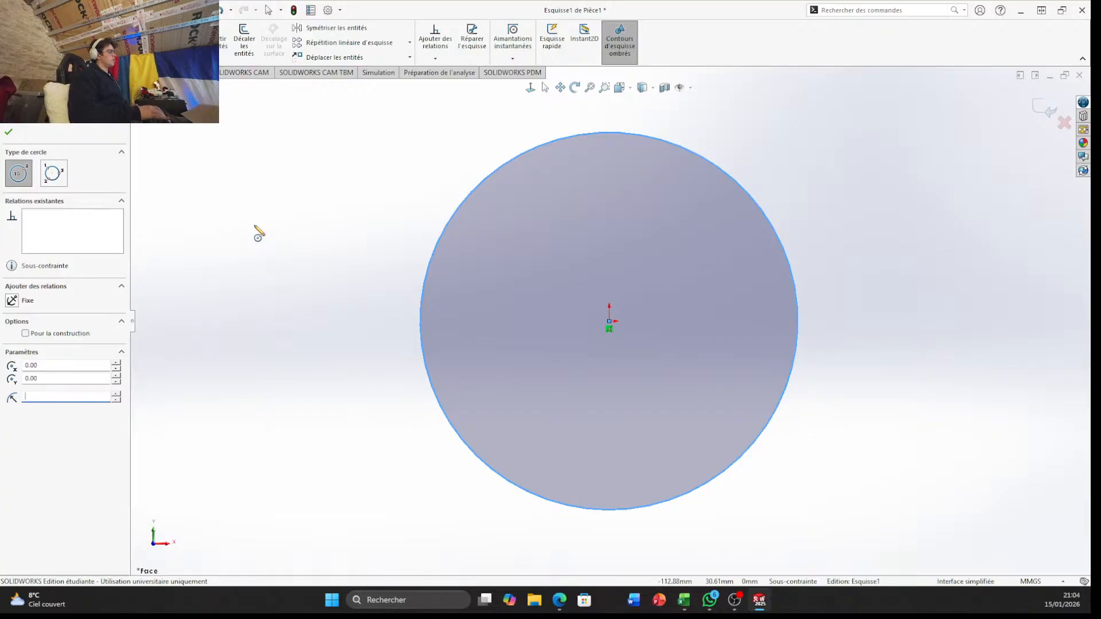
# Set the first circle's radius to 30 mm and draw a concentric circle with a 90 mm radius at the origin
pyautogui.write('30')
pyautogui.press('Return')
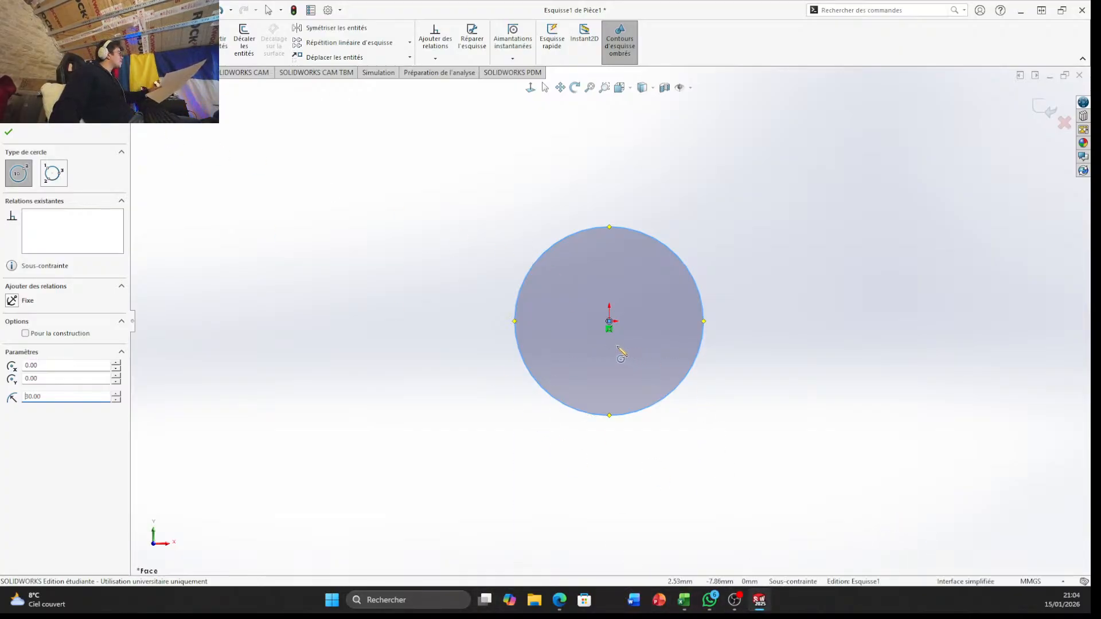
pyautogui.click(610, 322)
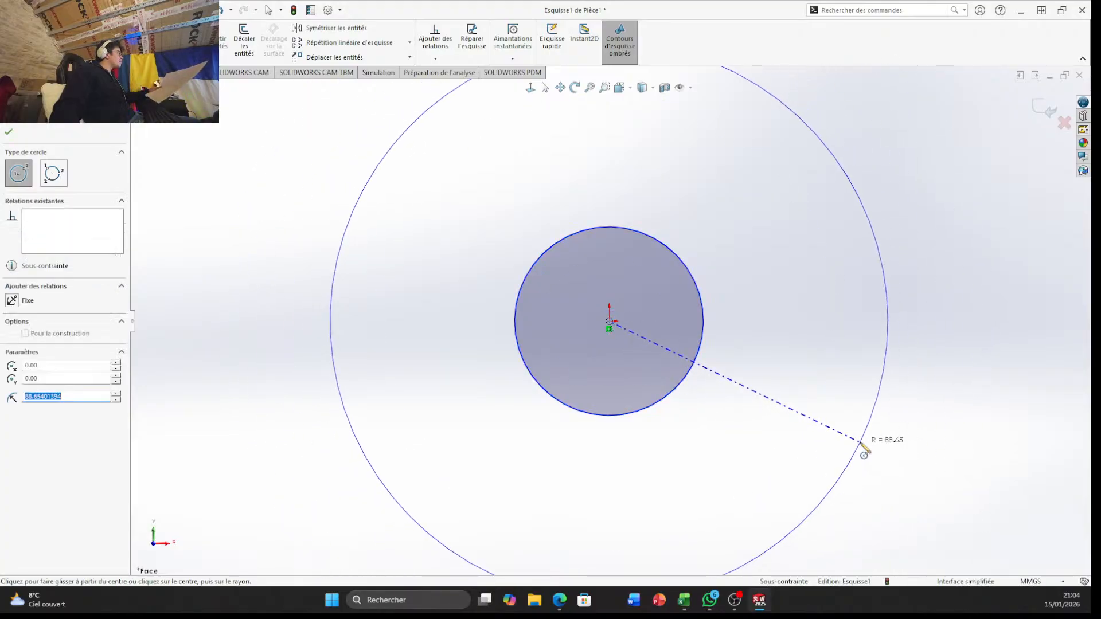
pyautogui.click(863, 450)
pyautogui.write('90')
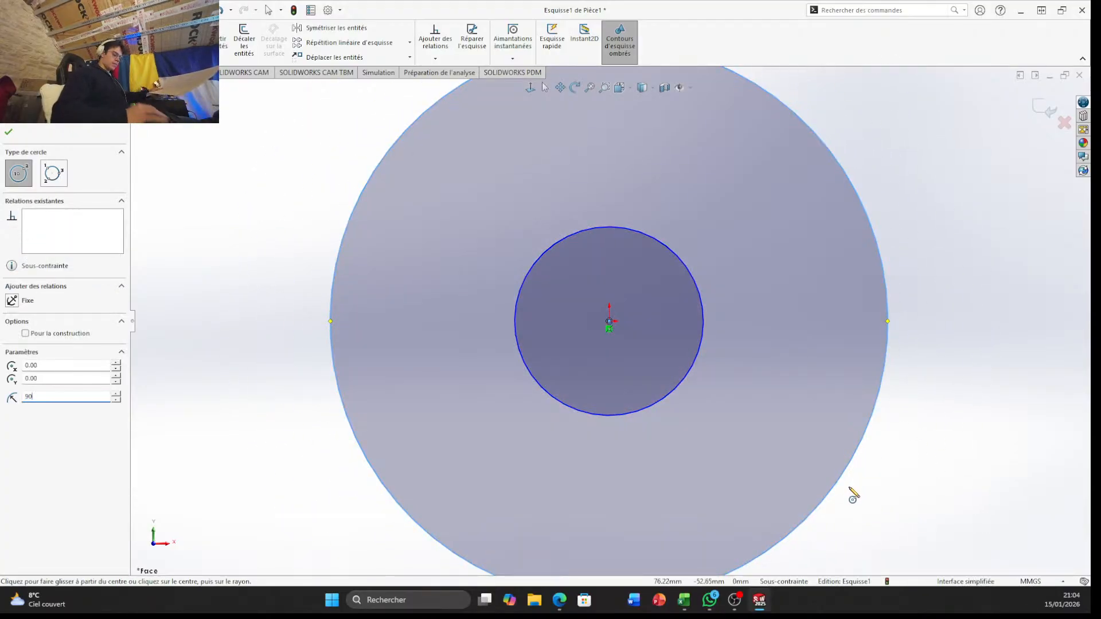
pyautogui.press('Return')
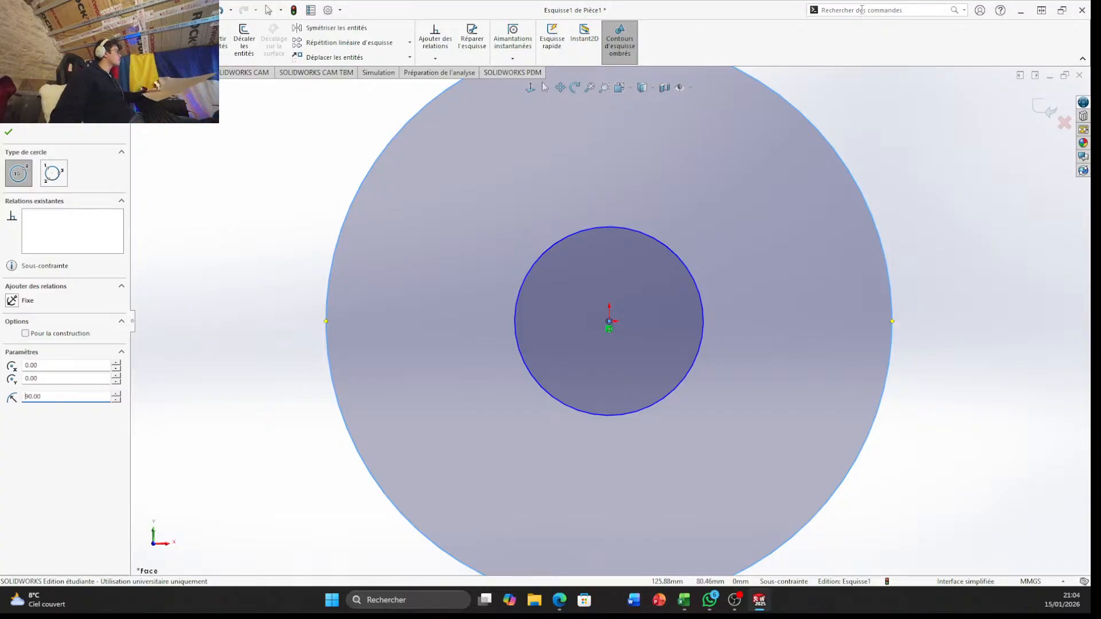
# Draw a horizontal construction centerline through the origin, extending beyond the outer circle on both sides
pyautogui.scroll(-2, 563, 288)
pyautogui.scroll(5, 562, 270)
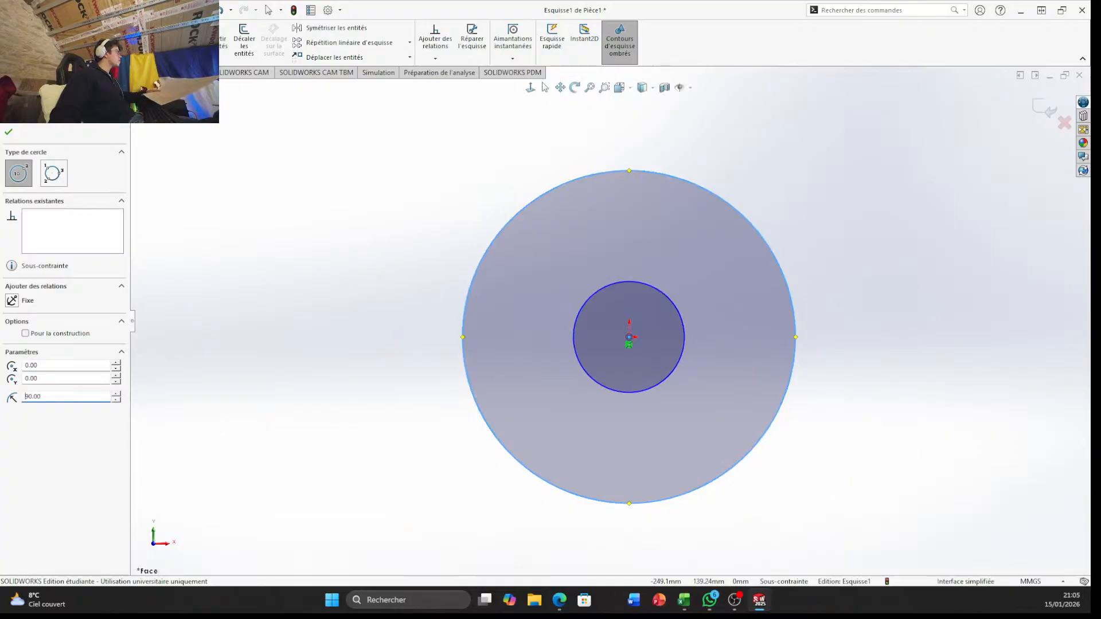
pyautogui.click(95, 55)
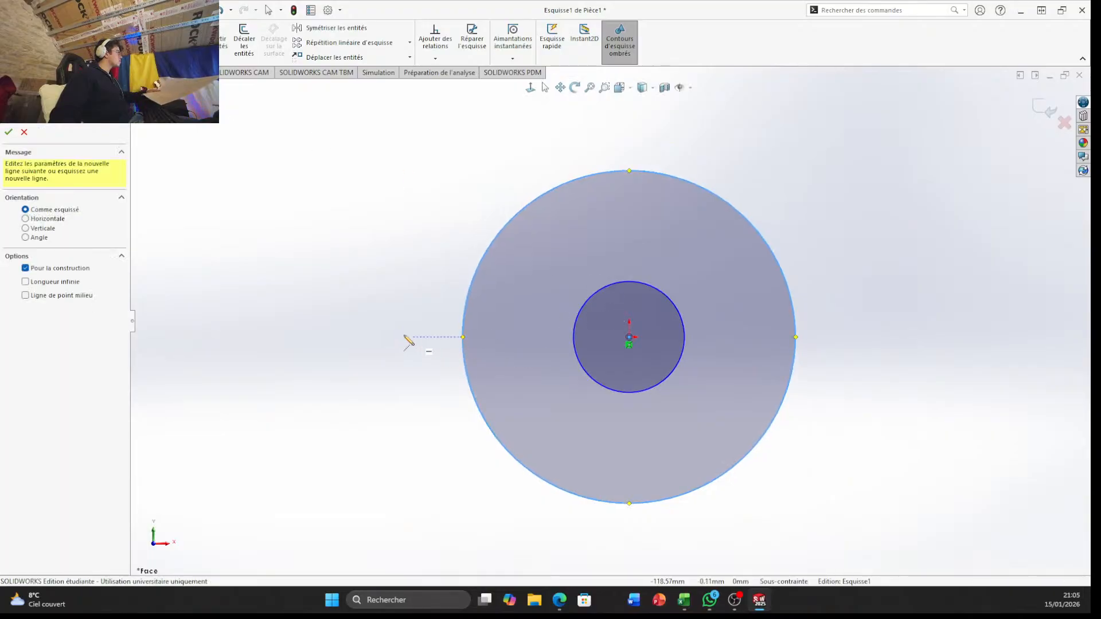
pyautogui.click(312, 337)
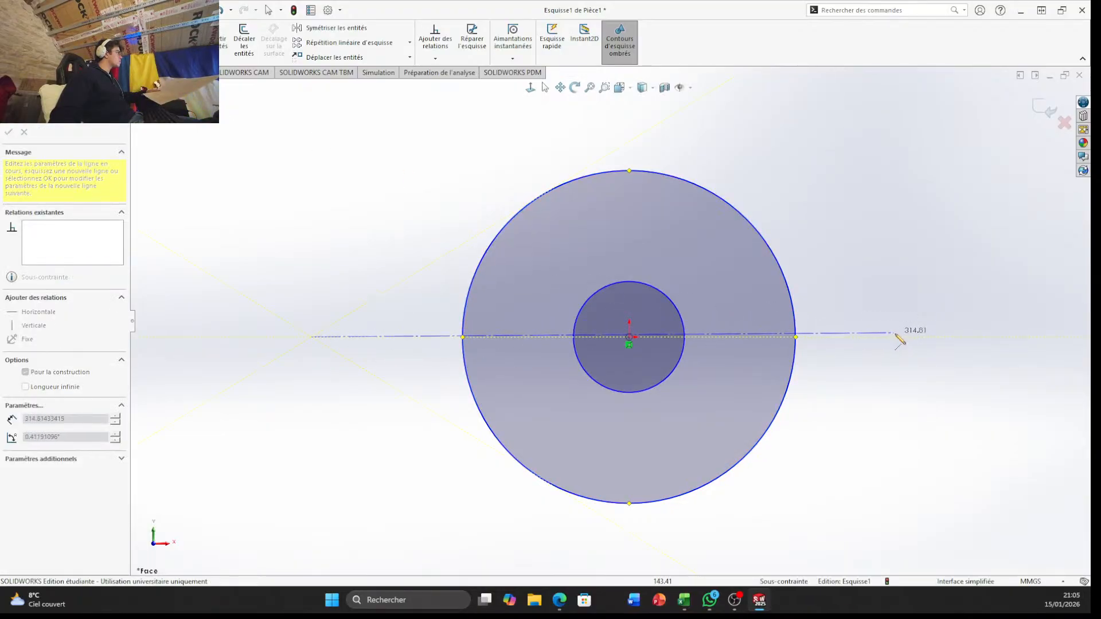
pyautogui.click(913, 337)
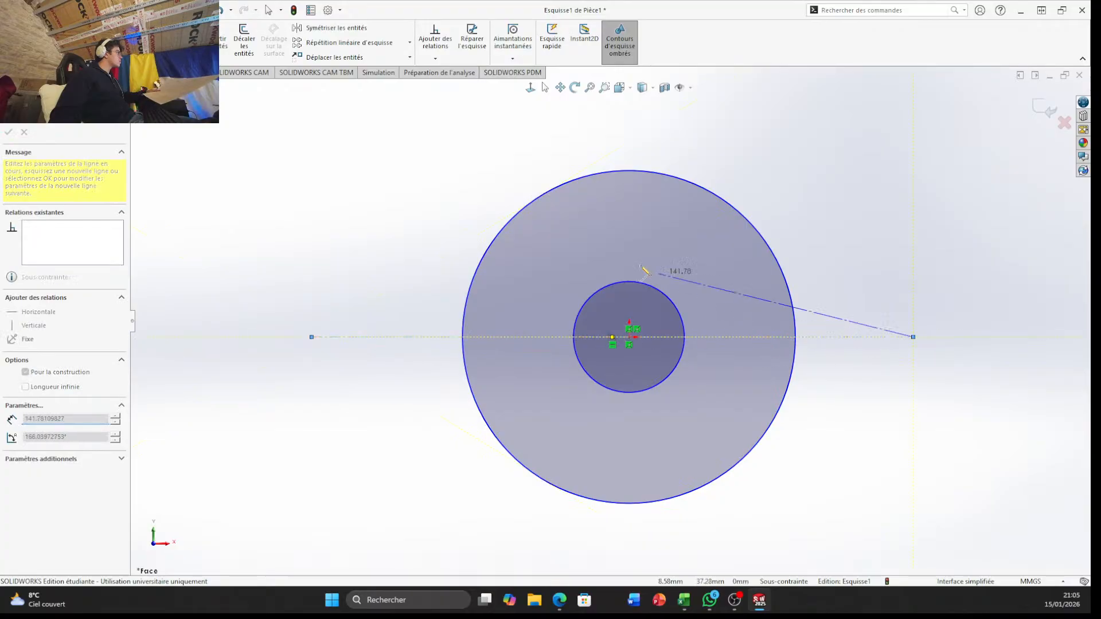
pyautogui.click(780, 230)
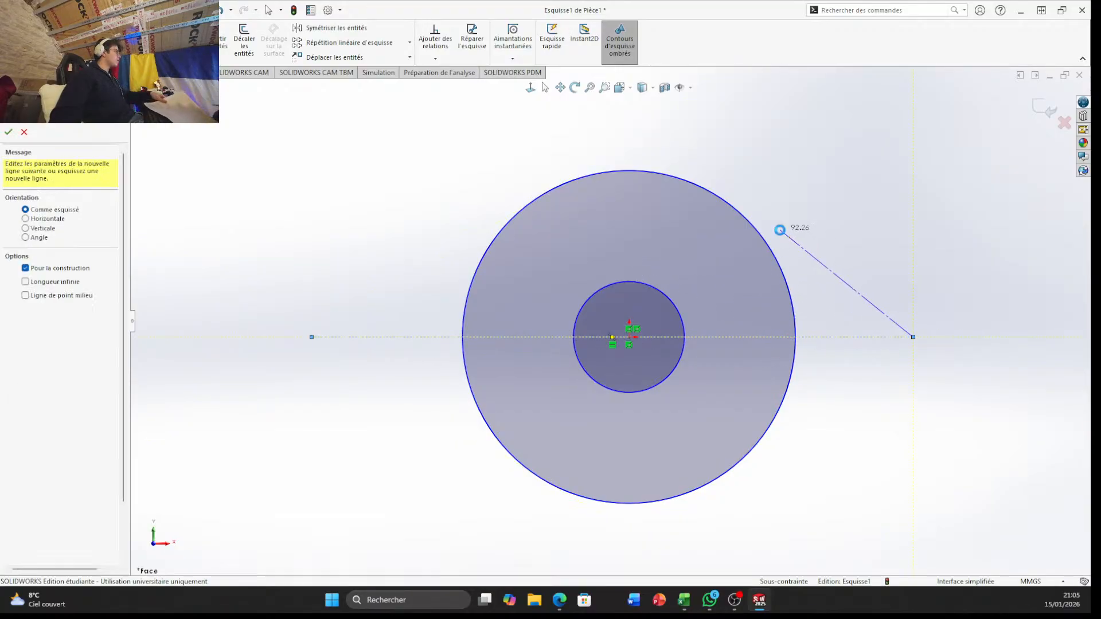
pyautogui.press('Escape')
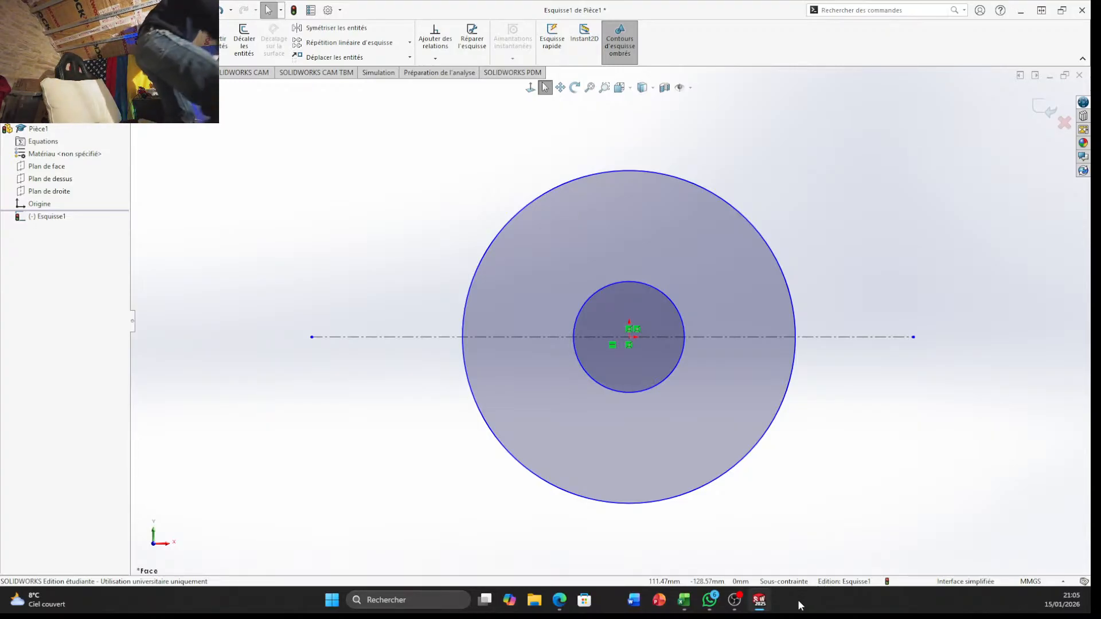
# Draw a vertical construction centerline about 81 mm long downward from the origin, ending inside the outer circle
pyautogui.moveTo(771, 615)
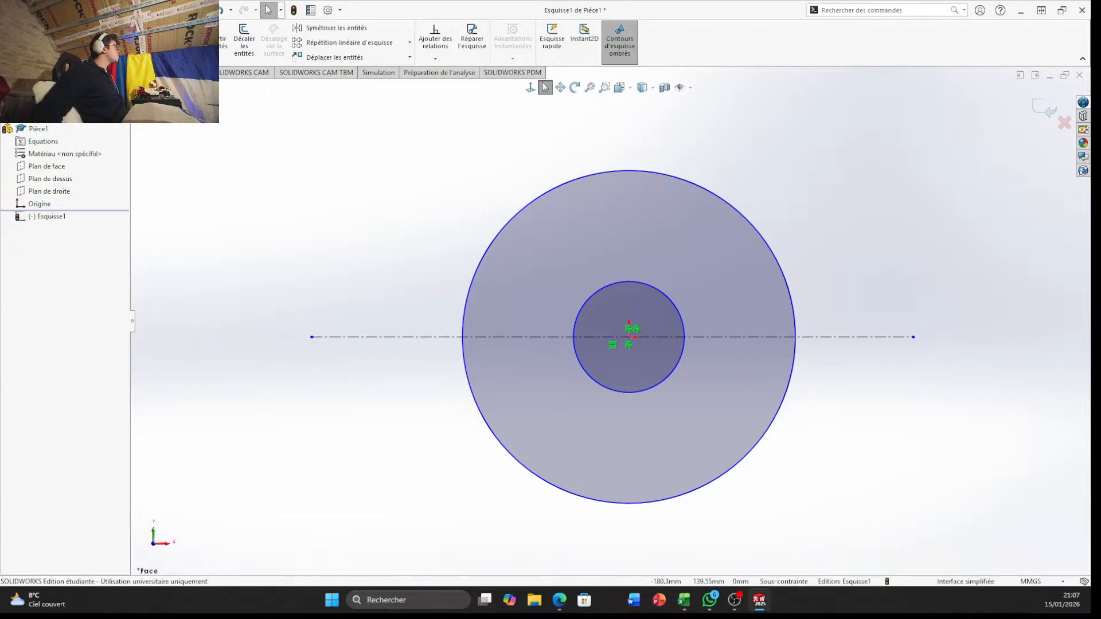
pyautogui.click(75, 28)
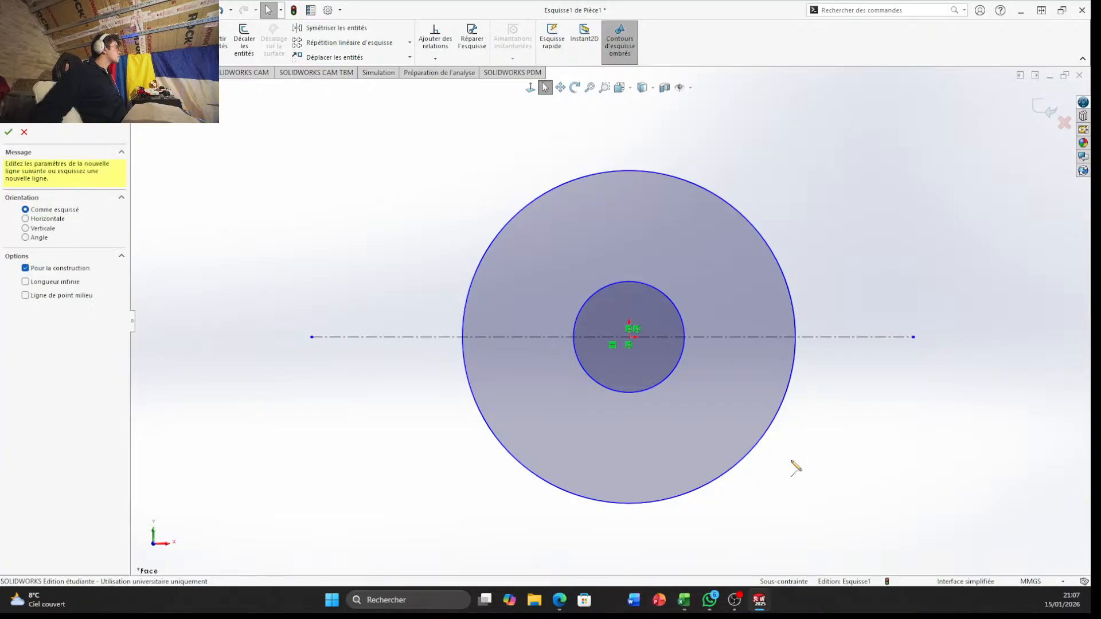
pyautogui.click(629, 338)
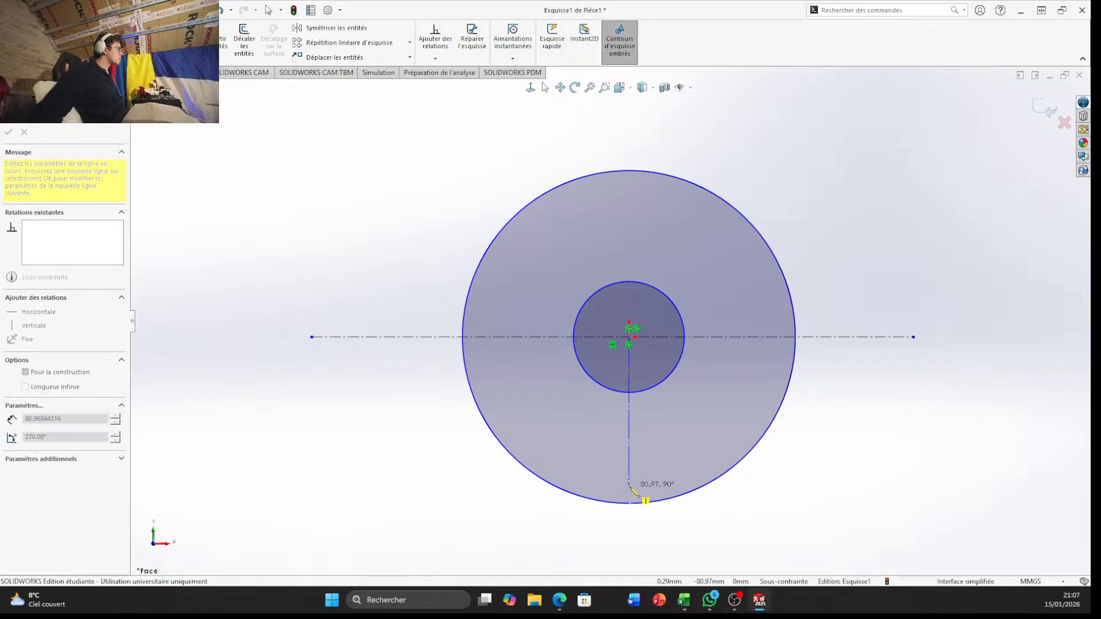
pyautogui.click(629, 486)
pyautogui.press('Escape')
pyautogui.press('Escape')
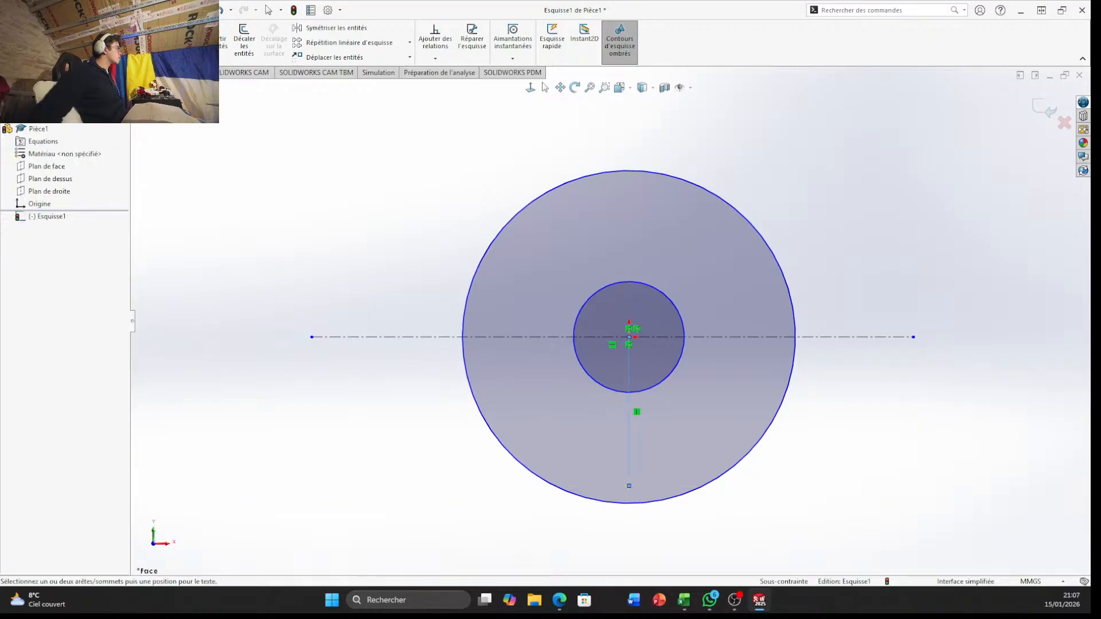
# Dimension the vertical centerline's length as 13*5, giving 65 mm
pyautogui.click(629, 435)
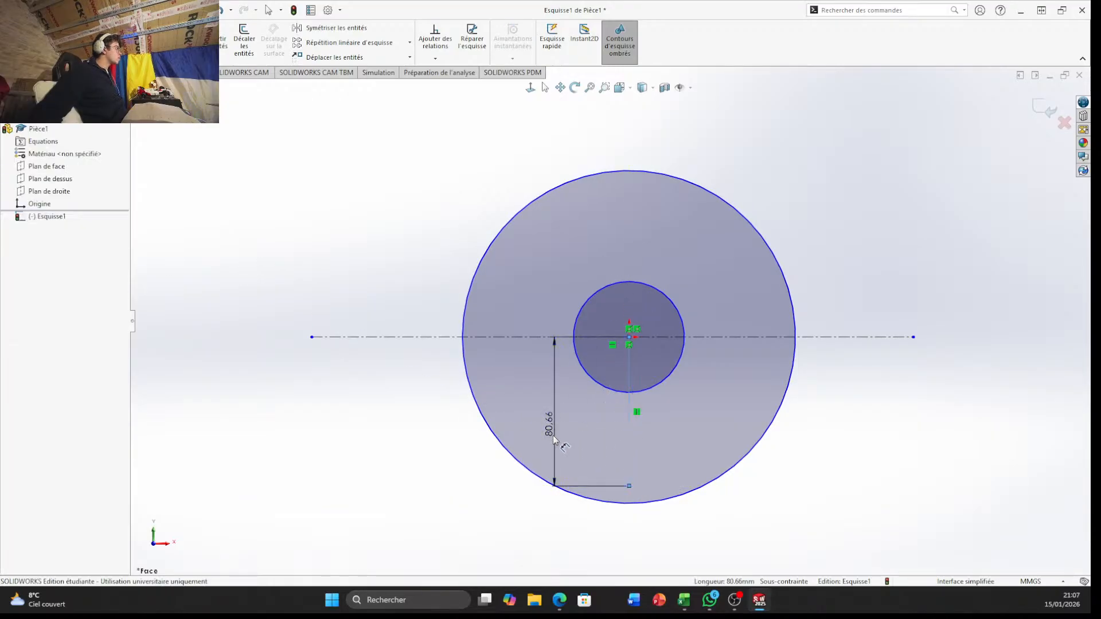
pyautogui.click(555, 442)
pyautogui.write('13')
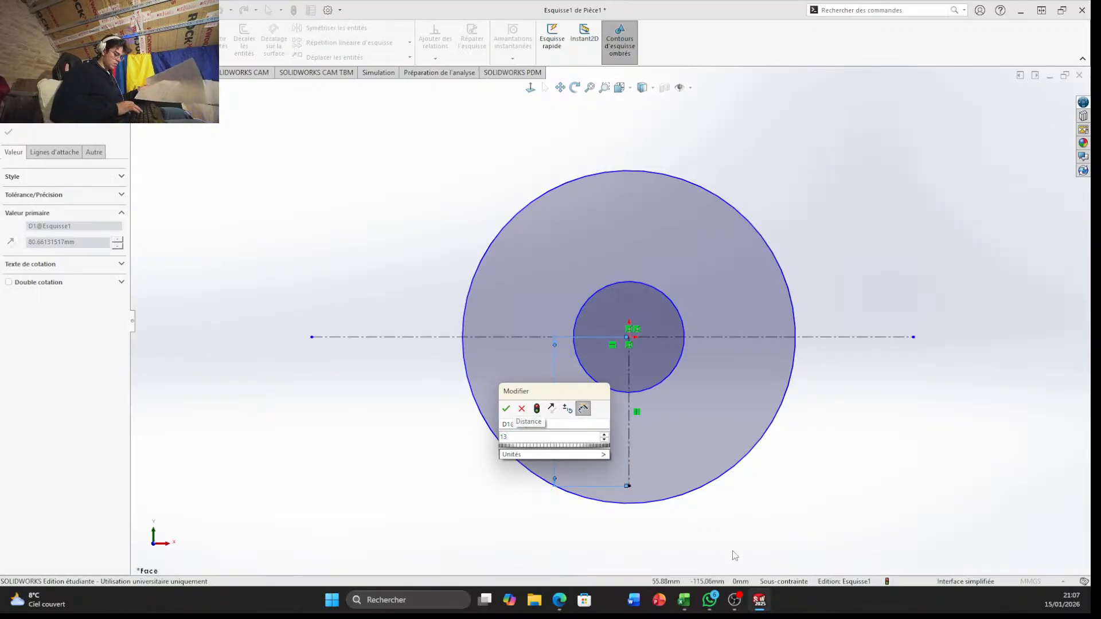
pyautogui.write('*')
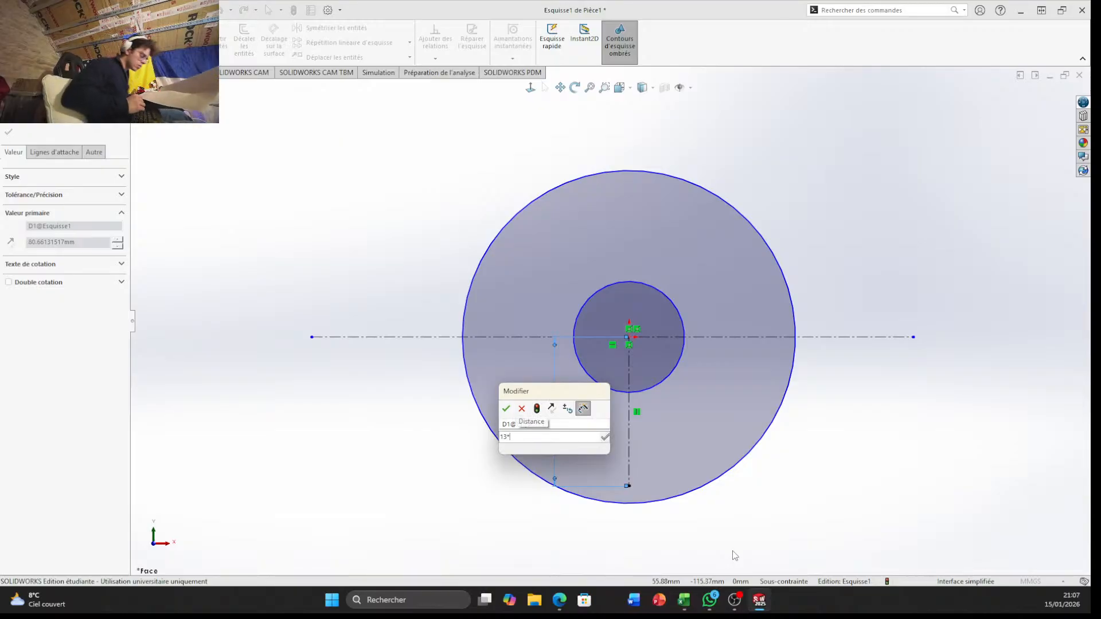
pyautogui.write('5')
pyautogui.press('Return')
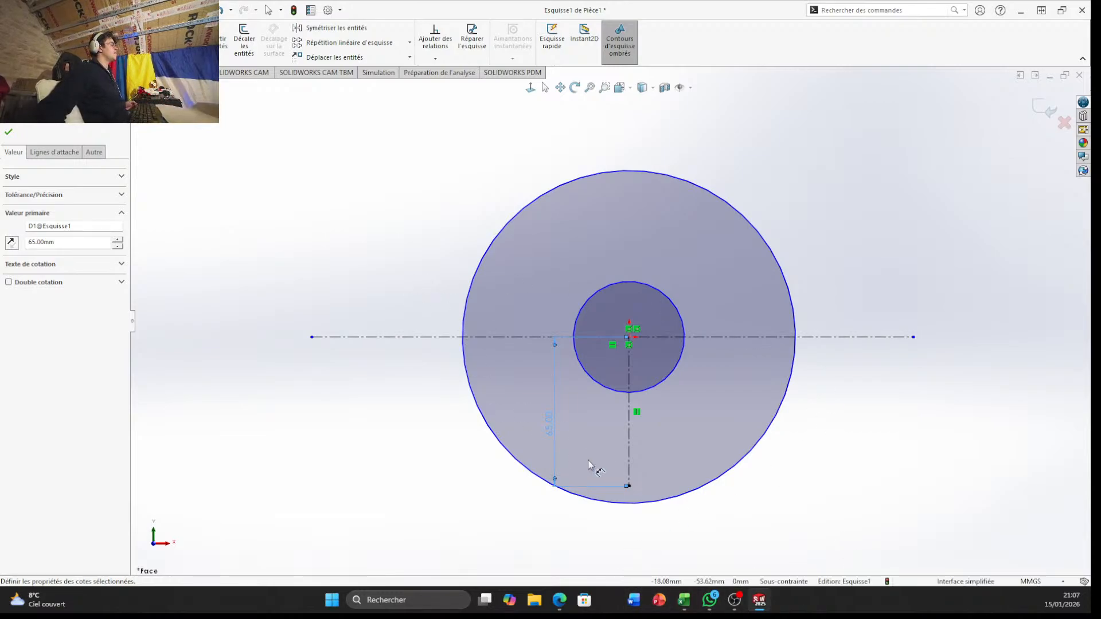
# Draw a circle with a 42 mm radius centred on the lower endpoint of the vertical centerline
pyautogui.scroll(3, 595, 370)
pyautogui.scroll(-5, 596, 370)
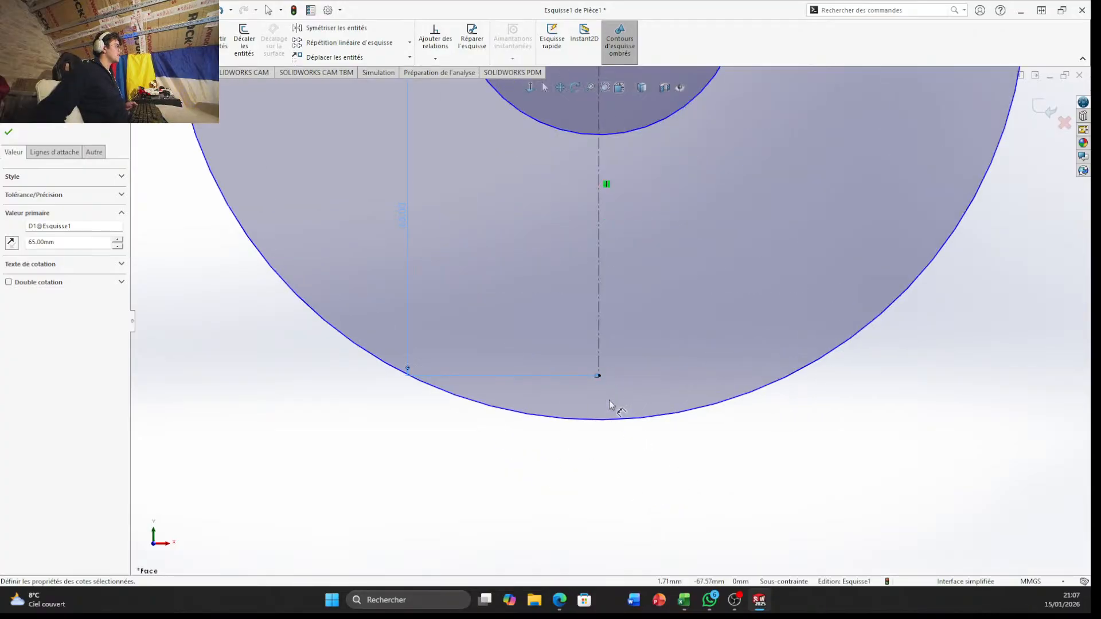
pyautogui.scroll(-2, 602, 344)
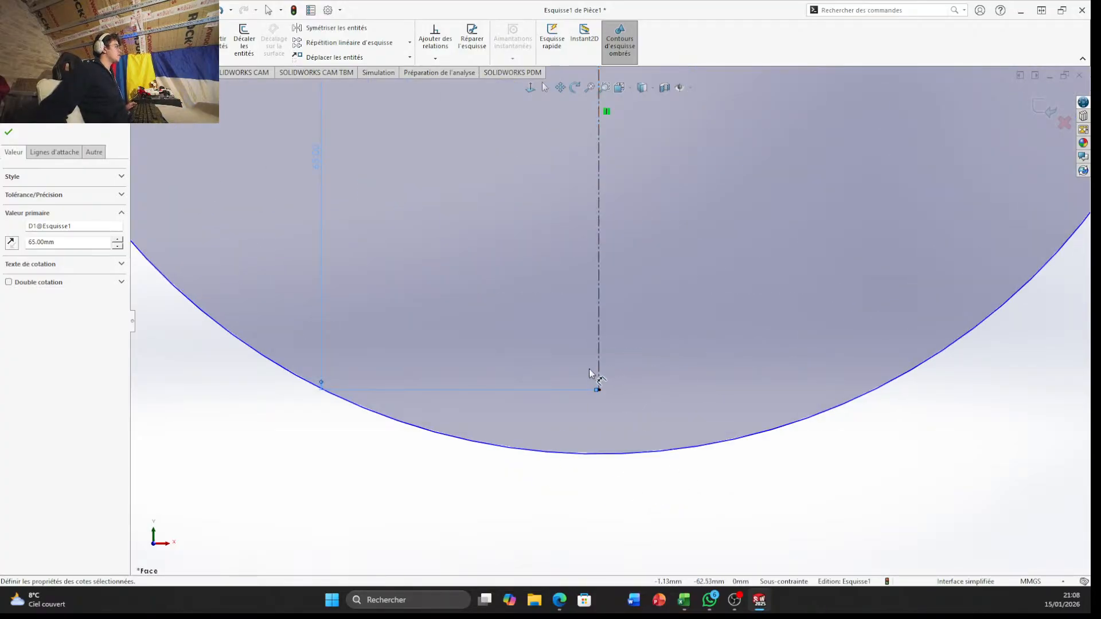
pyautogui.scroll(3, 718, 415)
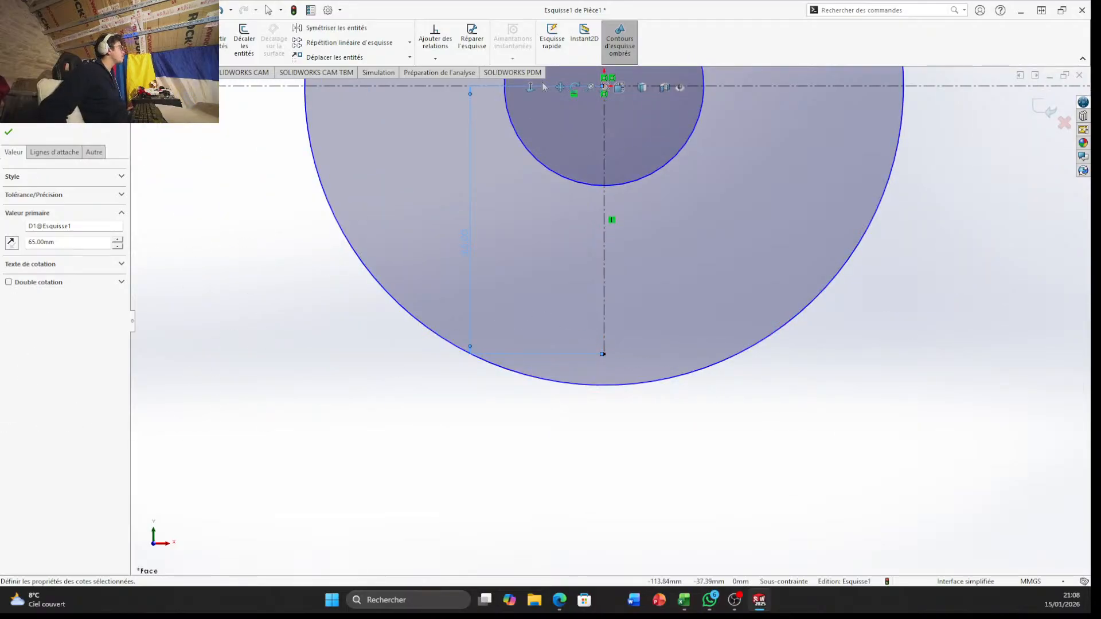
pyautogui.click(87, 10)
pyautogui.click(797, 482)
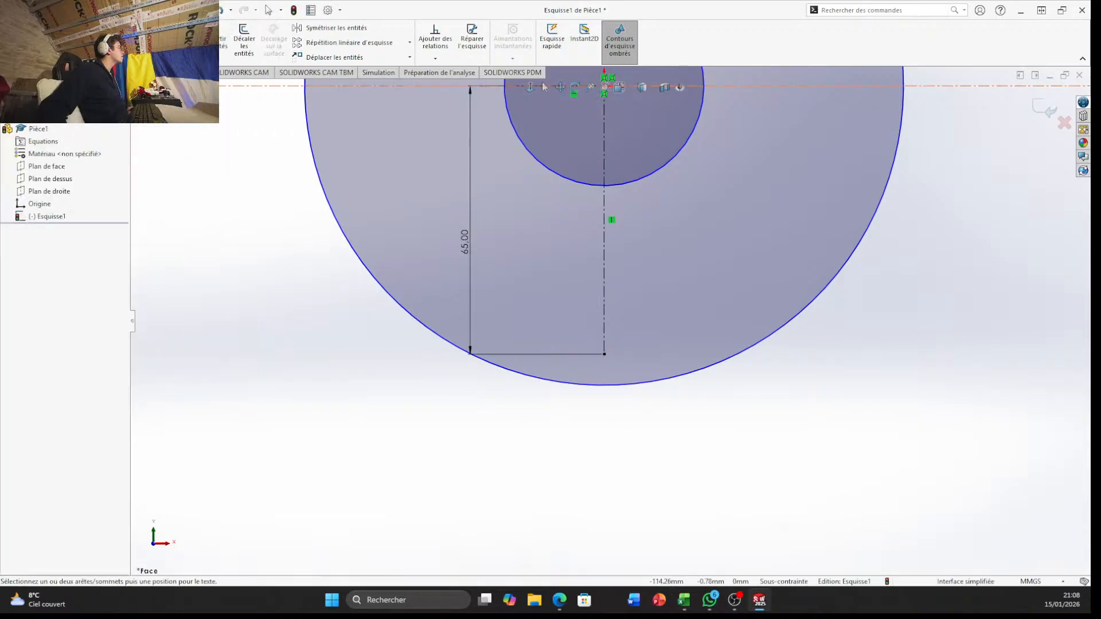
pyautogui.click(88, 28)
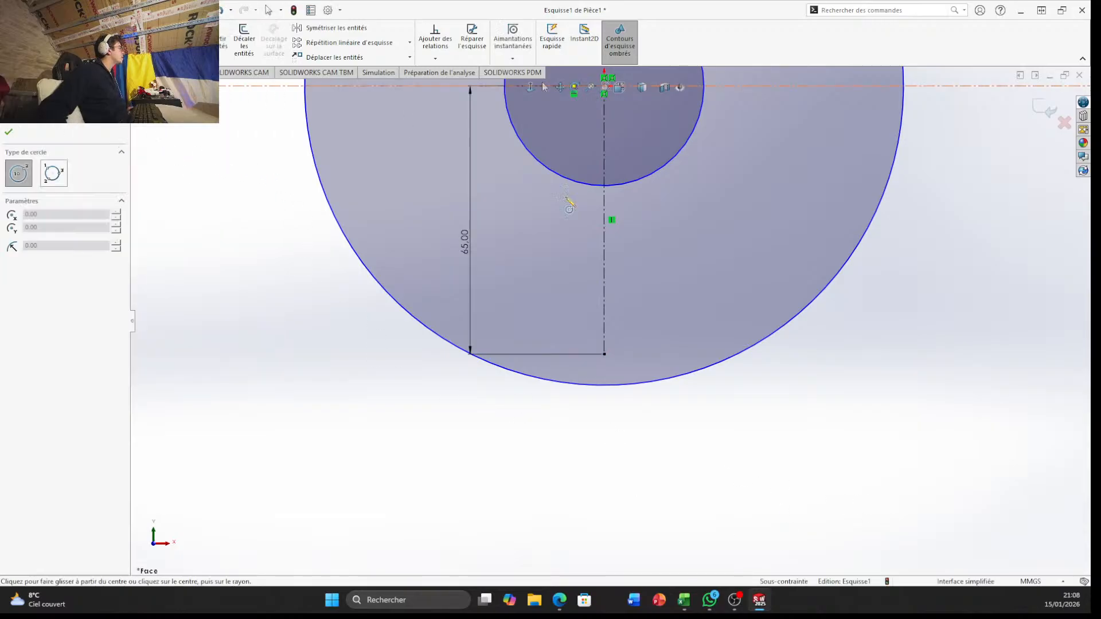
pyautogui.click(604, 354)
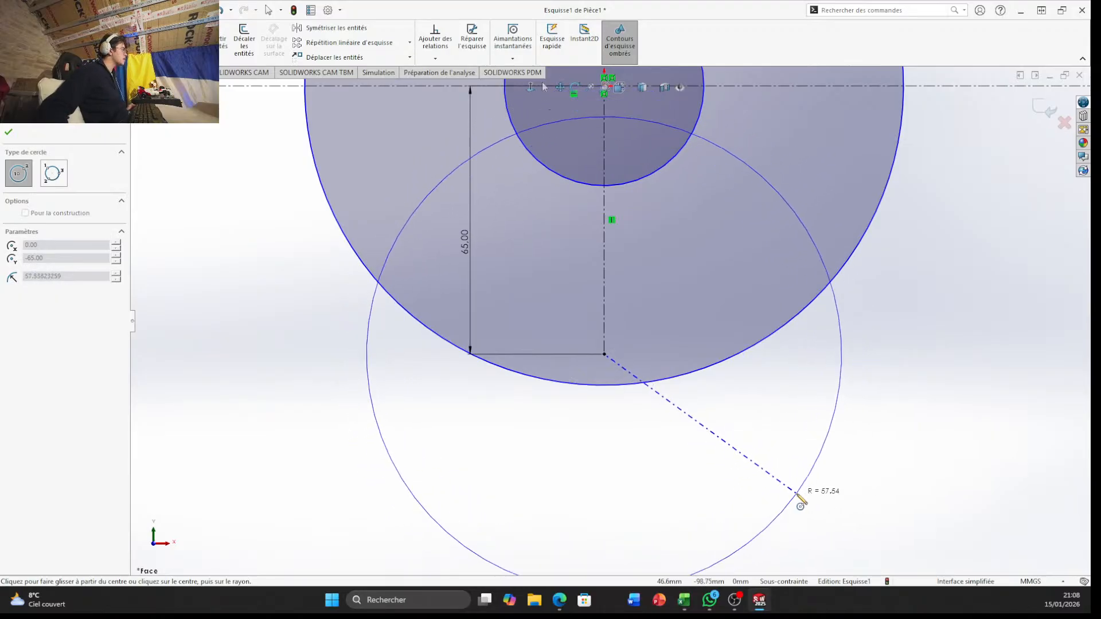
pyautogui.click(787, 489)
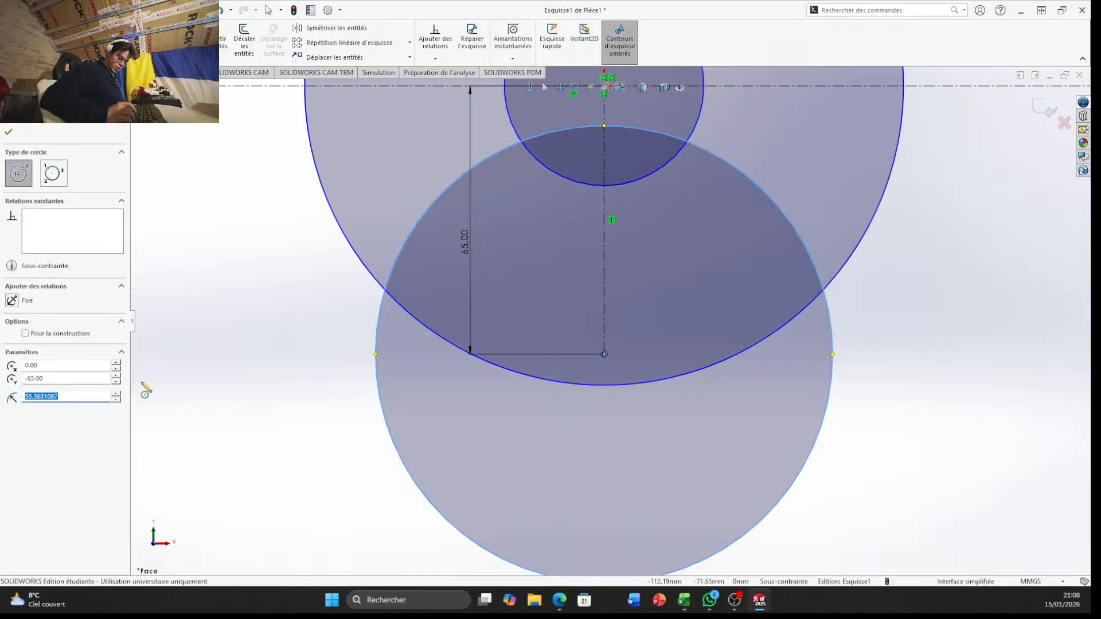
pyautogui.write('42')
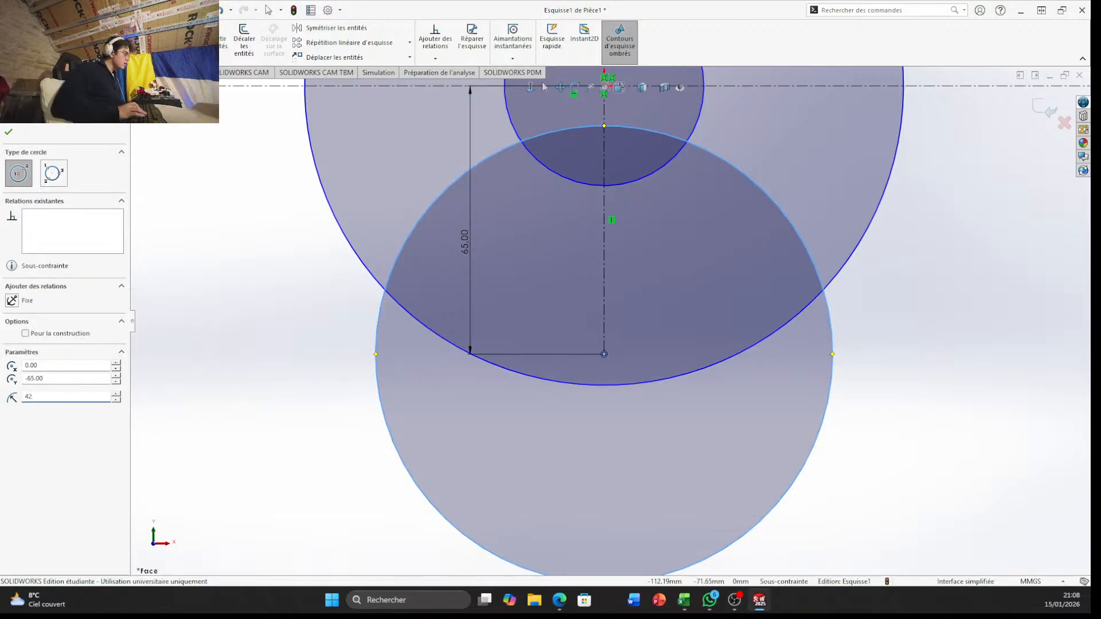
pyautogui.press('Return')
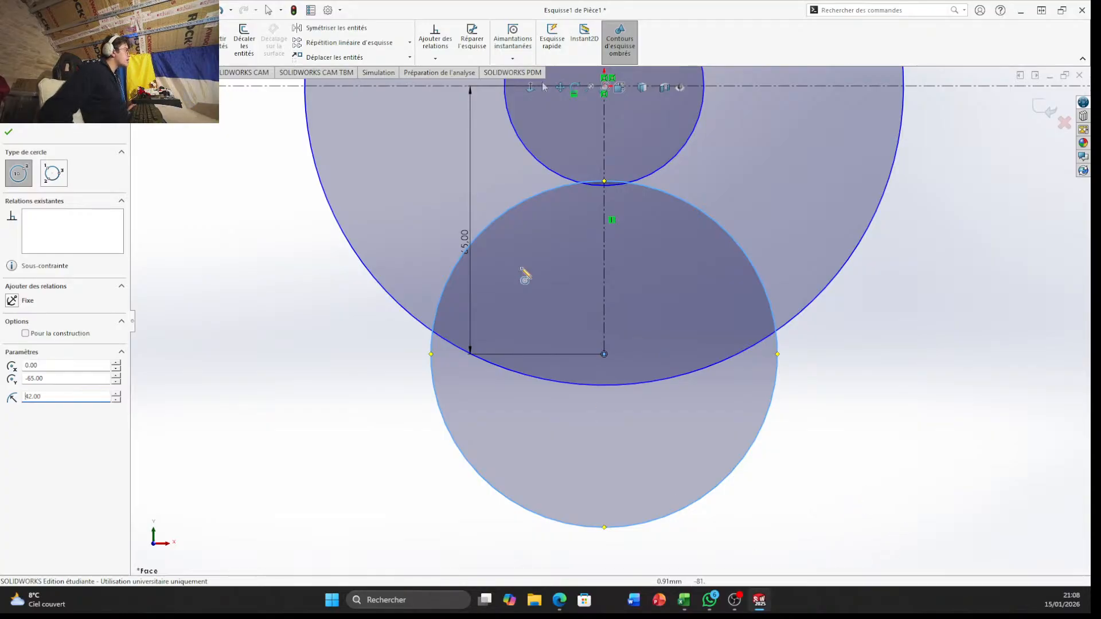
pyautogui.click(87, 11)
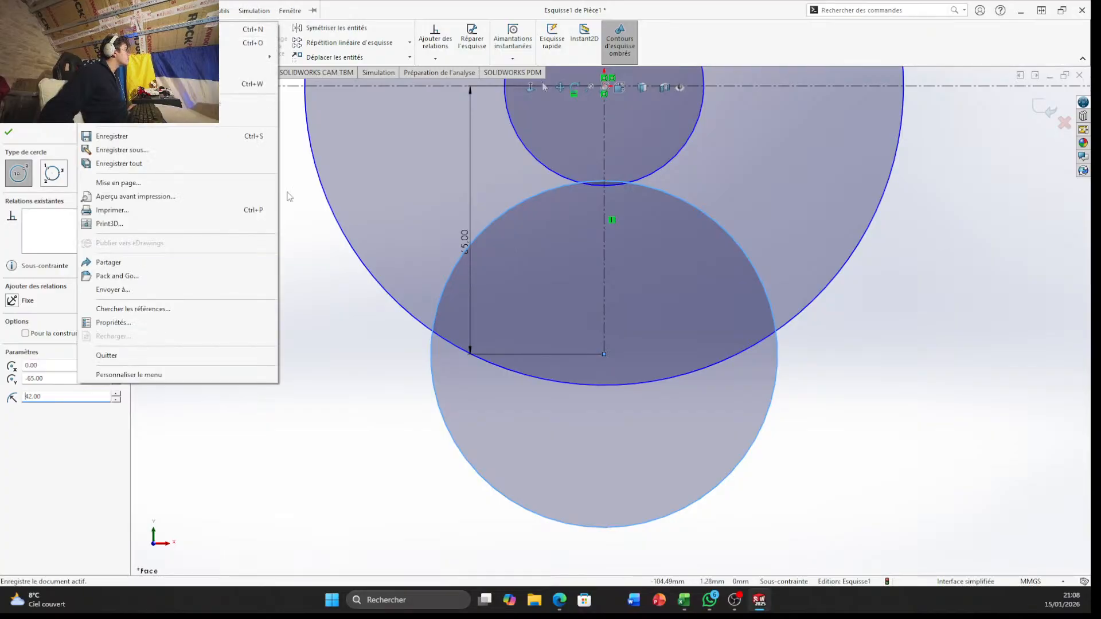
pyautogui.click(333, 490)
pyautogui.press('Escape')
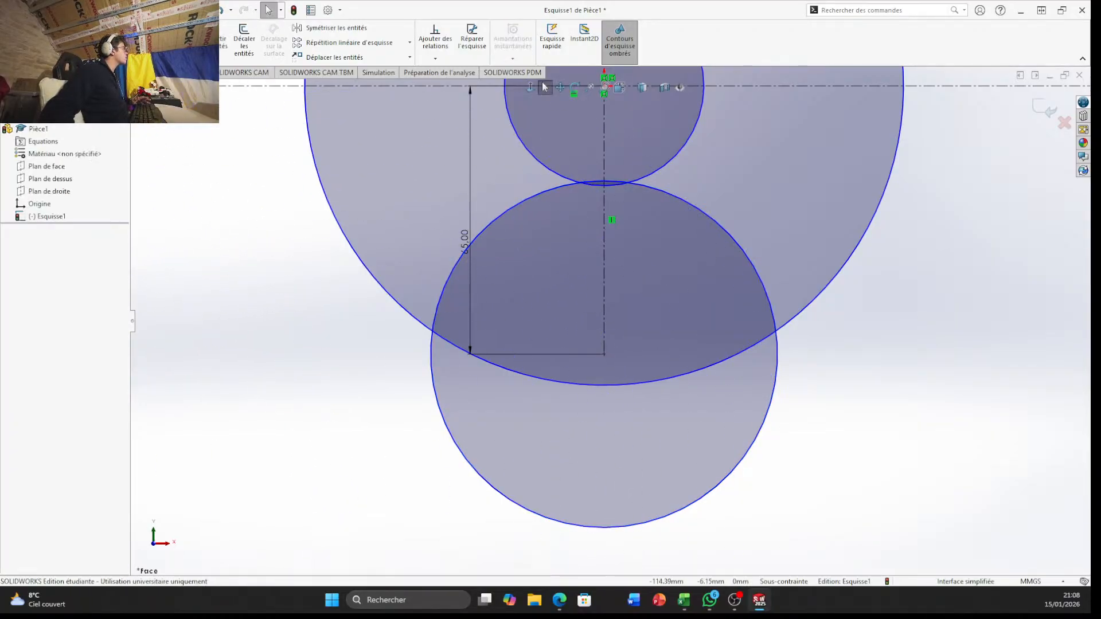
# Draw a horizontal construction centerline about 59 mm long to the right from the center of the 42 mm radius circle
pyautogui.click(85, 29)
pyautogui.click(109, 55)
pyautogui.click(605, 355)
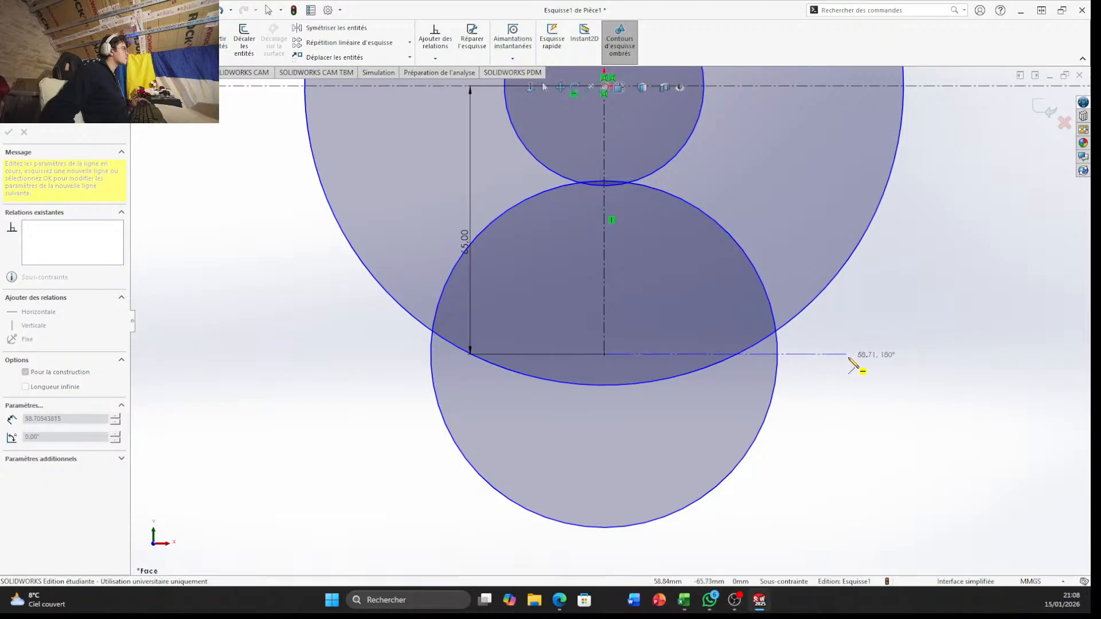
pyautogui.click(851, 355)
pyautogui.press('Escape')
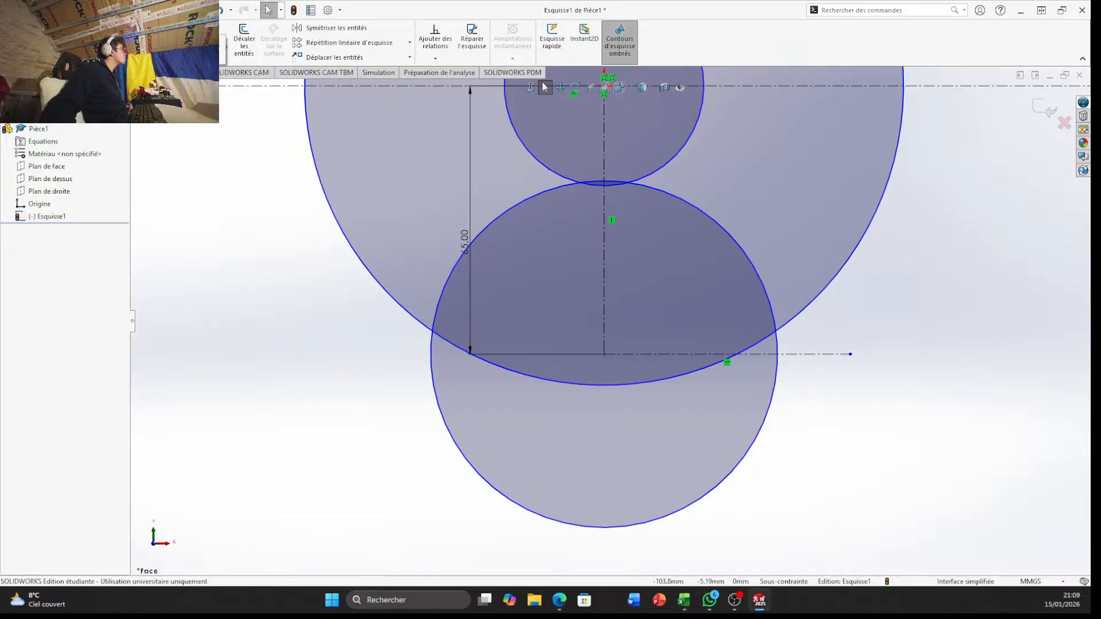
pyautogui.click(97, 28)
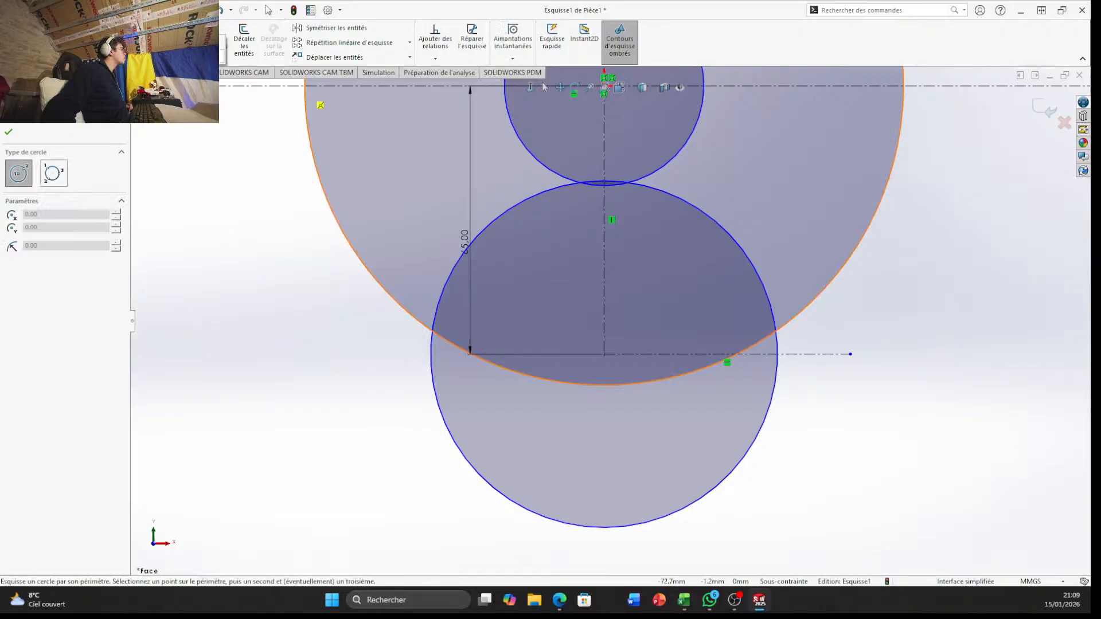
pyautogui.click(53, 173)
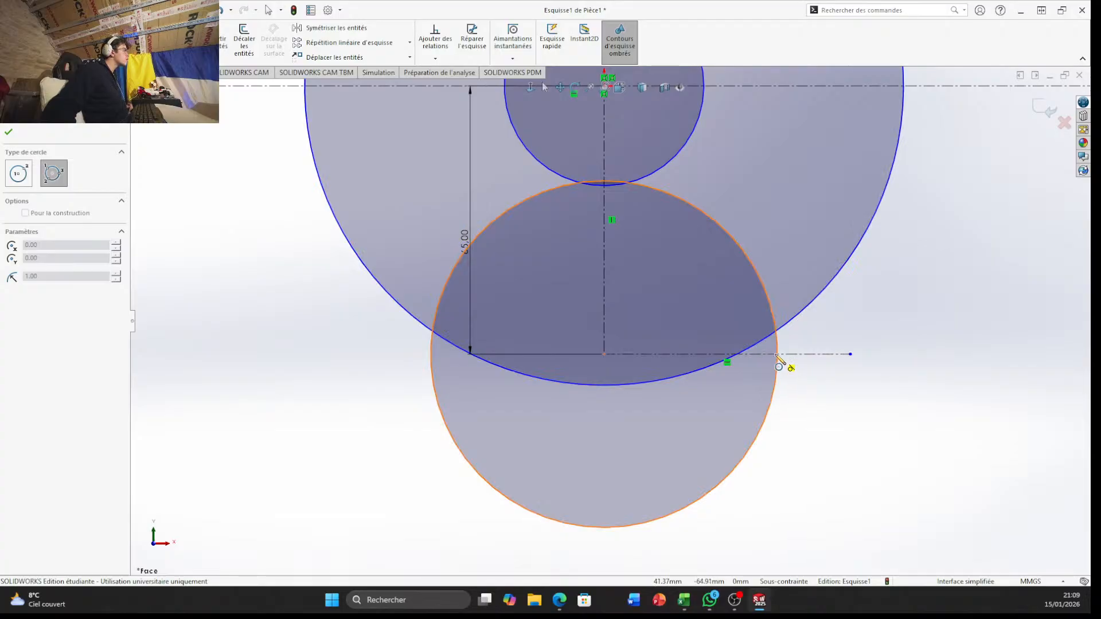
pyautogui.click(793, 326)
pyautogui.click(851, 354)
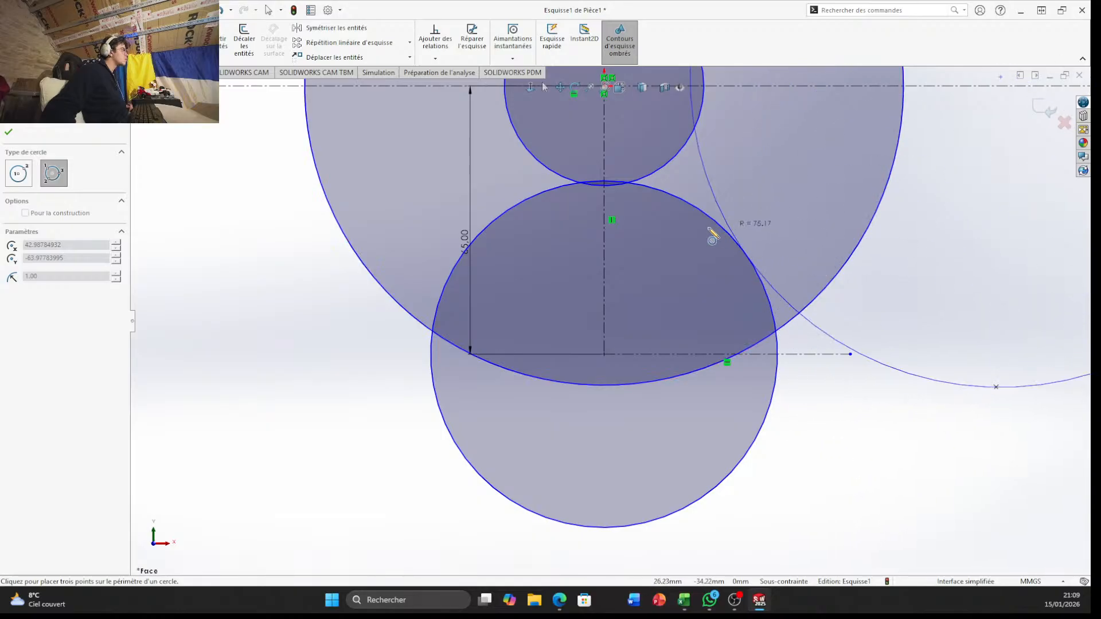
pyautogui.press('Escape')
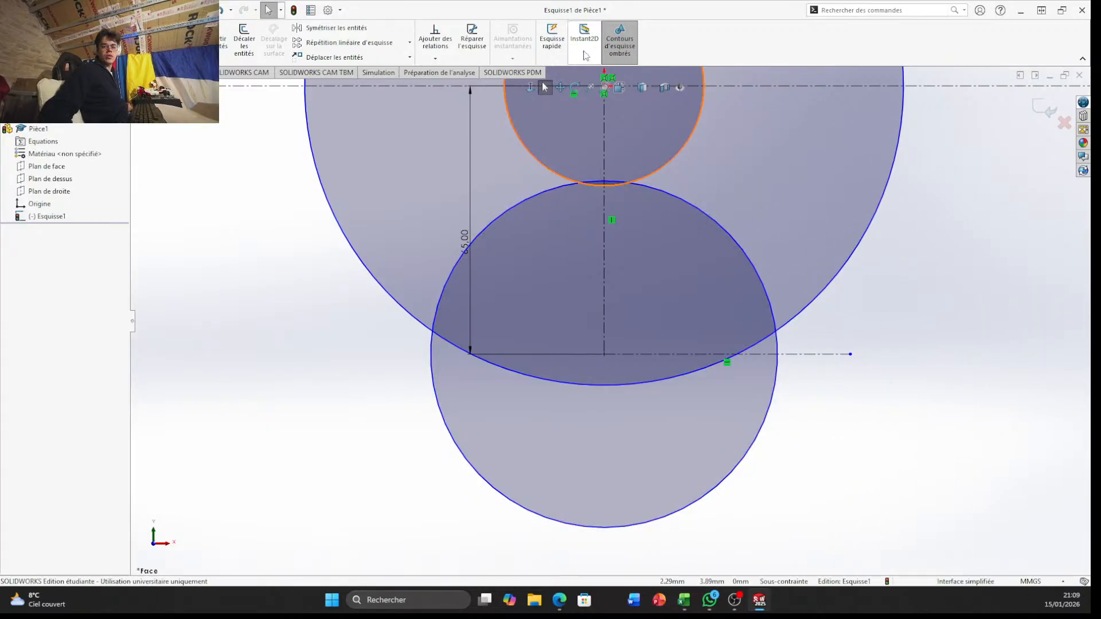
# Trim off the part of the lower horizontal construction centerline that extends beyond the 42 mm radius circle
pyautogui.hotkey('alt', 'f')
pyautogui.click(971, 434)
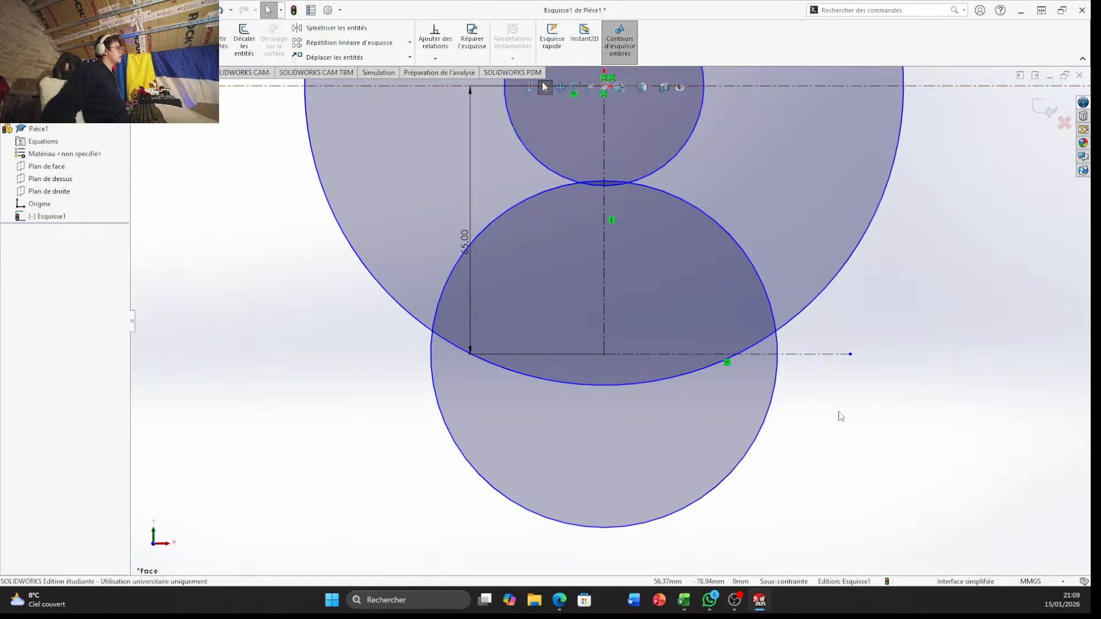
pyautogui.scroll(4, 888, 392)
pyautogui.scroll(-7, 883, 391)
pyautogui.scroll(5, 305, 267)
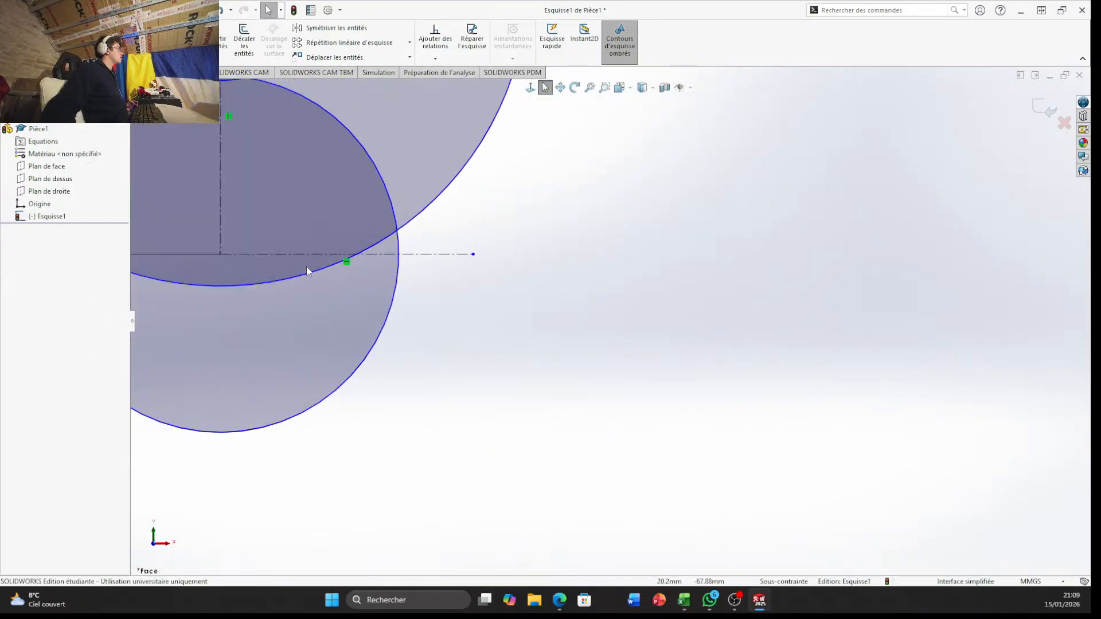
pyautogui.scroll(-4, 356, 258)
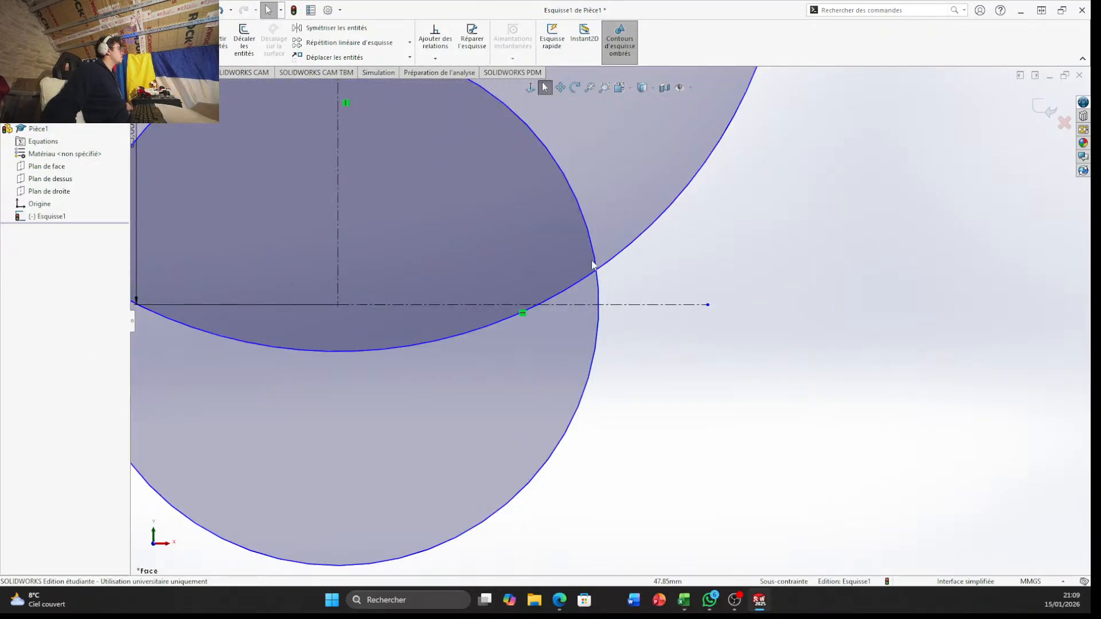
pyautogui.click(186, 37)
pyautogui.moveTo(637, 255); pyautogui.dragTo(669, 342)
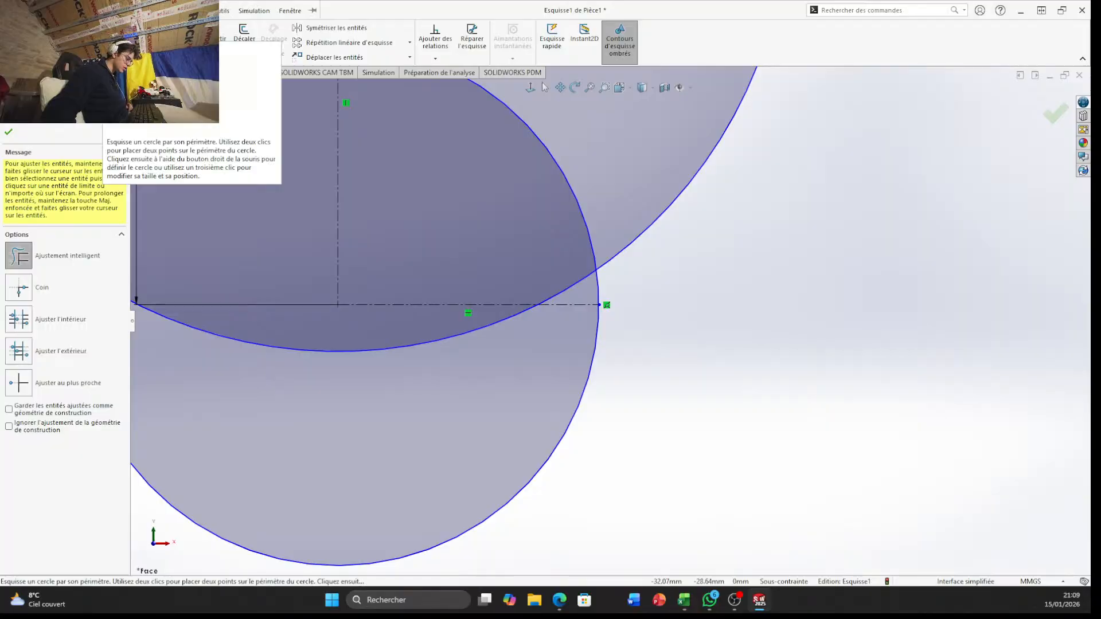
pyautogui.click(118, 10)
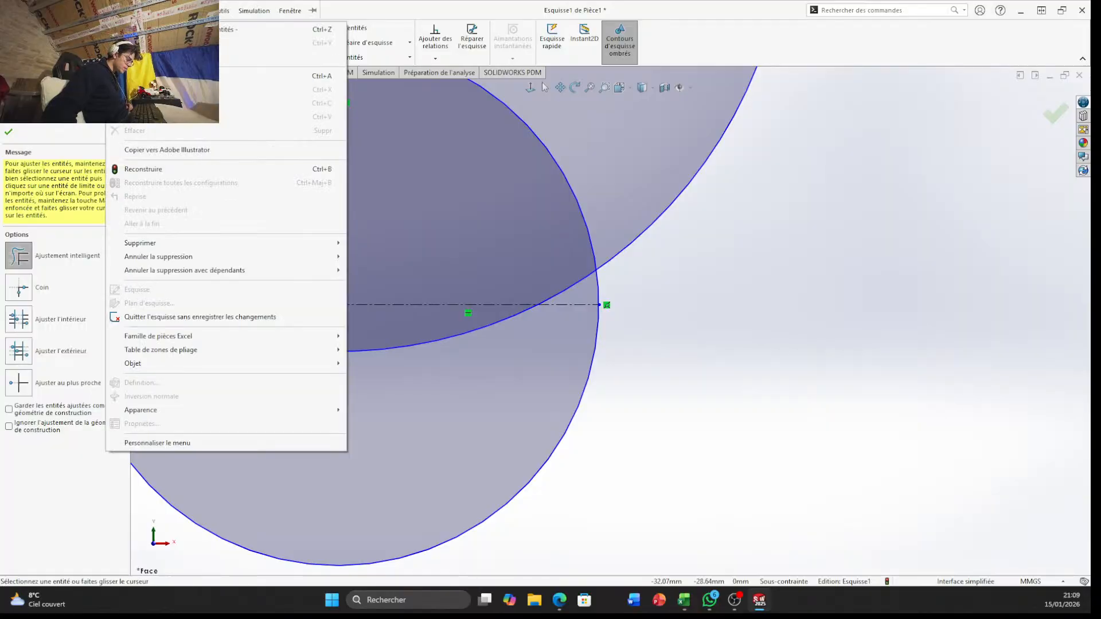
pyautogui.moveTo(90, 10)
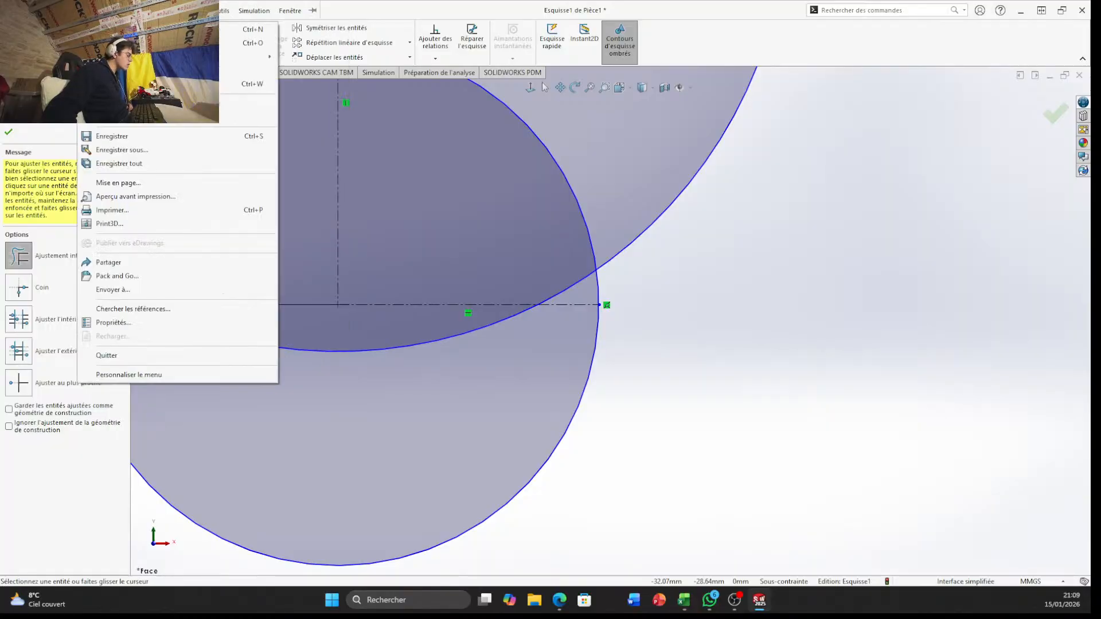
pyautogui.click(740, 245)
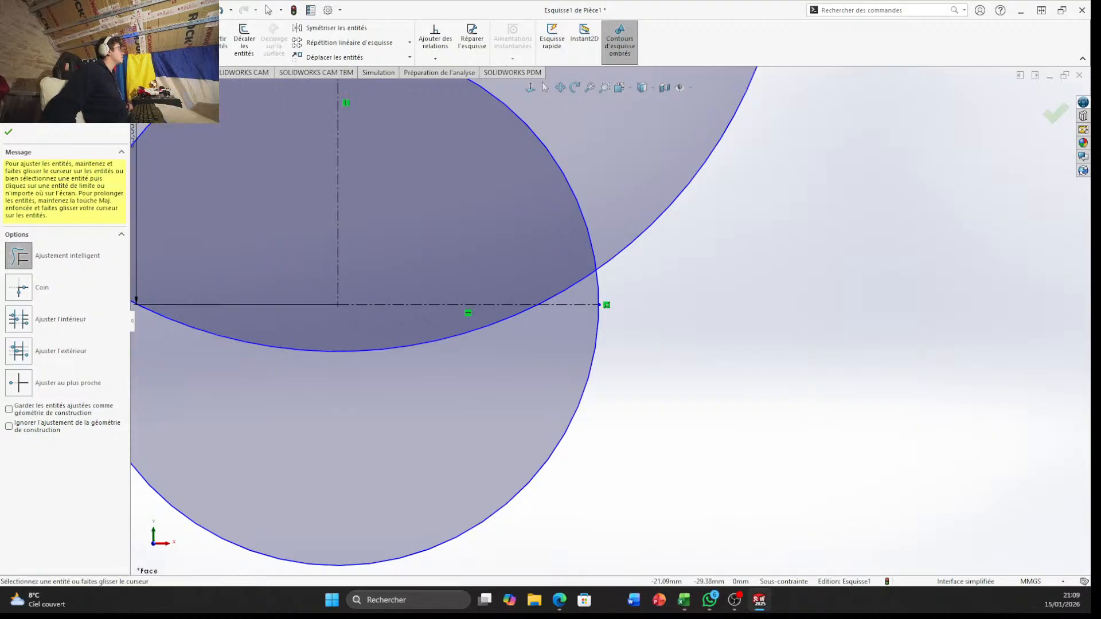
# Draw a horizontal construction centerline about 40 mm long to the right from the trimmed centerline's end on the lower circle
pyautogui.click(76, 28)
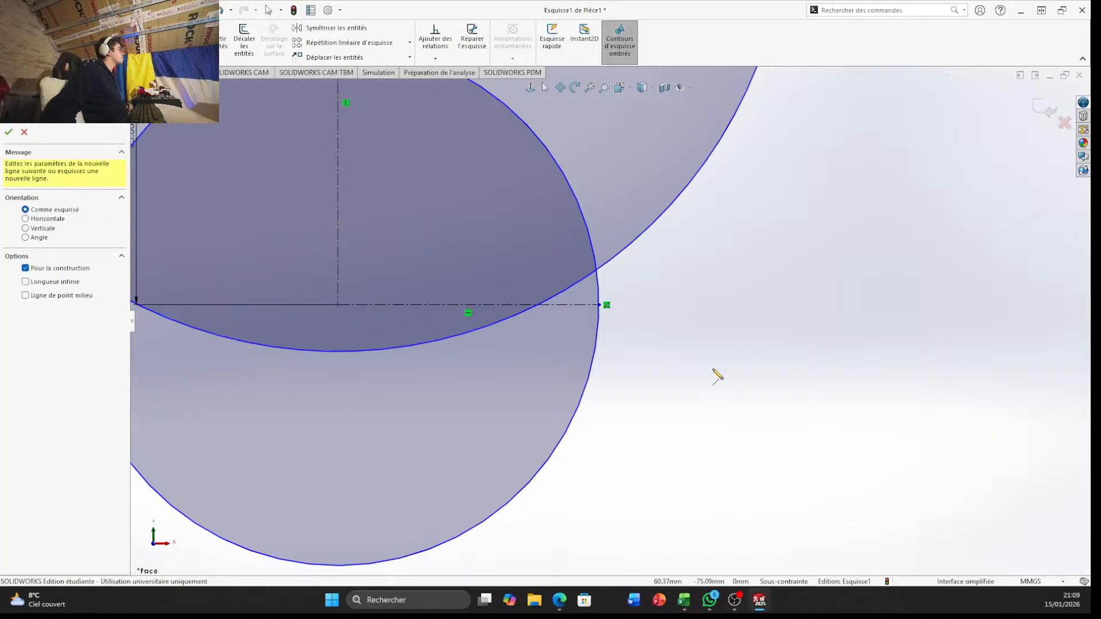
pyautogui.click(600, 304)
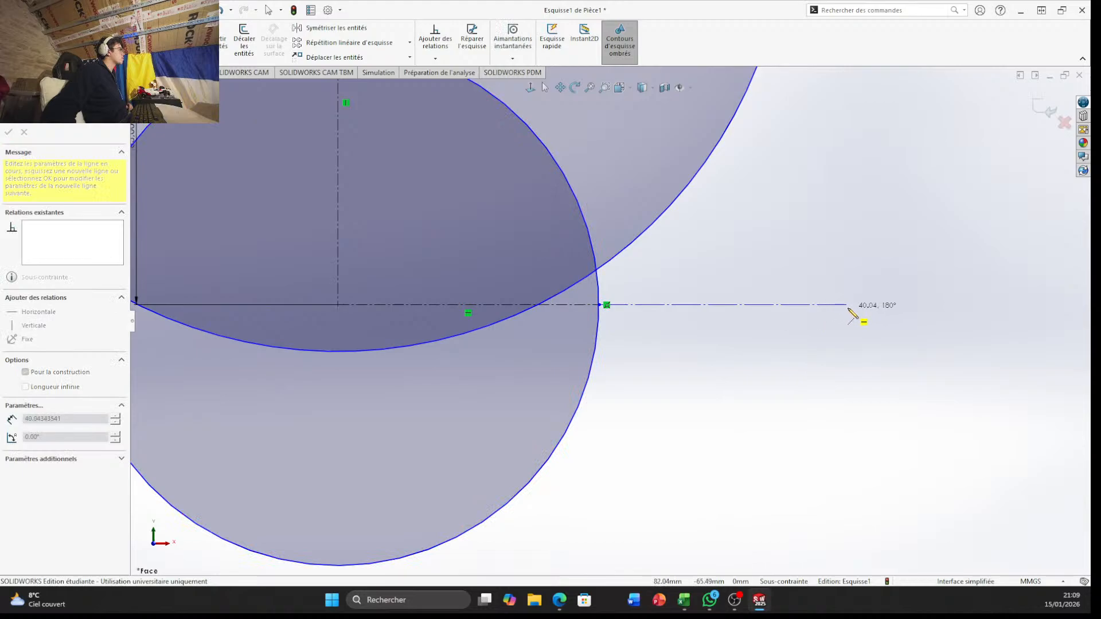
pyautogui.click(847, 305)
pyautogui.press('Escape')
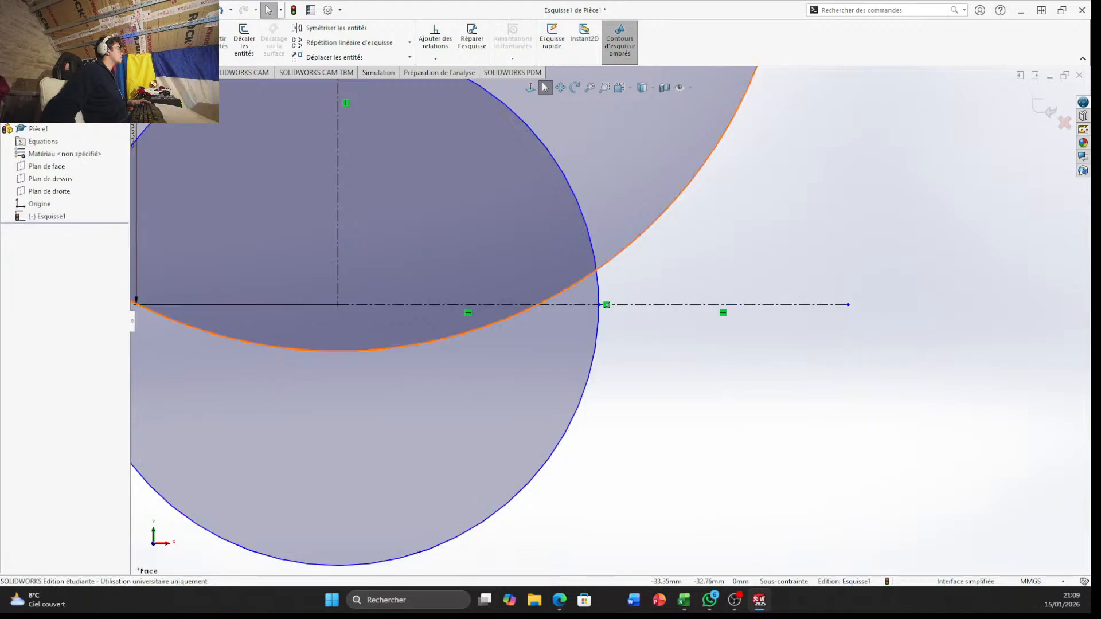
# Dimension the new horizontal centerline's length as 42 mm
pyautogui.click(45, 38)
pyautogui.click(663, 304)
pyautogui.click(711, 417)
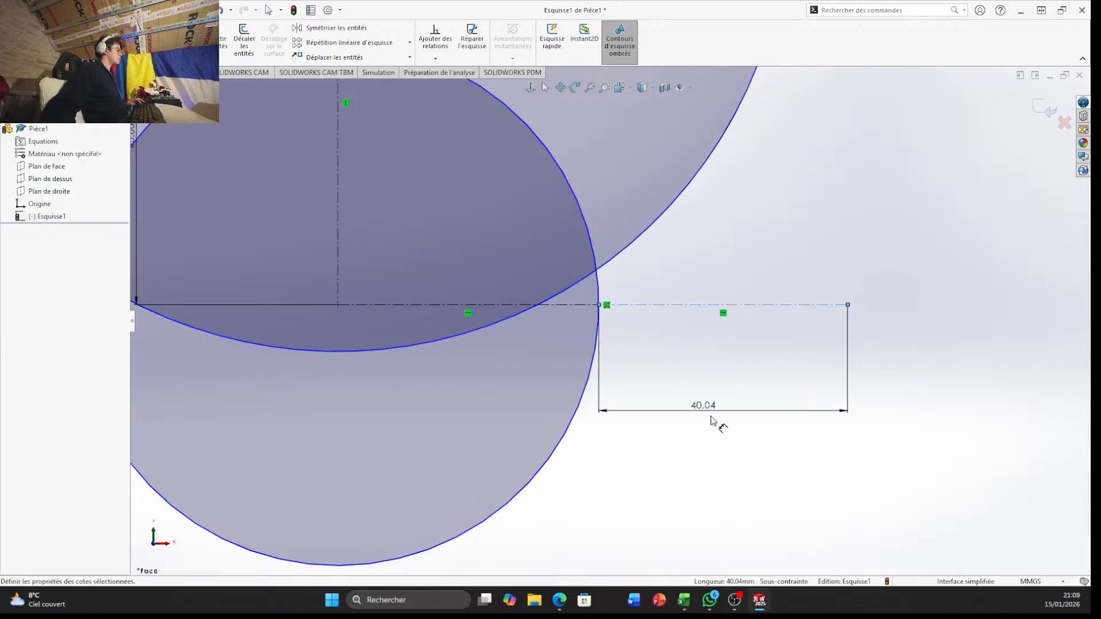
pyautogui.write('42')
pyautogui.press('Return')
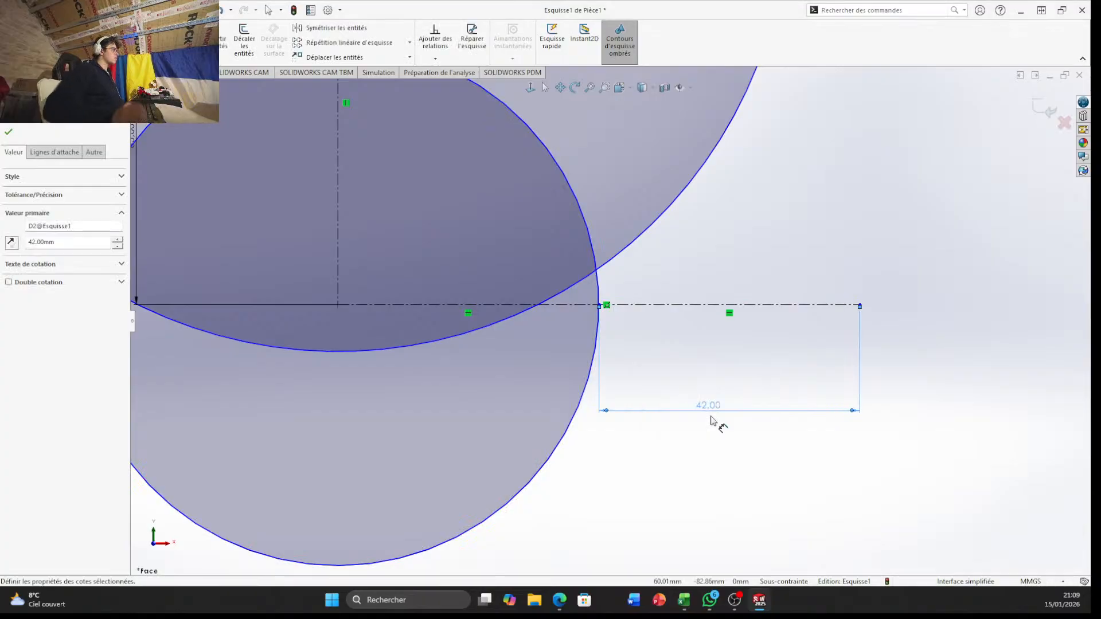
# Draw a 42 mm radius circle centred on the 42 mm centerline's right endpoint, reaching the lower circle where the centerlines meet
pyautogui.press('f')
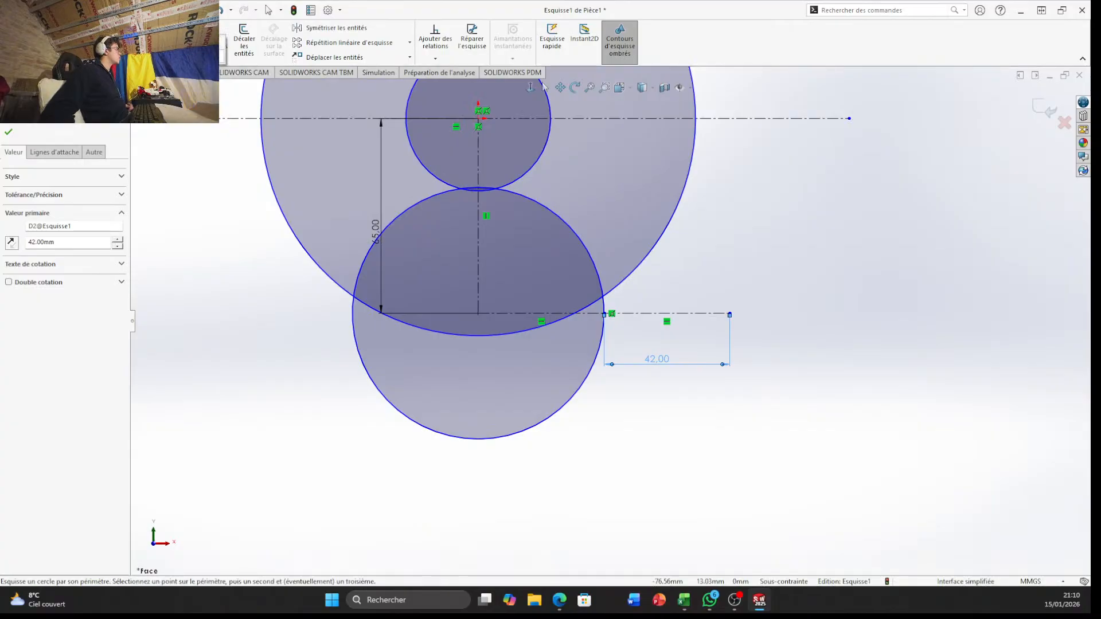
pyautogui.click(96, 29)
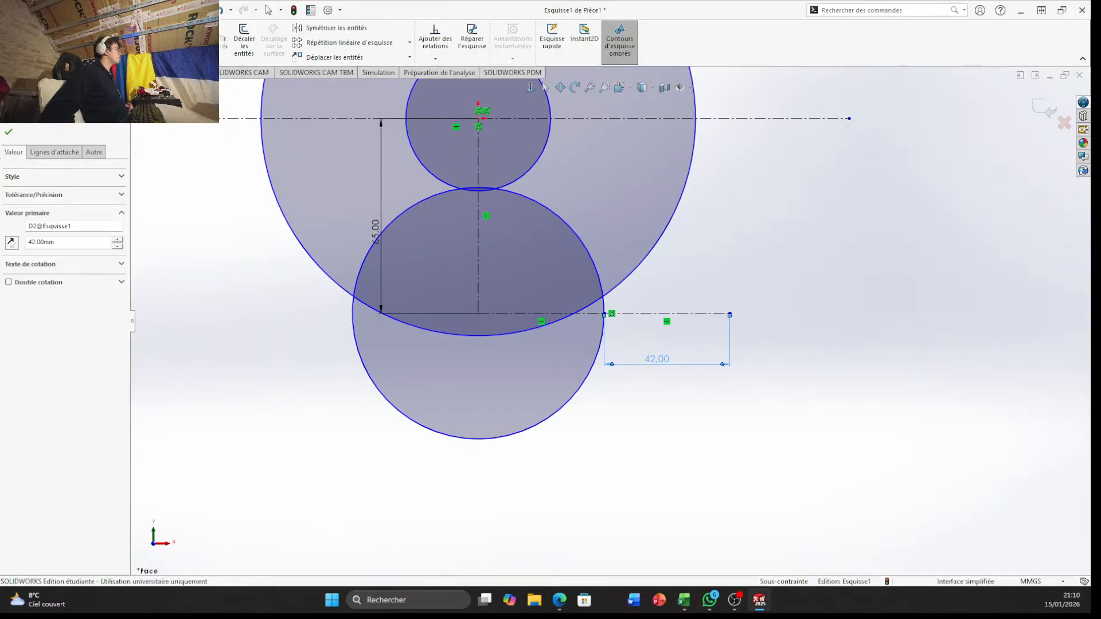
pyautogui.click(729, 313)
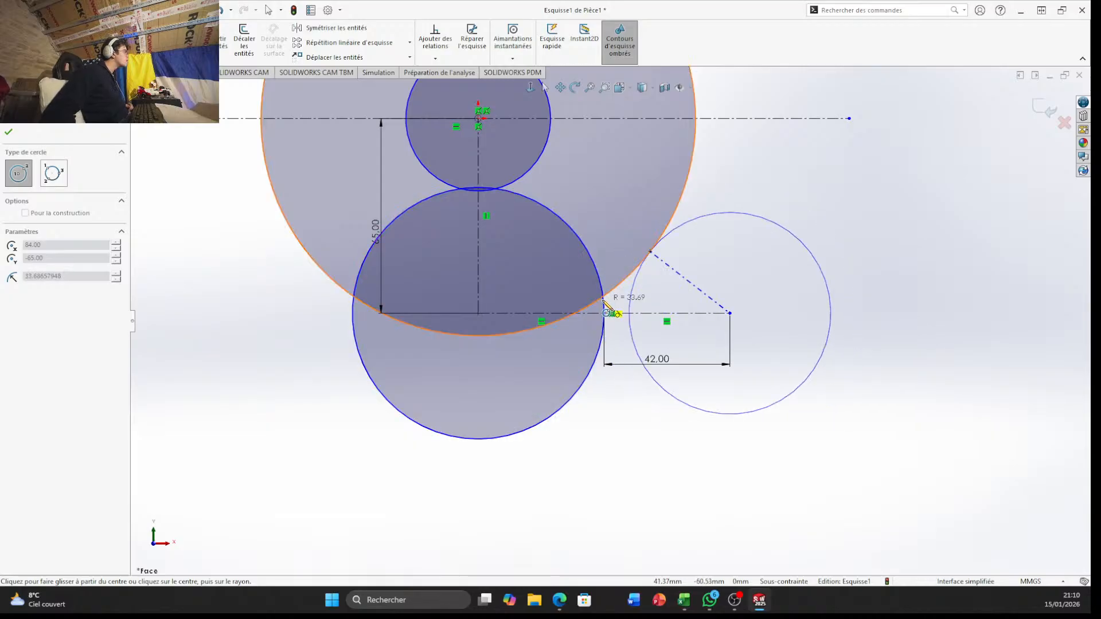
pyautogui.scroll(-5, 596, 302)
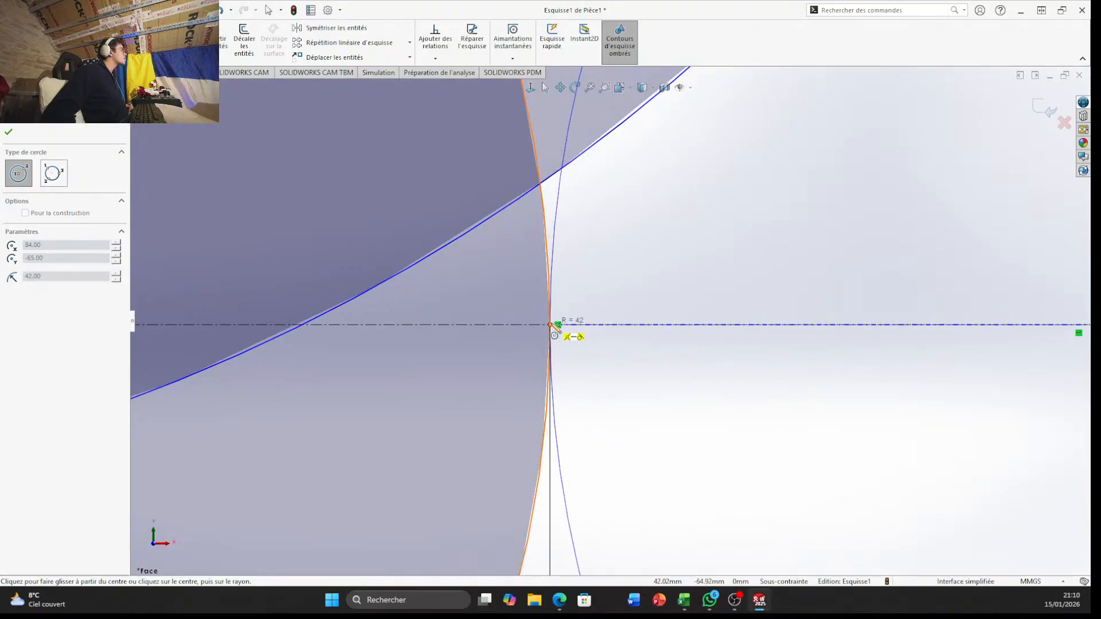
pyautogui.click(551, 325)
pyautogui.press('Escape')
pyautogui.scroll(5, 707, 404)
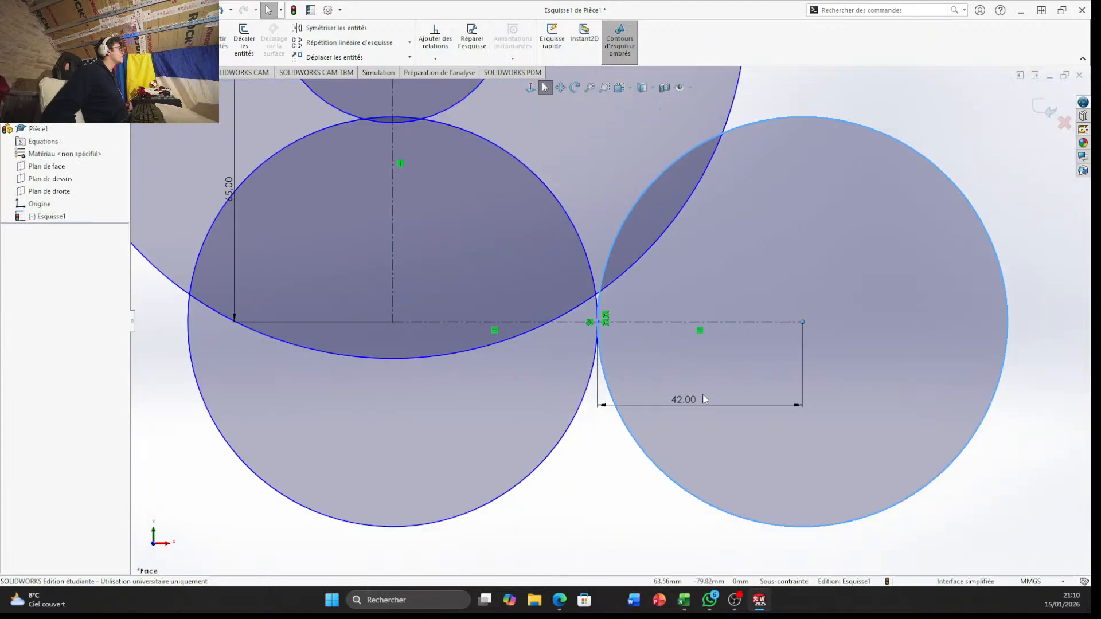
# Trim away the part of the right-hand circle that lies outside the large outer circle and below the horizontal centerline
pyautogui.scroll(3, 705, 400)
pyautogui.scroll(-7, 713, 377)
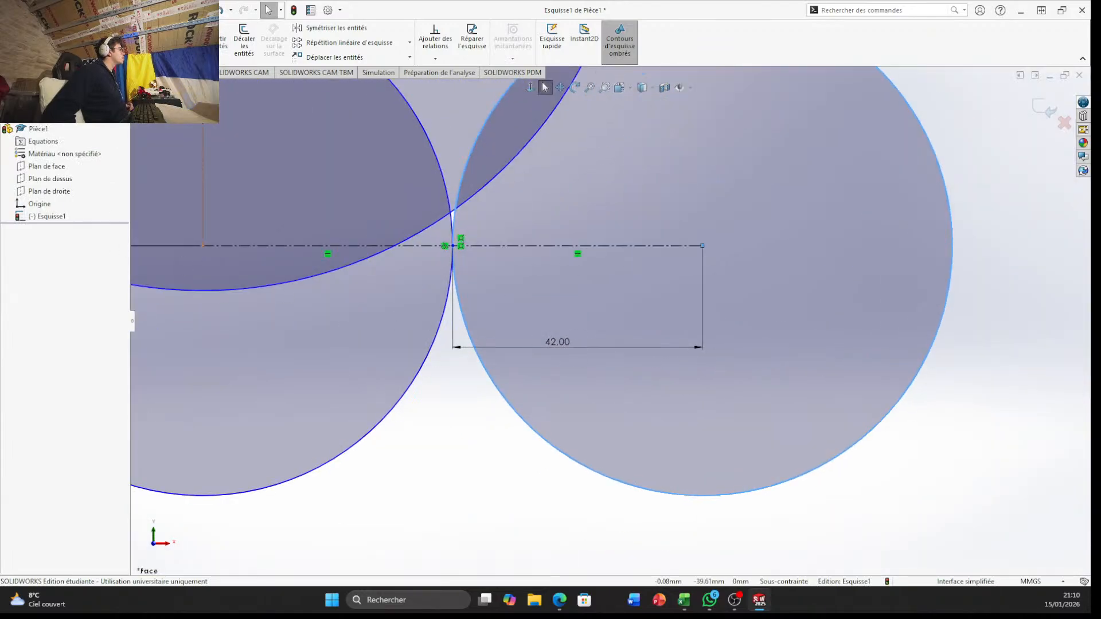
pyautogui.click(185, 38)
pyautogui.moveTo(562, 480); pyautogui.dragTo(594, 452)
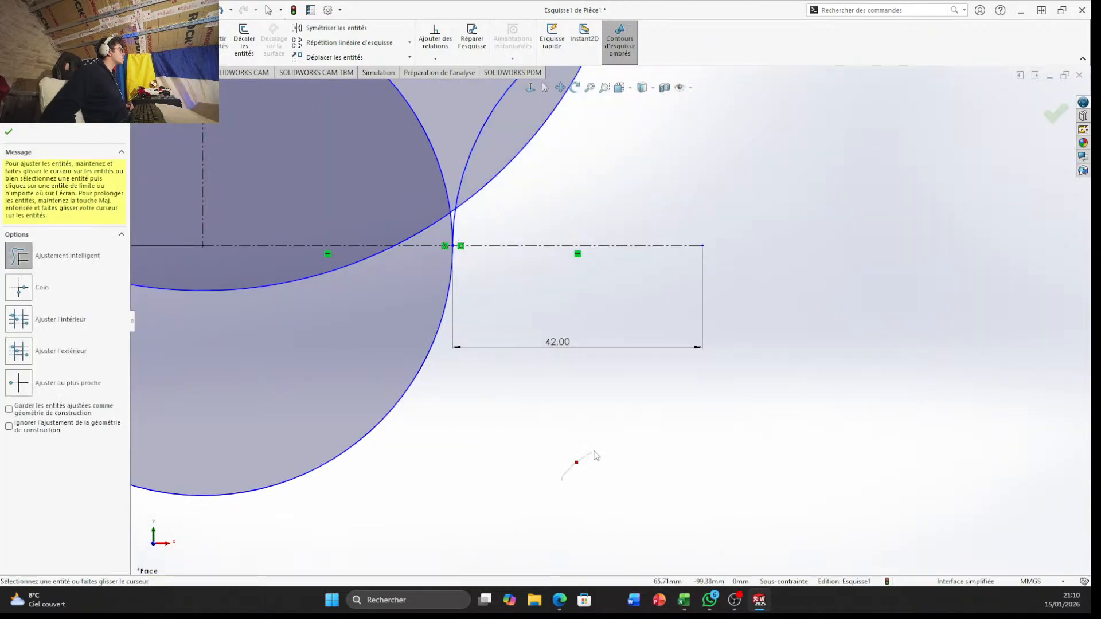
# Trim the large circle's segment between the concave arc's upper end and the lower circle, including the short leftover piece
pyautogui.scroll(5, 610, 325)
pyautogui.scroll(-6, 601, 334)
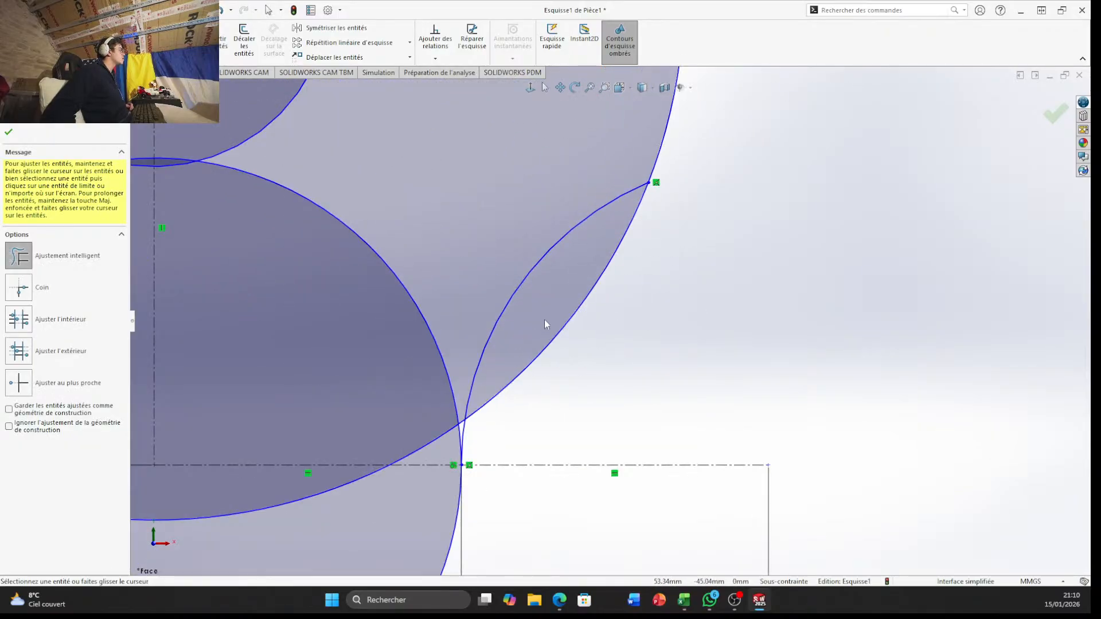
pyautogui.moveTo(546, 322); pyautogui.dragTo(574, 327)
pyautogui.scroll(-3, 547, 470)
pyautogui.scroll(-3, 546, 470)
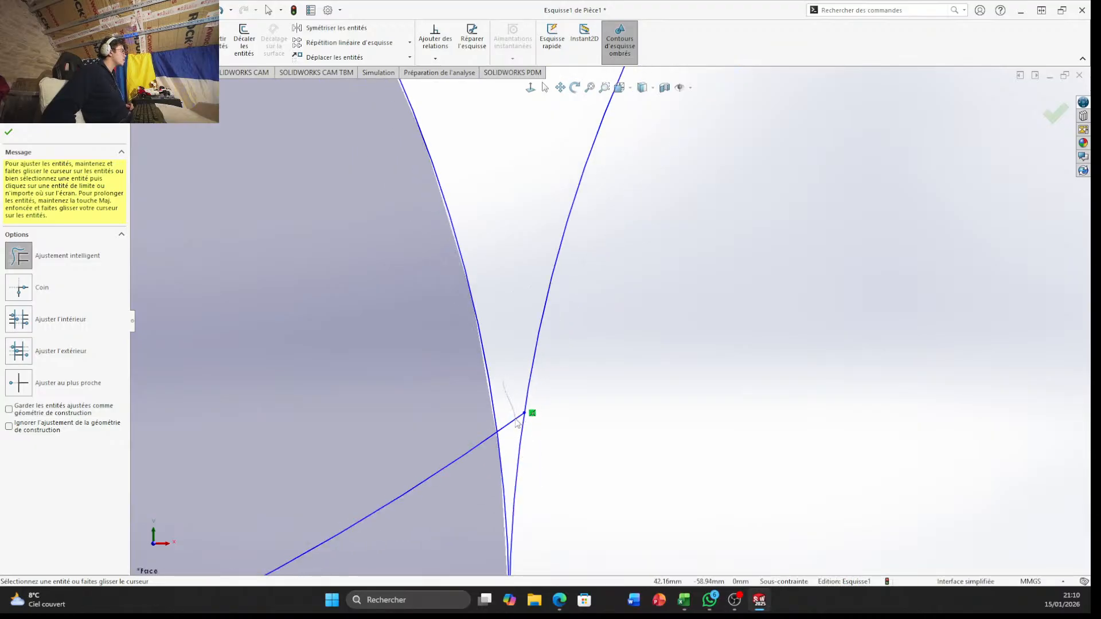
pyautogui.moveTo(516, 423); pyautogui.dragTo(515, 429)
pyautogui.scroll(6, 509, 383)
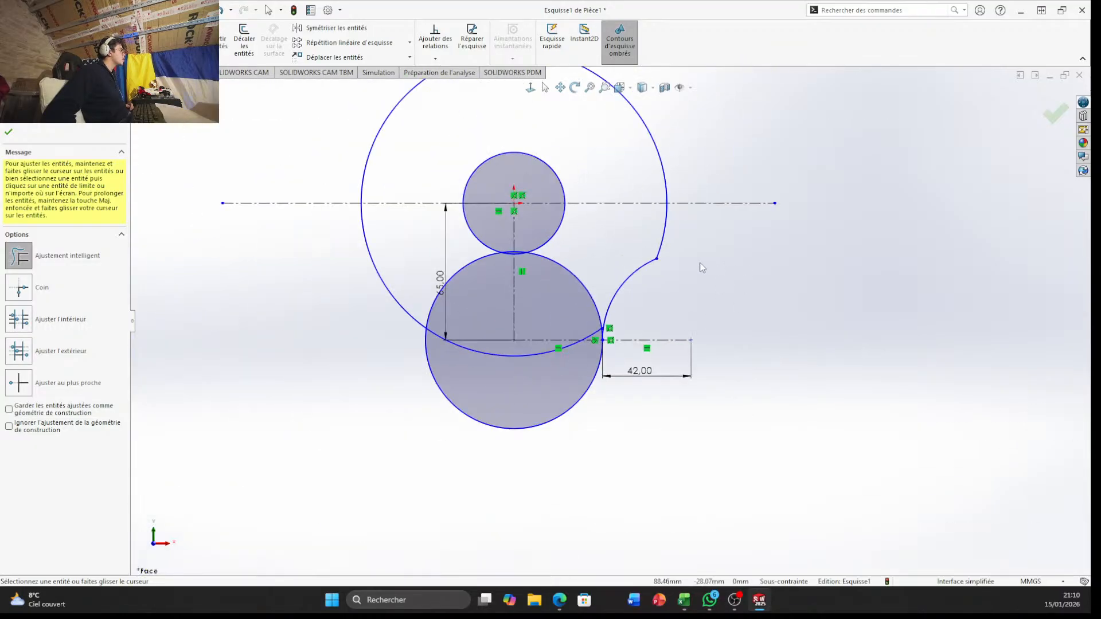
# Apply a 10 mm sketch fillet to the corner where the large circle's arc meets the concave arc
pyautogui.scroll(2, 531, 234)
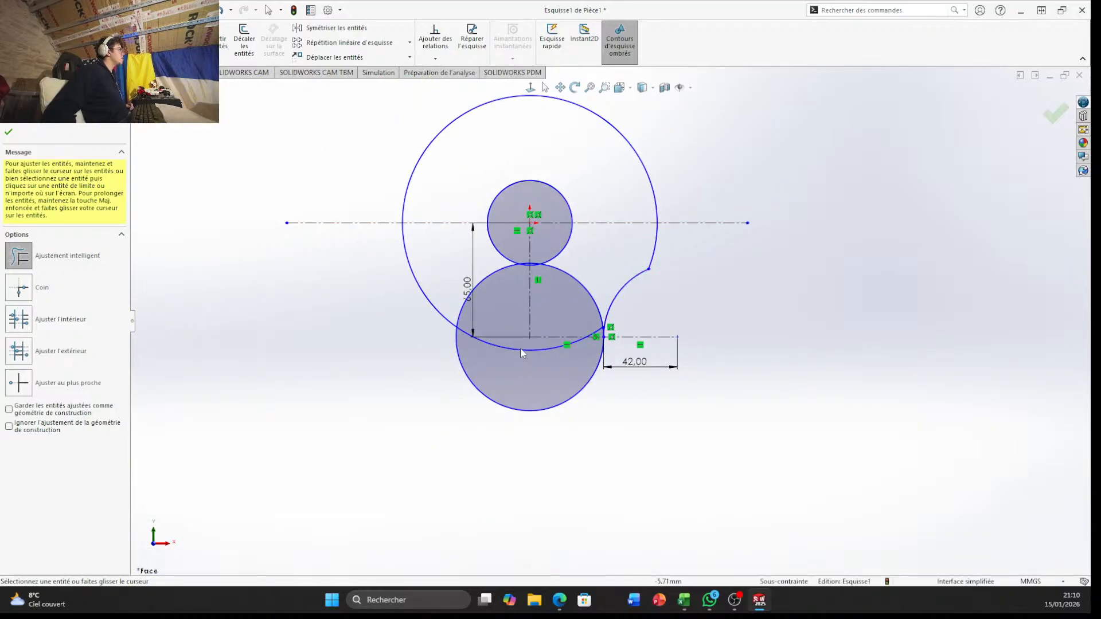
pyautogui.scroll(-3, 593, 339)
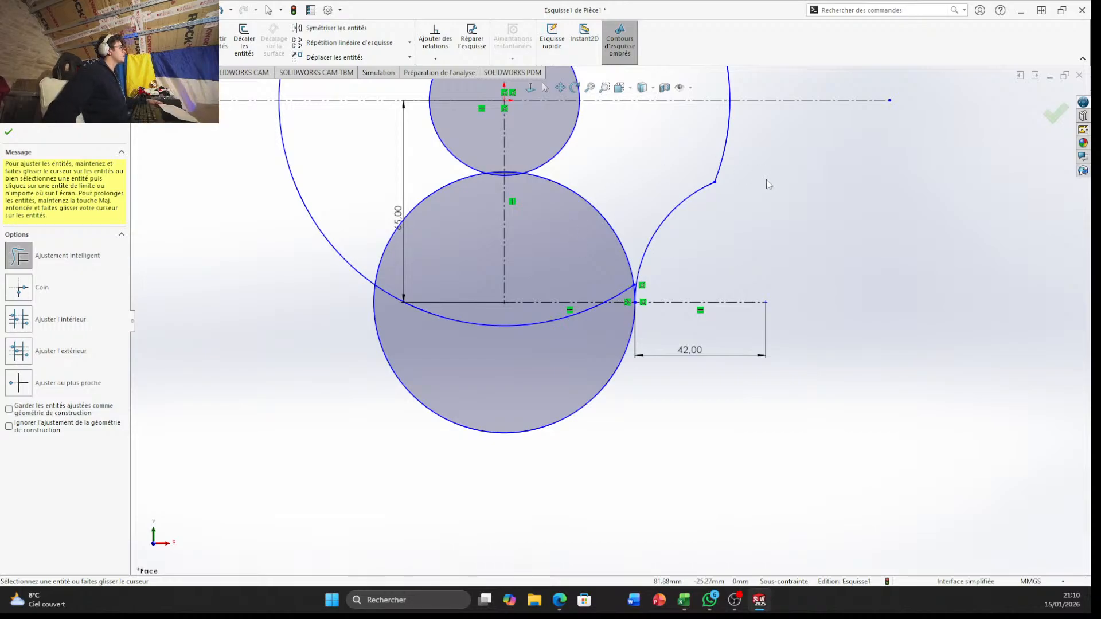
pyautogui.scroll(-5, 707, 209)
pyautogui.scroll(-4, 659, 214)
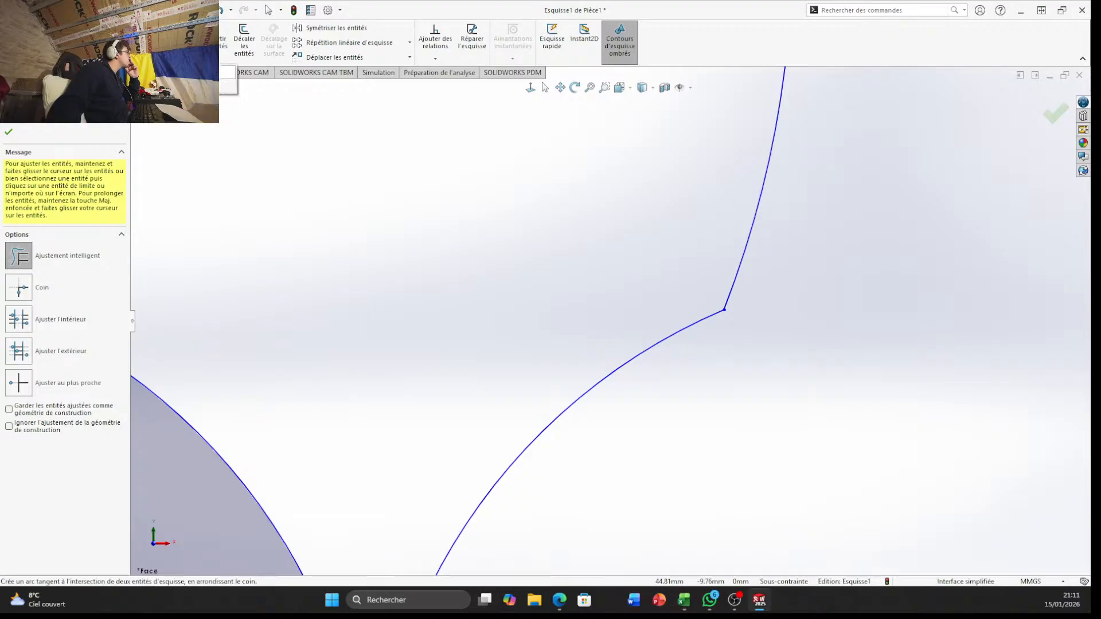
pyautogui.click(122, 57)
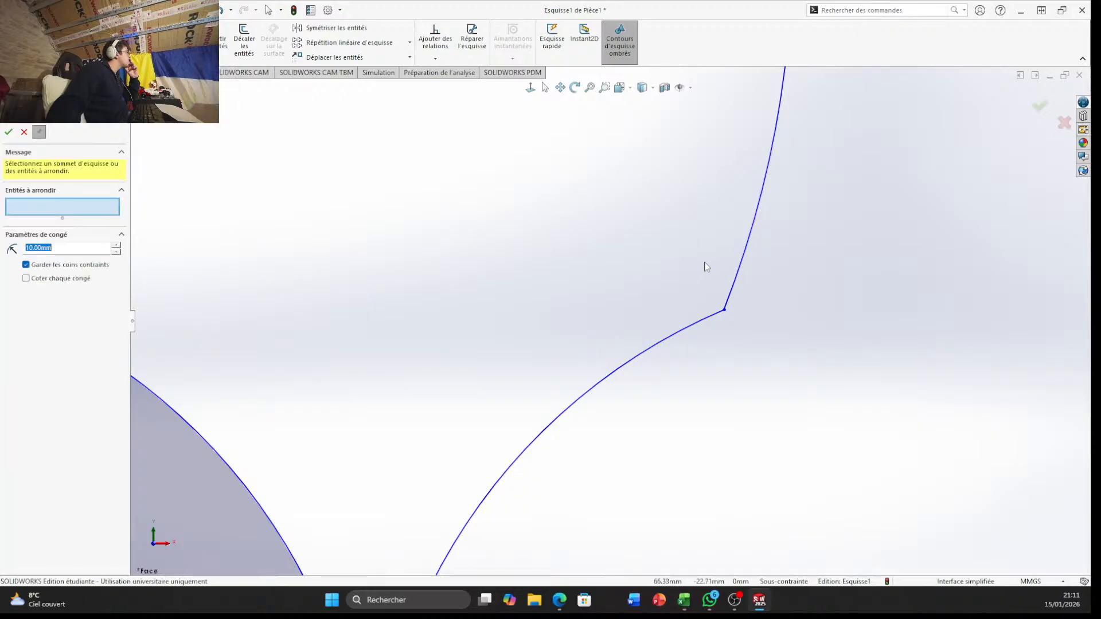
pyautogui.click(725, 310)
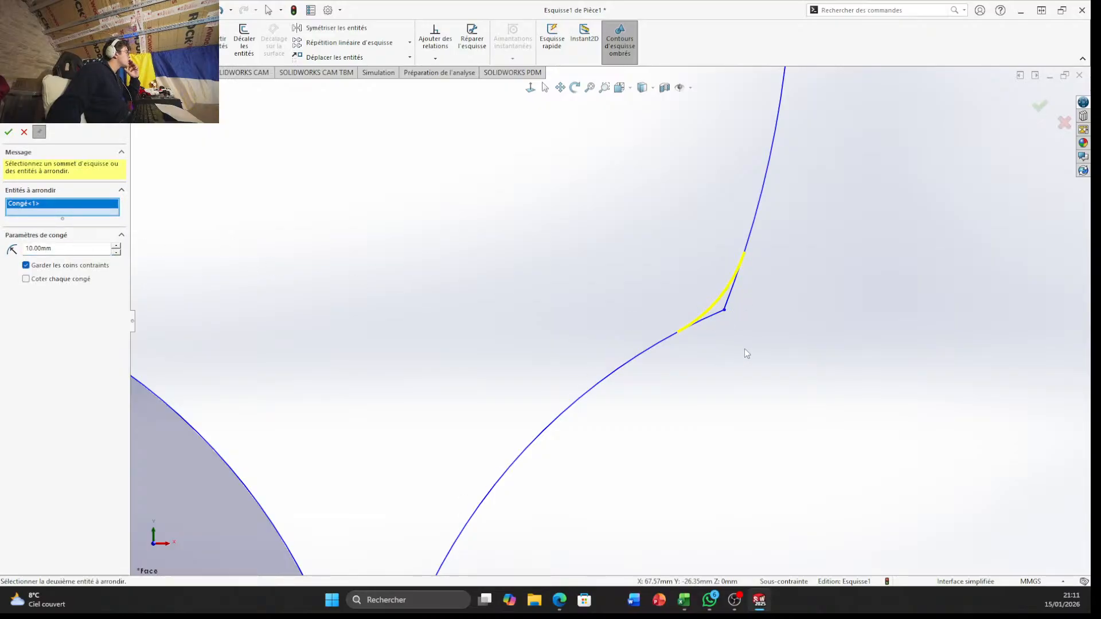
pyautogui.rightClick(382, 209)
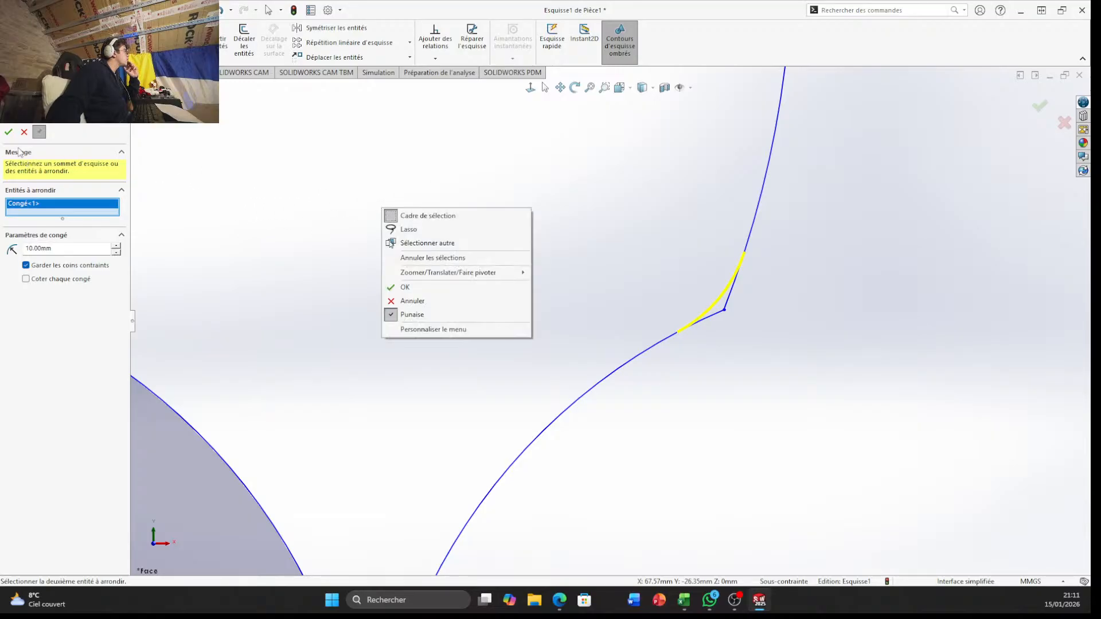
pyautogui.click(9, 133)
pyautogui.click(9, 132)
# Close the fillet command and undo the 10 mm fillet at the arc corner
pyautogui.scroll(5, 610, 291)
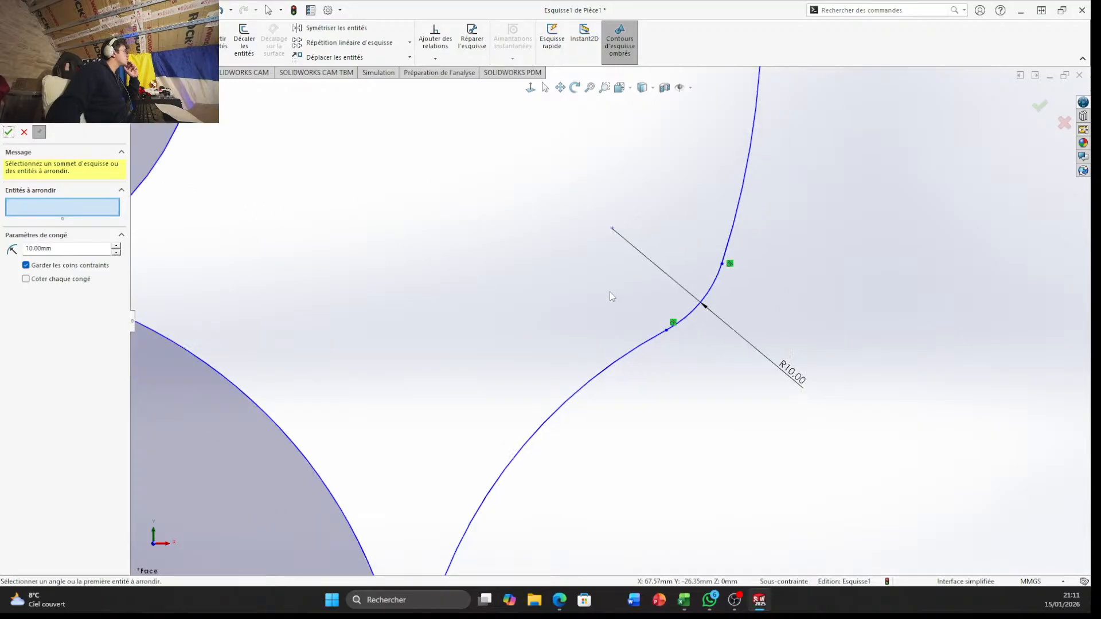
pyautogui.scroll(-4, 546, 324)
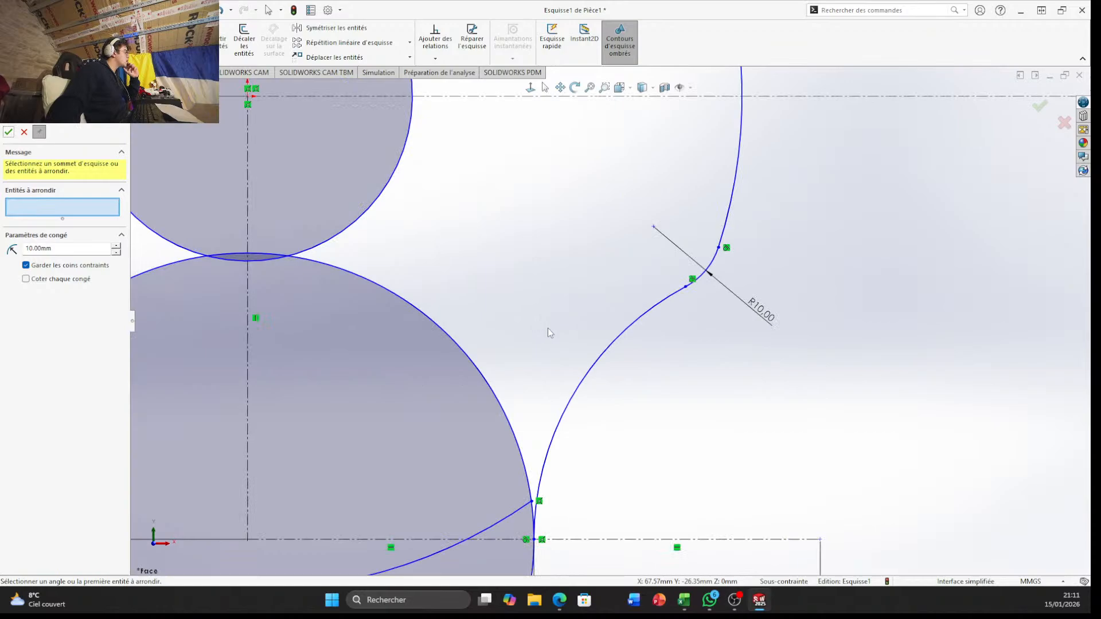
pyautogui.scroll(-3, 518, 332)
pyautogui.scroll(3, 525, 327)
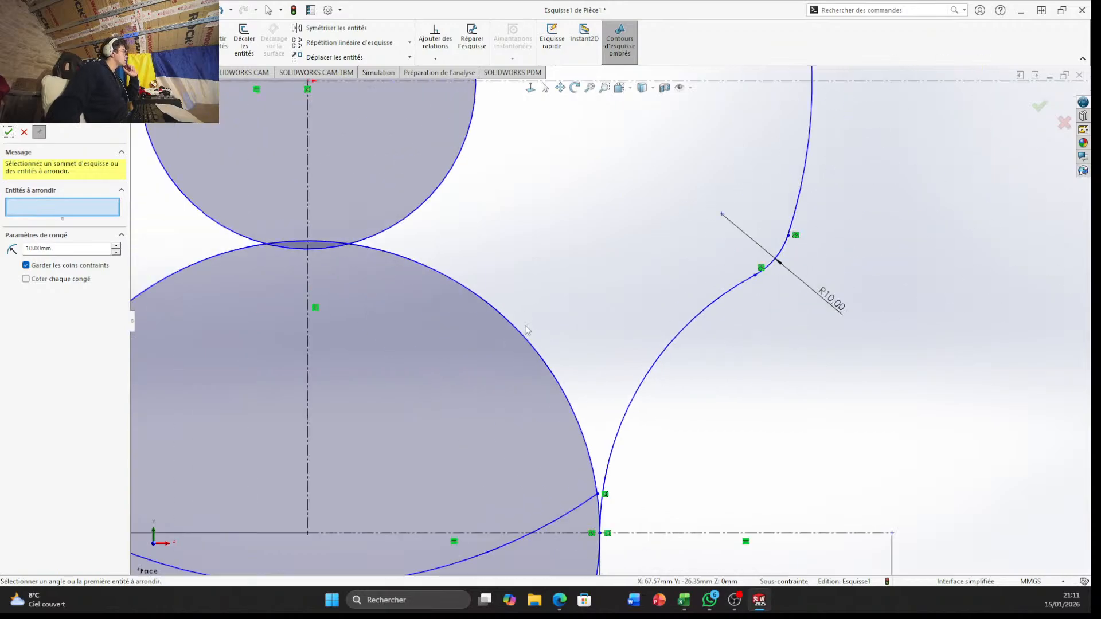
pyautogui.scroll(3, 610, 328)
pyautogui.scroll(3, 605, 308)
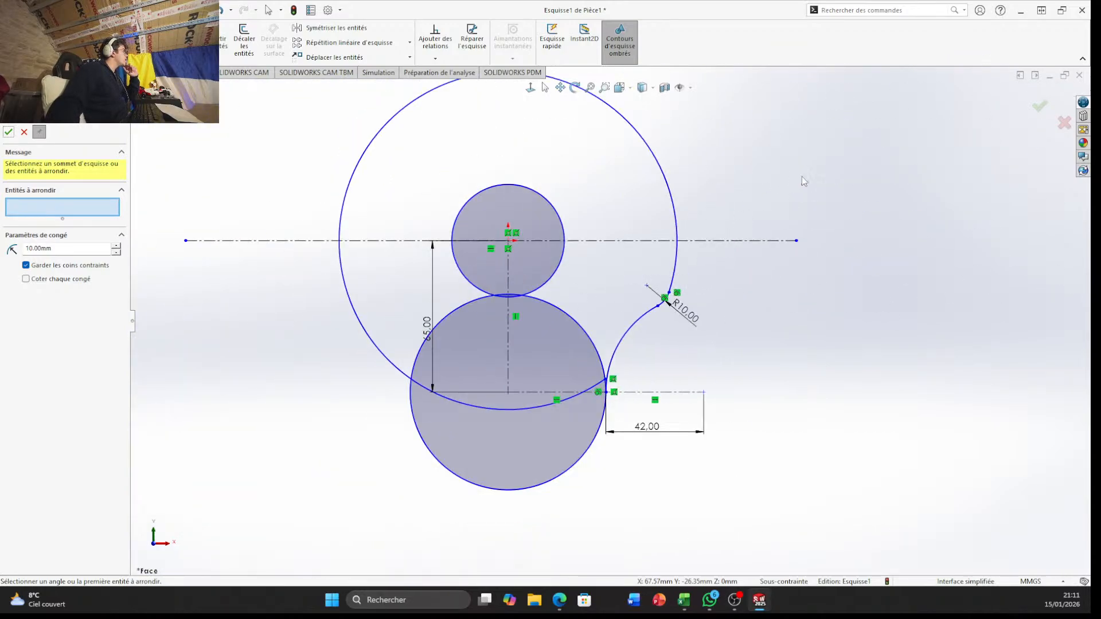
pyautogui.click(1038, 106)
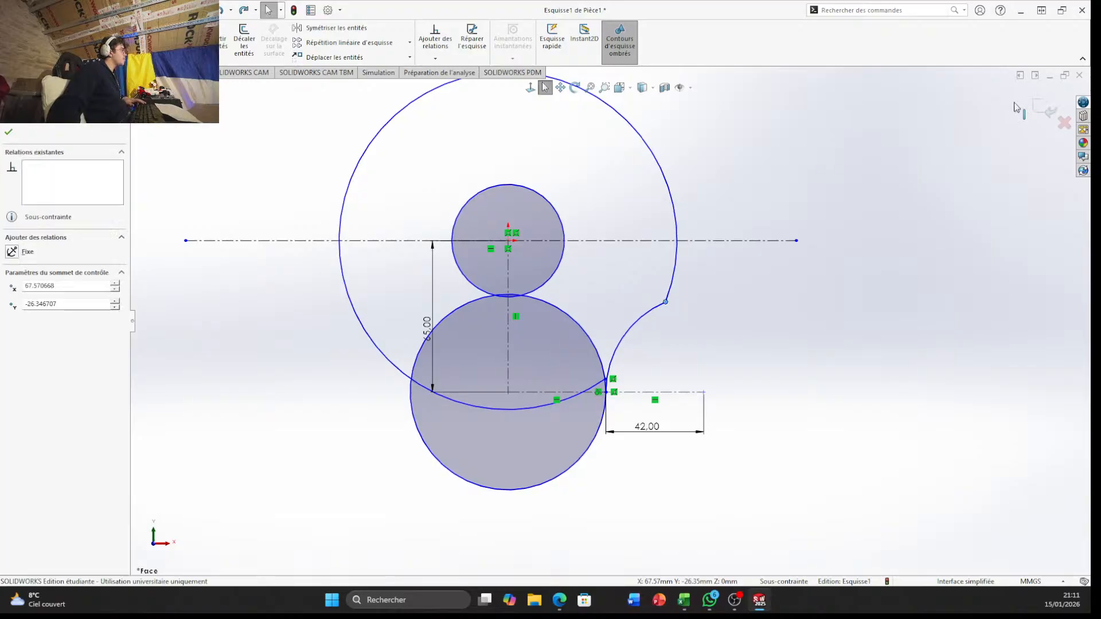
# Mirror the right-hand concave arc about the vertical centerline, clearing the preselected point from the entities to mirror
pyautogui.scroll(-3, 708, 338)
pyautogui.scroll(3, 617, 356)
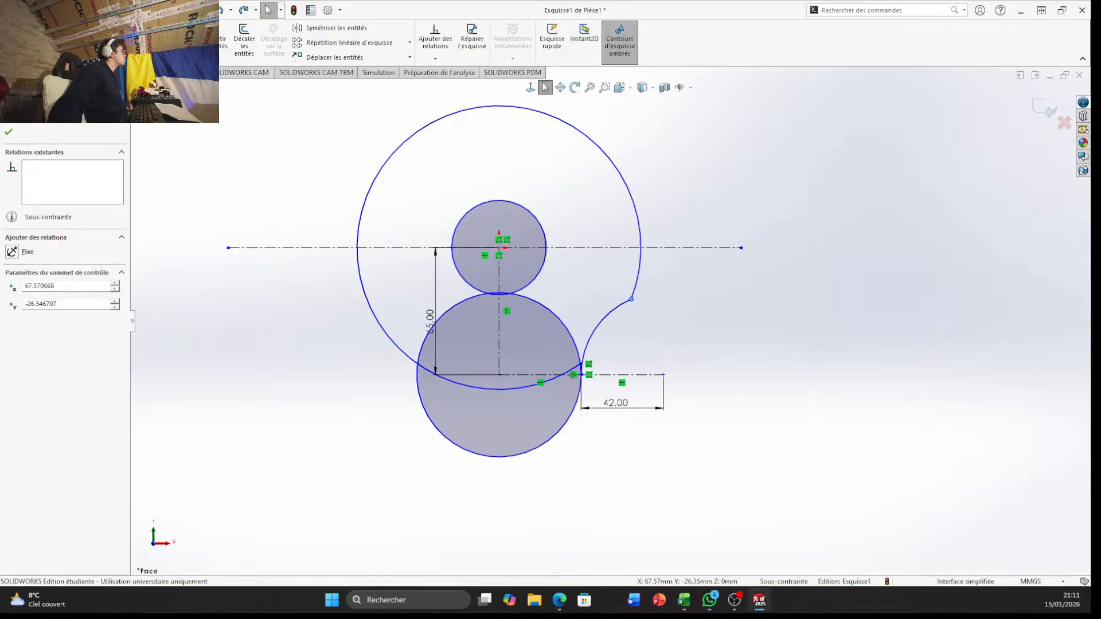
pyautogui.click(336, 28)
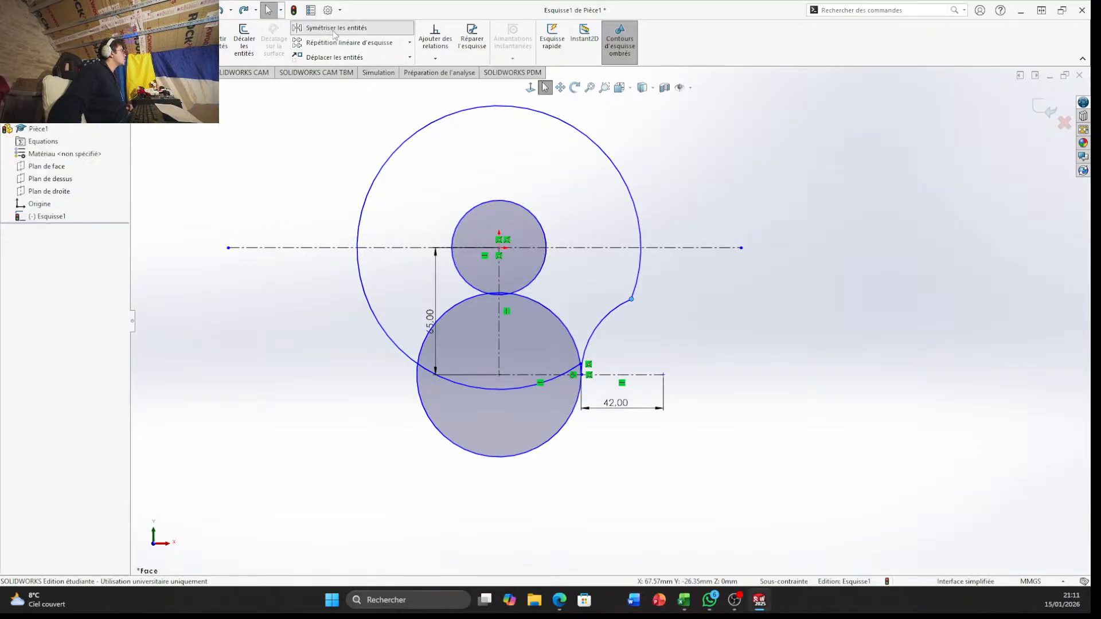
pyautogui.scroll(-4, 314, 249)
pyautogui.scroll(4, 610, 322)
pyautogui.click(59, 241)
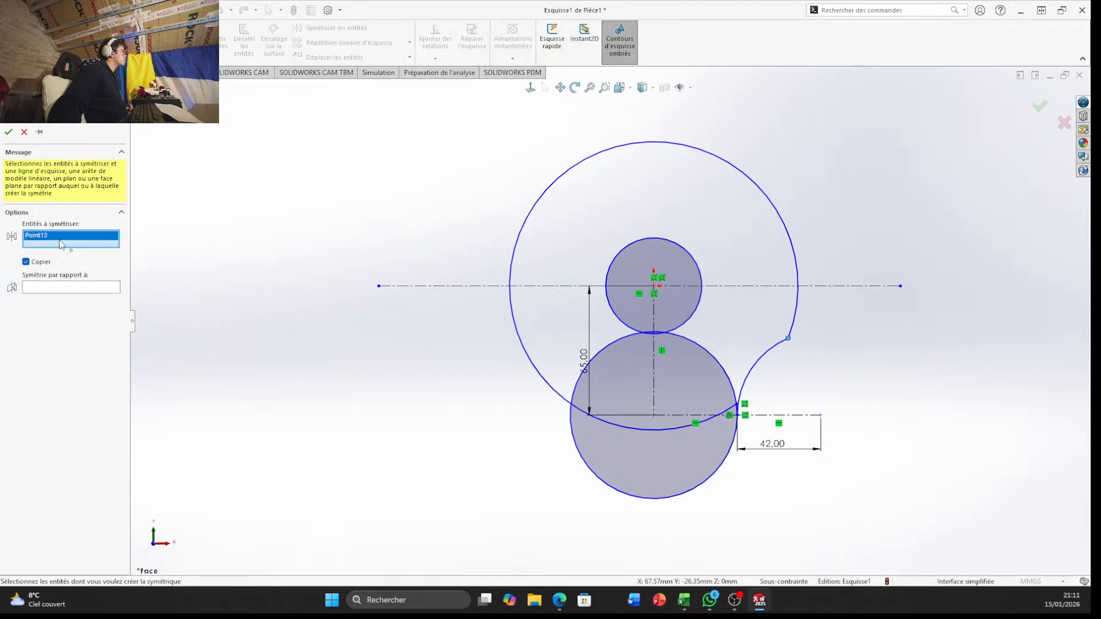
pyautogui.rightClick(60, 241)
pyautogui.click(105, 248)
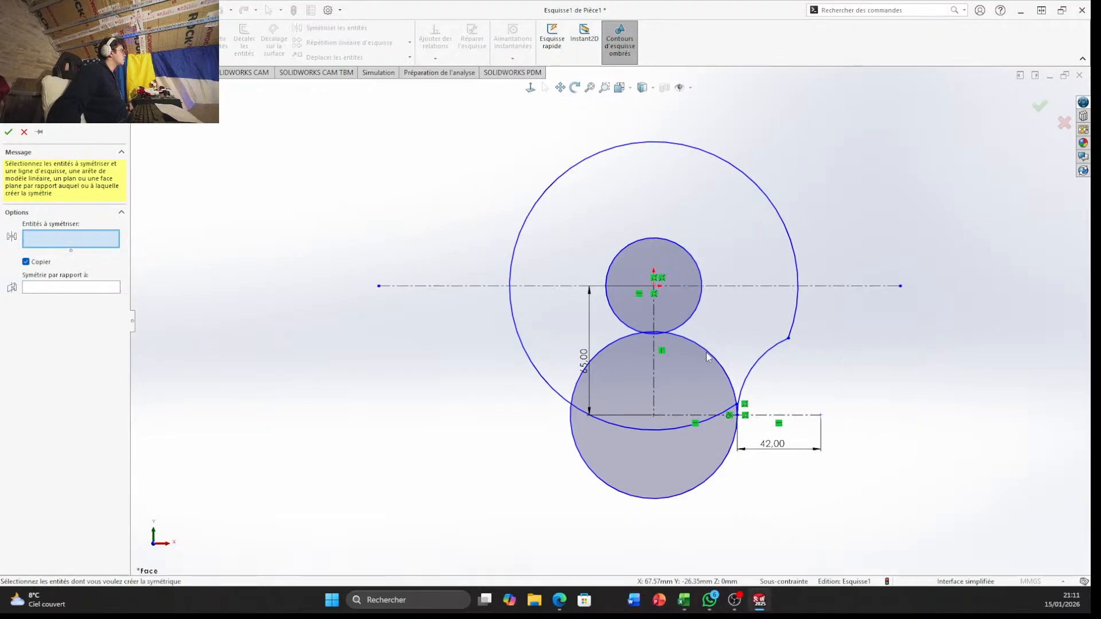
pyautogui.click(758, 364)
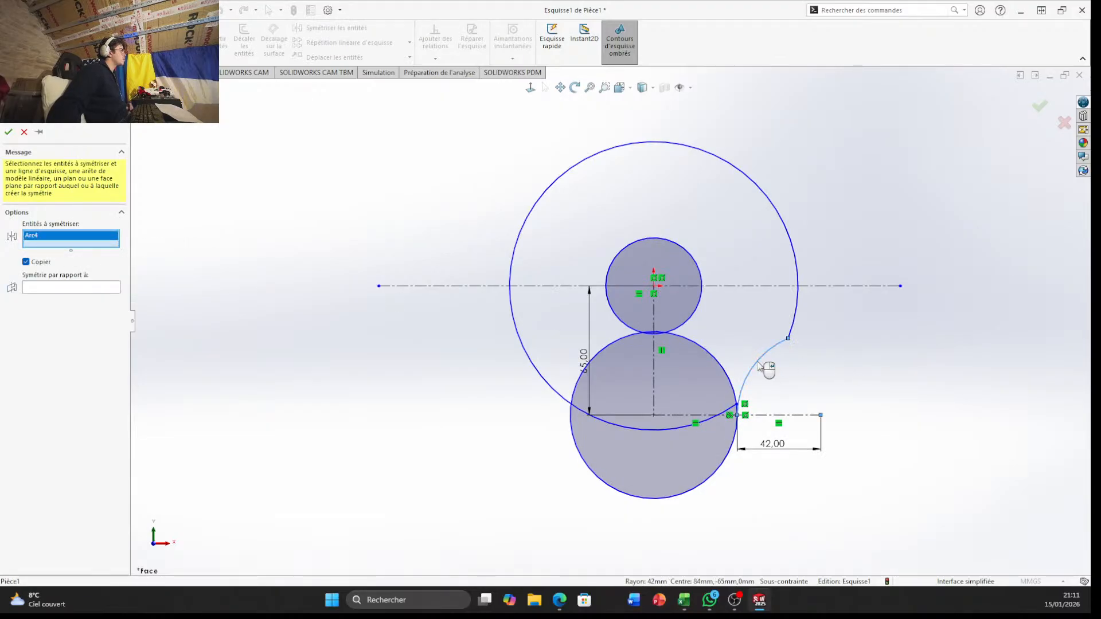
pyautogui.rightClick(758, 363)
pyautogui.click(652, 360)
pyautogui.rightClick(652, 361)
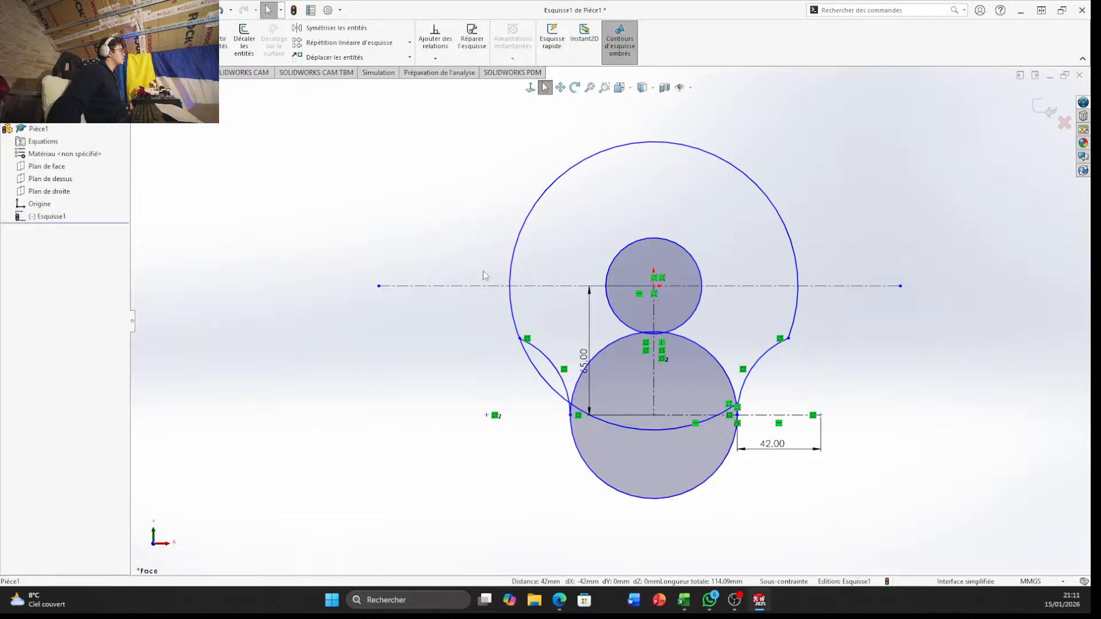
# Trim away the large circle's segment between the mirrored concave arc's upper end and the lower circle, including the short leftover piece
pyautogui.scroll(-2, 600, 419)
pyautogui.scroll(-2, 600, 420)
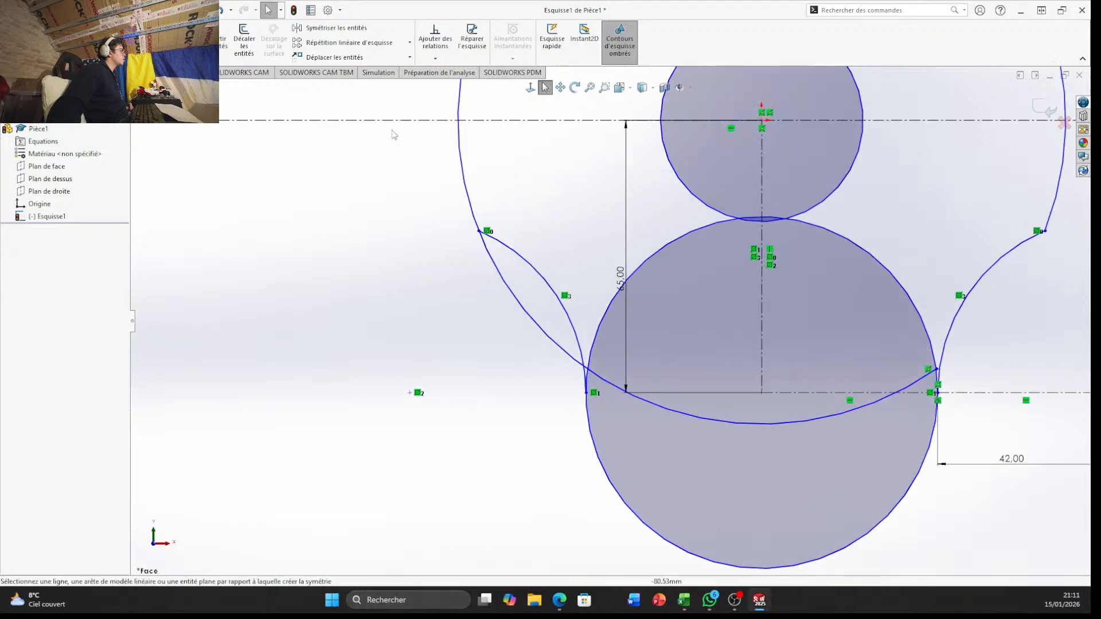
pyautogui.click(188, 41)
pyautogui.scroll(-4, 480, 258)
pyautogui.moveTo(553, 438); pyautogui.dragTo(627, 400)
pyautogui.scroll(5, 614, 407)
pyautogui.scroll(-4, 650, 433)
pyautogui.scroll(-5, 668, 371)
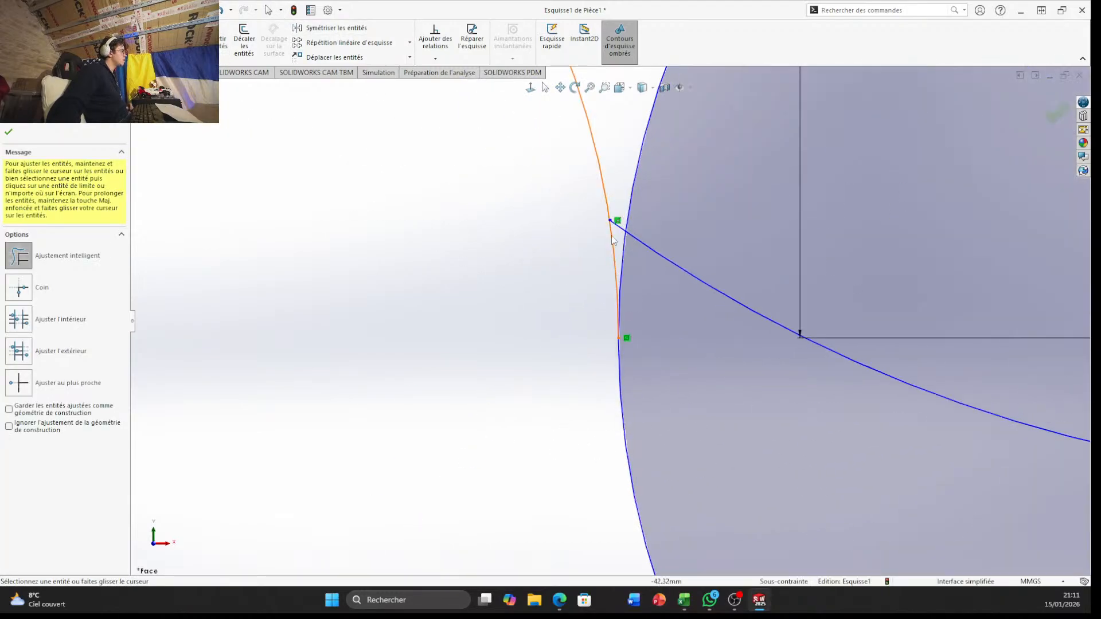
pyautogui.moveTo(627, 159); pyautogui.dragTo(623, 240)
pyautogui.scroll(6, 631, 235)
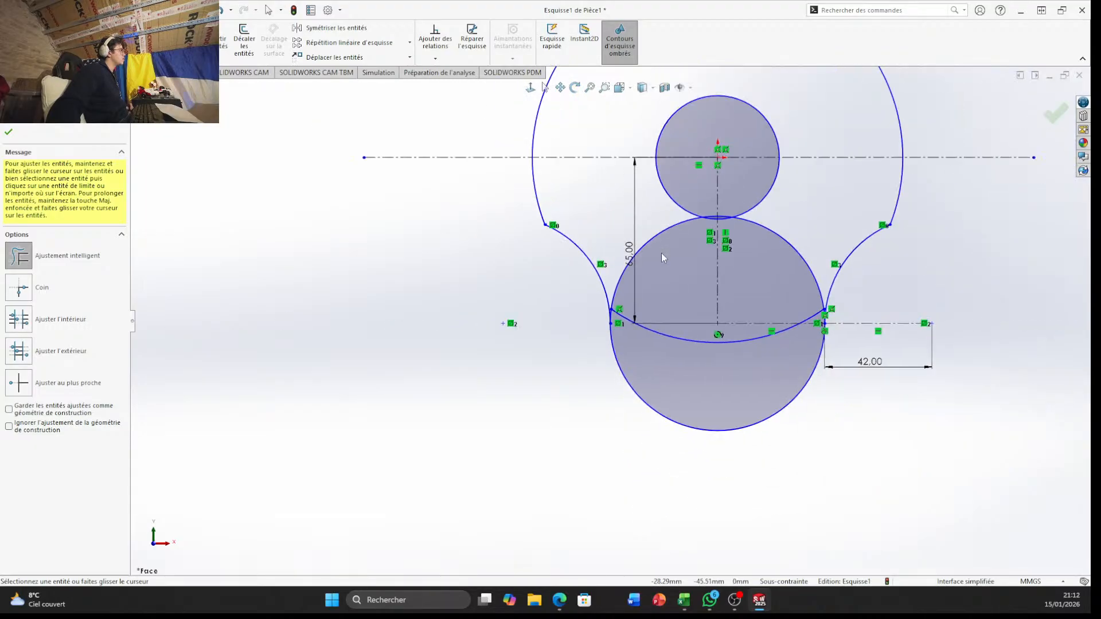
# Trim the lower circle's upper arc between the two concave arcs, including the short piece inside the small central circle
pyautogui.moveTo(791, 205); pyautogui.dragTo(780, 250)
pyautogui.scroll(-10, 666, 246)
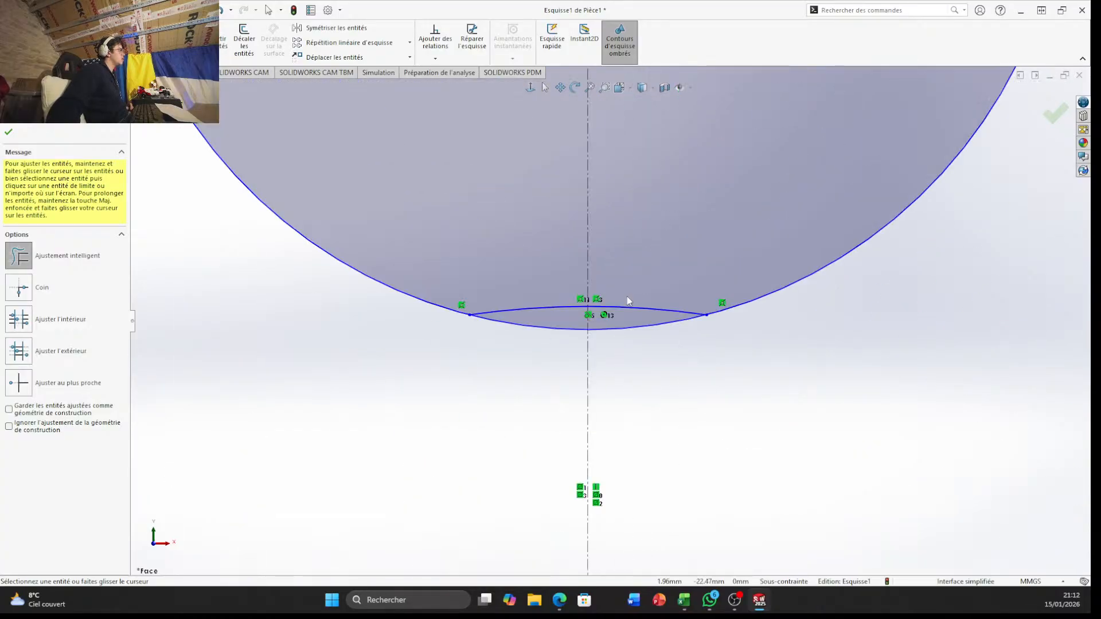
pyautogui.click(634, 306)
pyautogui.click(543, 311)
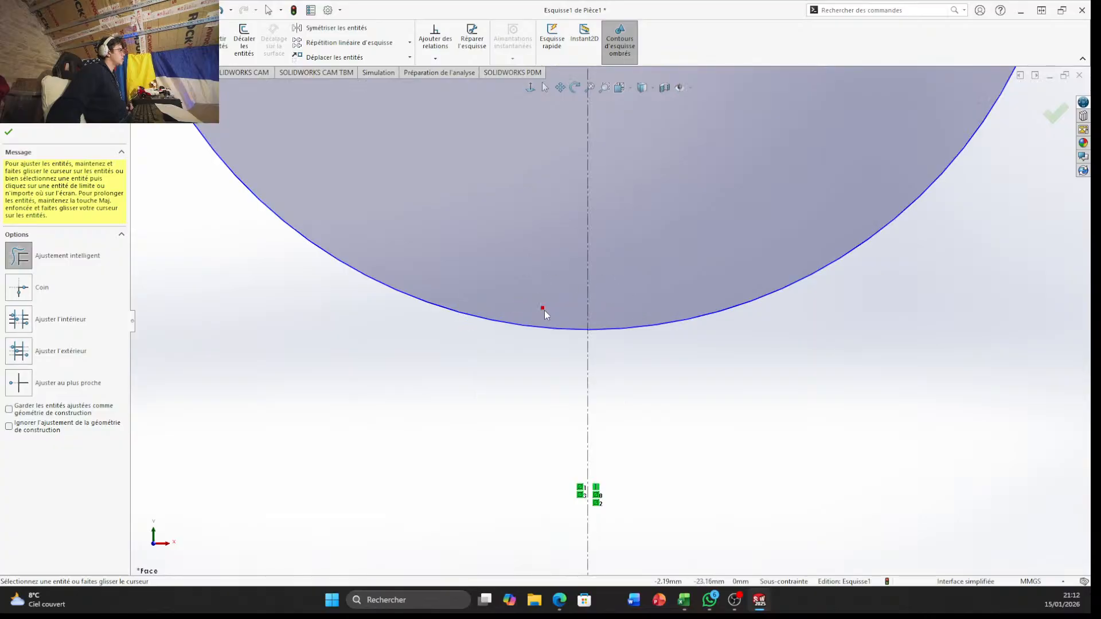
pyautogui.scroll(3, 560, 316)
pyautogui.scroll(6, 562, 319)
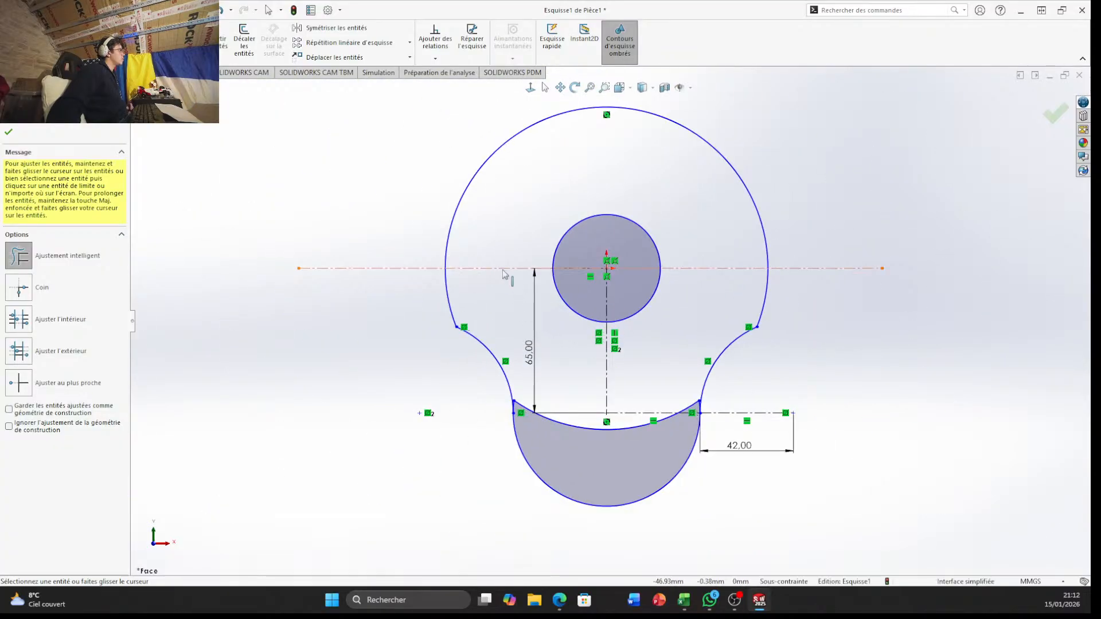
# Trim the large circle's remaining lower arc that crosses the inside of the bottom lobe
pyautogui.scroll(-3, 487, 352)
pyautogui.scroll(-3, 443, 338)
pyautogui.scroll(5, 560, 374)
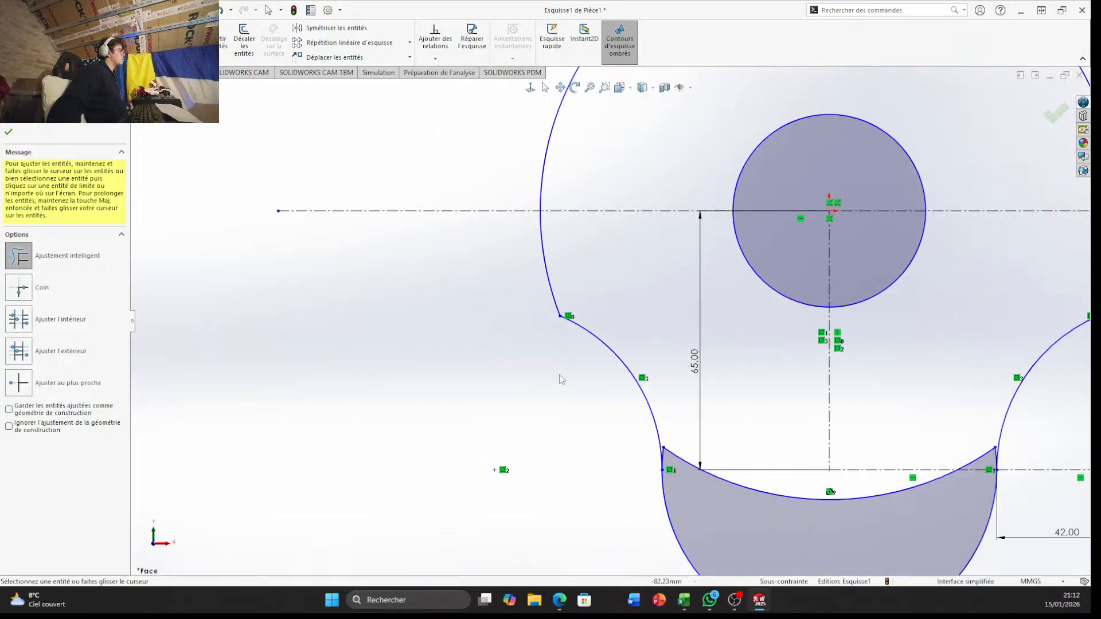
pyautogui.scroll(-4, 696, 364)
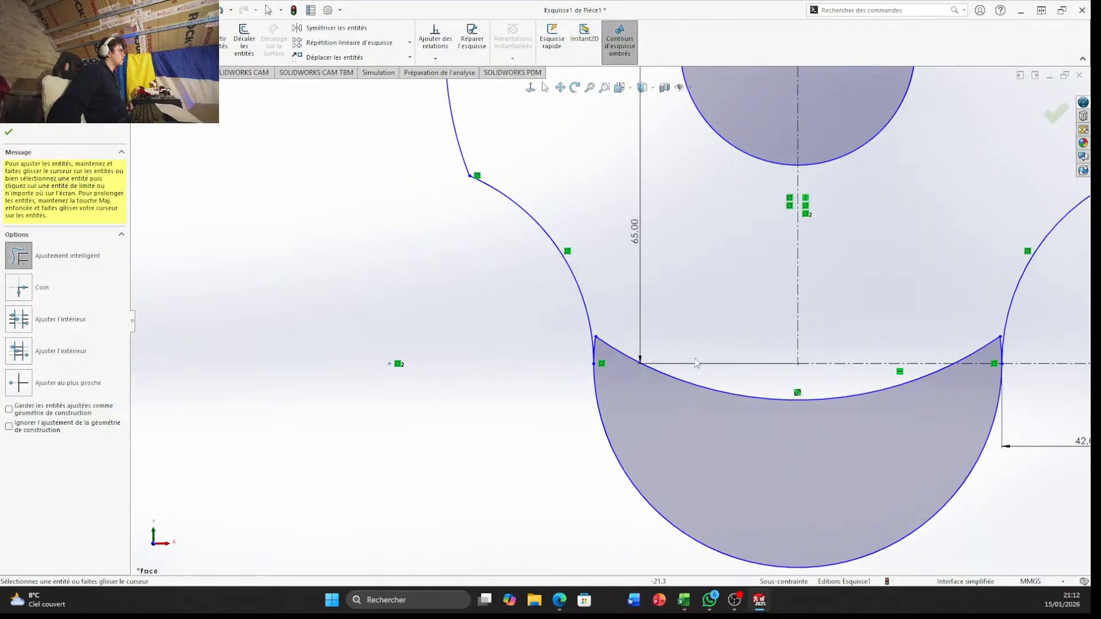
pyautogui.scroll(-2, 806, 436)
pyautogui.scroll(4, 631, 307)
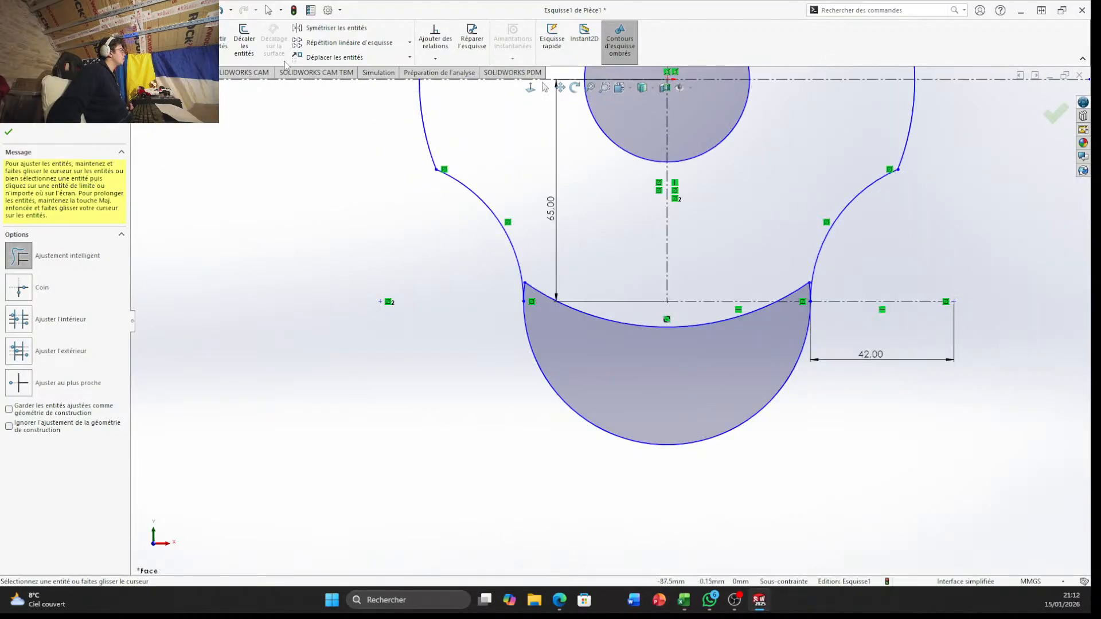
pyautogui.click(619, 323)
pyautogui.click(619, 325)
# Trim the lower circle's short leftover stubs above its junctions with the two concave arcs
pyautogui.moveTo(656, 367)
pyautogui.mouseDown()
pyautogui.moveTo(657, 327)
pyautogui.moveTo(714, 343)
pyautogui.moveTo(757, 328)
pyautogui.mouseUp()
pyautogui.scroll(-5, 795, 284)
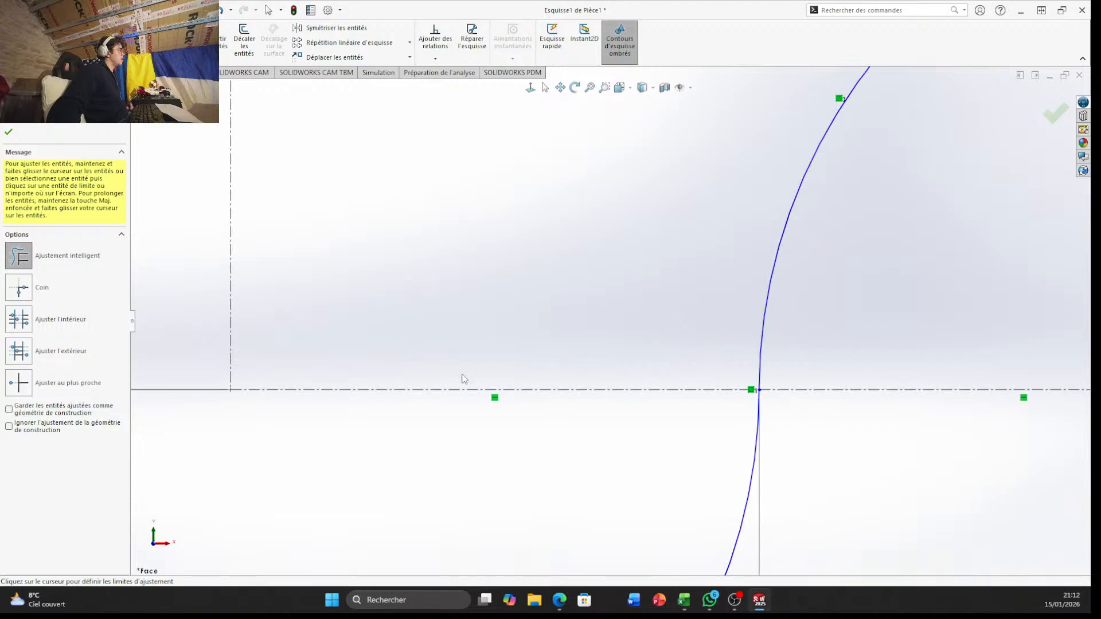
pyautogui.scroll(5, 442, 379)
pyautogui.scroll(-6, 384, 304)
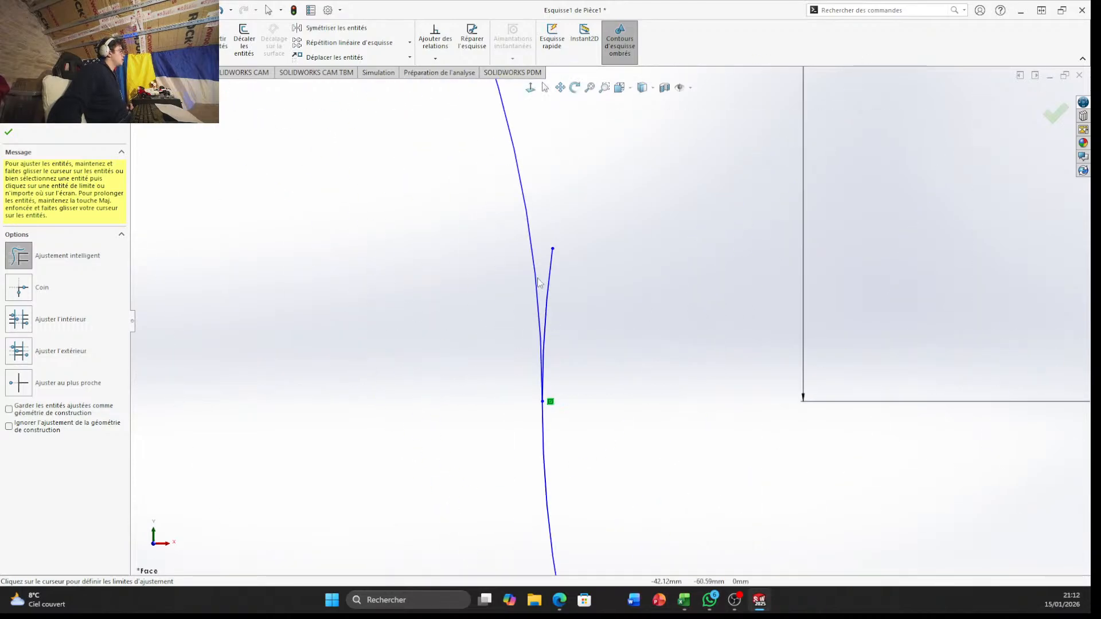
pyautogui.moveTo(551, 254); pyautogui.dragTo(629, 319)
pyautogui.scroll(3, 683, 317)
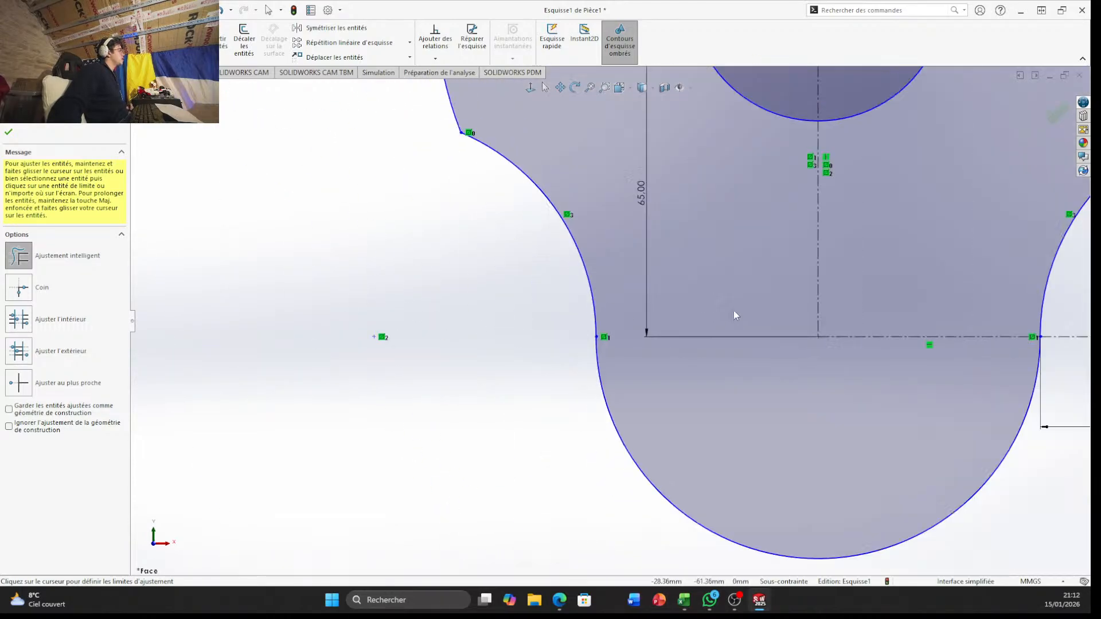
# Apply 10 mm sketch fillets to both corners where the large circle's arc meets the concave arcs
pyautogui.scroll(3, 736, 315)
pyautogui.scroll(-7, 617, 221)
pyautogui.scroll(4, 753, 423)
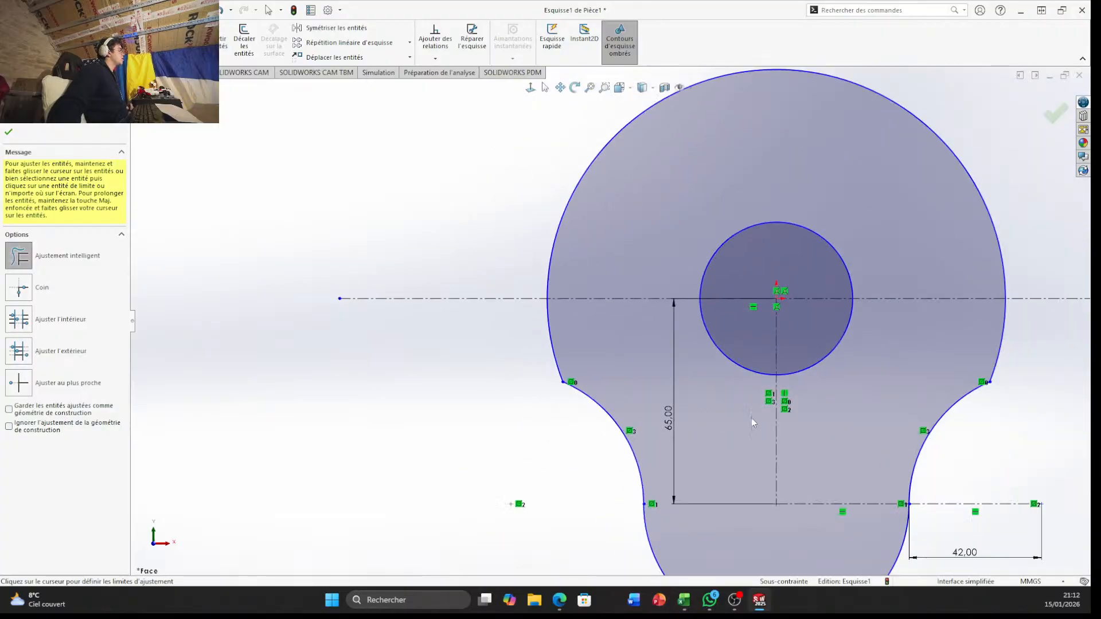
pyautogui.scroll(2, 608, 345)
pyautogui.scroll(-4, 618, 361)
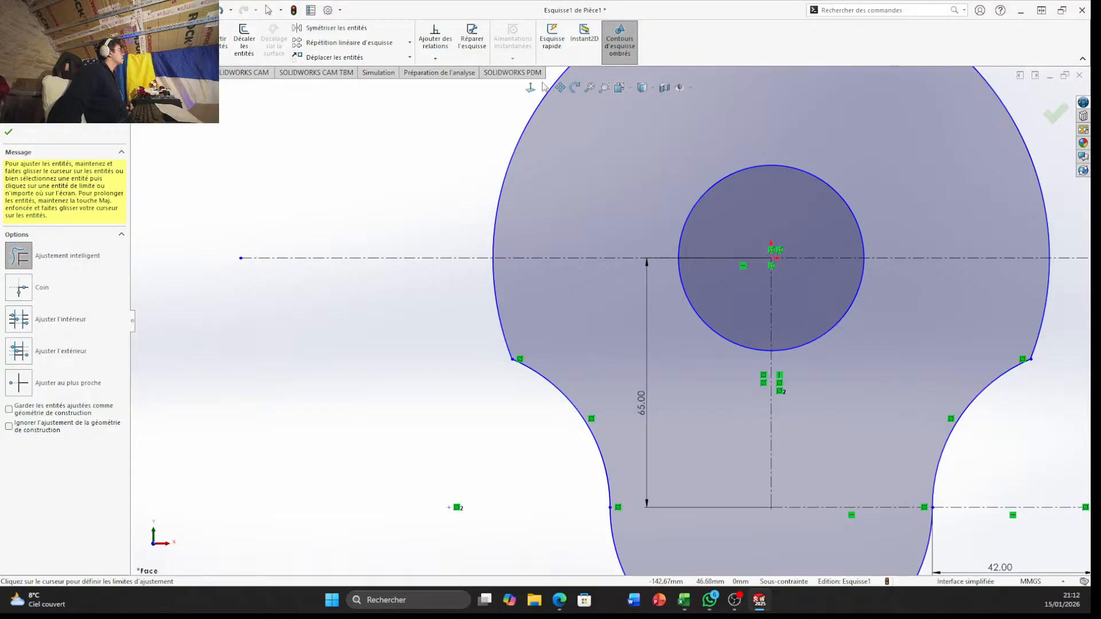
pyautogui.click(134, 58)
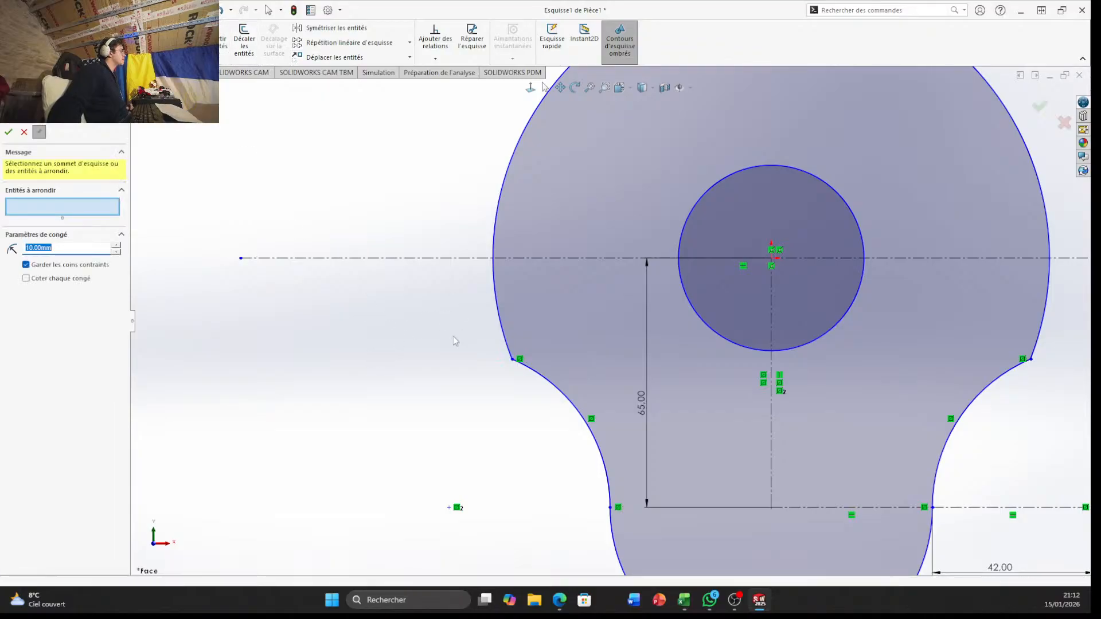
pyautogui.click(513, 360)
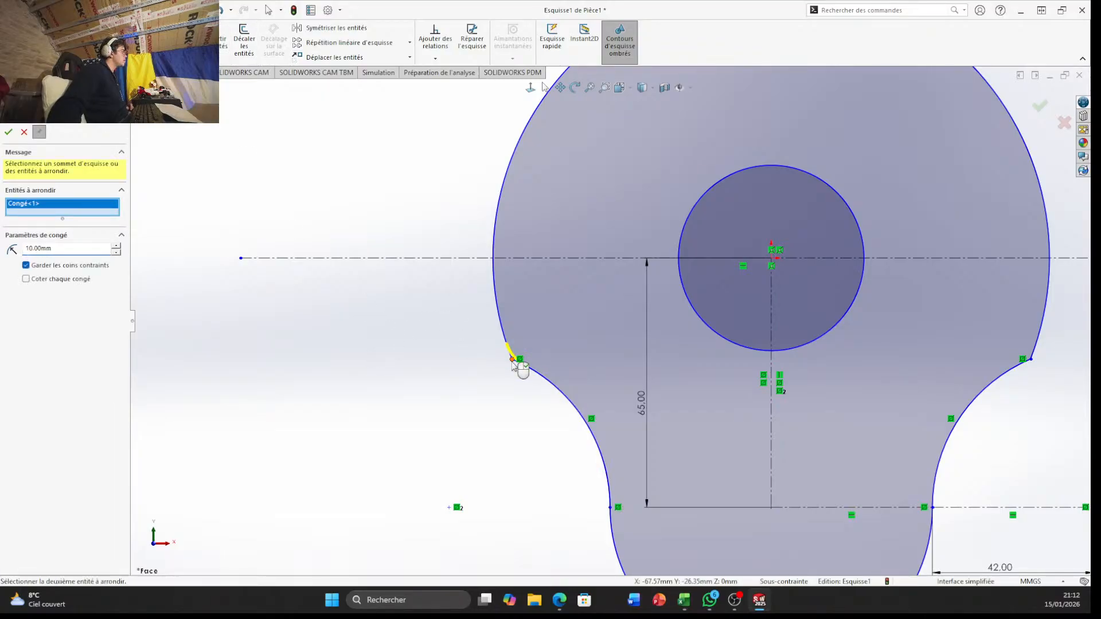
pyautogui.click(1029, 360)
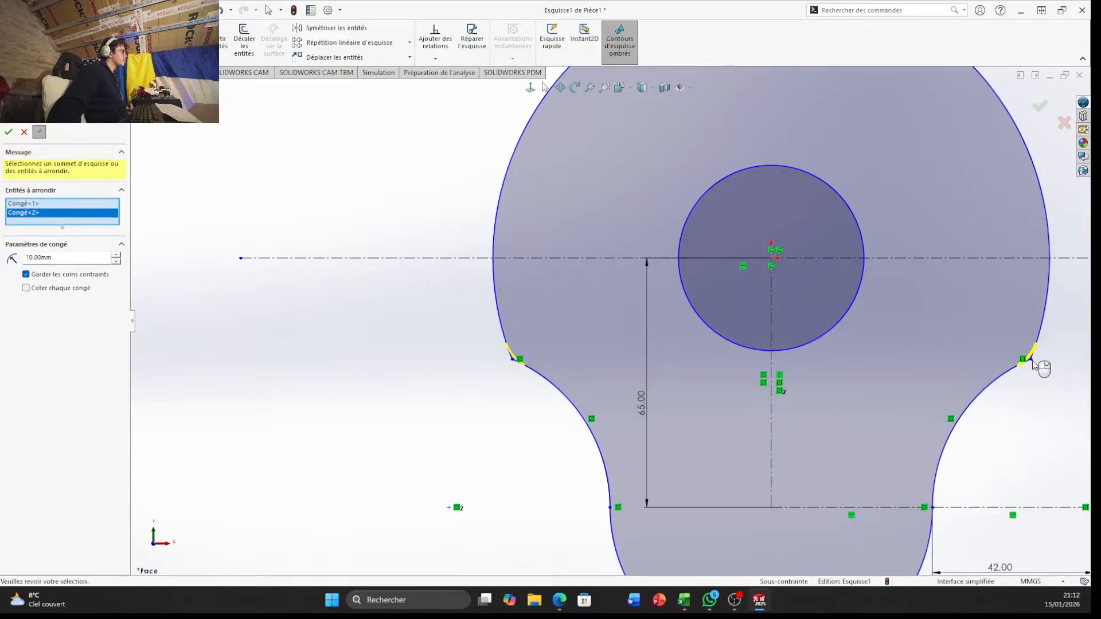
pyautogui.click(9, 132)
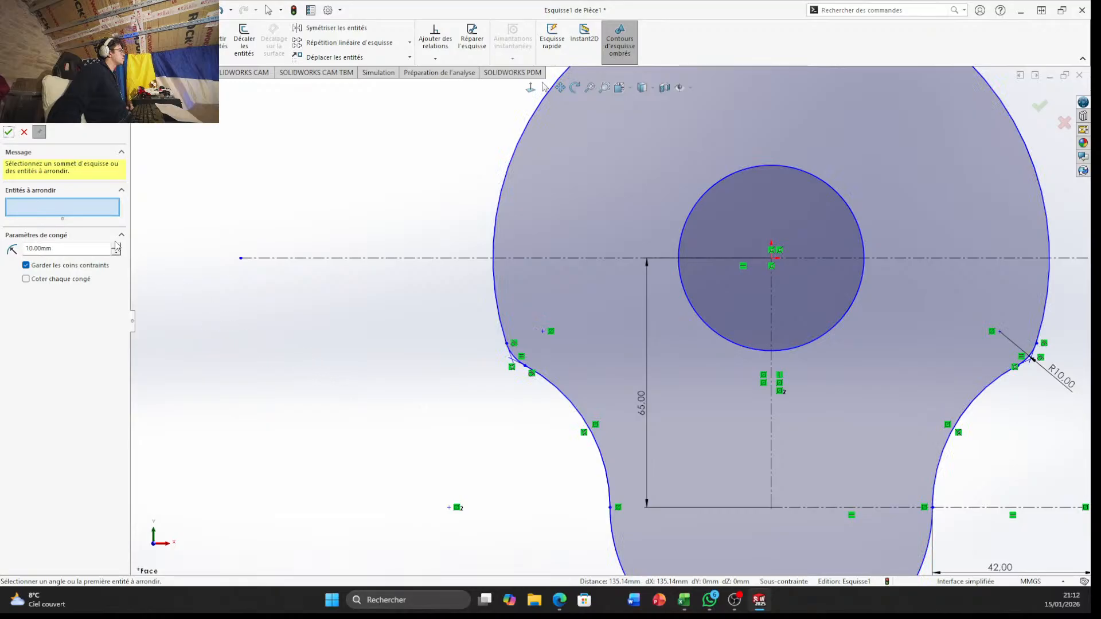
pyautogui.click(8, 132)
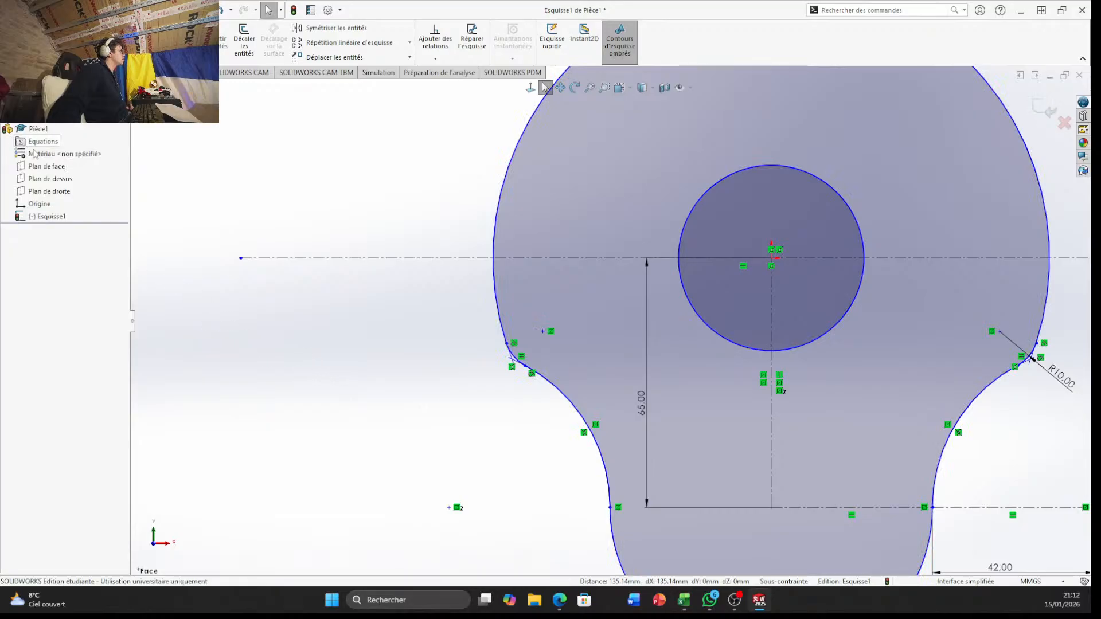
# Draw a vertical construction line about 17 mm long downward from the center of the bottom lobe
pyautogui.press('f')
pyautogui.scroll(-5, 740, 331)
pyautogui.scroll(4, 765, 366)
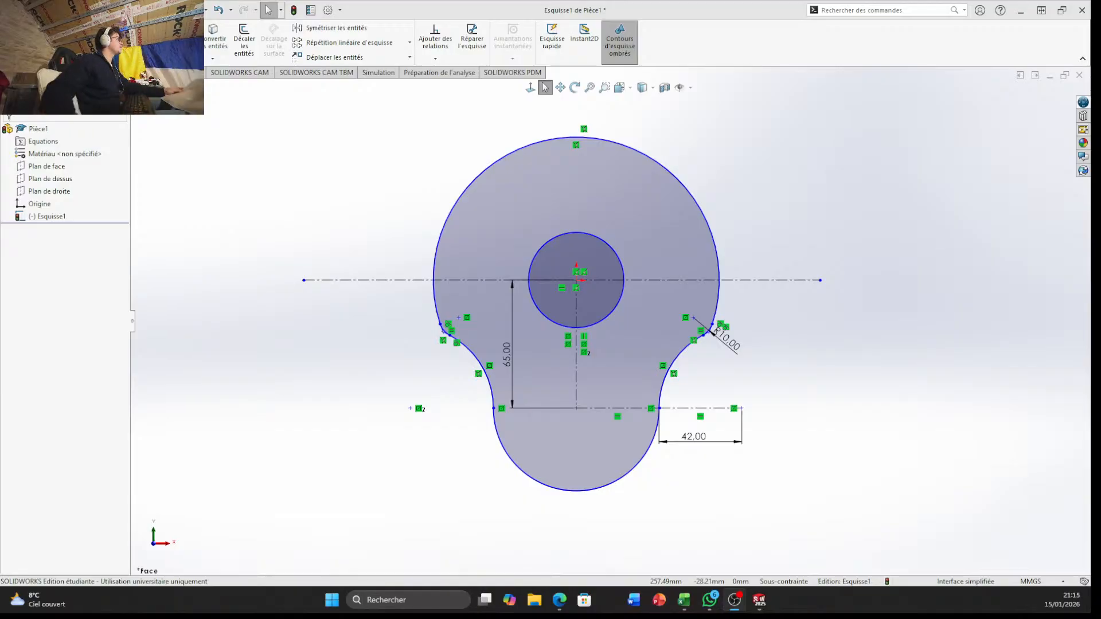
pyautogui.scroll(-5, 585, 424)
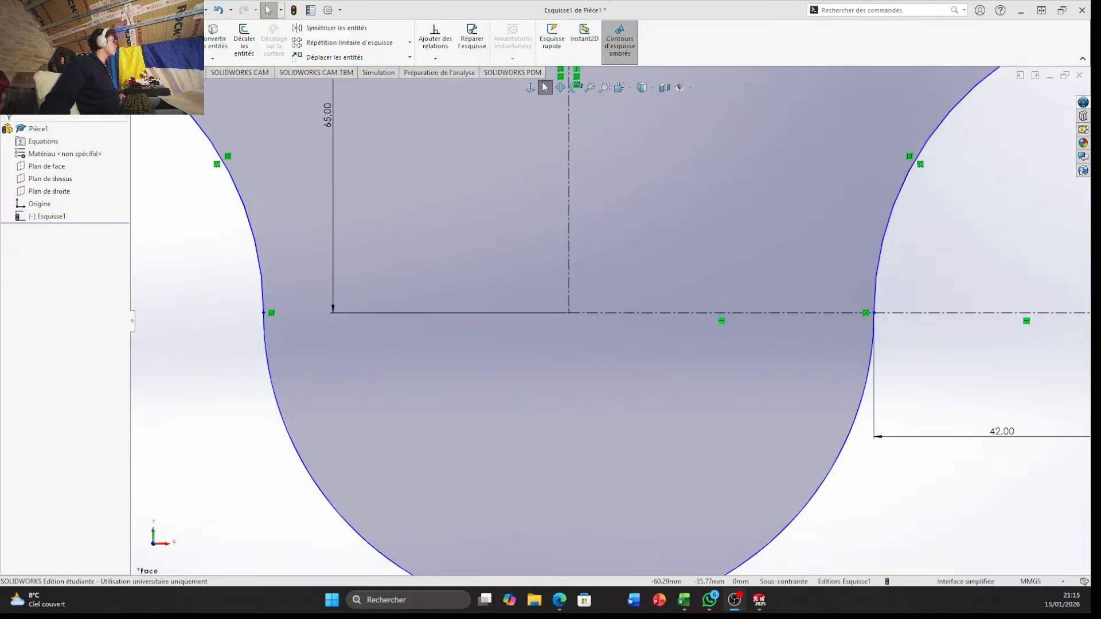
pyautogui.click(82, 28)
pyautogui.click(26, 267)
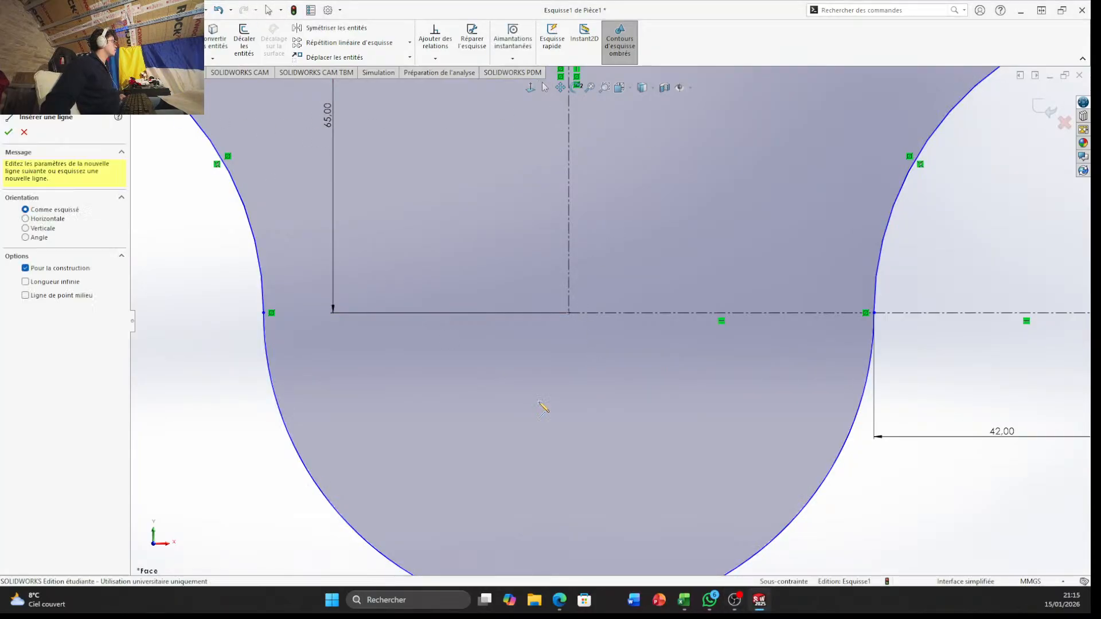
pyautogui.click(569, 312)
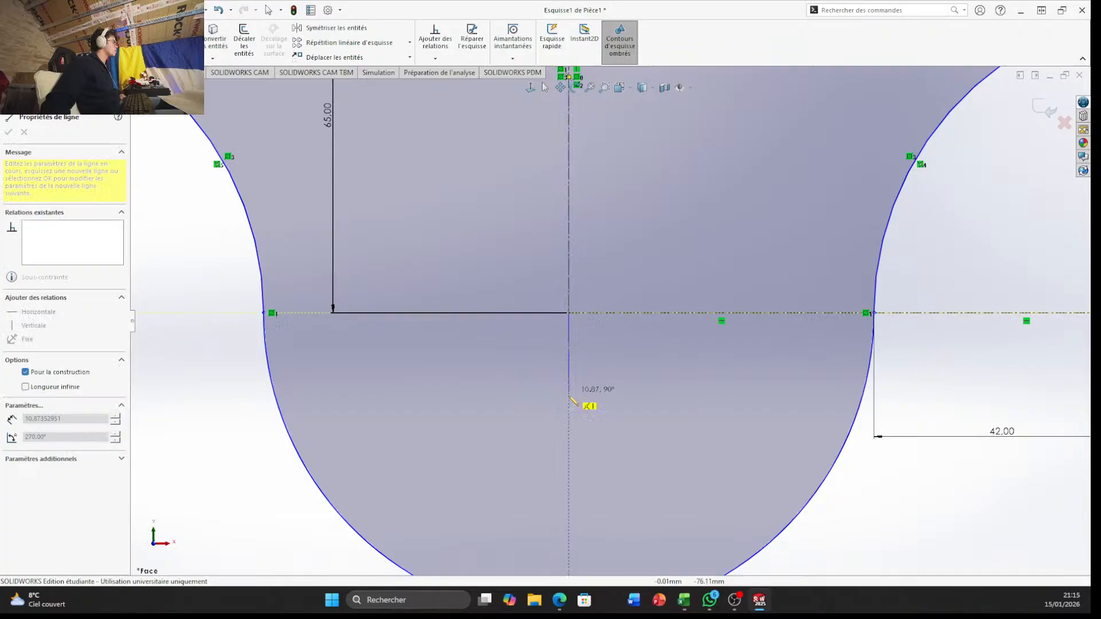
pyautogui.click(569, 437)
pyautogui.press('Escape')
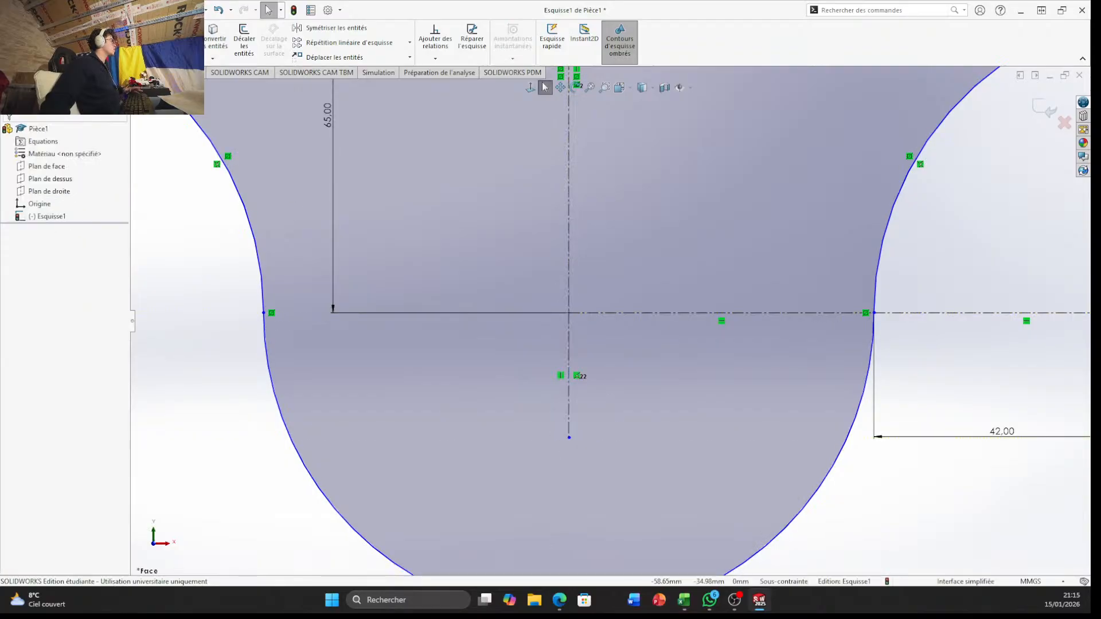
# Dimension the length of the bottom lobe's vertical construction line and set it to 20 mm
pyautogui.click(48, 38)
pyautogui.click(568, 356)
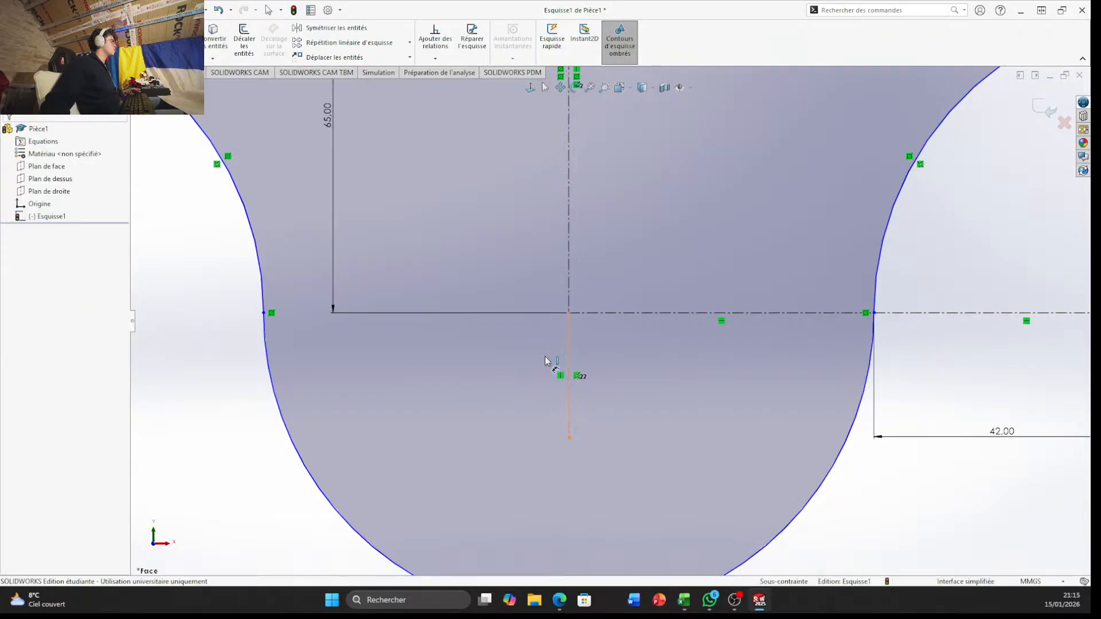
pyautogui.click(534, 369)
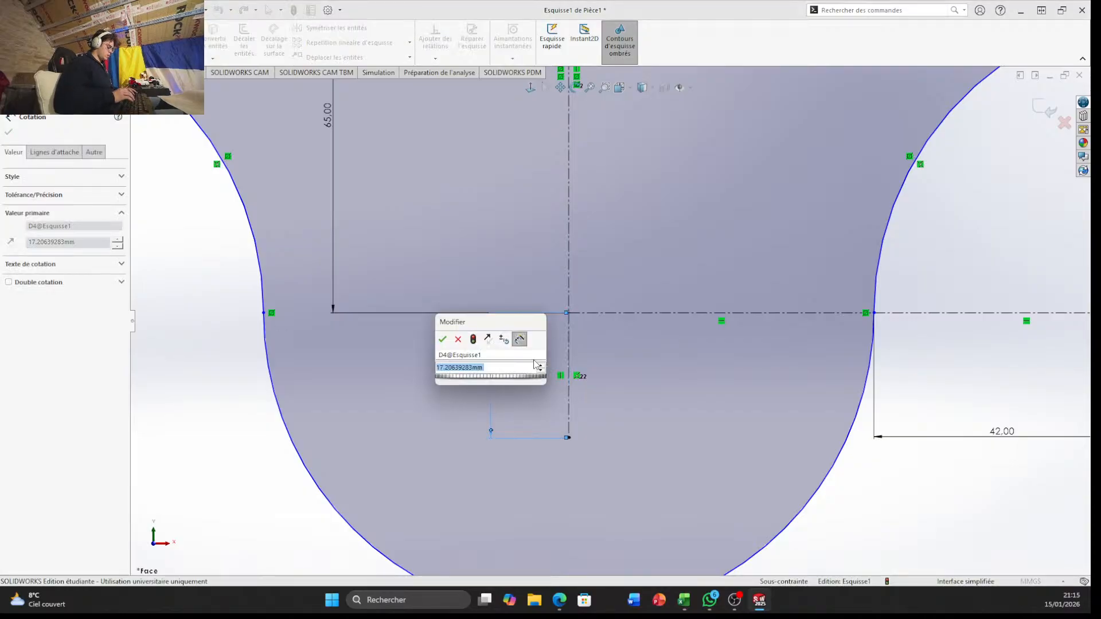
pyautogui.write('20')
pyautogui.press('Return')
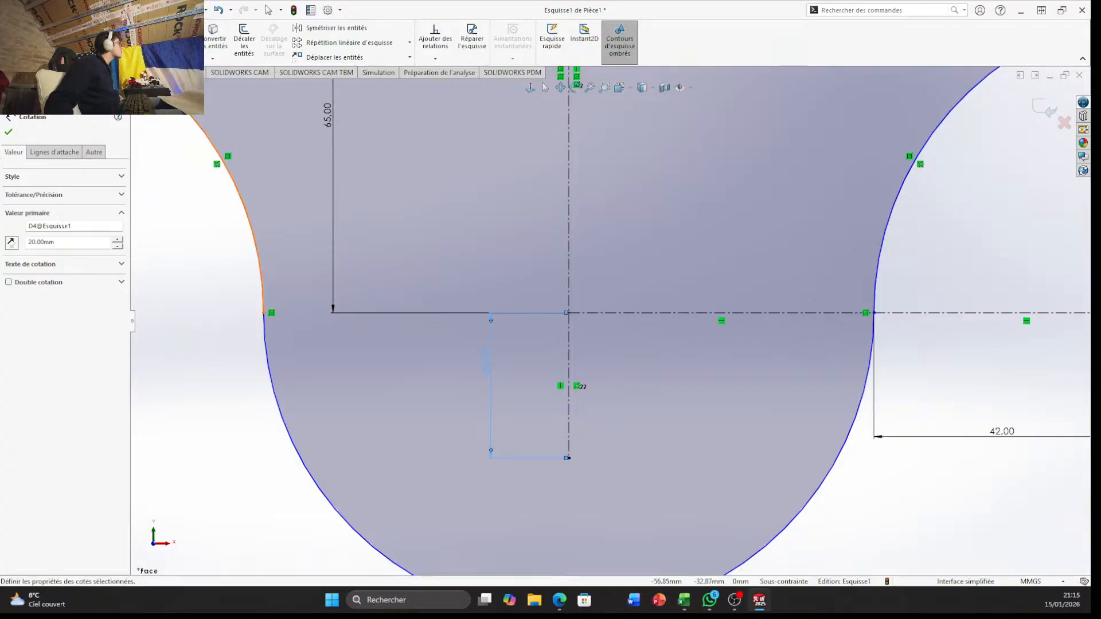
pyautogui.click(71, 57)
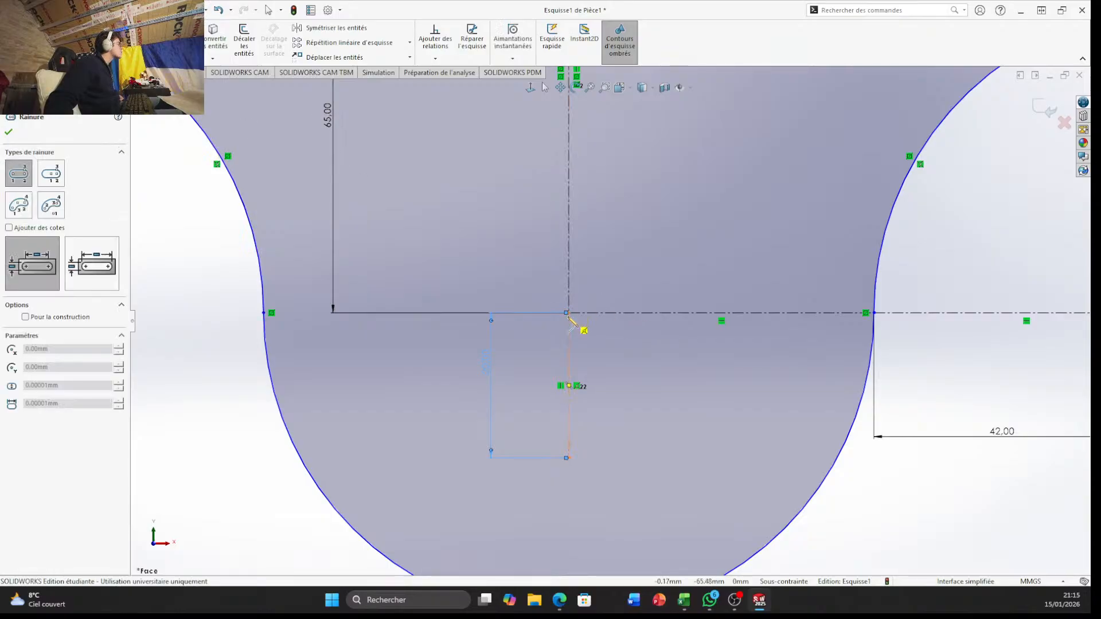
pyautogui.click(569, 313)
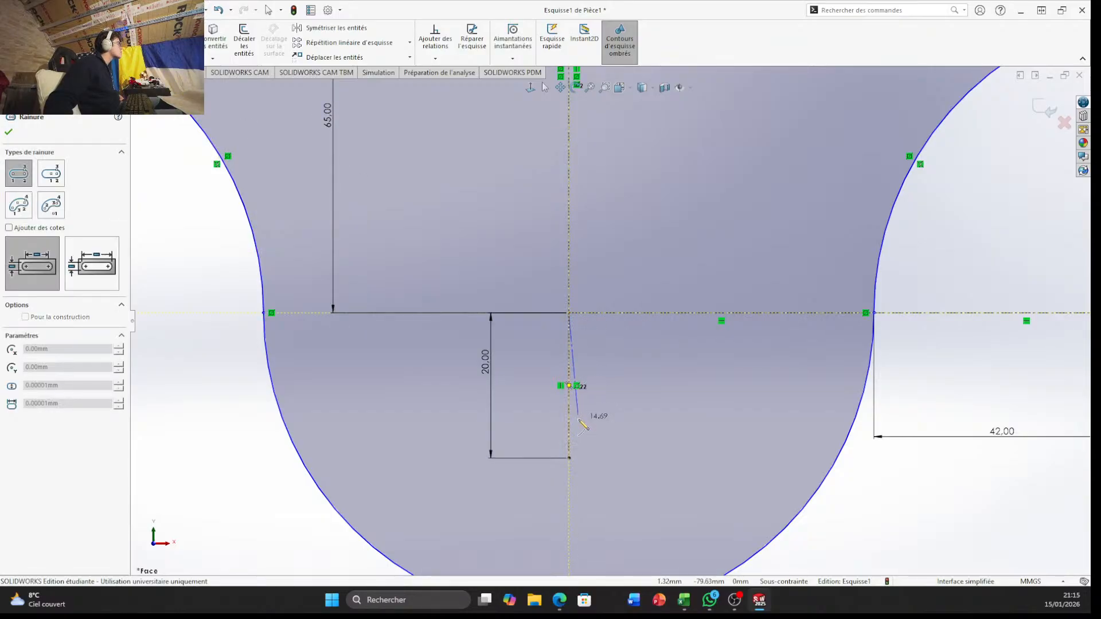
pyautogui.click(573, 419)
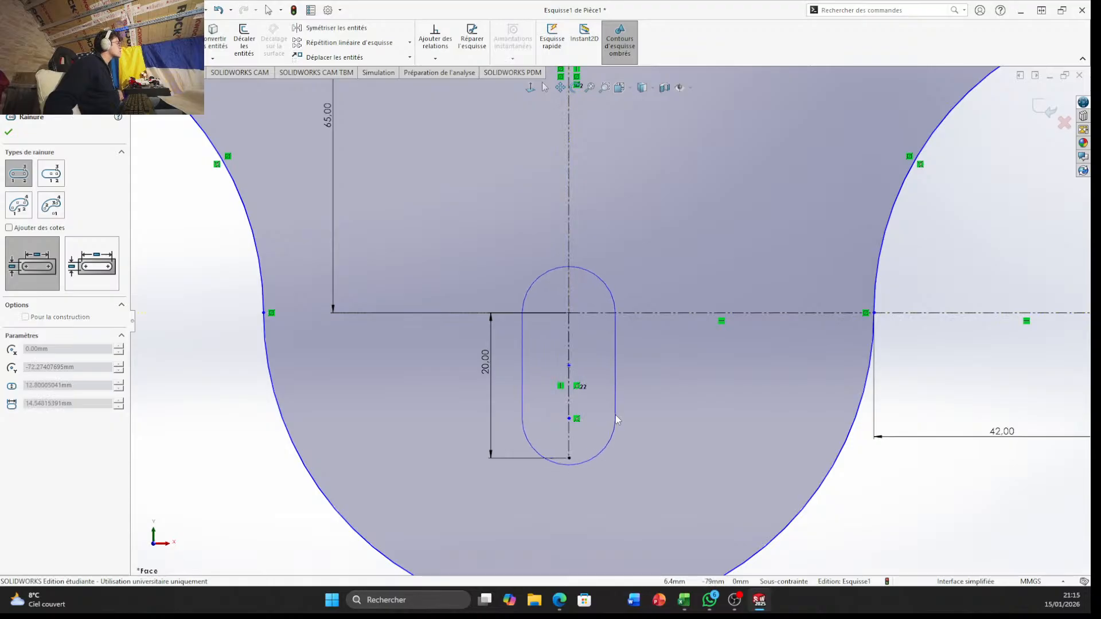
pyautogui.press('Escape')
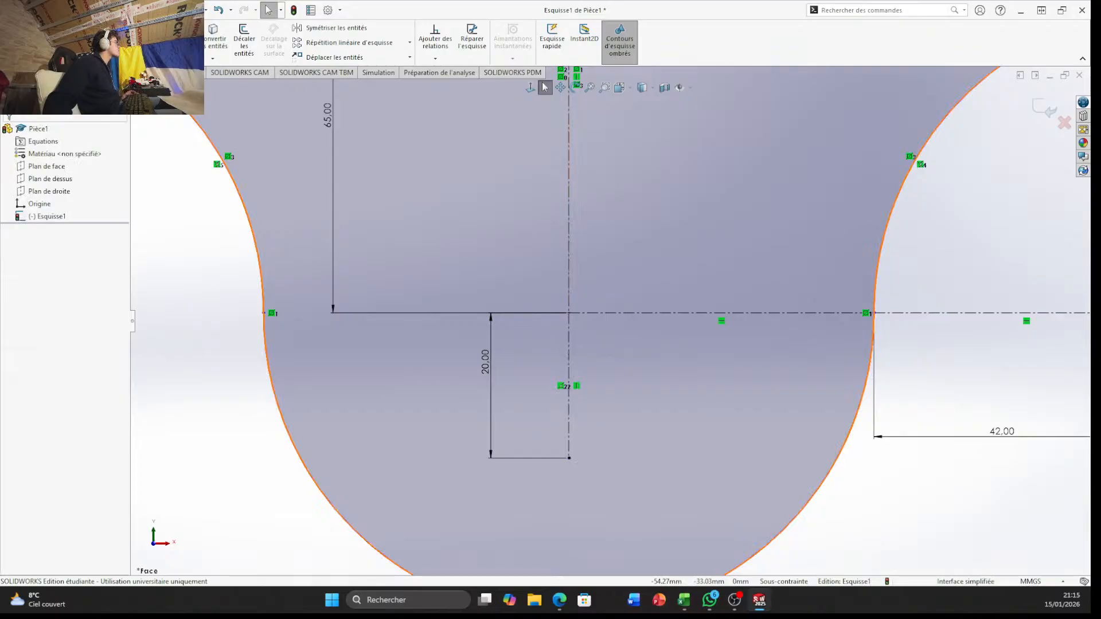
# Draw a vertical centerpoint straight slot centered on the bottom lobe's center, about 24 mm between arc centers and about 15 mm wide
pyautogui.click(91, 57)
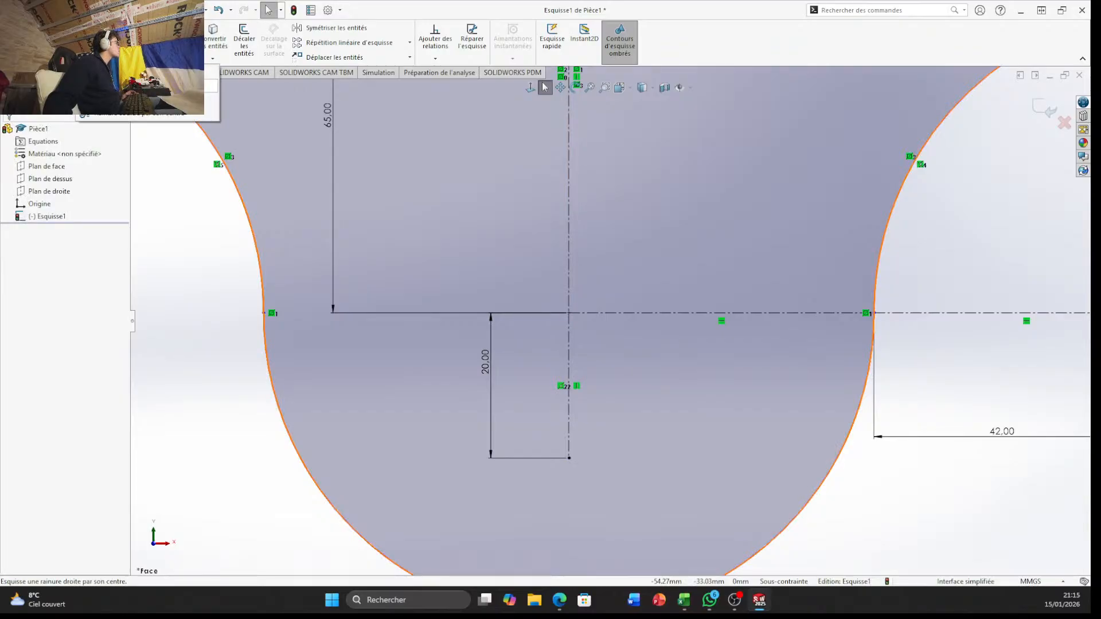
pyautogui.click(132, 113)
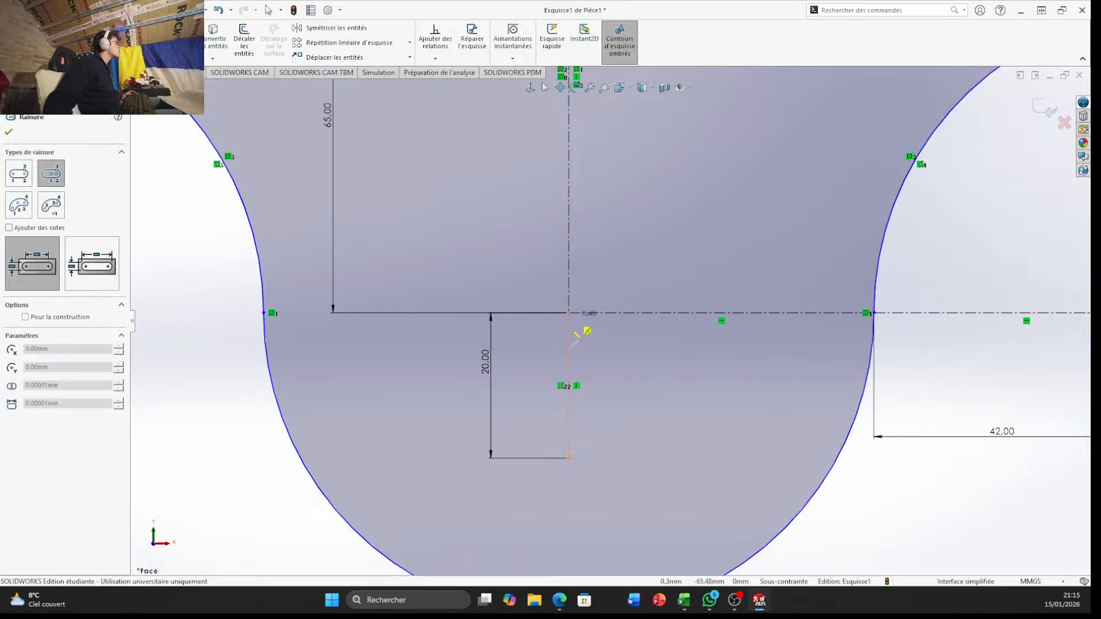
pyautogui.click(569, 402)
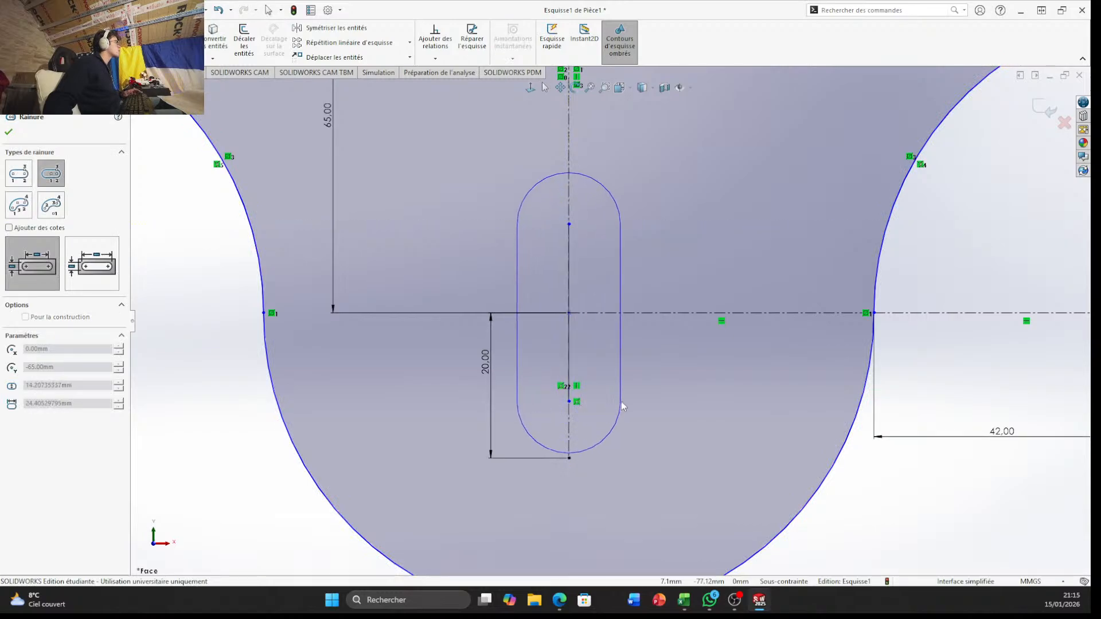
pyautogui.click(623, 402)
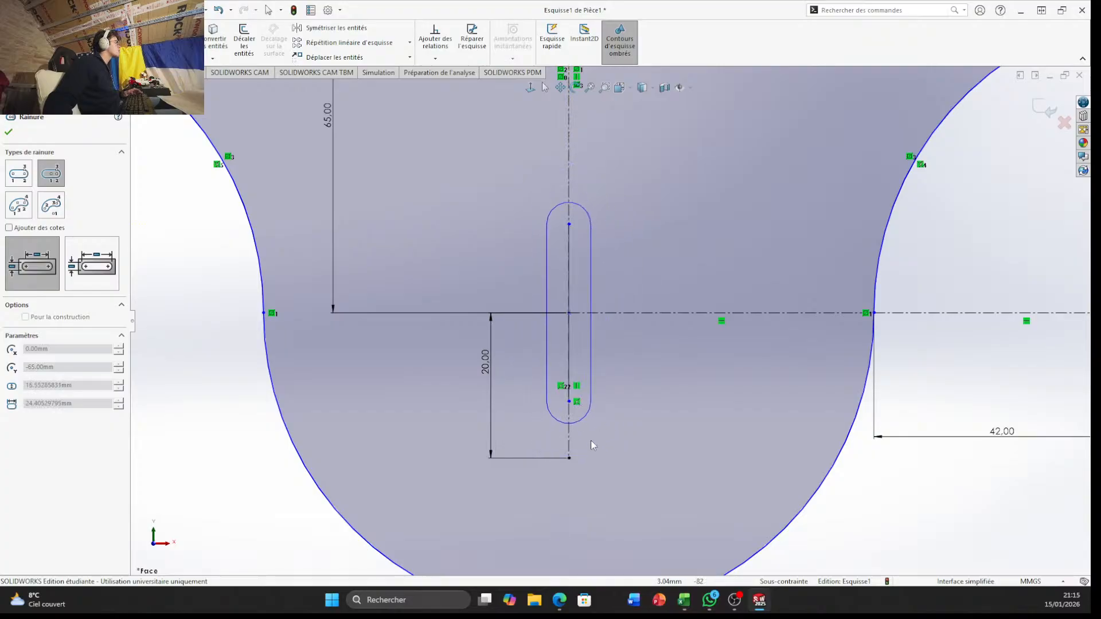
pyautogui.click(626, 443)
pyautogui.press('Escape')
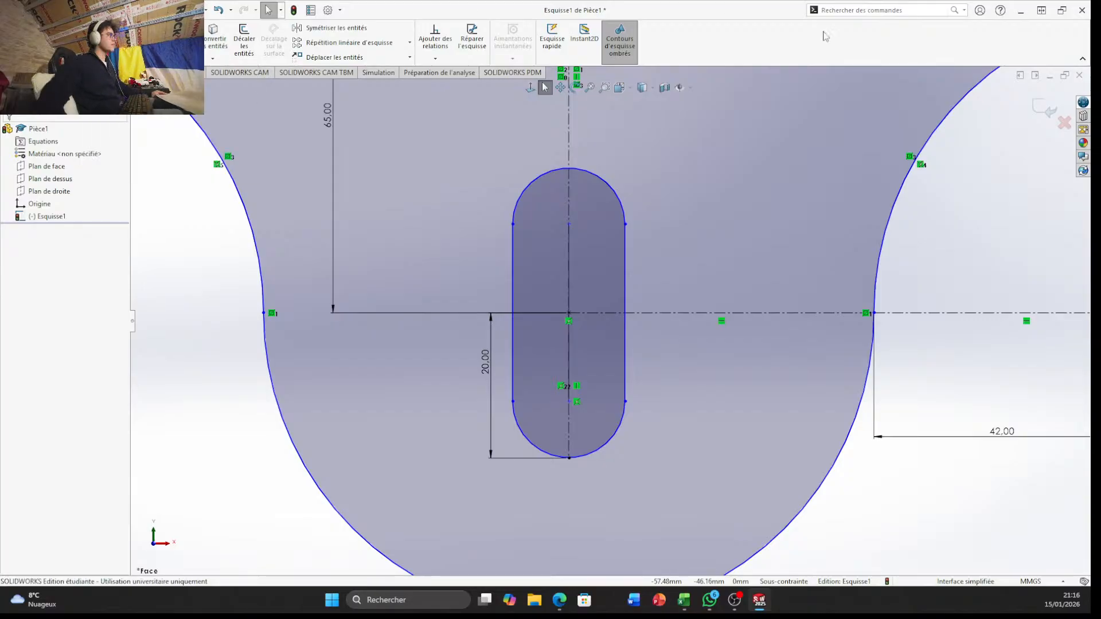
# Dimension the slot's straight side and set its length to 25 mm
pyautogui.click(118, 11)
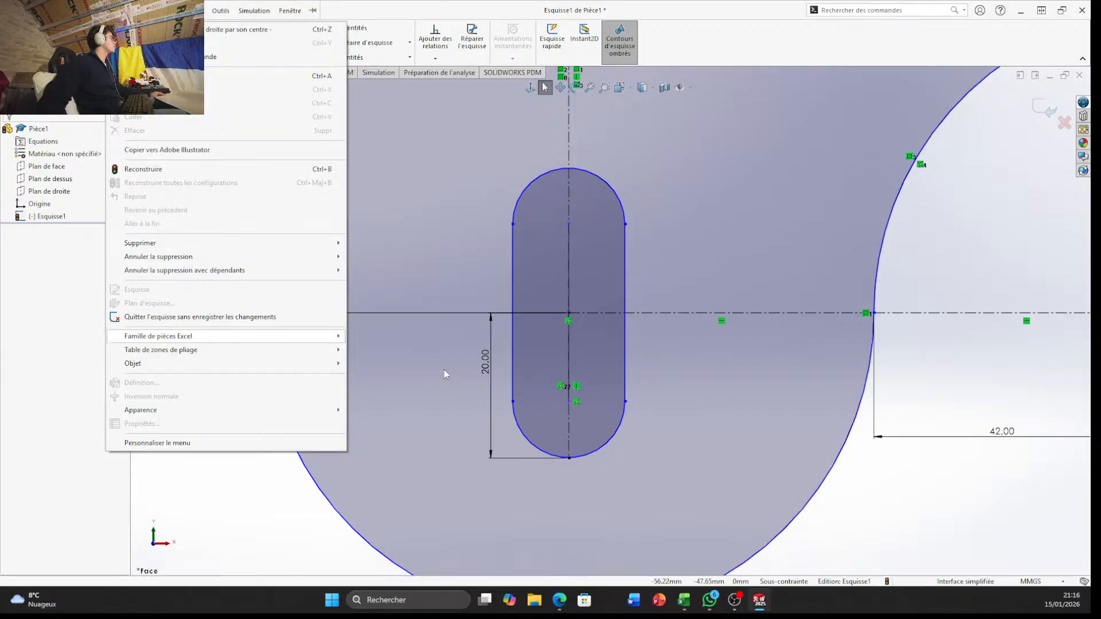
pyautogui.click(8, 347)
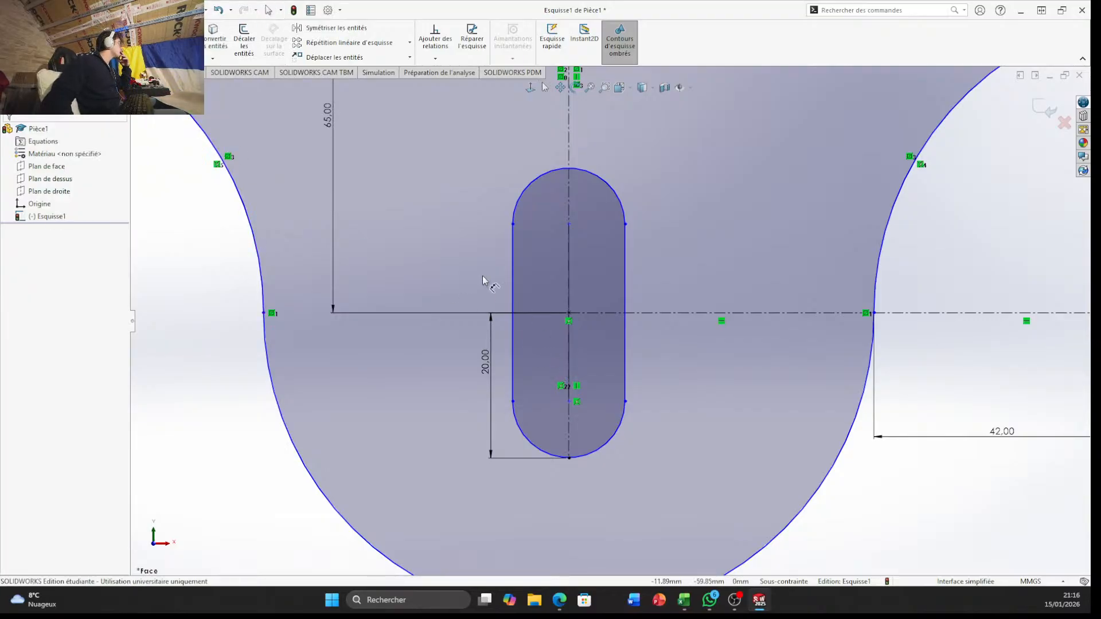
pyautogui.click(513, 279)
pyautogui.click(443, 267)
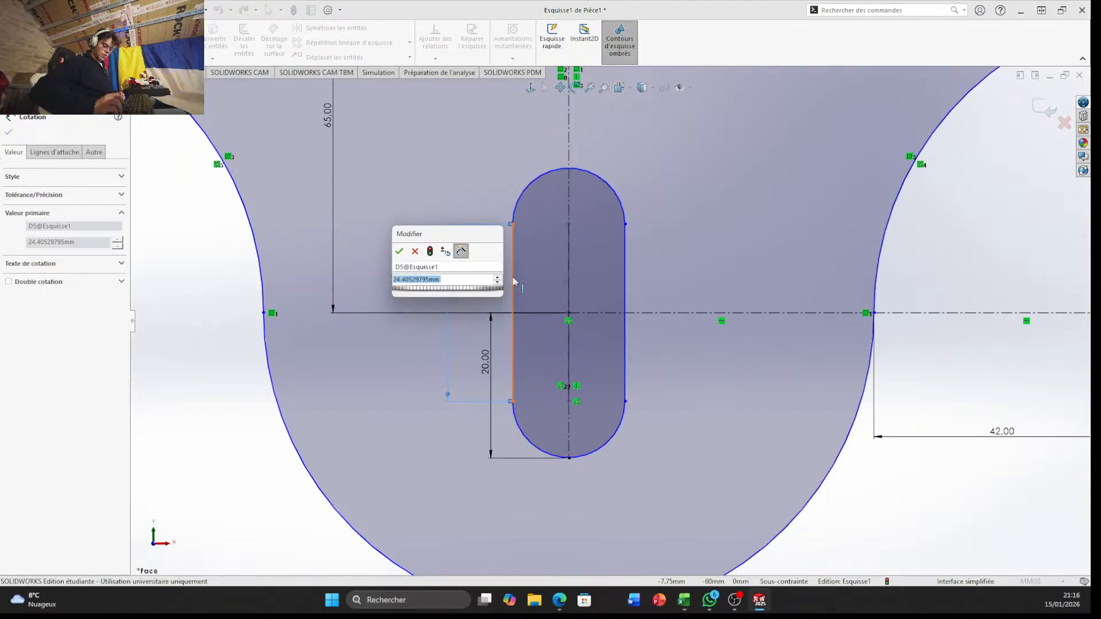
pyautogui.write('25')
pyautogui.press('Return')
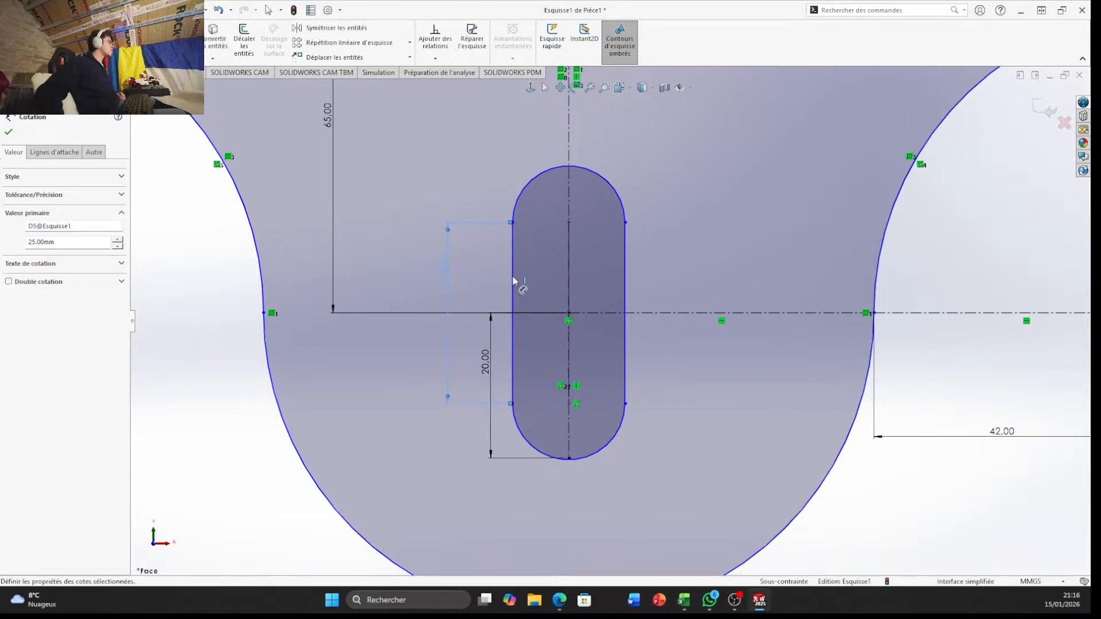
# Dimension the slot's width between its two straight sides and set it to 20 mm
pyautogui.click(513, 279)
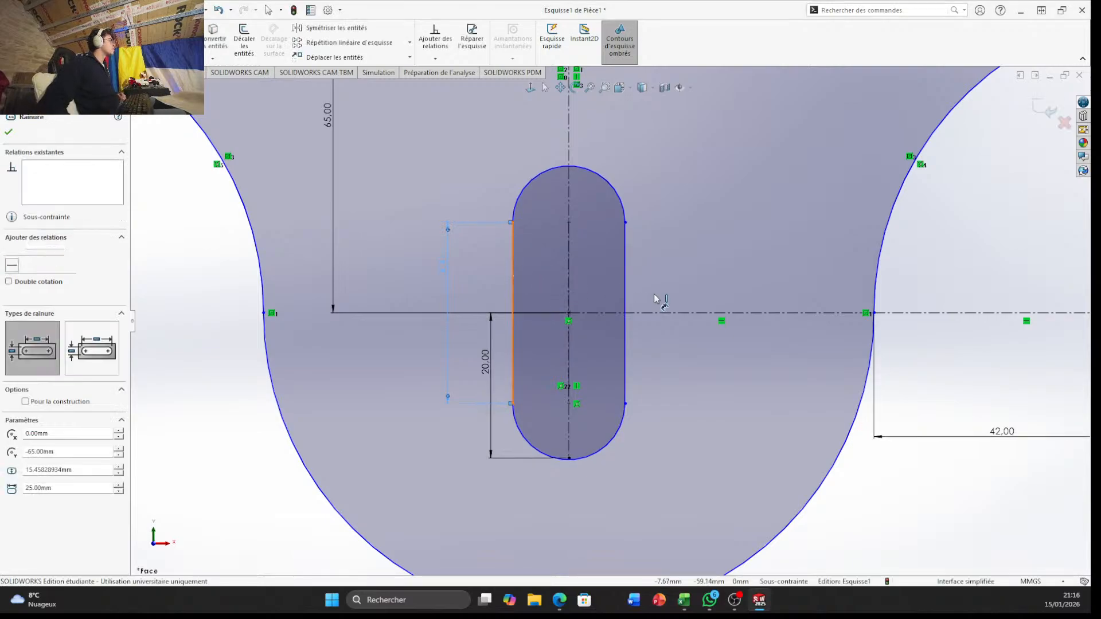
pyautogui.click(625, 293)
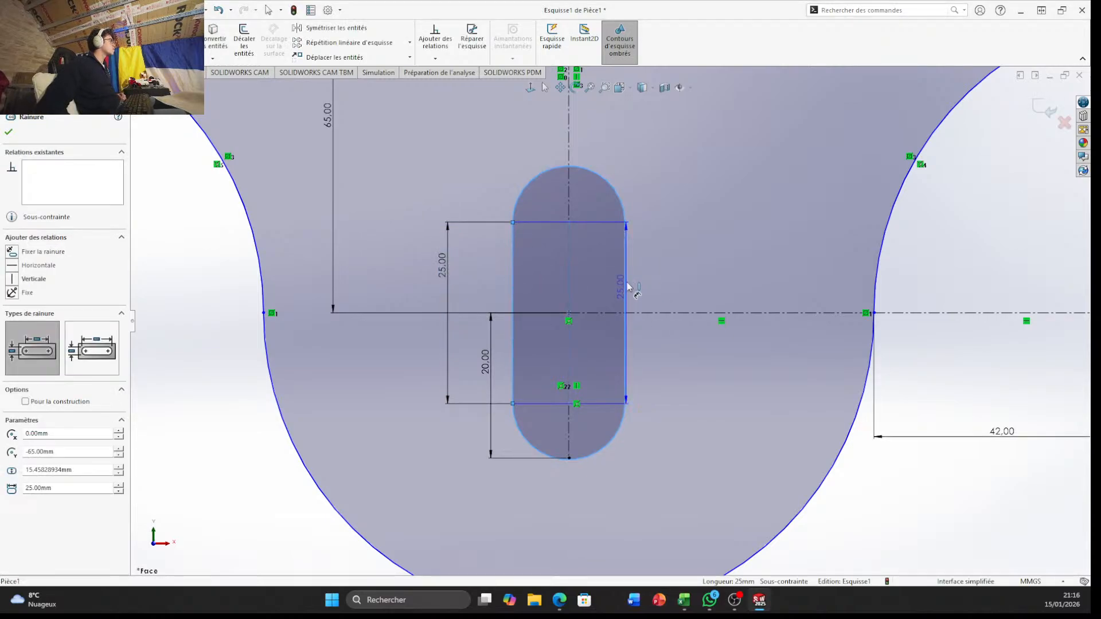
pyautogui.click(638, 149)
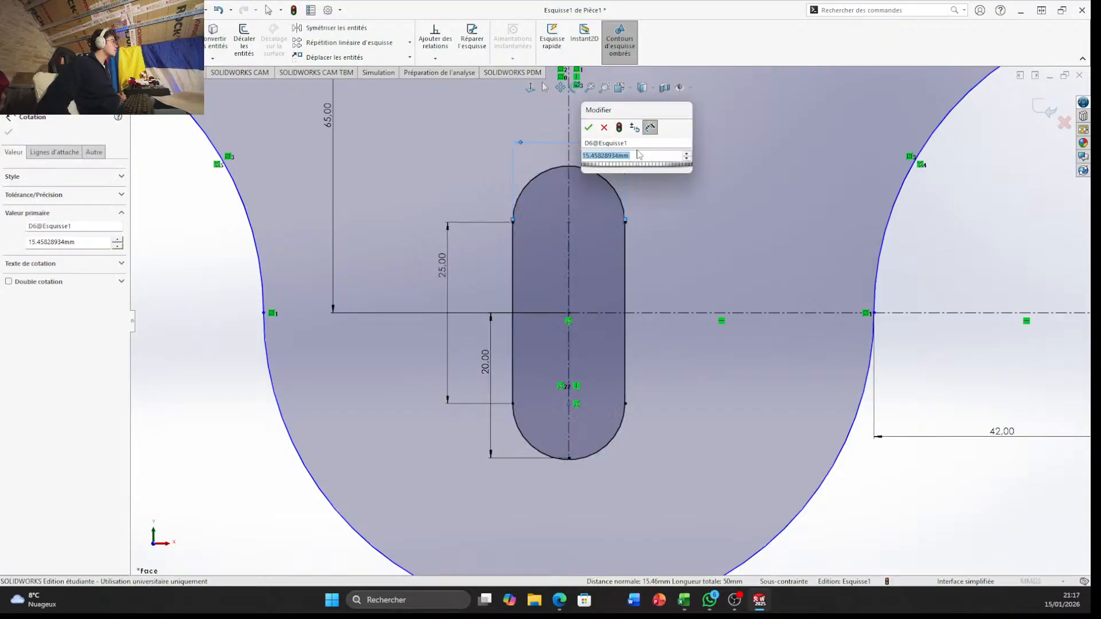
pyautogui.write('20')
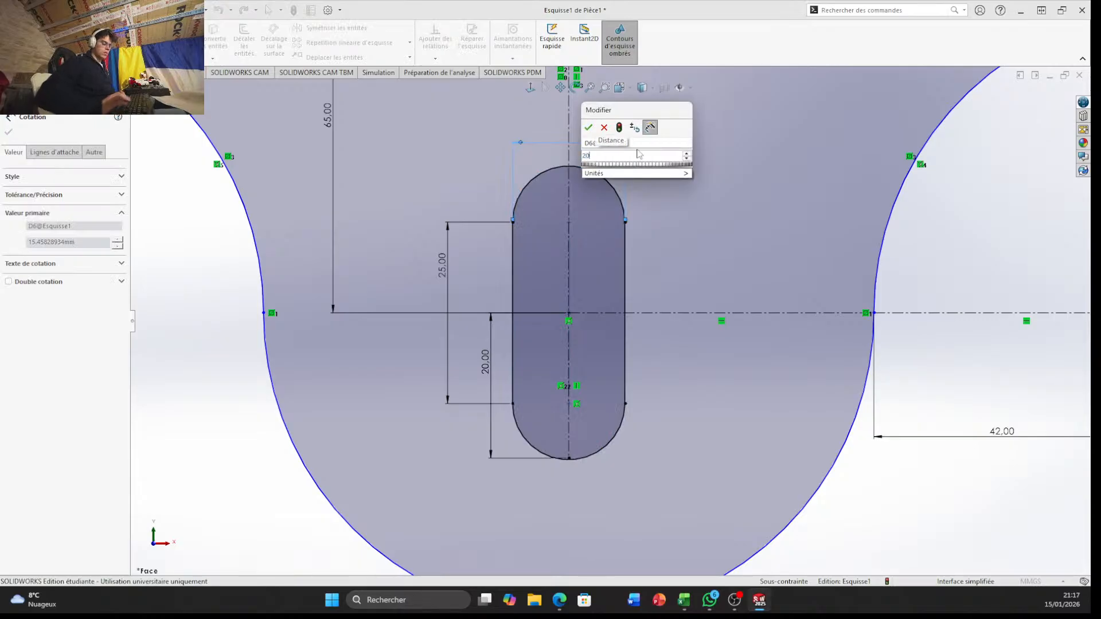
pyautogui.press('Return')
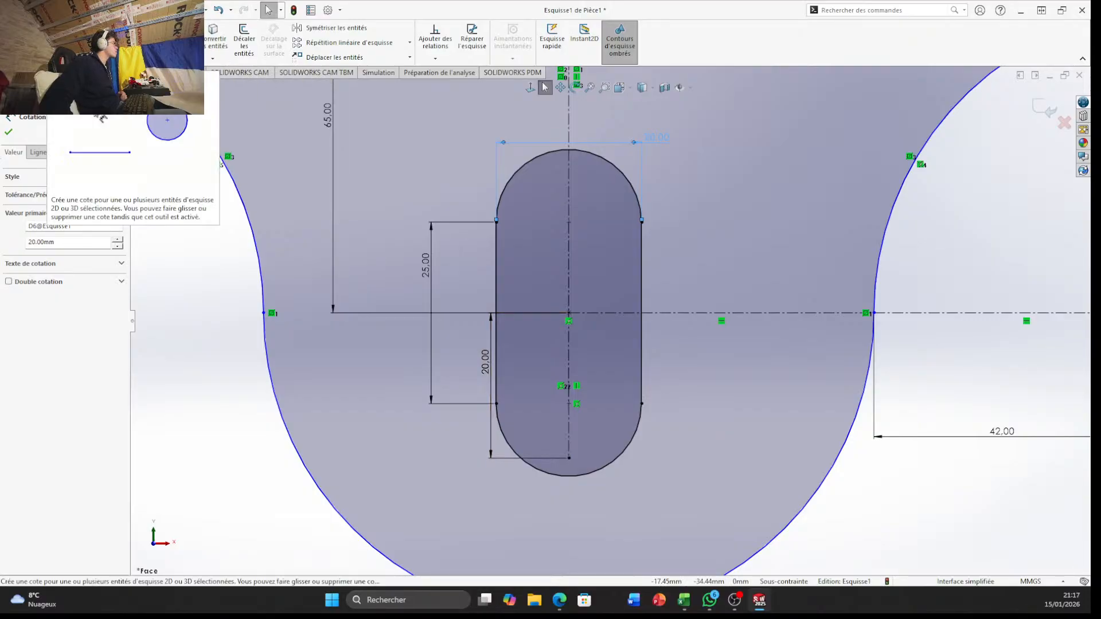
# Check the radius of the slot's lower end arc without placing a dimension
pyautogui.click(50, 41)
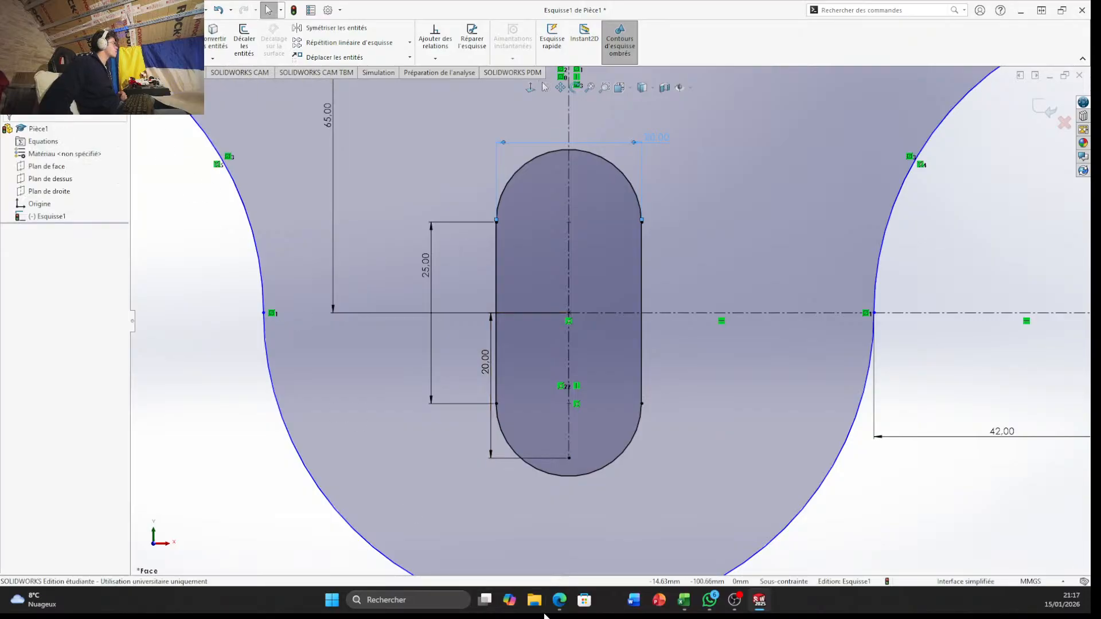
pyautogui.click(621, 466)
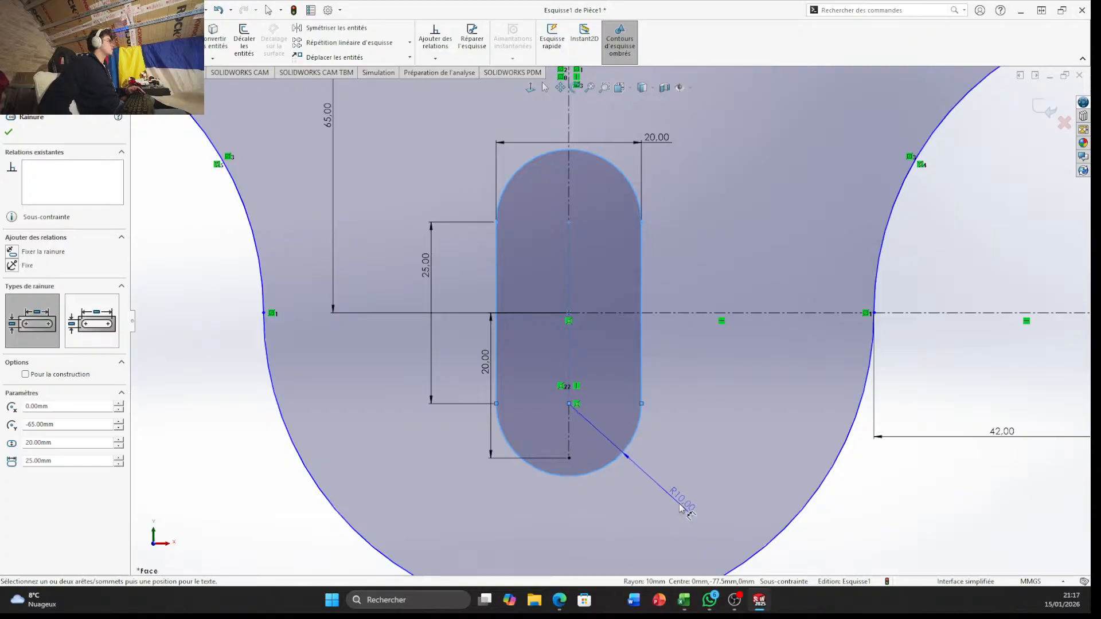
pyautogui.press('Escape')
# Trim the part of the vertical construction line that extends below the slot's lower arc center
pyautogui.scroll(4, 688, 505)
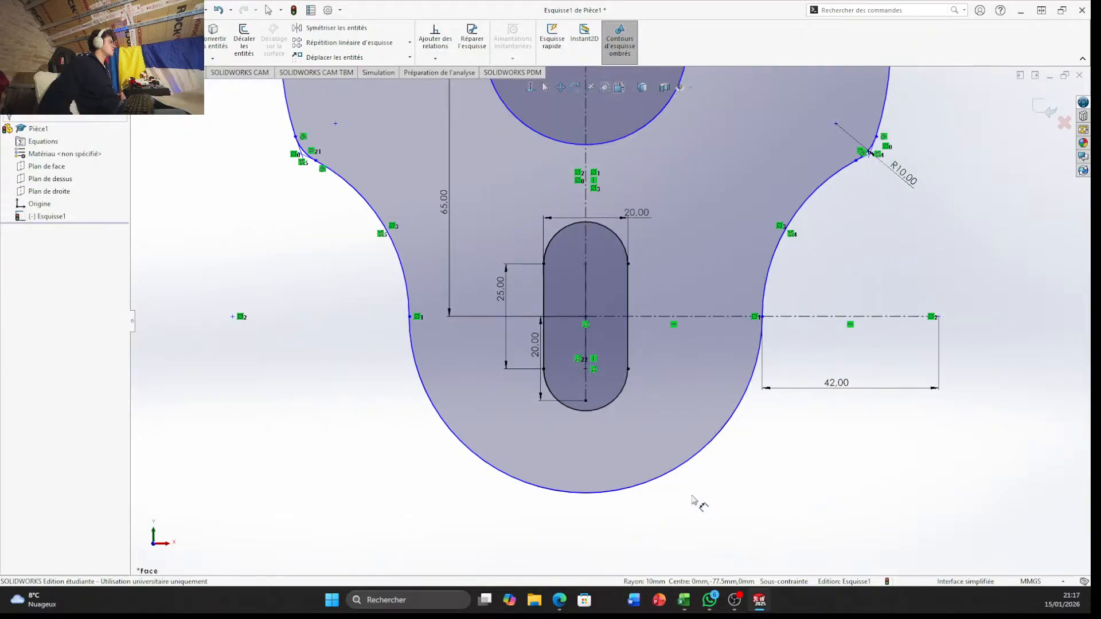
pyautogui.scroll(-6, 613, 397)
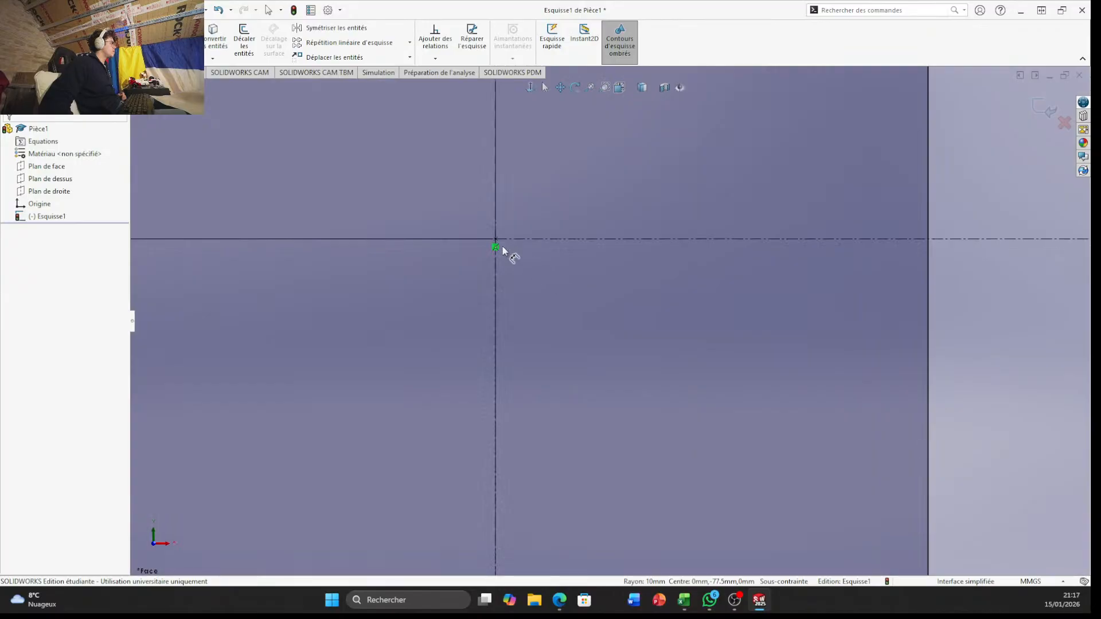
pyautogui.scroll(5, 625, 408)
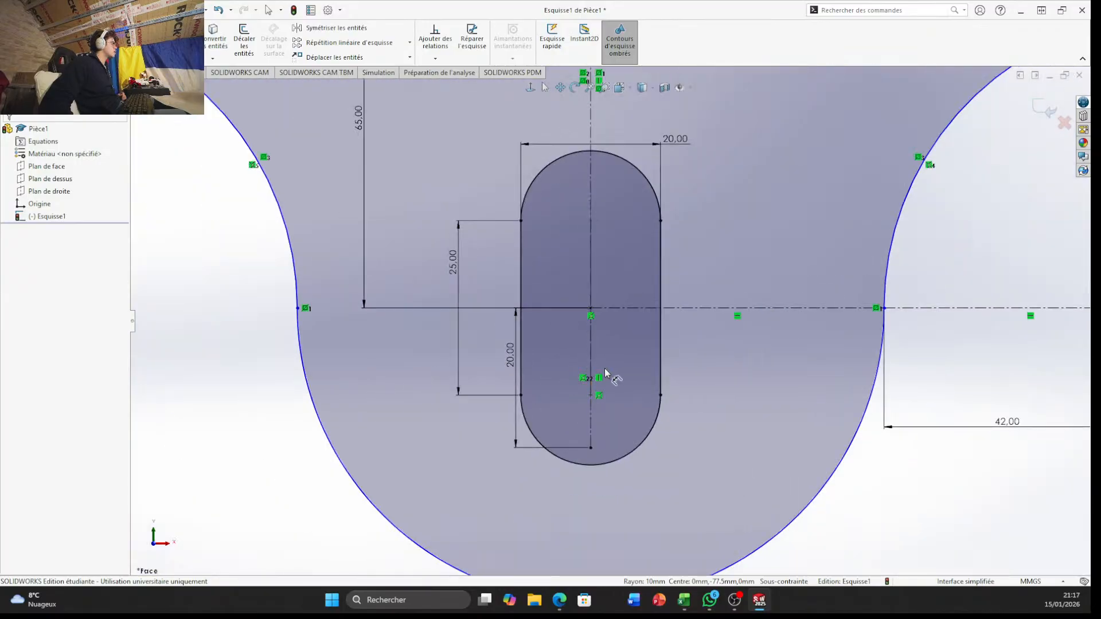
pyautogui.scroll(-4, 606, 374)
pyautogui.scroll(4, 665, 505)
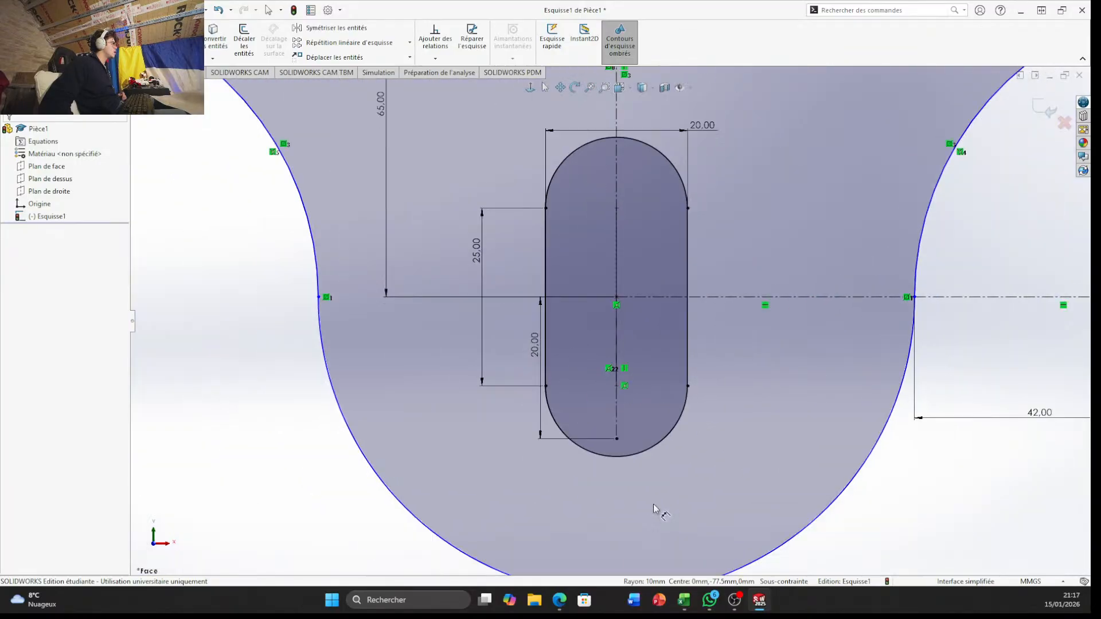
pyautogui.scroll(-5, 622, 373)
pyautogui.scroll(3, 627, 386)
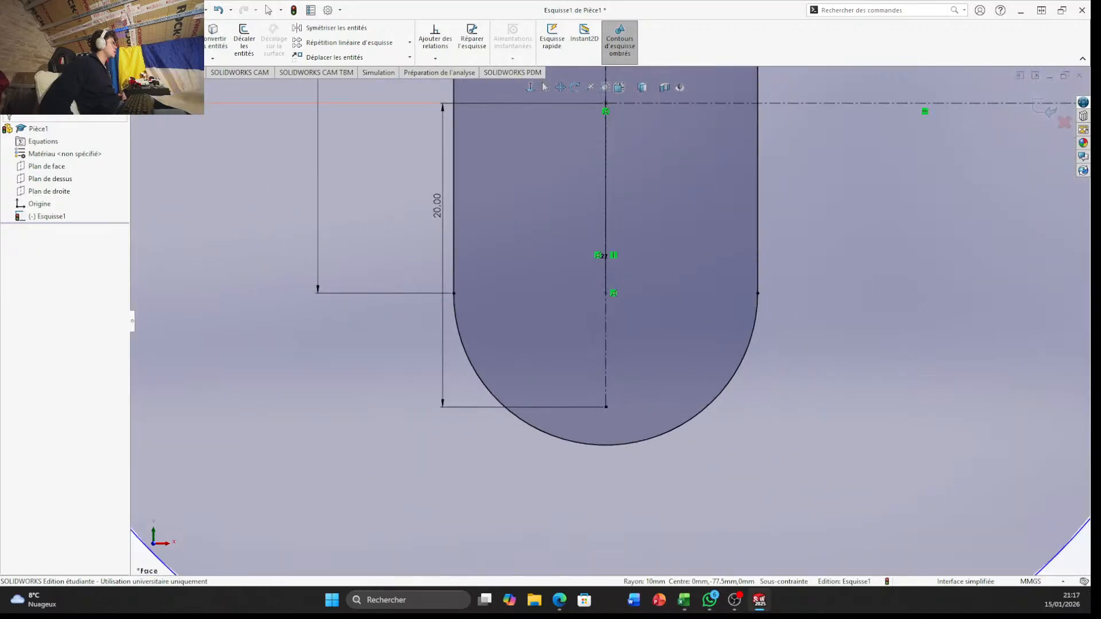
pyautogui.click(184, 36)
pyautogui.moveTo(591, 312); pyautogui.dragTo(632, 313)
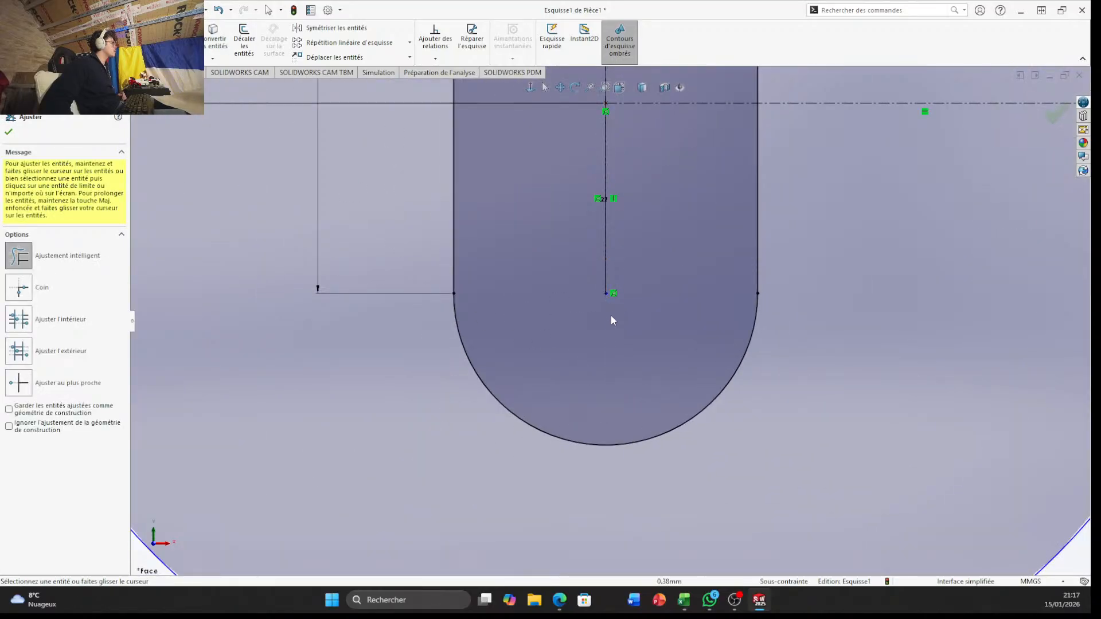
pyautogui.scroll(5, 611, 320)
pyautogui.scroll(-3, 588, 182)
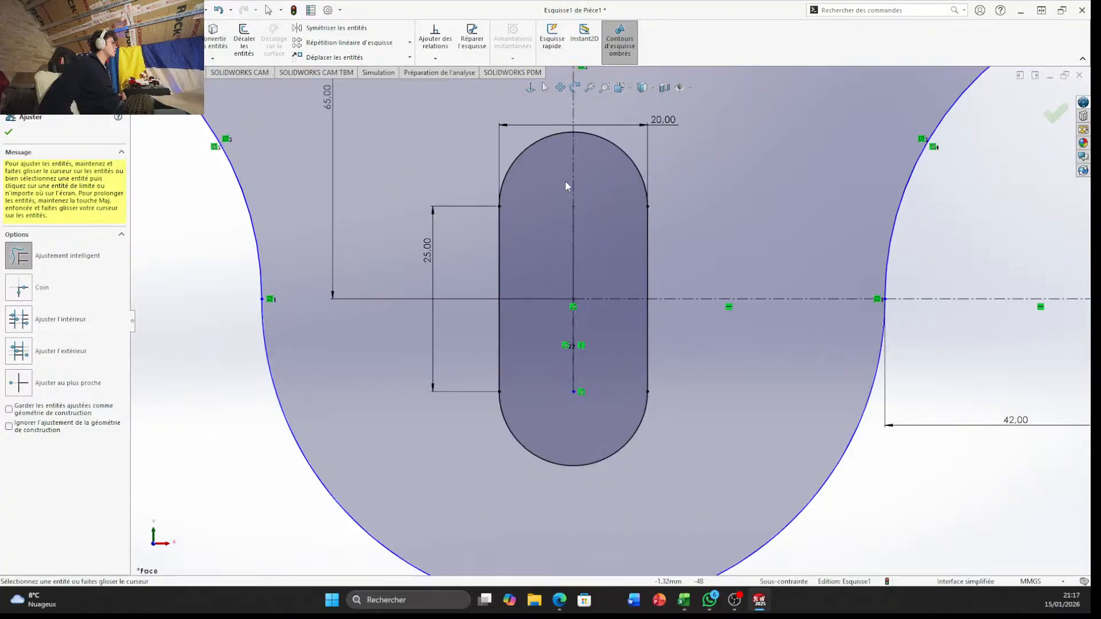
pyautogui.scroll(-3, 583, 396)
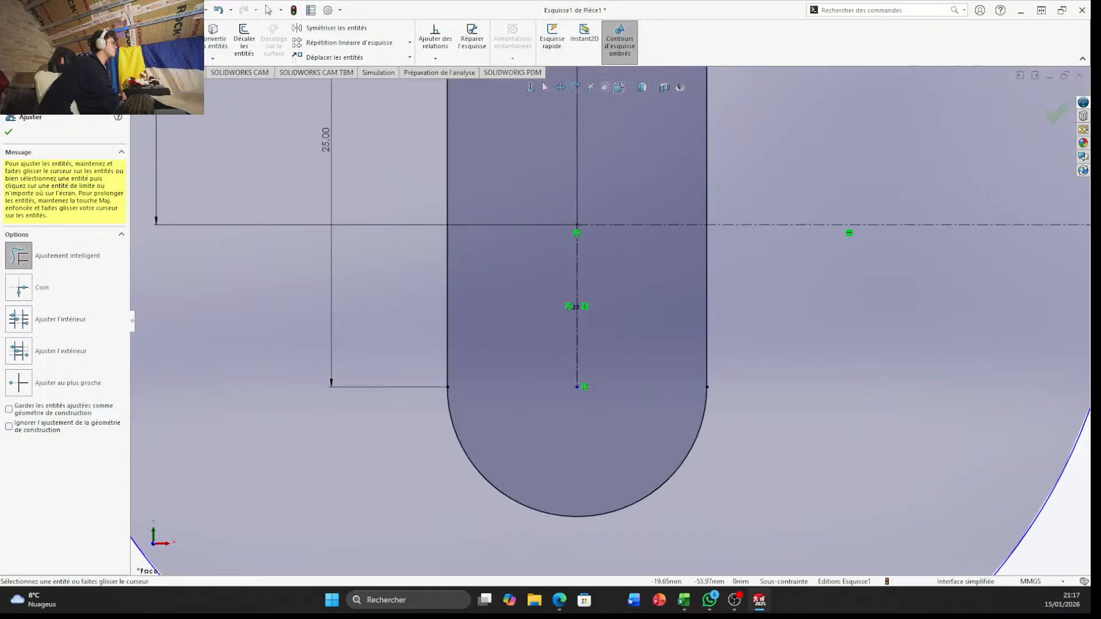
pyautogui.press('Escape')
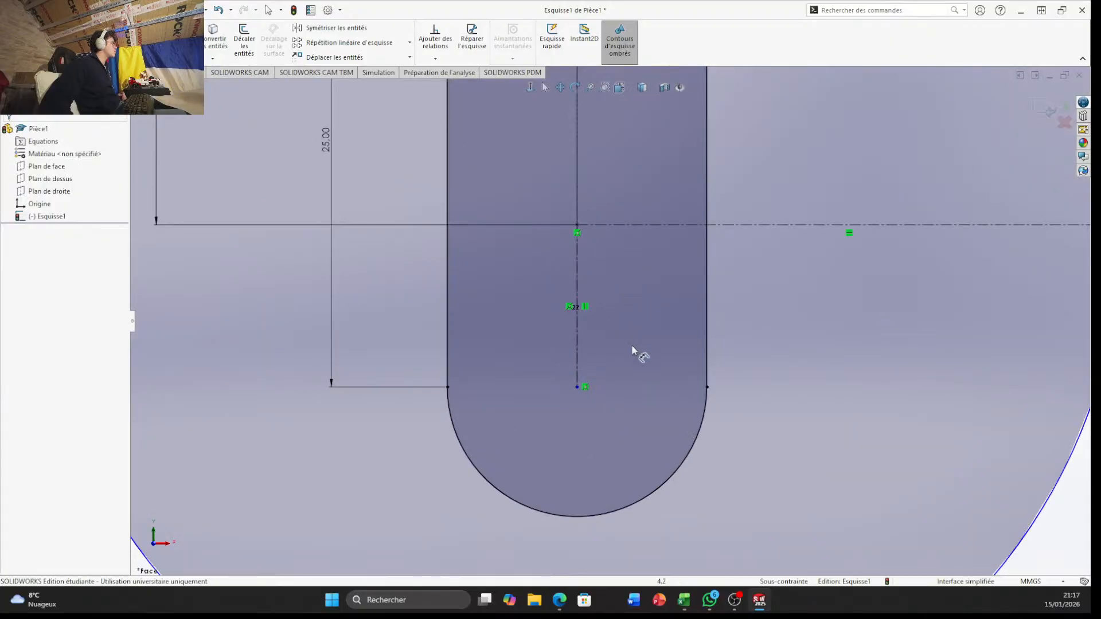
# Check the vertical distance from the slot's lower arc center to the lobe's horizontal construction line without placing a dimension
pyautogui.click(577, 388)
pyautogui.click(659, 225)
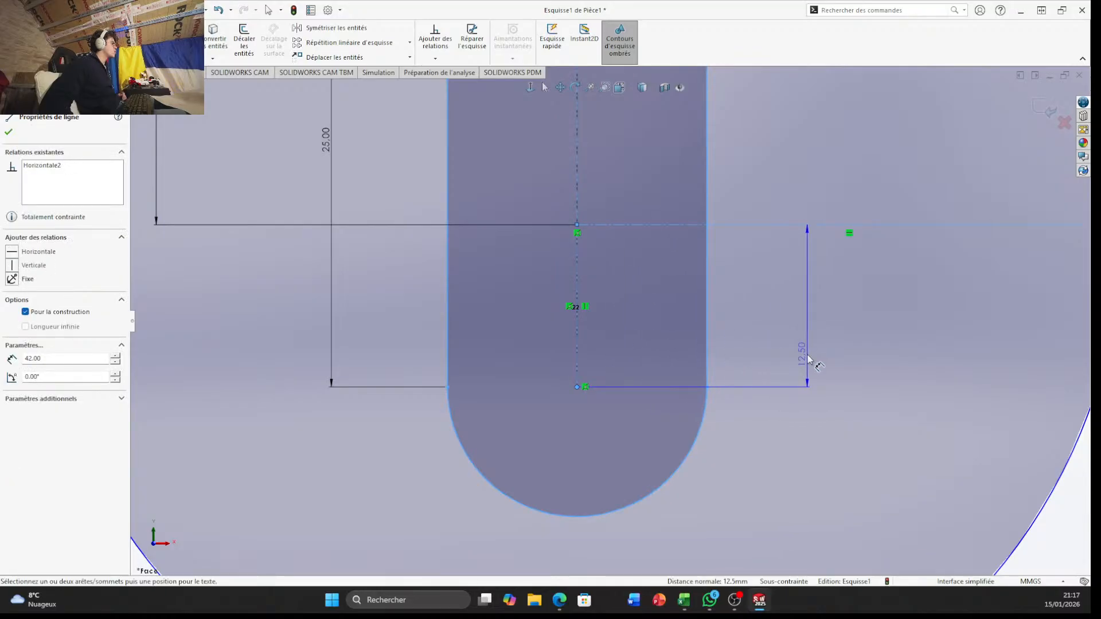
pyautogui.press('Escape')
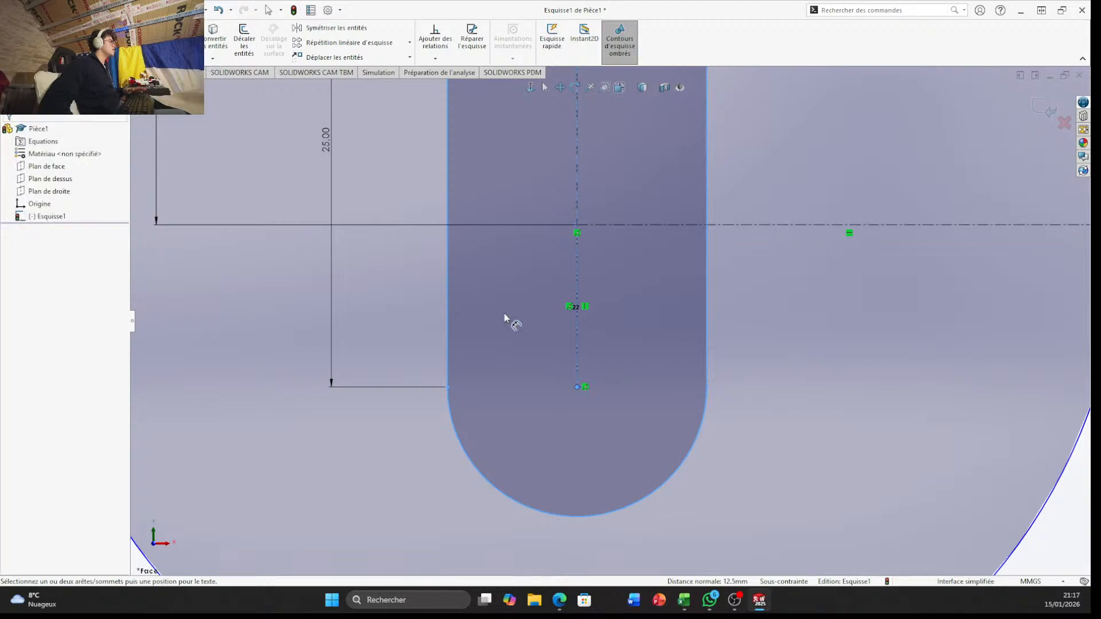
pyautogui.scroll(8, 679, 327)
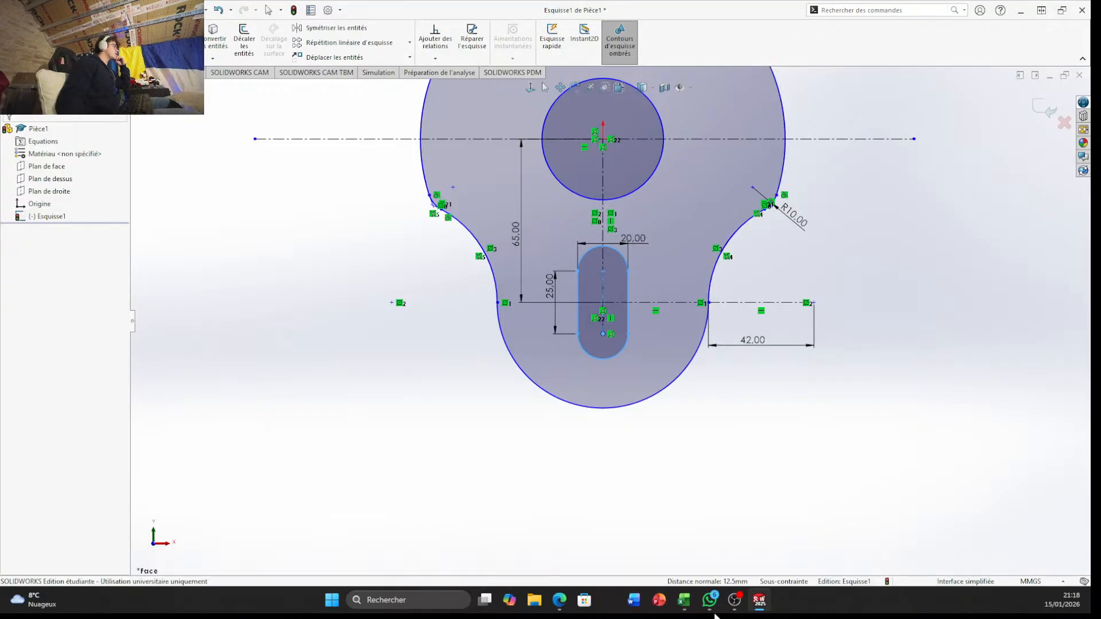
# Switch to the Excel workbook Calculatrice de poutres and examine the input and output tables on the Flexion sheet
pyautogui.click(685, 600)
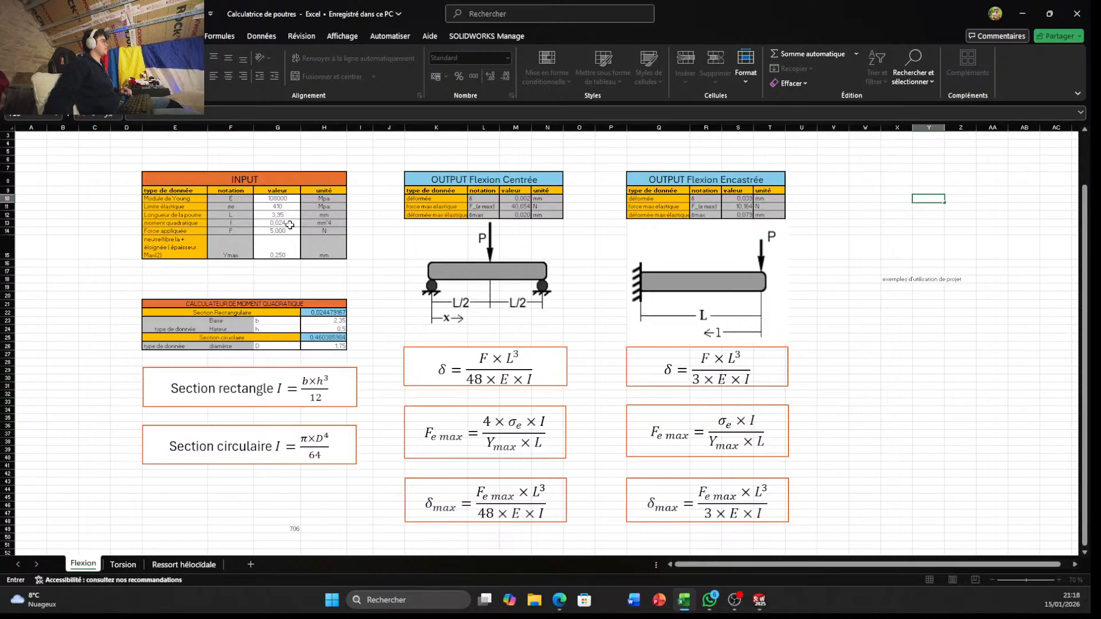
pyautogui.click(64, 246)
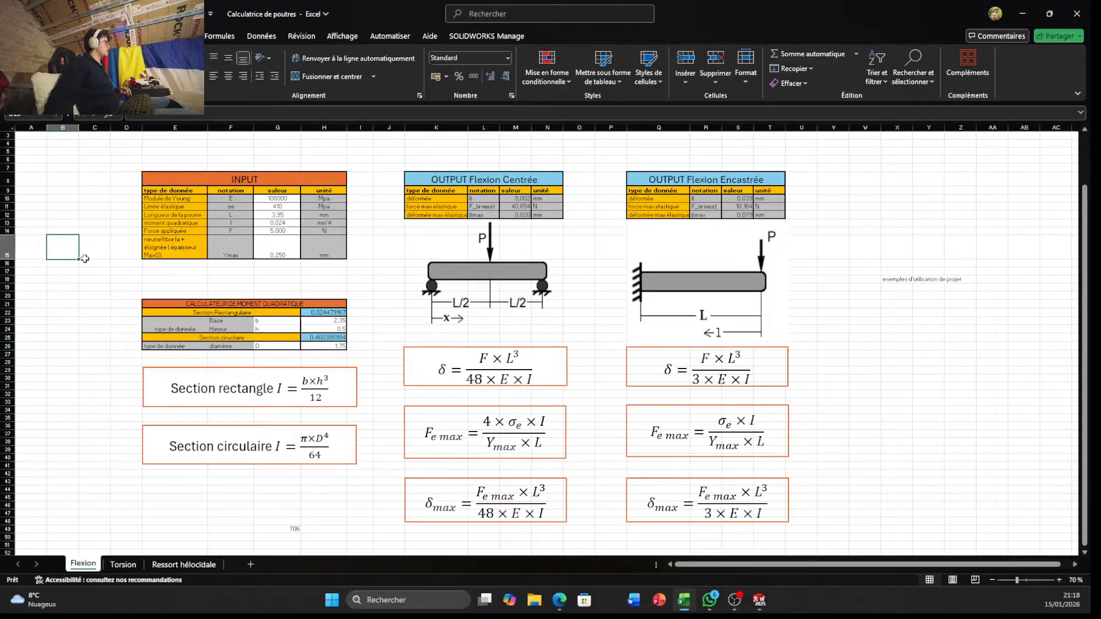
pyautogui.keyDown('ctrl'); pyautogui.scroll(5, 516, 304); pyautogui.keyUp('ctrl')
pyautogui.scroll(1, 517, 304)
pyautogui.keyDown('ctrl'); pyautogui.scroll(-1, 450, 348); pyautogui.keyUp('ctrl')
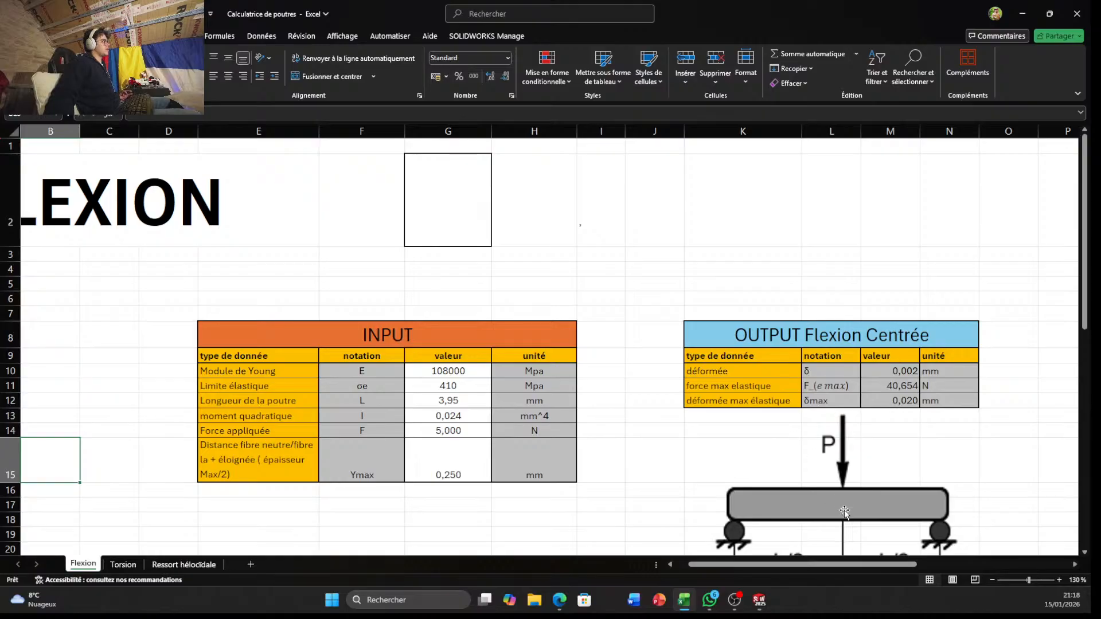
# Examine the Flexion Encastrée output table, the quadratic moment calculator, the beam diagrams and the formulas on the Flexion sheet
pyautogui.moveTo(799, 565); pyautogui.dragTo(891, 566)
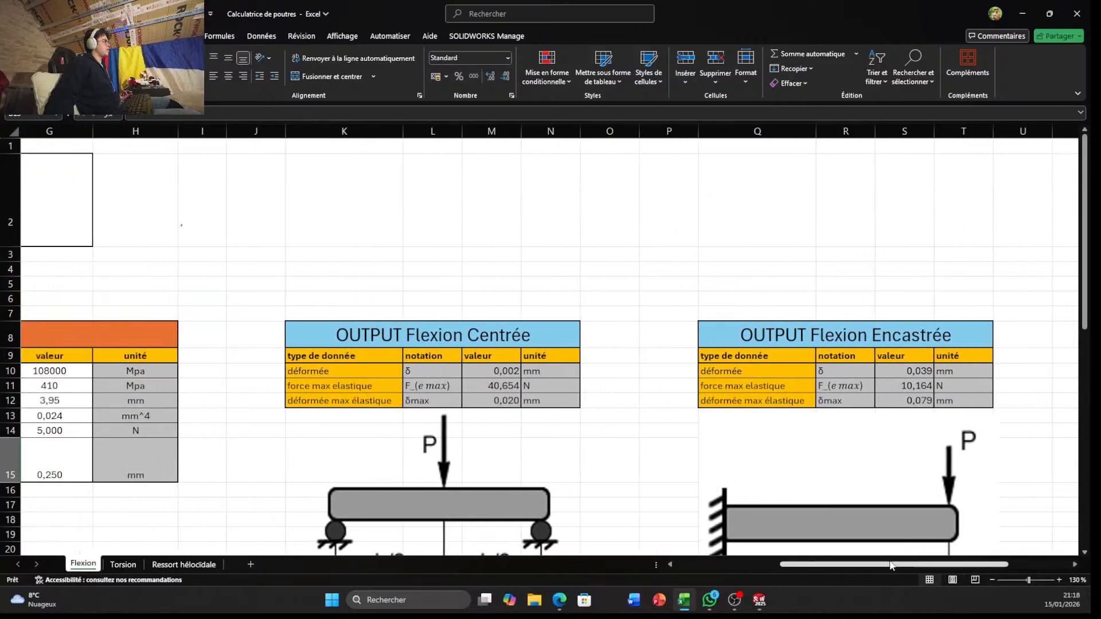
pyautogui.keyDown('ctrl'); pyautogui.scroll(-5, 721, 460); pyautogui.keyUp('ctrl')
pyautogui.keyDown('ctrl'); pyautogui.scroll(4, 218, 418); pyautogui.keyUp('ctrl')
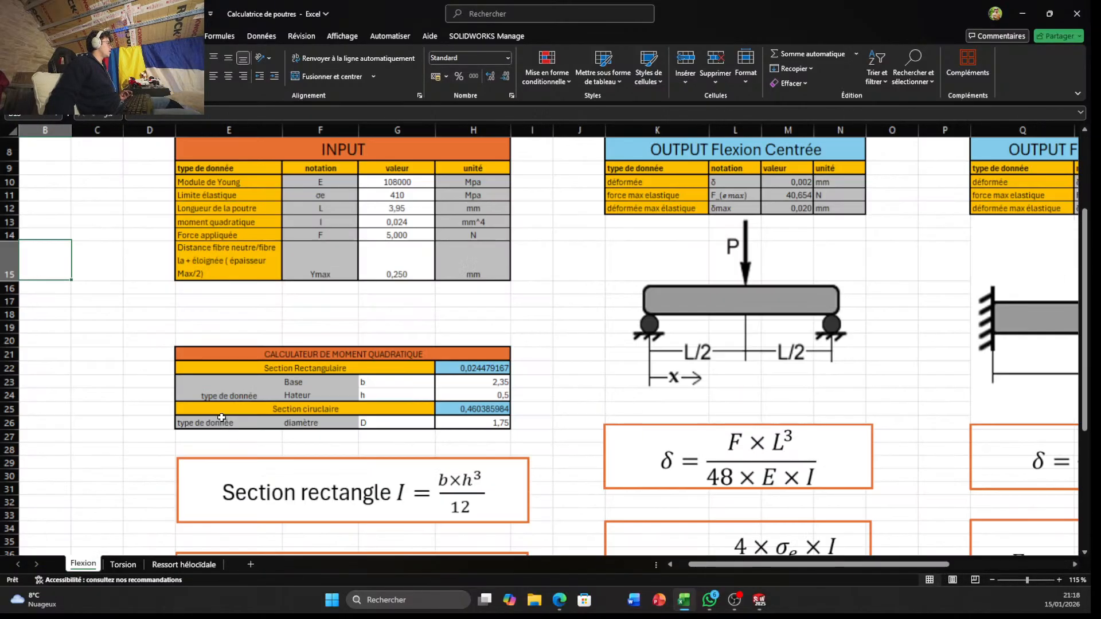
pyautogui.keyDown('ctrl'); pyautogui.scroll(2, 222, 417); pyautogui.keyUp('ctrl')
pyautogui.scroll(-1, 524, 435)
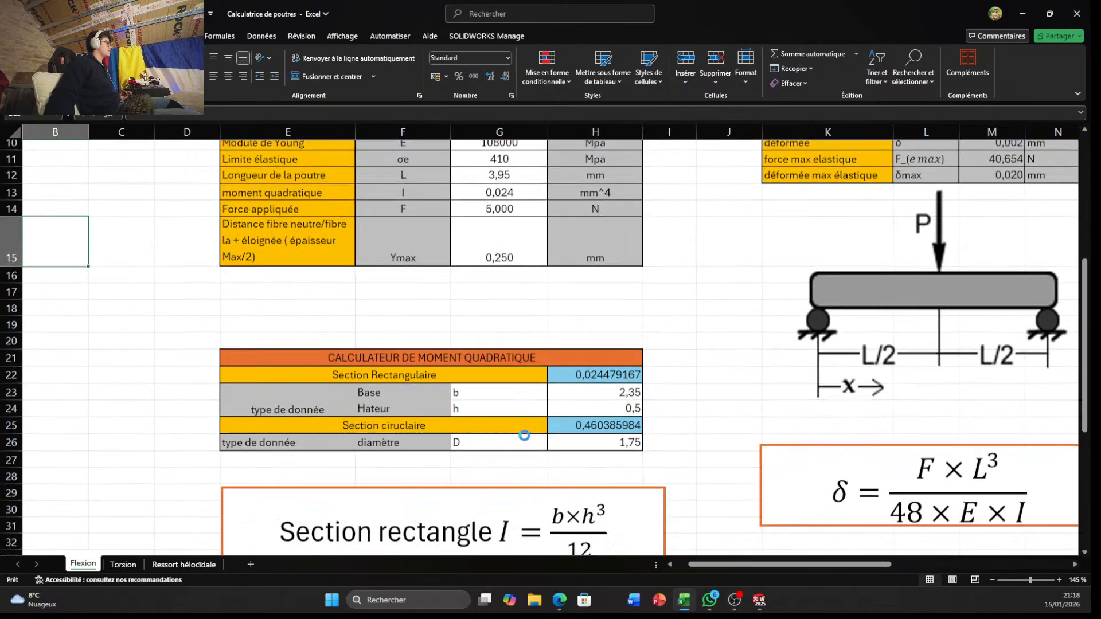
pyautogui.keyDown('ctrl'); pyautogui.scroll(-2, 524, 436); pyautogui.keyUp('ctrl')
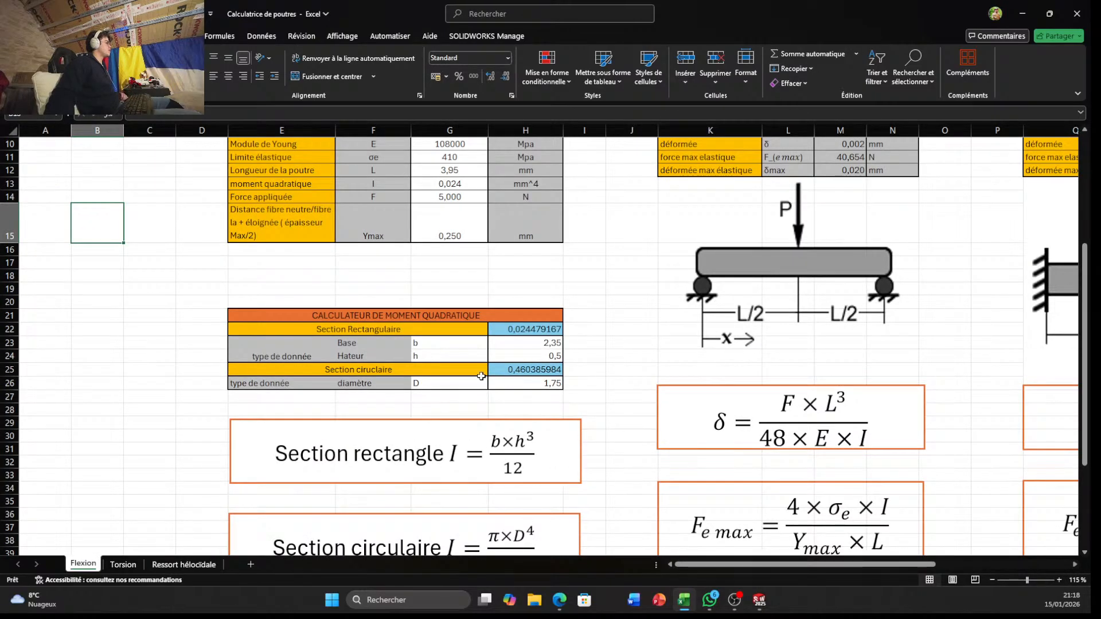
pyautogui.scroll(-5, 461, 356)
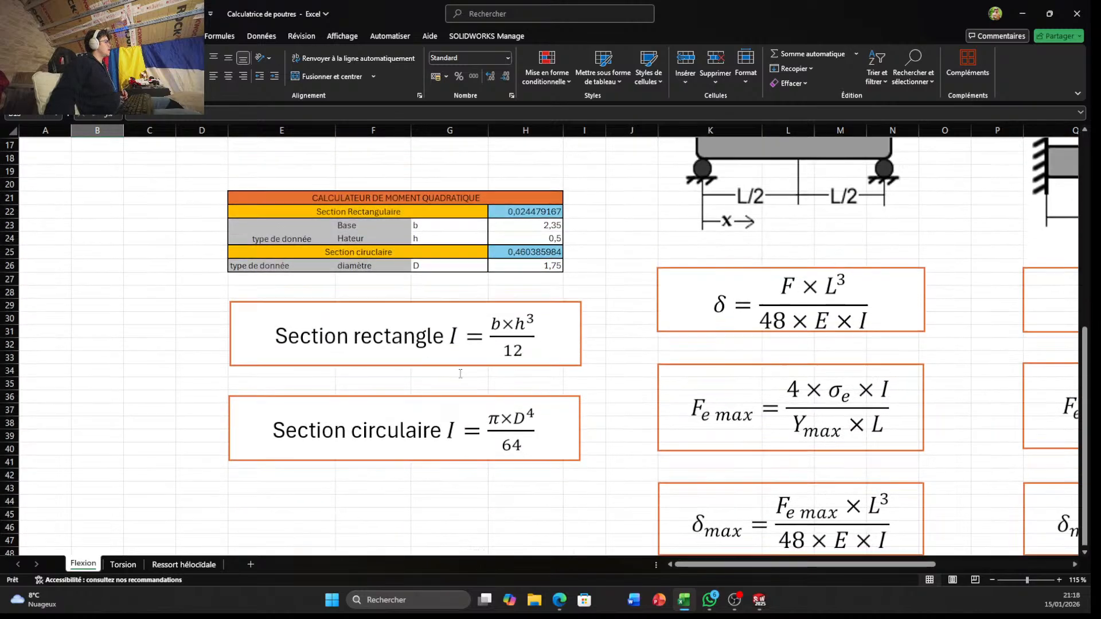
pyautogui.scroll(5, 460, 356)
pyautogui.keyDown('ctrl'); pyautogui.scroll(-5, 927, 386); pyautogui.keyUp('ctrl')
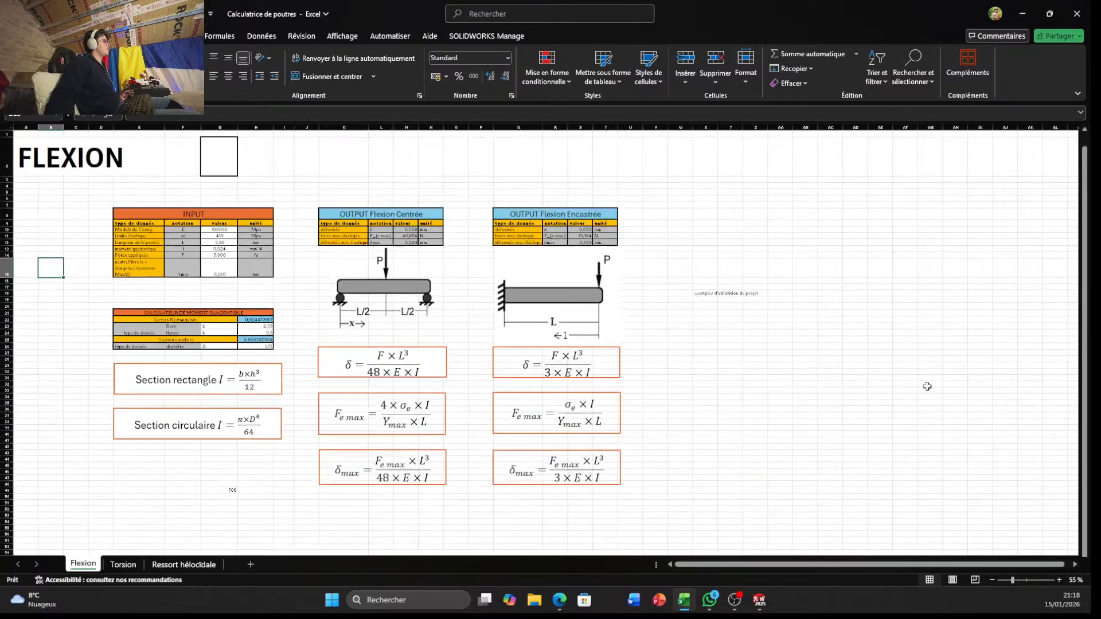
pyautogui.keyDown('ctrl'); pyautogui.scroll(1, 519, 388); pyautogui.keyUp('ctrl')
pyautogui.scroll(1, 520, 388)
pyautogui.keyDown('ctrl'); pyautogui.scroll(2, 474, 393); pyautogui.keyUp('ctrl')
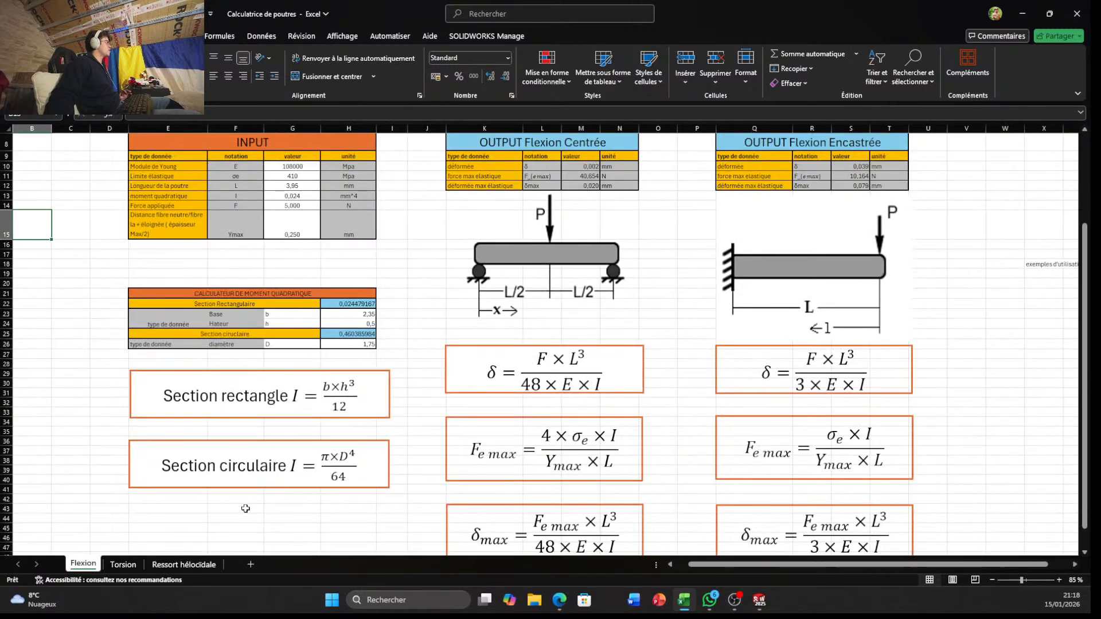
# Examine the input and output tables and the shear formulas on the Torsion sheet
pyautogui.click(127, 563)
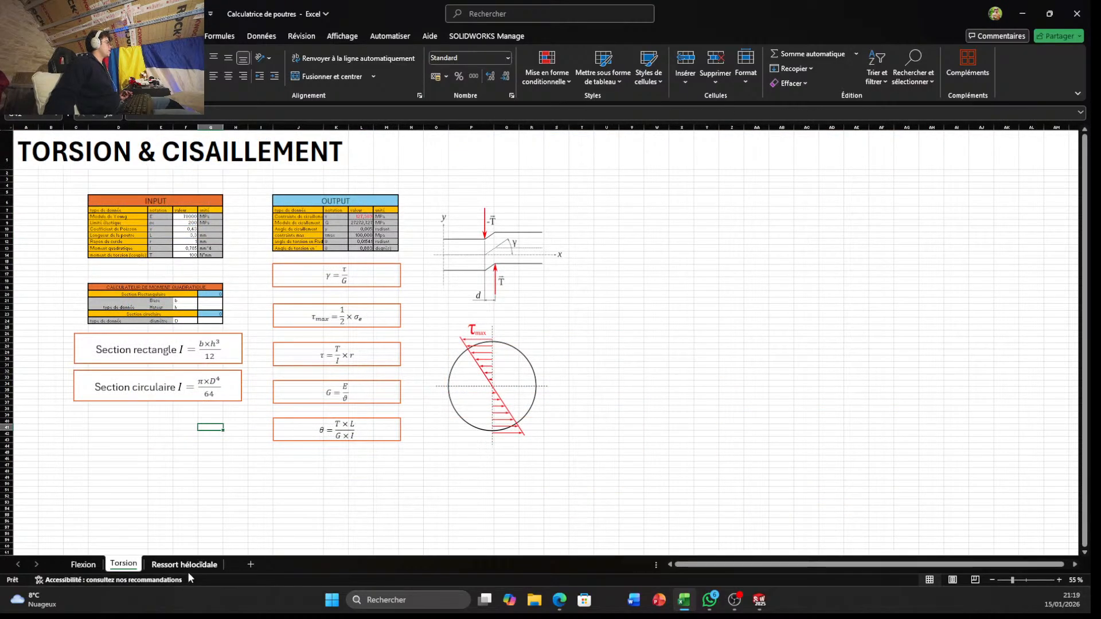
pyautogui.keyDown('ctrl'); pyautogui.scroll(8, 361, 244); pyautogui.keyUp('ctrl')
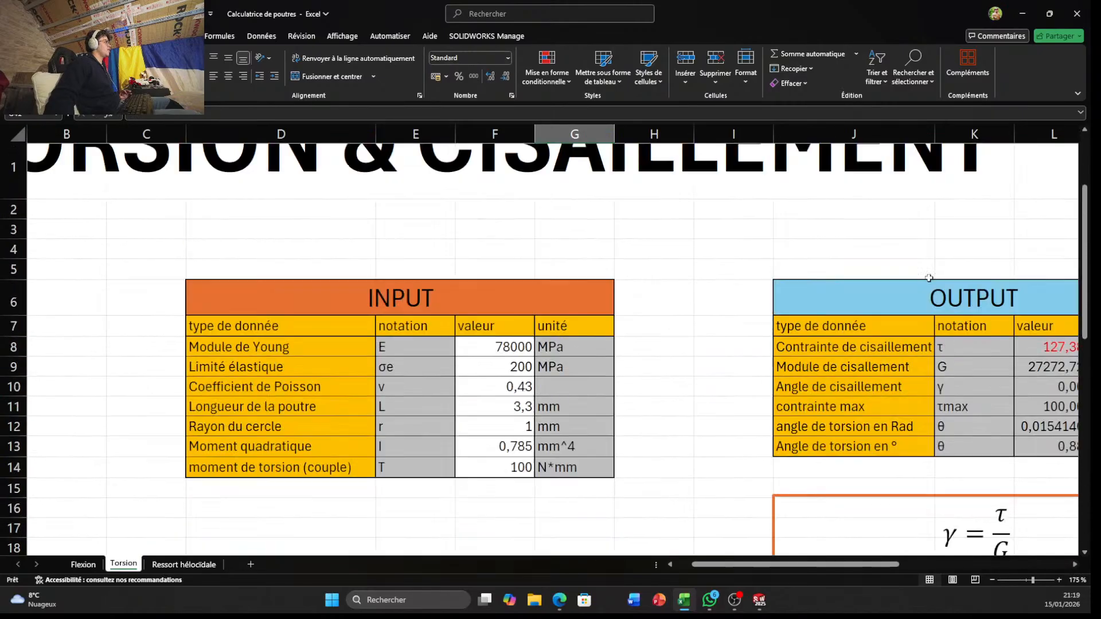
pyautogui.scroll(1, 929, 278)
pyautogui.keyDown('ctrl'); pyautogui.scroll(-8, 1011, 423); pyautogui.keyUp('ctrl')
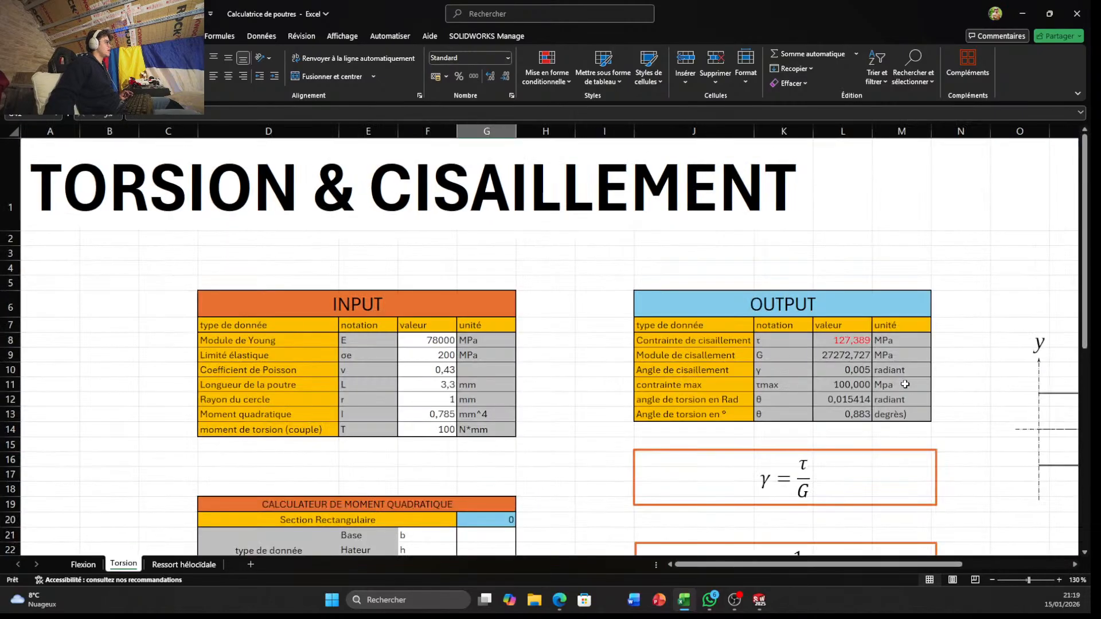
# Examine the helical spring input and output tables and the formulas on the Ressort hélocïdale sheet
pyautogui.click(201, 563)
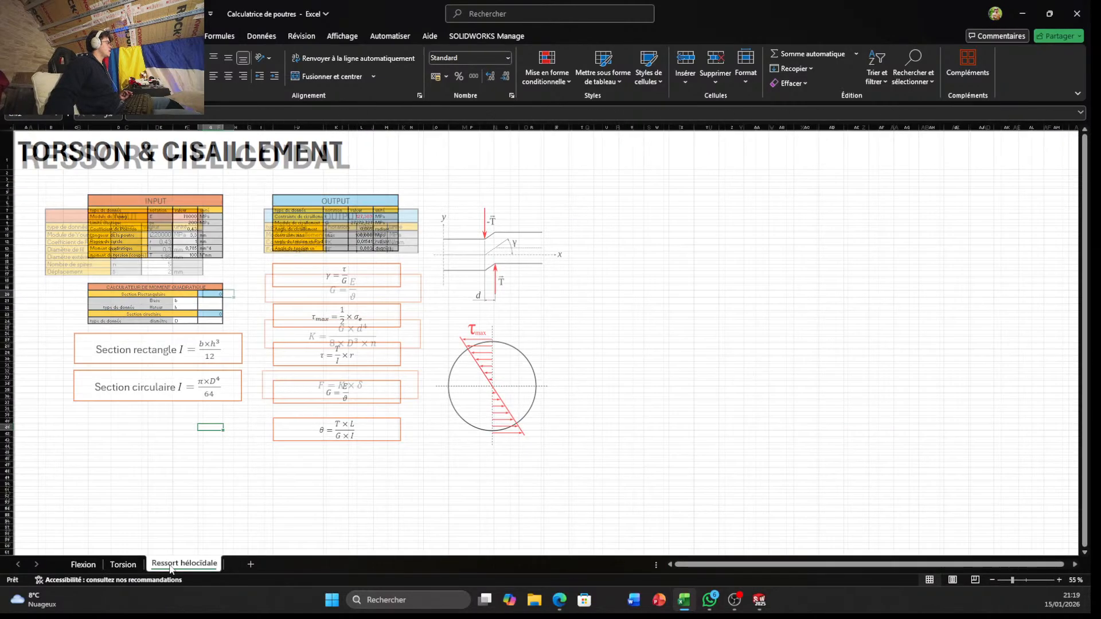
pyautogui.keyDown('ctrl'); pyautogui.scroll(3, 136, 302); pyautogui.keyUp('ctrl')
pyautogui.keyDown('ctrl'); pyautogui.scroll(-3, 222, 298); pyautogui.keyUp('ctrl')
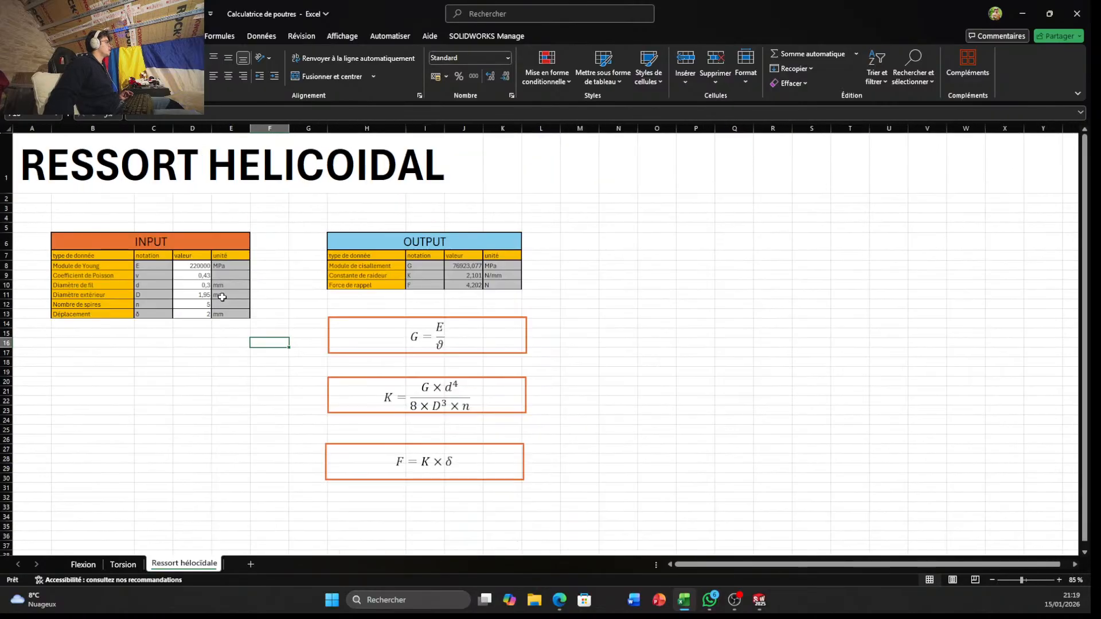
# Switch back to the SOLIDWORKS sketch and draw a circle of about 35 mm radius centred on the origin
pyautogui.click(1024, 22)
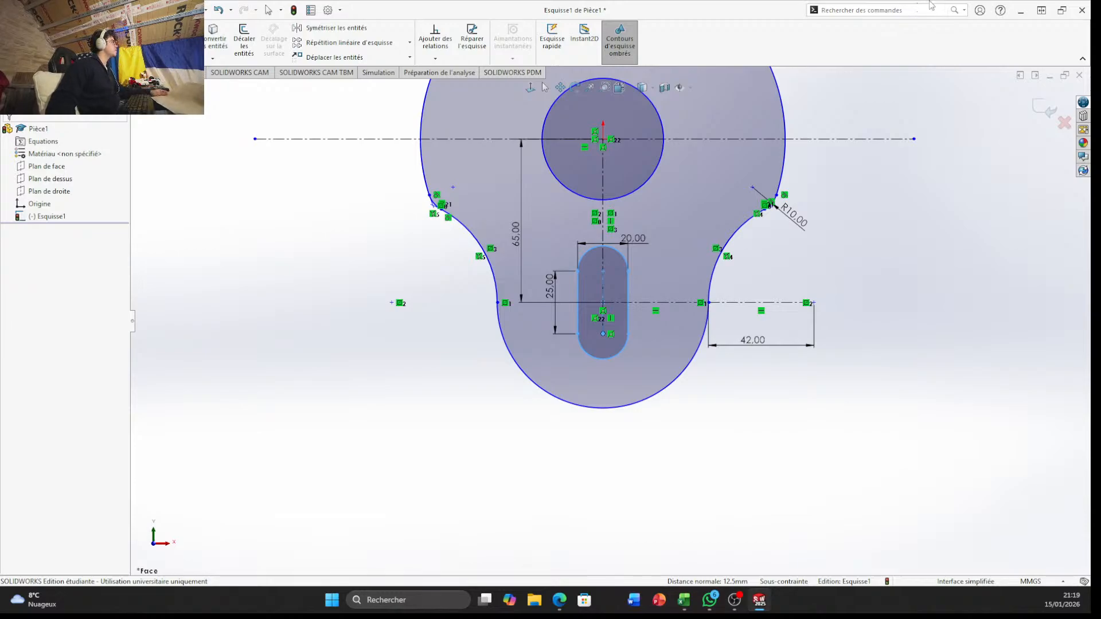
pyautogui.scroll(-4, 724, 142)
pyautogui.click(89, 10)
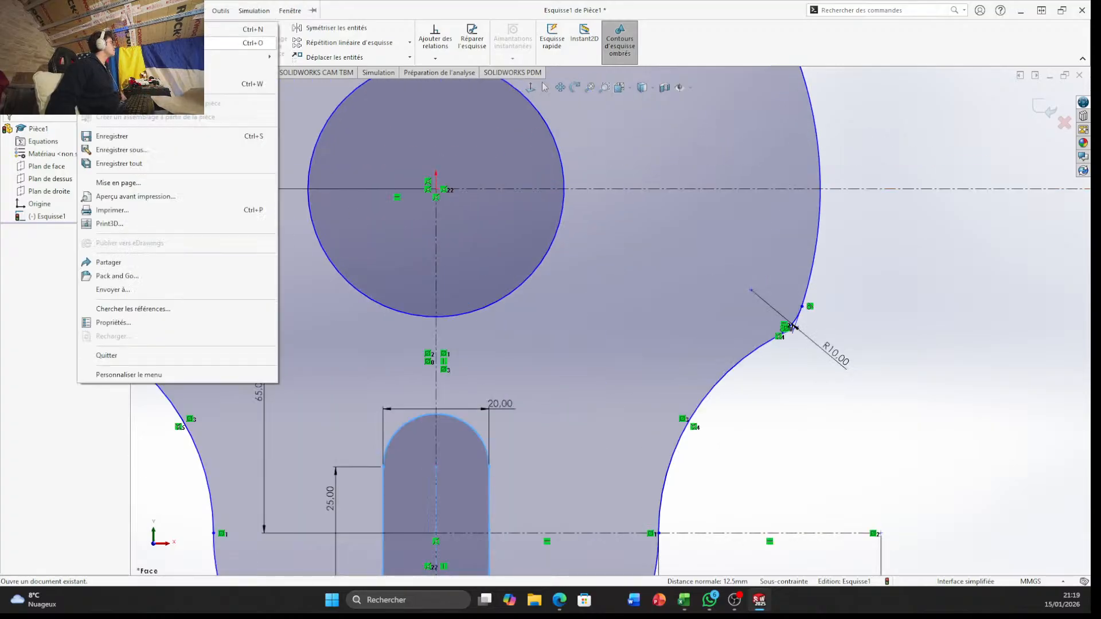
pyautogui.click(960, 250)
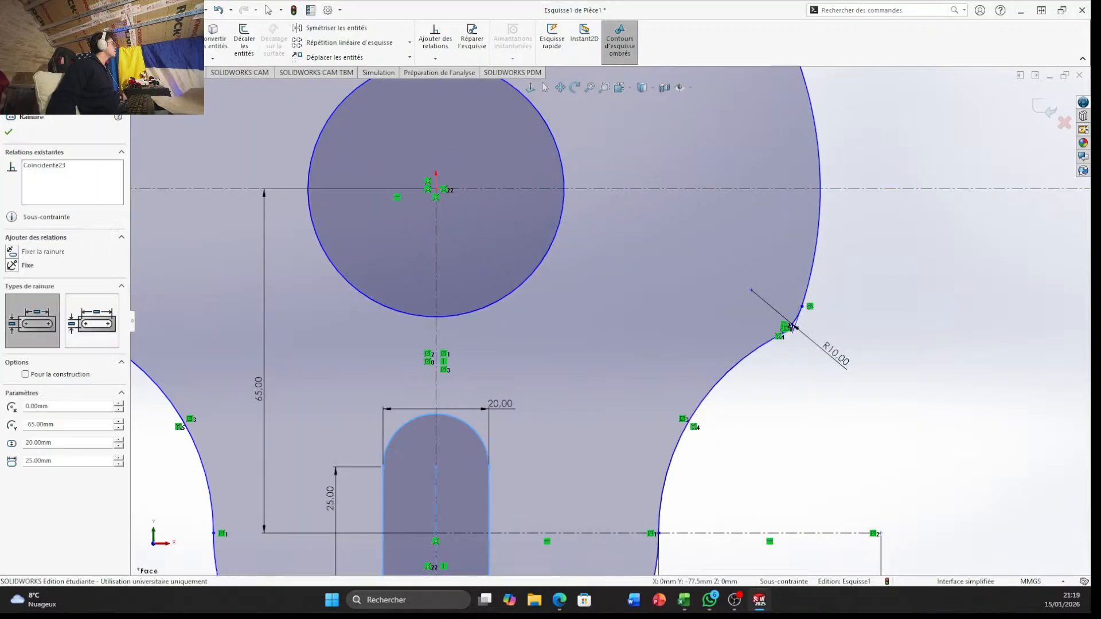
pyautogui.click(96, 27)
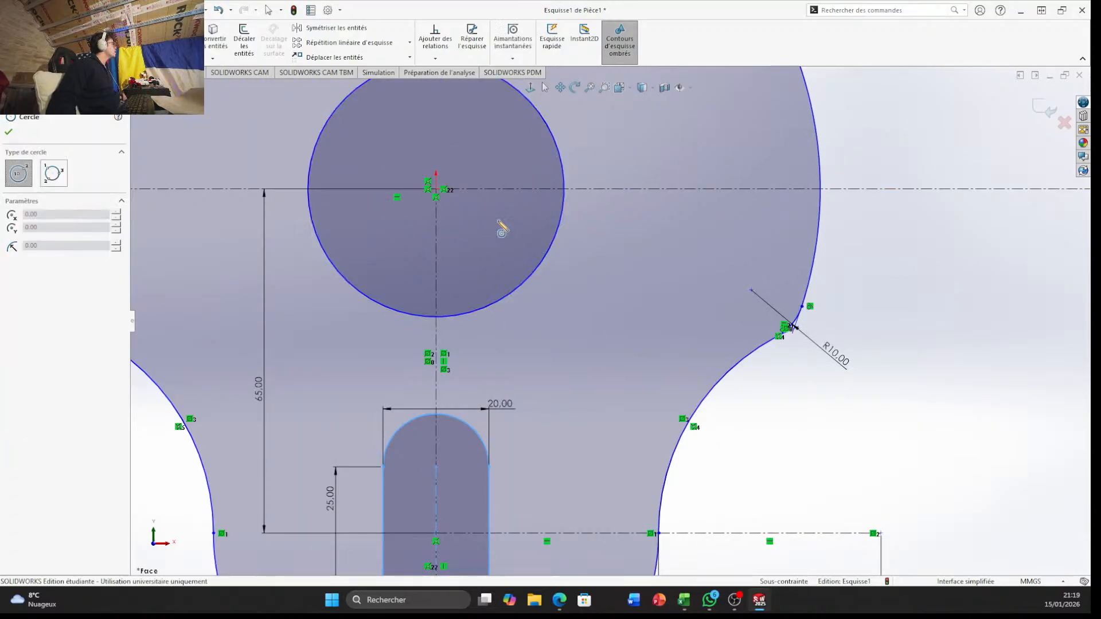
pyautogui.click(437, 189)
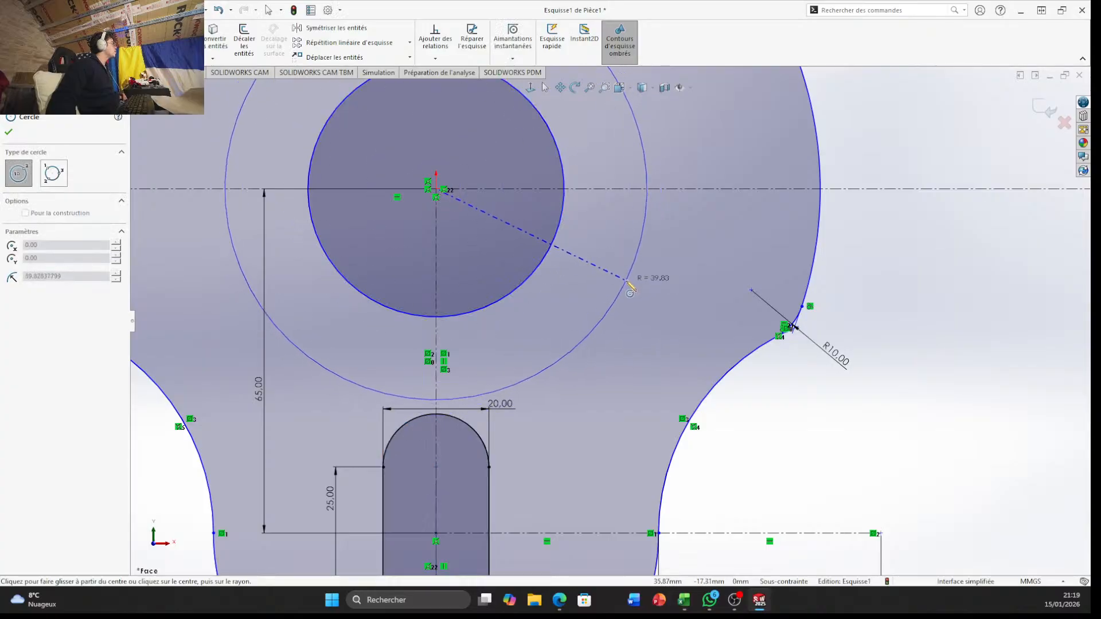
pyautogui.click(616, 239)
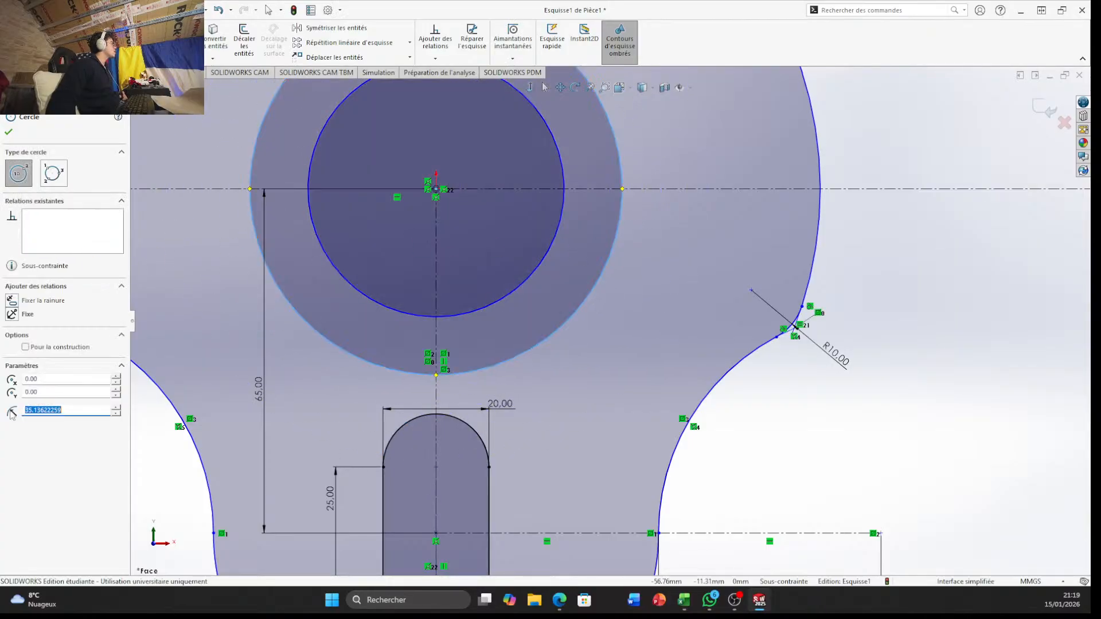
# Make the new circle construction geometry and set its radius to 85/2 mm
pyautogui.click(29, 344)
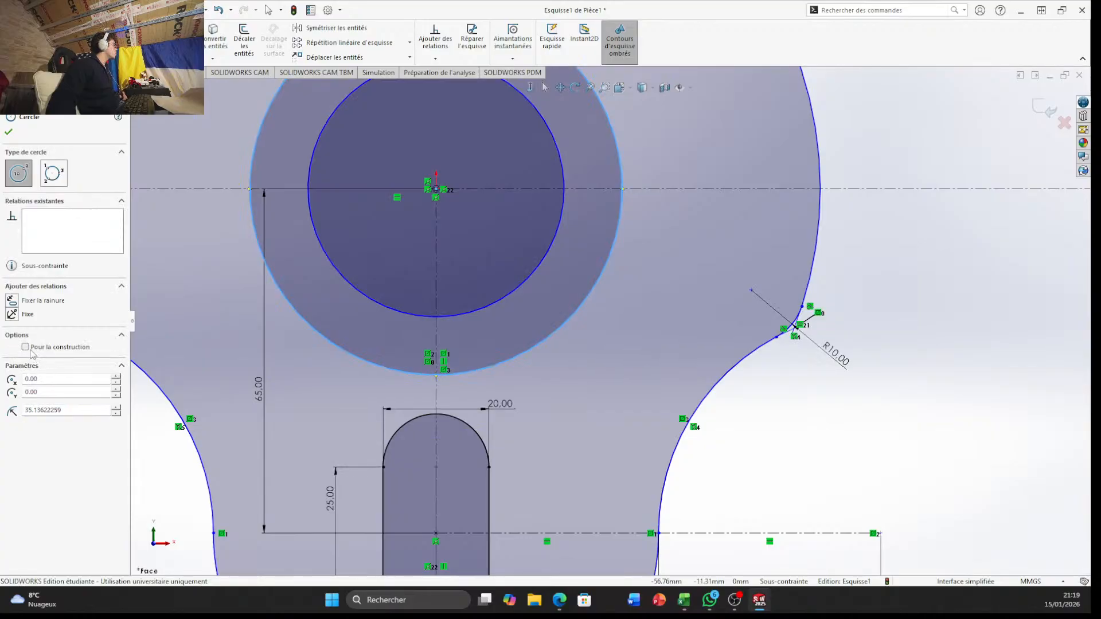
pyautogui.click(28, 349)
pyautogui.moveTo(91, 410); pyautogui.dragTo(6, 411)
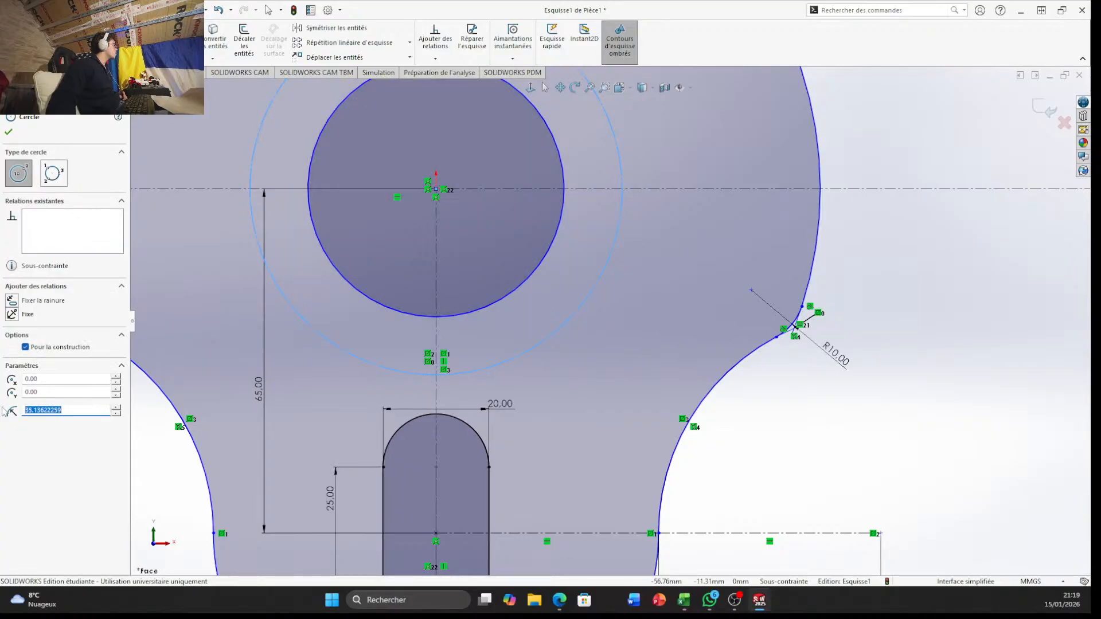
pyautogui.write('8')
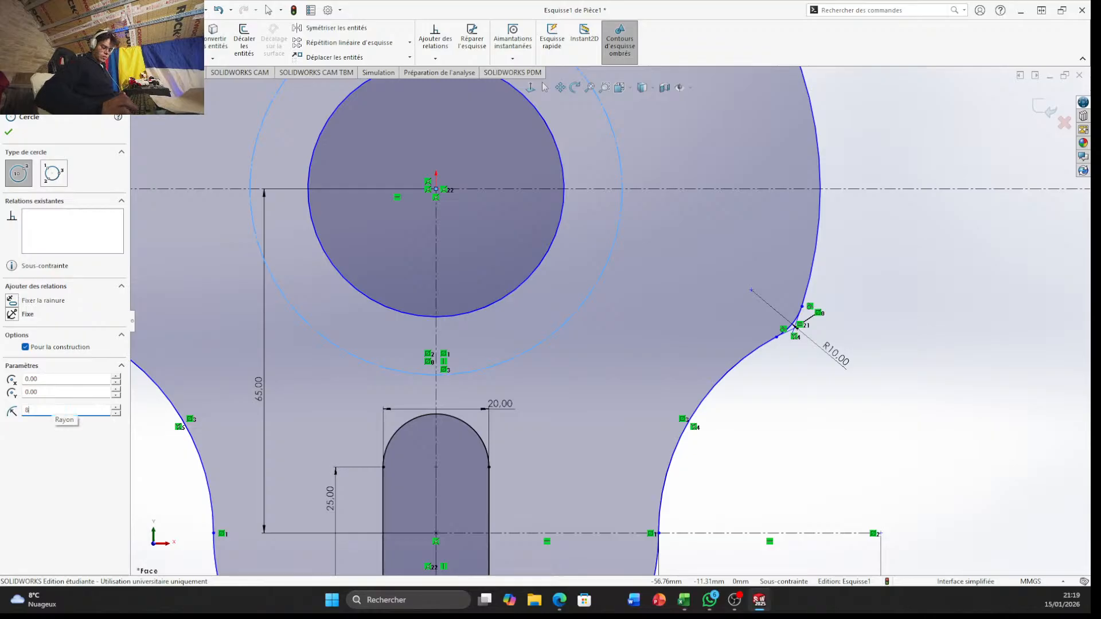
pyautogui.write('5')
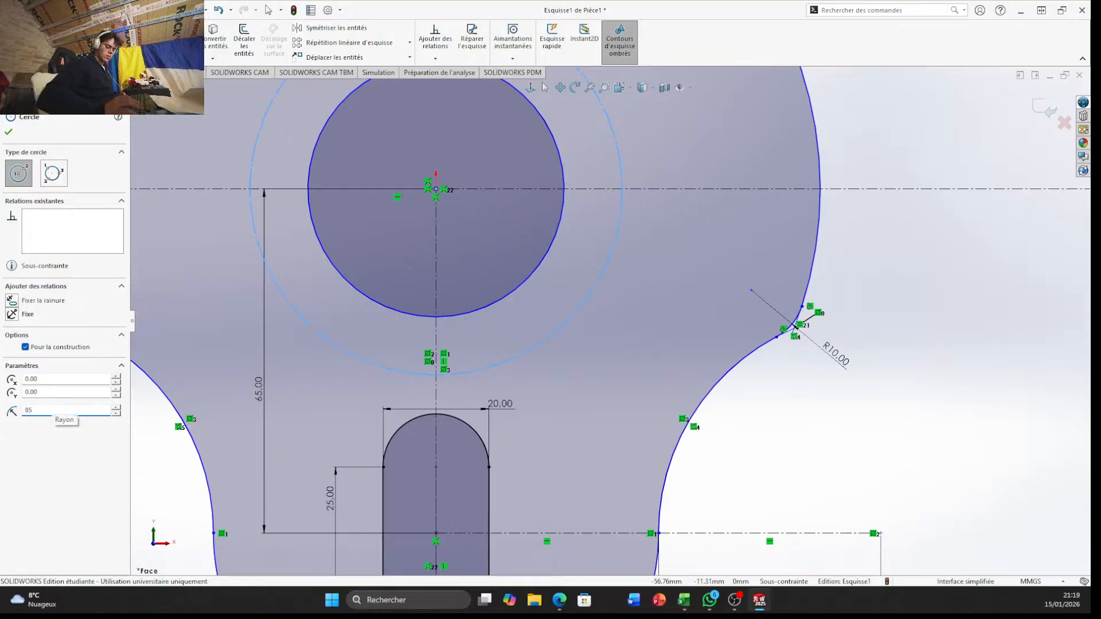
pyautogui.write('/2')
pyautogui.press('Return')
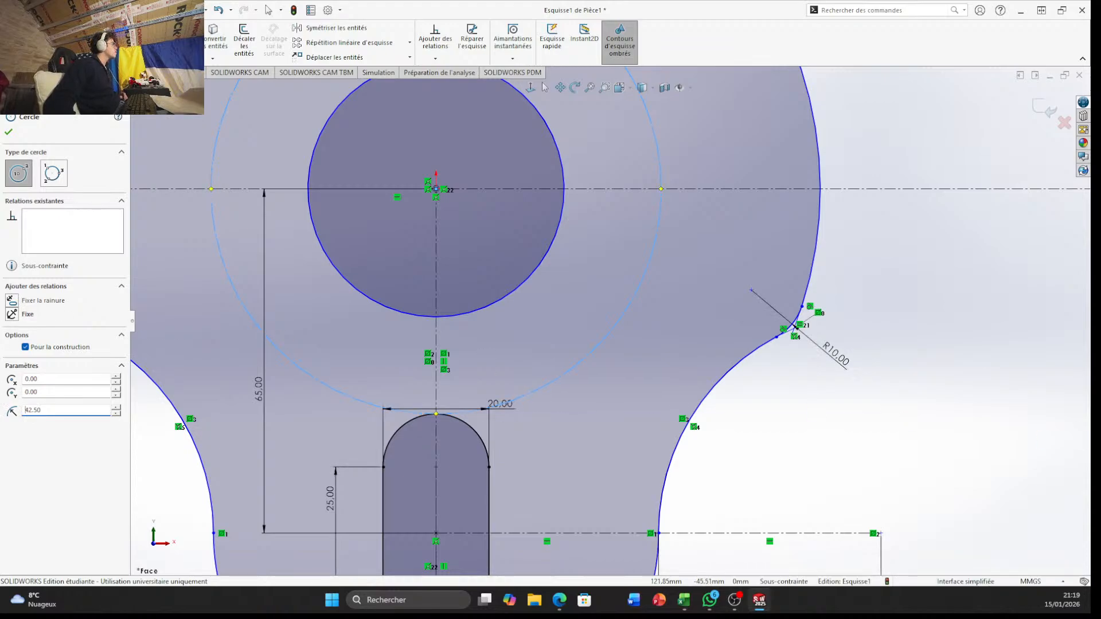
pyautogui.click(941, 328)
pyautogui.press('Escape')
# Draw a solid circle centred on the origin and set its radius to 87.5 mm
pyautogui.scroll(-2, 763, 301)
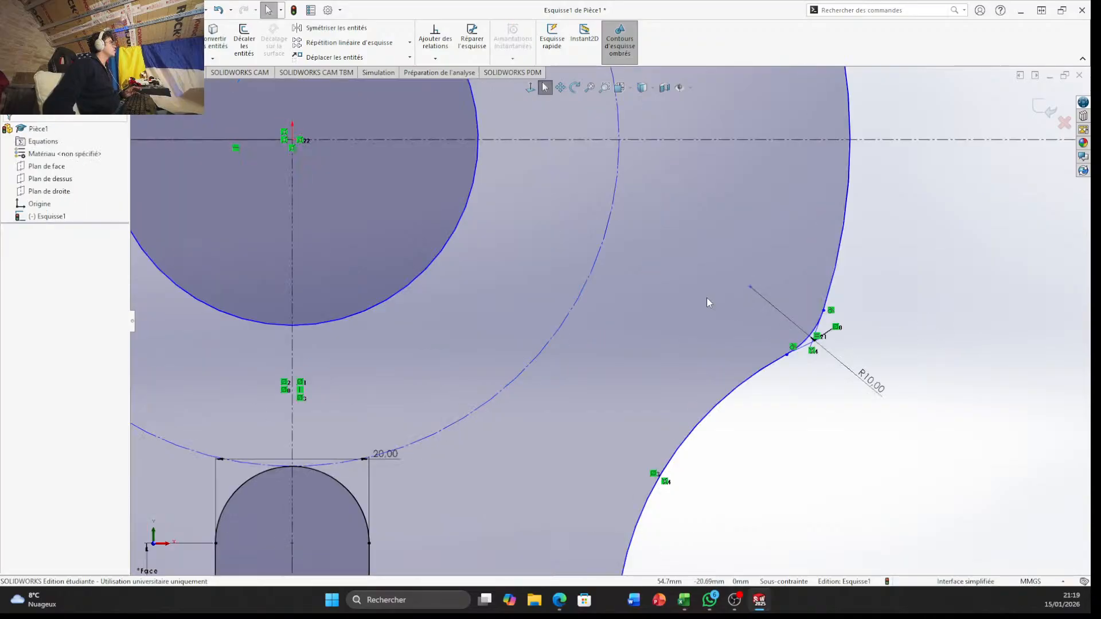
pyautogui.scroll(6, 619, 310)
pyautogui.scroll(-2, 488, 241)
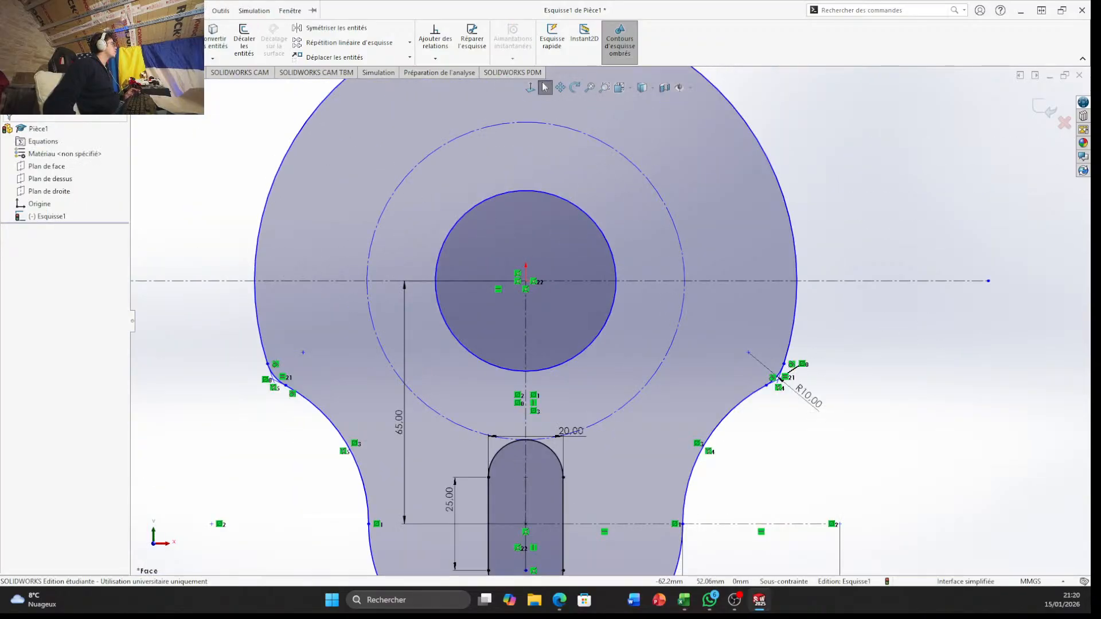
pyautogui.click(103, 28)
pyautogui.click(526, 281)
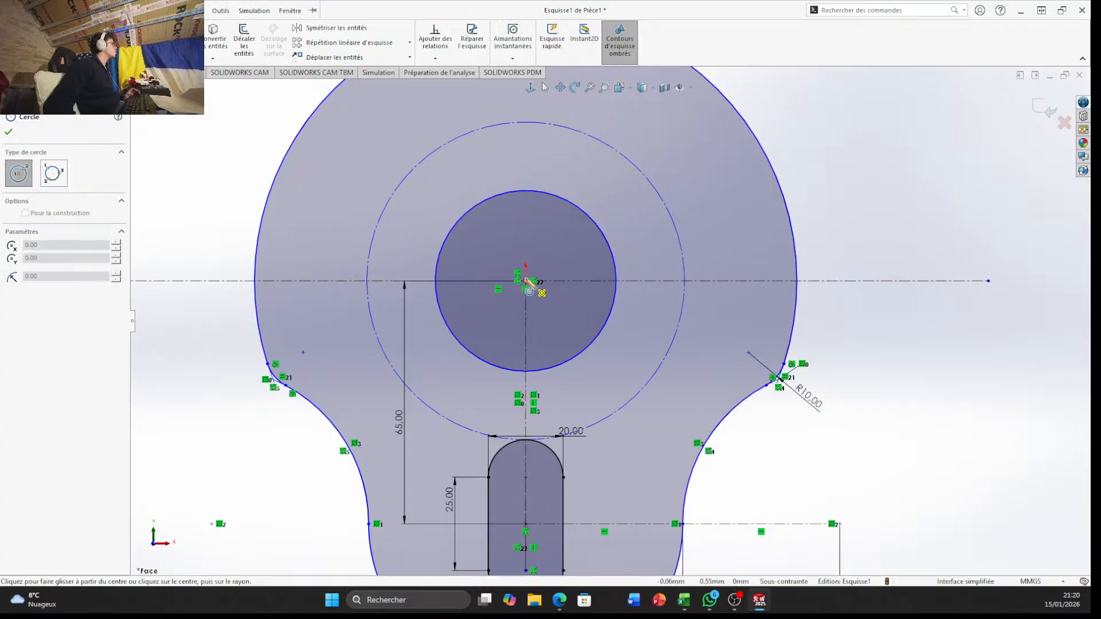
pyautogui.click(525, 281)
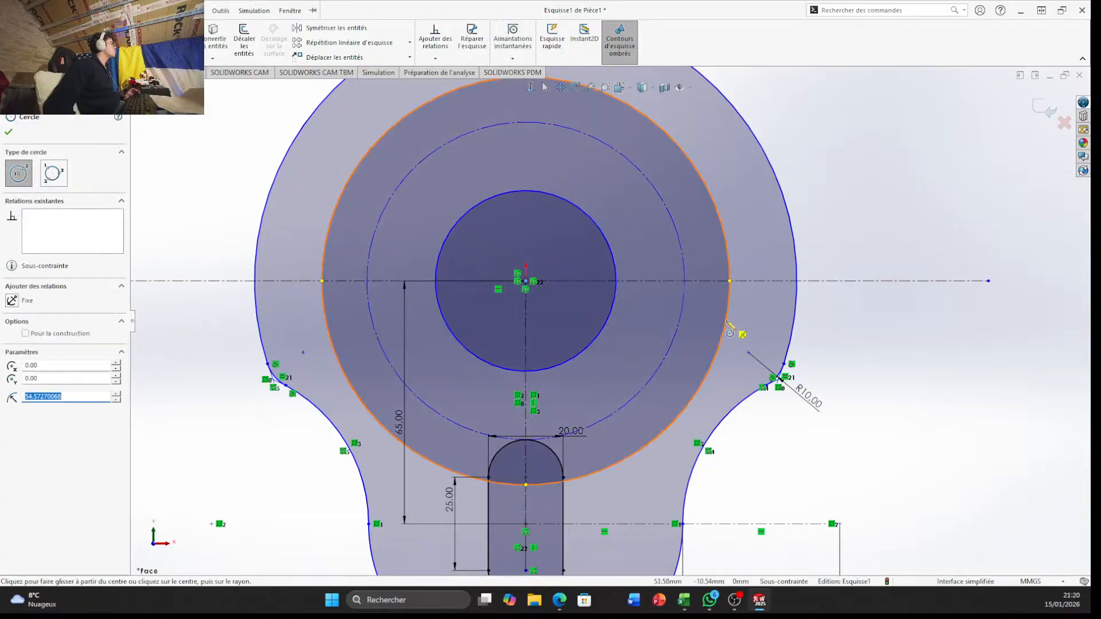
pyautogui.write('1')
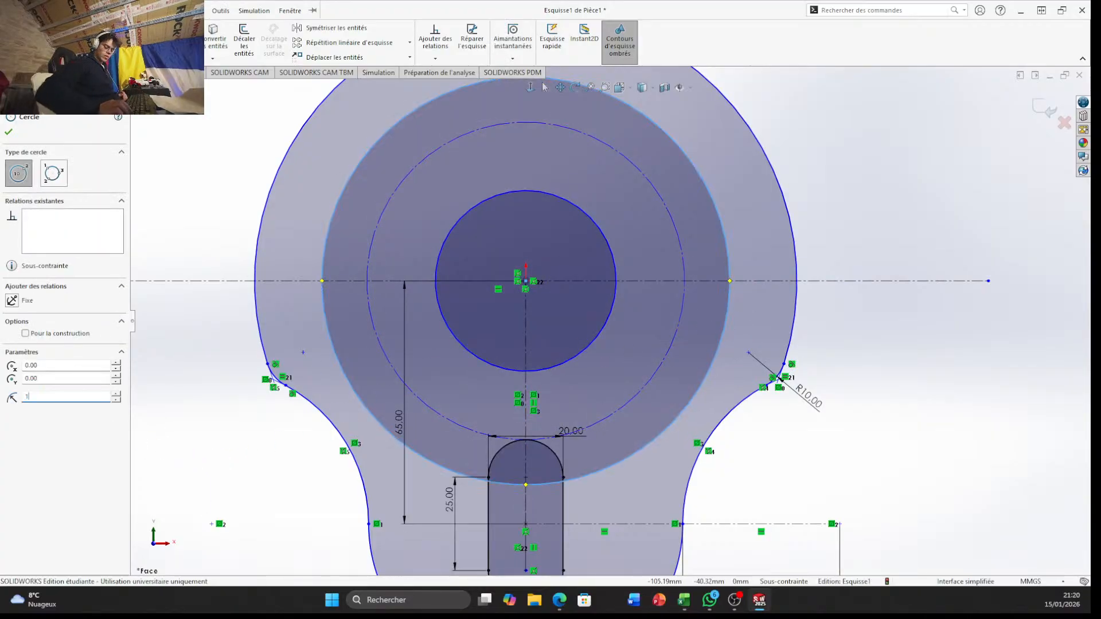
pyautogui.press('BackSpace')
pyautogui.write('37.5')
pyautogui.press('Return')
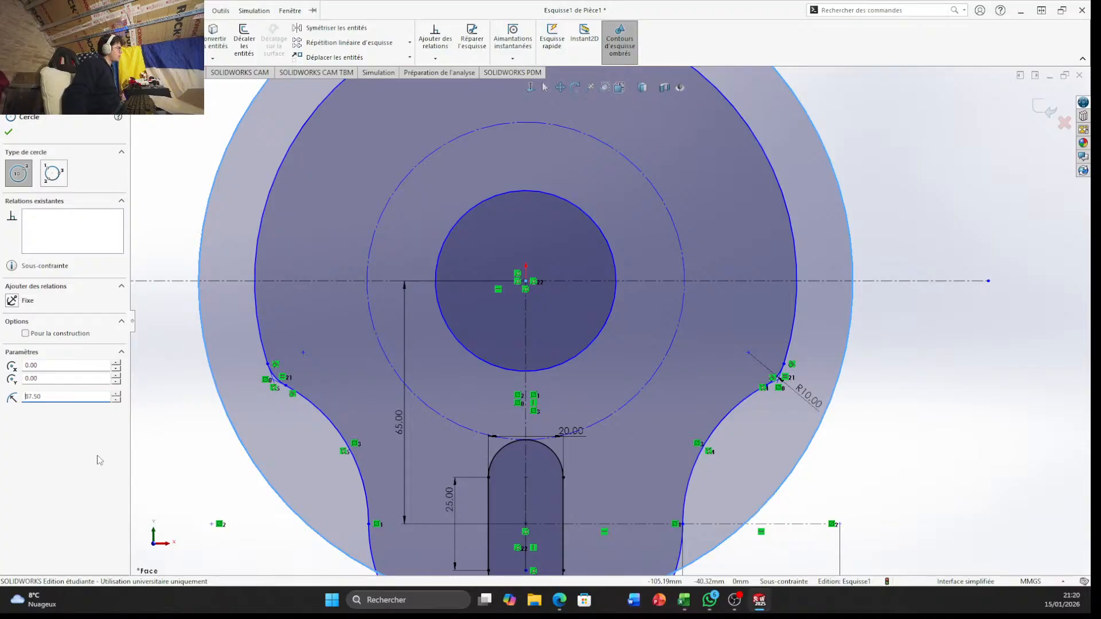
pyautogui.press('Escape')
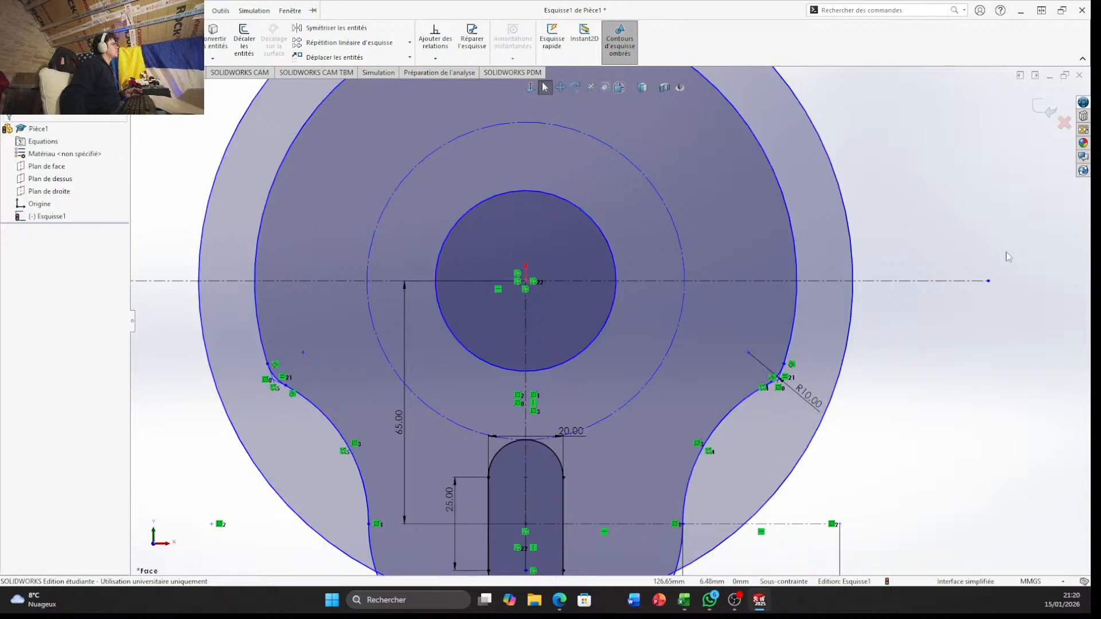
# Trim away every segment of the large solid circle surrounding the profile, including its remnants across the lower lobe
pyautogui.click(221, 10)
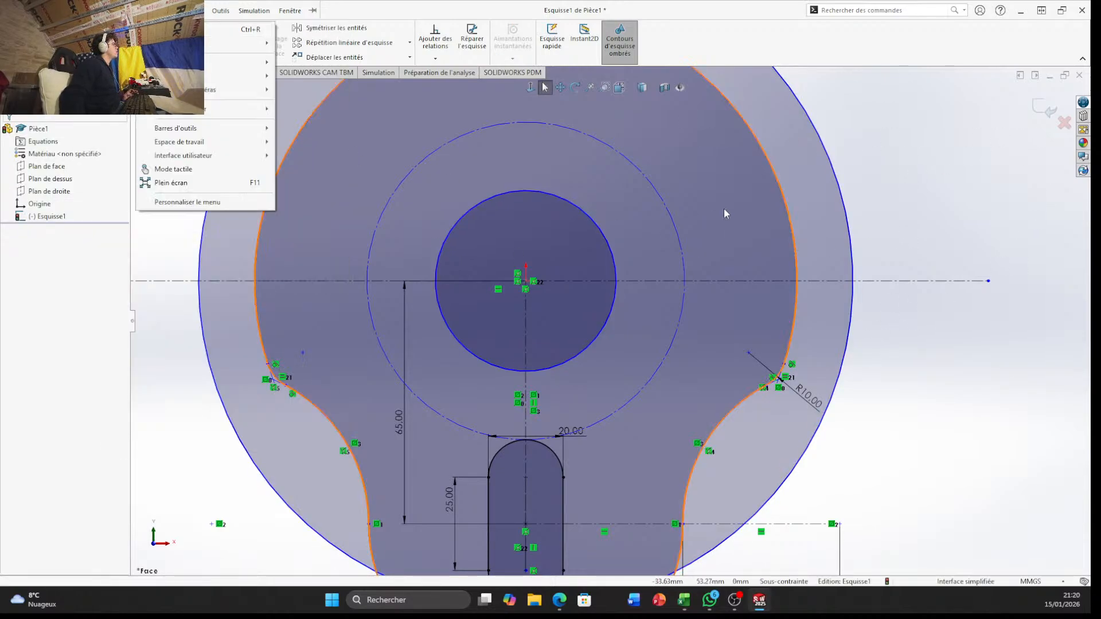
pyautogui.click(881, 147)
pyautogui.click(185, 36)
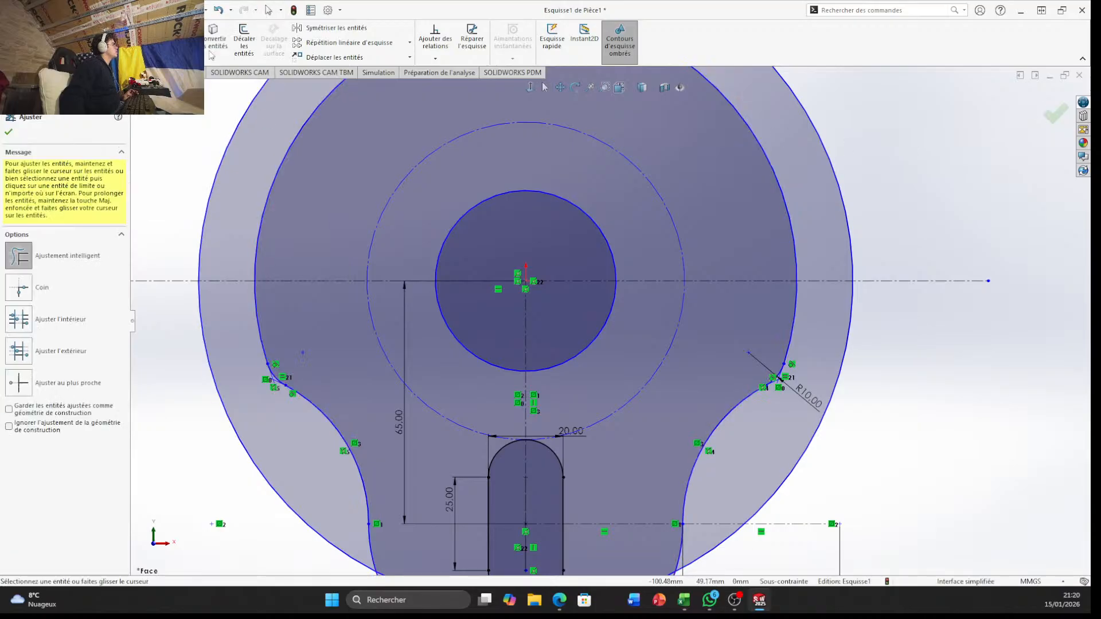
pyautogui.moveTo(800, 113); pyautogui.dragTo(868, 115)
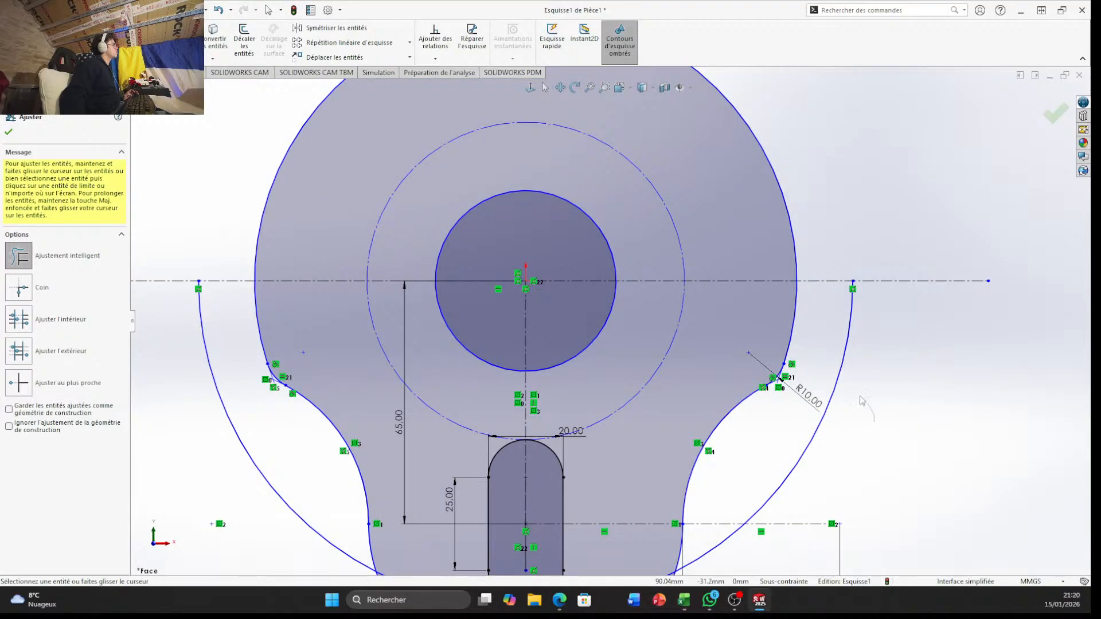
pyautogui.moveTo(864, 409); pyautogui.dragTo(836, 373)
pyautogui.moveTo(258, 517); pyautogui.dragTo(334, 483)
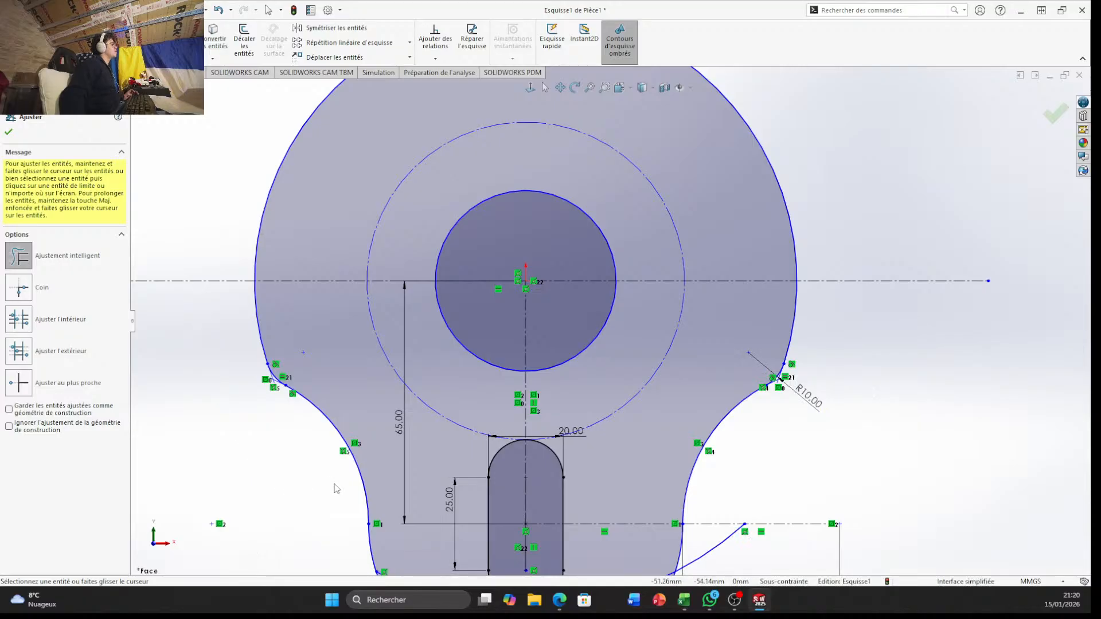
pyautogui.scroll(-3, 542, 517)
pyautogui.scroll(6, 574, 519)
pyautogui.scroll(-2, 634, 475)
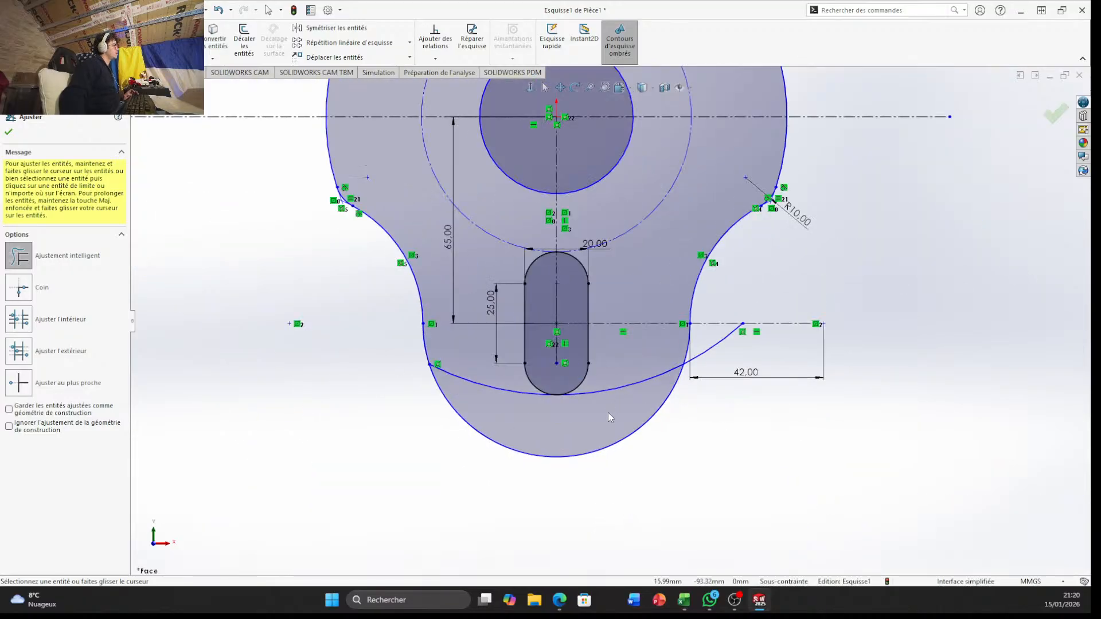
pyautogui.moveTo(608, 412); pyautogui.dragTo(615, 390)
pyautogui.moveTo(503, 419); pyautogui.dragTo(507, 384)
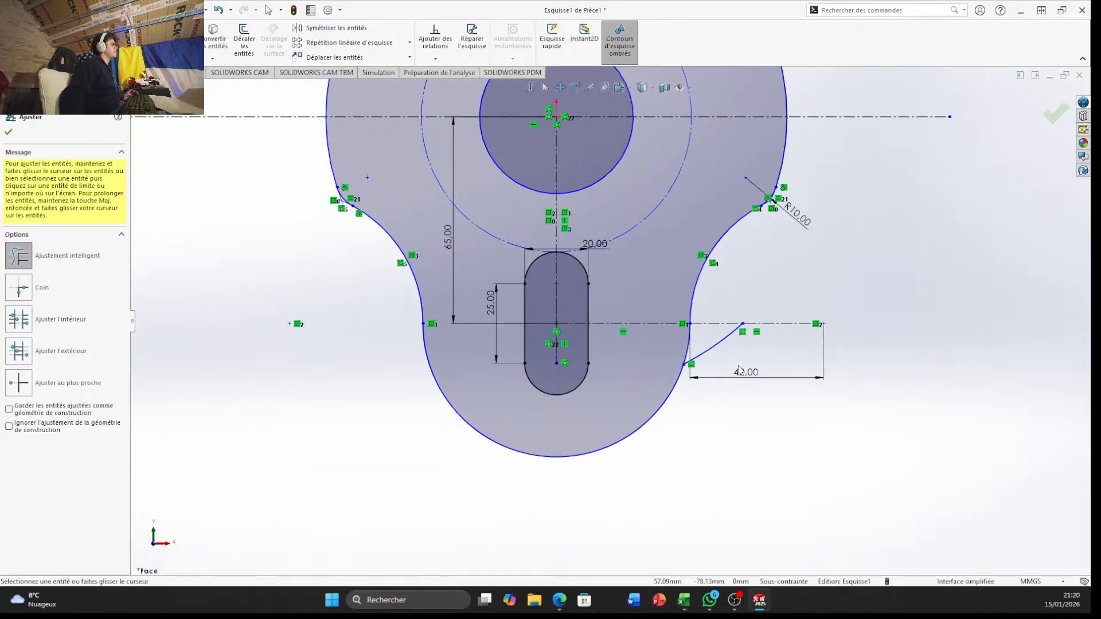
pyautogui.moveTo(725, 348); pyautogui.dragTo(735, 331)
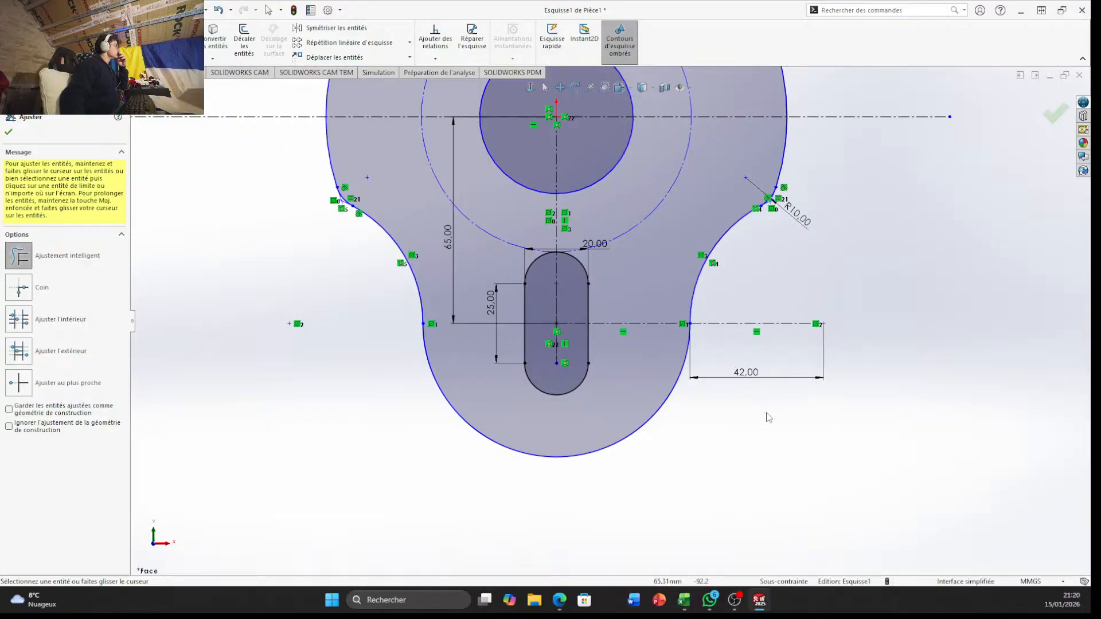
pyautogui.press('Escape')
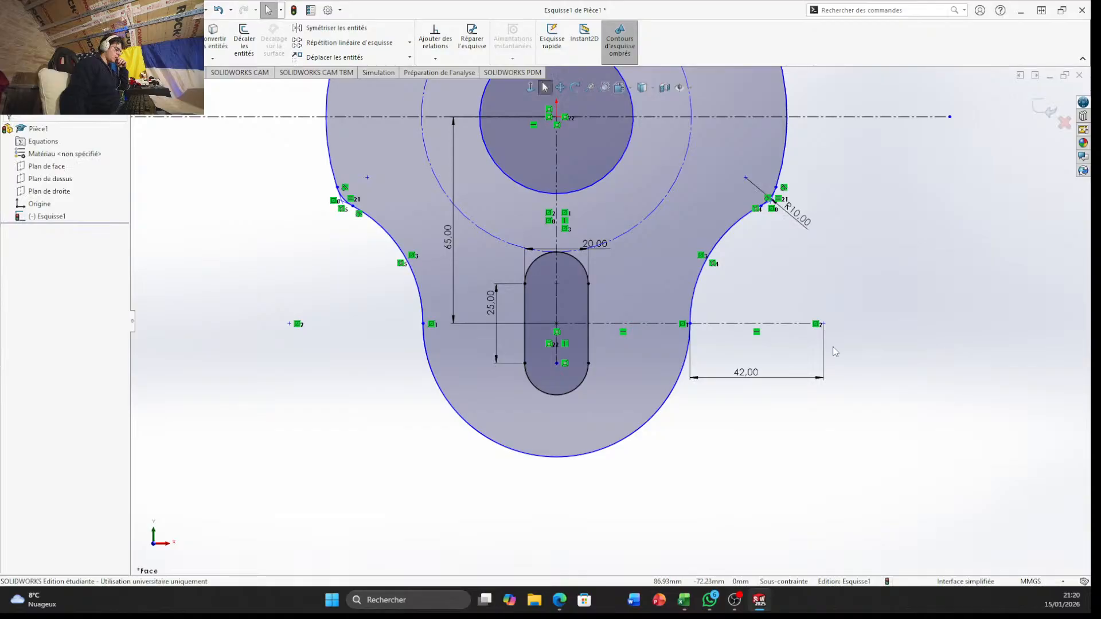
# Dimension the profile's large upper outer arc with a radius of 90 mm
pyautogui.scroll(3, 631, 333)
pyautogui.scroll(-3, 669, 406)
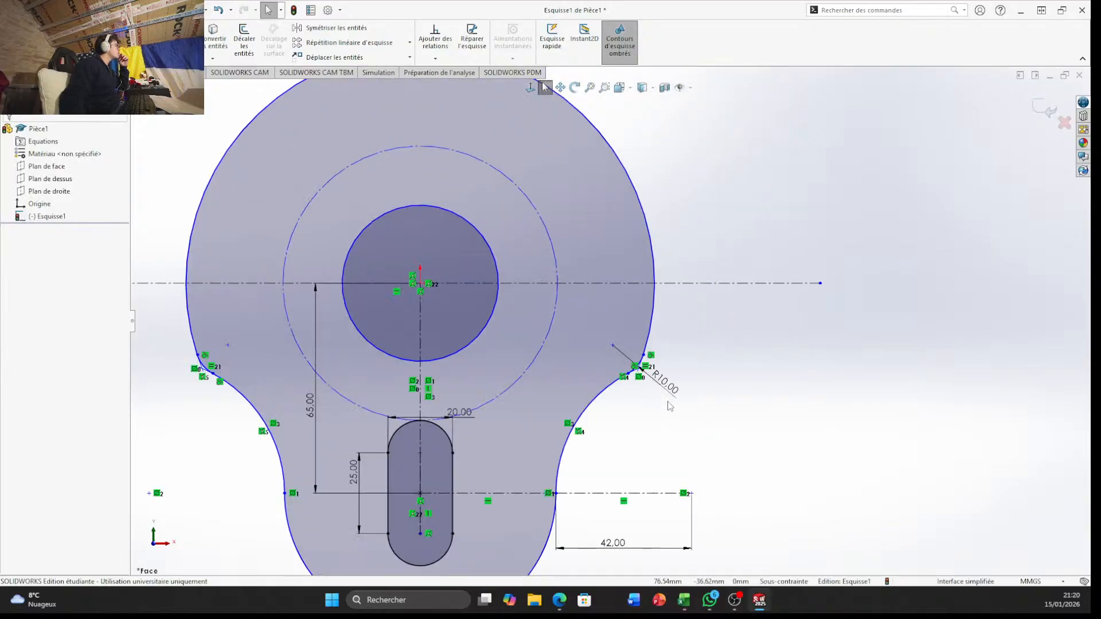
pyautogui.scroll(-2, 648, 367)
pyautogui.scroll(4, 587, 278)
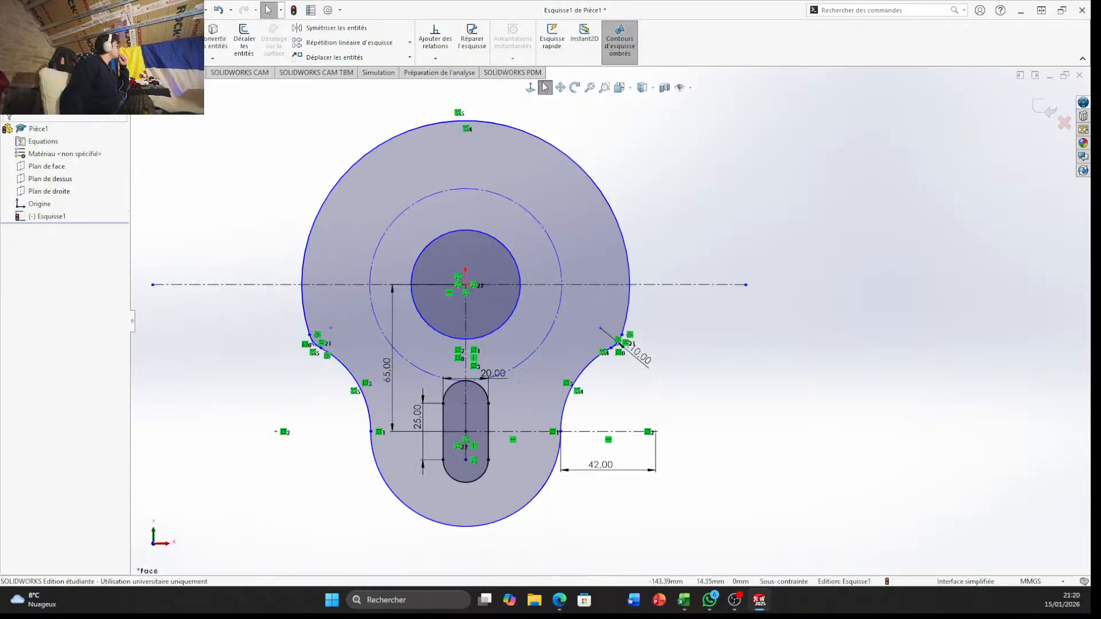
pyautogui.click(603, 201)
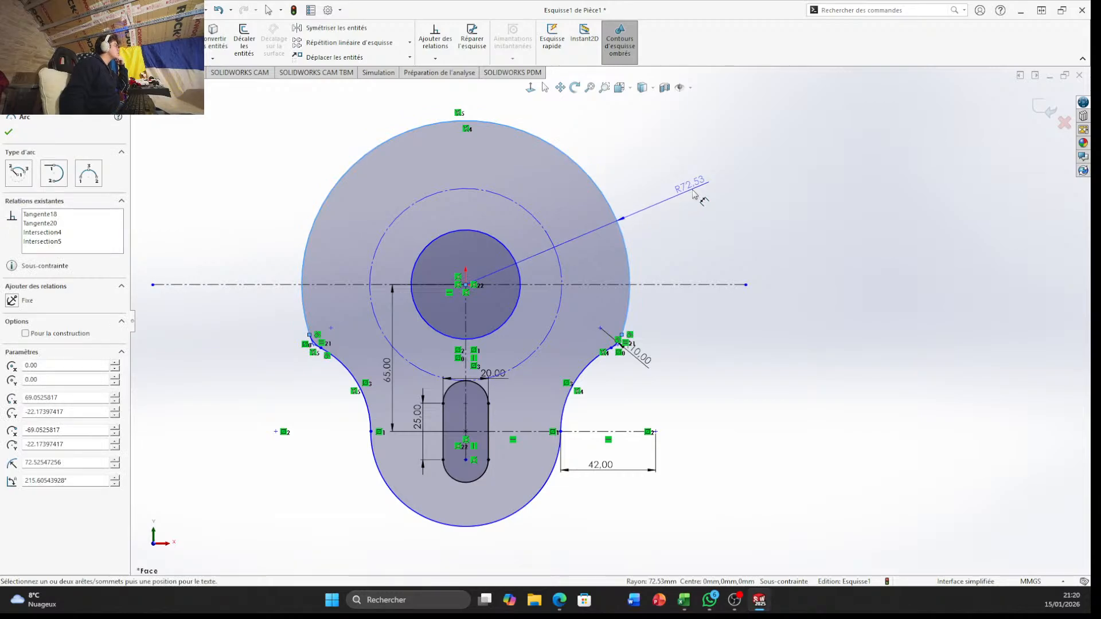
pyautogui.click(694, 195)
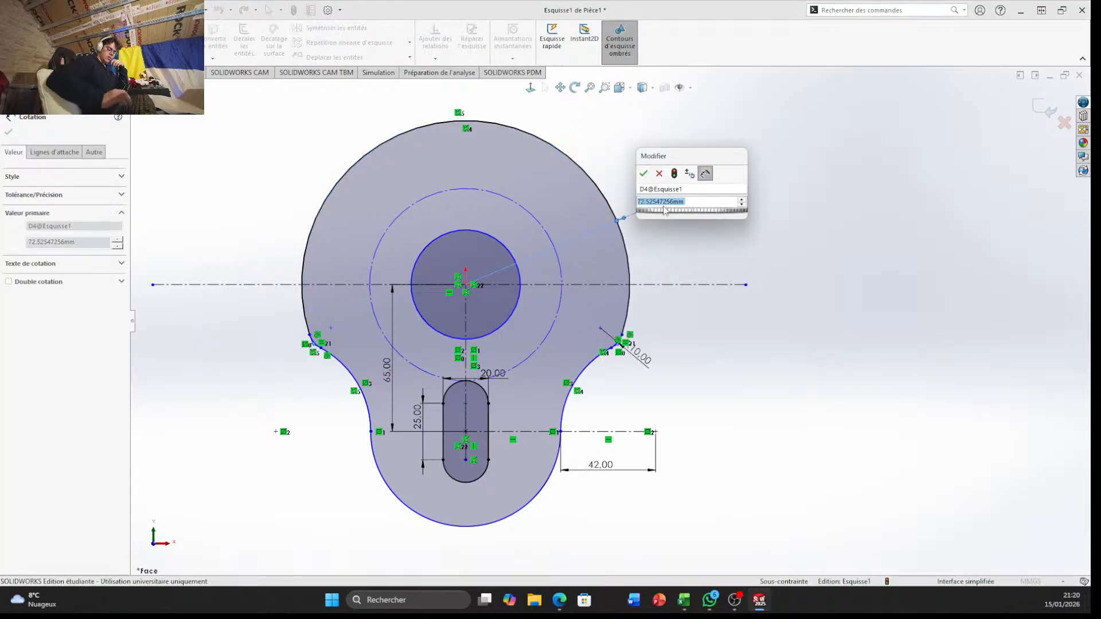
pyautogui.write('90')
pyautogui.press('Return')
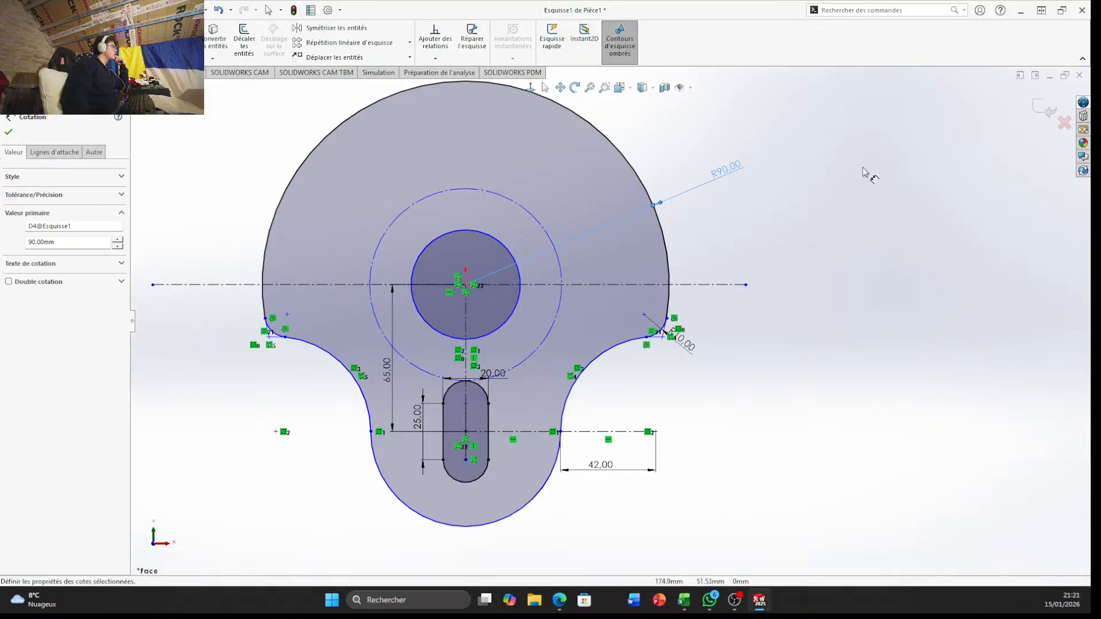
pyautogui.click(769, 217)
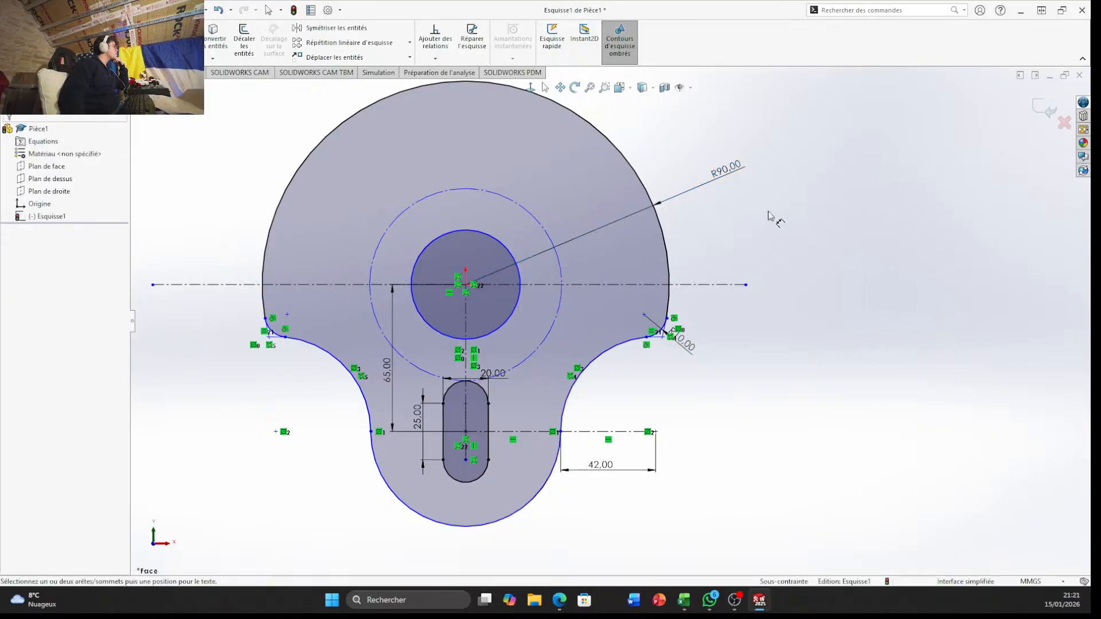
# Draw a circle centred on the origin and set its radius to 175/2 mm
pyautogui.click(92, 27)
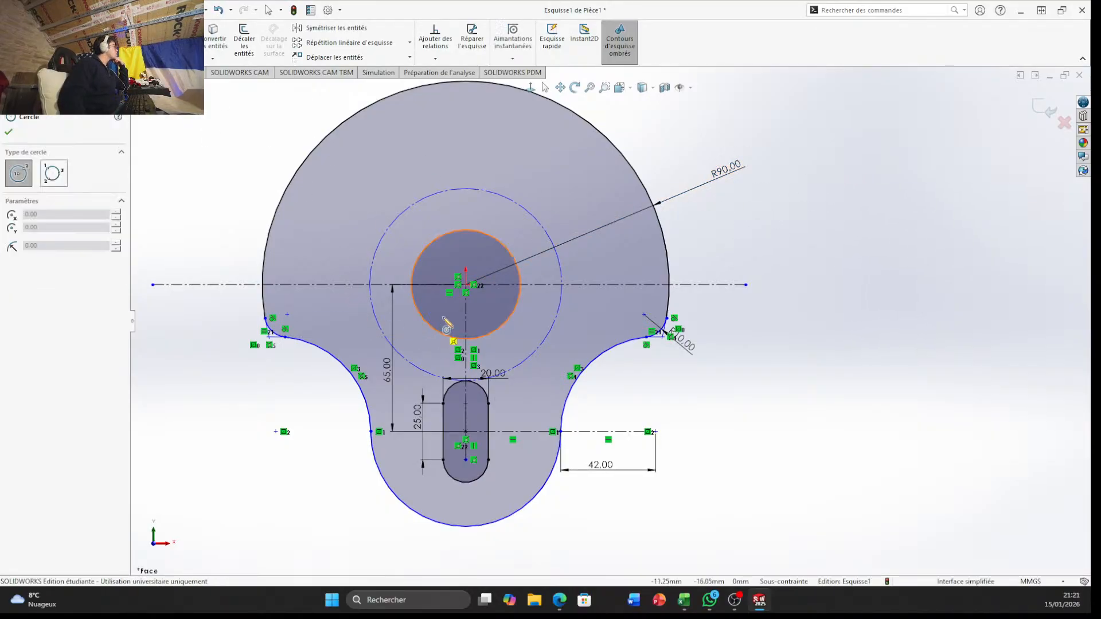
pyautogui.click(466, 285)
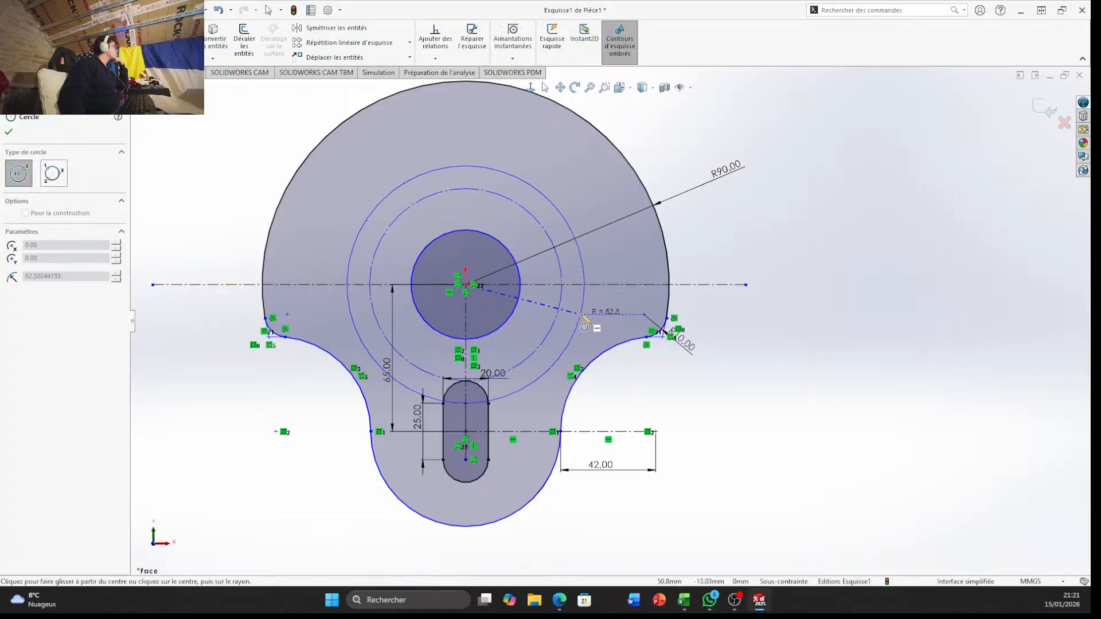
pyautogui.click(595, 315)
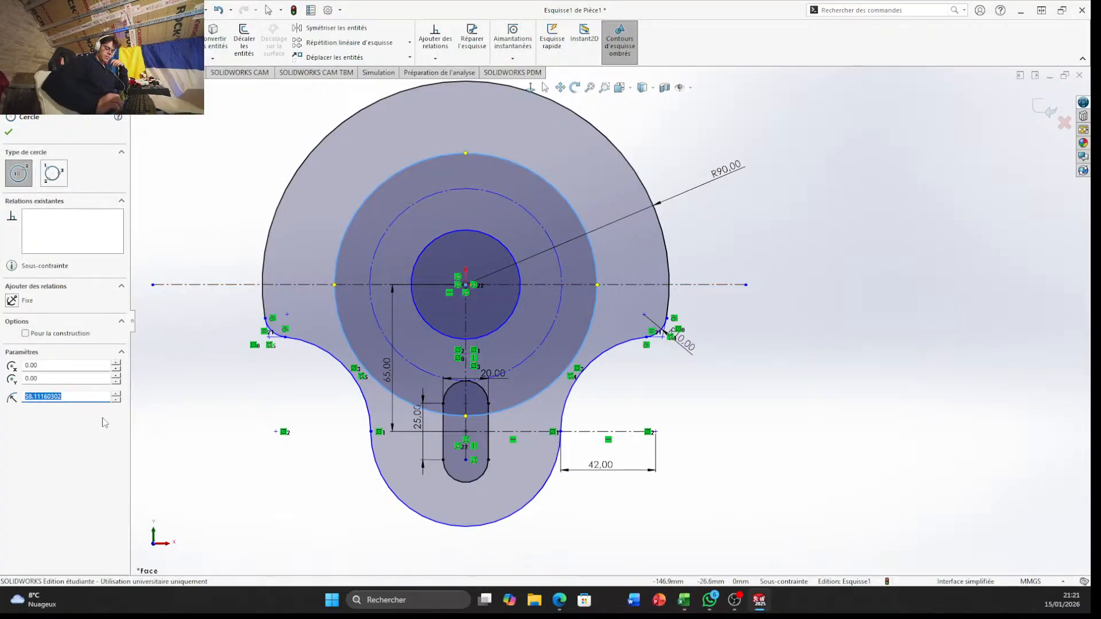
pyautogui.write('175/2')
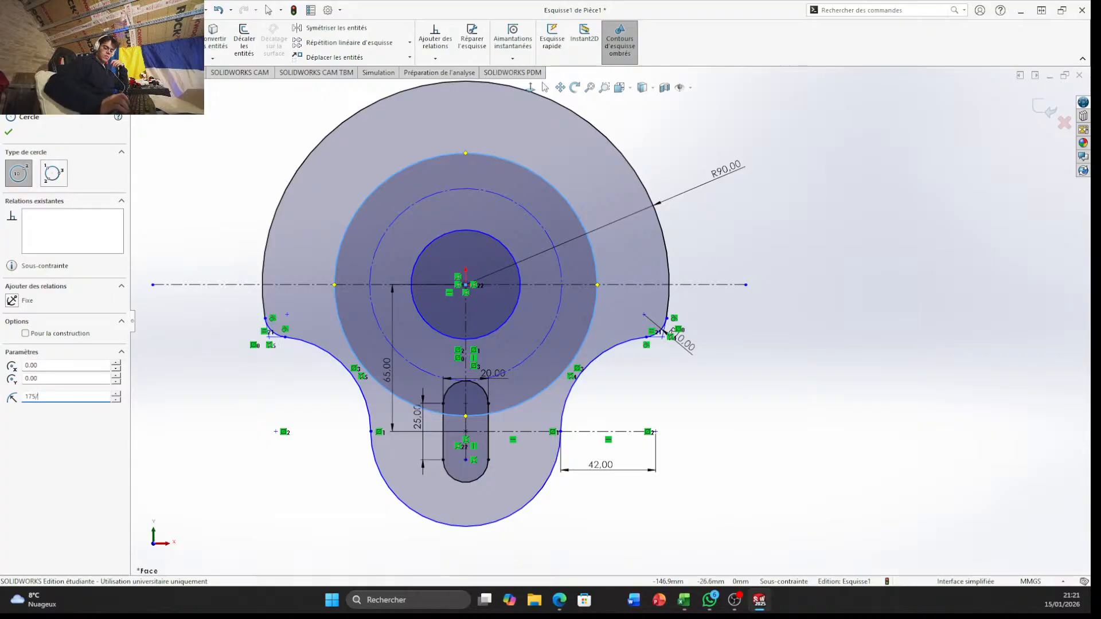
pyautogui.press('Return')
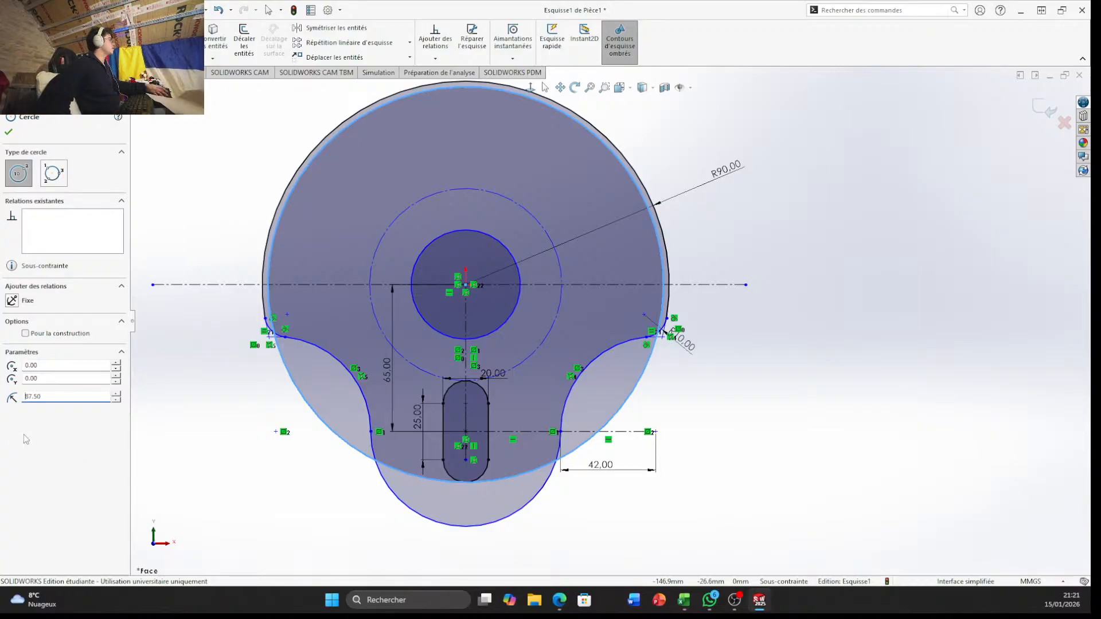
# Set the new origin-centred circle's radius to 150/2 mm and make it construction geometry
pyautogui.moveTo(51, 395); pyautogui.dragTo(2, 399)
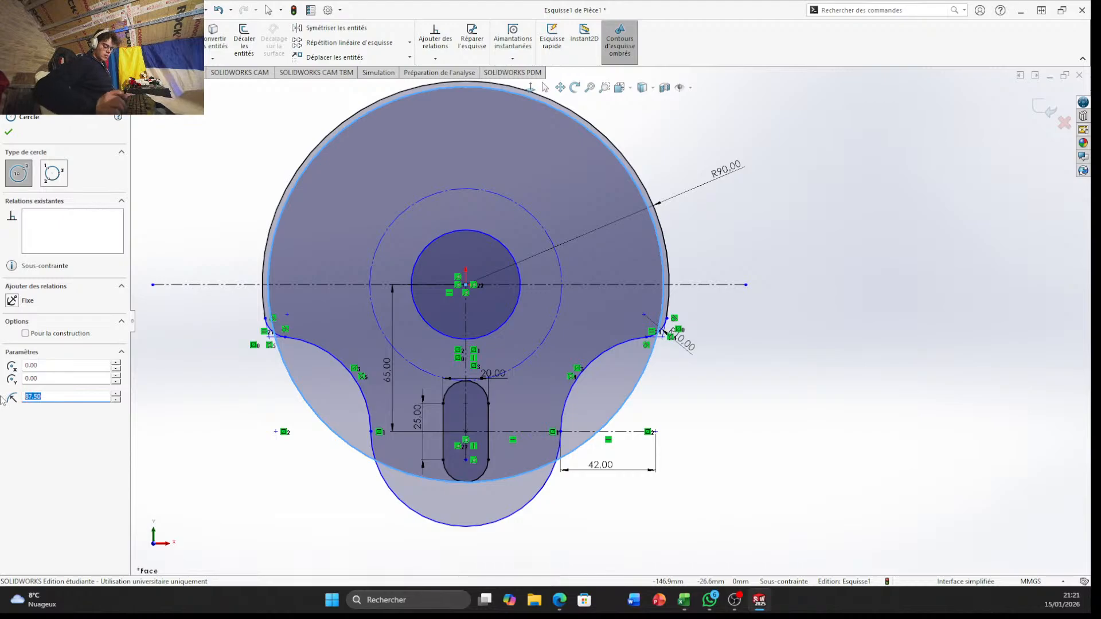
pyautogui.write('150/2')
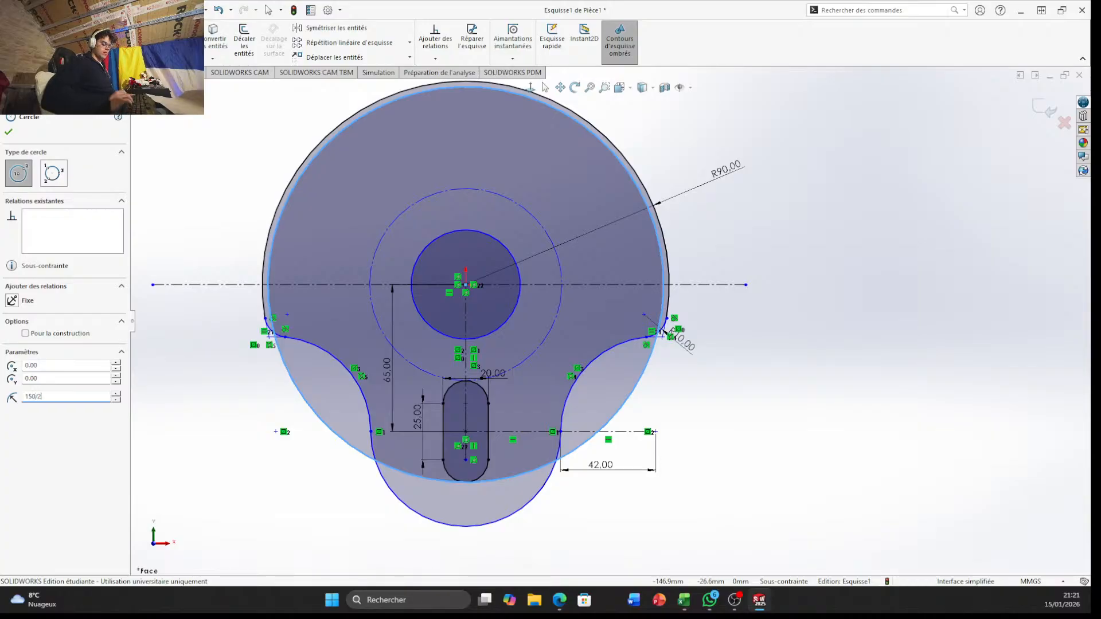
pyautogui.press('Return')
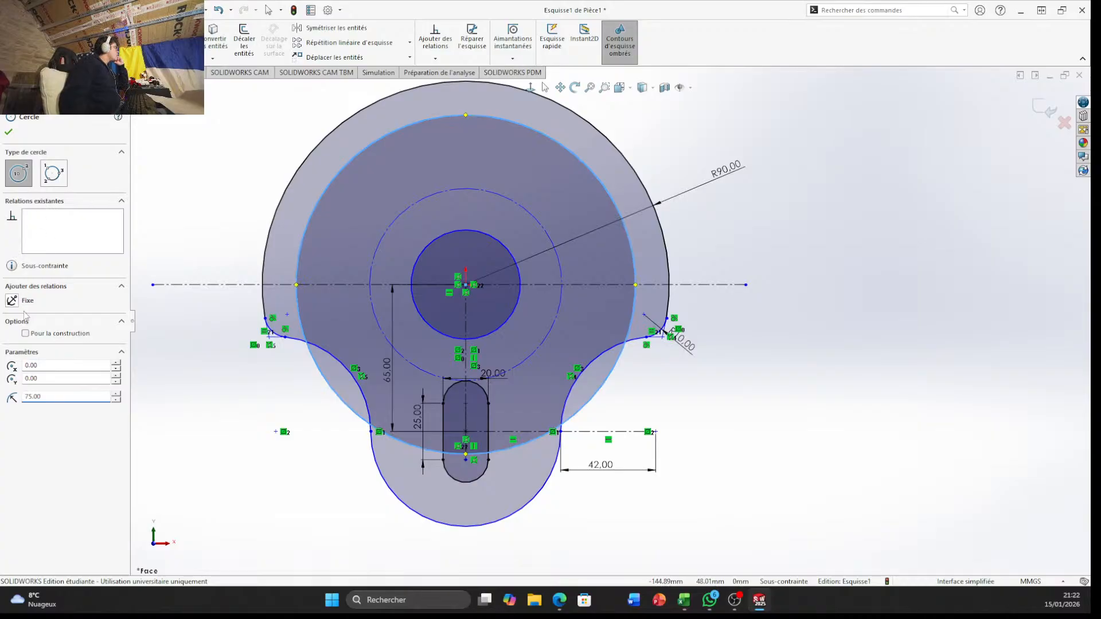
pyautogui.click(25, 333)
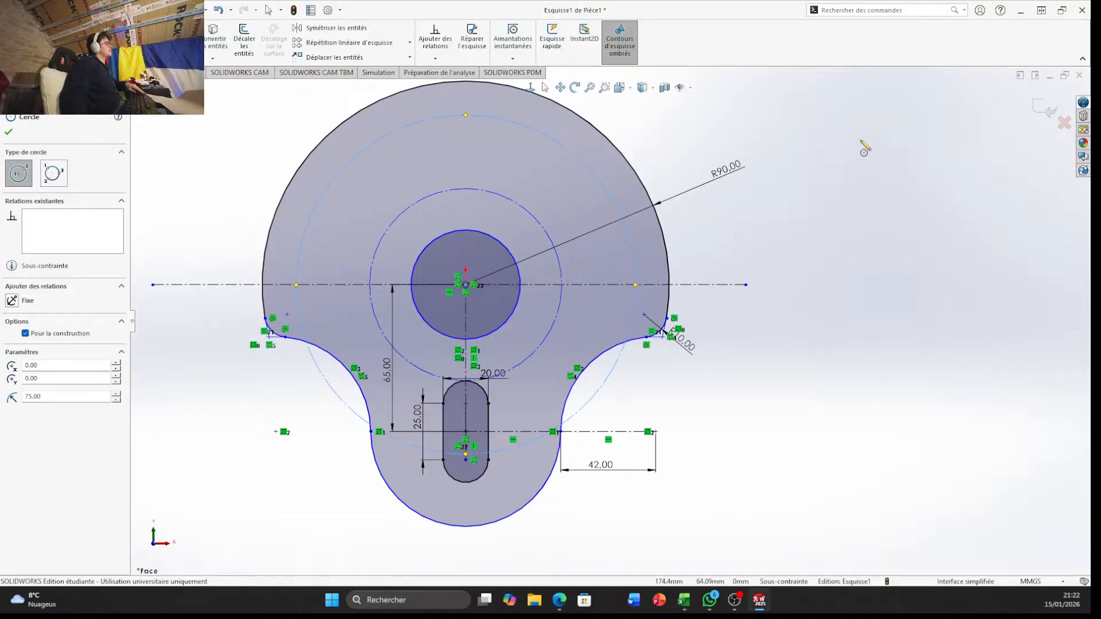
pyautogui.press('Escape')
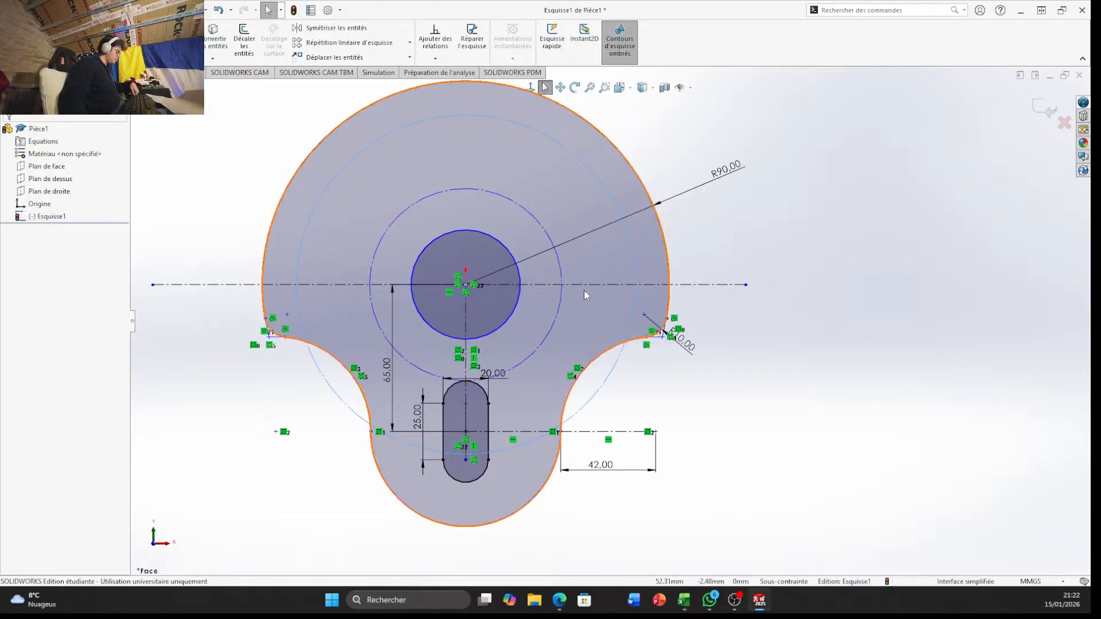
# Draw a vertical construction line about 5.8 mm long upward from where the inner construction circle meets the horizontal centreline on the right
pyautogui.scroll(12, 584, 291)
pyautogui.scroll(-12, 585, 292)
pyautogui.scroll(-3, 792, 505)
pyautogui.scroll(4, 792, 499)
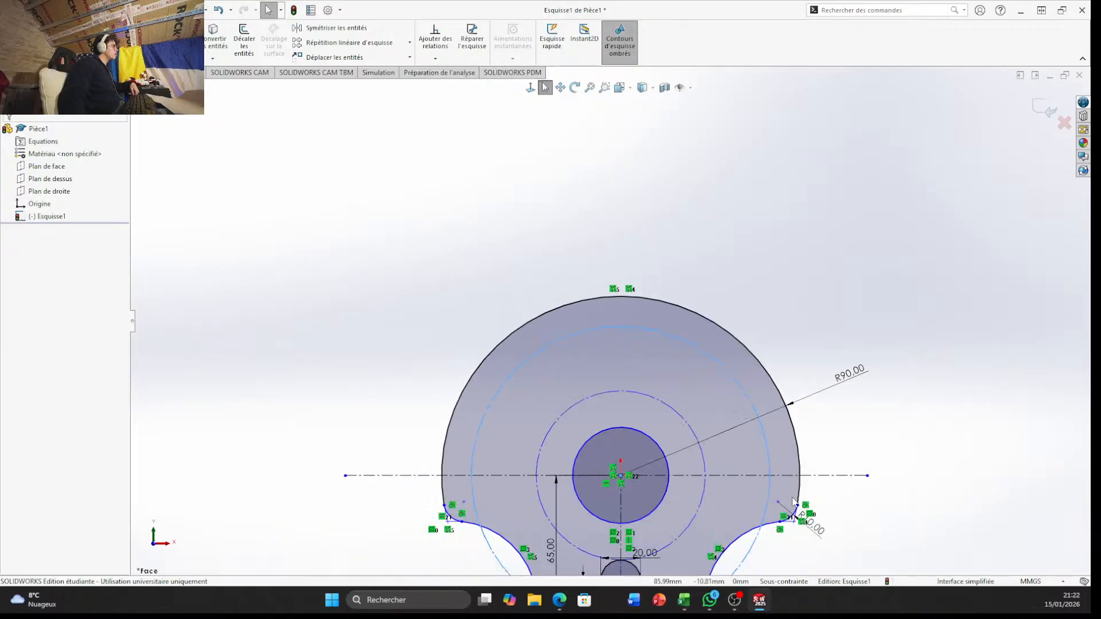
pyautogui.scroll(-8, 729, 508)
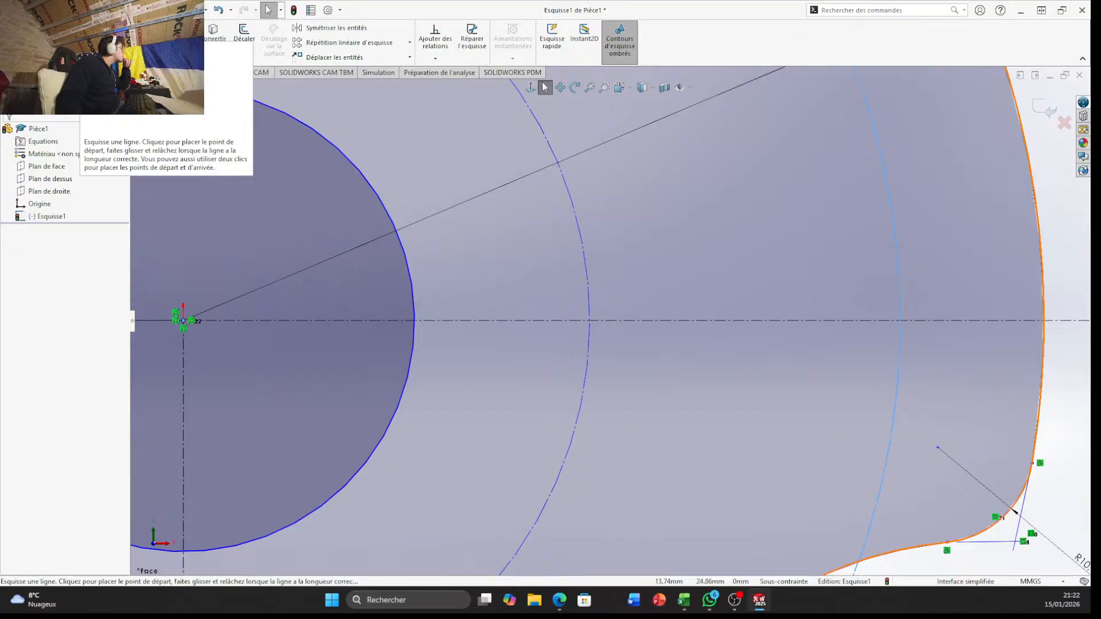
pyautogui.click(93, 28)
pyautogui.click(109, 55)
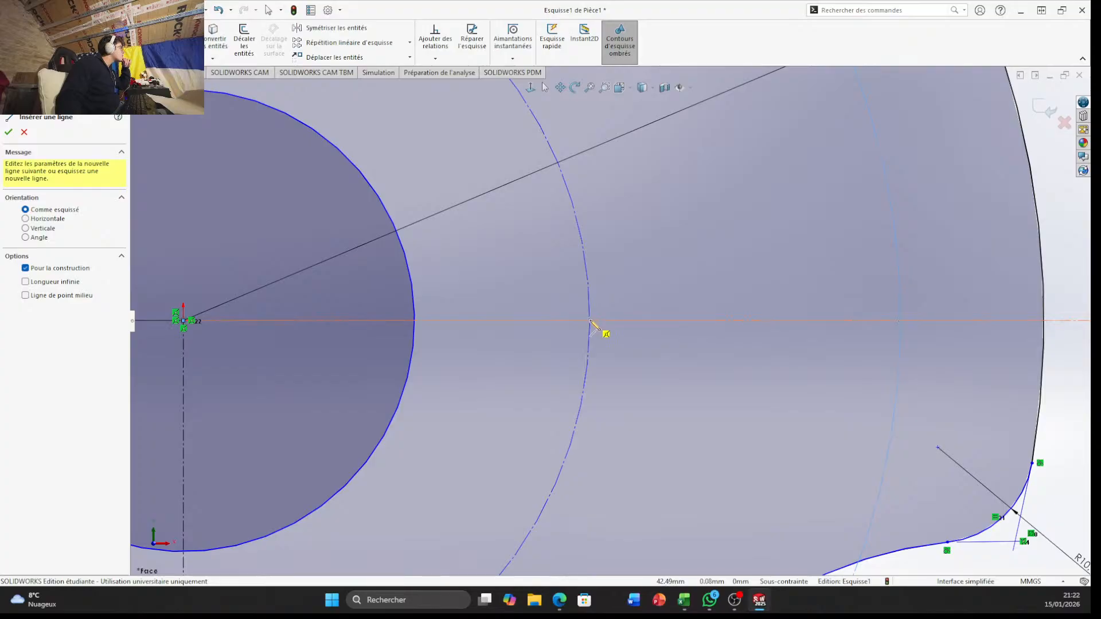
pyautogui.click(590, 321)
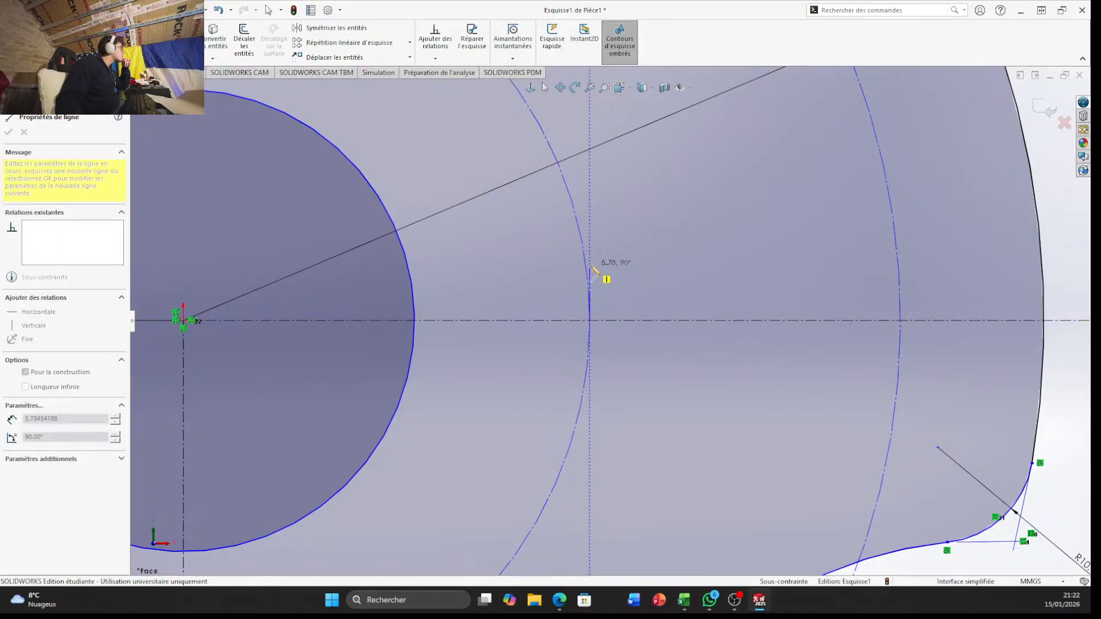
pyautogui.click(591, 265)
pyautogui.press('Escape')
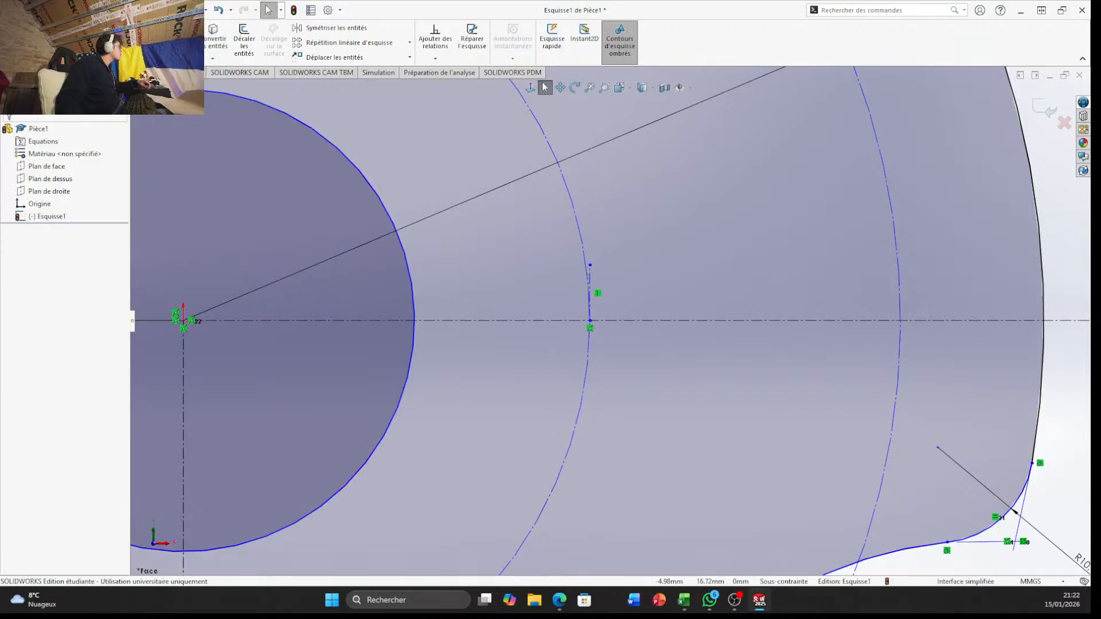
# Dimension the short vertical construction line and set its length to 6 mm
pyautogui.click(590, 284)
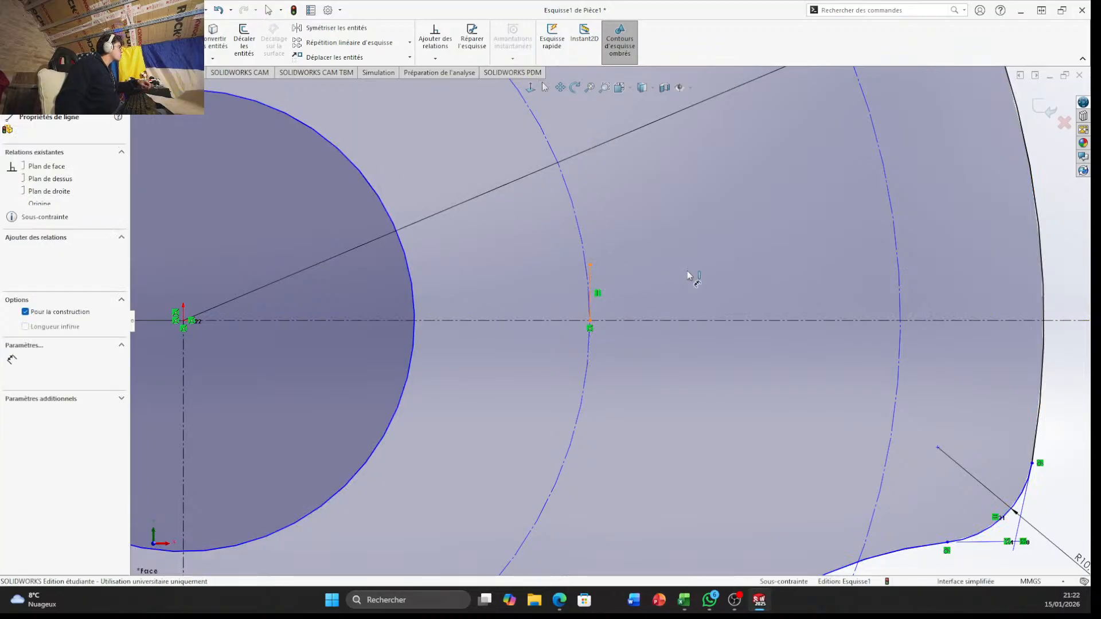
pyautogui.click(701, 279)
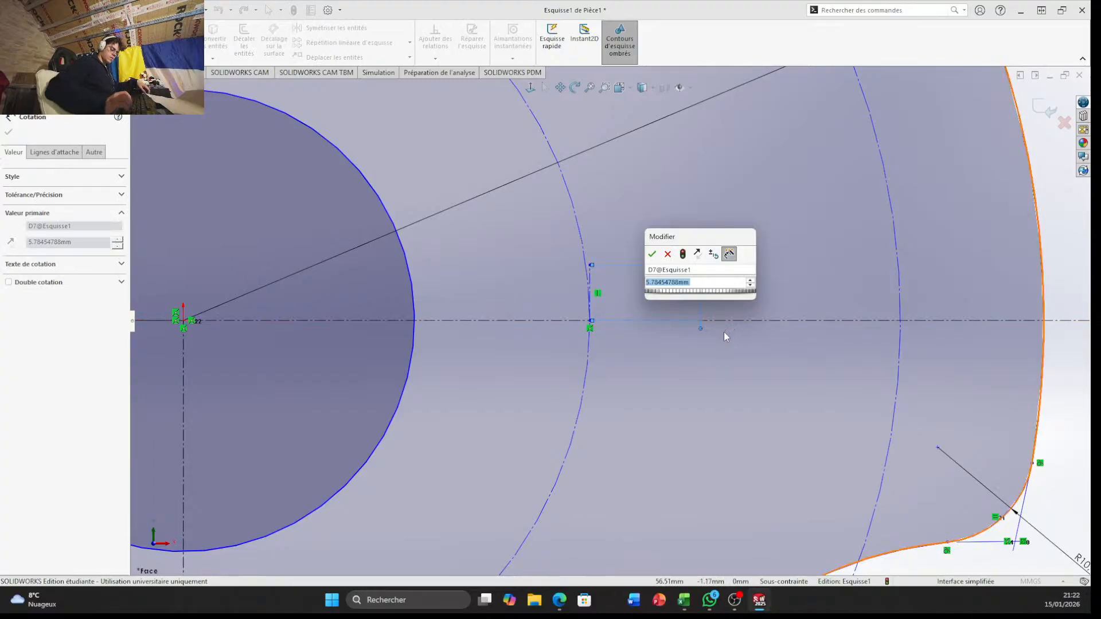
pyautogui.write('6')
pyautogui.press('Return')
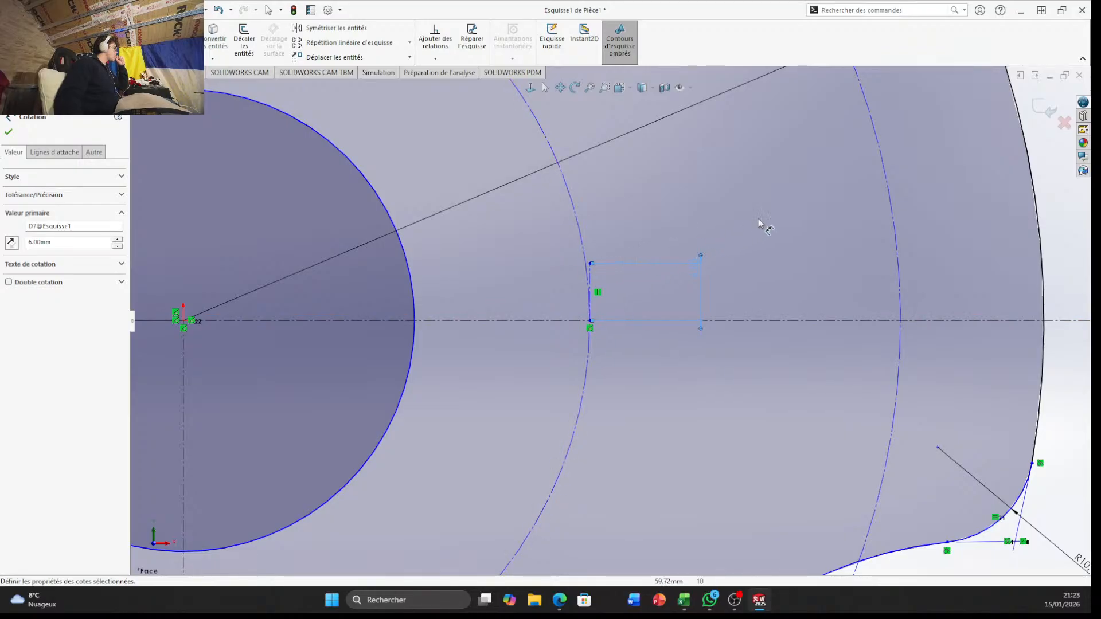
pyautogui.scroll(5, 571, 282)
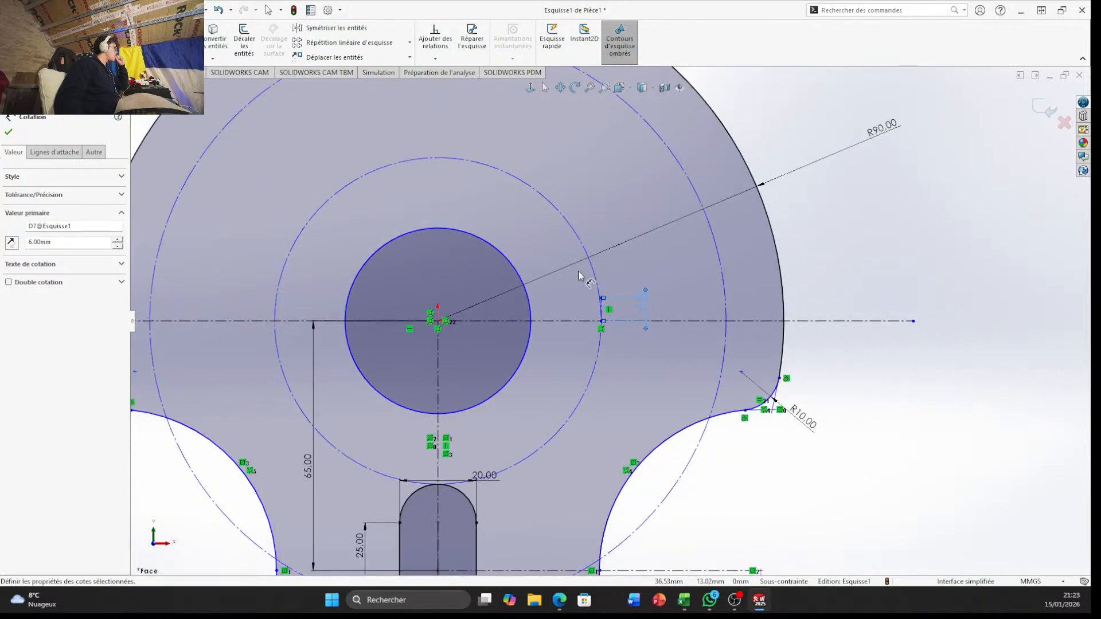
pyautogui.scroll(-3, 580, 277)
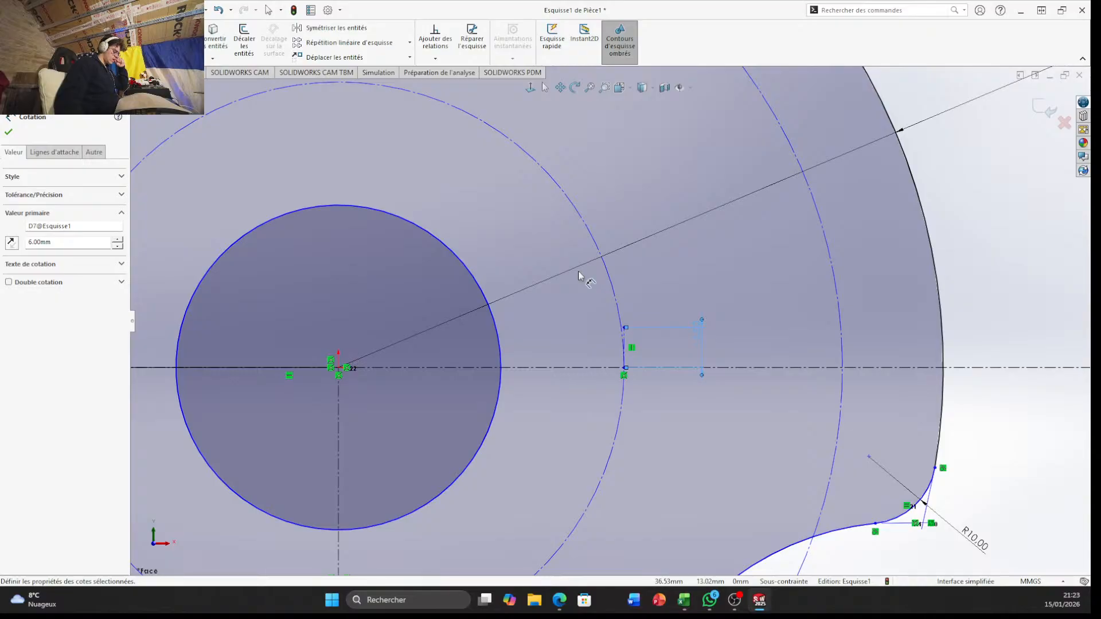
pyautogui.scroll(-2, 713, 336)
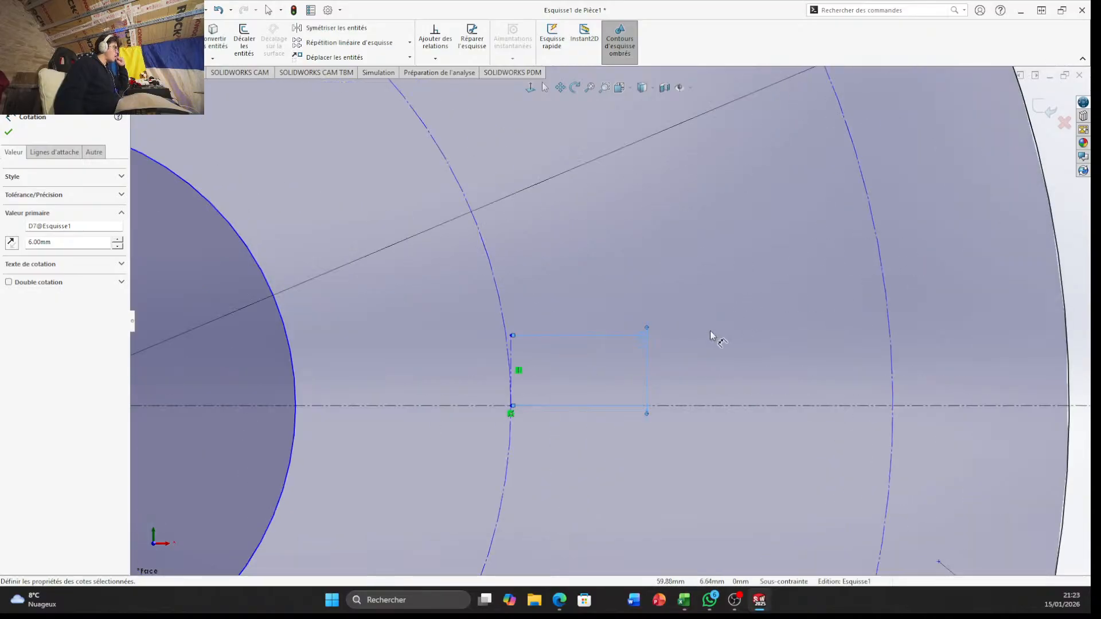
# Set the length of the short vertical construction line to 5 mm
pyautogui.click(649, 346)
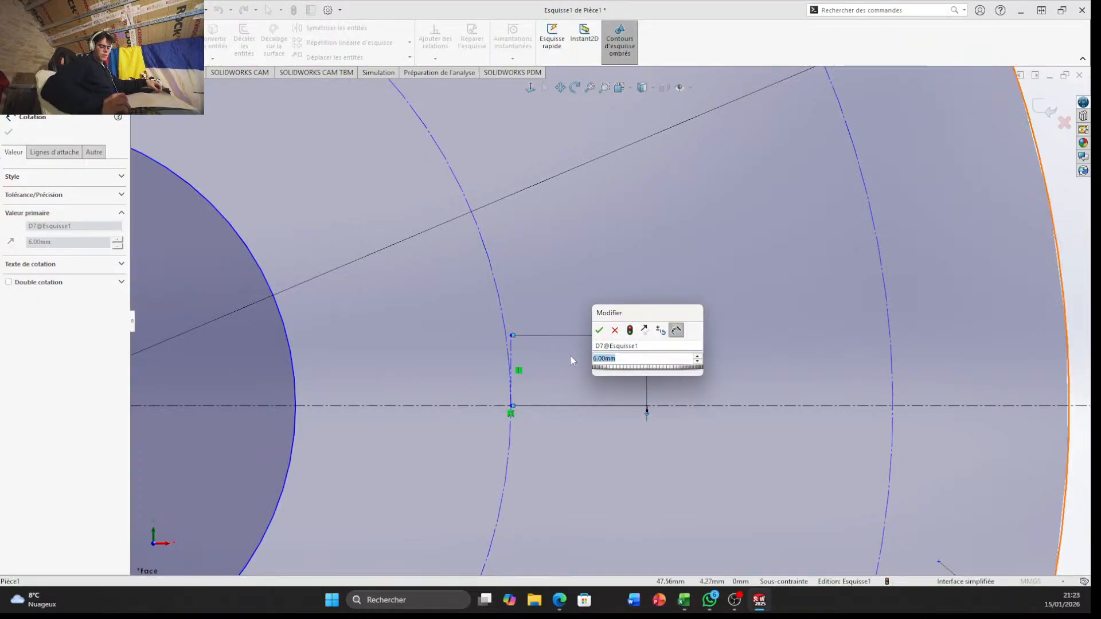
pyautogui.write('5')
pyautogui.press('Return')
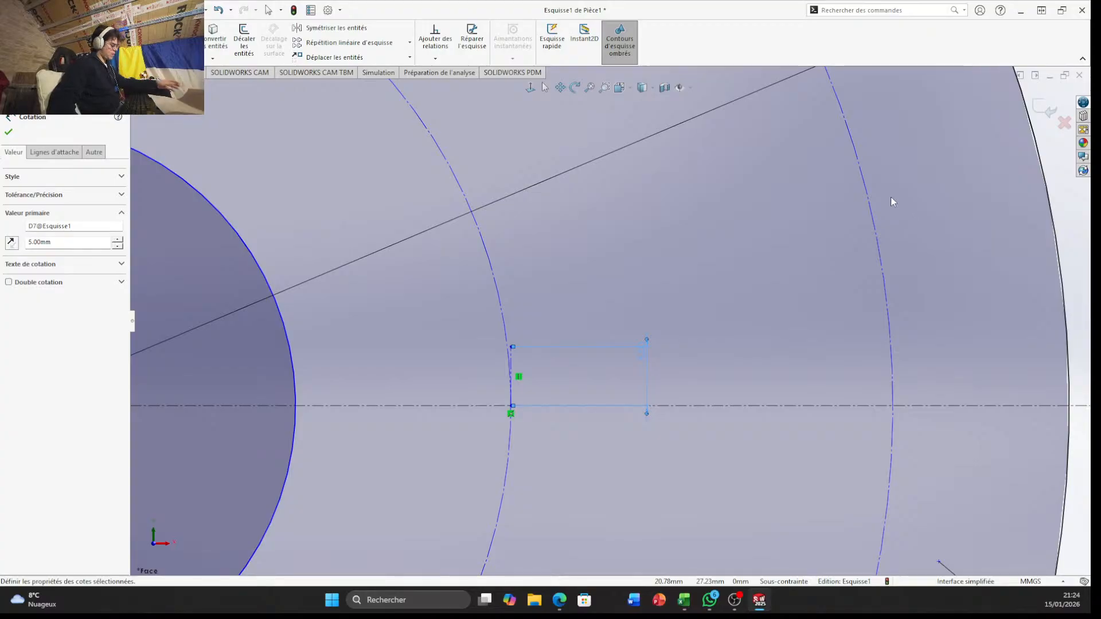
pyautogui.click(626, 339)
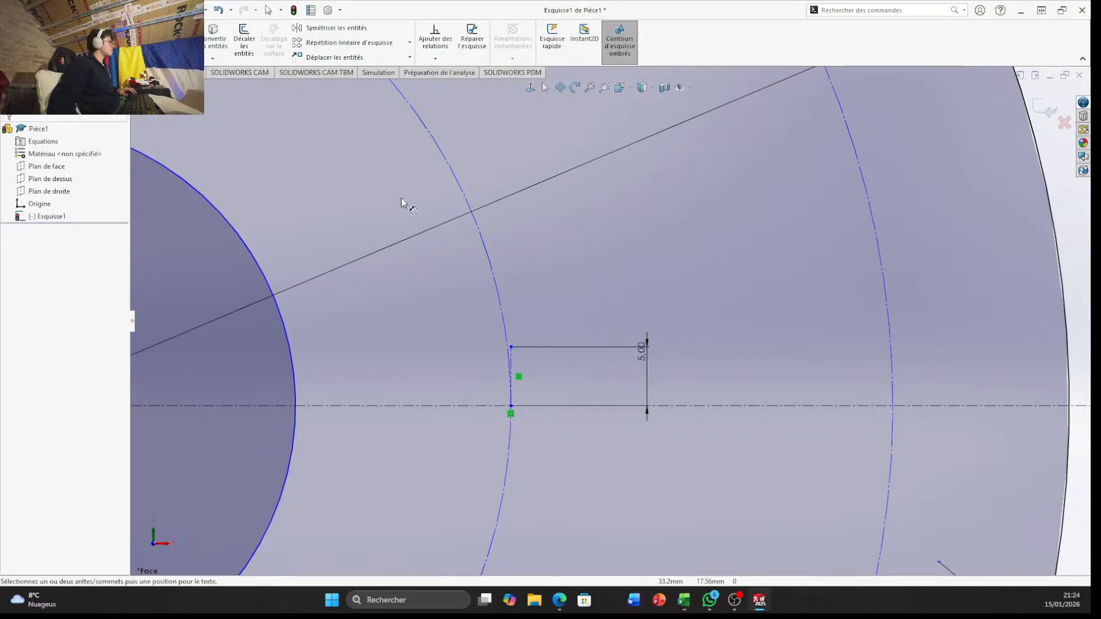
# Trim the short vertical construction line and the inner construction circle where they overlap just above the horizontal centreline
pyautogui.click(185, 38)
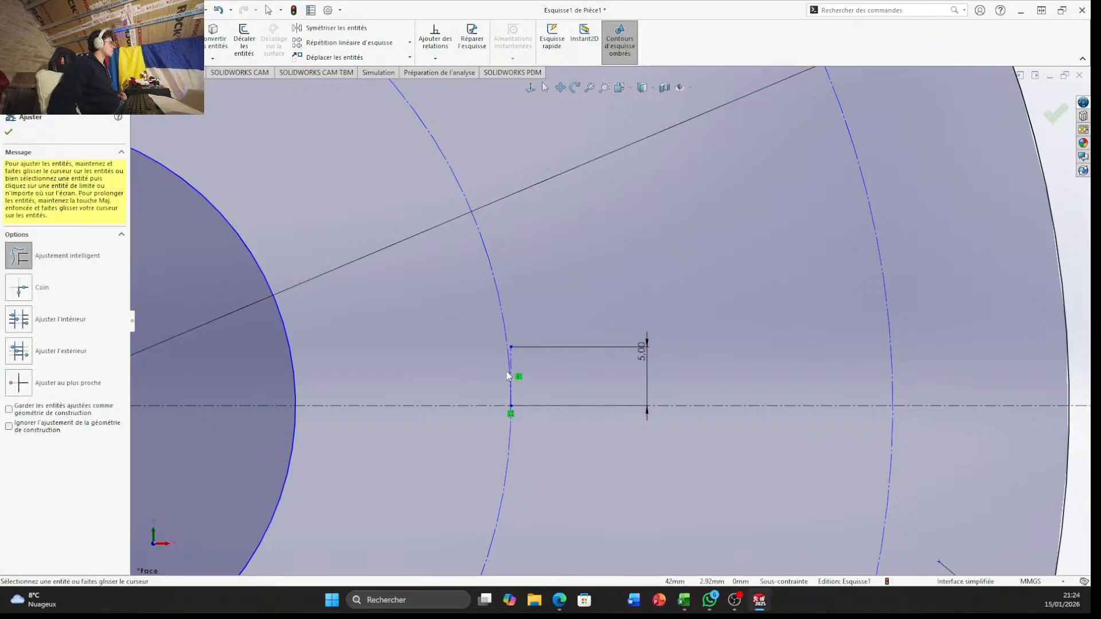
pyautogui.scroll(-9, 509, 371)
pyautogui.moveTo(529, 261); pyautogui.dragTo(563, 300)
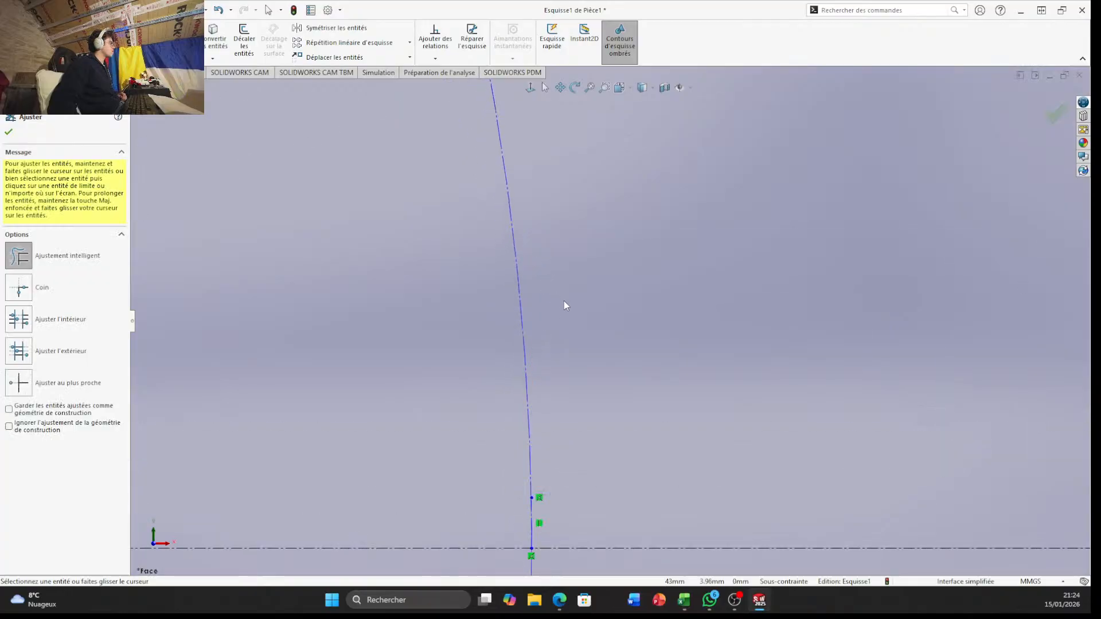
pyautogui.scroll(-4, 596, 527)
pyautogui.scroll(-3, 513, 505)
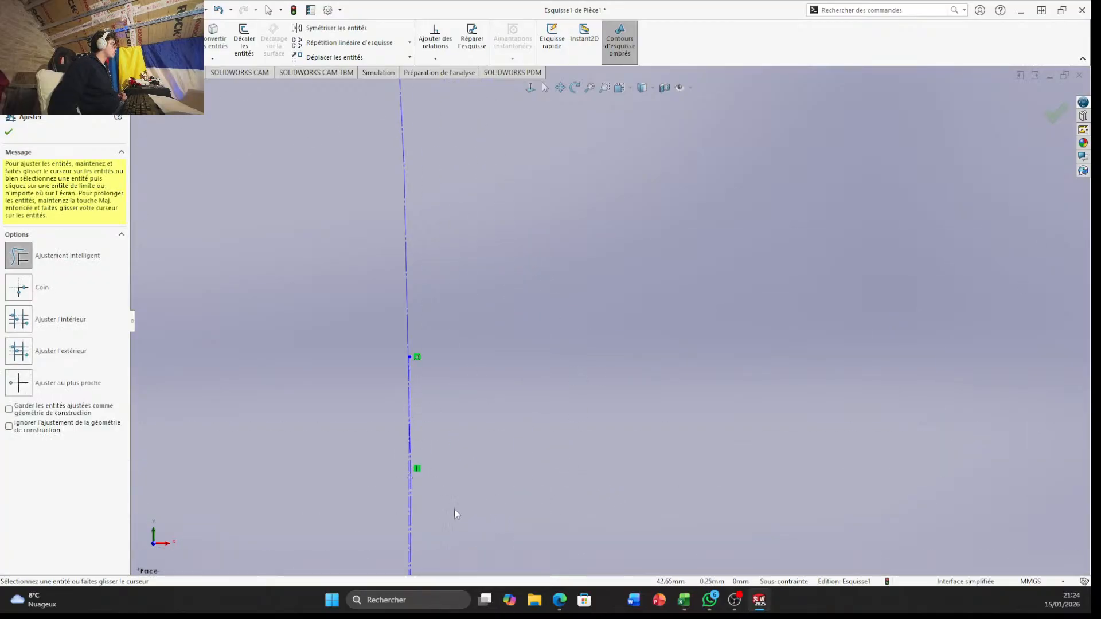
pyautogui.scroll(-3, 454, 509)
pyautogui.scroll(-3, 384, 474)
pyautogui.moveTo(440, 412); pyautogui.dragTo(416, 407)
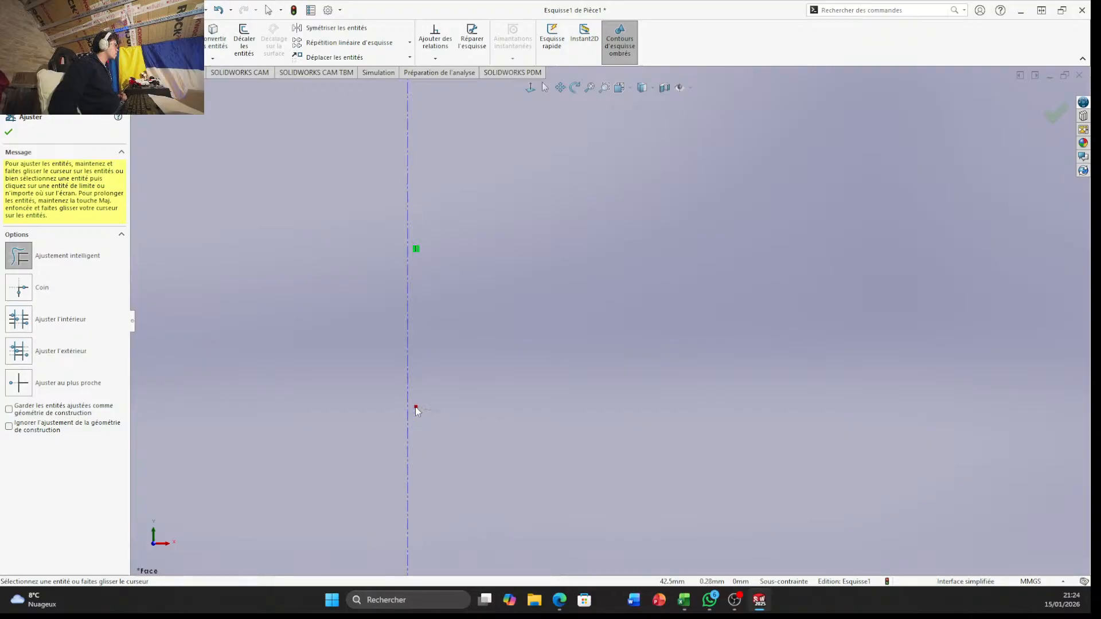
pyautogui.scroll(8, 459, 418)
pyautogui.scroll(4, 723, 361)
pyautogui.scroll(-6, 623, 281)
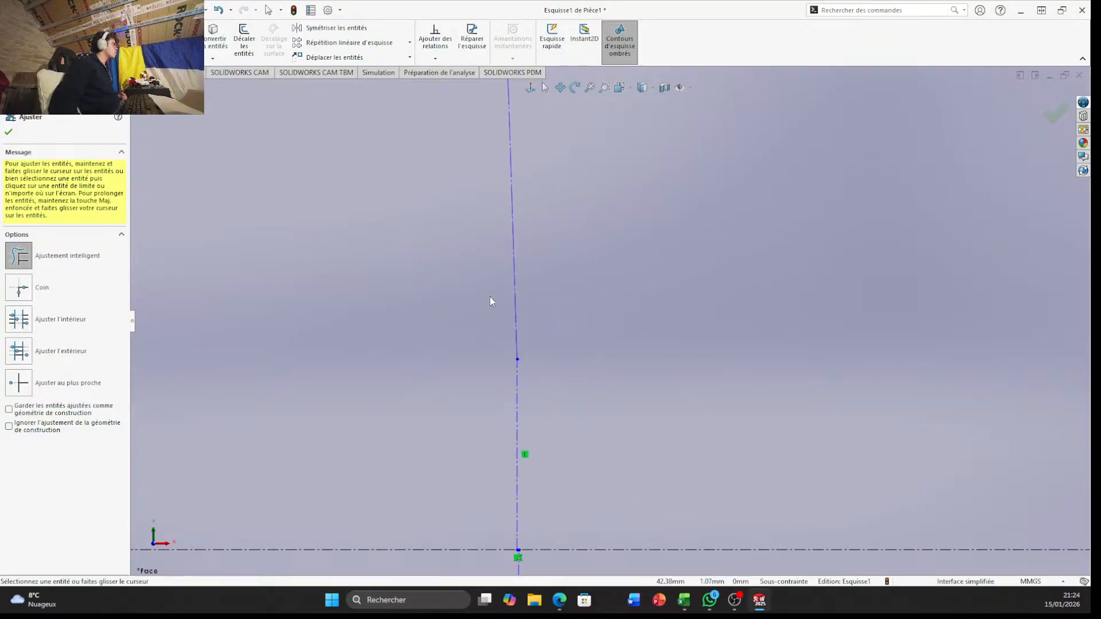
# Trim away all remaining pieces of the inner construction circle together with the short vertical line
pyautogui.moveTo(490, 297)
pyautogui.keyDown('ctrl'); pyautogui.mouseDown(button='middle')
pyautogui.moveTo(549, 359)
pyautogui.moveTo(569, 364)
pyautogui.mouseUp(button='middle'); pyautogui.keyUp('ctrl')
pyautogui.keyDown('ctrl'); pyautogui.moveTo(621, 455); pyautogui.dragTo(625, 370, button='middle'); pyautogui.keyUp('ctrl')
pyautogui.scroll(7, 616, 405)
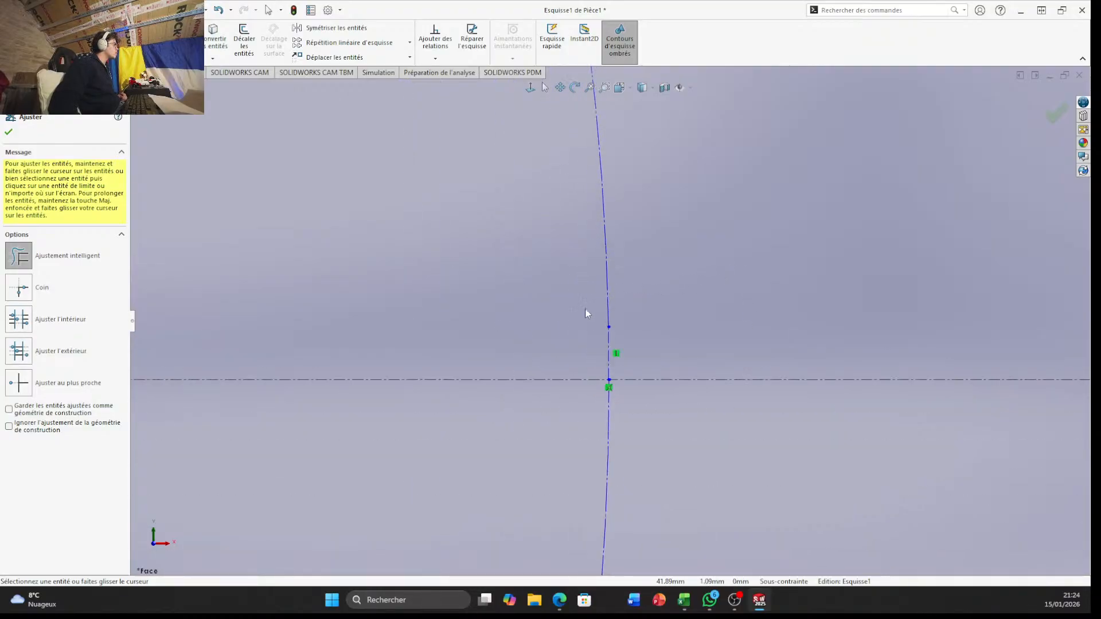
pyautogui.scroll(6, 585, 307)
pyautogui.scroll(-8, 590, 322)
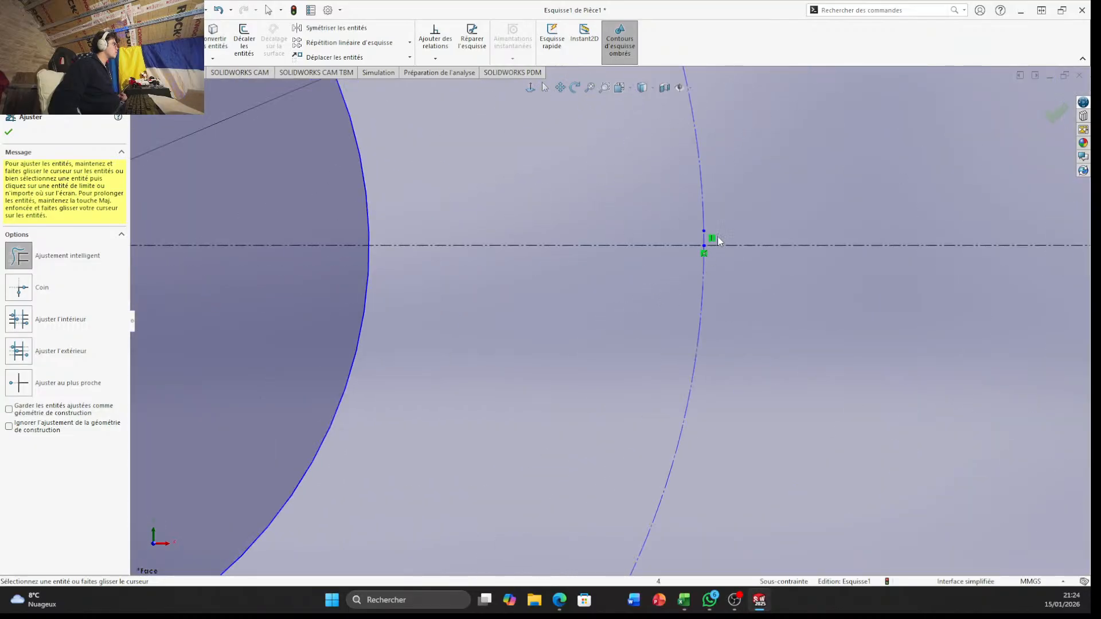
pyautogui.scroll(-5, 711, 238)
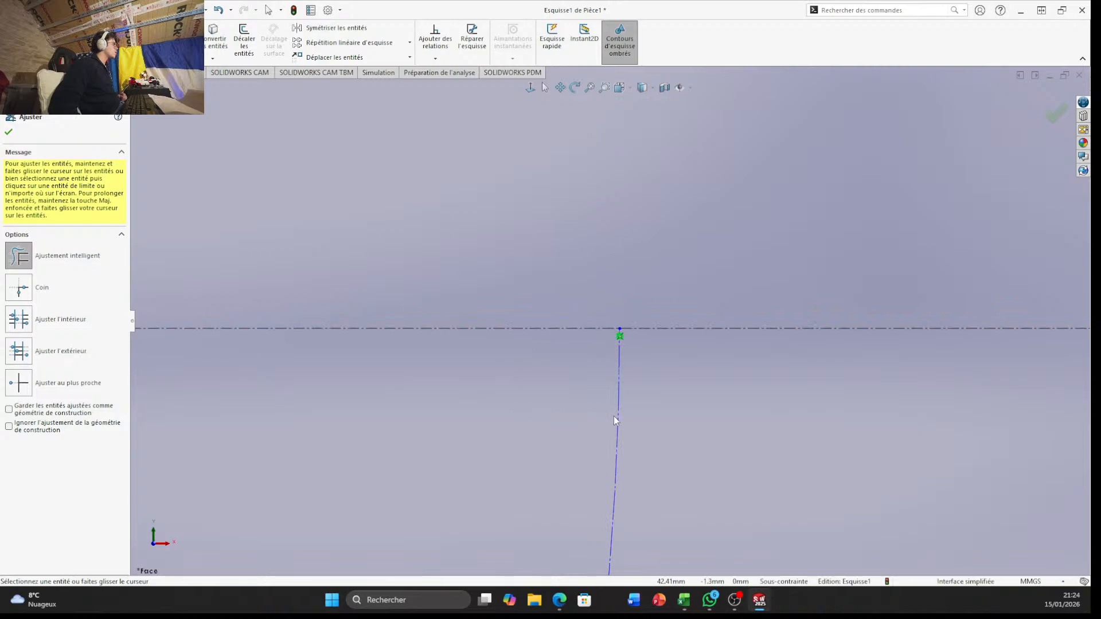
pyautogui.scroll(8, 580, 401)
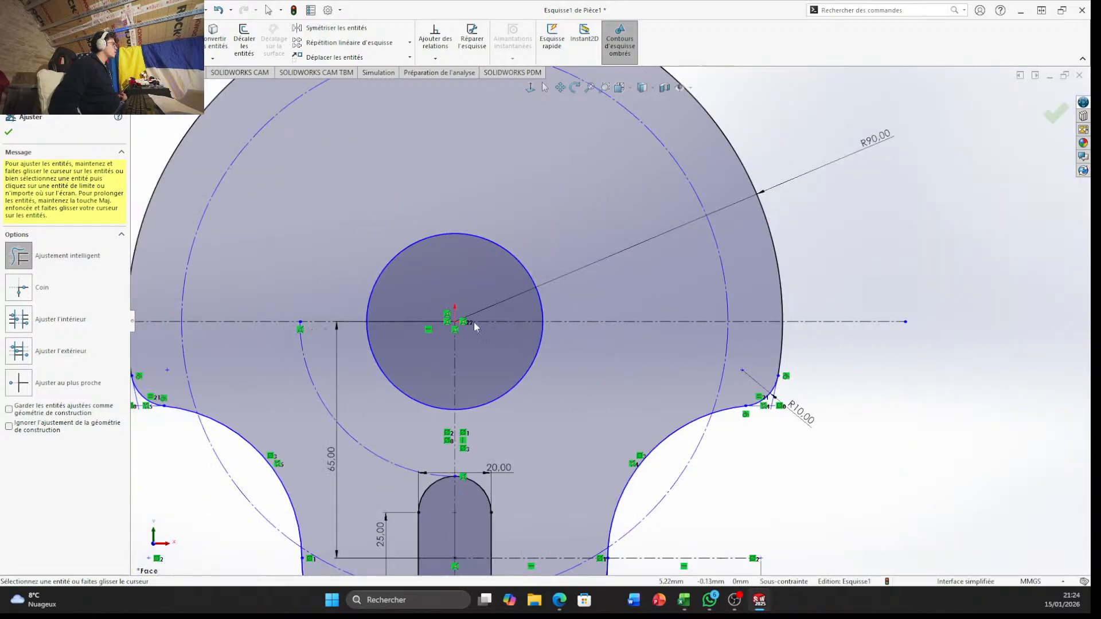
pyautogui.scroll(-2, 475, 323)
pyautogui.scroll(2, 472, 324)
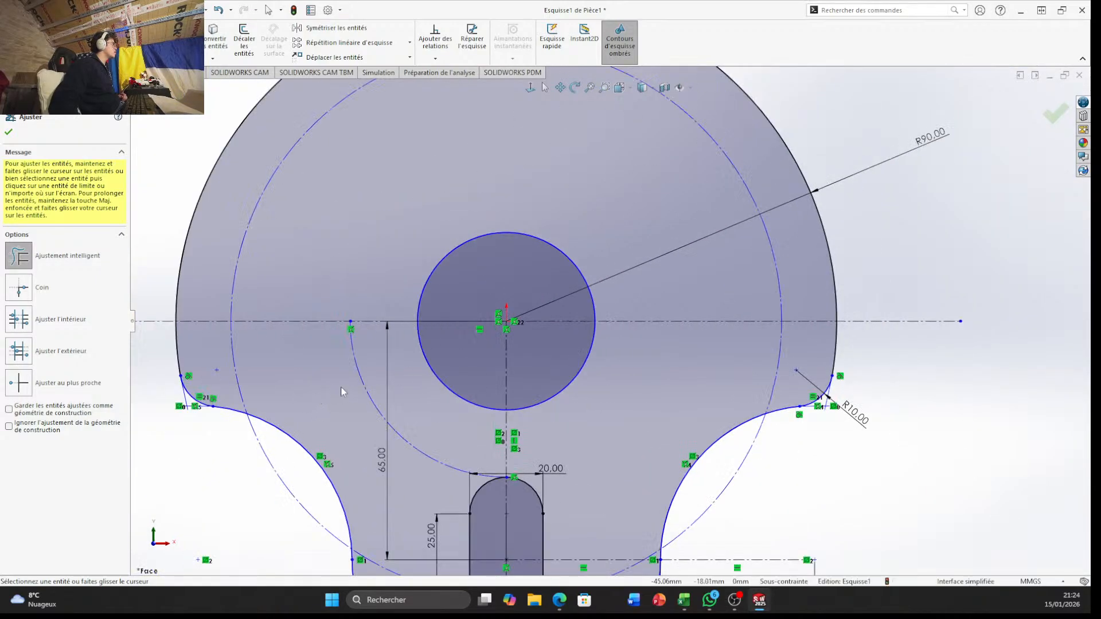
pyautogui.click(370, 379)
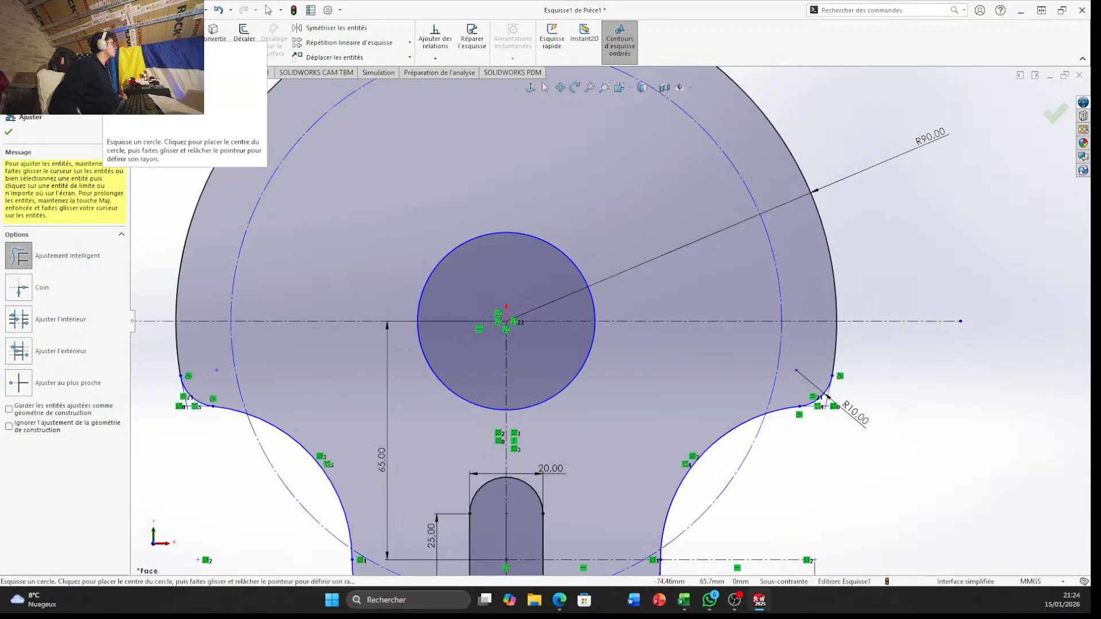
# Draw a circle about 48 mm in radius centred on the origin, between the central circle and the outer construction circle
pyautogui.click(103, 28)
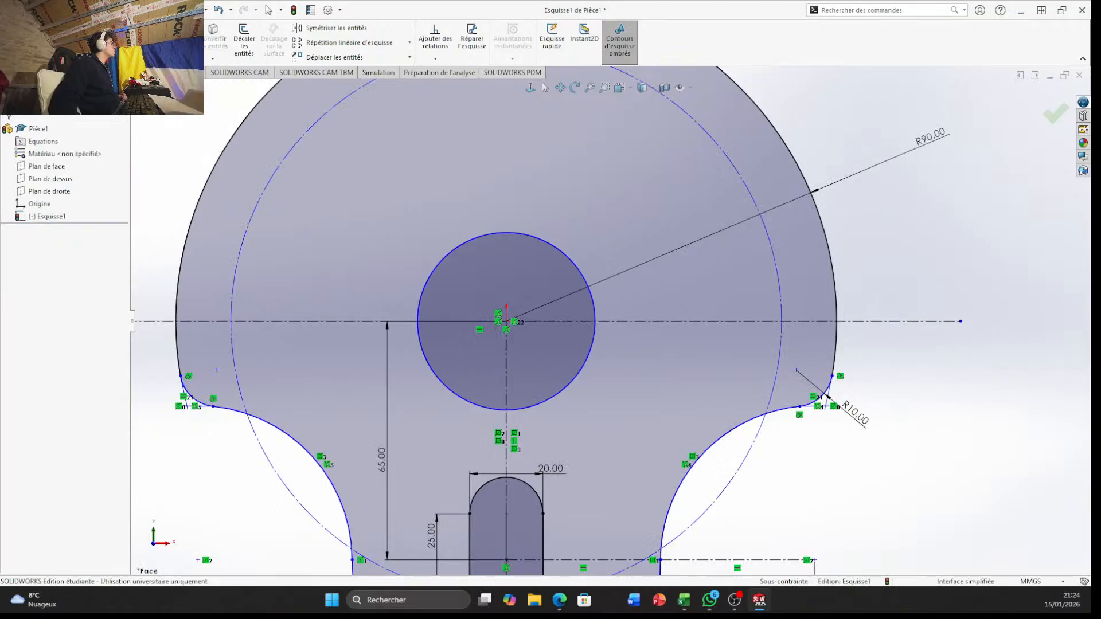
pyautogui.click(507, 323)
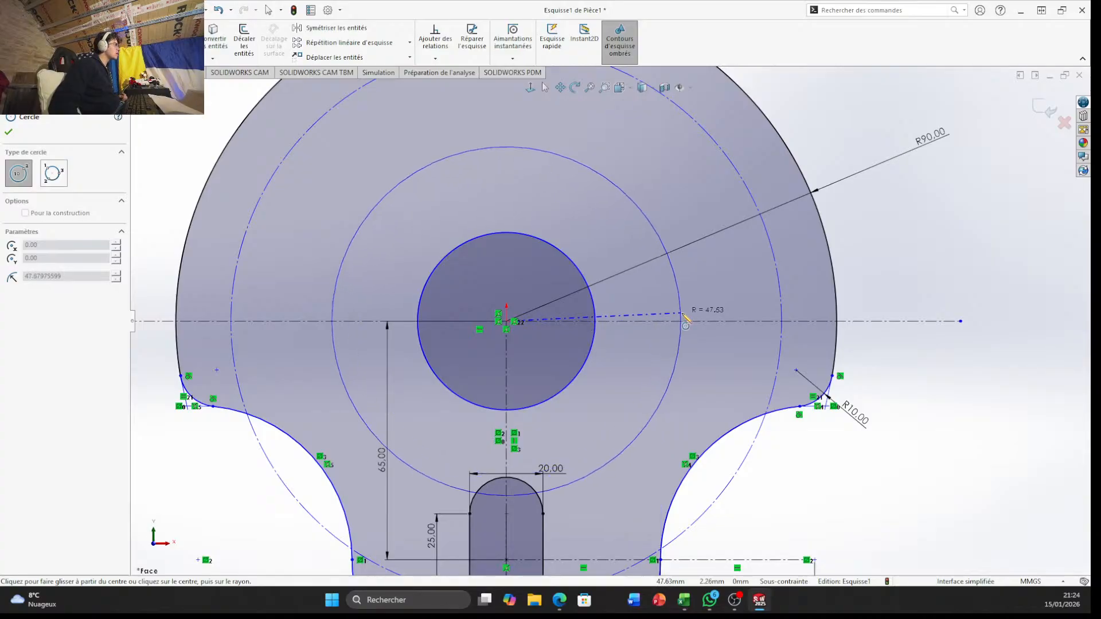
pyautogui.click(682, 320)
pyautogui.press('Escape')
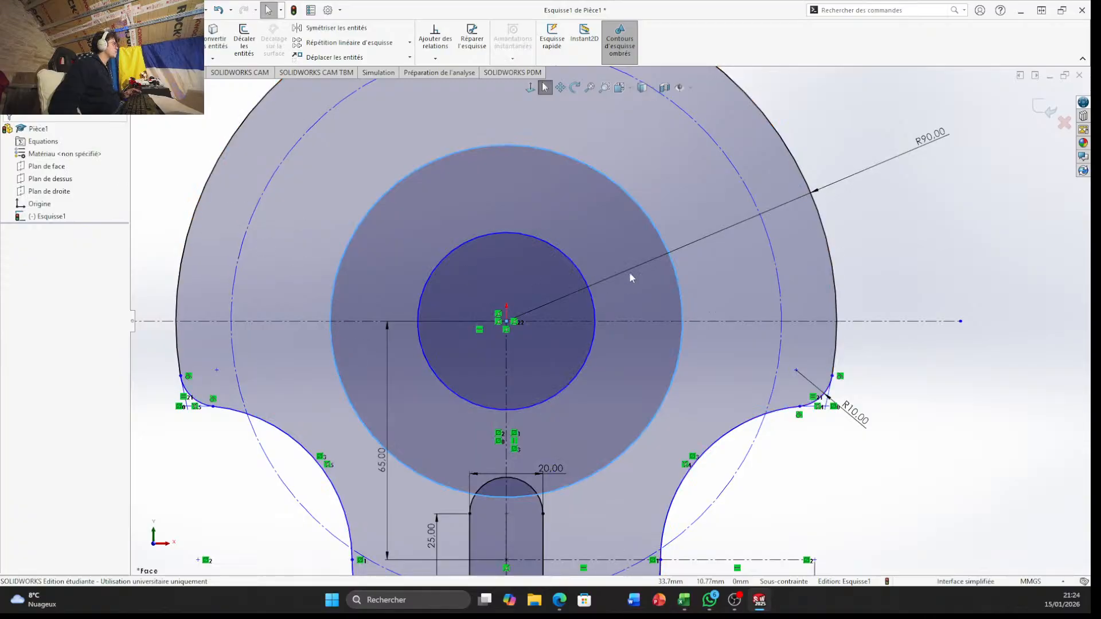
pyautogui.click(505, 147)
pyautogui.press('Escape')
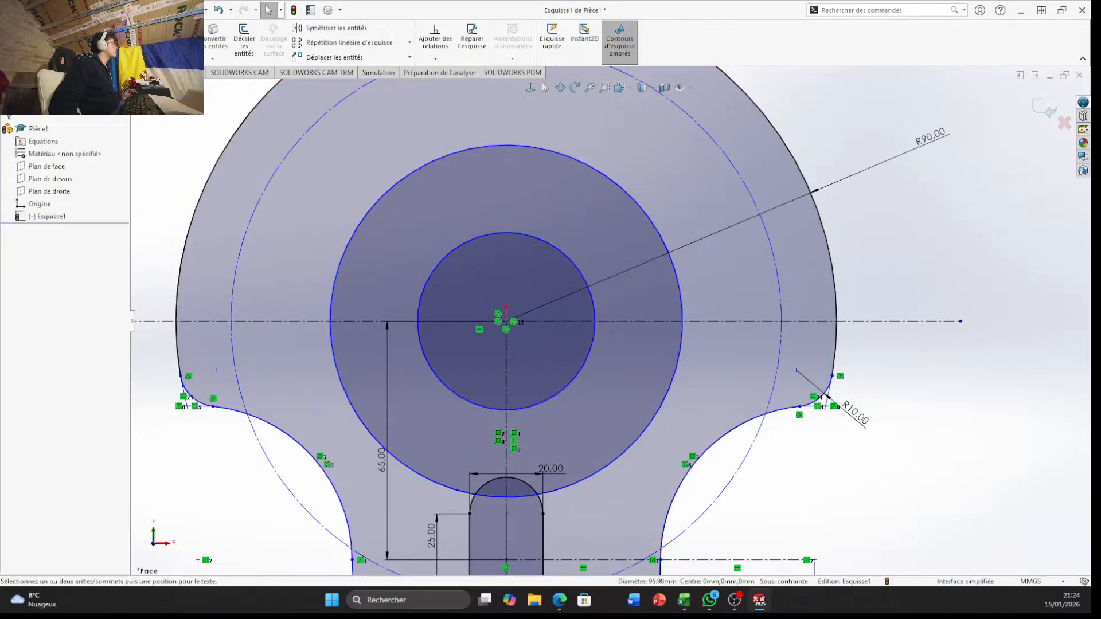
# Dimension the new origin-centred circle and set its diameter to 85 mm
pyautogui.click(652, 223)
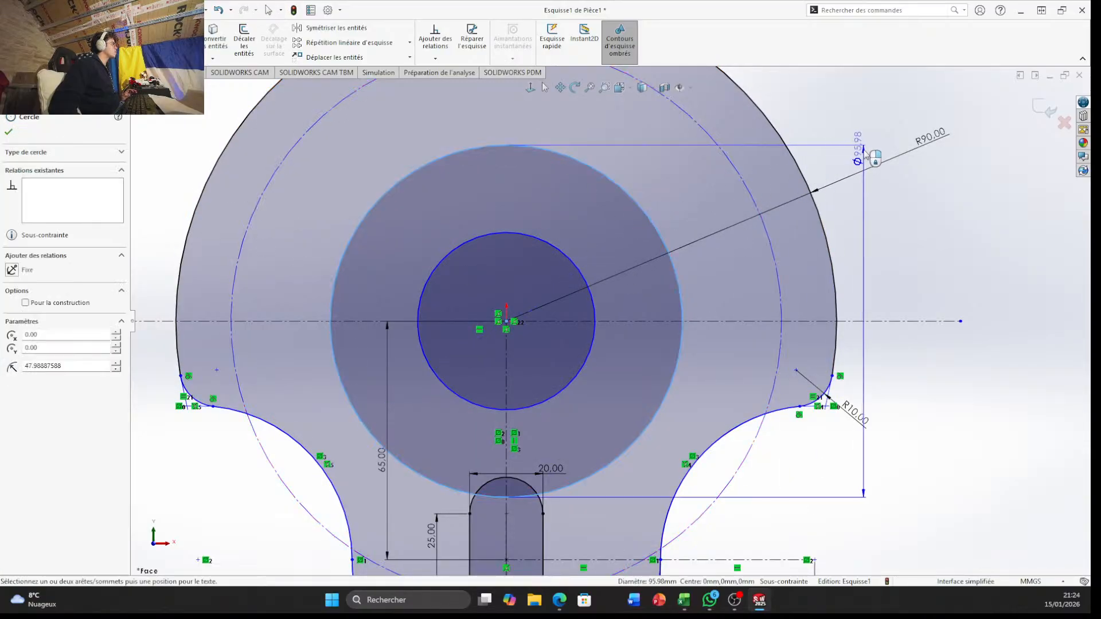
pyautogui.click(860, 143)
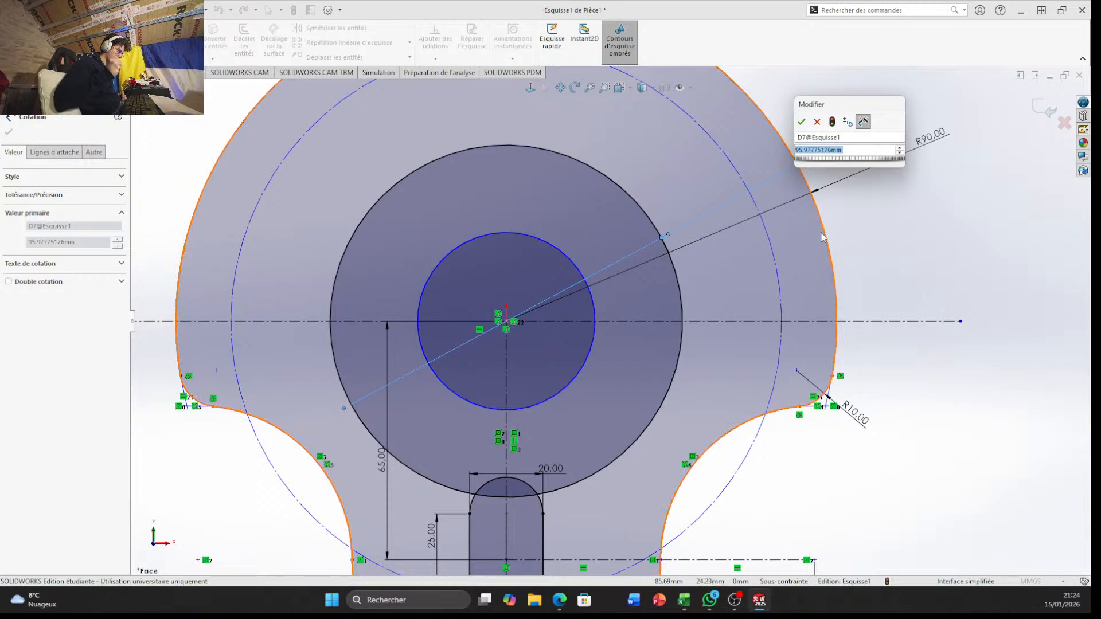
pyautogui.write('85')
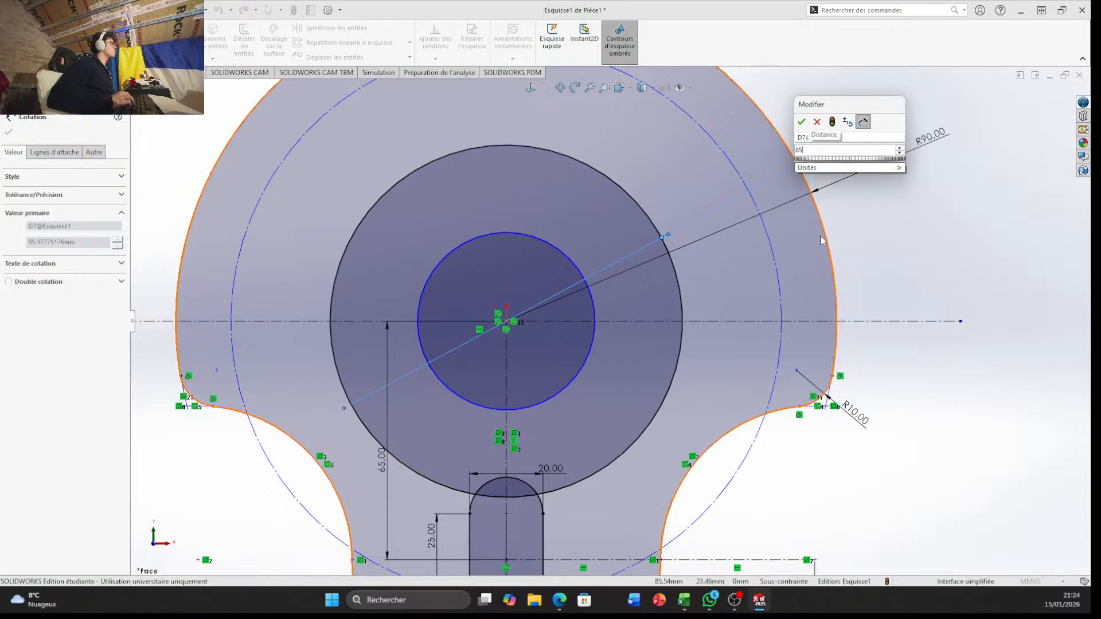
pyautogui.press('Return')
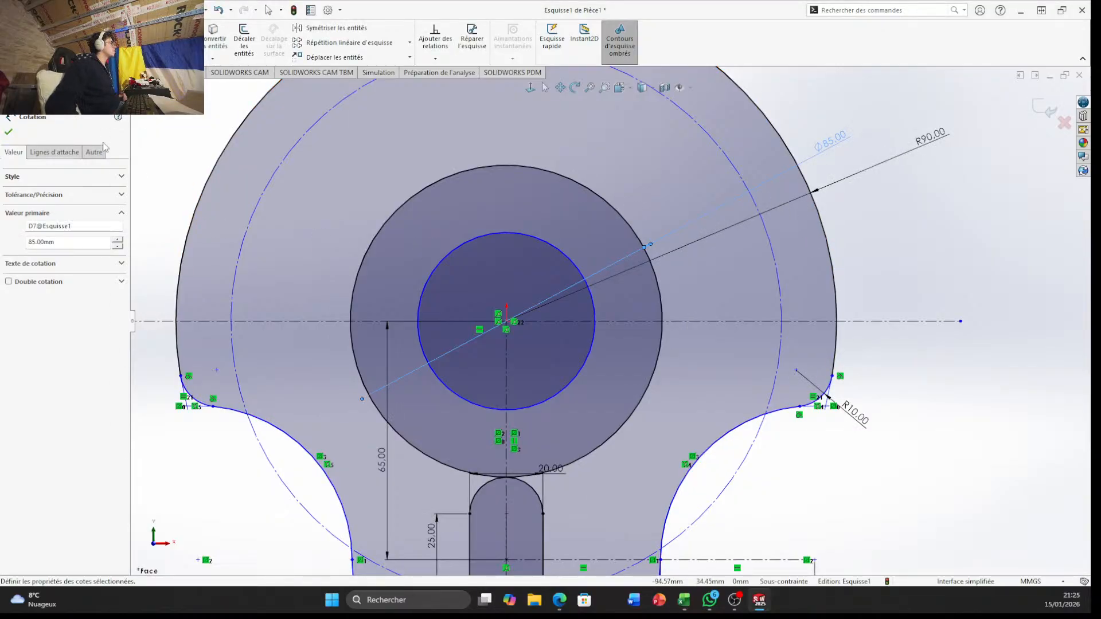
# Make the 85 mm circle construction geometry
pyautogui.click(379, 232)
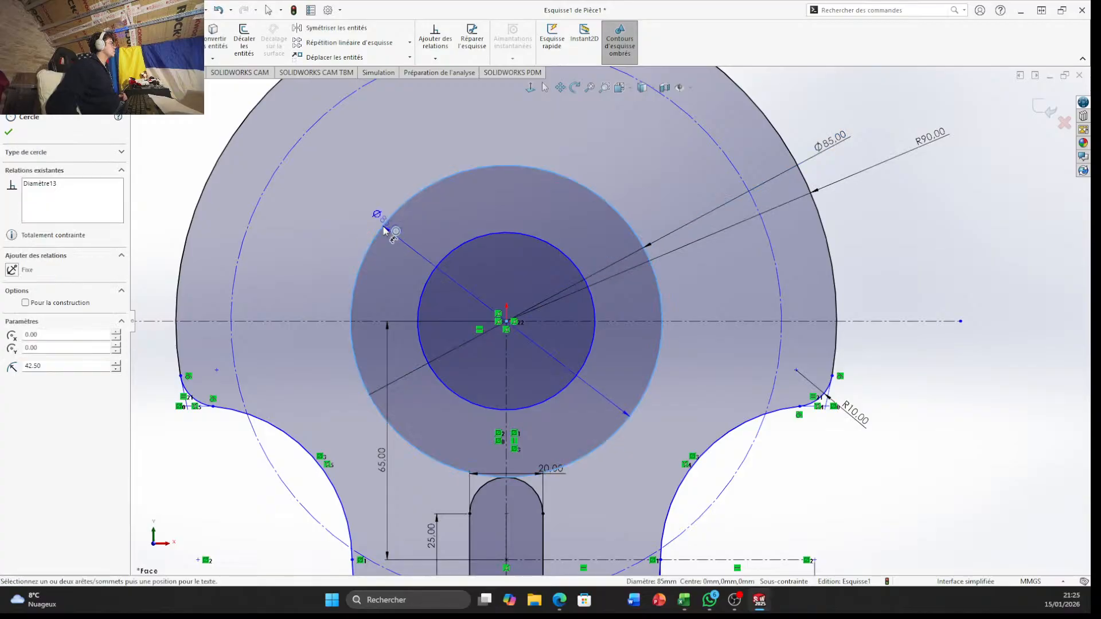
pyautogui.press('Escape')
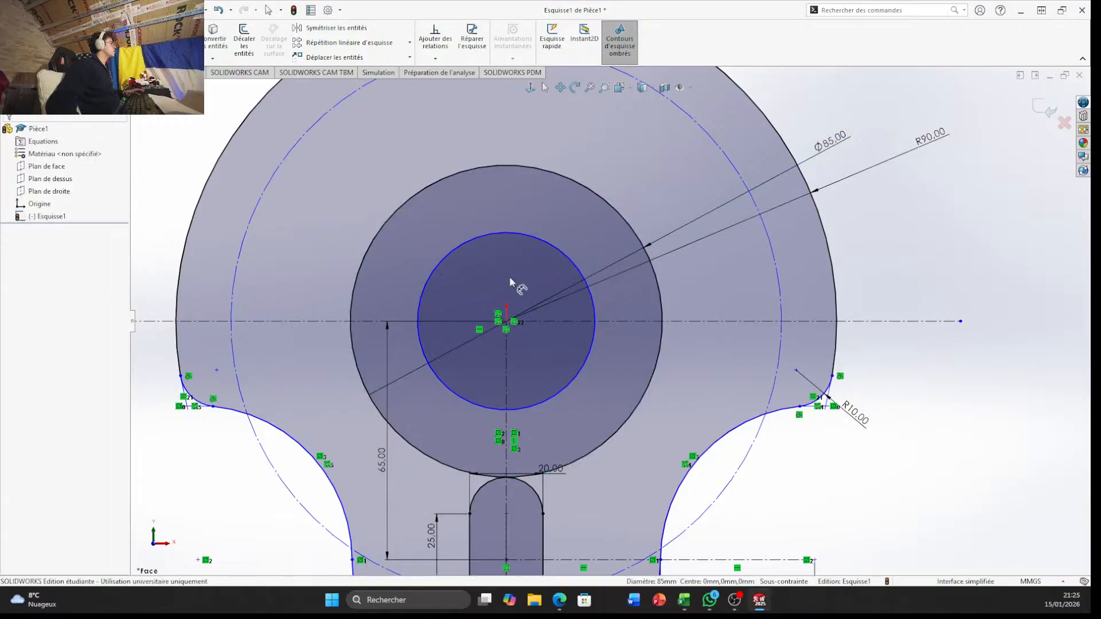
pyautogui.click(398, 216)
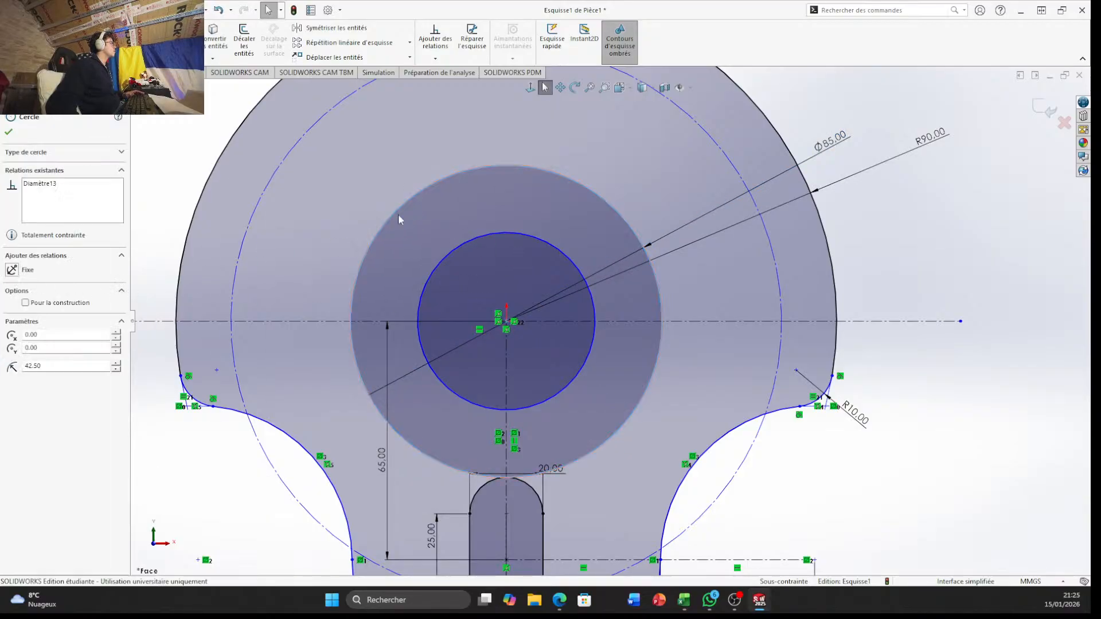
pyautogui.click(26, 304)
pyautogui.press('Escape')
# Draw a vertical construction line about 2.1 mm long from the 85 mm circle's right side down to the horizontal centreline
pyautogui.scroll(-3, 800, 285)
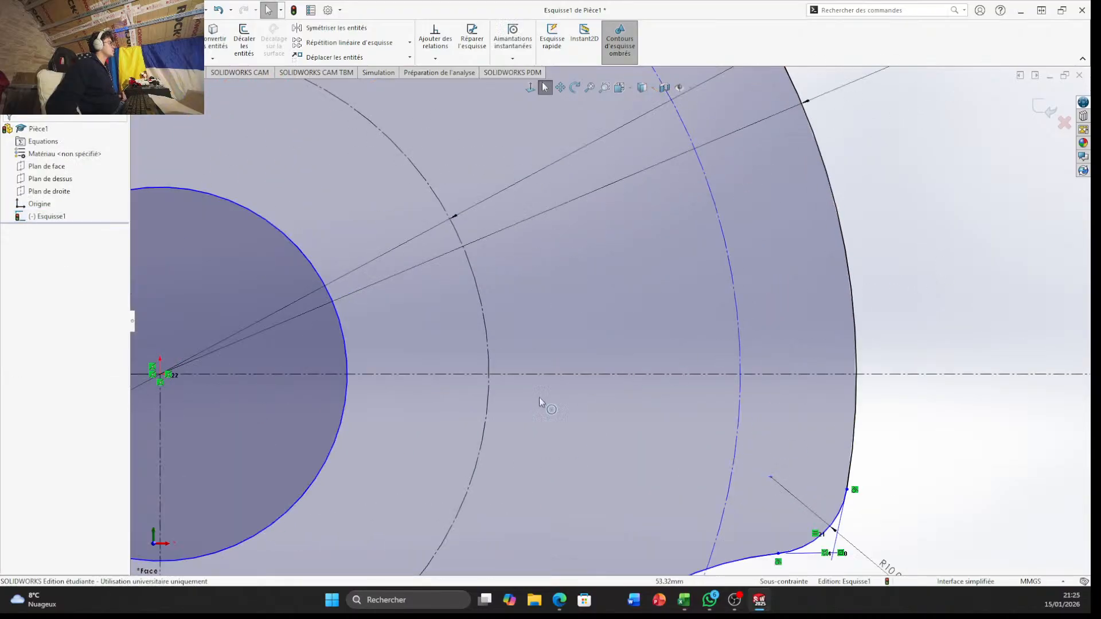
pyautogui.scroll(-3, 529, 322)
pyautogui.scroll(-2, 514, 319)
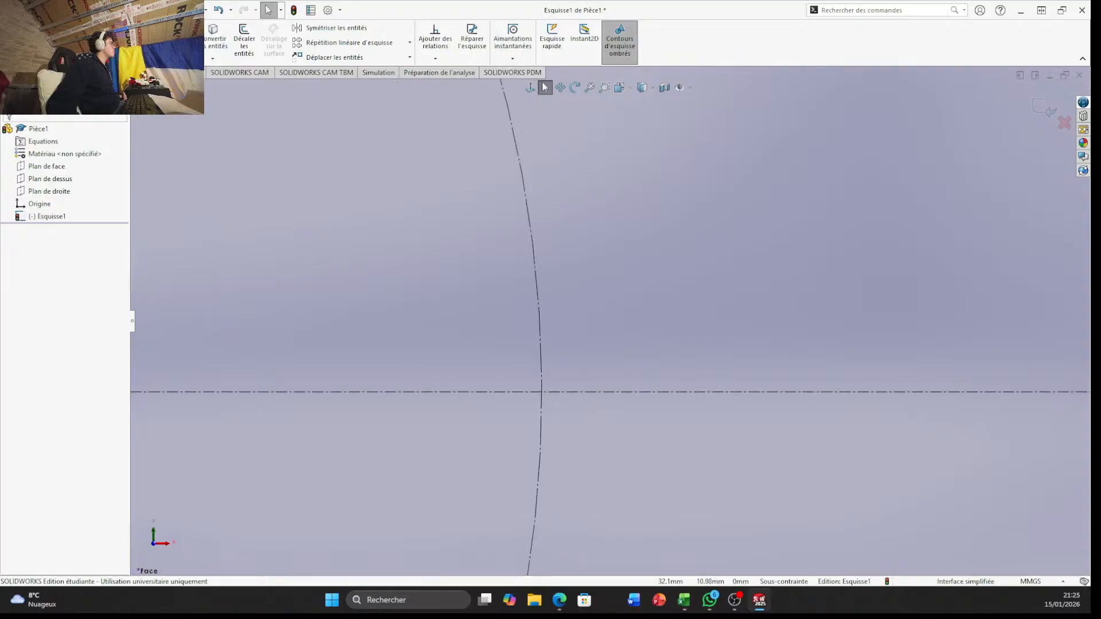
pyautogui.press('l')
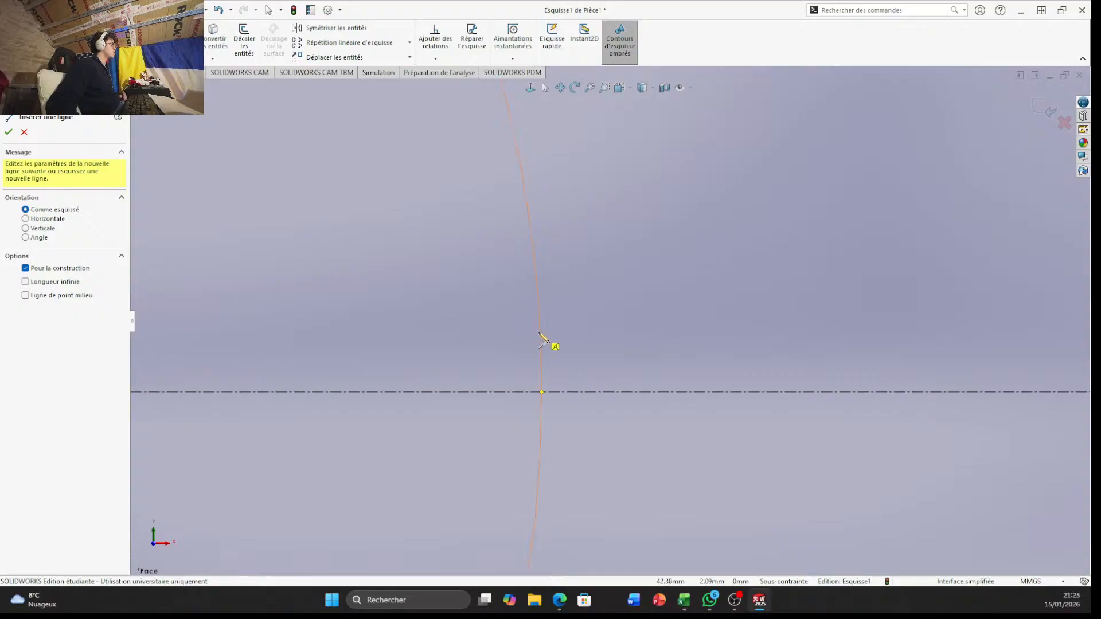
pyautogui.click(540, 334)
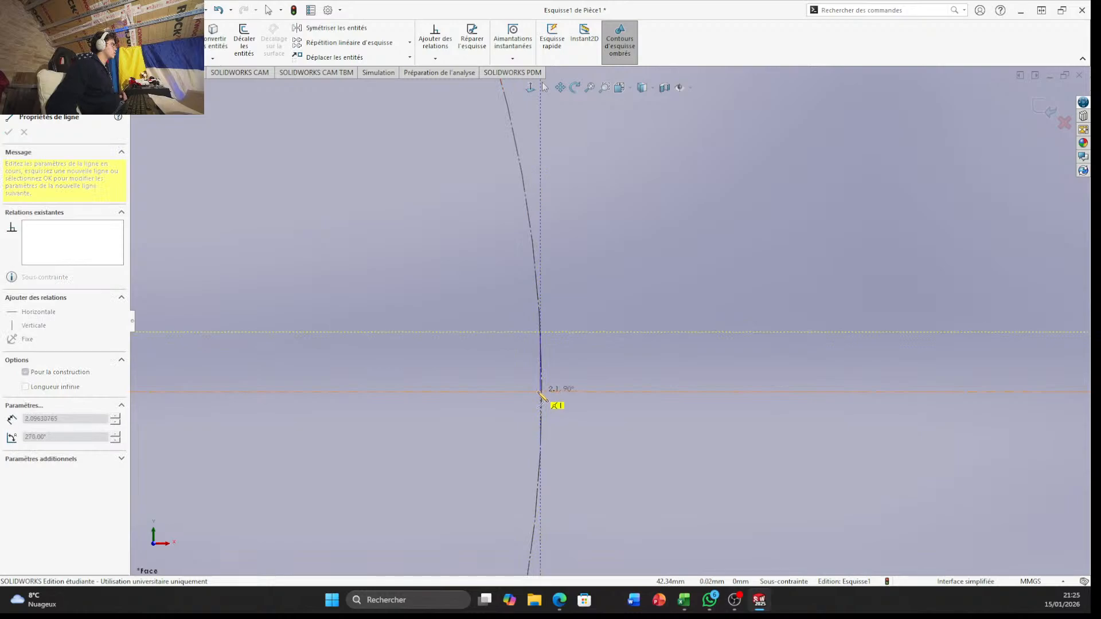
pyautogui.scroll(-4, 550, 395)
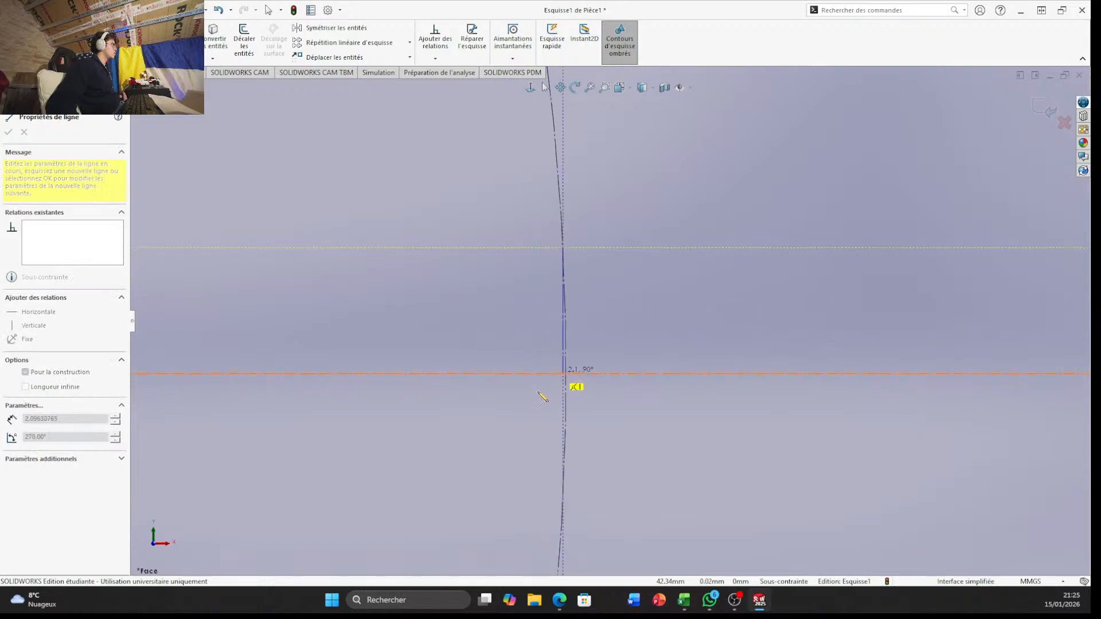
pyautogui.click(608, 302)
pyautogui.press('Escape')
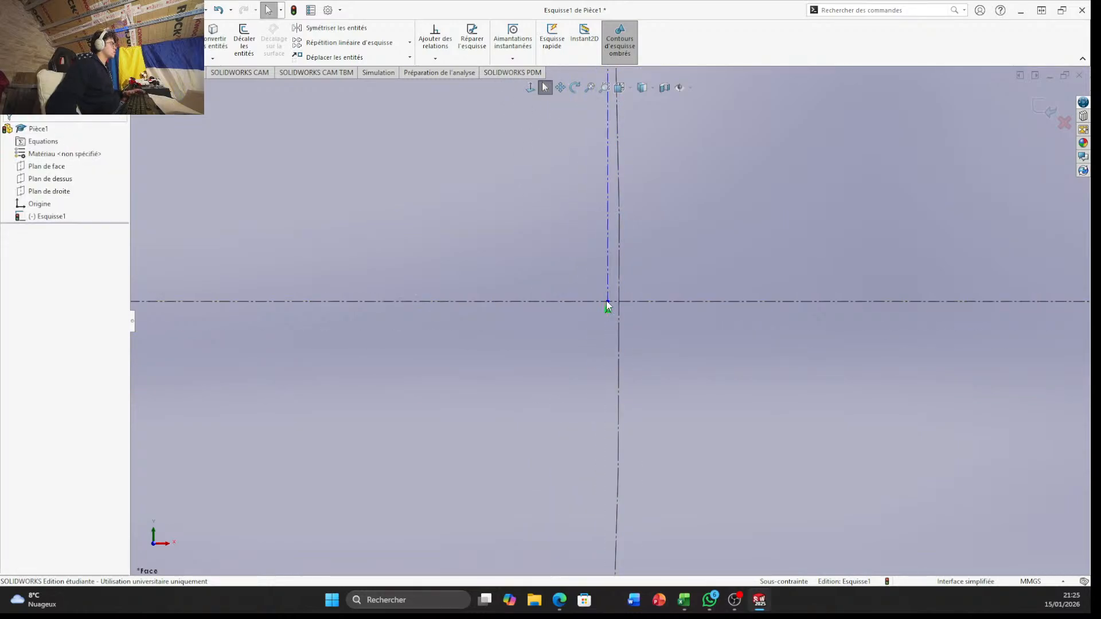
# Dimension the new vertical construction line and set its length to 5 mm
pyautogui.scroll(-3, 577, 252)
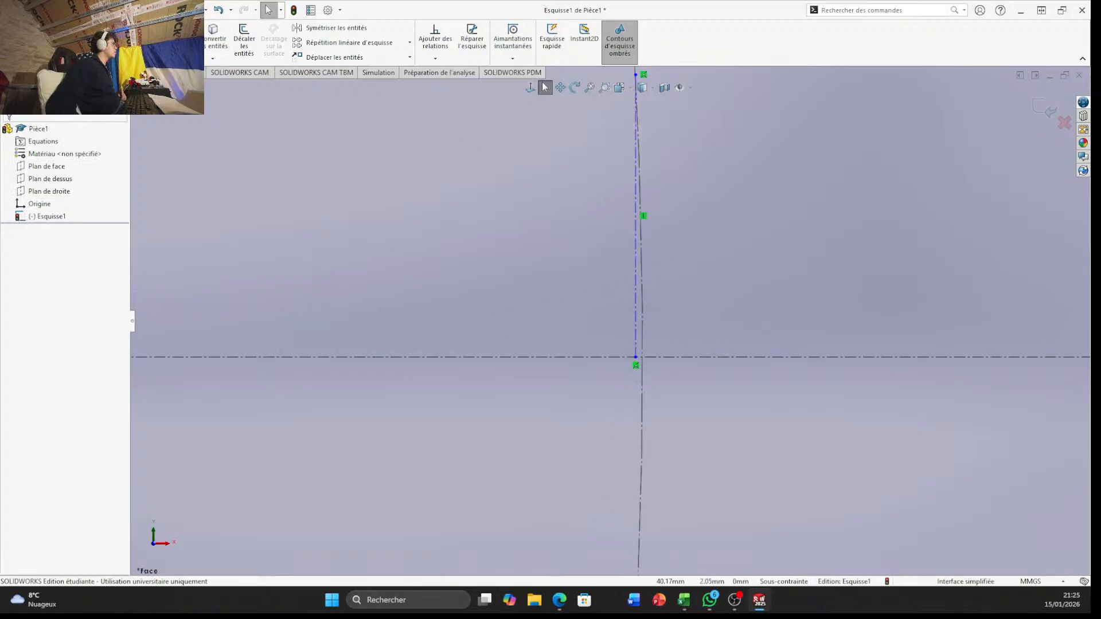
pyautogui.click(636, 328)
pyautogui.click(556, 320)
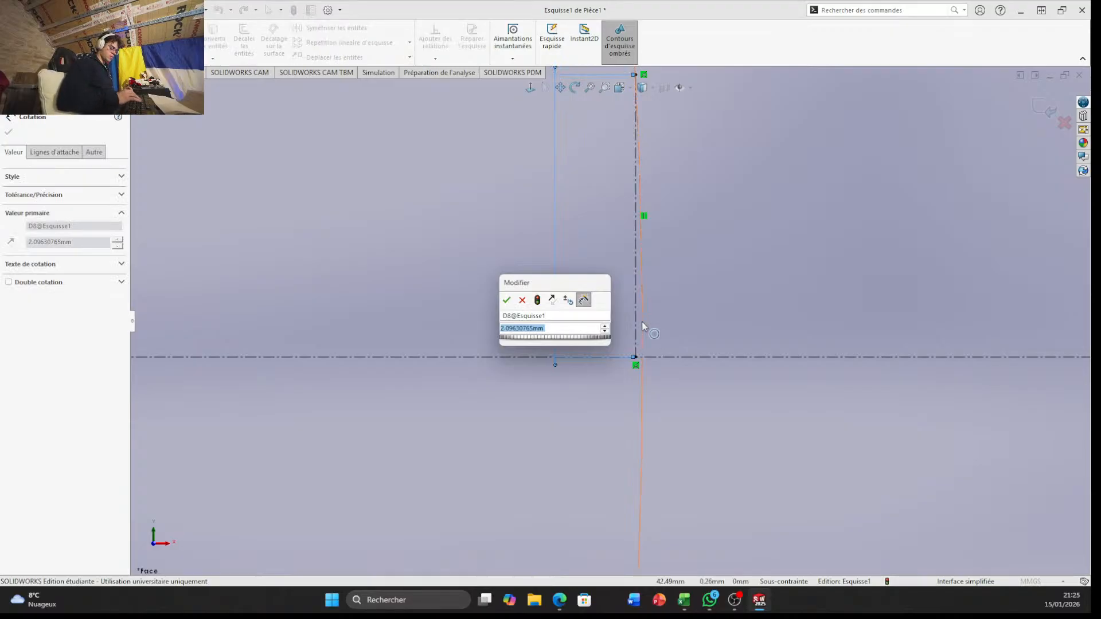
pyautogui.write('5')
pyautogui.press('Return')
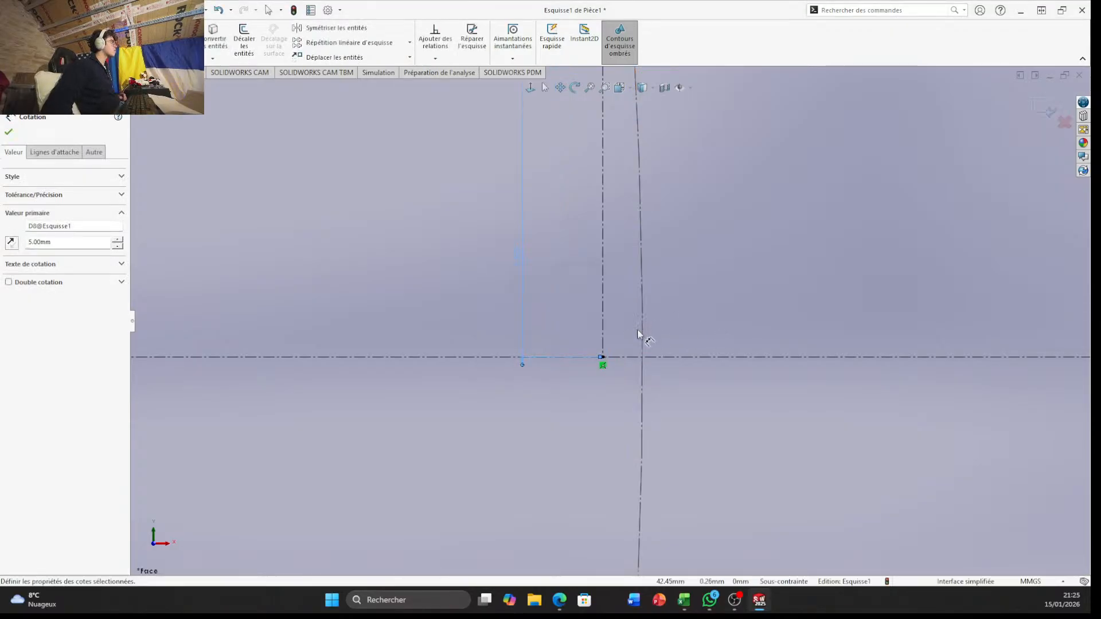
pyautogui.scroll(5, 639, 336)
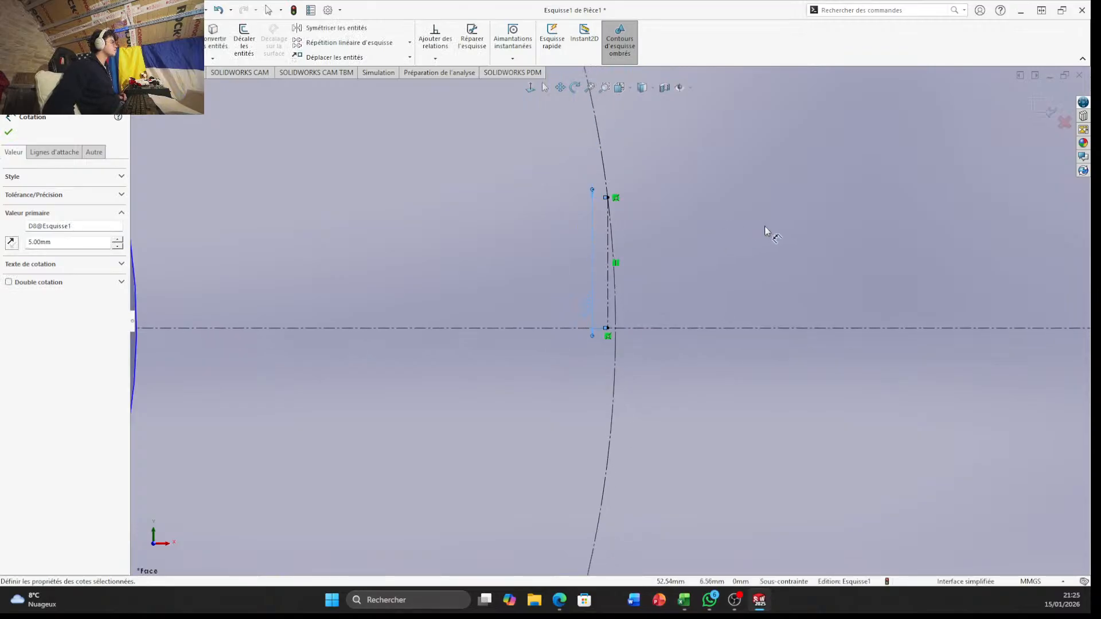
# Draw a vertical construction line about 6.9 mm long from the outer construction circle down to the horizontal centreline
pyautogui.scroll(5, 826, 252)
pyautogui.scroll(-2, 836, 322)
pyautogui.scroll(-3, 794, 288)
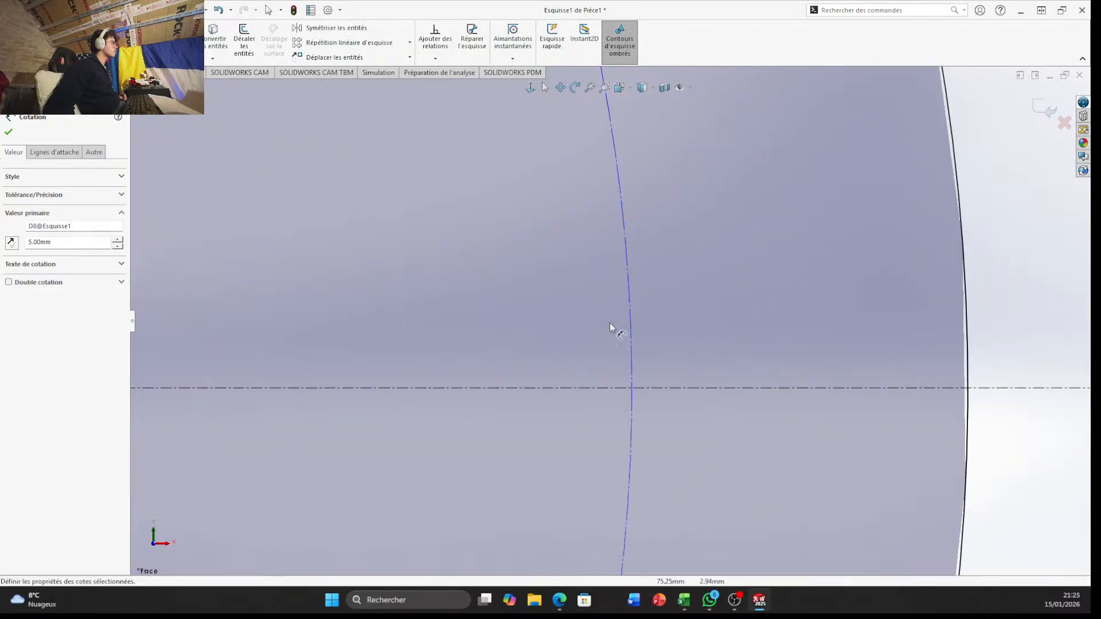
pyautogui.click(69, 28)
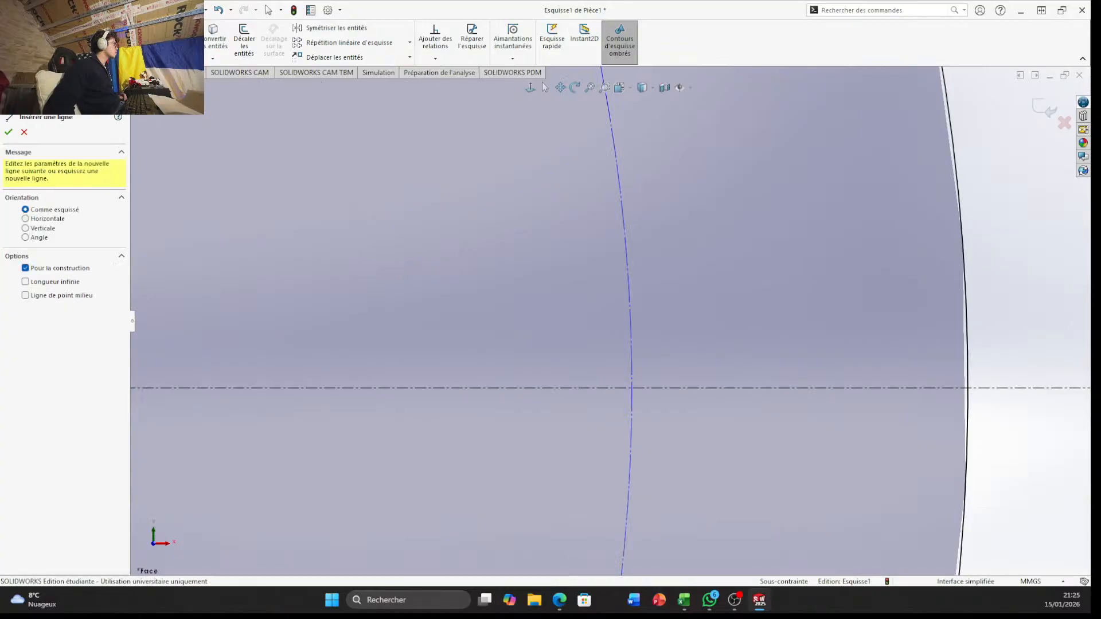
pyautogui.click(624, 234)
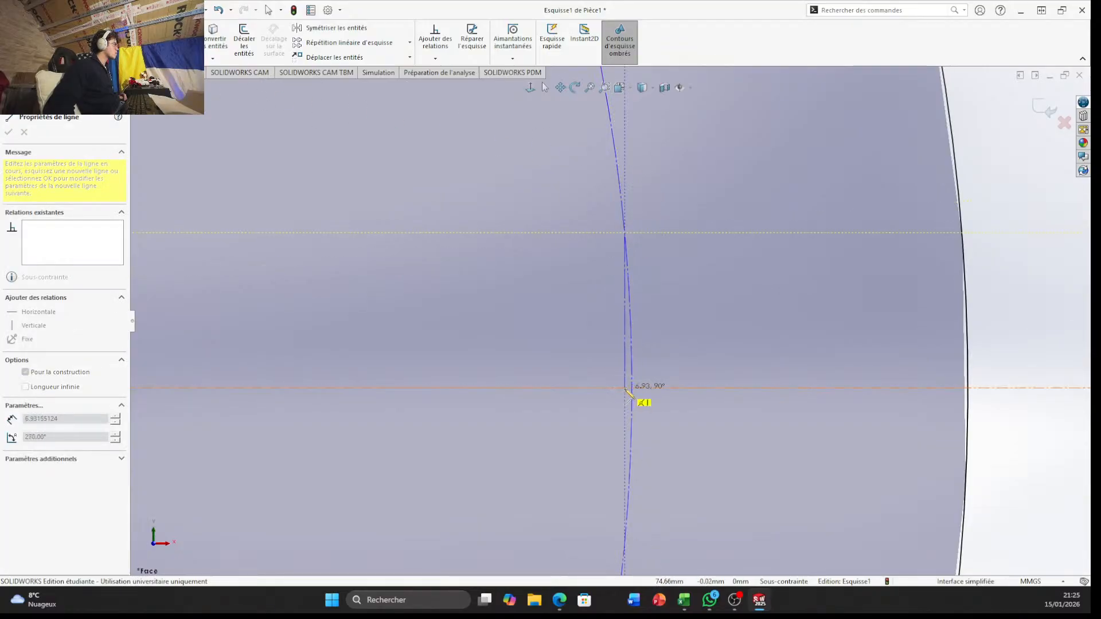
pyautogui.click(626, 389)
pyautogui.press('Escape')
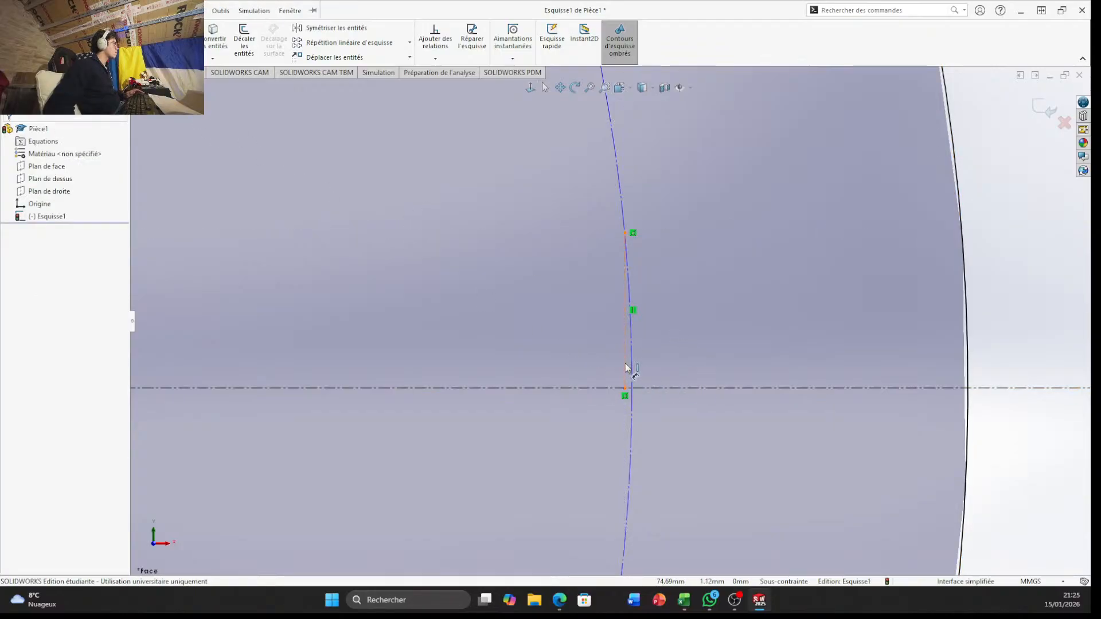
# Dimension the construction line at the outer circle and set its length to 10 mm
pyautogui.click(626, 367)
pyautogui.click(579, 365)
pyautogui.write('1')
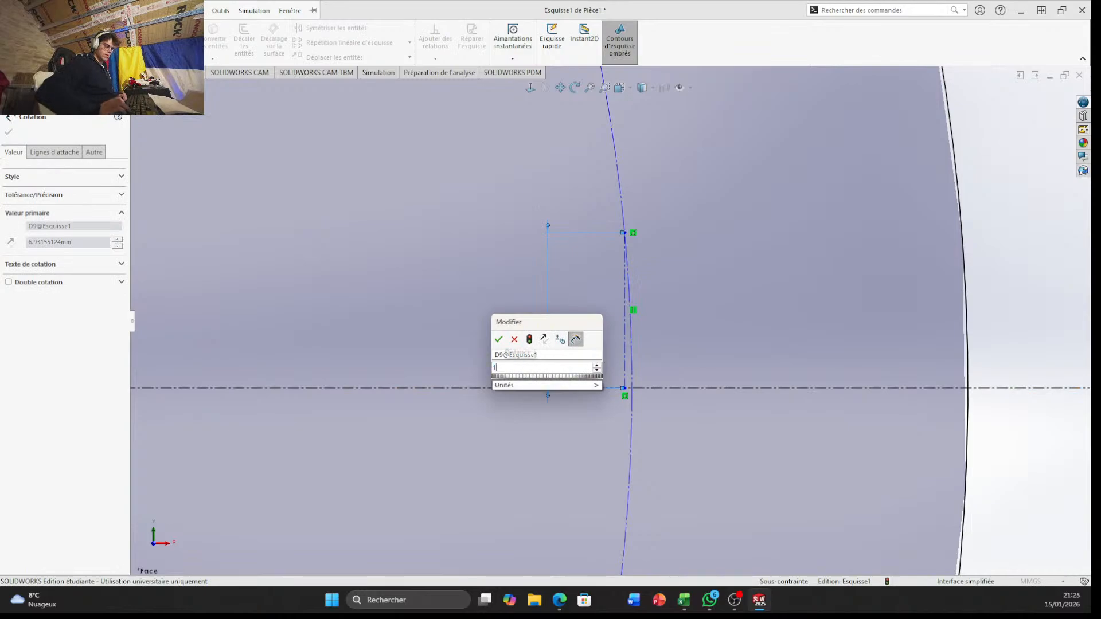
pyautogui.write('0')
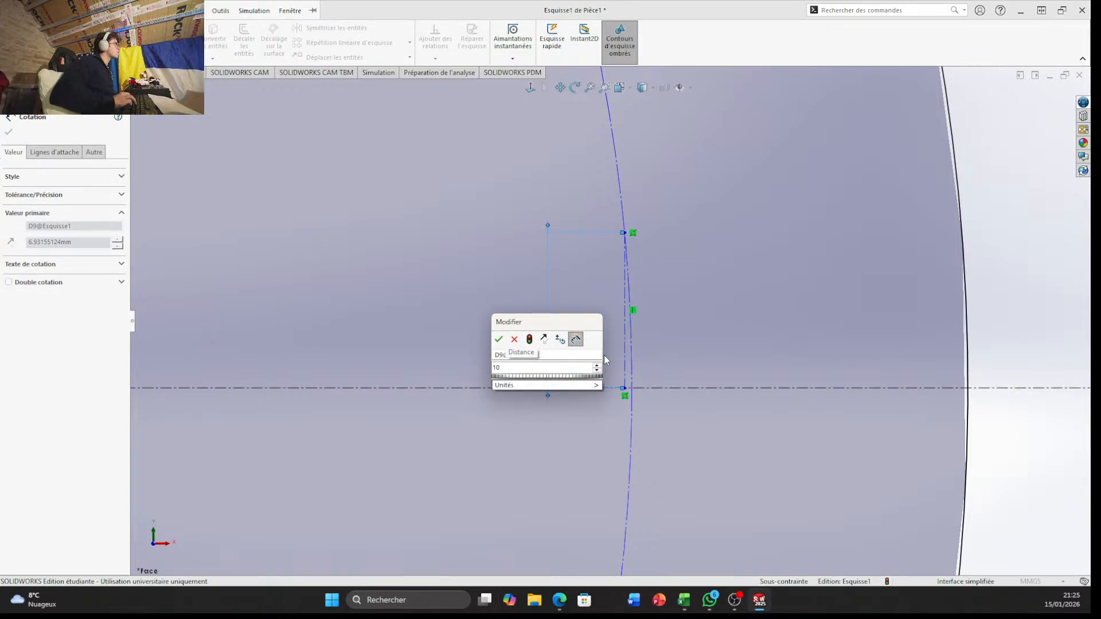
pyautogui.press('Return')
# Draw a solid line about 32.9 mm long joining the upper ends of the 5 mm and 10 mm vertical construction lines
pyautogui.scroll(5, 604, 360)
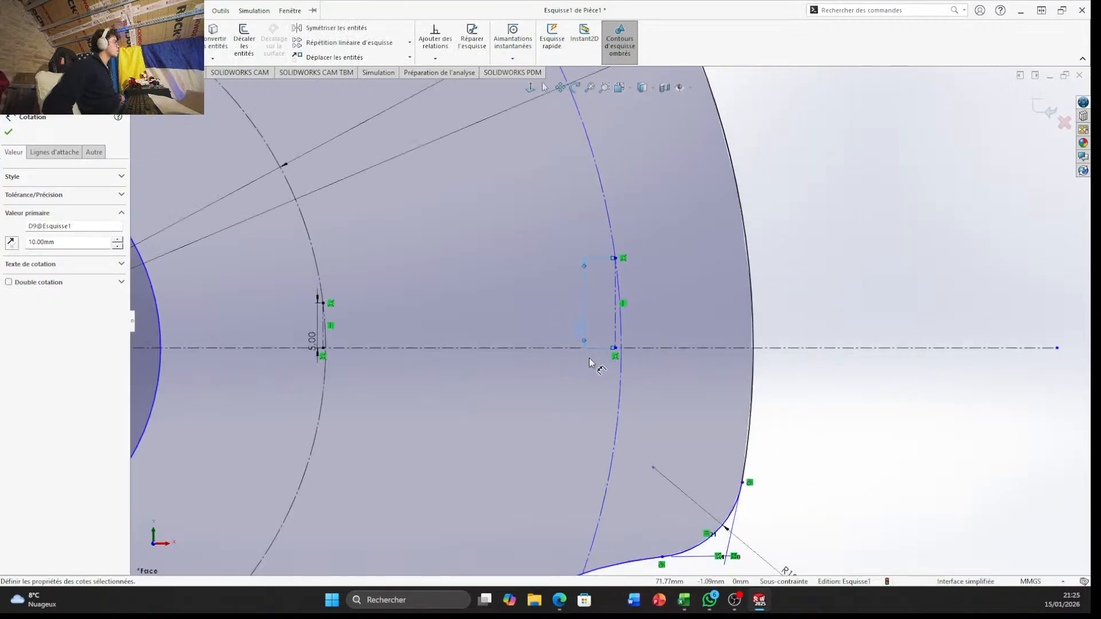
pyautogui.scroll(-2, 408, 276)
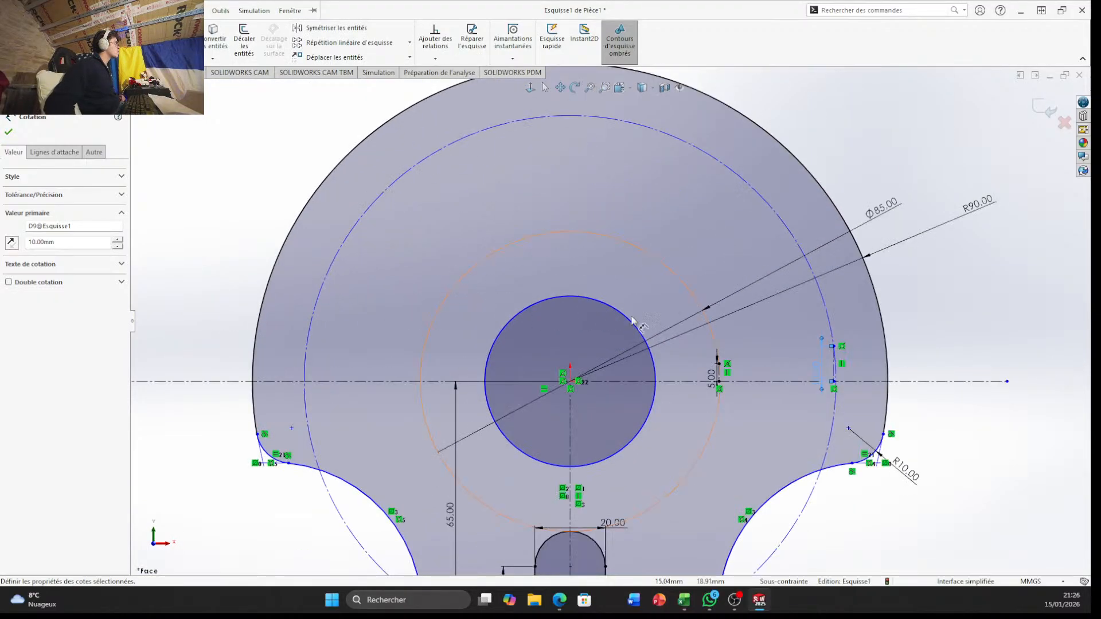
pyautogui.scroll(-3, 875, 409)
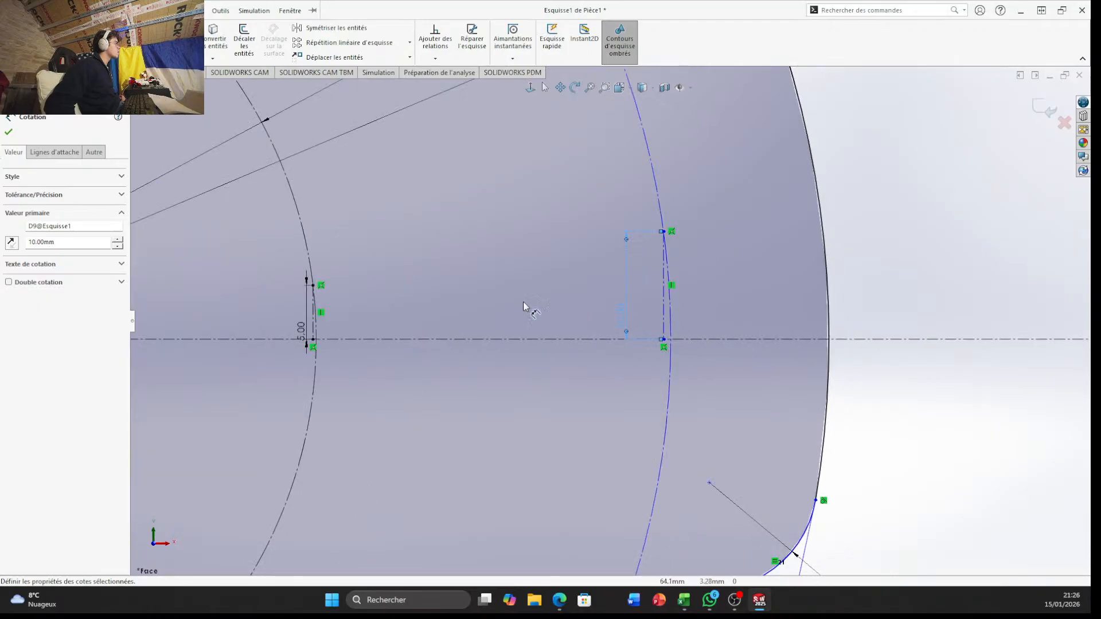
pyautogui.scroll(3, 259, 339)
pyautogui.scroll(-4, 401, 299)
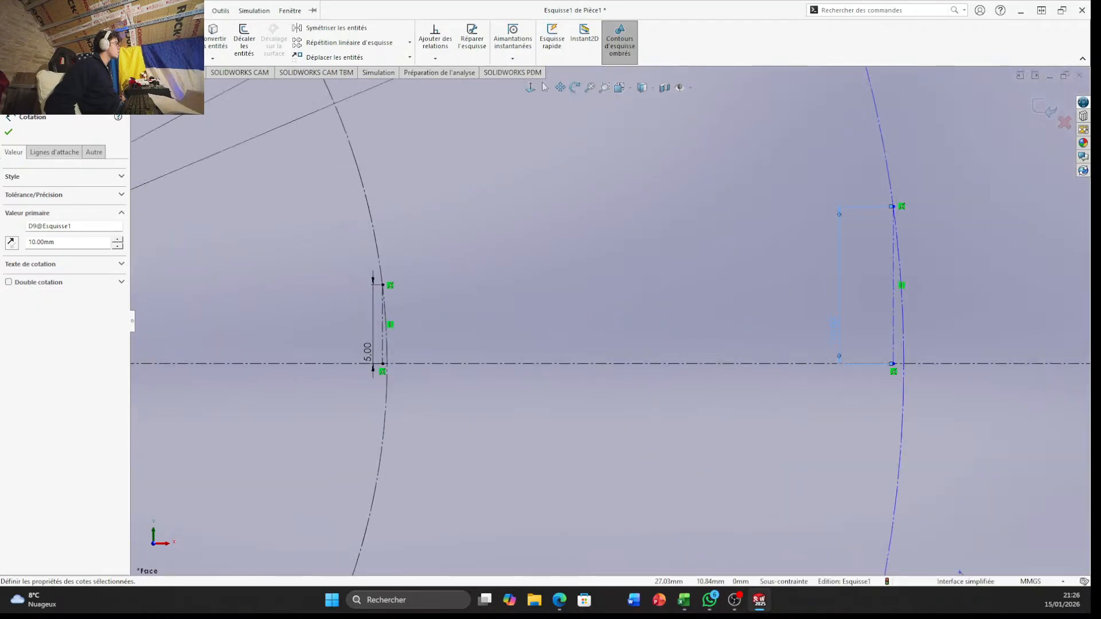
pyautogui.scroll(2, 528, 321)
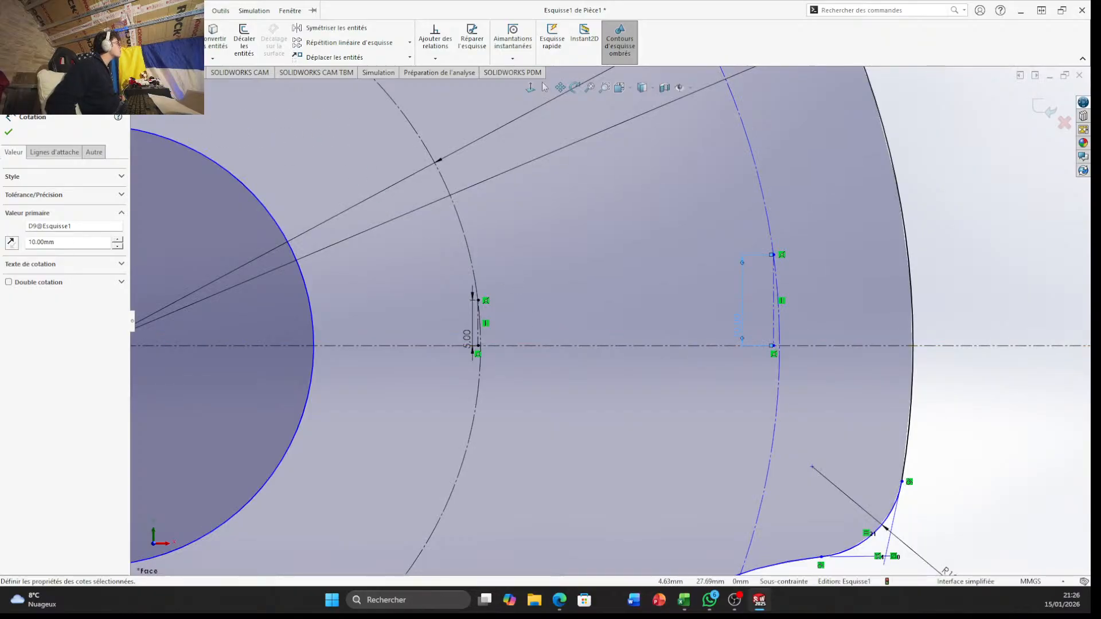
pyautogui.click(71, 28)
pyautogui.scroll(-3, 562, 338)
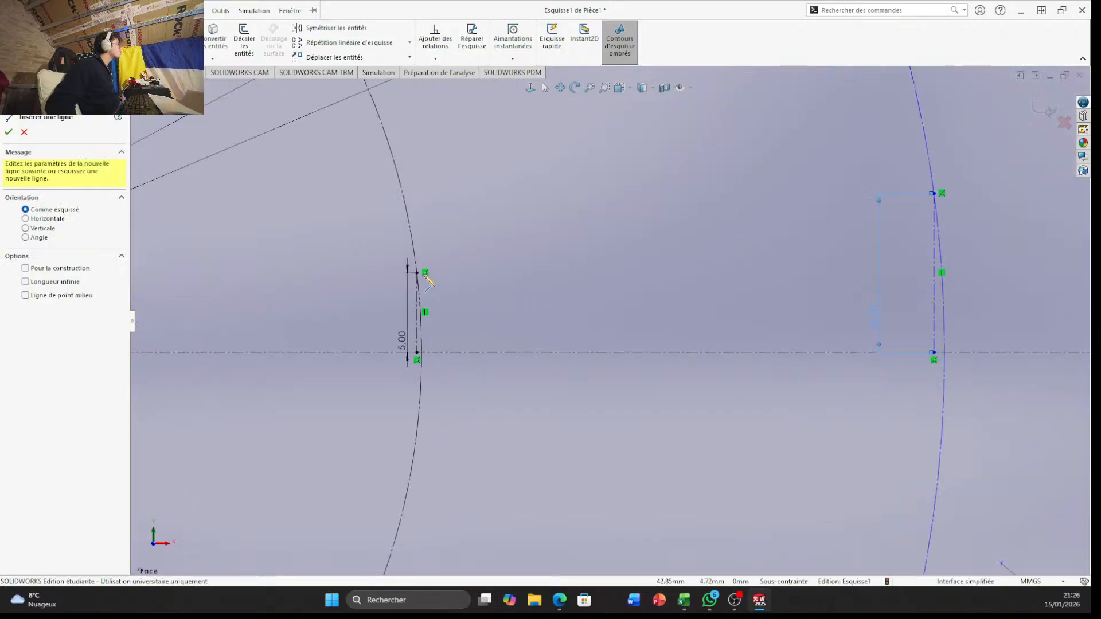
pyautogui.press('Escape')
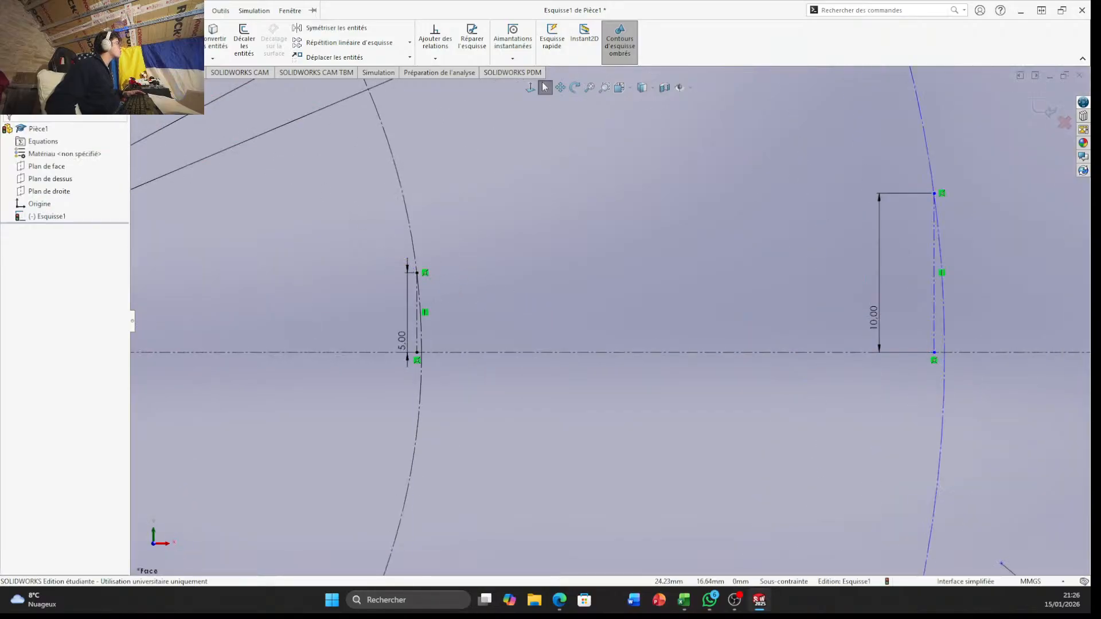
pyautogui.click(71, 28)
pyautogui.click(425, 273)
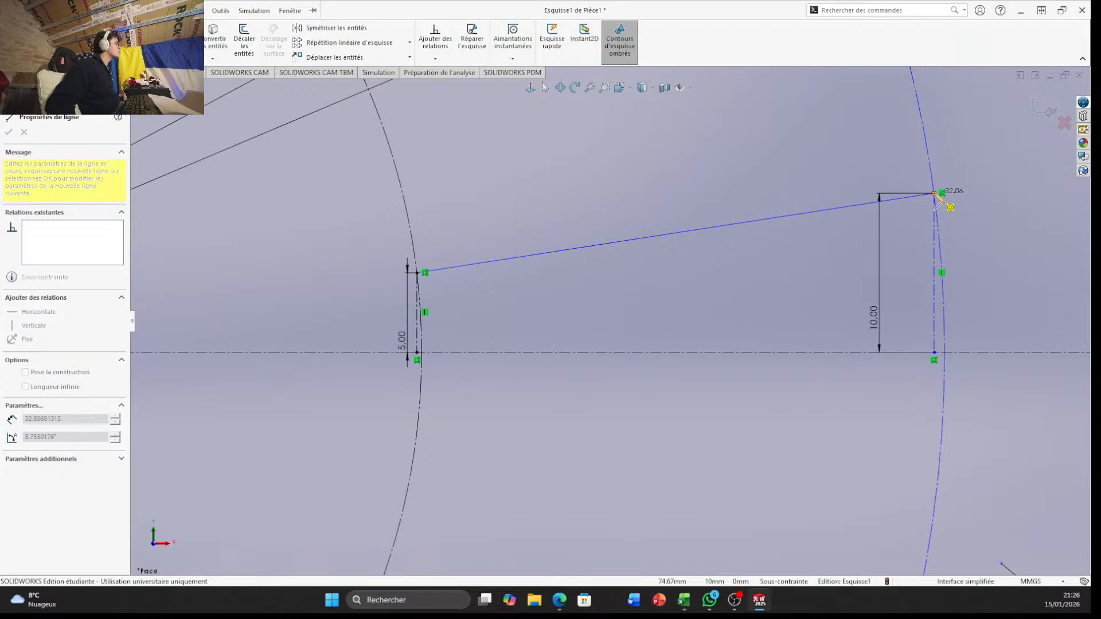
pyautogui.click(933, 193)
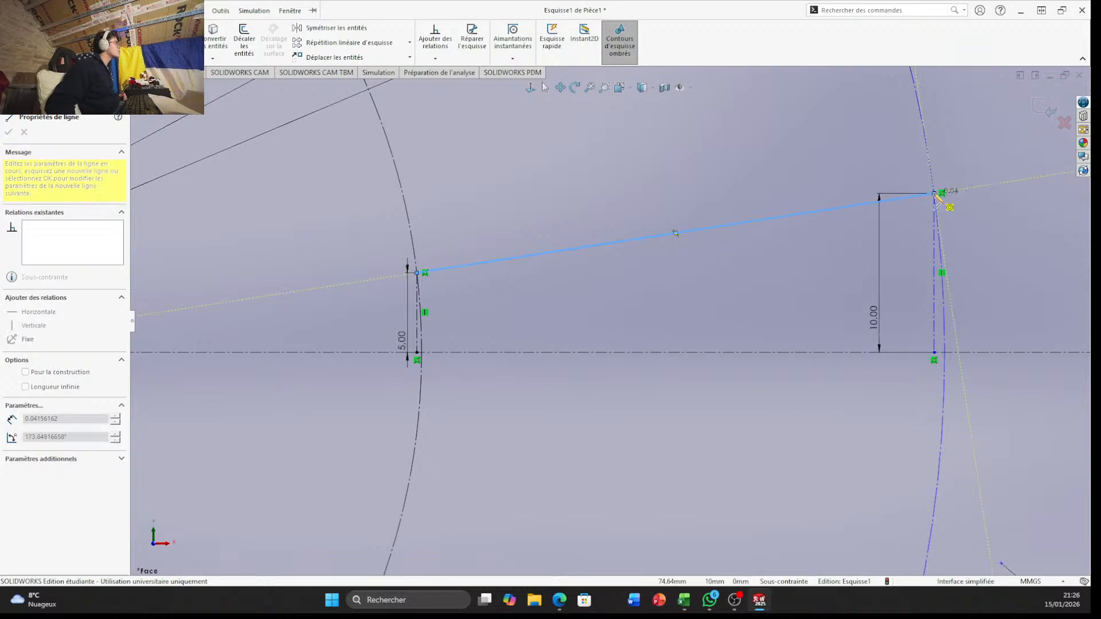
pyautogui.press('Escape')
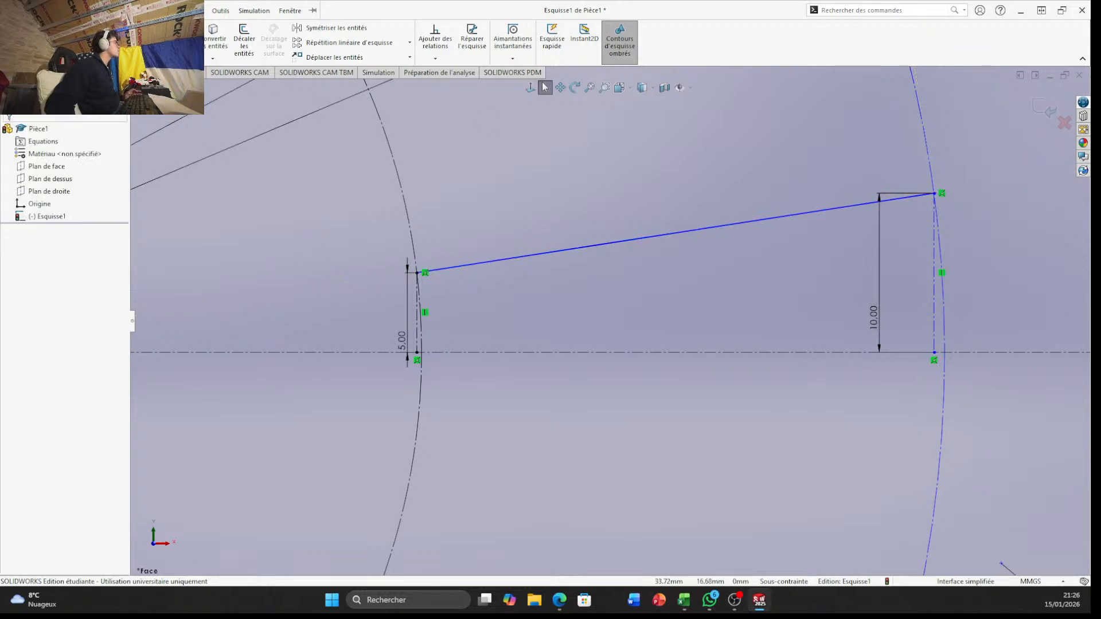
# Draw a three-point arc along the 85 mm construction circle from the sloped line's inner end to the horizontal centreline
pyautogui.click(96, 43)
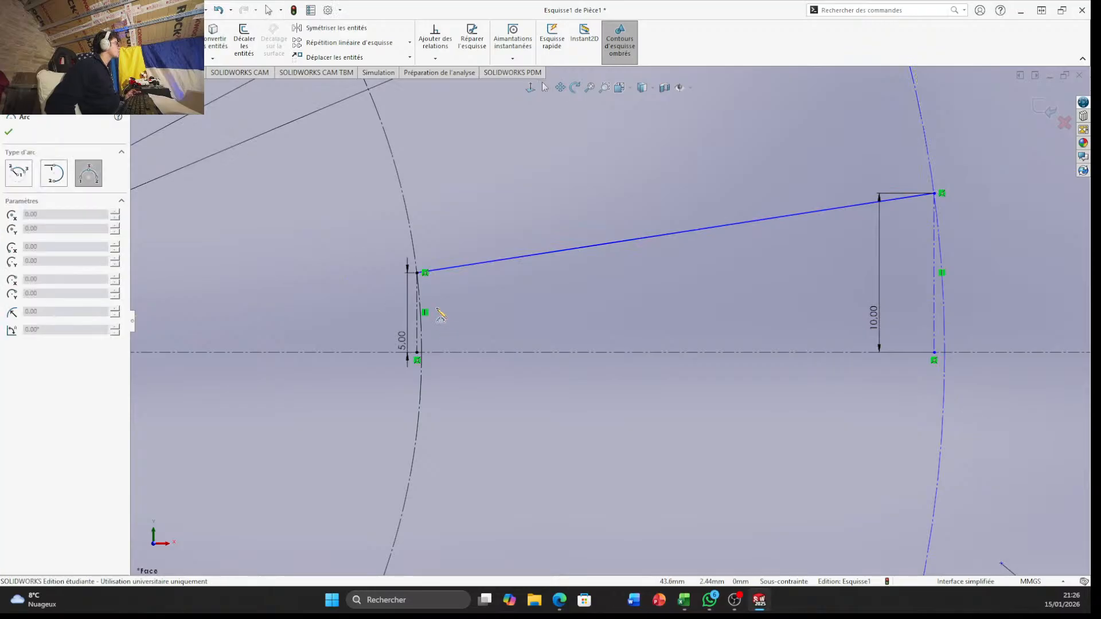
pyautogui.scroll(-5, 428, 291)
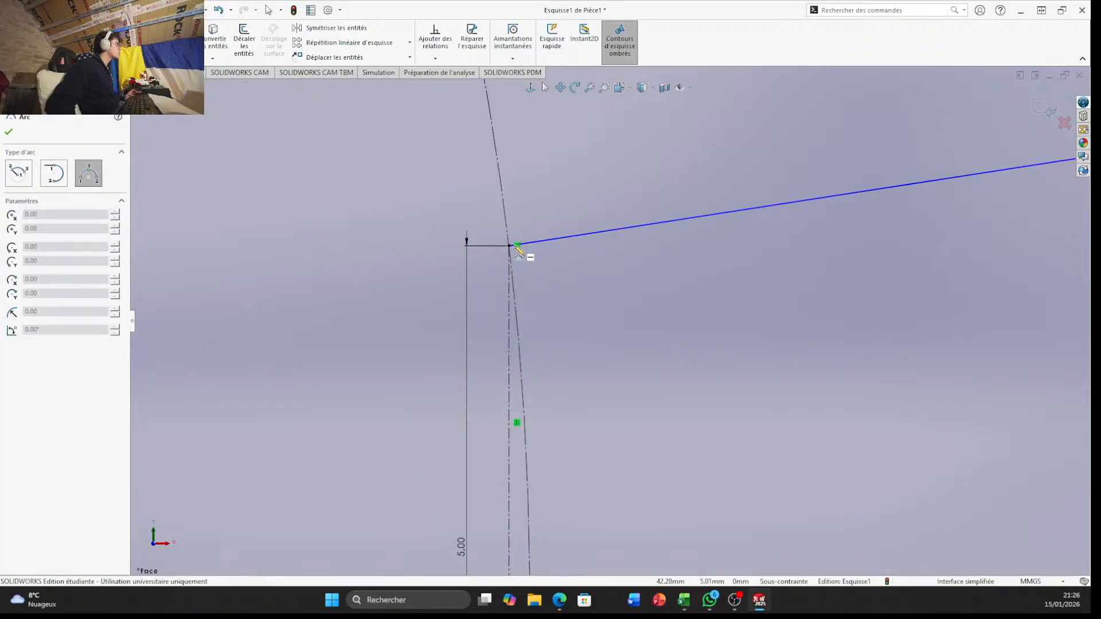
pyautogui.click(510, 246)
pyautogui.scroll(3, 573, 458)
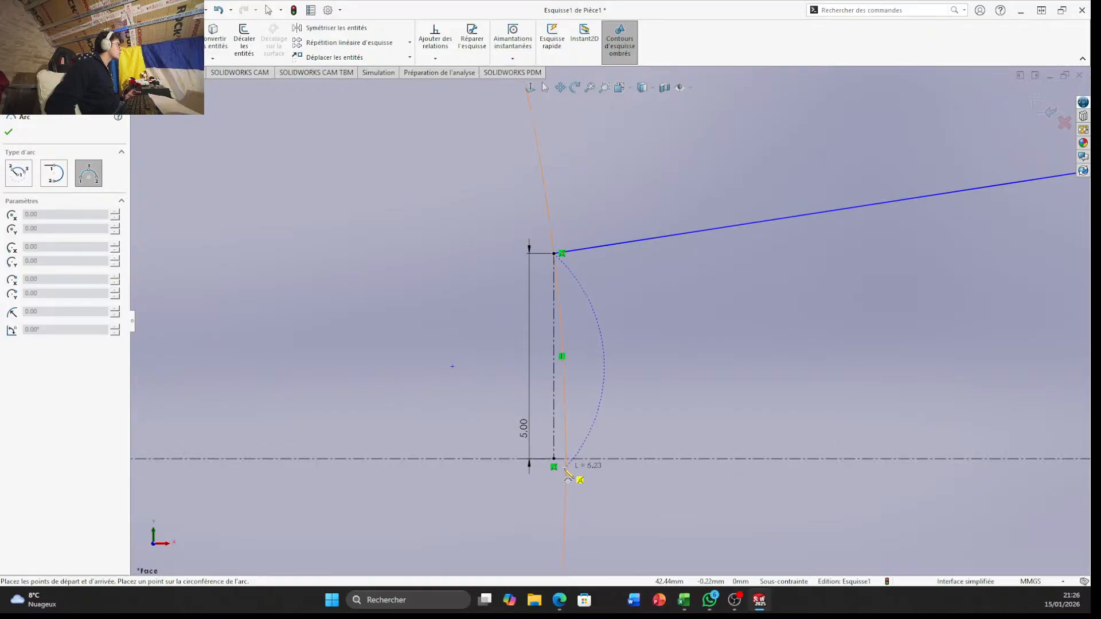
pyautogui.scroll(-5, 571, 462)
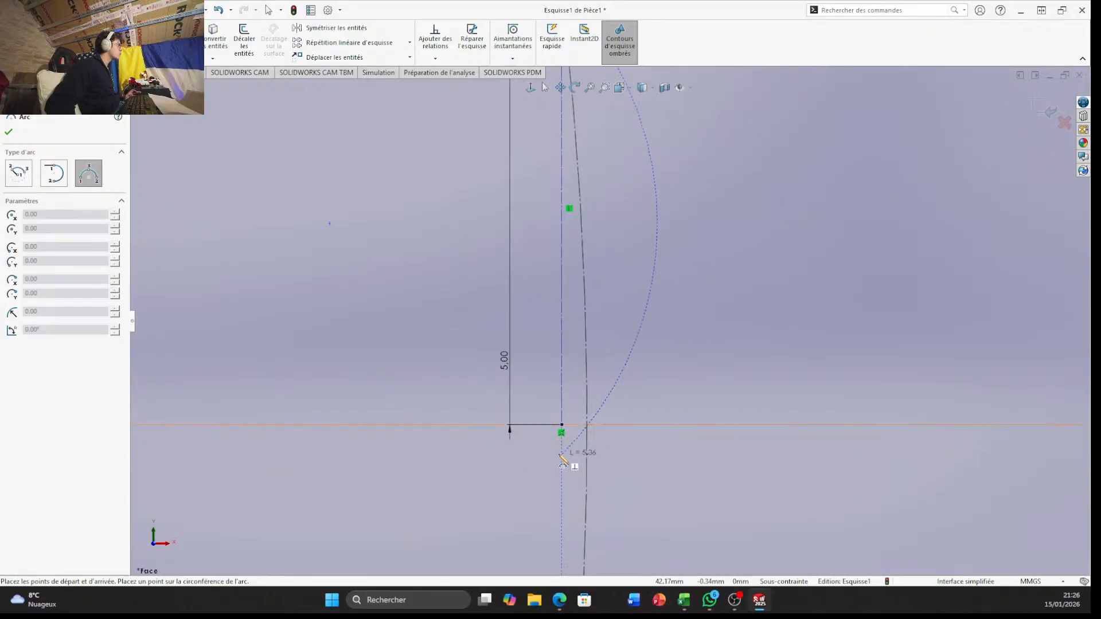
pyautogui.click(592, 385)
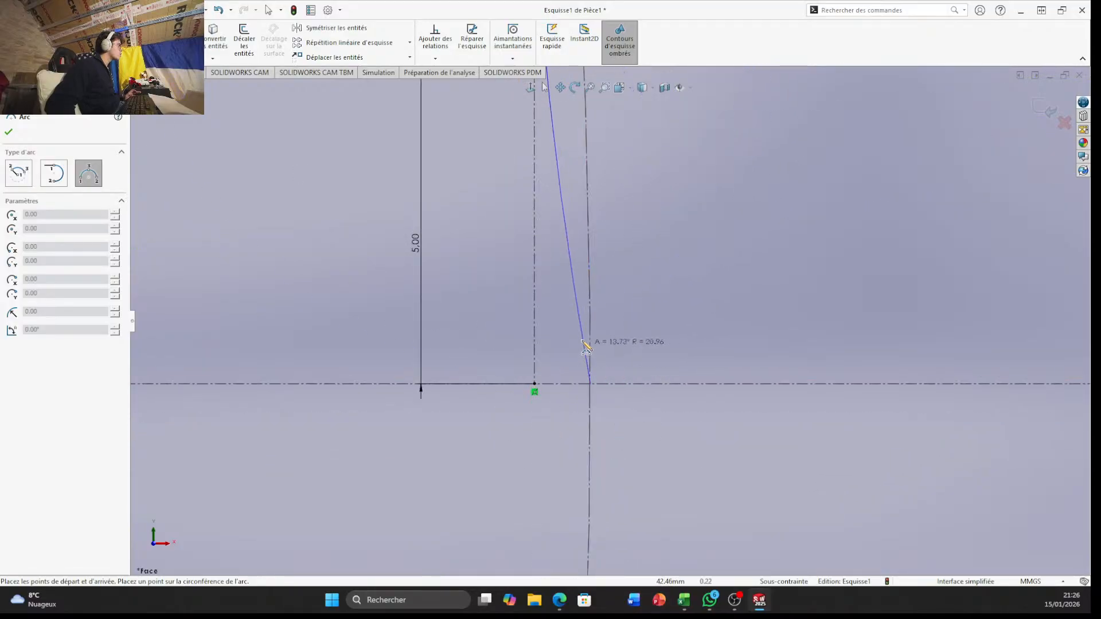
pyautogui.click(590, 329)
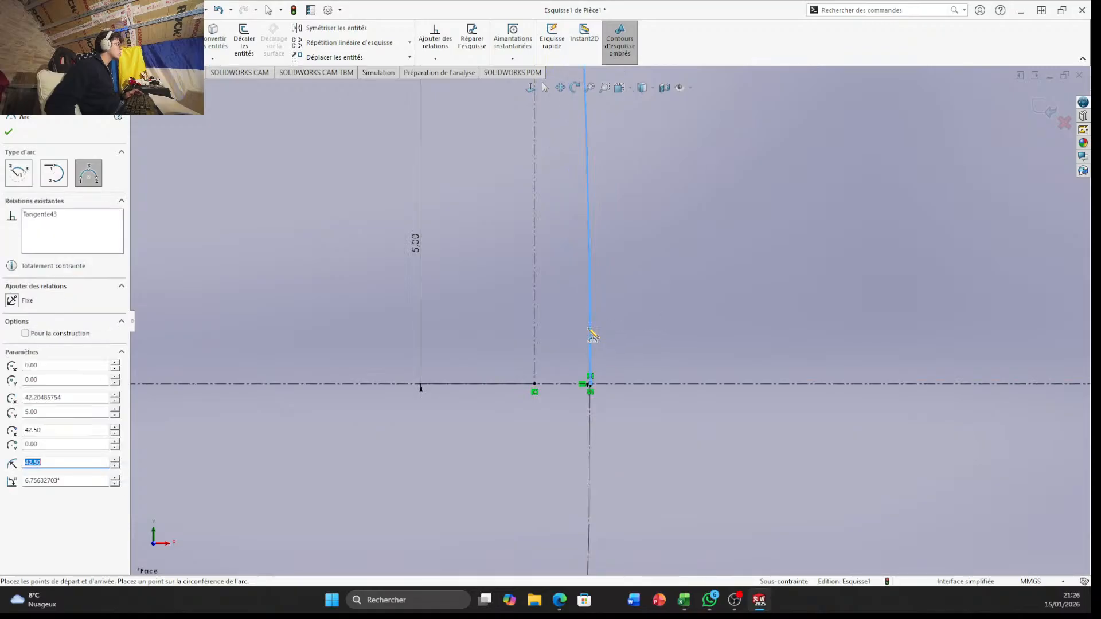
pyautogui.press('Escape')
# Draw a three-point arc along the outer construction circle from the sloped line's outer end to the horizontal centreline
pyautogui.scroll(1, 588, 327)
pyautogui.scroll(5, 752, 346)
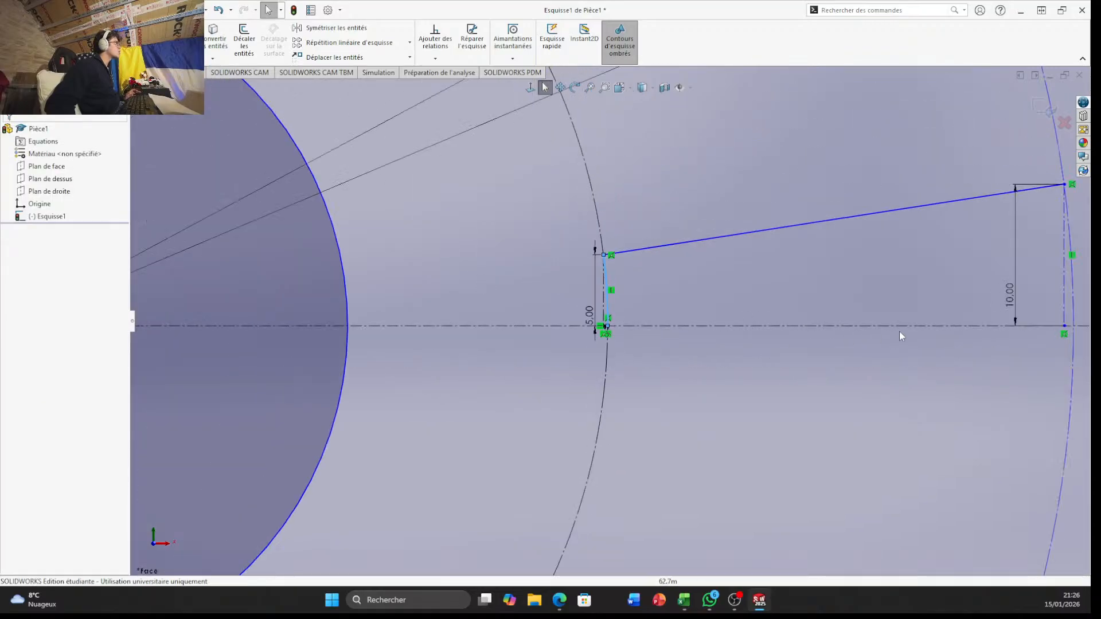
pyautogui.scroll(3, 905, 321)
pyautogui.scroll(-5, 886, 296)
pyautogui.scroll(-4, 487, 320)
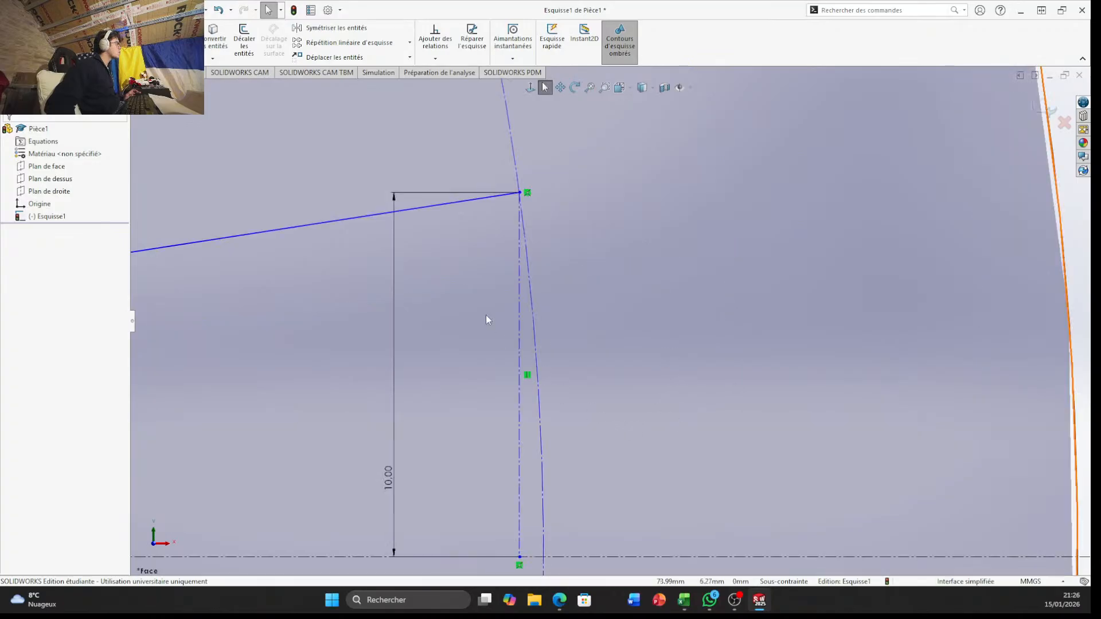
pyautogui.scroll(7, 439, 254)
pyautogui.scroll(-3, 659, 378)
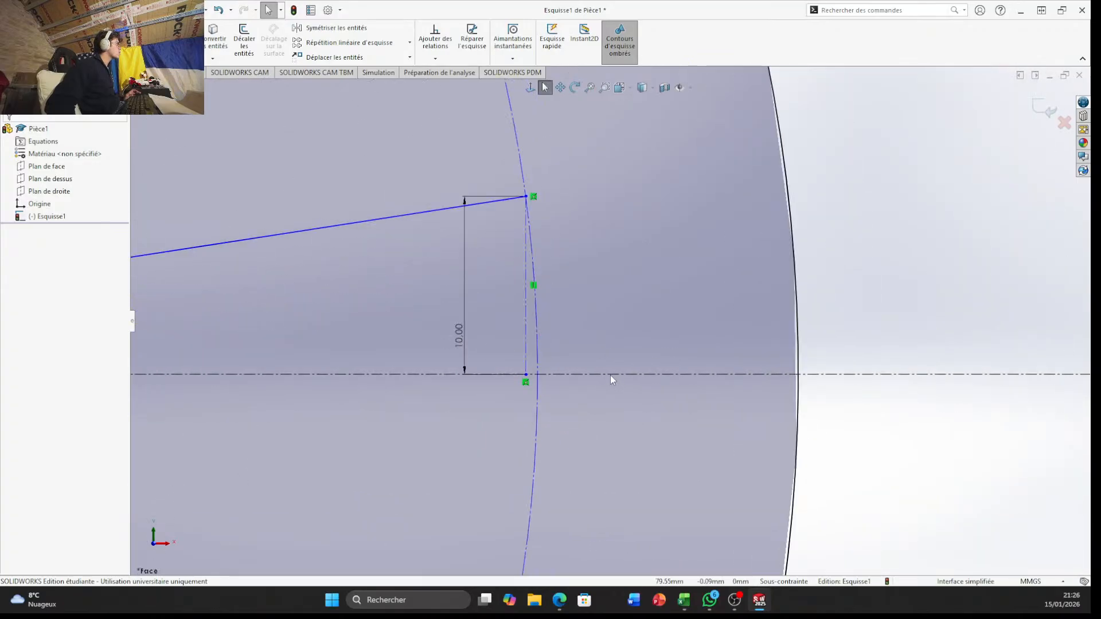
pyautogui.scroll(-2, 554, 369)
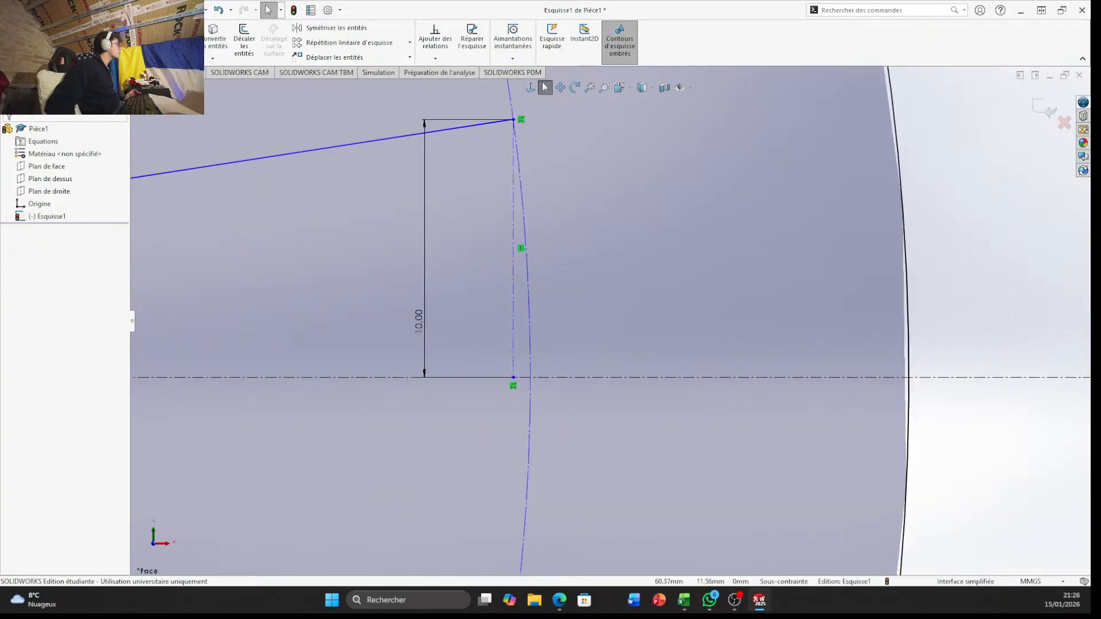
pyautogui.click(99, 42)
pyautogui.click(514, 120)
pyautogui.click(513, 378)
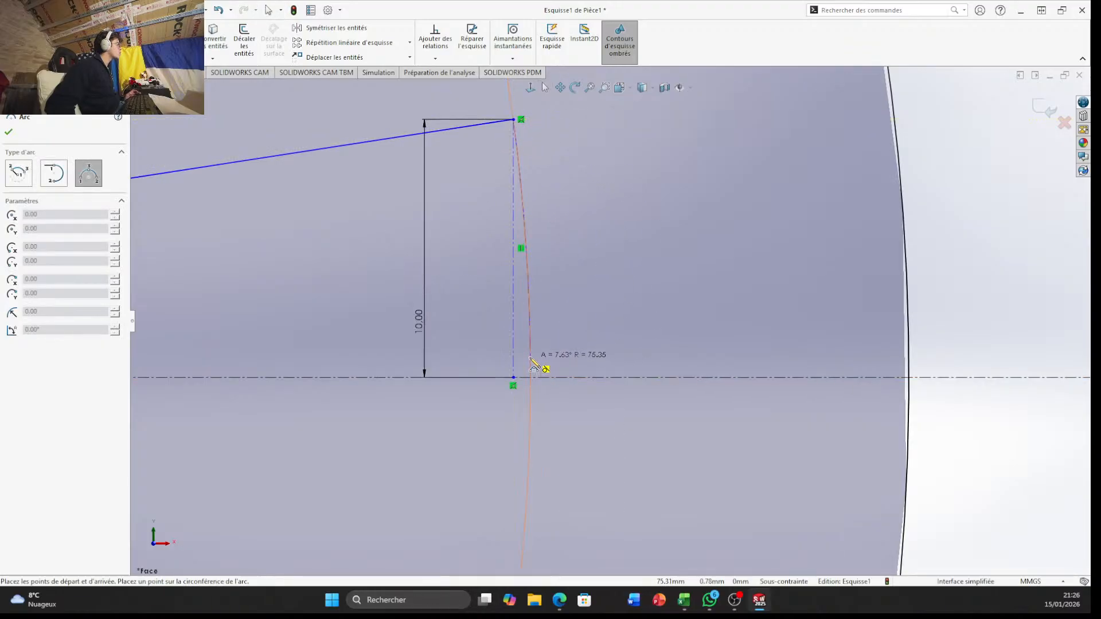
pyautogui.click(534, 367)
pyautogui.press('Escape')
# Mirror the sloped line and the inner and outer arcs about the horizontal centreline to close the tapered opening
pyautogui.scroll(2, 371, 318)
pyautogui.scroll(3, 371, 317)
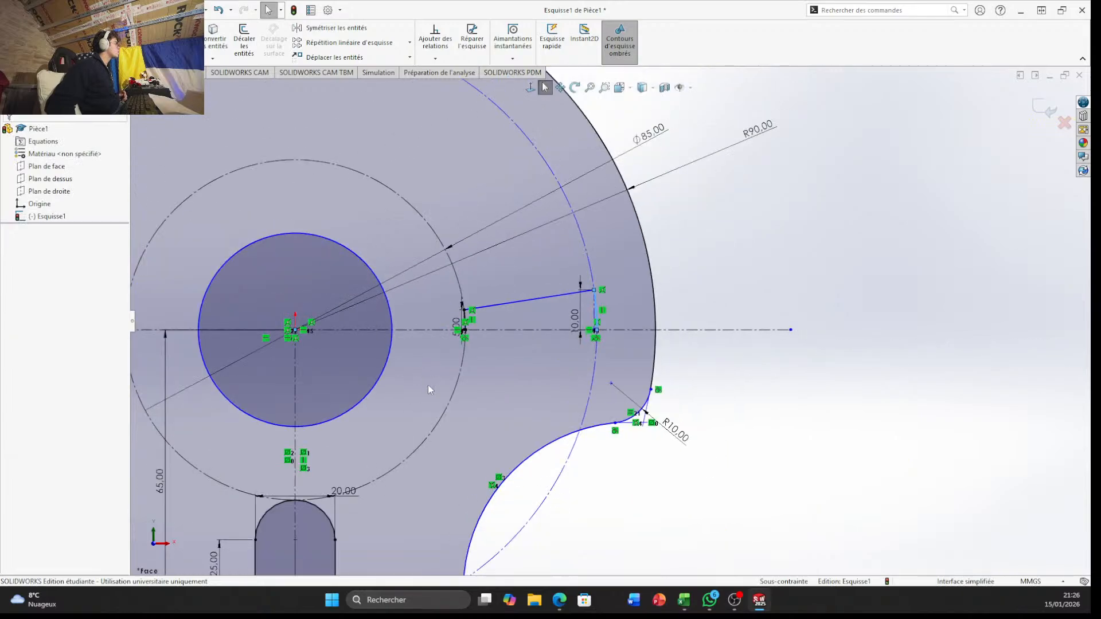
pyautogui.scroll(-2, 684, 303)
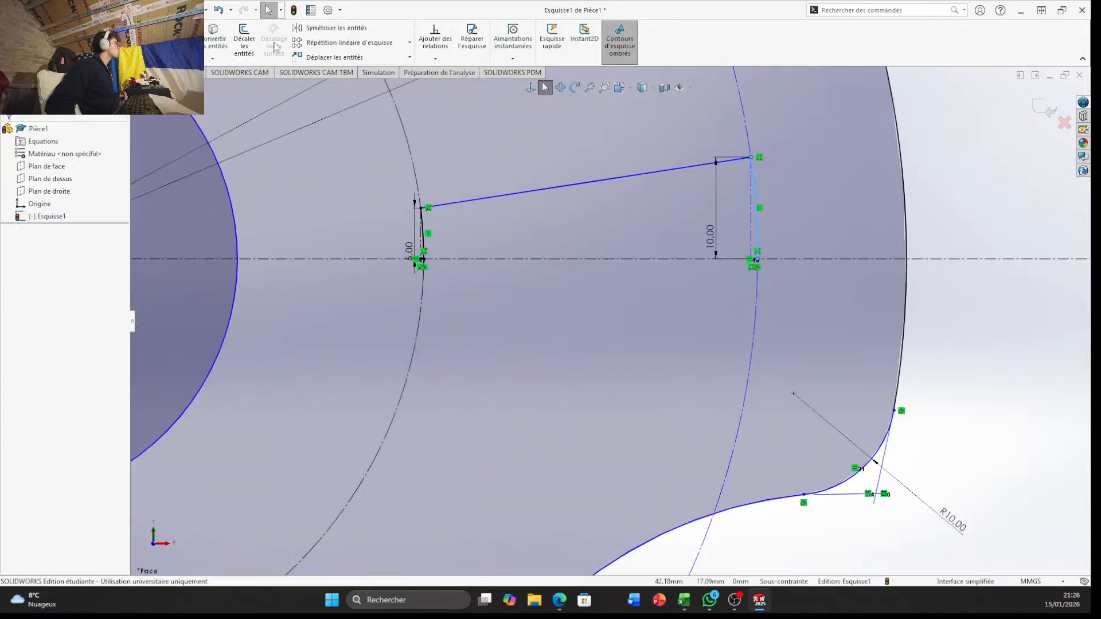
pyautogui.click(332, 28)
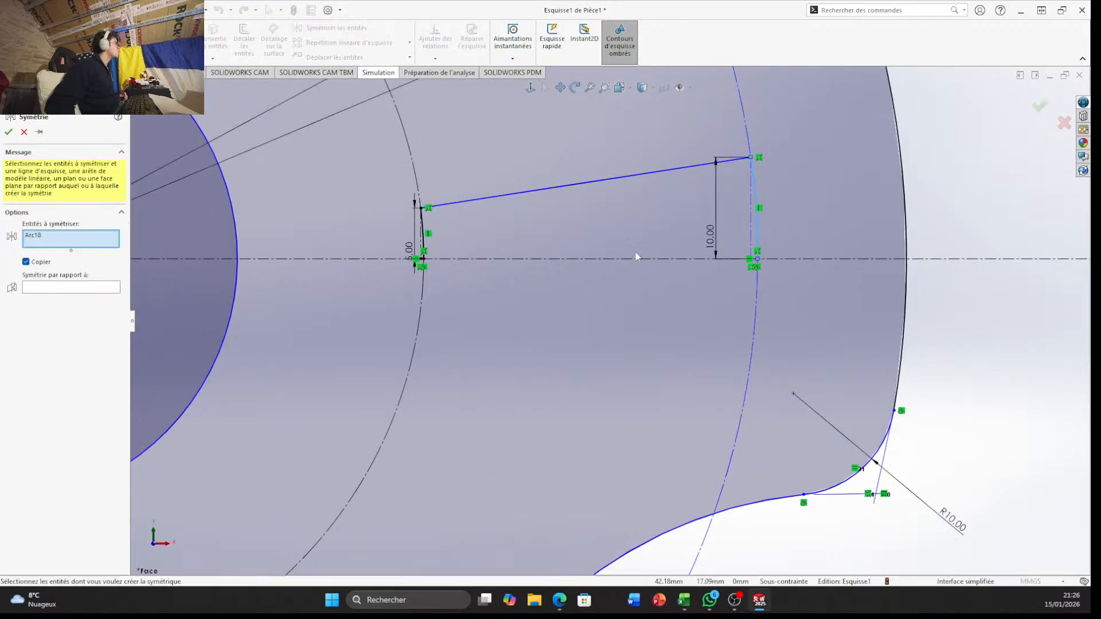
pyautogui.click(572, 187)
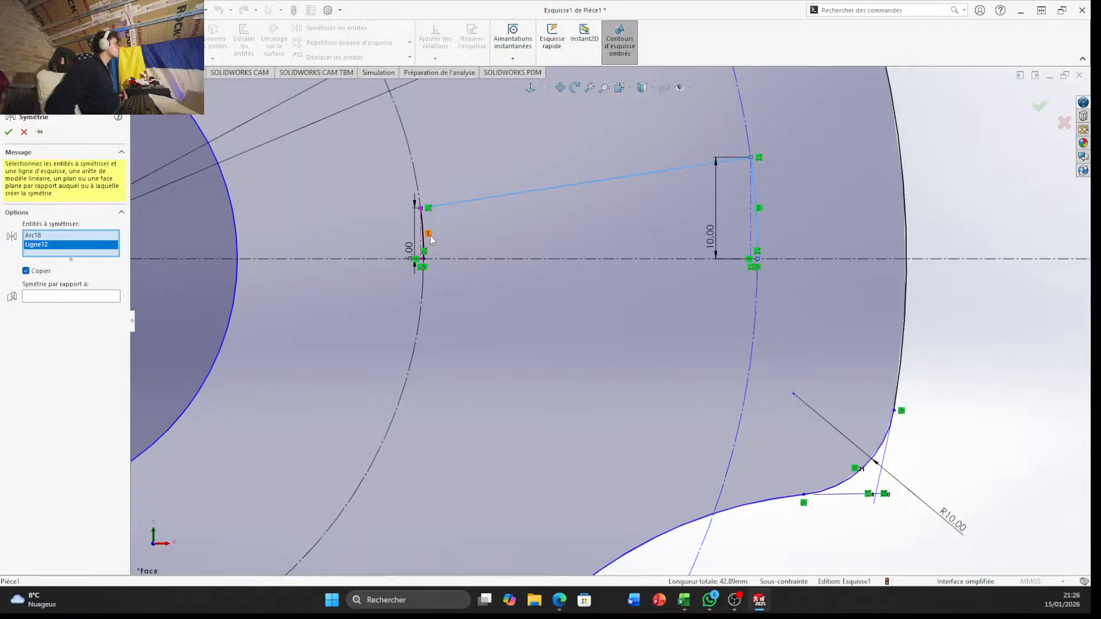
pyautogui.scroll(-6, 422, 241)
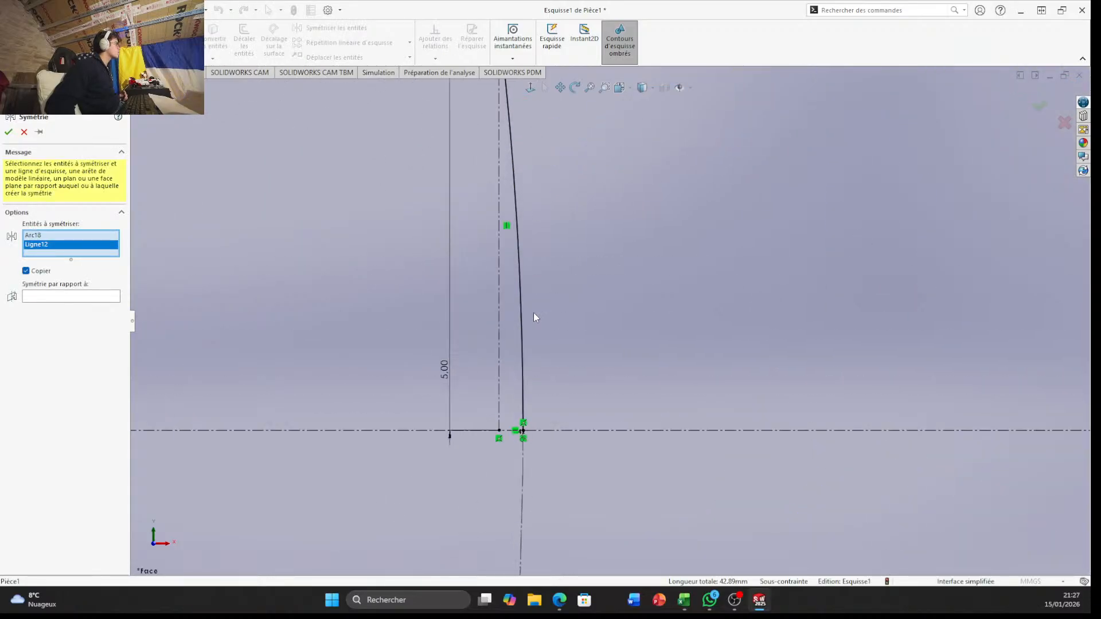
pyautogui.click(520, 347)
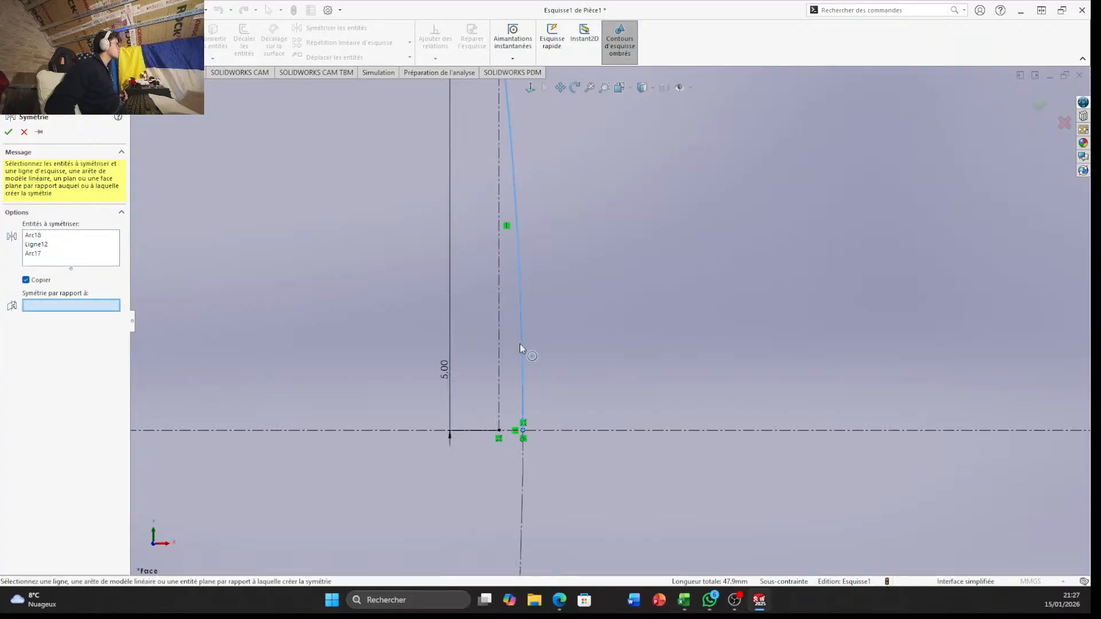
pyautogui.click(629, 432)
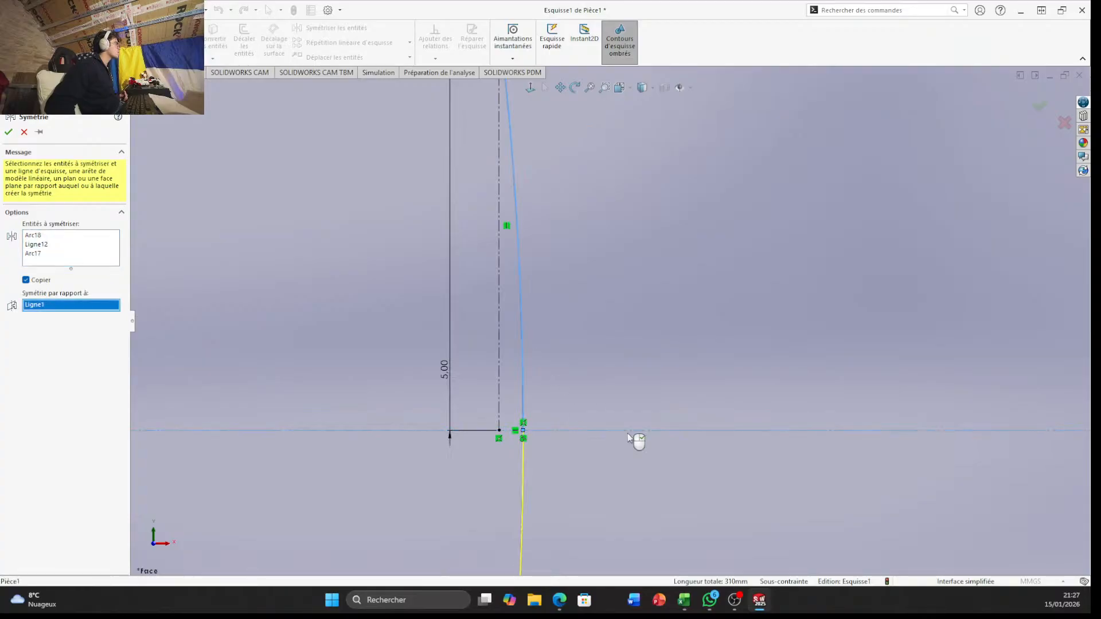
pyautogui.scroll(6, 628, 436)
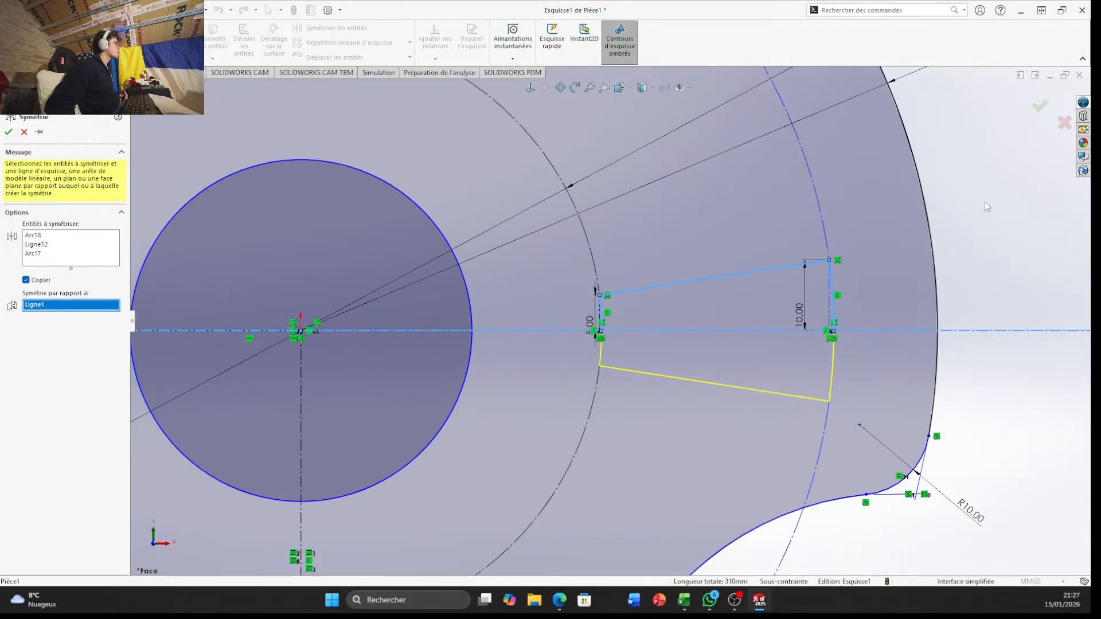
pyautogui.click(1039, 106)
pyautogui.scroll(3, 798, 344)
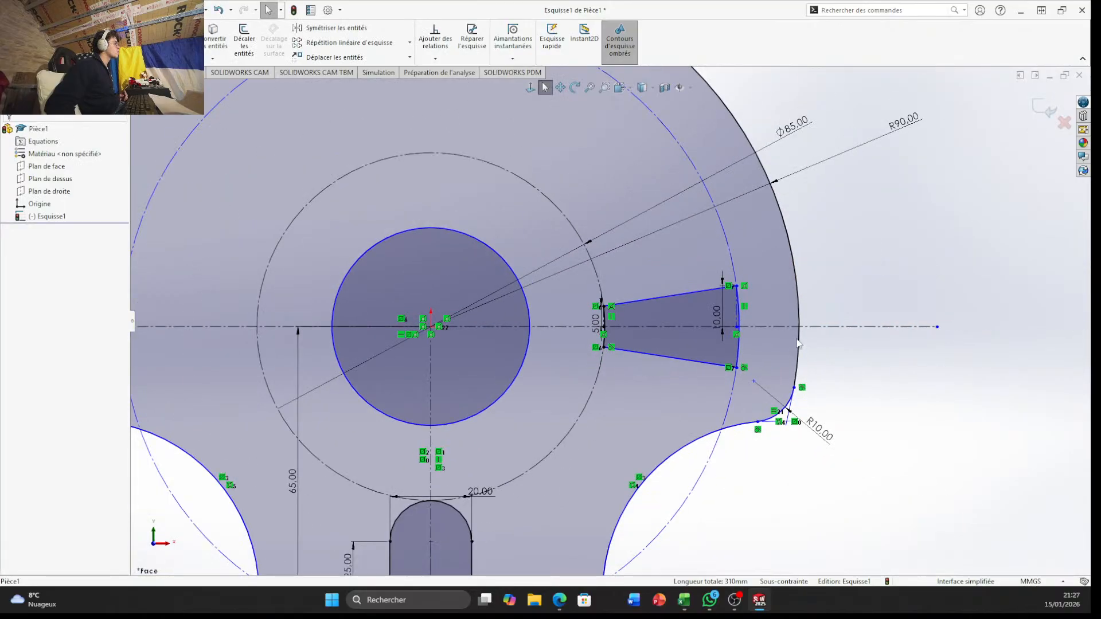
# Examine the closed tapered opening and its place within the whole sketch profile
pyautogui.scroll(1, 799, 344)
pyautogui.scroll(-4, 661, 332)
pyautogui.scroll(2, 545, 317)
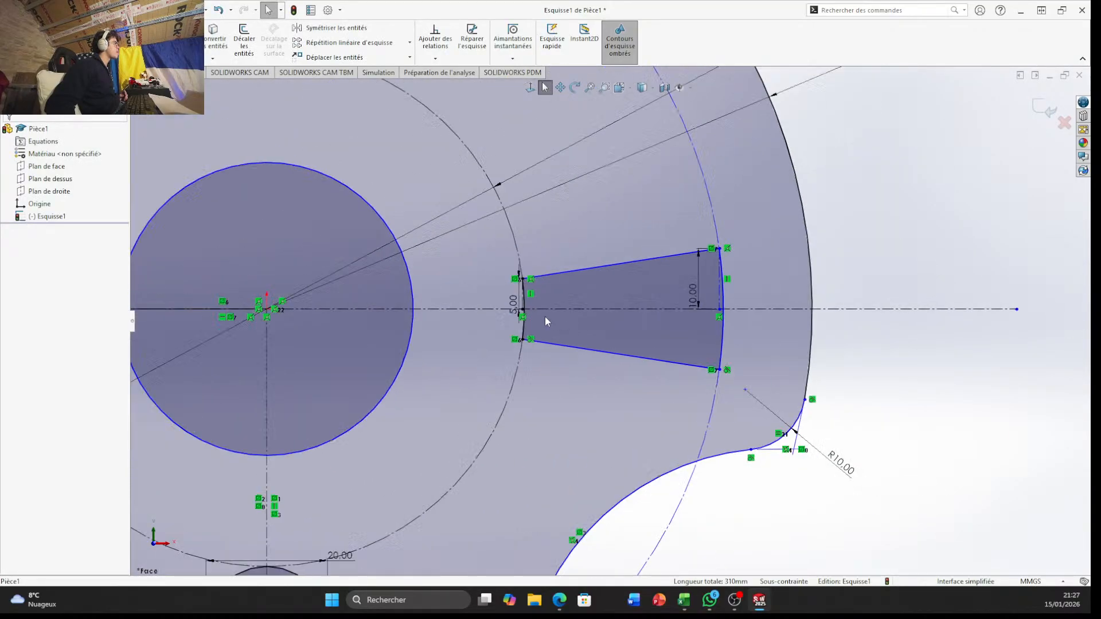
pyautogui.scroll(1, 545, 316)
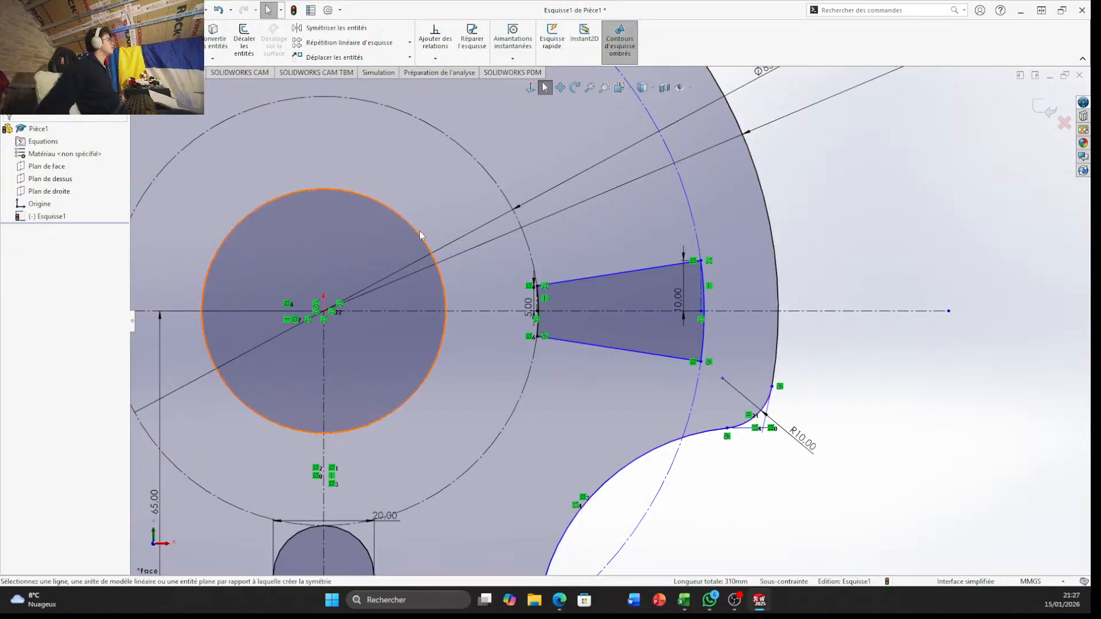
pyautogui.press('f')
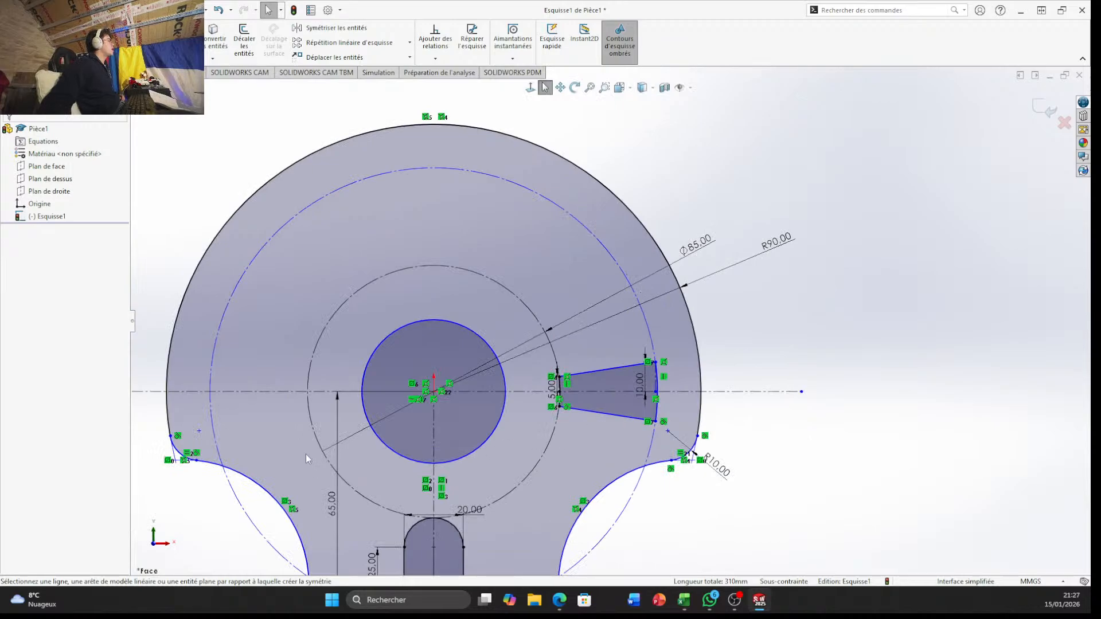
pyautogui.scroll(2, 313, 451)
pyautogui.scroll(-2, 356, 439)
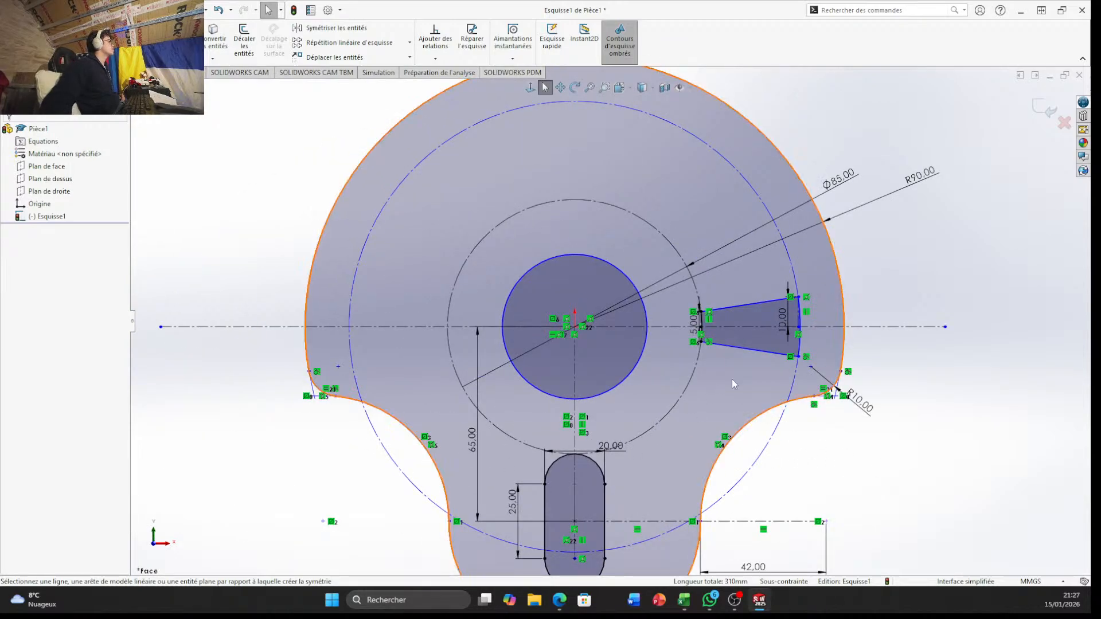
pyautogui.scroll(-2, 732, 379)
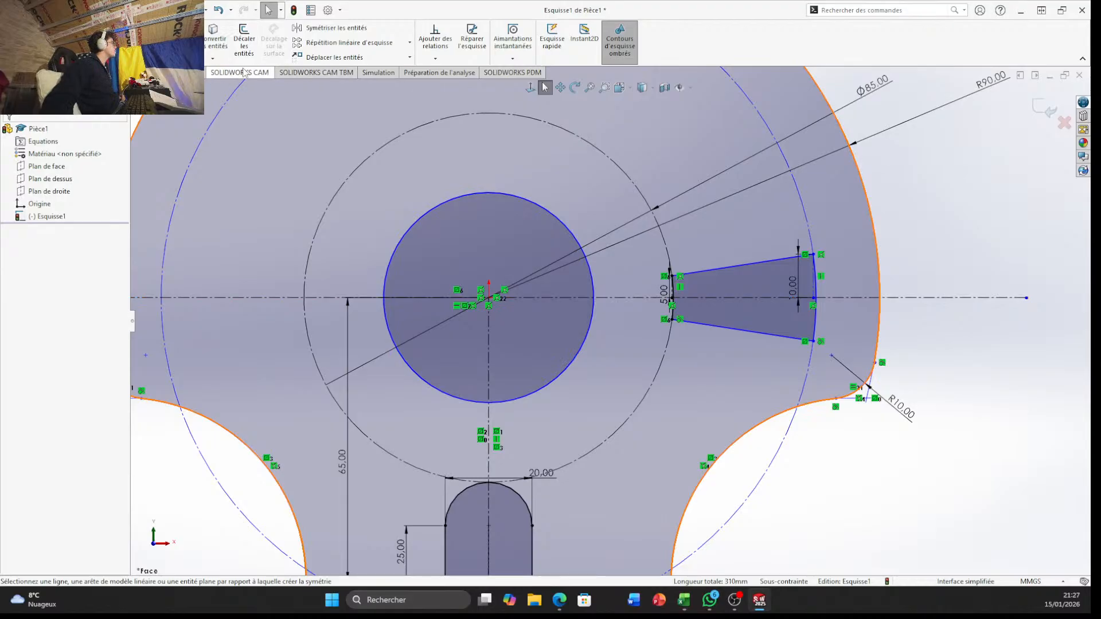
# Start a circular sketch pattern around the origin and set the number of instances to 7
pyautogui.click(409, 44)
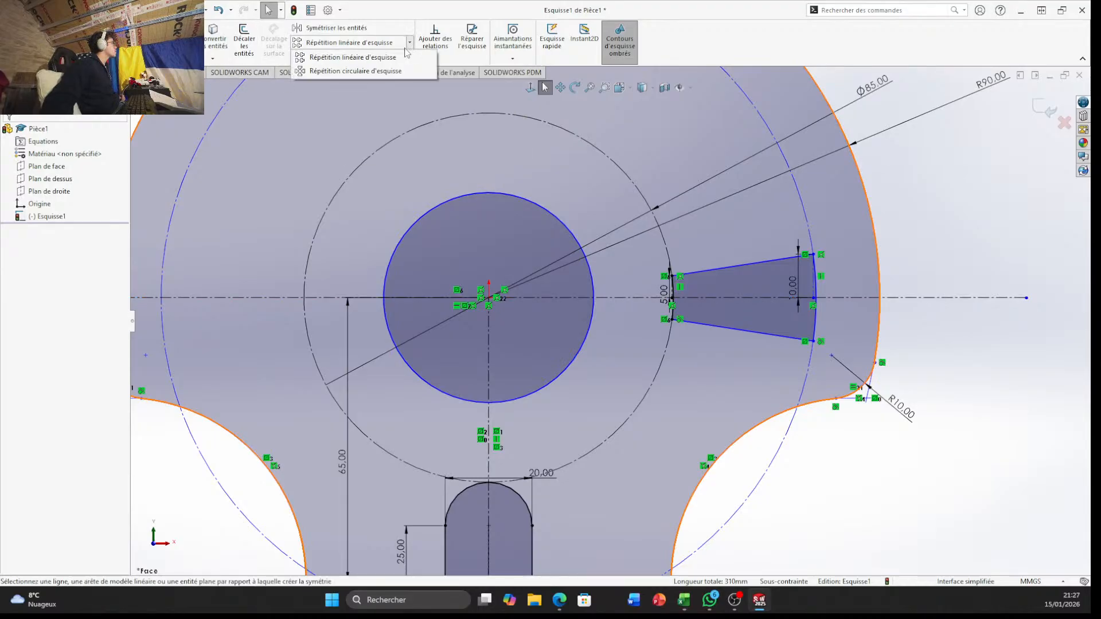
pyautogui.click(339, 71)
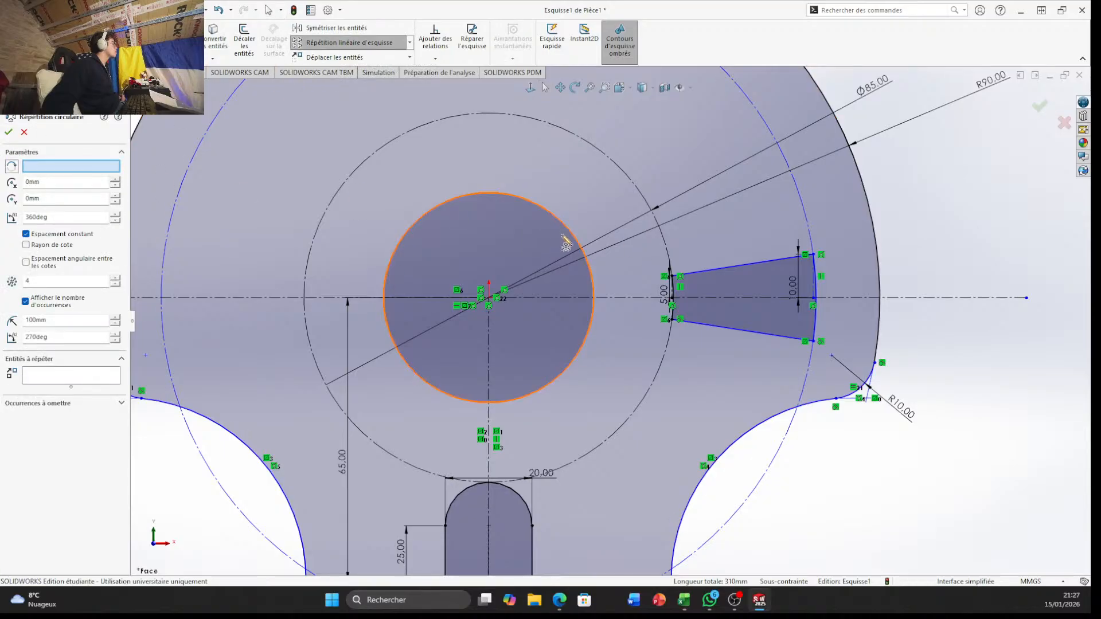
pyautogui.click(632, 188)
pyautogui.click(72, 167)
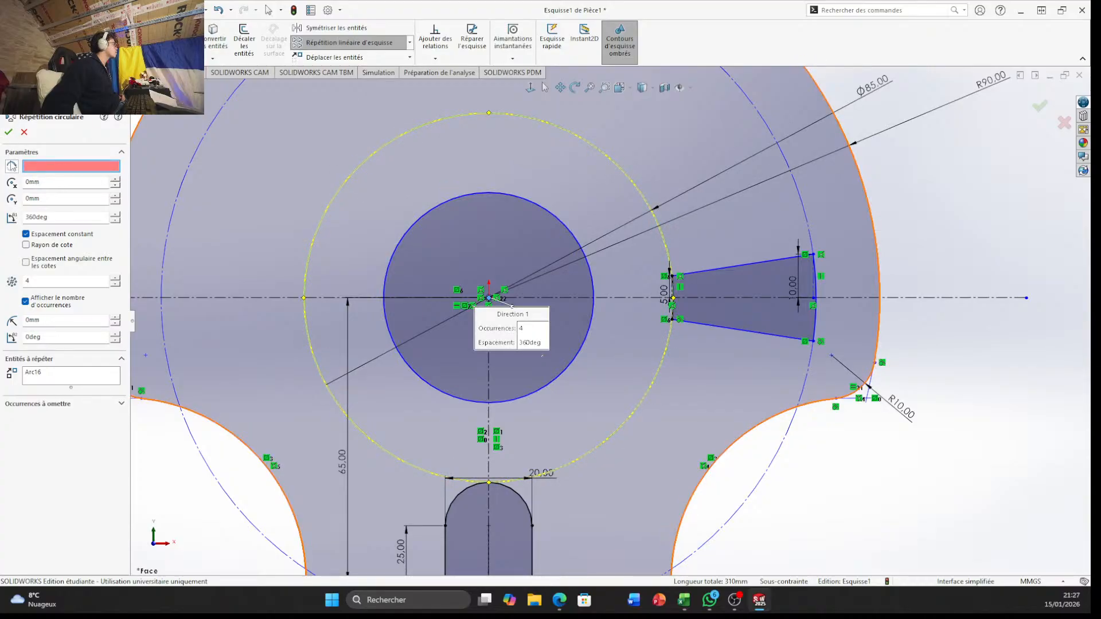
pyautogui.click(594, 147)
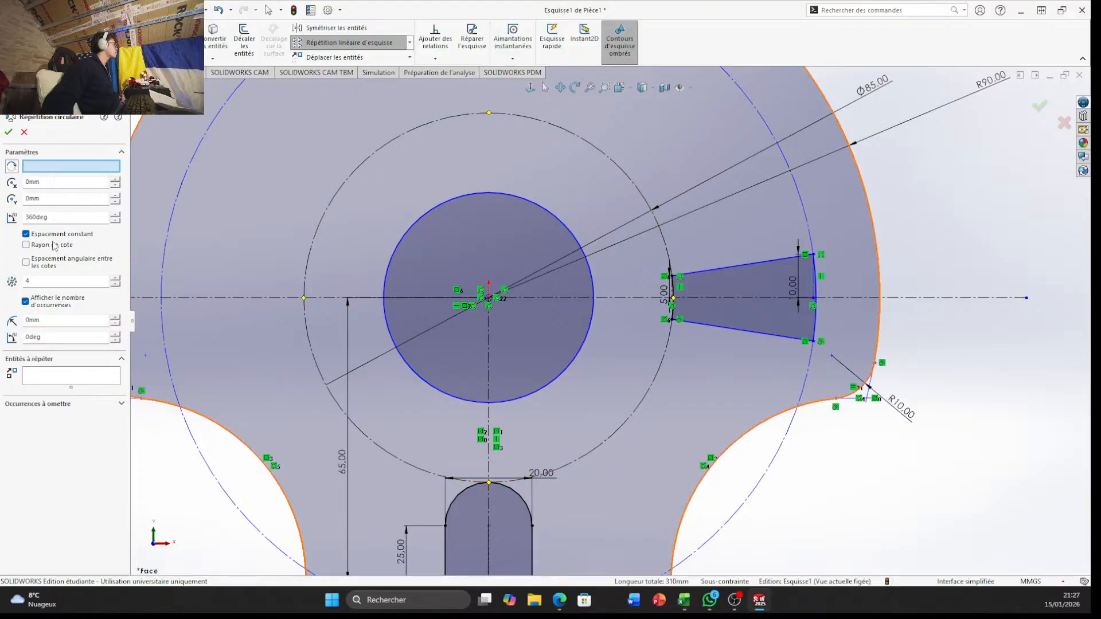
pyautogui.click(69, 282)
pyautogui.write('7')
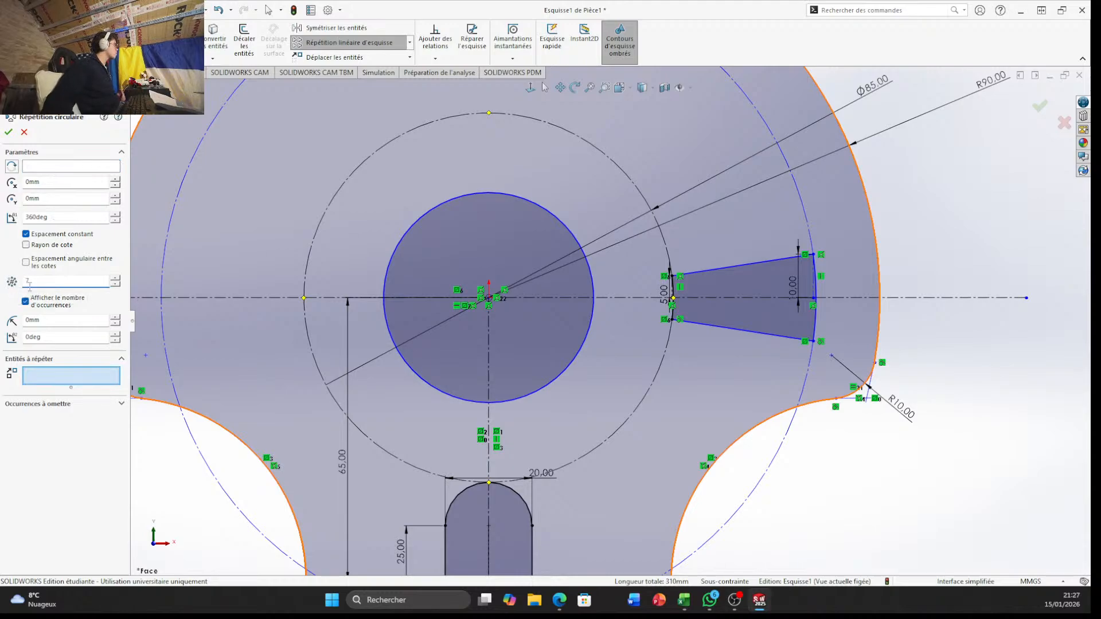
# Choose the tapered opening's two sloped lines and its inner and outer arcs as the entities to pattern
pyautogui.click(102, 381)
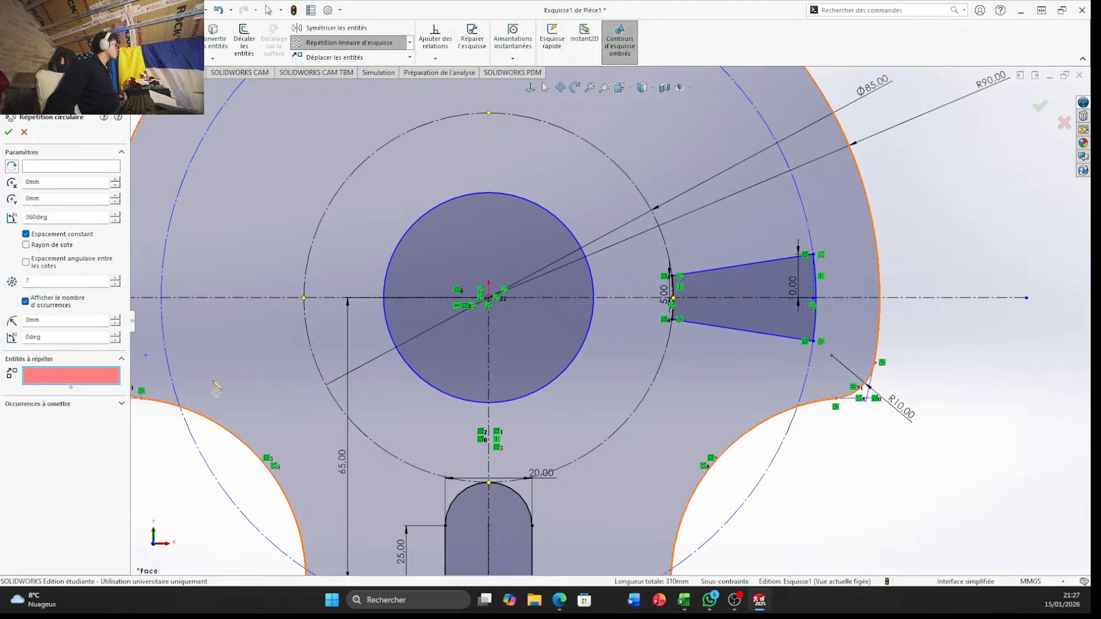
pyautogui.click(744, 266)
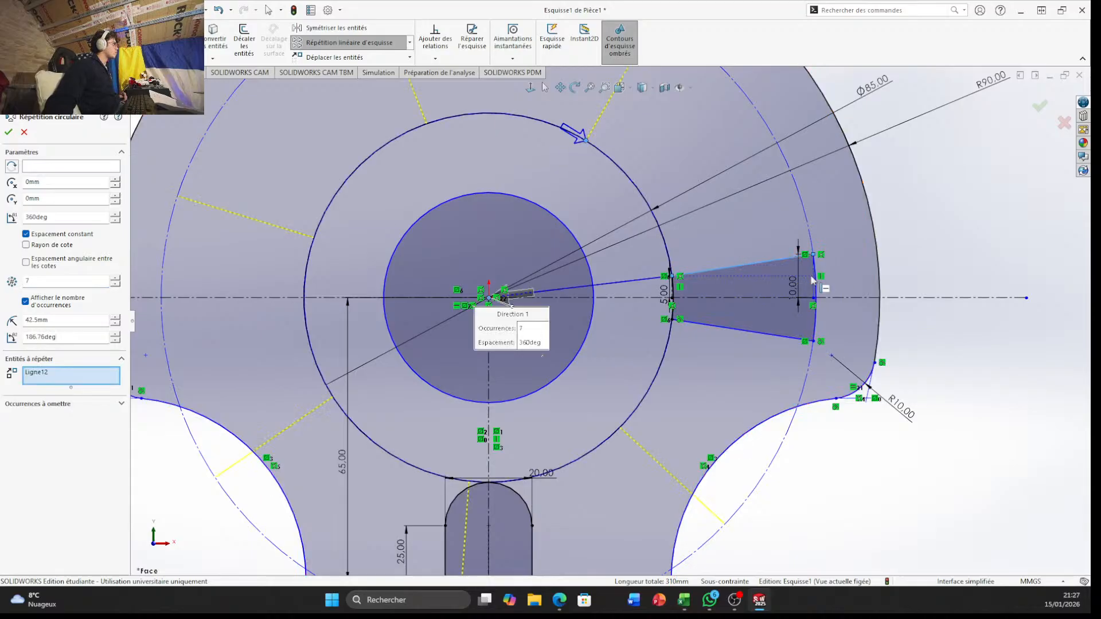
pyautogui.click(815, 297)
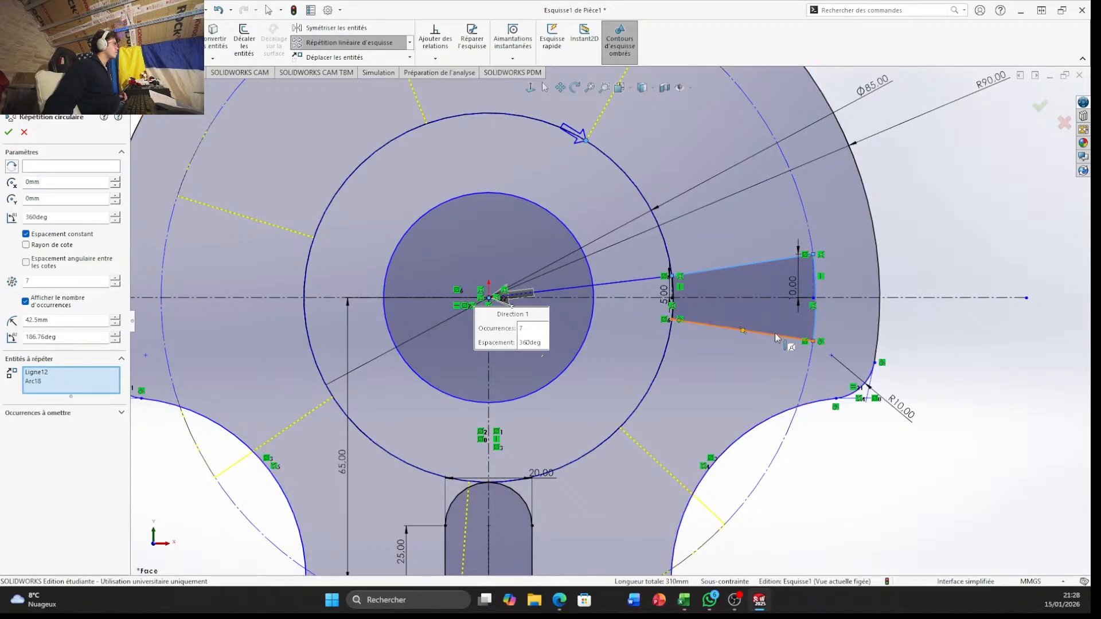
pyautogui.click(777, 338)
pyautogui.scroll(-3, 780, 330)
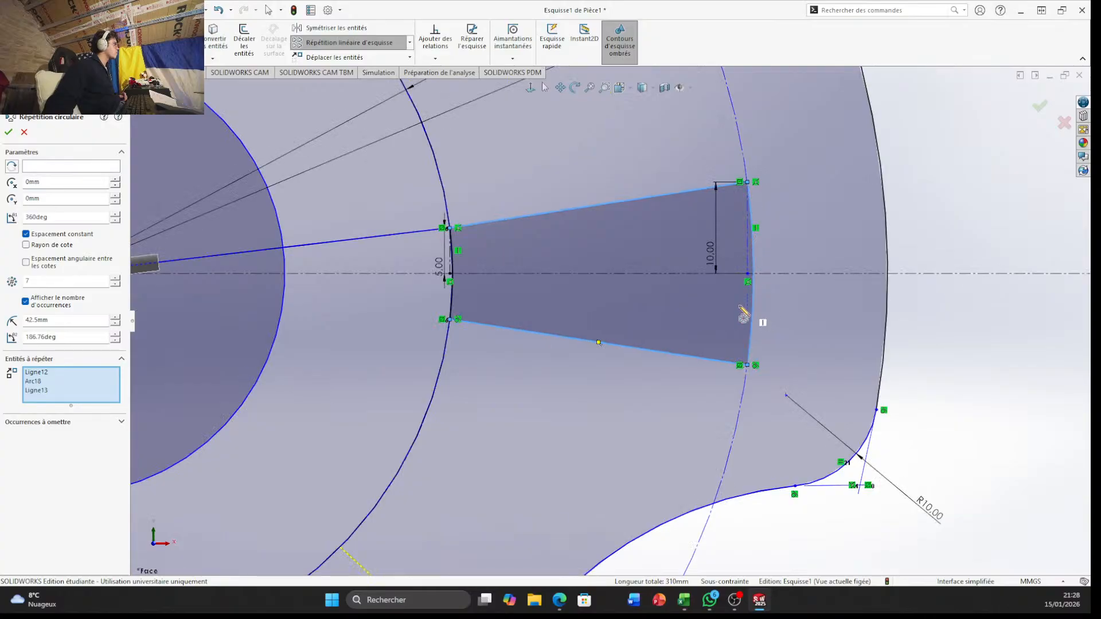
pyautogui.scroll(5, 717, 303)
pyautogui.scroll(-3, 605, 352)
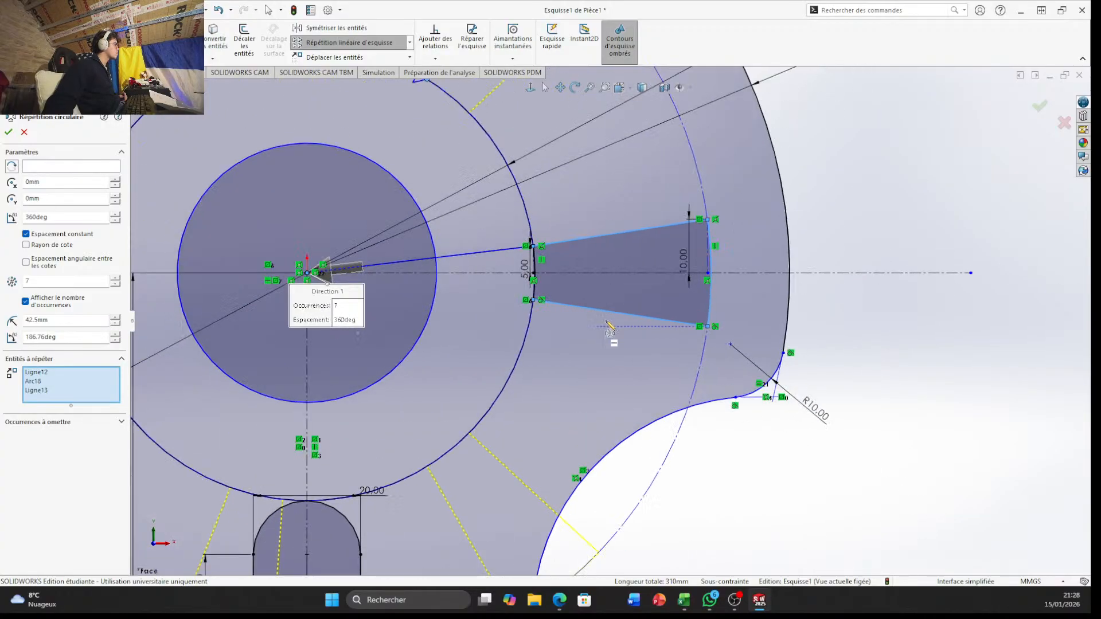
pyautogui.click(535, 284)
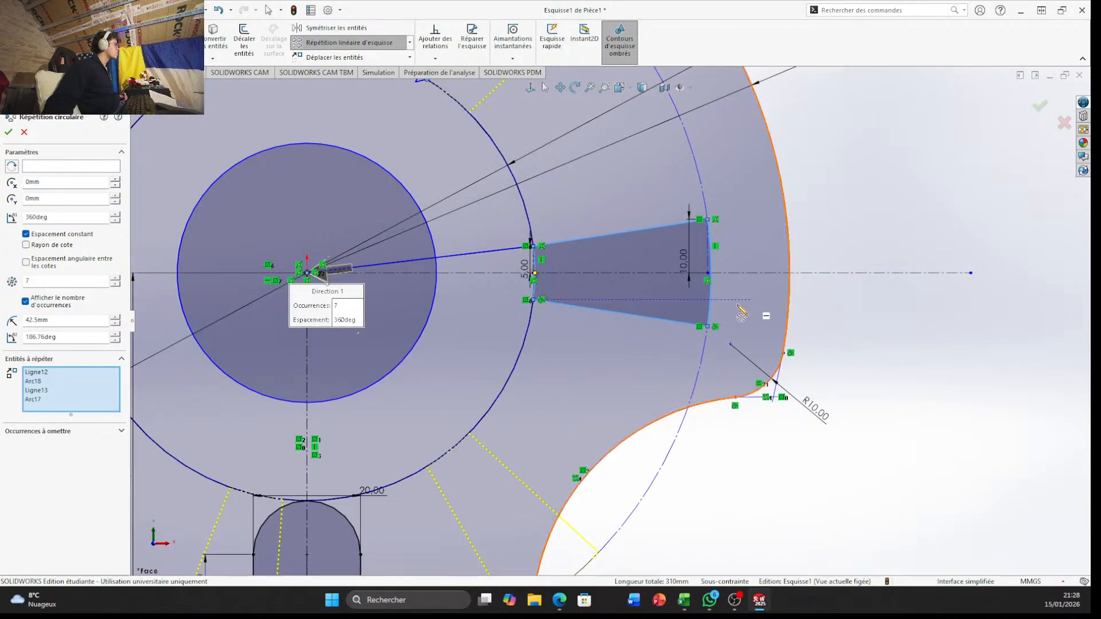
pyautogui.click(711, 310)
pyautogui.click(712, 309)
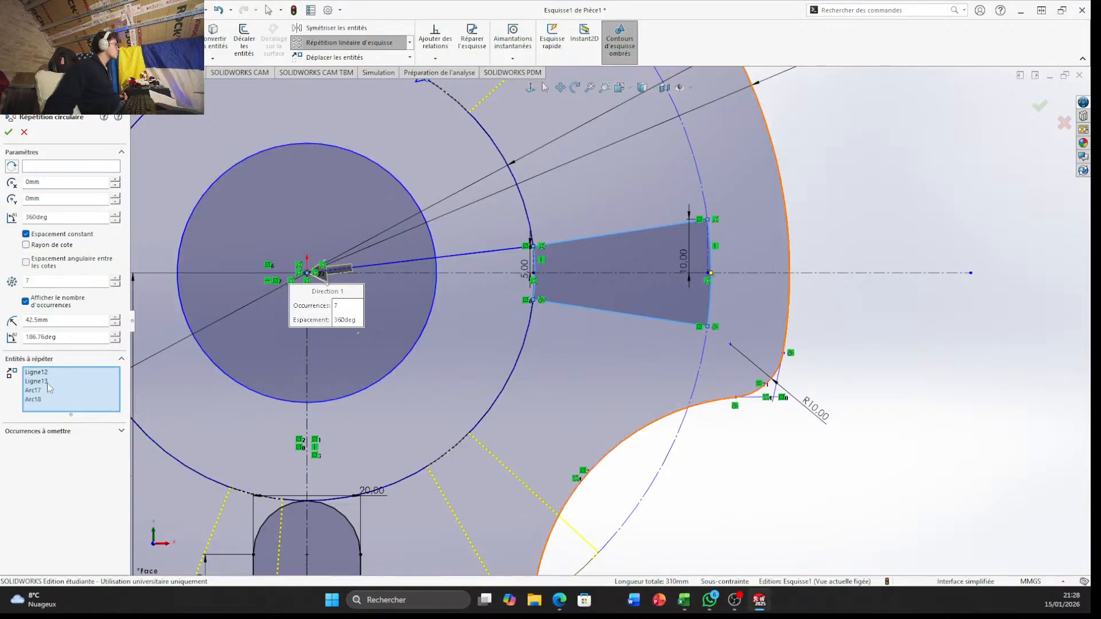
pyautogui.press('f')
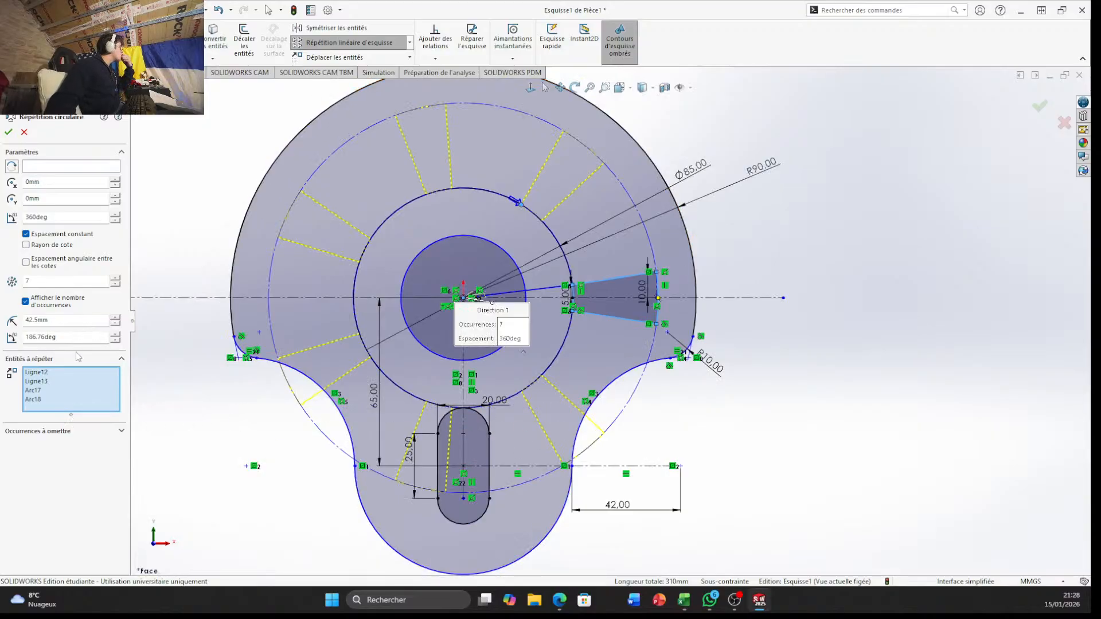
# Set the circular pattern's total angle to 180 degrees
pyautogui.doubleClick(102, 217)
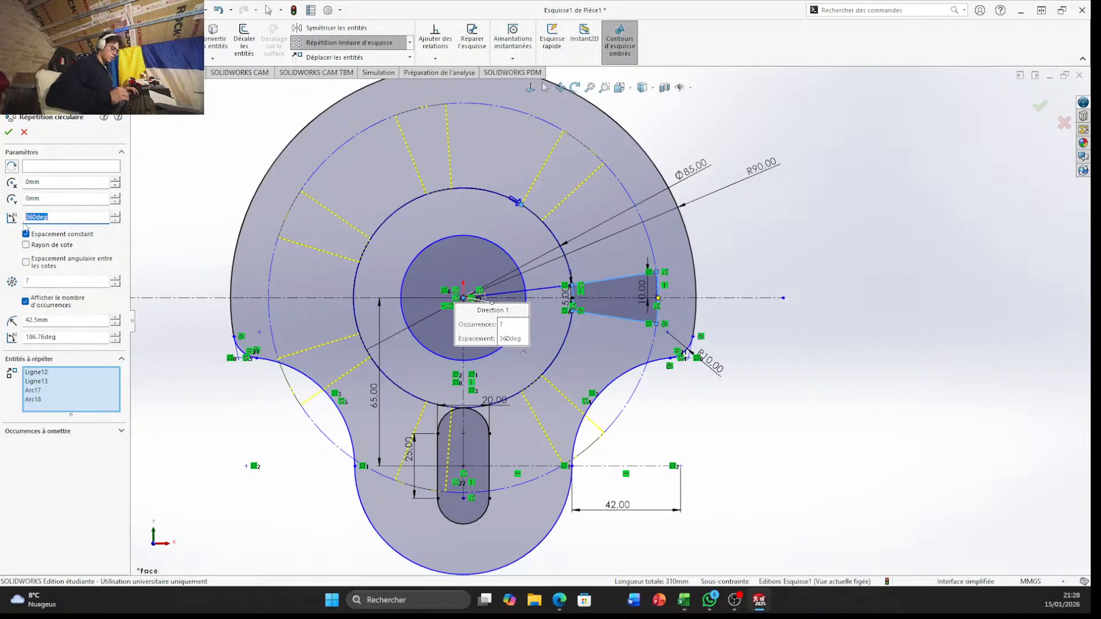
pyautogui.write('180')
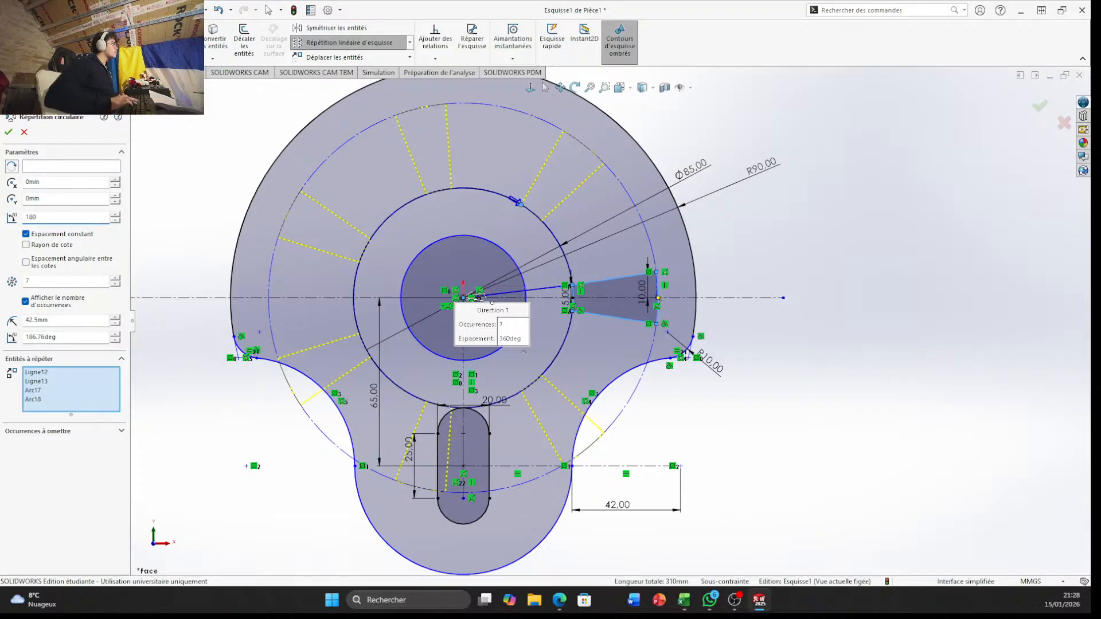
pyautogui.press('Return')
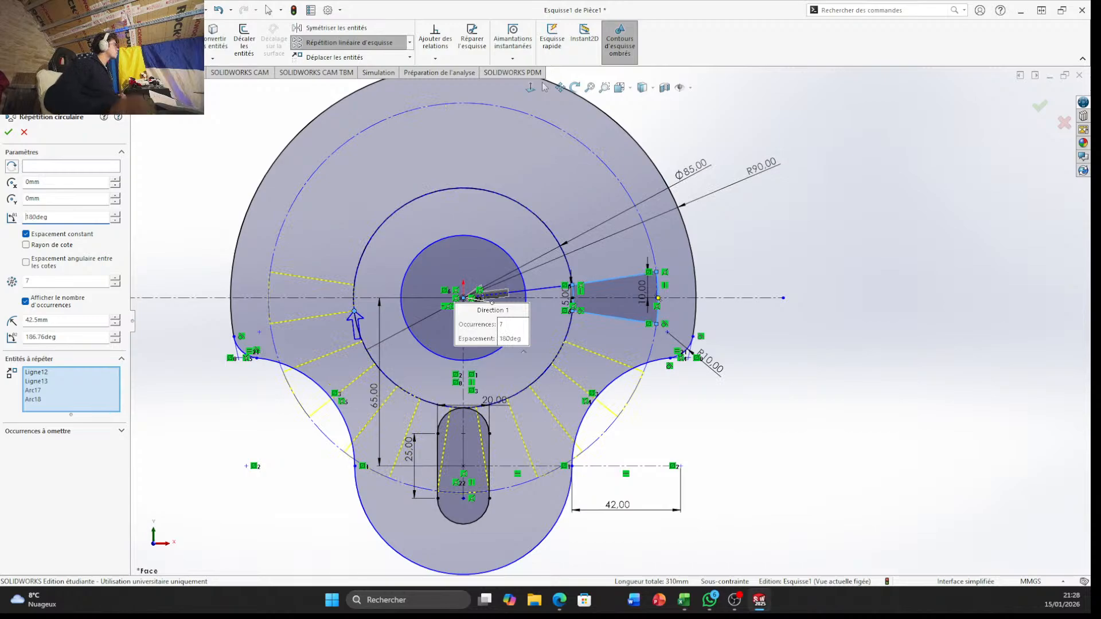
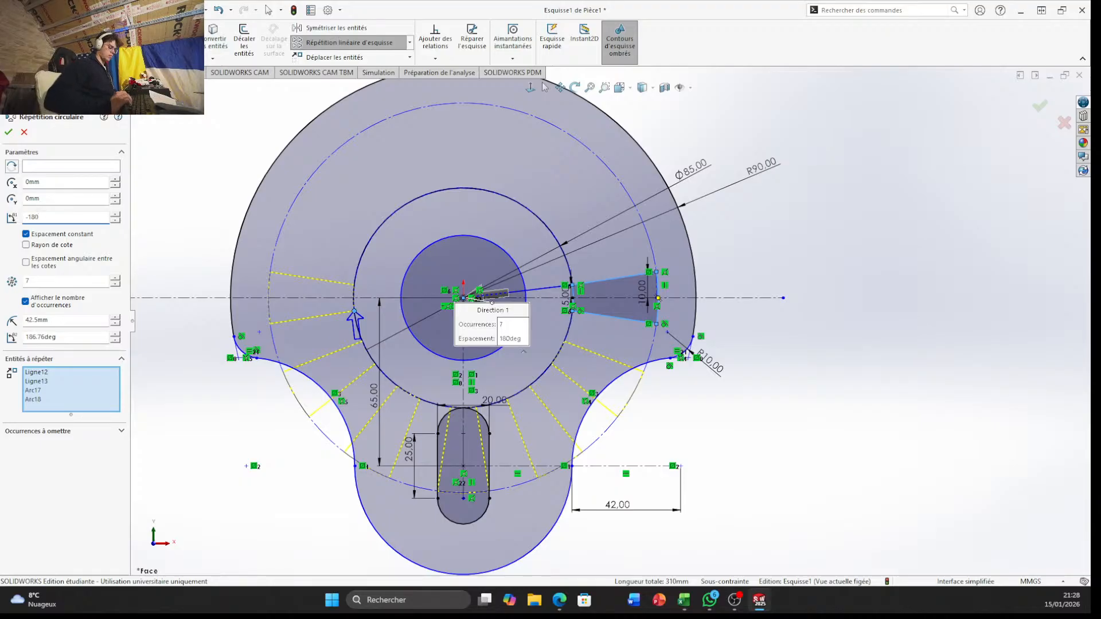
# Try to apply the tapered opening's circular pattern with a total angle of -180 degrees
pyautogui.press('Return')
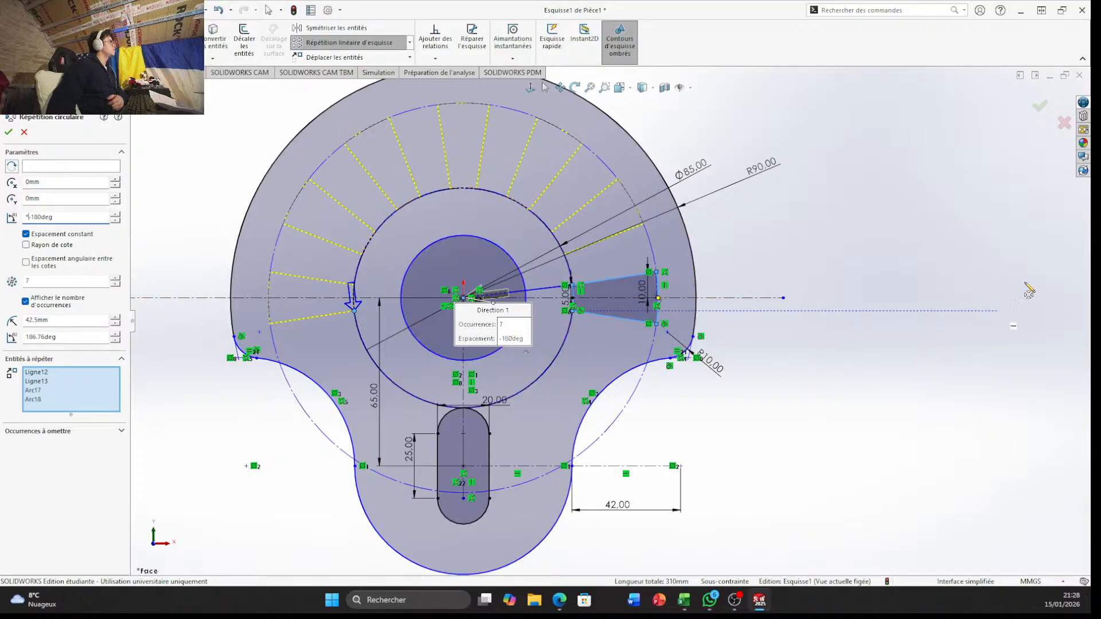
pyautogui.click(1040, 108)
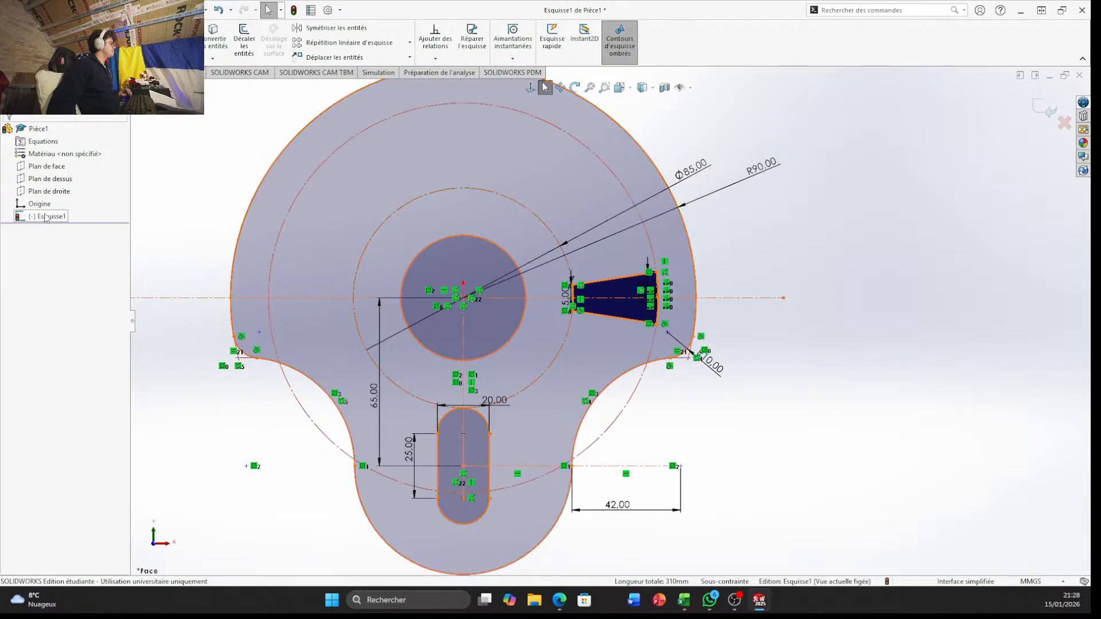
pyautogui.hotkey('ctrl', 'z')
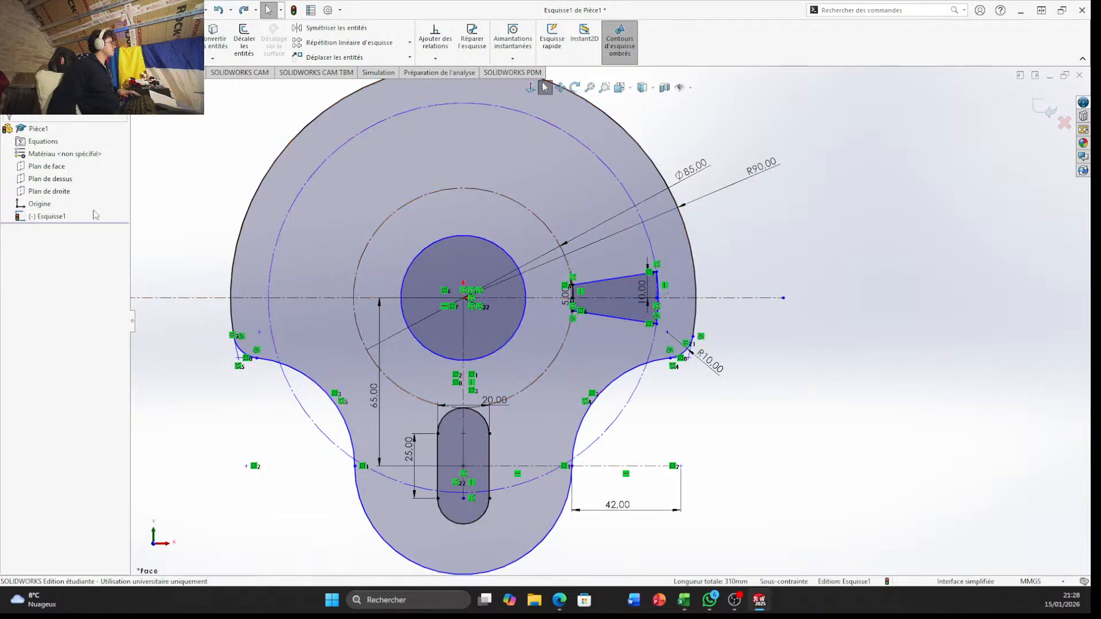
# Start another circular sketch pattern and choose the tapered opening's two sloped lines and two arcs as the entities to repeat
pyautogui.scroll(-3, 593, 314)
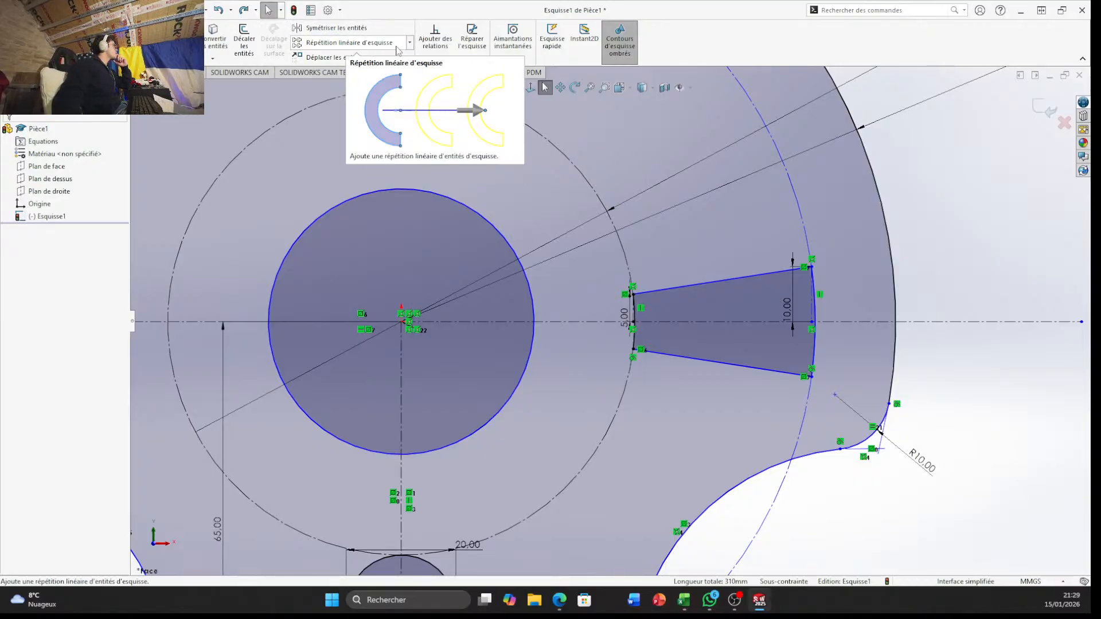
pyautogui.click(409, 43)
pyautogui.click(403, 73)
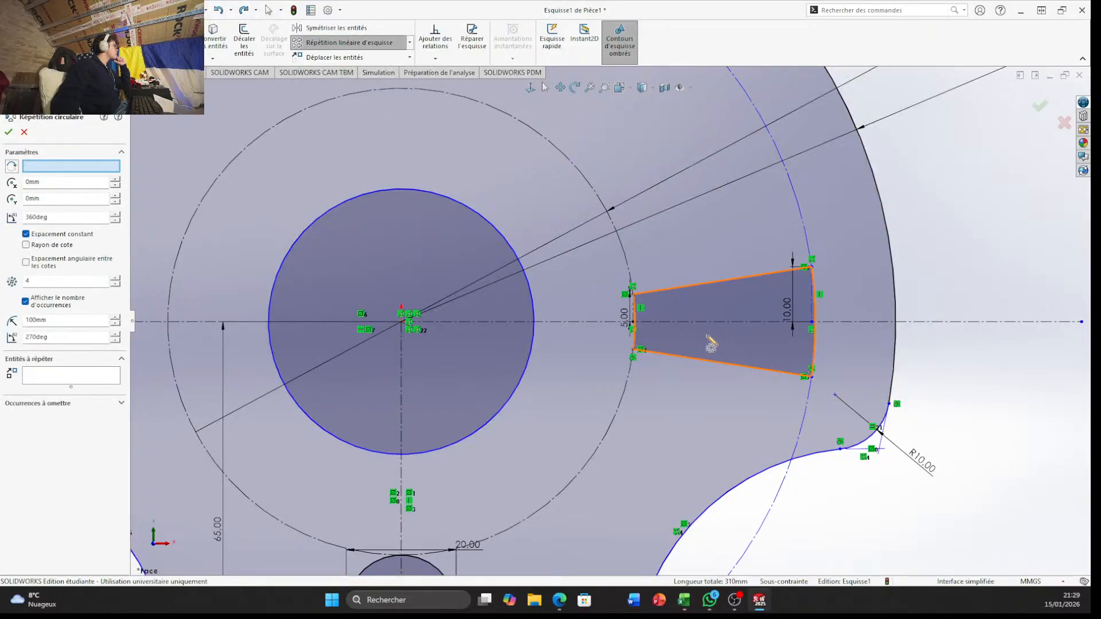
pyautogui.click(50, 377)
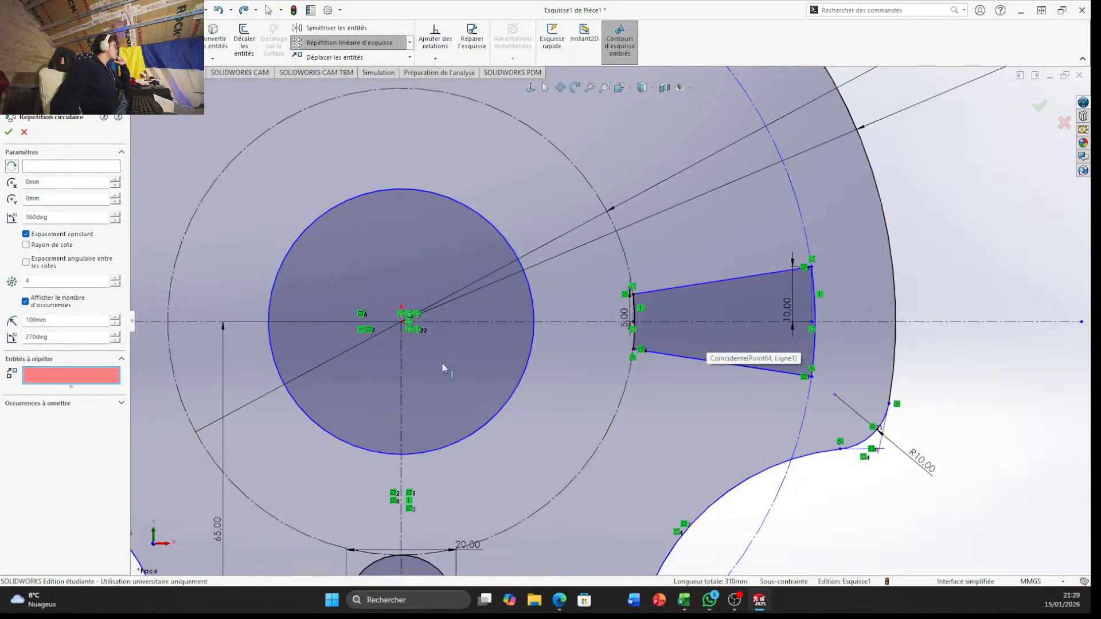
pyautogui.click(731, 319)
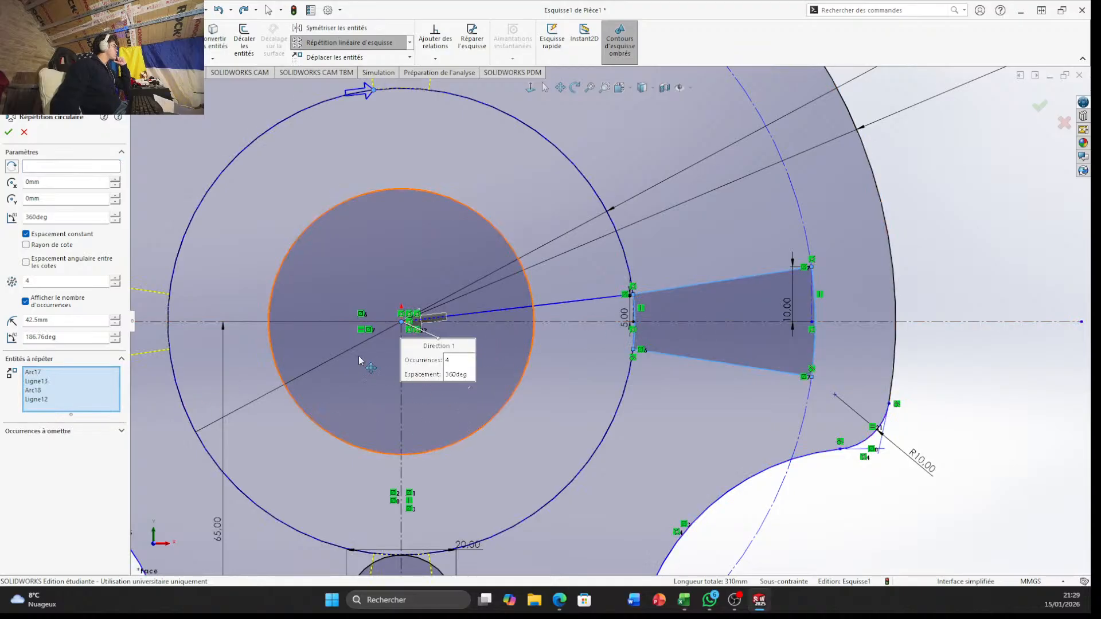
# Set the circular pattern to 7 instances over a total angle of -180 degrees
pyautogui.scroll(2, 360, 361)
pyautogui.click(28, 283)
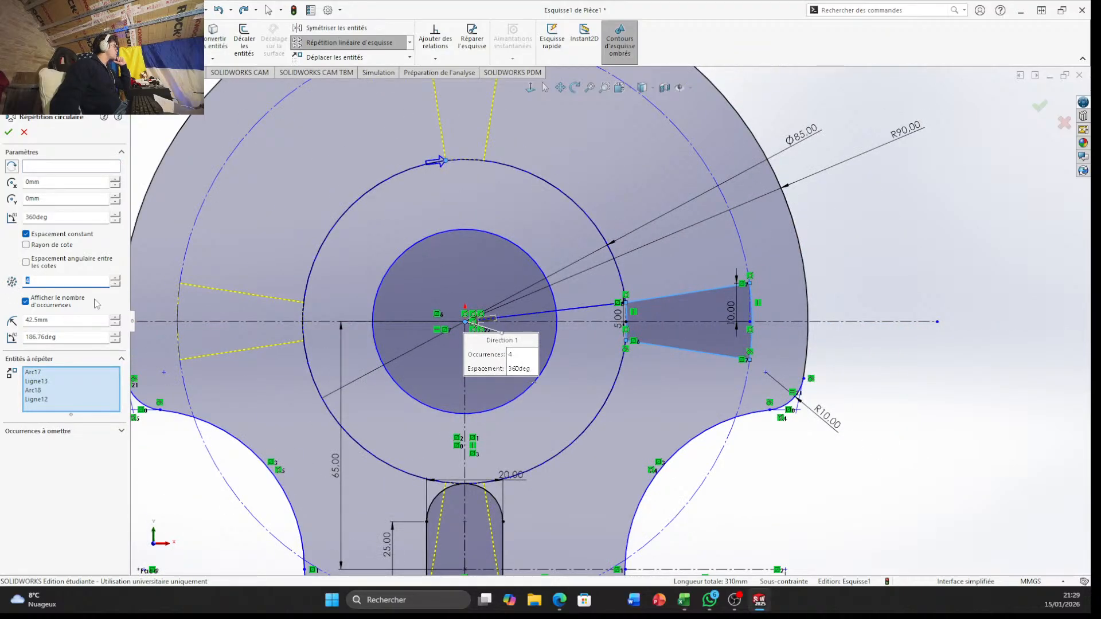
pyautogui.write('7')
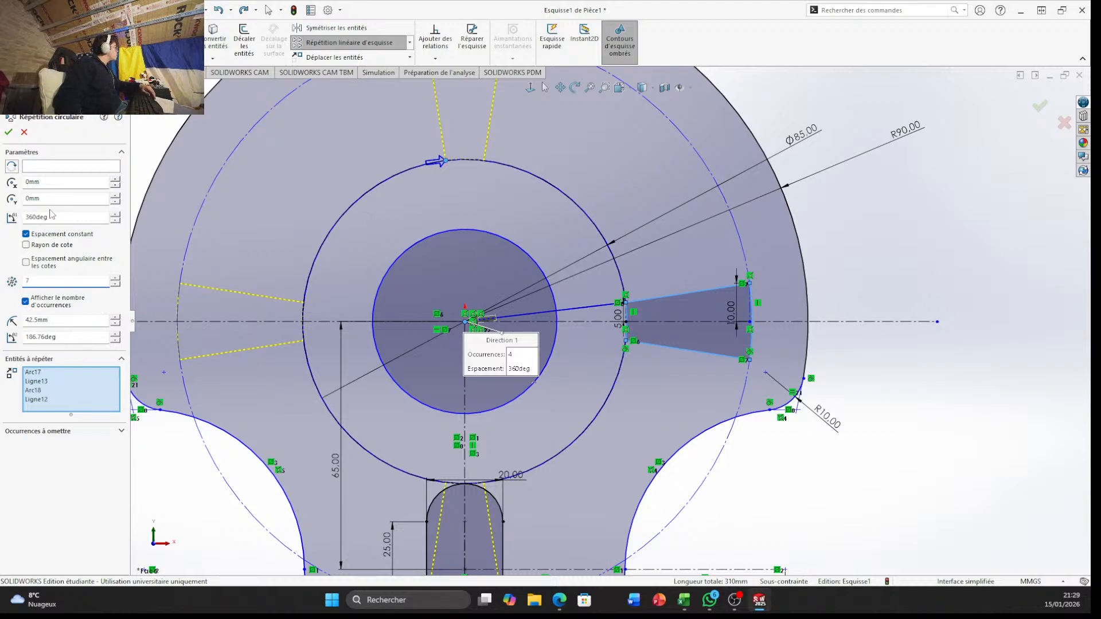
pyautogui.click(68, 217)
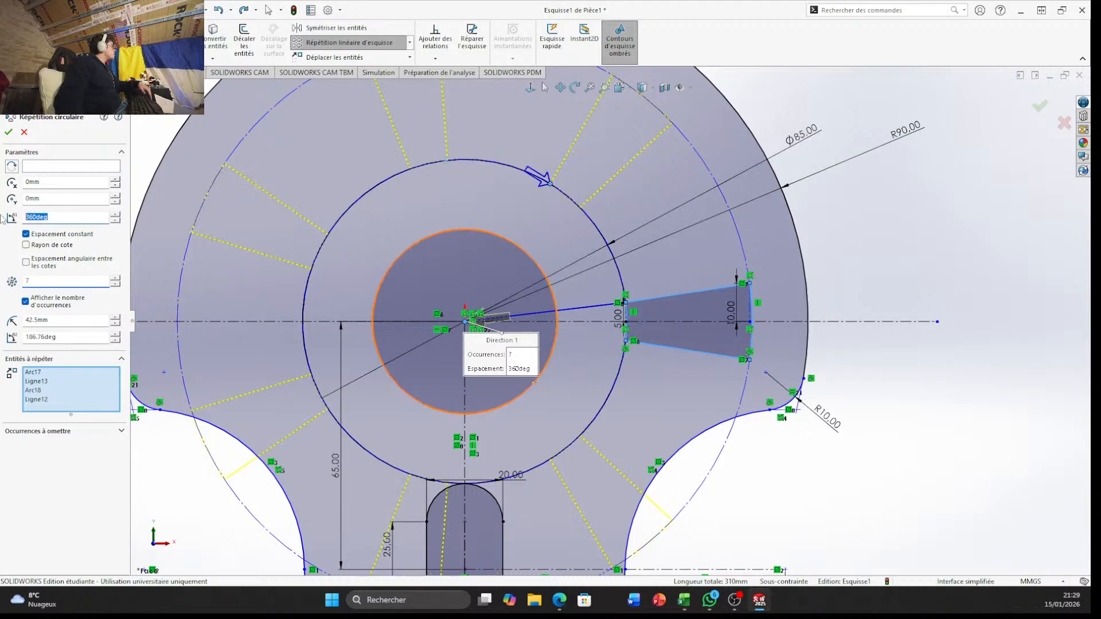
pyautogui.write('-180')
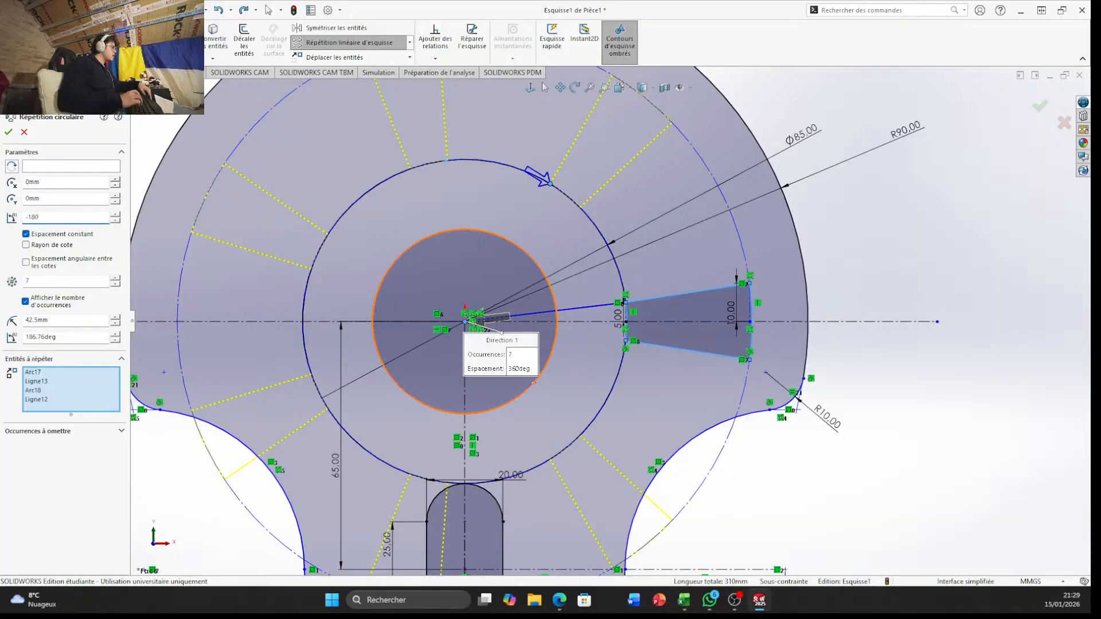
pyautogui.press('Return')
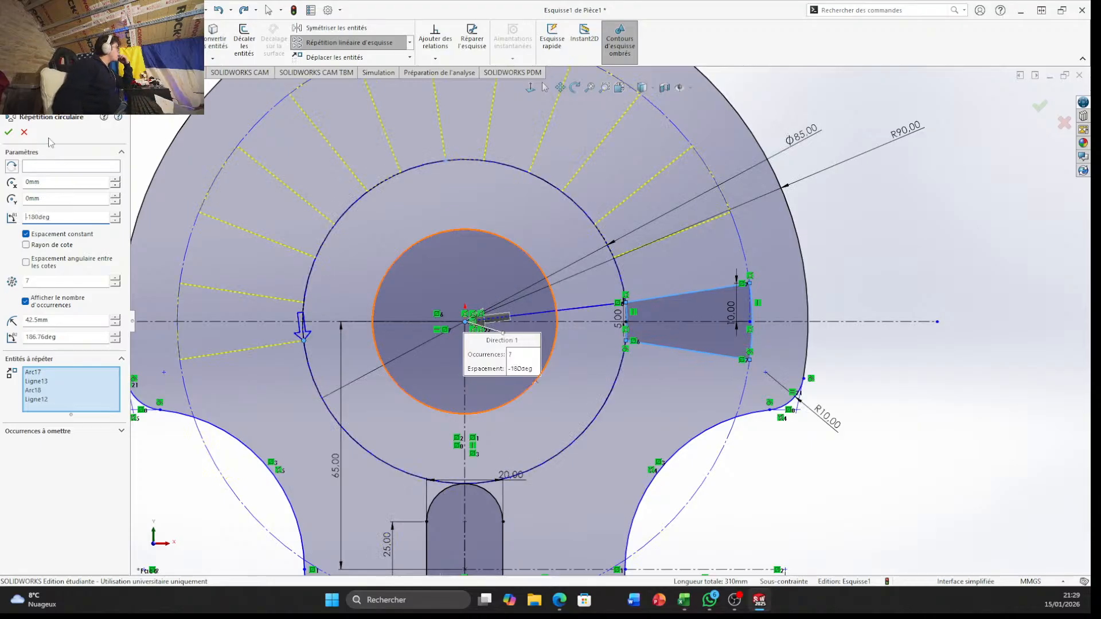
# Try to use the central circle and the vertical centerline as the circular pattern's center reference
pyautogui.click(78, 167)
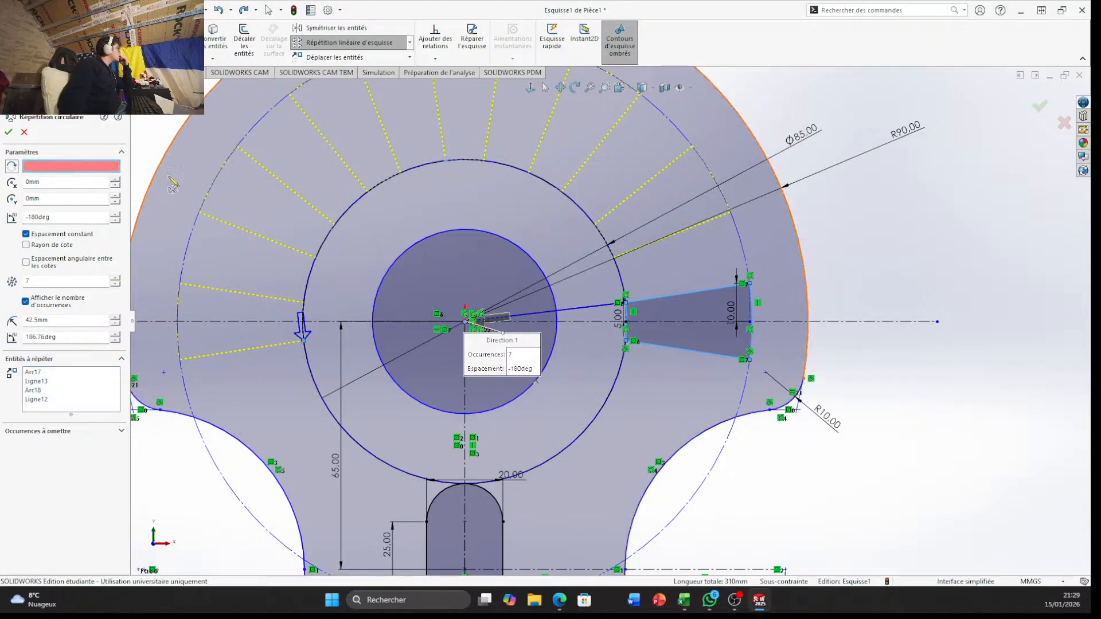
pyautogui.click(509, 254)
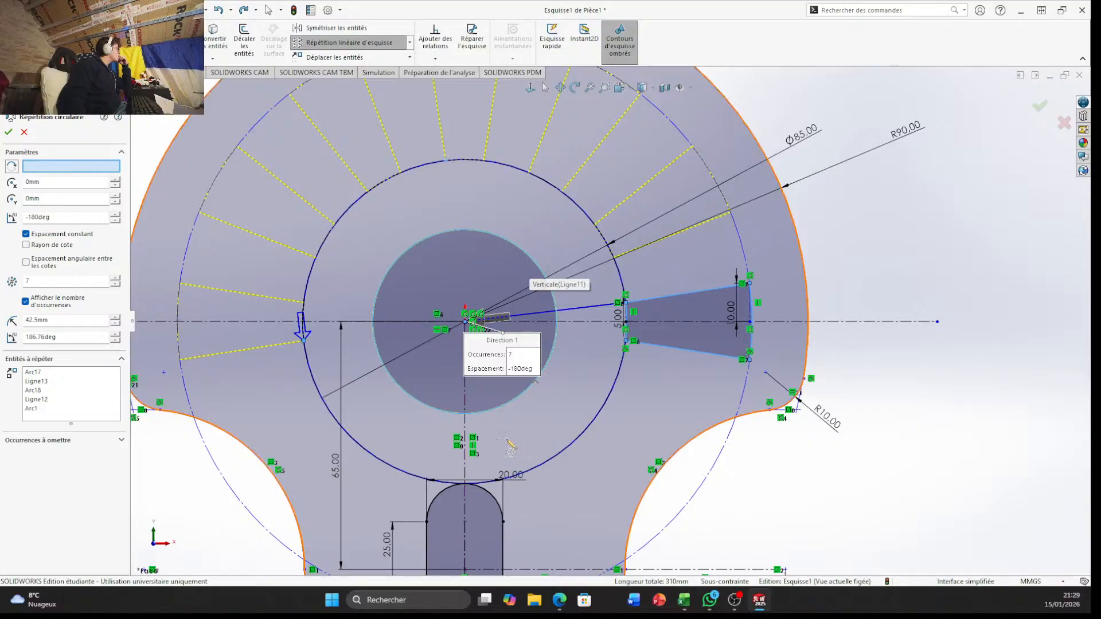
pyautogui.click(465, 425)
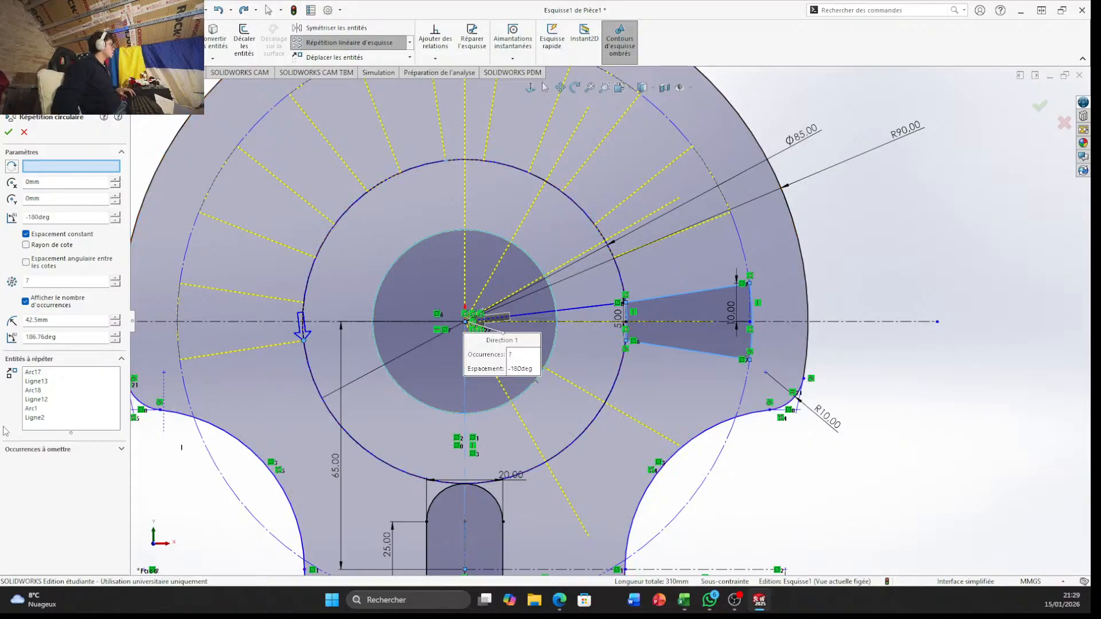
pyautogui.click(39, 417)
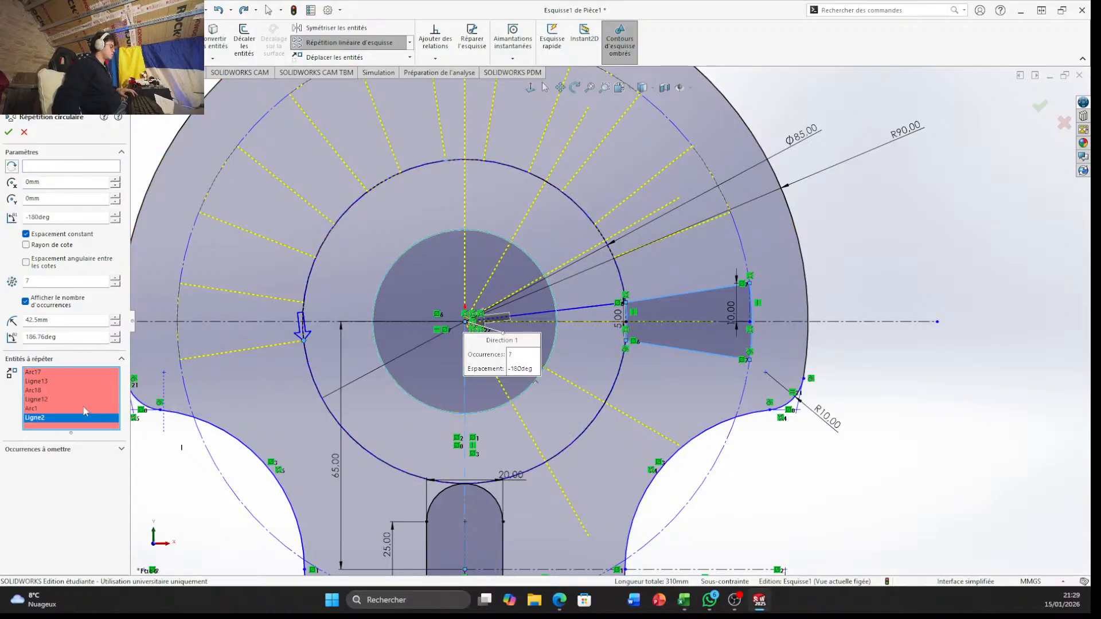
pyautogui.press('Escape')
# Restore the single, unpatterned tapered opening by going back and forth through the undo history
pyautogui.hotkey('ctrl', 'z')
pyautogui.hotkey('ctrl', 'z')
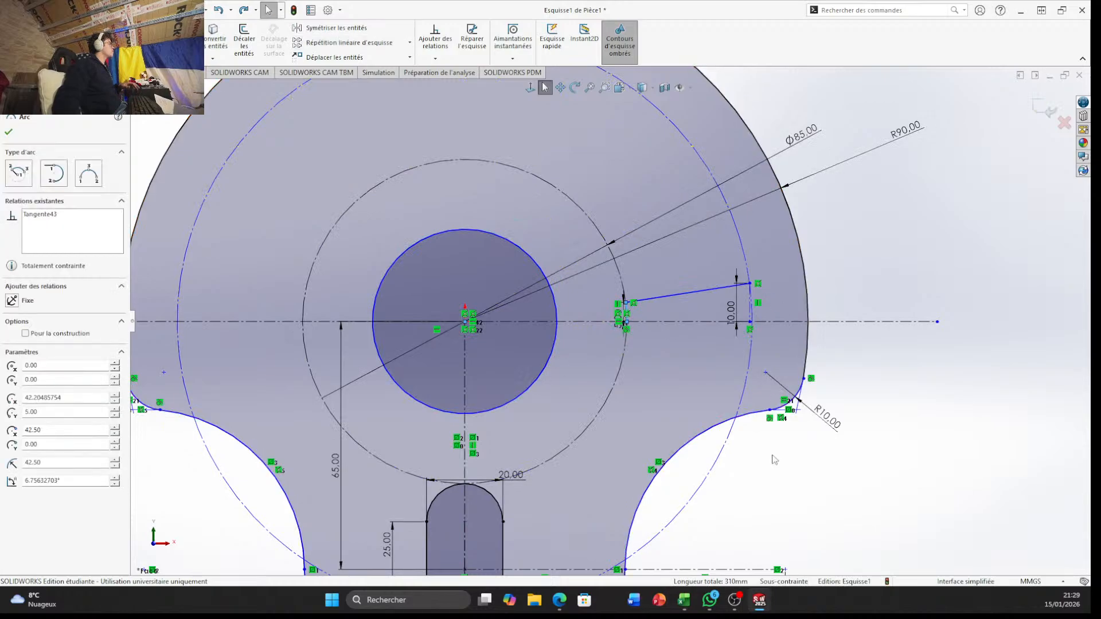
pyautogui.hotkey('ctrl', 'z')
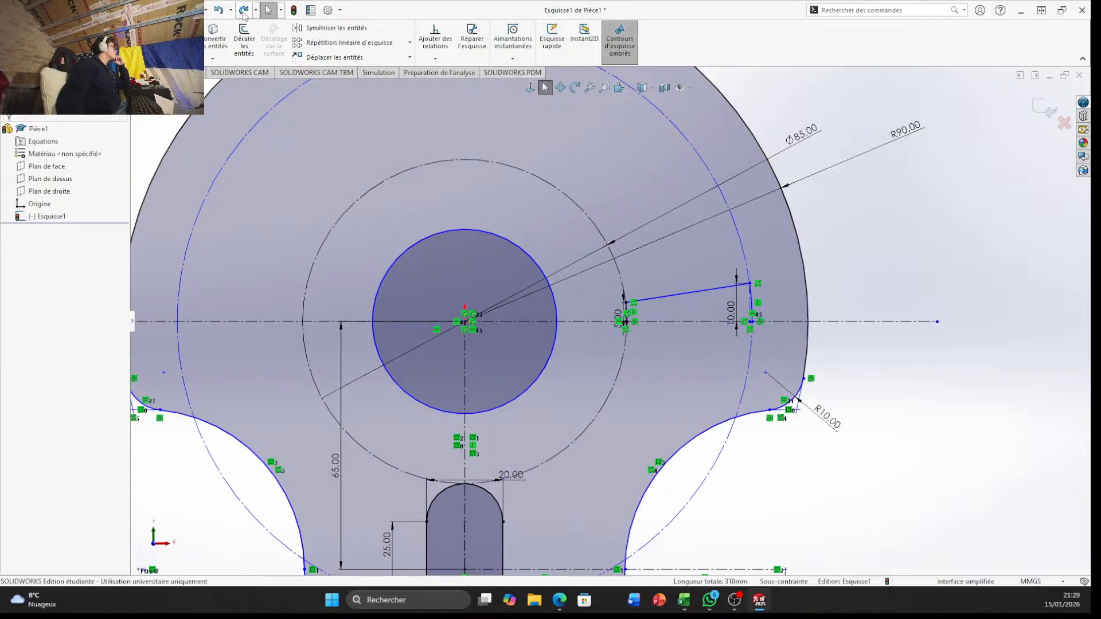
pyautogui.click(243, 11)
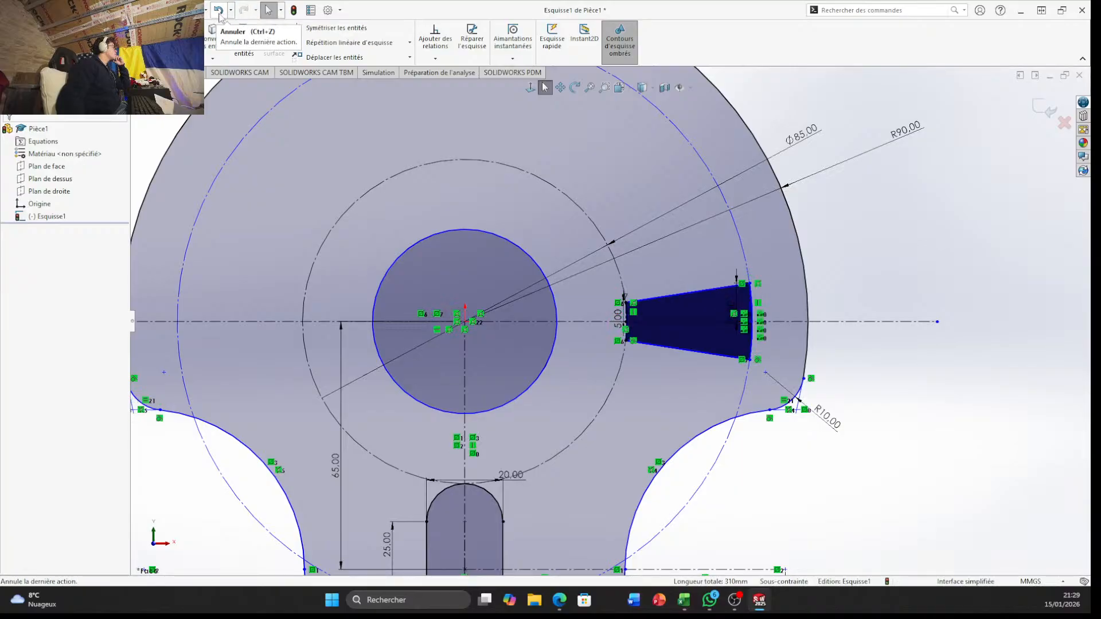
pyautogui.click(217, 10)
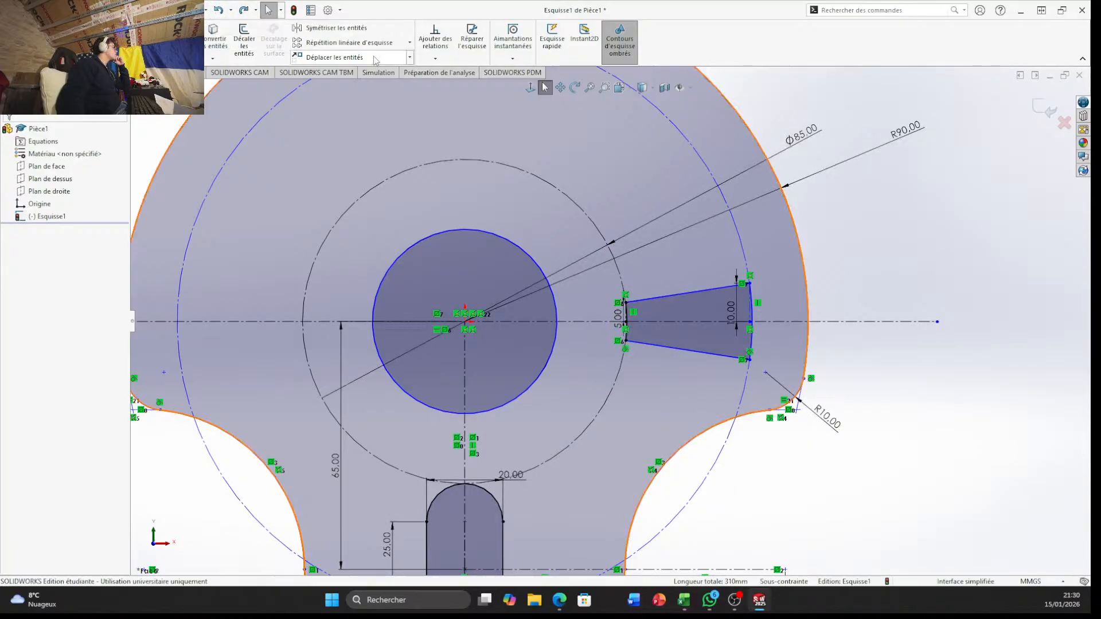
# Start a circular sketch pattern with a total angle of -180 degrees and 7 instances
pyautogui.click(410, 43)
pyautogui.click(344, 69)
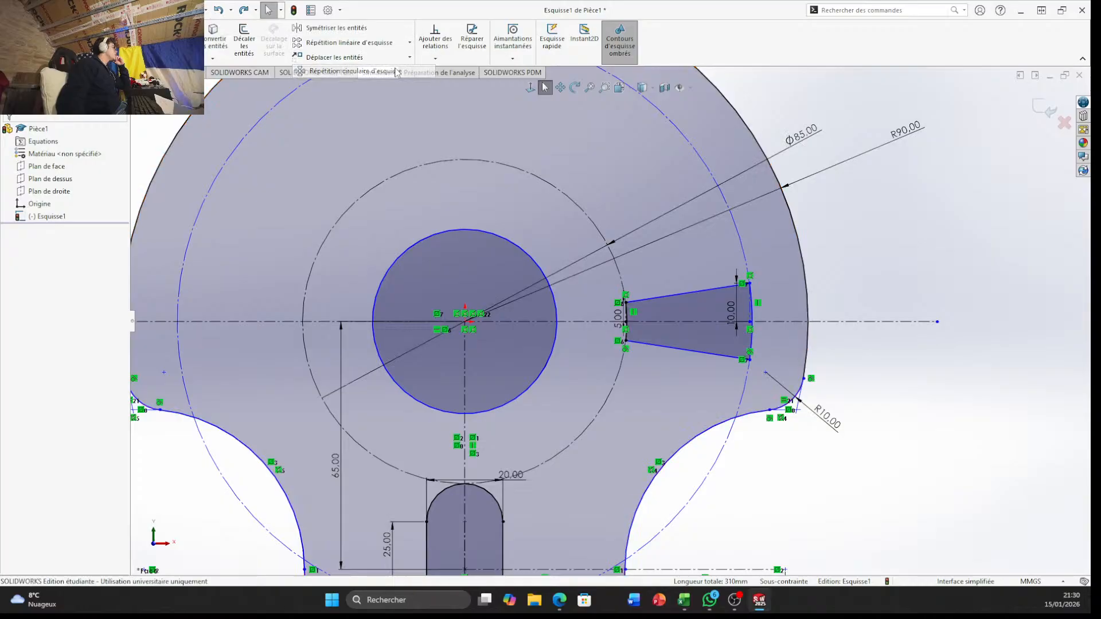
pyautogui.doubleClick(57, 217)
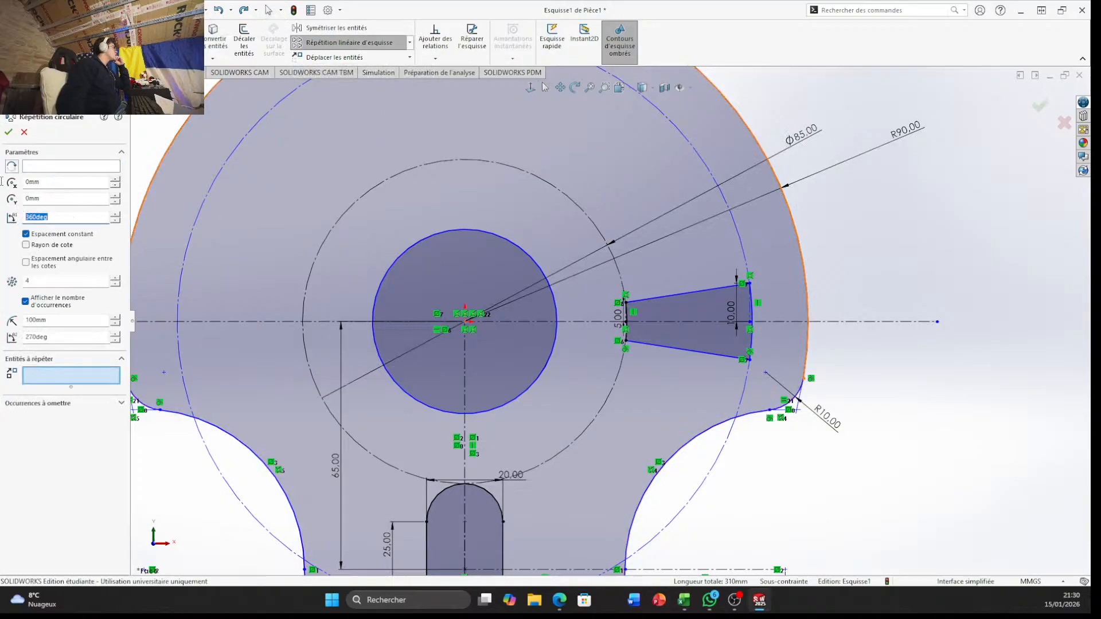
pyautogui.write('-180')
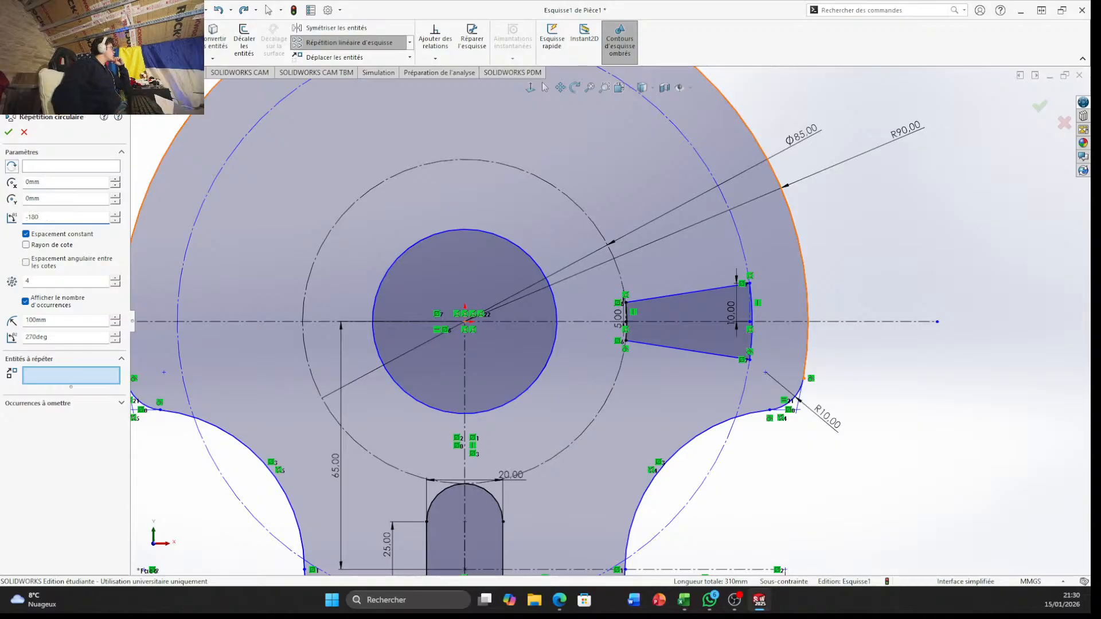
pyautogui.doubleClick(53, 281)
pyautogui.write('7')
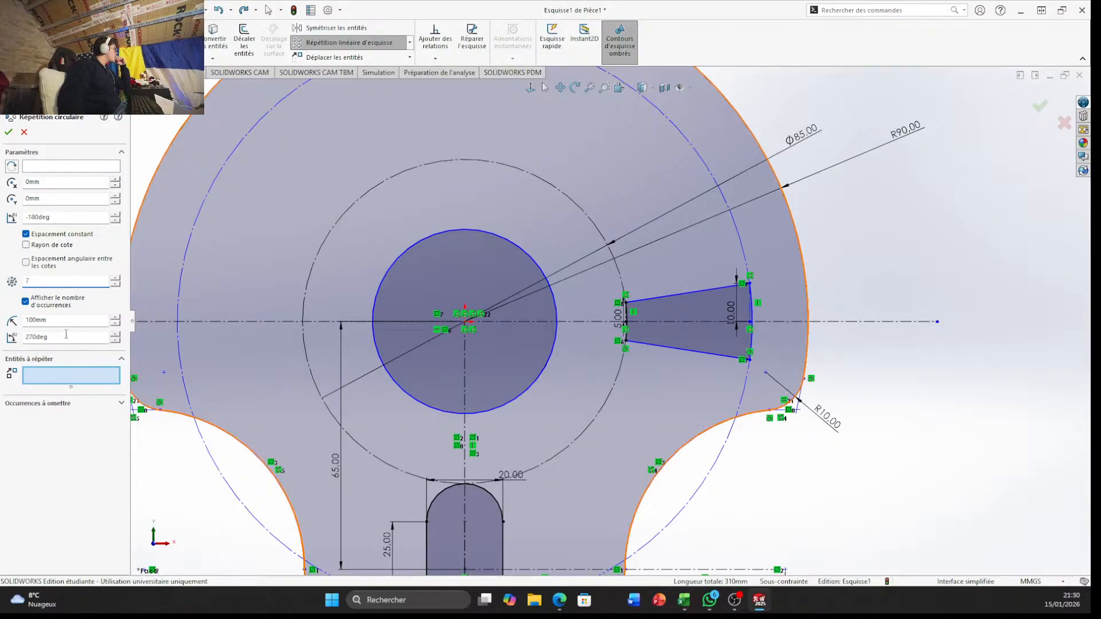
# Choose the tapered opening's two sloped lines and two arcs as the entities to repeat, and apply the circular pattern
pyautogui.click(56, 376)
pyautogui.click(683, 322)
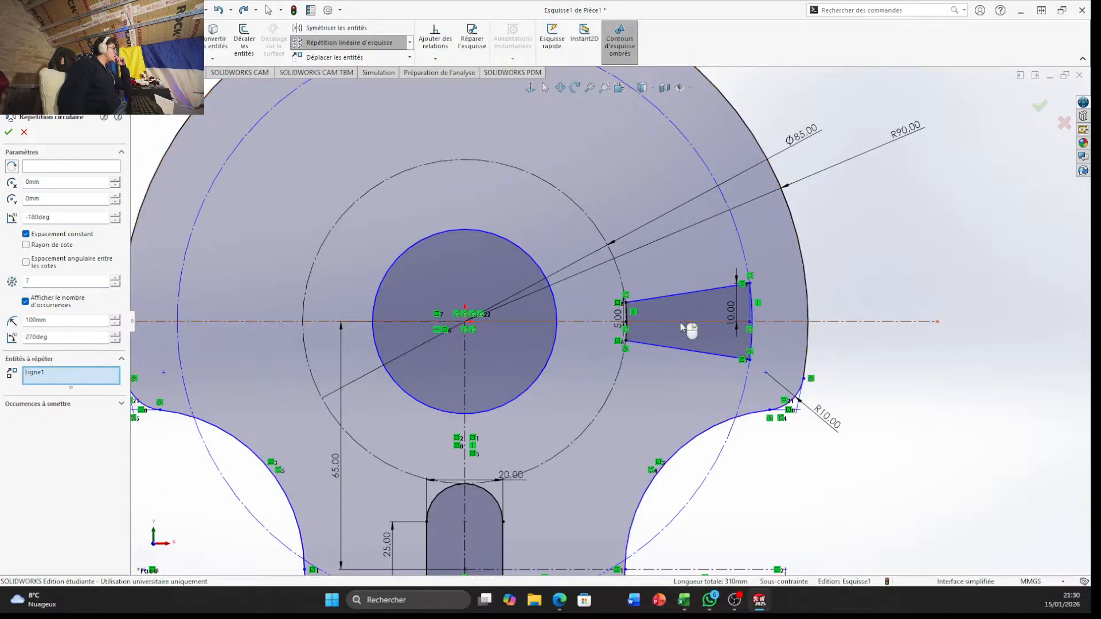
pyautogui.click(683, 327)
pyautogui.click(694, 349)
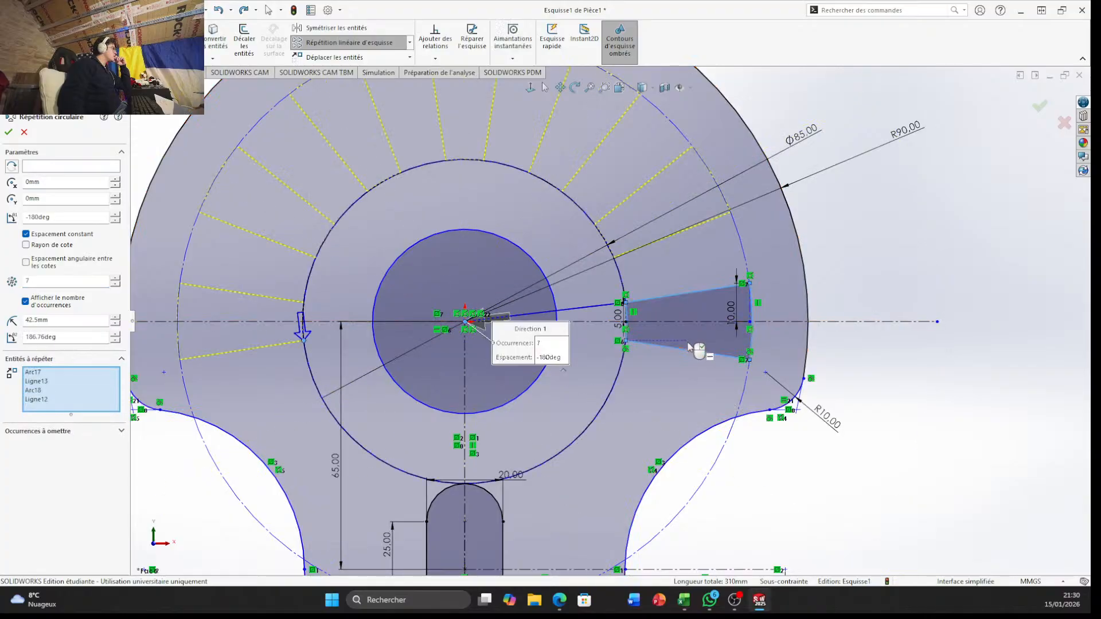
pyautogui.click(1038, 107)
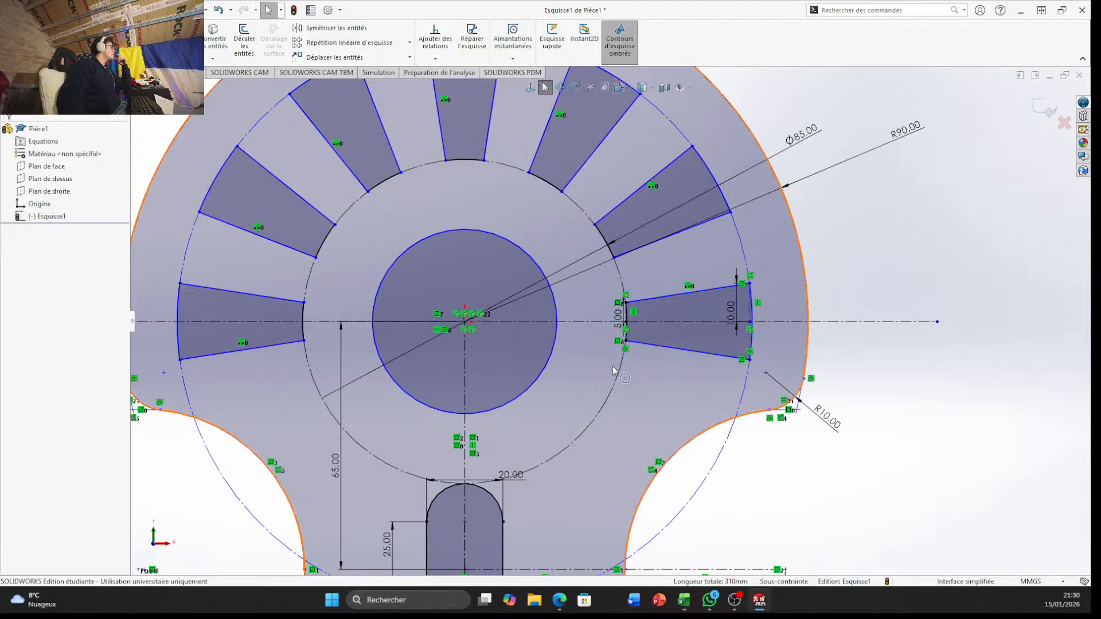
# Start a boss extrusion of the completed sketch with a blind depth of 50 mm in the first direction
pyautogui.scroll(4, 198, 299)
pyautogui.scroll(-5, 704, 326)
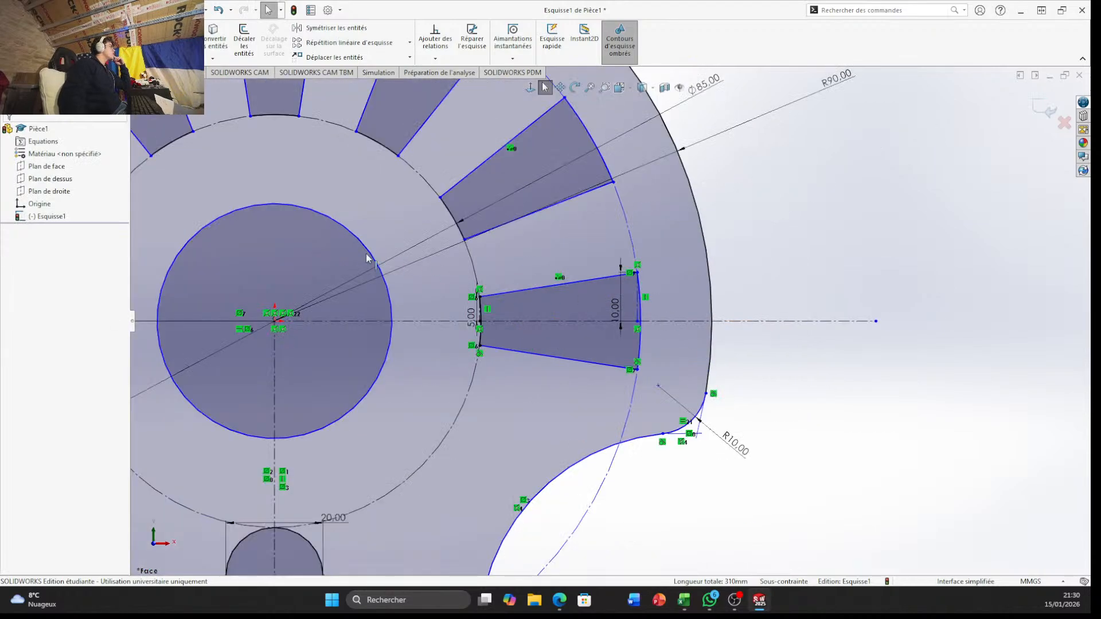
pyautogui.scroll(4, 360, 256)
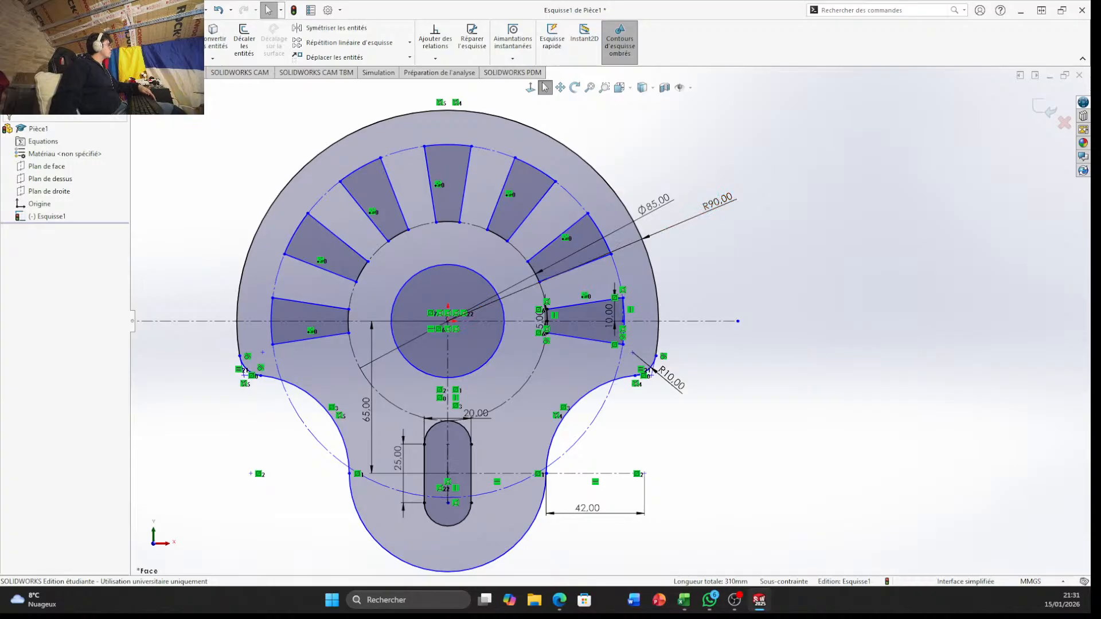
pyautogui.click(17, 72)
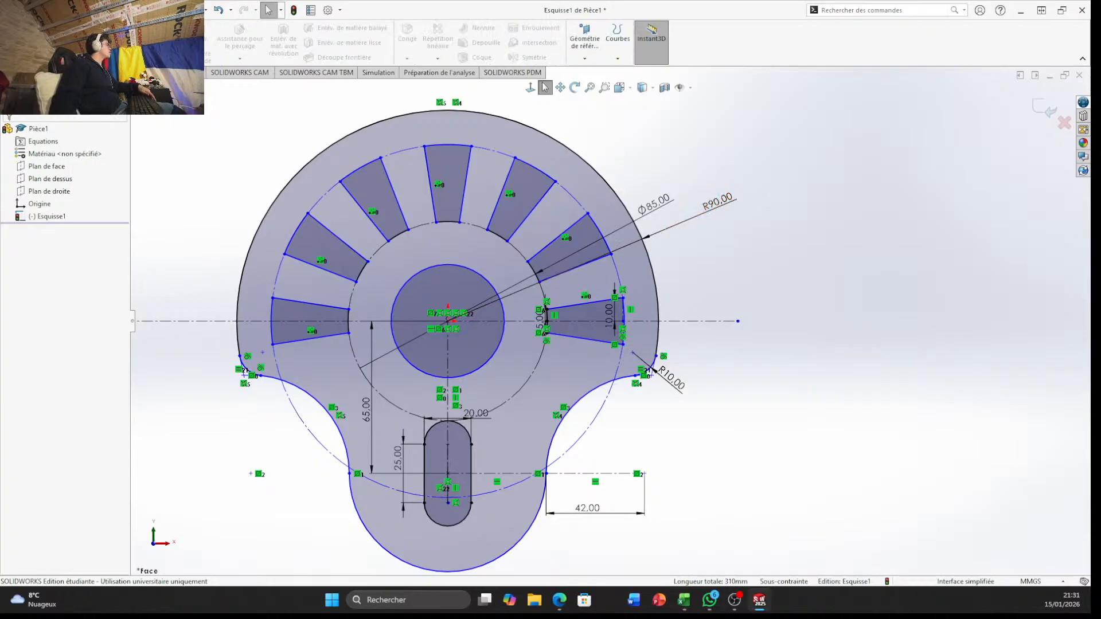
pyautogui.click(19, 38)
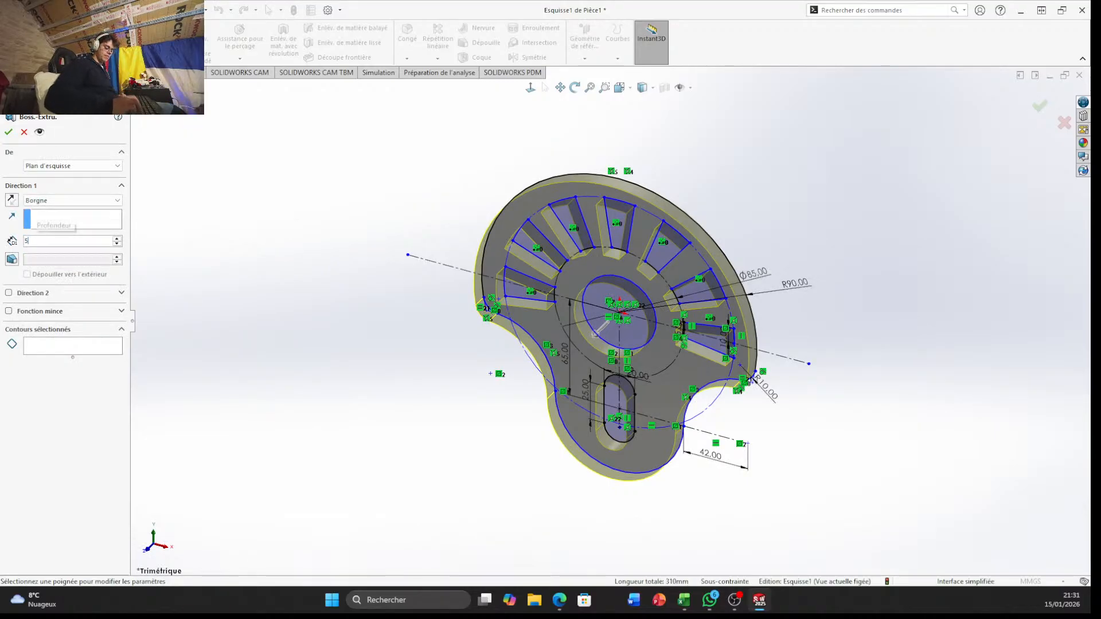
pyautogui.write('50')
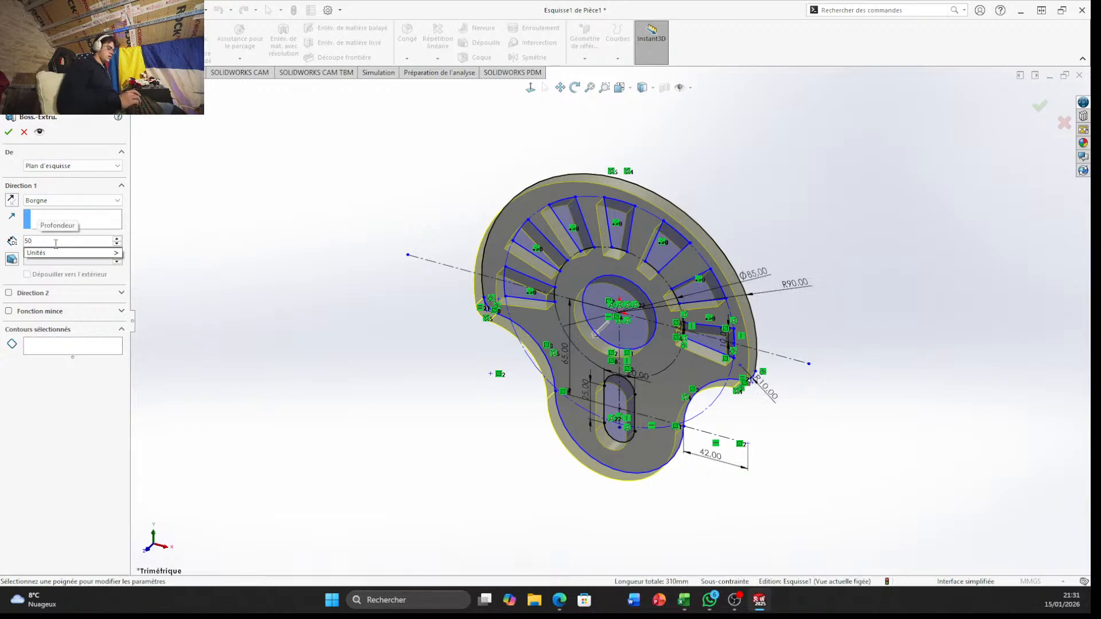
pyautogui.press('Return')
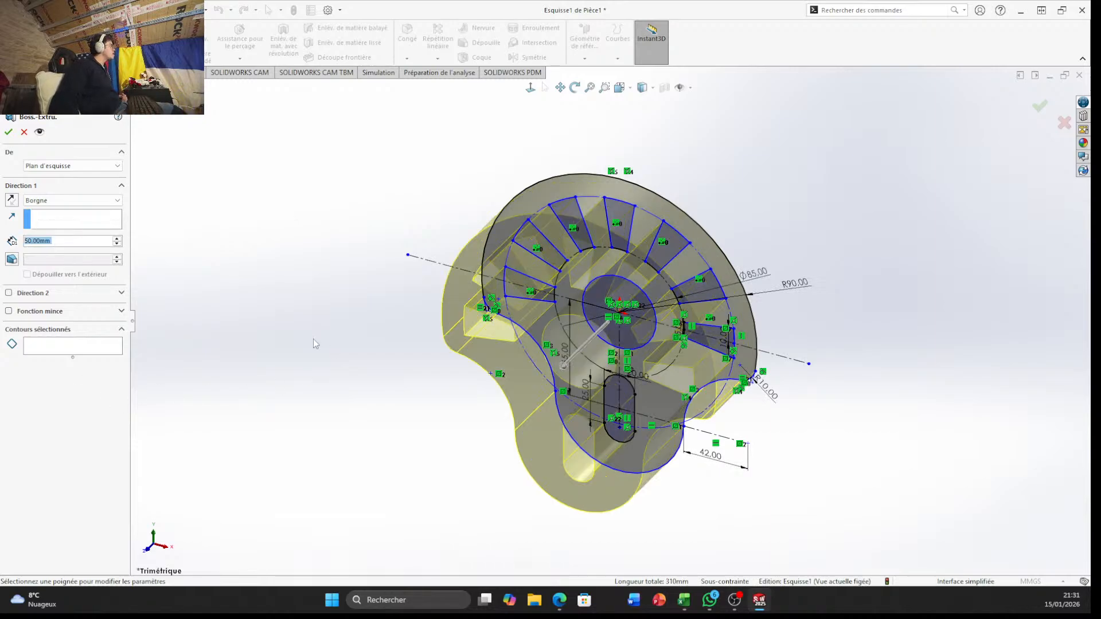
# Extend the extrusion 50 mm blind in the second direction as well and create the solid
pyautogui.moveTo(313, 339); pyautogui.dragTo(199, 162, button='middle')
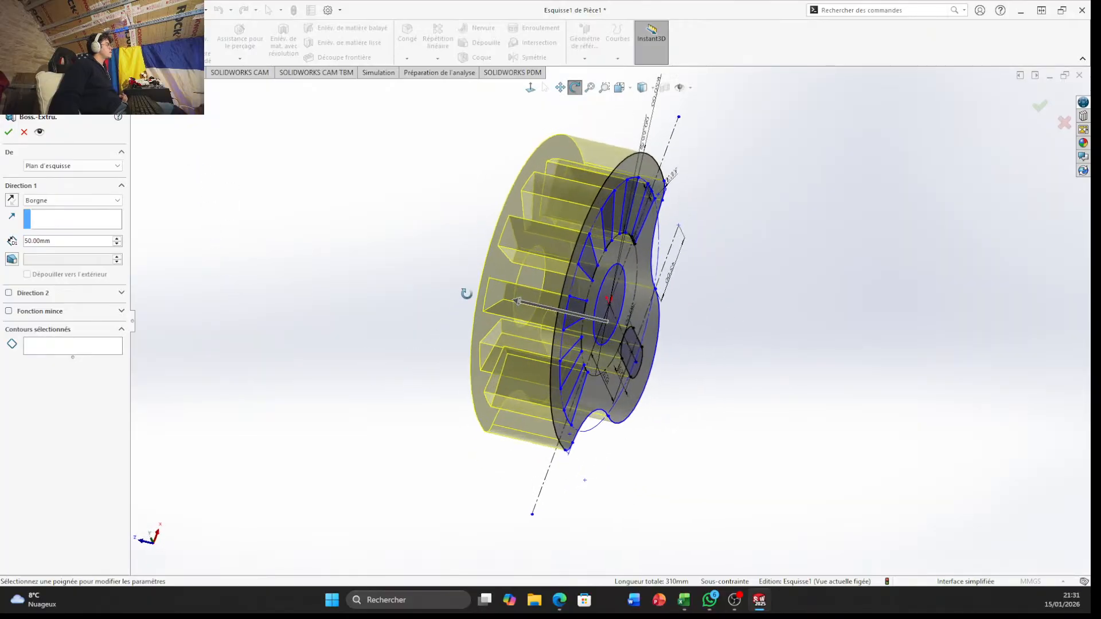
pyautogui.moveTo(466, 293)
pyautogui.mouseDown(button='middle')
pyautogui.moveTo(391, 253)
pyautogui.moveTo(290, 239)
pyautogui.moveTo(312, 256)
pyautogui.moveTo(454, 268)
pyautogui.moveTo(430, 253)
pyautogui.moveTo(435, 276)
pyautogui.moveTo(383, 270)
pyautogui.moveTo(300, 523)
pyautogui.moveTo(273, 545)
pyautogui.moveTo(328, 240)
pyautogui.moveTo(304, 224)
pyautogui.moveTo(292, 248)
pyautogui.mouseUp(button='middle')
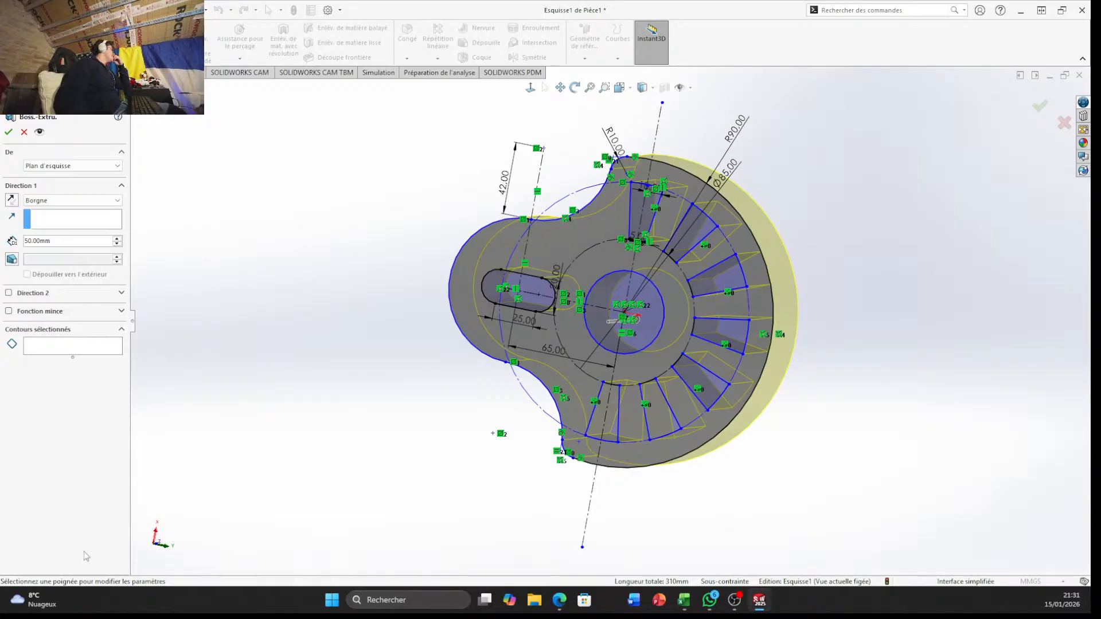
pyautogui.click(7, 293)
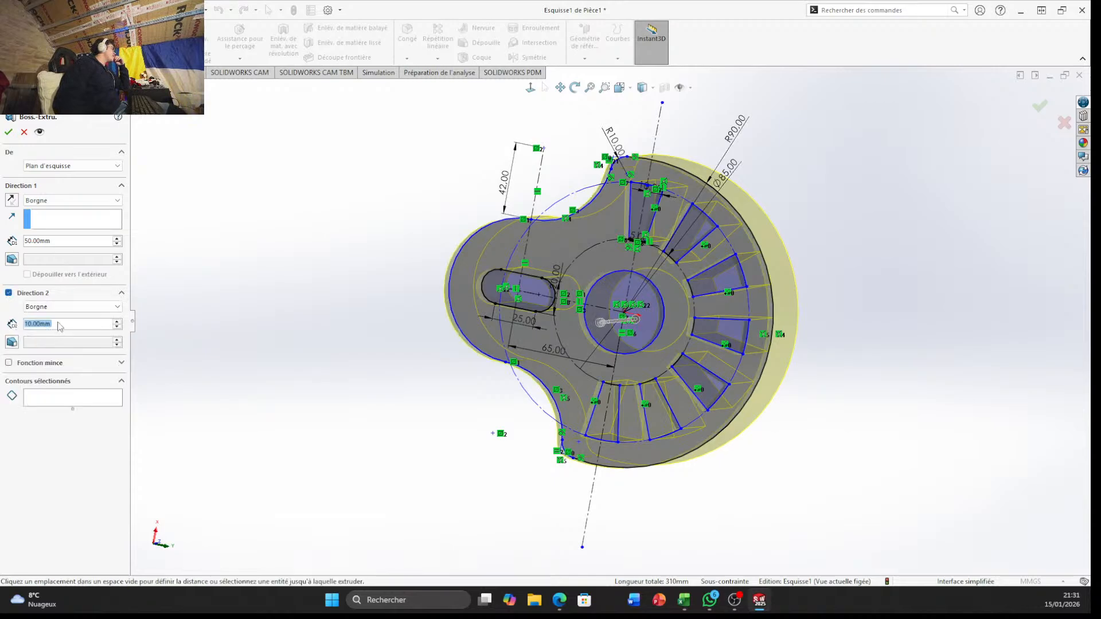
pyautogui.write('50')
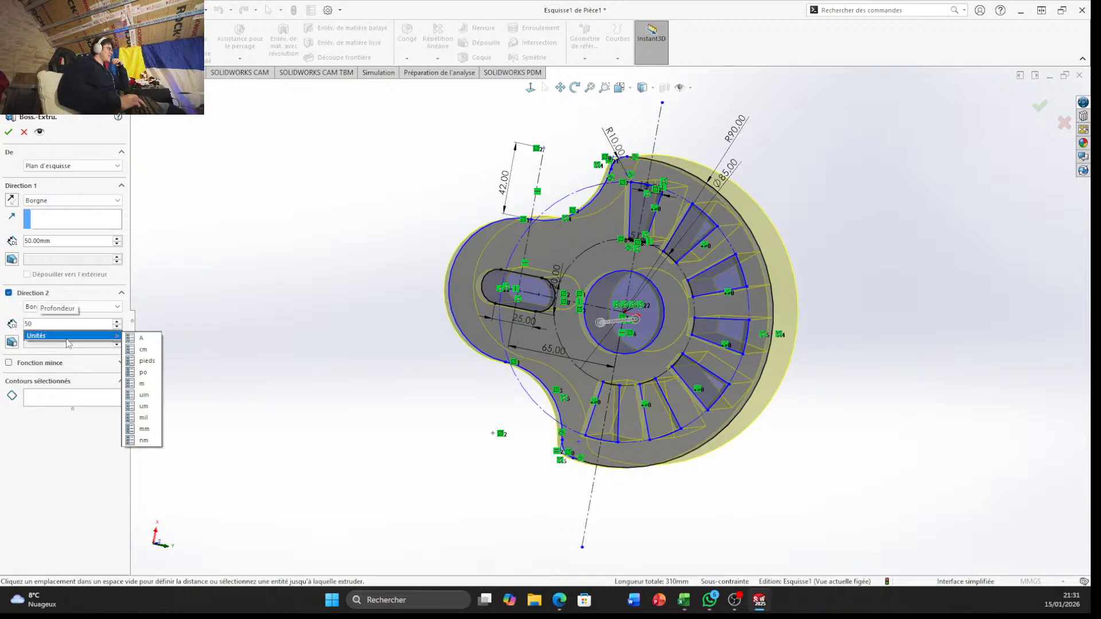
pyautogui.press('Return')
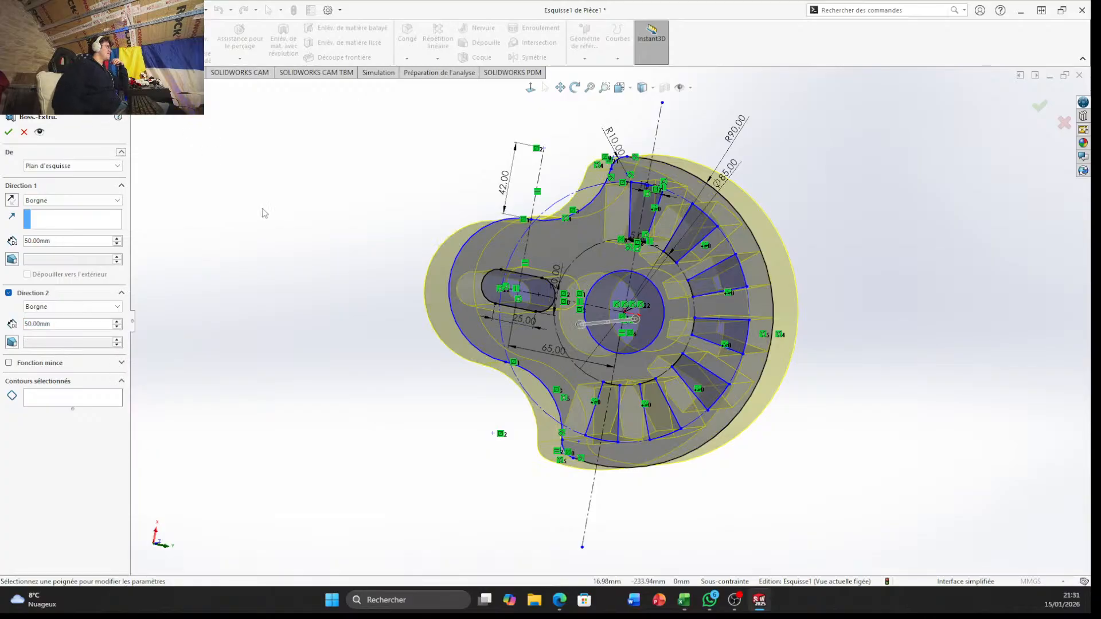
pyautogui.moveTo(262, 208); pyautogui.dragTo(292, 106, button='middle')
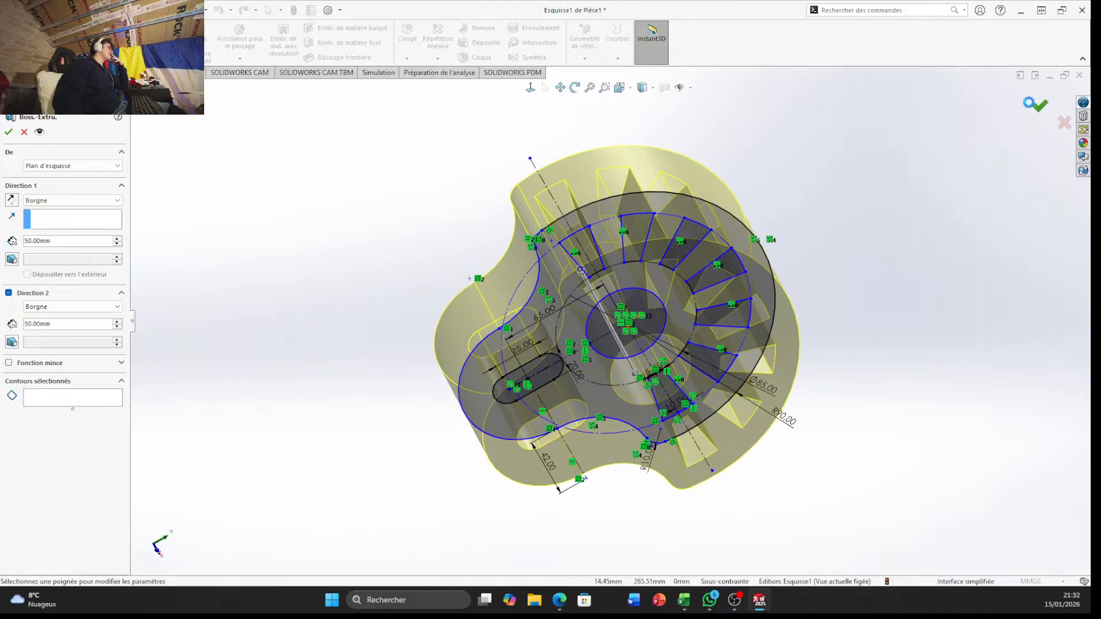
pyautogui.click(1037, 105)
# Reopen the extrusion's profile sketch for editing
pyautogui.moveTo(802, 347)
pyautogui.mouseDown(button='middle')
pyautogui.moveTo(801, 260)
pyautogui.moveTo(832, 410)
pyautogui.moveTo(763, 546)
pyautogui.moveTo(505, 565)
pyautogui.moveTo(724, 553)
pyautogui.moveTo(677, 580)
pyautogui.moveTo(662, 563)
pyautogui.moveTo(671, 570)
pyautogui.moveTo(673, 555)
pyautogui.moveTo(667, 572)
pyautogui.mouseUp(button='middle')
pyautogui.click(832, 410)
pyautogui.press('Escape')
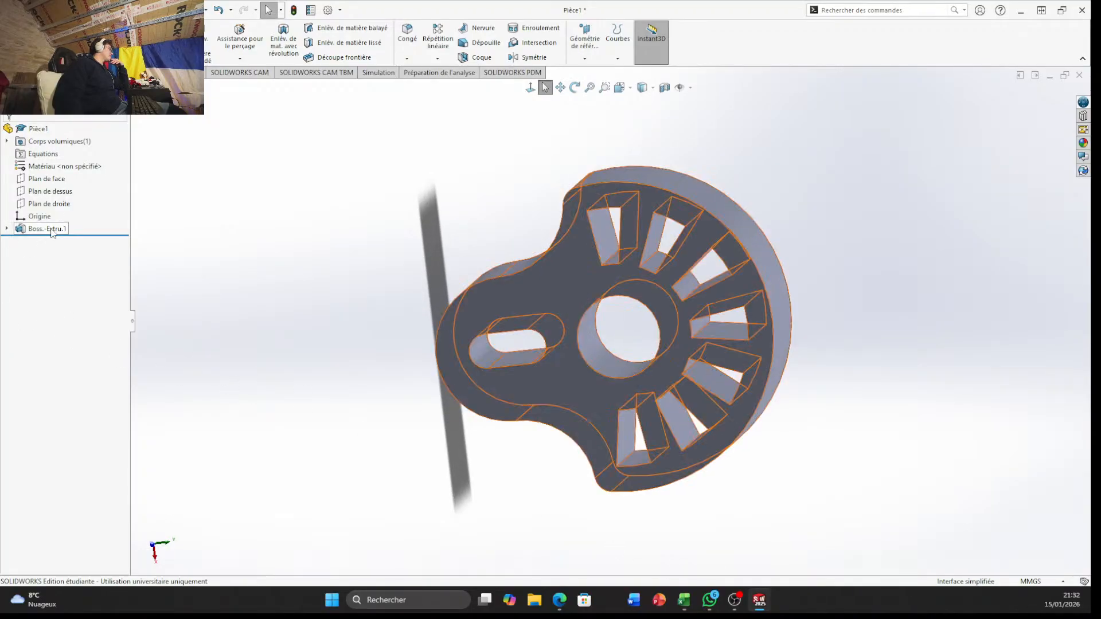
pyautogui.click(7, 228)
pyautogui.click(60, 241)
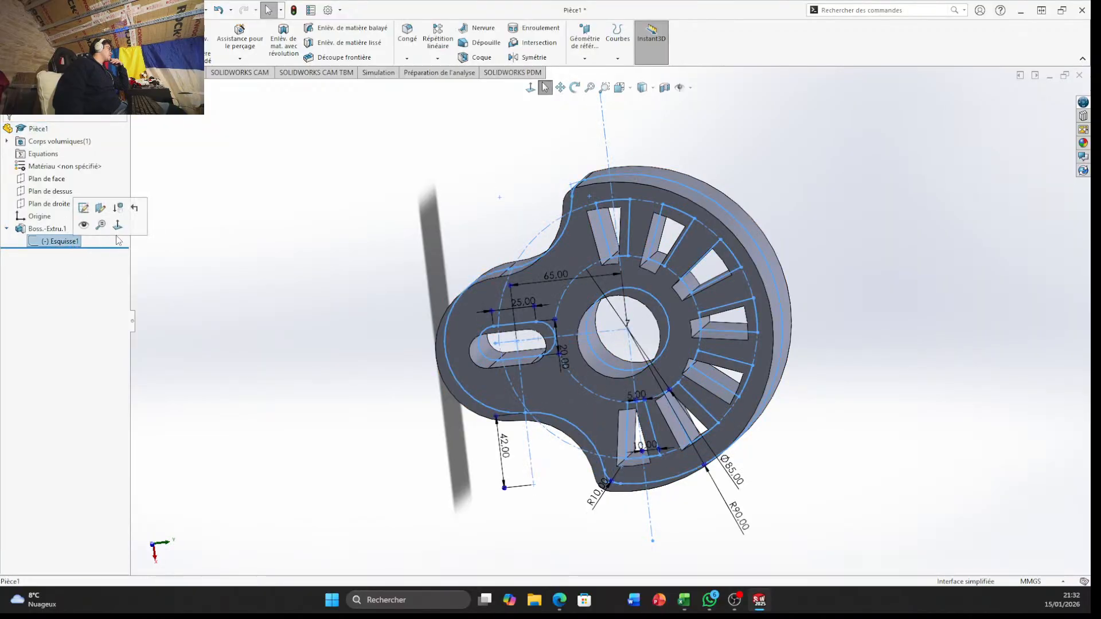
pyautogui.click(78, 213)
# Start a sketch fillet with a 2 mm radius and select the four corners of the leftmost tapered opening on the horizontal centerline
pyautogui.scroll(-6, 604, 319)
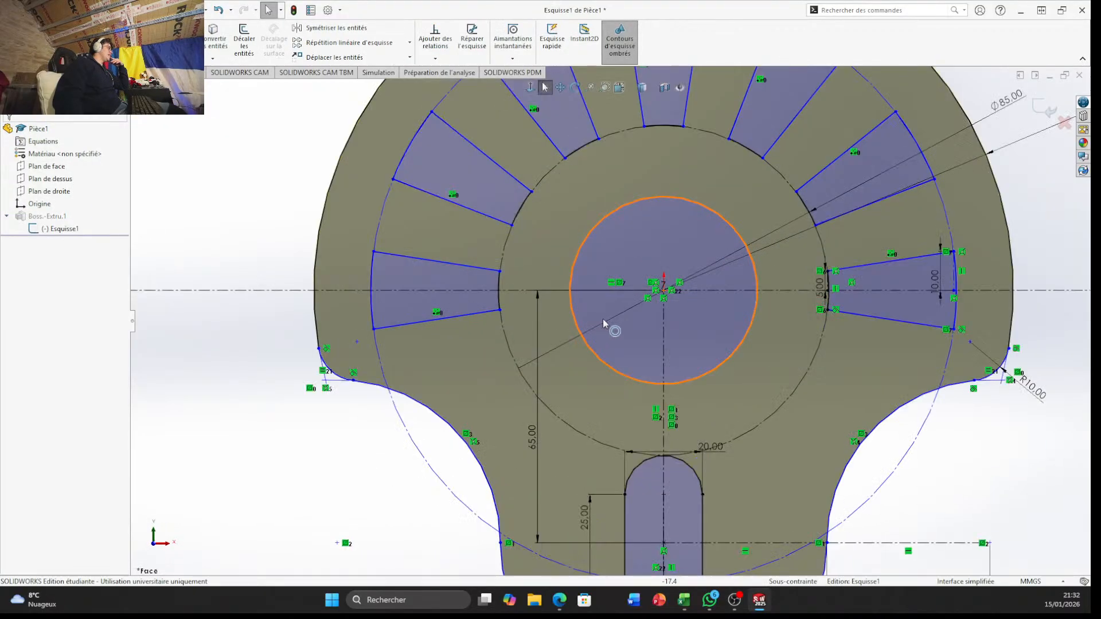
pyautogui.scroll(4, 605, 323)
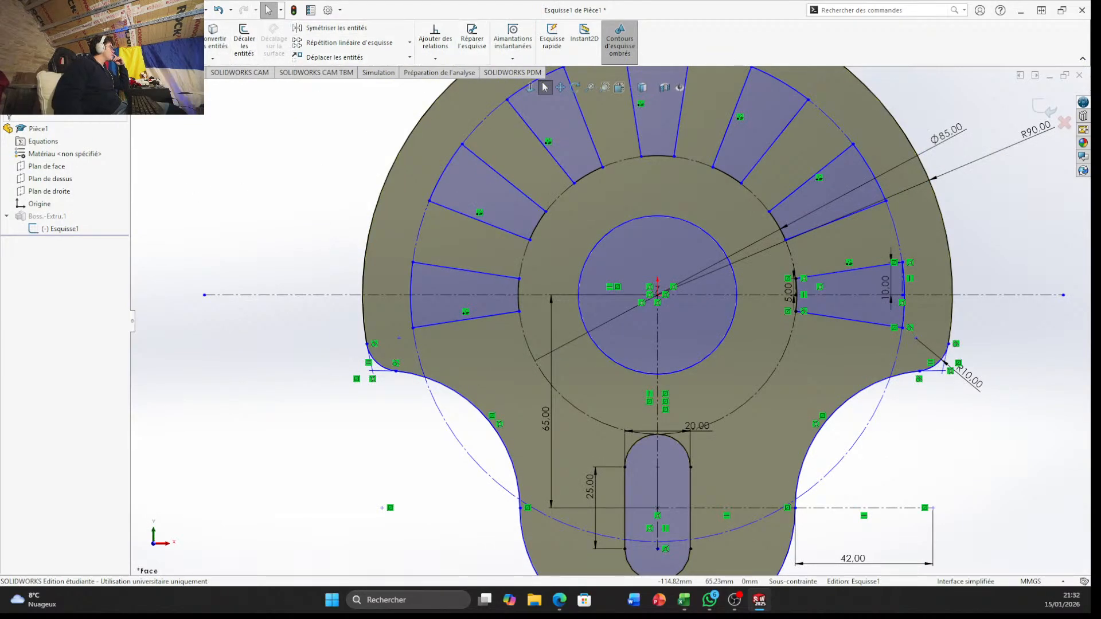
pyautogui.click(126, 58)
pyautogui.scroll(-3, 405, 289)
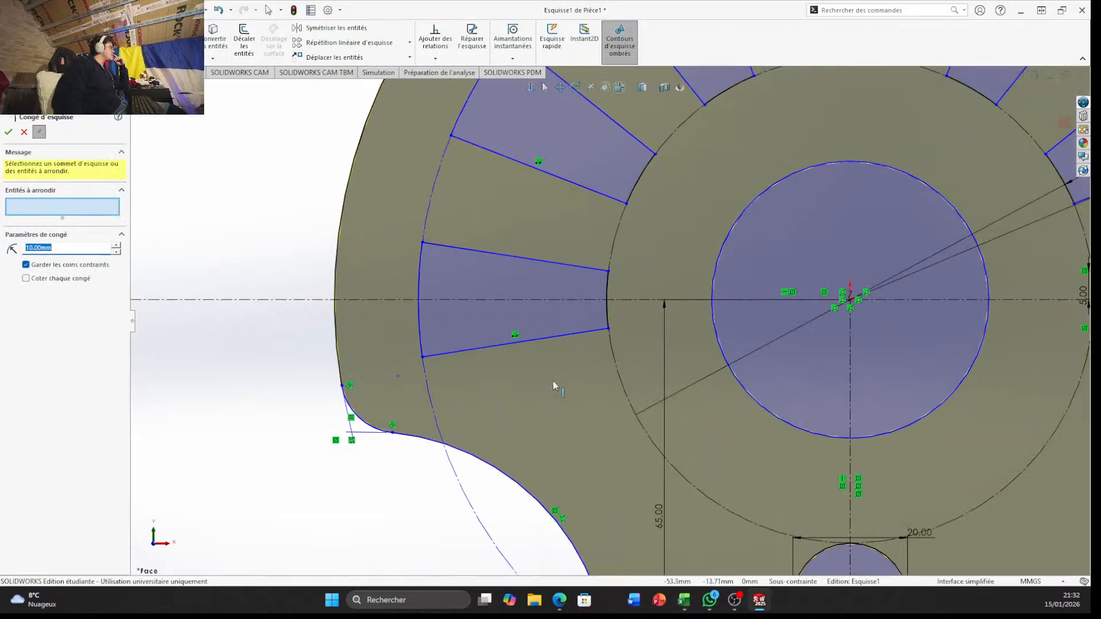
pyautogui.click(609, 329)
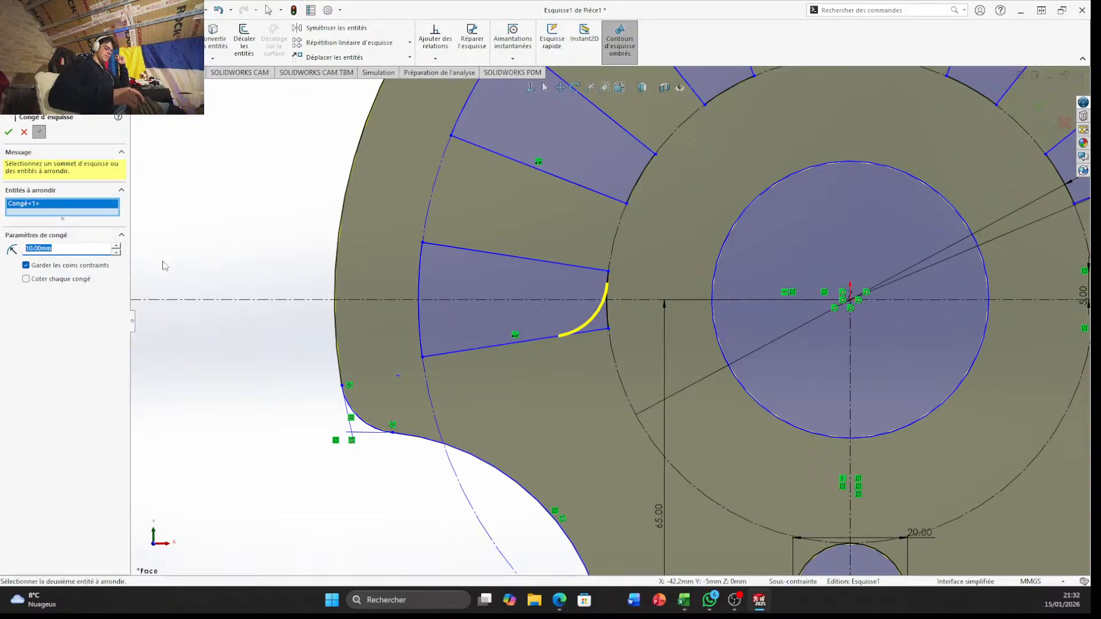
pyautogui.write('2')
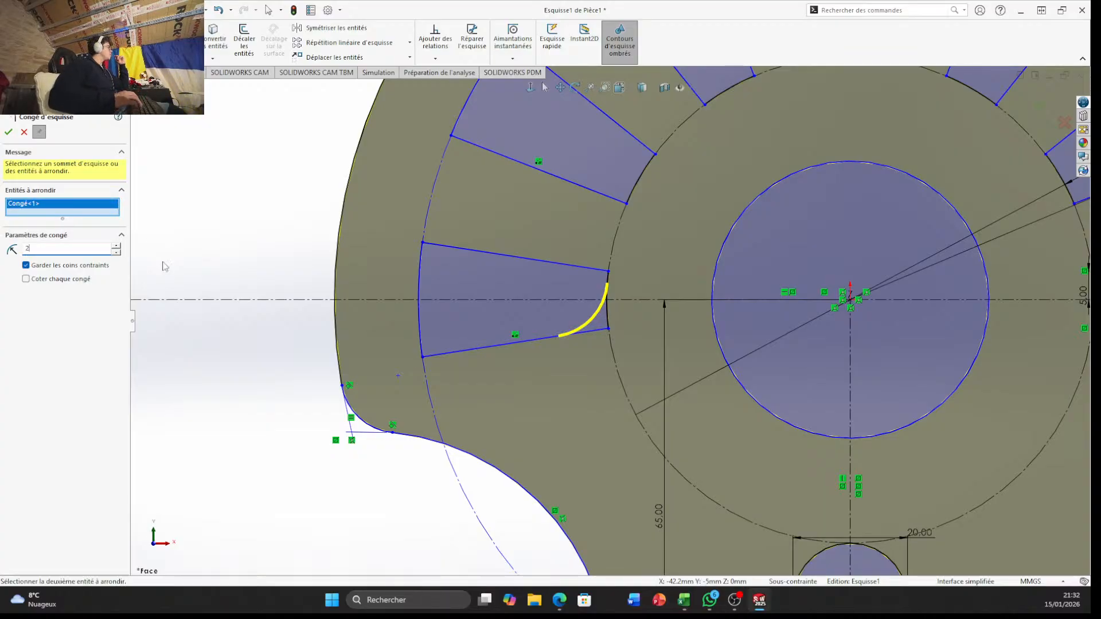
pyautogui.press('Return')
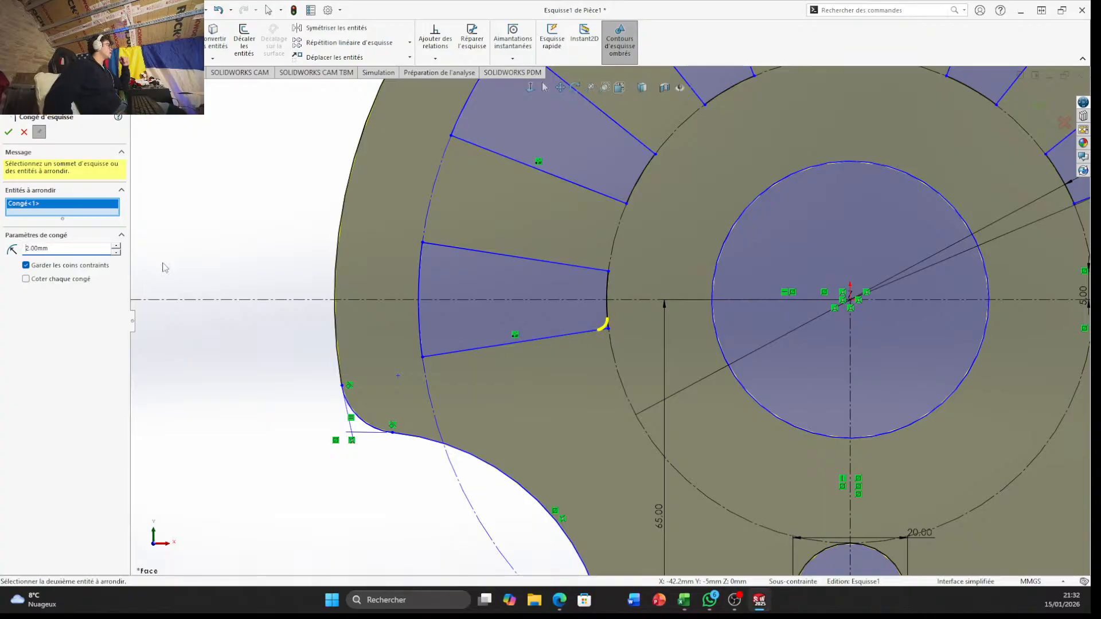
pyautogui.click(609, 273)
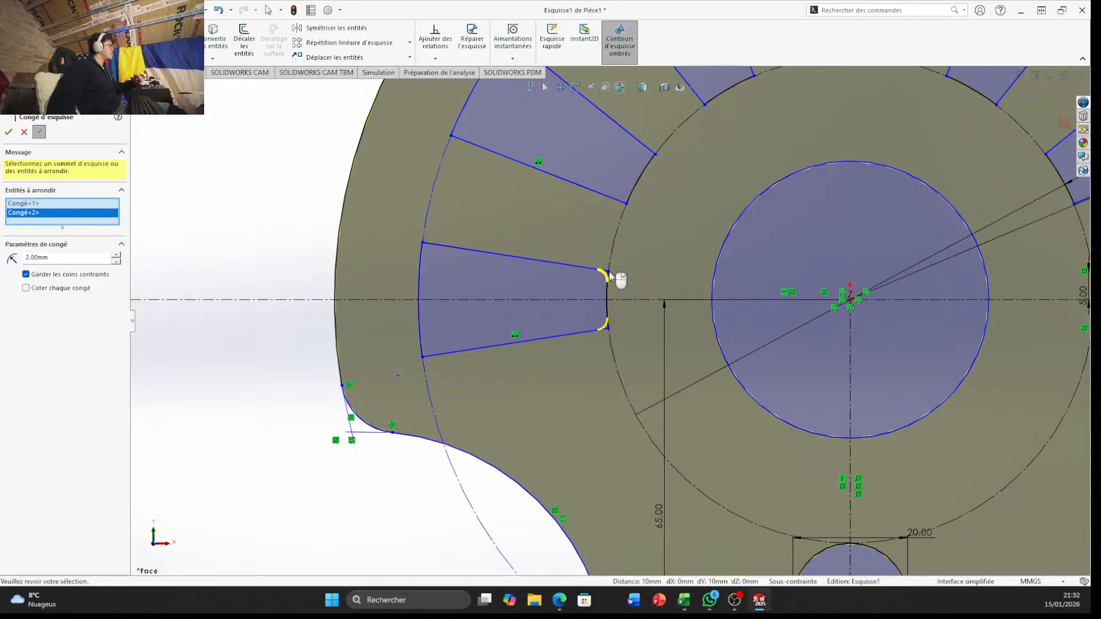
pyautogui.click(423, 243)
pyautogui.click(425, 357)
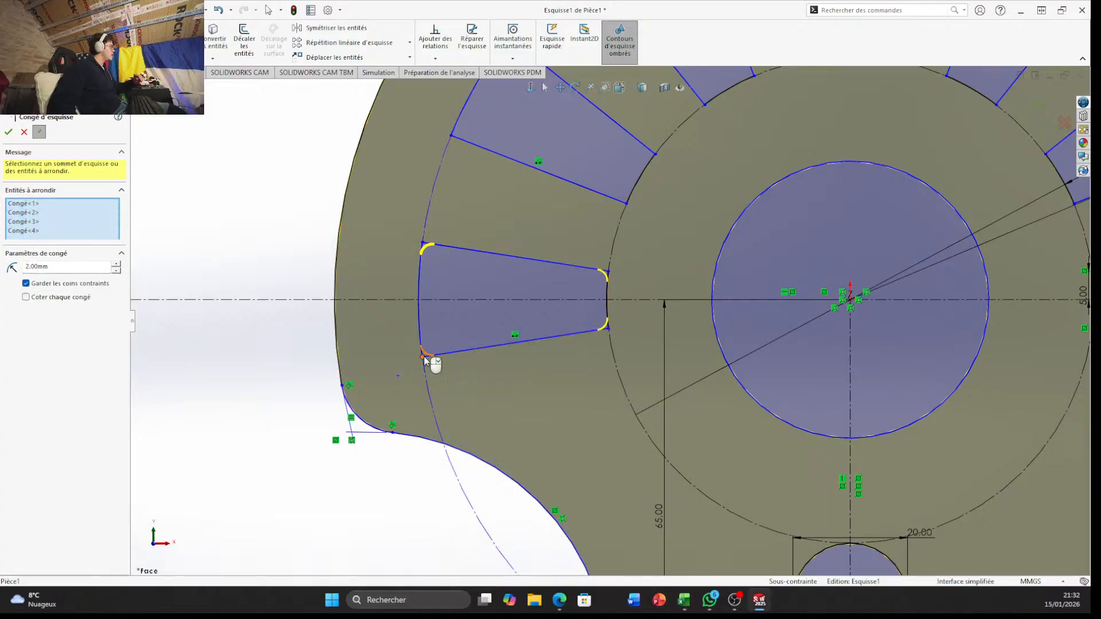
# Add the four corners of the second tapered opening, counting clockwise from the left, to the 2 mm sketch fillet
pyautogui.scroll(2, 480, 140)
pyautogui.scroll(-3, 585, 204)
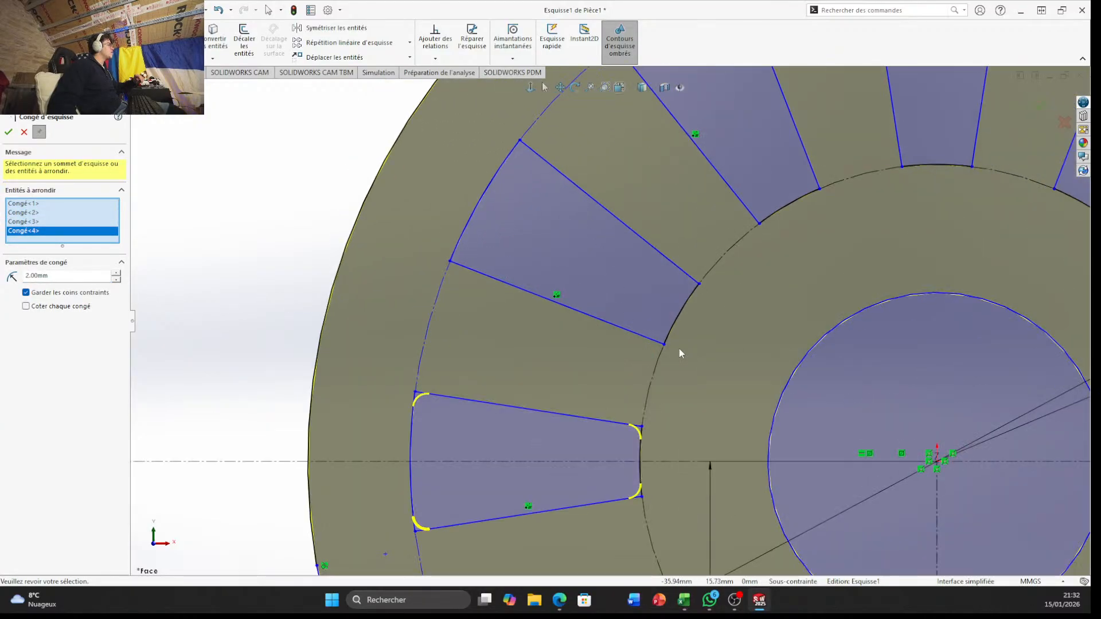
pyautogui.click(665, 343)
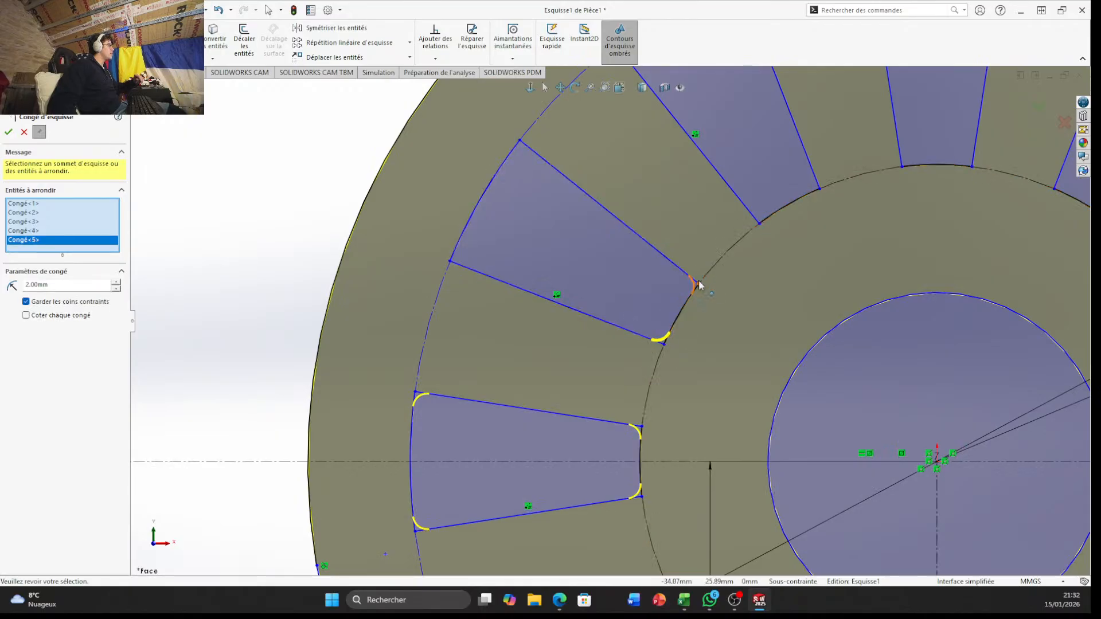
pyautogui.click(698, 284)
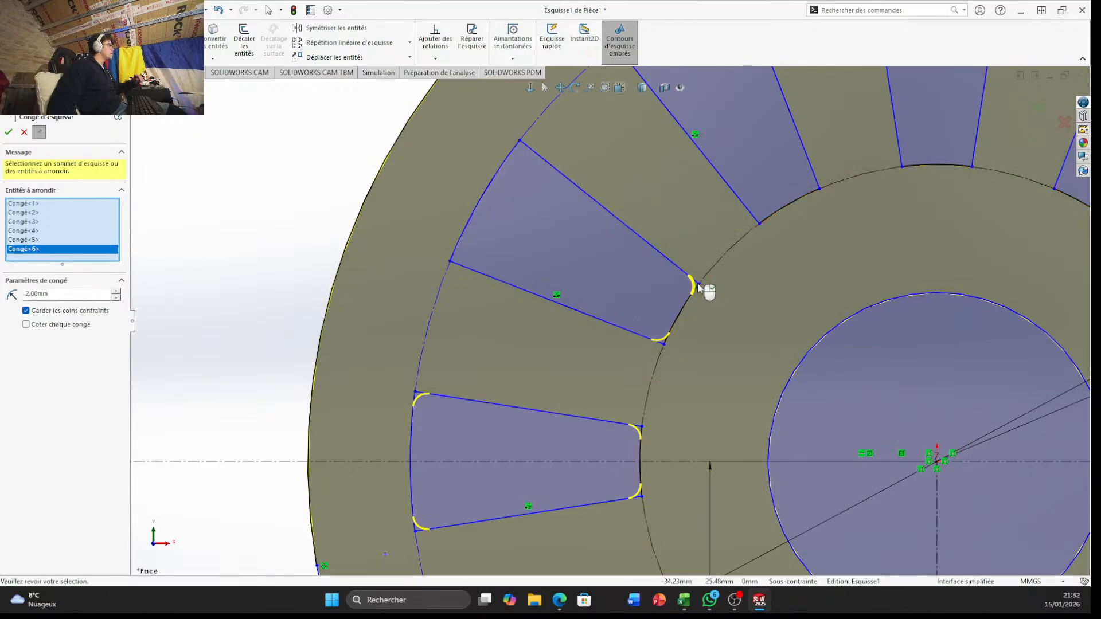
pyautogui.click(520, 145)
pyautogui.click(450, 262)
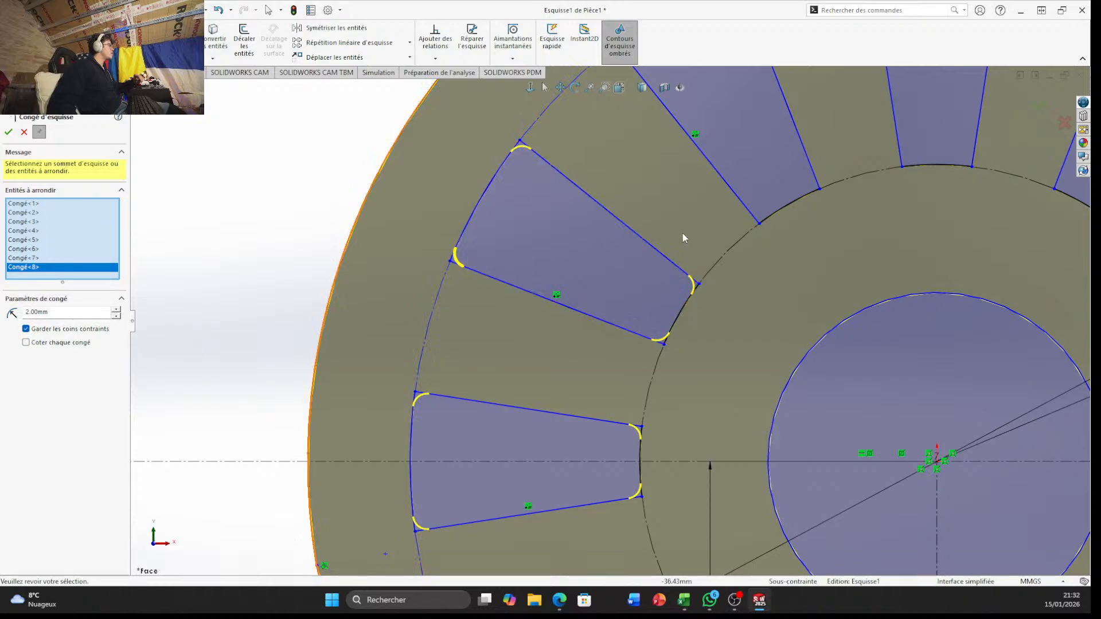
# Include the four corners of the third tapered opening, just left of the uppermost one, in the 2 mm sketch fillet
pyautogui.scroll(5, 682, 232)
pyautogui.scroll(5, 605, 258)
pyautogui.click(549, 130)
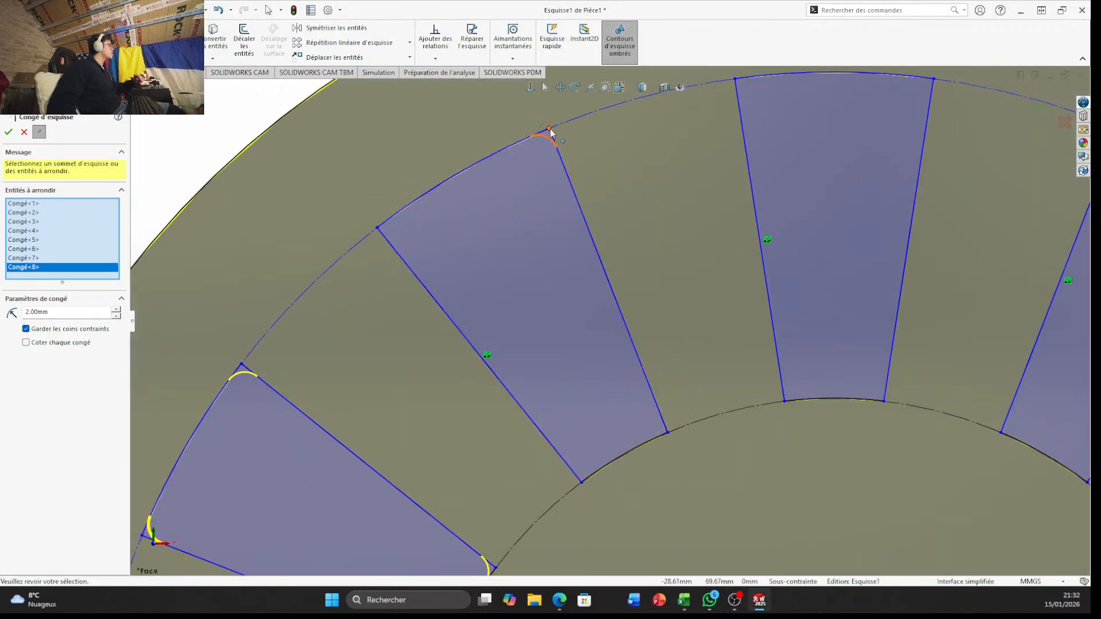
pyautogui.click(381, 227)
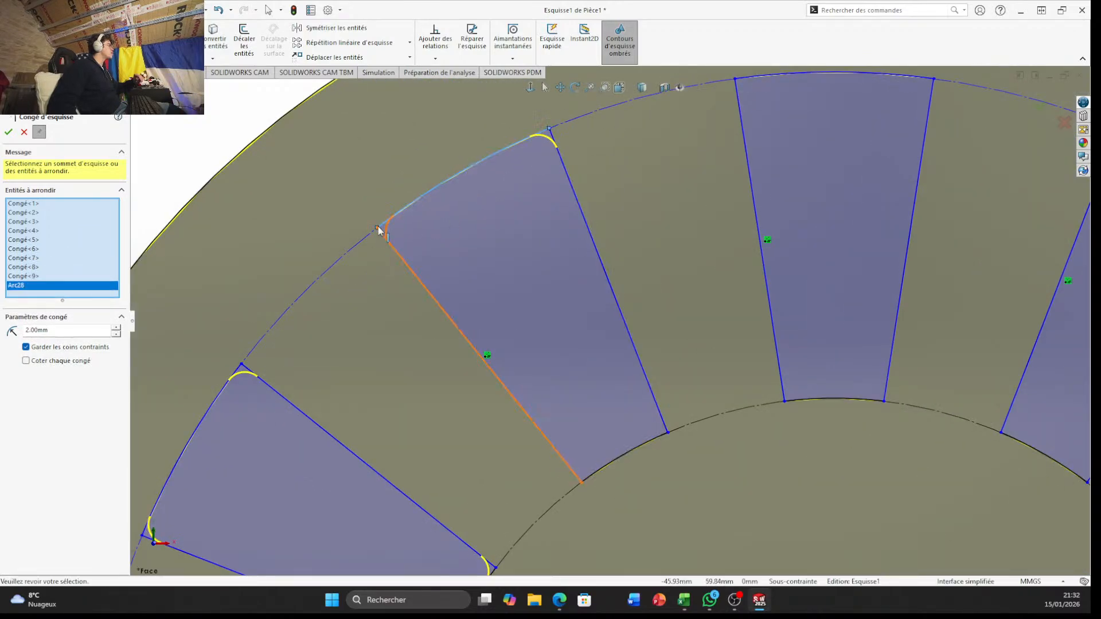
pyautogui.click(398, 214)
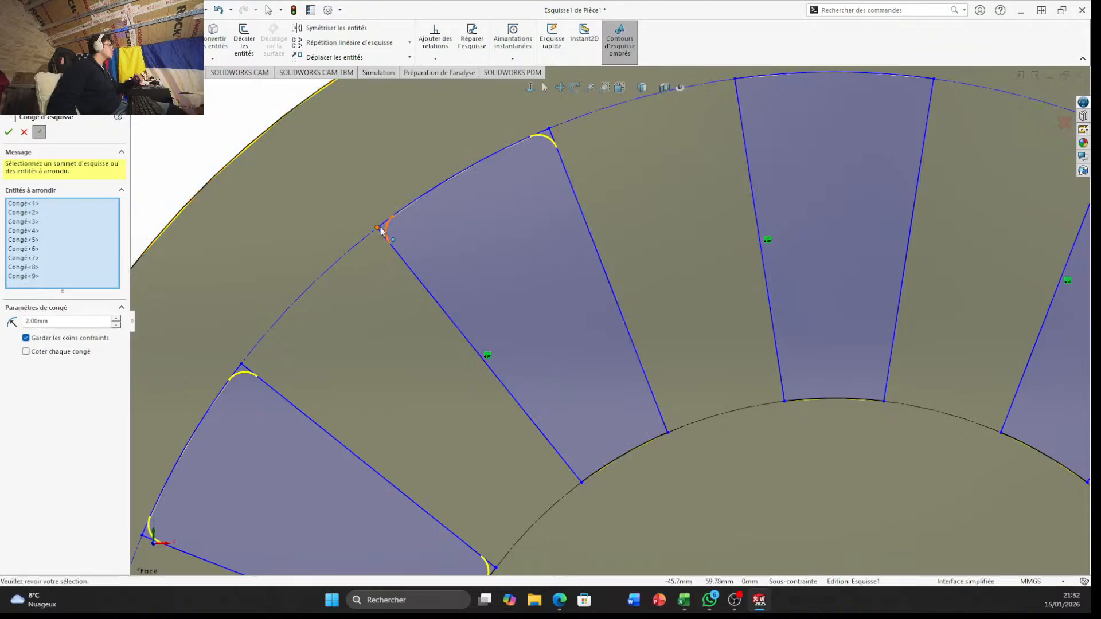
pyautogui.click(583, 482)
pyautogui.click(666, 435)
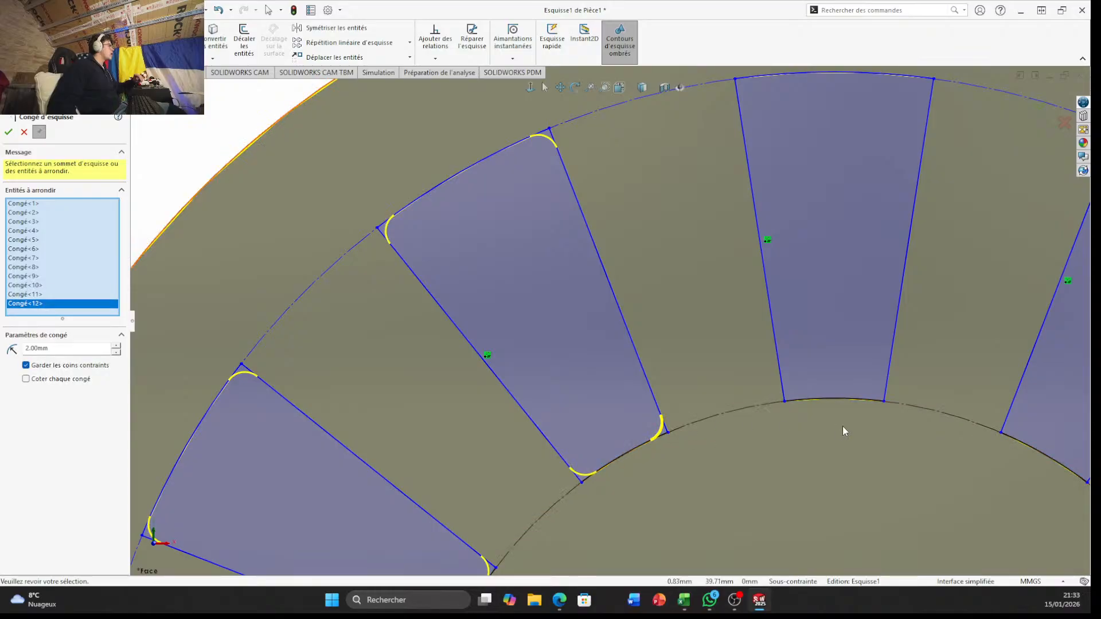
# Select the inner and outer corners of the uppermost tapered opening for the 2 mm sketch fillet
pyautogui.click(785, 402)
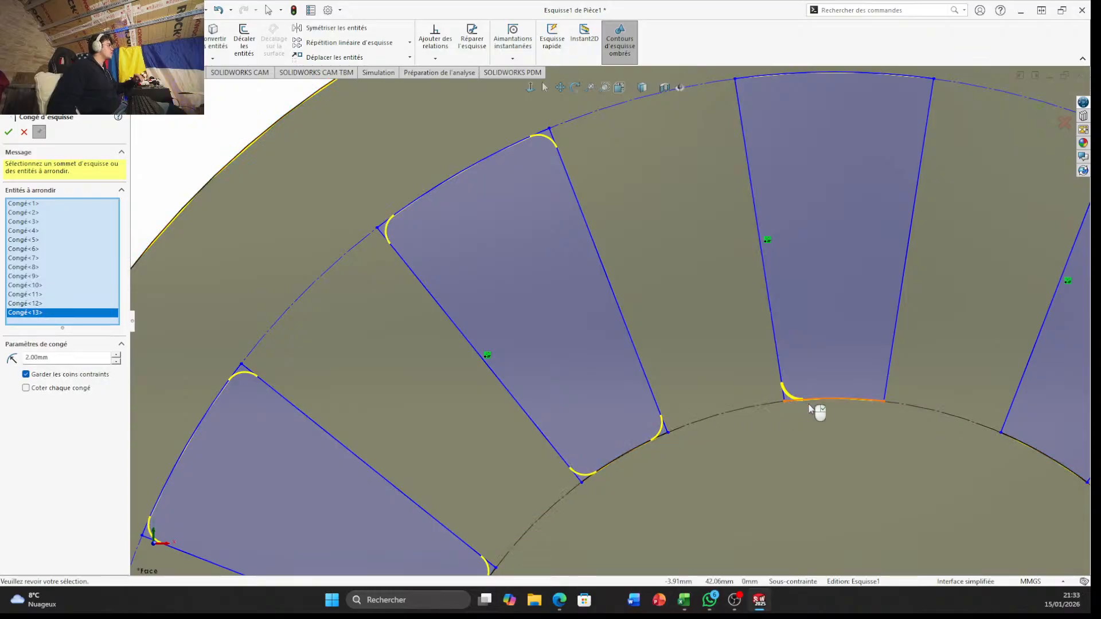
pyautogui.click(885, 401)
pyautogui.scroll(5, 900, 343)
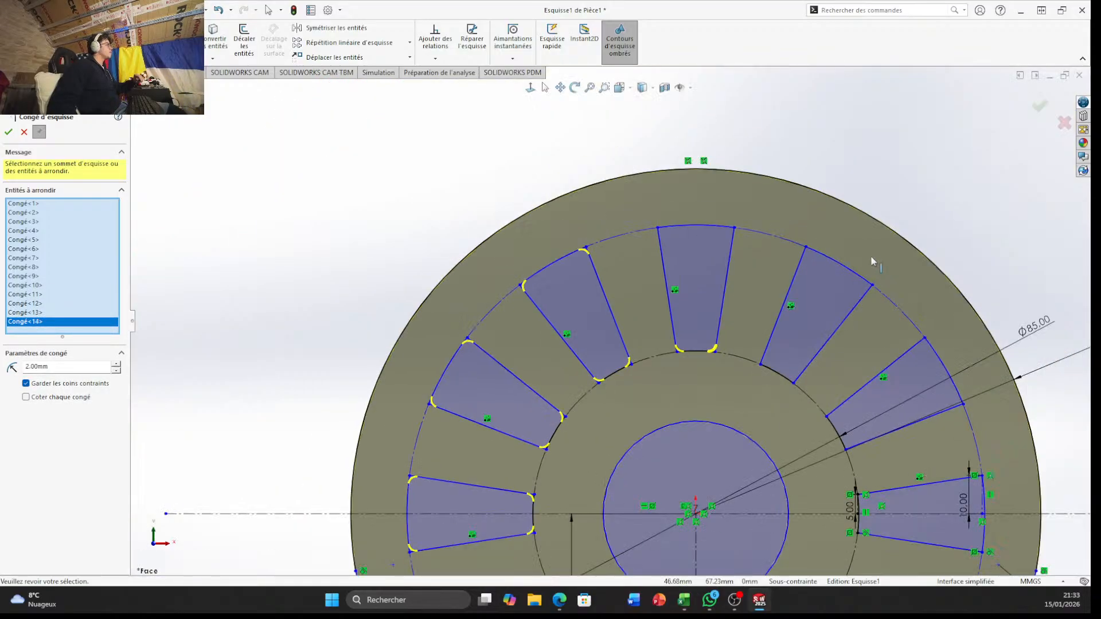
pyautogui.scroll(-5, 781, 325)
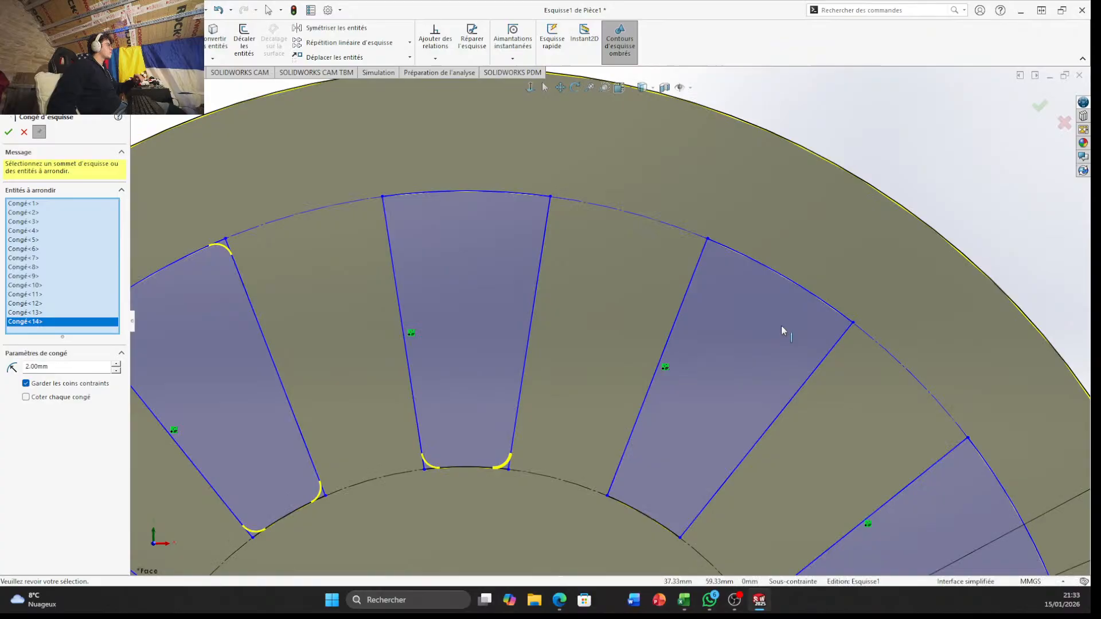
pyautogui.click(548, 197)
pyautogui.click(384, 197)
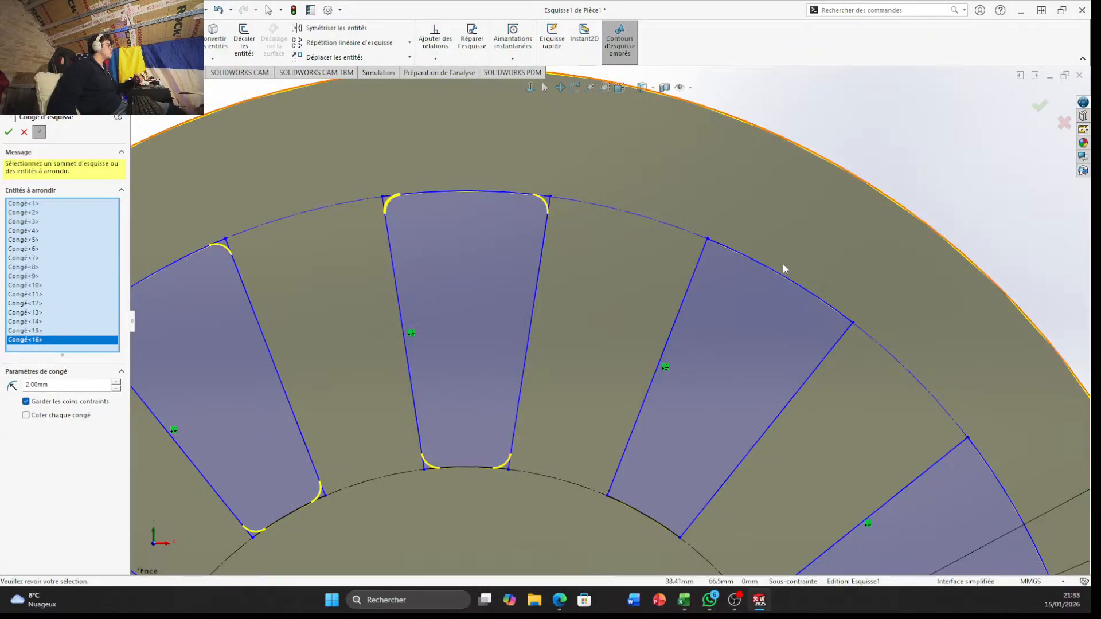
# Add the four corners of the tapered opening just right of the uppermost one to the 2 mm sketch fillet
pyautogui.click(709, 240)
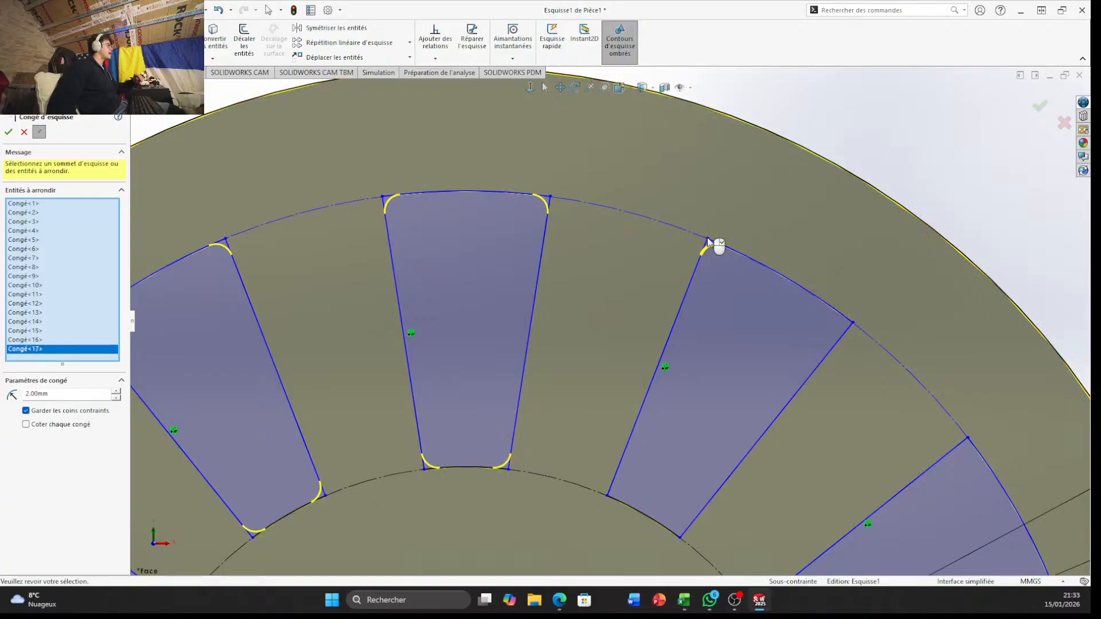
pyautogui.click(853, 324)
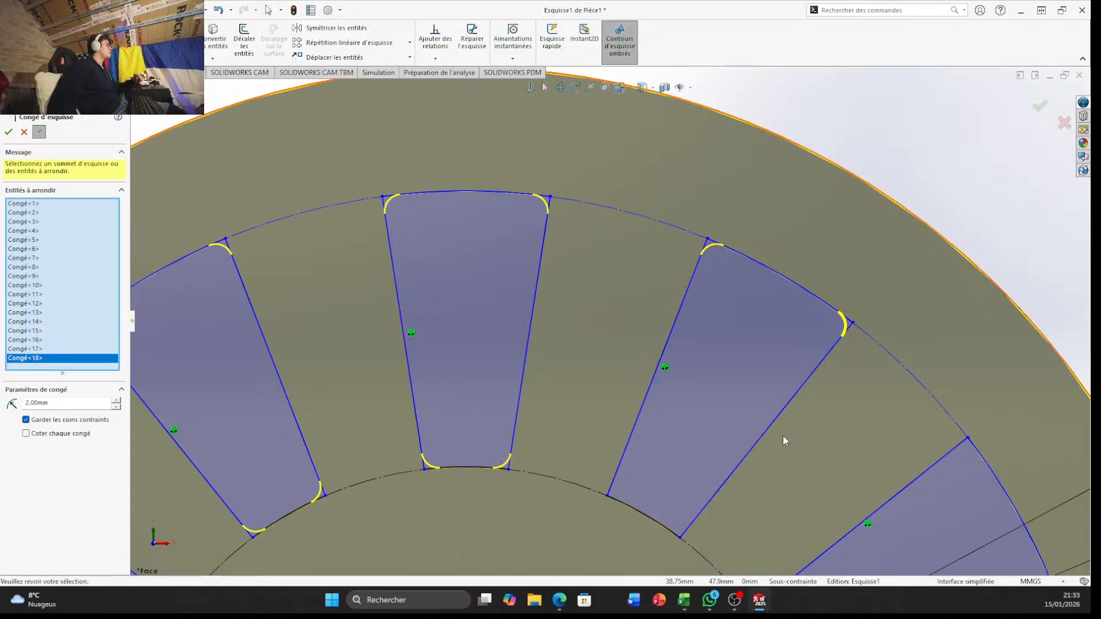
pyautogui.click(681, 539)
pyautogui.click(612, 504)
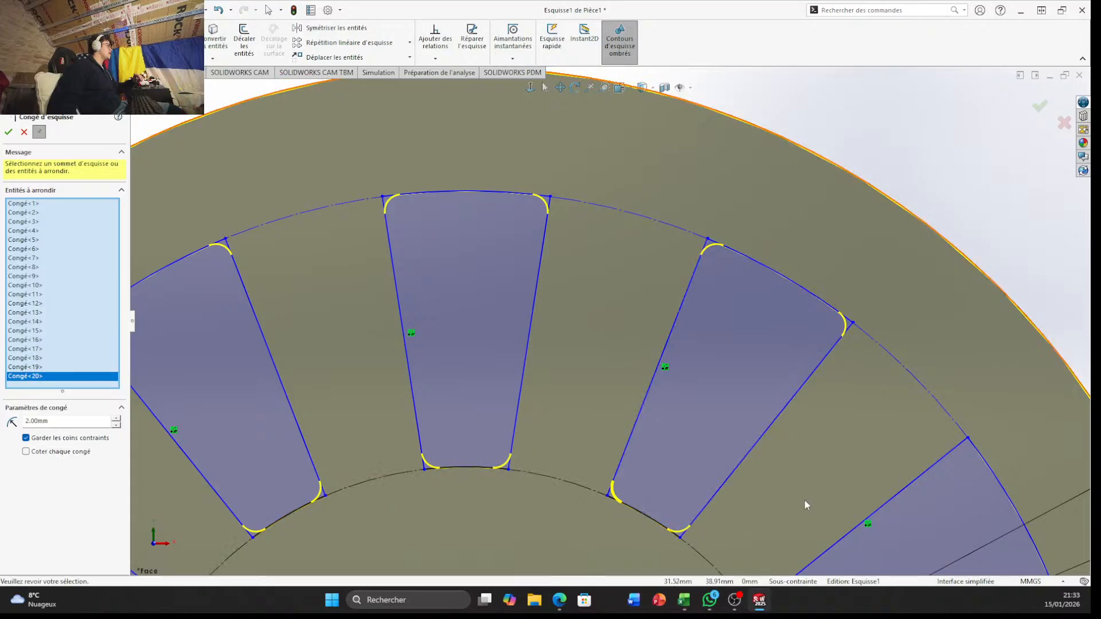
# Add the four corners of the sixth tapered opening, counting clockwise from the left, to the 2 mm sketch fillet
pyautogui.scroll(5, 804, 500)
pyautogui.scroll(-6, 707, 511)
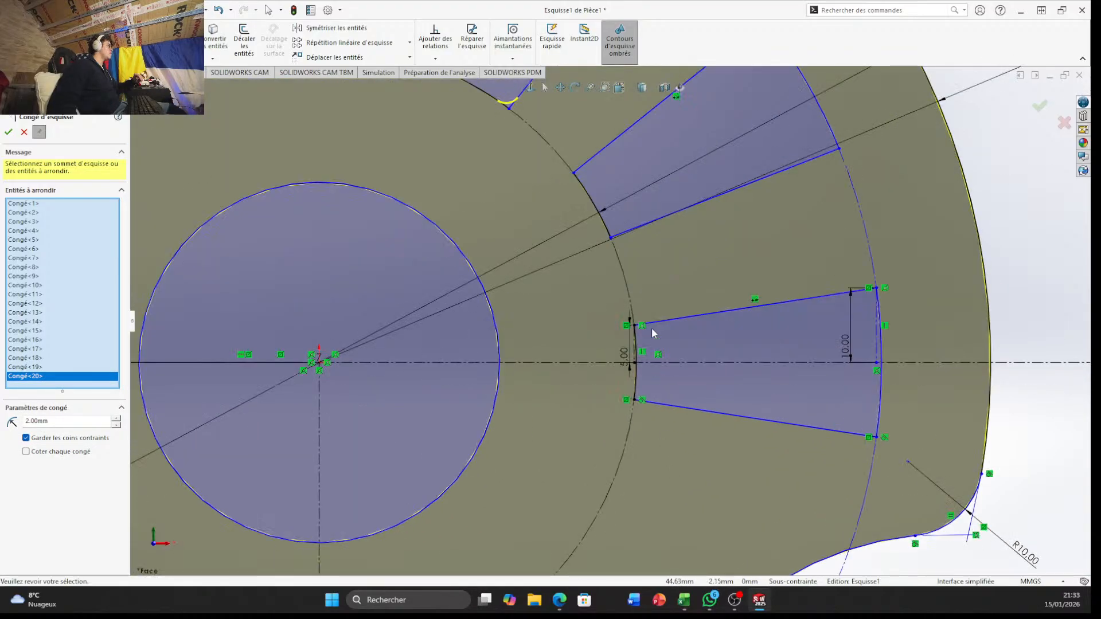
pyautogui.click(611, 236)
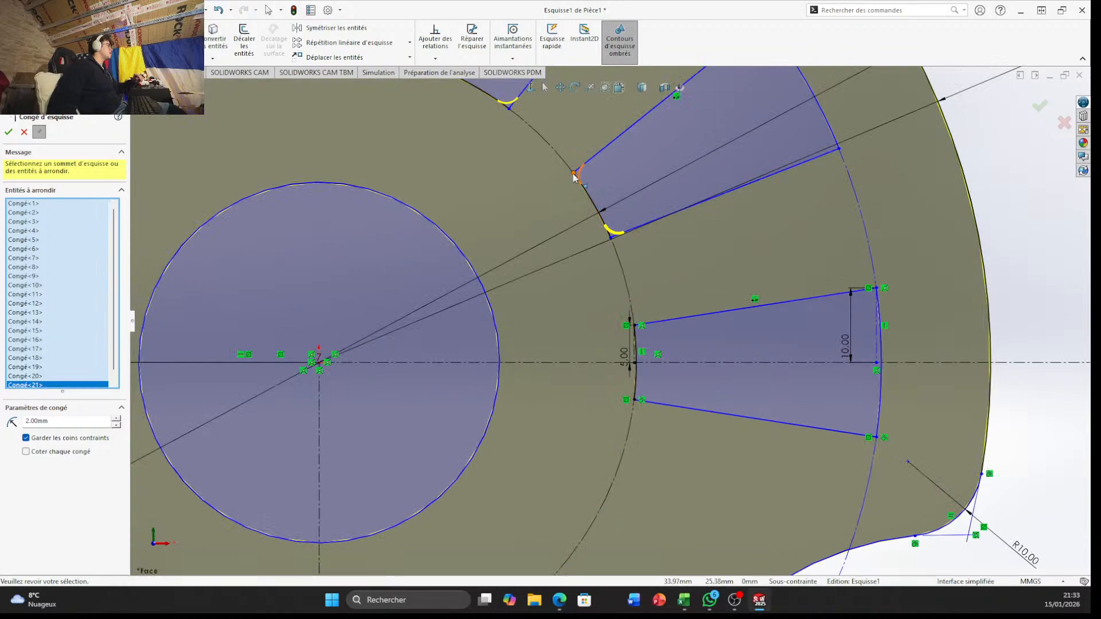
pyautogui.click(573, 175)
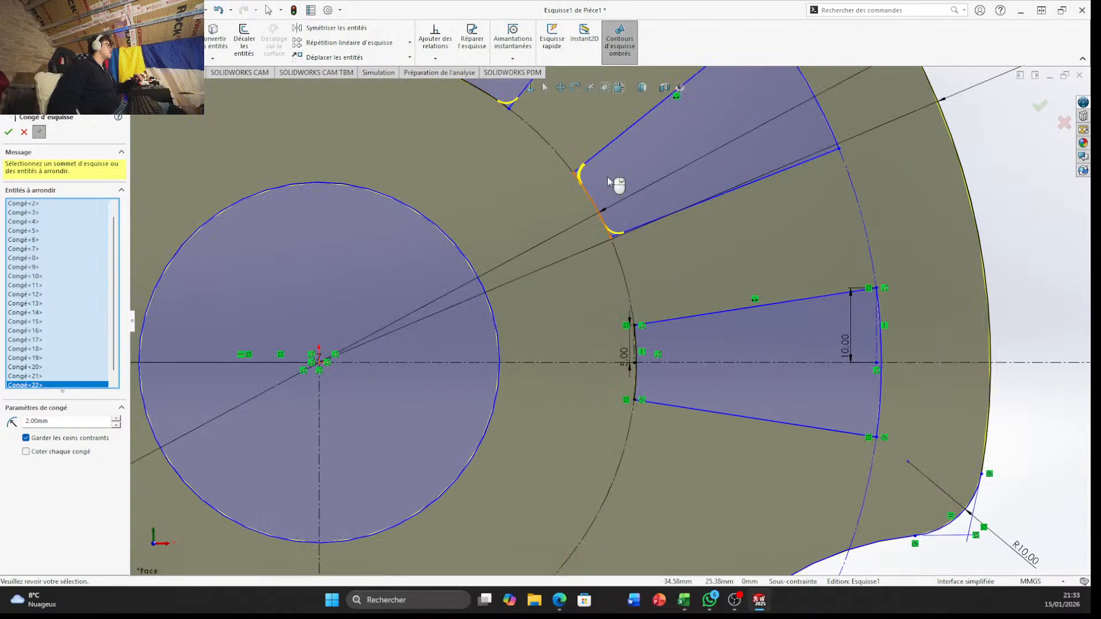
pyautogui.click(841, 153)
pyautogui.scroll(3, 826, 158)
pyautogui.scroll(-3, 745, 172)
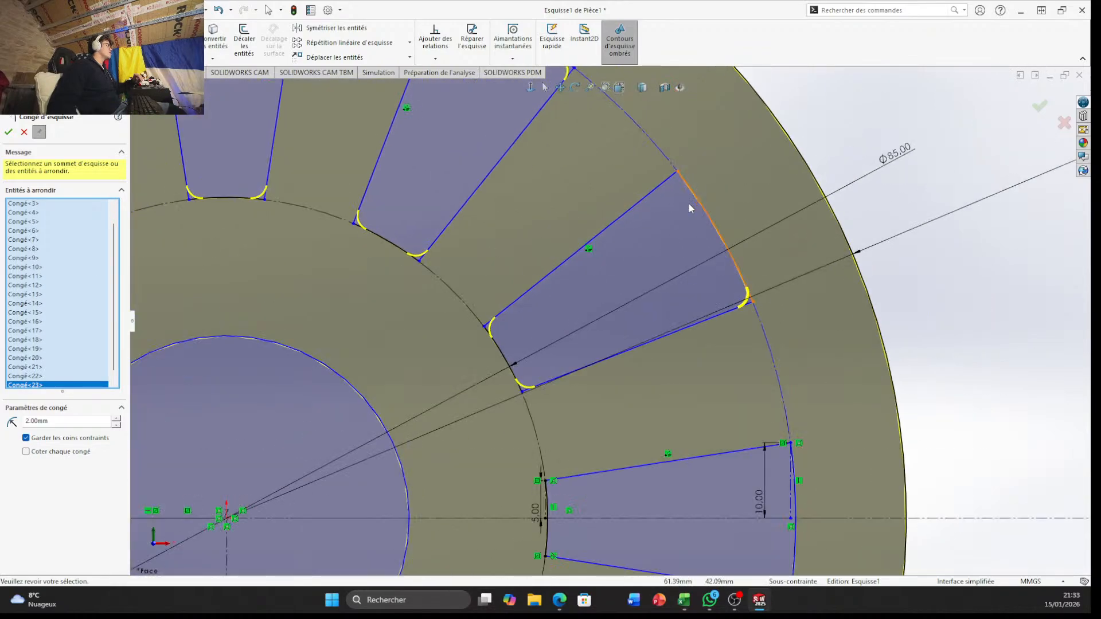
pyautogui.click(675, 174)
# Include the four corners of the rightmost tapered opening on the horizontal centerline in the 2 mm sketch fillet
pyautogui.scroll(2, 731, 442)
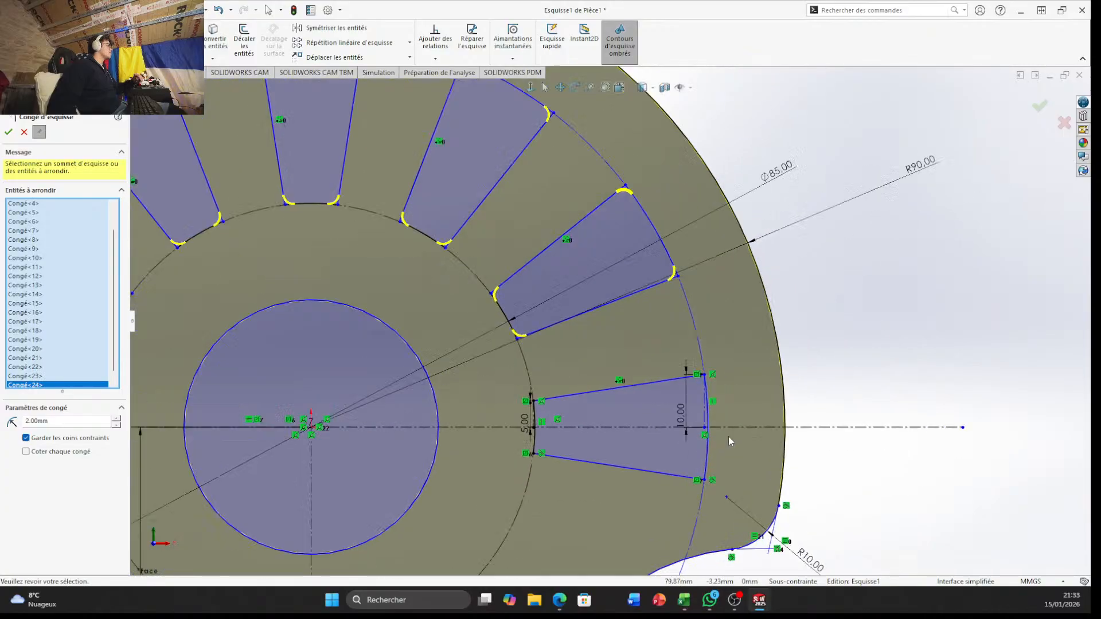
pyautogui.scroll(-3, 760, 464)
pyautogui.click(667, 310)
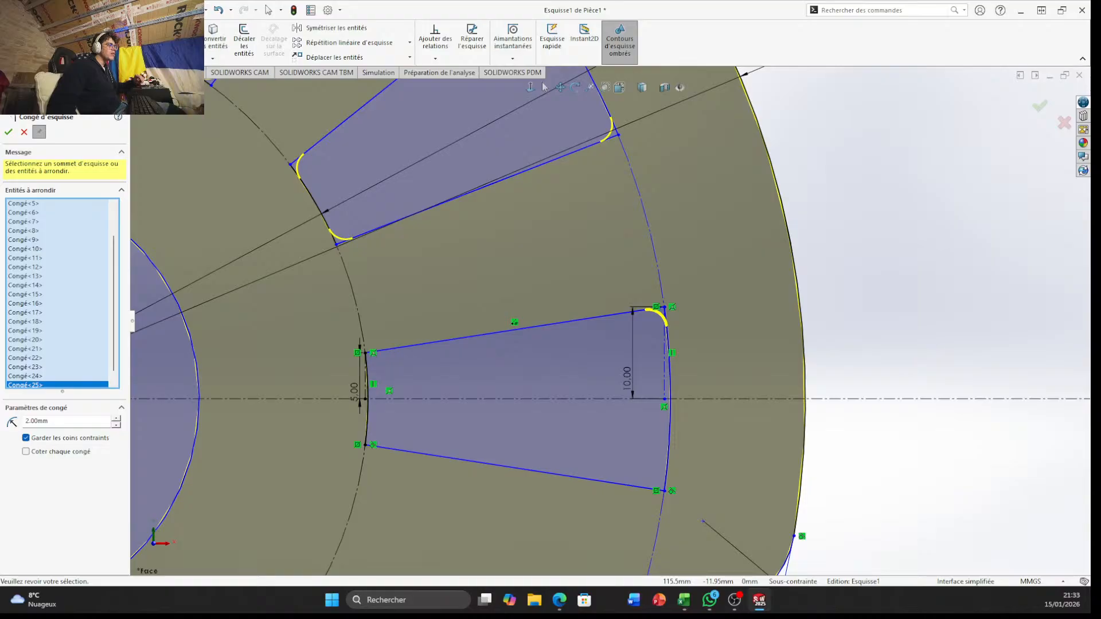
pyautogui.click(664, 491)
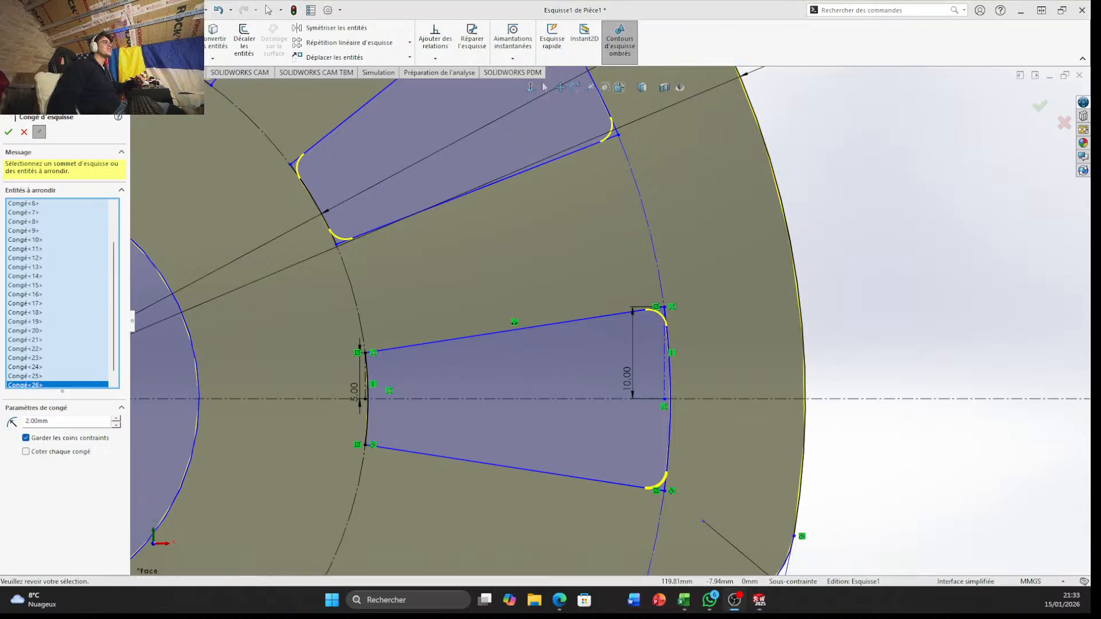
pyautogui.click(365, 445)
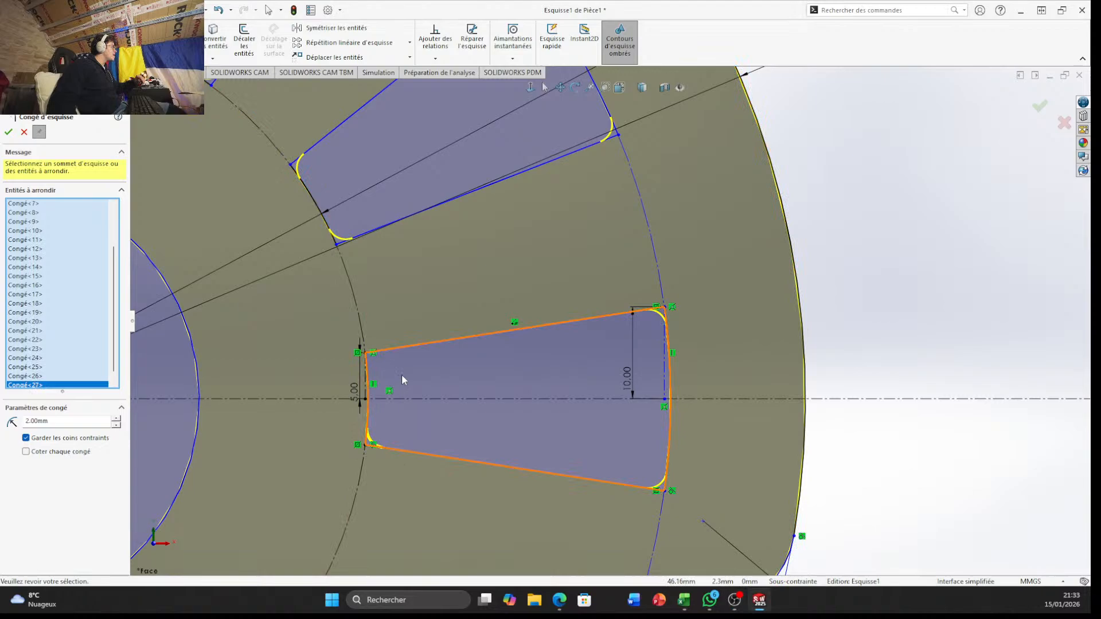
pyautogui.click(366, 354)
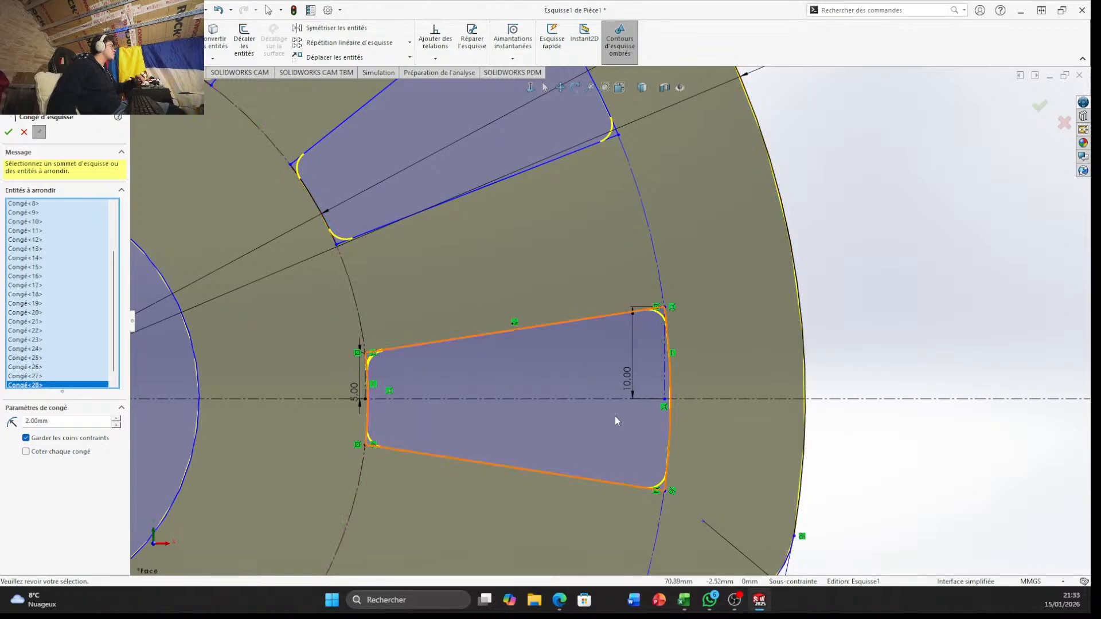
# Apply the 2 mm fillets to all selected opening corners and end the sketch fillet command
pyautogui.scroll(8, 615, 415)
pyautogui.scroll(-3, 555, 476)
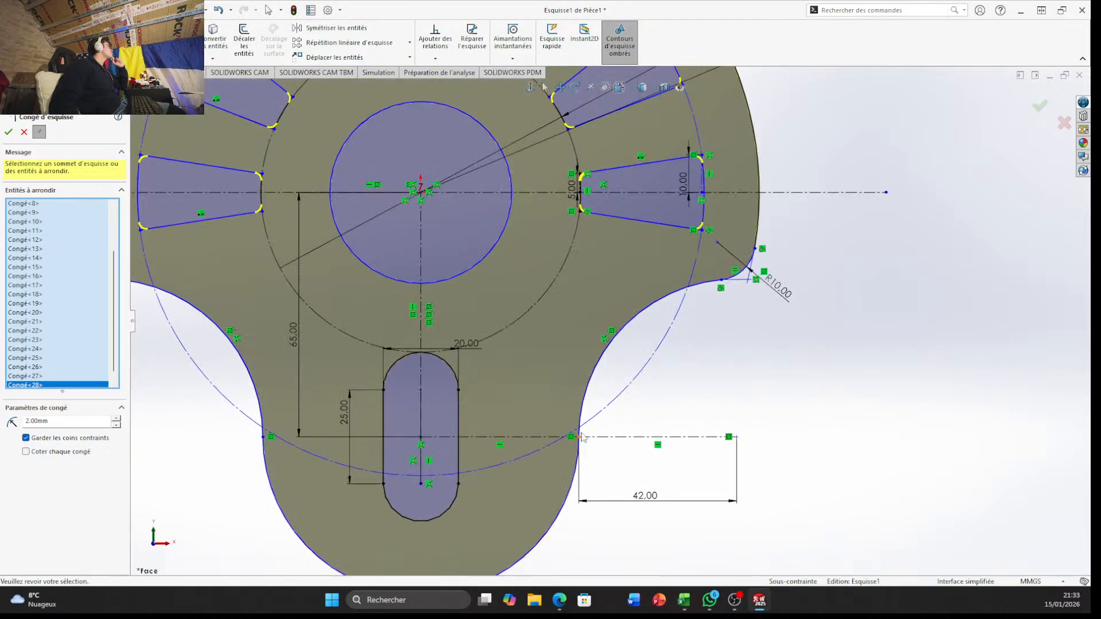
pyautogui.scroll(3, 637, 362)
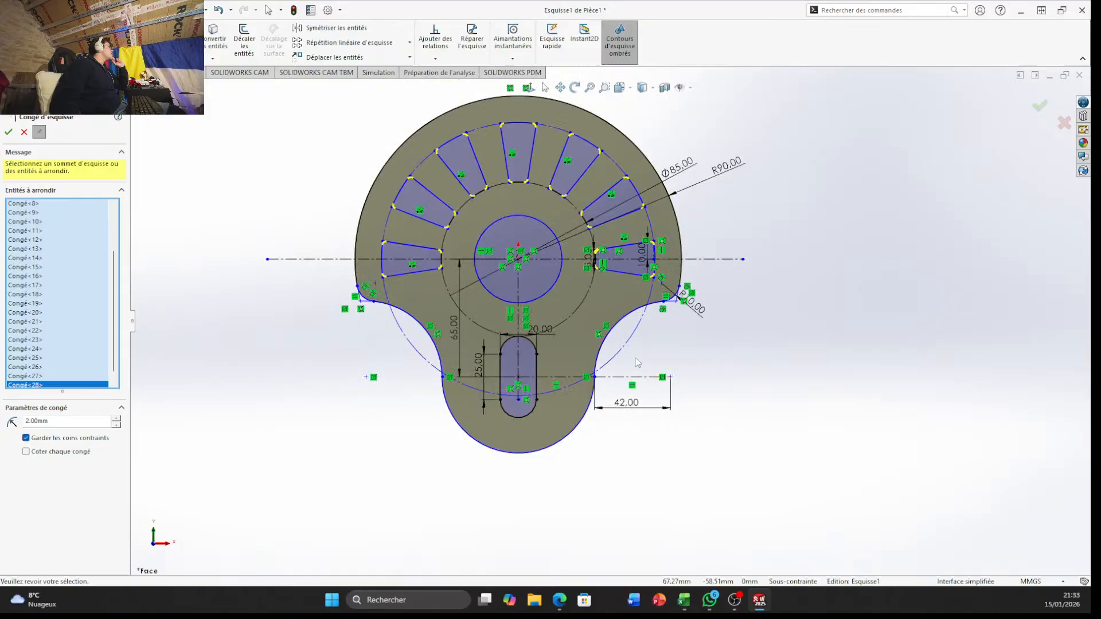
pyautogui.click(1040, 108)
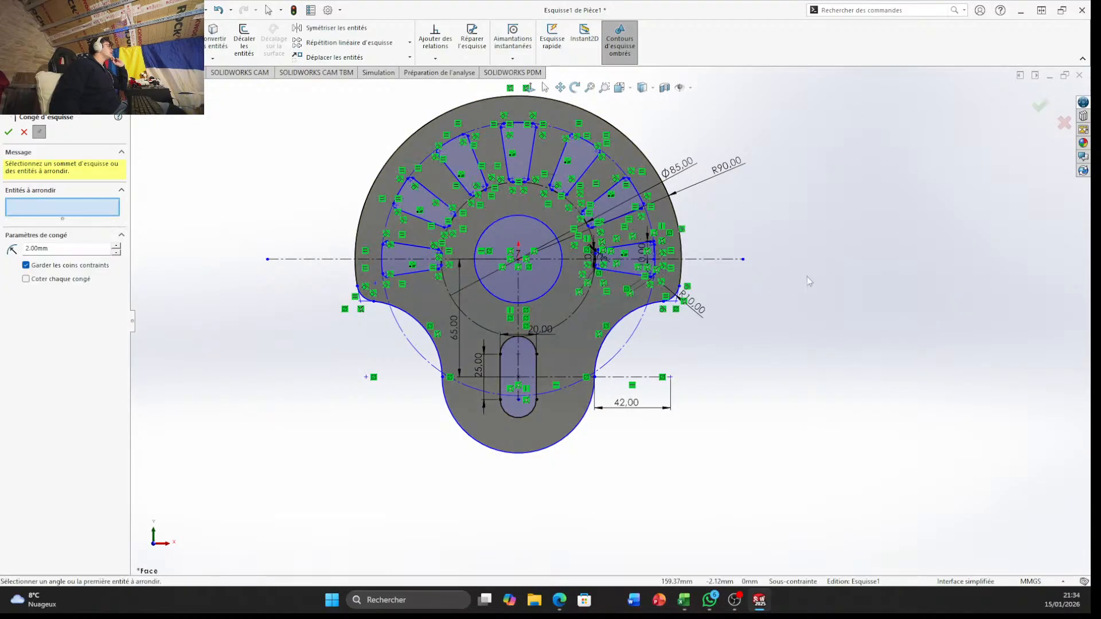
pyautogui.scroll(-4, 364, 206)
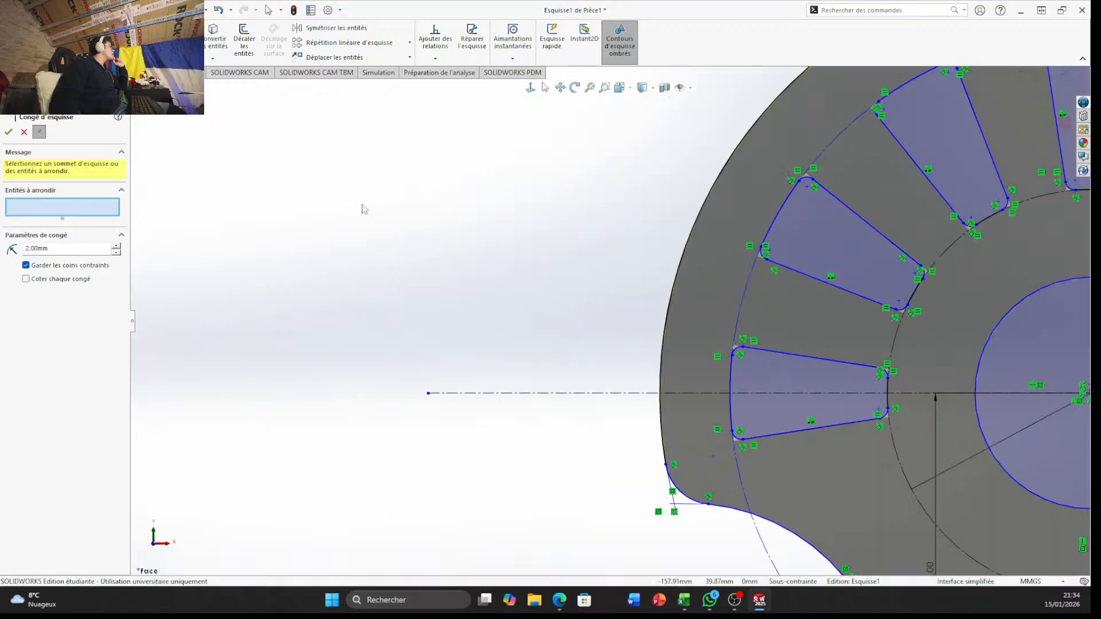
pyautogui.scroll(4, 562, 154)
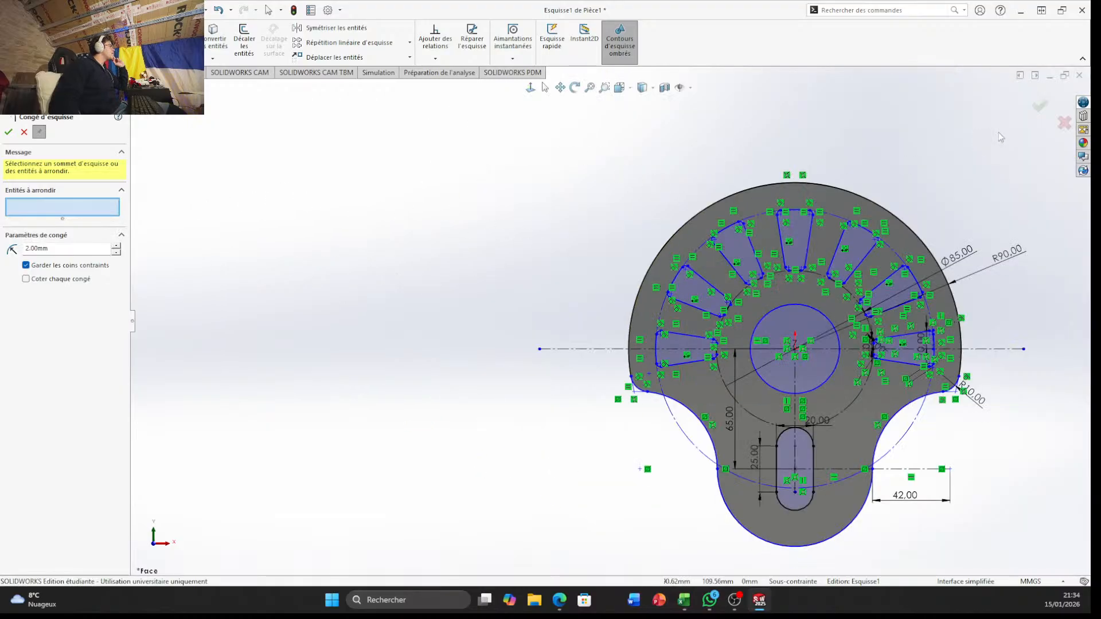
pyautogui.click(1041, 107)
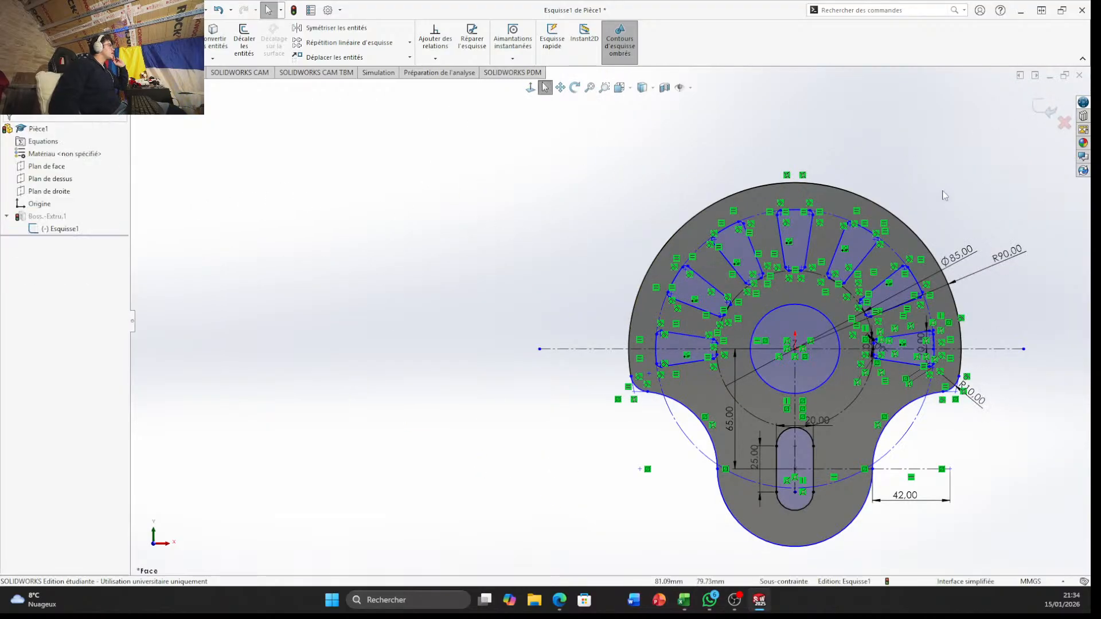
# Exit the profile sketch to rebuild the extrusion with the rounded openings
pyautogui.moveTo(436, 199); pyautogui.dragTo(380, 136, button='middle')
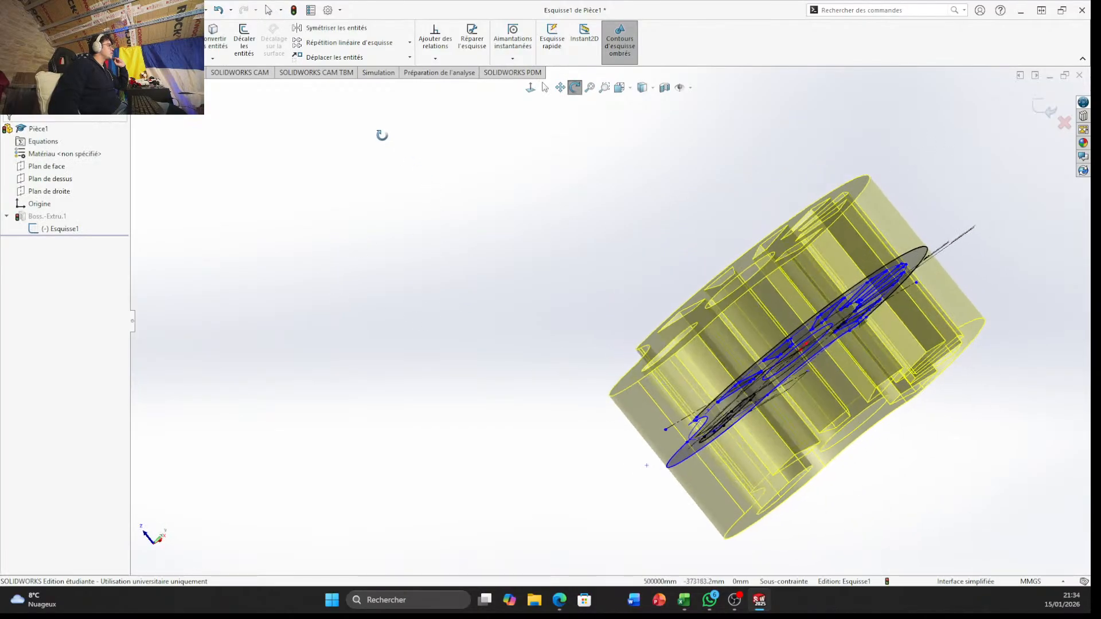
pyautogui.moveTo(585, 187); pyautogui.dragTo(712, 145, button='middle')
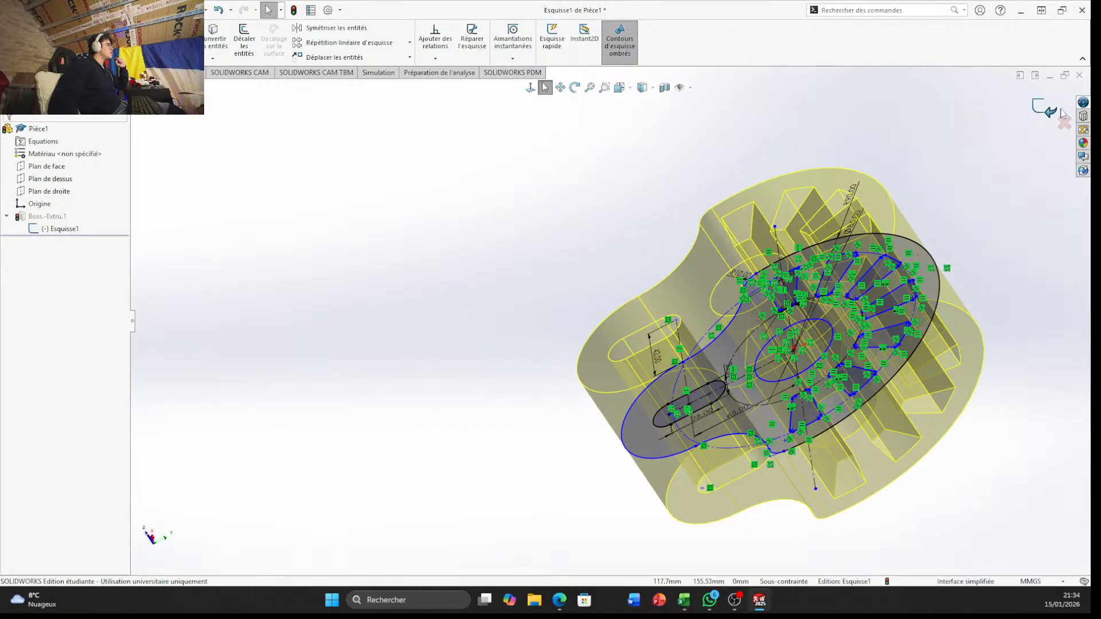
pyautogui.click(1041, 107)
# Examine the extruded part from several angles, including the rounded tapered openings and the outer side
pyautogui.moveTo(980, 253)
pyautogui.mouseDown(button='middle')
pyautogui.moveTo(927, 288)
pyautogui.moveTo(885, 167)
pyautogui.mouseUp(button='middle')
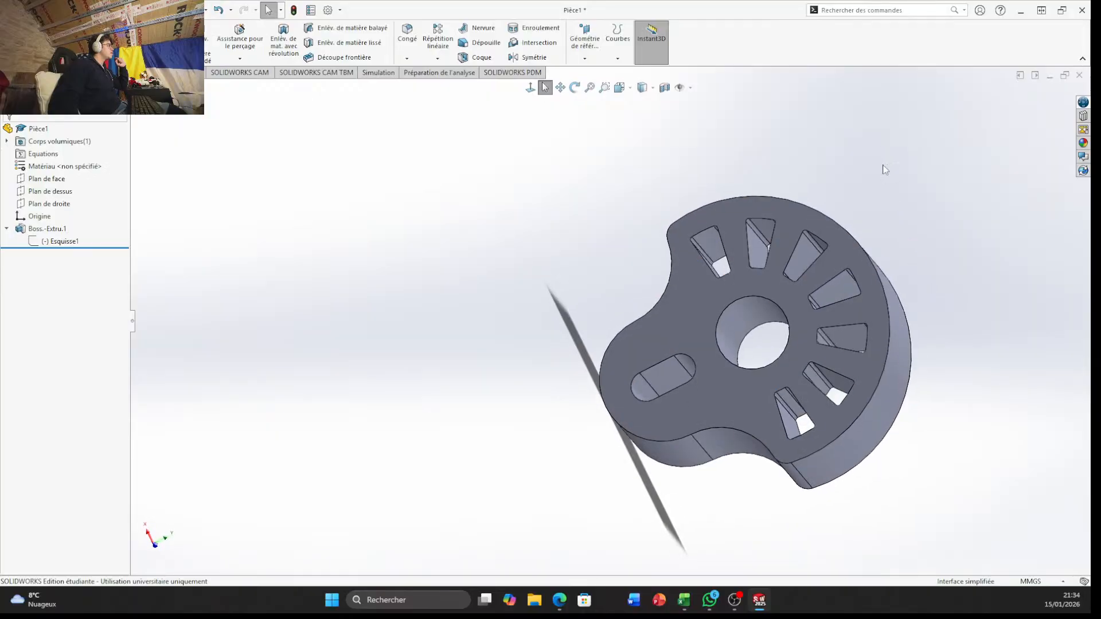
pyautogui.scroll(-4, 677, 236)
pyautogui.moveTo(675, 237); pyautogui.dragTo(693, 321, button='middle')
pyautogui.scroll(-1, 693, 321)
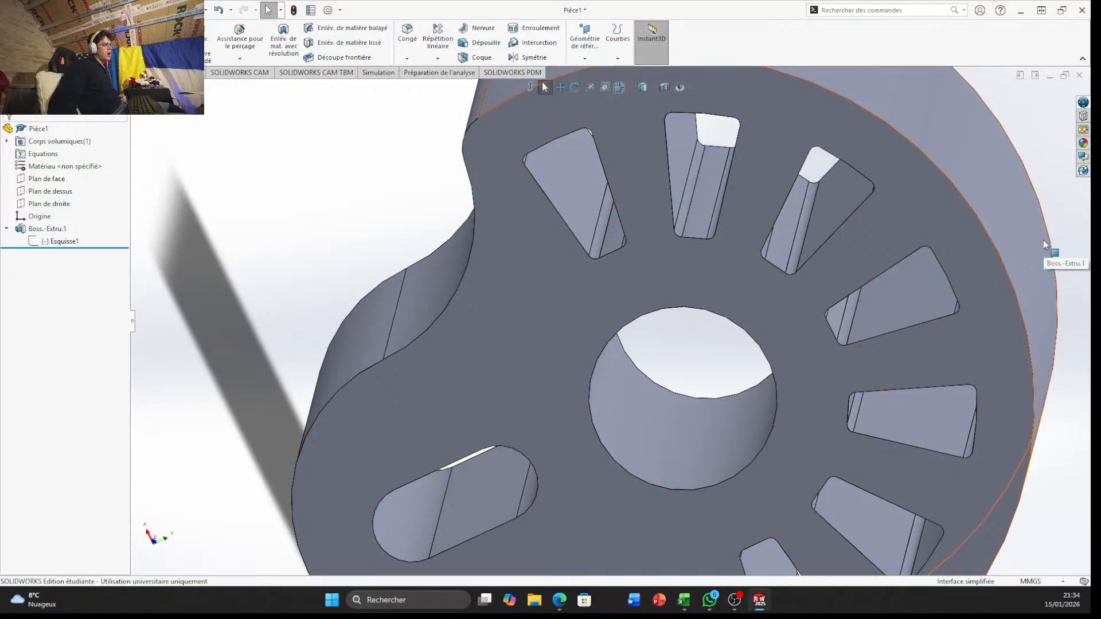
pyautogui.scroll(5, 729, 369)
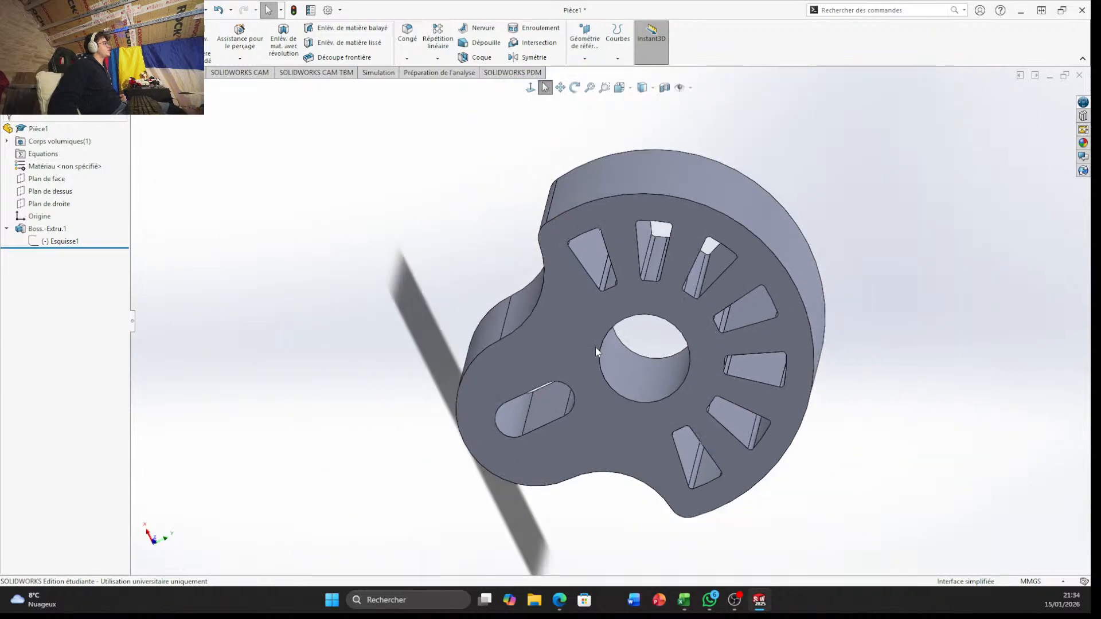
pyautogui.moveTo(595, 347); pyautogui.dragTo(801, 411, button='middle')
pyautogui.press('Escape')
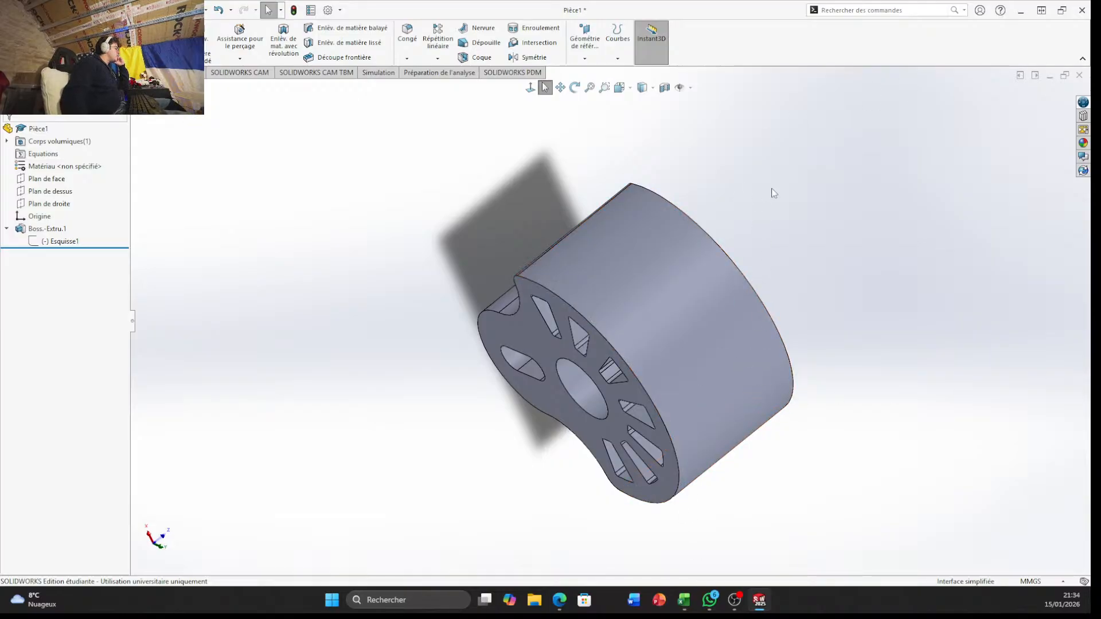
pyautogui.scroll(-4, 586, 246)
pyautogui.scroll(5, 638, 376)
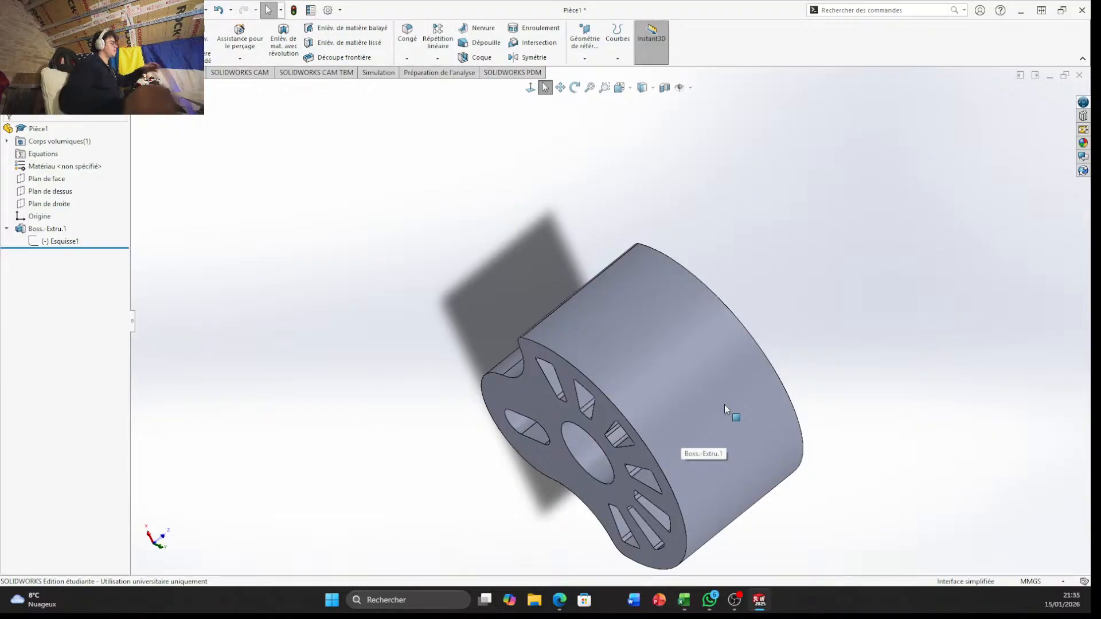
pyautogui.moveTo(608, 229); pyautogui.dragTo(577, 367, button='middle')
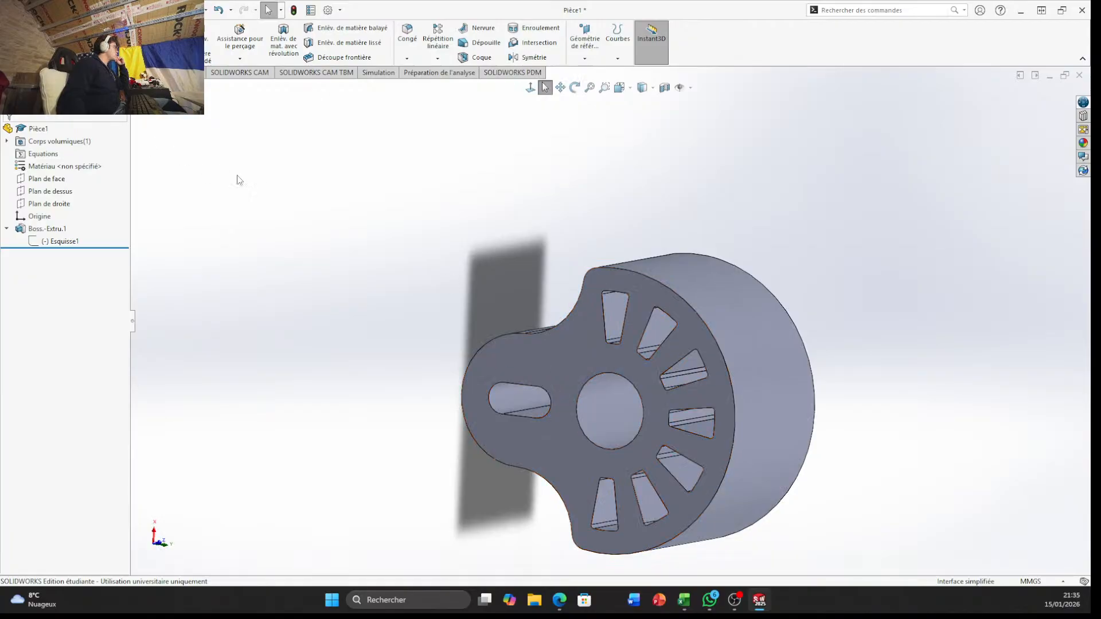
# Start a new sketch on the front plane (Plan de face) of the part
pyautogui.click(54, 73)
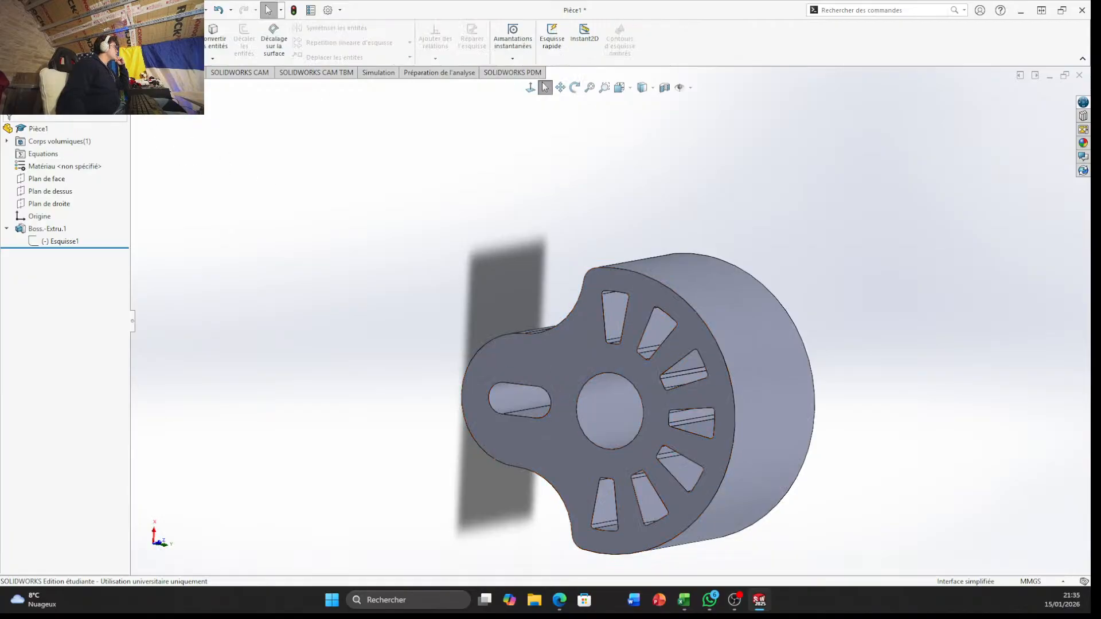
pyautogui.click(14, 38)
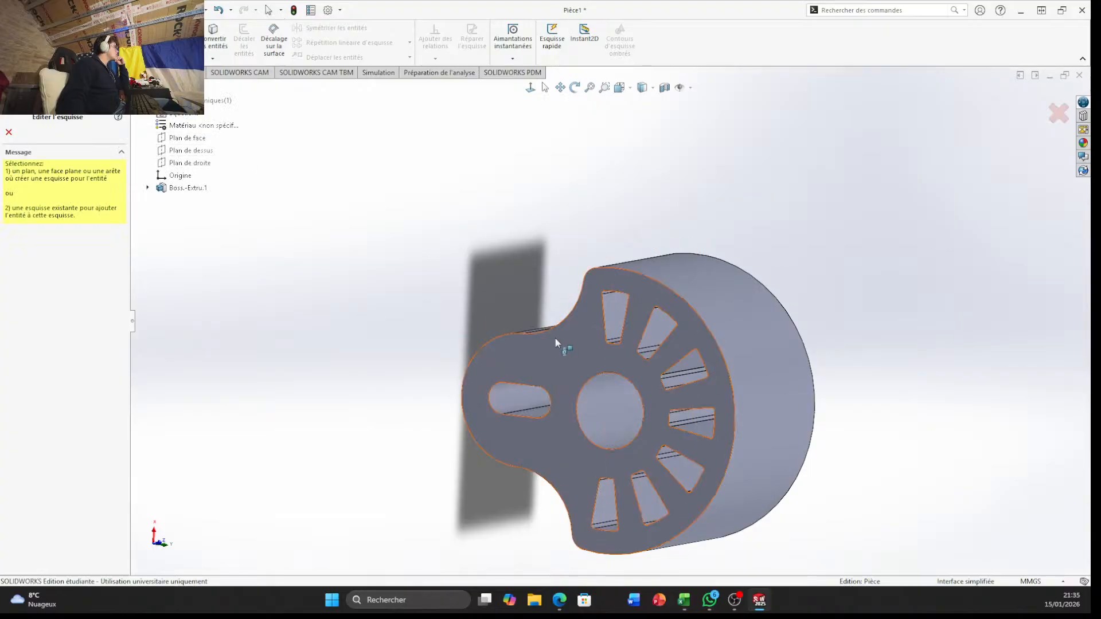
pyautogui.moveTo(555, 341); pyautogui.dragTo(596, 430, button='middle')
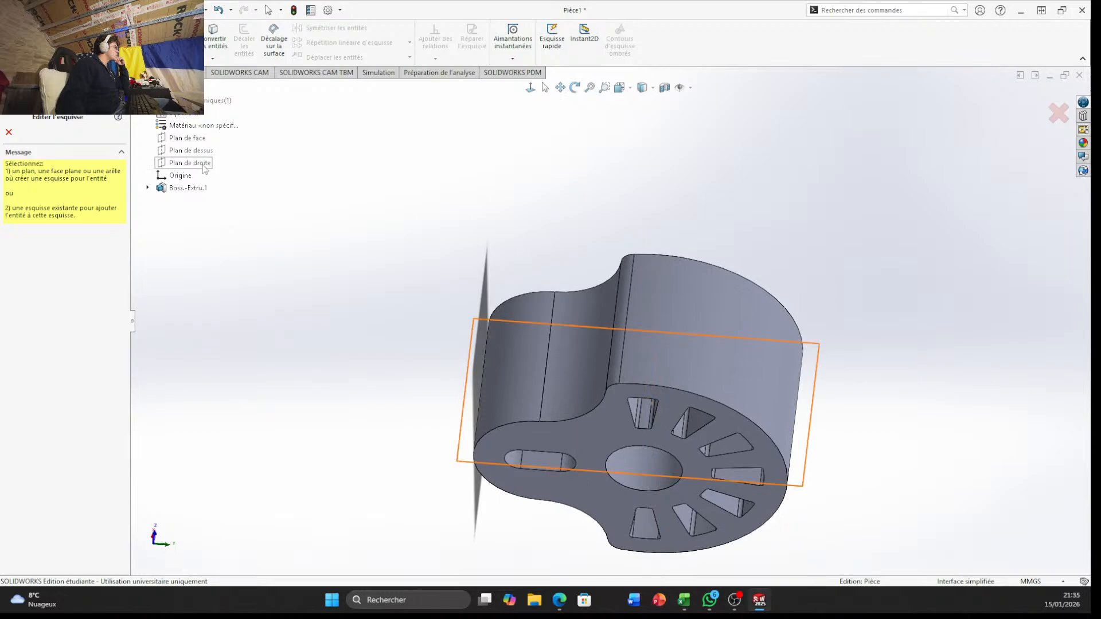
pyautogui.moveTo(344, 213); pyautogui.dragTo(241, 189, button='middle')
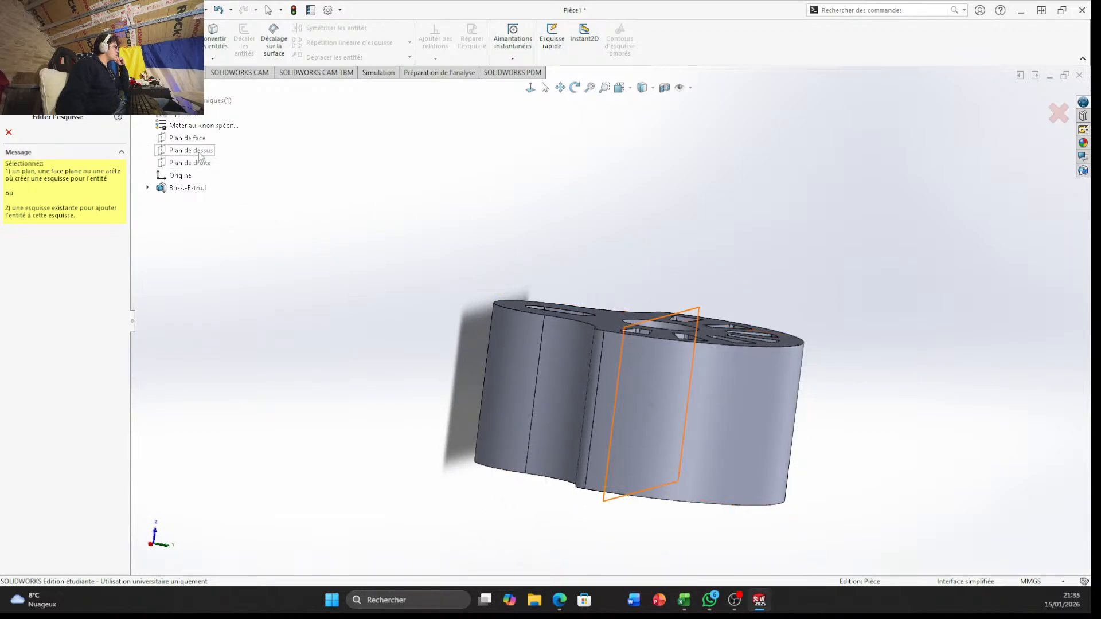
pyautogui.click(198, 152)
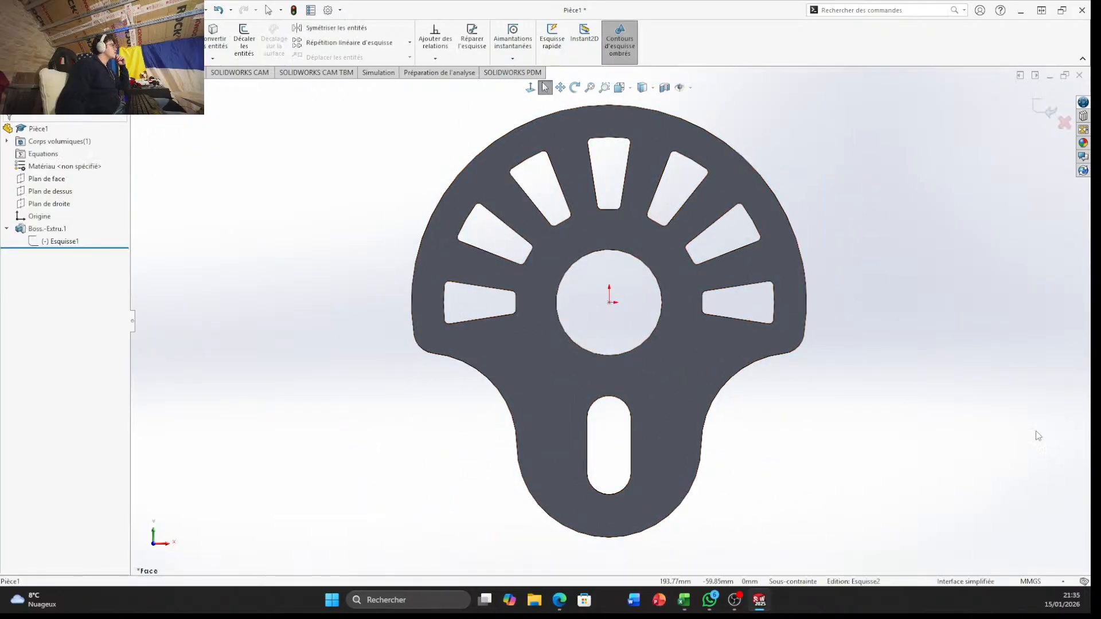
# Examine the extruded part at an angle and return to the front view (Face)
pyautogui.scroll(5, 721, 321)
pyautogui.moveTo(811, 312)
pyautogui.mouseDown(button='middle')
pyautogui.moveTo(838, 366)
pyautogui.moveTo(799, 319)
pyautogui.moveTo(803, 305)
pyautogui.mouseUp(button='middle')
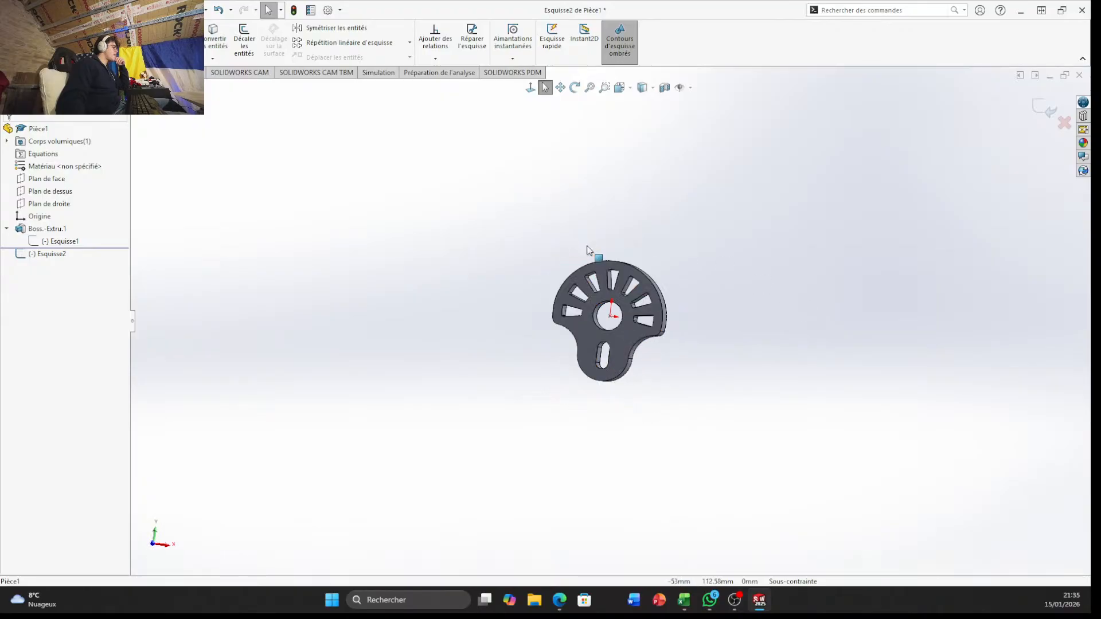
pyautogui.scroll(-5, 608, 270)
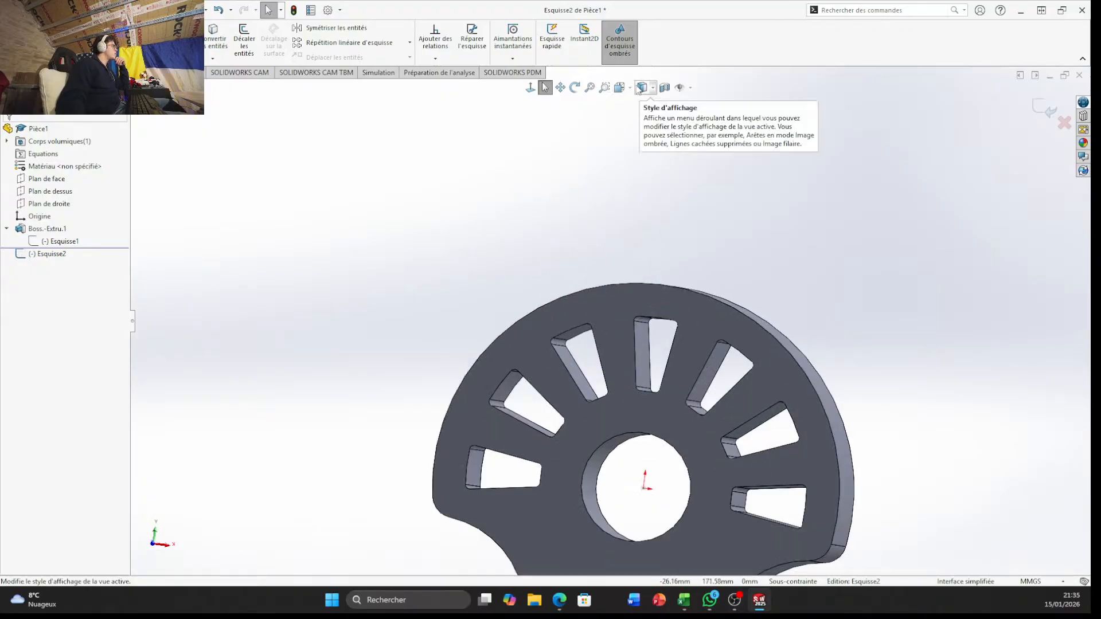
pyautogui.click(638, 90)
pyautogui.click(642, 98)
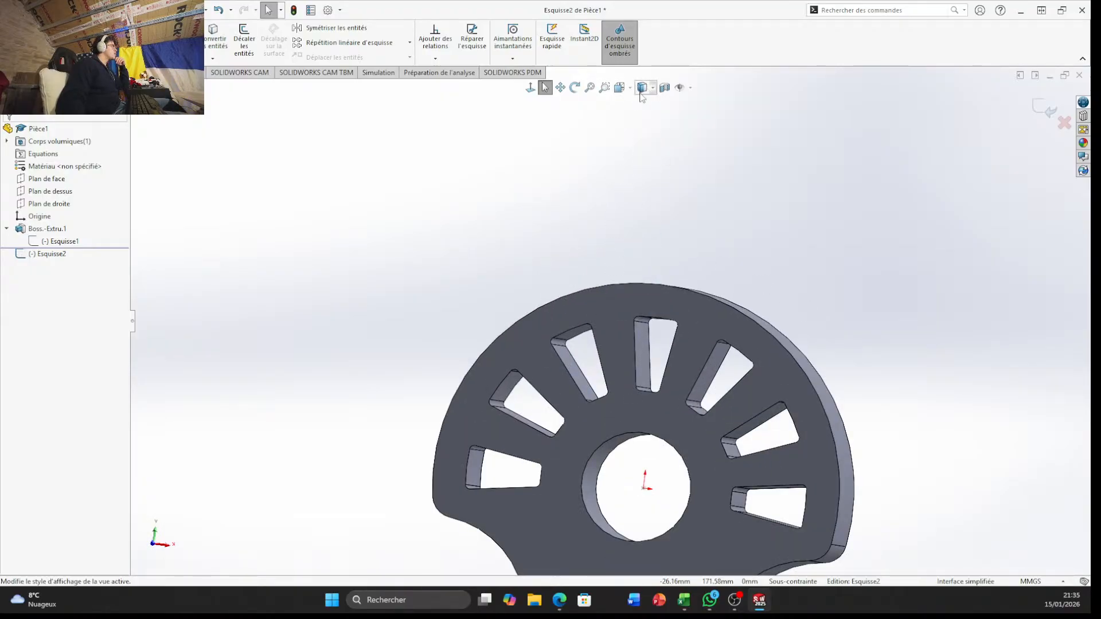
pyautogui.click(621, 89)
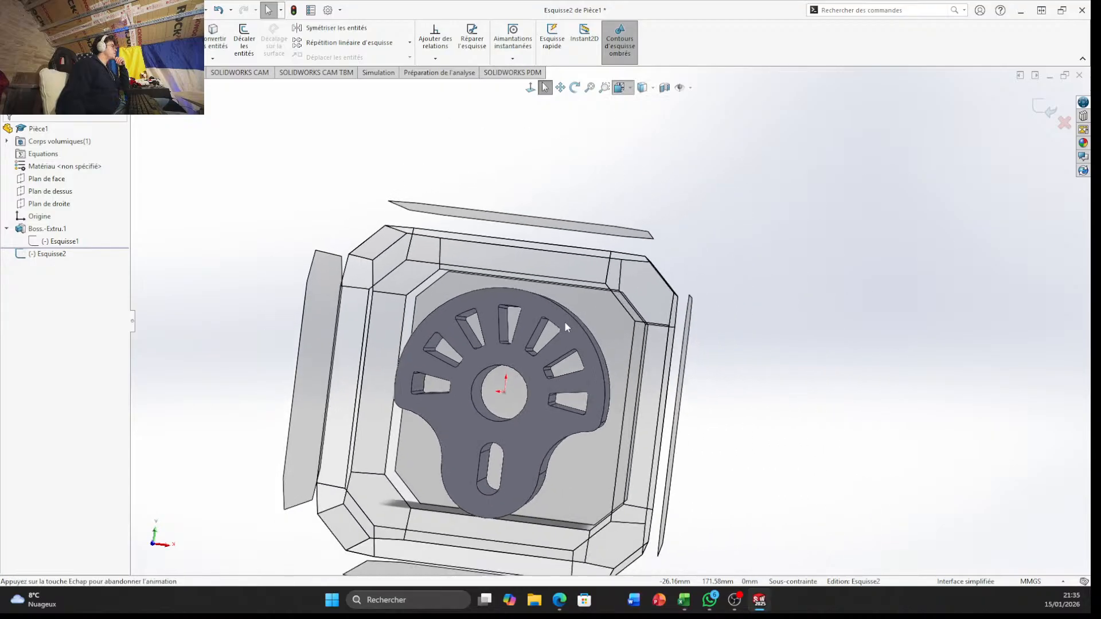
pyautogui.click(520, 393)
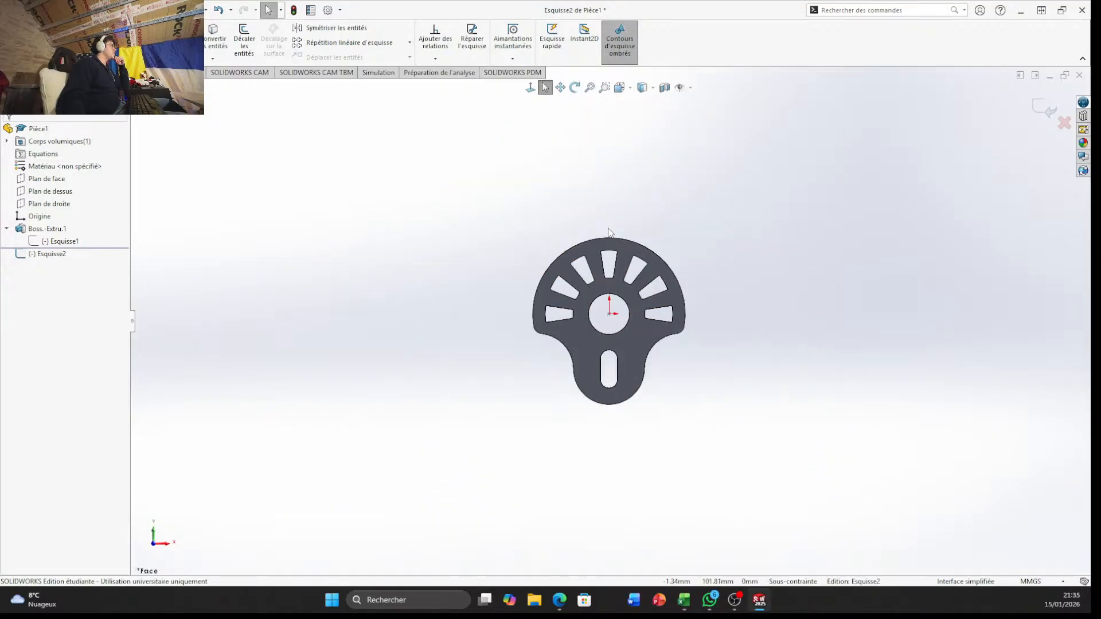
pyautogui.scroll(-4, 607, 228)
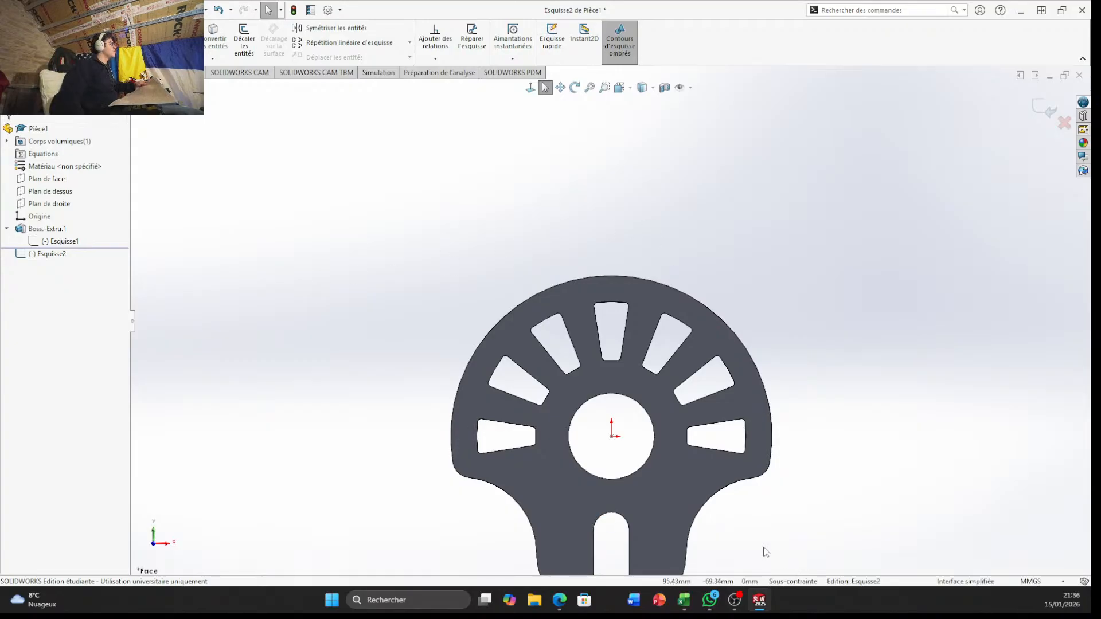
pyautogui.scroll(2, 625, 383)
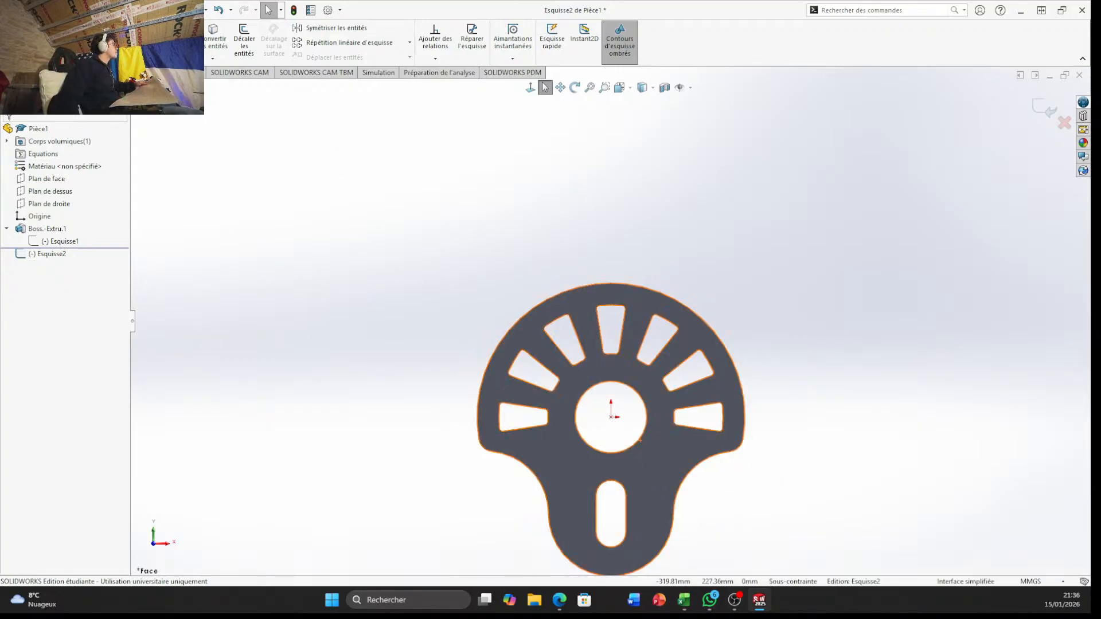
# Draw a construction circle centred on the origin with a radius of 154.8 mm (309.6/2)
pyautogui.press('c')
pyautogui.click(611, 417)
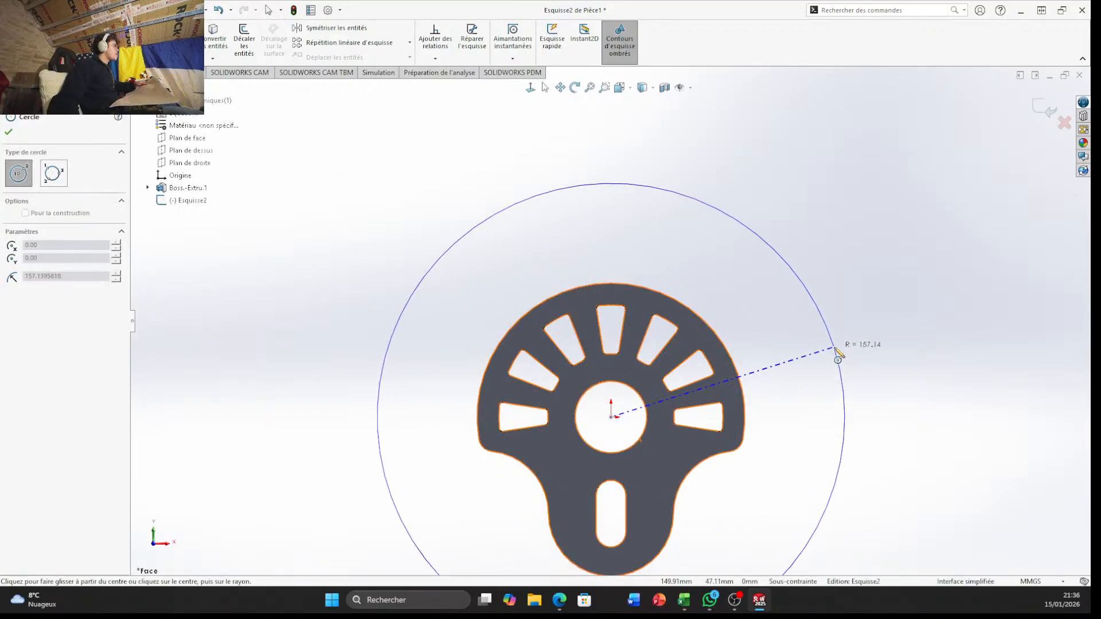
pyautogui.click(835, 348)
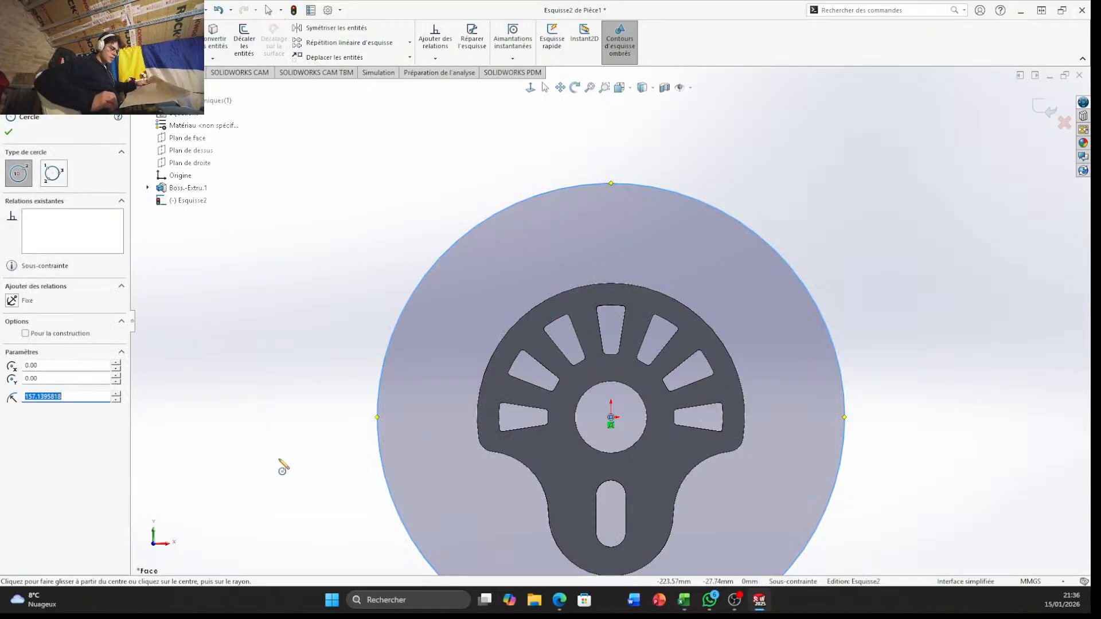
pyautogui.write('309.6/2')
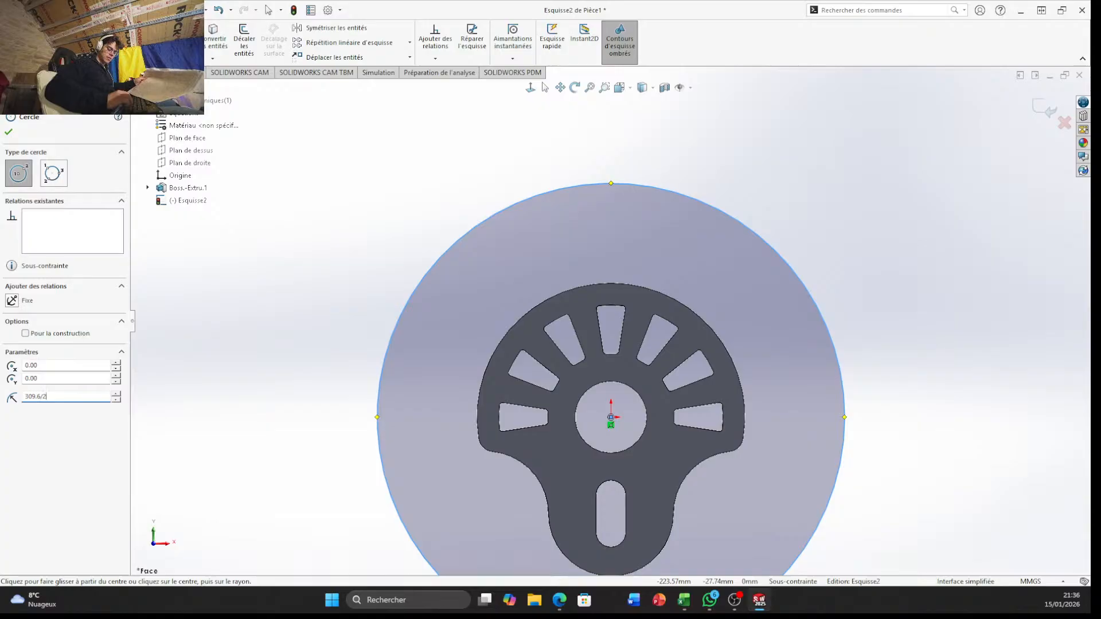
pyautogui.press('Return')
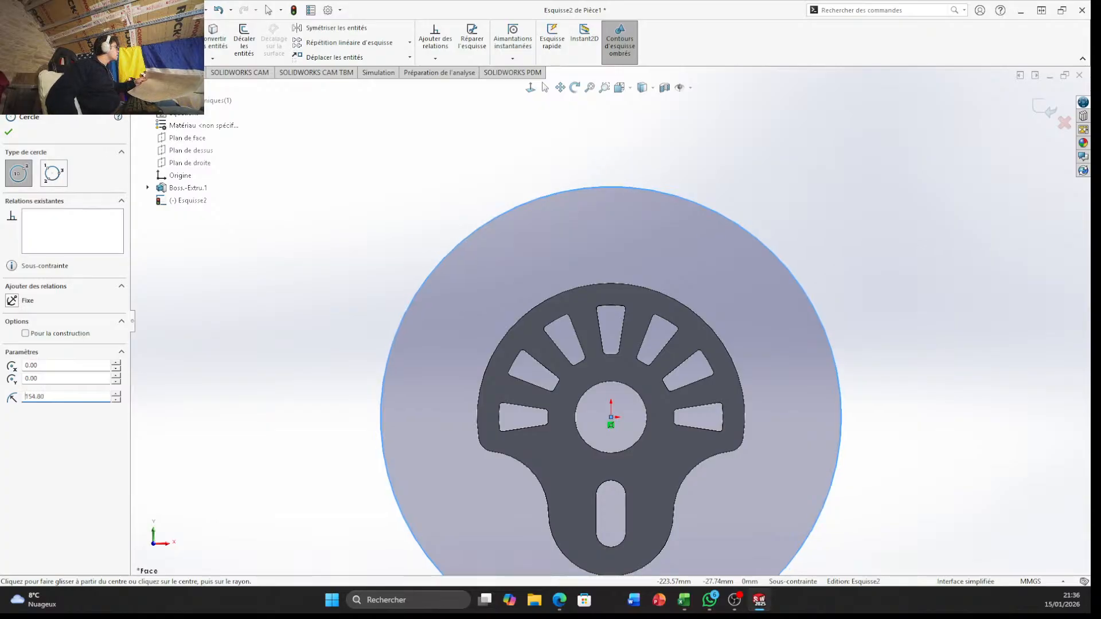
pyautogui.click(25, 334)
pyautogui.click(368, 199)
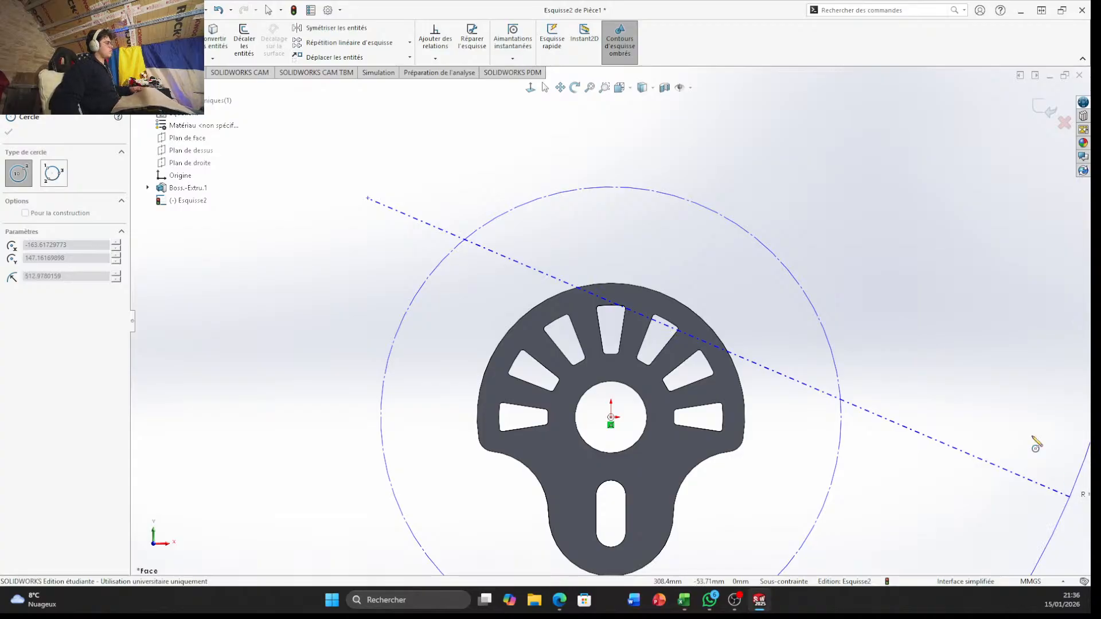
pyautogui.press('Escape')
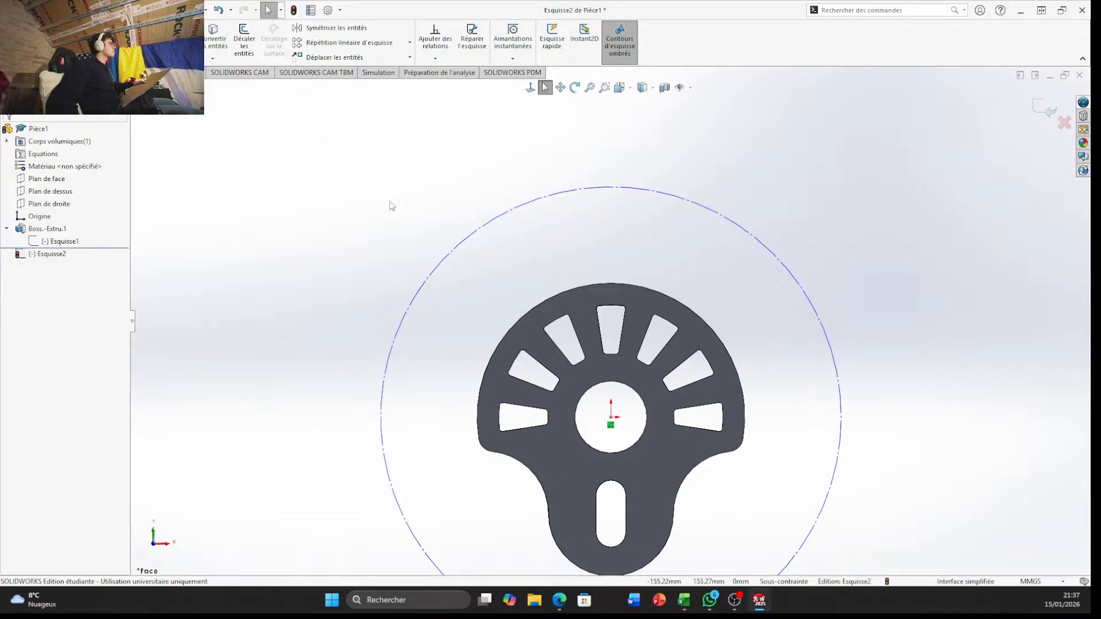
# Draw a vertical construction line about 124 mm long upward from the origin
pyautogui.moveTo(40, 10)
pyautogui.click(78, 28)
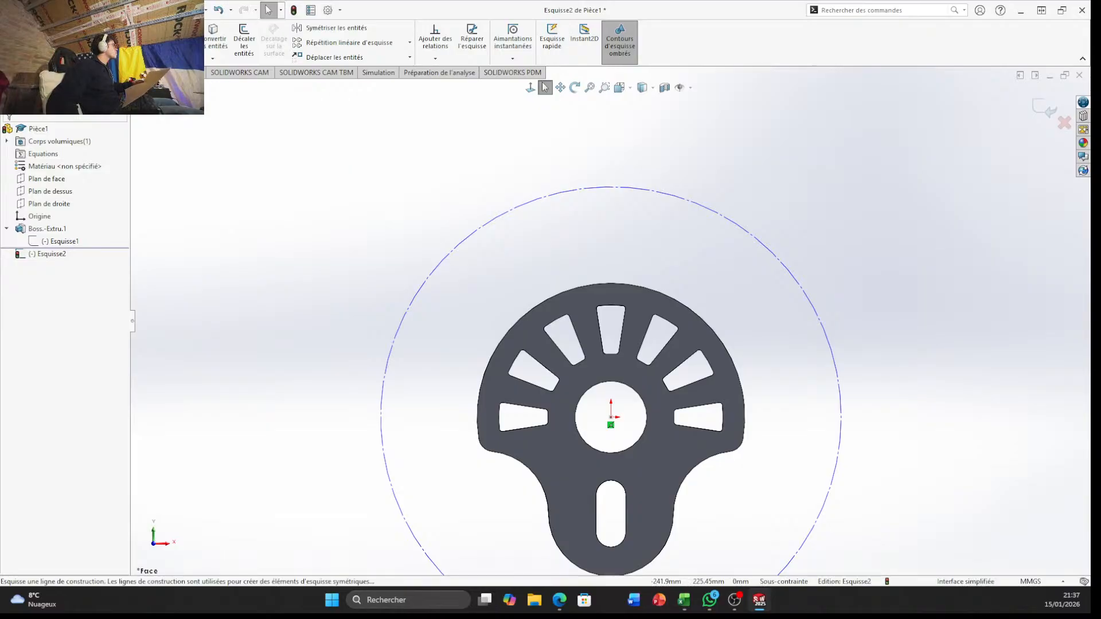
pyautogui.click(91, 54)
pyautogui.click(611, 419)
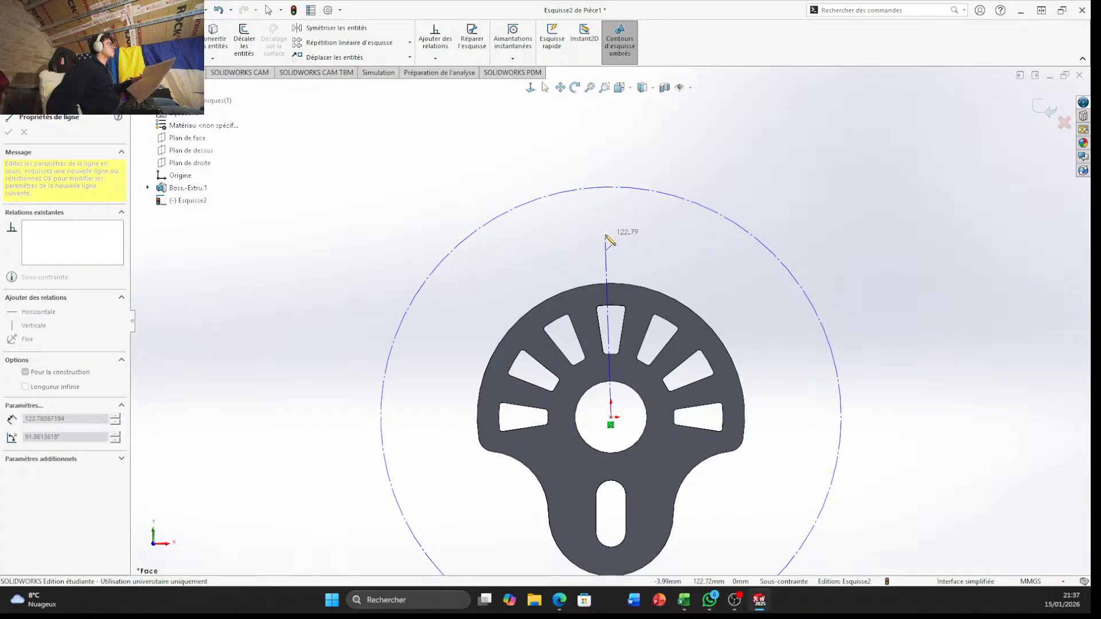
pyautogui.click(611, 233)
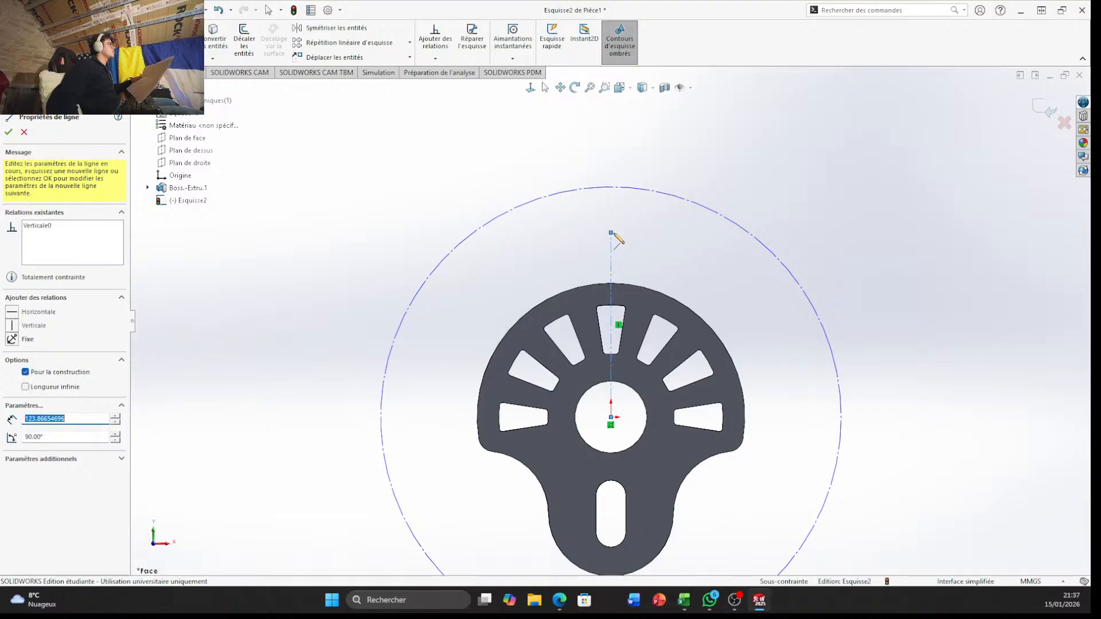
pyautogui.press('Escape')
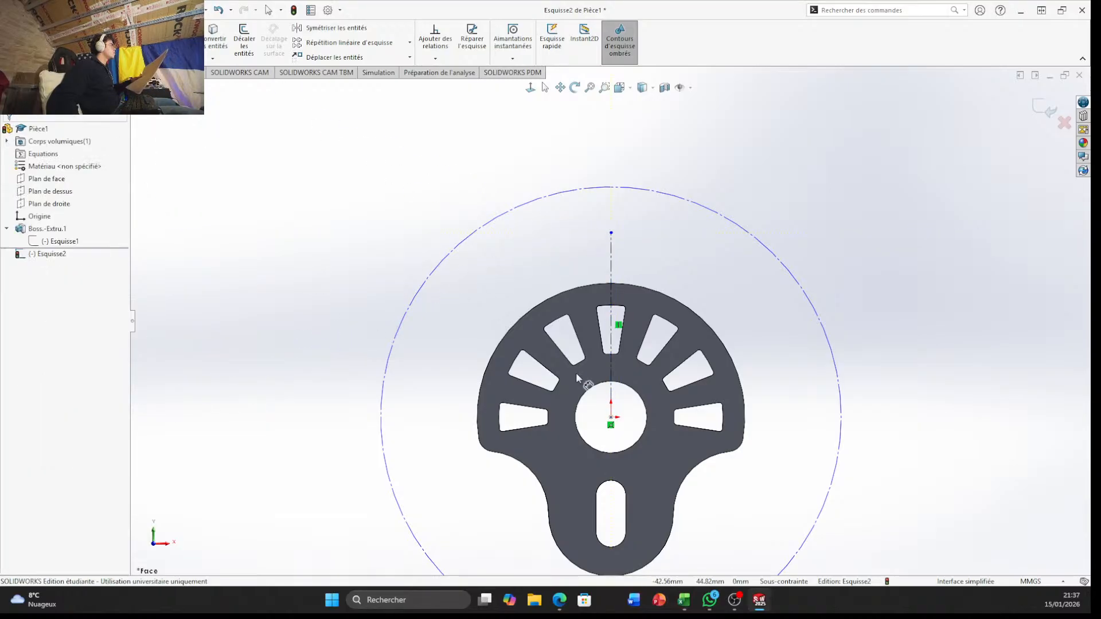
# Dimension the vertical construction line from the origin to 105 mm
pyautogui.click(611, 281)
pyautogui.click(361, 250)
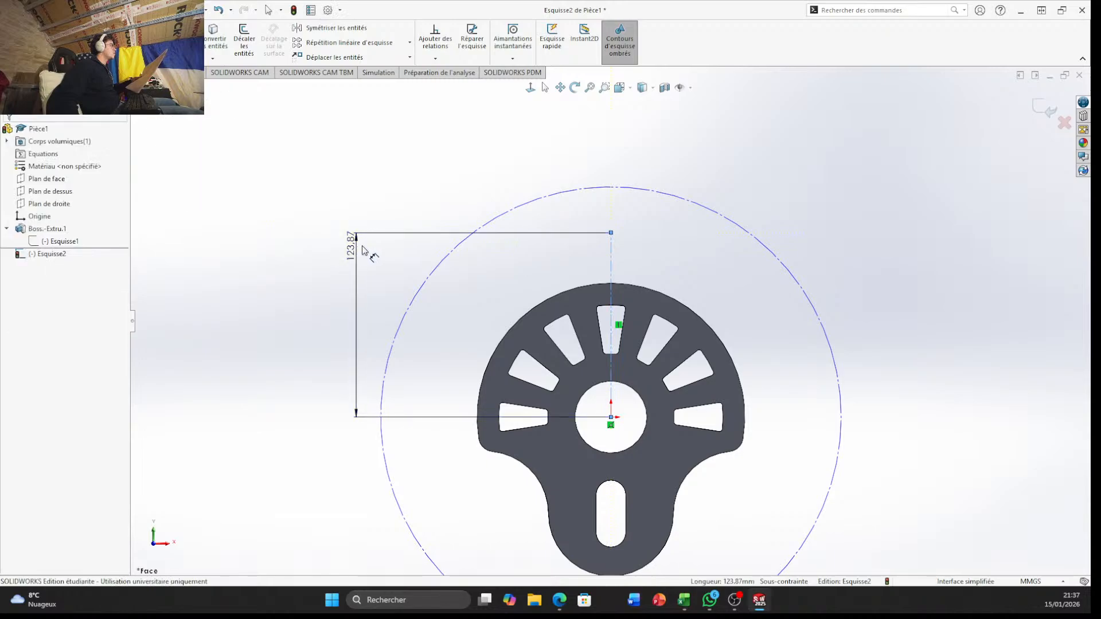
pyautogui.write('105')
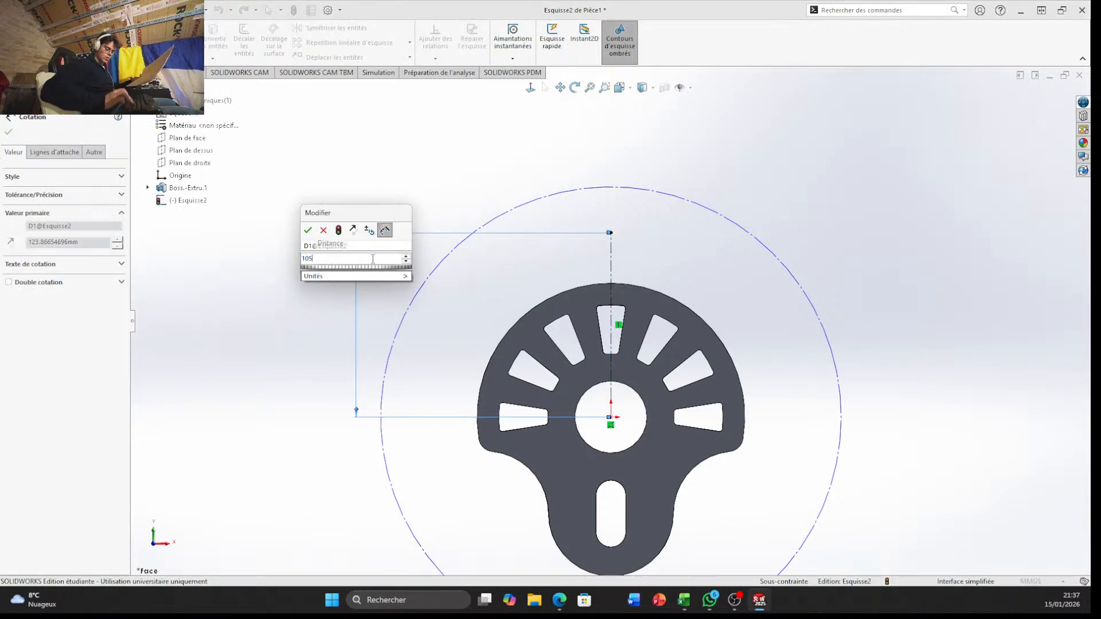
pyautogui.press('Return')
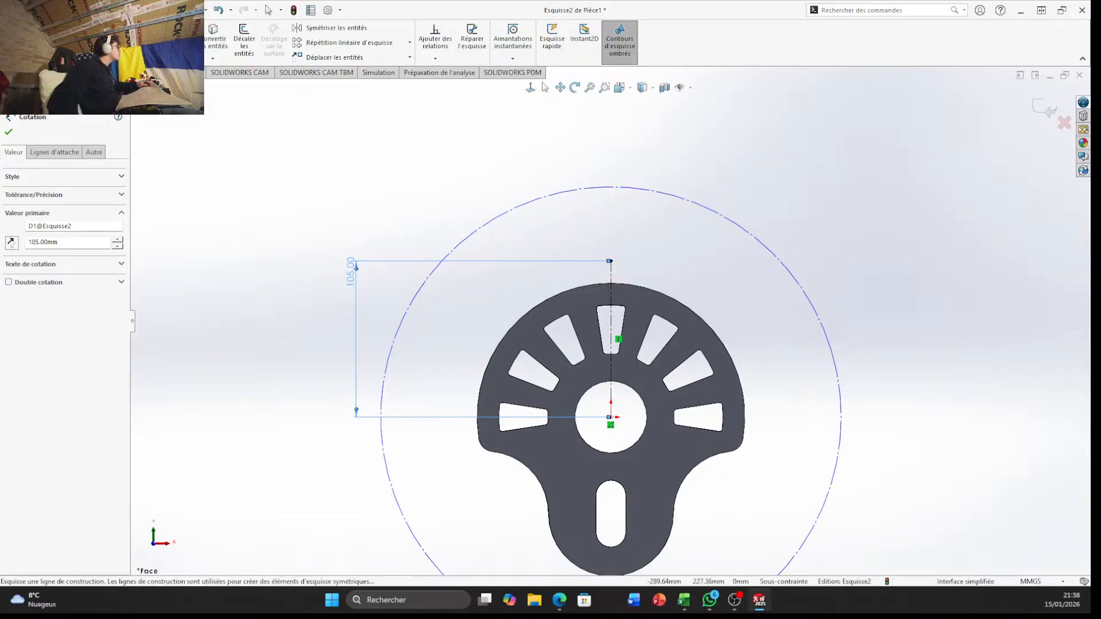
# Draw a second vertical construction line about 133 mm long upward from the upper end of the 105 mm line
pyautogui.click(76, 28)
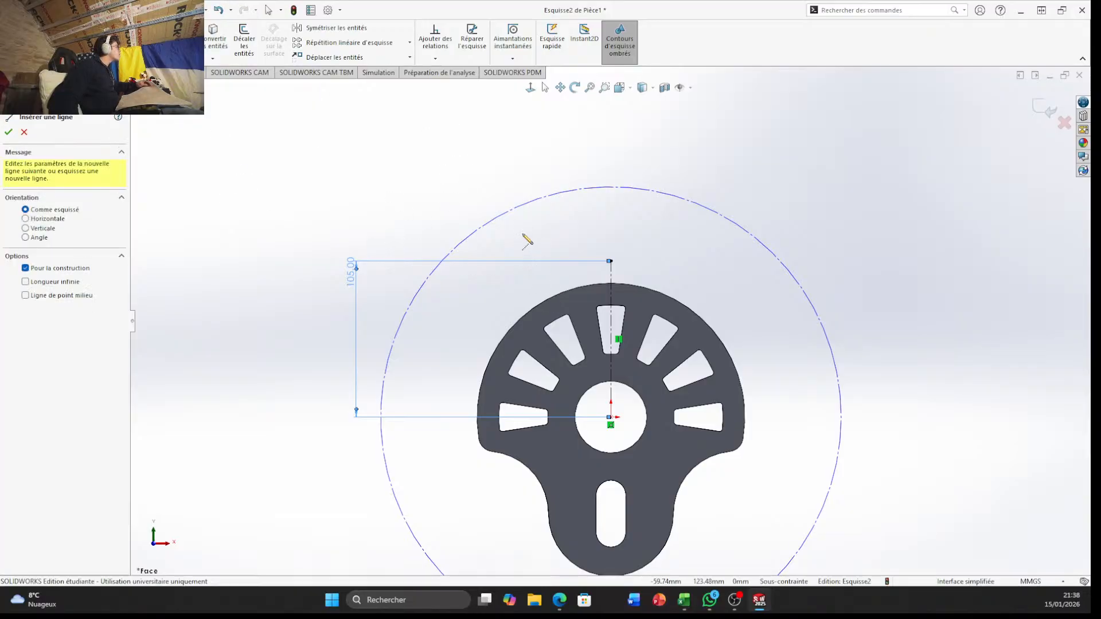
pyautogui.click(611, 261)
pyautogui.scroll(3, 615, 190)
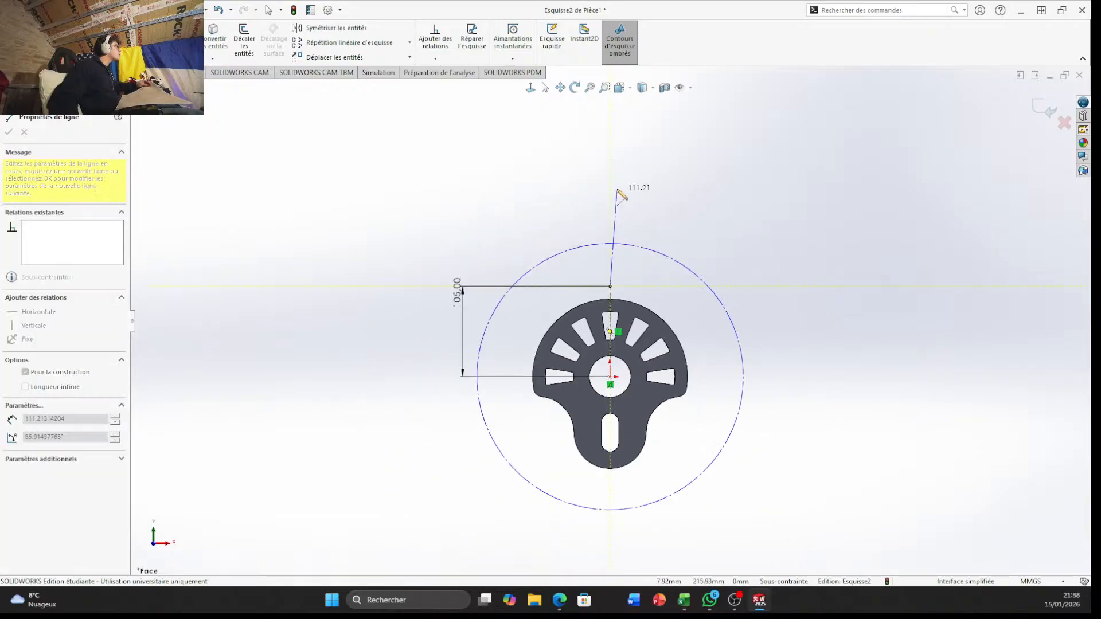
pyautogui.click(610, 171)
pyautogui.press('Escape')
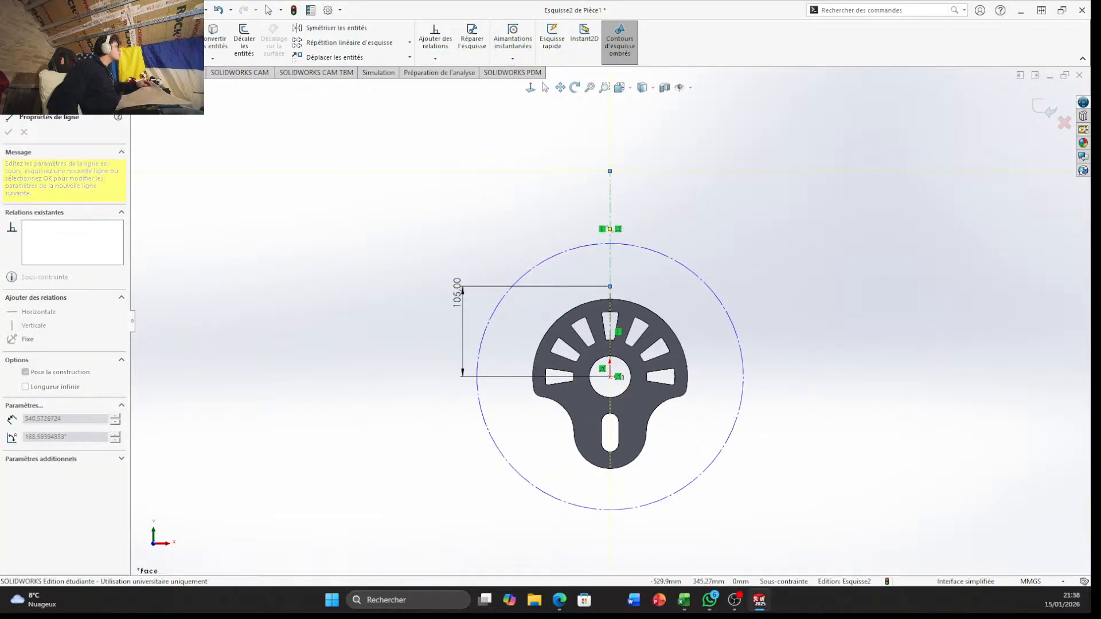
pyautogui.press('Escape')
# Dimension the second vertical construction line's length to 158/2 mm
pyautogui.click(610, 198)
pyautogui.click(521, 200)
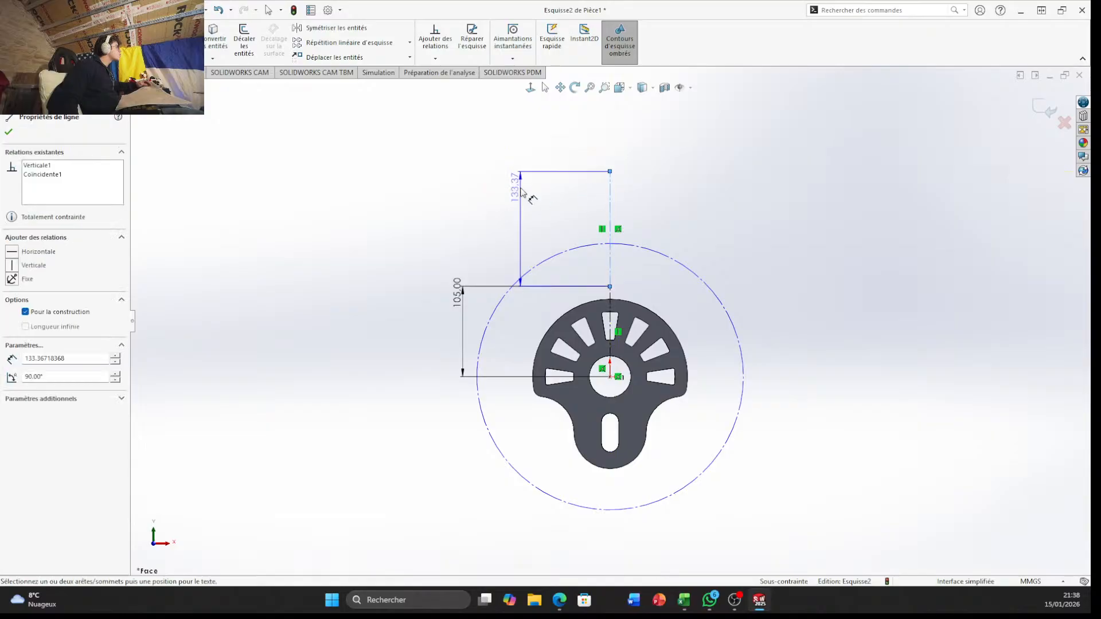
pyautogui.write('15')
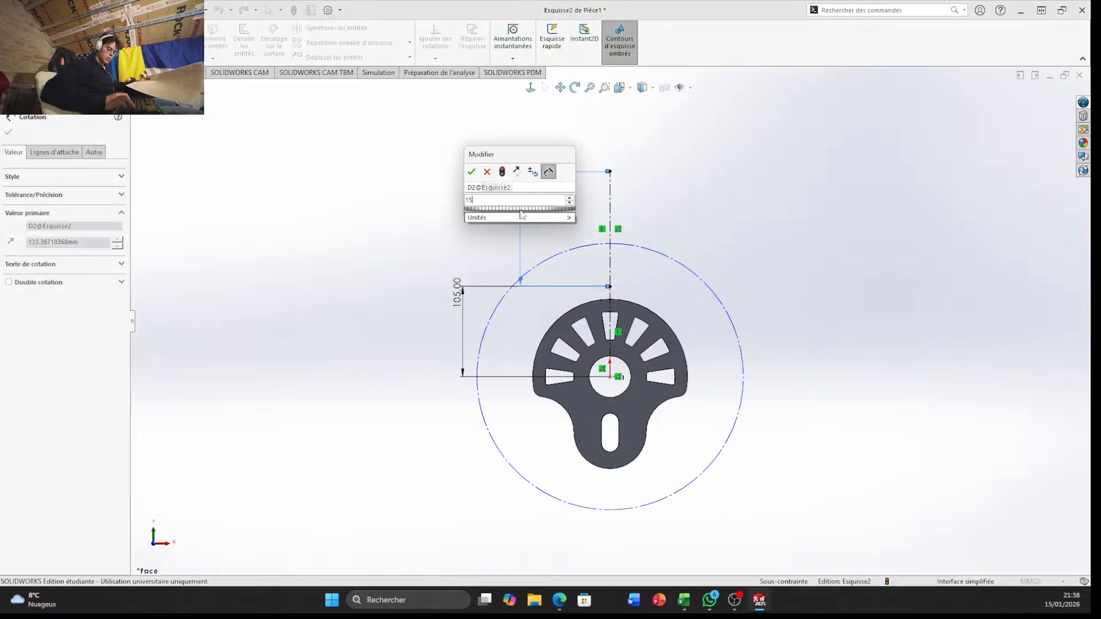
pyautogui.write('8/2')
pyautogui.press('Return')
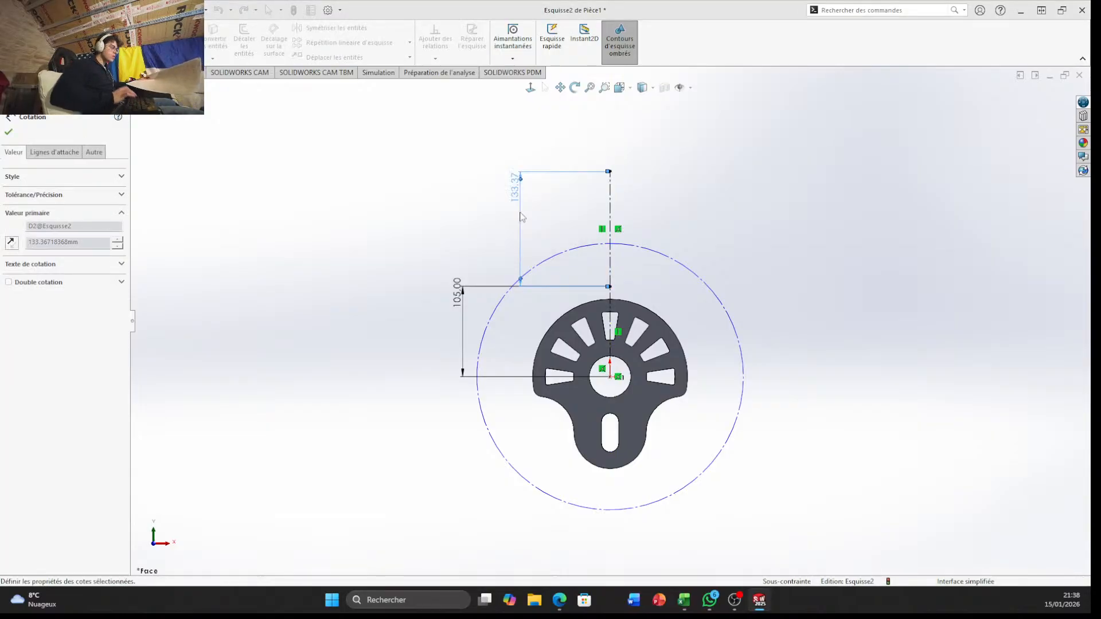
# Draw a construction circle centred on the upper end of the 79 mm line, passing through that line's lower end
pyautogui.scroll(-5, 622, 285)
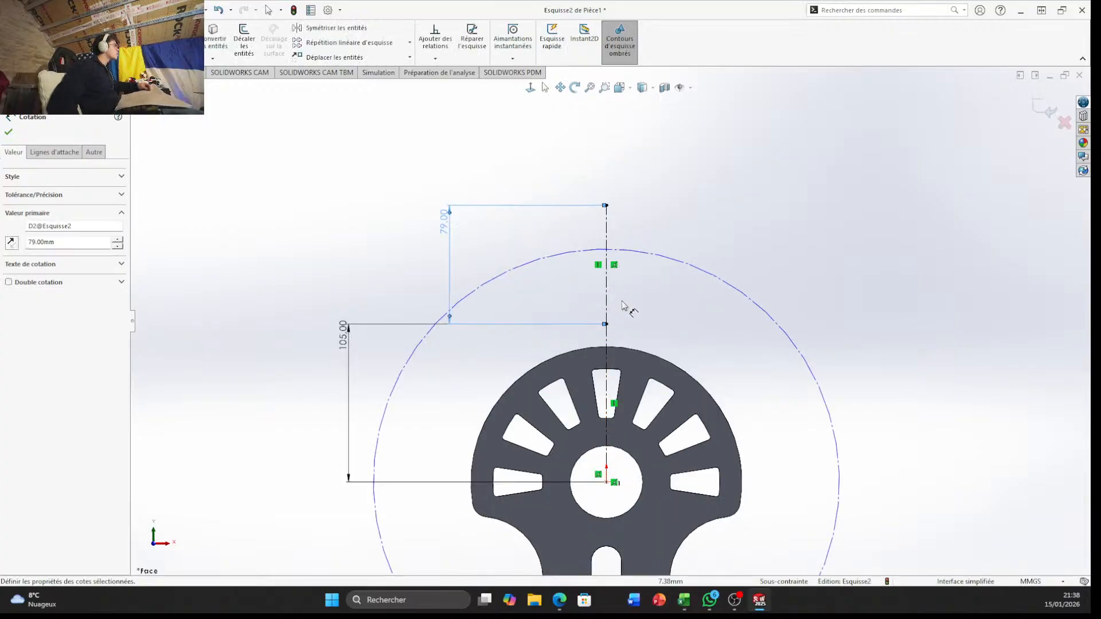
pyautogui.scroll(-2, 625, 292)
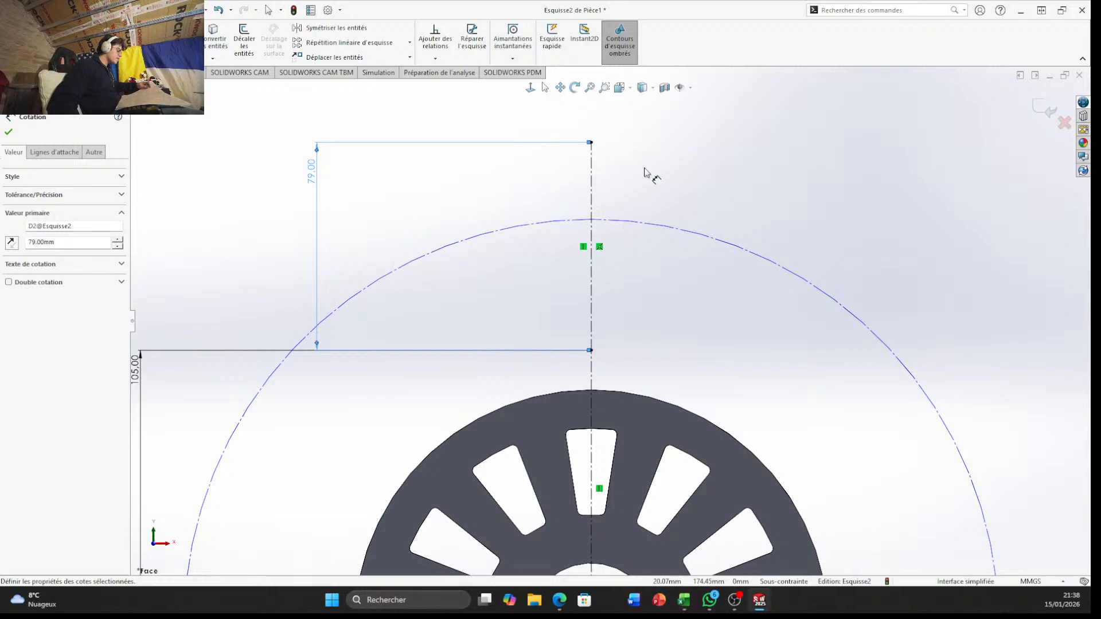
pyautogui.scroll(1, 641, 175)
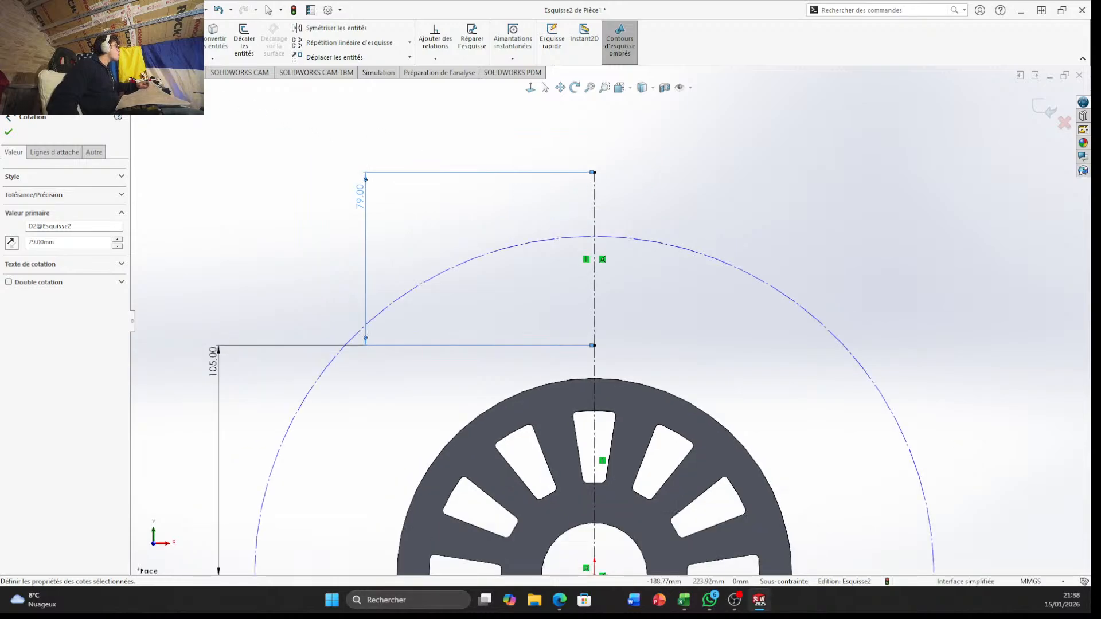
pyautogui.click(98, 28)
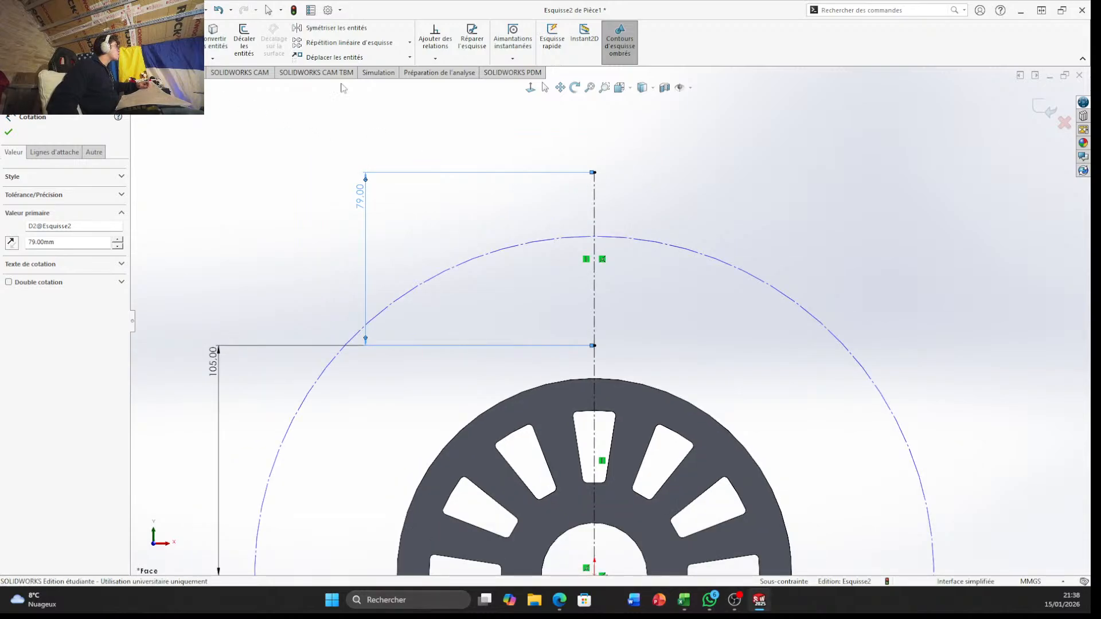
pyautogui.click(594, 173)
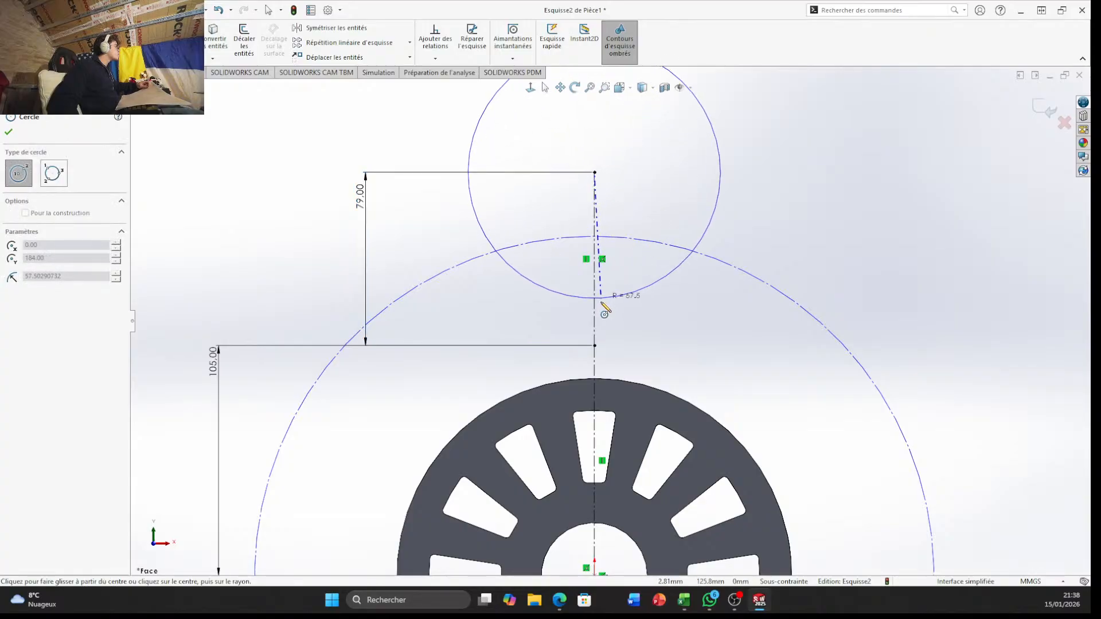
pyautogui.click(595, 345)
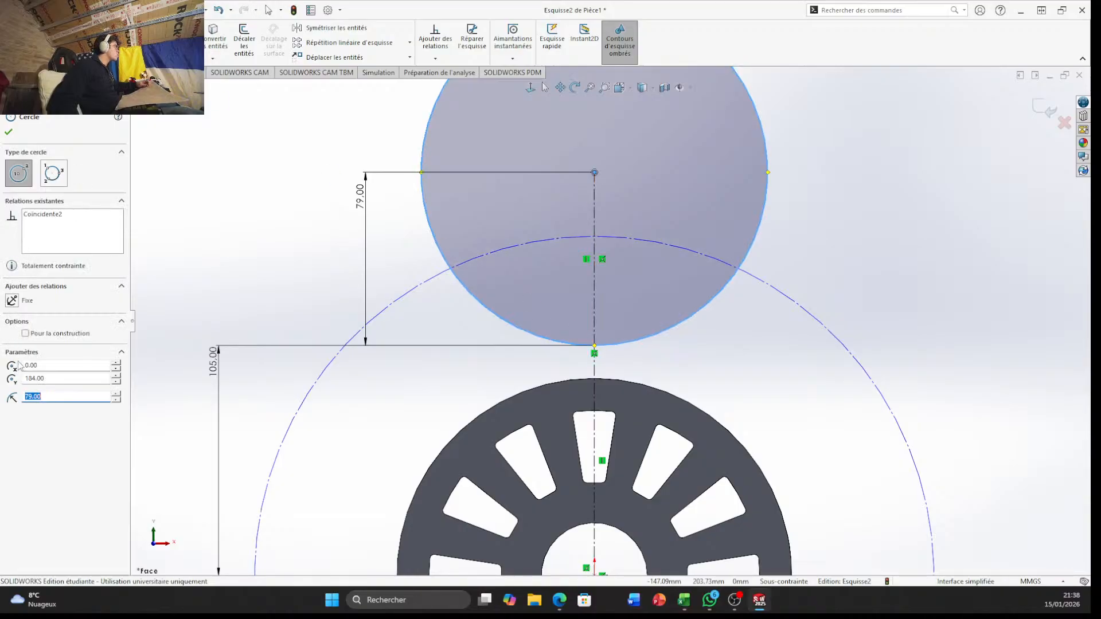
pyautogui.click(25, 333)
pyautogui.scroll(3, 803, 252)
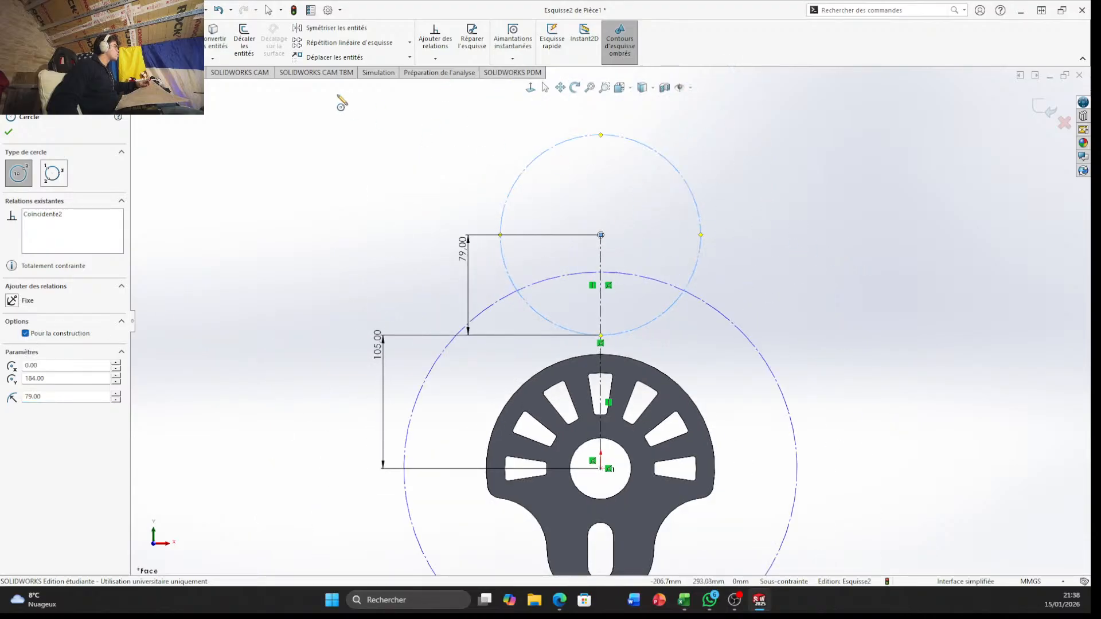
pyautogui.press('Escape')
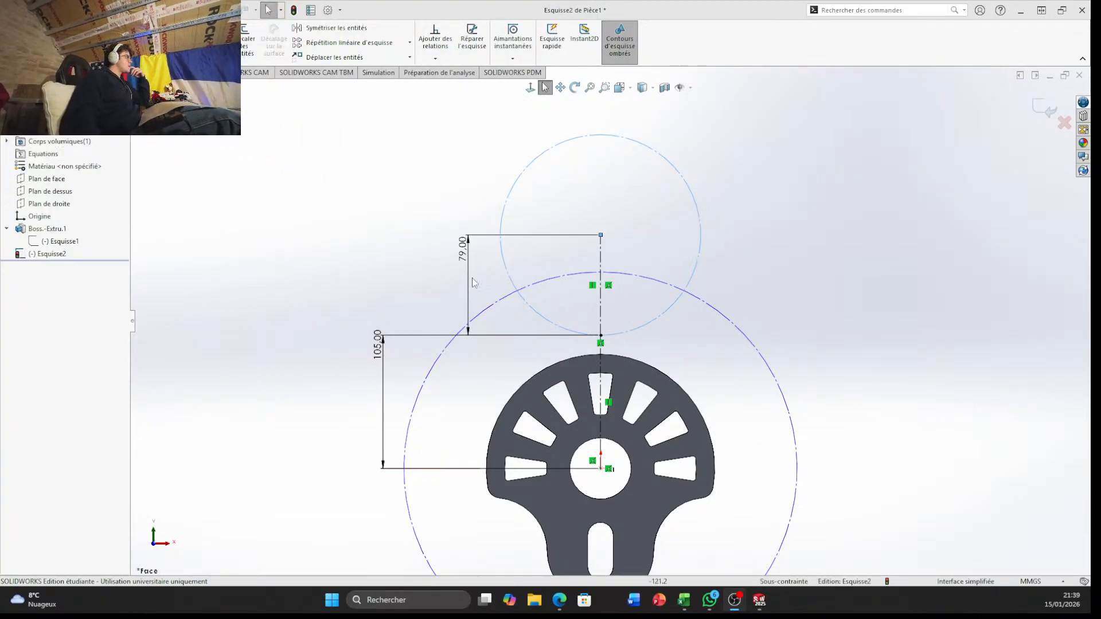
pyautogui.scroll(-3, 586, 228)
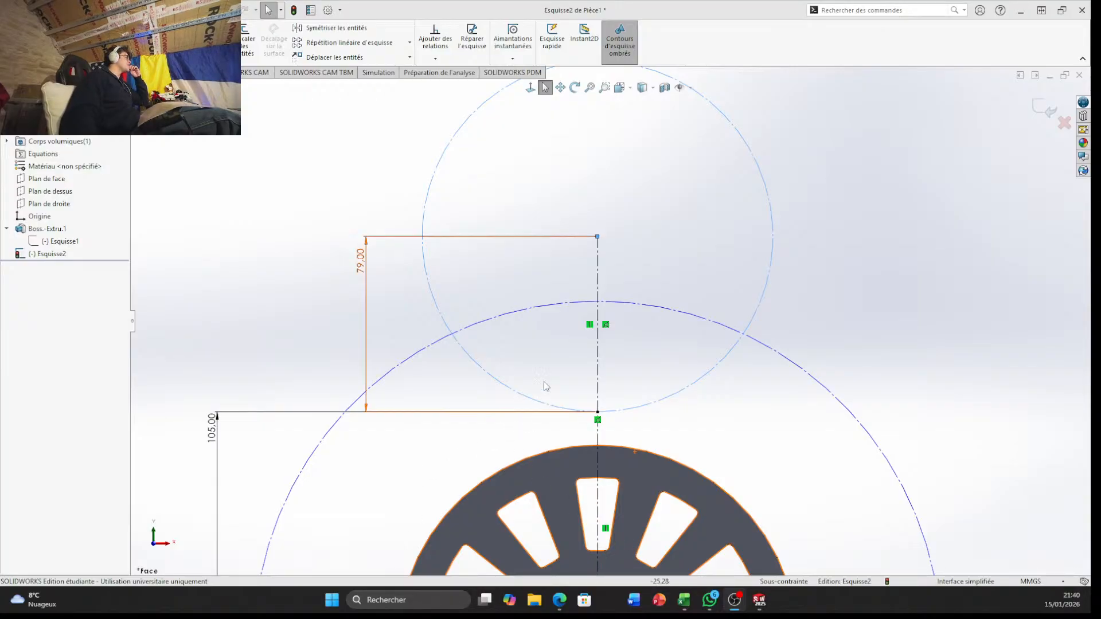
# Draw a construction line about 33 mm long from the left intersection of the two construction circles down to a point on the larger circle
pyautogui.scroll(5, 564, 370)
pyautogui.scroll(-3, 611, 397)
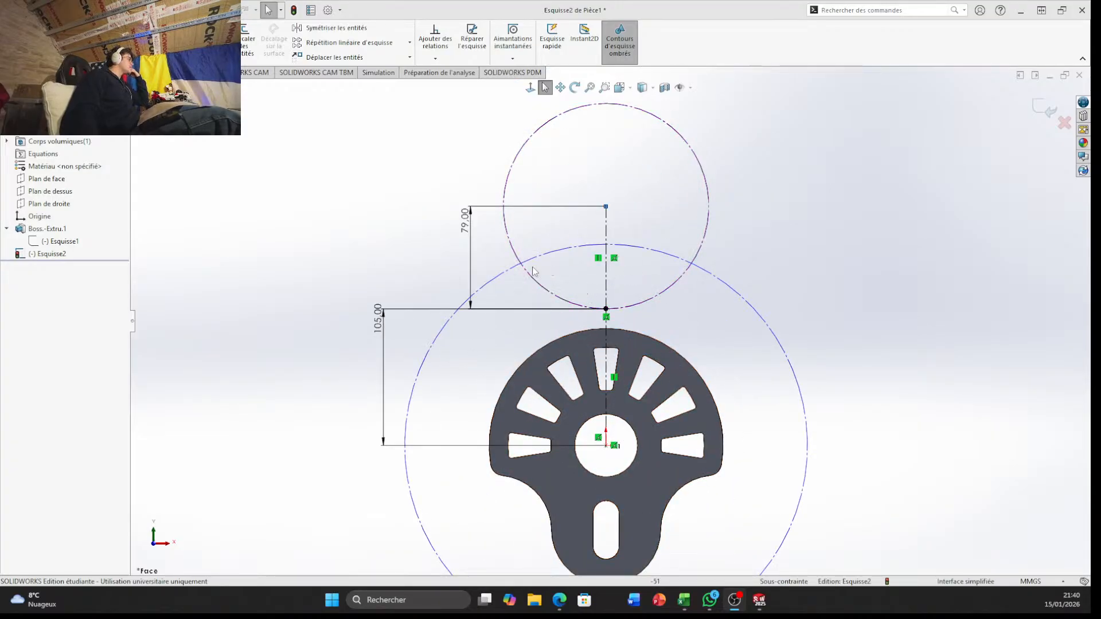
pyautogui.scroll(-4, 528, 271)
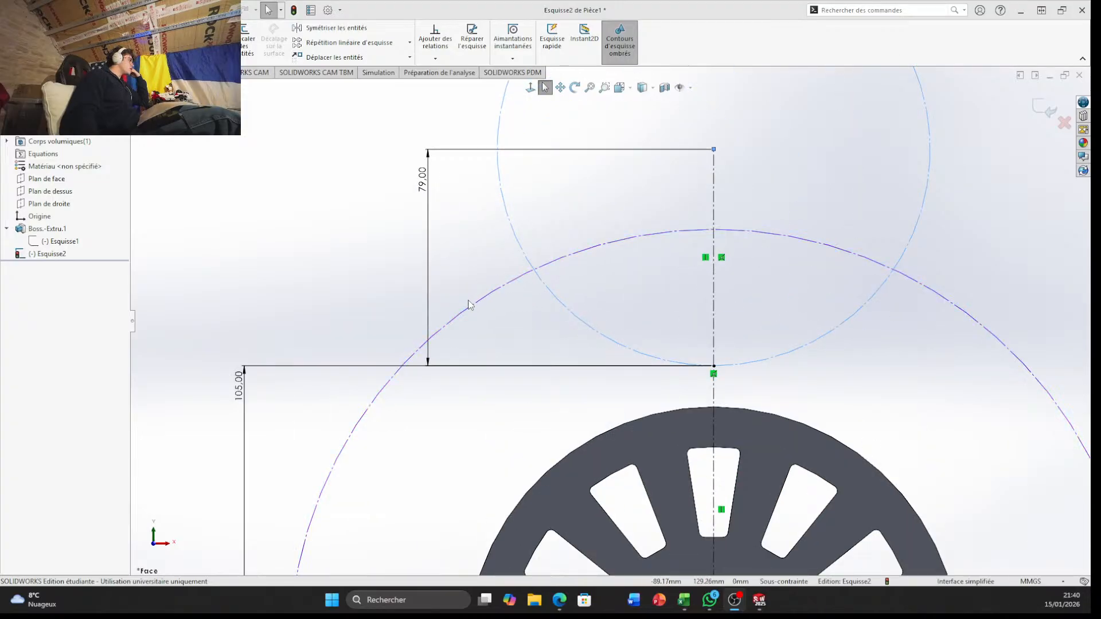
pyautogui.click(455, 319)
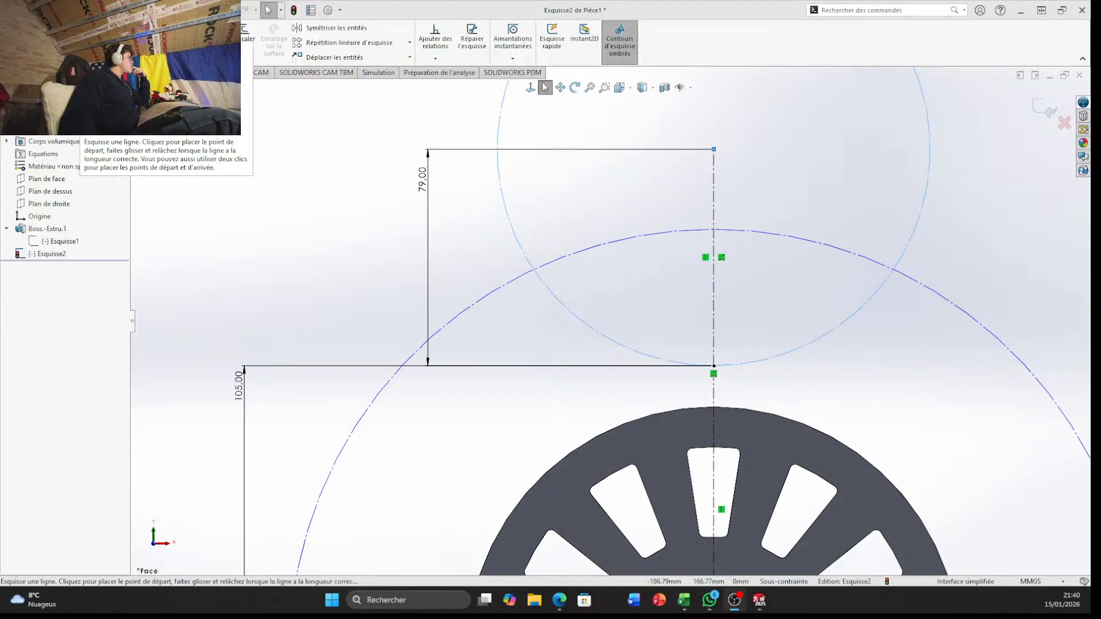
pyautogui.click(80, 29)
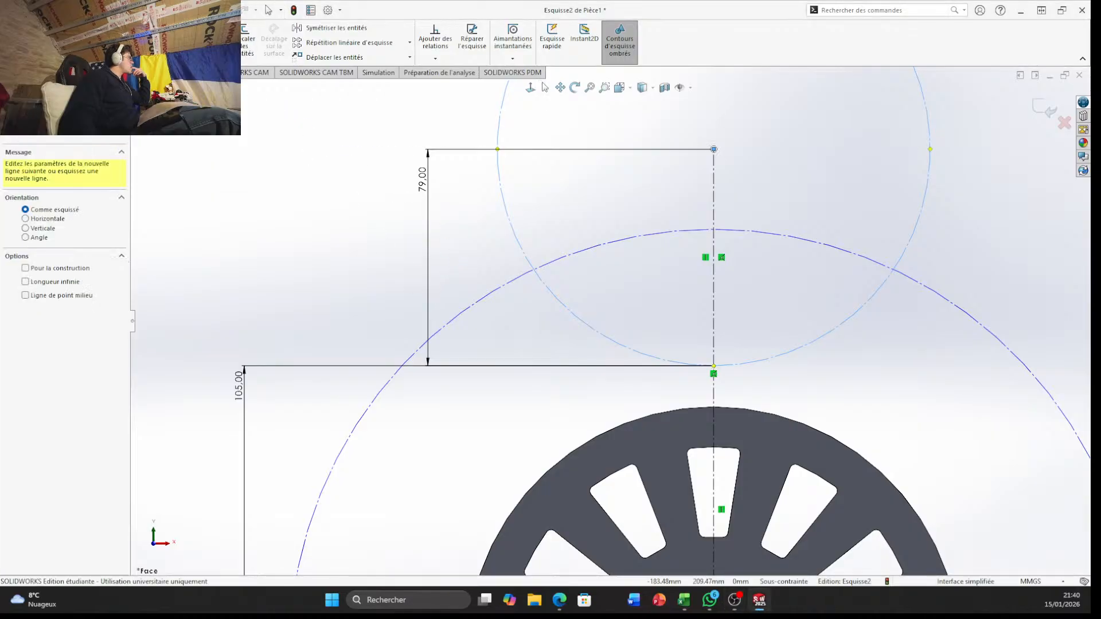
pyautogui.click(89, 29)
pyautogui.click(102, 54)
pyautogui.scroll(-4, 340, 199)
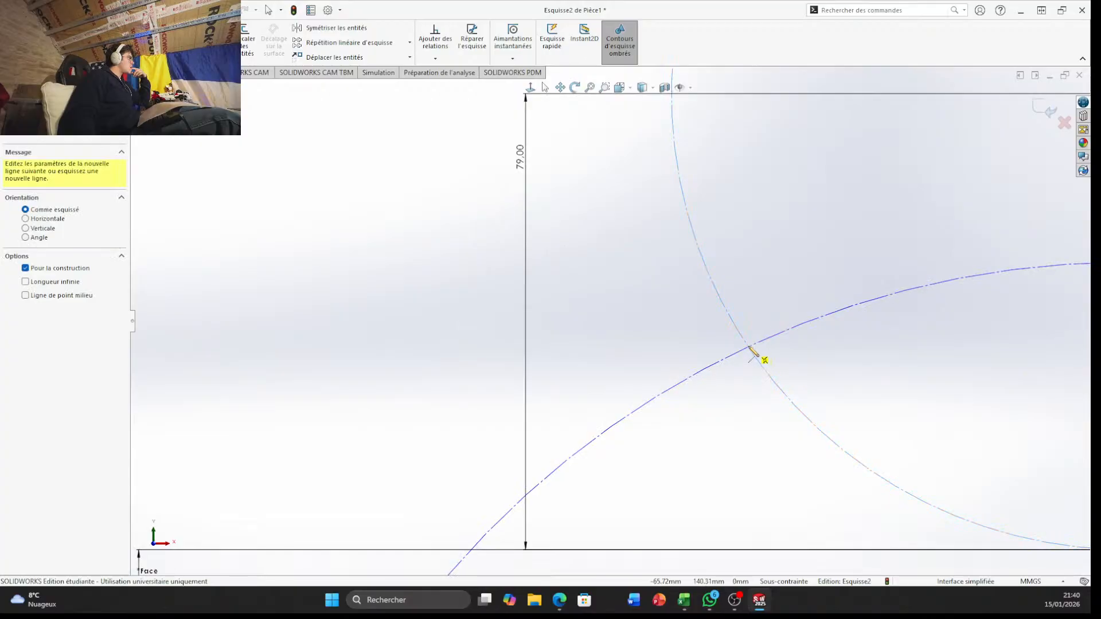
pyautogui.click(749, 347)
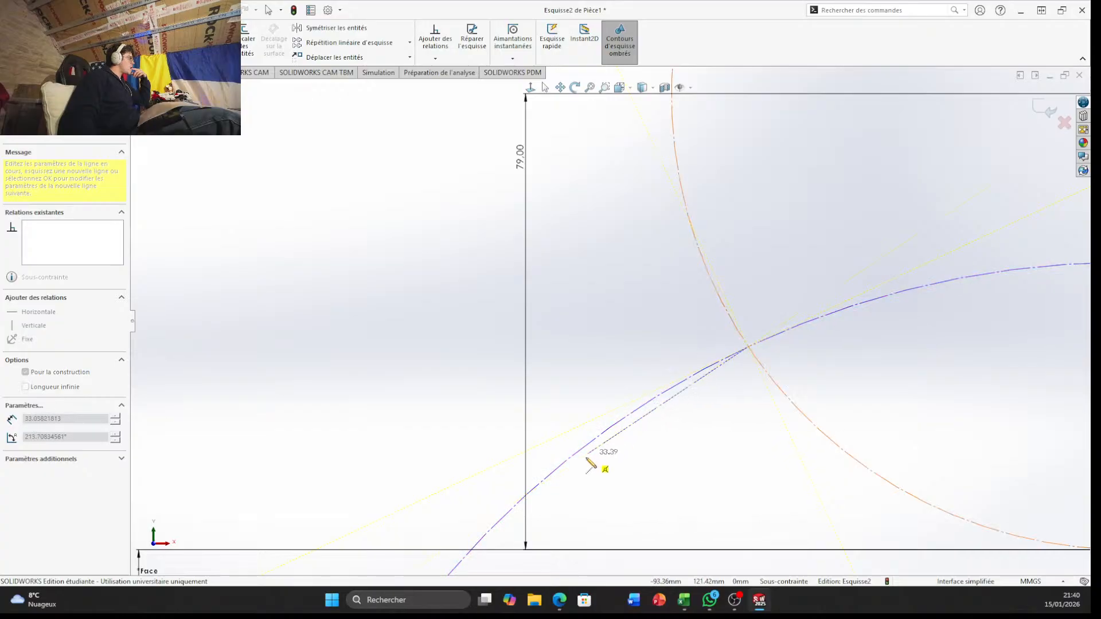
pyautogui.scroll(-2, 596, 478)
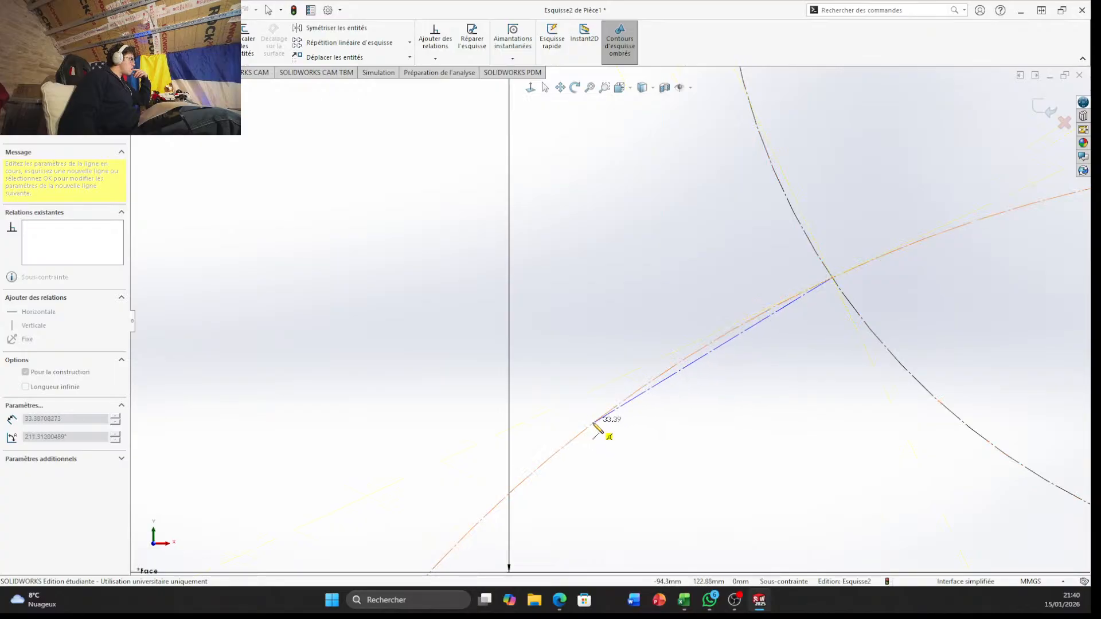
pyautogui.click(594, 425)
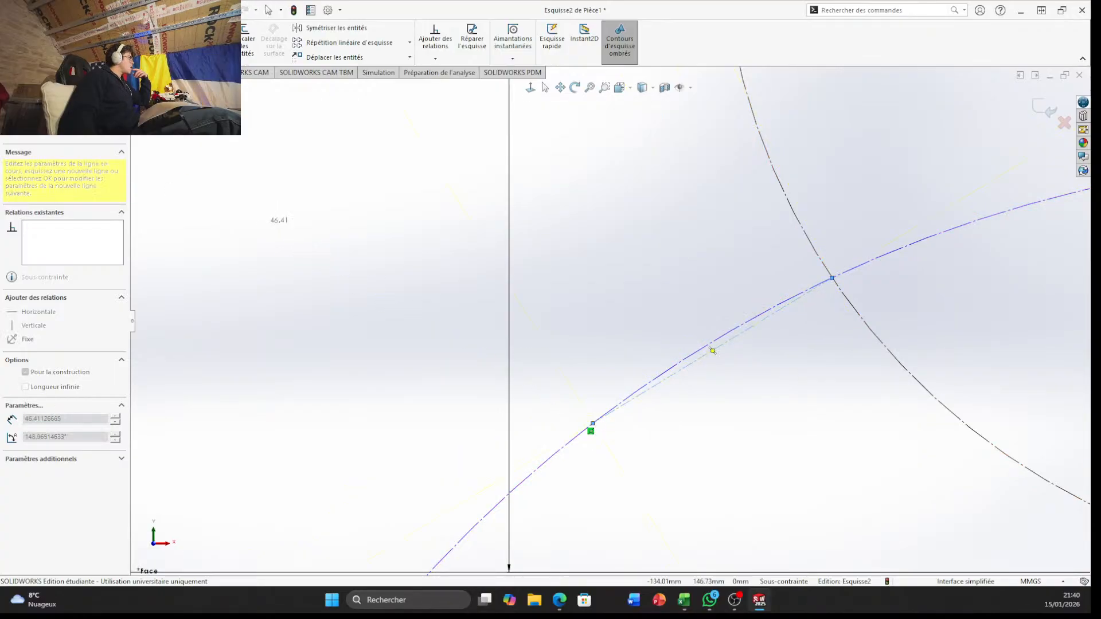
pyautogui.press('Escape')
# Dimension the new slanted construction line's length to 32.5 mm
pyautogui.click(696, 365)
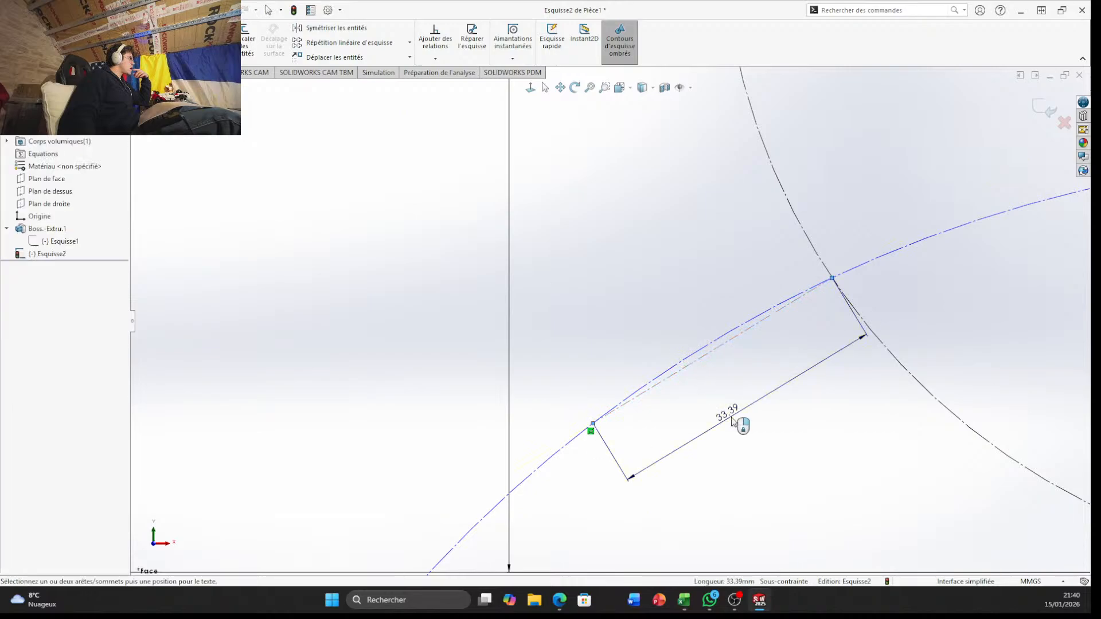
pyautogui.click(740, 410)
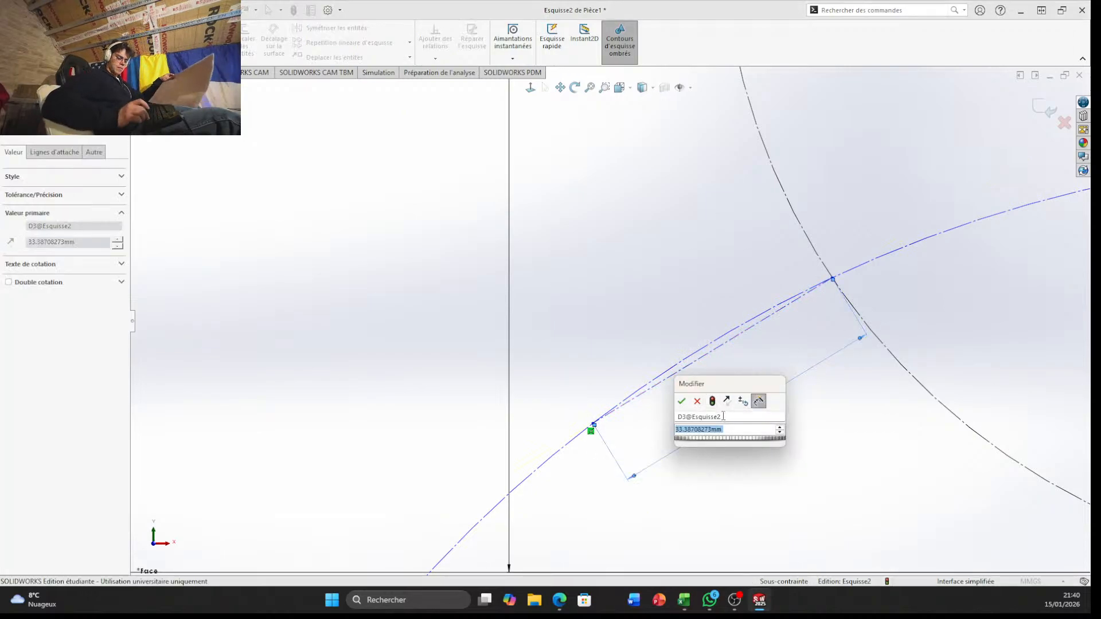
pyautogui.write('32')
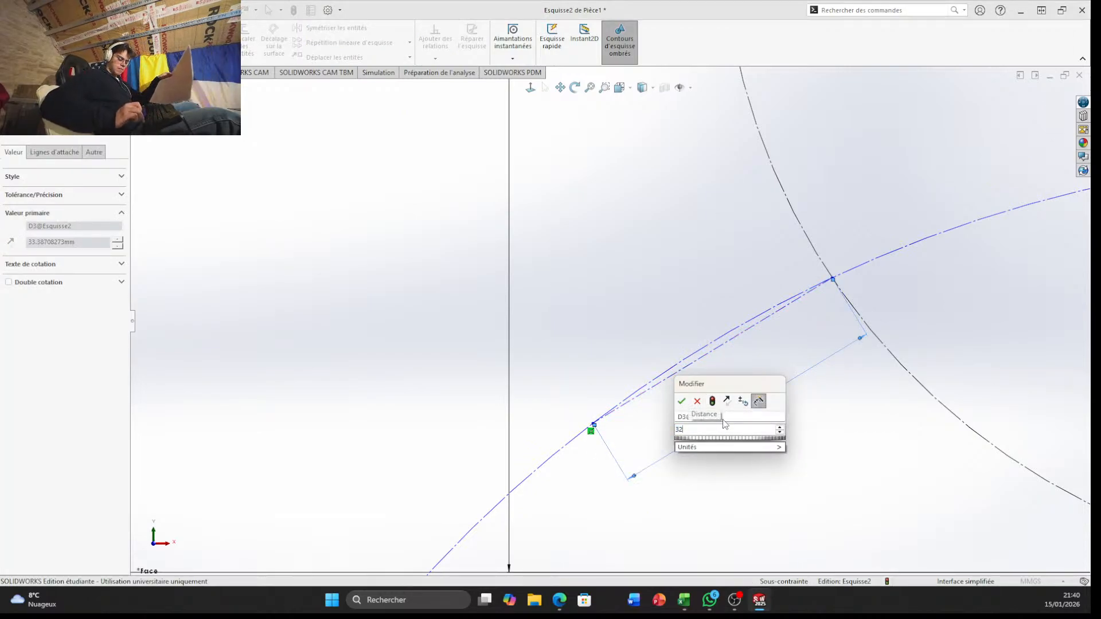
pyautogui.write('.5')
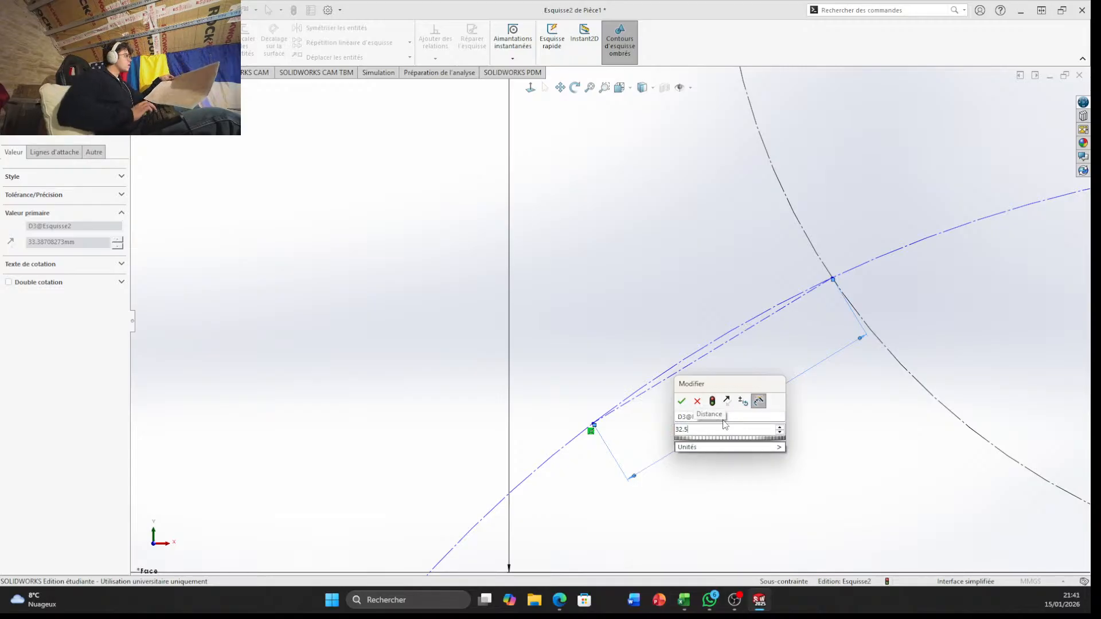
pyautogui.press('Return')
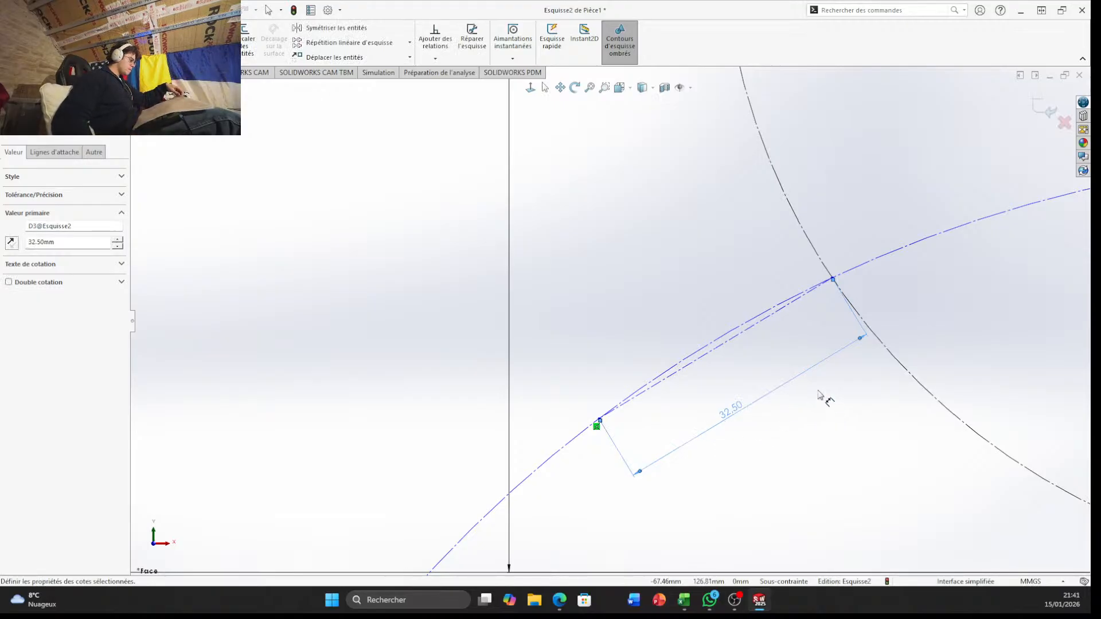
# Change the slanted construction line's length dimension to 32.5/2 mm
pyautogui.doubleClick(731, 409)
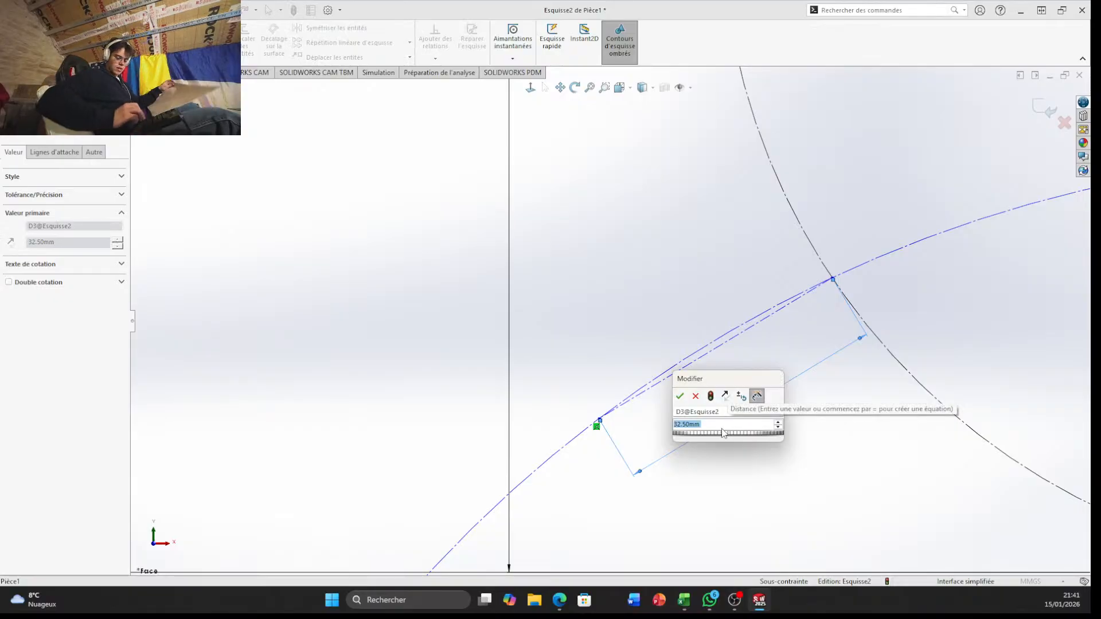
pyautogui.write('32.5')
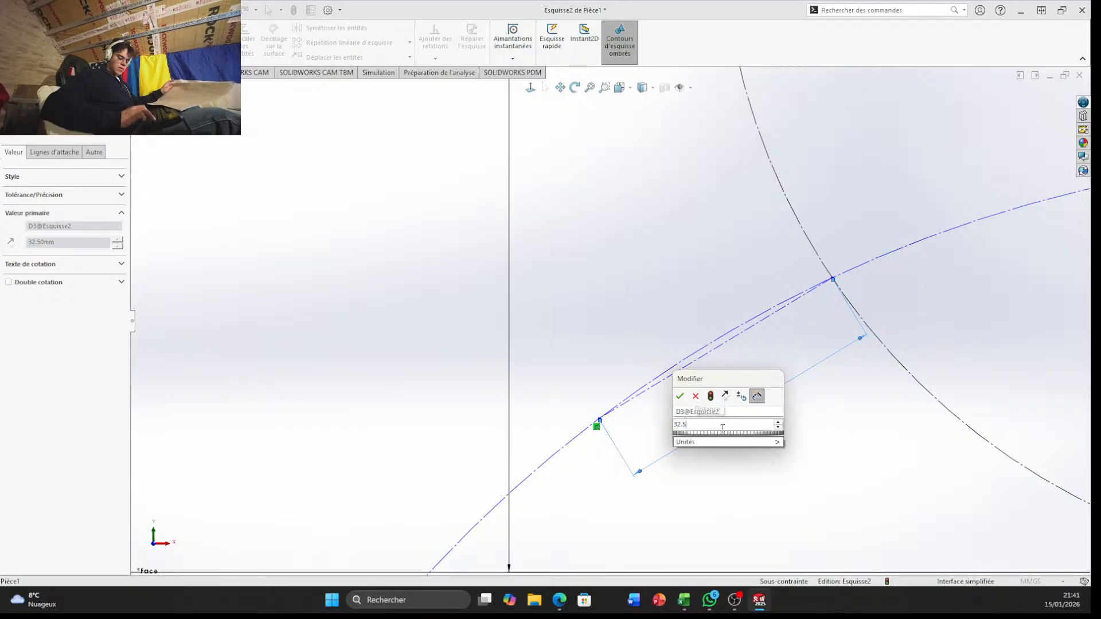
pyautogui.write('/2')
pyautogui.press('Return')
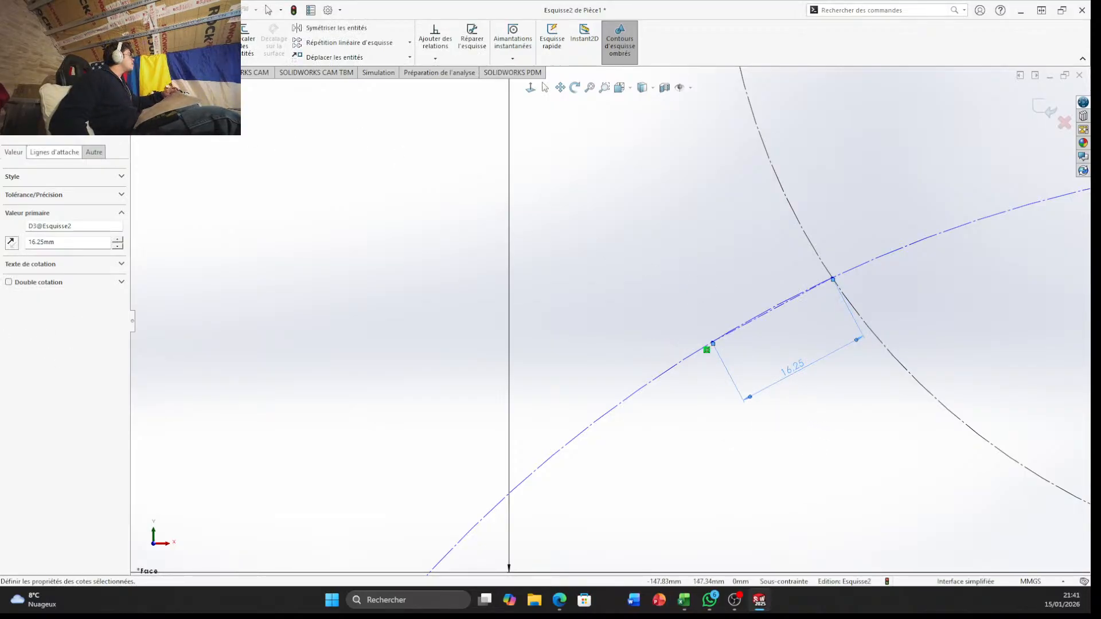
# Draw a circle centred on the slanted line's lower end through its upper end, and trim away the part below the large construction circle
pyautogui.click(99, 27)
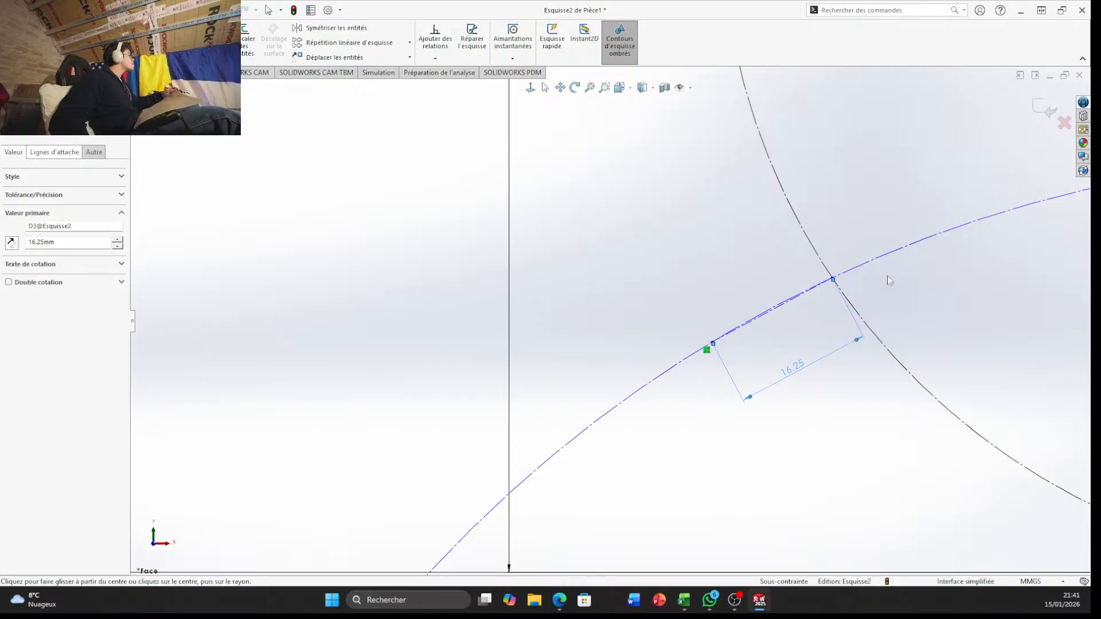
pyautogui.click(714, 343)
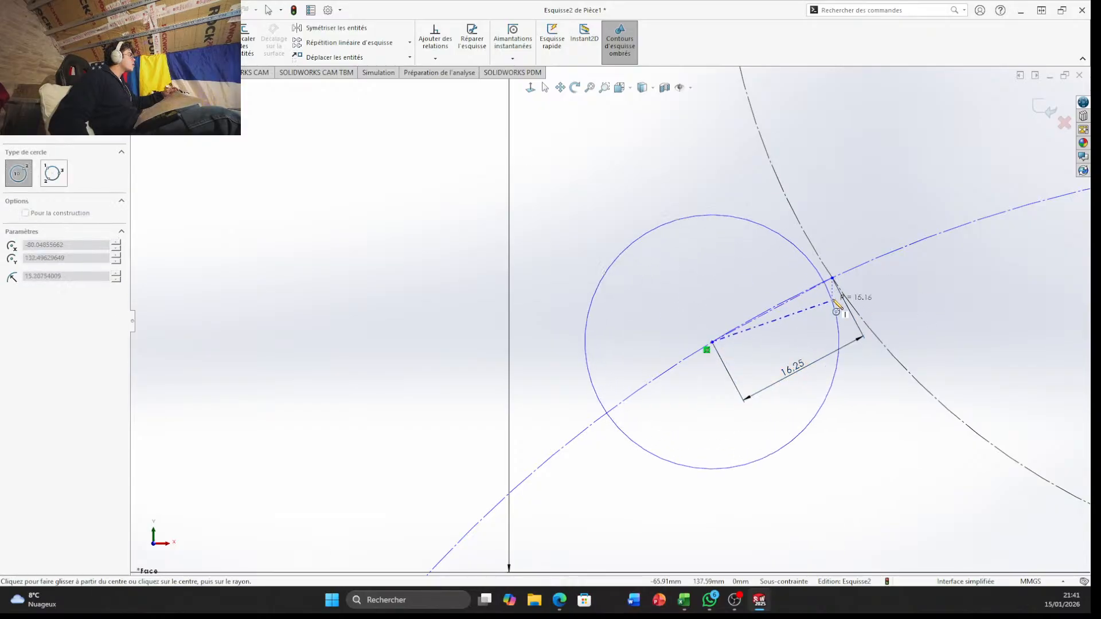
pyautogui.click(835, 281)
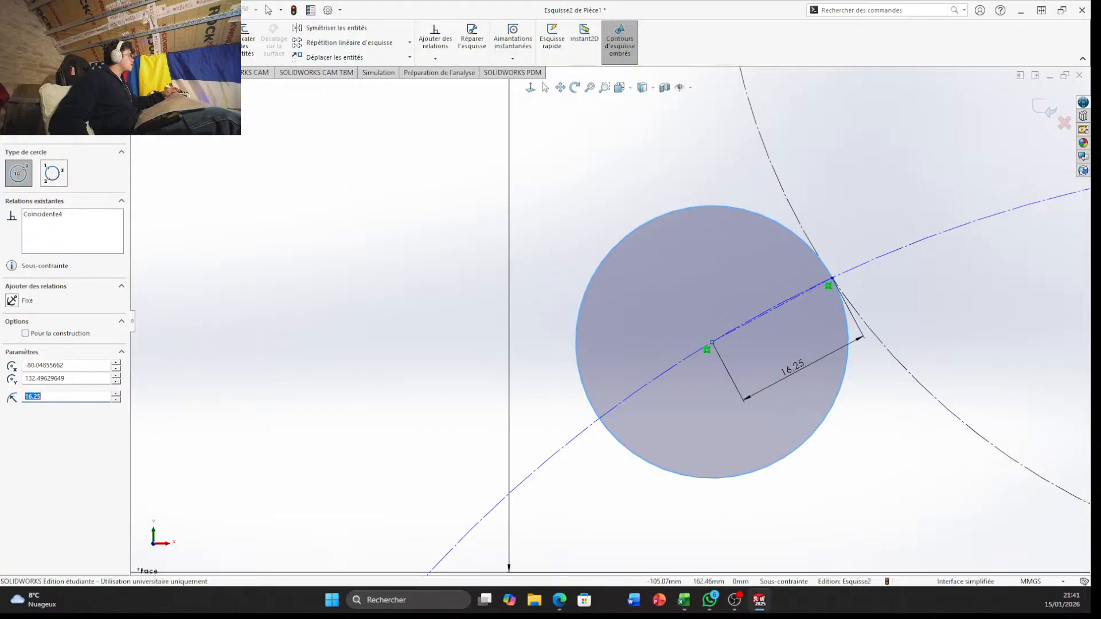
pyautogui.click(184, 36)
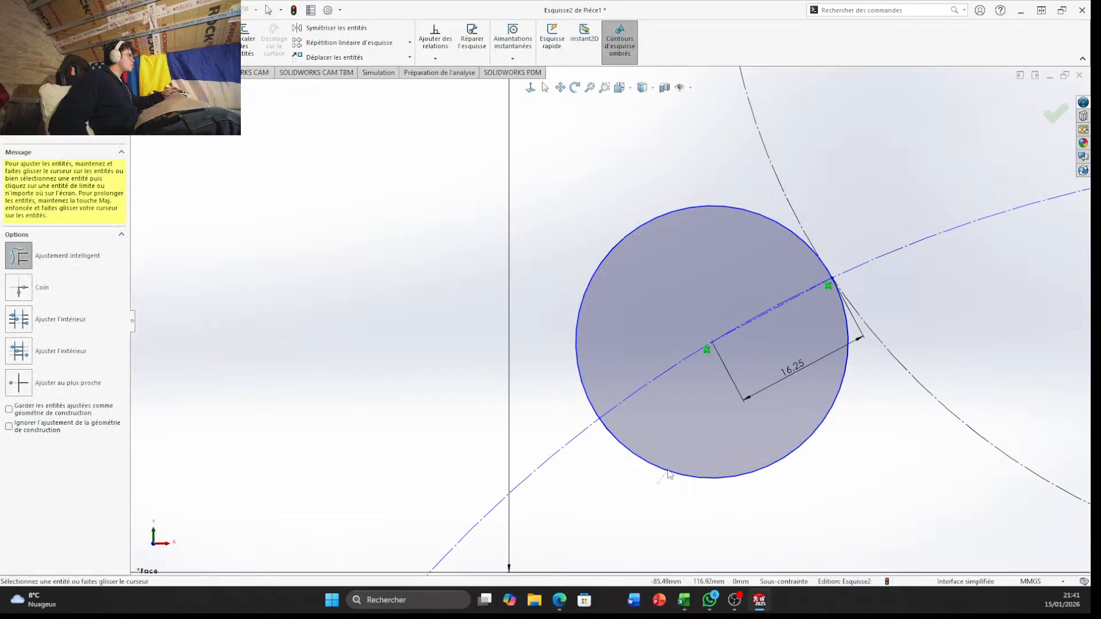
pyautogui.moveTo(667, 472); pyautogui.dragTo(675, 463)
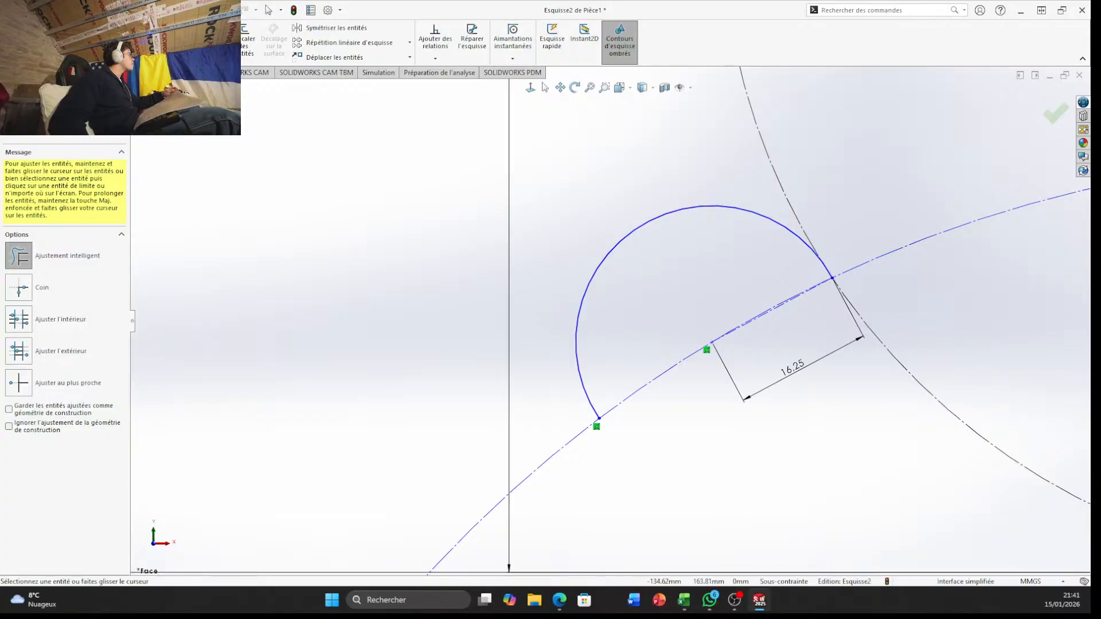
# Draw a circle concentric with the trimmed arc and set its radius to 11.4/2 mm
pyautogui.click(99, 28)
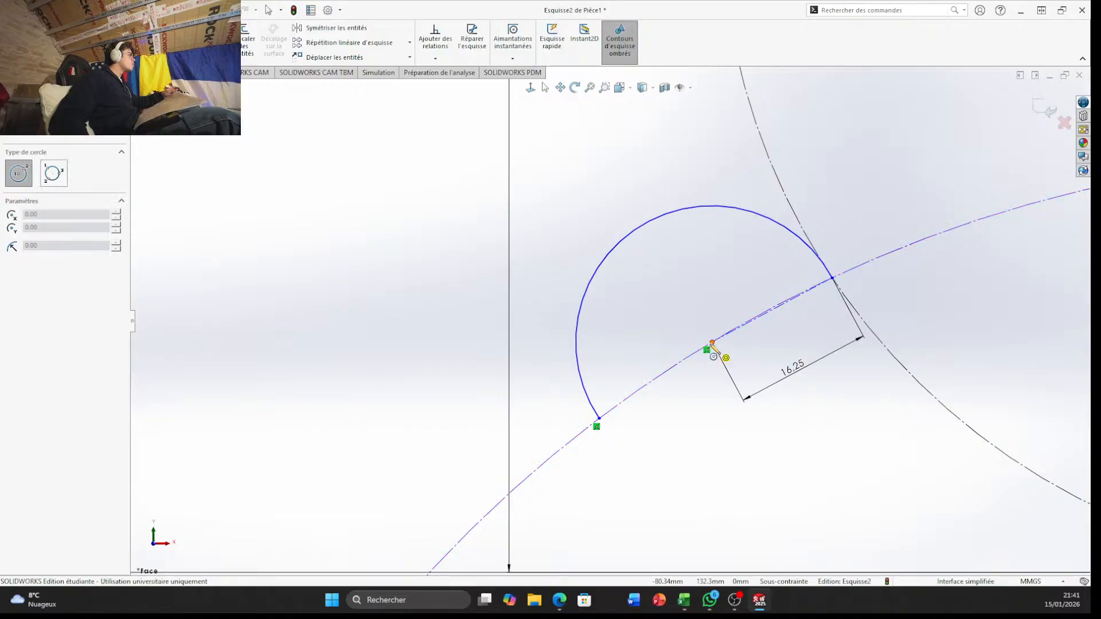
pyautogui.click(713, 343)
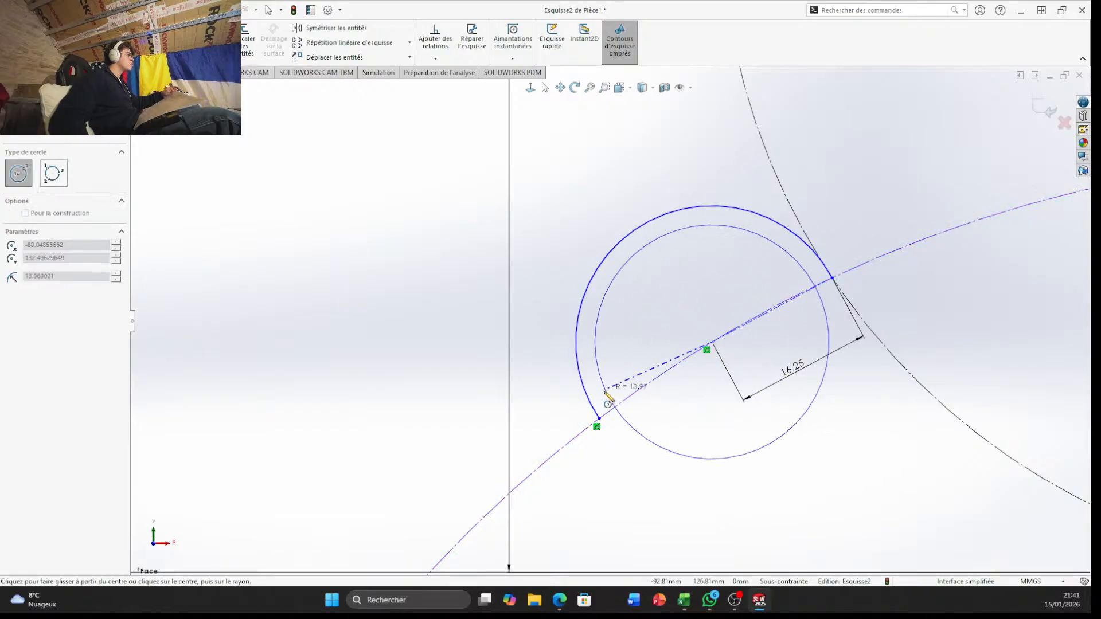
pyautogui.click(633, 404)
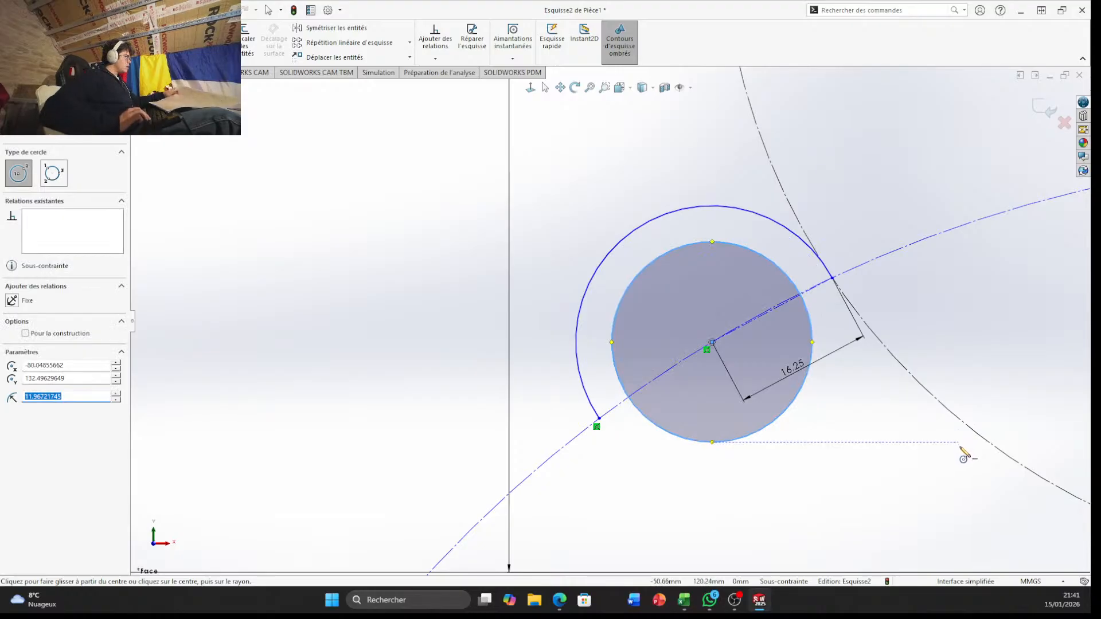
pyautogui.write('11')
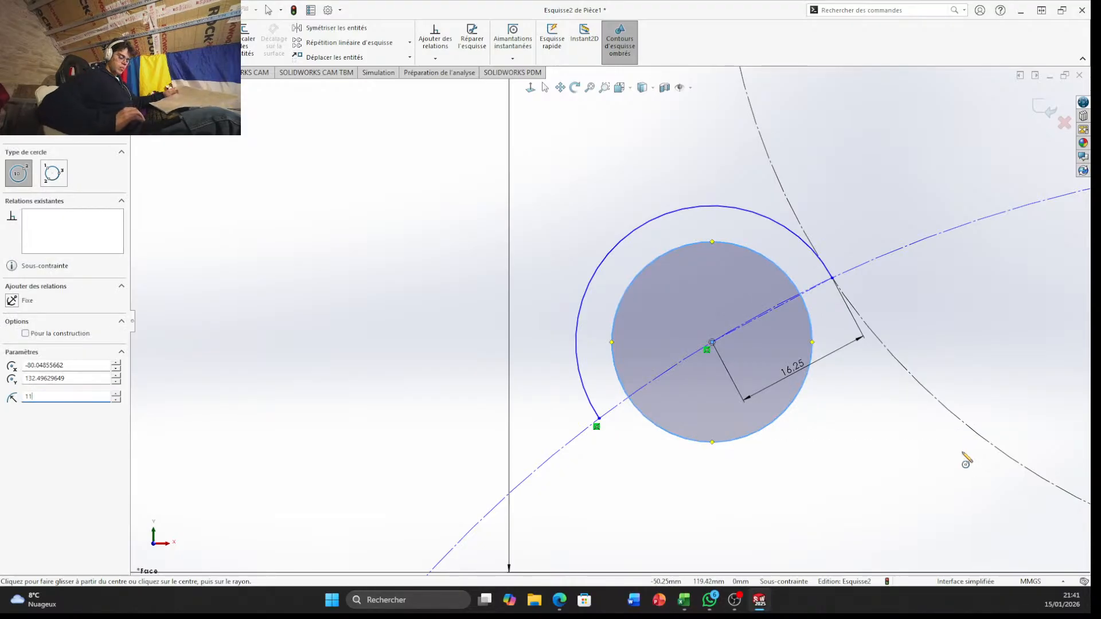
pyautogui.write('.4/2')
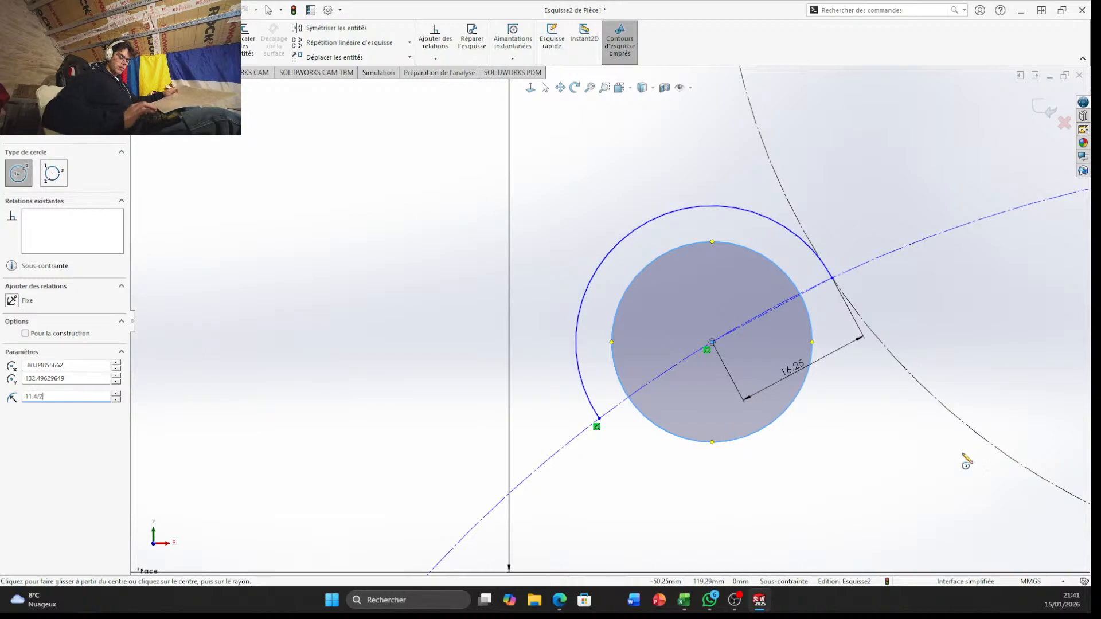
pyautogui.press('Return')
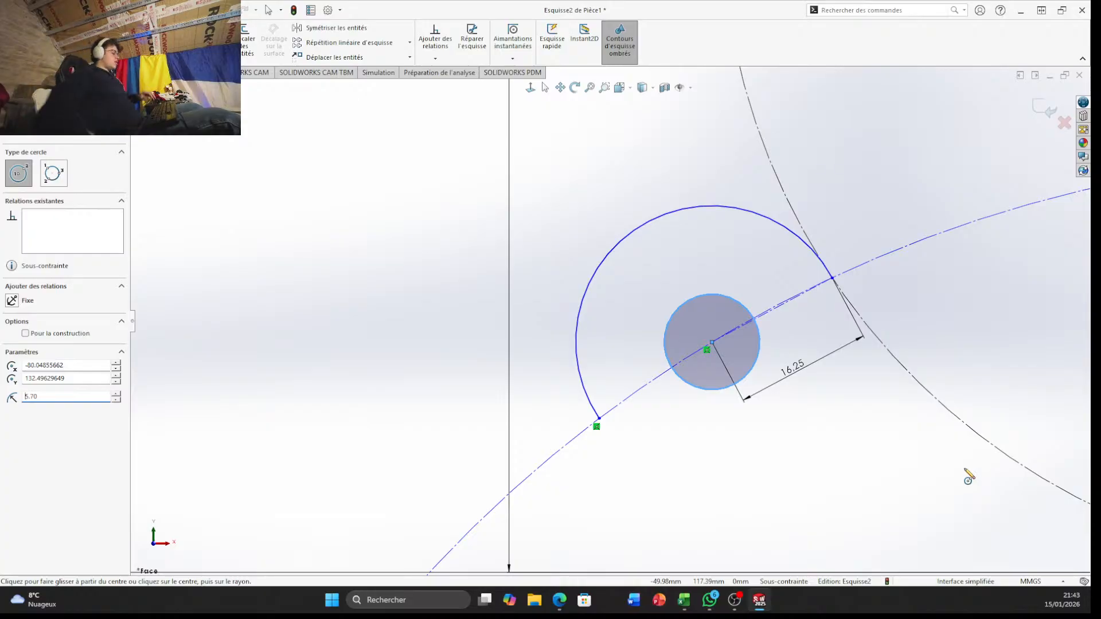
# Trim away the arc, the small circle, both construction circles and the 79 mm construction line above the part
pyautogui.scroll(5, 531, 295)
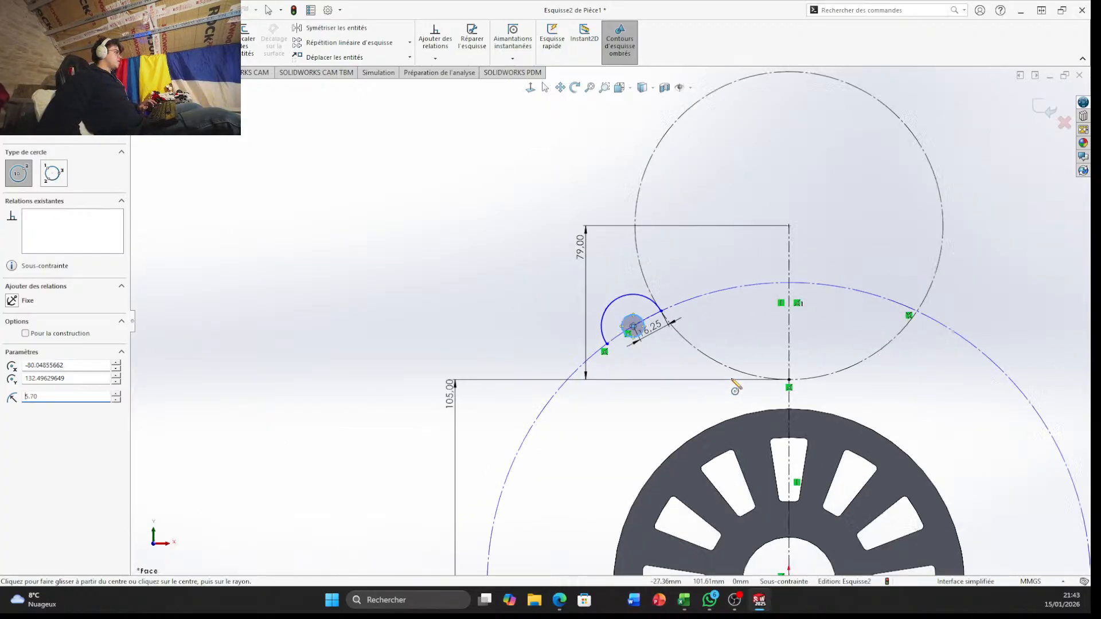
pyautogui.scroll(-2, 414, 157)
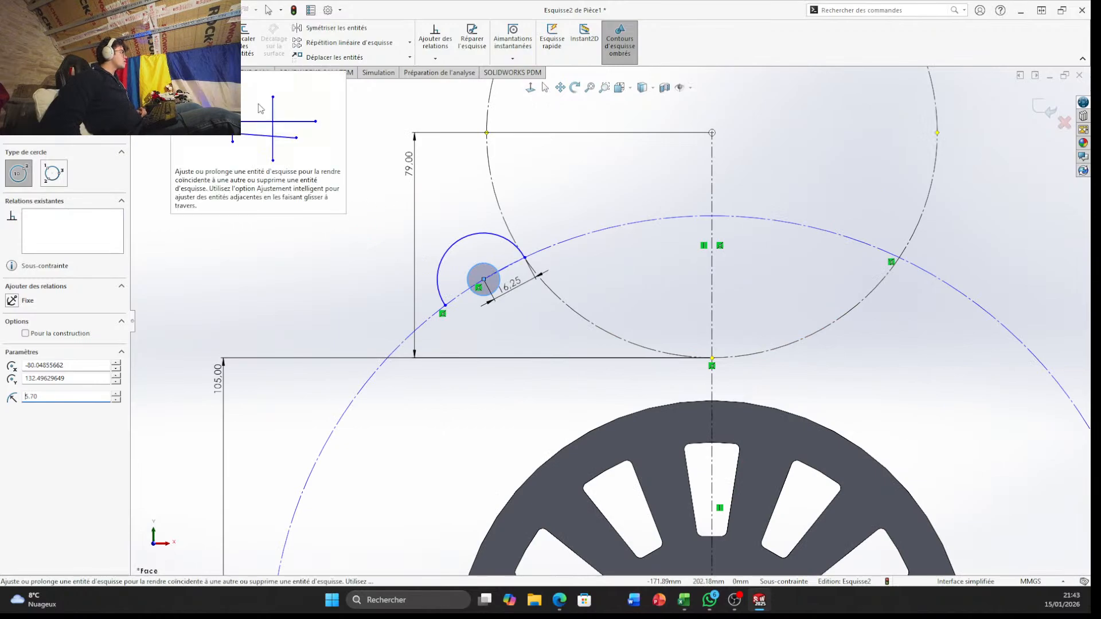
pyautogui.click(185, 41)
pyautogui.moveTo(469, 204)
pyautogui.mouseDown()
pyautogui.moveTo(489, 300)
pyautogui.moveTo(523, 238)
pyautogui.moveTo(568, 314)
pyautogui.moveTo(417, 299)
pyautogui.moveTo(489, 305)
pyautogui.moveTo(521, 265)
pyautogui.moveTo(755, 319)
pyautogui.moveTo(826, 190)
pyautogui.moveTo(786, 224)
pyautogui.mouseUp()
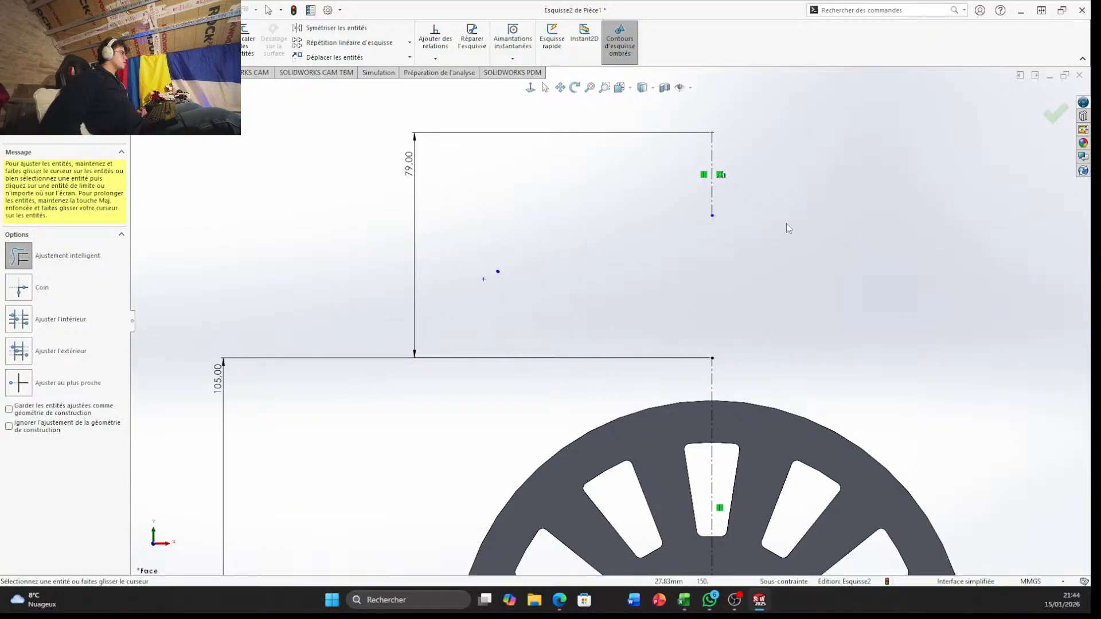
pyautogui.moveTo(762, 156)
pyautogui.mouseDown()
pyautogui.moveTo(588, 180)
pyautogui.moveTo(584, 198)
pyautogui.mouseUp()
pyautogui.scroll(5, 609, 321)
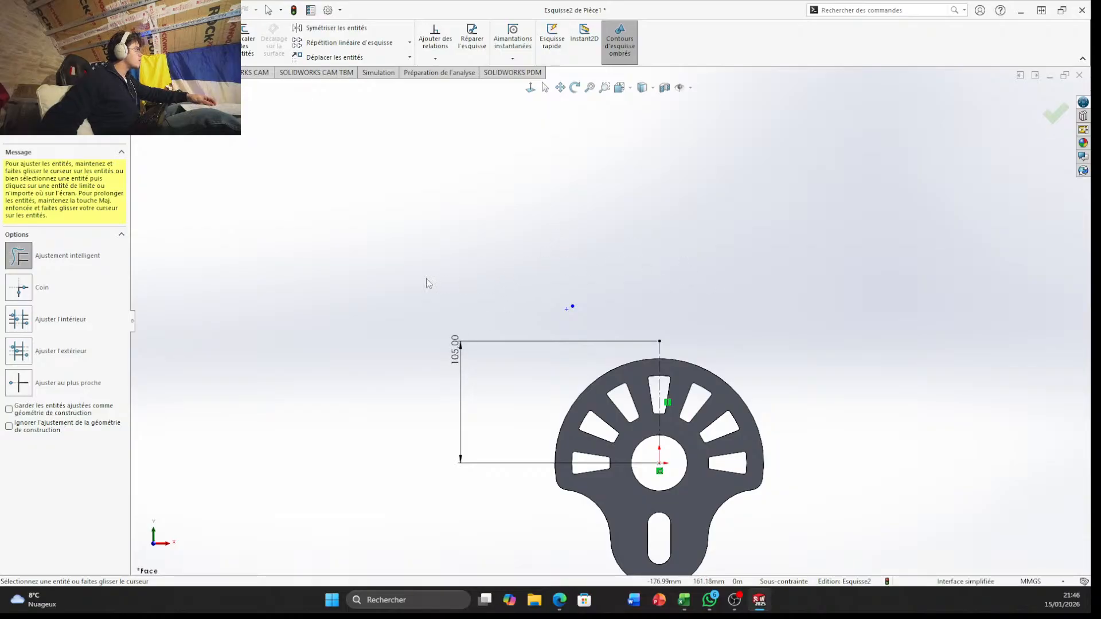
pyautogui.press('Escape')
# Set the length dimension of the vertical construction line above the part to 220.5 mm
pyautogui.click(452, 350)
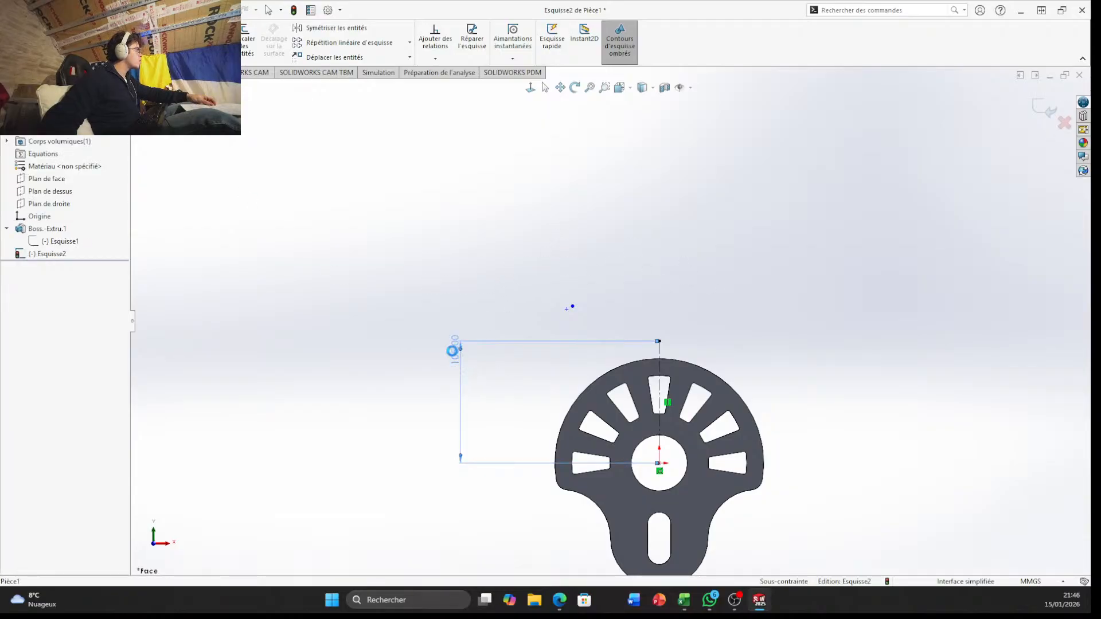
pyautogui.doubleClick(452, 350)
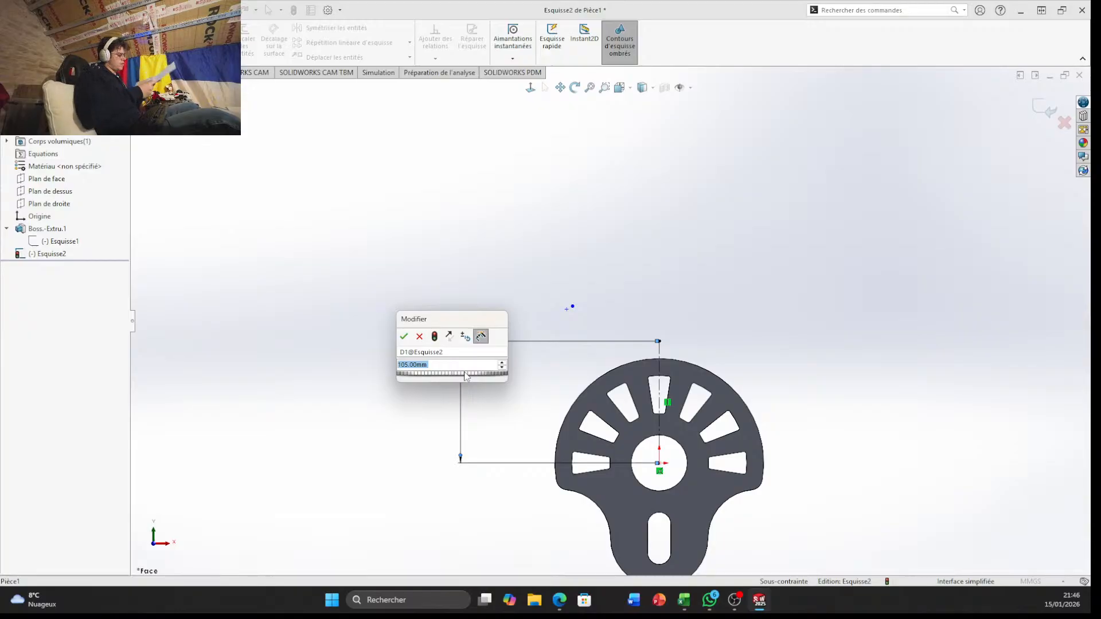
pyautogui.write('2')
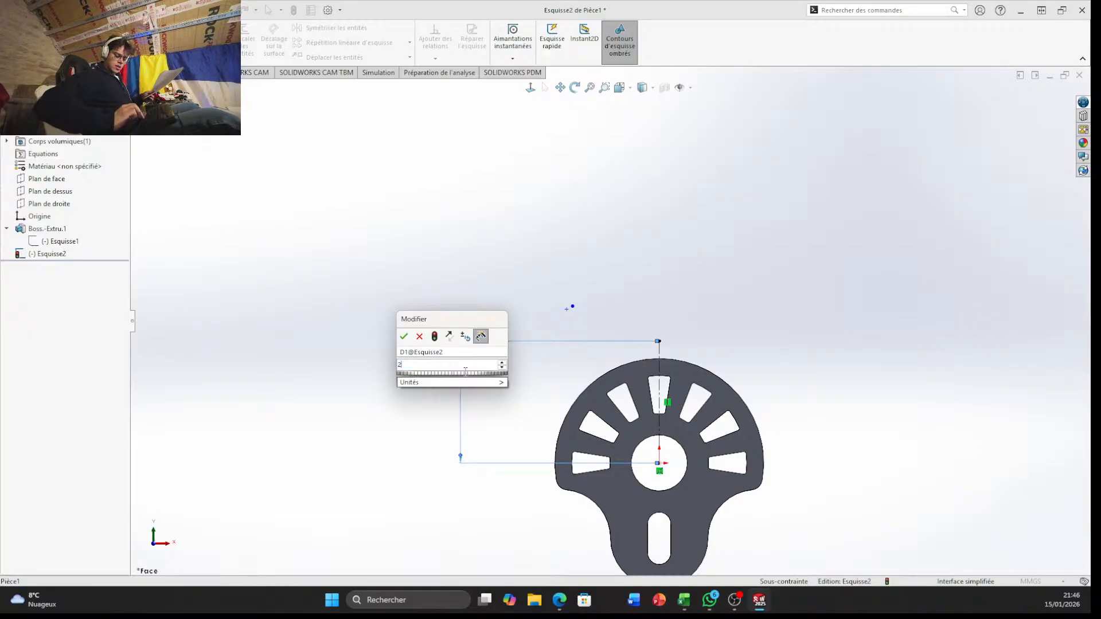
pyautogui.write('73.1')
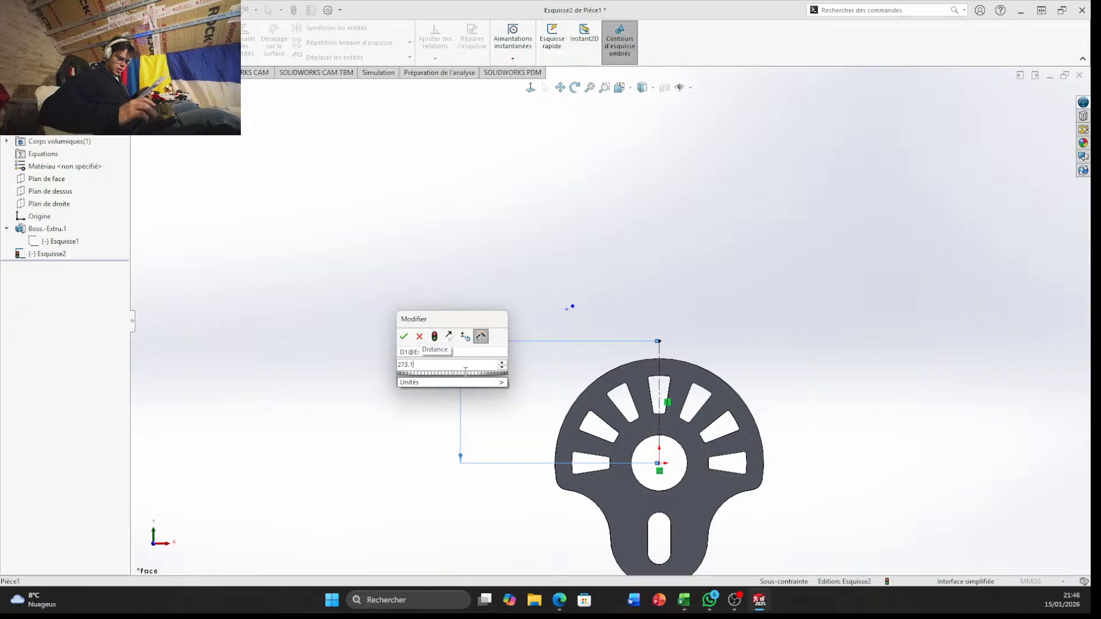
pyautogui.write('-52')
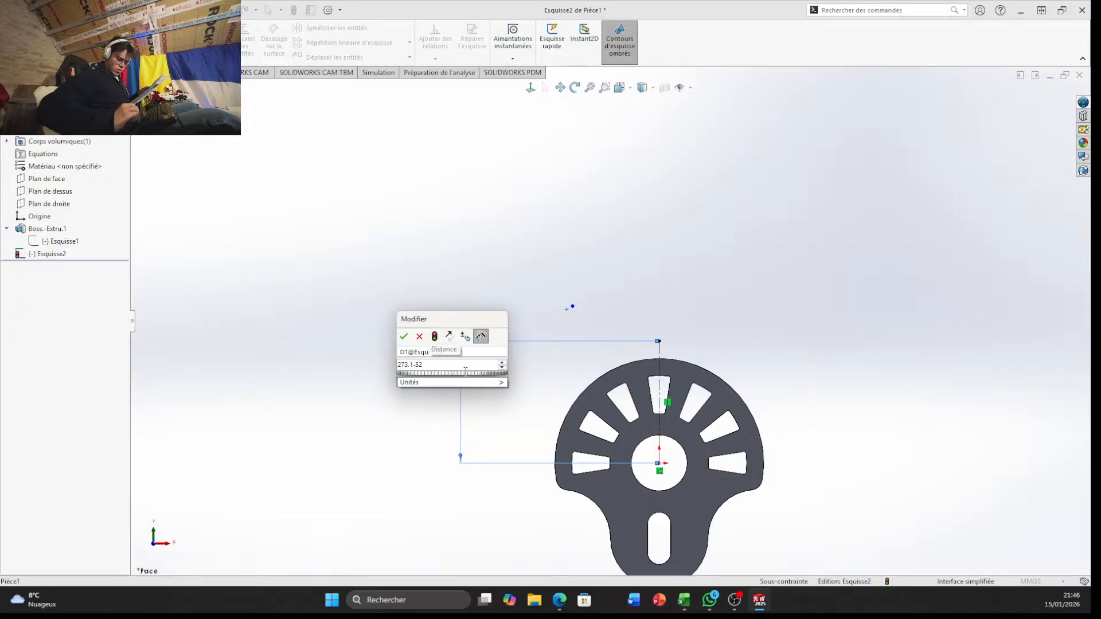
pyautogui.write('/2')
pyautogui.press('Return')
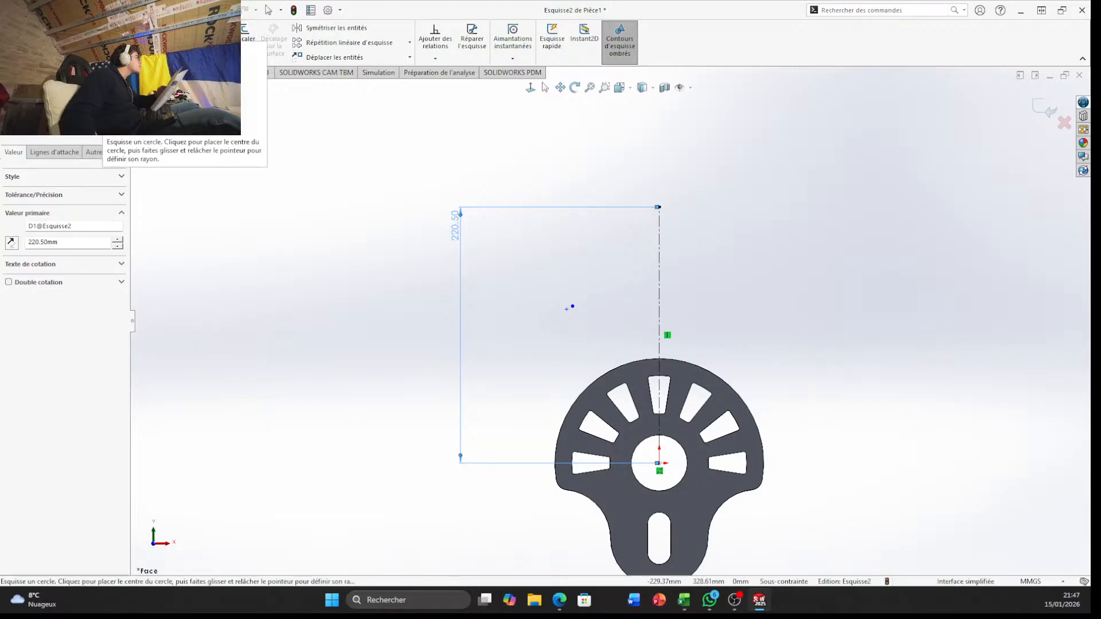
# Draw a circle centred on the origin through the vertical construction line's upper end and convert it to construction geometry
pyautogui.click(104, 29)
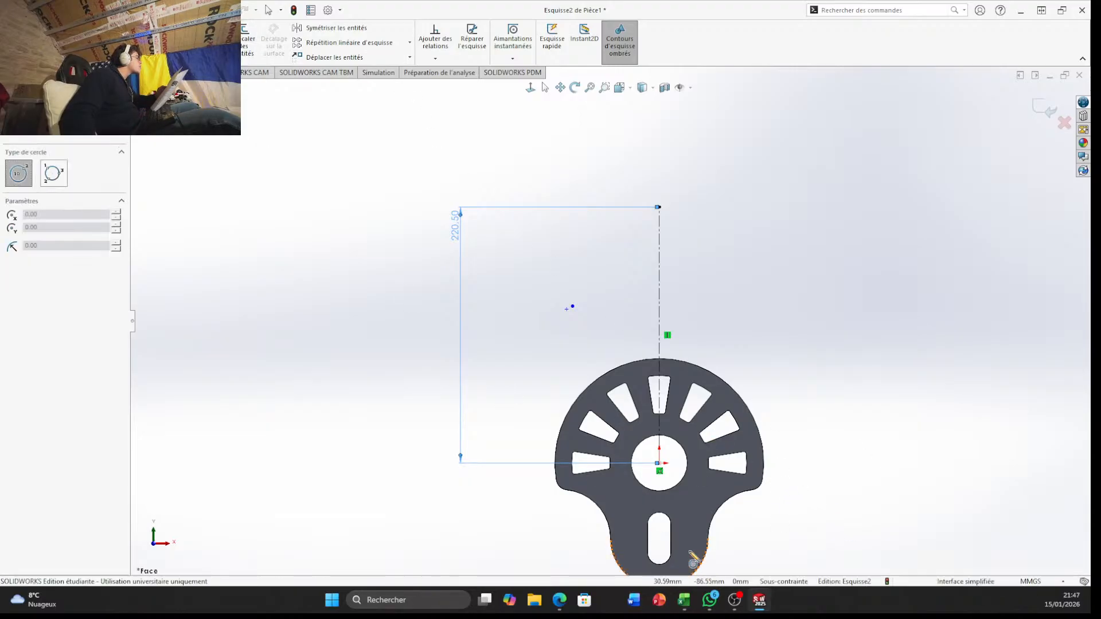
pyautogui.click(659, 463)
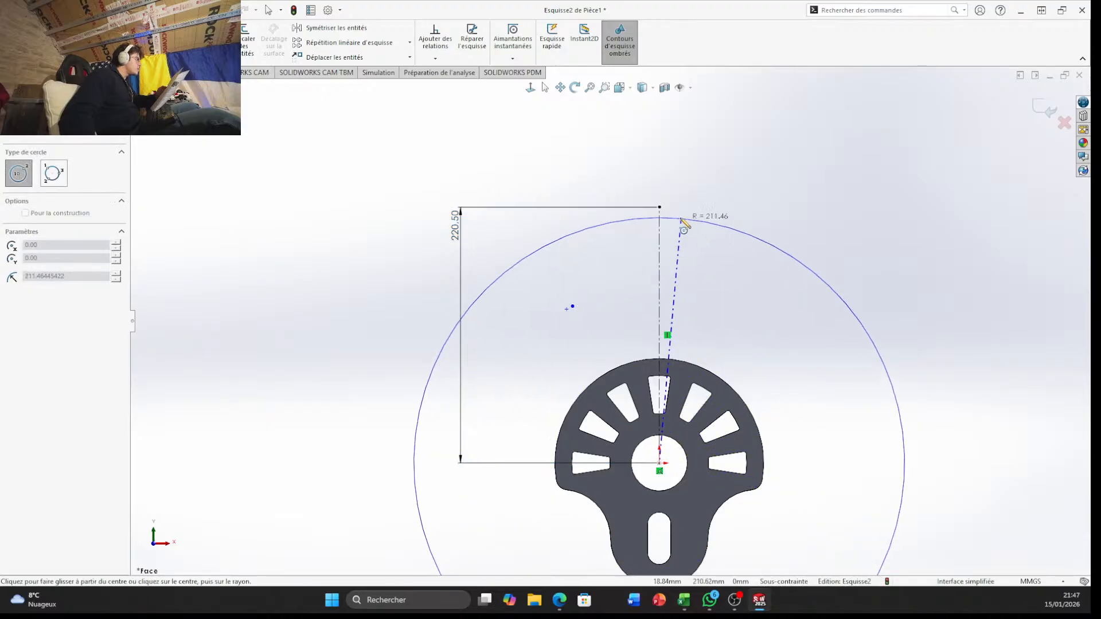
pyautogui.click(660, 207)
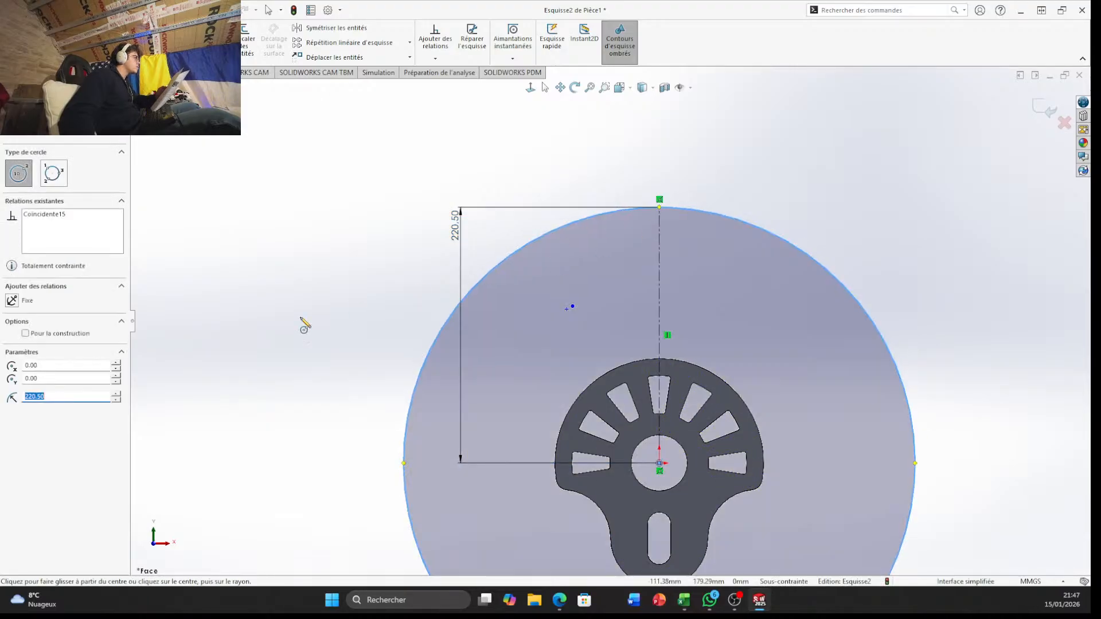
pyautogui.click(25, 333)
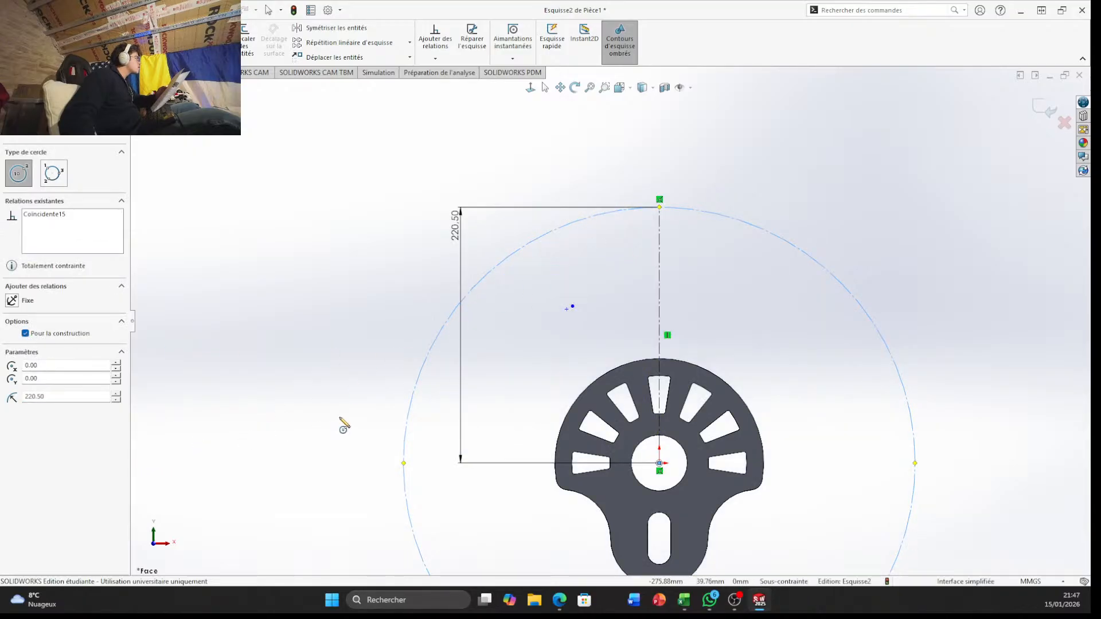
# Examine the large construction circle around the part from an angled view and again from the front view
pyautogui.scroll(-2, 345, 424)
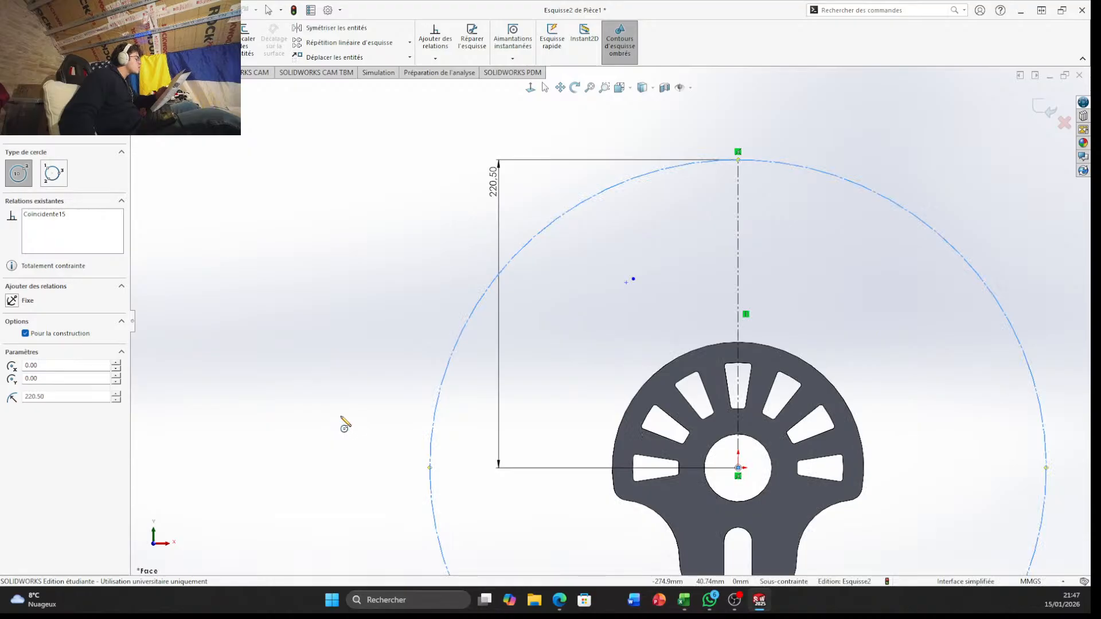
pyautogui.scroll(2, 378, 402)
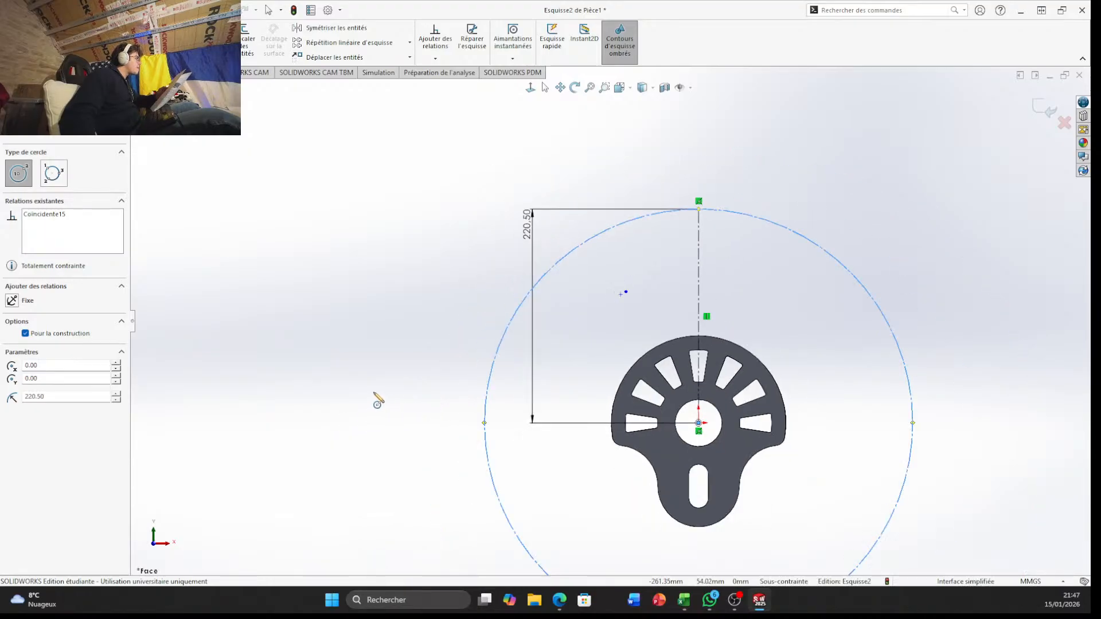
pyautogui.scroll(2, 634, 438)
pyautogui.moveTo(747, 401)
pyautogui.mouseDown(button='middle')
pyautogui.moveTo(717, 447)
pyautogui.moveTo(619, 423)
pyautogui.moveTo(700, 438)
pyautogui.moveTo(734, 459)
pyautogui.moveTo(724, 439)
pyautogui.mouseUp(button='middle')
pyautogui.scroll(2, 724, 439)
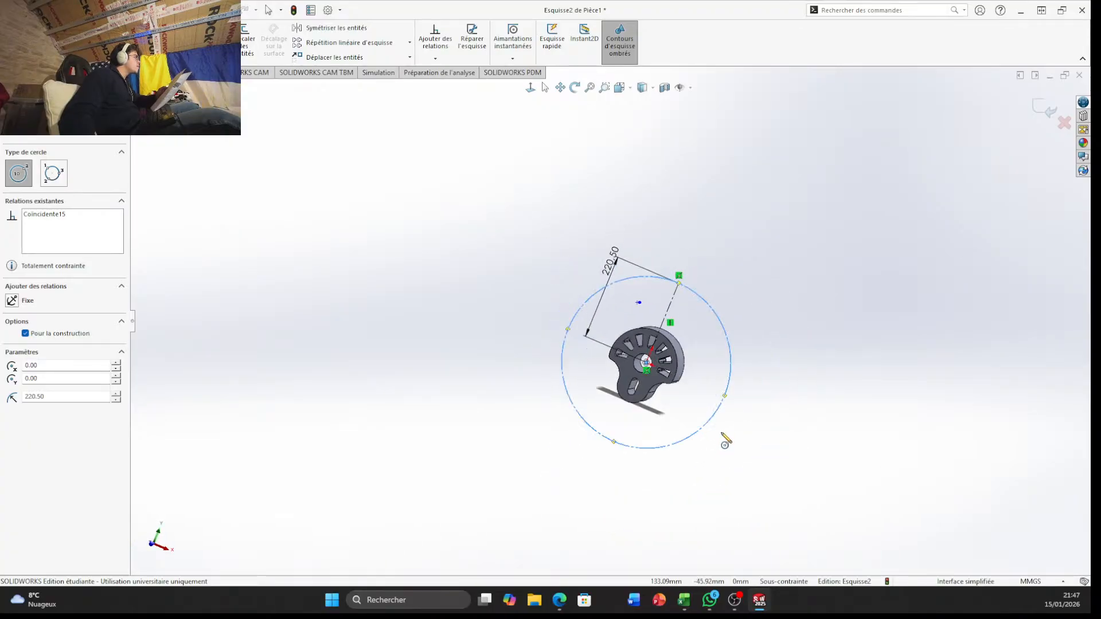
pyautogui.scroll(2, 725, 440)
pyautogui.scroll(-5, 552, 292)
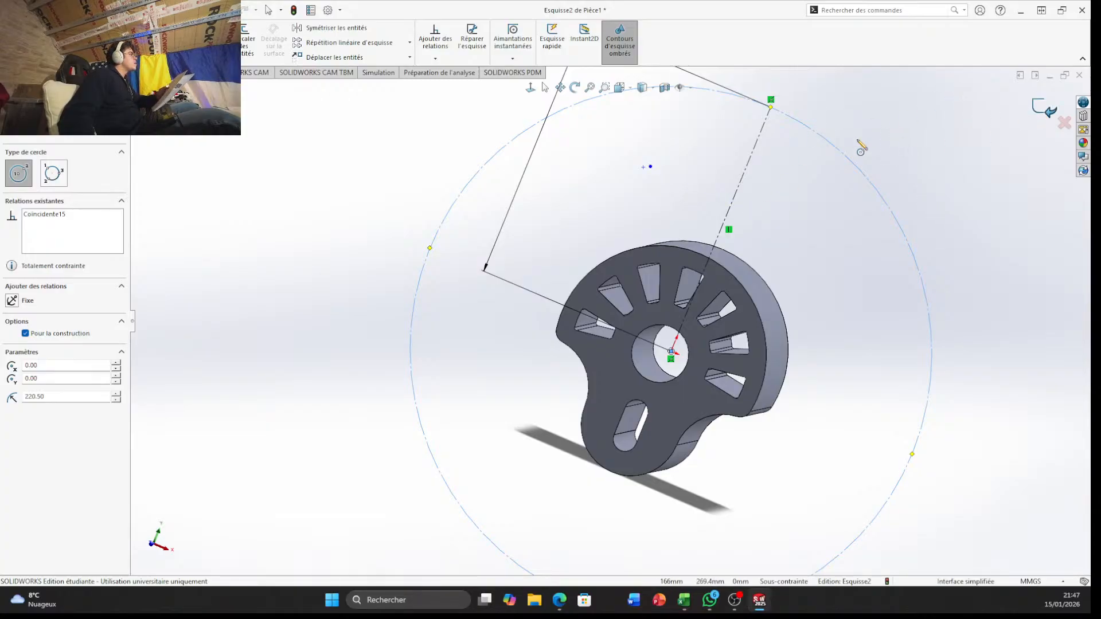
pyautogui.click(622, 92)
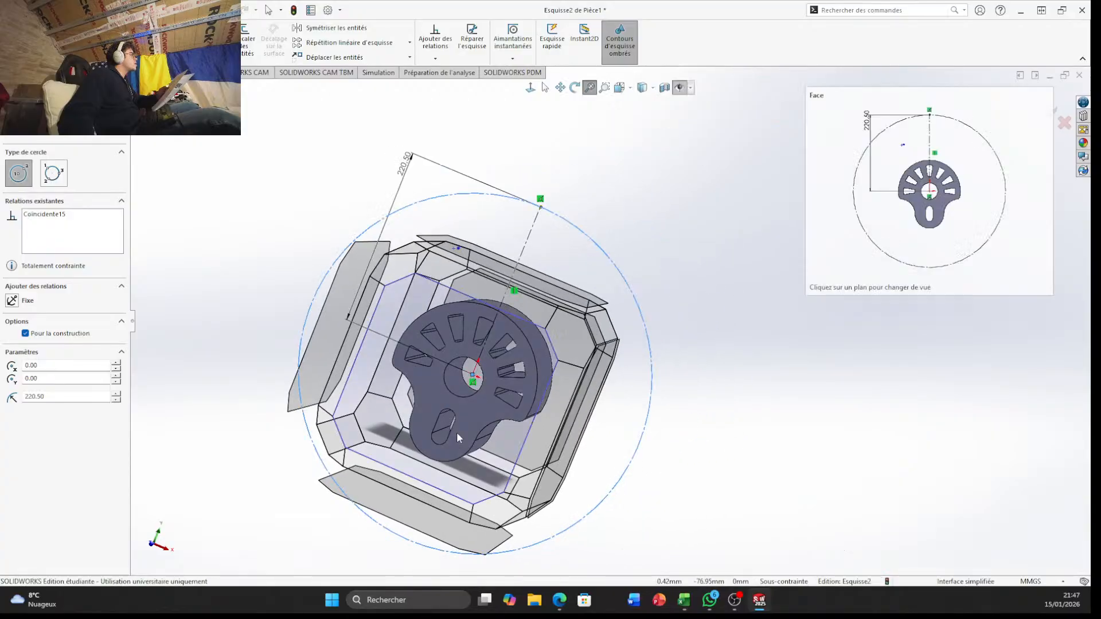
pyautogui.click(457, 433)
pyautogui.scroll(-5, 607, 167)
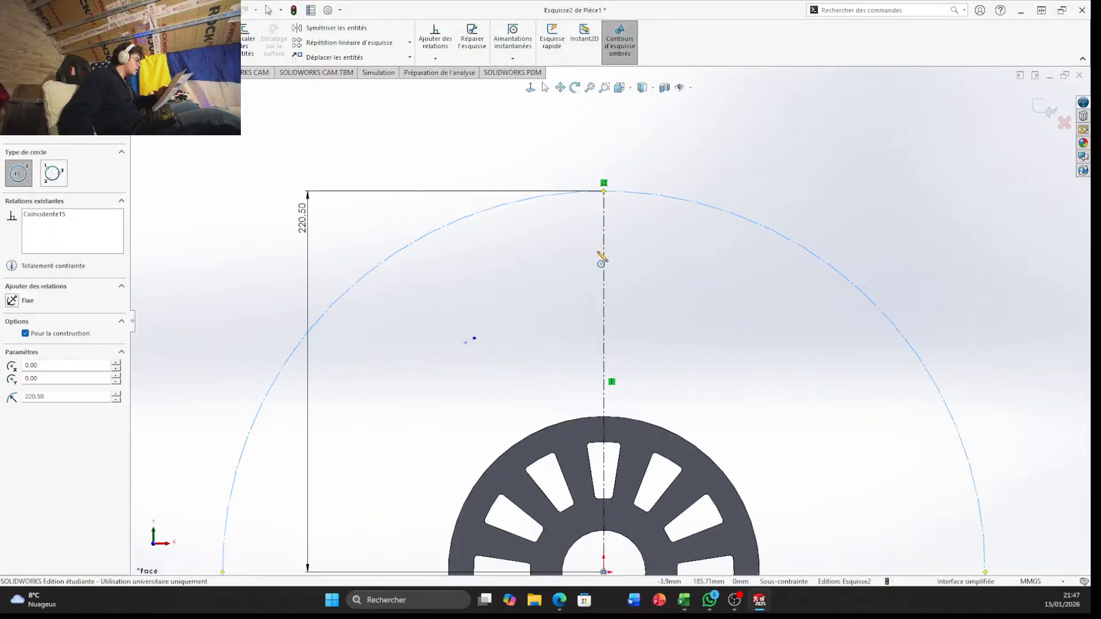
pyautogui.scroll(-2, 634, 261)
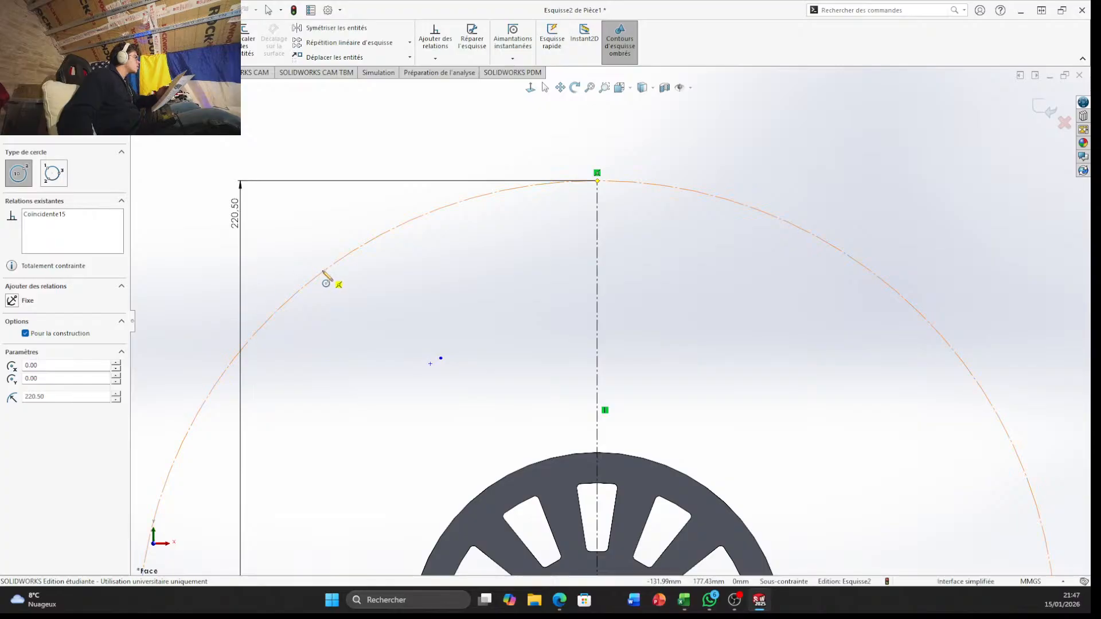
pyautogui.scroll(3, 570, 388)
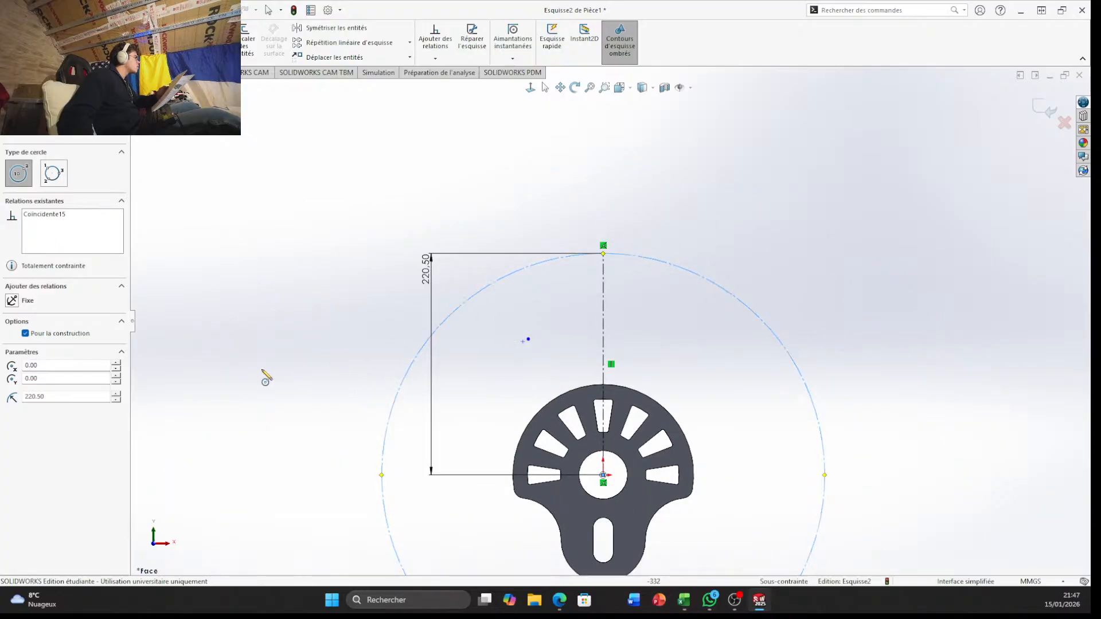
# Try to set the large construction circle's radius to (273.1/2)-52 mm
pyautogui.doubleClick(88, 397)
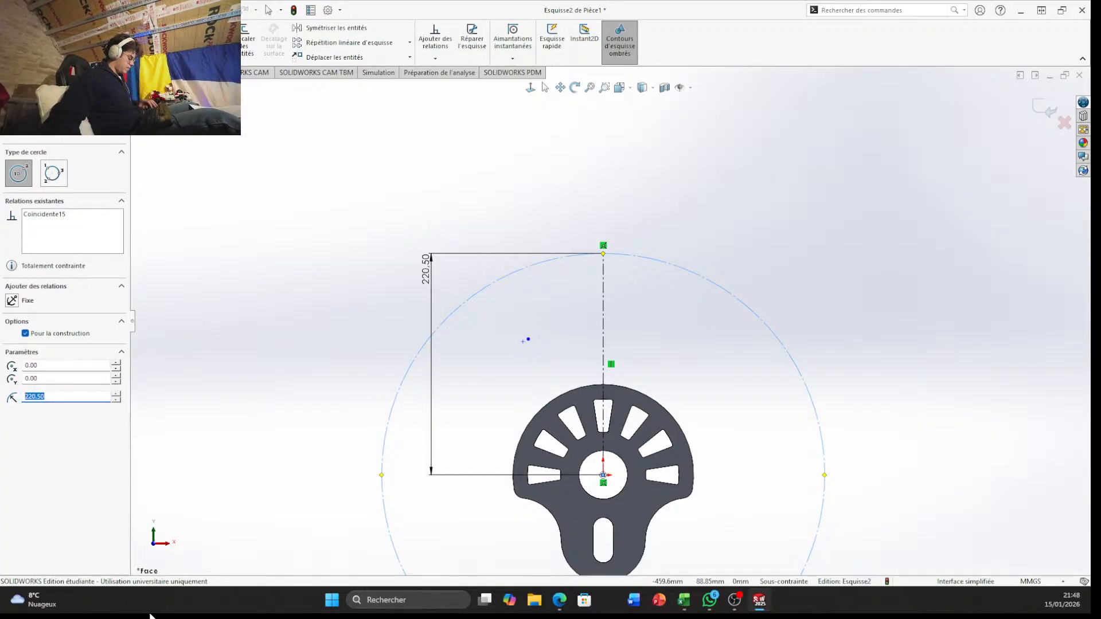
pyautogui.press('BackSpace')
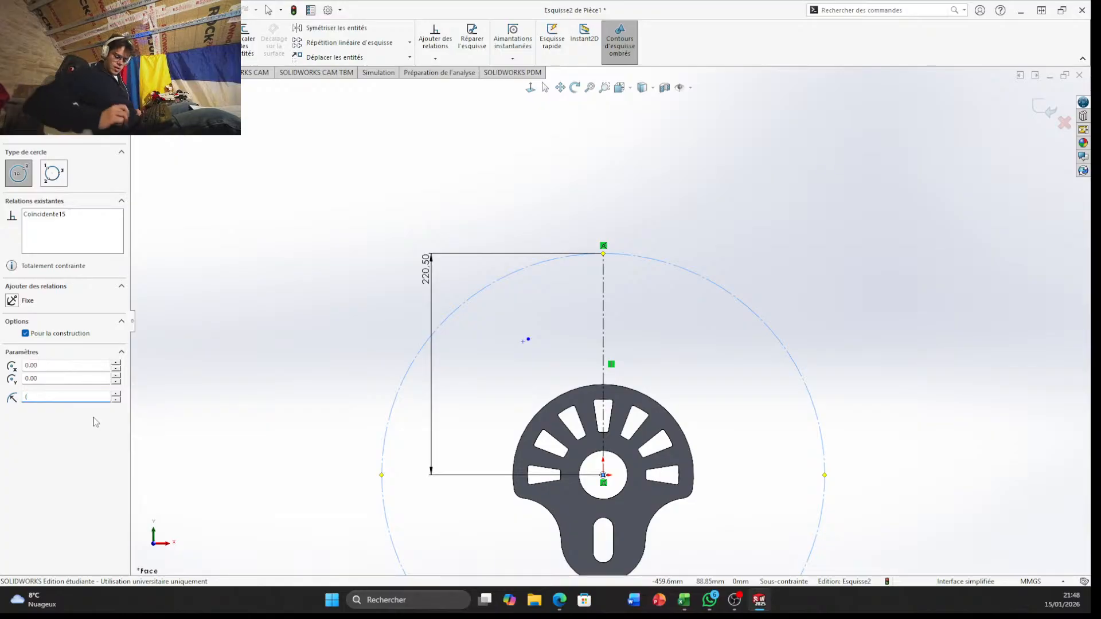
pyautogui.write('273.1/2)-52.6')
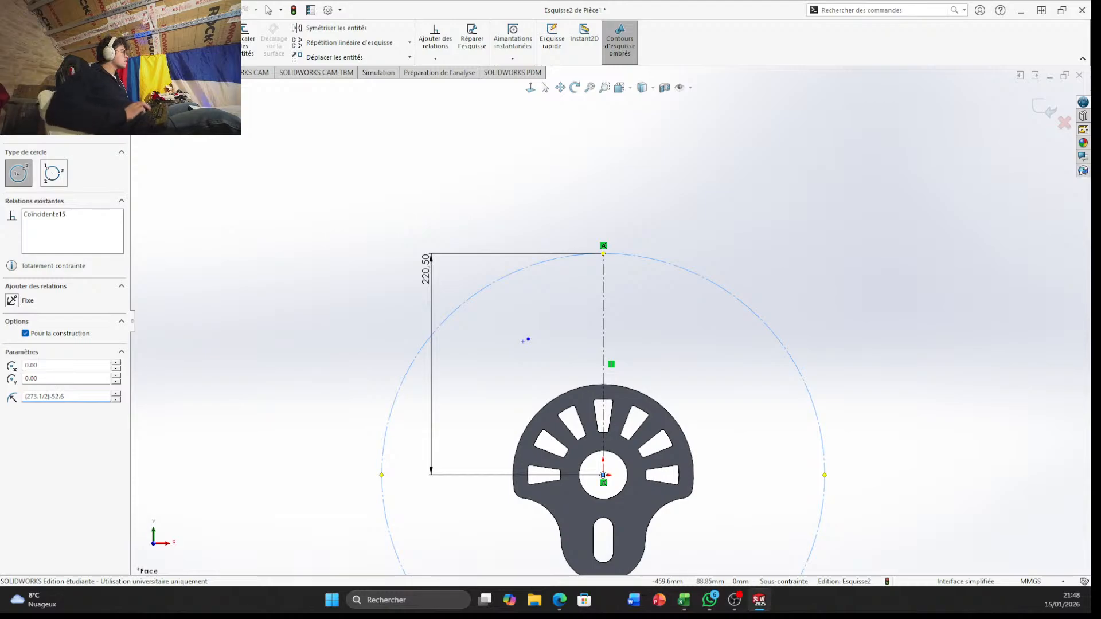
pyautogui.press('Return')
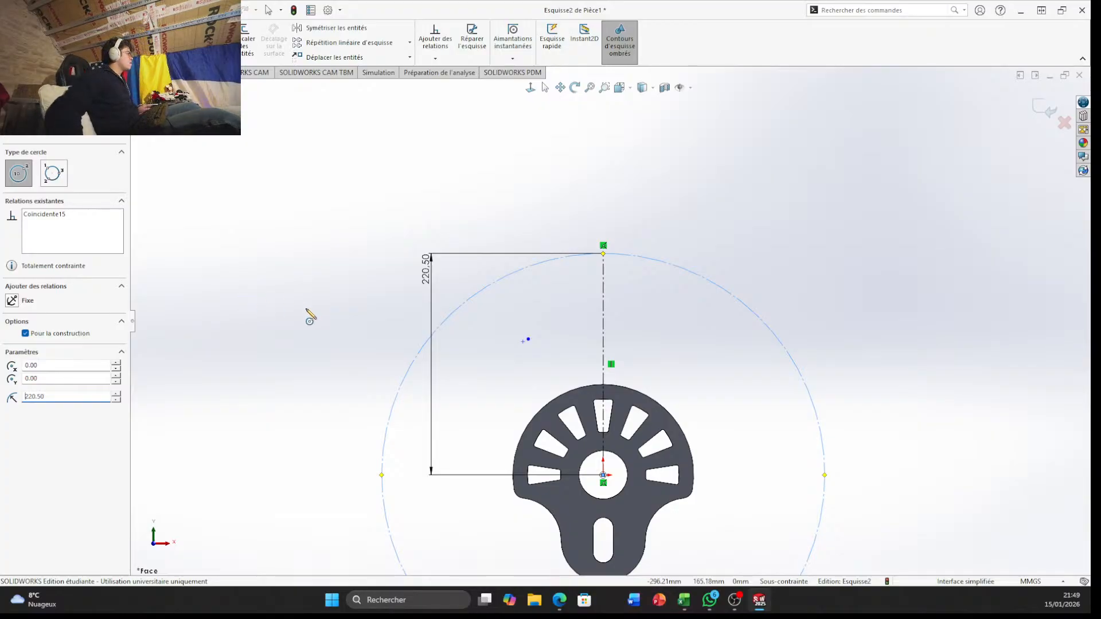
# Try to change the large construction circle's radius to 189.1 mm
pyautogui.moveTo(63, 396); pyautogui.dragTo(2, 383)
pyautogui.press('BackSpace')
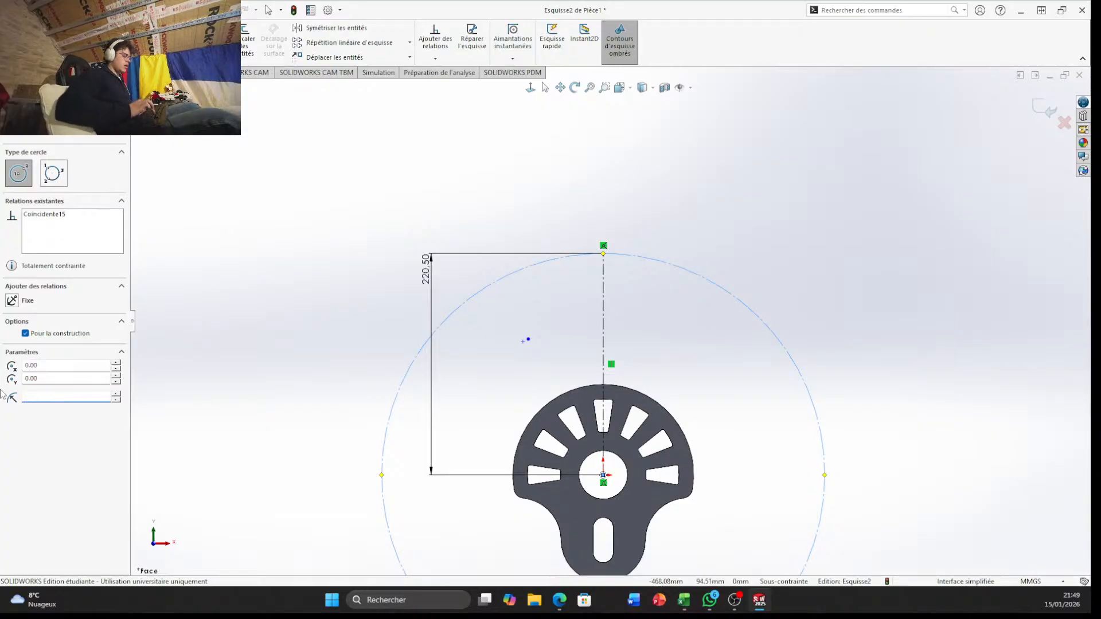
pyautogui.write('18')
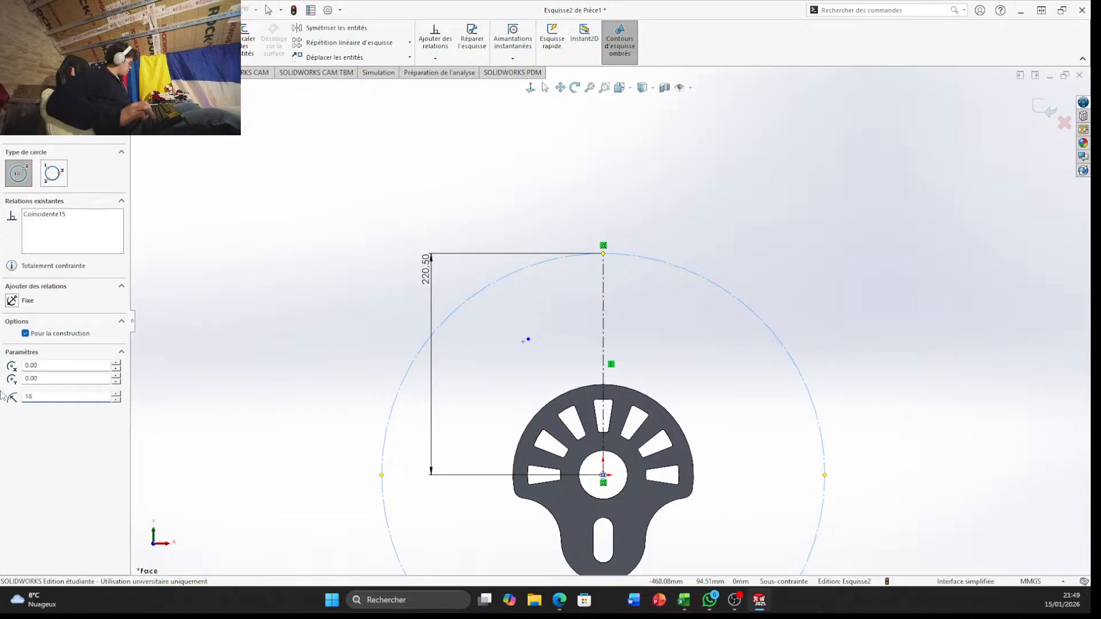
pyautogui.write('9.15')
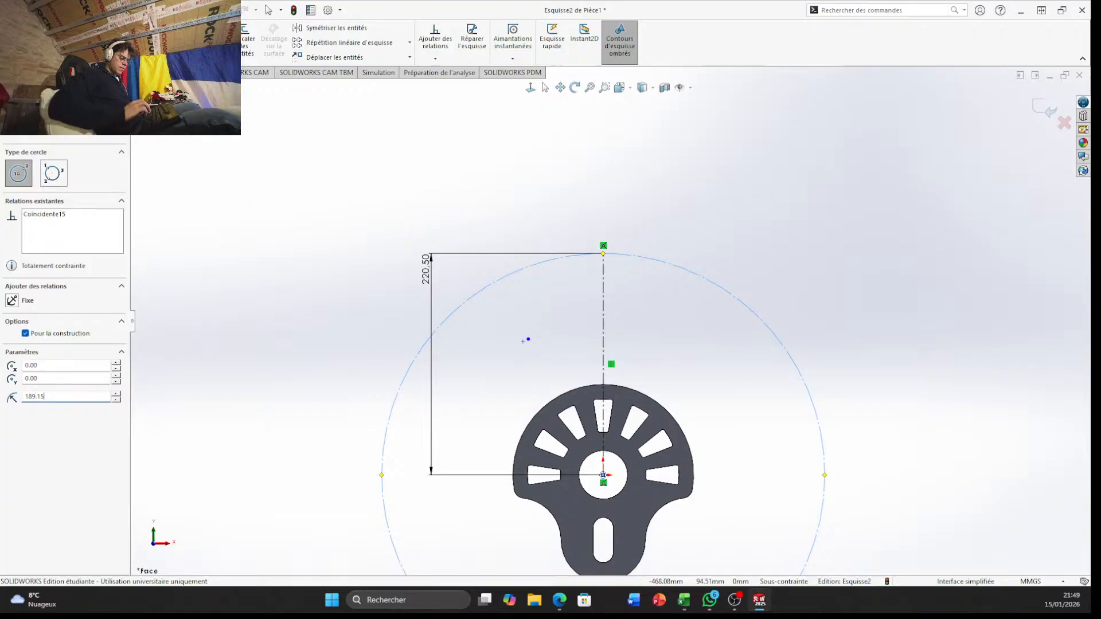
pyautogui.press('Return')
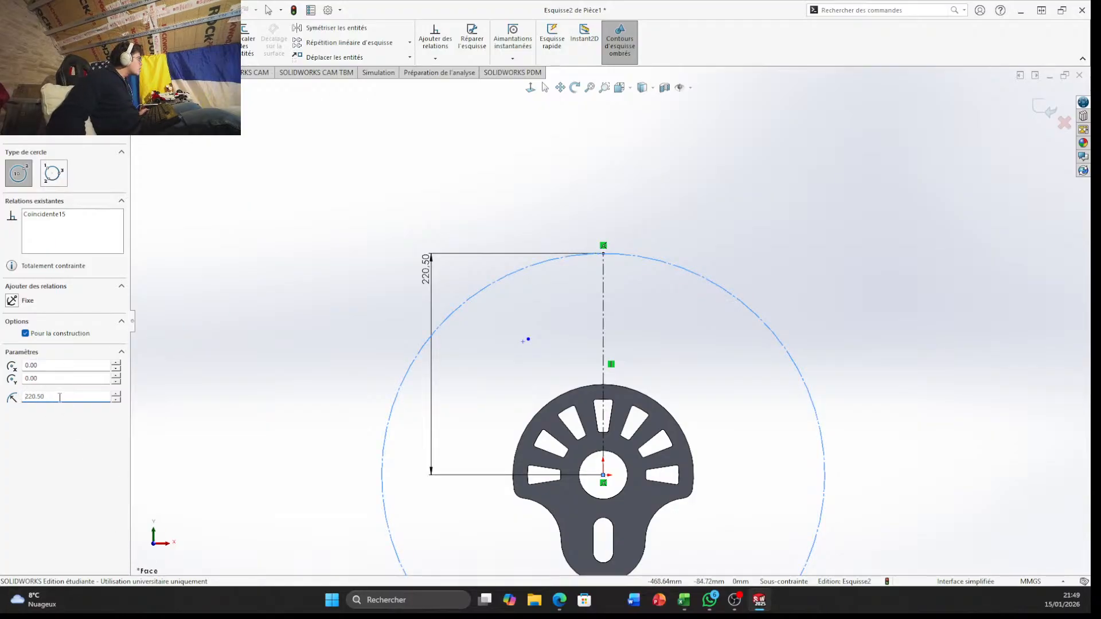
pyautogui.moveTo(59, 396); pyautogui.dragTo(18, 401)
pyautogui.press('BackSpace')
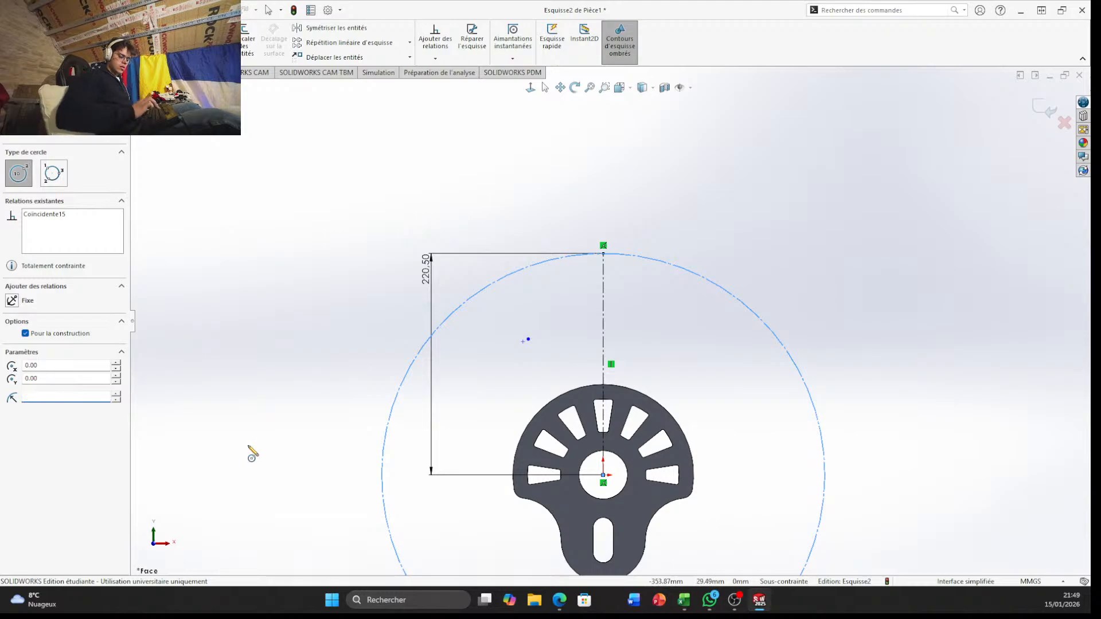
pyautogui.write('1')
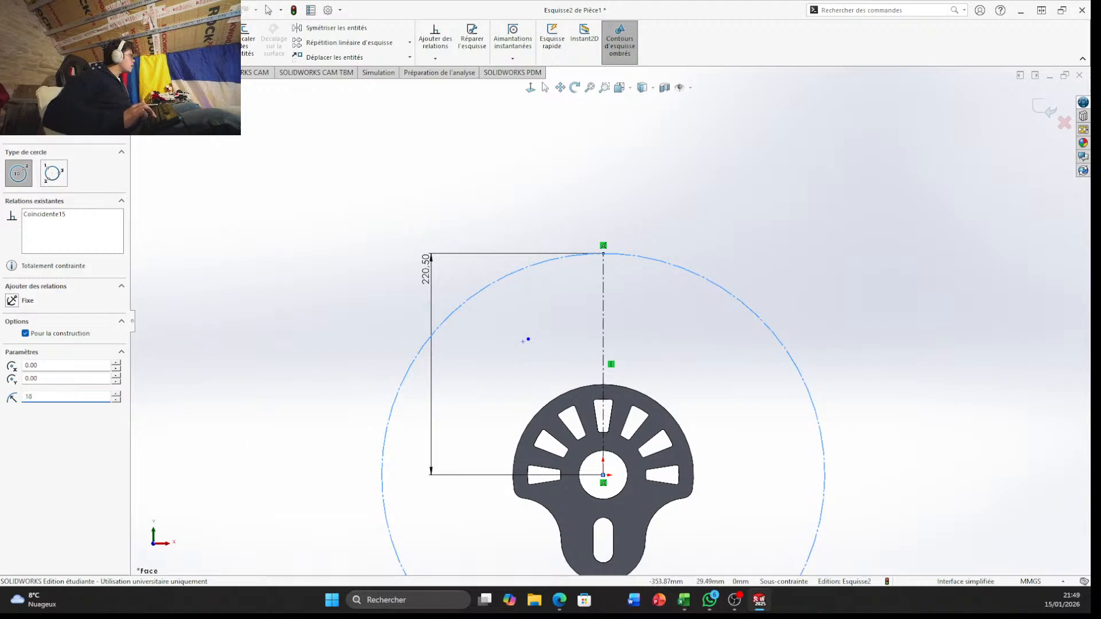
pyautogui.write('8')
pyautogui.press('Return')
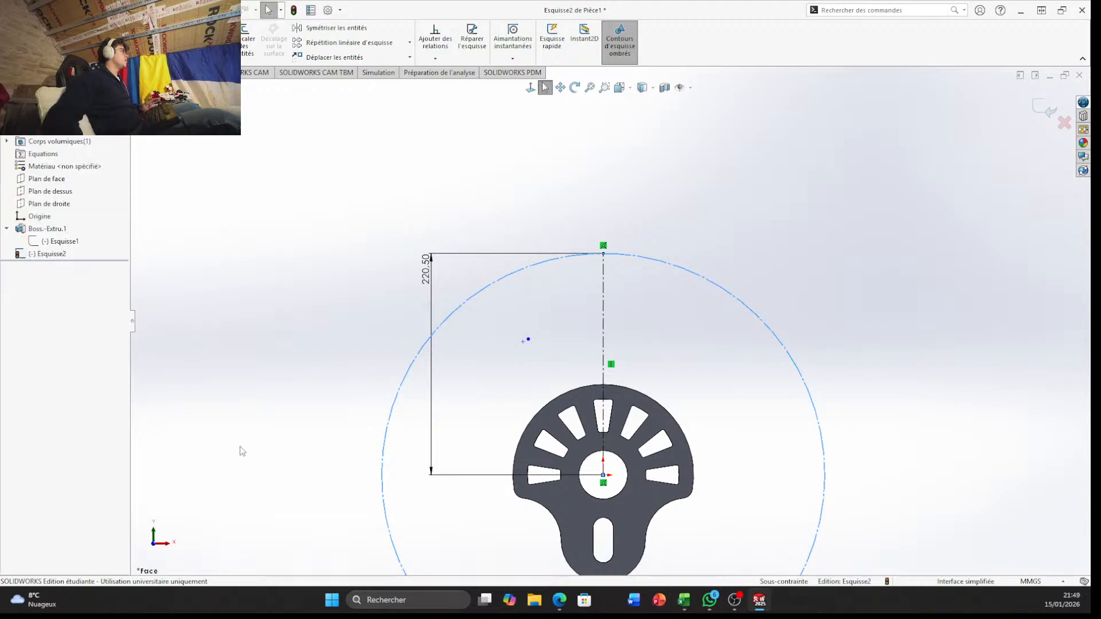
# Delete the 220.5 mm length dimension and trim away the vertical construction line above the part
pyautogui.click(424, 269)
pyautogui.rightClick(428, 268)
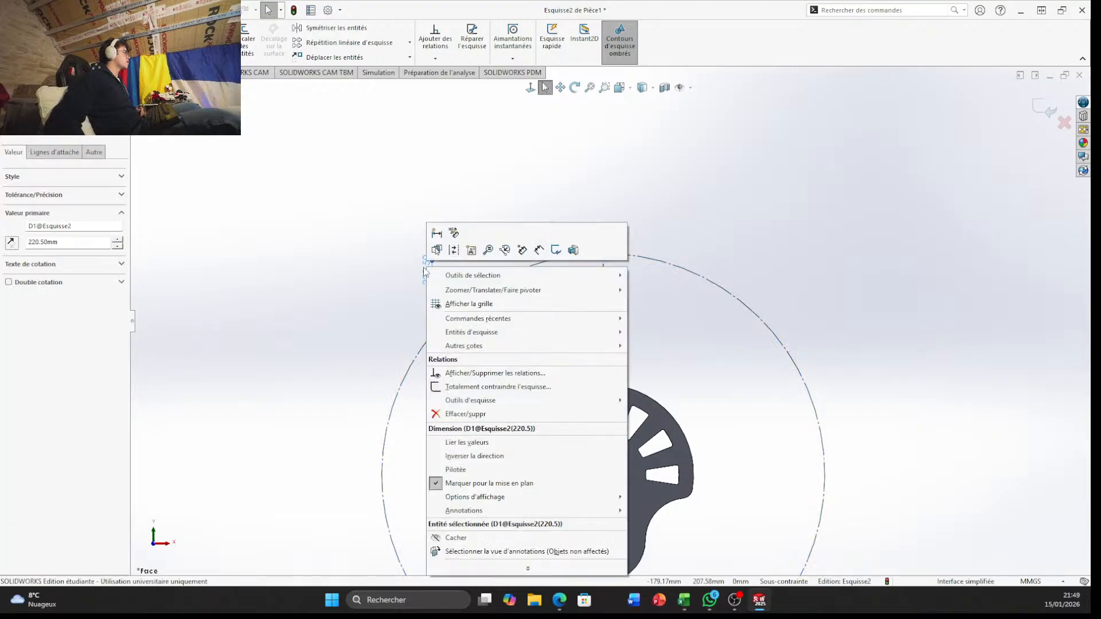
pyautogui.click(459, 414)
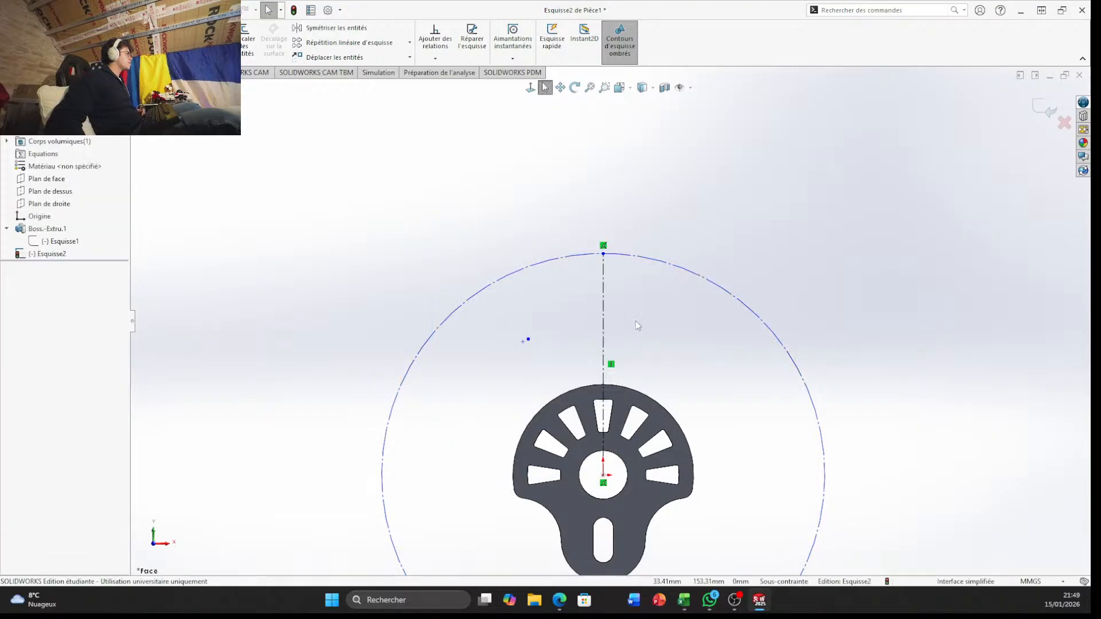
pyautogui.click(191, 39)
pyautogui.click(603, 359)
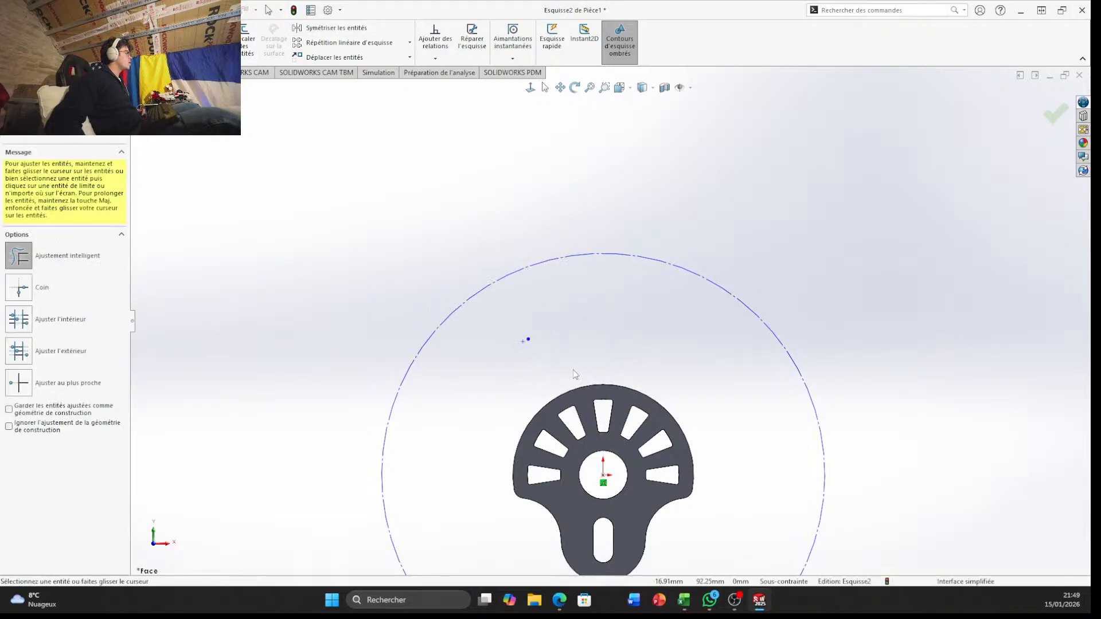
# Trim away the tiny leftover sketch segment inside the large construction circle, above the part
pyautogui.scroll(-5, 514, 376)
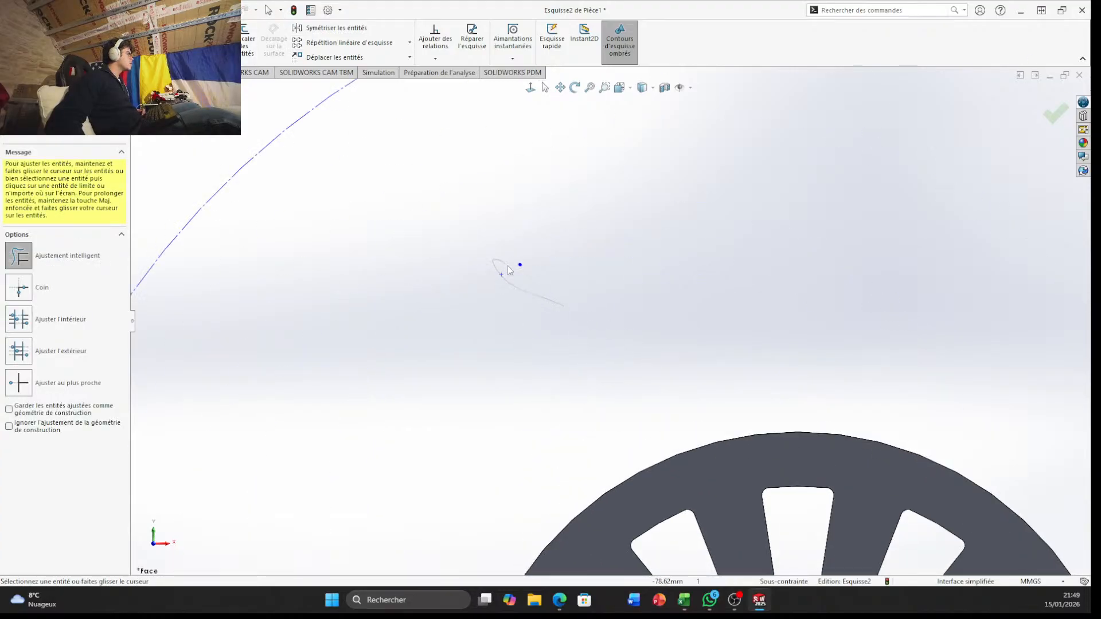
pyautogui.scroll(-5, 511, 264)
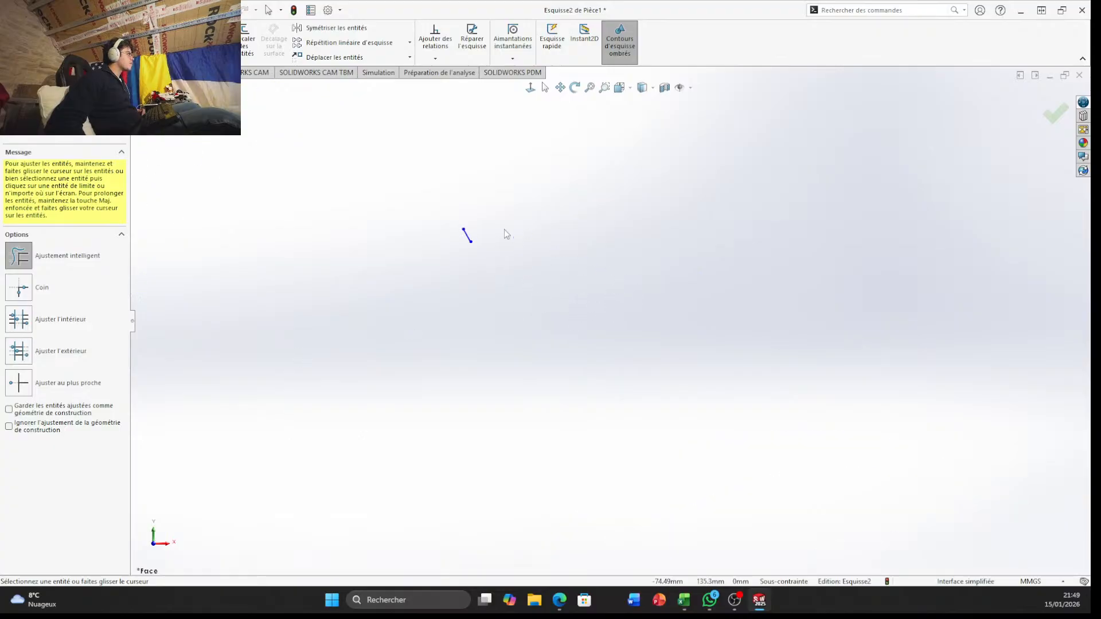
pyautogui.scroll(-1, 504, 229)
pyautogui.moveTo(437, 269); pyautogui.dragTo(482, 228)
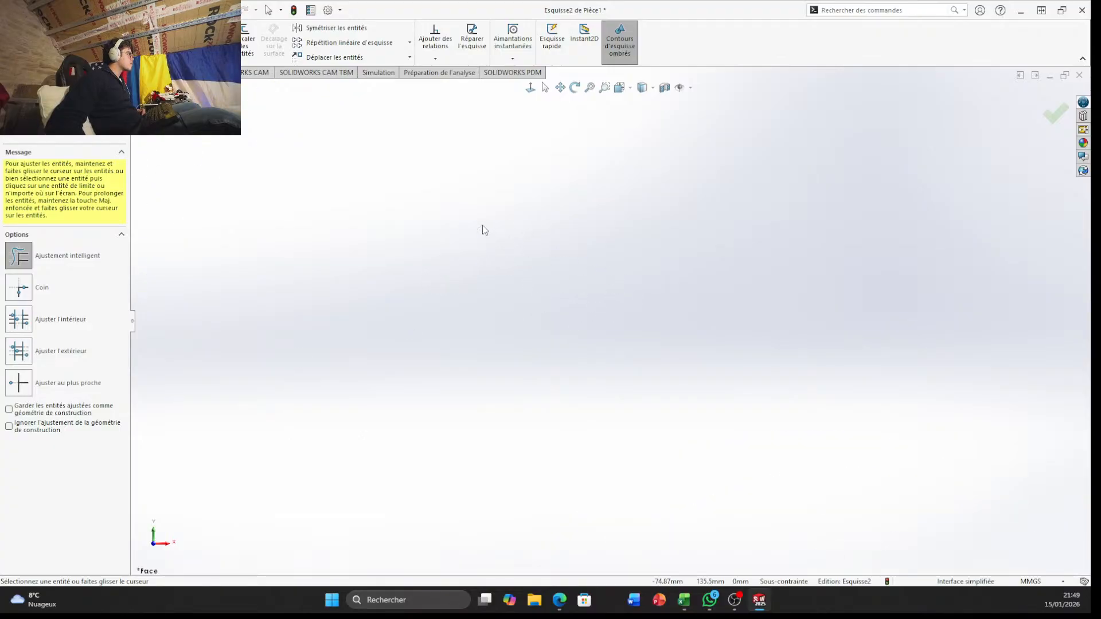
pyautogui.scroll(10, 496, 288)
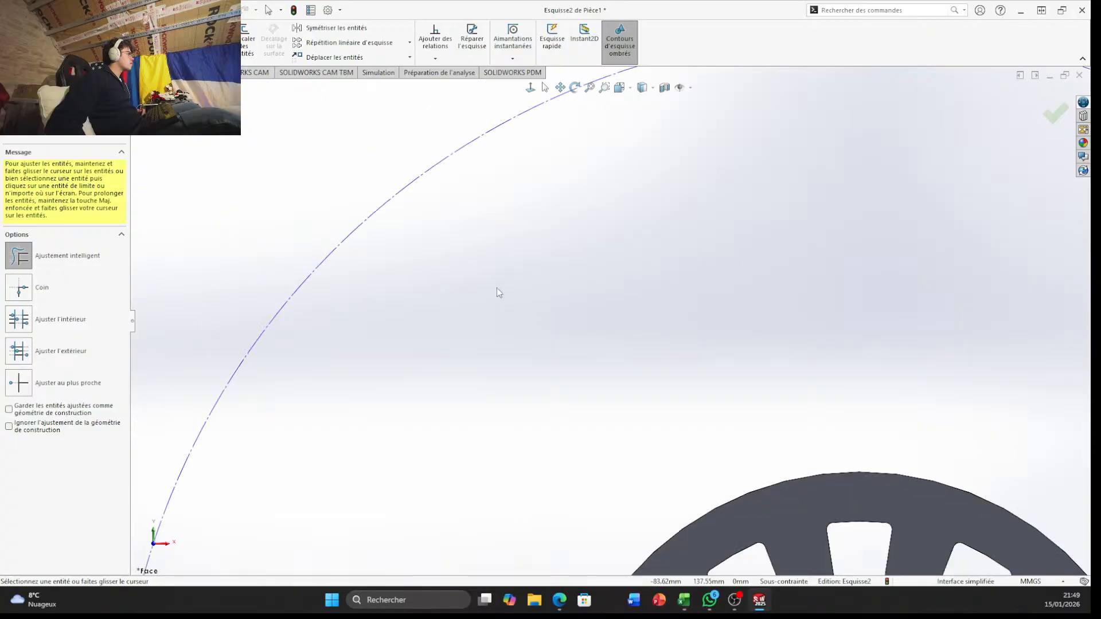
# Dimension the diameter of the large construction circle, keeping its current size
pyautogui.scroll(-3, 682, 406)
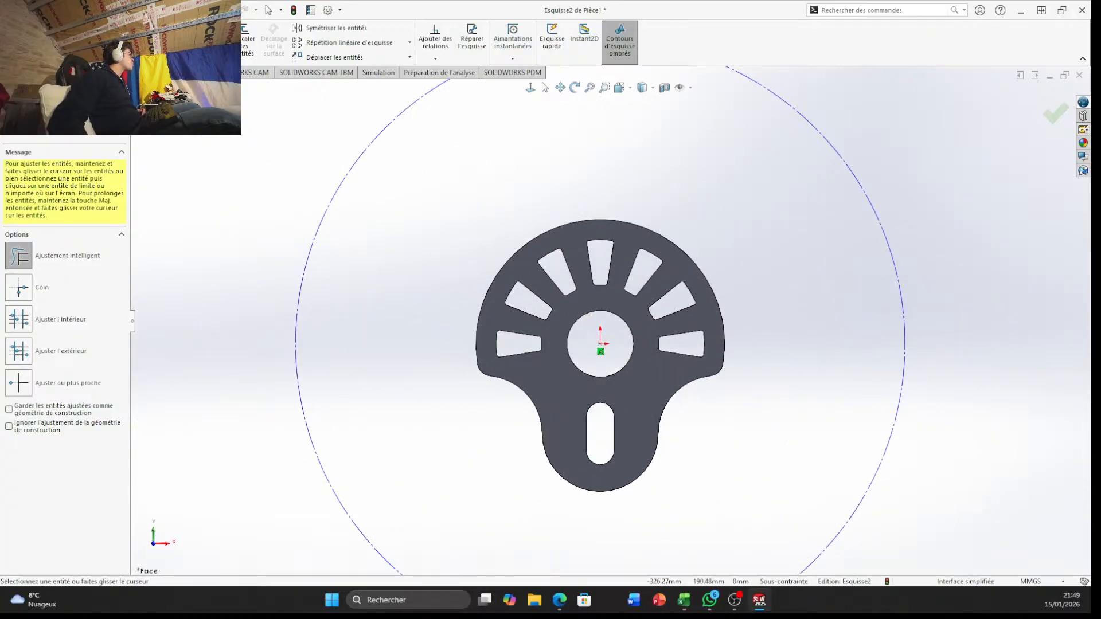
pyautogui.click(46, 40)
pyautogui.click(353, 170)
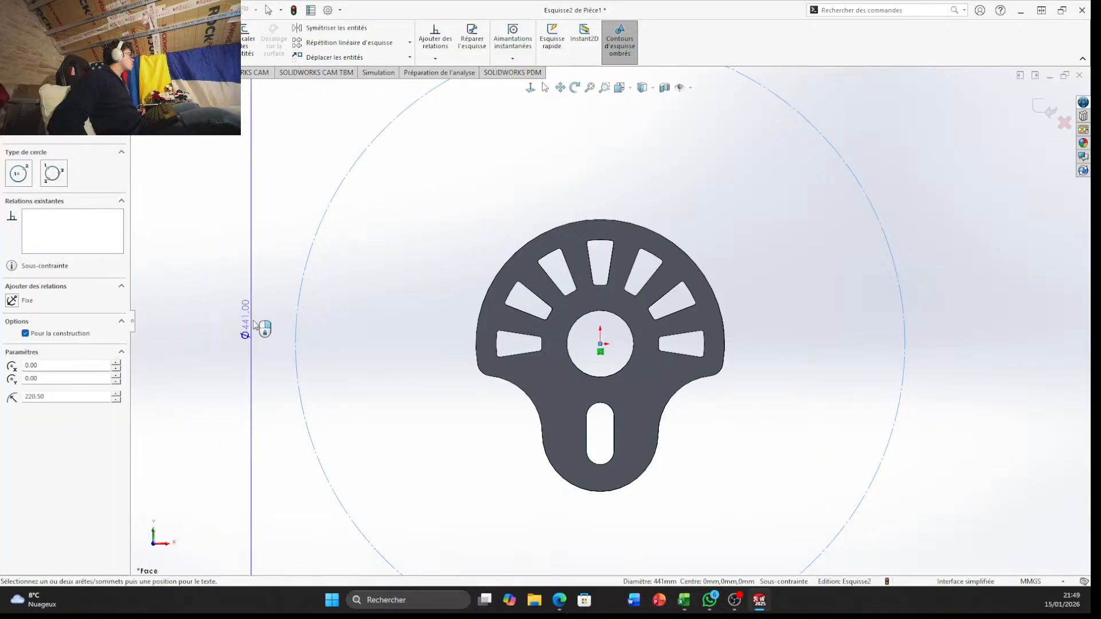
pyautogui.click(281, 314)
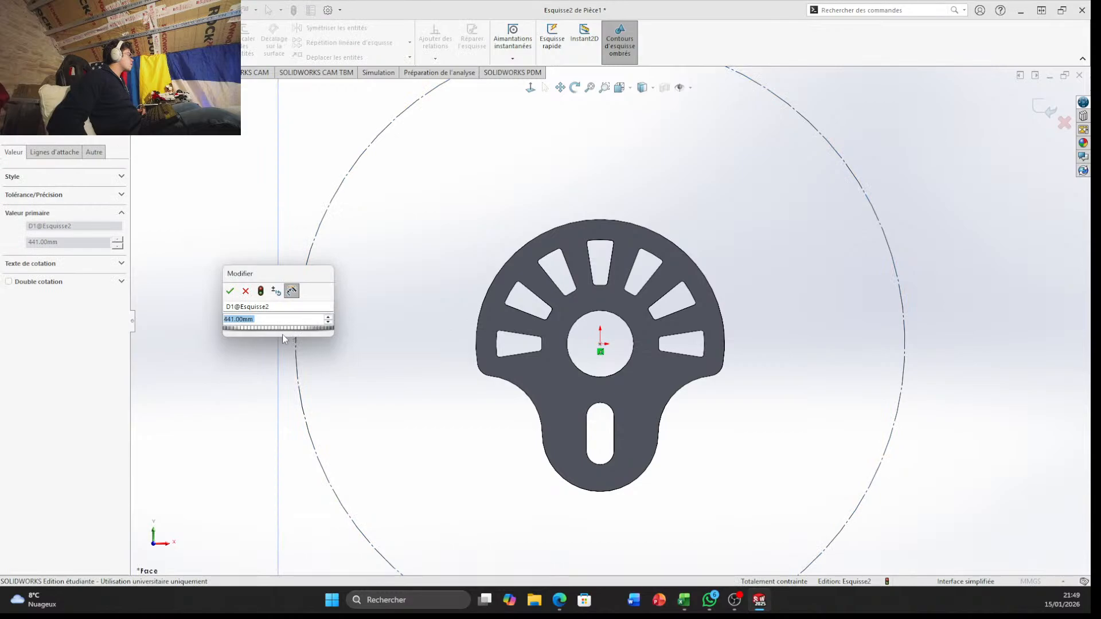
pyautogui.press('Return')
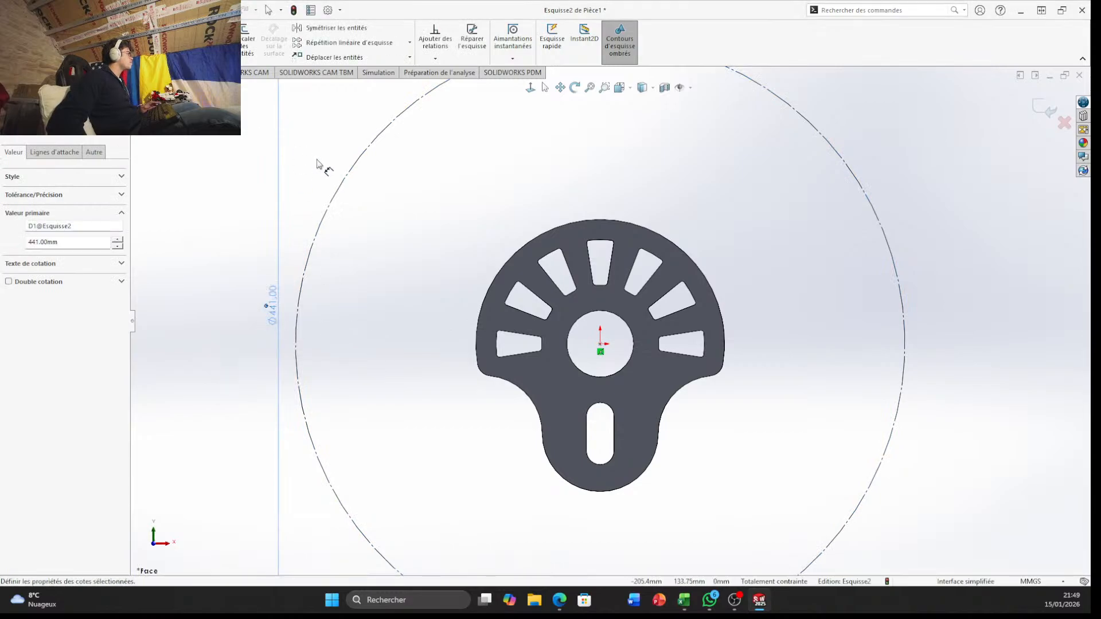
pyautogui.press('Escape')
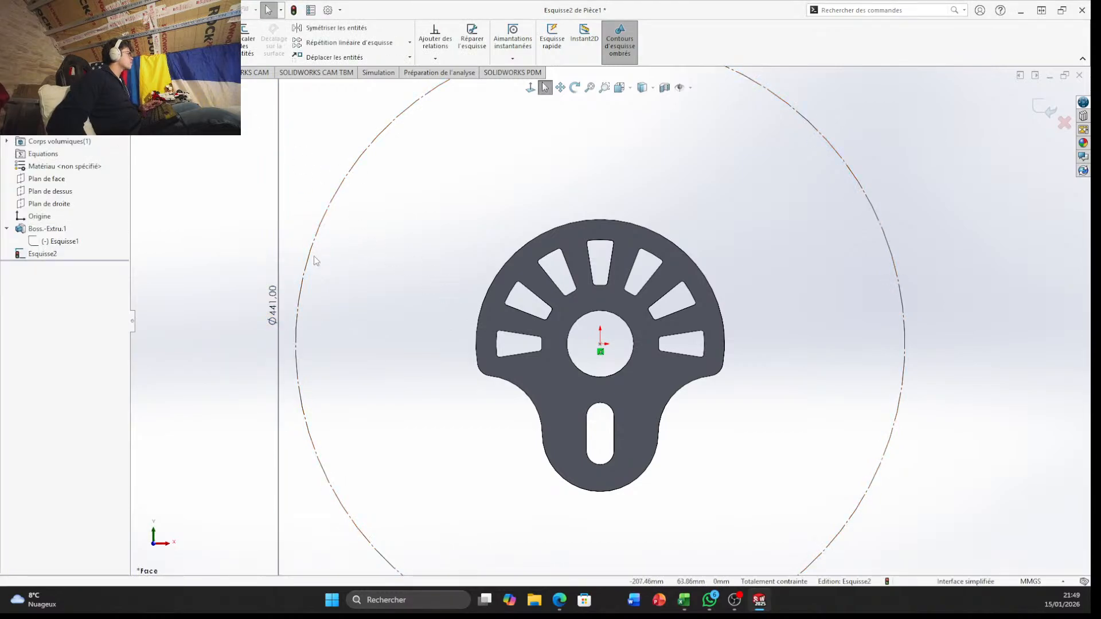
# Delete the diameter dimension from the large construction circle
pyautogui.scroll(-4, 337, 306)
pyautogui.scroll(4, 336, 305)
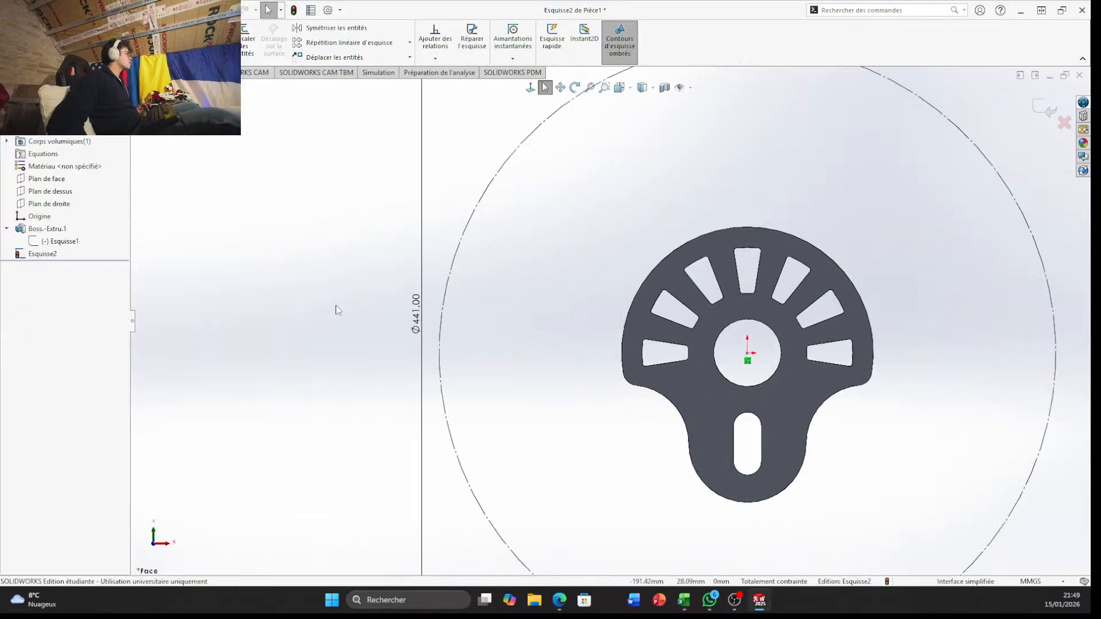
pyautogui.scroll(4, 609, 322)
pyautogui.click(513, 314)
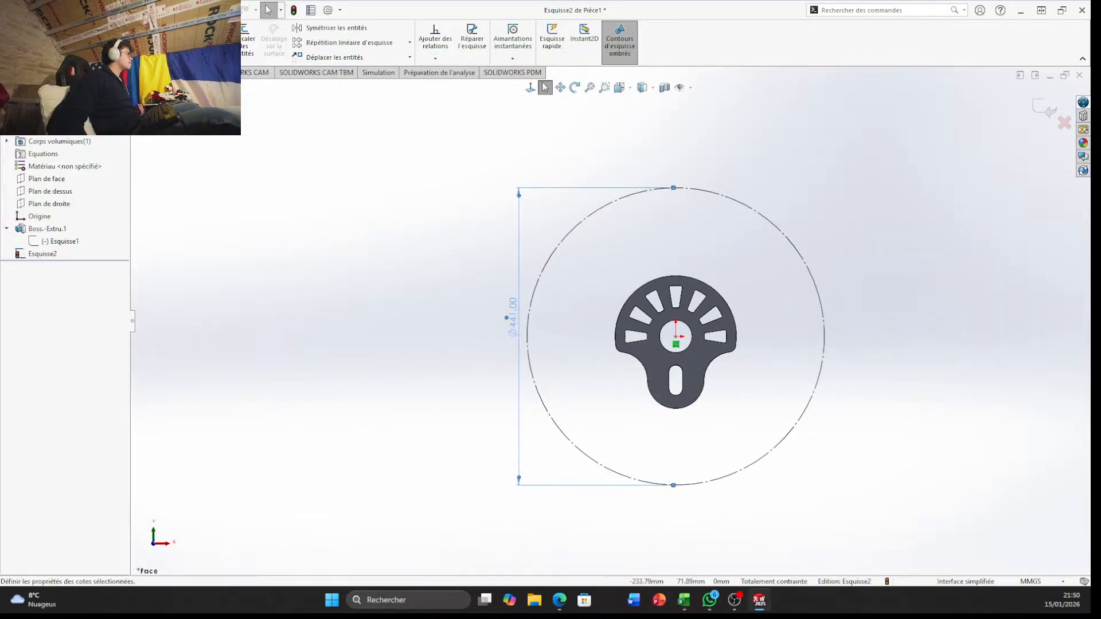
pyautogui.rightClick(512, 314)
pyautogui.click(568, 424)
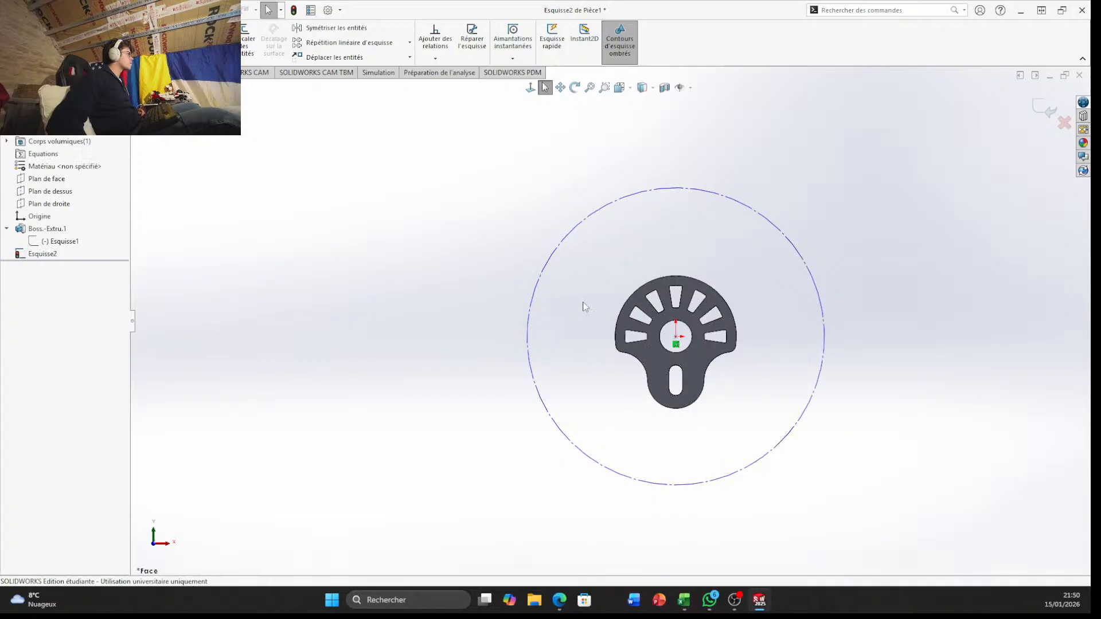
# Set the radius of the large construction circle to 189.15 mm
pyautogui.click(560, 247)
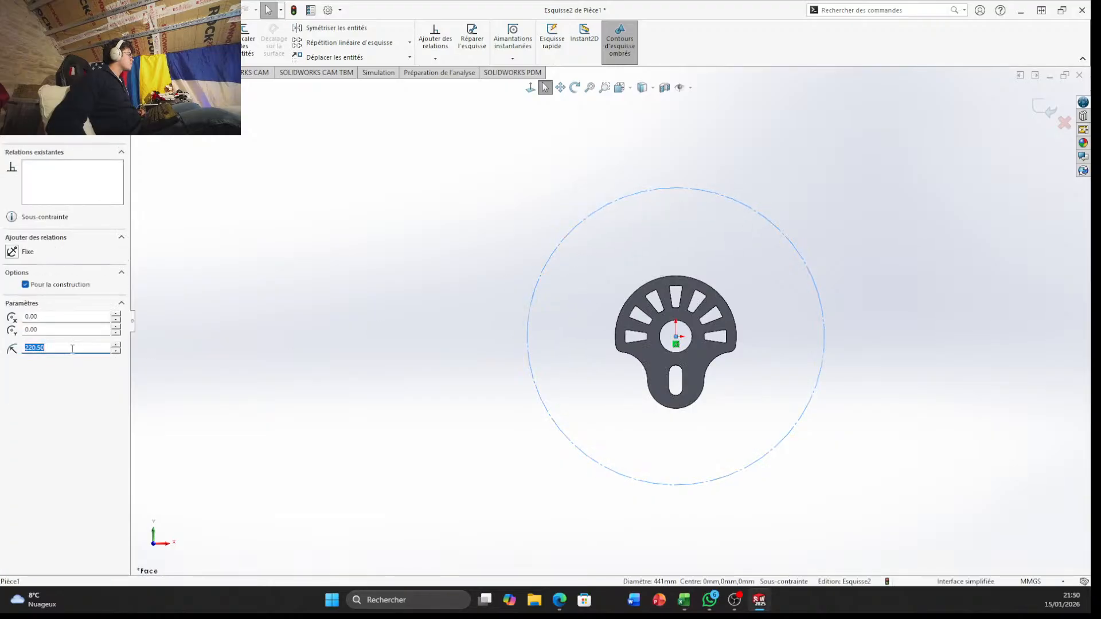
pyautogui.write('2')
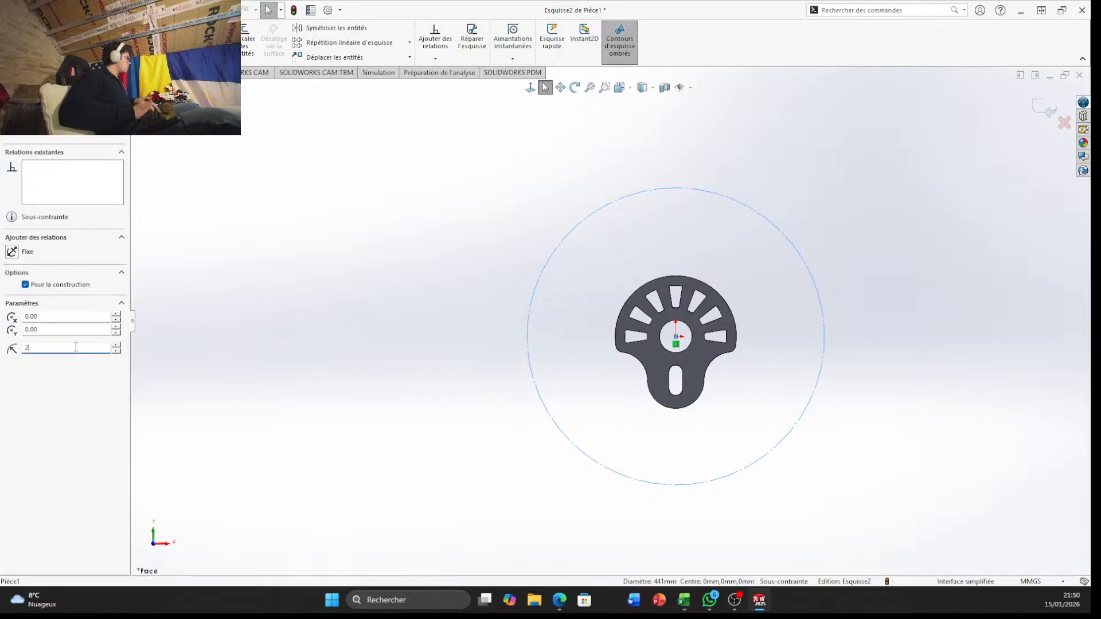
pyautogui.press('BackSpace')
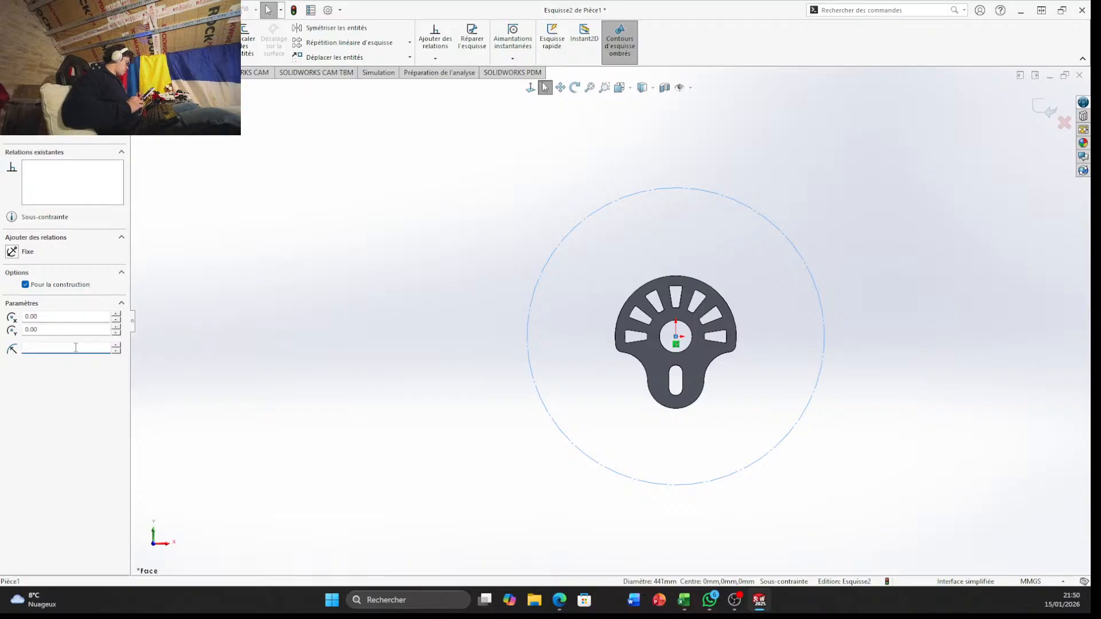
pyautogui.write('189.15')
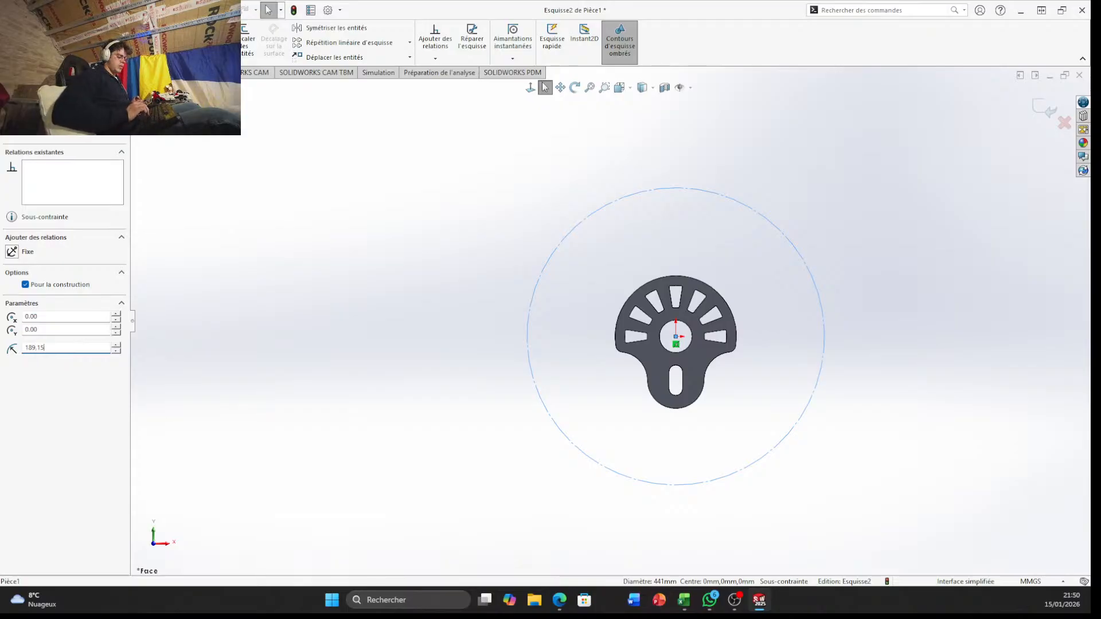
pyautogui.press('Return')
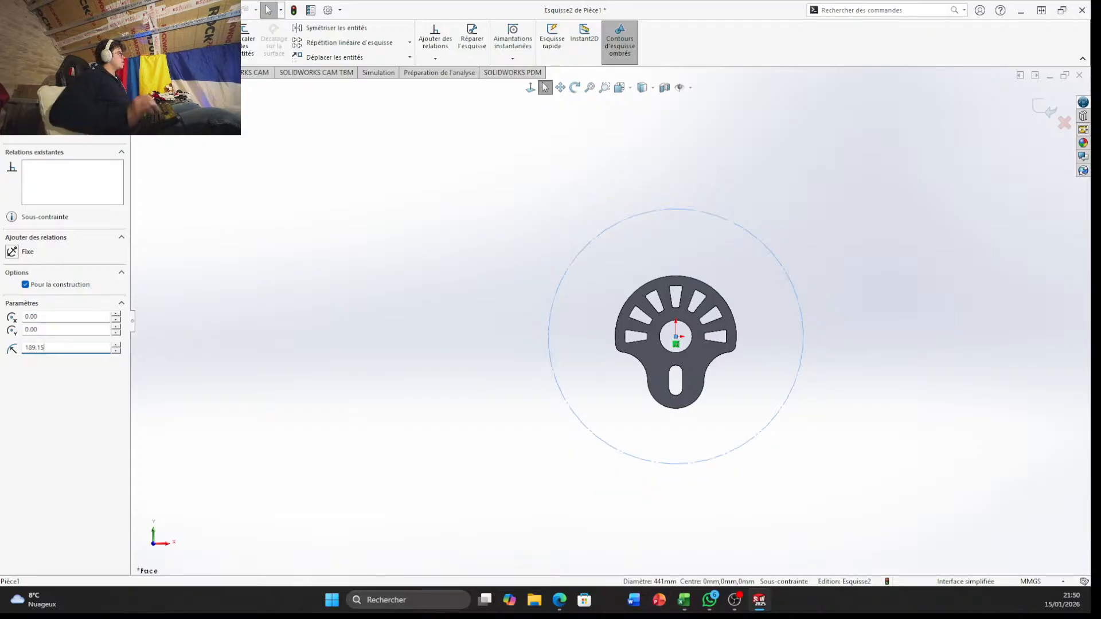
pyautogui.click(620, 206)
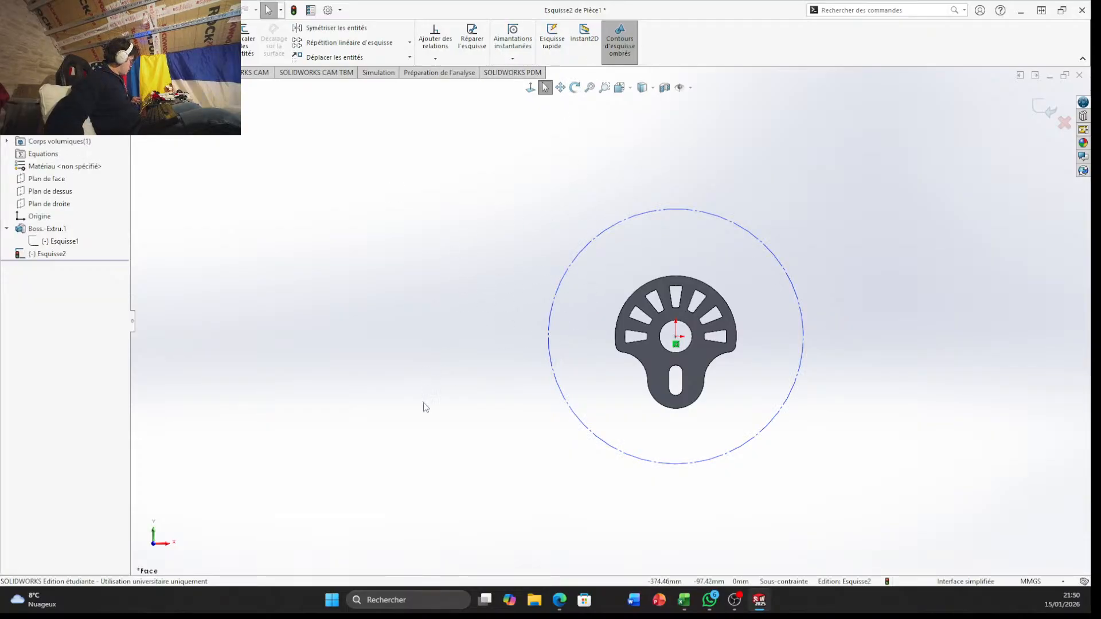
# Draw a vertical construction line about 189.15 mm long from the origin up to the top of the large circle
pyautogui.scroll(-4, 732, 358)
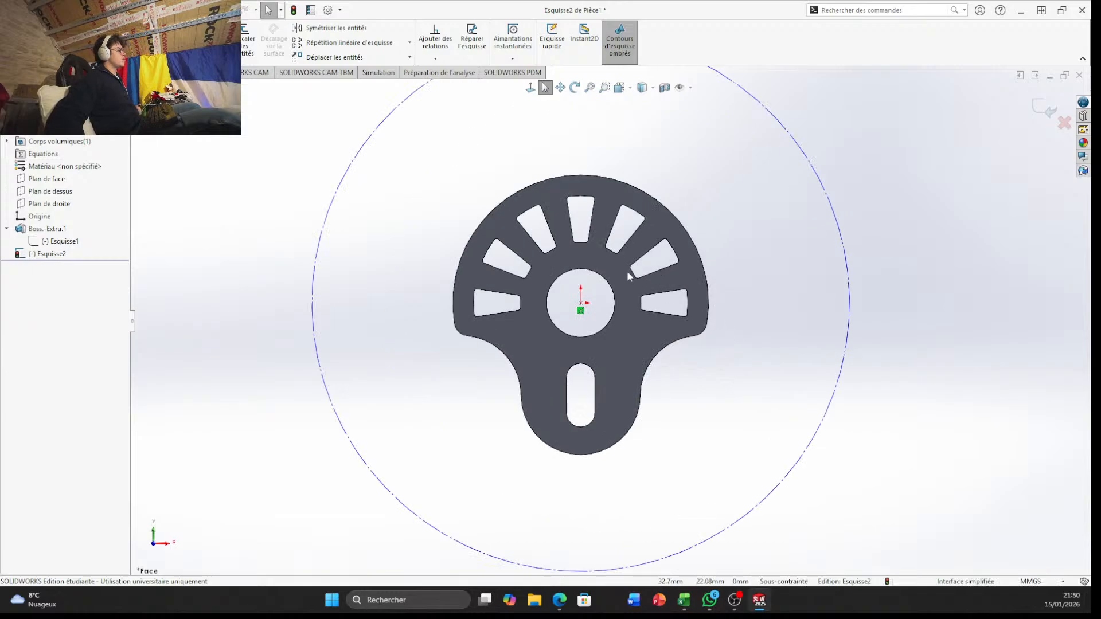
pyautogui.scroll(1, 586, 249)
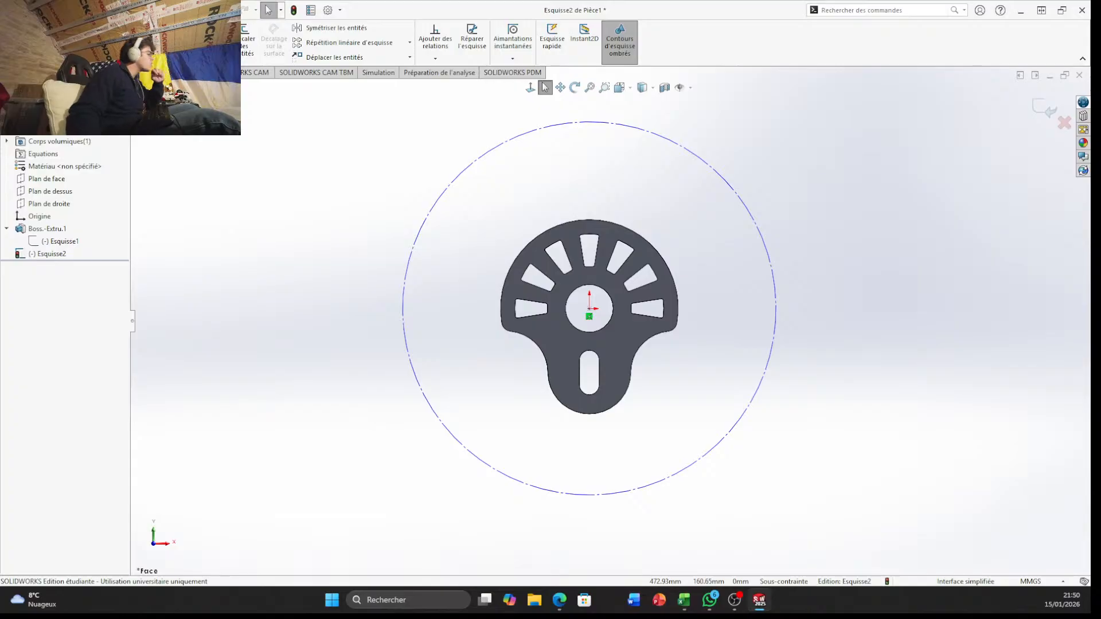
pyautogui.scroll(-3, 830, 264)
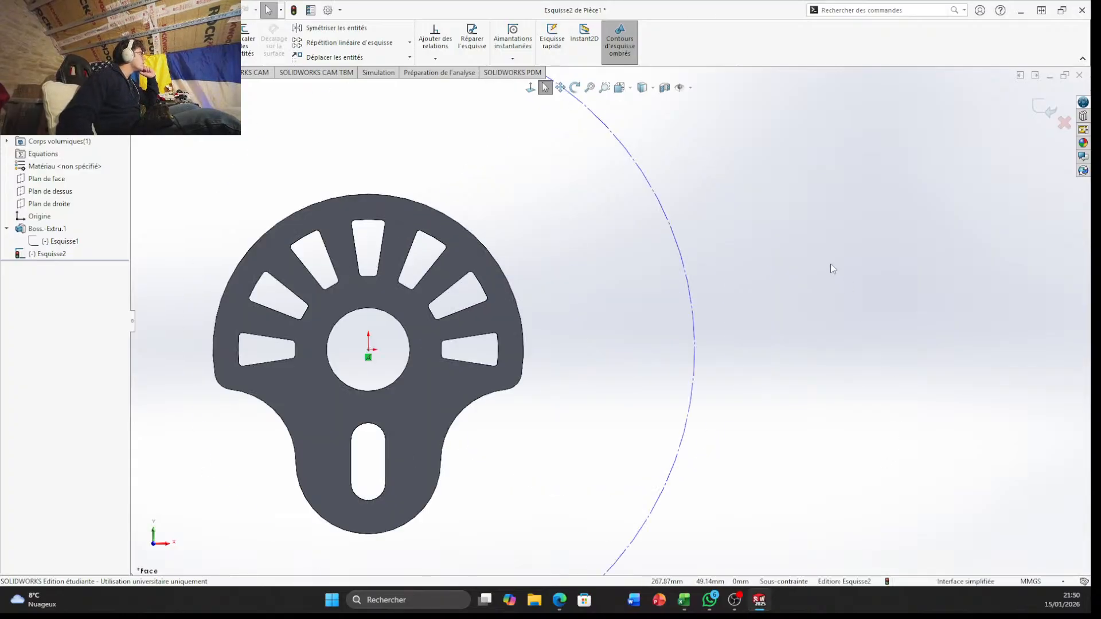
pyautogui.scroll(3, 565, 200)
pyautogui.scroll(-2, 565, 200)
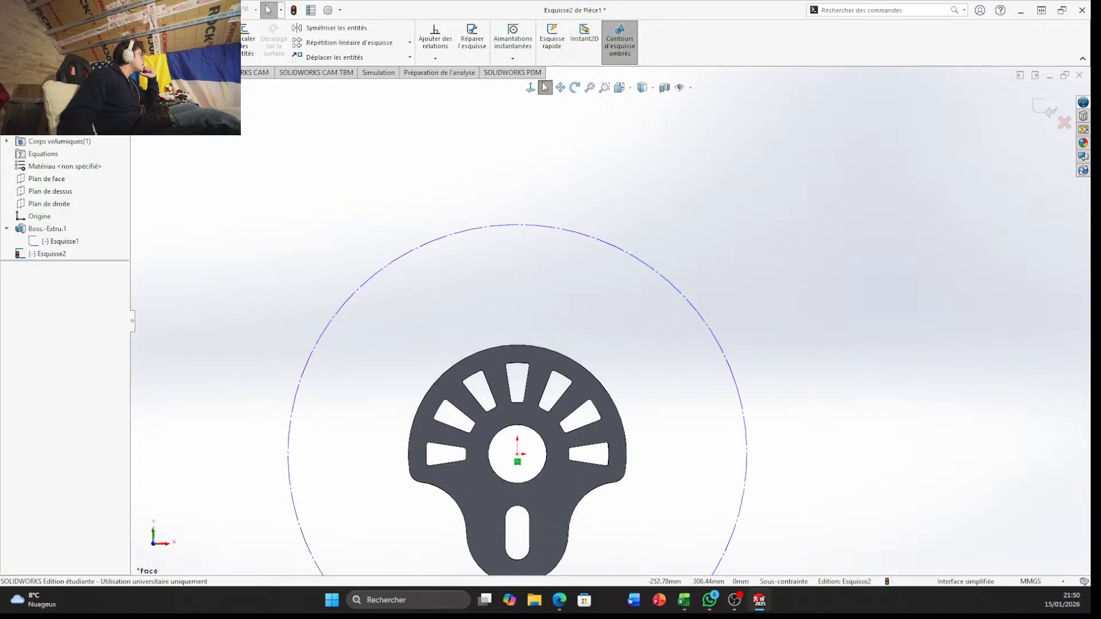
pyautogui.click(100, 55)
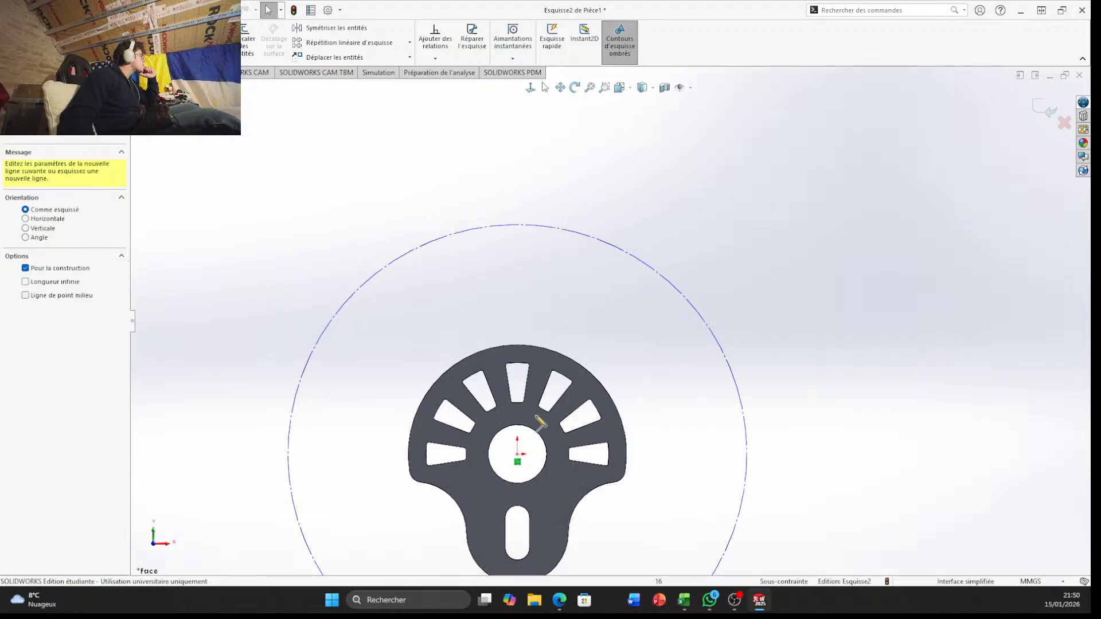
pyautogui.click(518, 454)
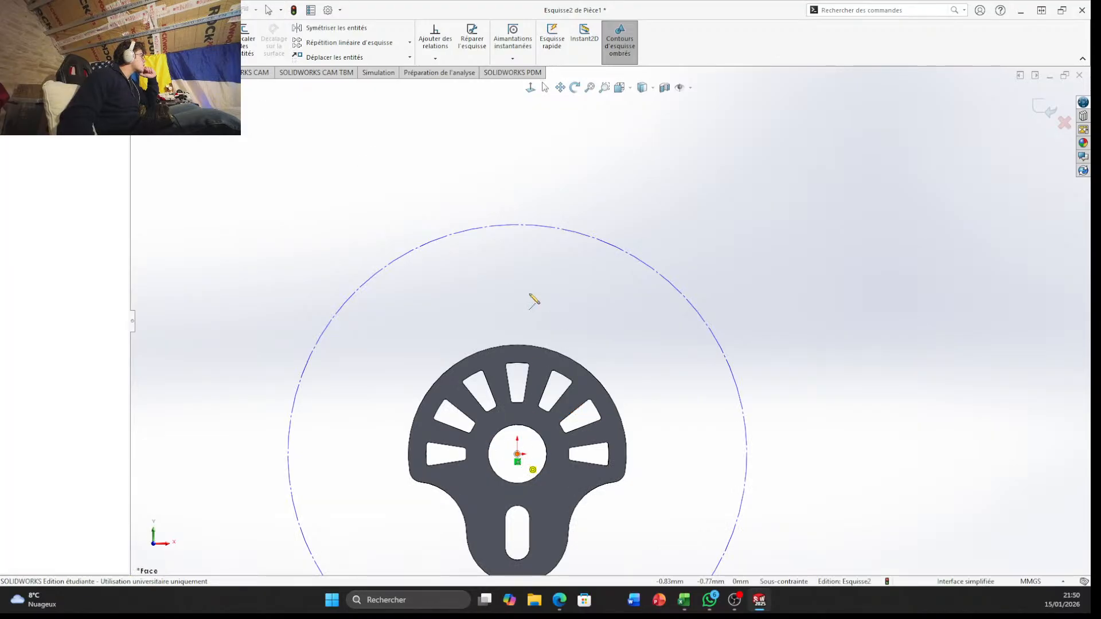
pyautogui.click(517, 225)
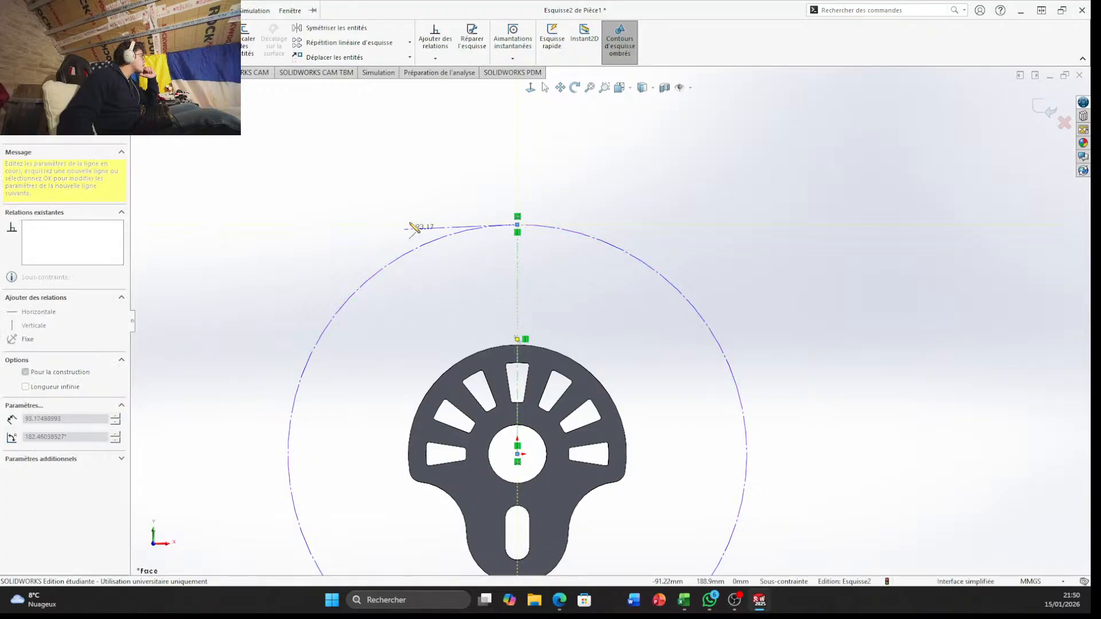
pyautogui.press('Escape')
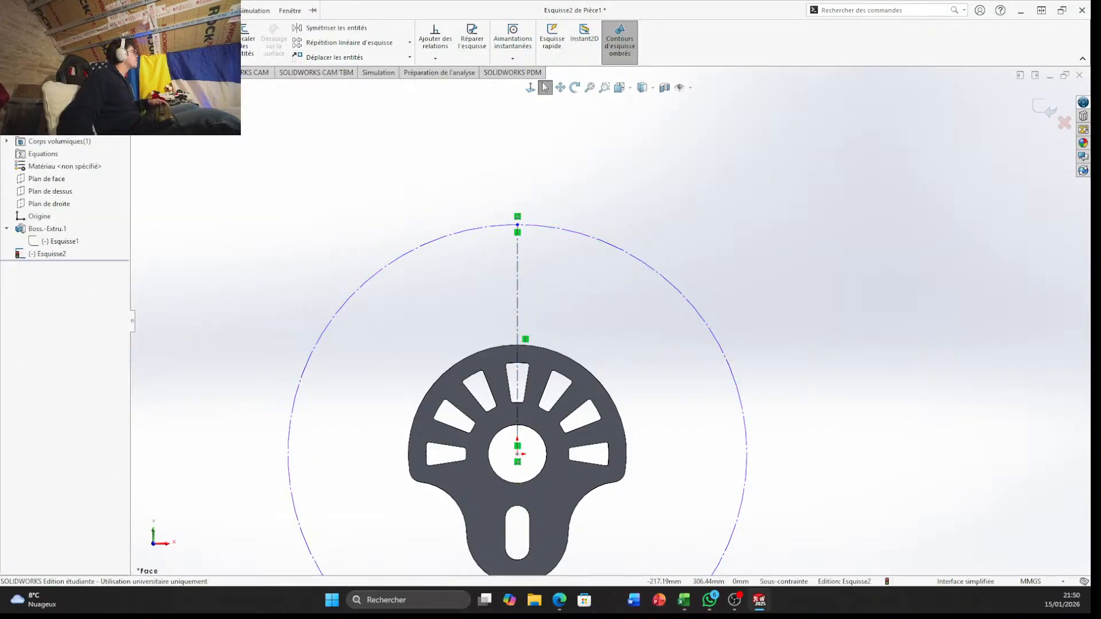
# Draw a construction chord about 257 mm long across the large circle above the part and make it horizontal
pyautogui.click(90, 27)
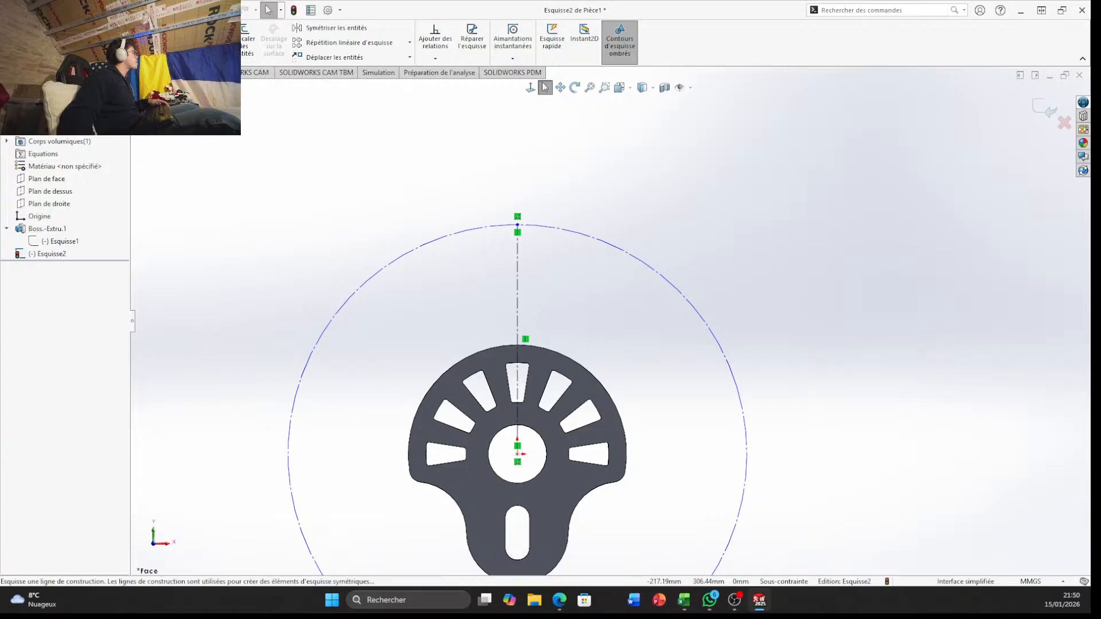
pyautogui.click(109, 54)
pyautogui.click(379, 293)
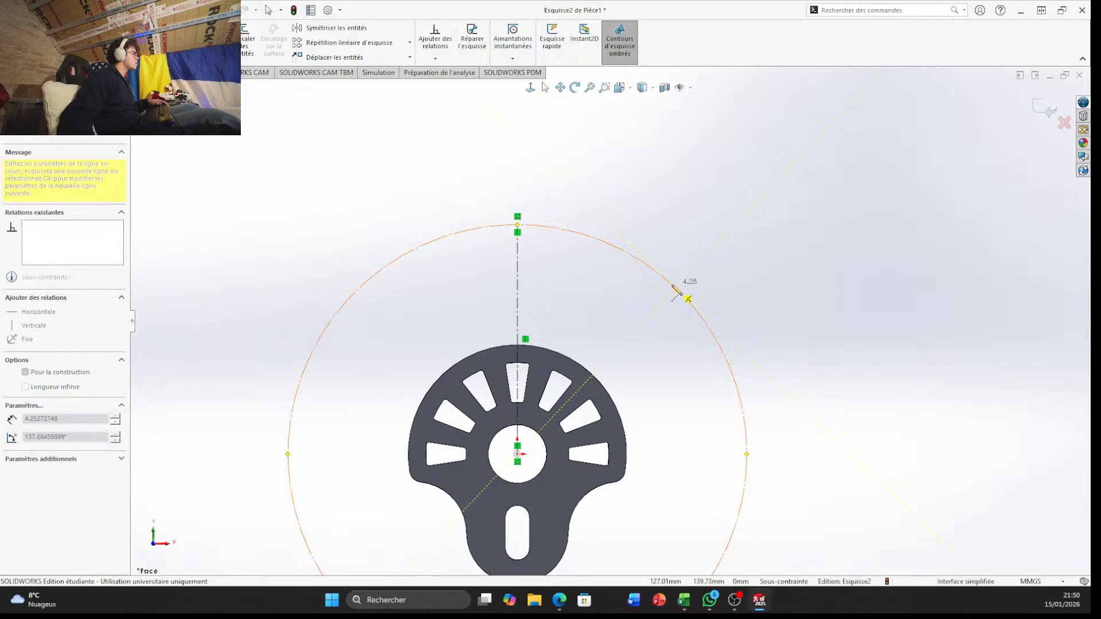
pyautogui.click(364, 283)
pyautogui.press('Escape')
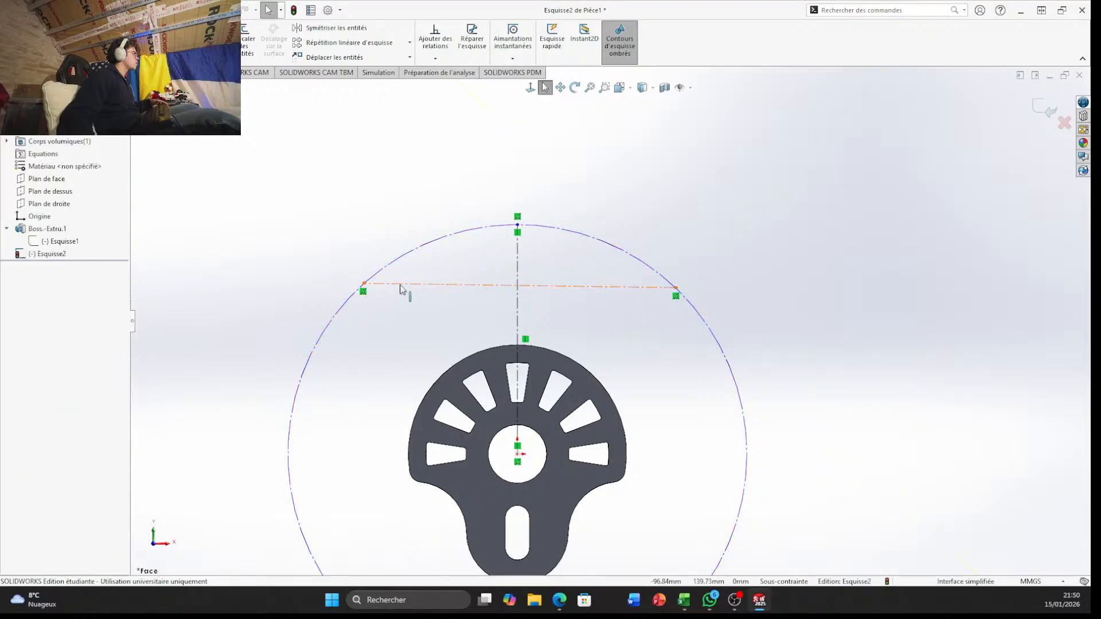
pyautogui.click(405, 284)
pyautogui.rightClick(405, 285)
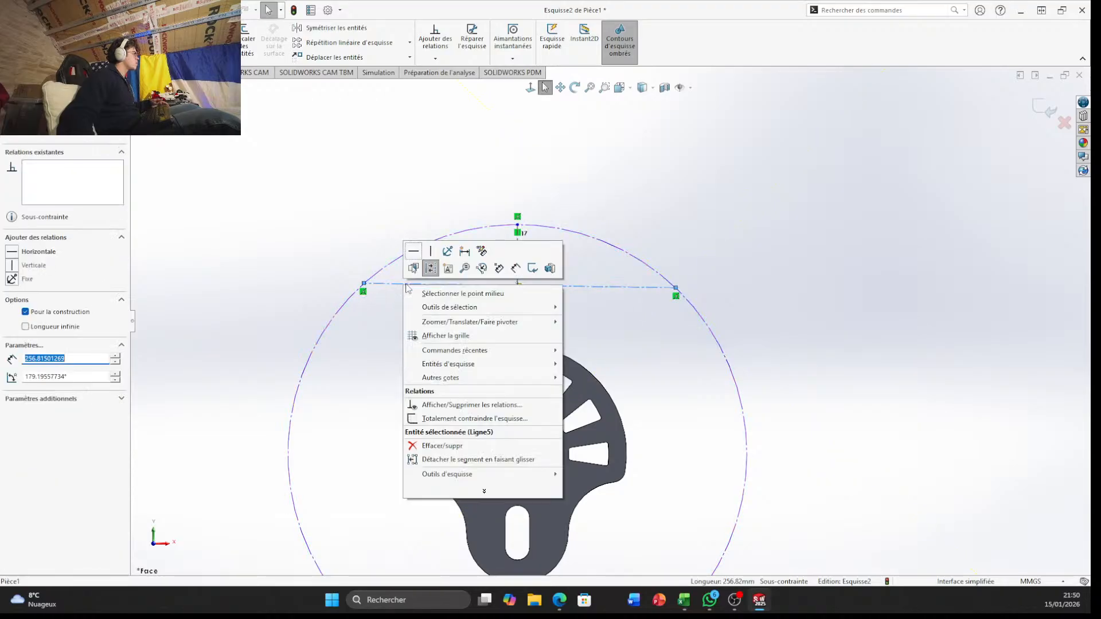
pyautogui.click(414, 251)
# Dimension the horizontal construction chord's length and set it to 133.4 mm
pyautogui.scroll(-3, 631, 310)
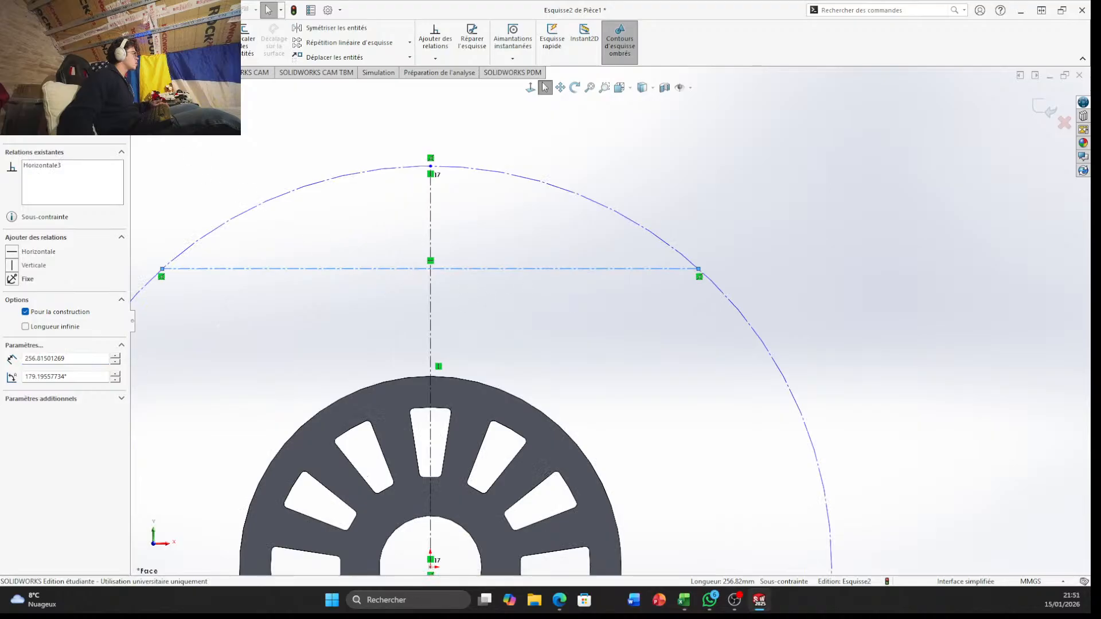
pyautogui.click(48, 39)
pyautogui.click(355, 269)
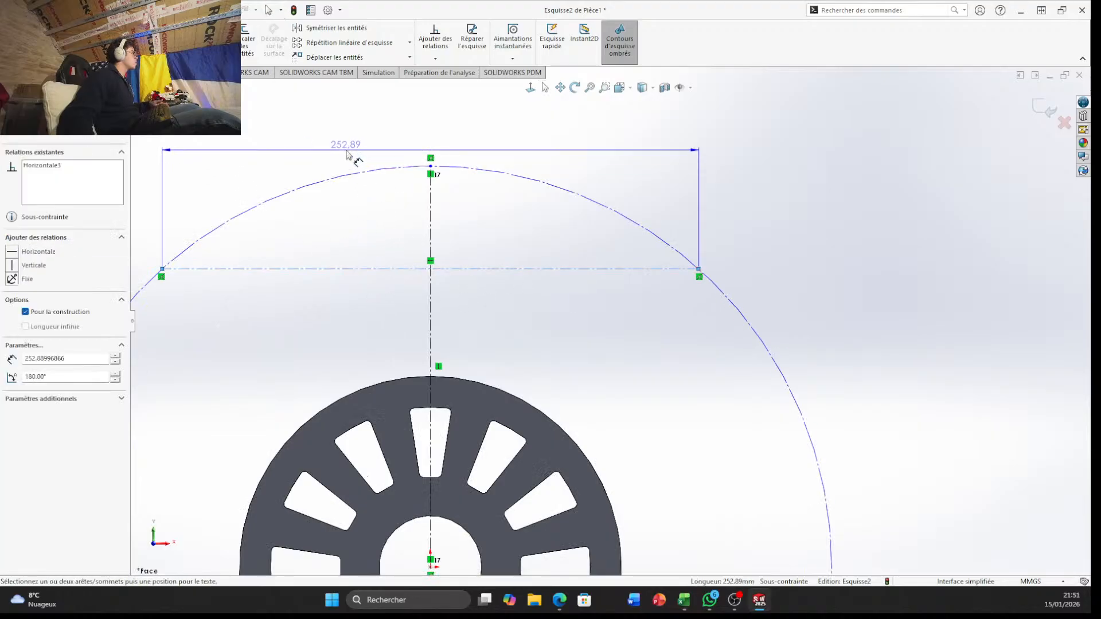
pyautogui.click(346, 151)
pyautogui.write('1')
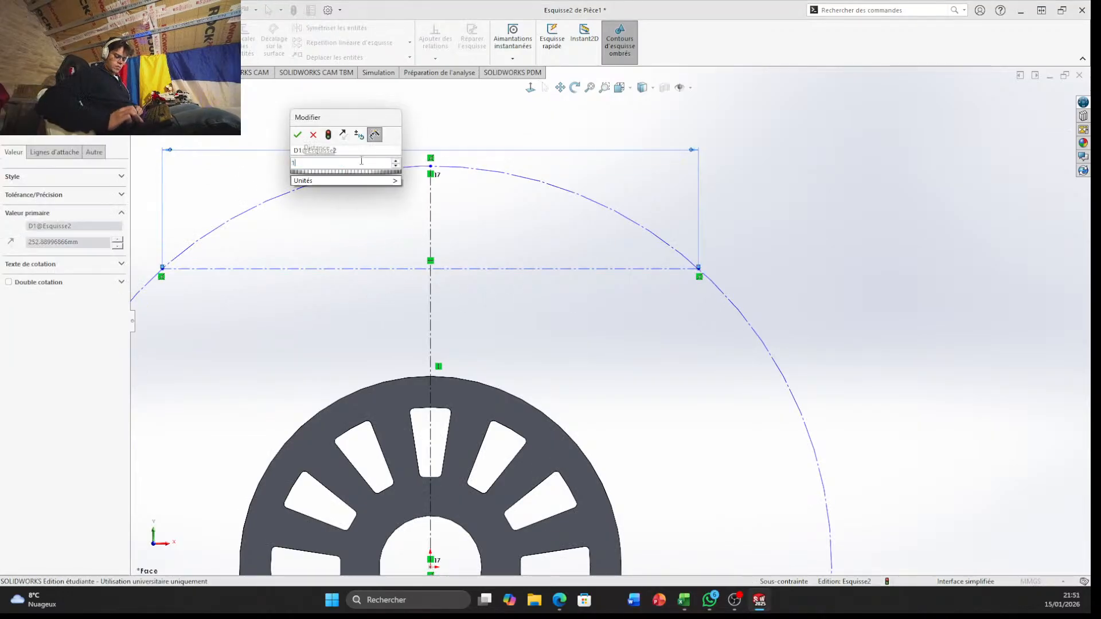
pyautogui.write('33.4')
pyautogui.press('Return')
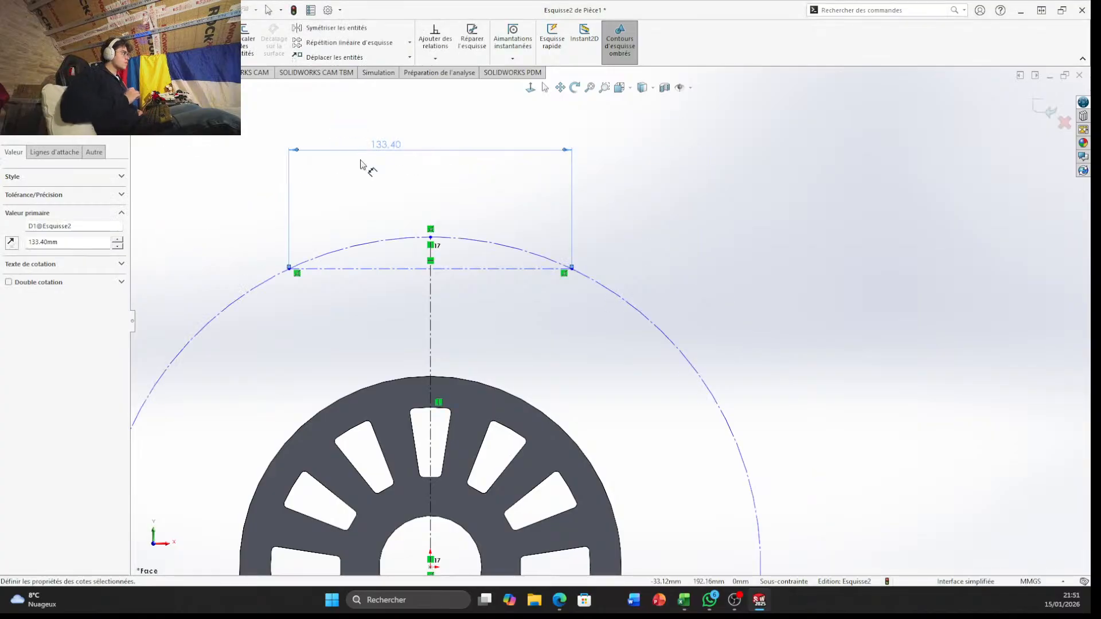
# Dimension the large construction circle's diameter and set it to 189.15*2 mm
pyautogui.scroll(3, 371, 378)
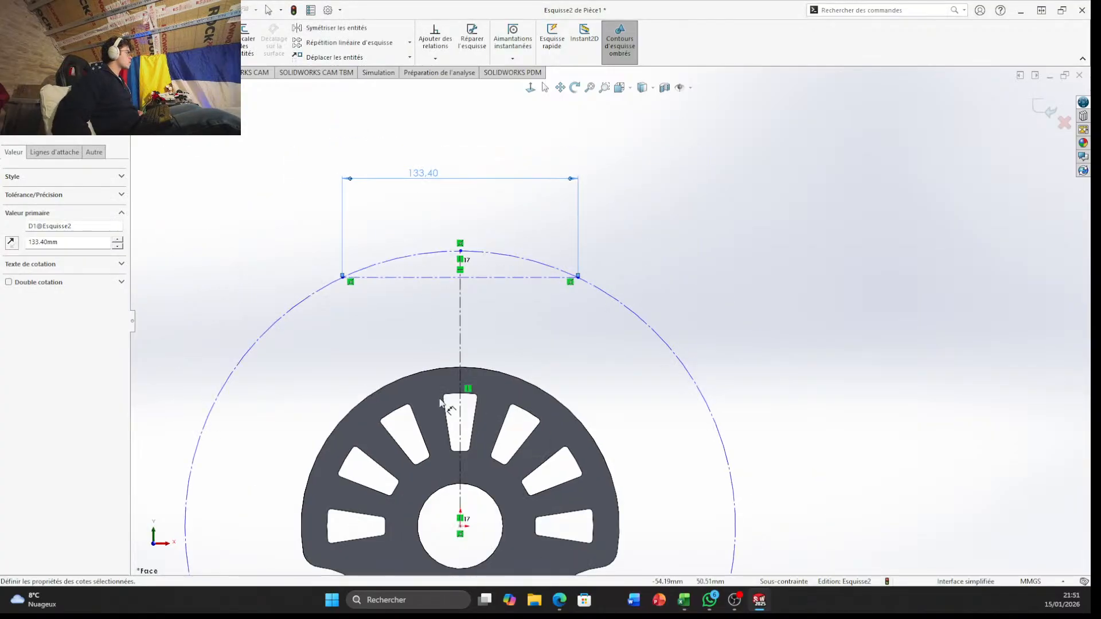
pyautogui.click(379, 374)
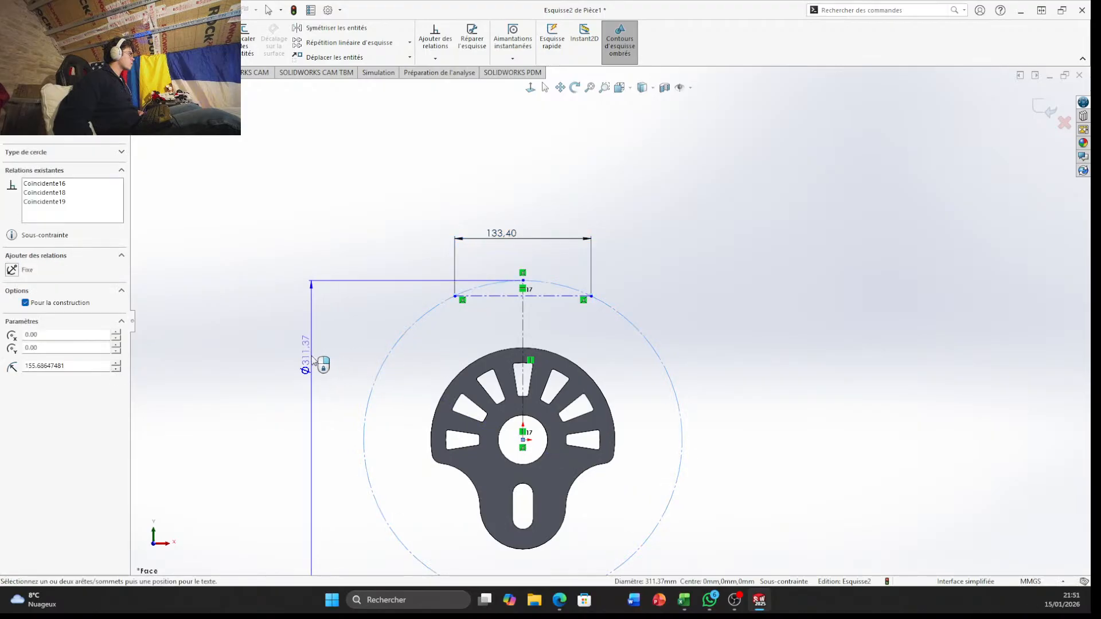
pyautogui.click(301, 367)
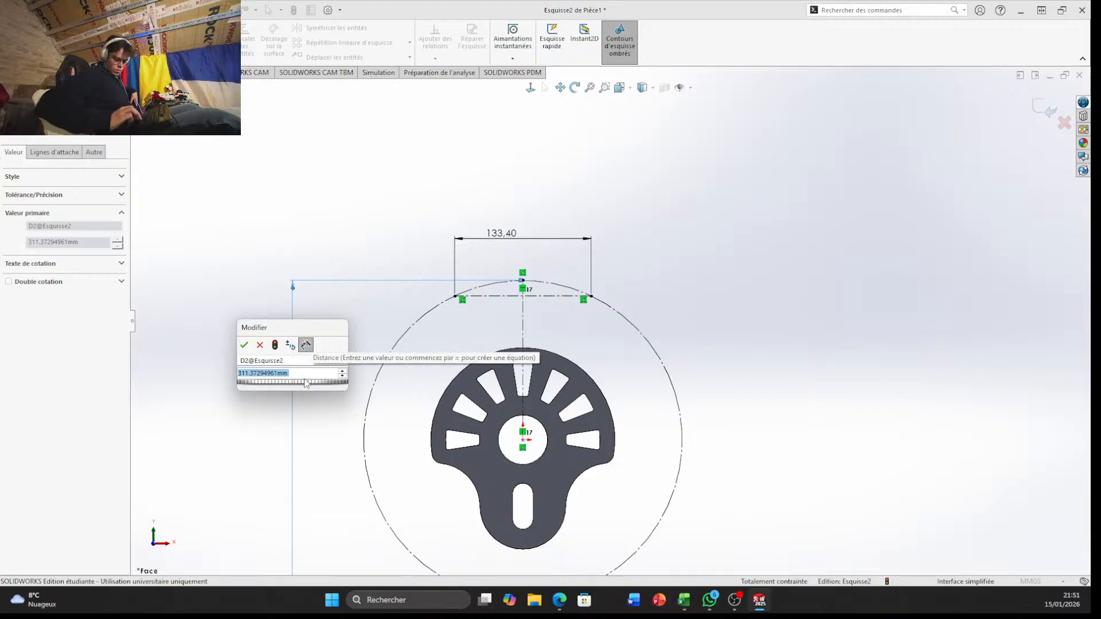
pyautogui.write('189.6')
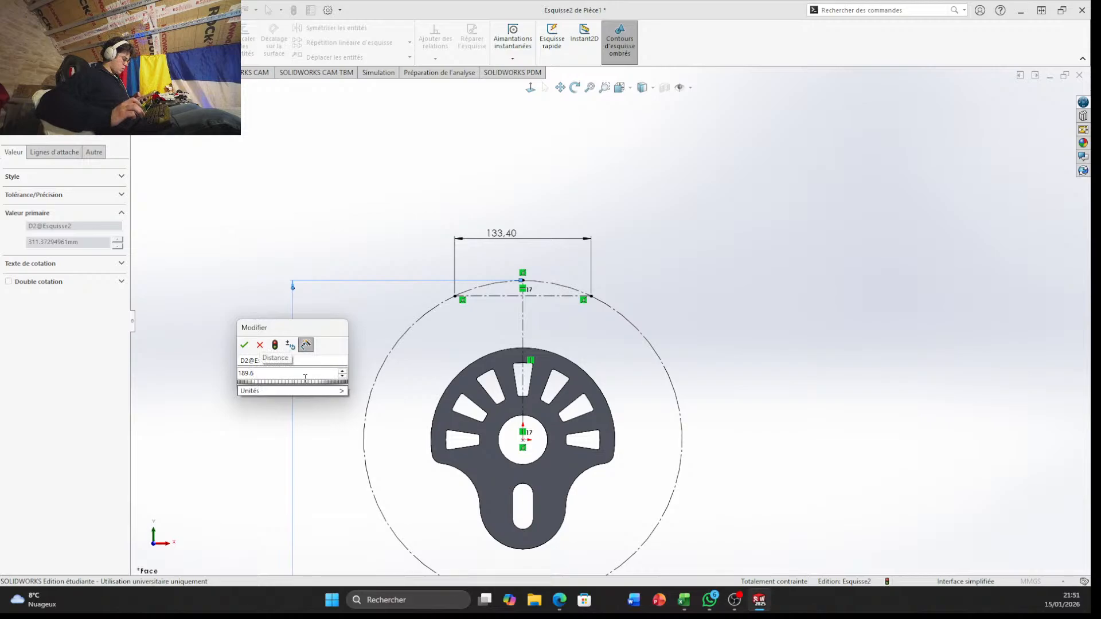
pyautogui.press('BackSpace')
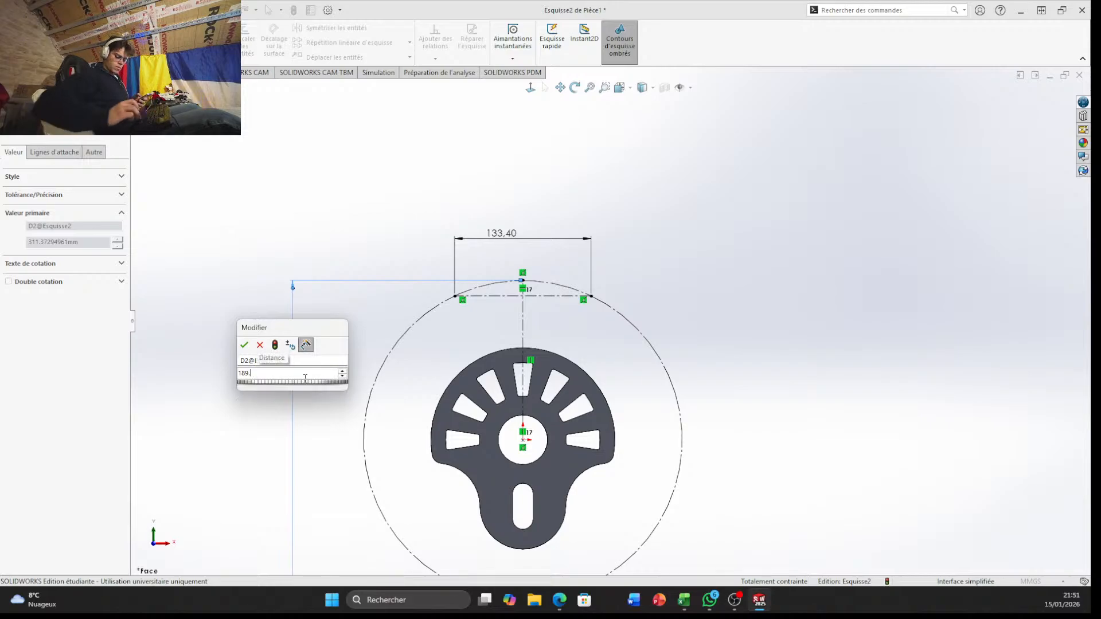
pyautogui.write('18')
pyautogui.press('BackSpace')
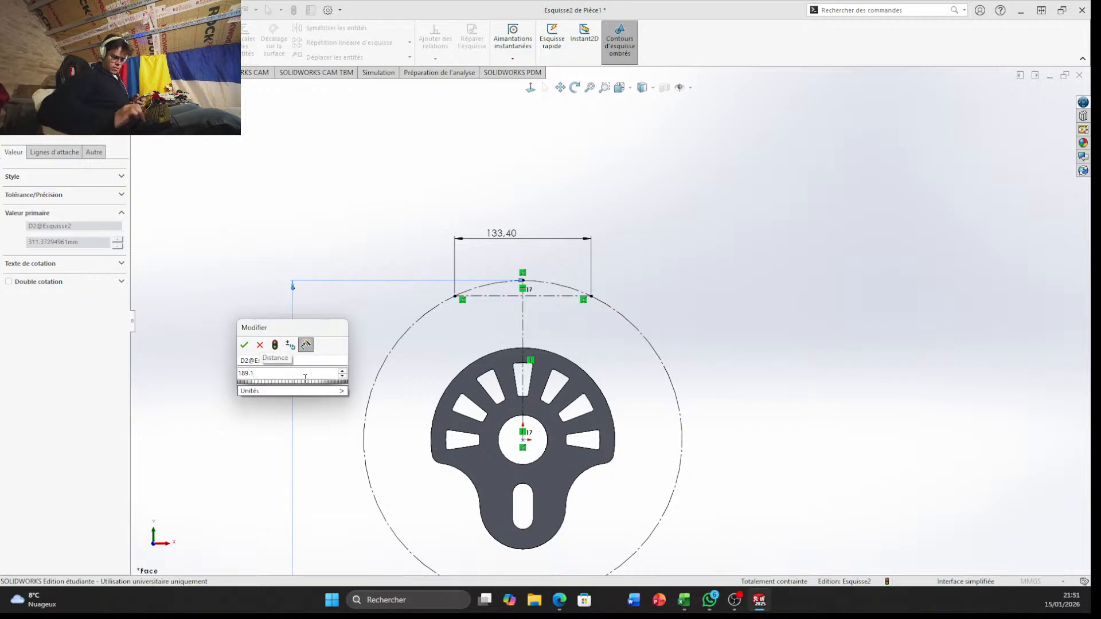
pyautogui.write('5')
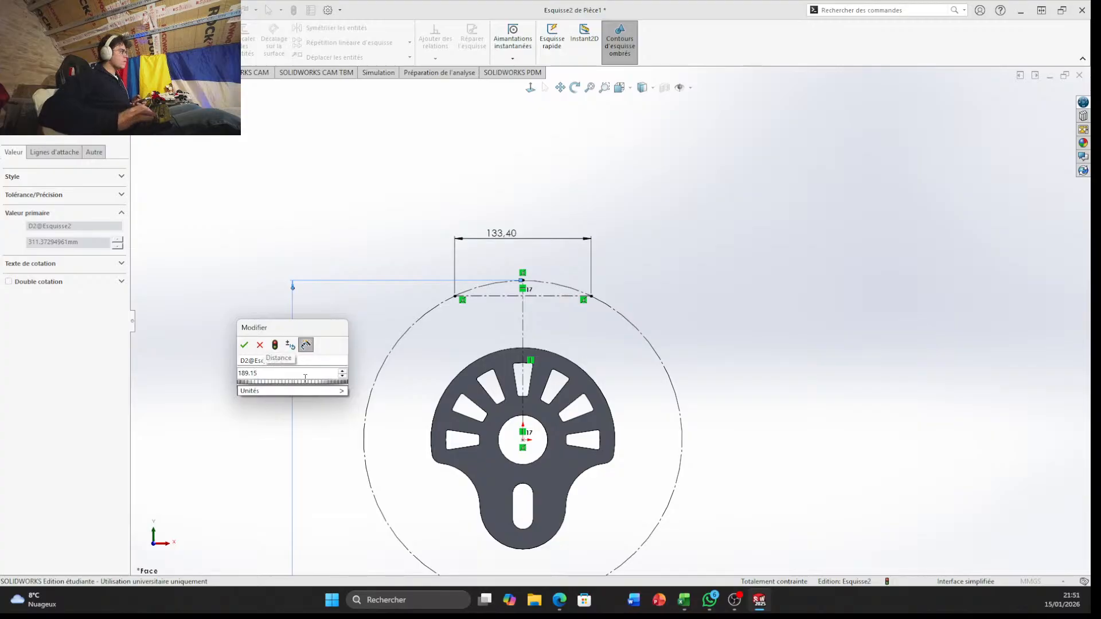
pyautogui.write('*2')
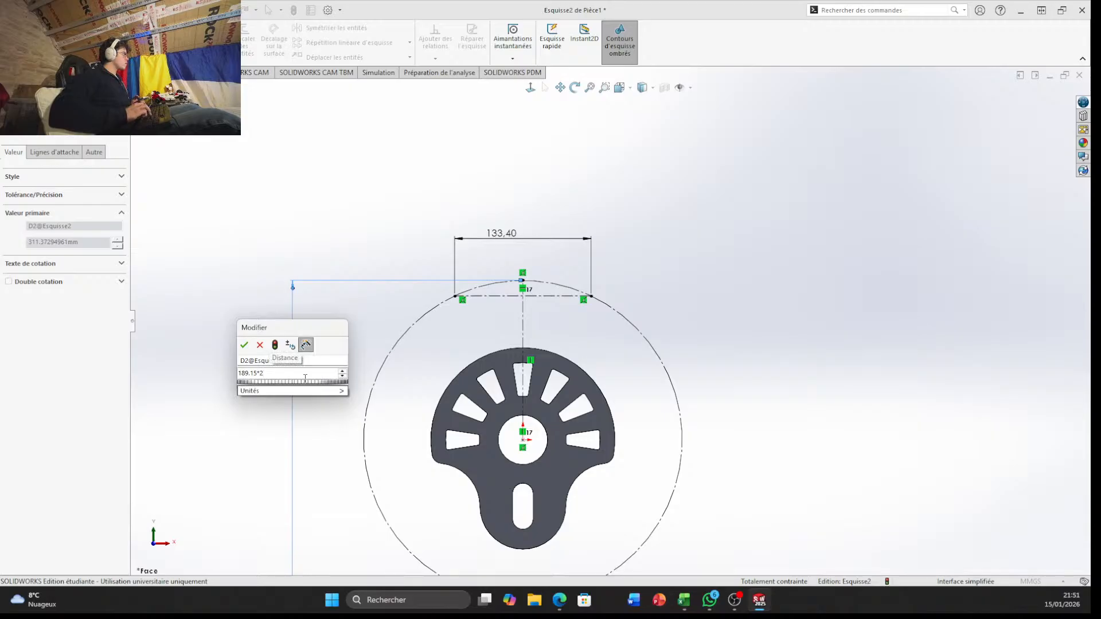
pyautogui.press('Return')
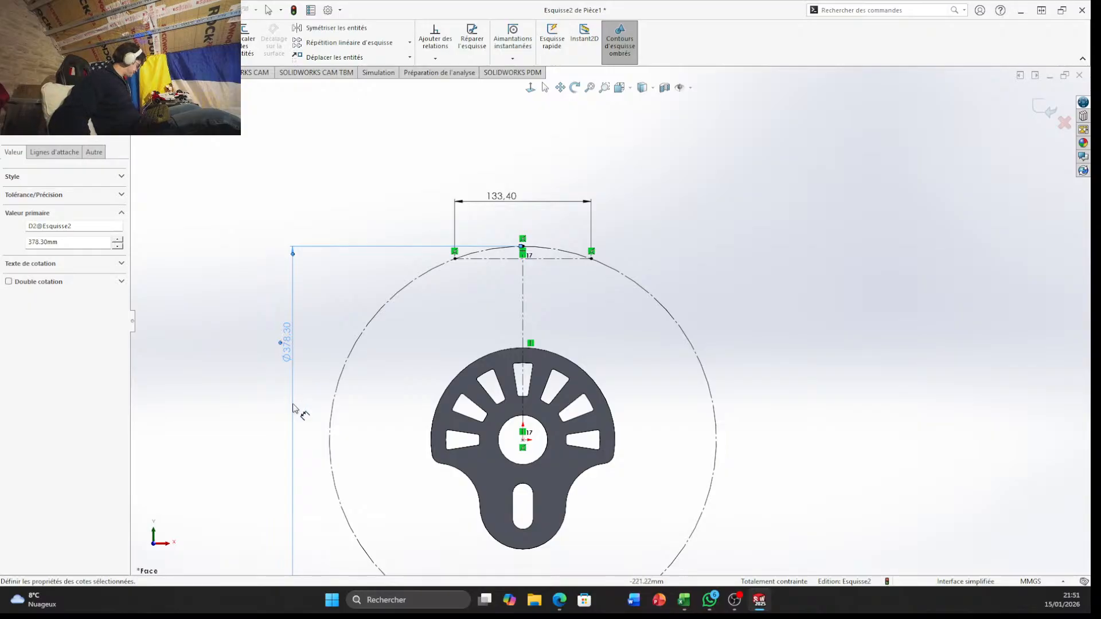
# Draw a circle of about 12.25 mm radius centred on the right end of the horizontal construction chord
pyautogui.scroll(-6, 659, 264)
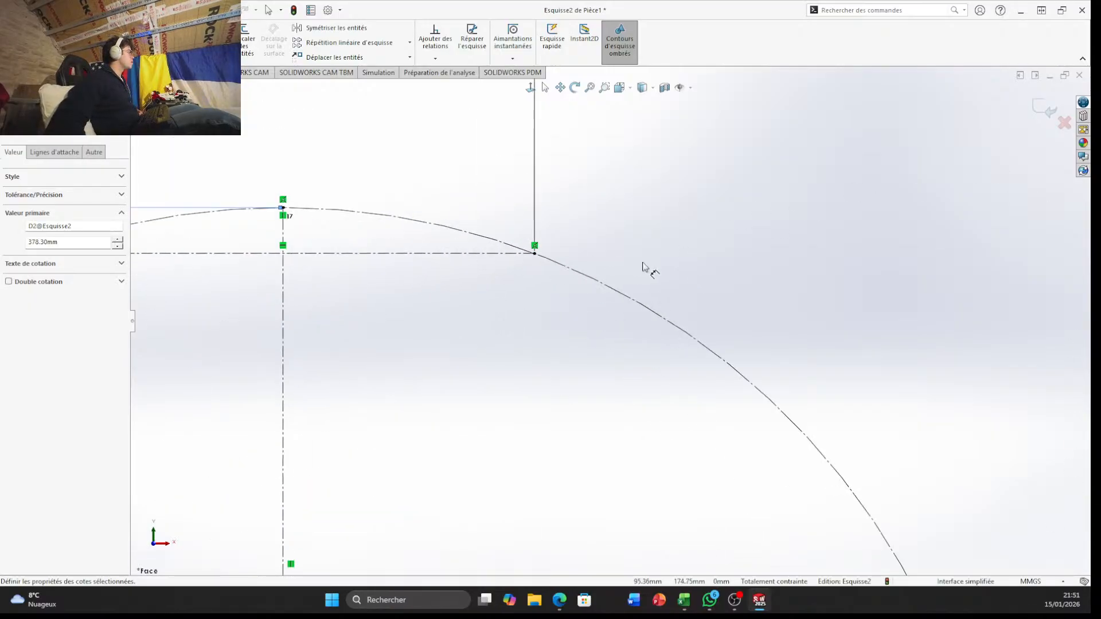
pyautogui.press('Escape')
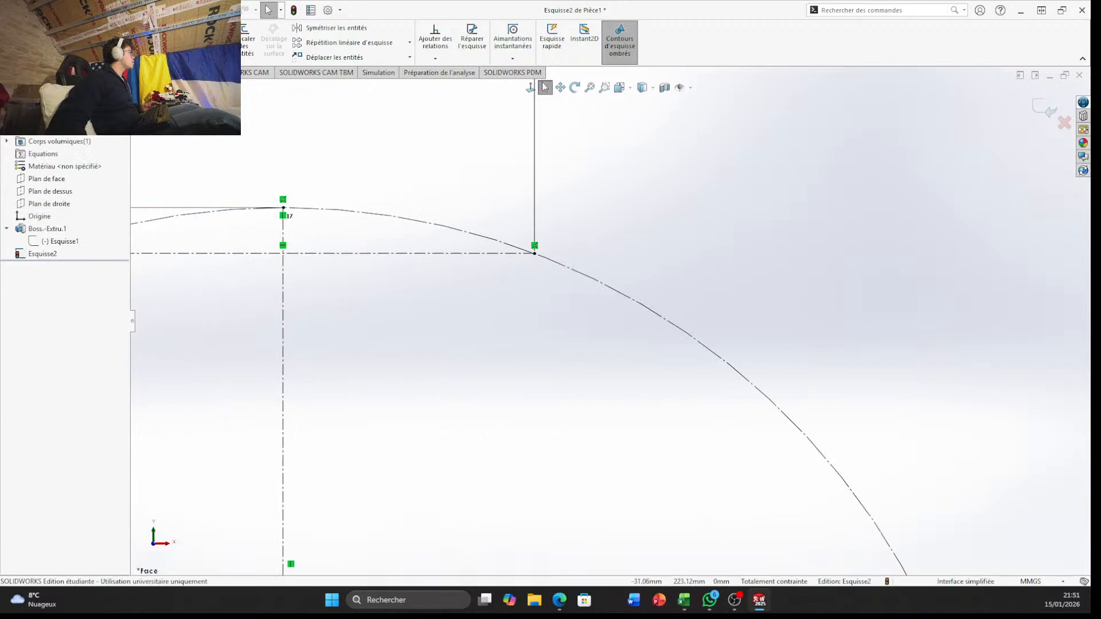
pyautogui.click(104, 29)
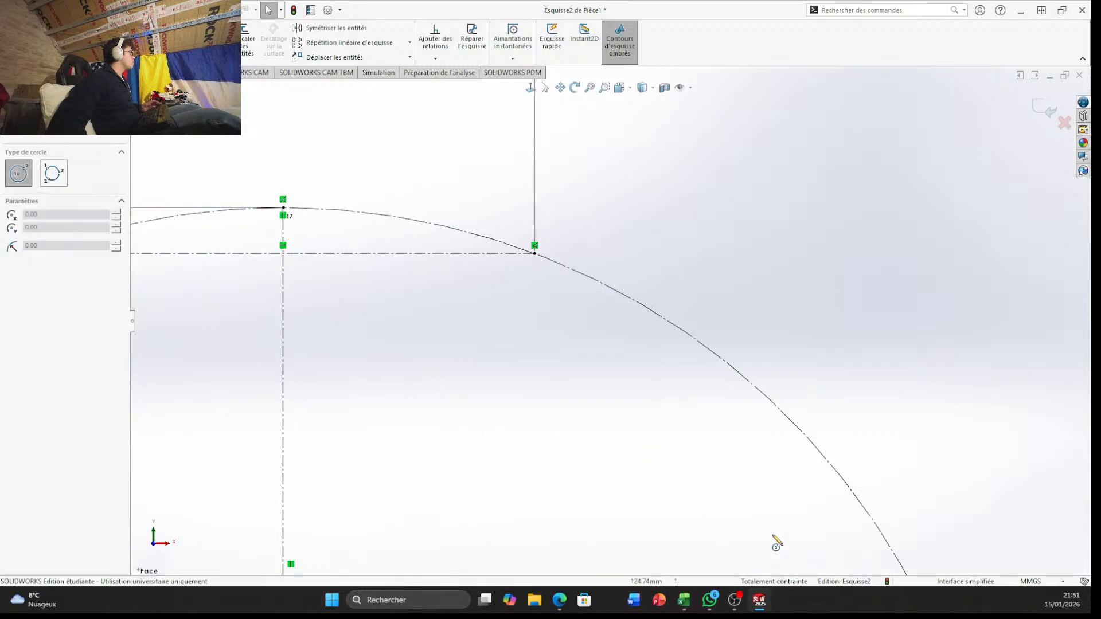
pyautogui.click(535, 253)
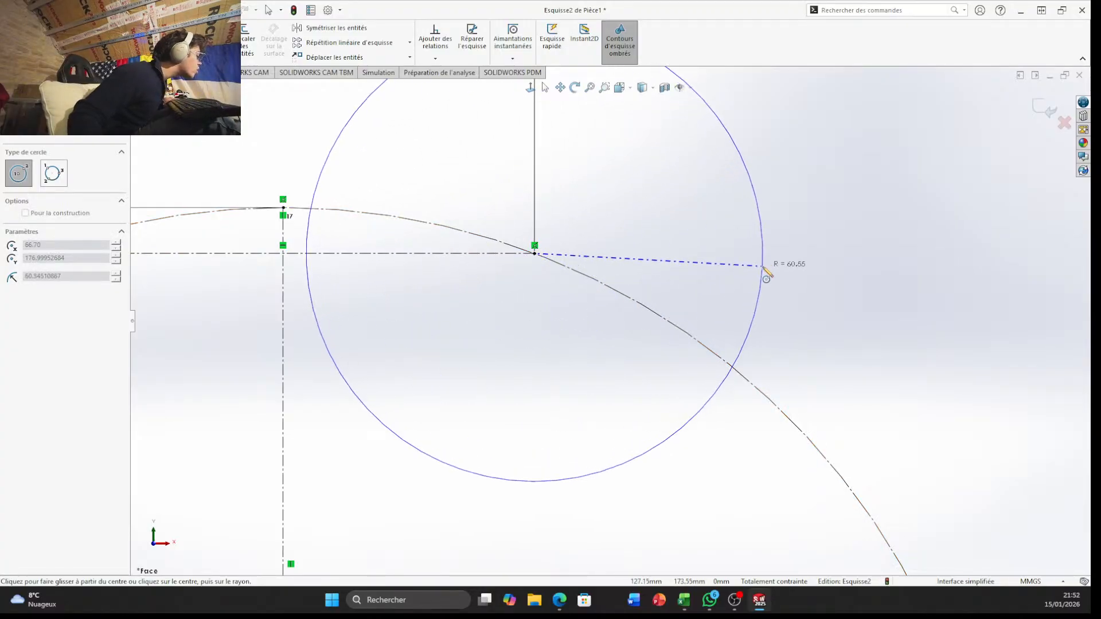
pyautogui.click(581, 278)
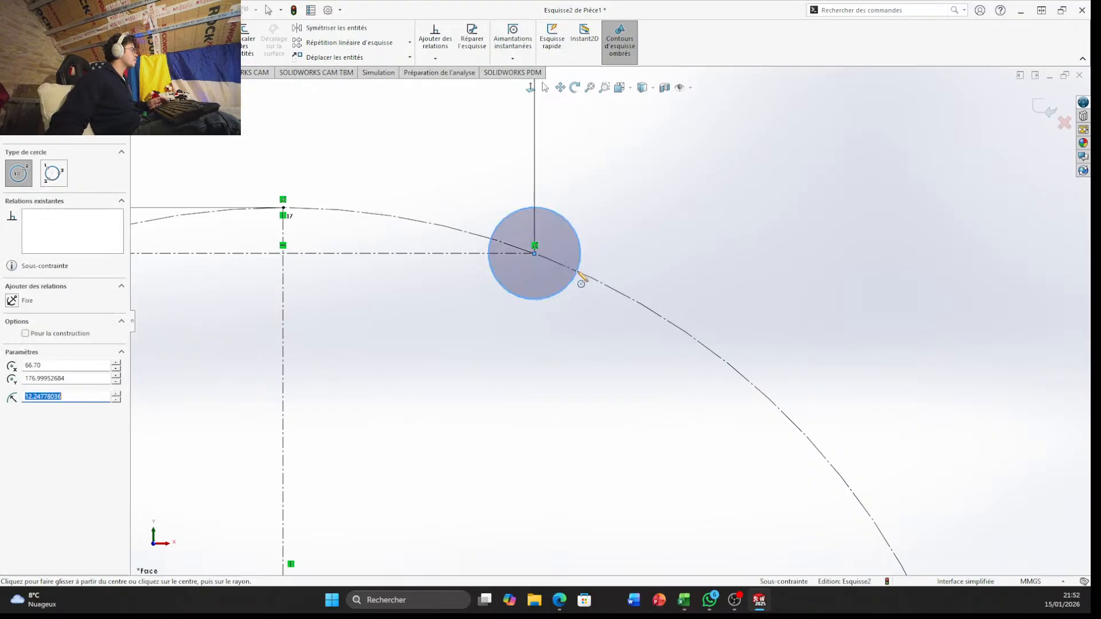
pyautogui.press('Escape')
# Dimension the small circle's diameter at the chord's right end and set it to 9.9 mm
pyautogui.hotkey('alt', 'f')
pyautogui.click(47, 40)
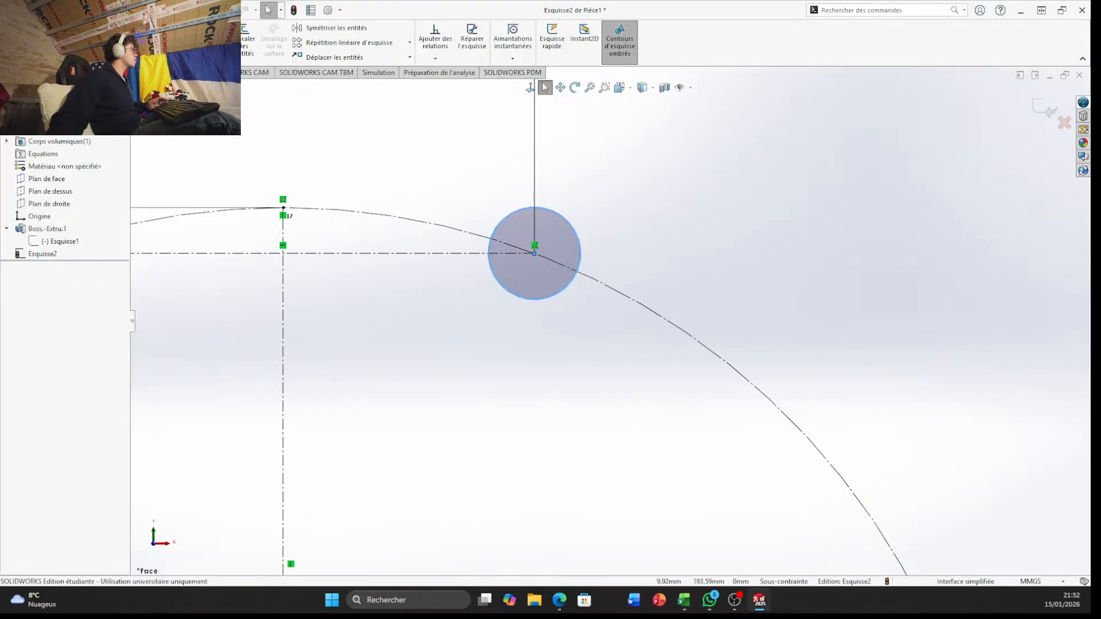
pyautogui.click(573, 227)
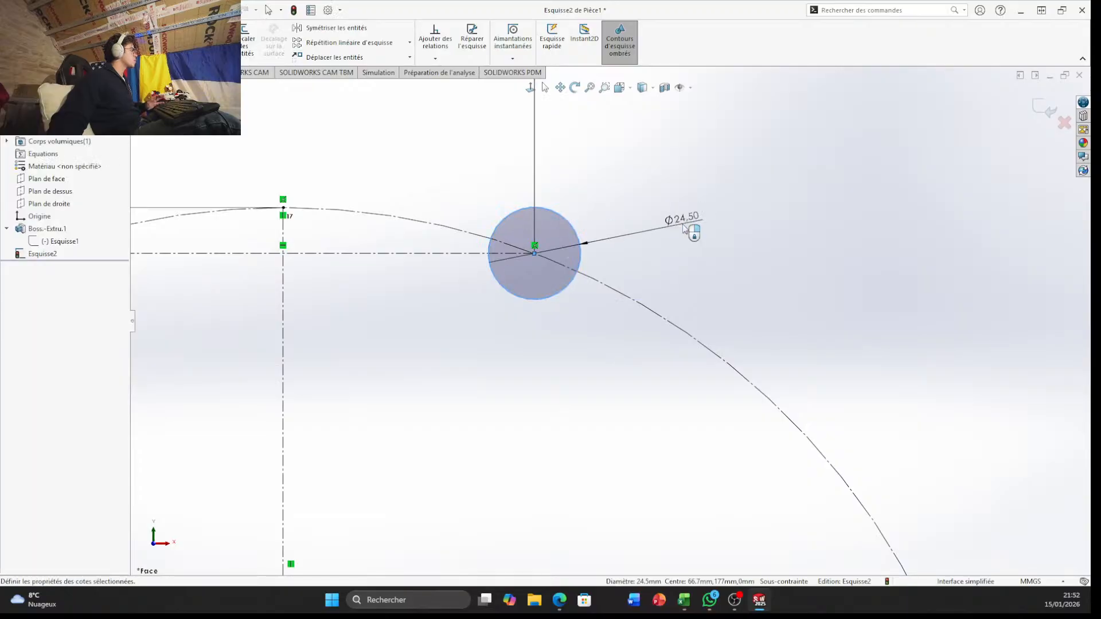
pyautogui.click(684, 228)
pyautogui.write('9.9')
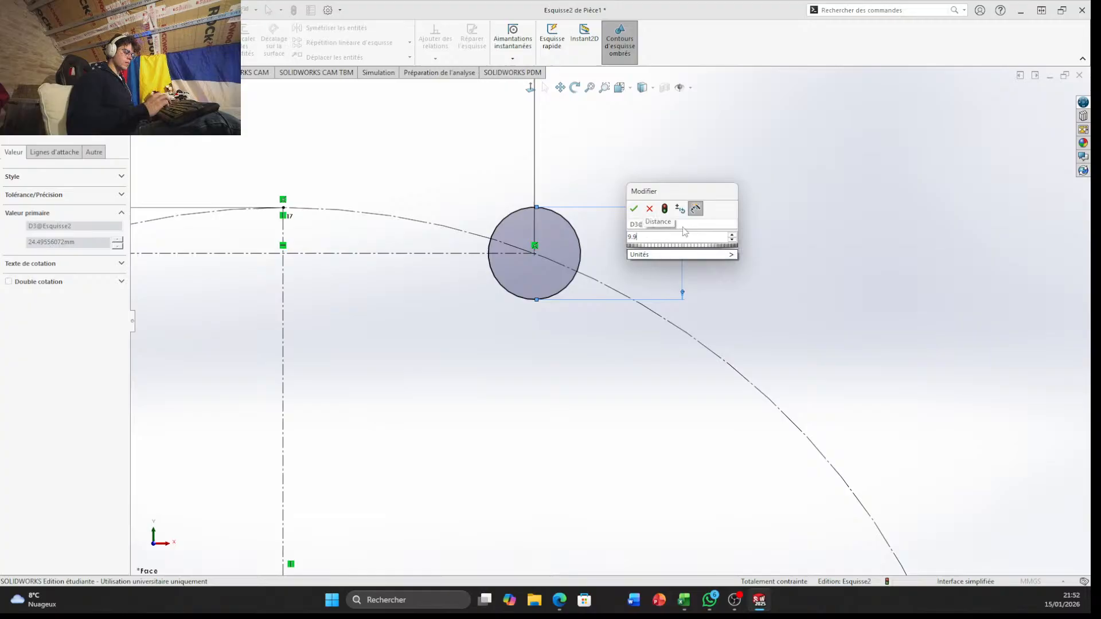
pyautogui.press('Return')
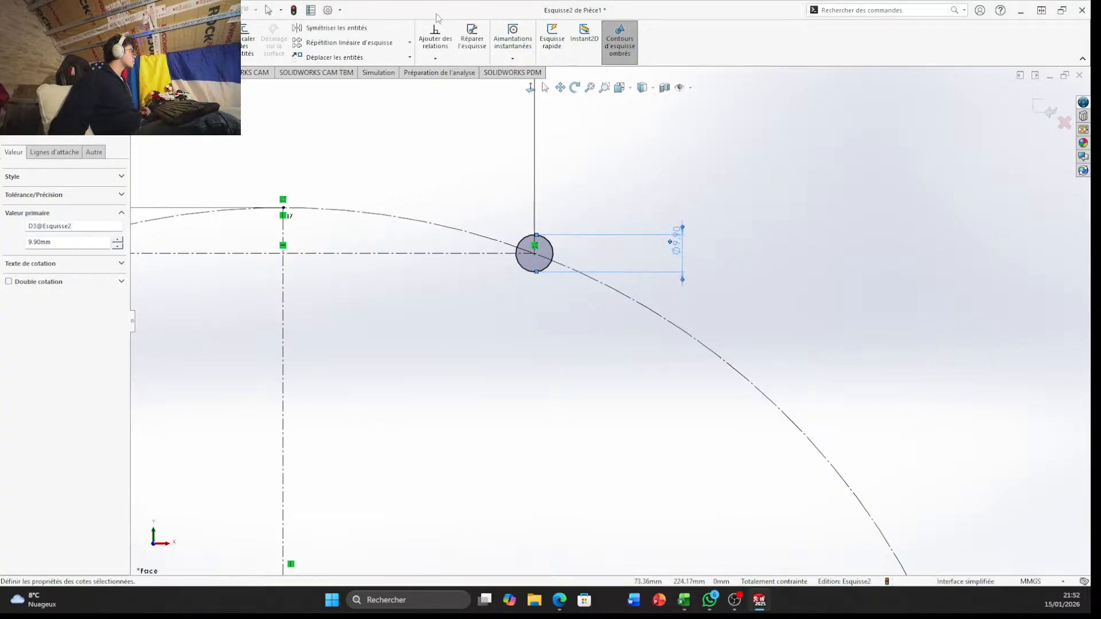
# Mirror the 9.9 mm circle about the vertical construction line, keeping the original as a copy
pyautogui.click(332, 28)
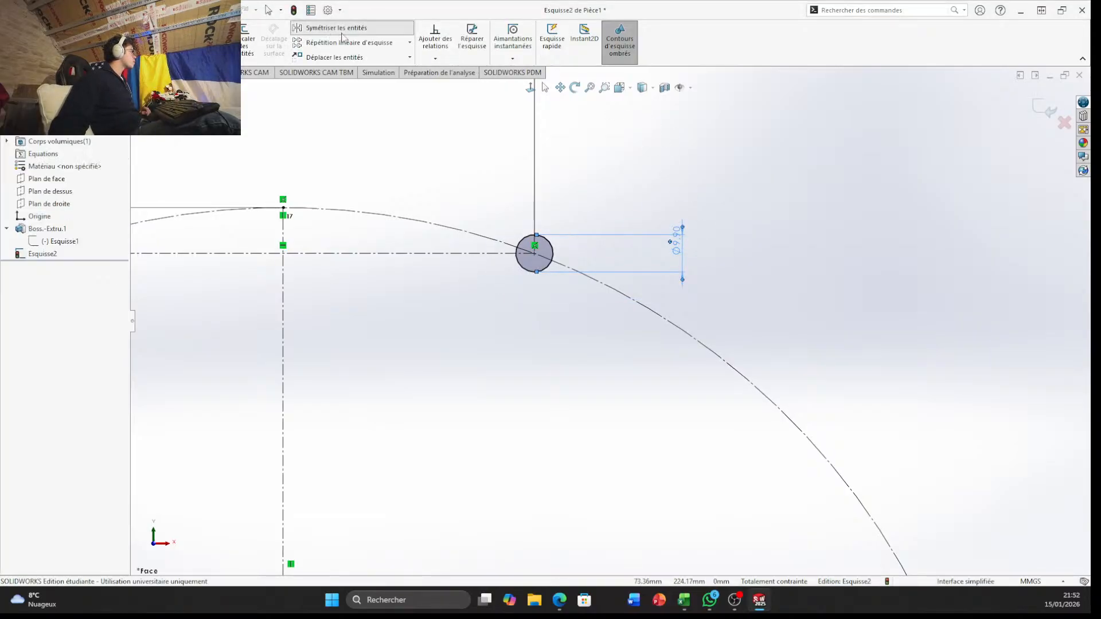
pyautogui.click(525, 275)
pyautogui.click(284, 307)
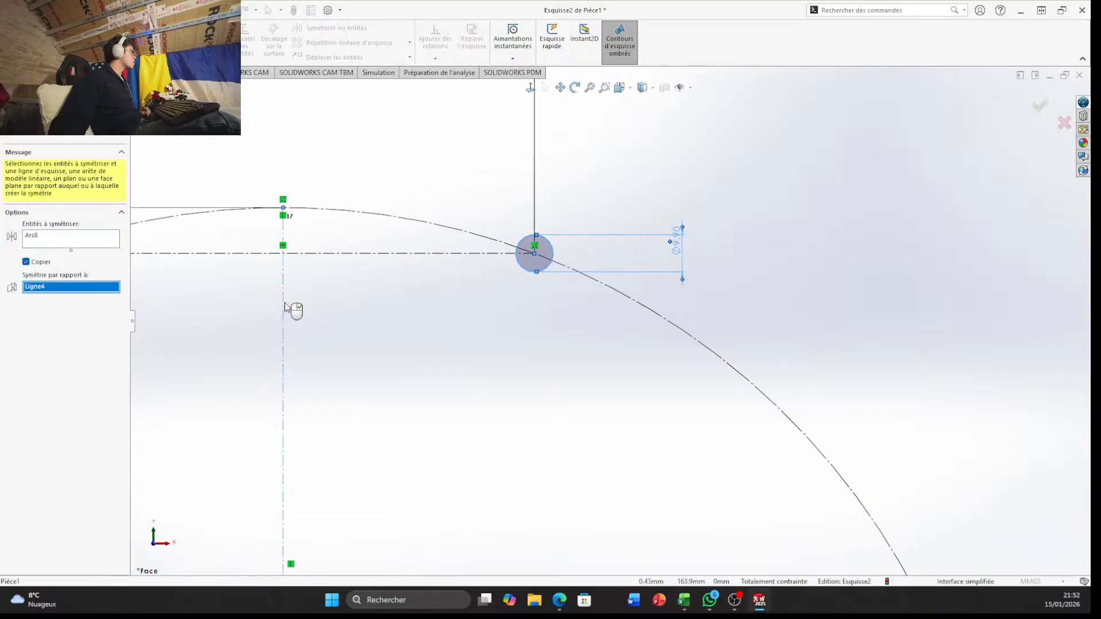
pyautogui.rightClick(285, 307)
pyautogui.scroll(6, 240, 331)
pyautogui.scroll(-3, 573, 357)
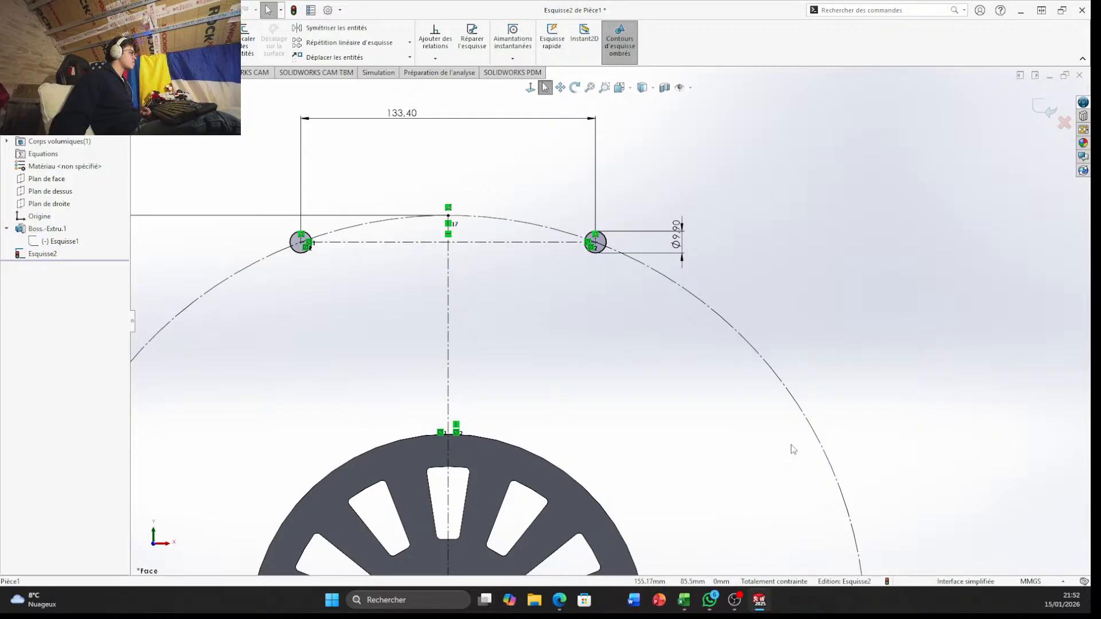
pyautogui.scroll(3, 583, 500)
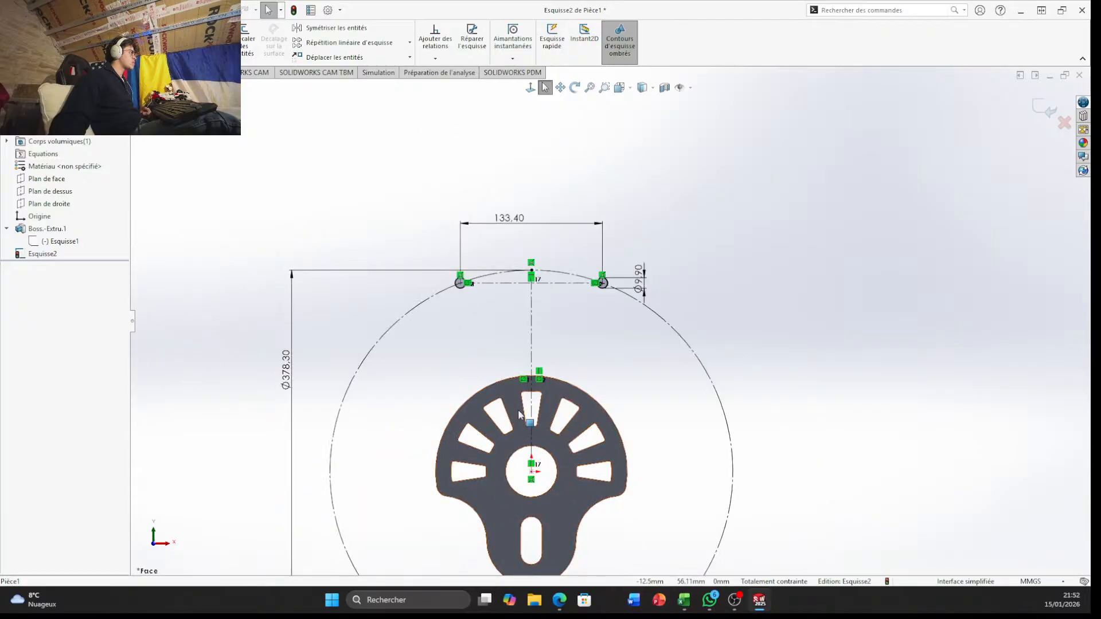
pyautogui.scroll(-3, 499, 418)
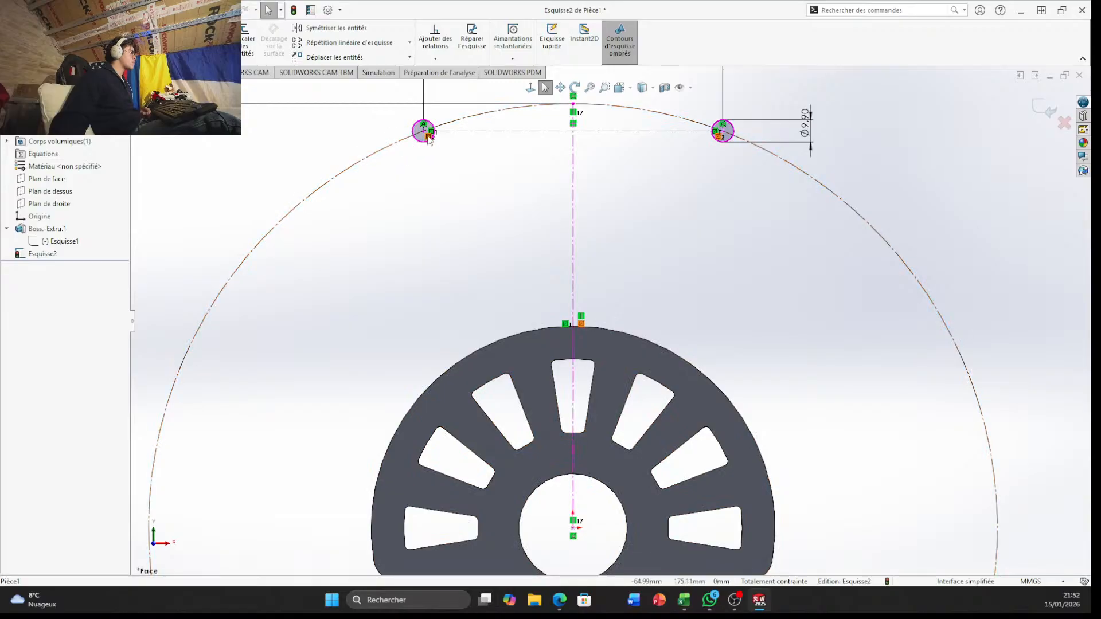
pyautogui.scroll(-5, 429, 138)
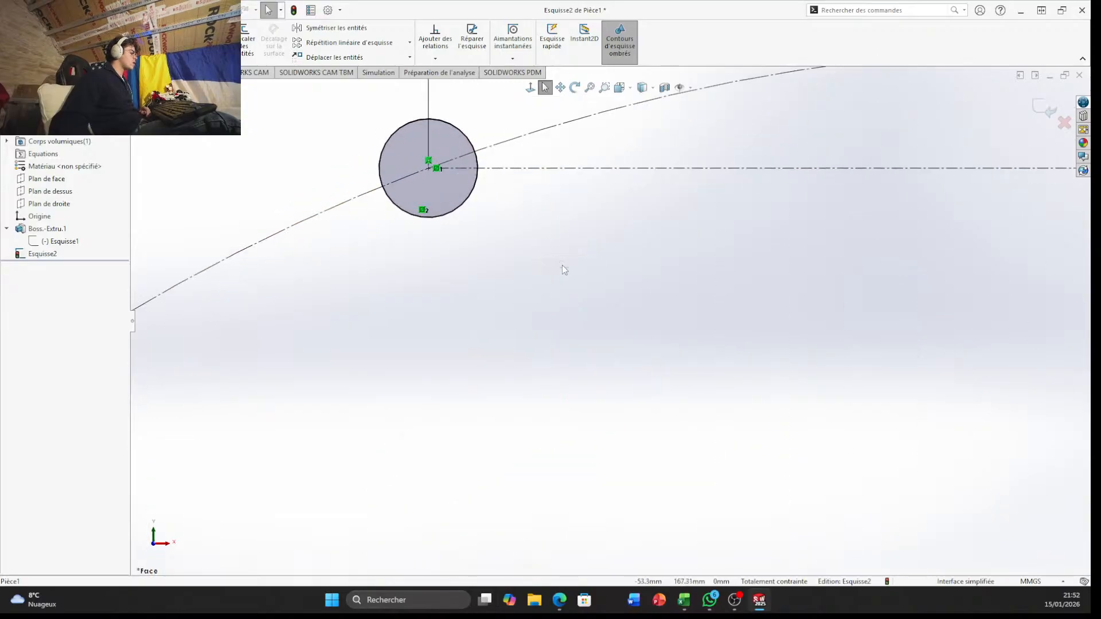
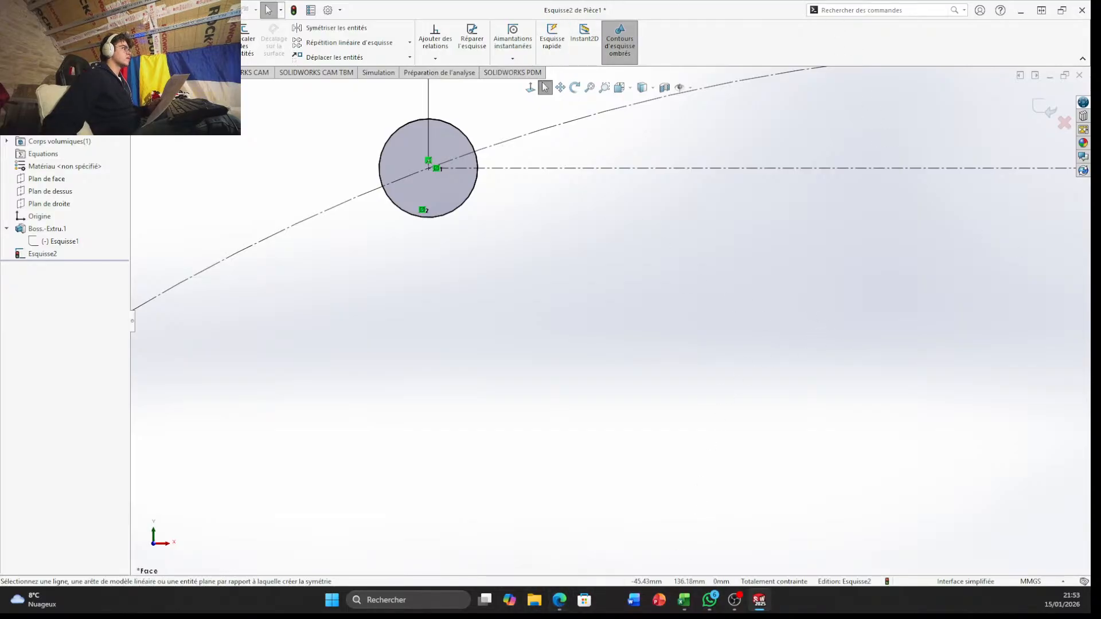
# Draw a circle centred on the left 9.9 mm circle's centre and set its radius to 12 mm
pyautogui.click(560, 600)
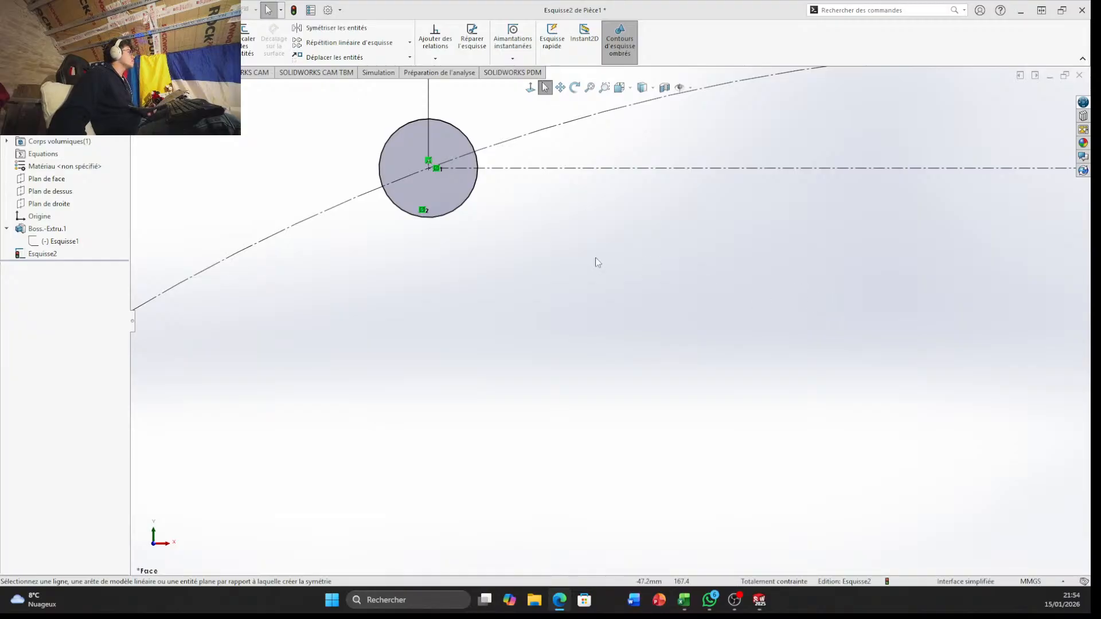
pyautogui.scroll(3, 648, 252)
pyautogui.scroll(3, 647, 252)
pyautogui.scroll(-3, 858, 353)
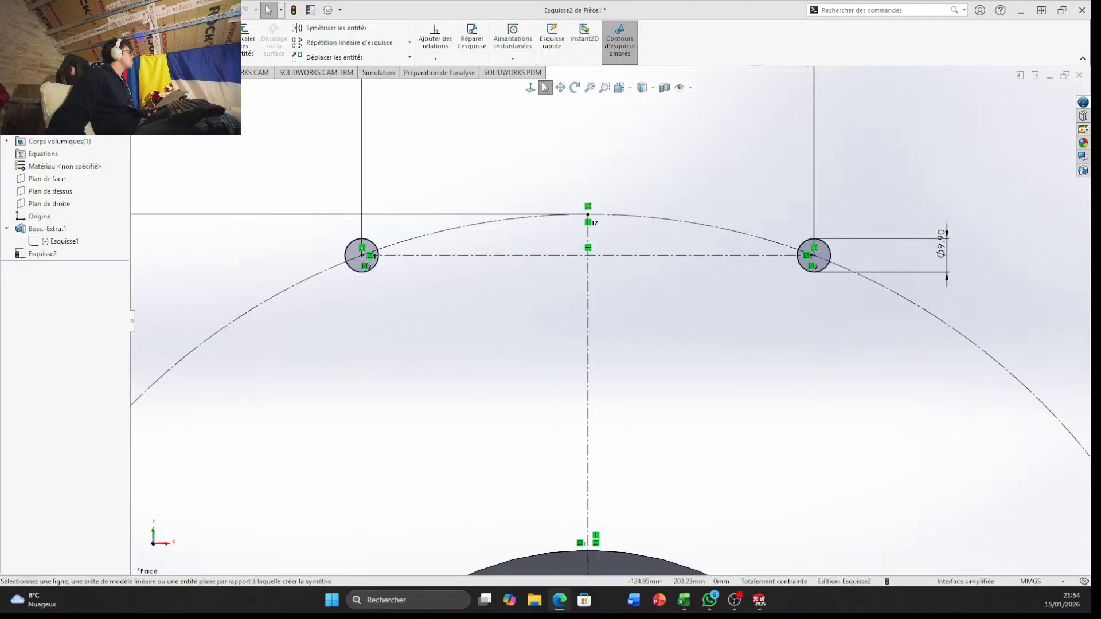
pyautogui.click(94, 28)
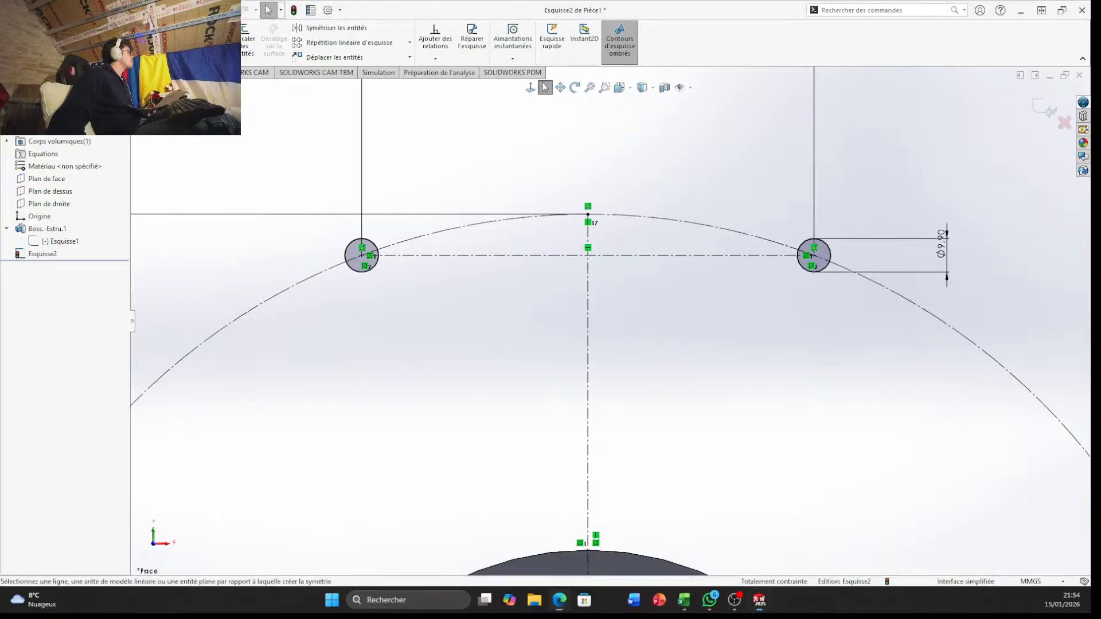
pyautogui.click(362, 255)
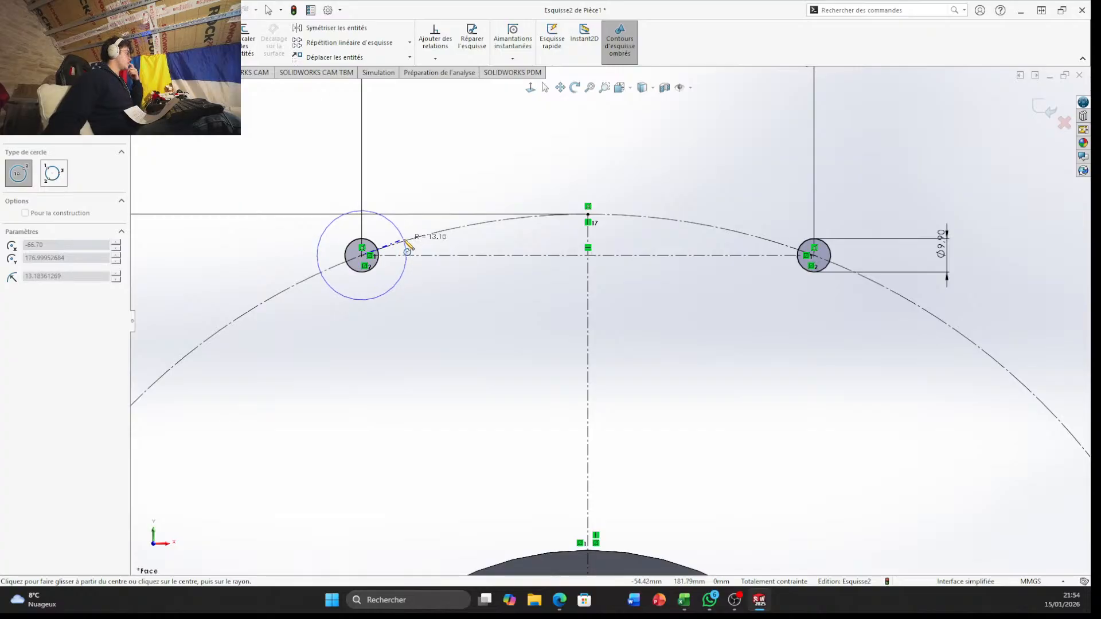
pyautogui.click(407, 246)
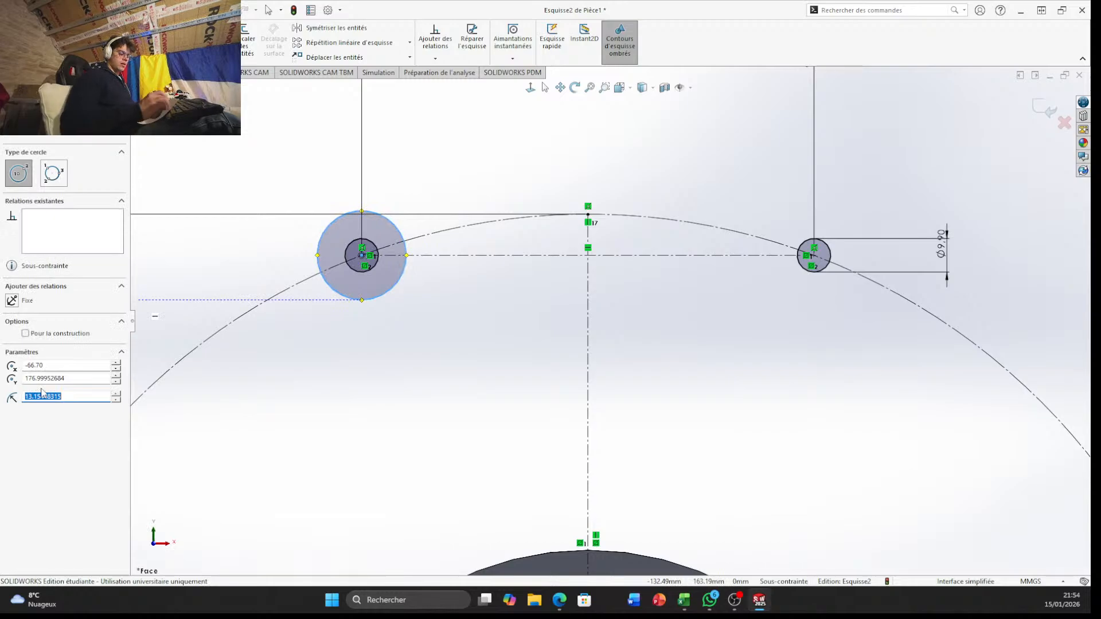
pyautogui.write('15')
pyautogui.press('Return')
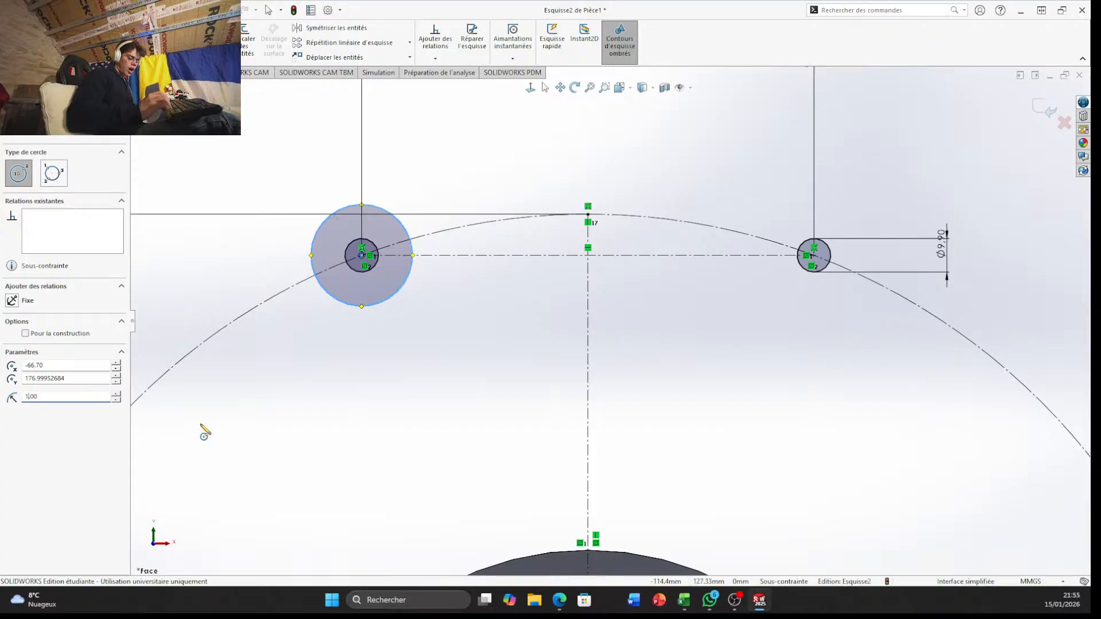
pyautogui.press('Return')
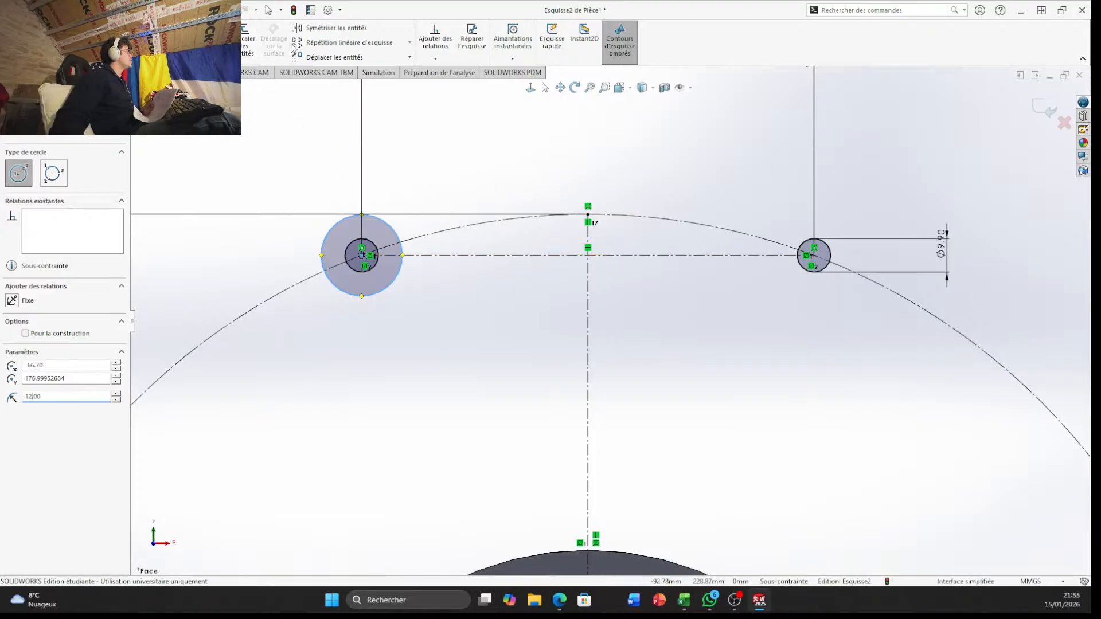
# Mirror the 12 mm radius circle about the vertical construction line, keeping the original as a copy
pyautogui.click(330, 27)
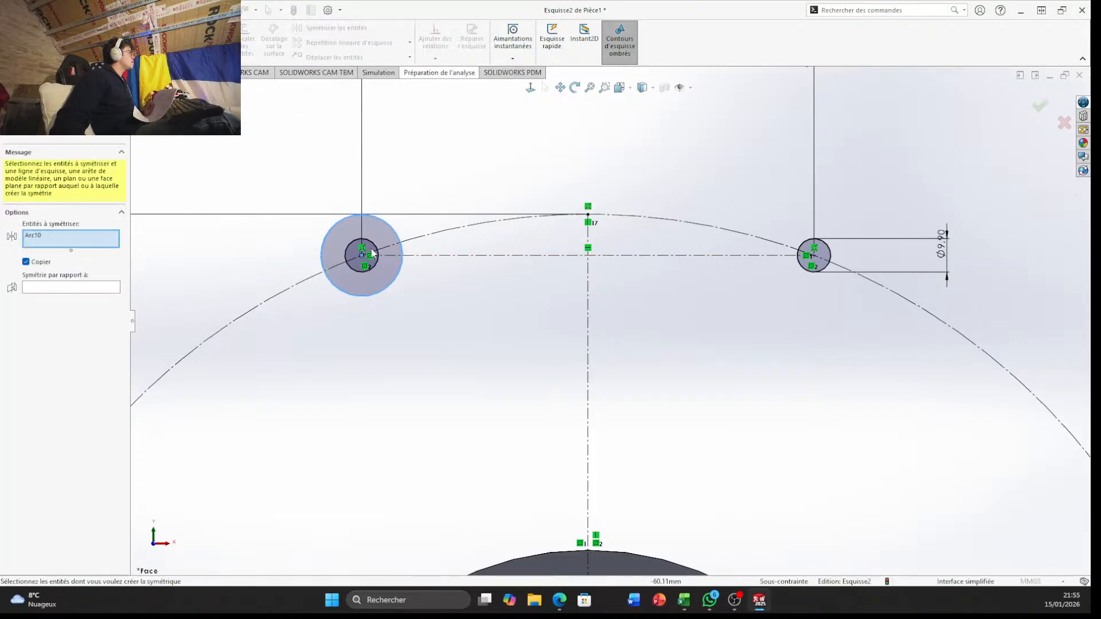
pyautogui.click(386, 290)
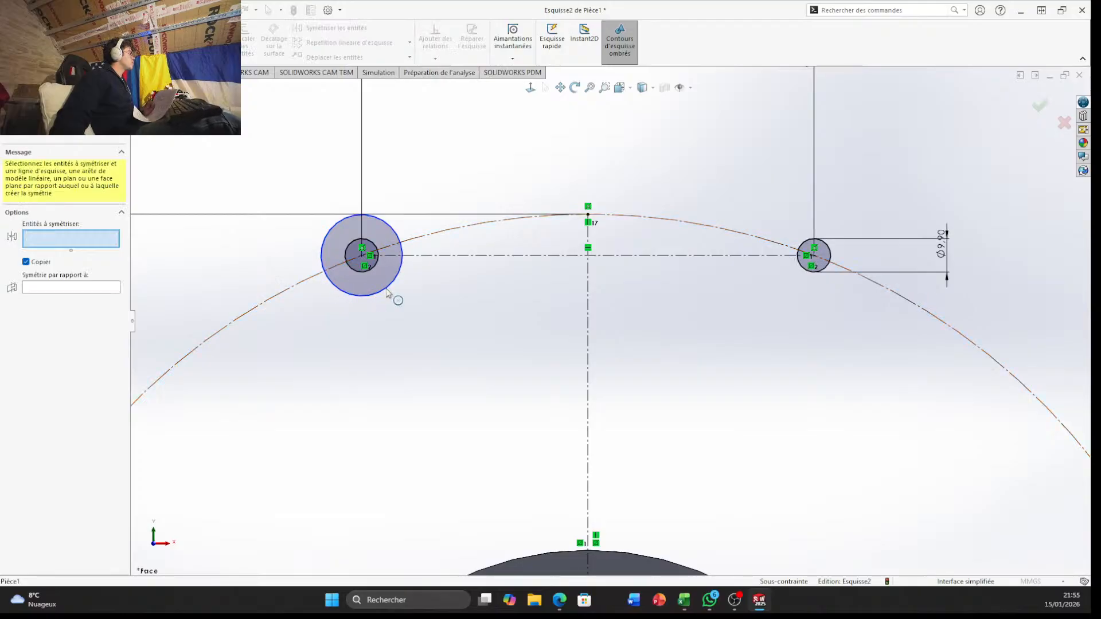
pyautogui.click(394, 291)
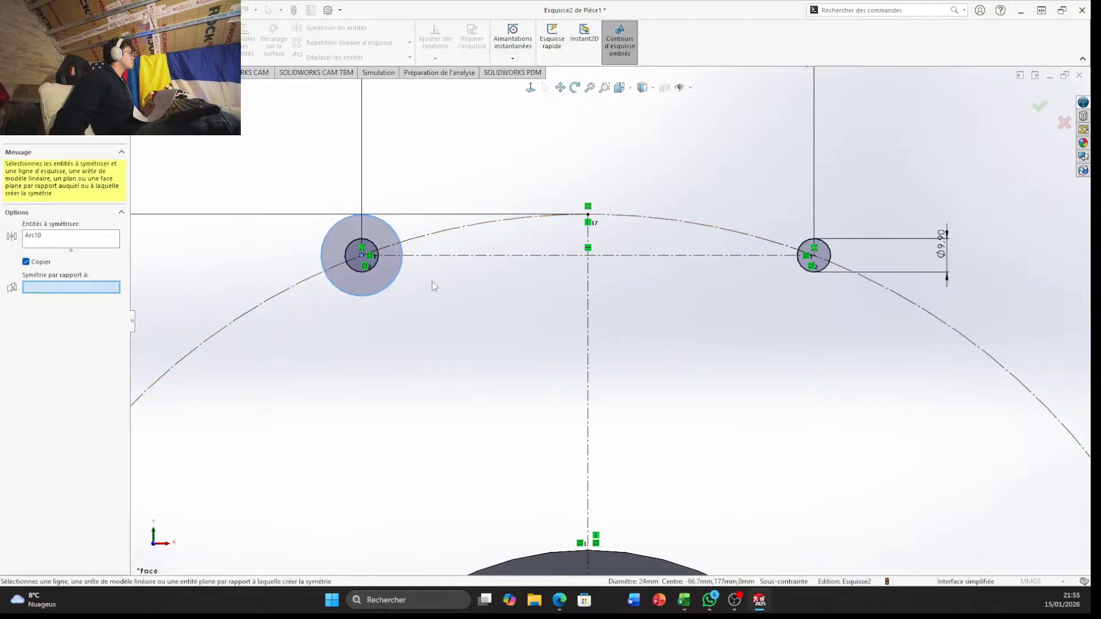
pyautogui.click(587, 284)
pyautogui.rightClick(587, 284)
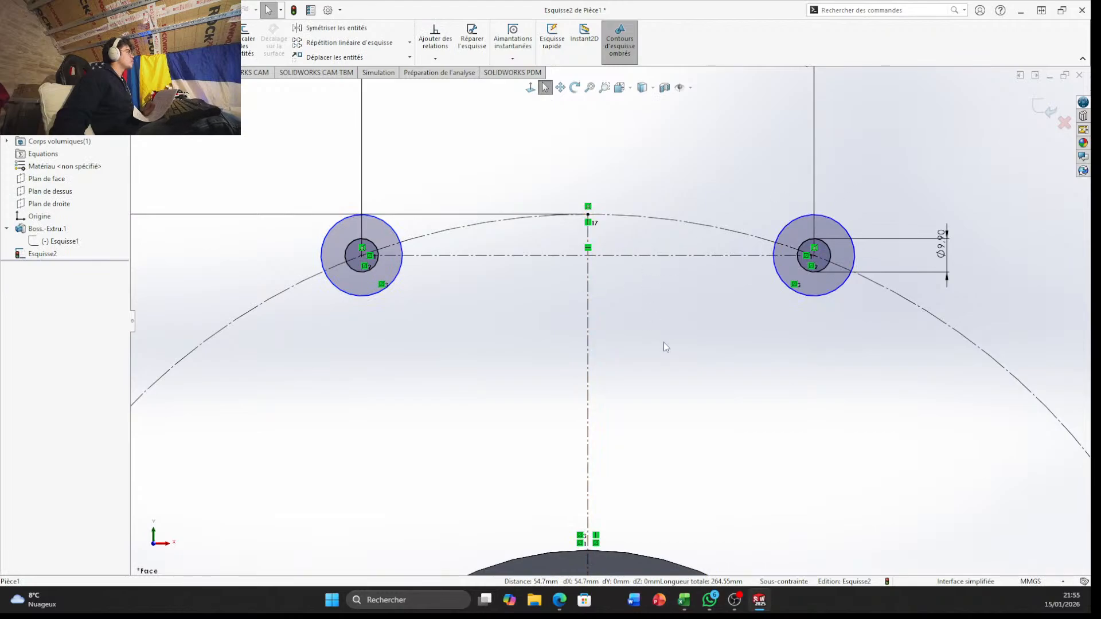
# Trim the left 12 mm radius circle so only its arc outside the 378.3 mm construction circle remains
pyautogui.scroll(4, 663, 341)
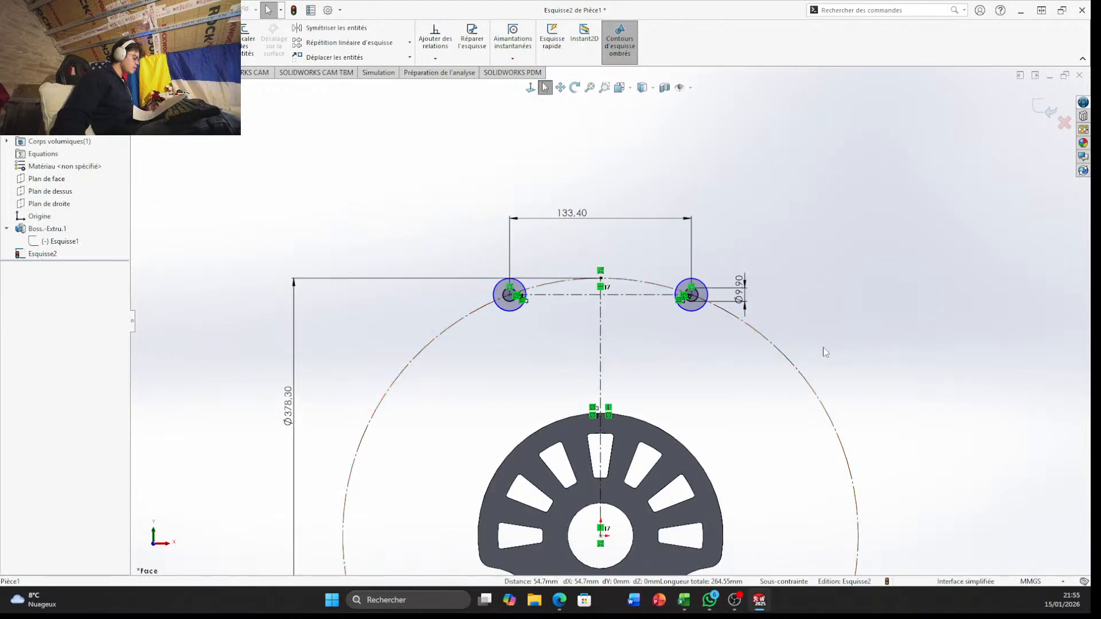
pyautogui.scroll(-3, 683, 265)
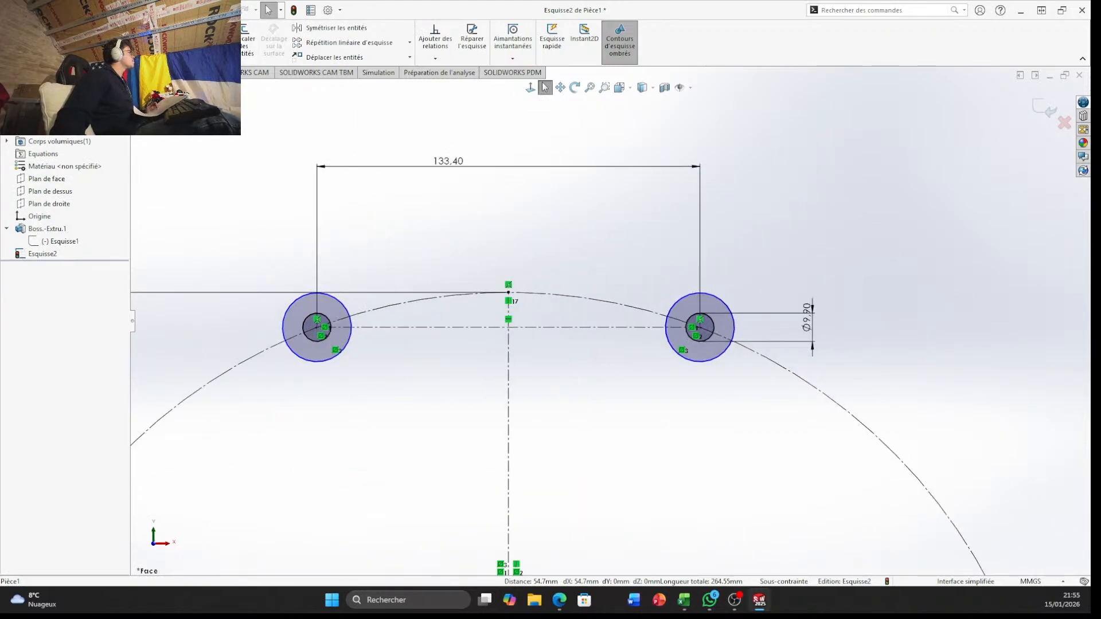
pyautogui.click(193, 37)
pyautogui.moveTo(304, 368); pyautogui.dragTo(322, 351)
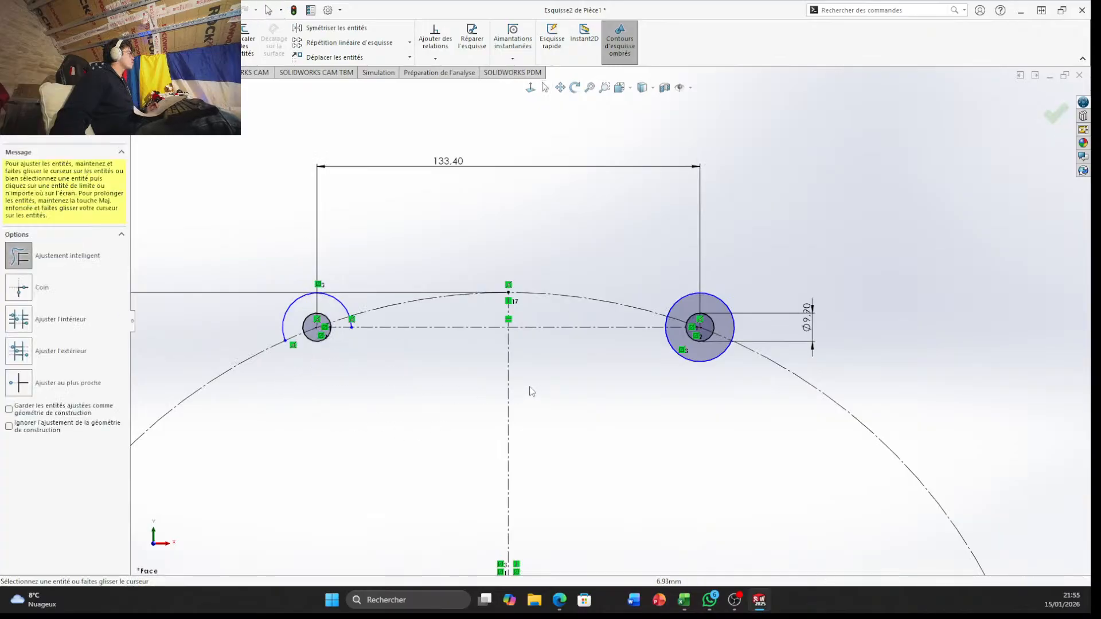
pyautogui.scroll(-5, 320, 365)
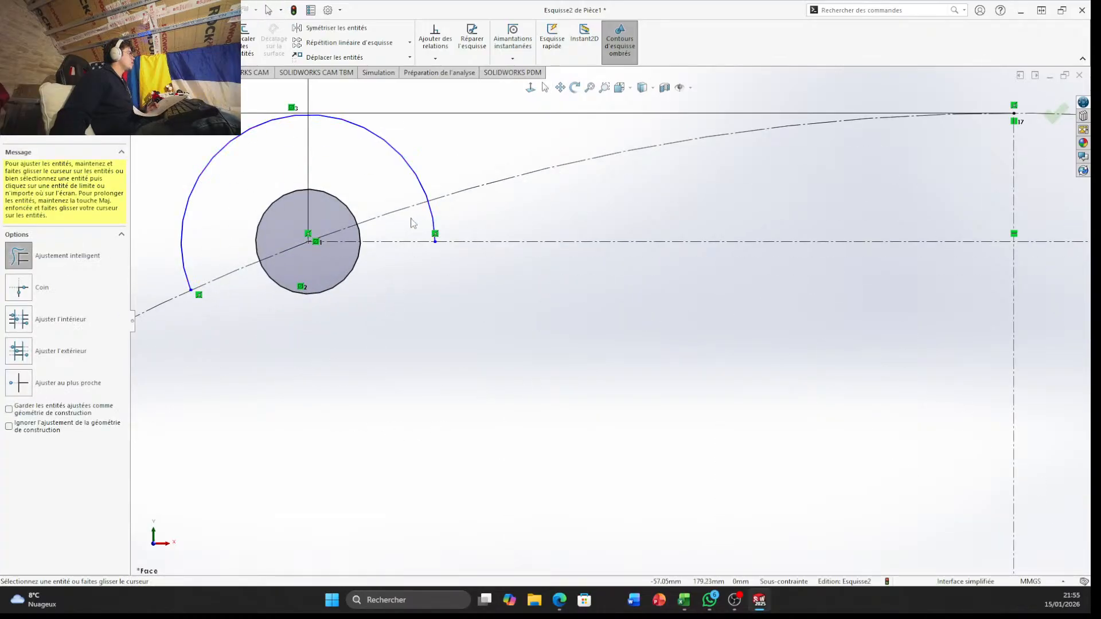
pyautogui.moveTo(412, 220); pyautogui.dragTo(445, 223)
# Trim the right 12 mm radius circle so only its arc outside the 378.3 mm construction circle remains
pyautogui.scroll(8, 863, 335)
pyautogui.scroll(-4, 867, 313)
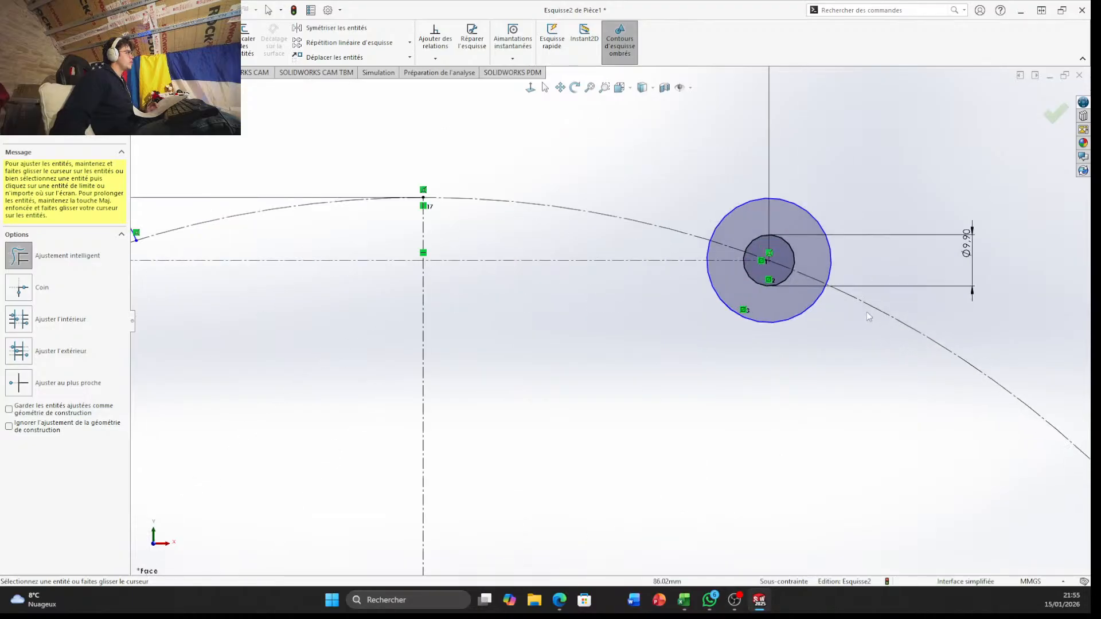
pyautogui.scroll(-3, 866, 311)
pyautogui.click(701, 327)
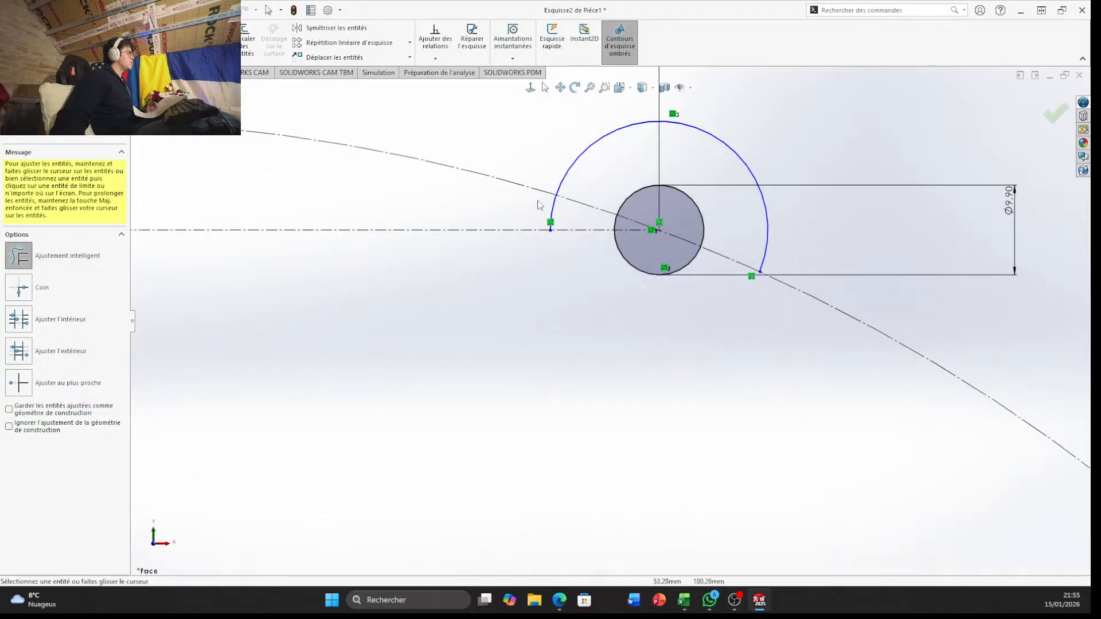
# Draw a circle of about 157.4 mm radius centred on the origin and make it construction geometry
pyautogui.scroll(8, 476, 304)
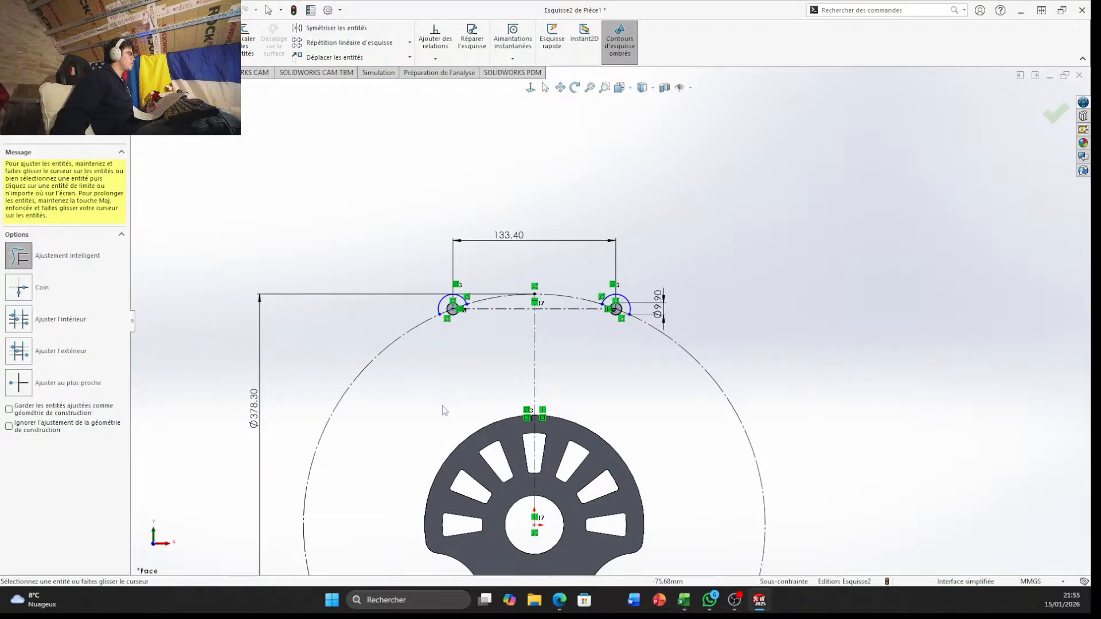
pyautogui.scroll(-3, 573, 467)
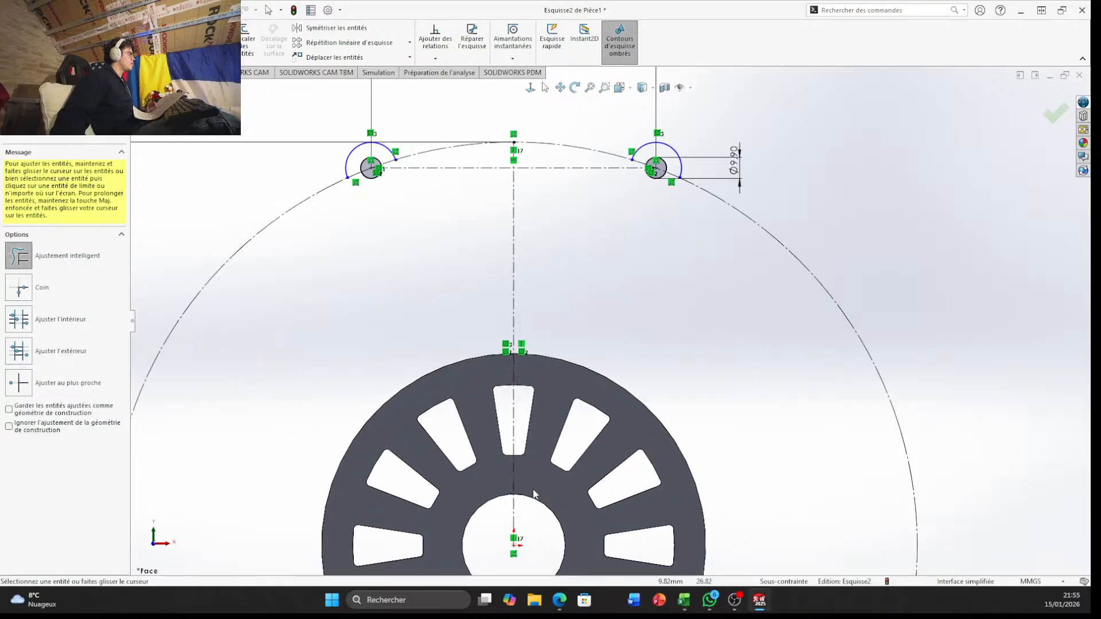
pyautogui.scroll(5, 500, 438)
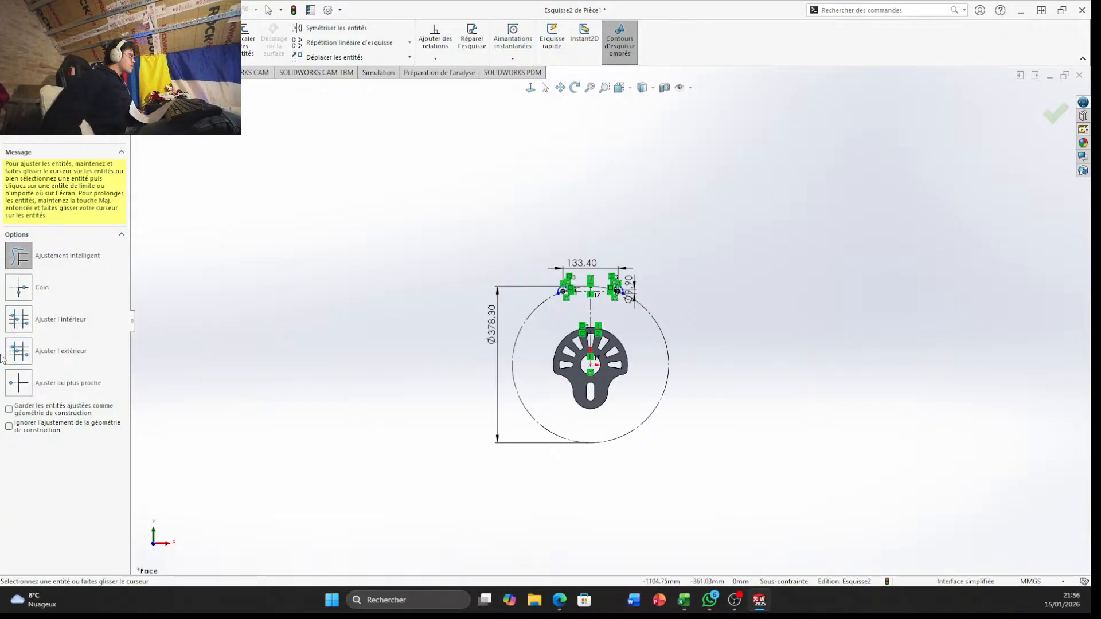
pyautogui.scroll(-8, 614, 390)
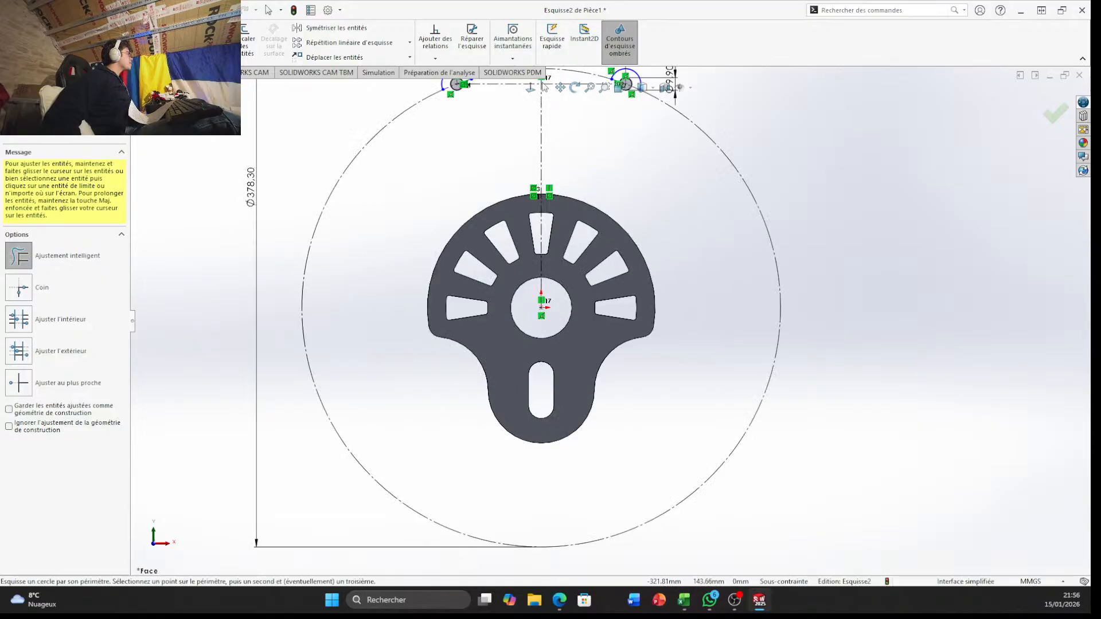
pyautogui.click(97, 28)
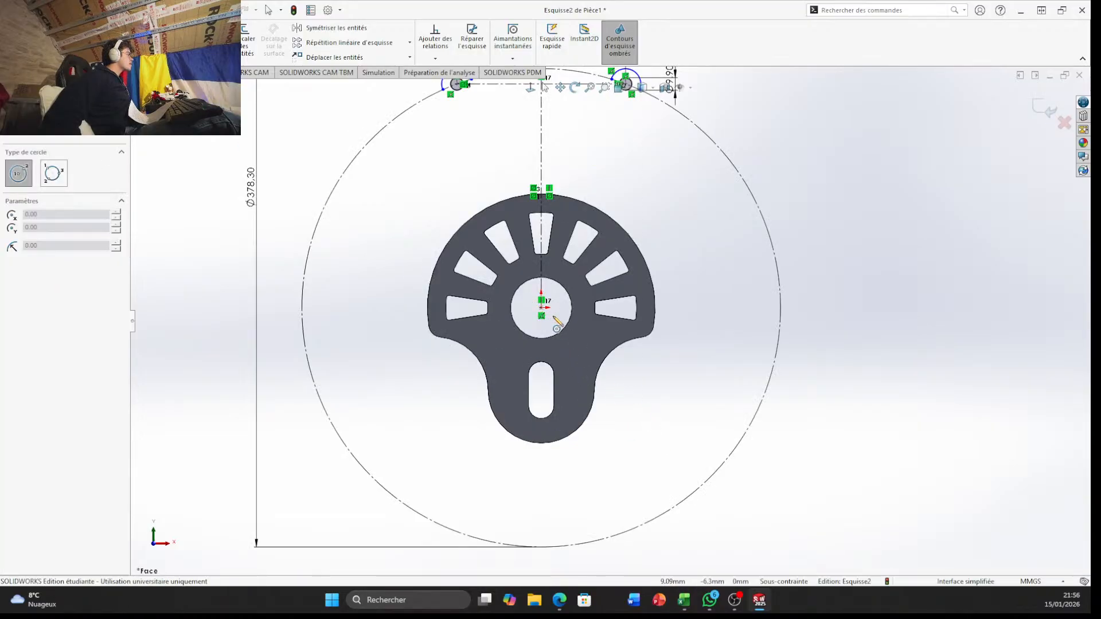
pyautogui.click(542, 308)
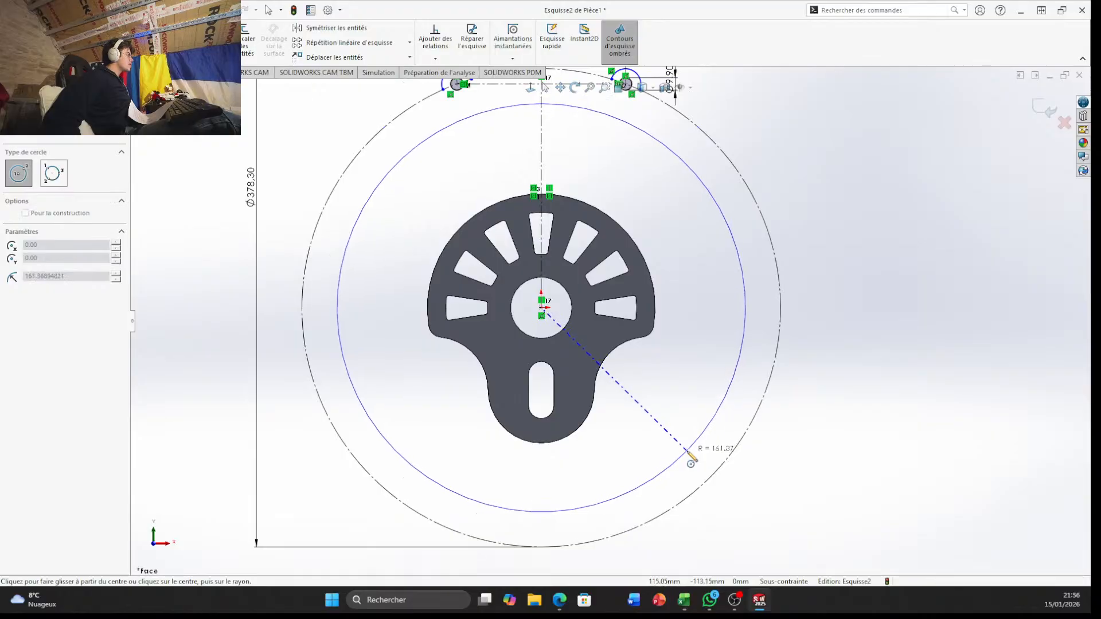
pyautogui.click(638, 486)
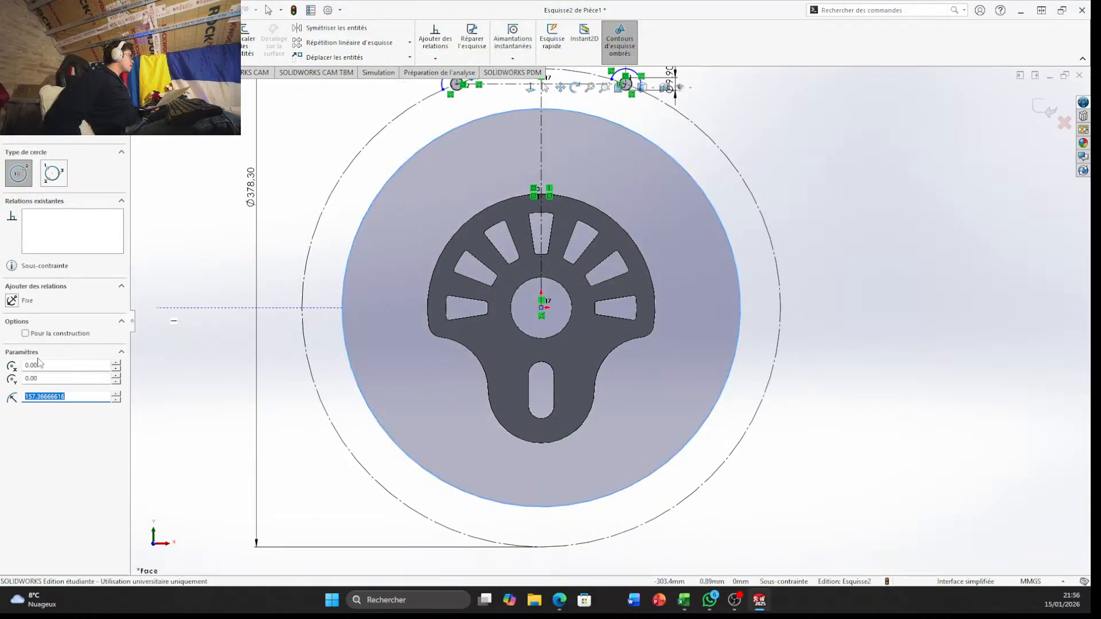
pyautogui.click(25, 333)
# Dimension the inner construction circle's diameter and set it to 273.1 mm
pyautogui.click(43, 41)
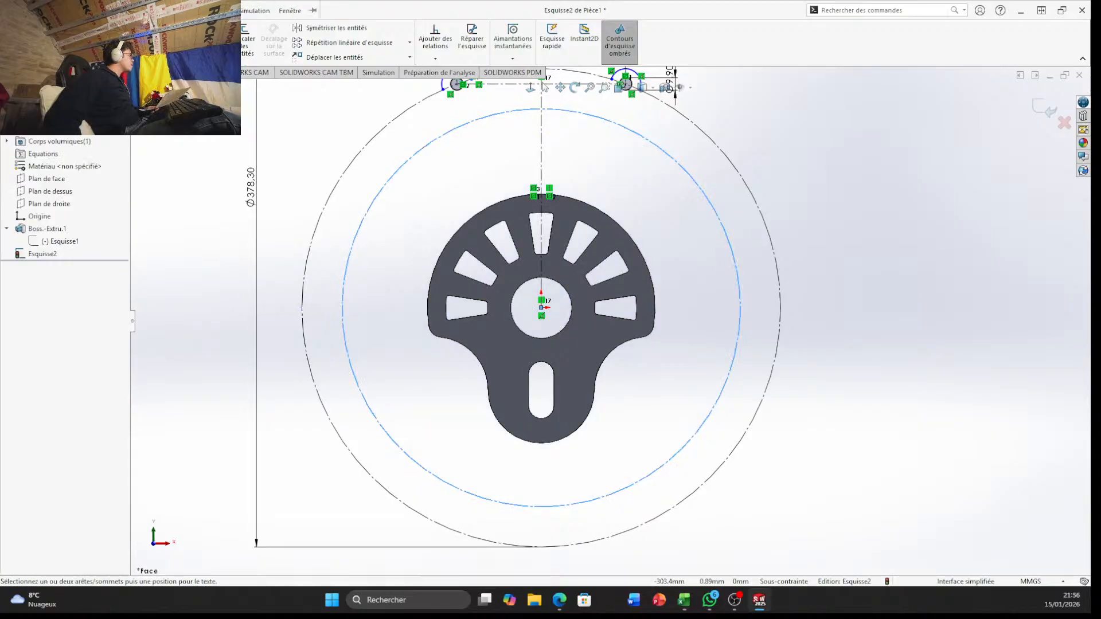
pyautogui.click(736, 343)
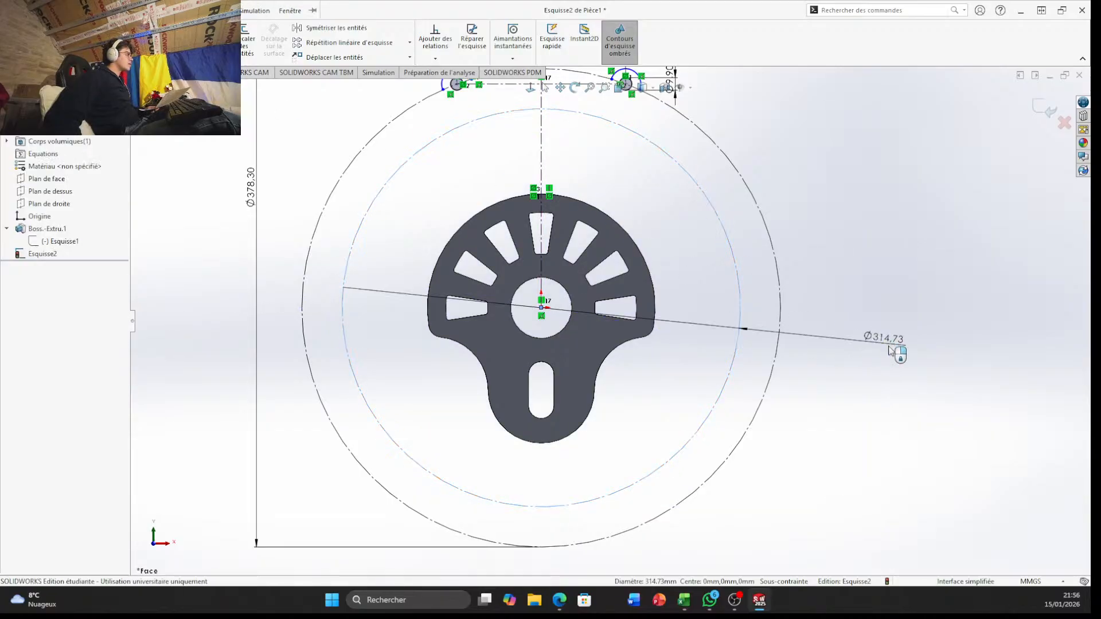
pyautogui.click(890, 351)
pyautogui.write('273')
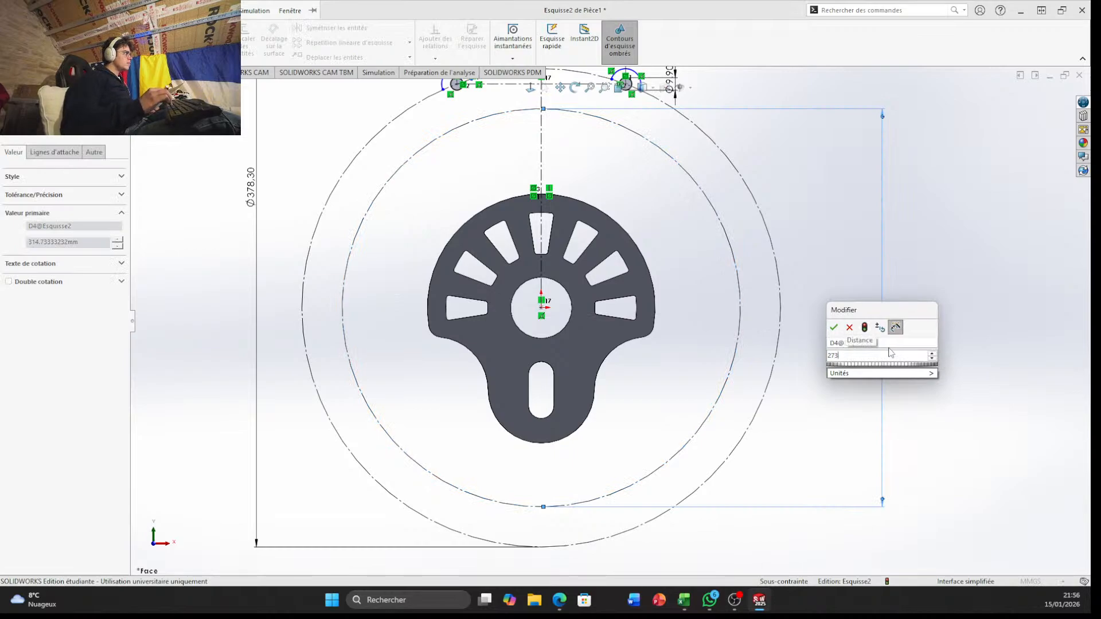
pyautogui.write('.')
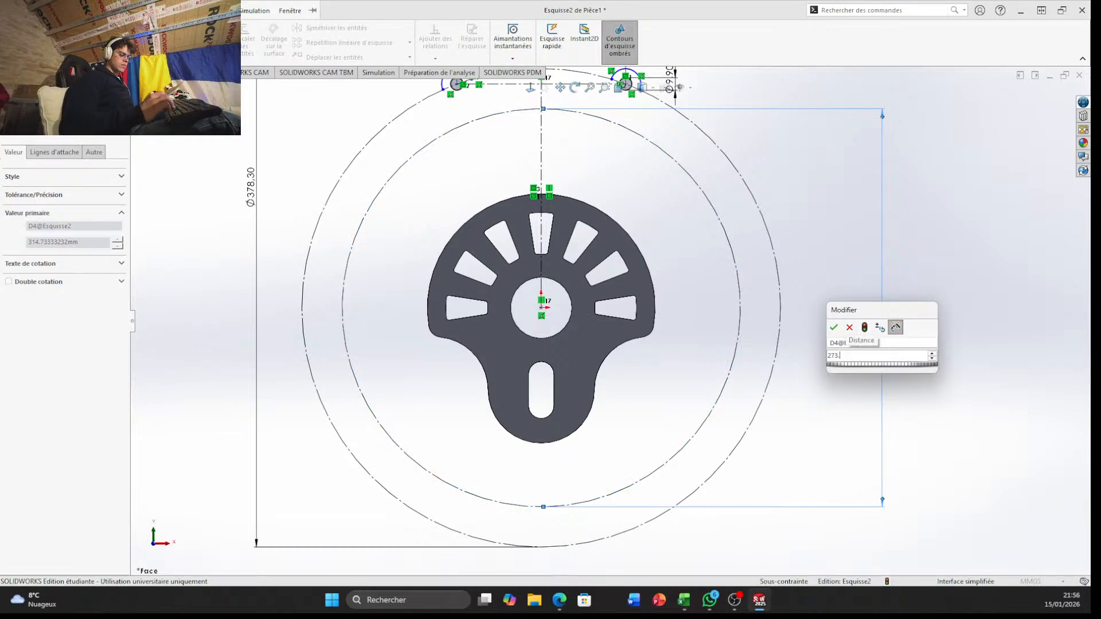
pyautogui.write('1')
pyautogui.press('Return')
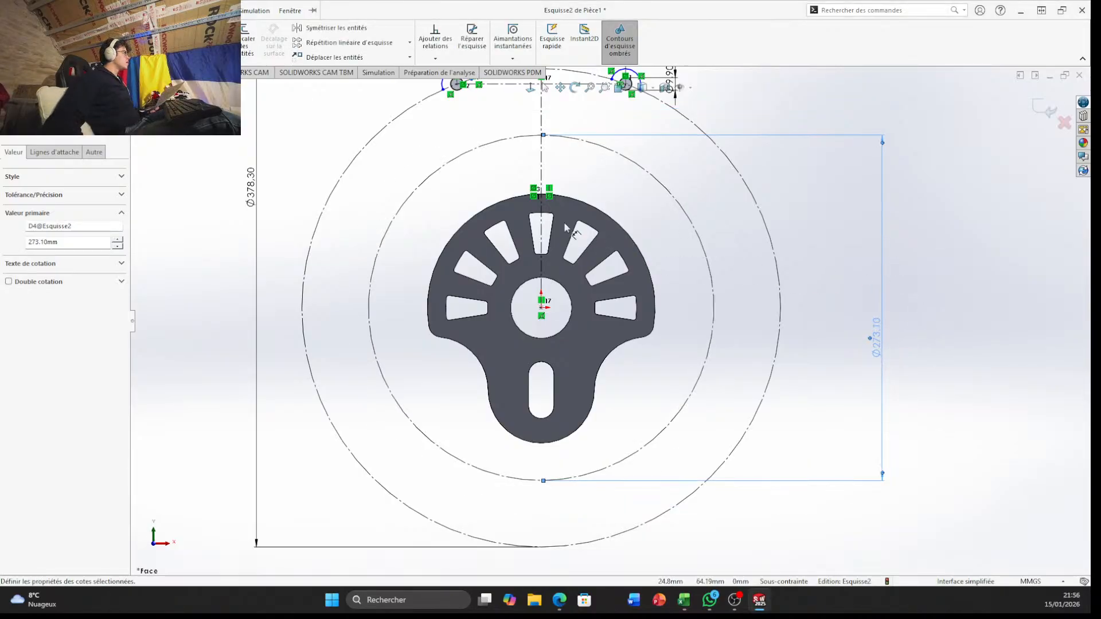
pyautogui.scroll(3, 565, 228)
pyautogui.scroll(-6, 580, 215)
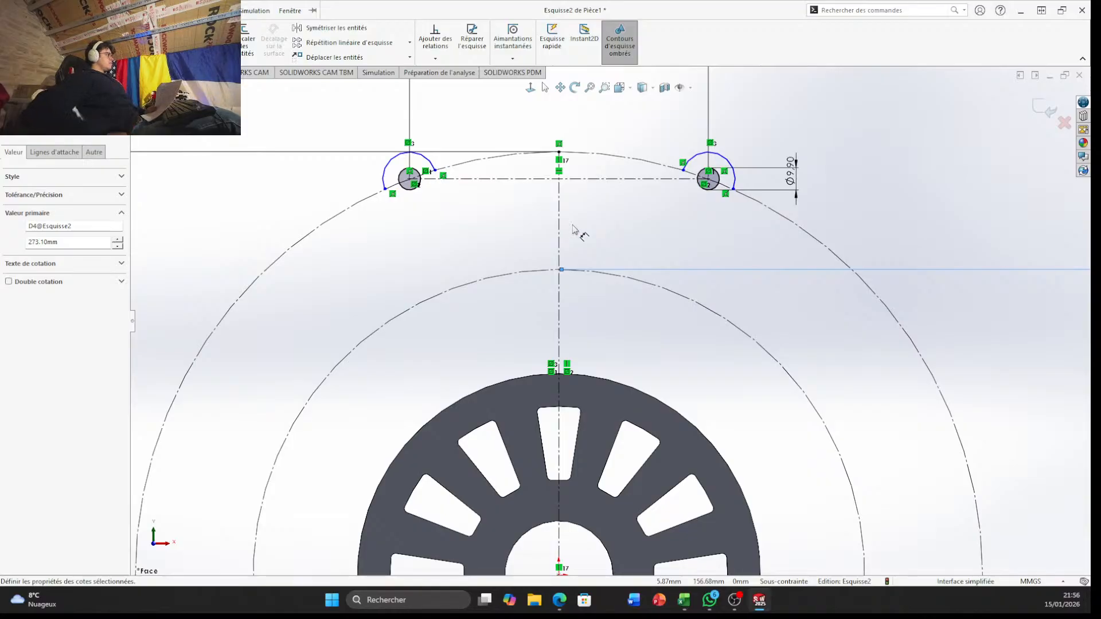
pyautogui.scroll(-3, 565, 189)
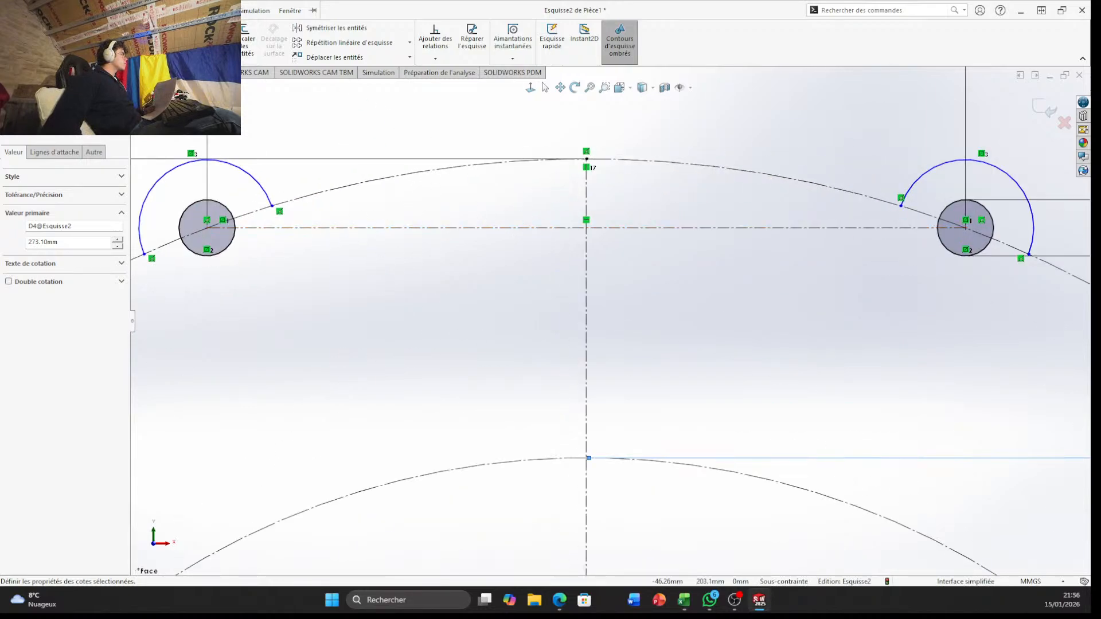
pyautogui.click(333, 27)
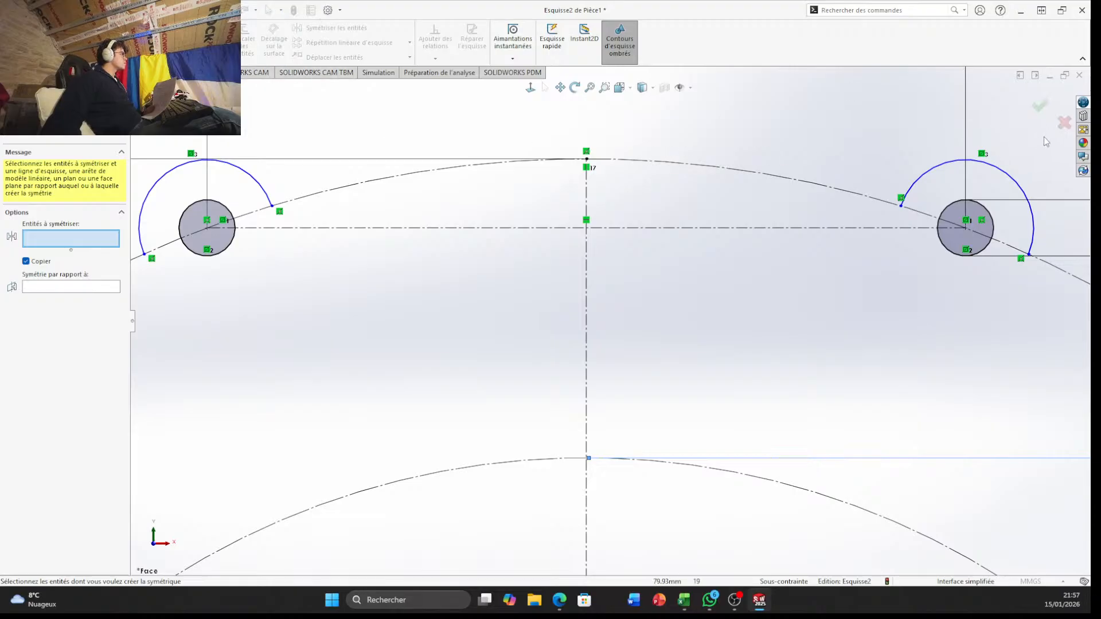
pyautogui.click(1061, 127)
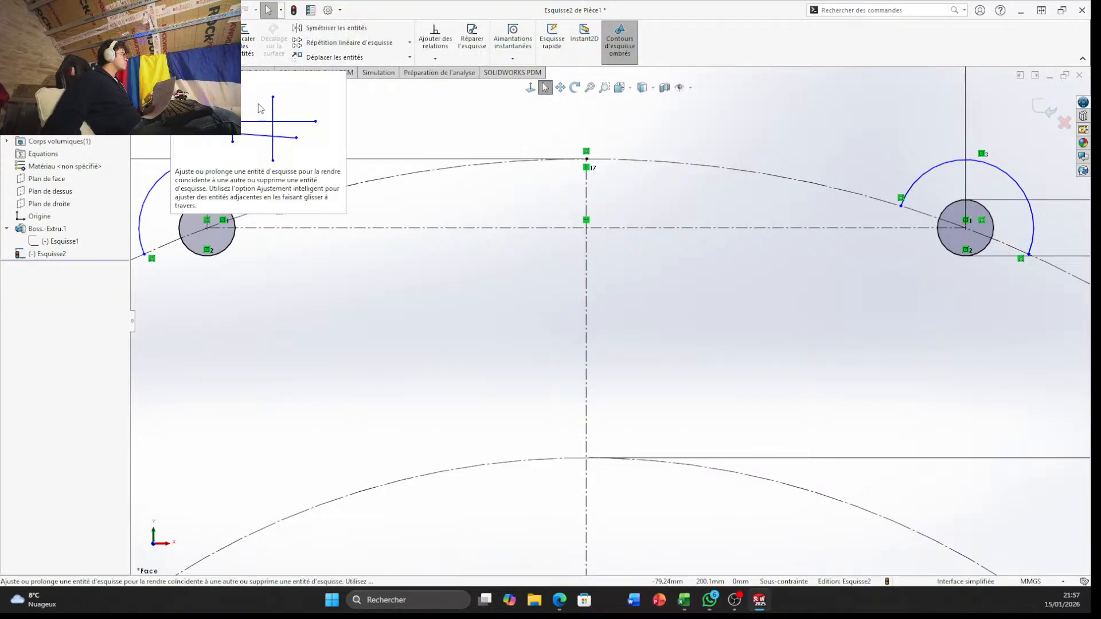
pyautogui.click(255, 103)
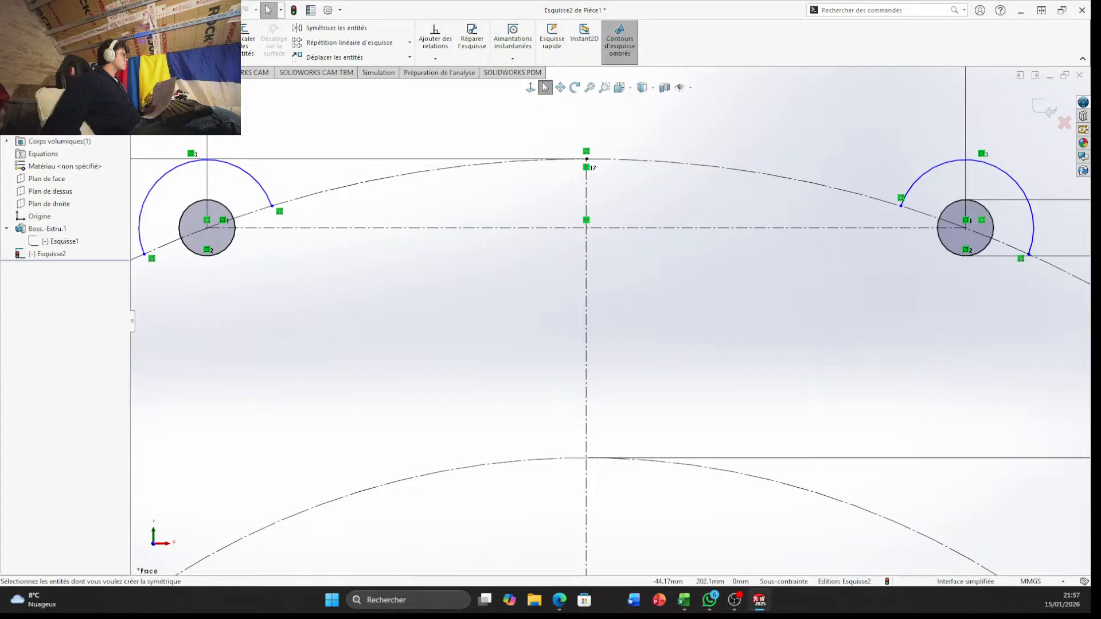
pyautogui.click(545, 87)
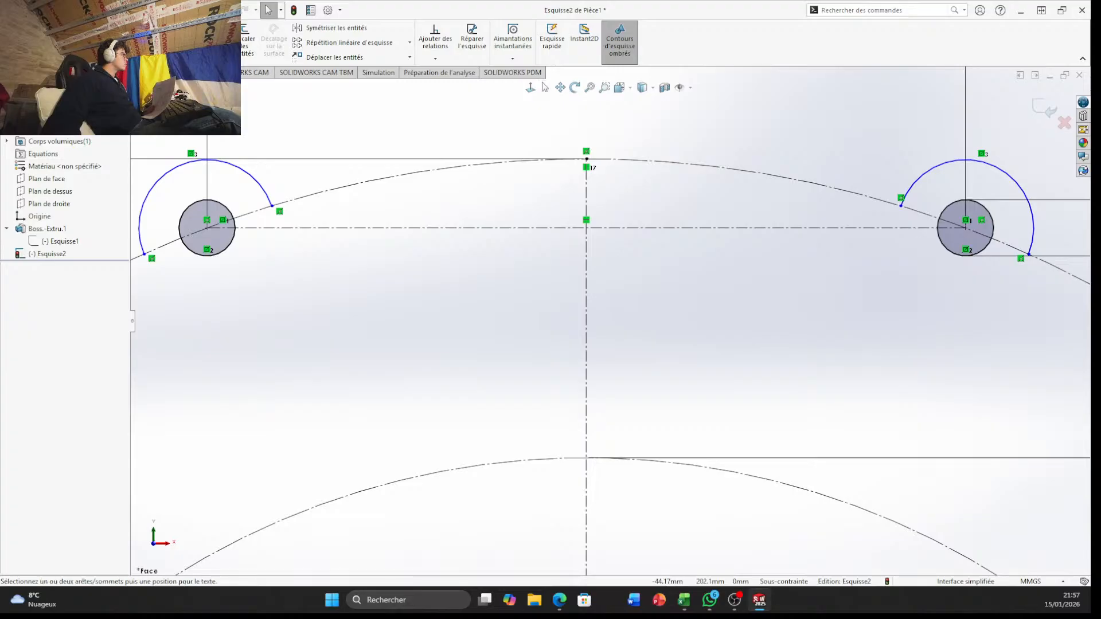
# Measure the vertical distance between the top point of the outer construction circle and the horizontal construction line using a trial dimension
pyautogui.click(586, 159)
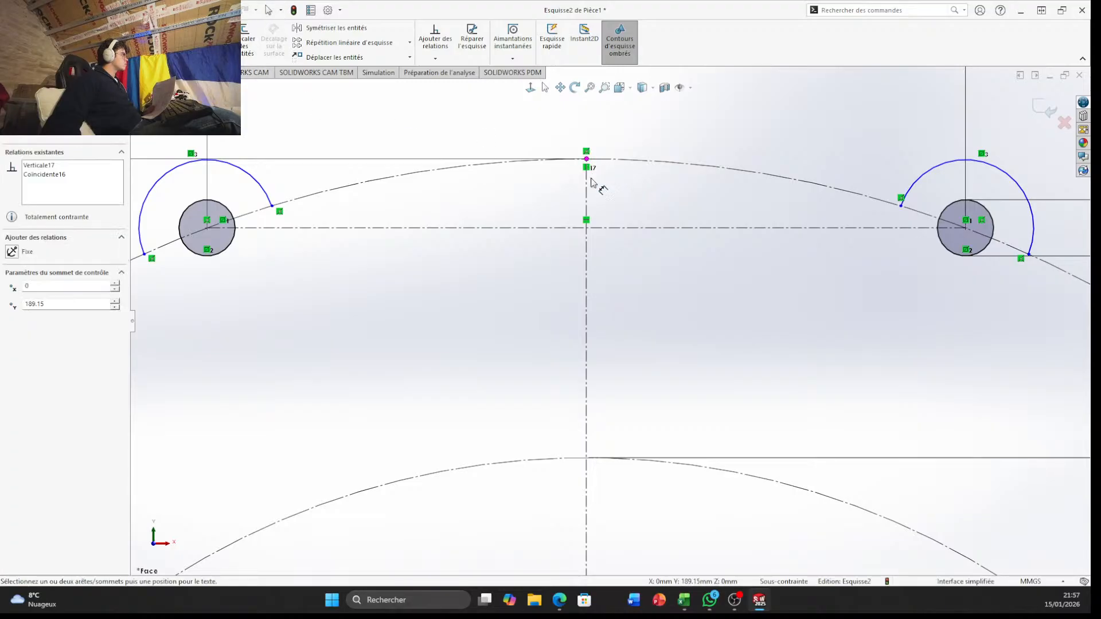
pyautogui.click(606, 229)
pyautogui.click(629, 207)
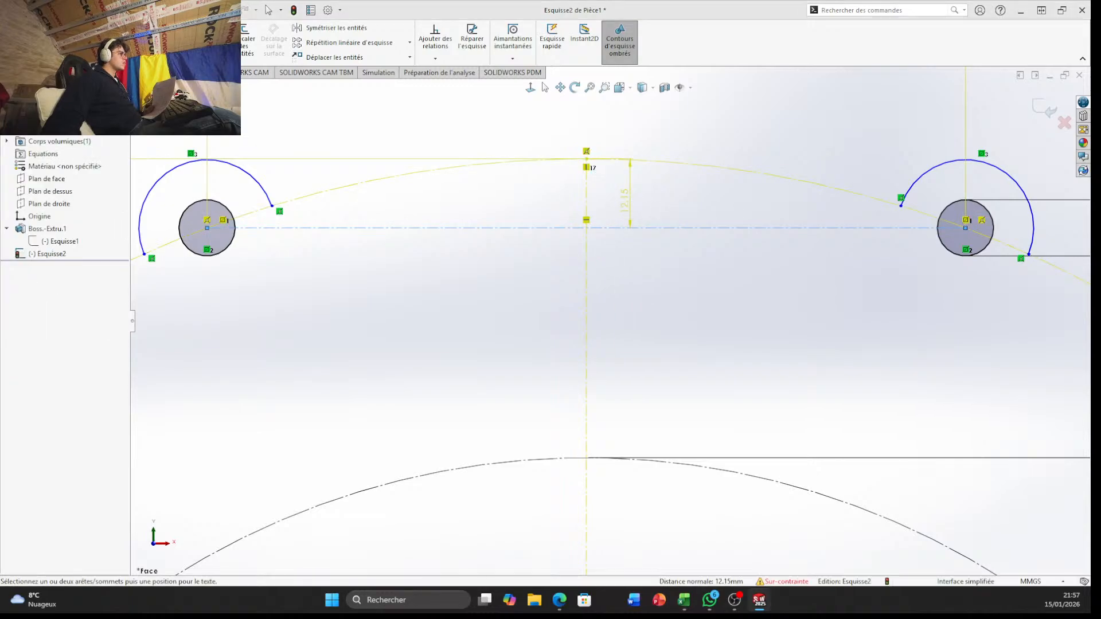
pyautogui.press('Escape')
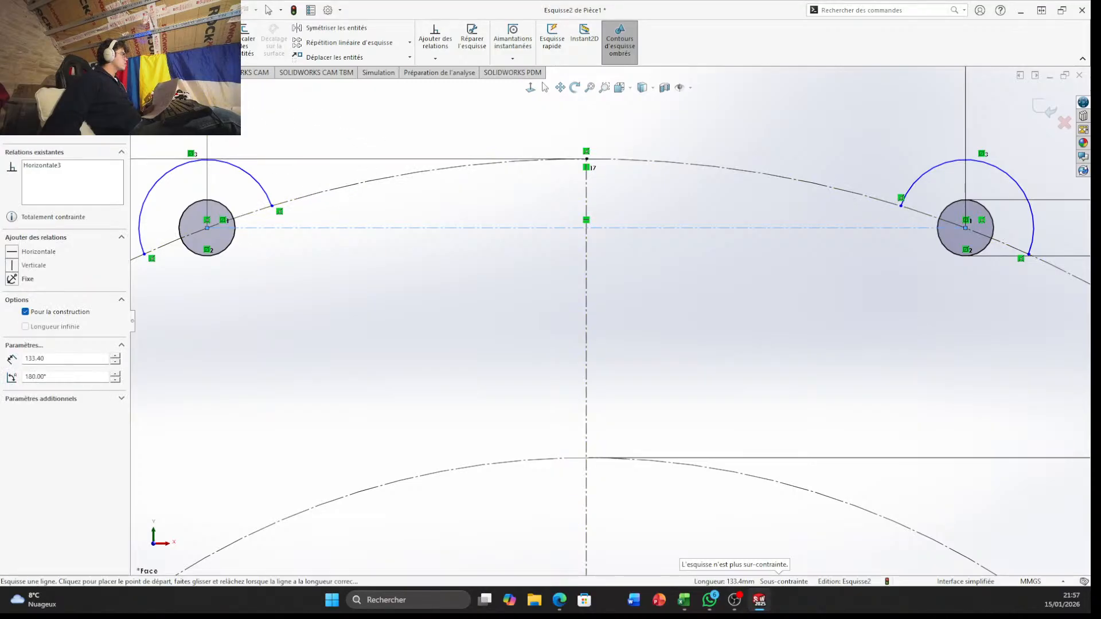
# Draw a vertical line about 16 mm long downward from the midpoint of the horizontal construction line, along the vertical centreline
pyautogui.click(72, 28)
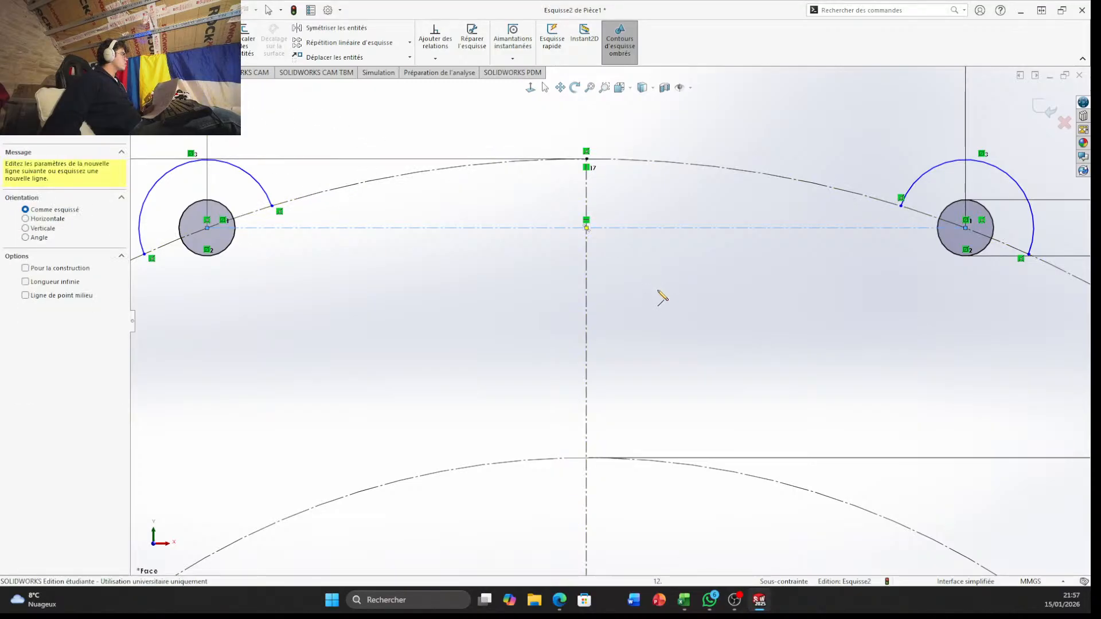
pyautogui.click(586, 228)
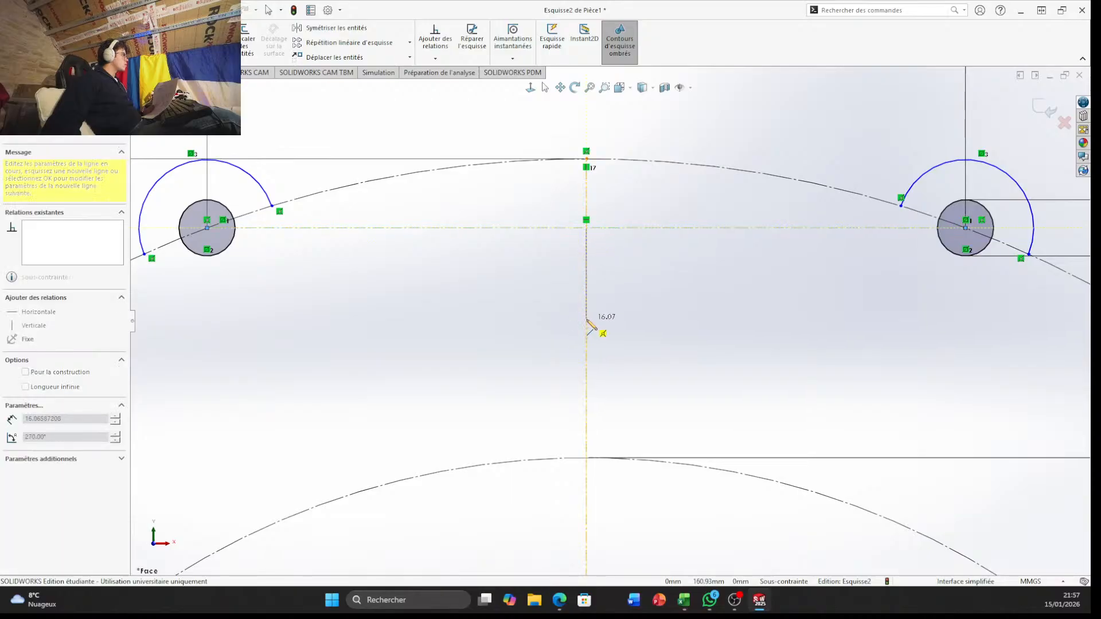
pyautogui.click(586, 319)
# Dimension the short vertical line's length and set it to 12.15 mm
pyautogui.click(43, 38)
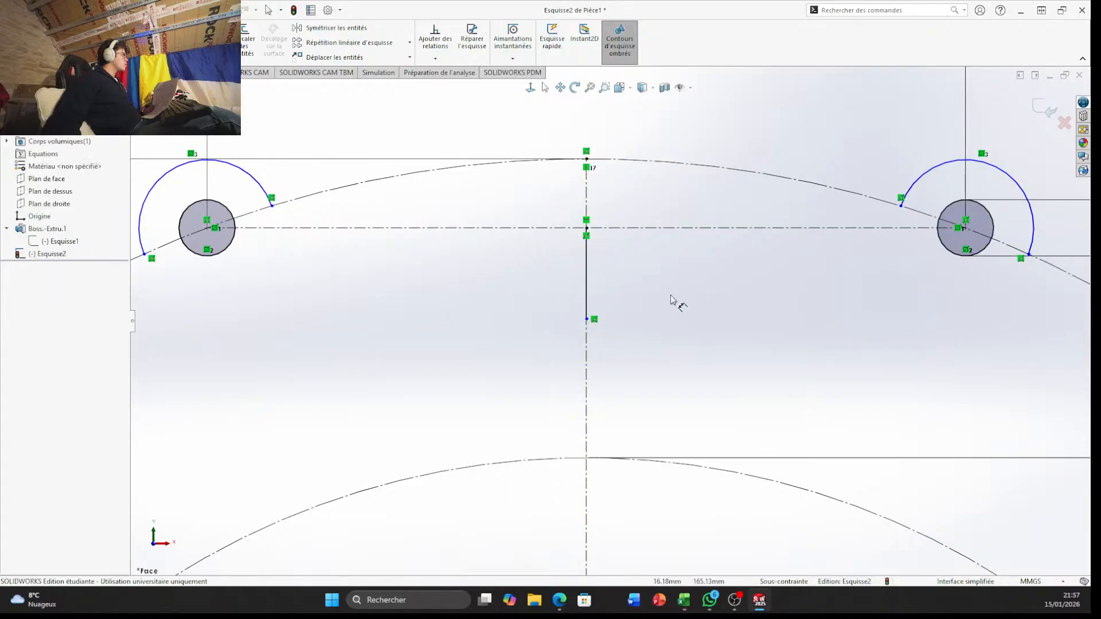
pyautogui.click(586, 281)
pyautogui.click(632, 293)
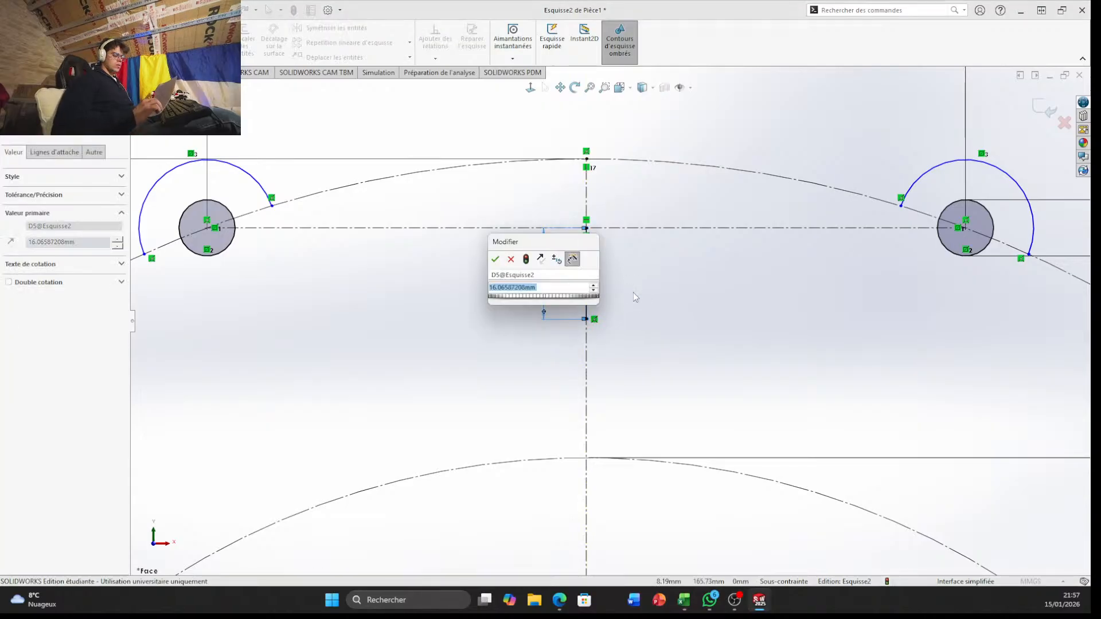
pyautogui.write('12.15')
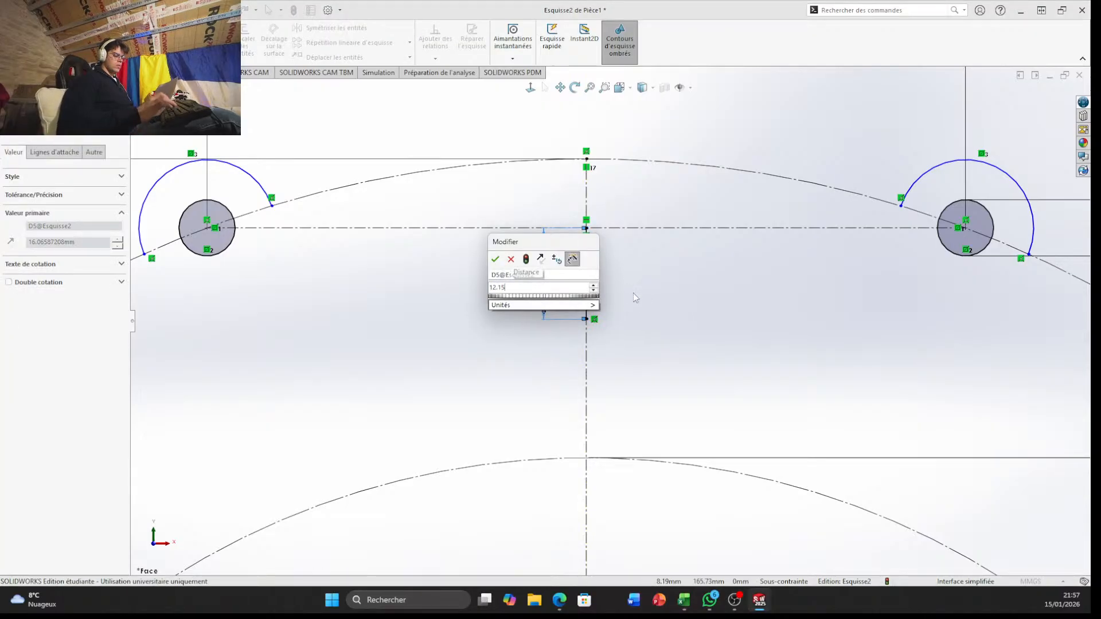
pyautogui.press('Return')
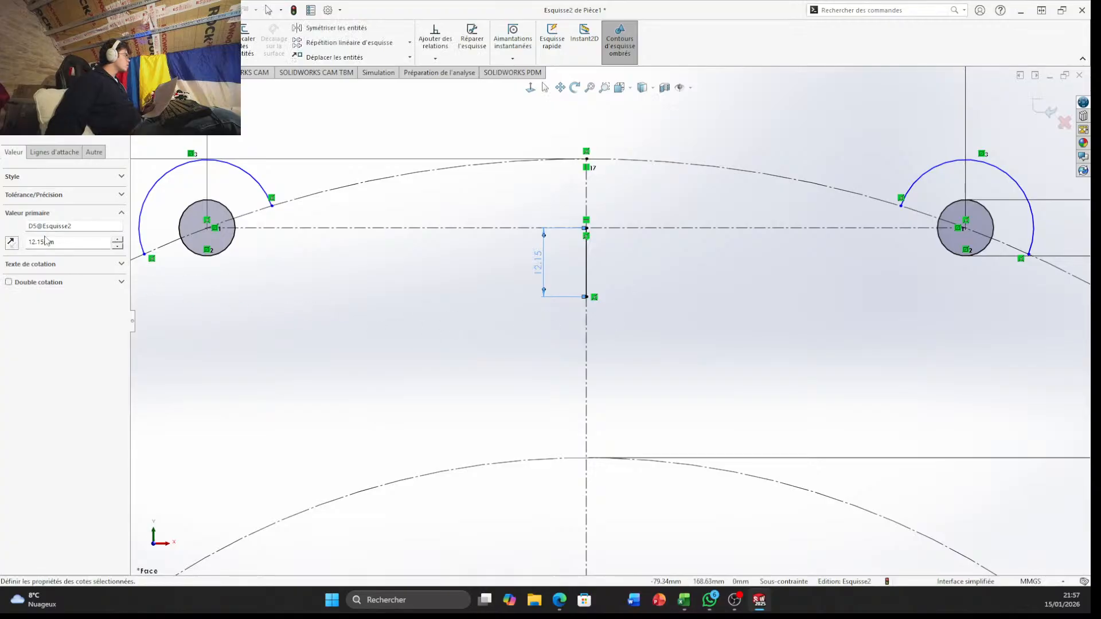
pyautogui.click(121, 177)
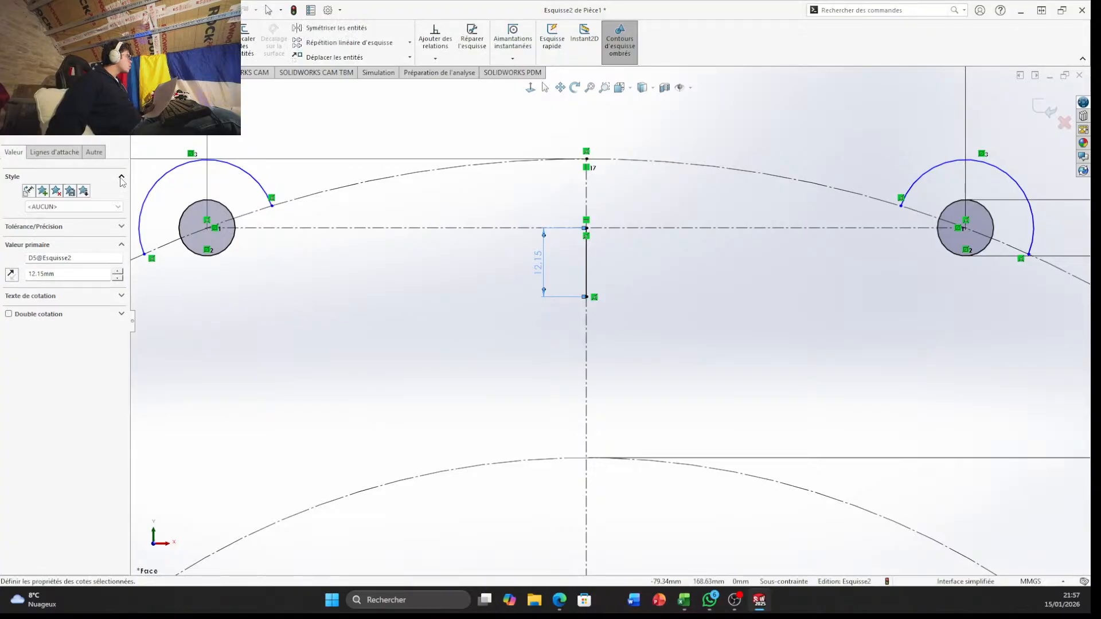
pyautogui.press('Escape')
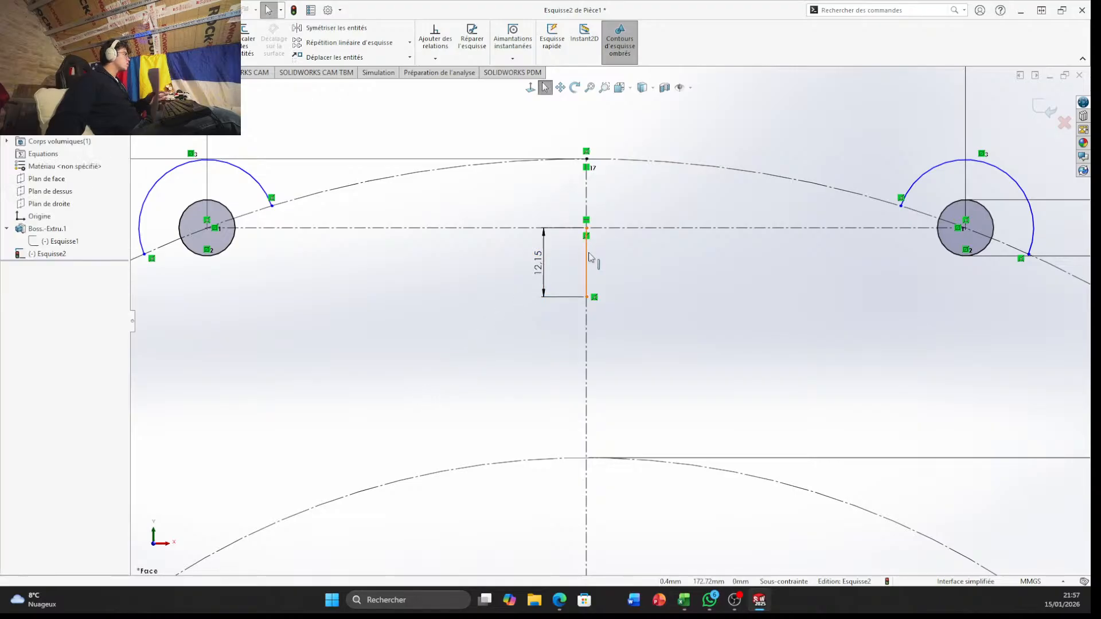
pyautogui.click(587, 257)
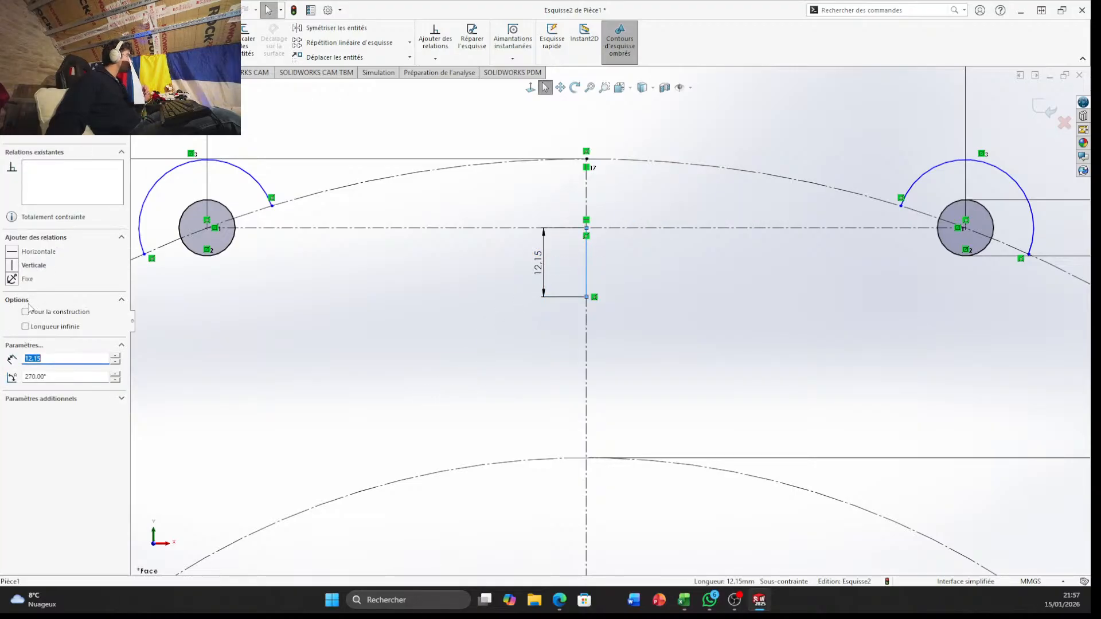
pyautogui.press('Escape')
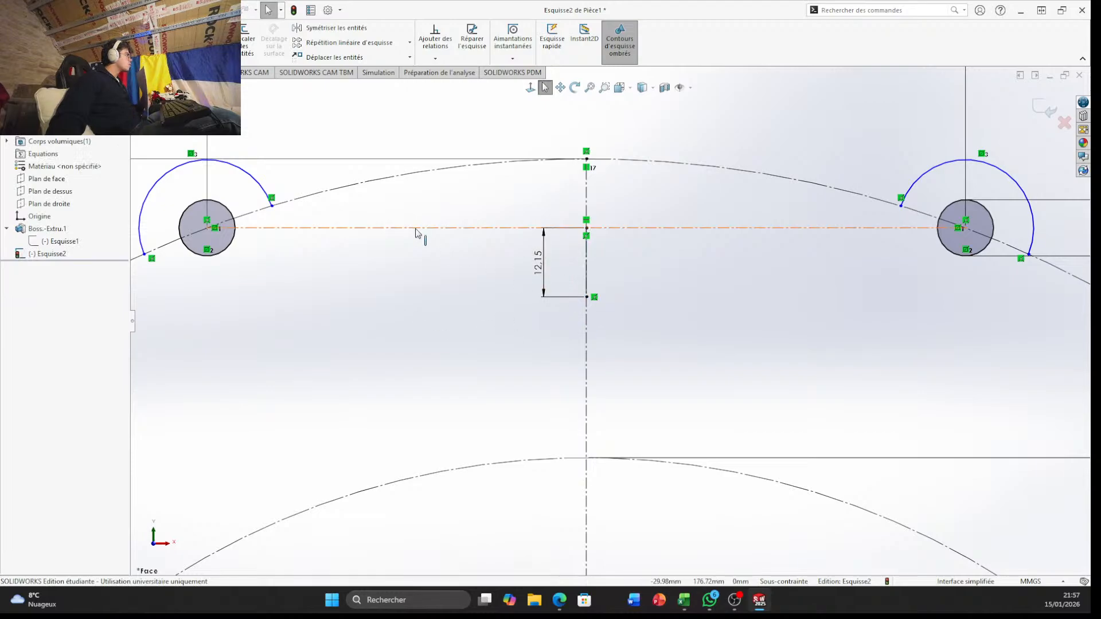
pyautogui.click(90, 10)
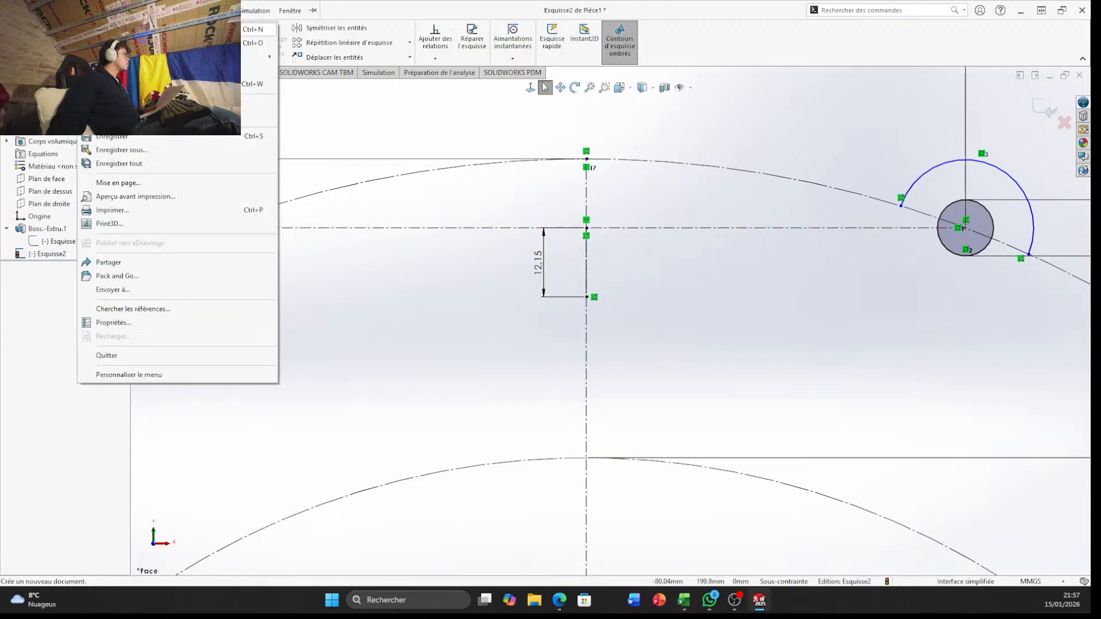
pyautogui.click(72, 472)
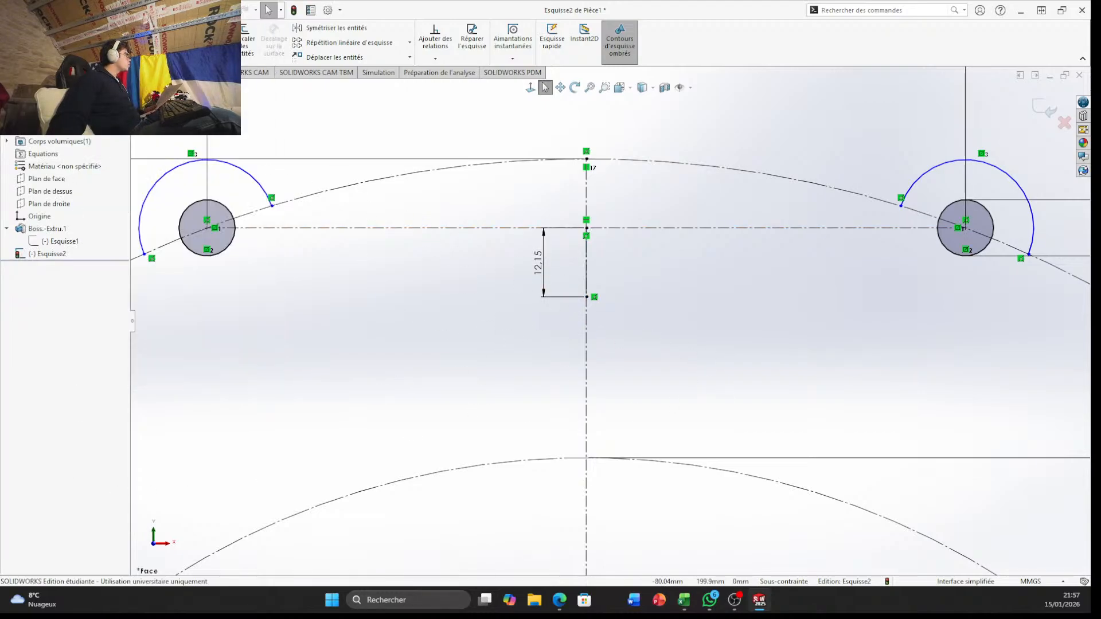
# Draw a three-point arc of about 103.5 mm radius between the inner ends of the boss arcs, through the short vertical line's lower end
pyautogui.click(97, 42)
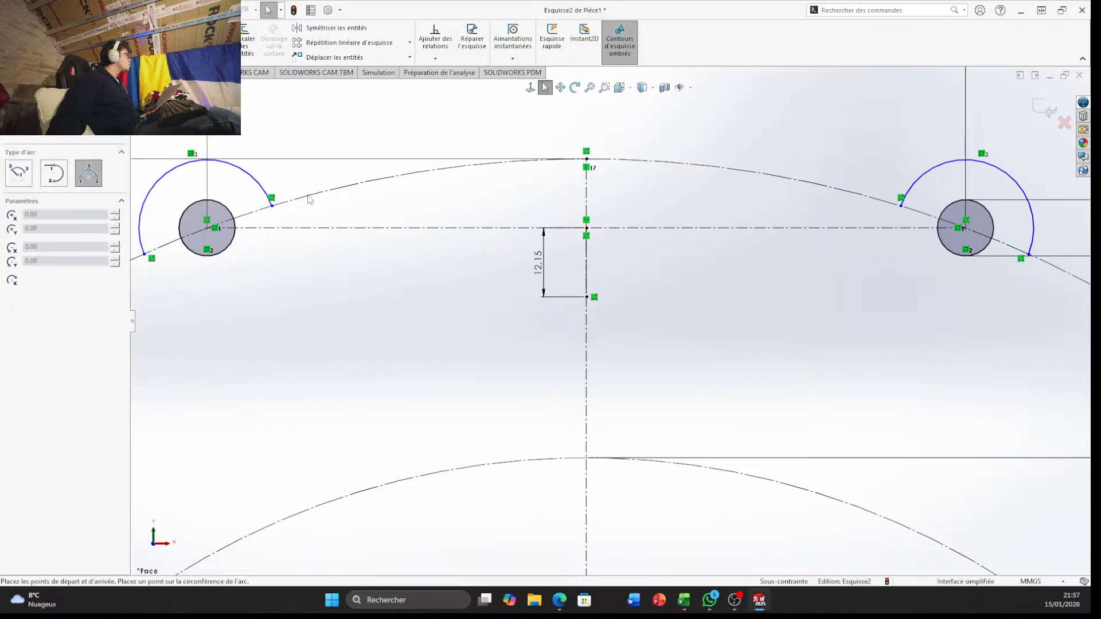
pyautogui.click(273, 206)
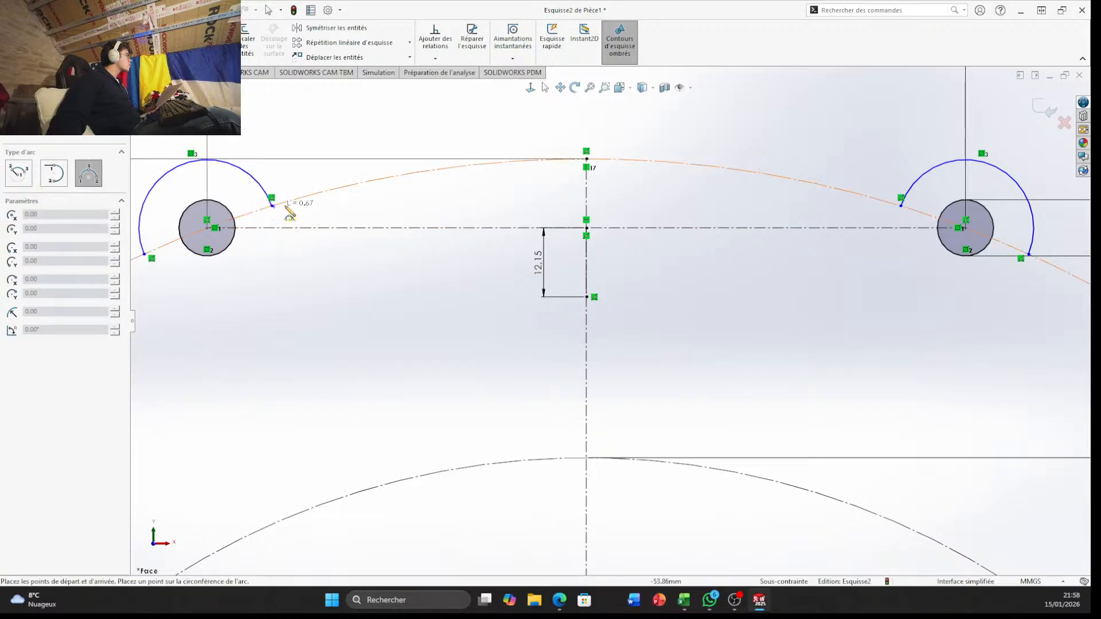
pyautogui.click(901, 206)
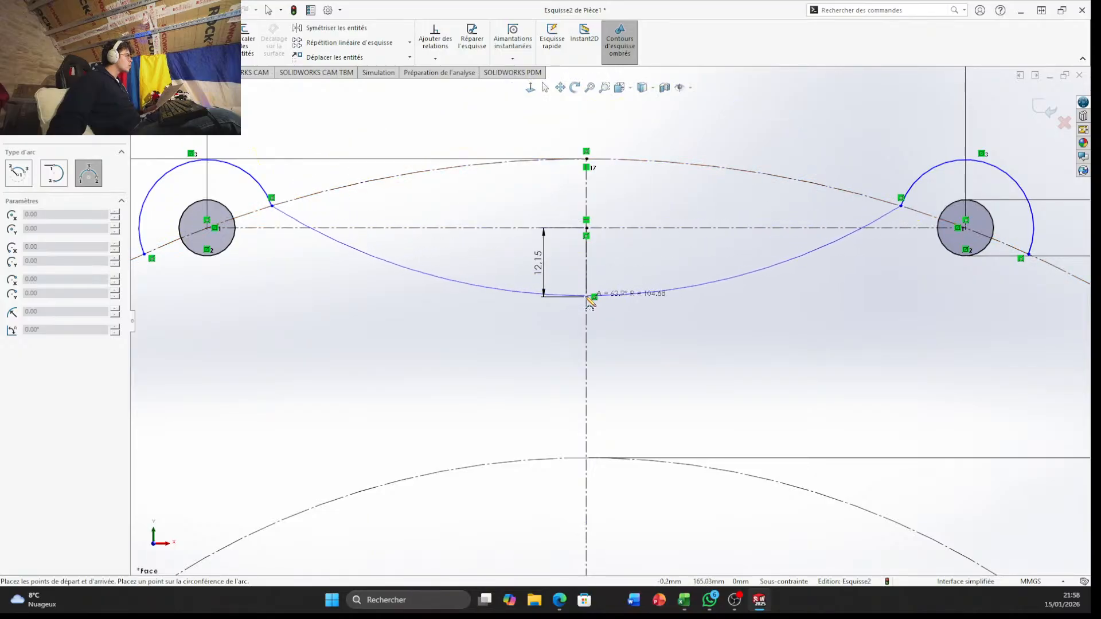
pyautogui.scroll(-5, 591, 302)
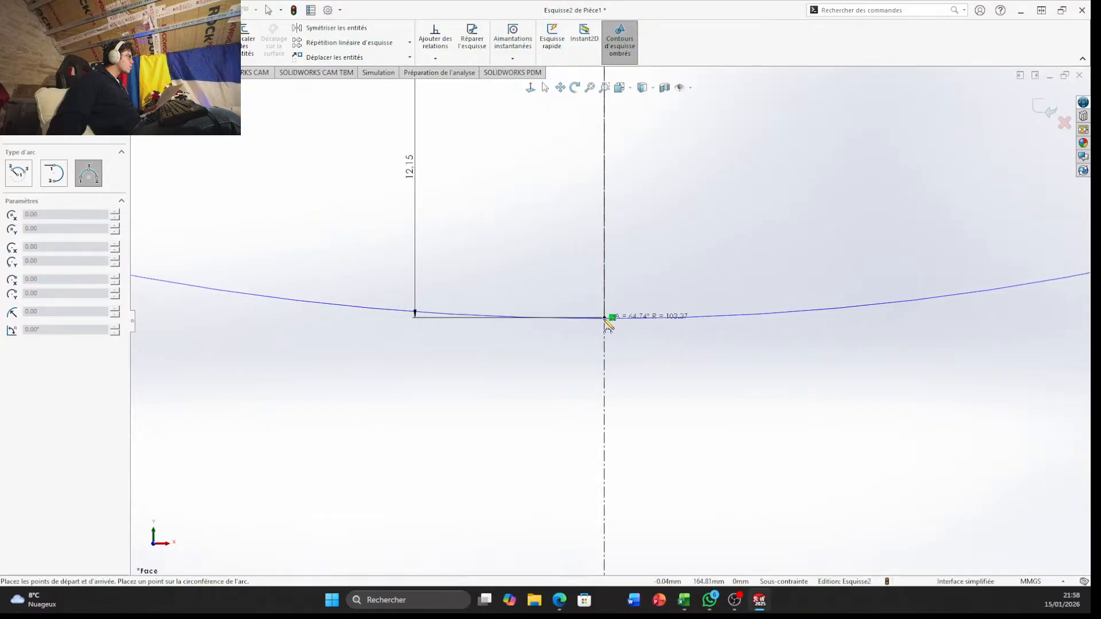
pyautogui.click(607, 320)
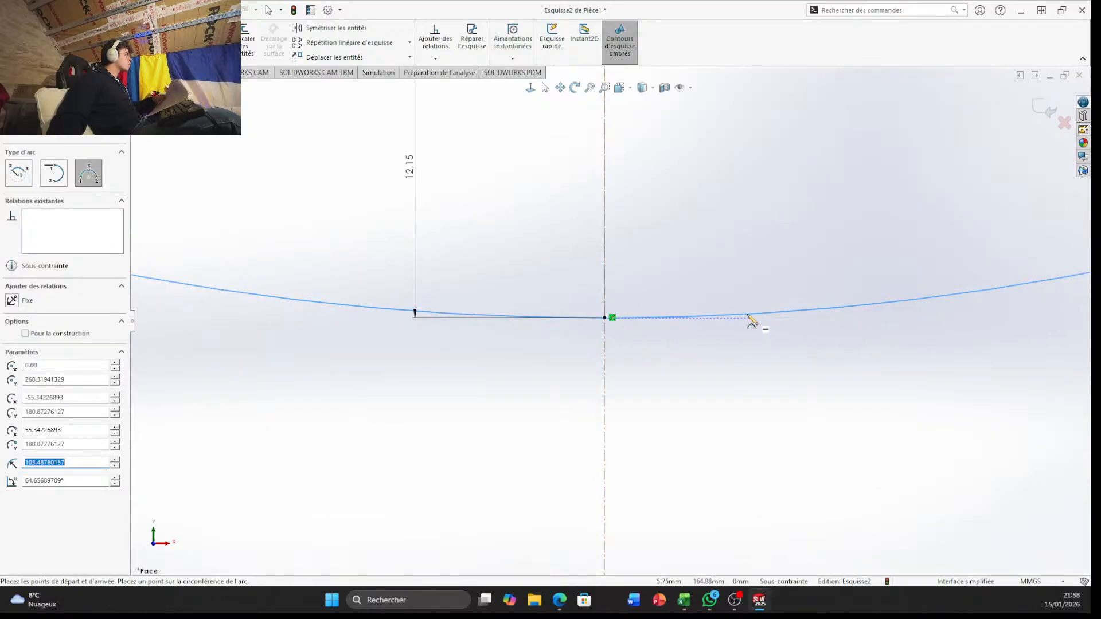
pyautogui.press('Escape')
pyautogui.scroll(5, 660, 300)
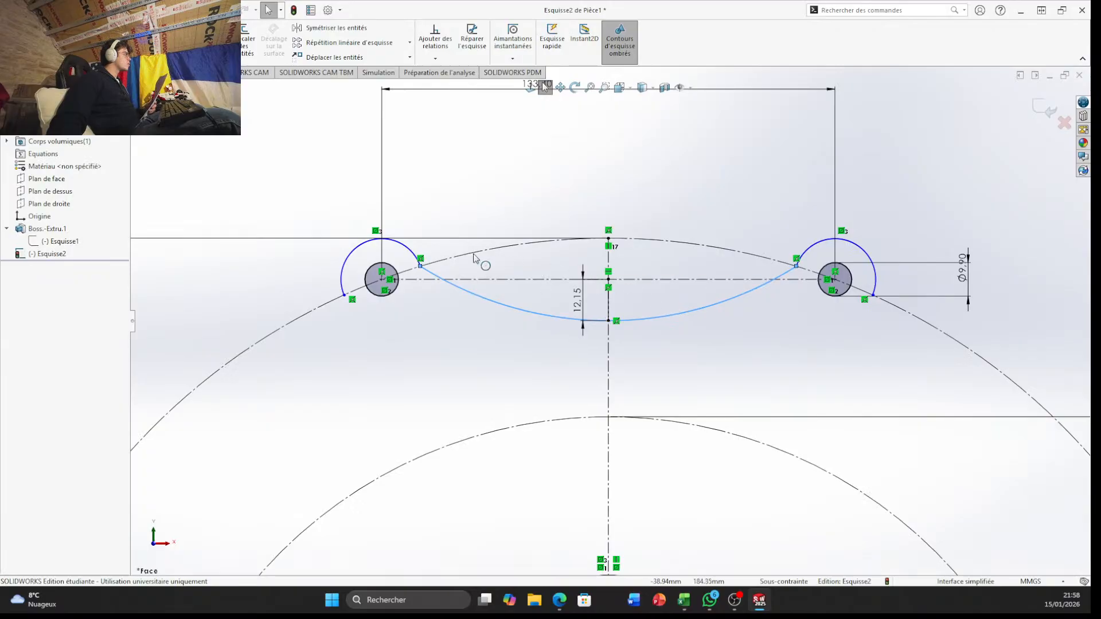
pyautogui.scroll(-8, 474, 258)
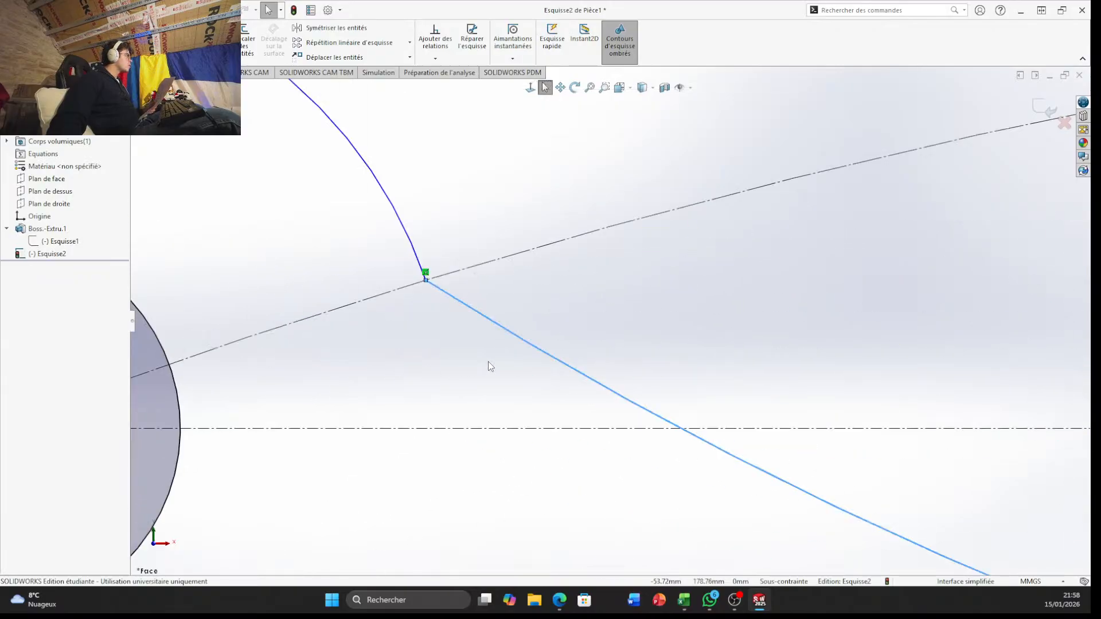
pyautogui.scroll(6, 696, 418)
pyautogui.scroll(-4, 853, 356)
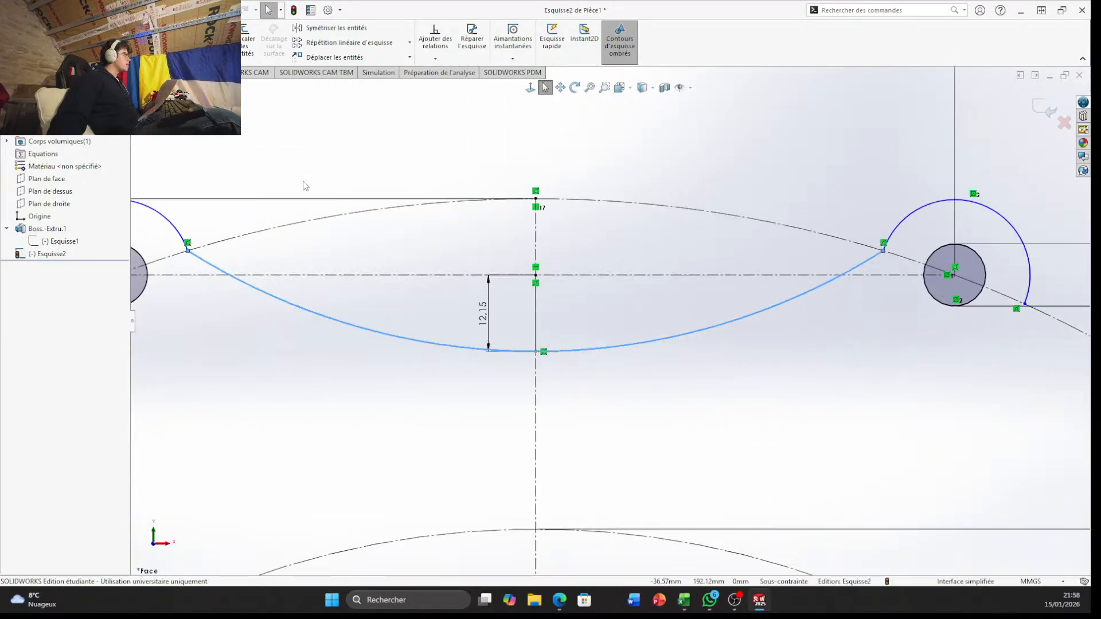
# Trim away the three-point arc that joins the two boss arcs
pyautogui.click(181, 38)
pyautogui.moveTo(357, 404); pyautogui.dragTo(384, 319)
pyautogui.moveTo(724, 424); pyautogui.dragTo(671, 330)
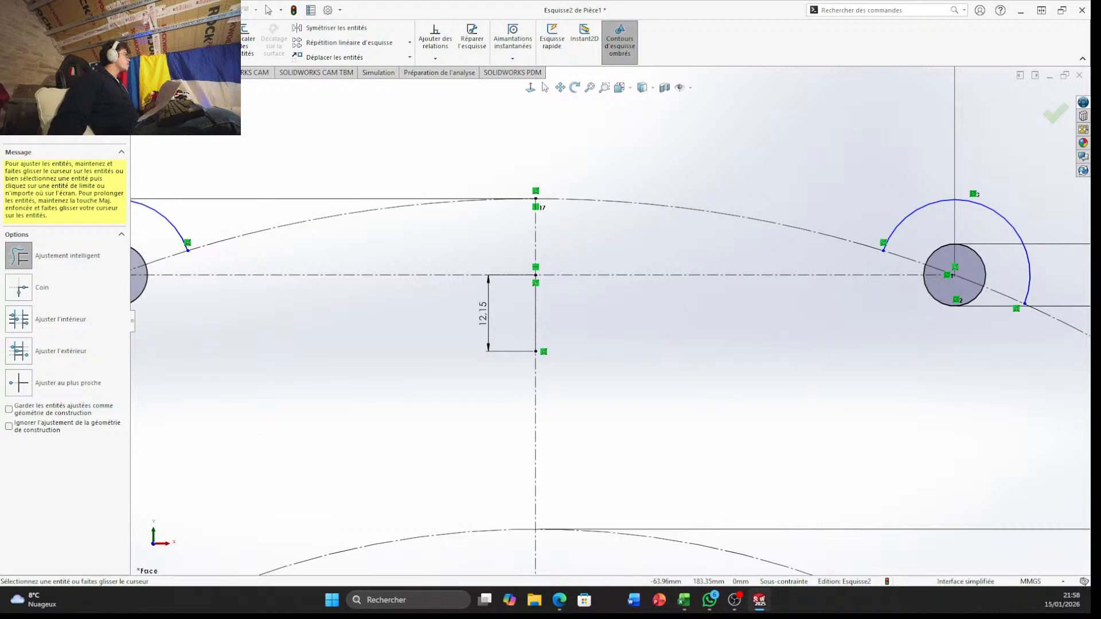
pyautogui.press('Escape')
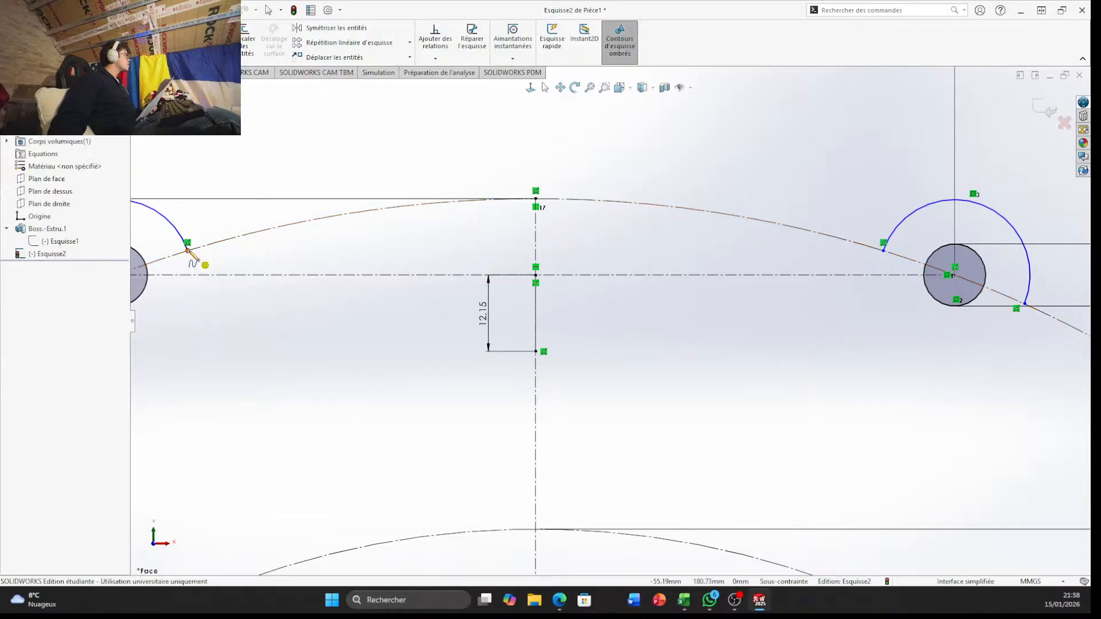
# Draw a spline from the left boss arc's inner end through the 12.15 mm line's lower end to the right boss arc's inner end
pyautogui.click(188, 251)
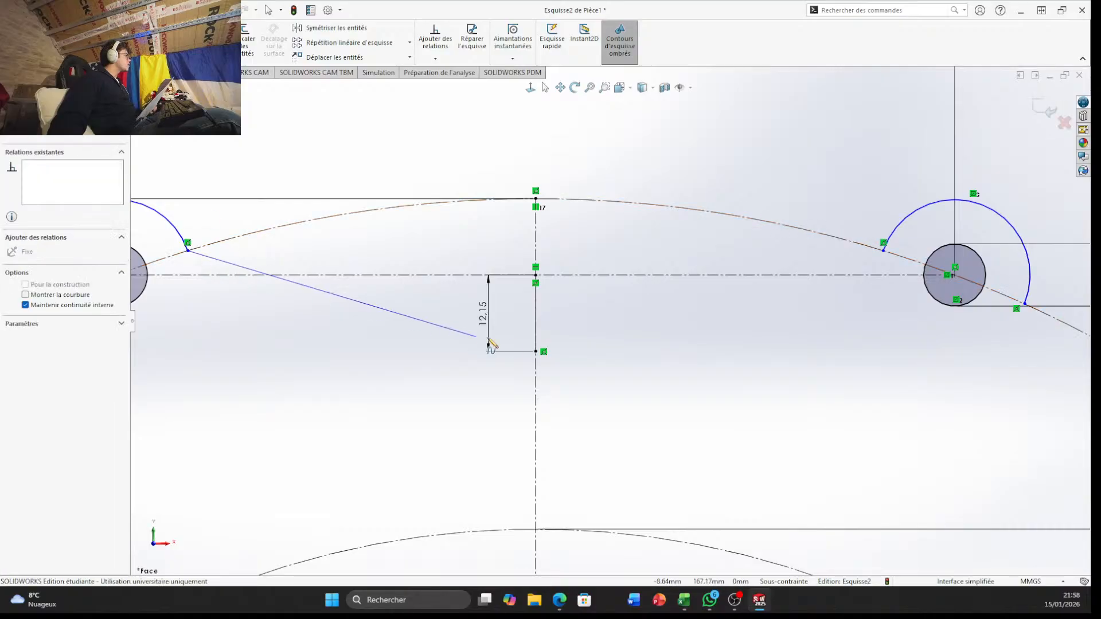
pyautogui.click(536, 351)
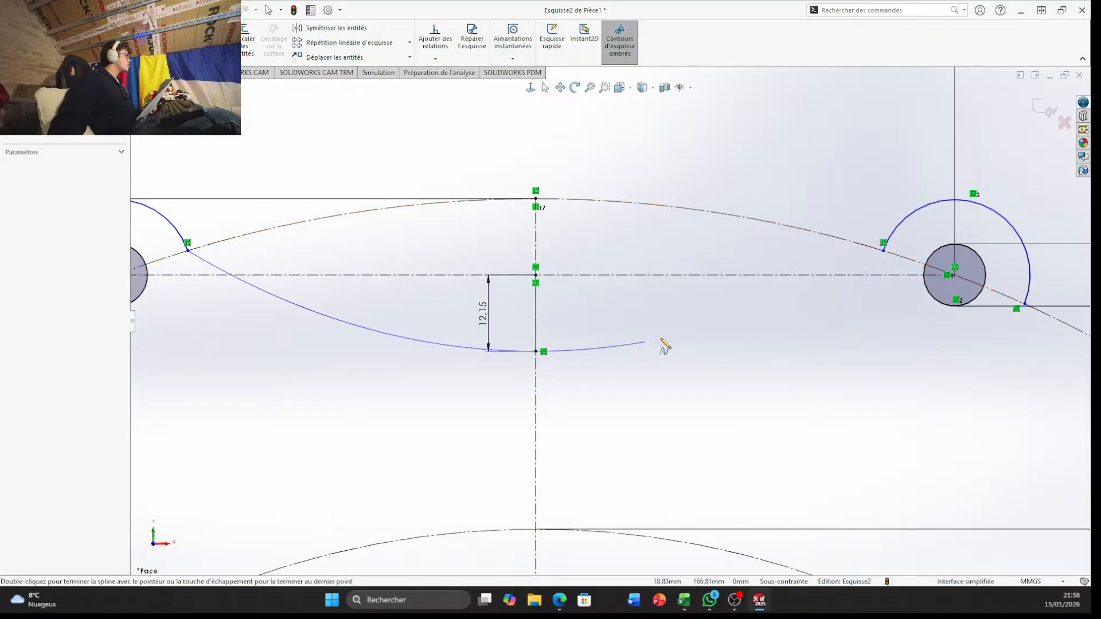
pyautogui.click(883, 250)
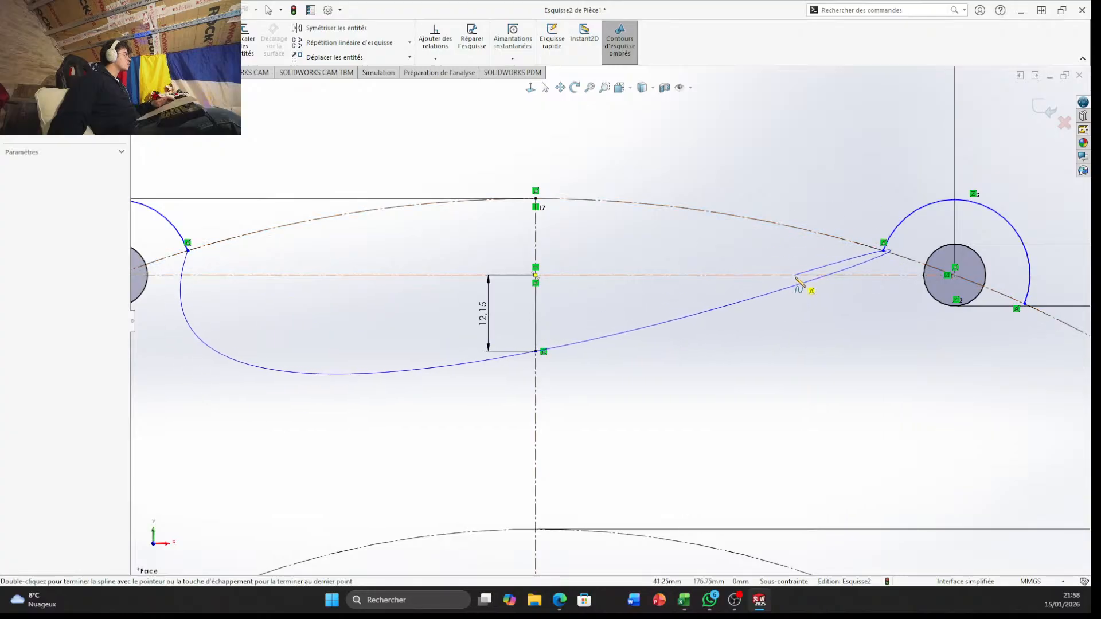
pyautogui.press('Escape')
# Start a sketch fillet at the corner between the left boss arc and the spline, accepting removal of its relations, with a 5 mm radius
pyautogui.scroll(-6, 888, 322)
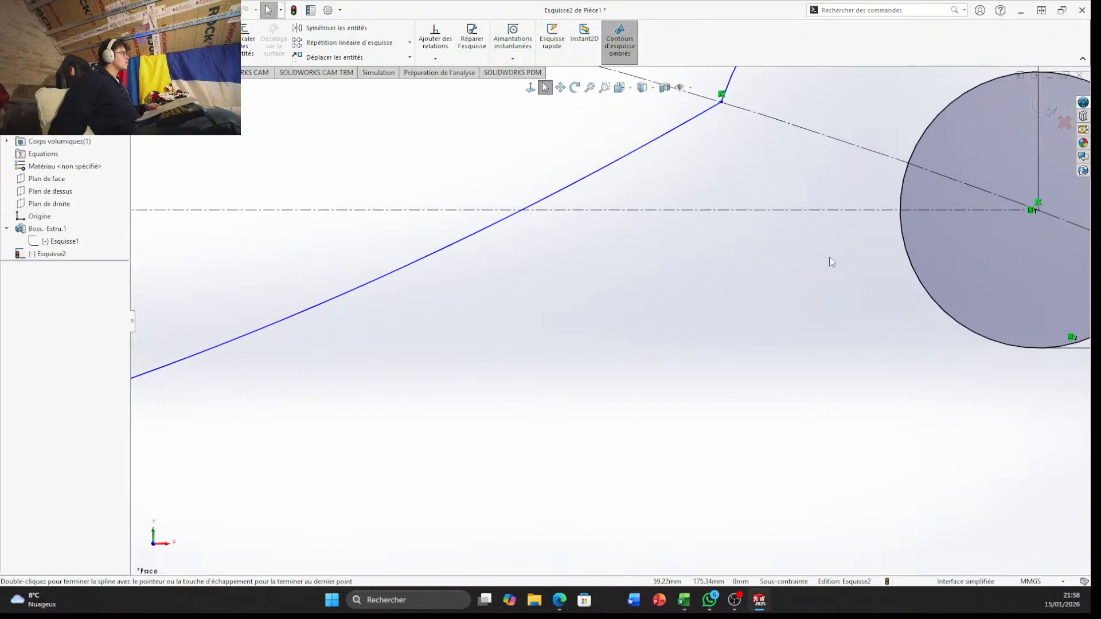
pyautogui.scroll(5, 614, 321)
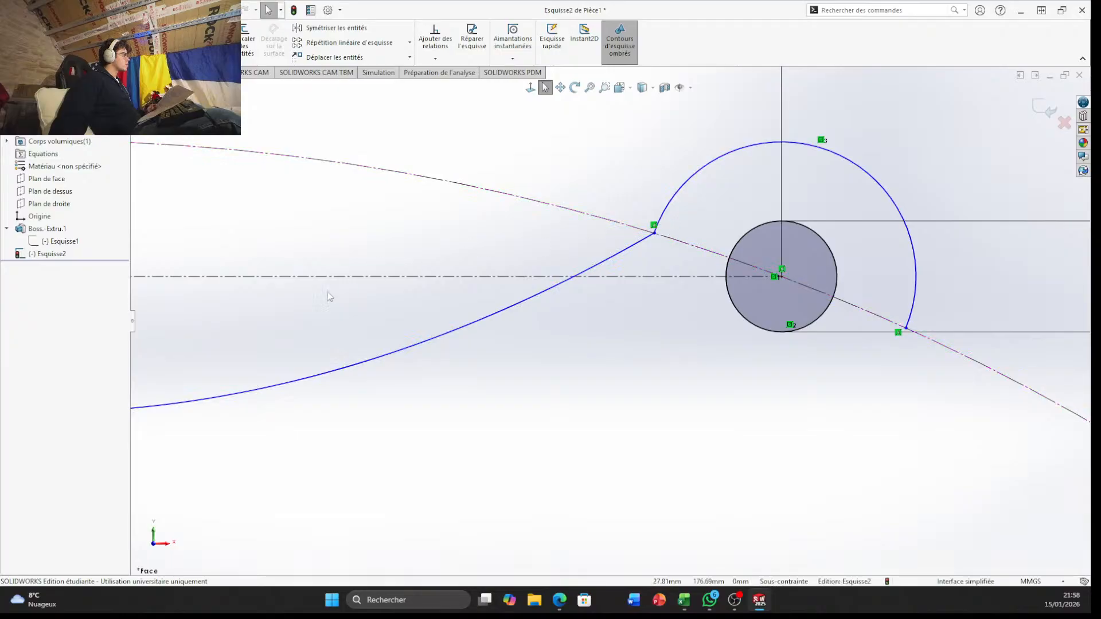
pyautogui.scroll(6, 328, 291)
pyautogui.scroll(-3, 432, 364)
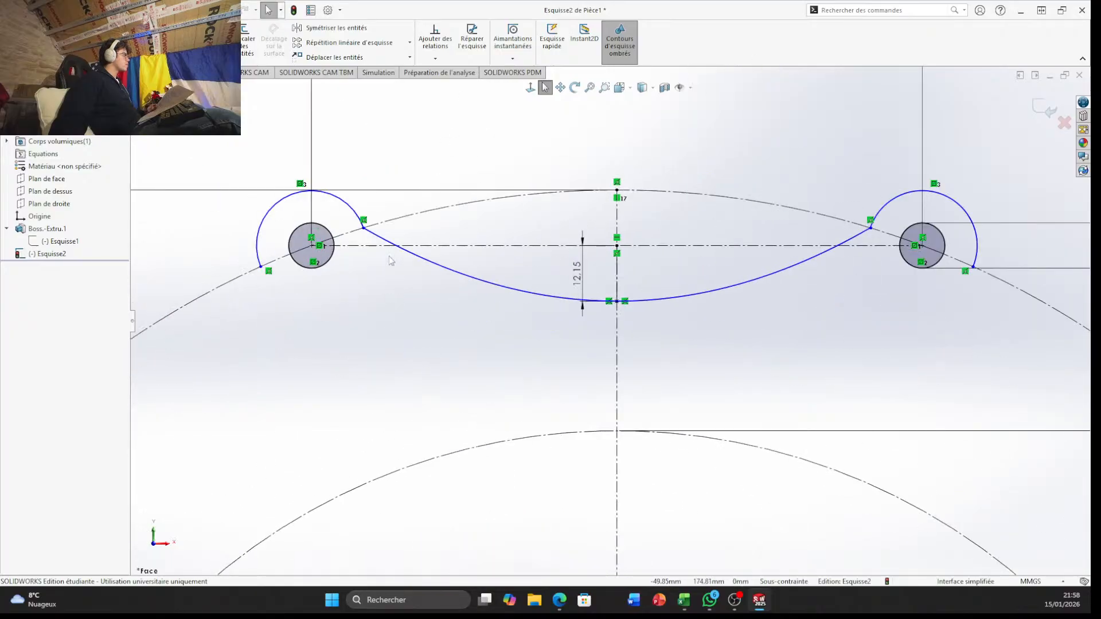
pyautogui.scroll(-6, 388, 260)
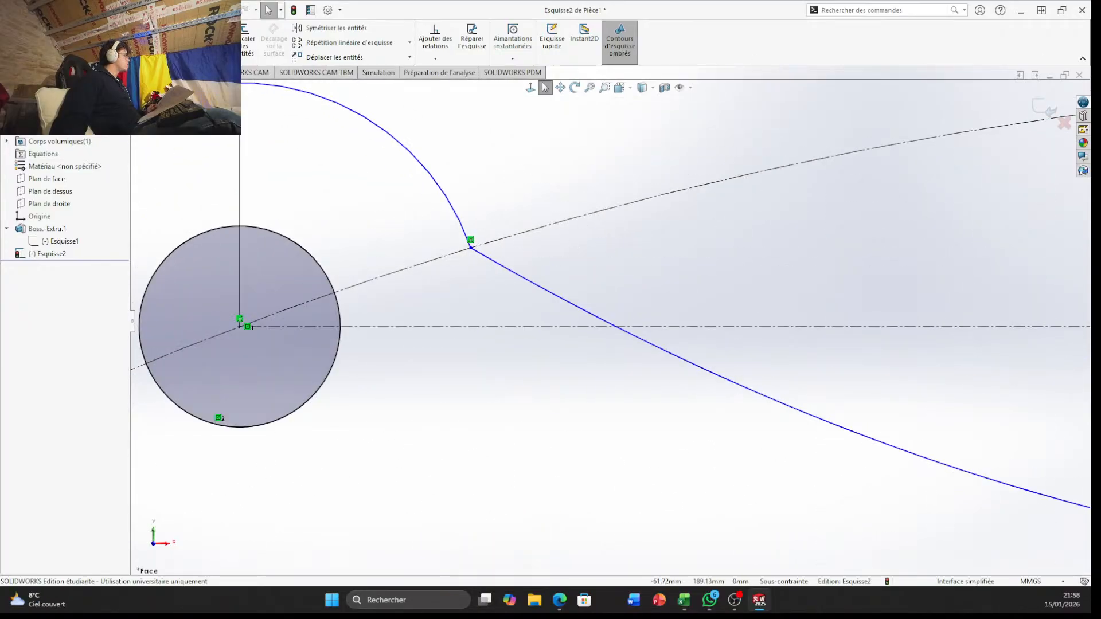
pyautogui.click(132, 57)
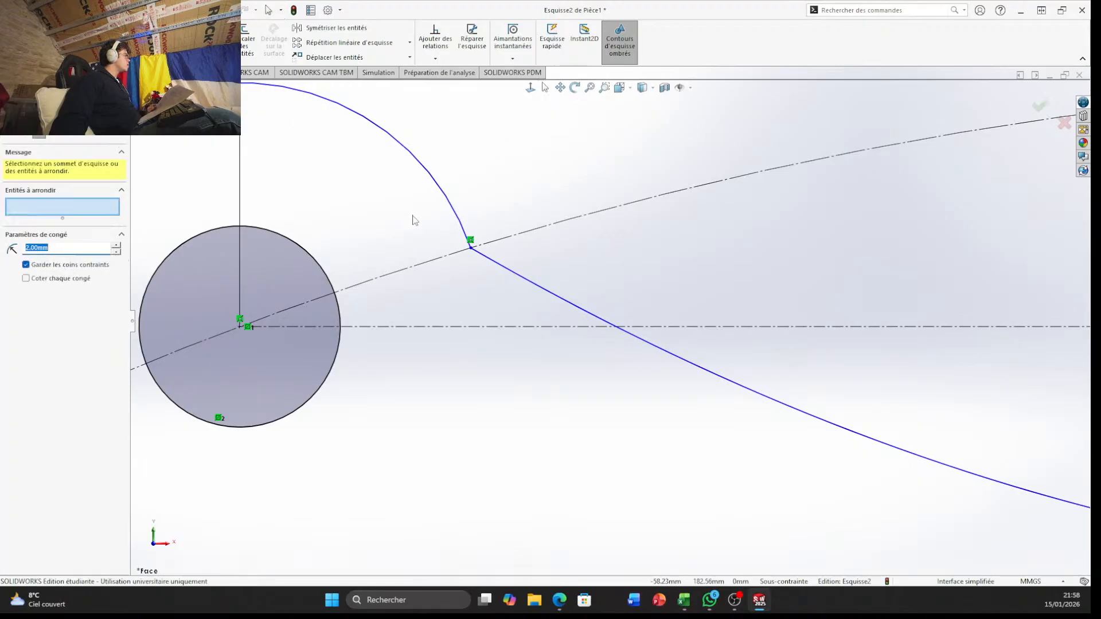
pyautogui.click(471, 249)
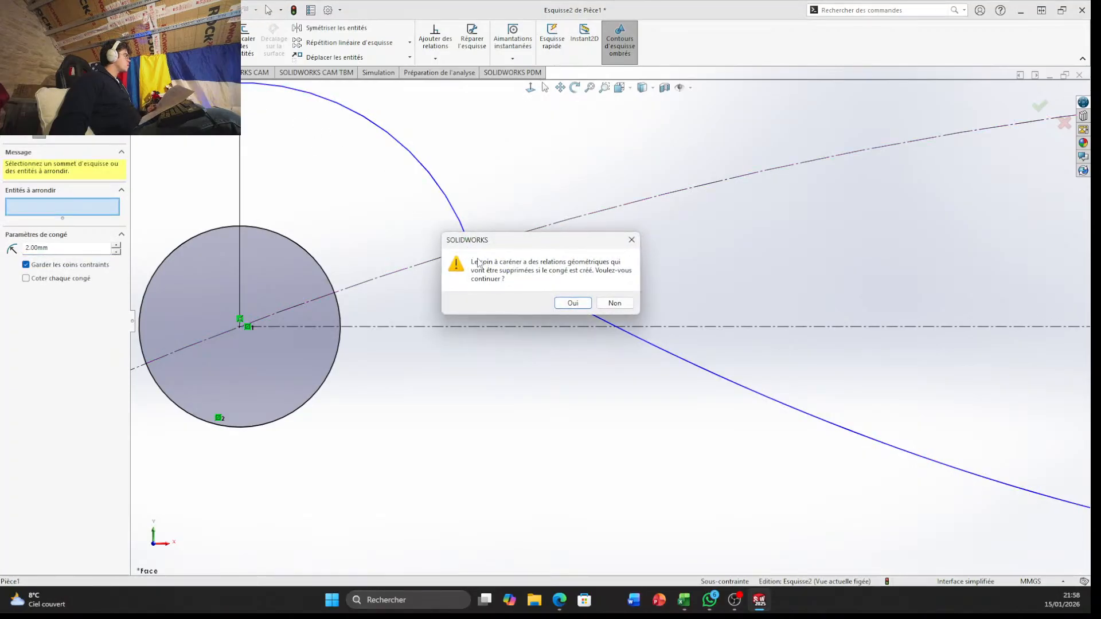
pyautogui.click(571, 305)
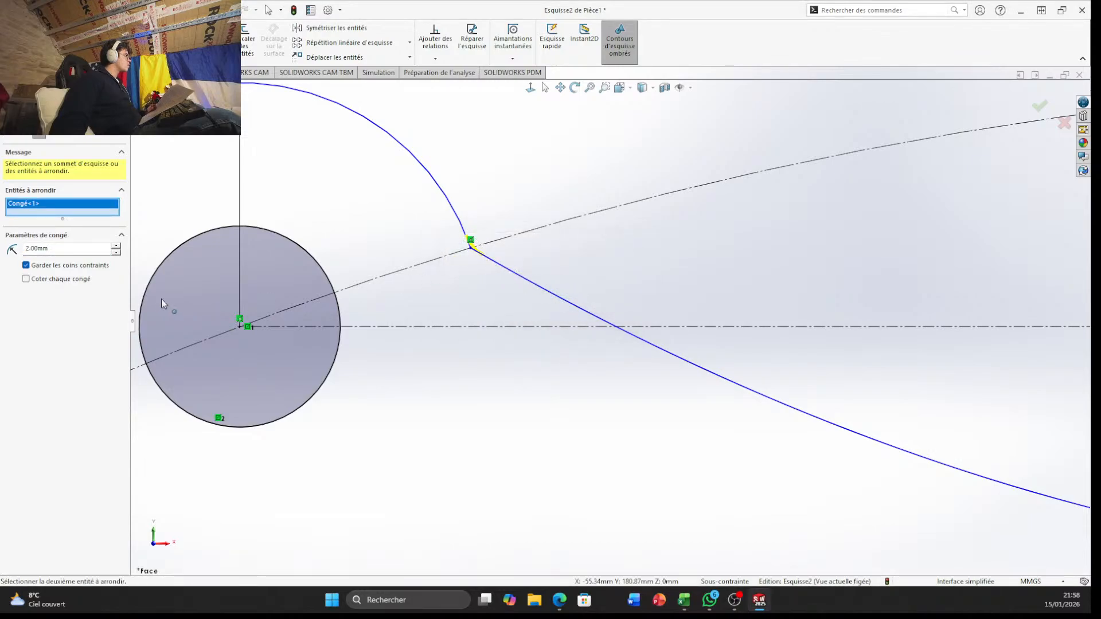
pyautogui.doubleClick(60, 253)
pyautogui.write('5')
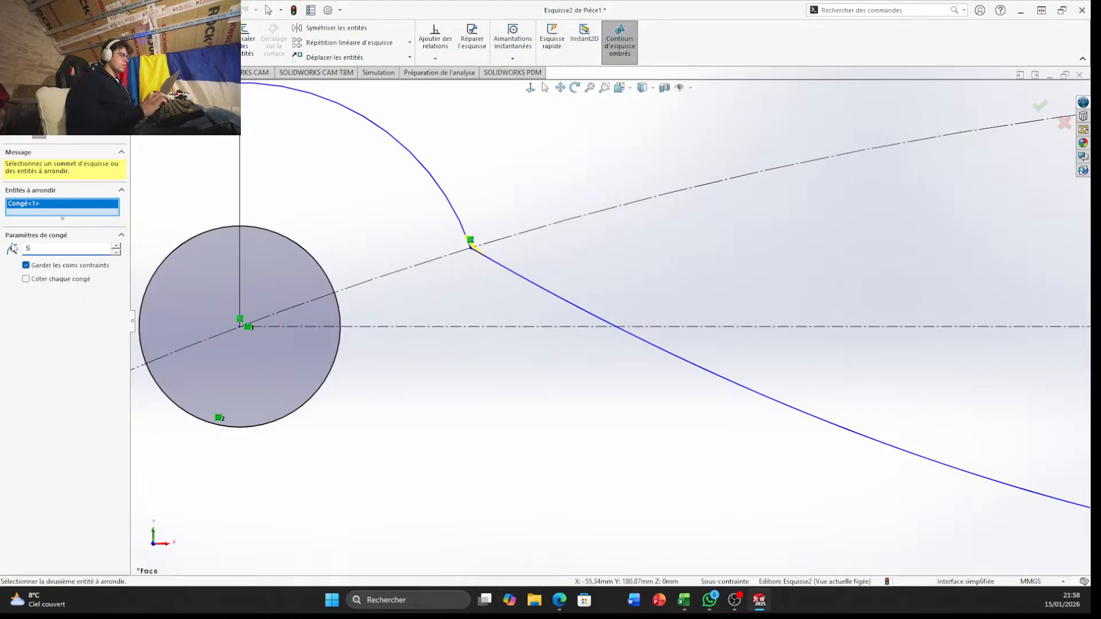
pyautogui.press('Return')
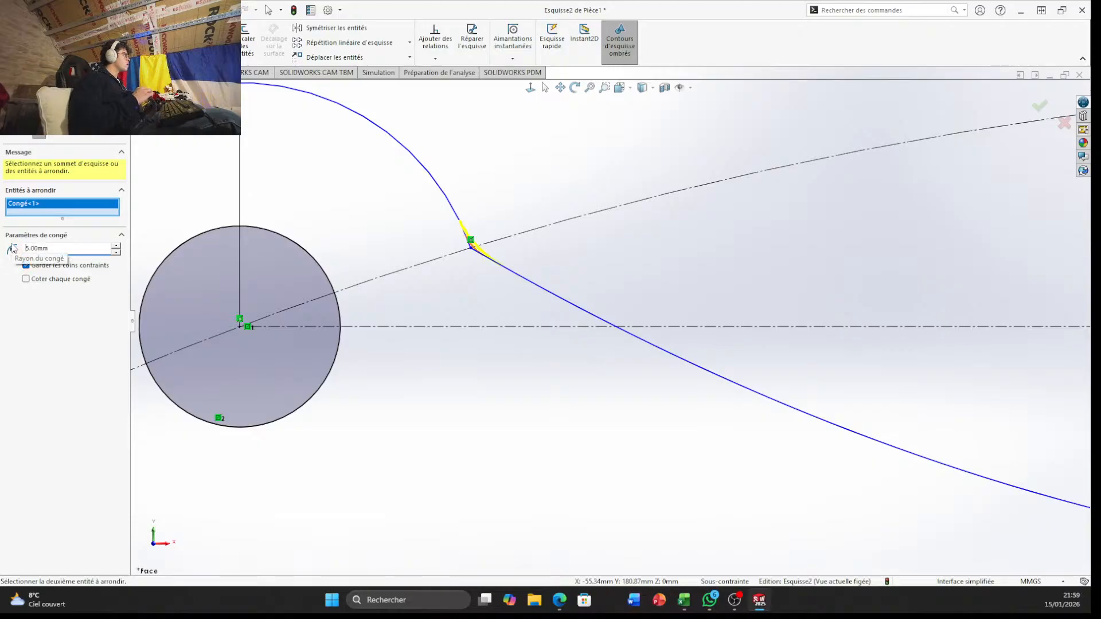
# Add the matching corner at the right boss arc, accepting removal of its relations, and apply the 5 mm fillets to both corners
pyautogui.scroll(4, 895, 324)
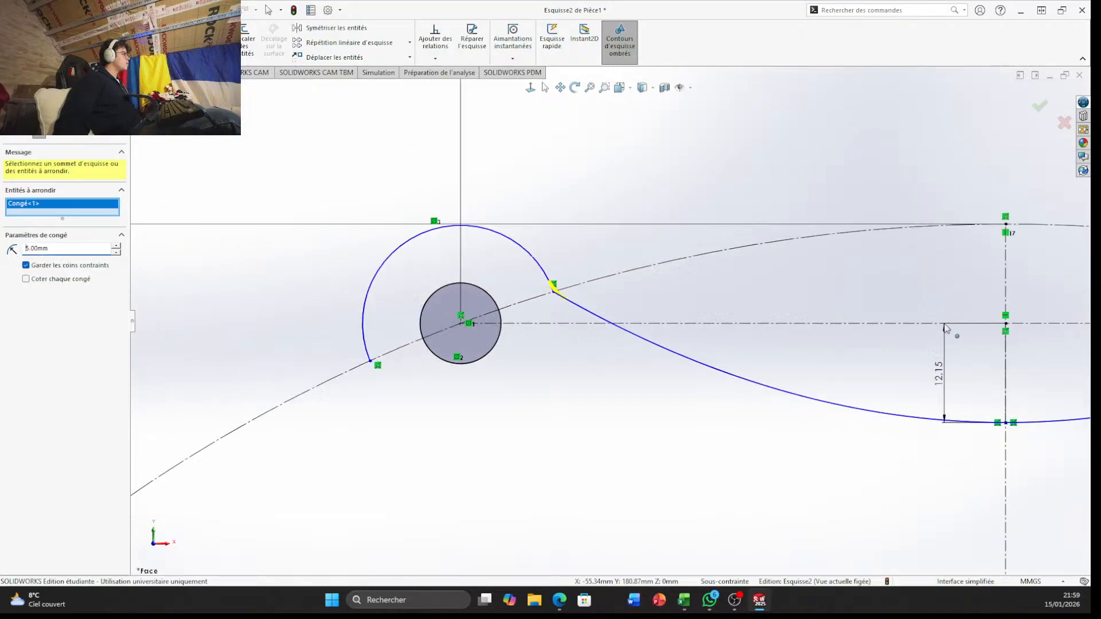
pyautogui.scroll(8, 964, 315)
pyautogui.scroll(-11, 820, 316)
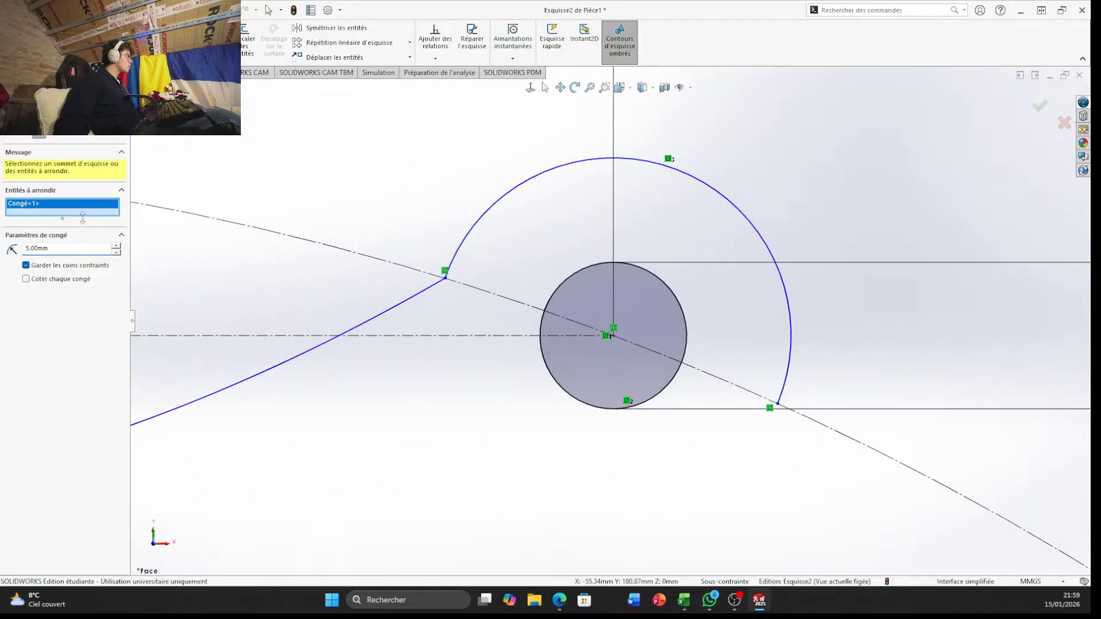
pyautogui.click(446, 278)
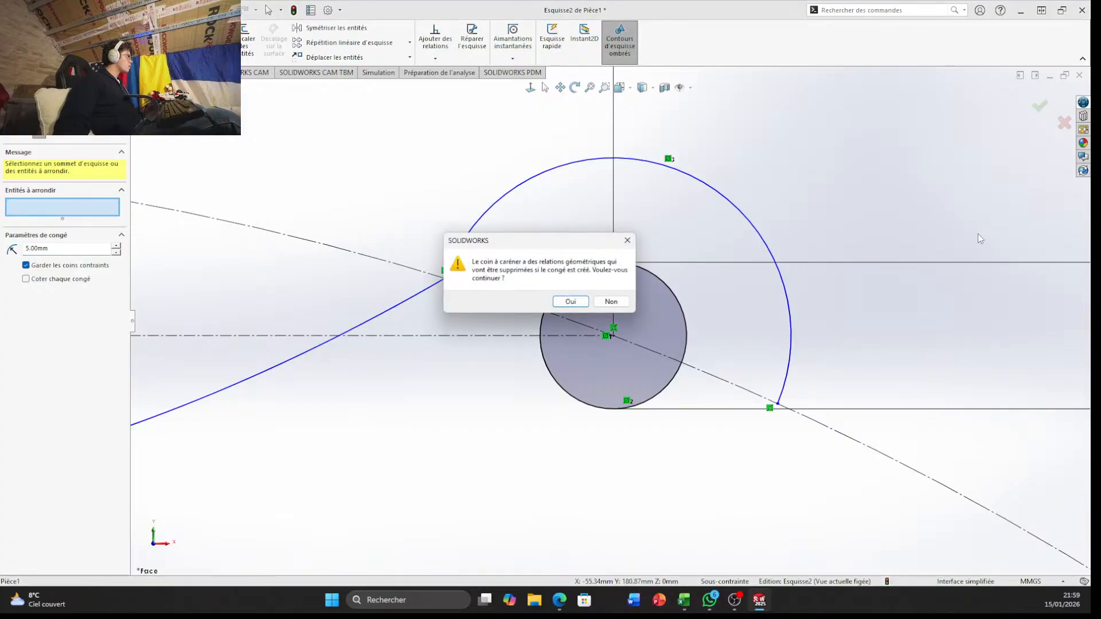
pyautogui.click(573, 304)
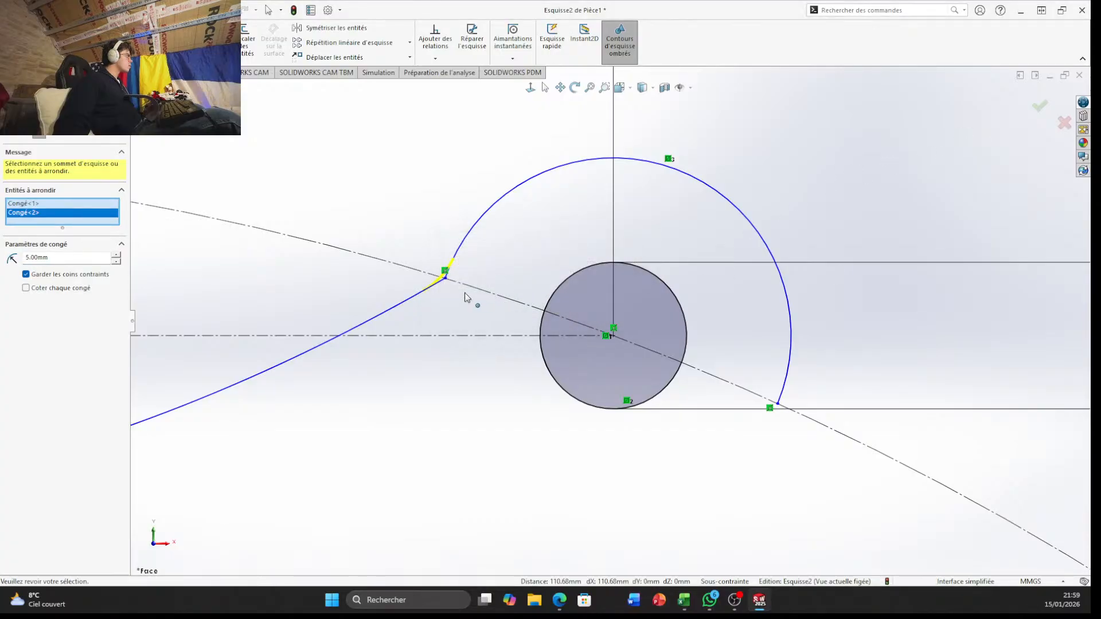
pyautogui.scroll(6, 246, 281)
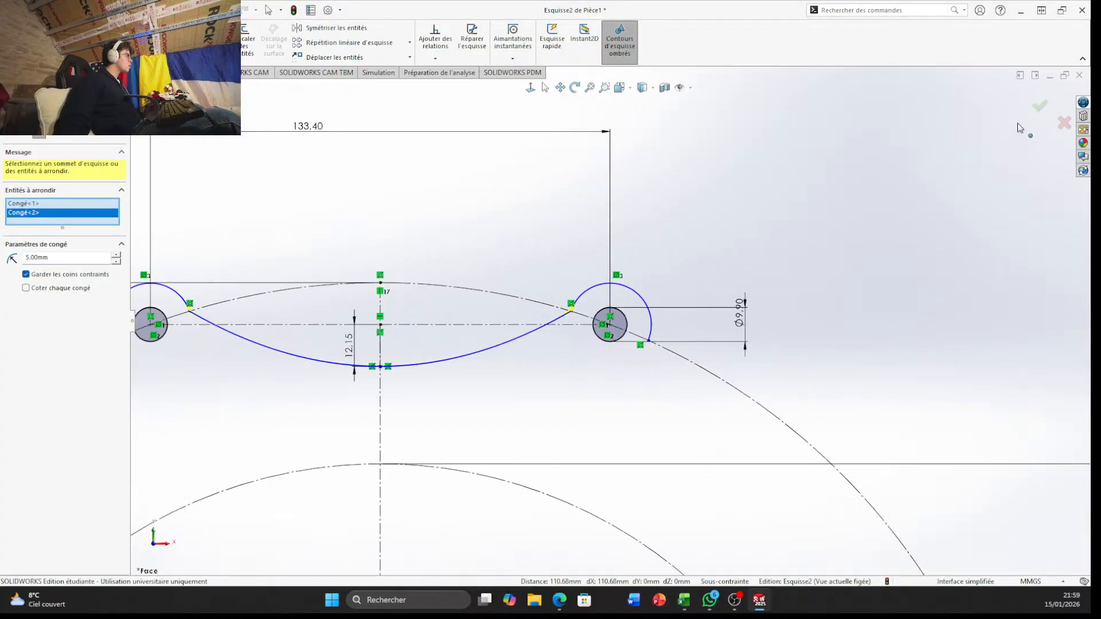
pyautogui.click(1039, 109)
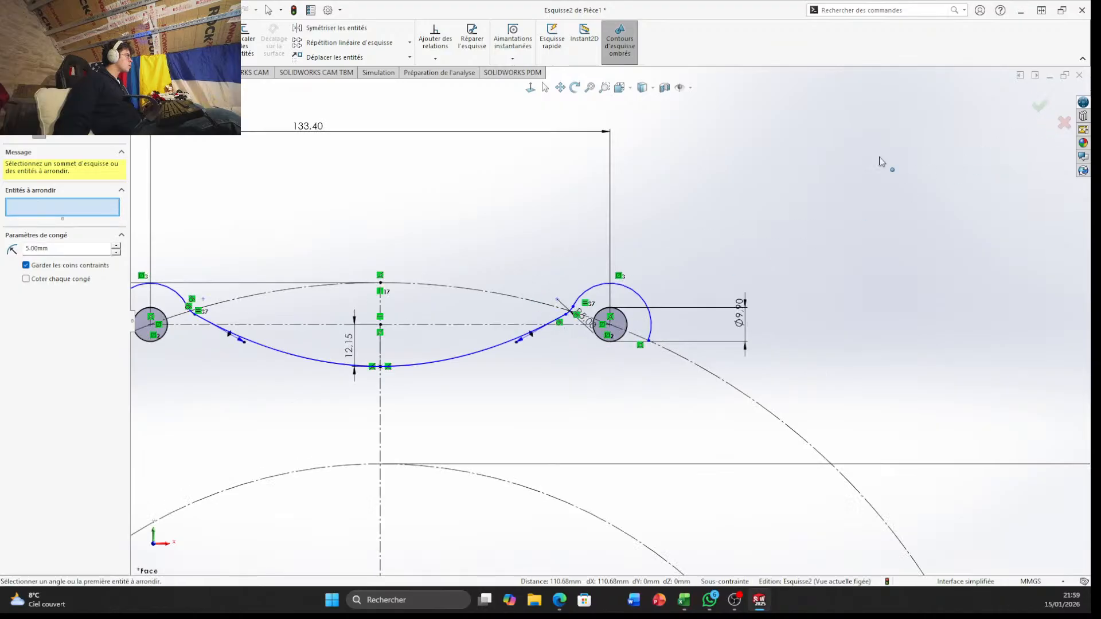
pyautogui.click(1040, 109)
pyautogui.scroll(-8, 622, 339)
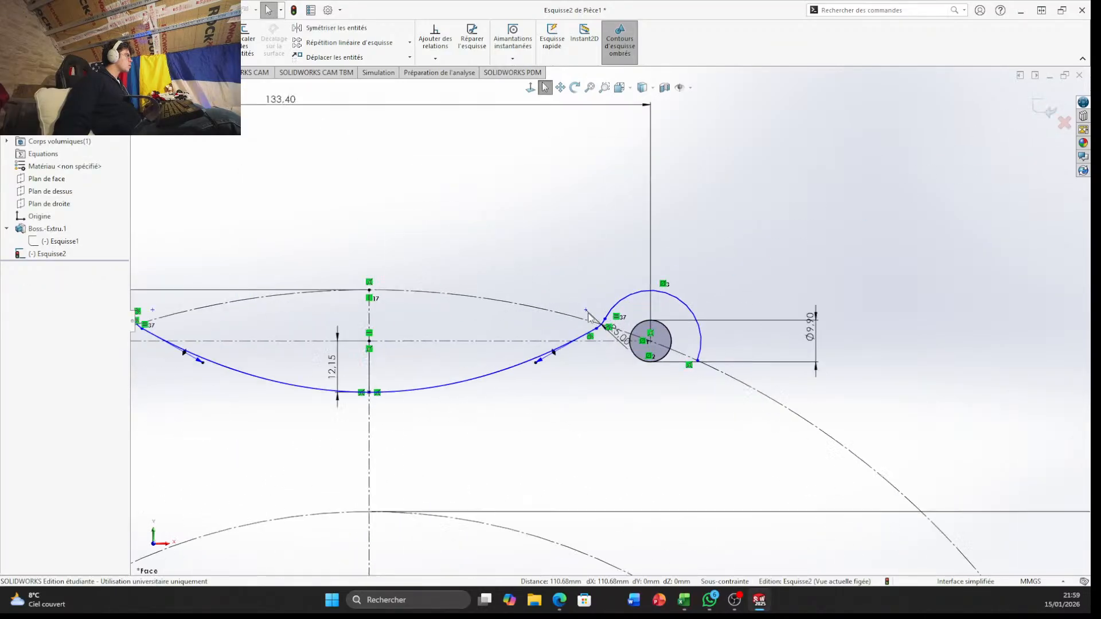
pyautogui.scroll(10, 532, 237)
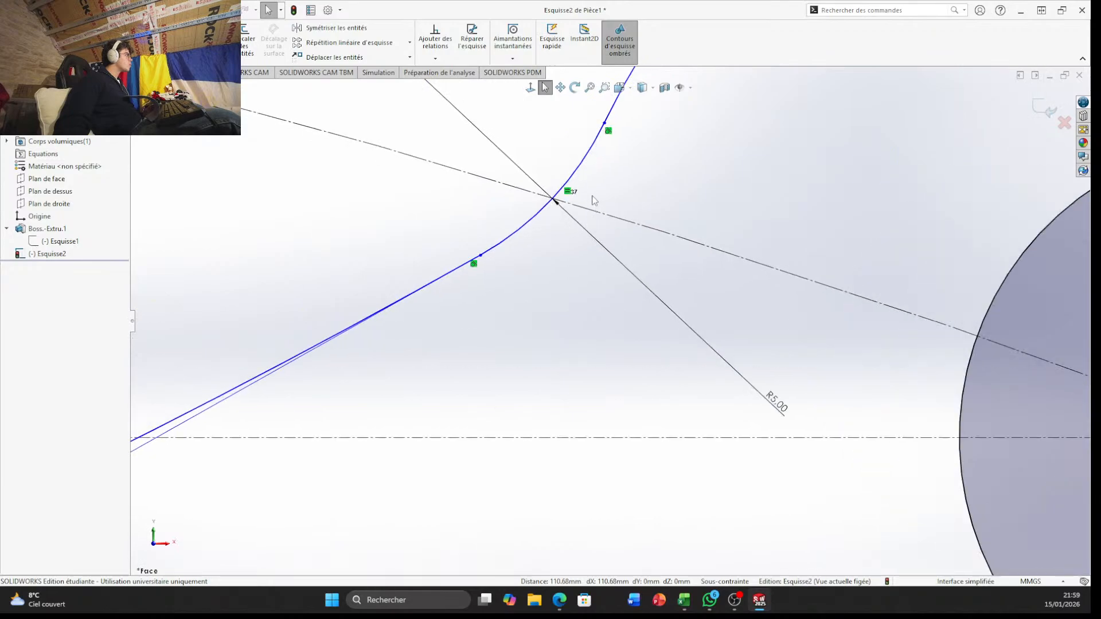
# Draw a three-point arc of about 76 mm radius from the left boss arc's outer end to the slotted plate's upper-left edge, bulging inward
pyautogui.scroll(3, 397, 343)
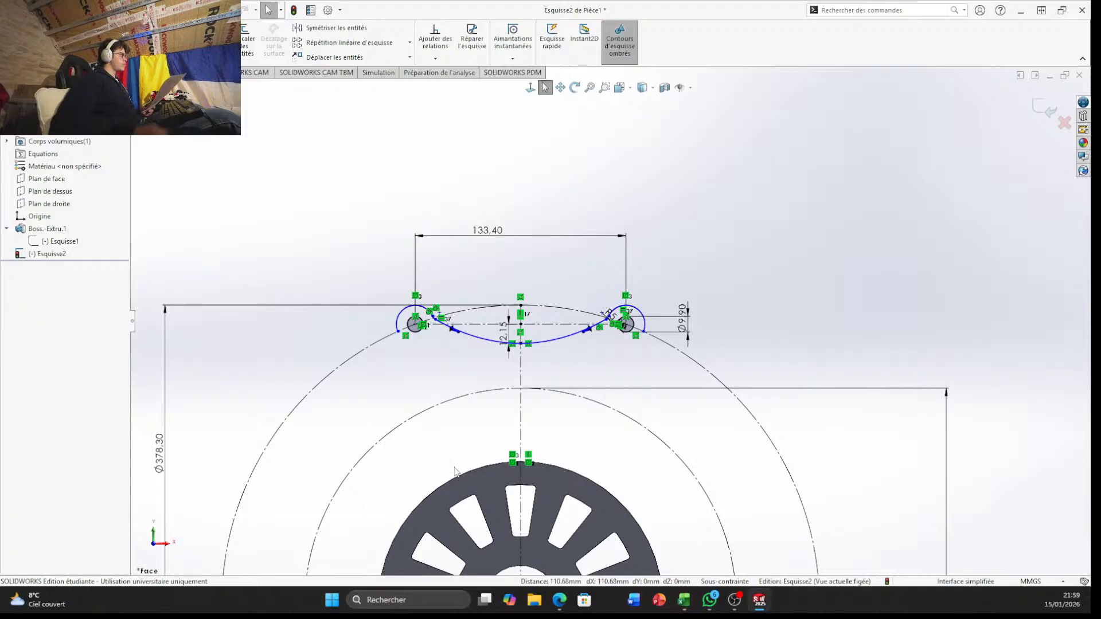
pyautogui.scroll(4, 444, 405)
pyautogui.scroll(-5, 505, 384)
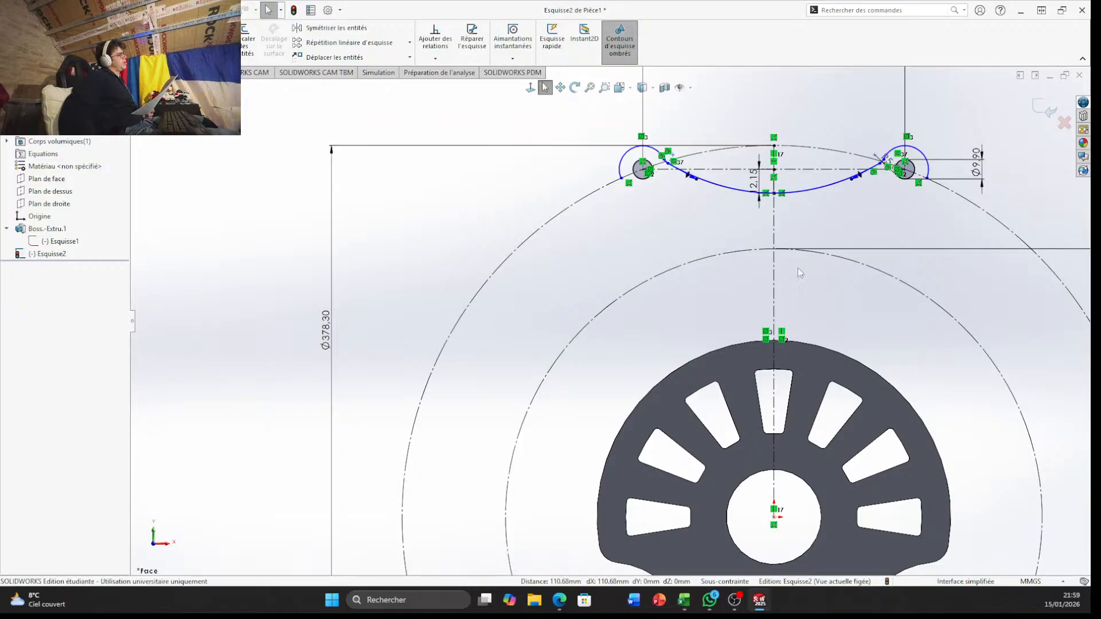
pyautogui.moveTo(759, 616)
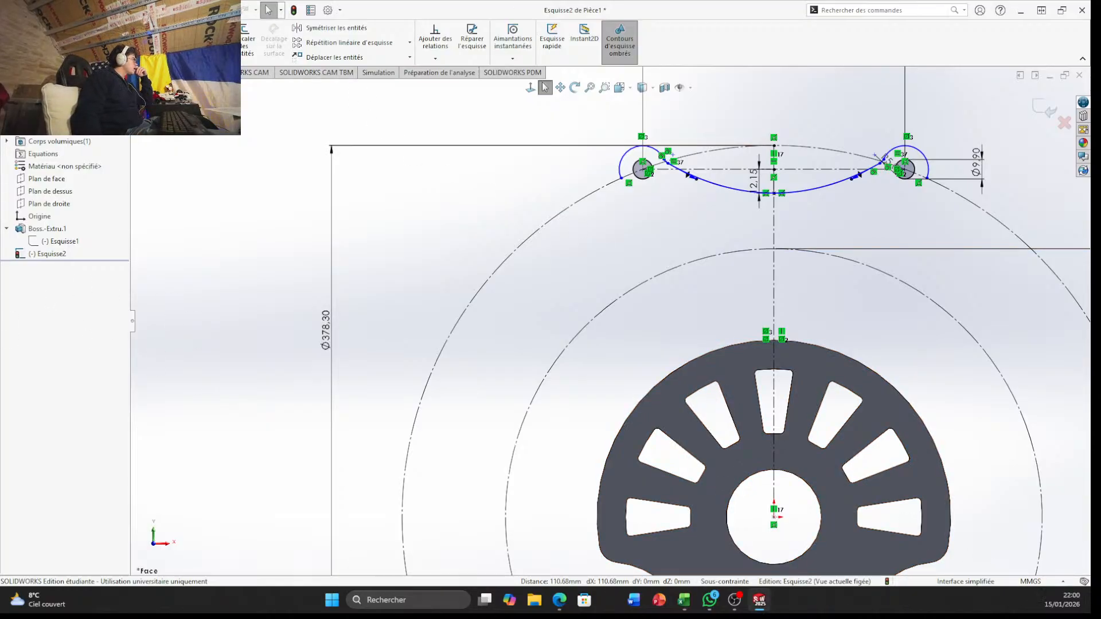
pyautogui.moveTo(46, 10)
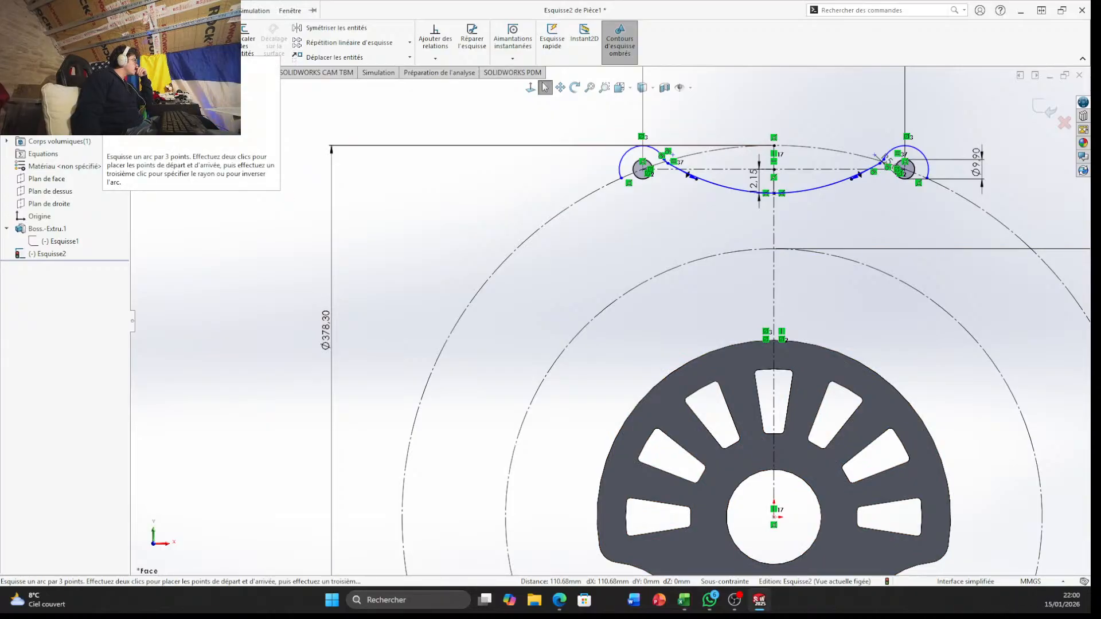
pyautogui.click(108, 43)
pyautogui.click(622, 179)
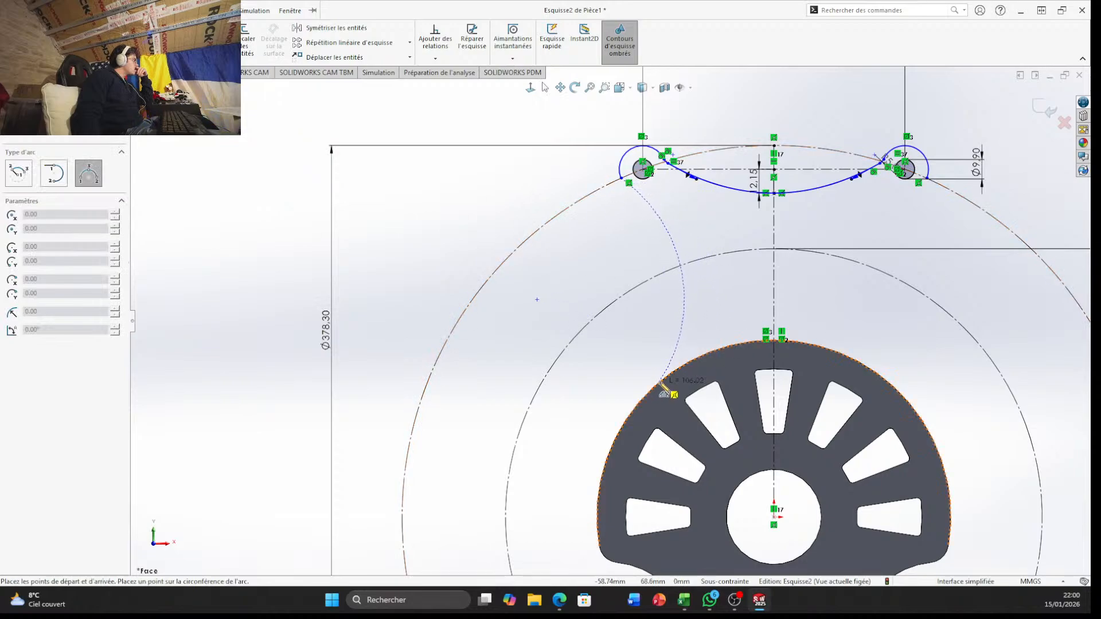
pyautogui.scroll(-6, 664, 390)
pyautogui.scroll(2, 669, 364)
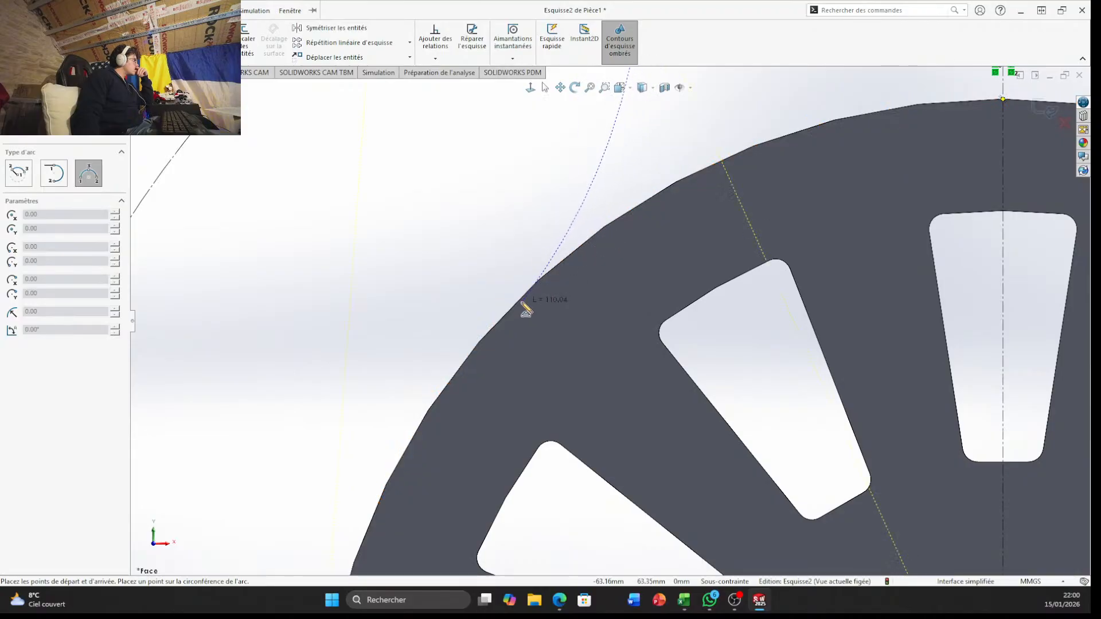
pyautogui.scroll(8, 528, 308)
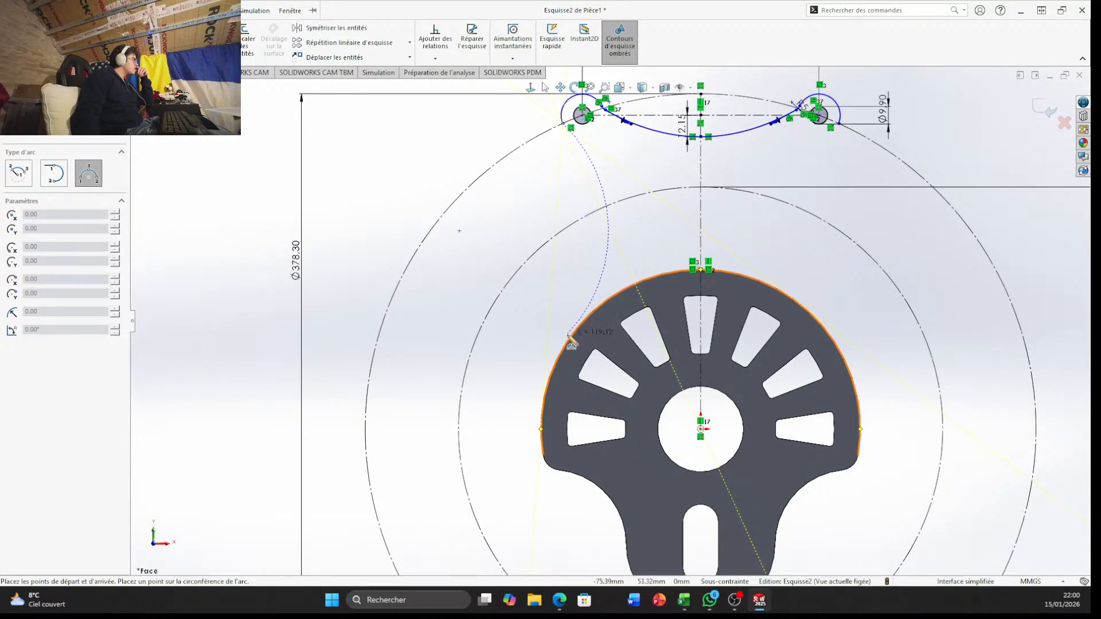
pyautogui.click(593, 312)
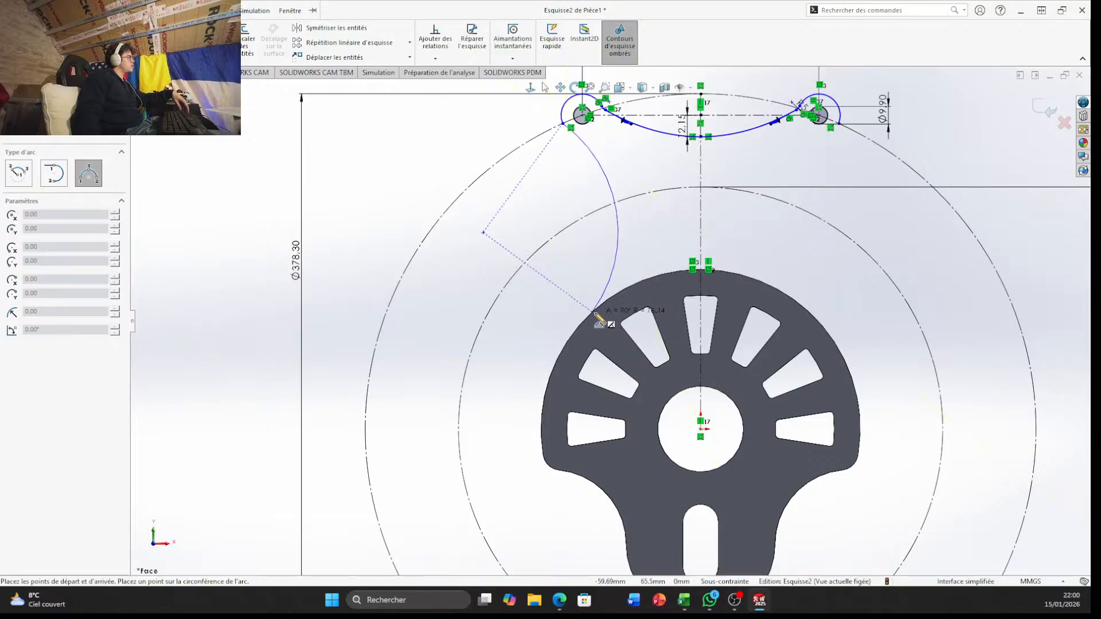
pyautogui.click(596, 313)
pyautogui.press('Escape')
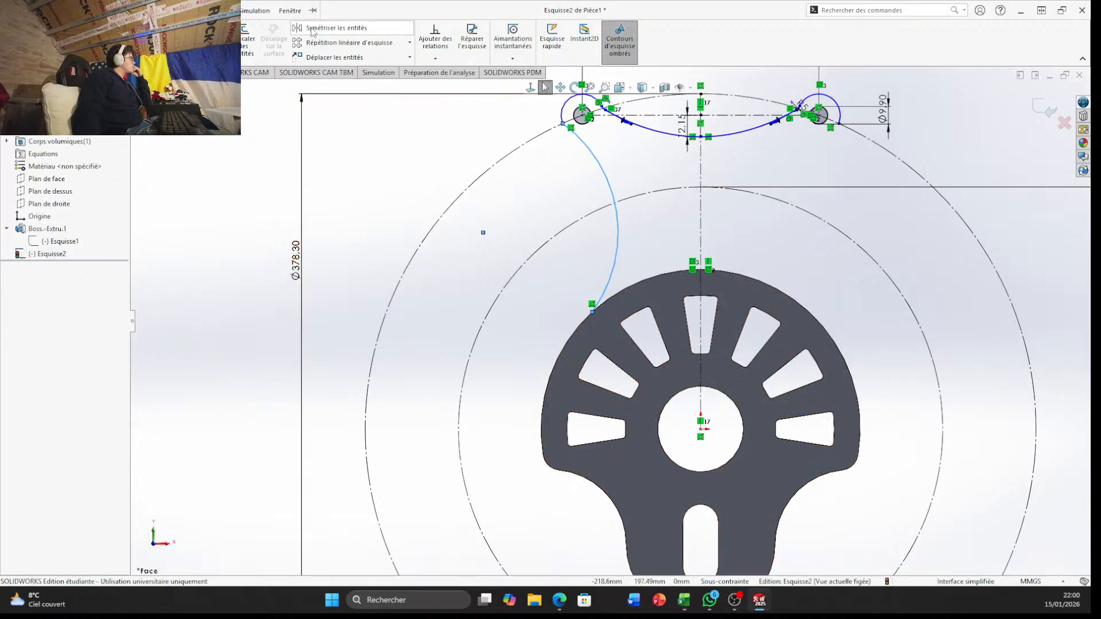
# Mirror the left side arc about the vertical centerline, keeping the original
pyautogui.click(332, 28)
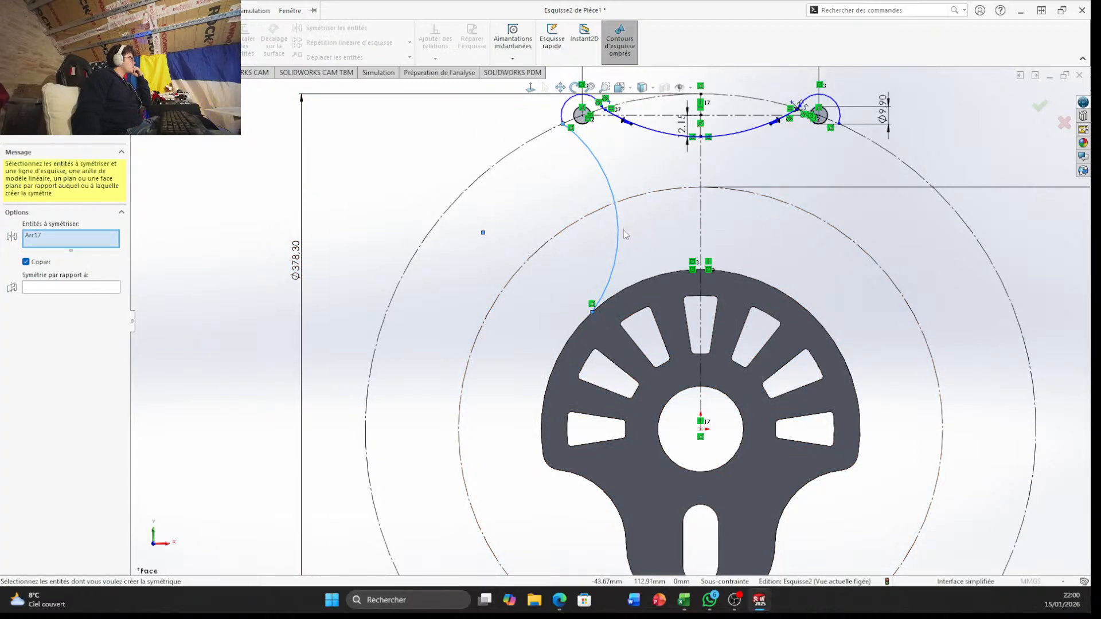
pyautogui.click(610, 249)
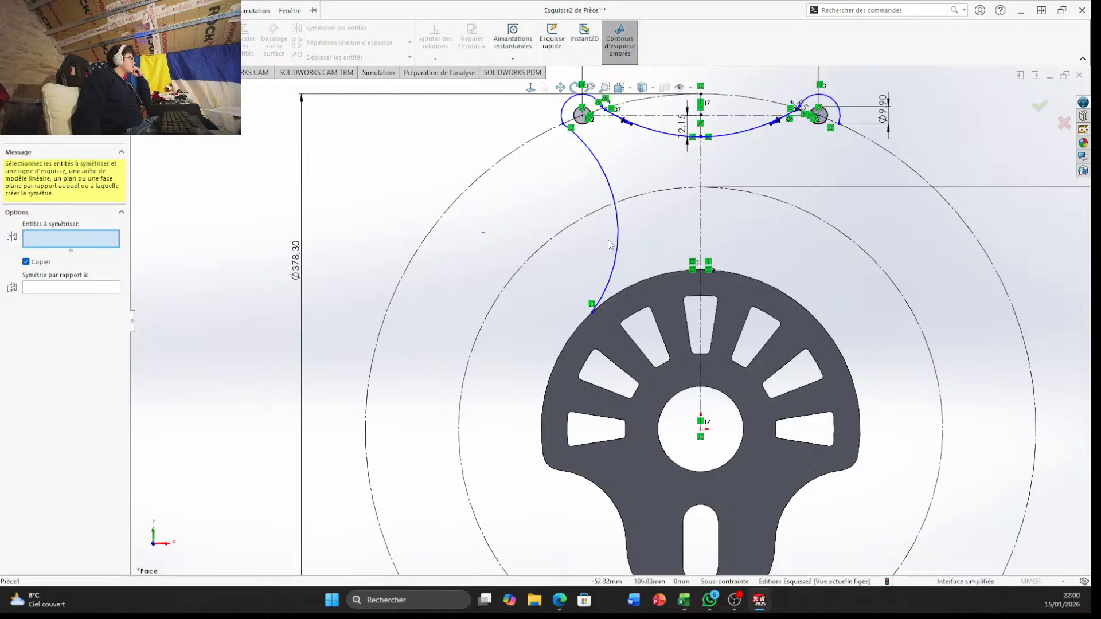
pyautogui.click(618, 244)
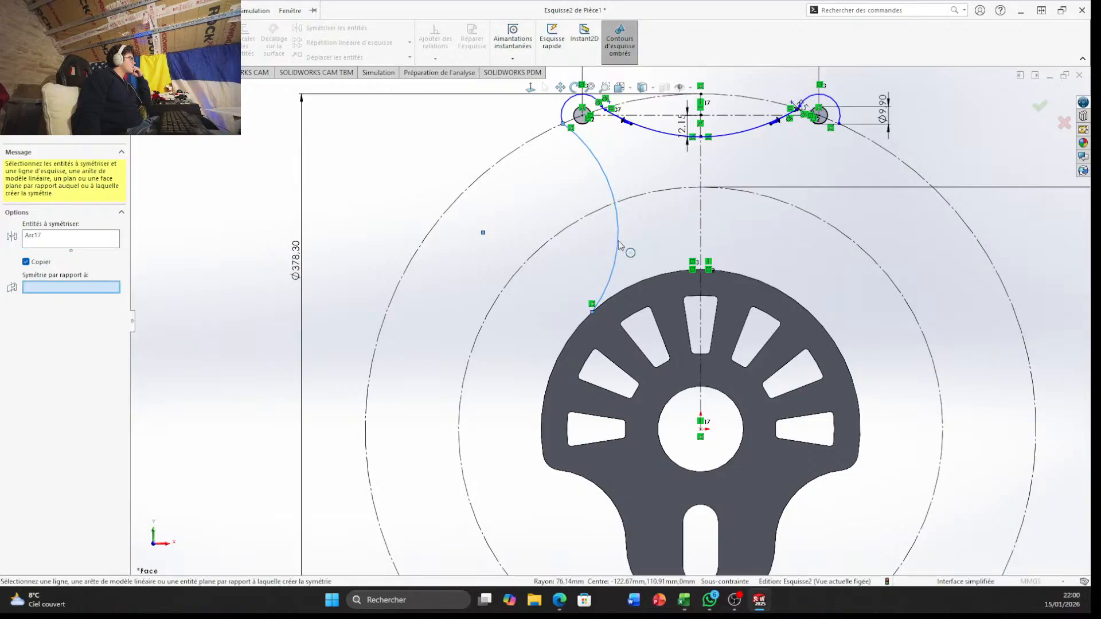
pyautogui.click(701, 218)
pyautogui.rightClick(704, 219)
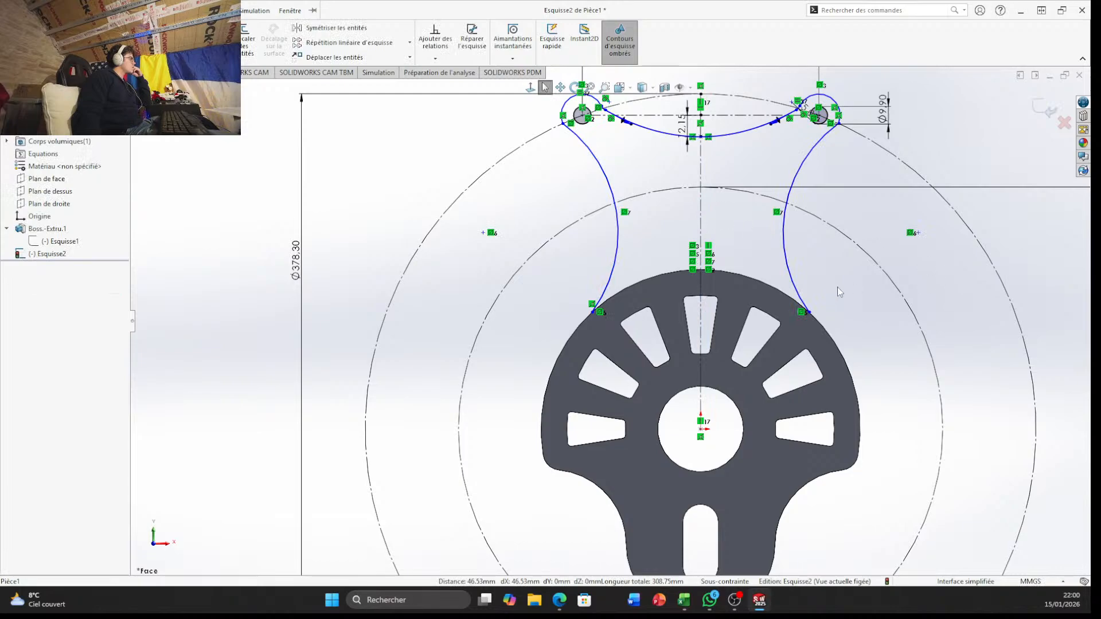
# Close the profile with a three-point arc of 90 mm radius along the plate's upper edge, joining the lower ends of both side arcs
pyautogui.scroll(-5, 834, 287)
pyautogui.scroll(5, 632, 333)
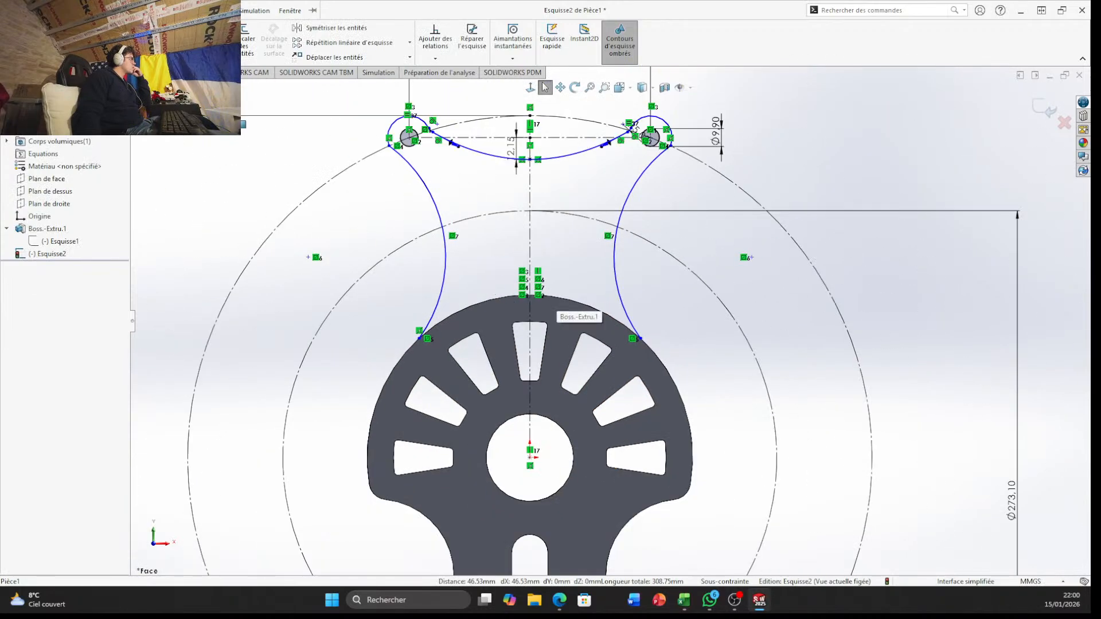
pyautogui.click(119, 11)
pyautogui.click(874, 148)
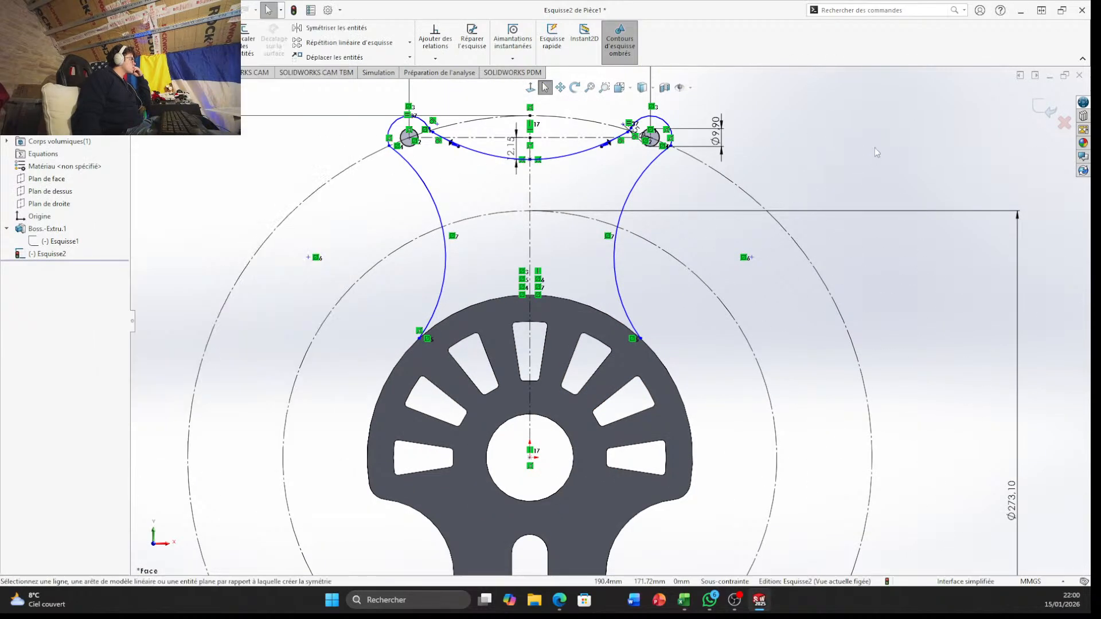
pyautogui.click(103, 42)
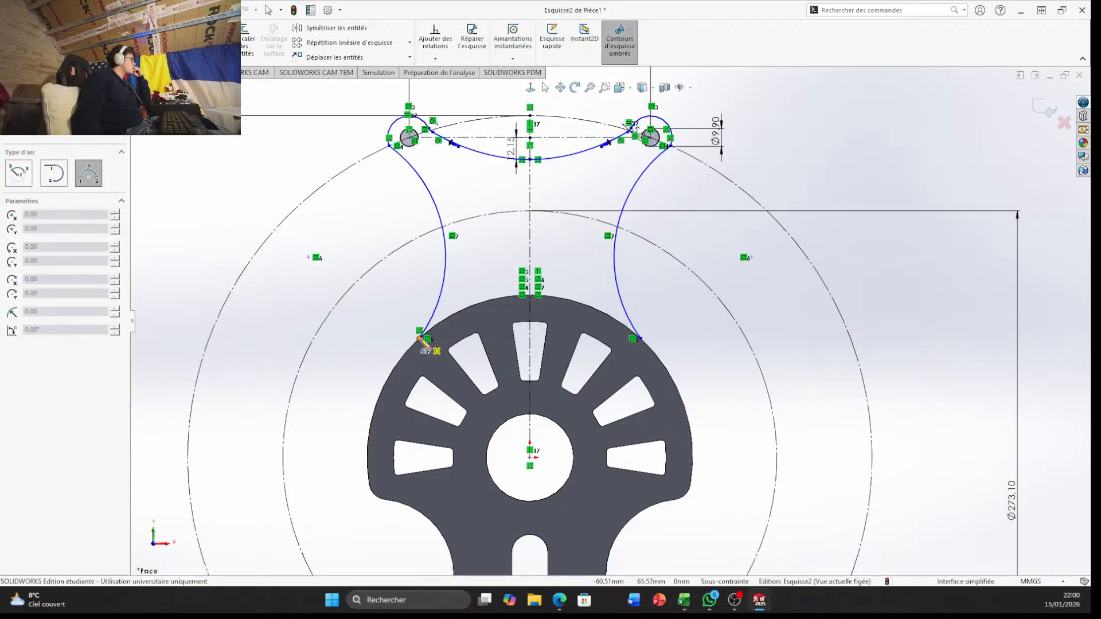
pyautogui.click(424, 340)
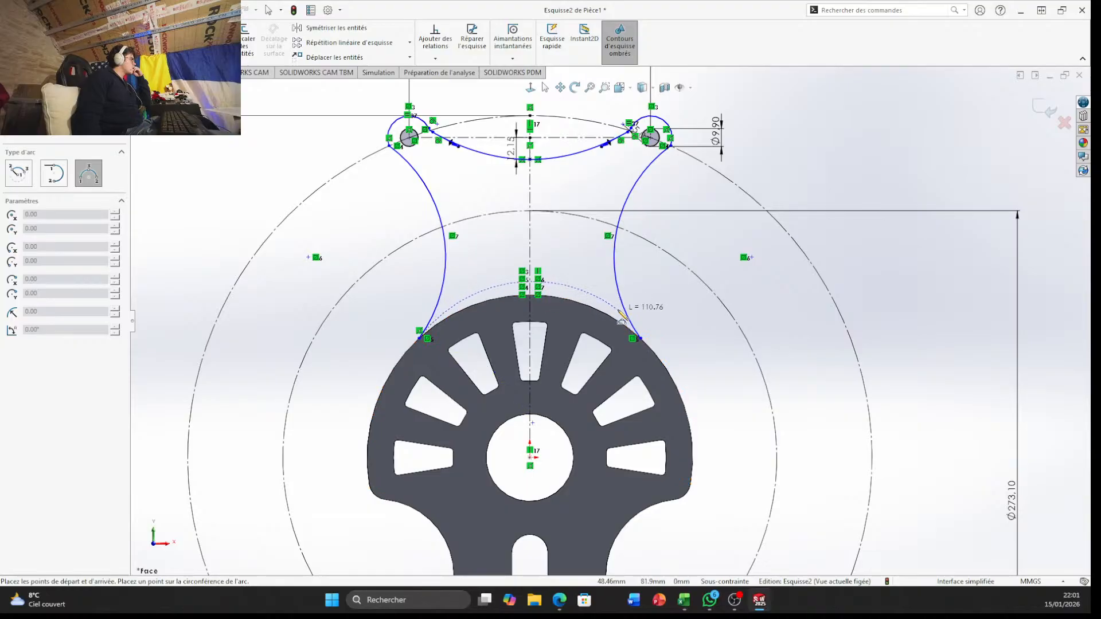
pyautogui.click(638, 339)
pyautogui.click(597, 313)
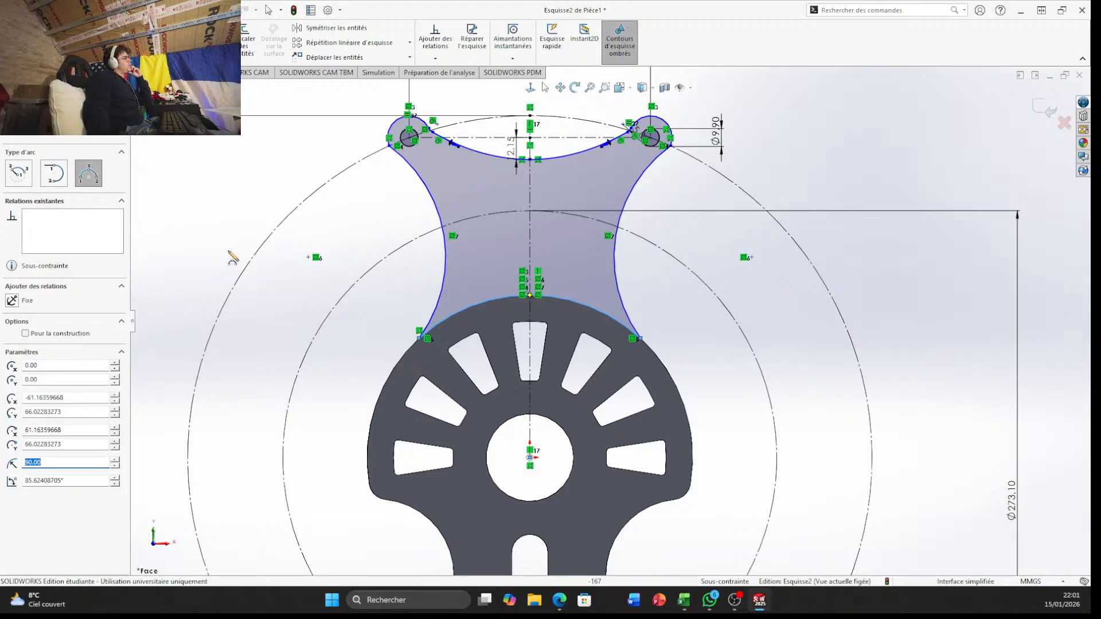
# Extrude the closed bracket profile with a blind depth of 10 mm in the first direction, merged with the body
pyautogui.moveTo(262, 191)
pyautogui.mouseDown(button='middle')
pyautogui.moveTo(458, 161)
pyautogui.moveTo(680, 42)
pyautogui.moveTo(734, 61)
pyautogui.mouseUp(button='middle')
pyautogui.scroll(5, 723, 344)
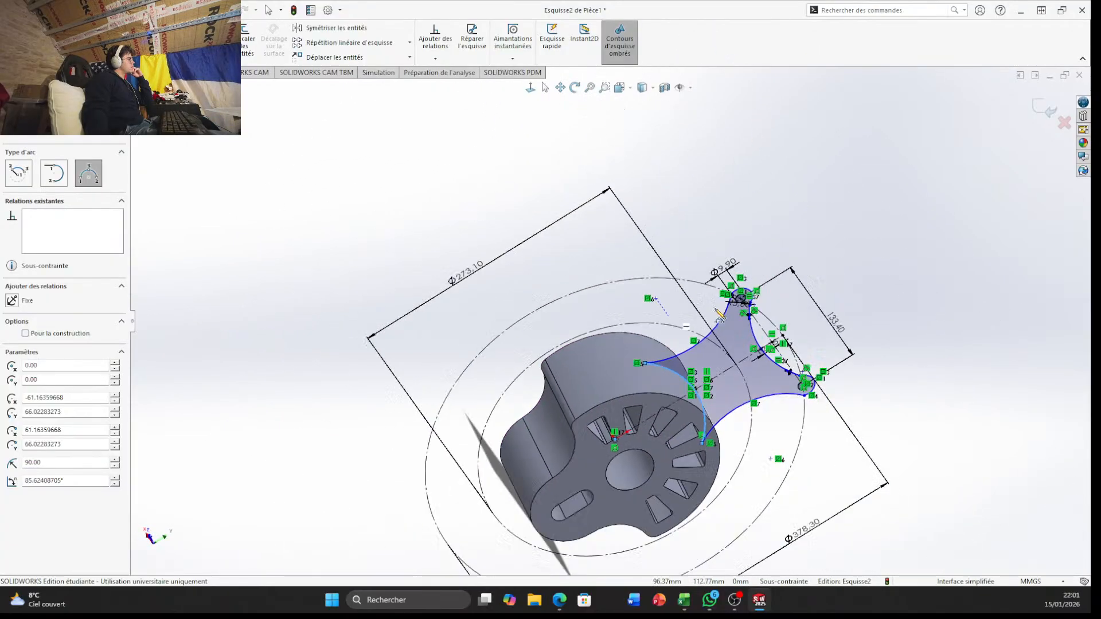
pyautogui.moveTo(700, 287); pyautogui.dragTo(656, 287, button='middle')
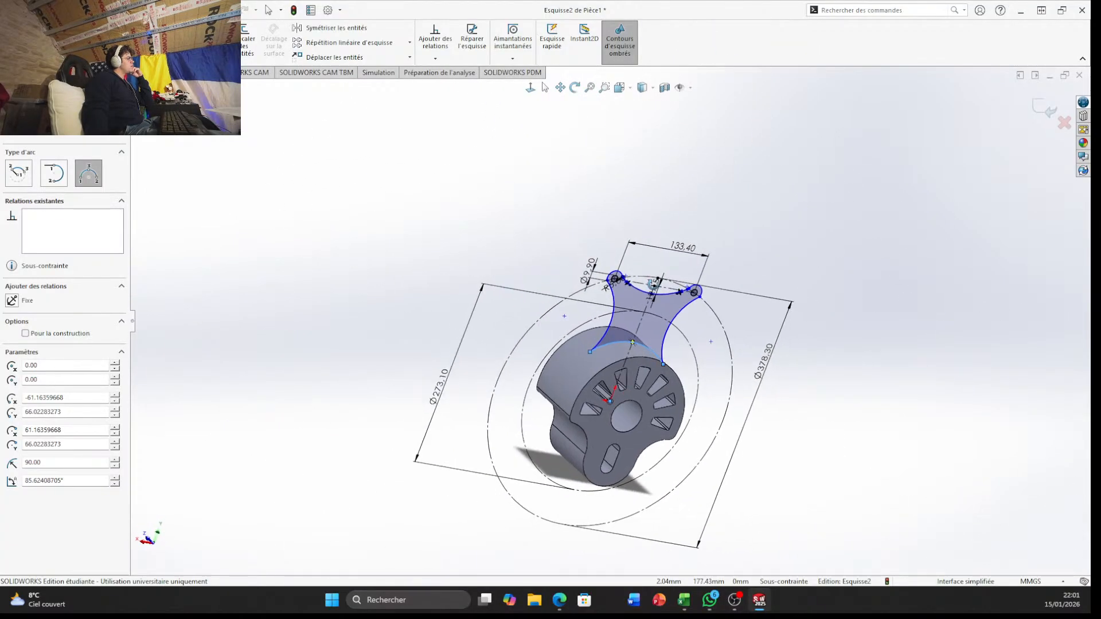
pyautogui.scroll(1, 625, 328)
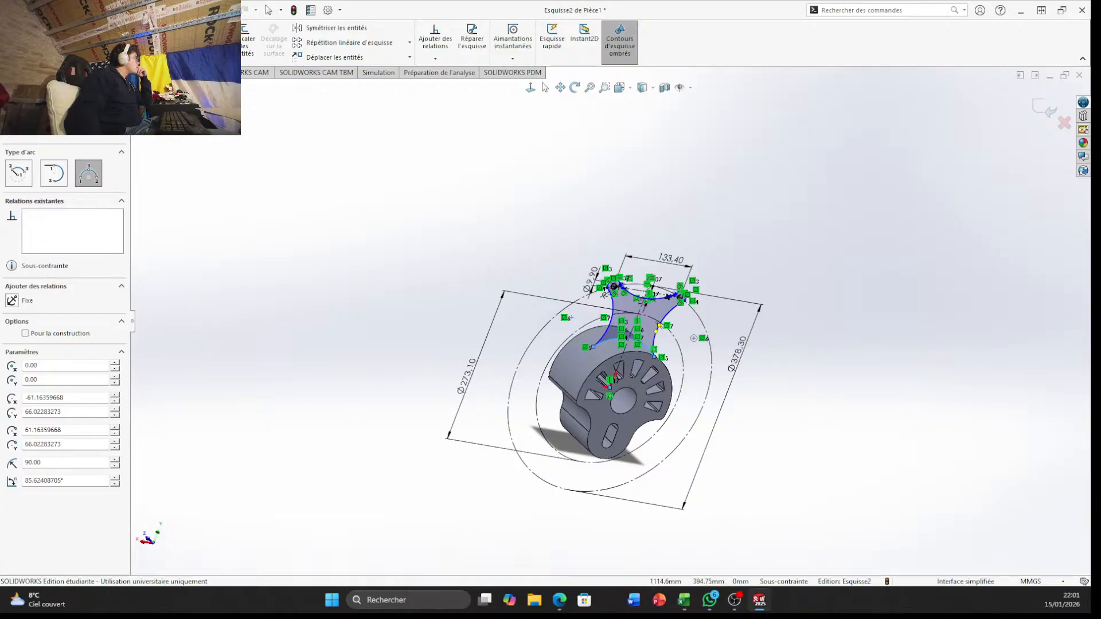
pyautogui.click(18, 73)
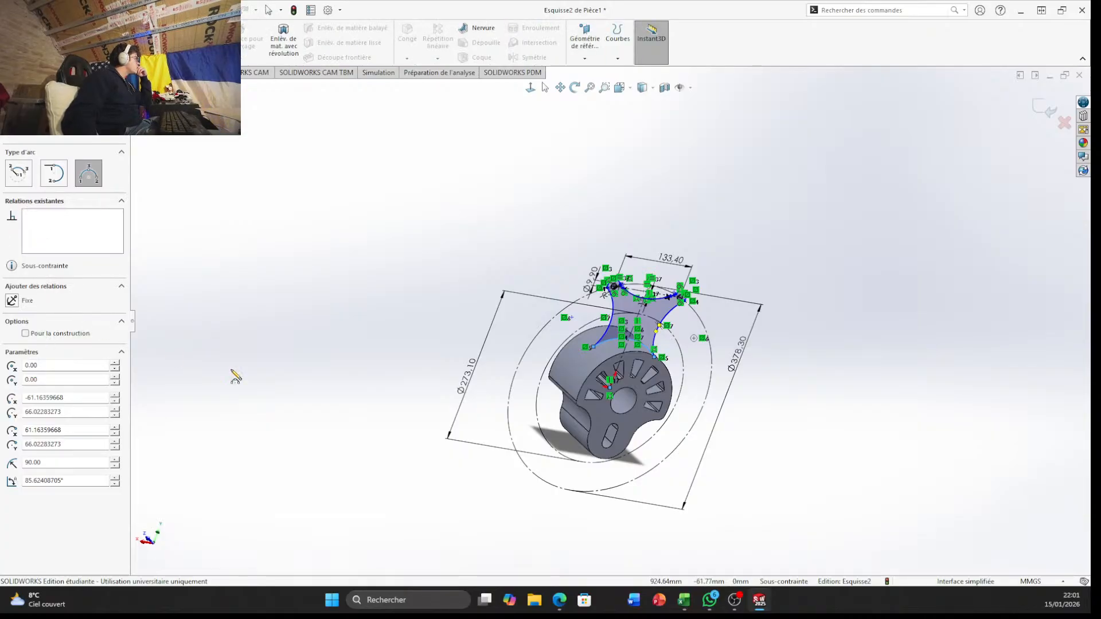
pyautogui.scroll(-5, 427, 374)
pyautogui.scroll(4, 911, 377)
pyautogui.scroll(-7, 889, 228)
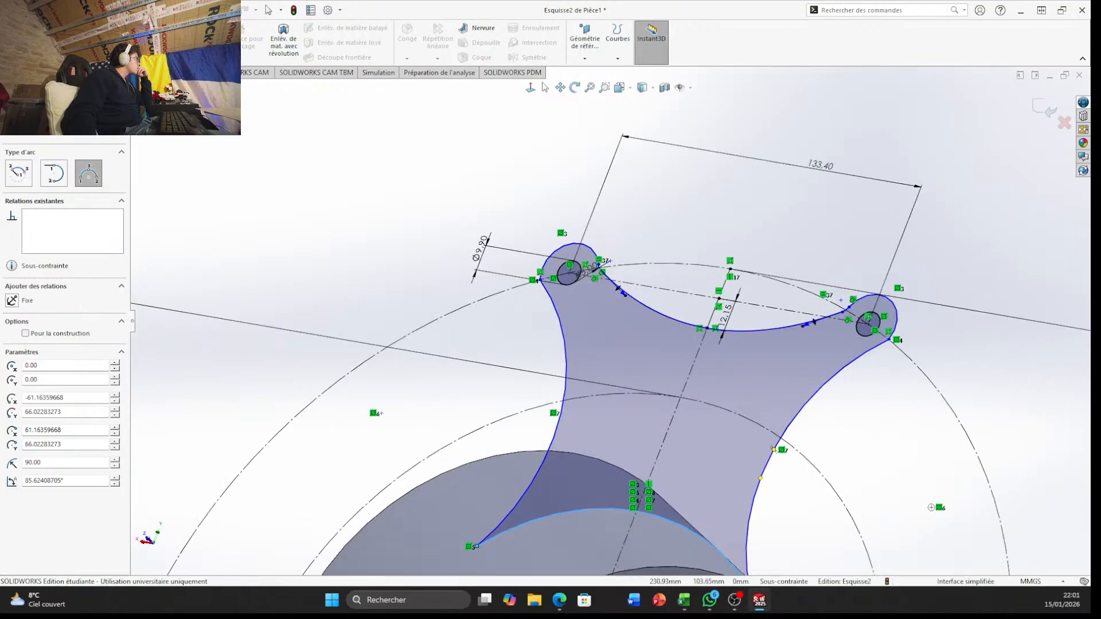
pyautogui.click(18, 40)
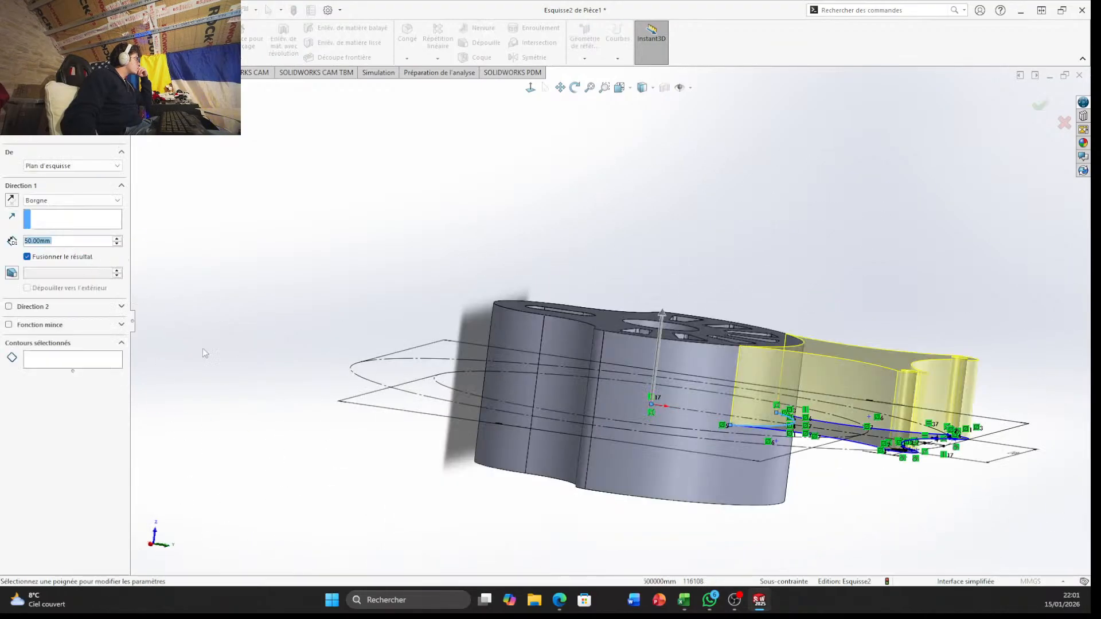
pyautogui.write('10')
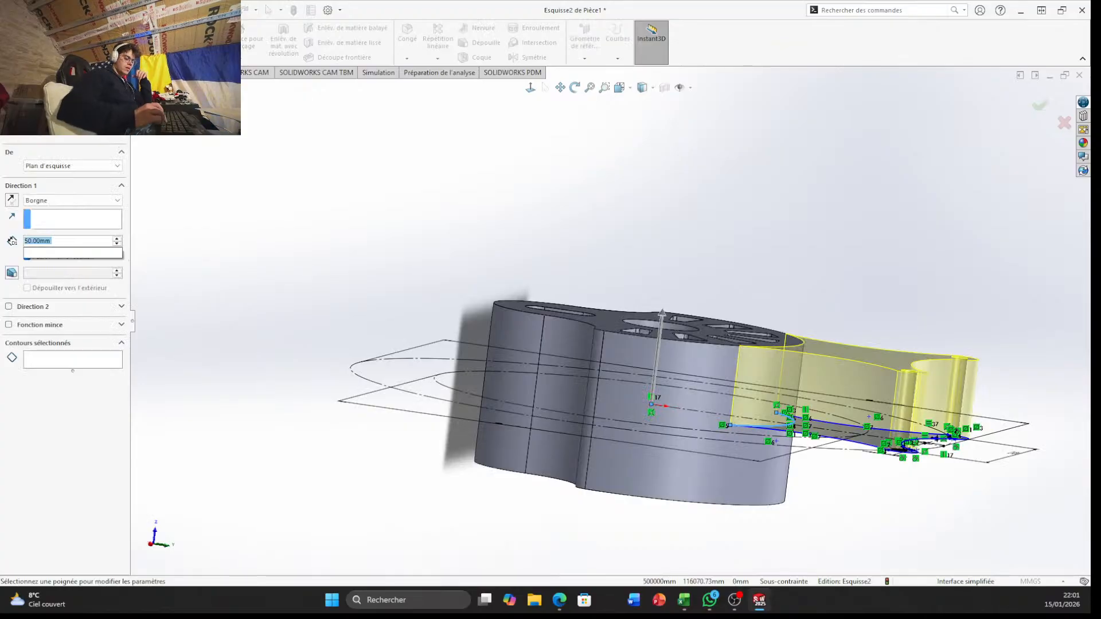
# Add a second blind direction of 10 mm to the bracket extrusion and complete the feature
pyautogui.click(29, 308)
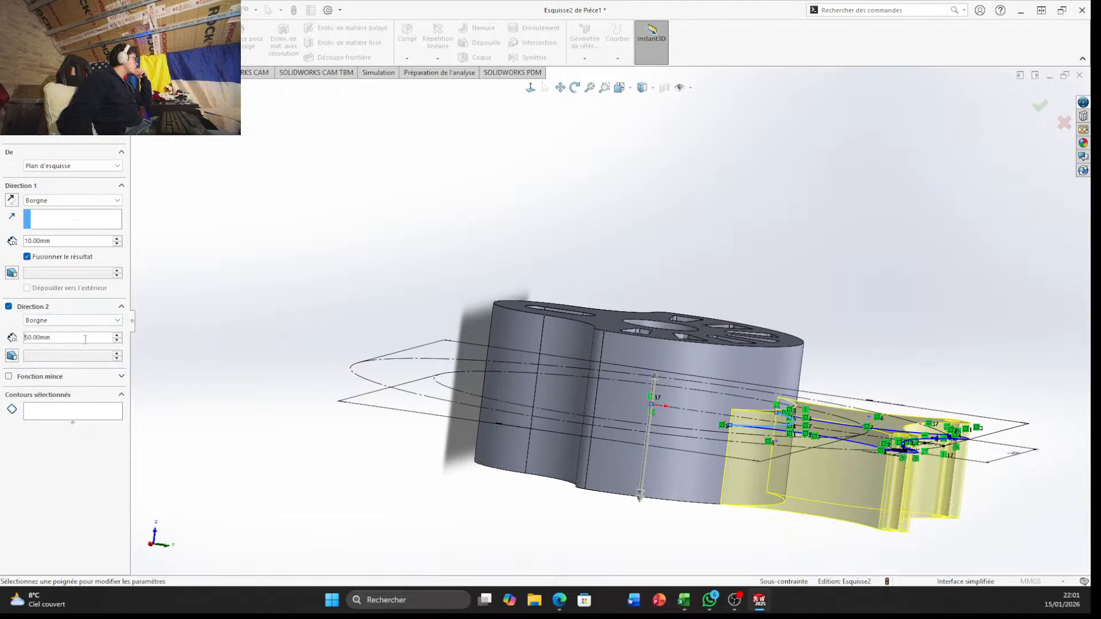
pyautogui.write('10')
pyautogui.press('Return')
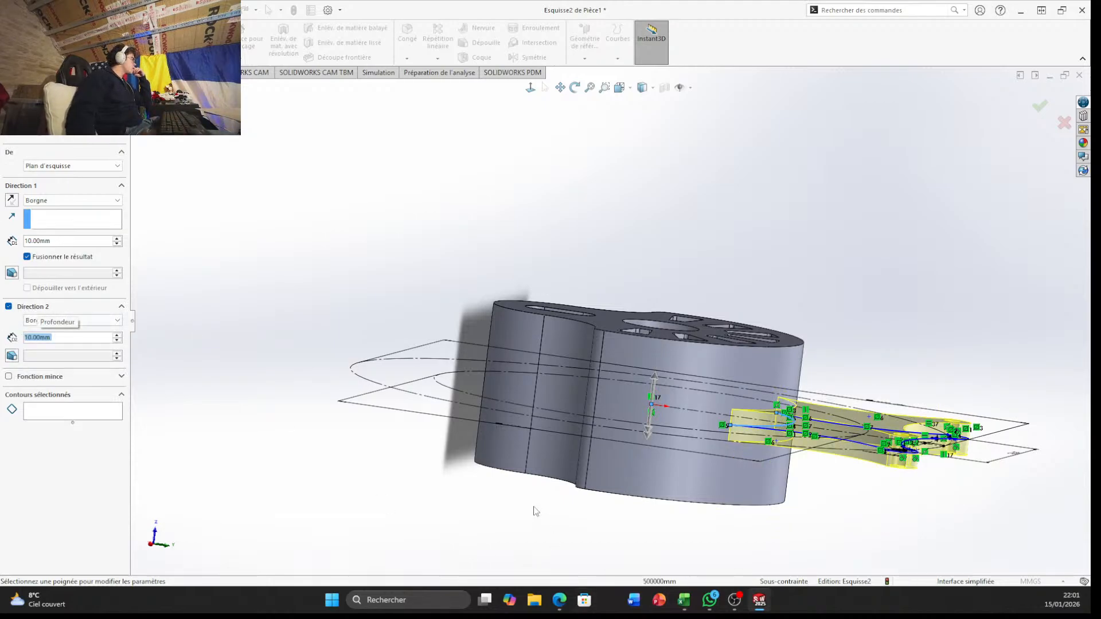
pyautogui.moveTo(319, 469)
pyautogui.mouseDown(button='middle')
pyautogui.moveTo(332, 239)
pyautogui.moveTo(259, 246)
pyautogui.moveTo(221, 292)
pyautogui.moveTo(239, 223)
pyautogui.moveTo(260, 210)
pyautogui.moveTo(384, 224)
pyautogui.moveTo(293, 233)
pyautogui.moveTo(321, 241)
pyautogui.mouseUp(button='middle')
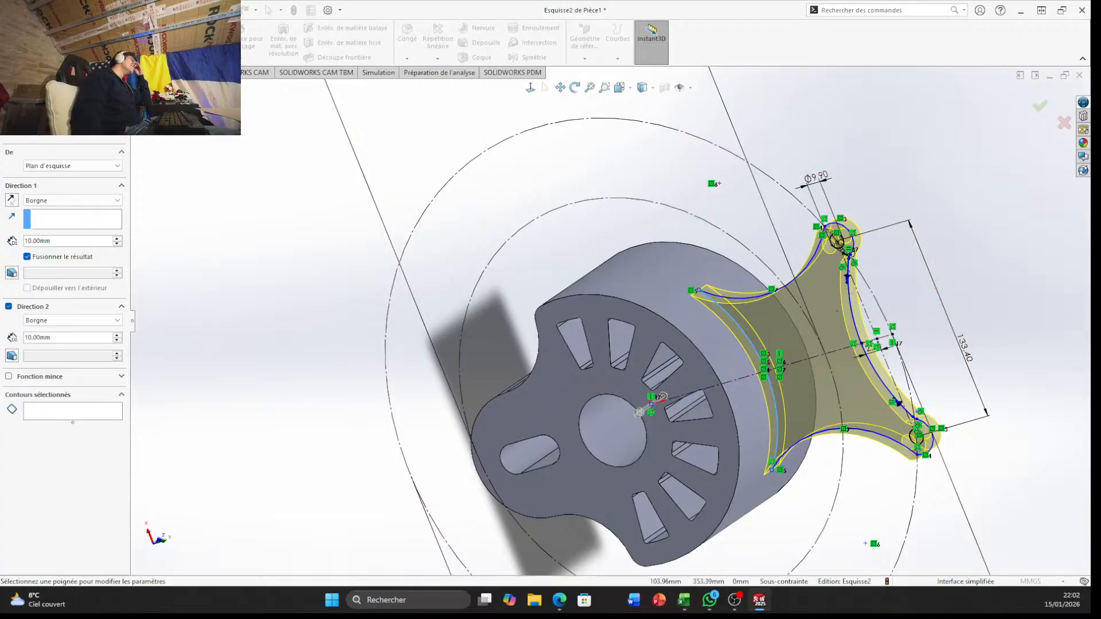
pyautogui.click(1038, 108)
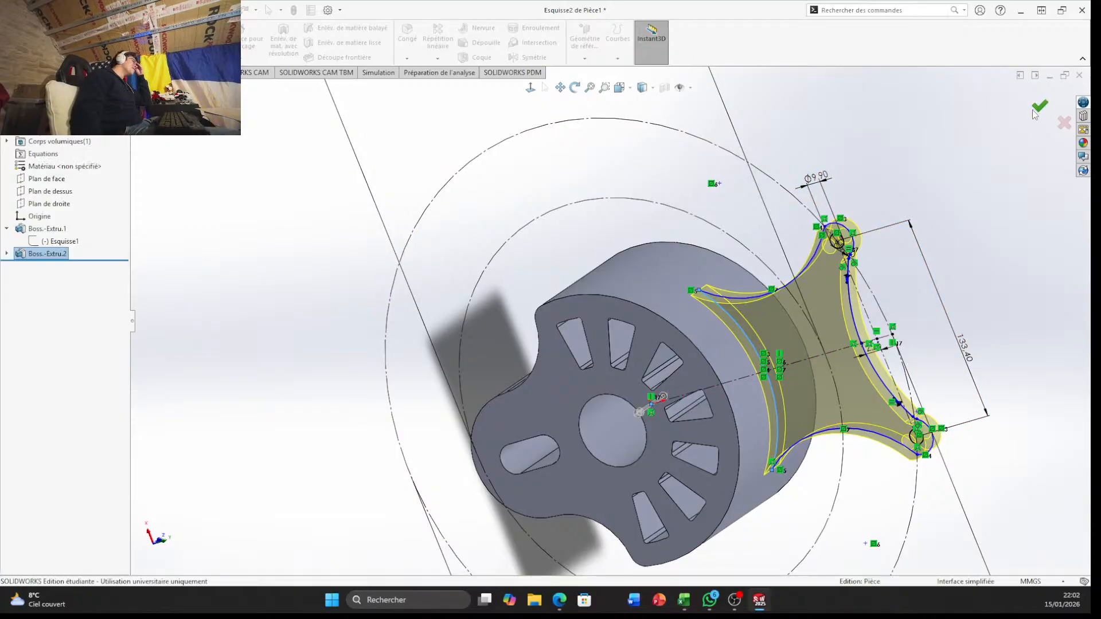
# Examine the extruded bracket from several sides, checking its thickness, its position across the main body and how they join
pyautogui.moveTo(696, 481)
pyautogui.mouseDown(button='middle')
pyautogui.moveTo(791, 476)
pyautogui.moveTo(681, 469)
pyautogui.mouseUp(button='middle')
pyautogui.scroll(-4, 689, 454)
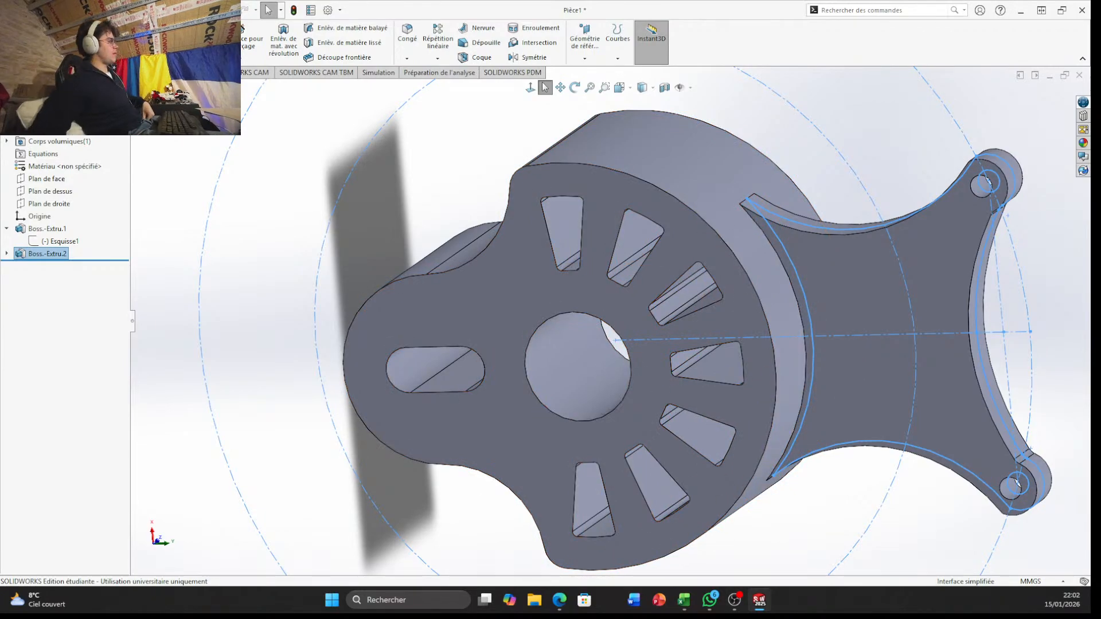
pyautogui.moveTo(768, 361); pyautogui.dragTo(498, 200, button='middle')
pyautogui.scroll(3, 656, 318)
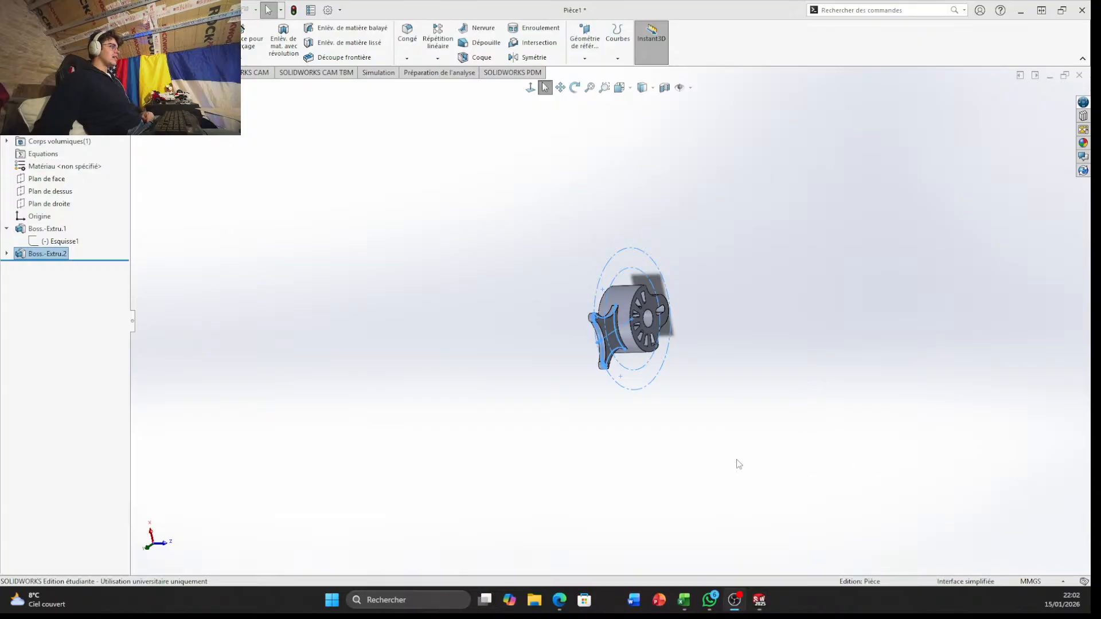
pyautogui.scroll(-8, 633, 339)
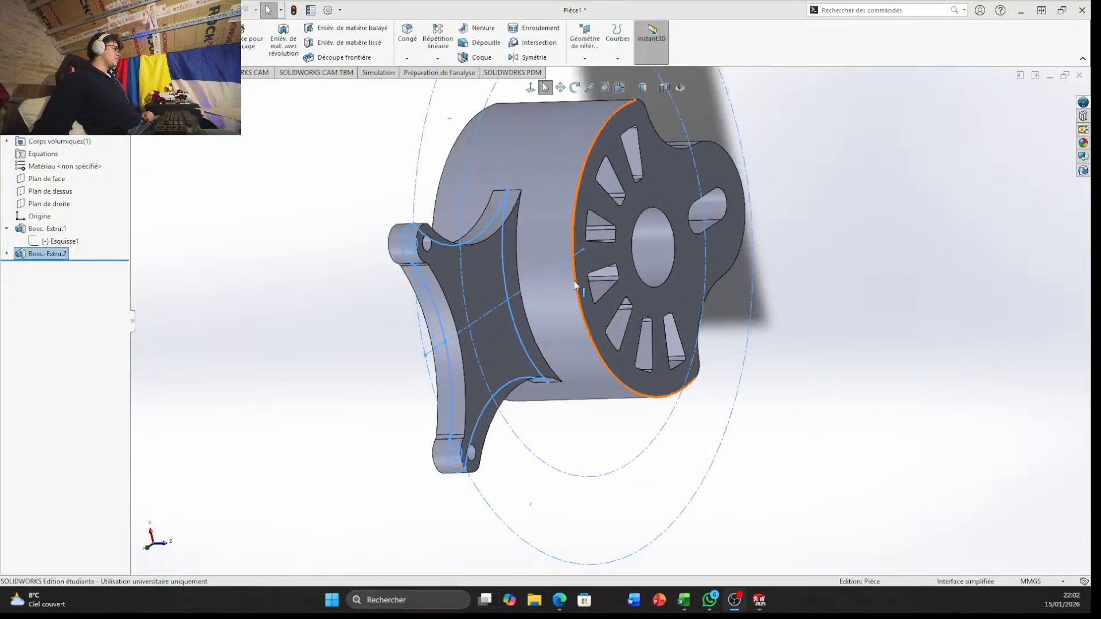
pyautogui.moveTo(578, 286); pyautogui.dragTo(697, 337, button='middle')
pyautogui.scroll(-2, 632, 266)
pyautogui.scroll(-2, 628, 261)
pyautogui.scroll(3, 600, 269)
pyautogui.scroll(3, 601, 270)
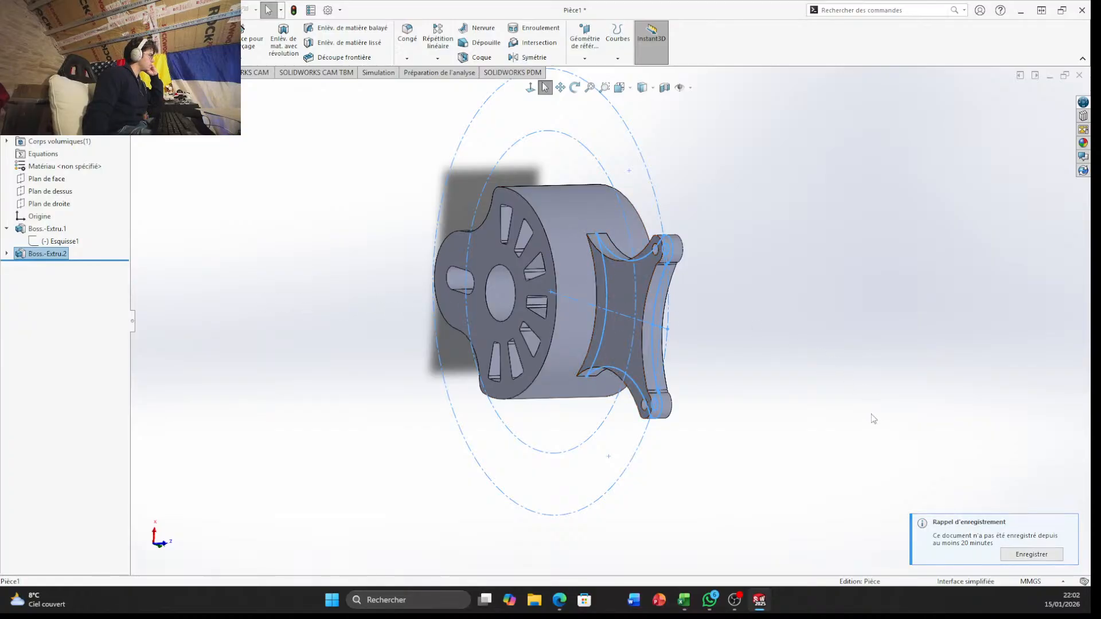
pyautogui.moveTo(440, 257); pyautogui.dragTo(298, 204, button='middle')
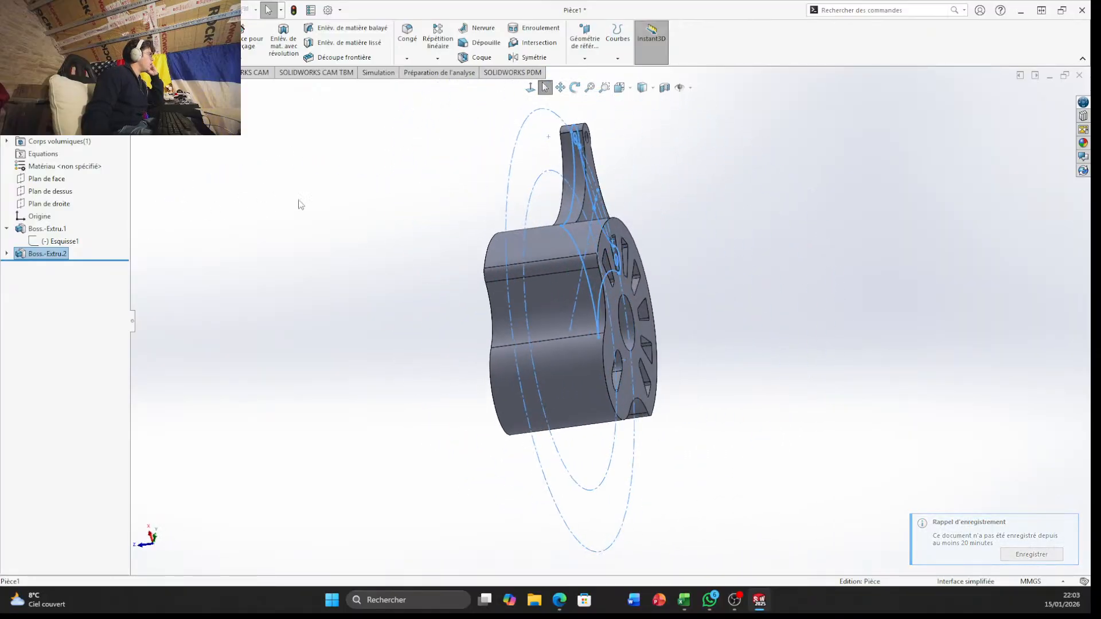
pyautogui.moveTo(532, 232); pyautogui.dragTo(556, 425, button='middle')
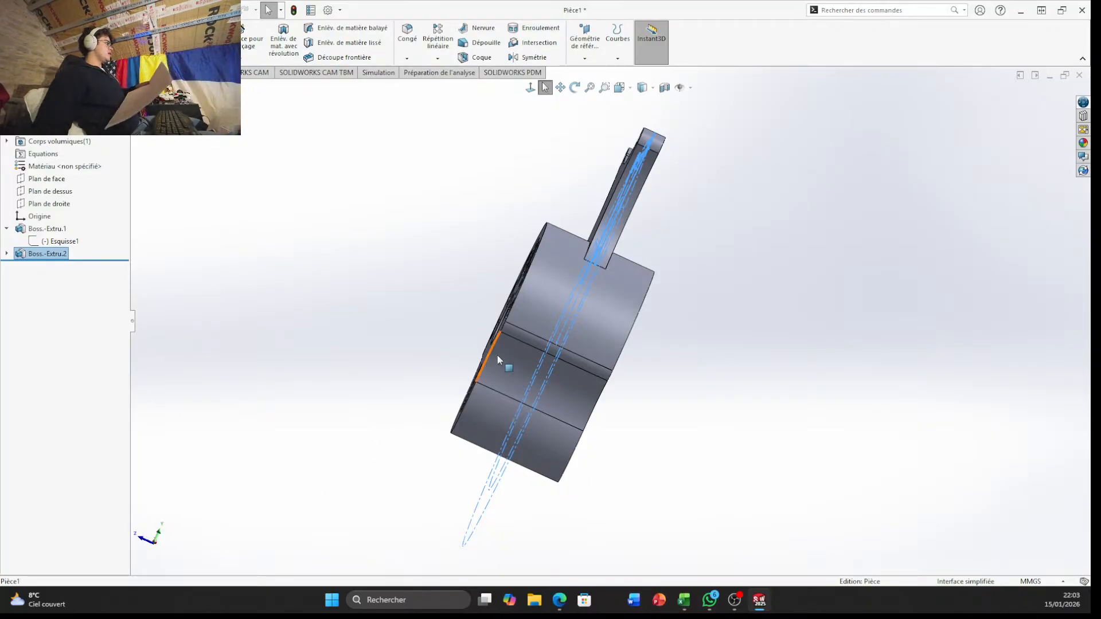
pyautogui.scroll(-6, 497, 356)
pyautogui.moveTo(566, 277); pyautogui.dragTo(575, 326, button='middle')
pyautogui.scroll(4, 575, 327)
pyautogui.moveTo(650, 277); pyautogui.dragTo(639, 393, button='middle')
pyautogui.scroll(4, 646, 272)
pyautogui.press('Escape')
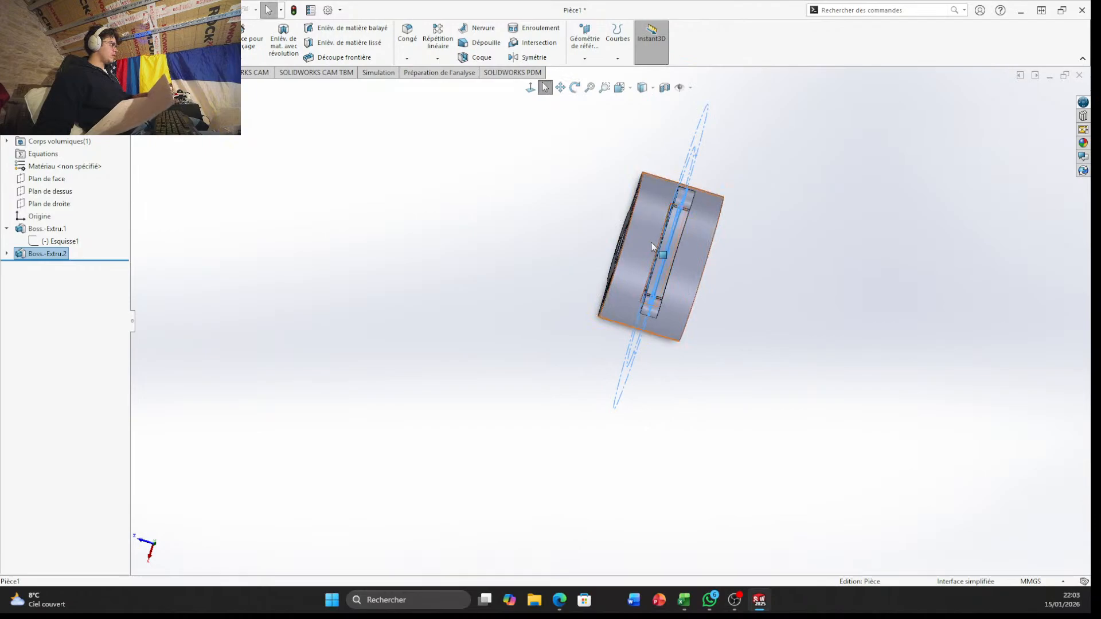
pyautogui.scroll(-3, 605, 223)
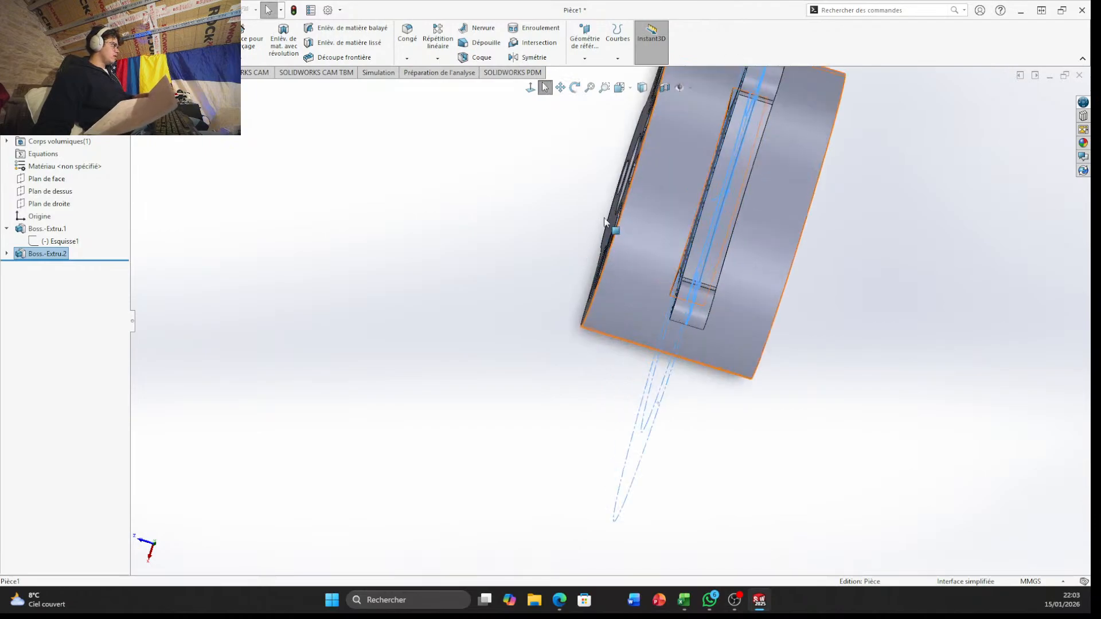
pyautogui.moveTo(605, 223); pyautogui.dragTo(700, 332, button='middle')
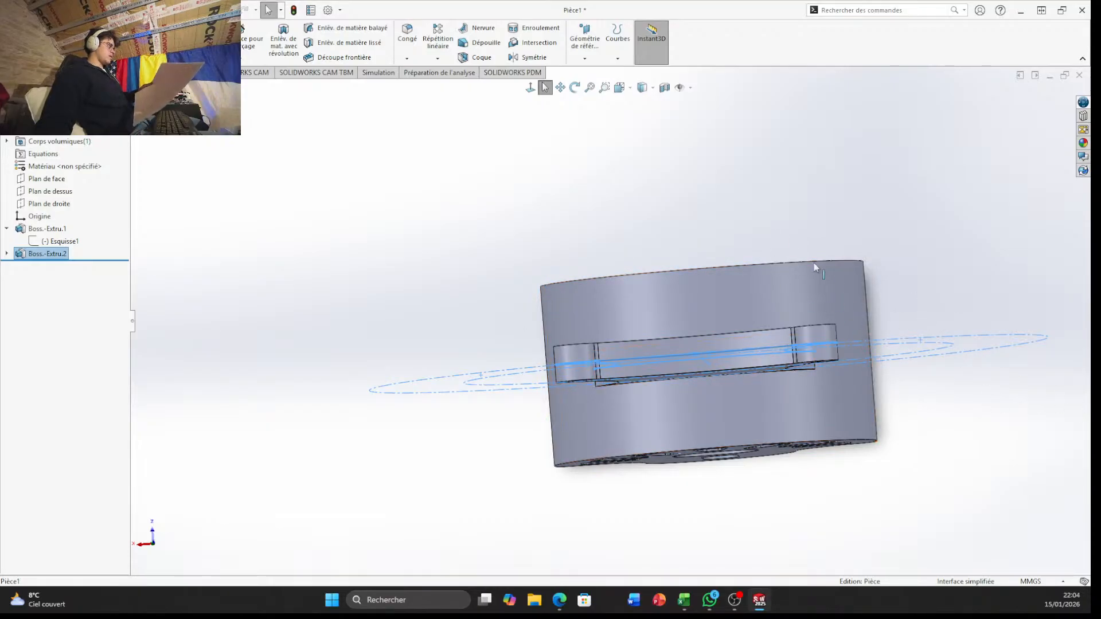
pyautogui.moveTo(814, 262); pyautogui.dragTo(847, 269, button='middle')
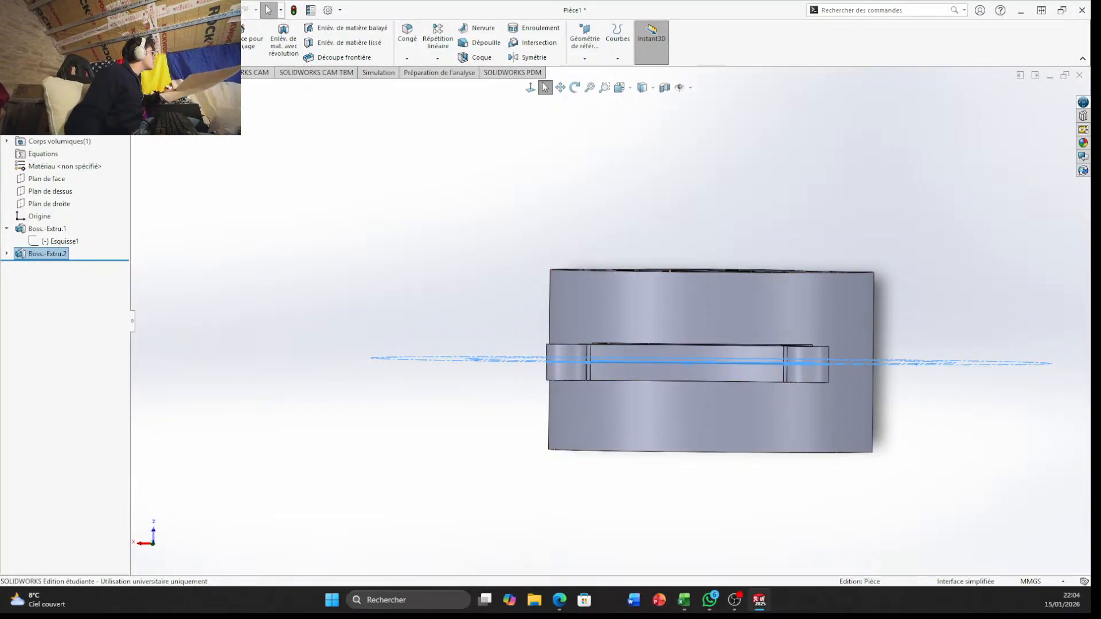
# Clear the bracket feature selection and start a new construction-line sketch on the top plane (Plan de dessus)
pyautogui.click(52, 72)
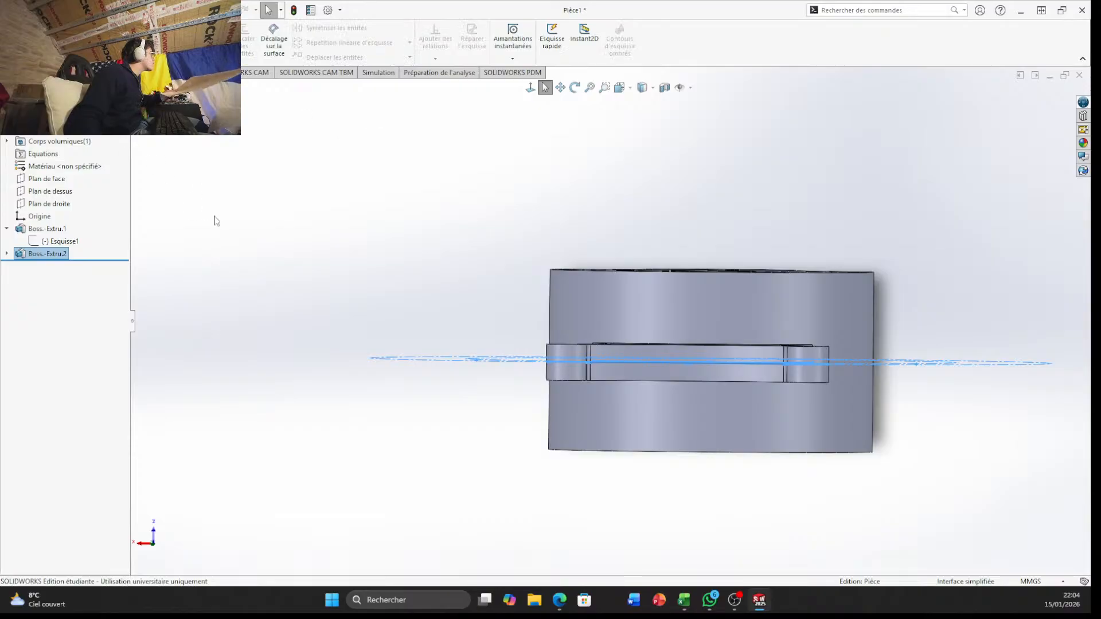
pyautogui.click(440, 240)
pyautogui.scroll(5, 201, 193)
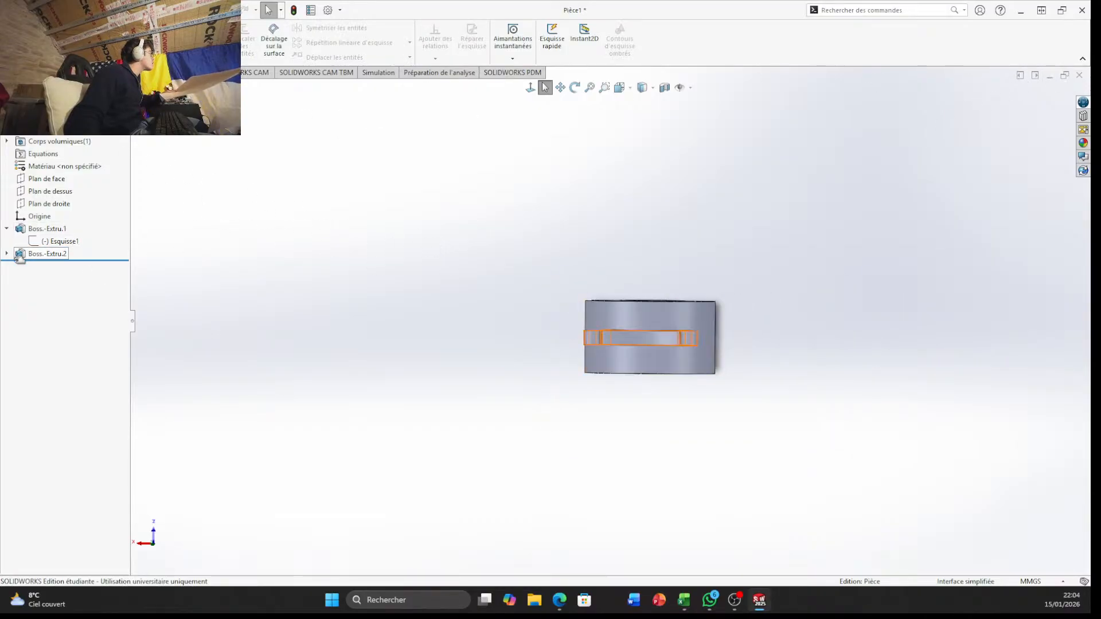
pyautogui.click(14, 37)
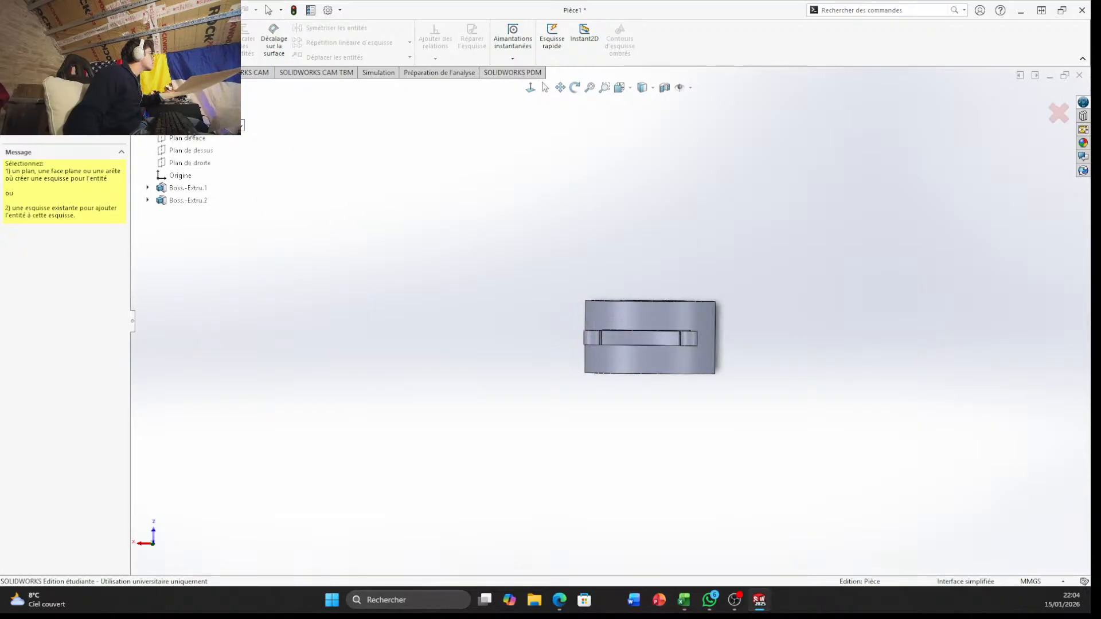
pyautogui.click(190, 151)
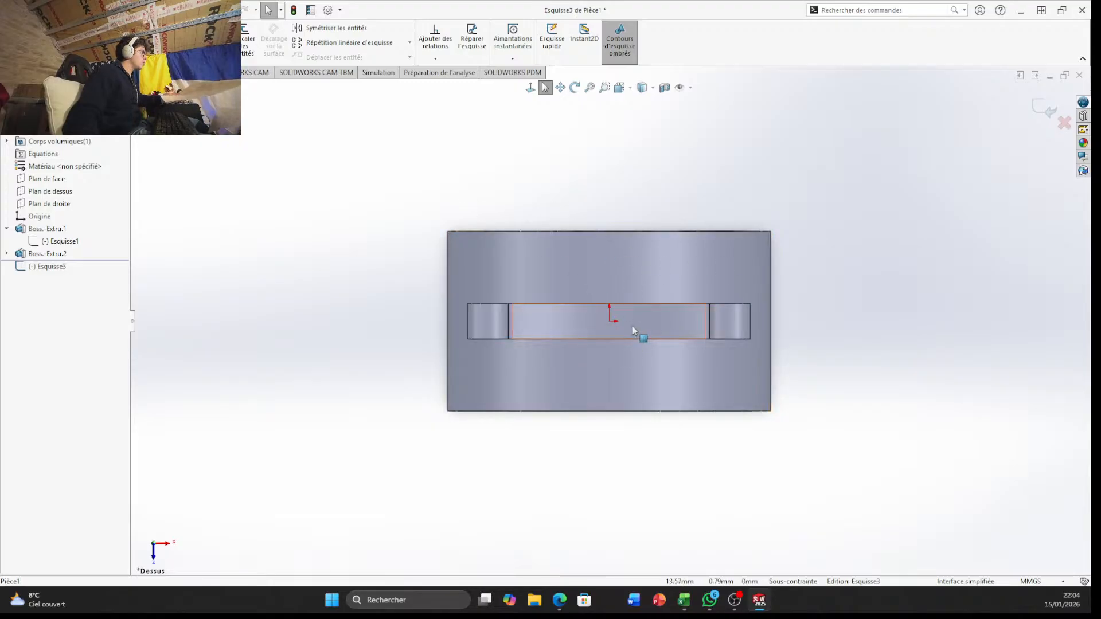
# Draw a vertical construction line about 67 mm long upward from the origin, past the body's upper edge
pyautogui.scroll(-2, 639, 338)
pyautogui.click(85, 28)
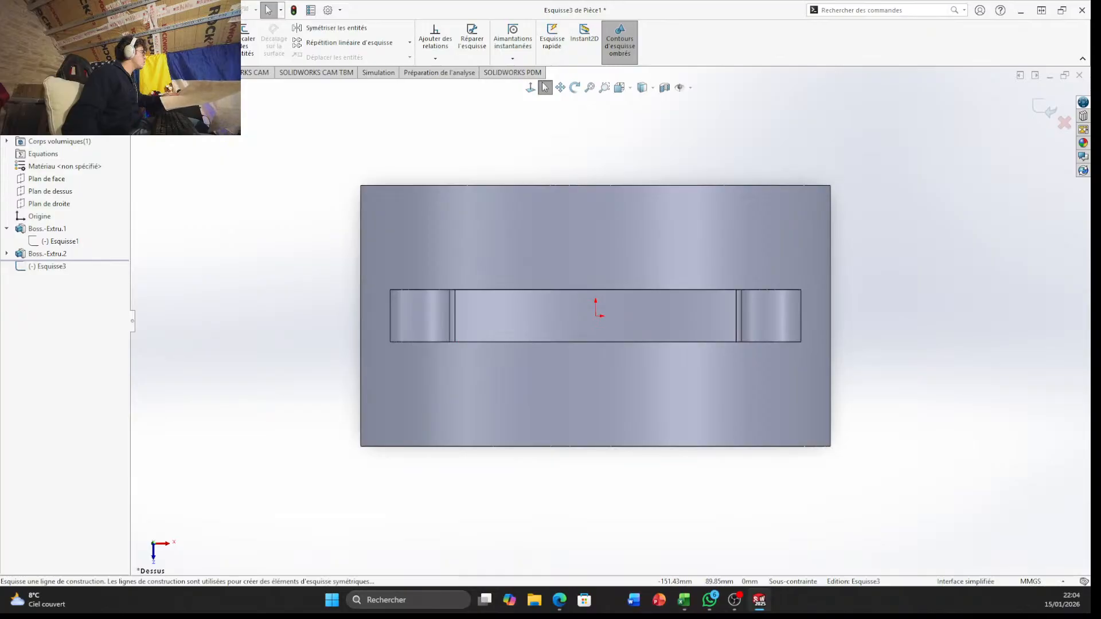
pyautogui.click(115, 54)
pyautogui.click(596, 316)
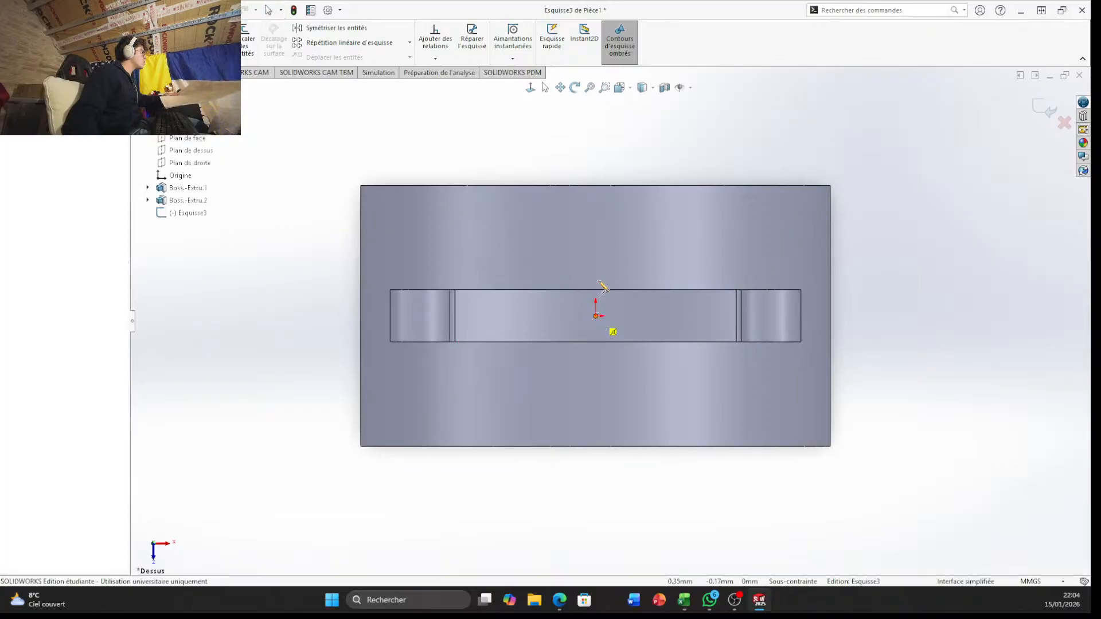
pyautogui.click(596, 139)
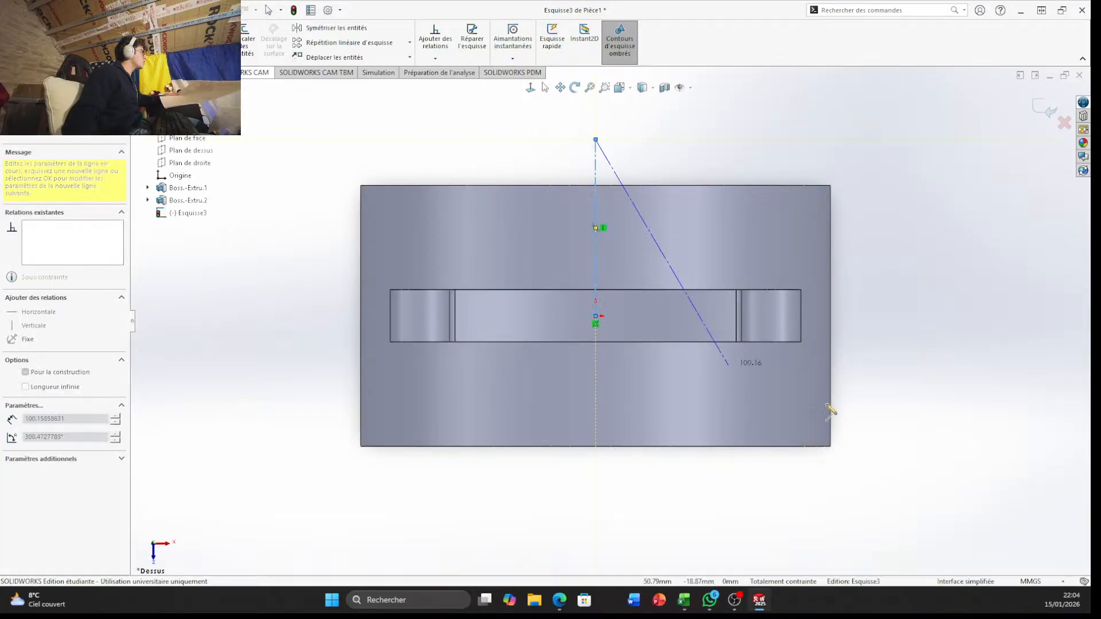
pyautogui.press('Escape')
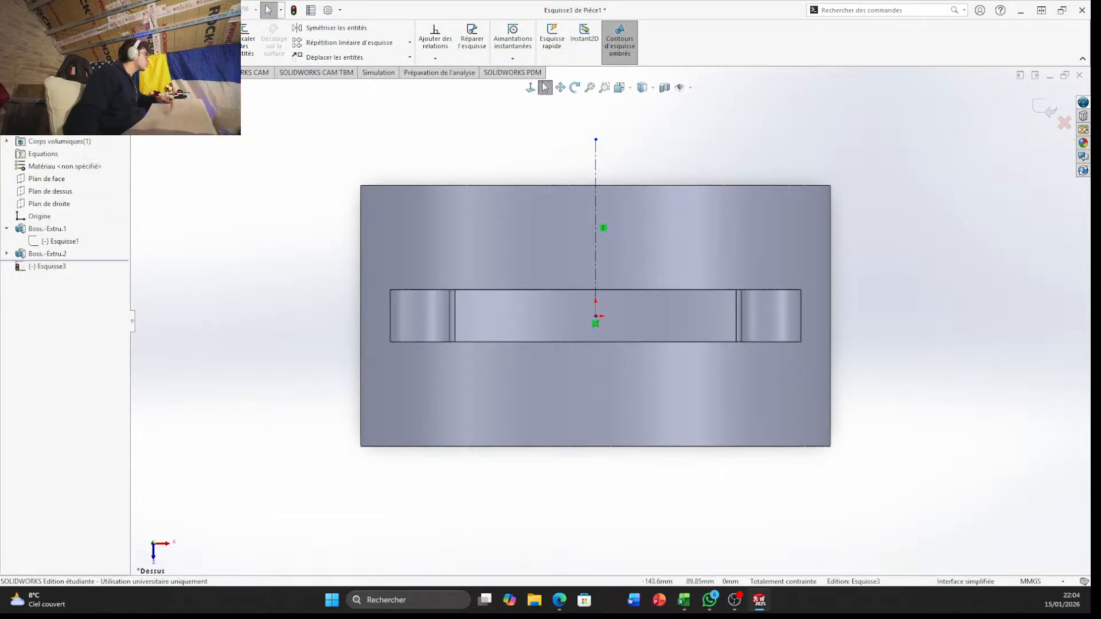
# Draw a second vertical construction line about 149 mm long, about 33 mm right of the origin, spanning the whole body
pyautogui.click(76, 28)
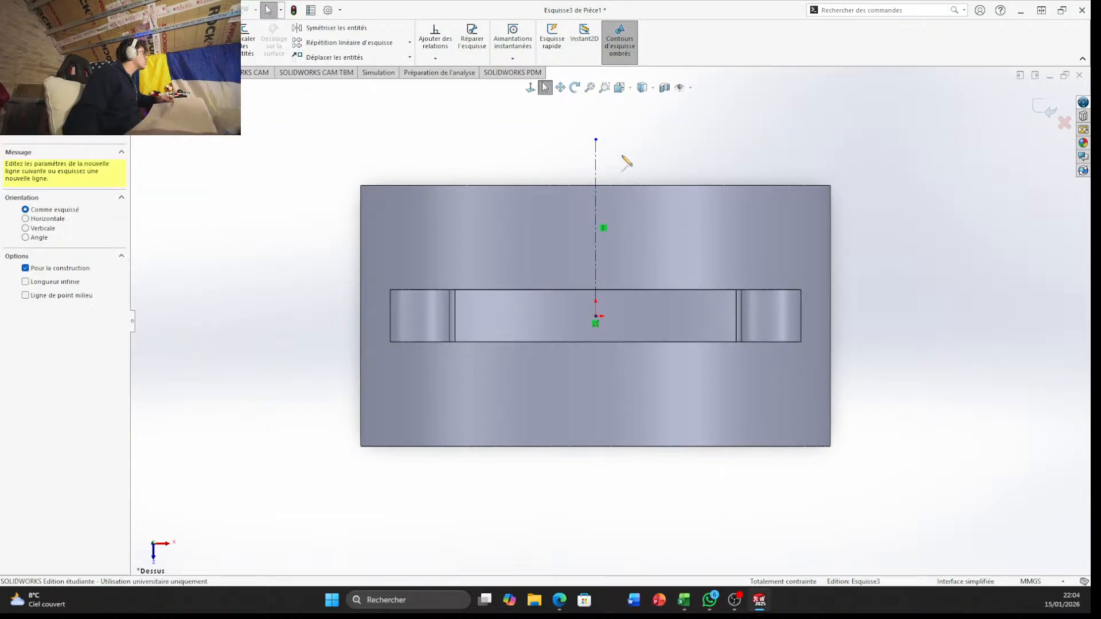
pyautogui.click(682, 139)
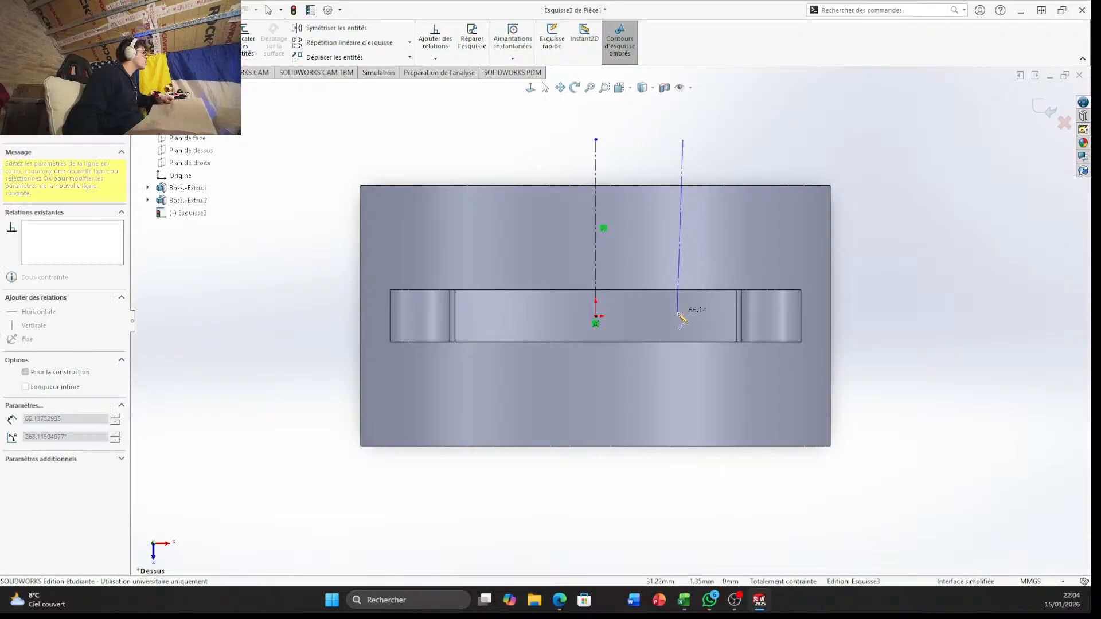
pyautogui.click(684, 530)
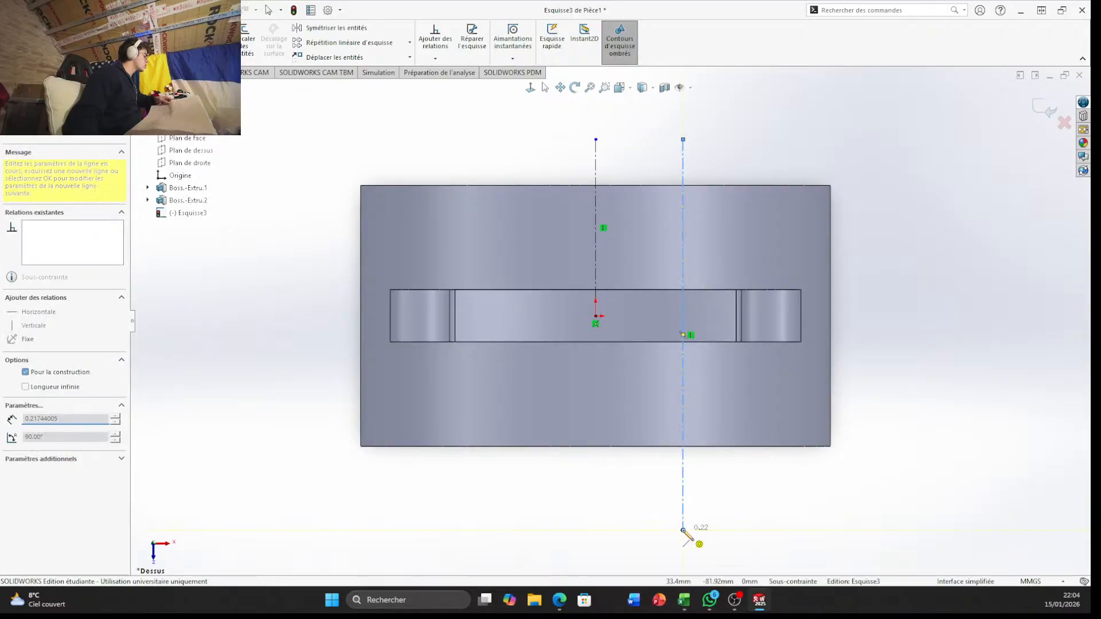
pyautogui.press('Escape')
# Dimension the horizontal distance between the vertical construction line through the origin and the one beside it to 30 mm
pyautogui.click(48, 39)
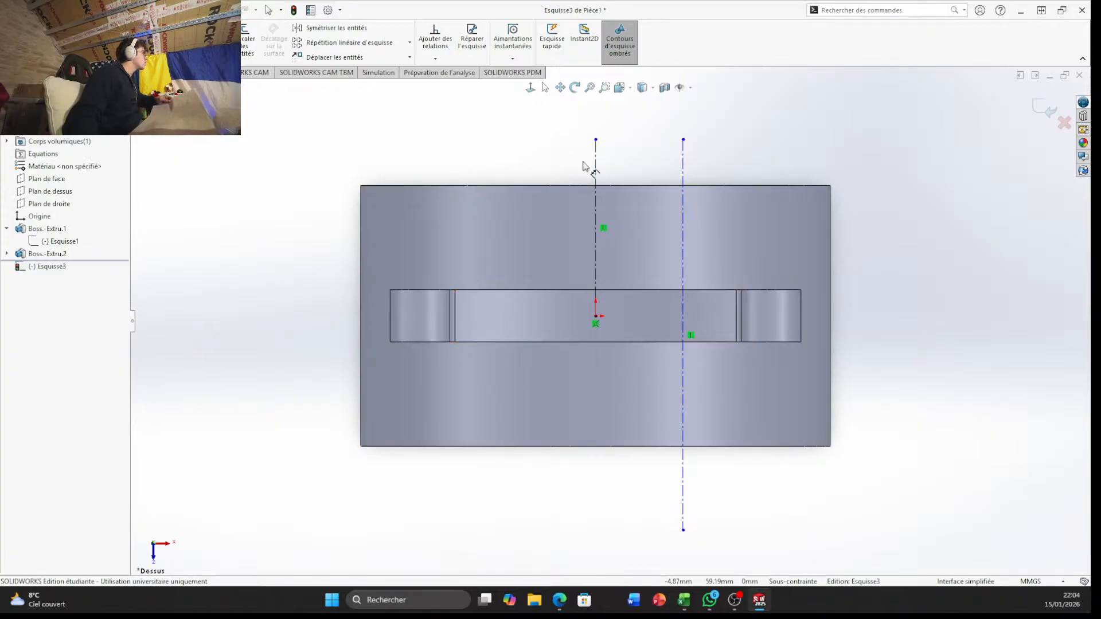
pyautogui.click(596, 163)
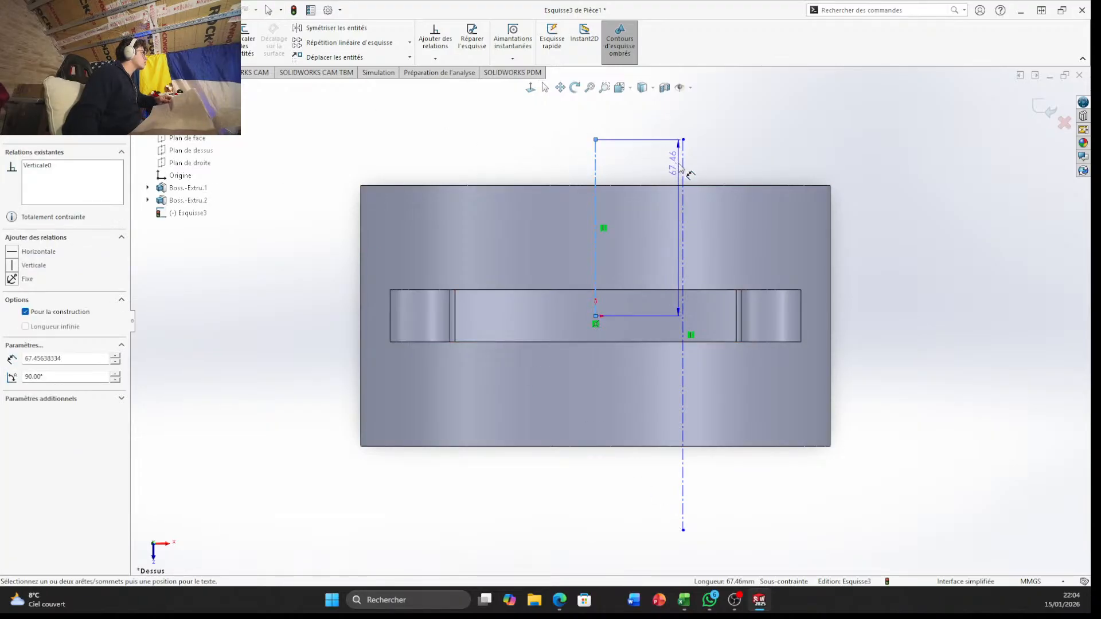
pyautogui.click(683, 167)
pyautogui.click(680, 99)
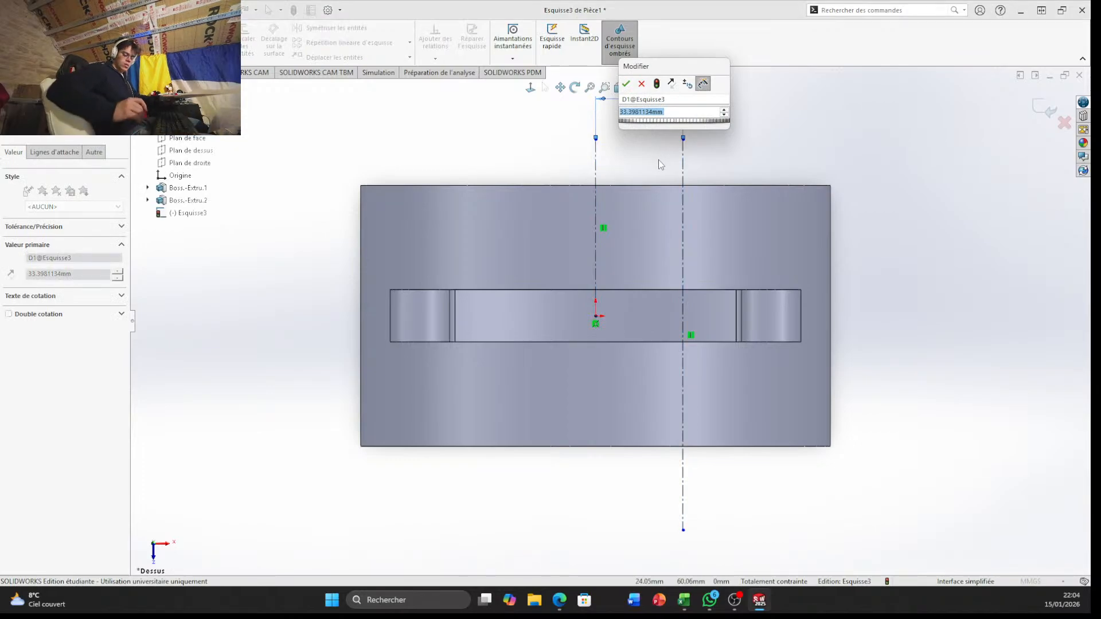
pyautogui.write('30')
pyautogui.press('Return')
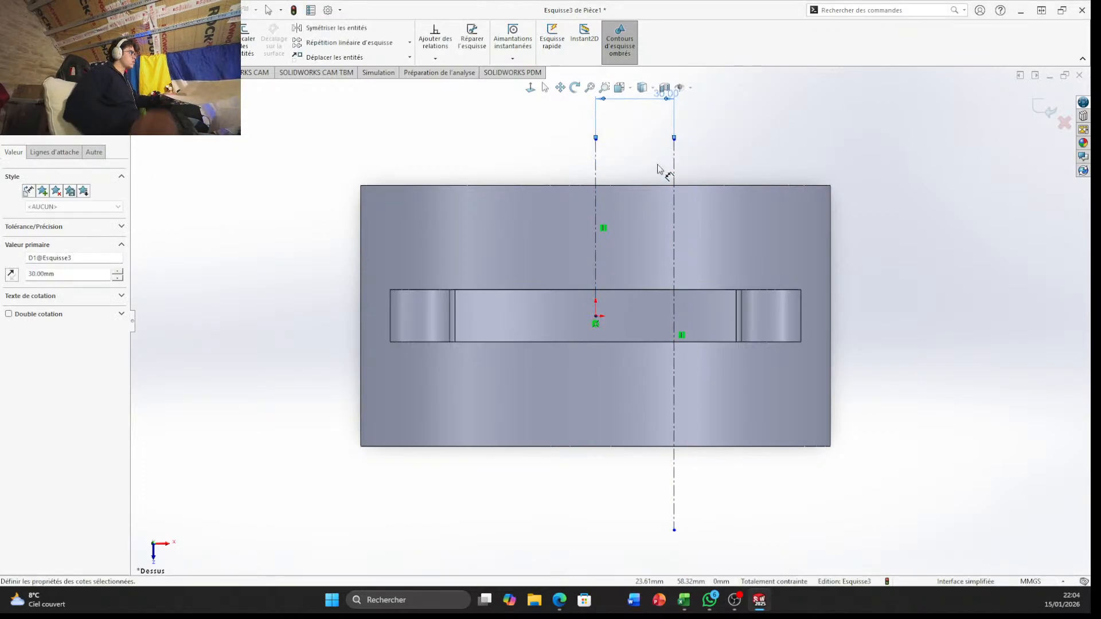
# Mirror the offset vertical construction line about the vertical construction line through the origin
pyautogui.scroll(3, 585, 177)
pyautogui.scroll(-2, 604, 302)
pyautogui.scroll(-1, 604, 302)
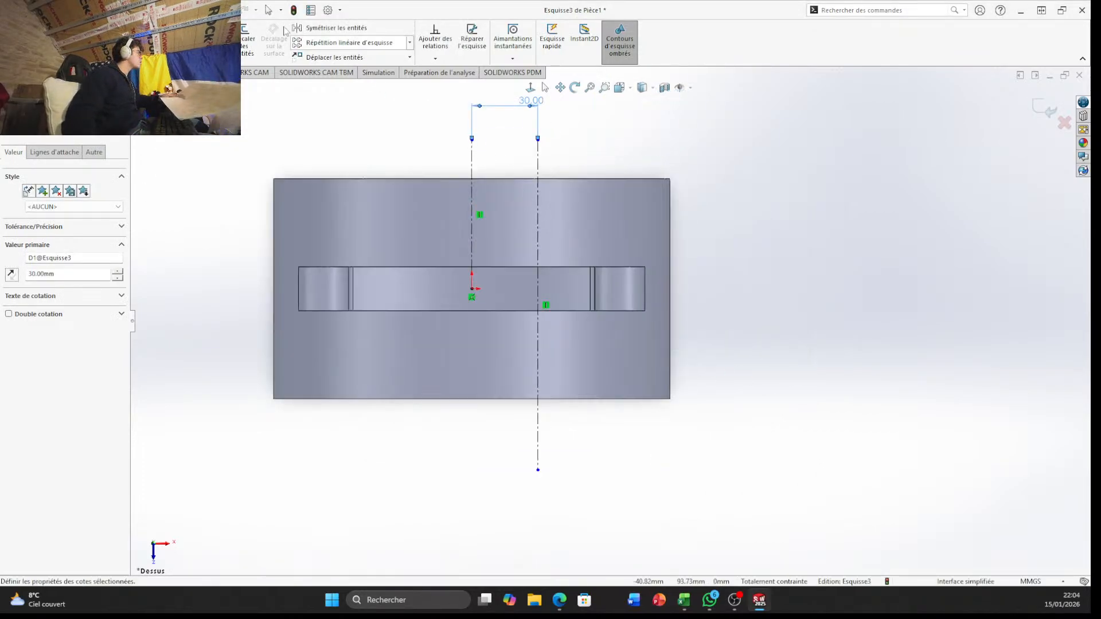
pyautogui.click(330, 28)
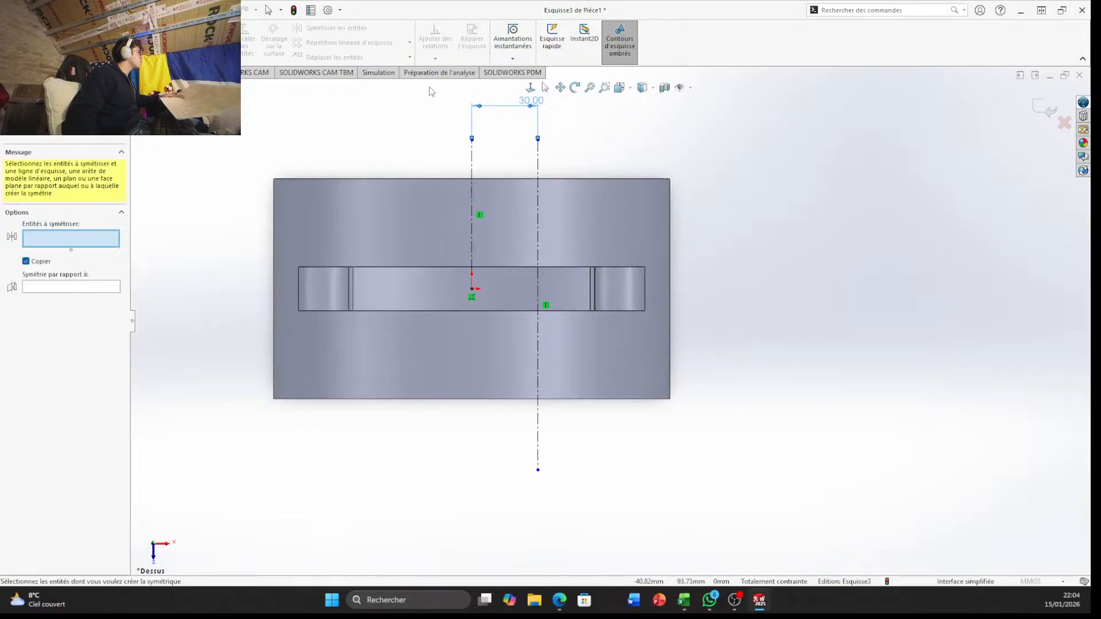
pyautogui.click(539, 184)
pyautogui.rightClick(540, 184)
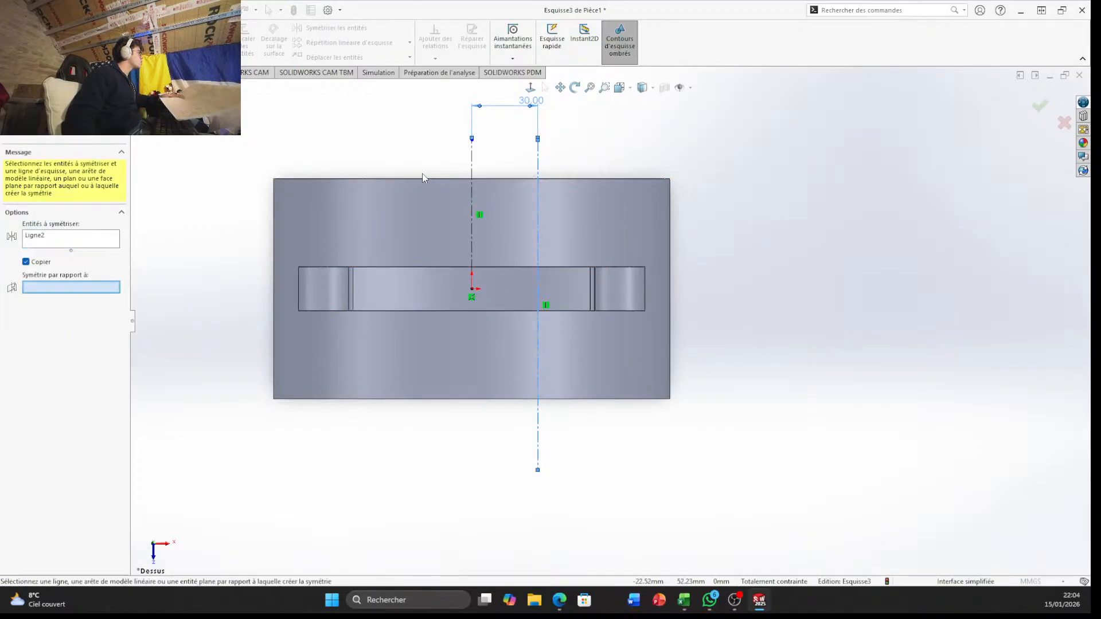
pyautogui.click(472, 166)
pyautogui.rightClick(472, 165)
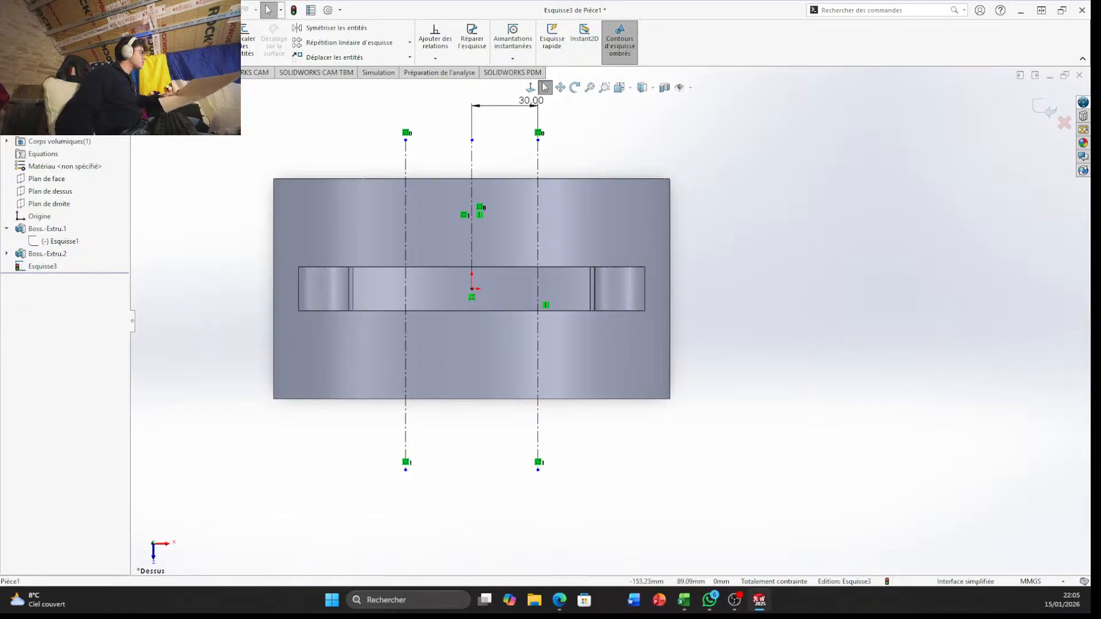
pyautogui.scroll(-4, 436, 230)
pyautogui.scroll(3, 562, 344)
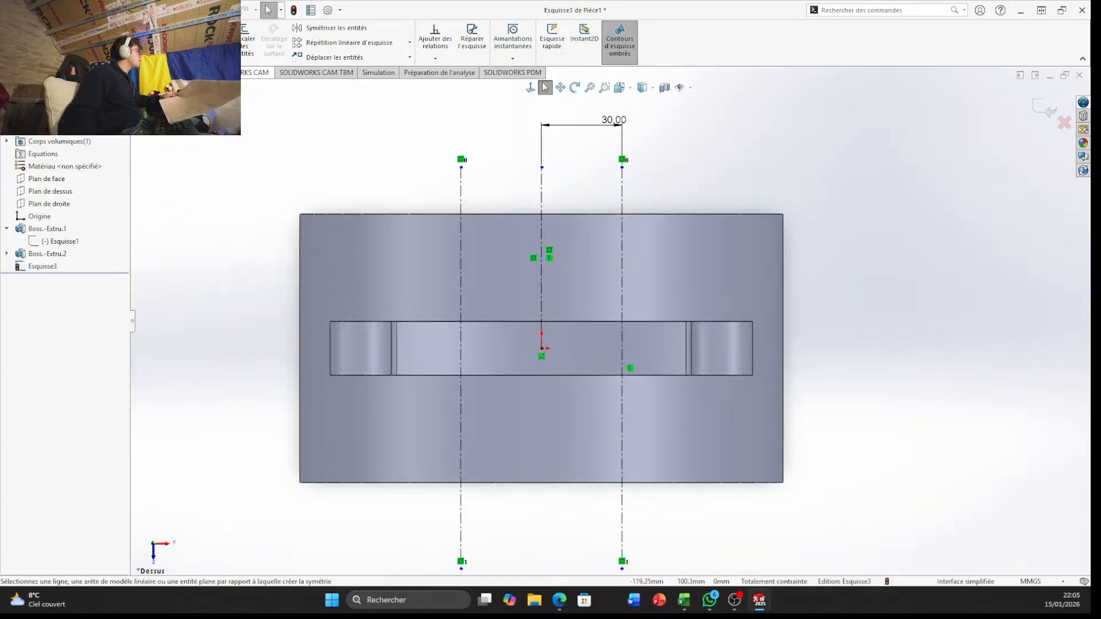
# Draw a horizontal construction line about 155 mm long from the origin, extending beyond the body's right edge
pyautogui.click(90, 10)
pyautogui.click(388, 165)
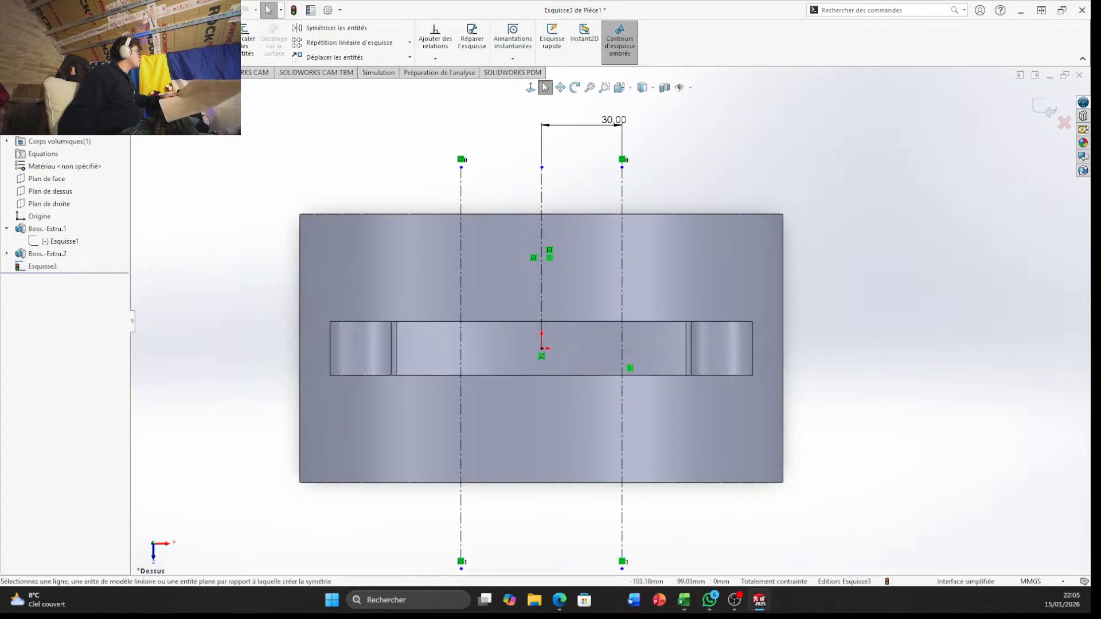
pyautogui.click(109, 55)
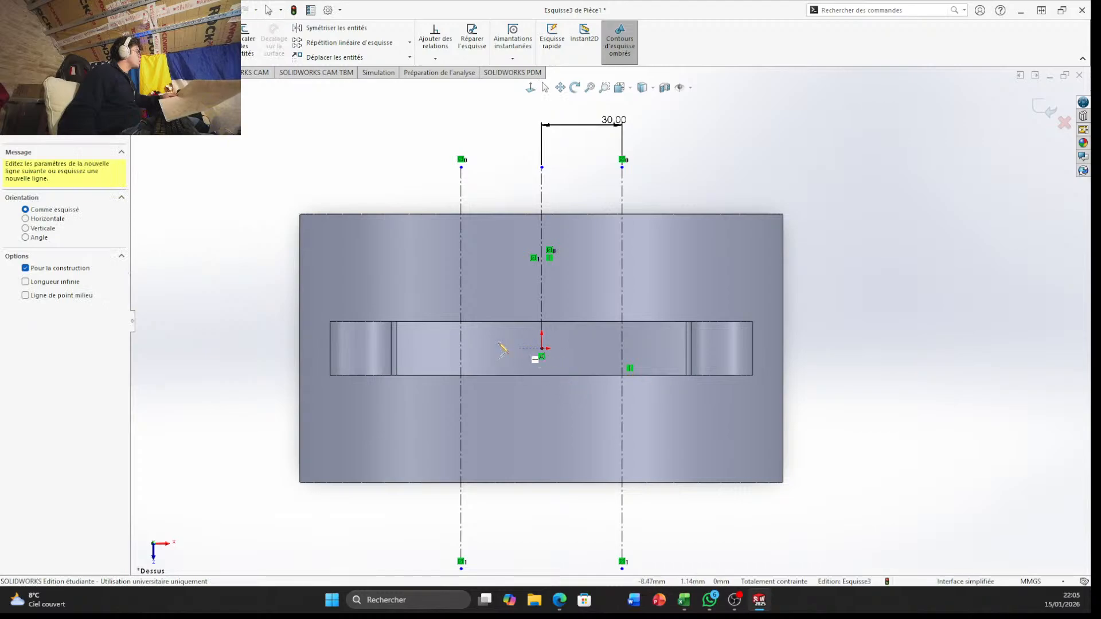
pyautogui.click(542, 348)
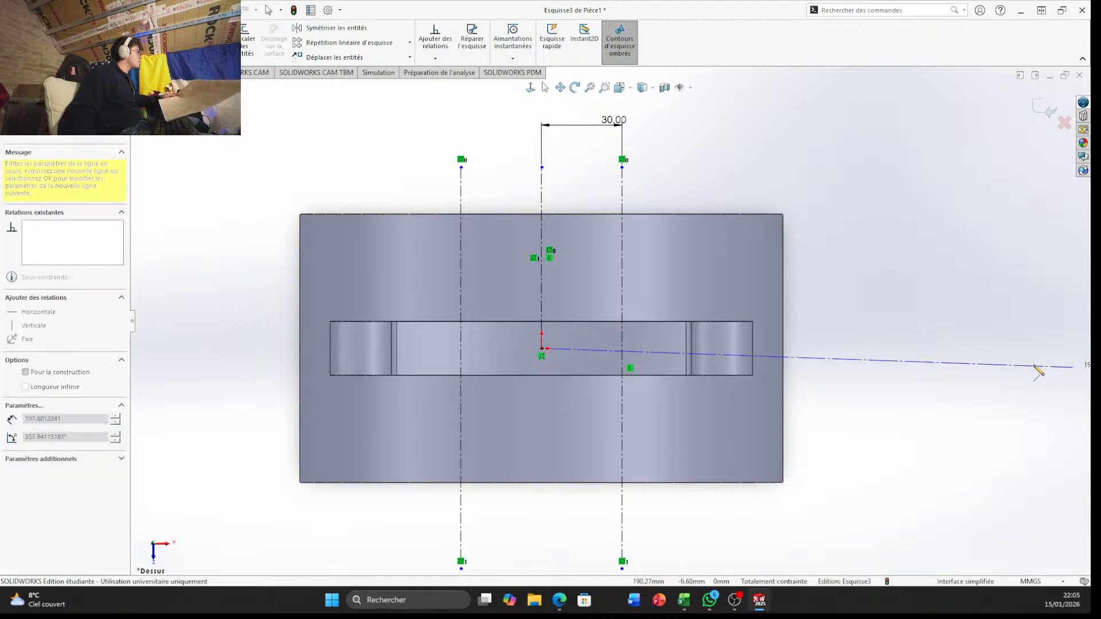
pyautogui.click(958, 348)
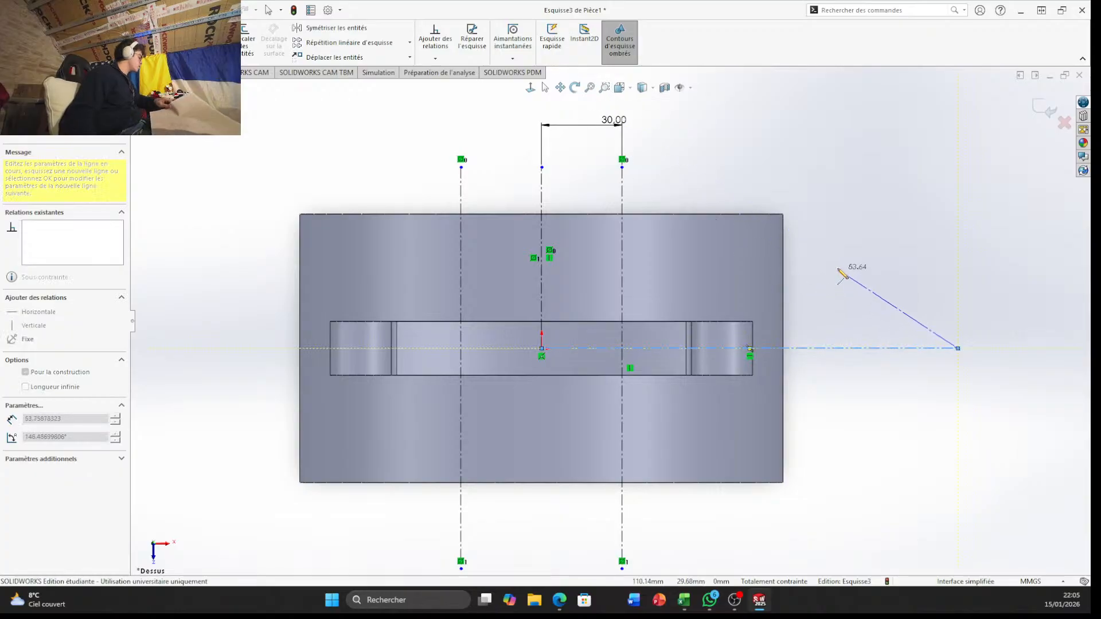
pyautogui.press('Escape')
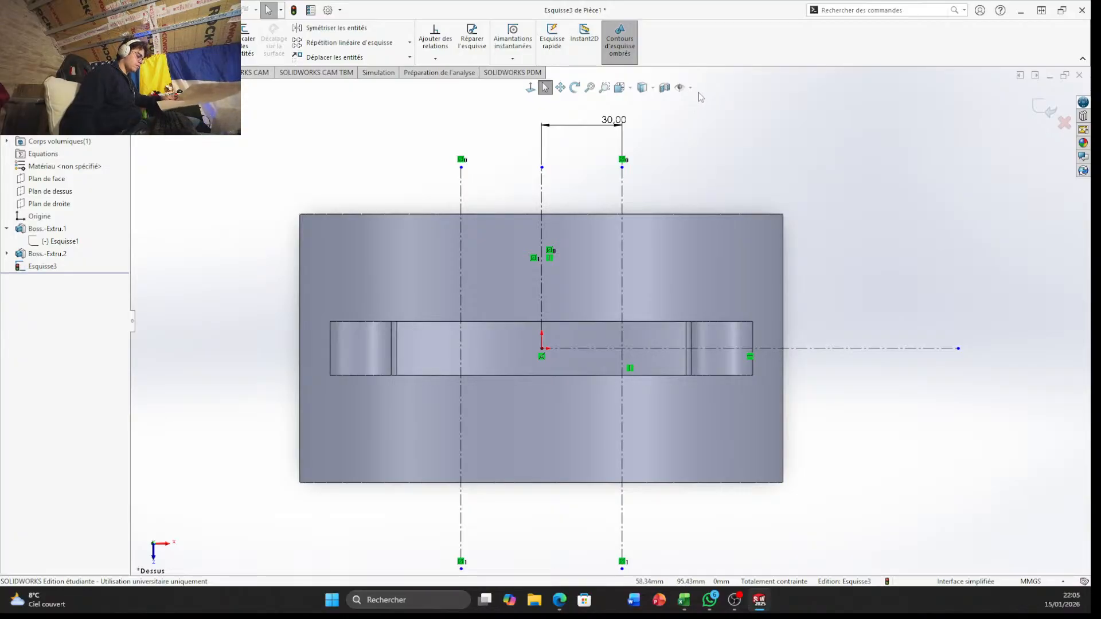
pyautogui.moveTo(828, 374)
pyautogui.mouseDown(button='middle')
pyautogui.moveTo(825, 322)
pyautogui.moveTo(833, 379)
pyautogui.moveTo(821, 380)
pyautogui.mouseUp(button='middle')
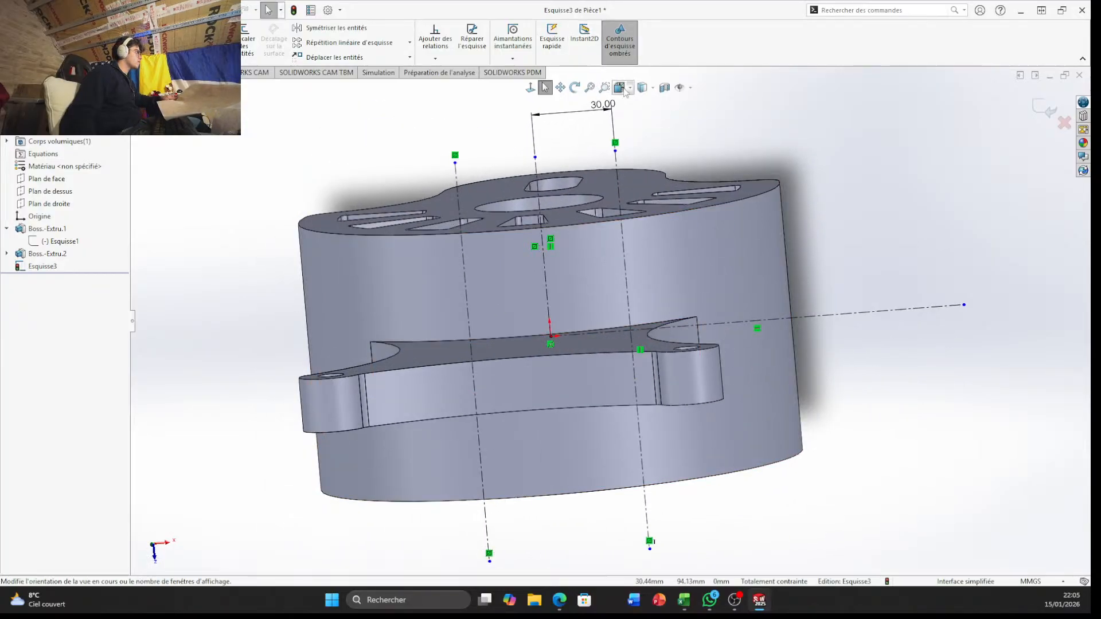
pyautogui.click(620, 88)
pyautogui.click(452, 305)
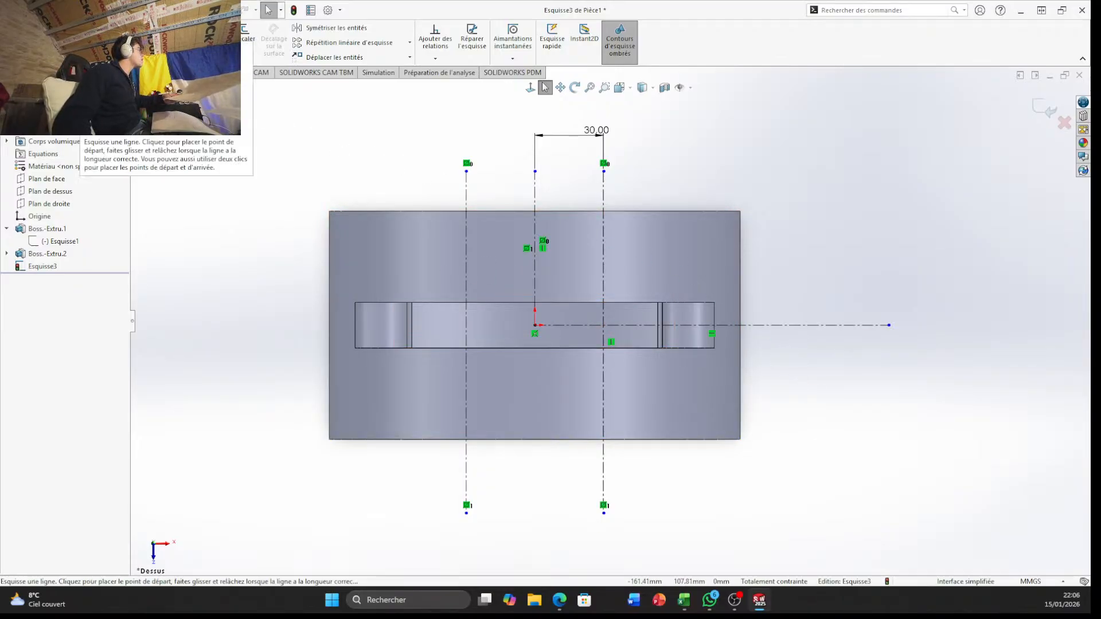
# Draw a vertical construction line 50 mm long from the body's upper-right corner down to the horizontal construction line
pyautogui.click(85, 28)
pyautogui.click(98, 53)
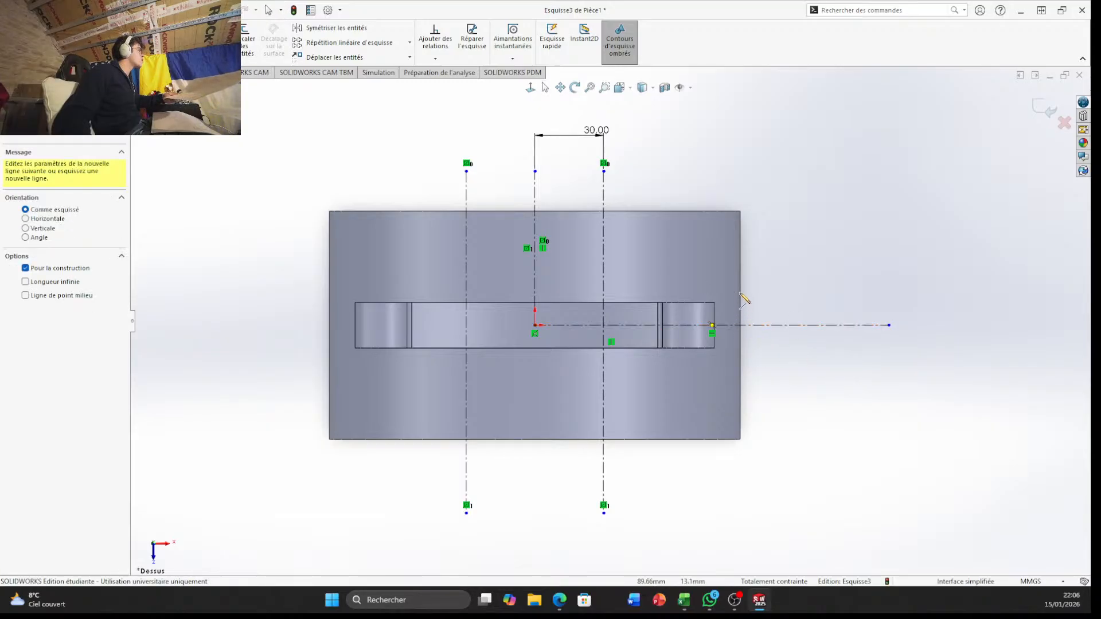
pyautogui.click(741, 211)
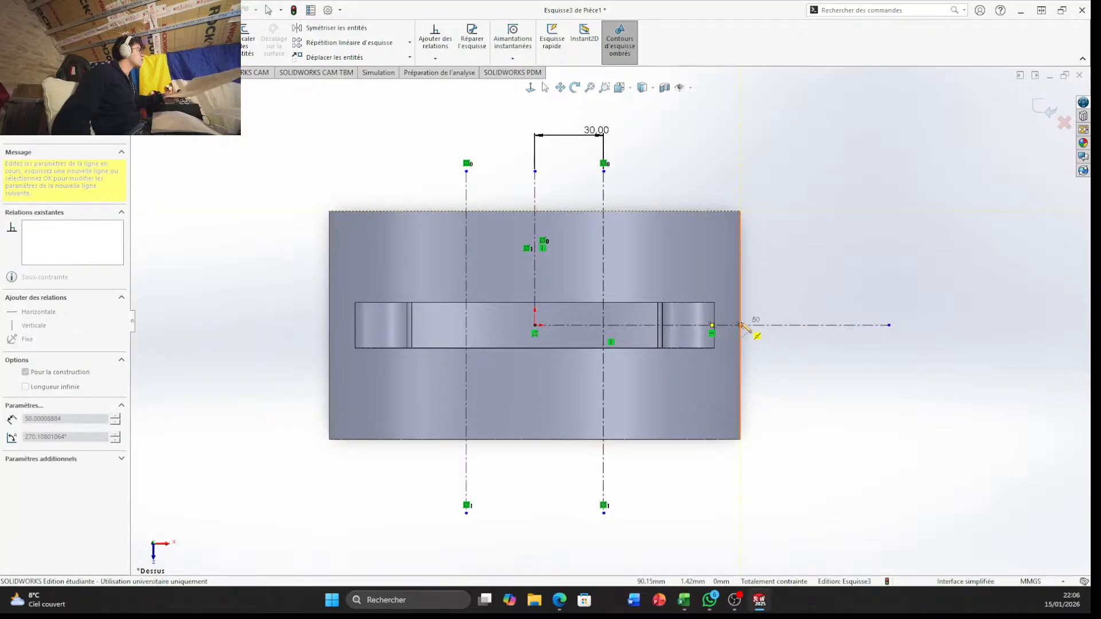
pyautogui.click(740, 325)
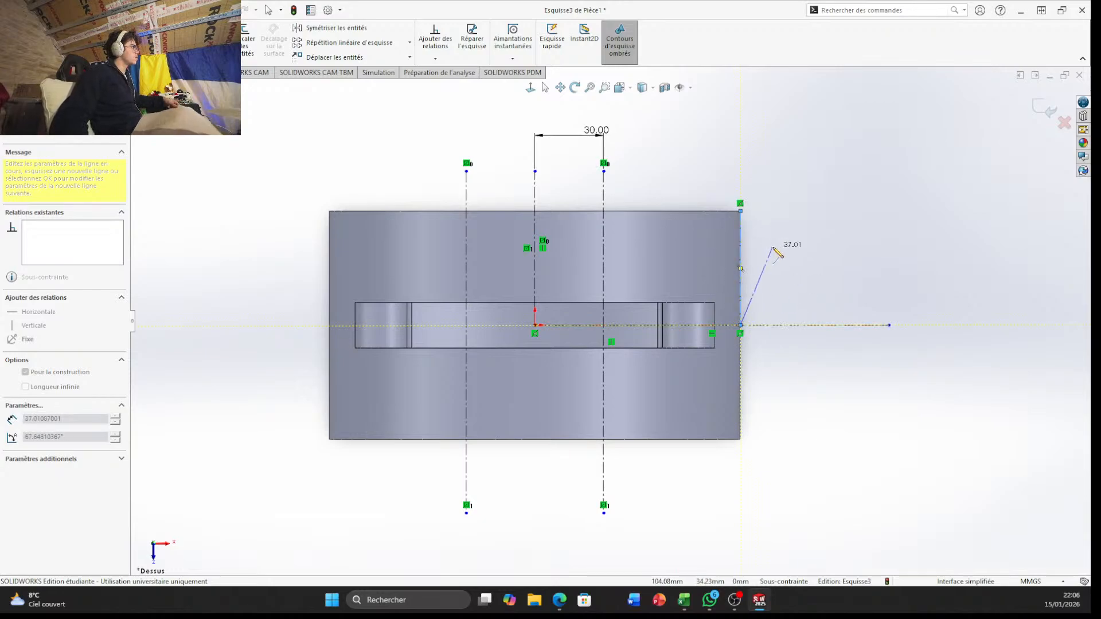
pyautogui.press('Escape')
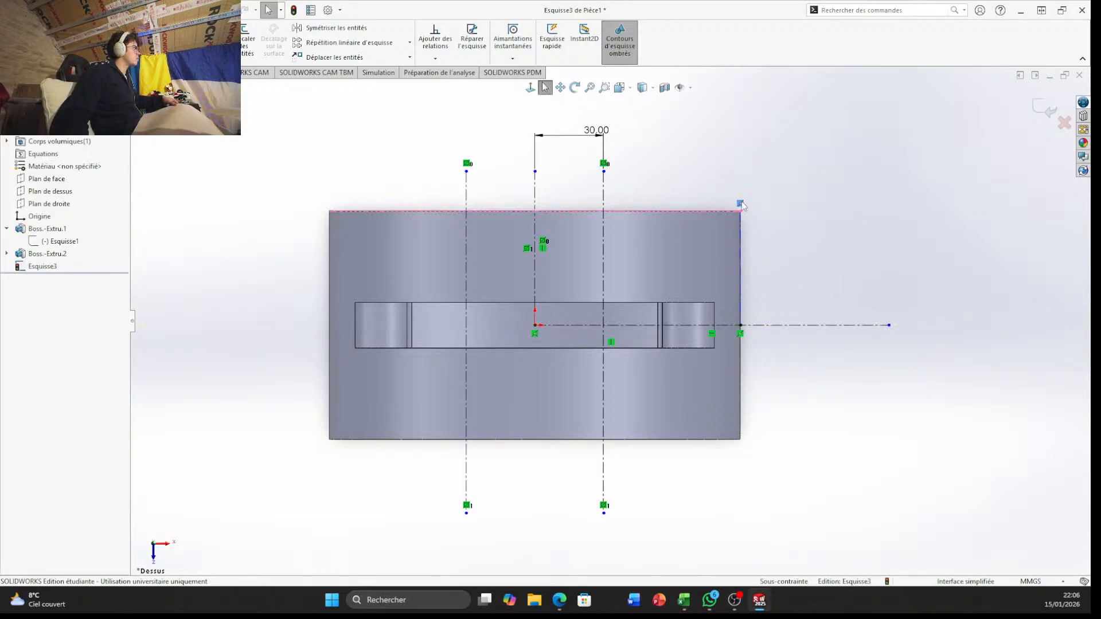
pyautogui.rightClick(742, 204)
pyautogui.press('Escape')
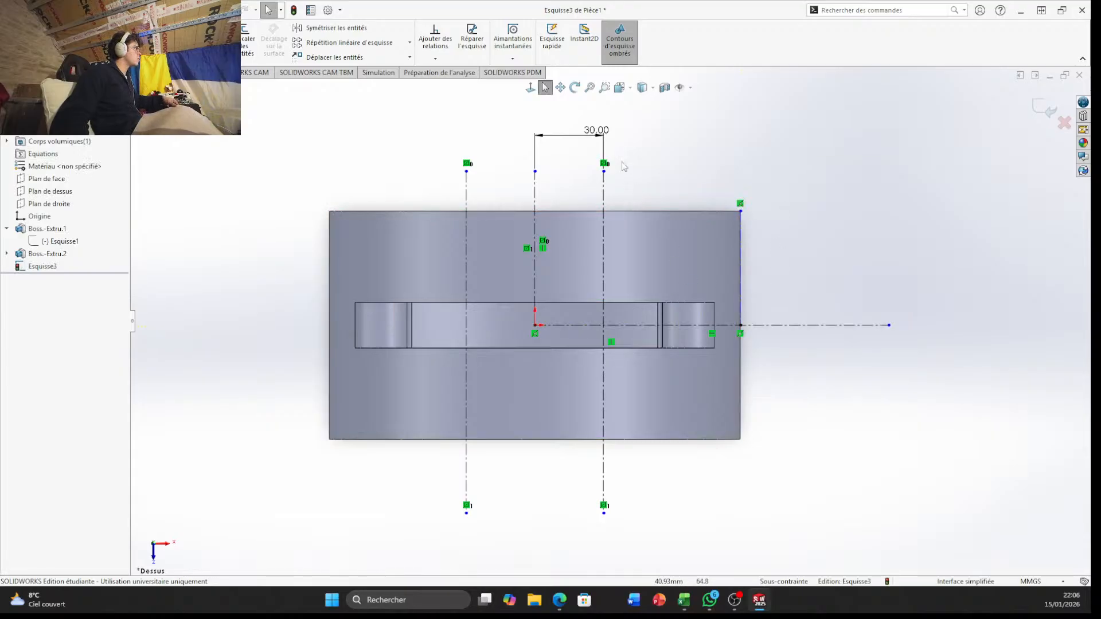
# Trim away the vertical construction line lying on the body's right edge
pyautogui.scroll(-4, 741, 262)
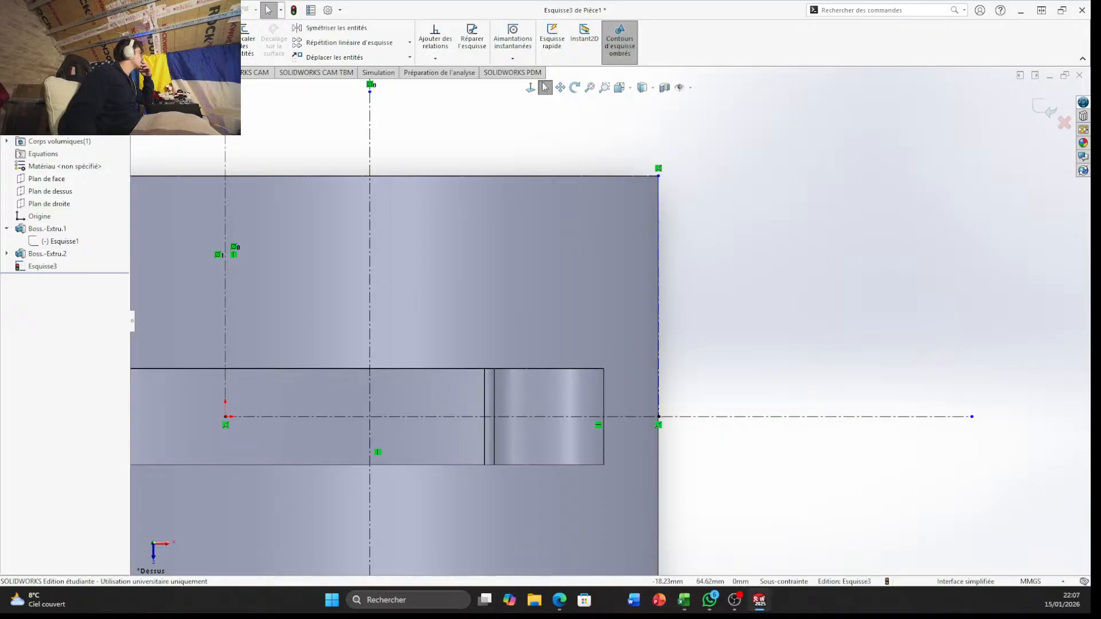
pyautogui.click(183, 42)
pyautogui.moveTo(552, 251); pyautogui.dragTo(836, 277)
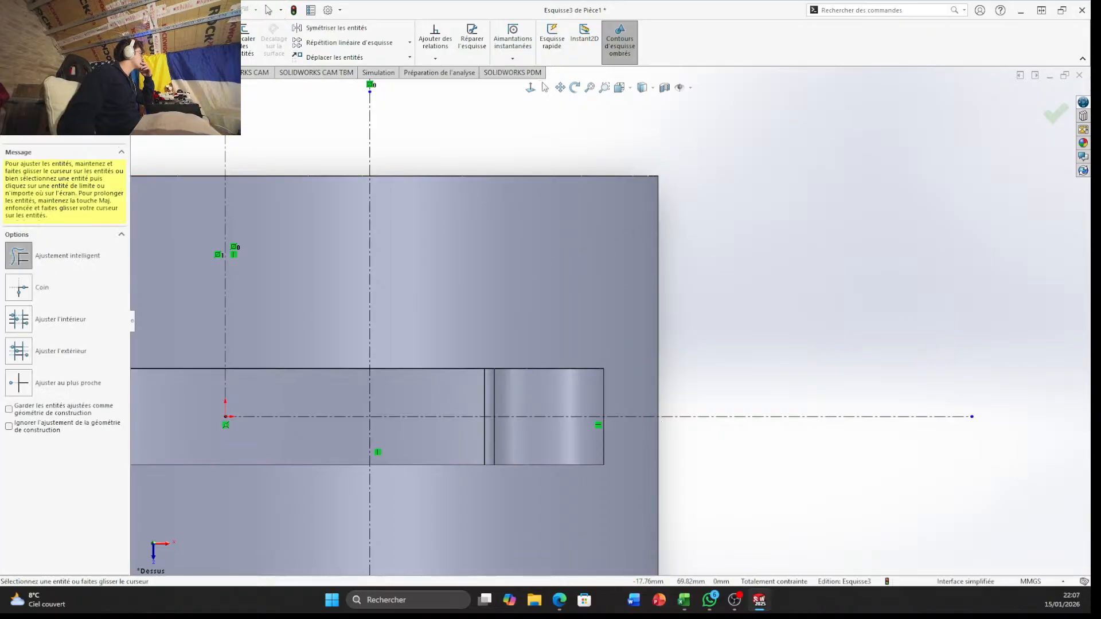
# Draw a vertical construction line about 31 mm long from the horizontal construction line upward along the body's right edge
pyautogui.click(80, 29)
pyautogui.click(94, 68)
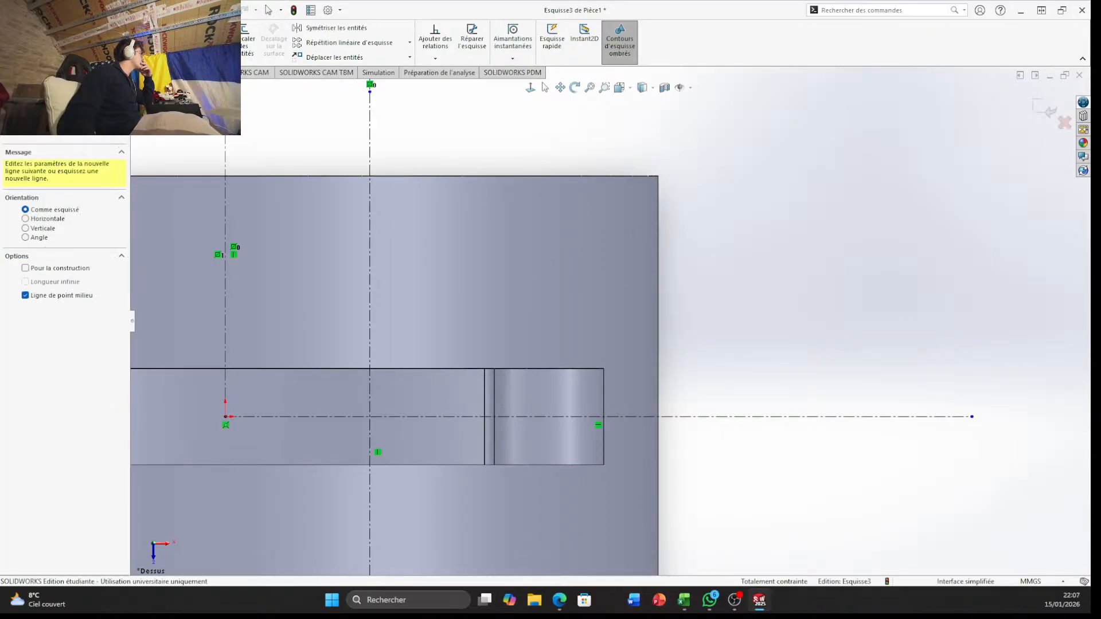
pyautogui.click(81, 29)
pyautogui.click(95, 54)
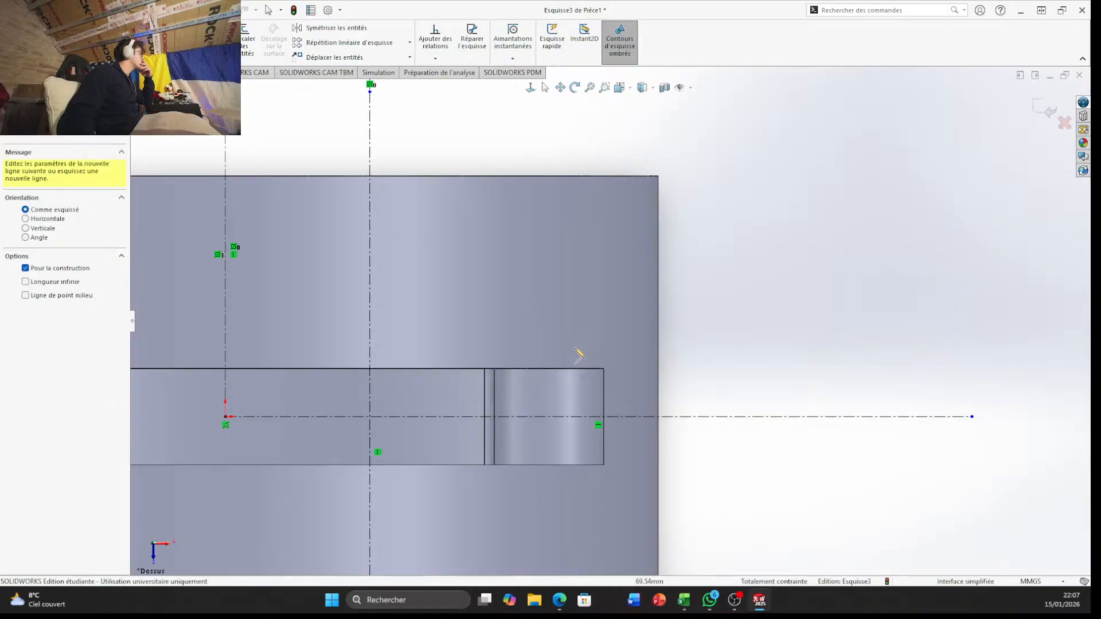
pyautogui.click(660, 417)
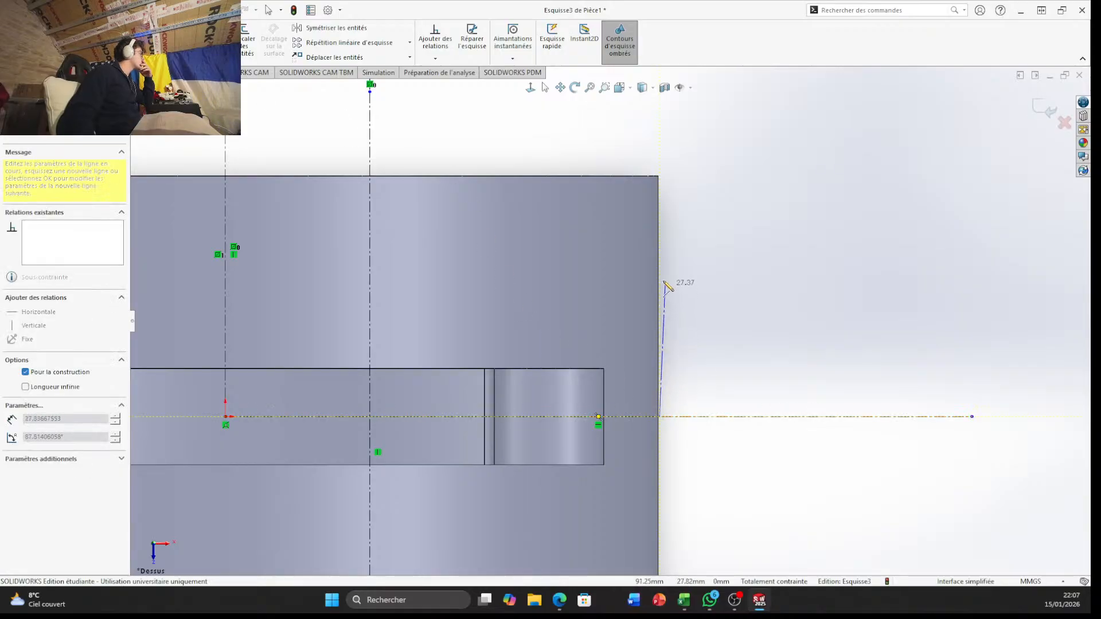
pyautogui.click(660, 269)
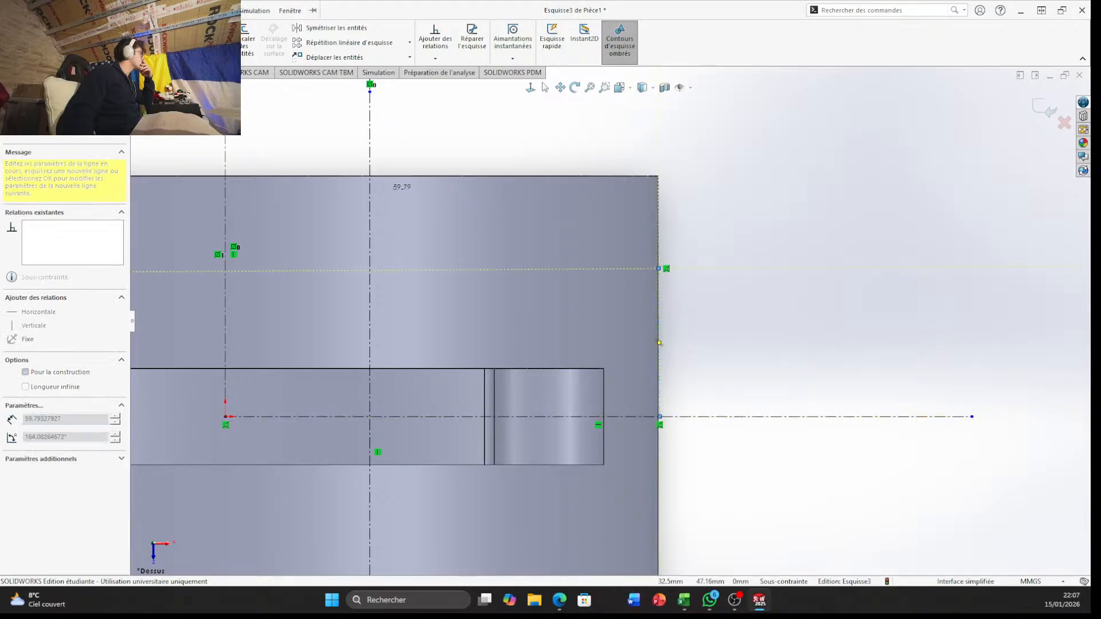
# Dimension the length of the construction line on the body's right edge to 25 mm
pyautogui.click(50, 39)
pyautogui.click(661, 351)
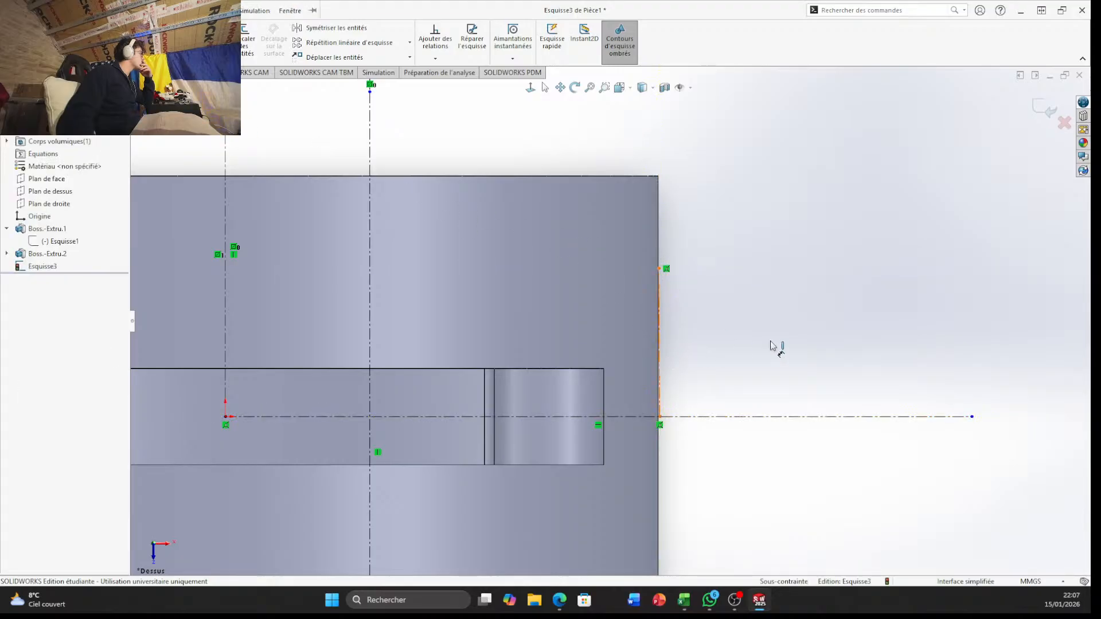
pyautogui.click(800, 333)
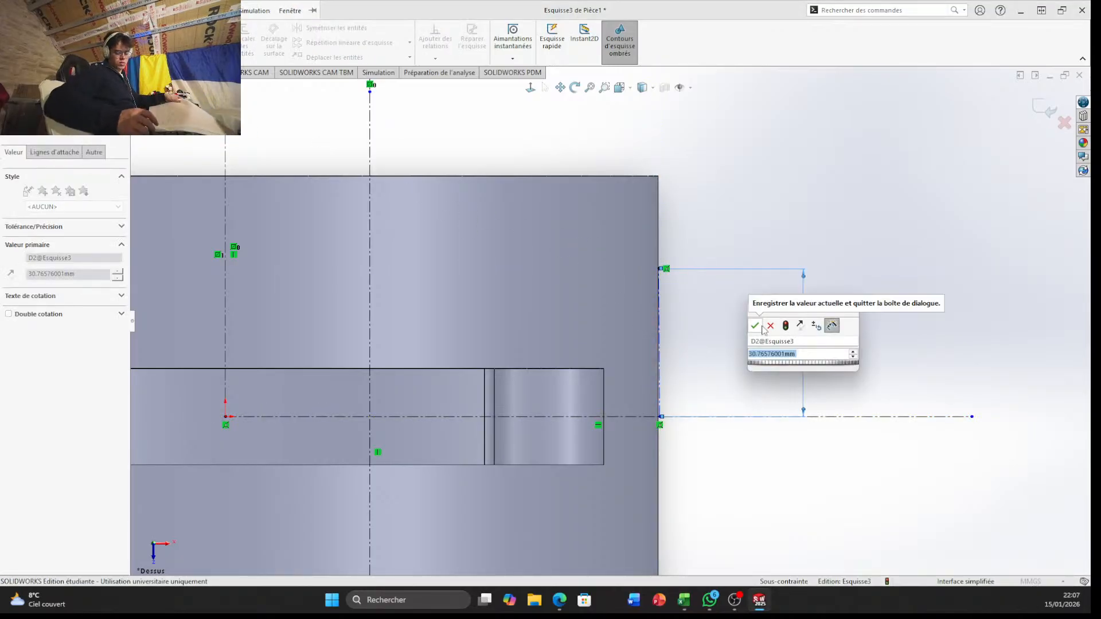
pyautogui.write('25')
pyautogui.press('Return')
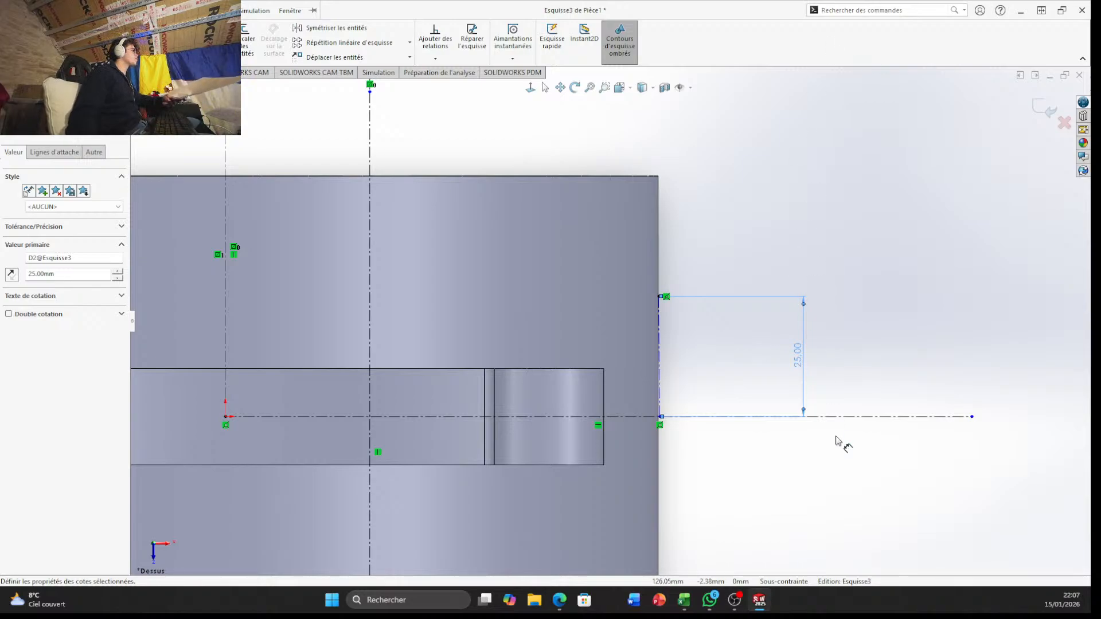
# Draw a three-point arc of about 86 mm radius from the 30 mm construction line at the body's upper edge to the 25 mm construction line's upper end
pyautogui.scroll(3, 630, 327)
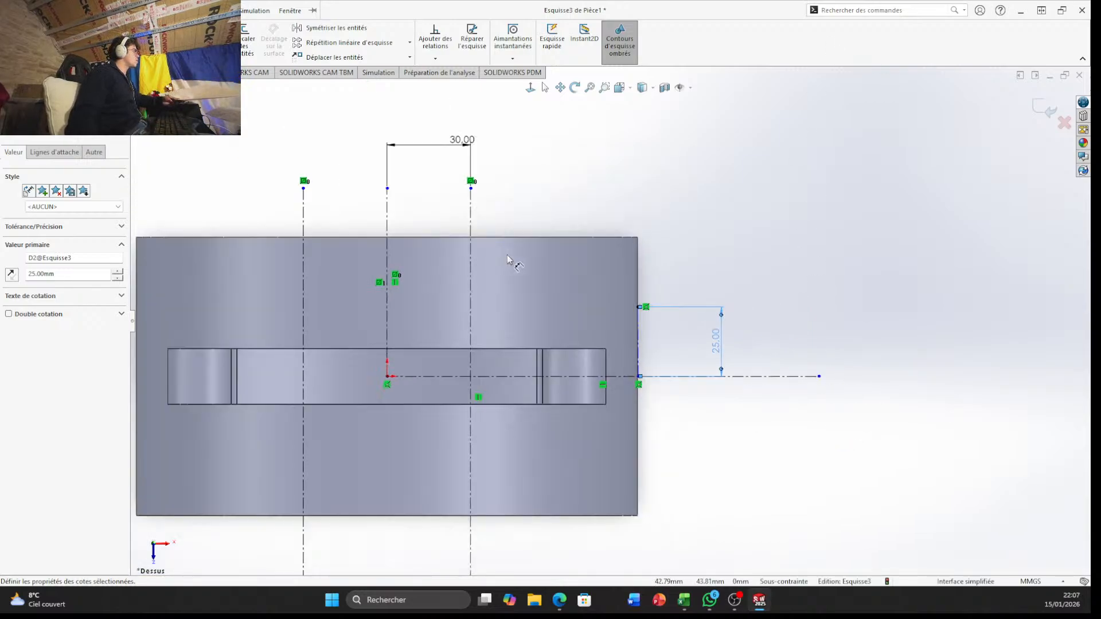
pyautogui.scroll(-5, 507, 258)
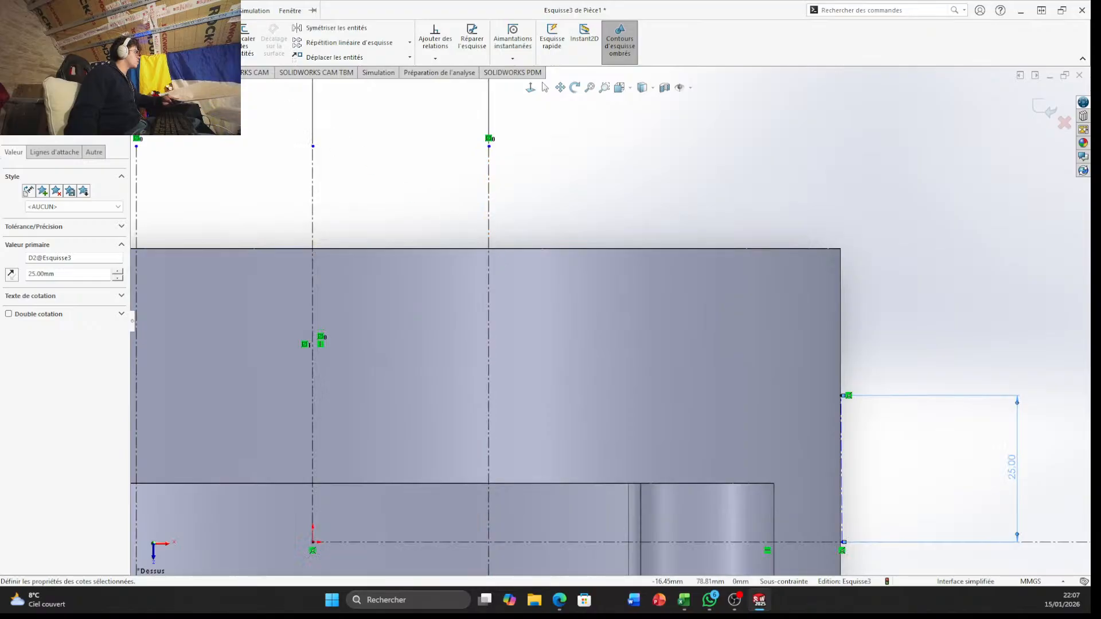
pyautogui.click(99, 42)
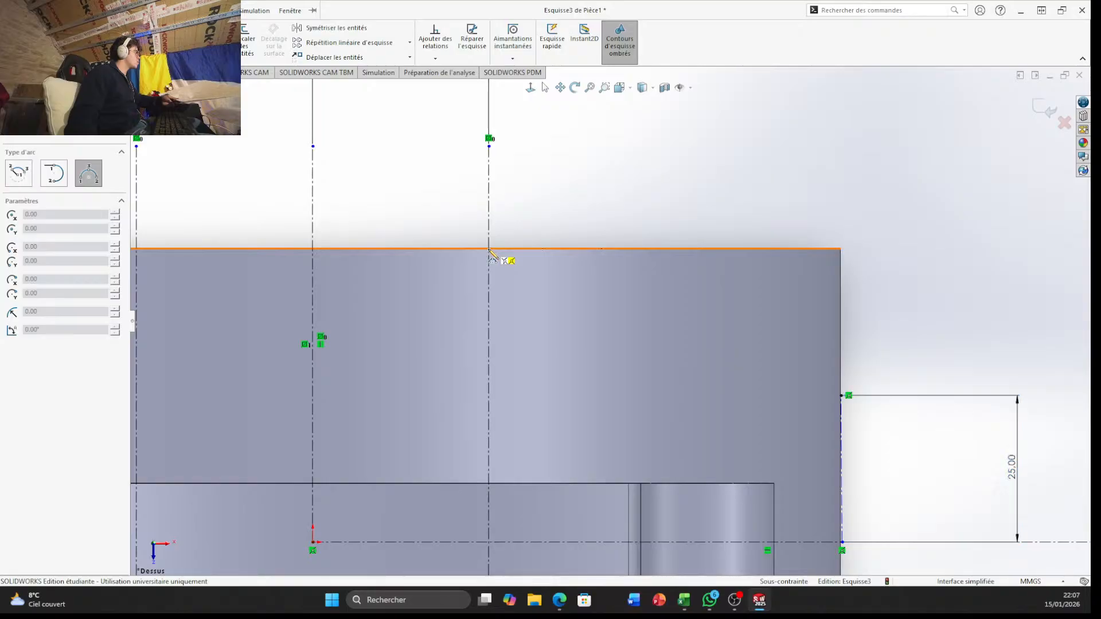
pyautogui.click(489, 249)
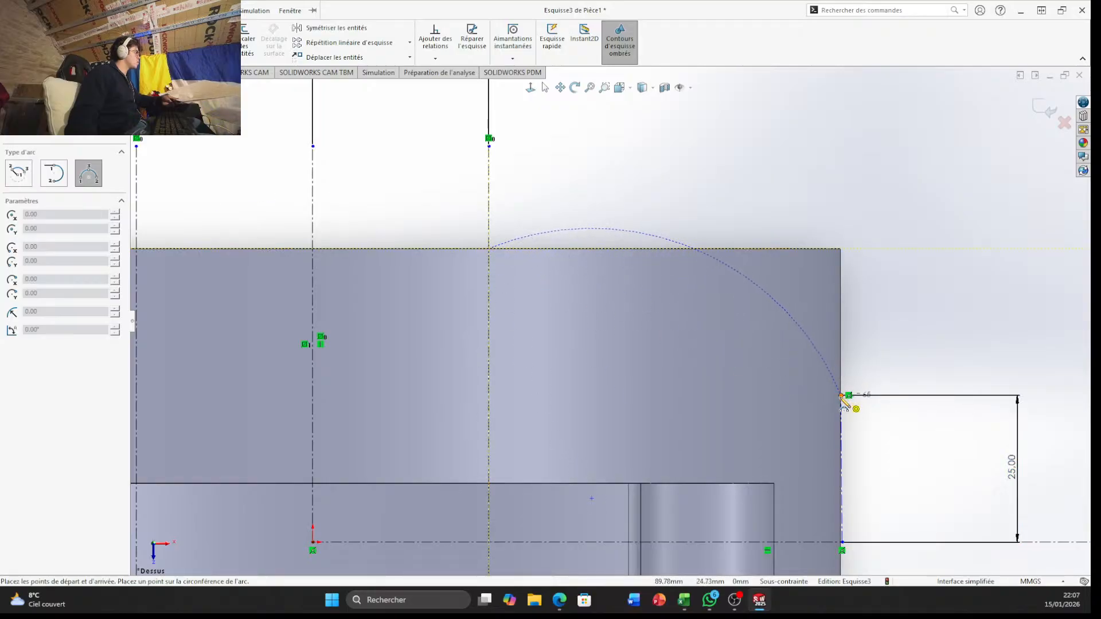
pyautogui.click(842, 396)
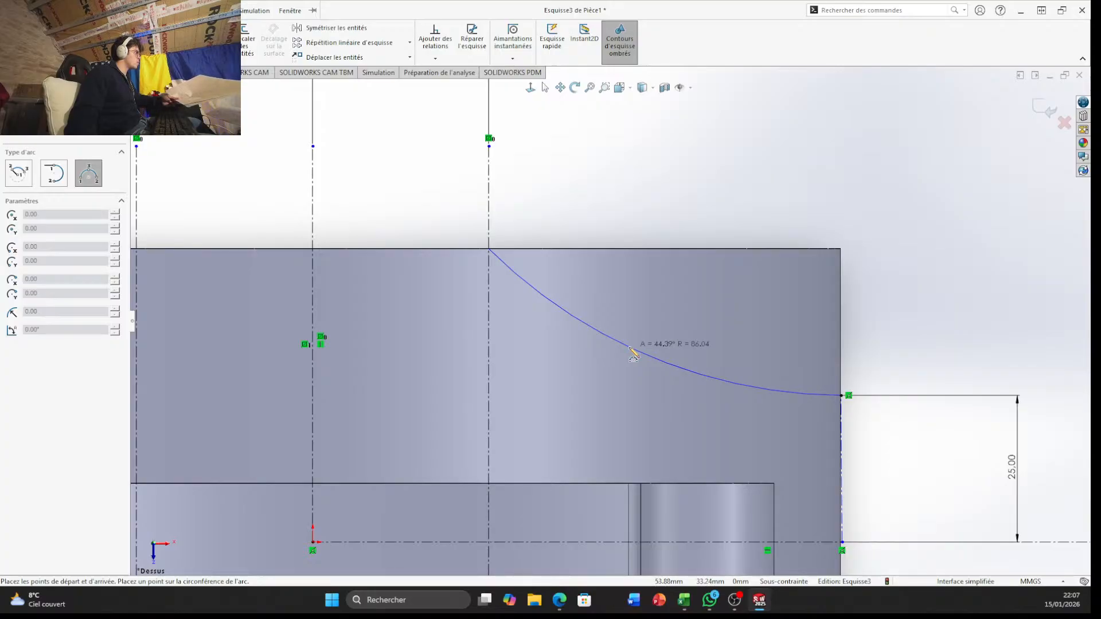
pyautogui.click(631, 349)
pyautogui.scroll(3, 813, 312)
pyautogui.scroll(-3, 551, 356)
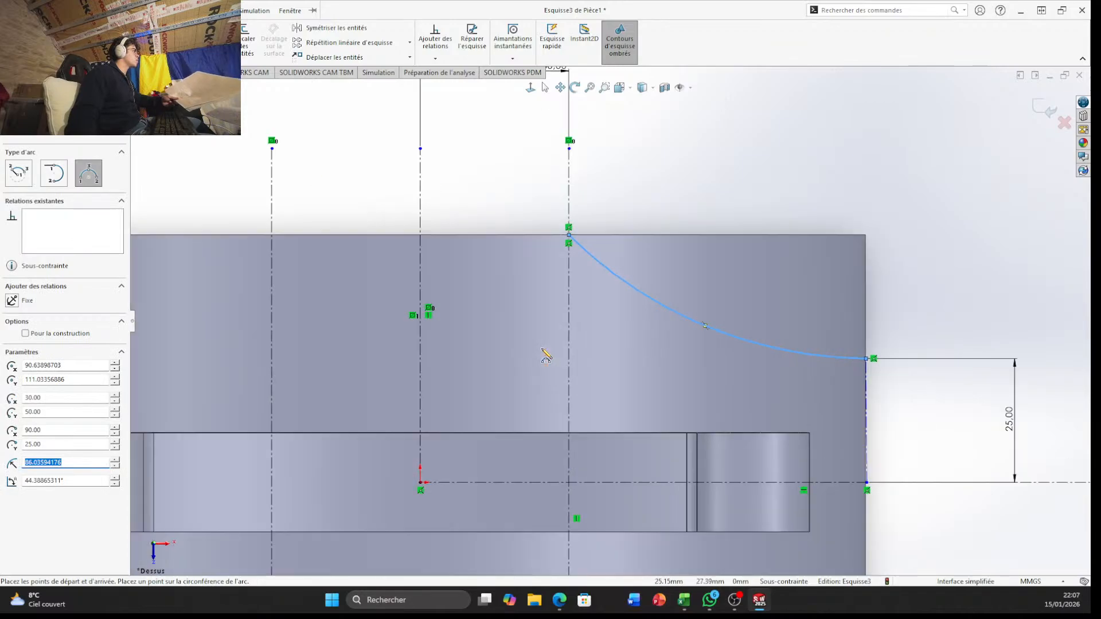
# Mirror the arc about the horizontal construction line, keeping the original
pyautogui.scroll(-2, 873, 364)
pyautogui.scroll(3, 493, 357)
pyautogui.scroll(2, 493, 357)
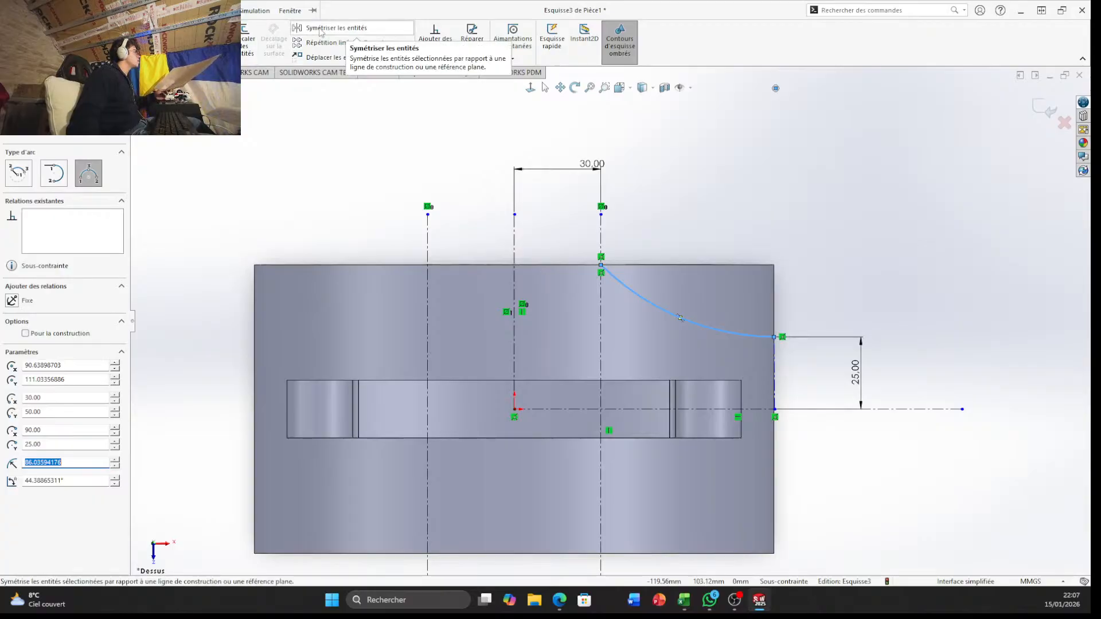
pyautogui.click(320, 30)
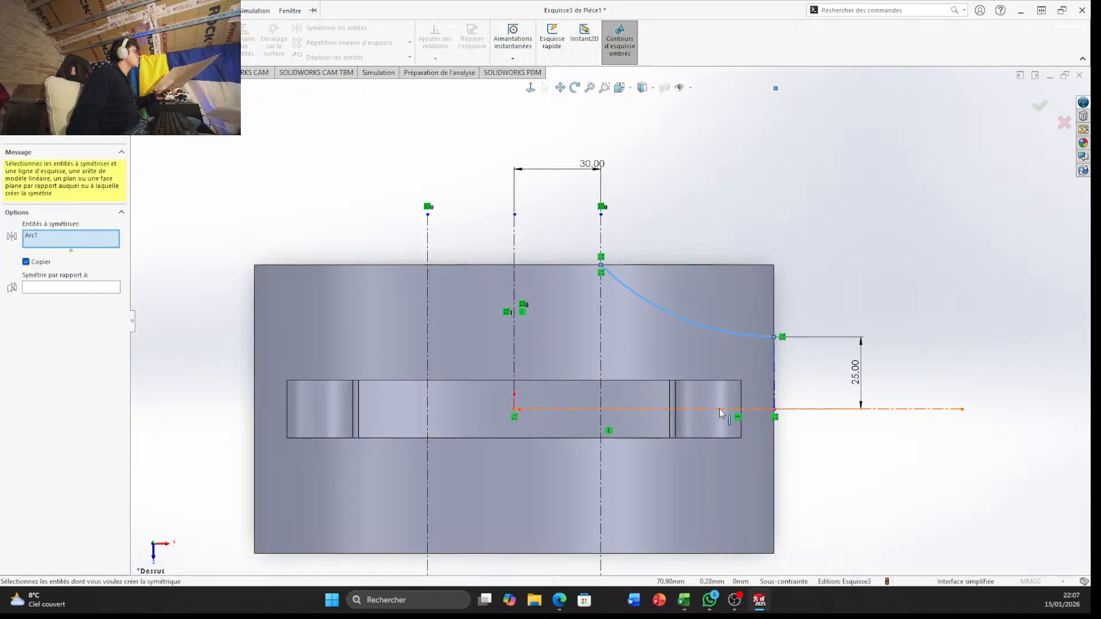
pyautogui.click(757, 410)
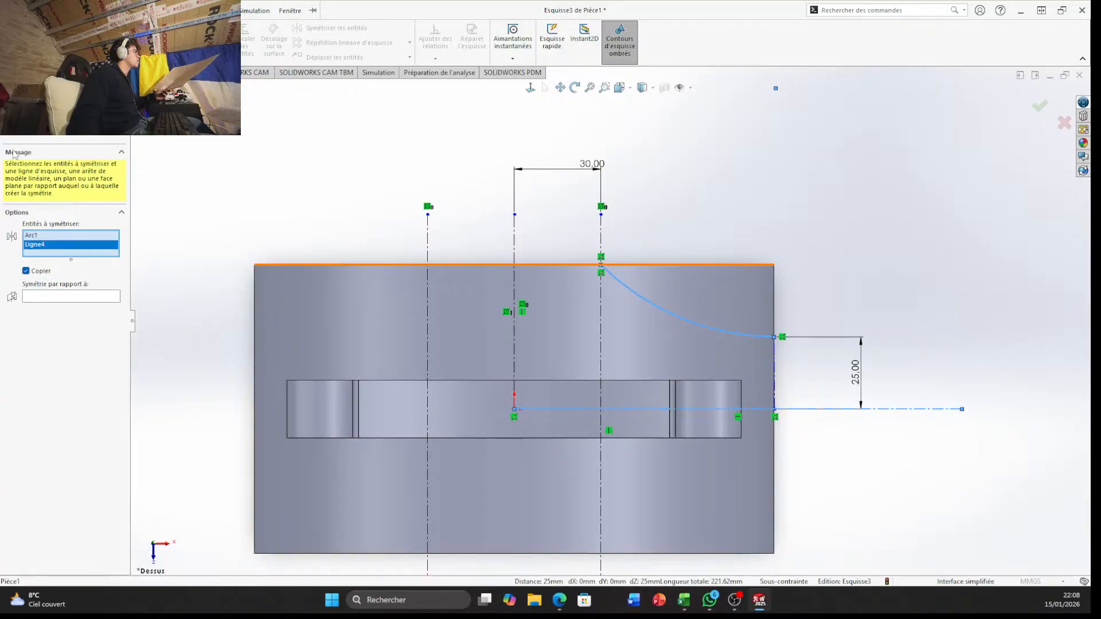
pyautogui.rightClick(90, 249)
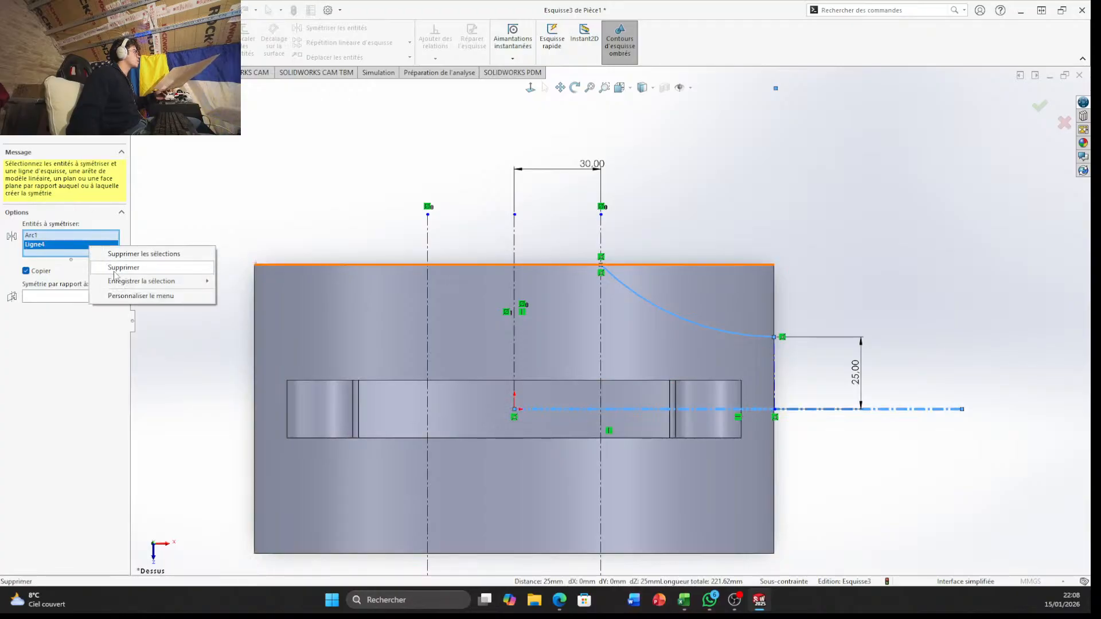
pyautogui.click(117, 267)
pyautogui.click(86, 290)
pyautogui.click(757, 409)
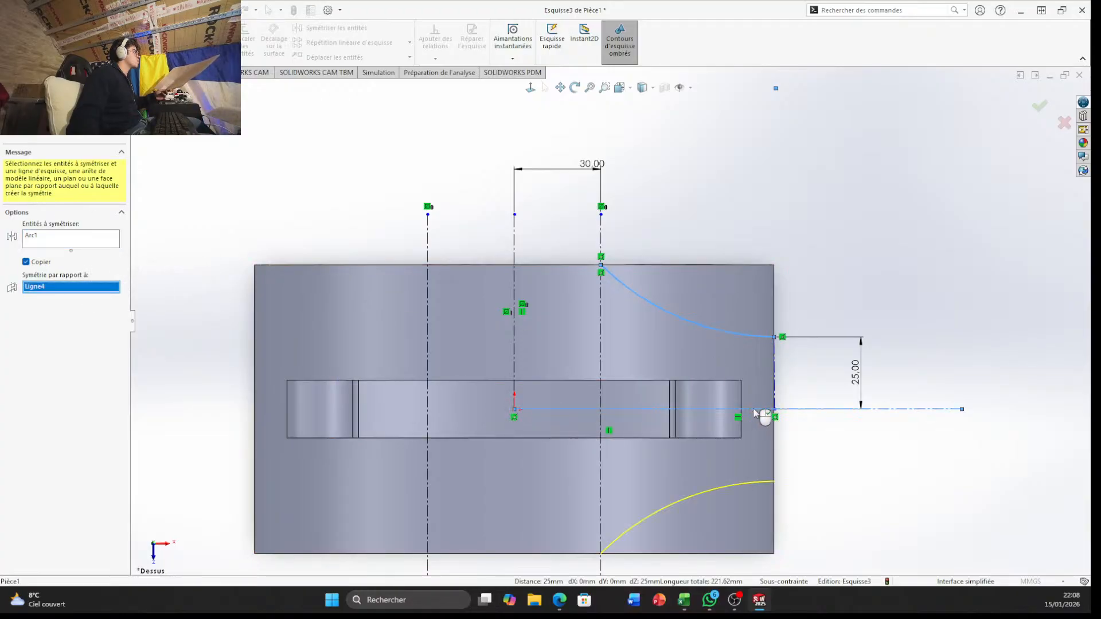
pyautogui.press('Return')
pyautogui.press('f')
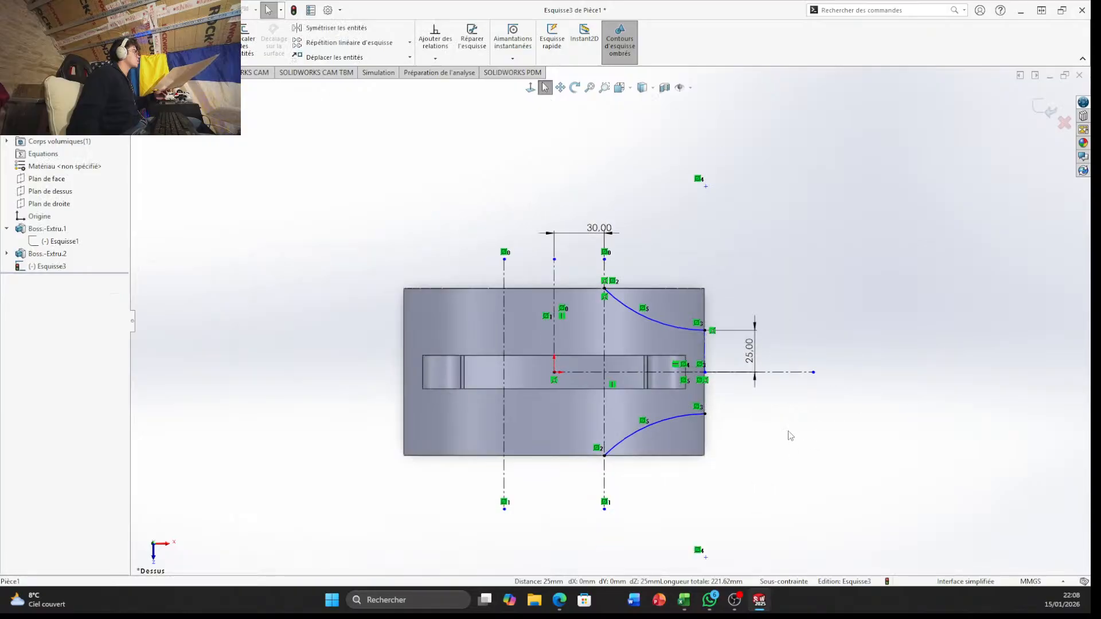
# Mirror both arcs about the vertical construction line through the origin
pyautogui.click(332, 28)
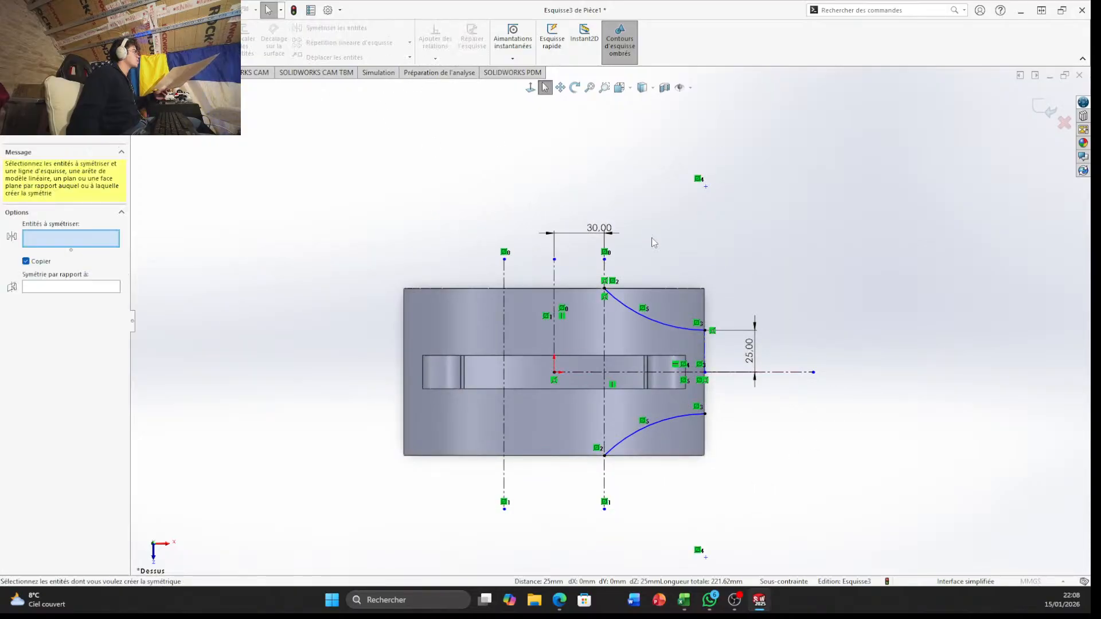
pyautogui.click(656, 320)
pyautogui.click(679, 417)
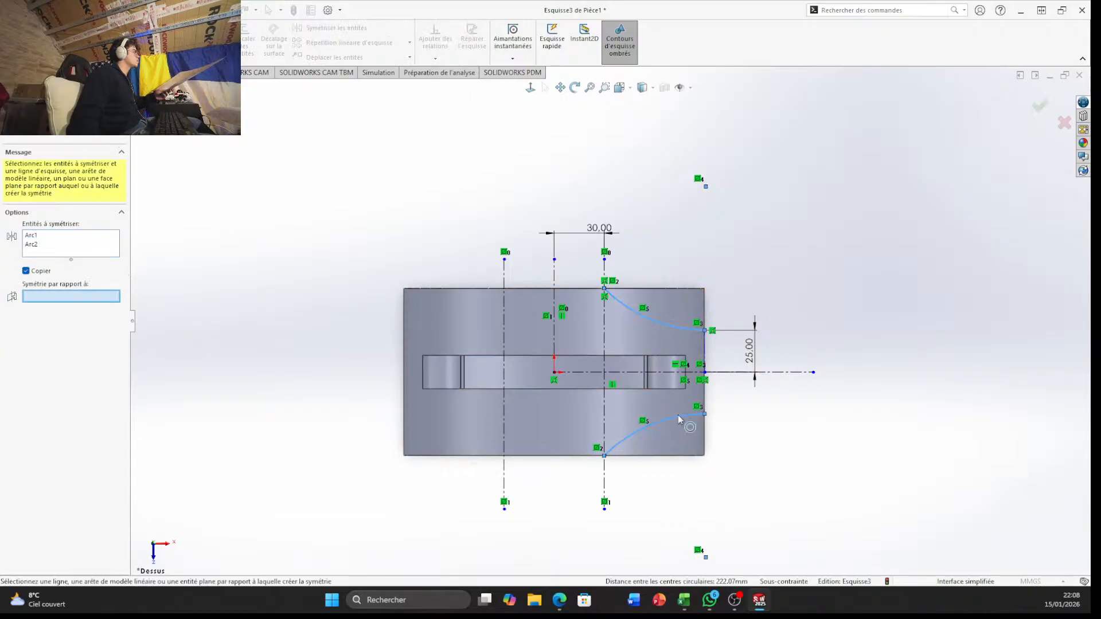
pyautogui.click(554, 331)
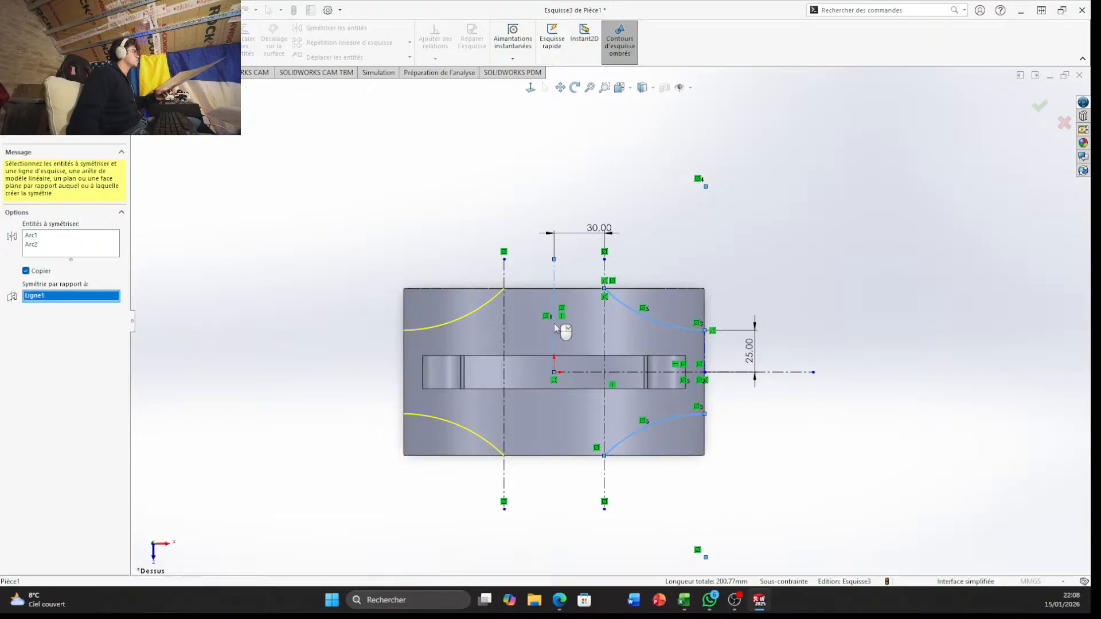
pyautogui.rightClick(554, 324)
# From the underside view, close the upper-left arc with a 25 mm vertical line and a 60 mm horizontal line along the body's edges
pyautogui.moveTo(569, 345)
pyautogui.mouseDown(button='middle')
pyautogui.moveTo(671, 373)
pyautogui.moveTo(621, 403)
pyautogui.moveTo(531, 1)
pyautogui.mouseUp(button='middle')
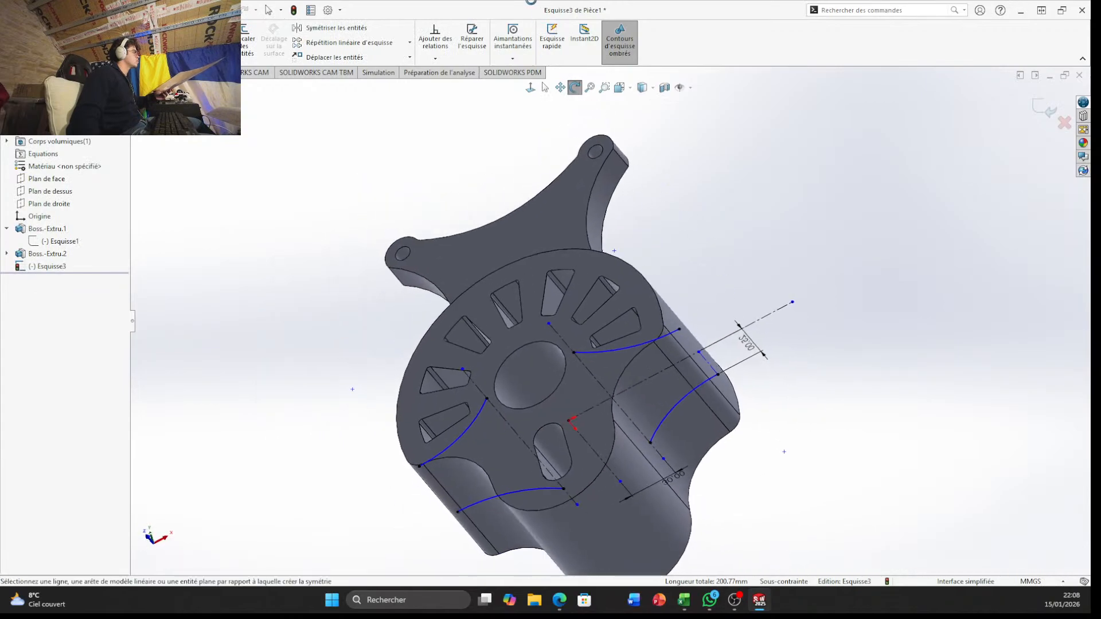
pyautogui.moveTo(581, 394)
pyautogui.mouseDown(button='middle')
pyautogui.moveTo(534, 298)
pyautogui.moveTo(379, 508)
pyautogui.moveTo(418, 560)
pyautogui.moveTo(482, 522)
pyautogui.moveTo(491, 482)
pyautogui.moveTo(408, 516)
pyautogui.moveTo(381, 472)
pyautogui.moveTo(420, 463)
pyautogui.mouseUp(button='middle')
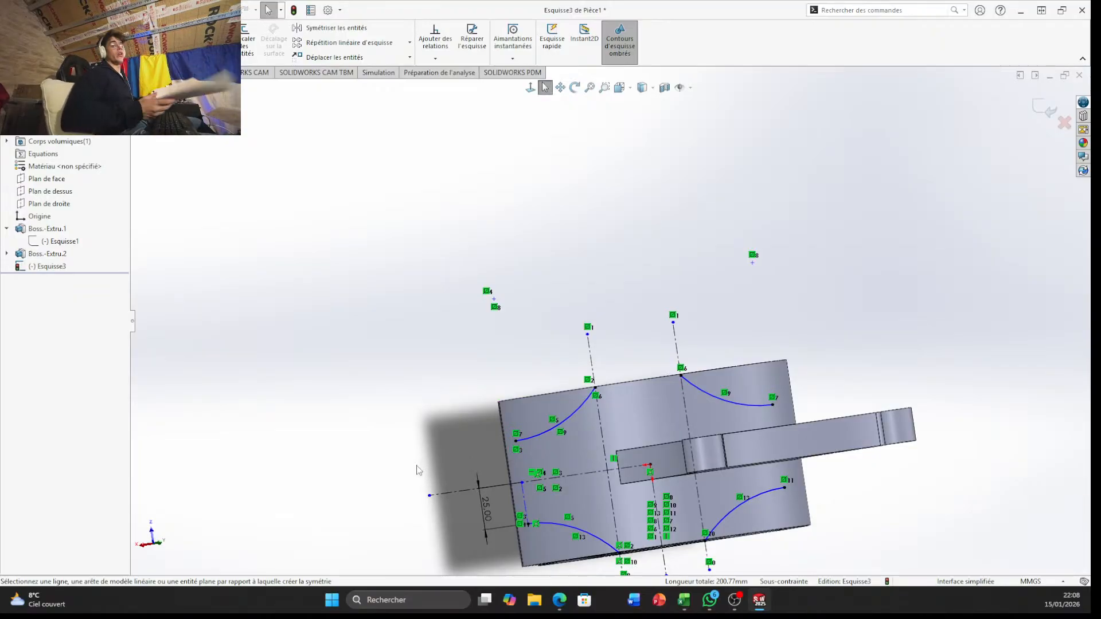
pyautogui.scroll(3, 717, 329)
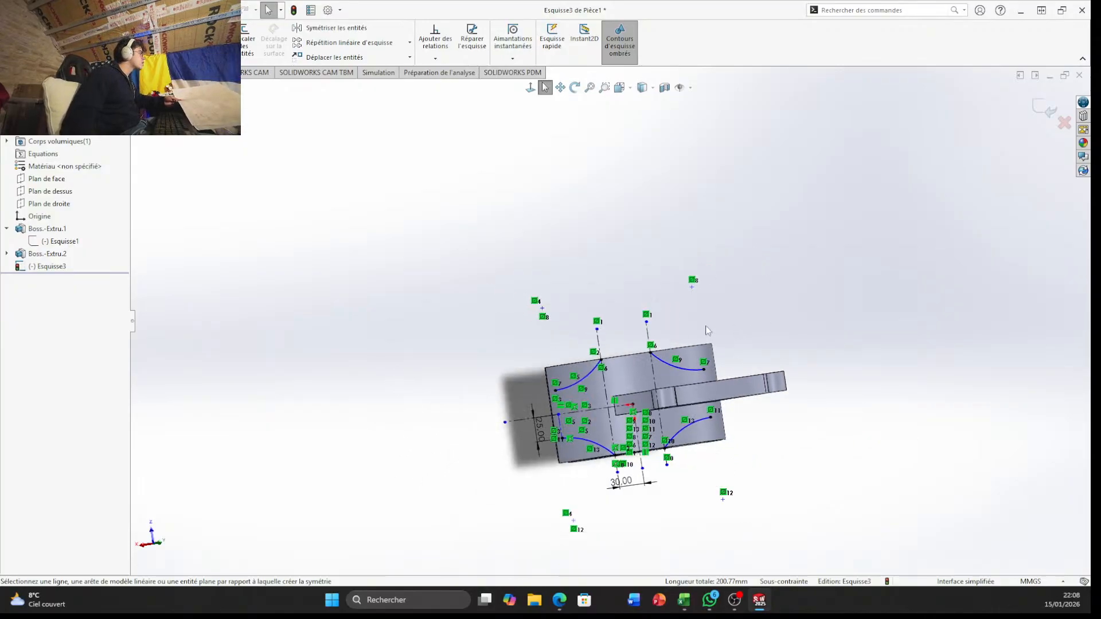
pyautogui.moveTo(708, 331); pyautogui.dragTo(649, 348, button='middle')
pyautogui.click(620, 88)
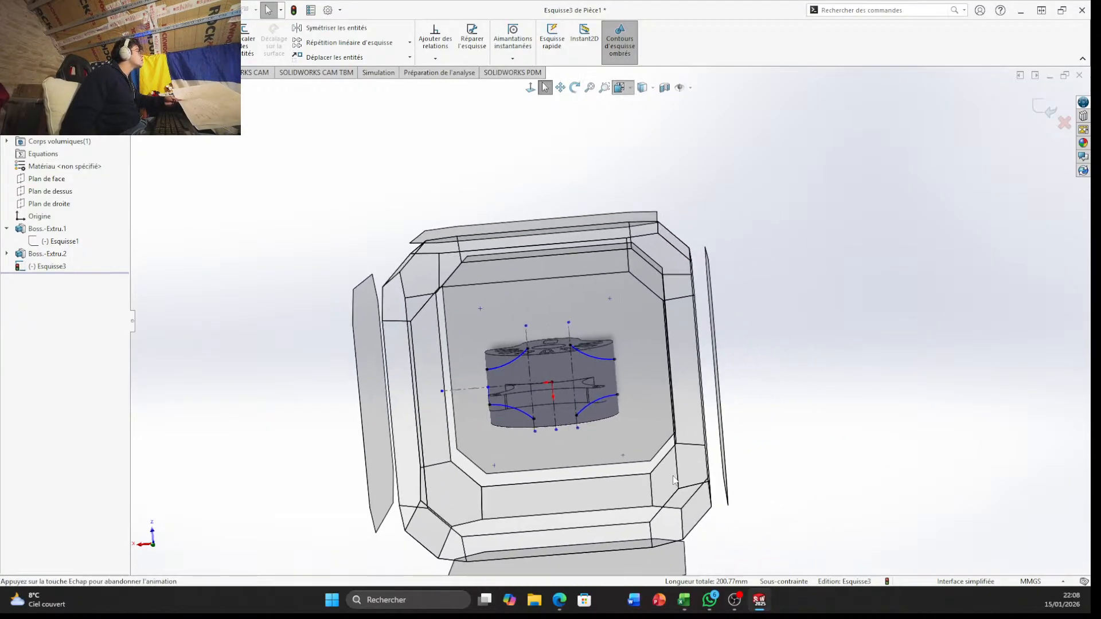
pyautogui.click(394, 360)
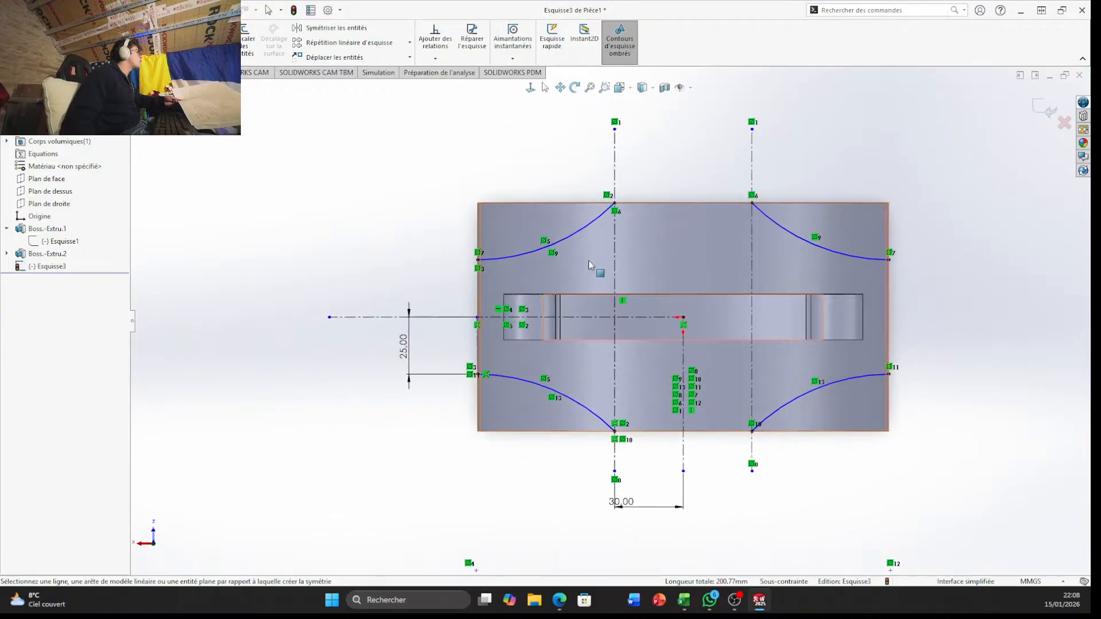
pyautogui.scroll(-2, 604, 379)
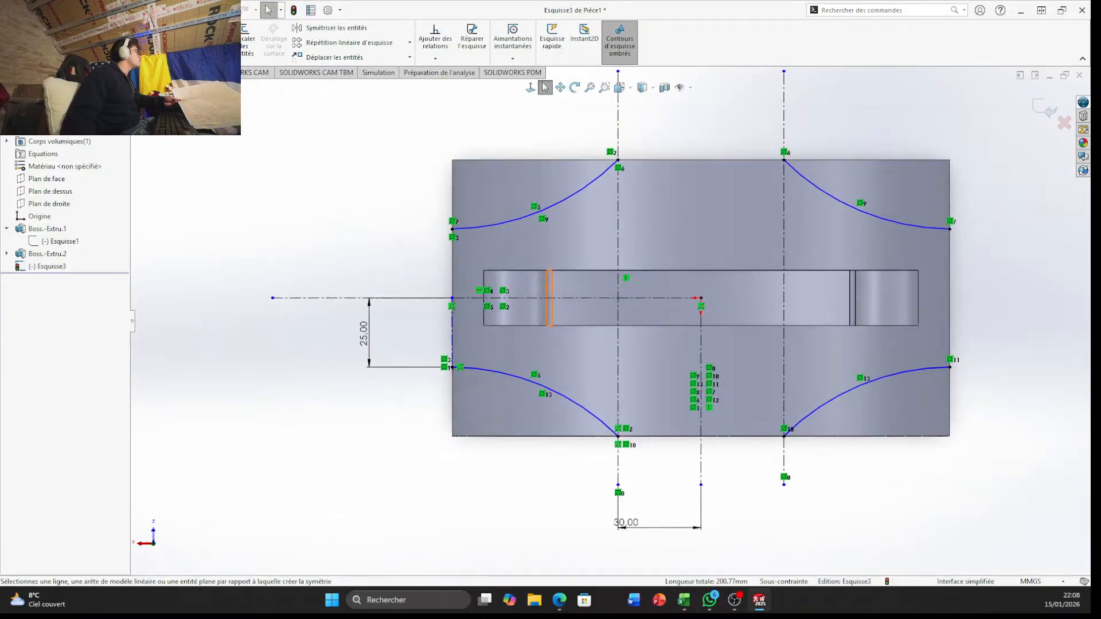
pyautogui.press('l')
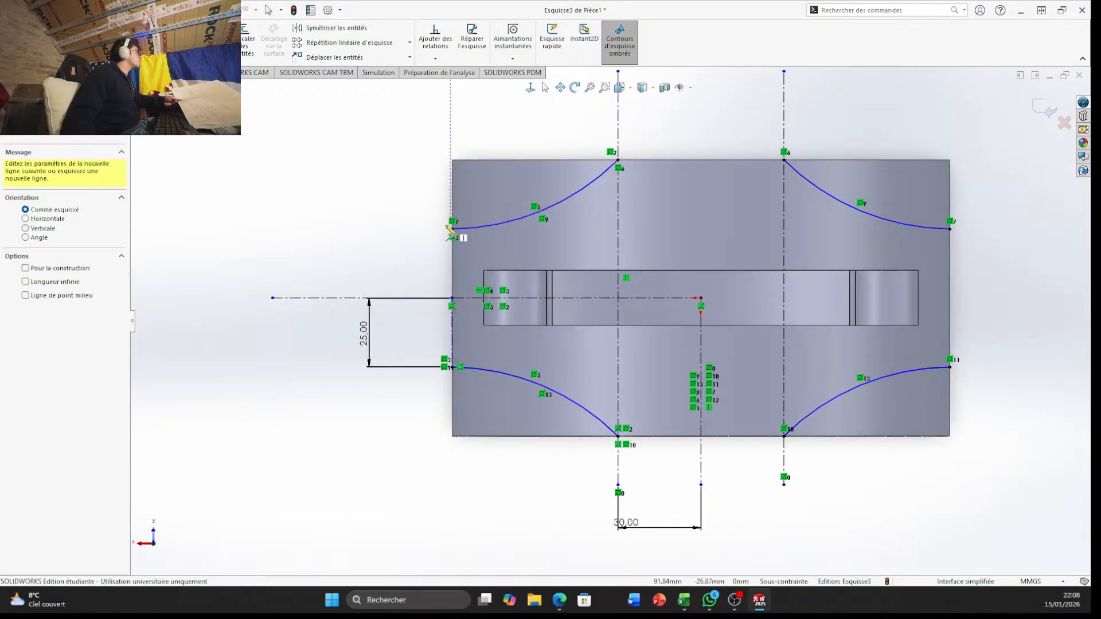
pyautogui.click(451, 160)
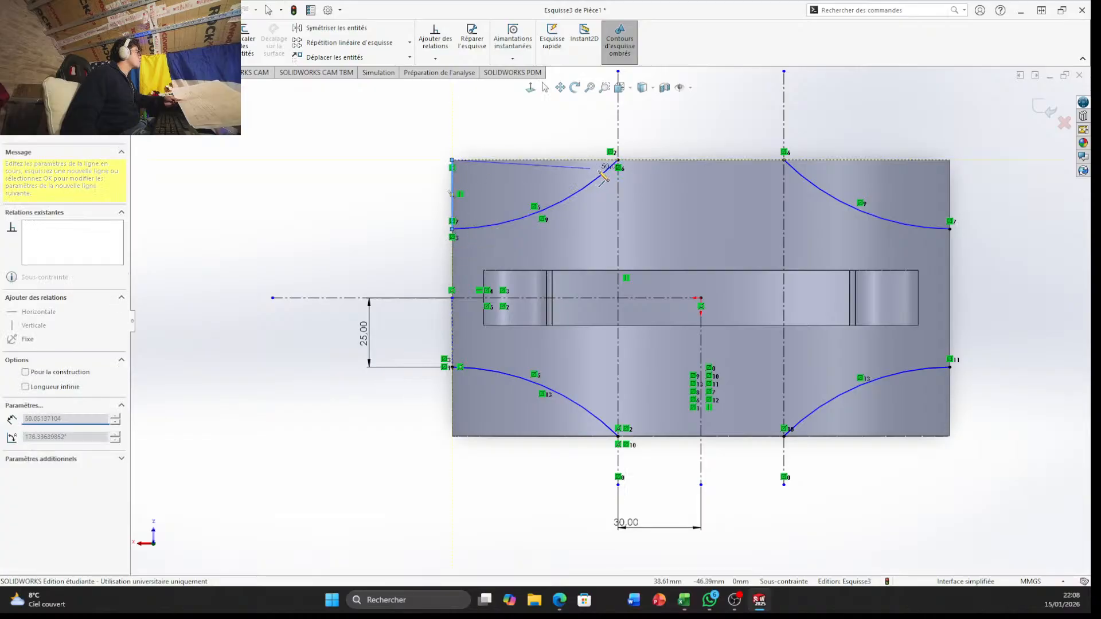
pyautogui.click(618, 161)
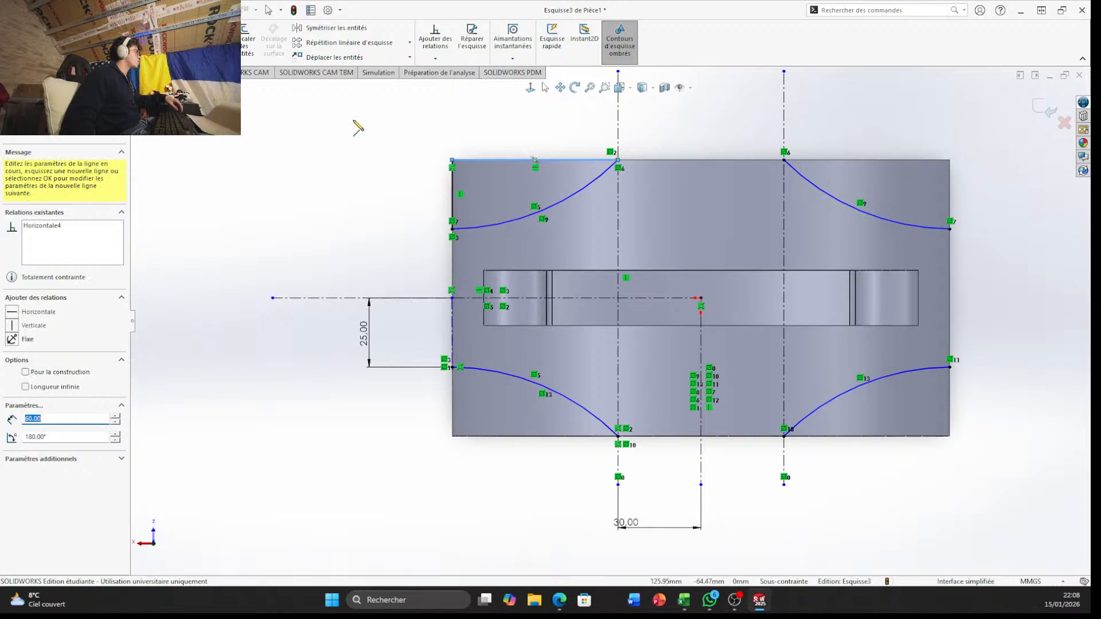
pyautogui.press('Escape')
# Trim away the vertical and horizontal lines lying on the body's upper-left edges
pyautogui.scroll(3, 594, 177)
pyautogui.scroll(5, 418, 262)
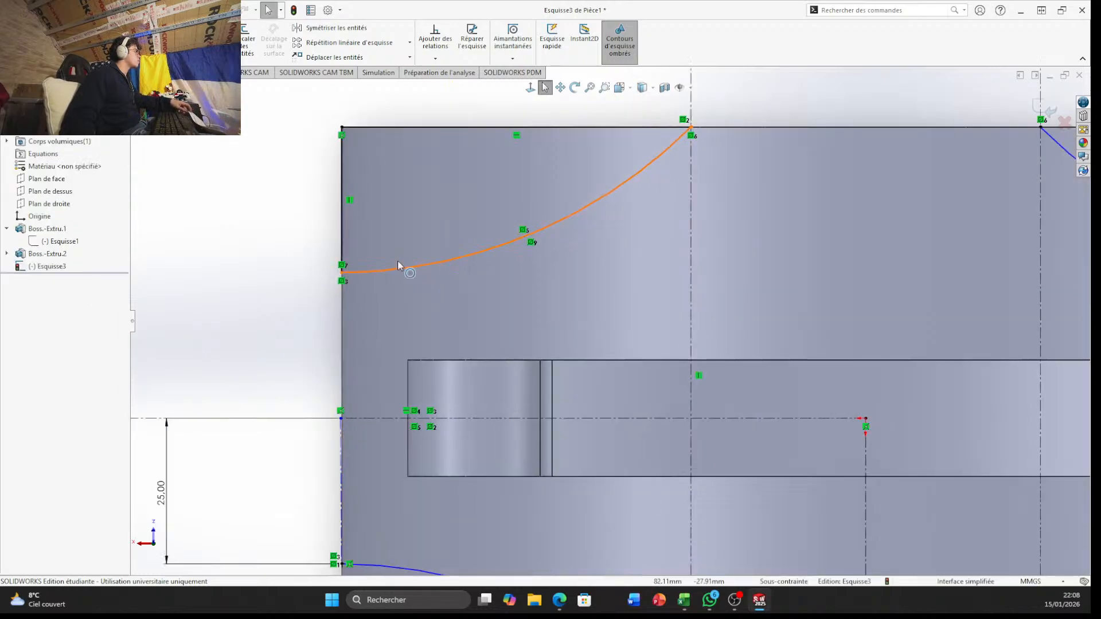
pyautogui.scroll(-6, 580, 292)
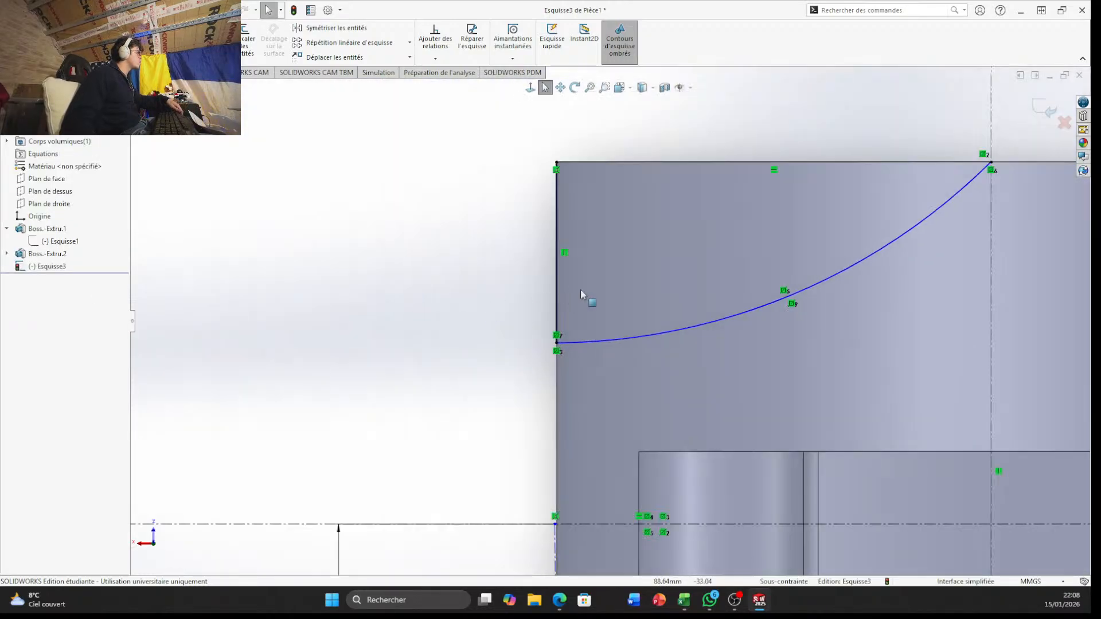
pyautogui.moveTo(590, 298)
pyautogui.mouseDown(button='middle')
pyautogui.moveTo(811, 369)
pyautogui.moveTo(872, 418)
pyautogui.moveTo(578, 332)
pyautogui.moveTo(651, 375)
pyautogui.mouseUp(button='middle')
pyautogui.scroll(-3, 653, 370)
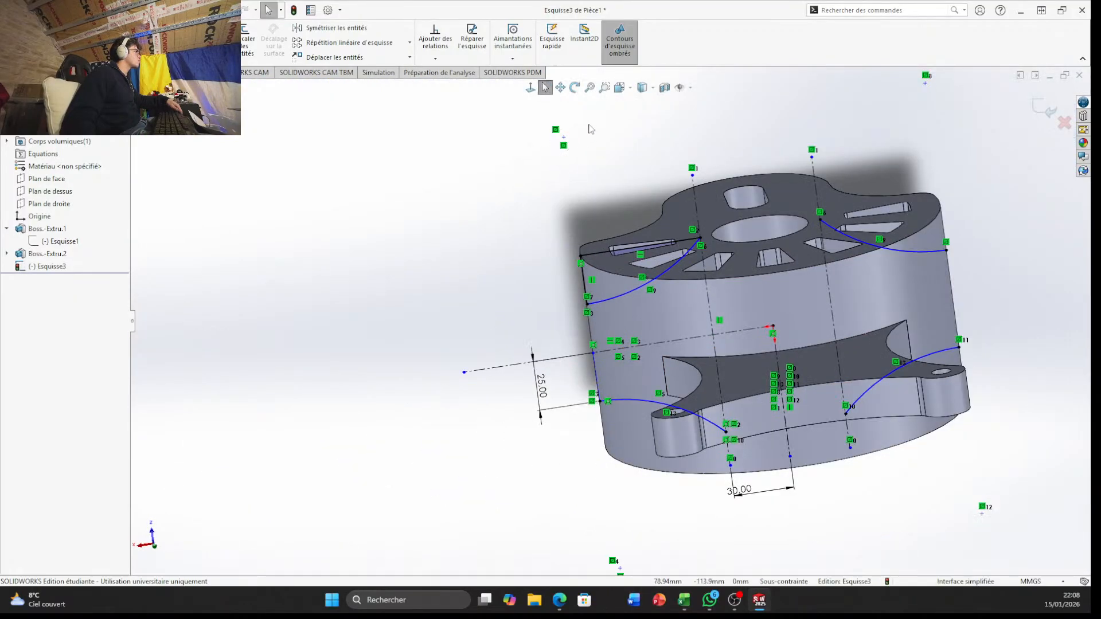
pyautogui.click(622, 87)
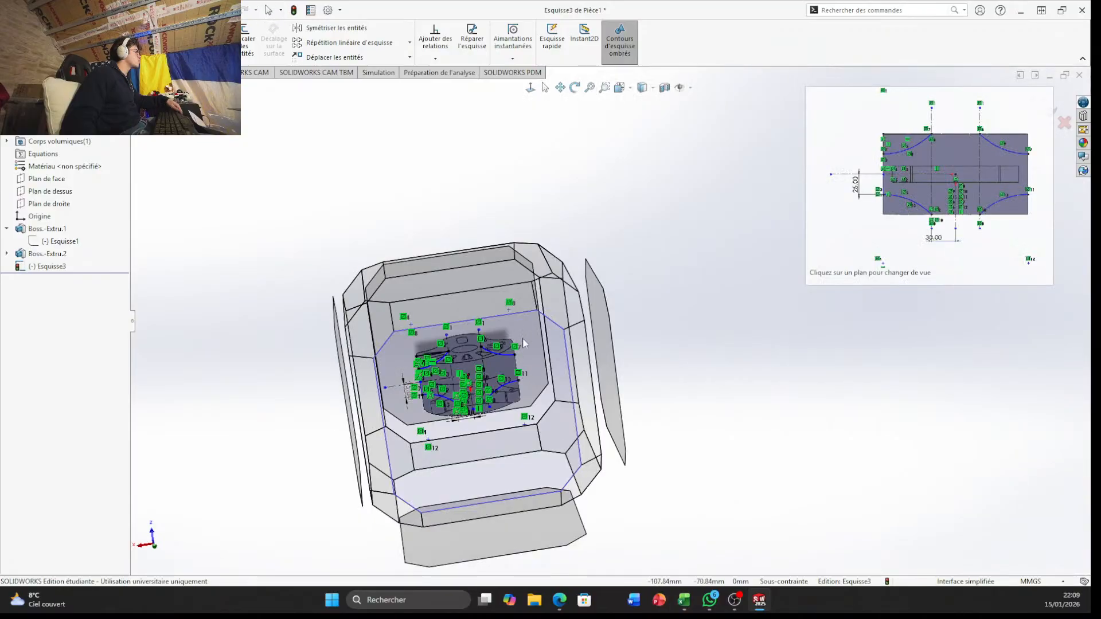
pyautogui.click(523, 340)
pyautogui.scroll(3, 631, 295)
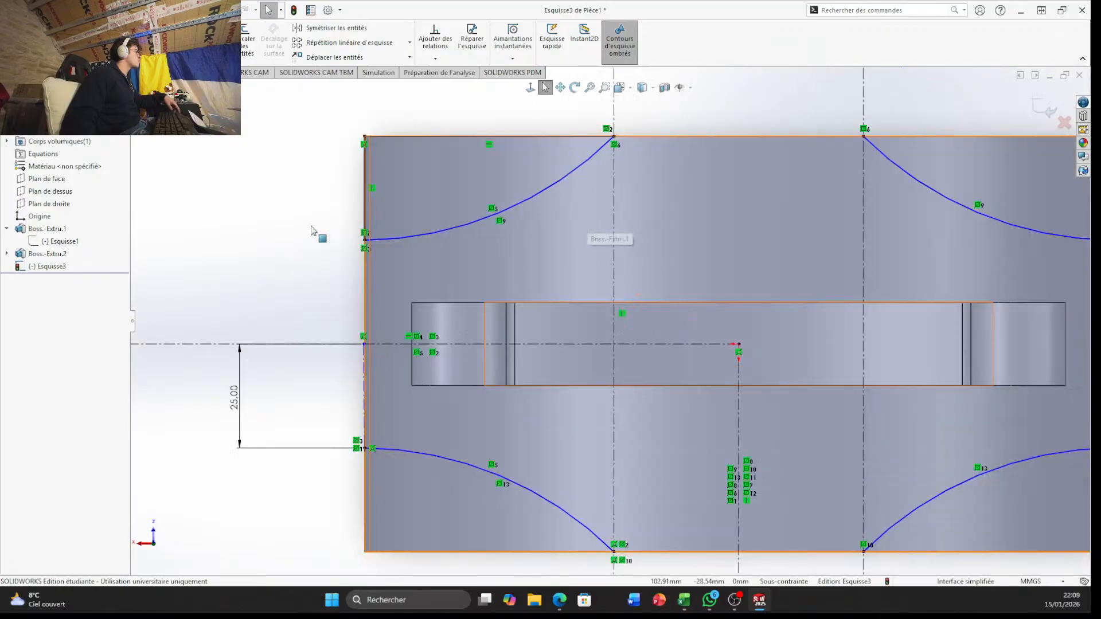
pyautogui.click(183, 35)
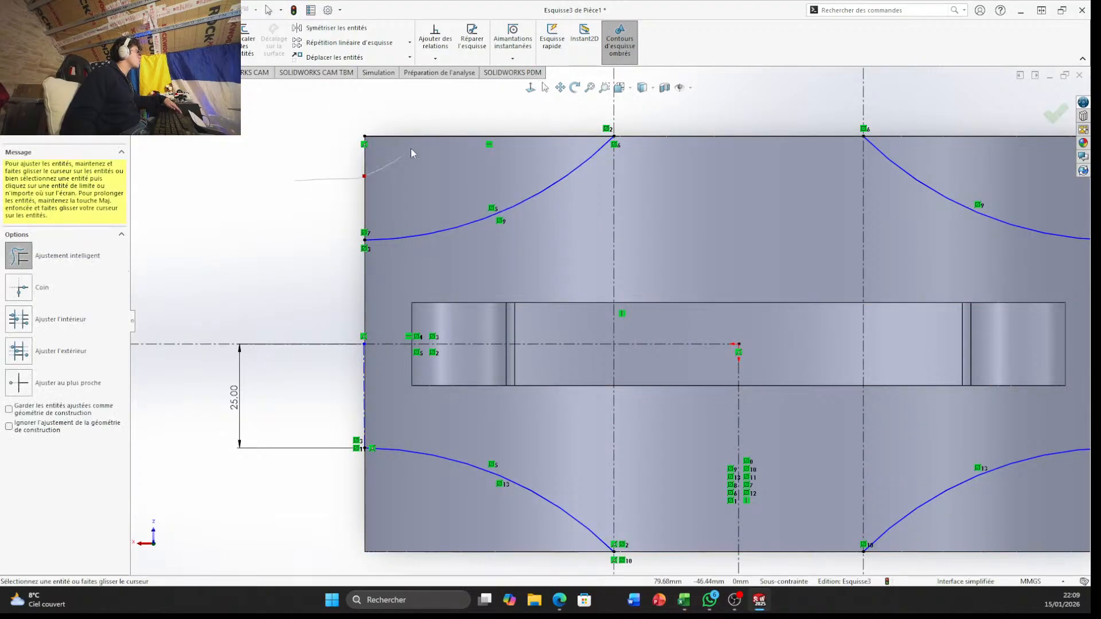
# Close the upper-left arc with a horizontal line extending about 16 mm past the body, a 25 mm vertical line, and a horizontal return line
pyautogui.click(81, 28)
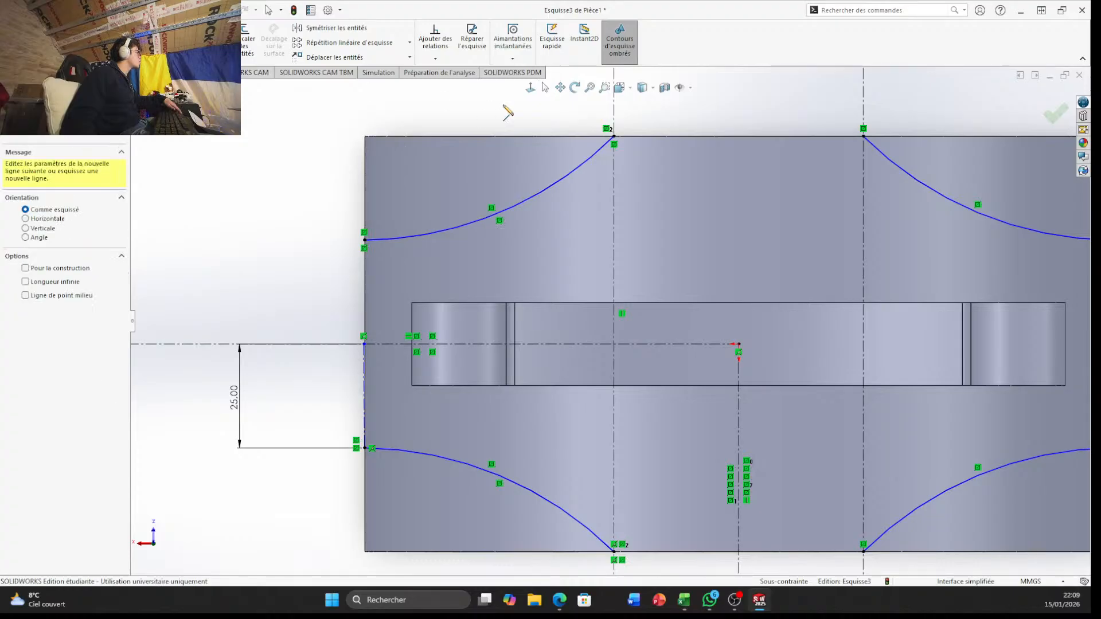
pyautogui.click(609, 139)
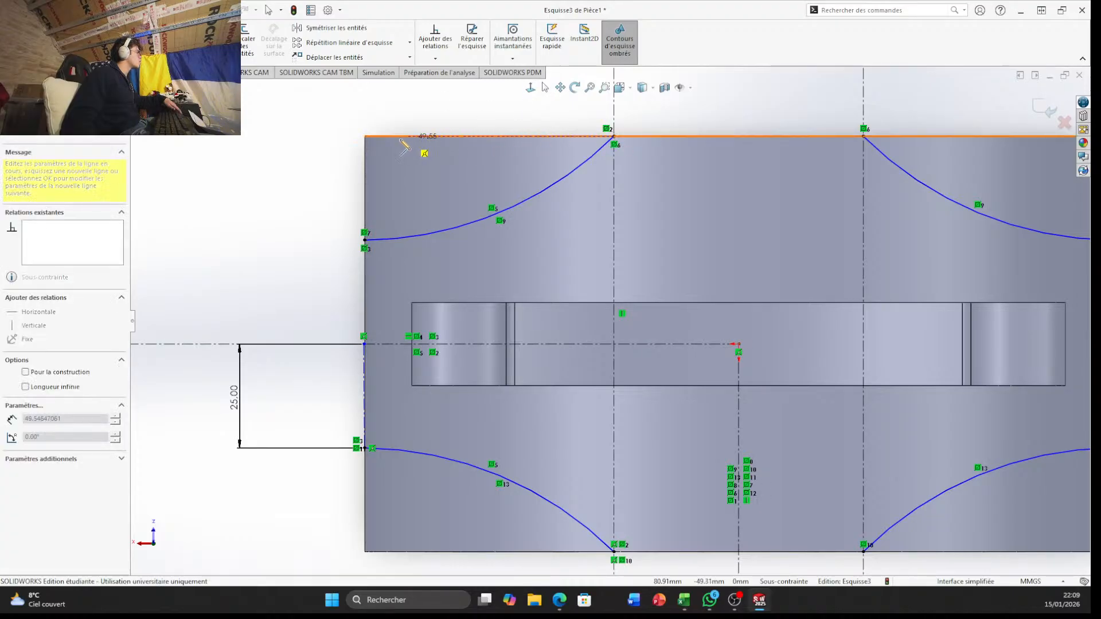
pyautogui.click(299, 137)
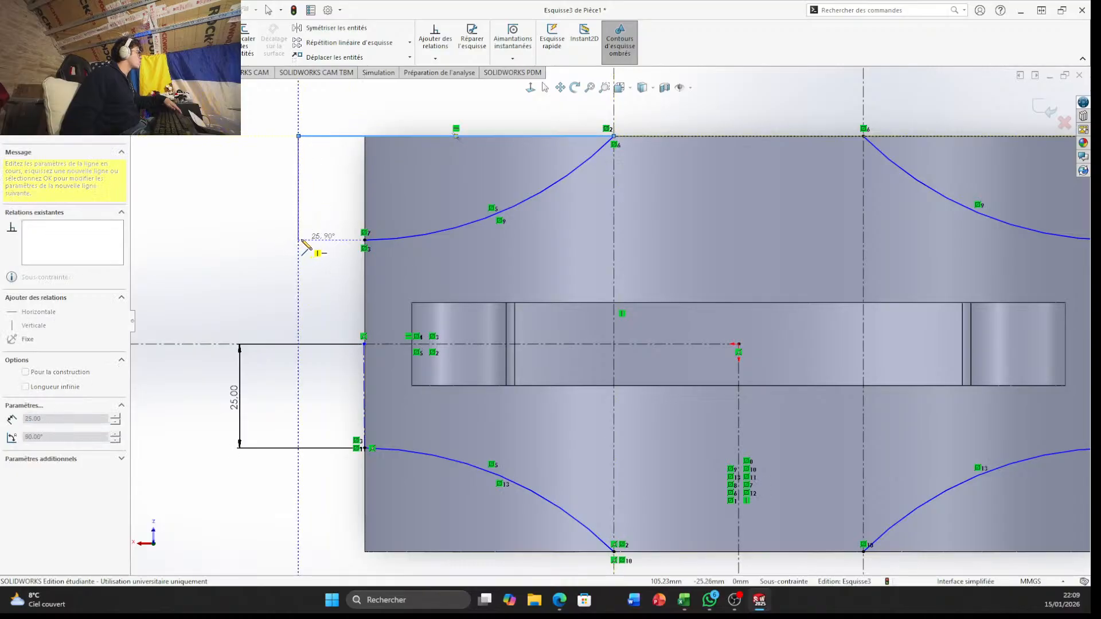
pyautogui.click(299, 239)
pyautogui.click(365, 240)
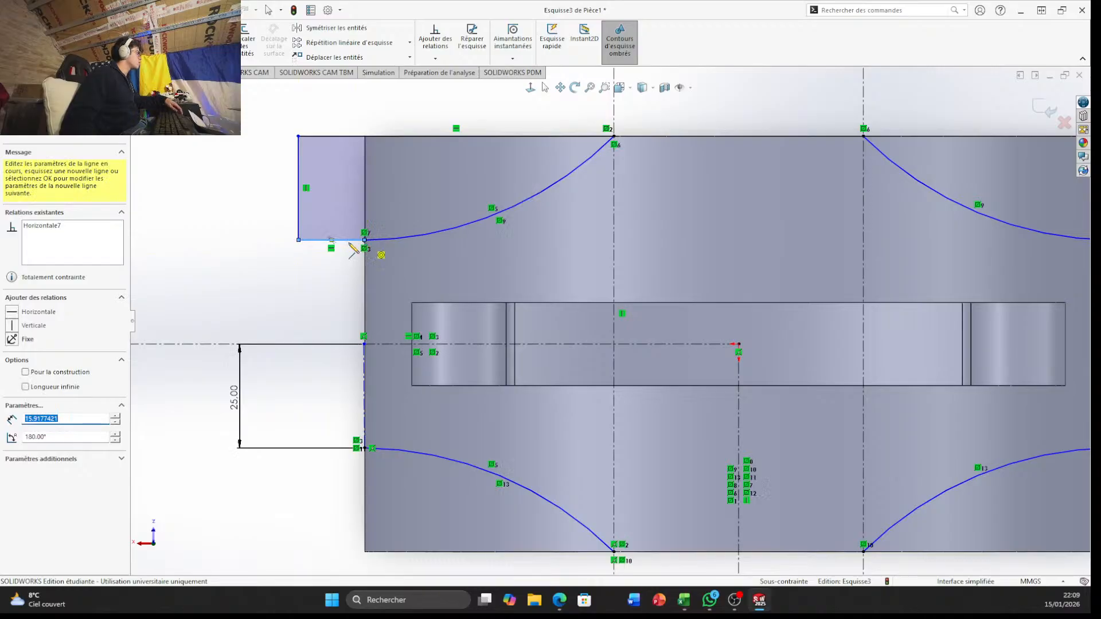
pyautogui.scroll(3, 555, 235)
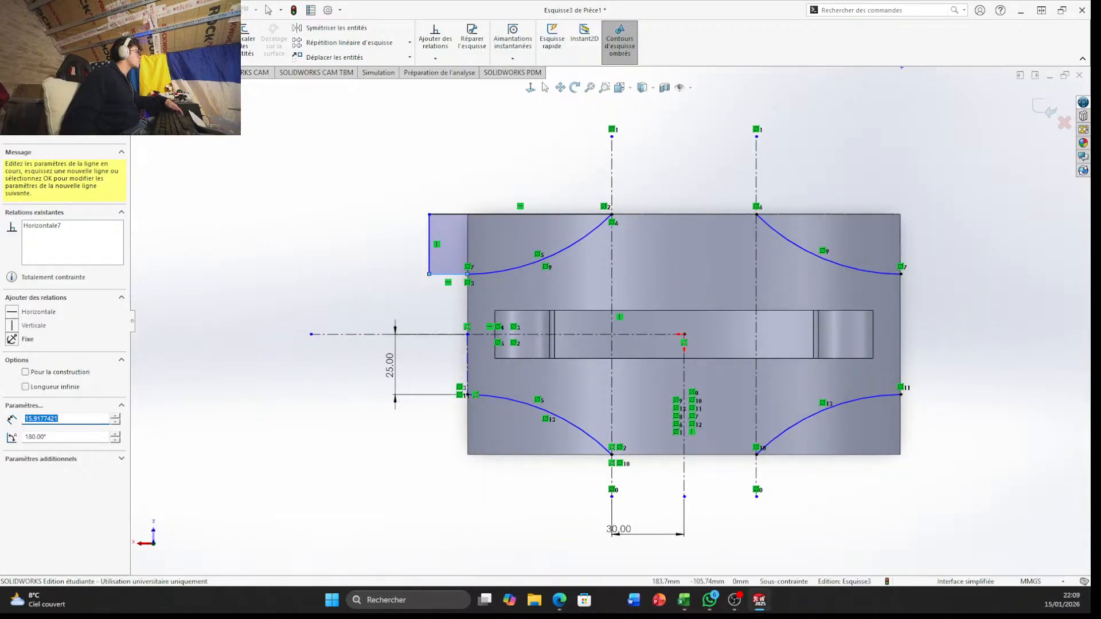
pyautogui.click(330, 27)
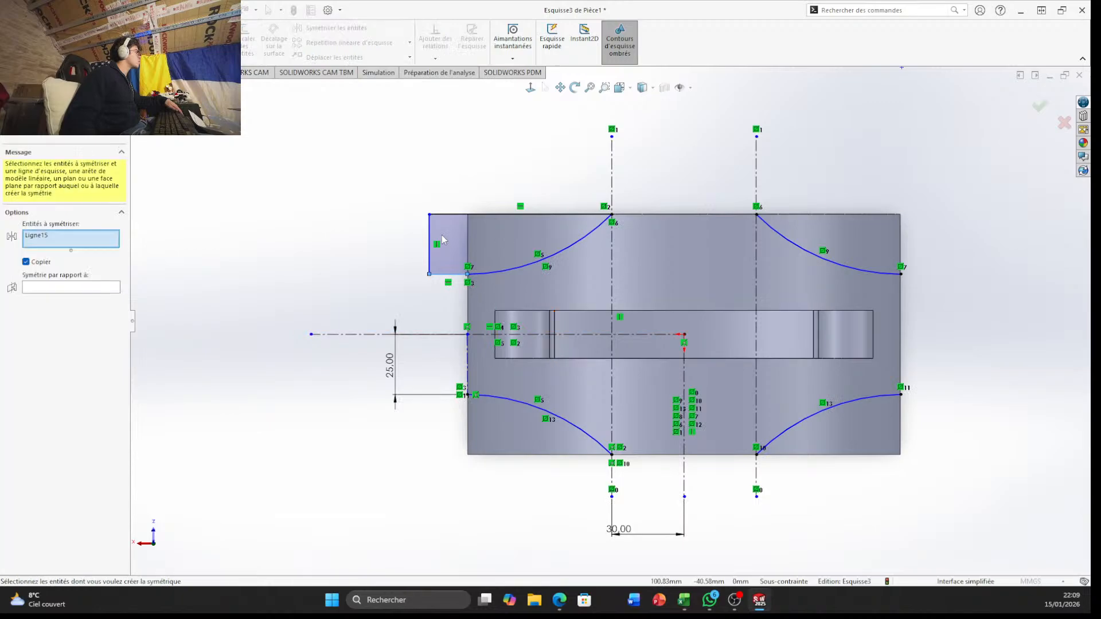
pyautogui.click(458, 215)
pyautogui.click(430, 256)
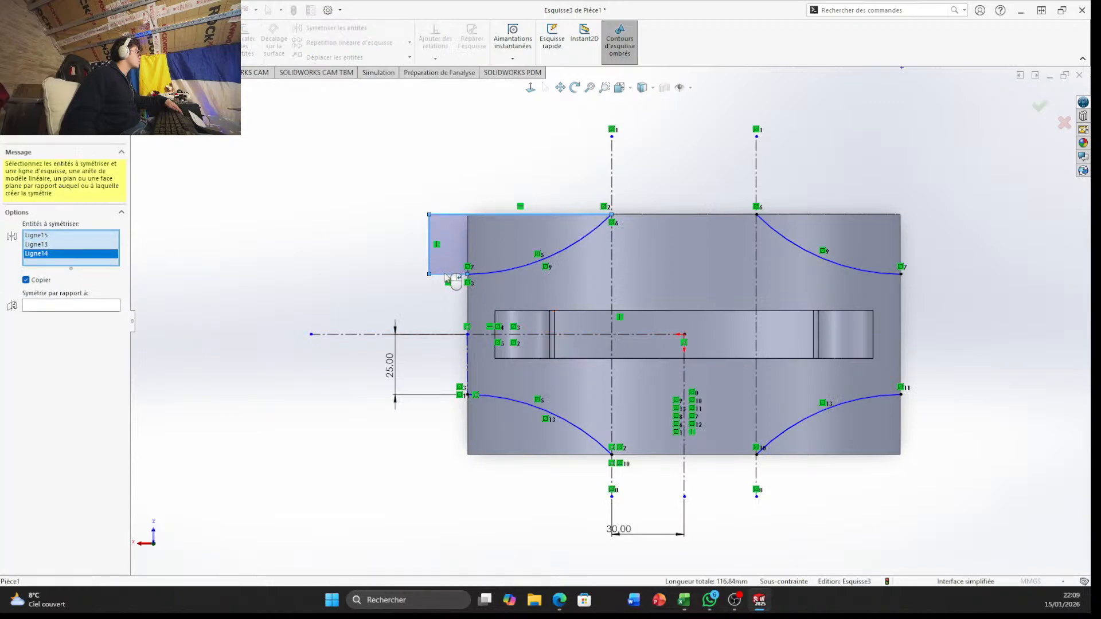
pyautogui.click(443, 275)
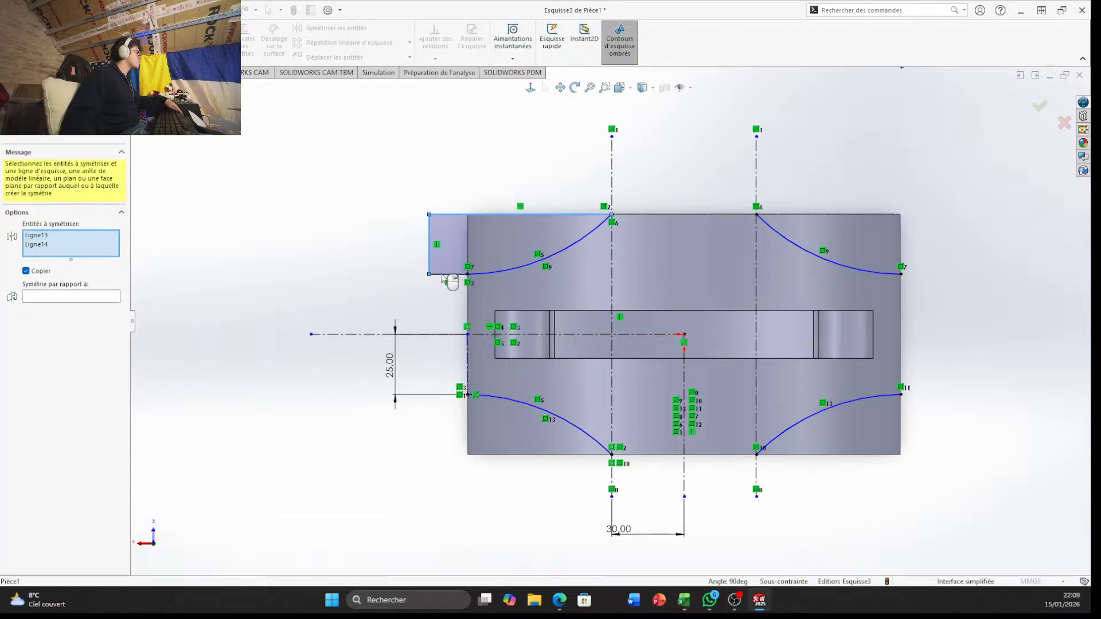
pyautogui.click(443, 275)
pyautogui.press('Escape')
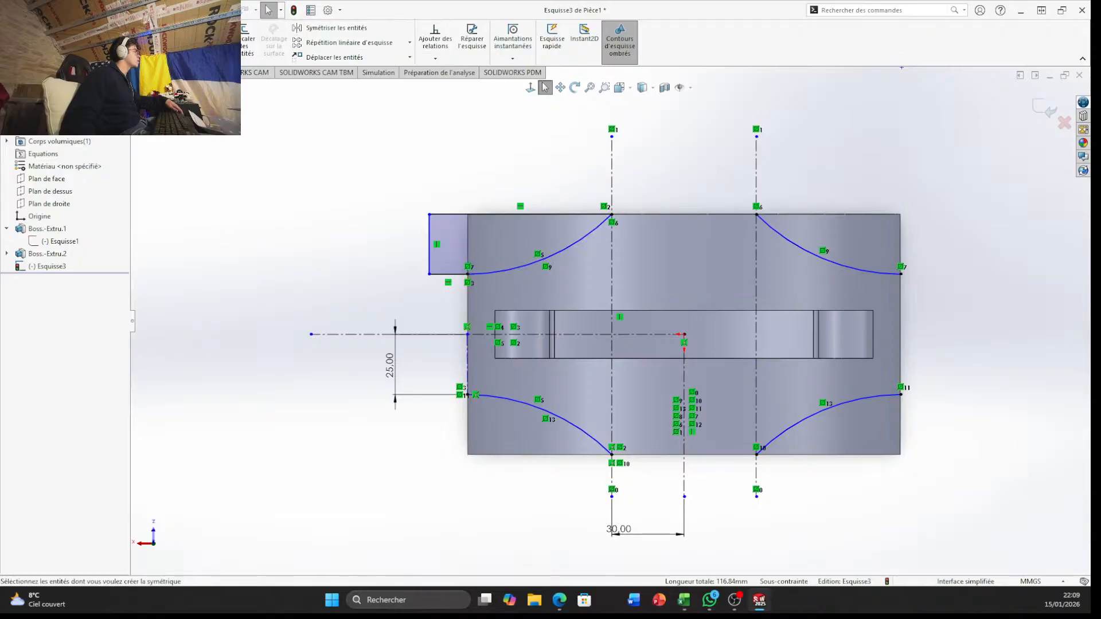
# Trim away the lower-left, upper-right and lower-right arcs, keeping only the closed upper-left profile
pyautogui.click(182, 38)
pyautogui.moveTo(796, 277)
pyautogui.mouseDown()
pyautogui.moveTo(826, 237)
pyautogui.moveTo(849, 390)
pyautogui.moveTo(570, 435)
pyautogui.moveTo(376, 419)
pyautogui.mouseUp()
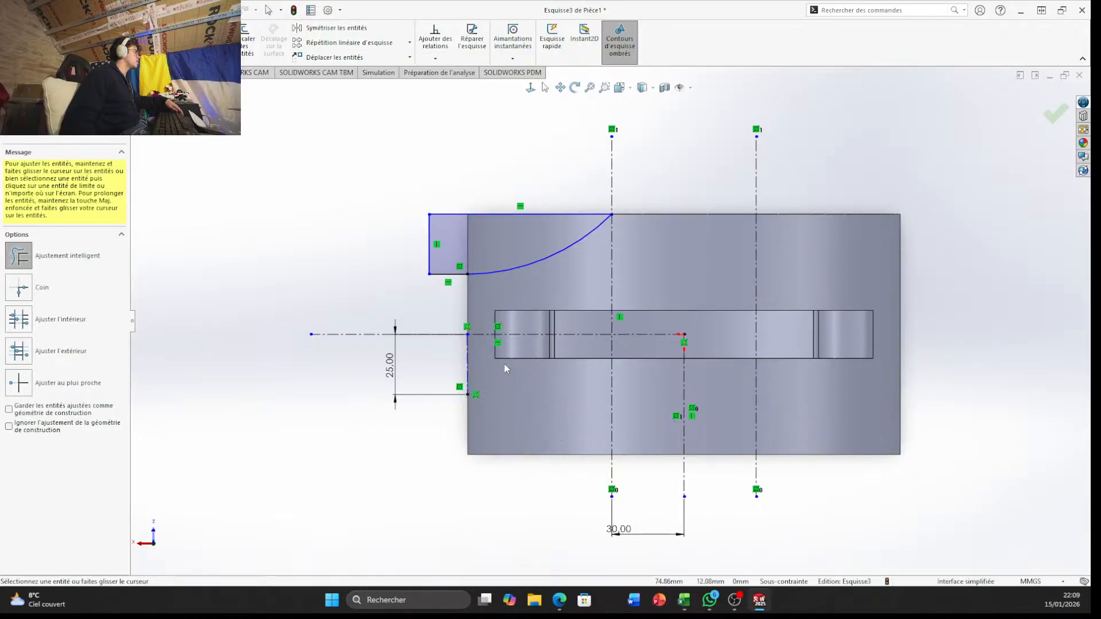
# Mirror the upper-left profile's arc and three lines about the horizontal construction line through the origin
pyautogui.click(257, 73)
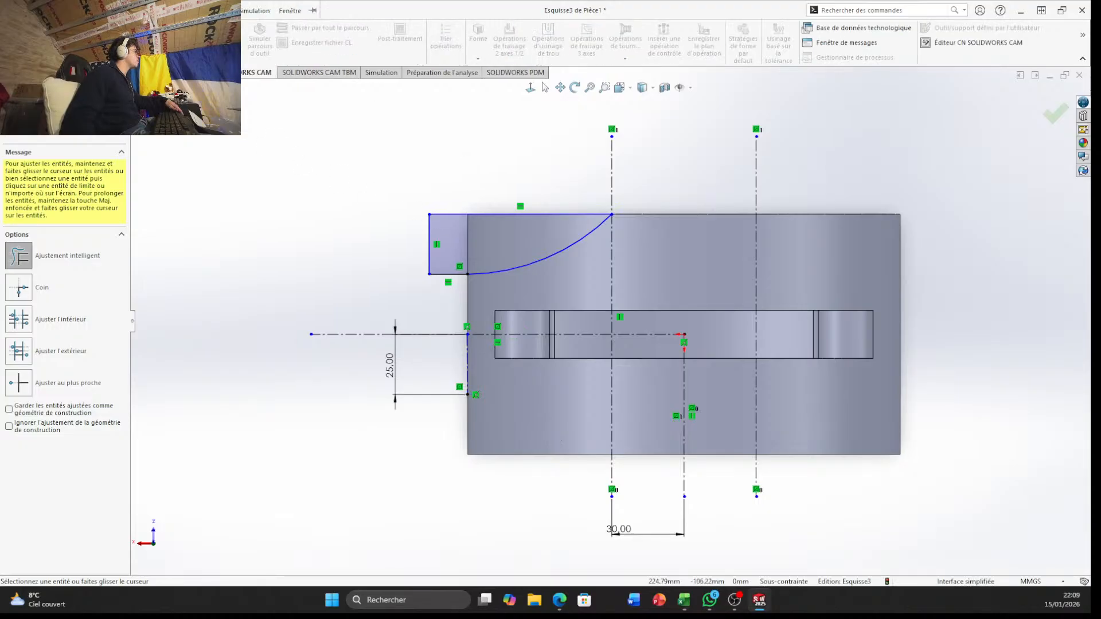
pyautogui.click(53, 72)
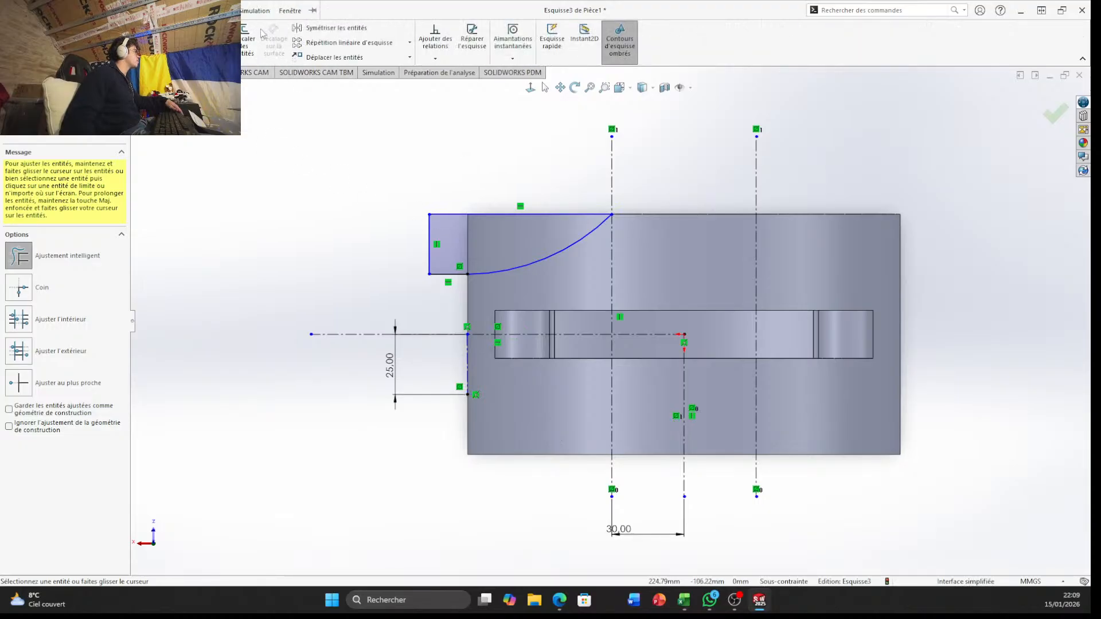
pyautogui.click(351, 30)
pyautogui.click(487, 263)
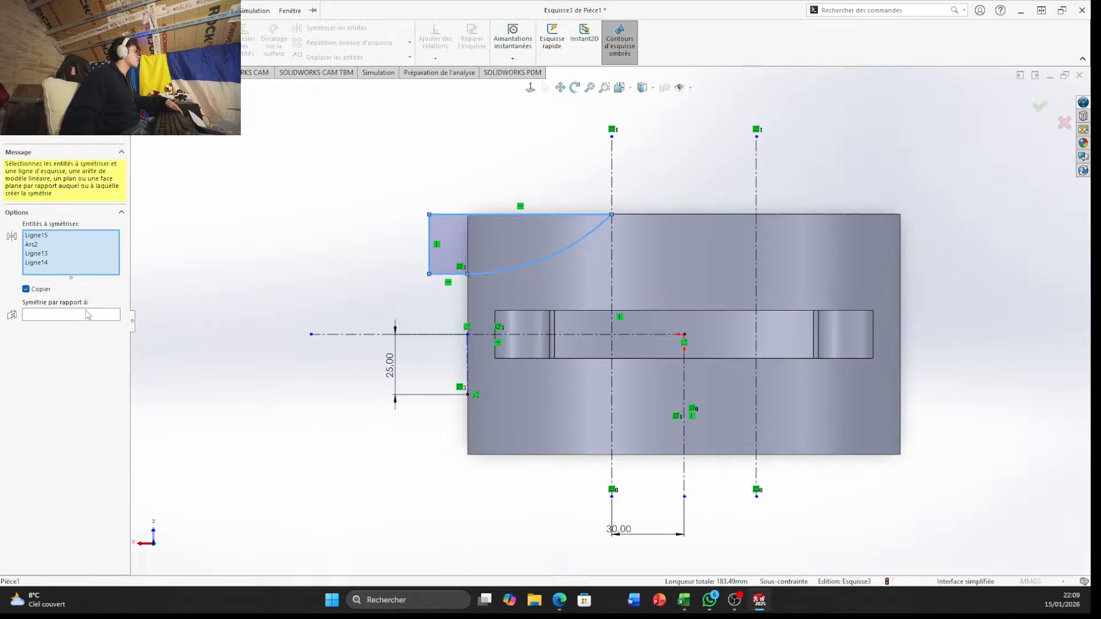
pyautogui.rightClick(229, 324)
pyautogui.press('Escape')
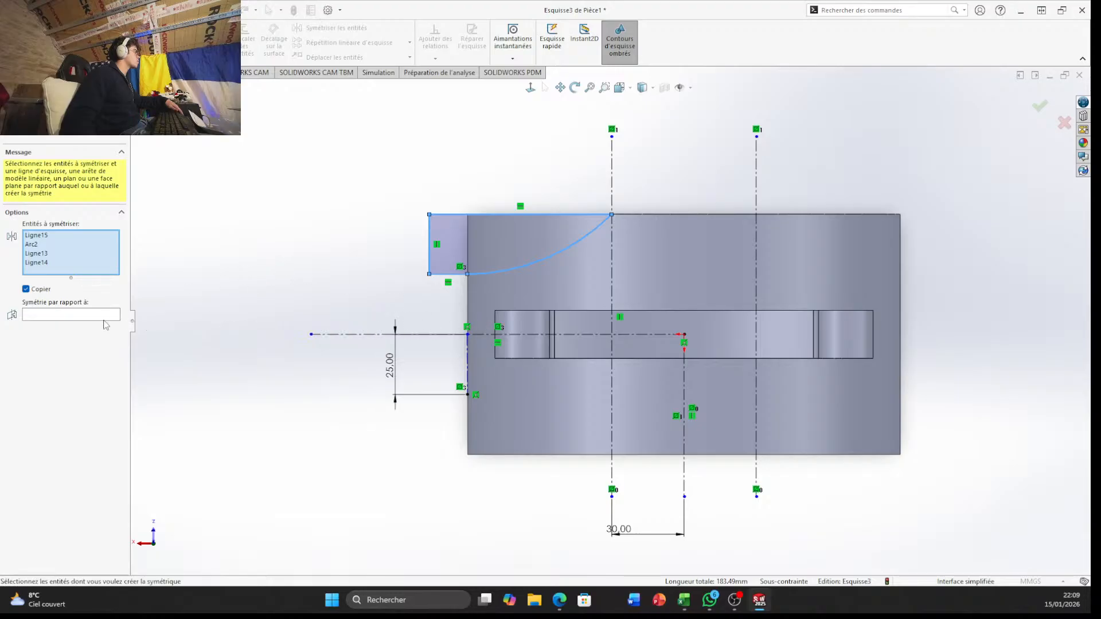
pyautogui.click(100, 315)
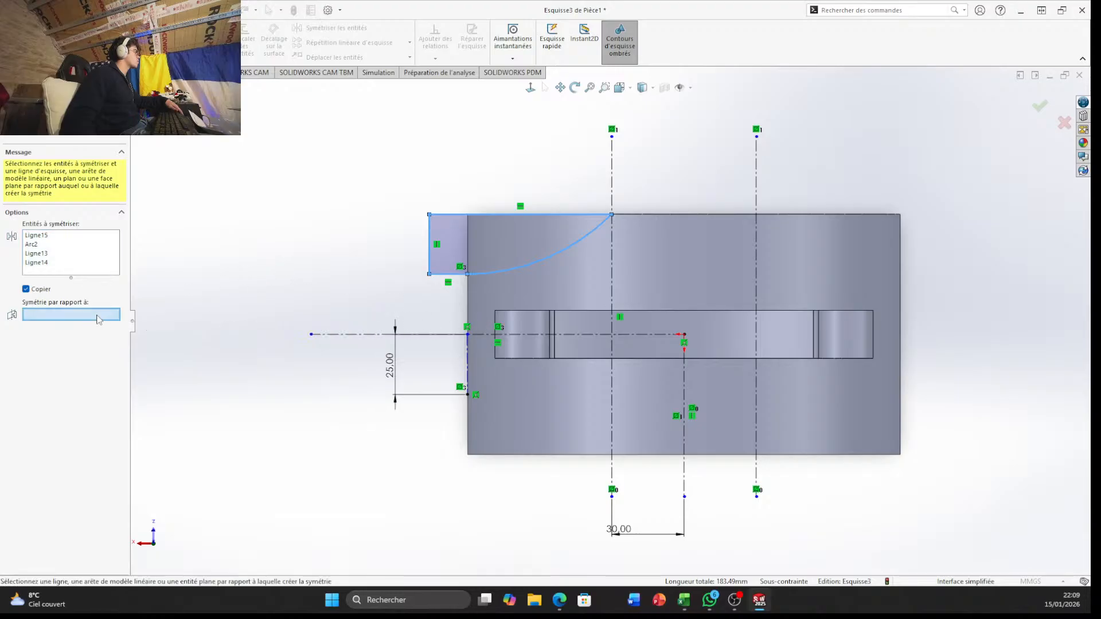
pyautogui.click(523, 335)
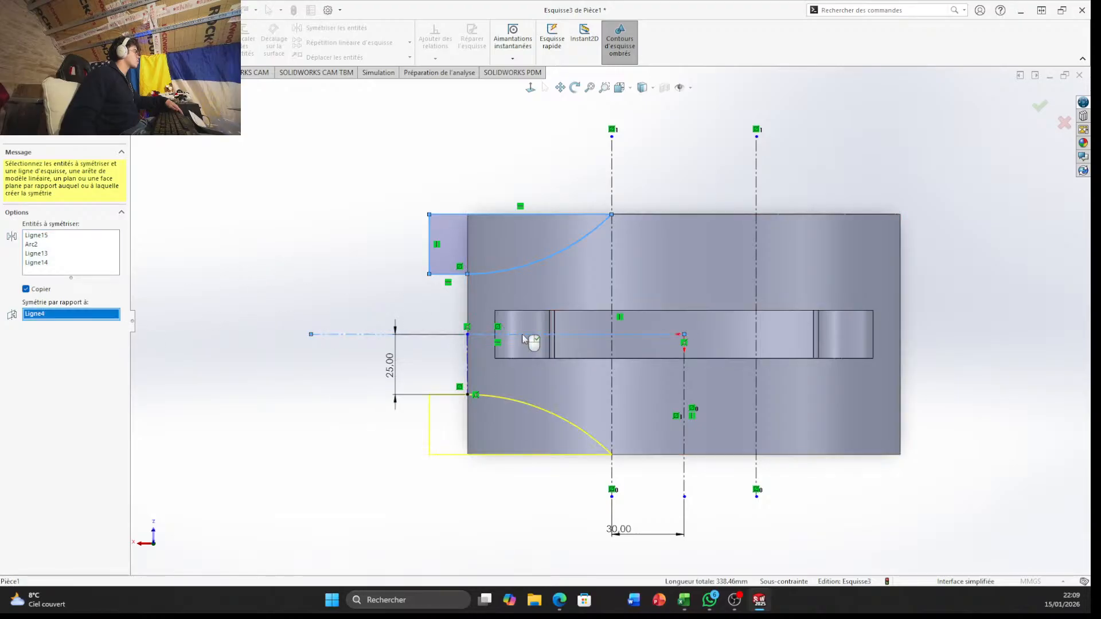
pyautogui.rightClick(920, 129)
pyautogui.click(969, 117)
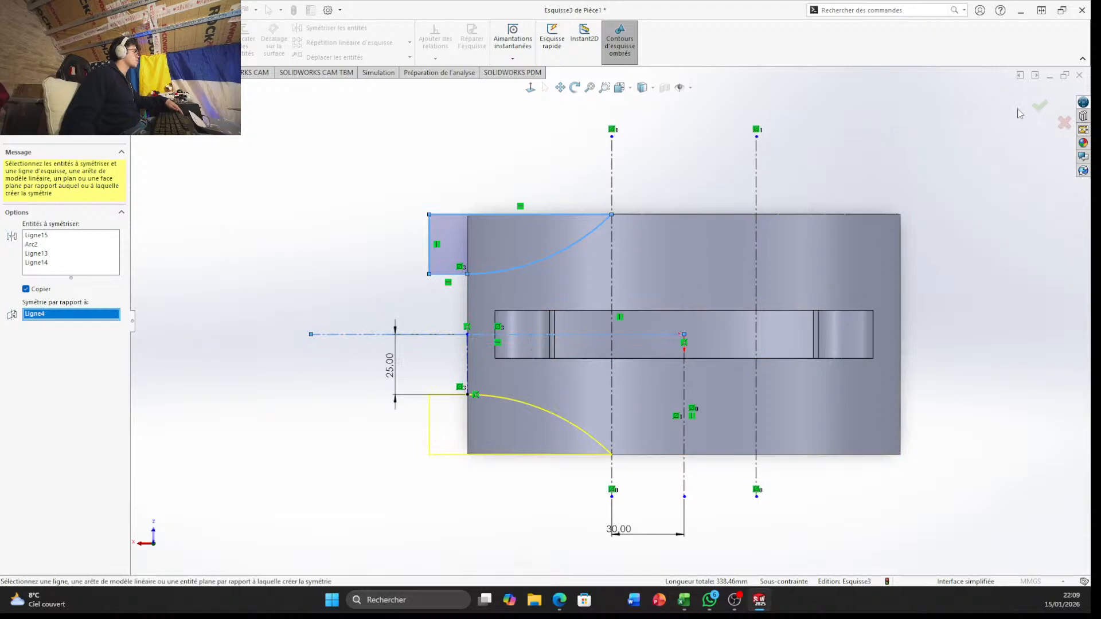
pyautogui.click(1040, 106)
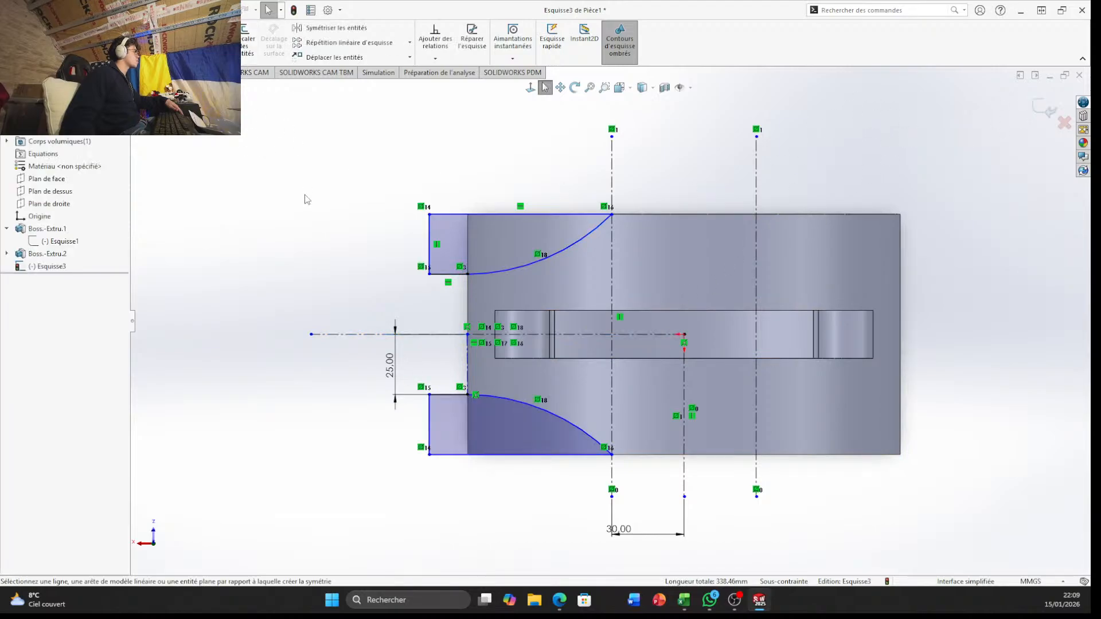
# Mirror the upper-left and lower-left profiles about the vertical construction line through the origin
pyautogui.click(336, 28)
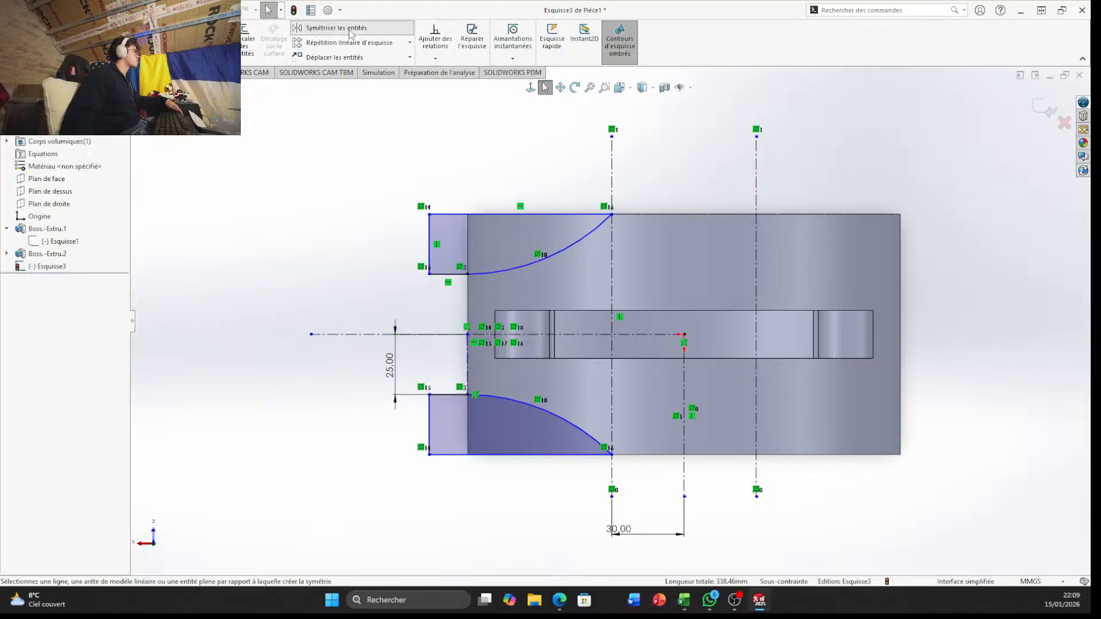
pyautogui.click(449, 242)
pyautogui.click(447, 431)
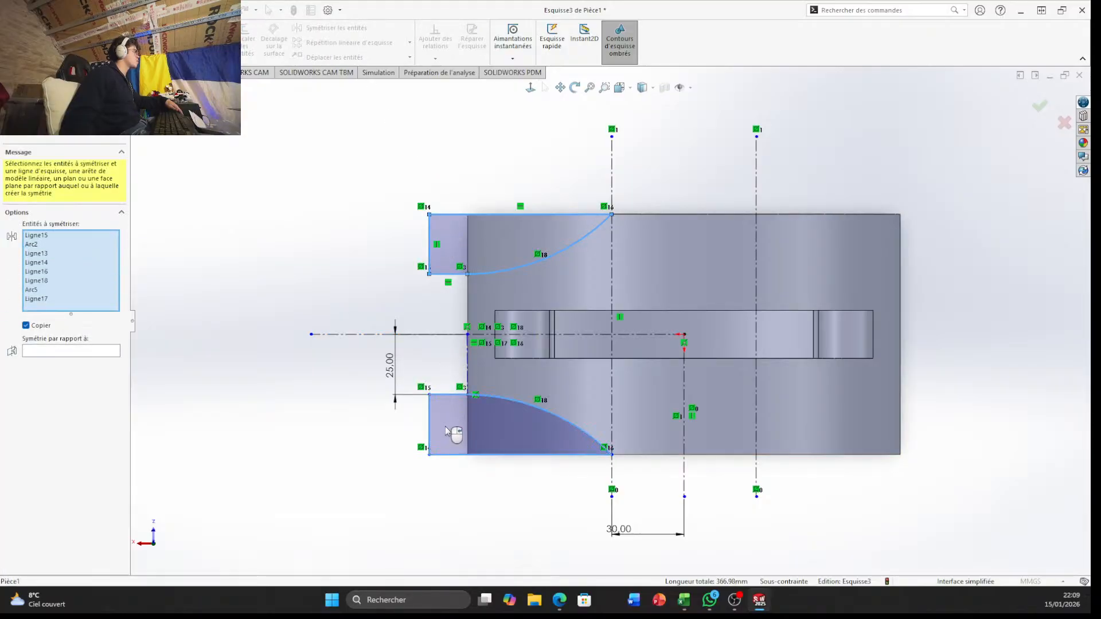
pyautogui.rightClick(446, 425)
pyautogui.click(445, 411)
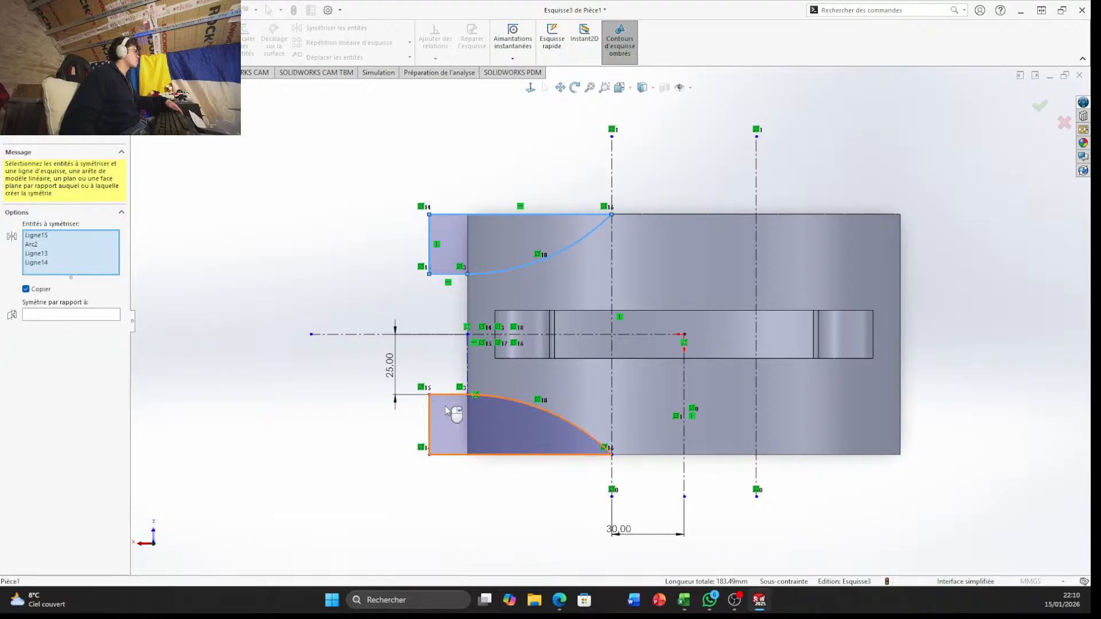
pyautogui.rightClick(451, 404)
pyautogui.click(441, 406)
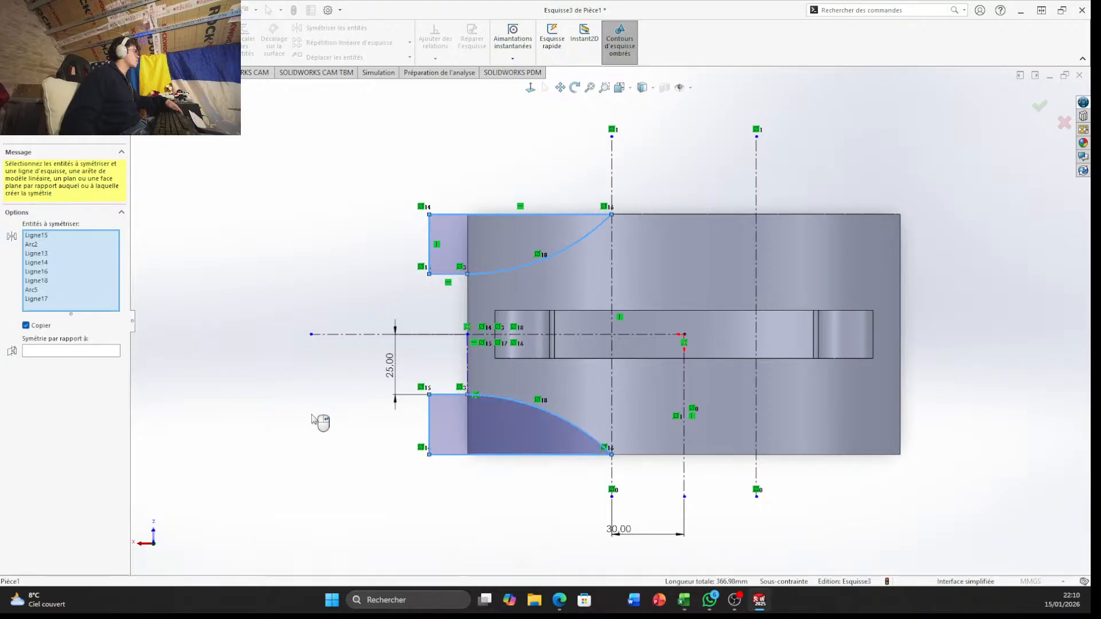
pyautogui.click(449, 422)
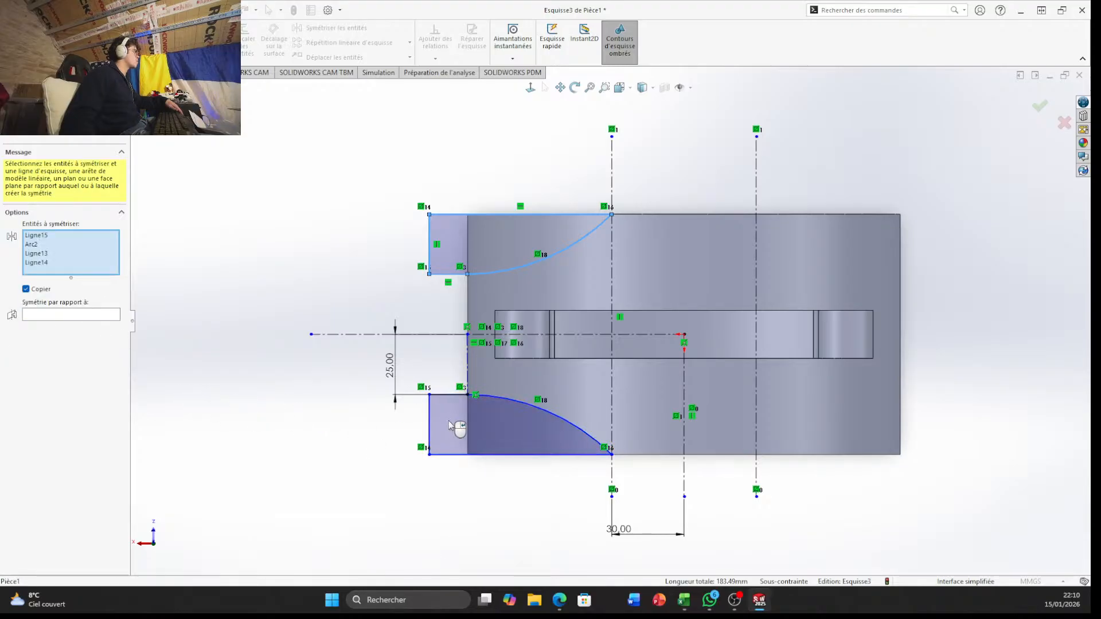
pyautogui.click(436, 433)
pyautogui.click(107, 351)
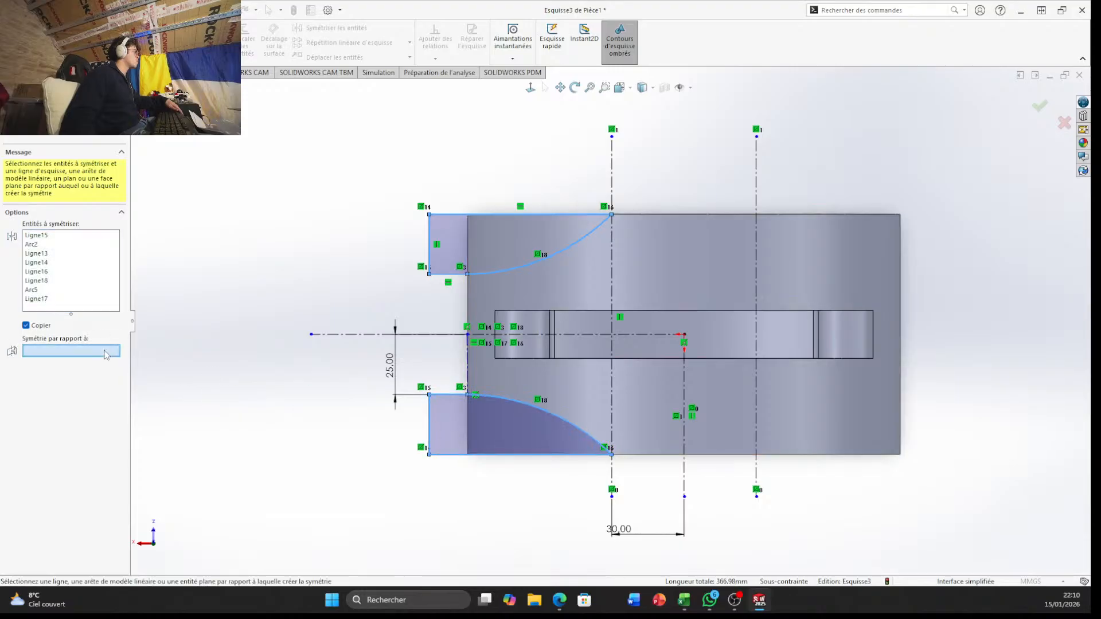
pyautogui.click(685, 394)
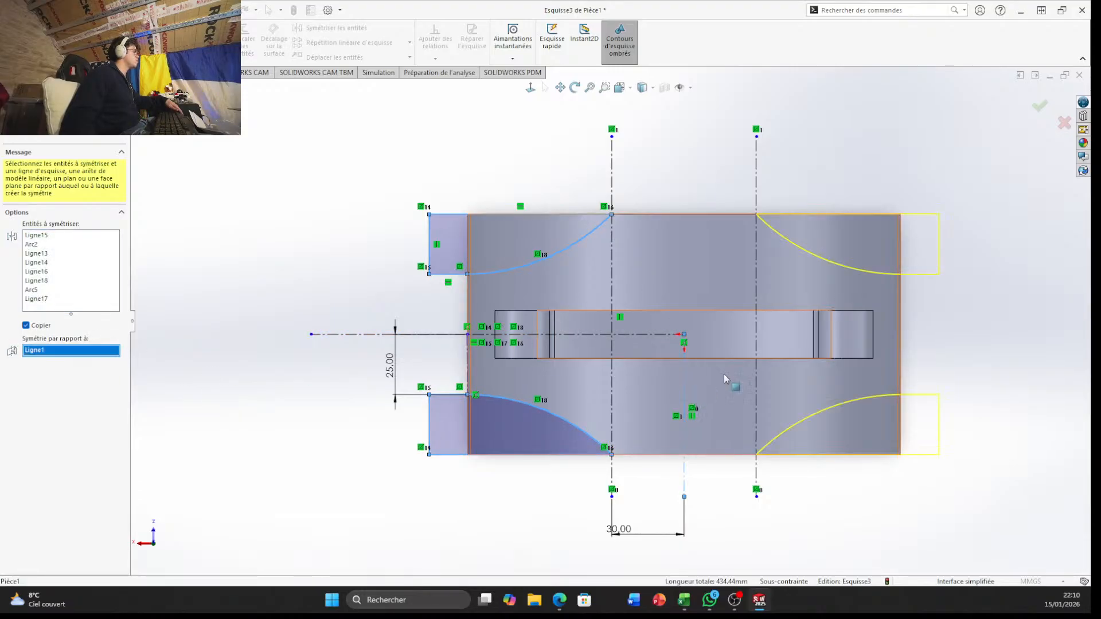
pyautogui.click(1039, 111)
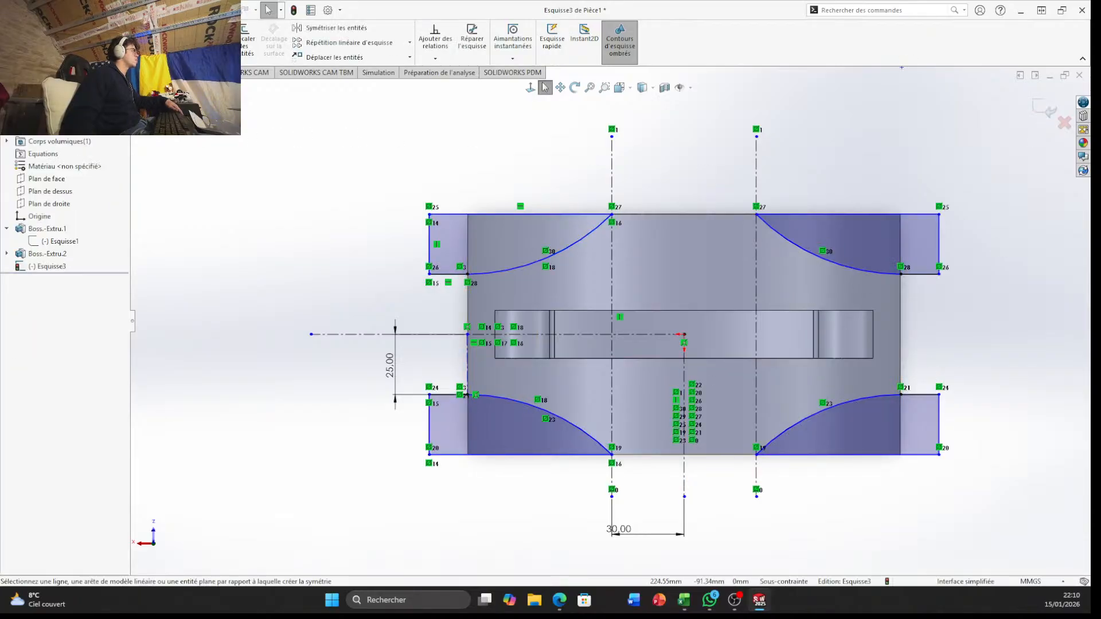
# Try an extruded cut of the four corner profiles through all in both directions
pyautogui.click(18, 73)
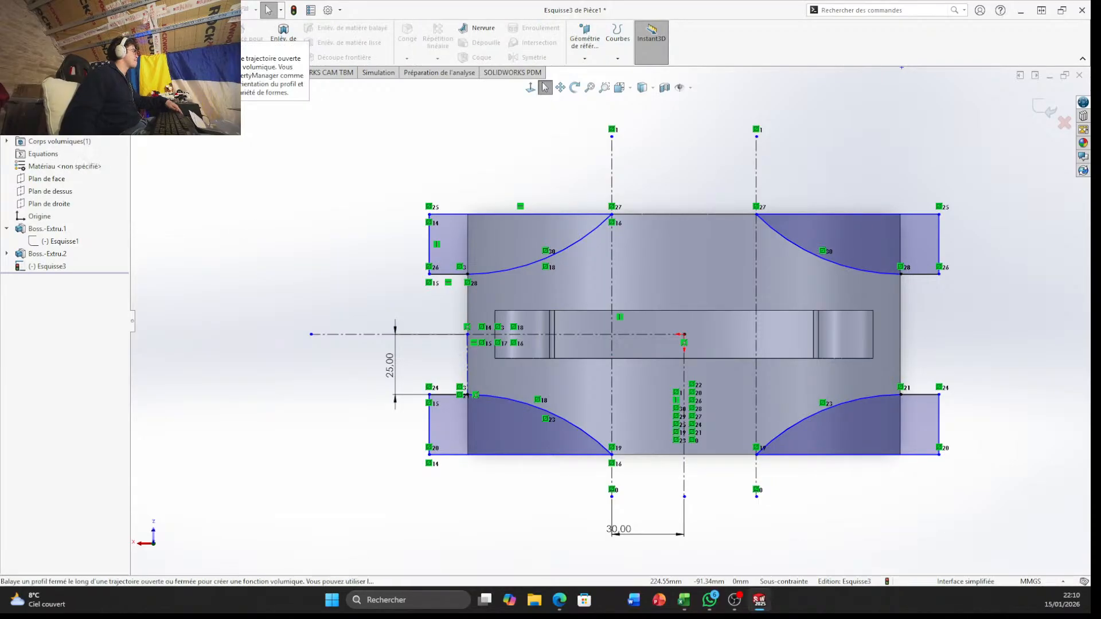
pyautogui.click(215, 39)
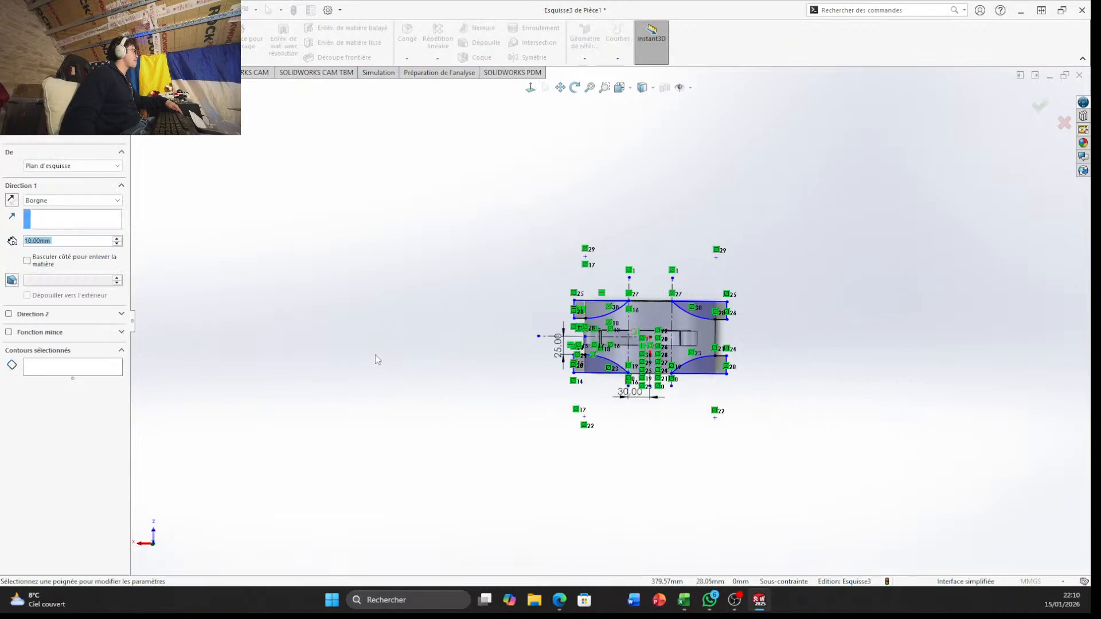
pyautogui.moveTo(470, 313)
pyautogui.mouseDown(button='middle')
pyautogui.moveTo(336, 388)
pyautogui.moveTo(322, 375)
pyautogui.mouseUp(button='middle')
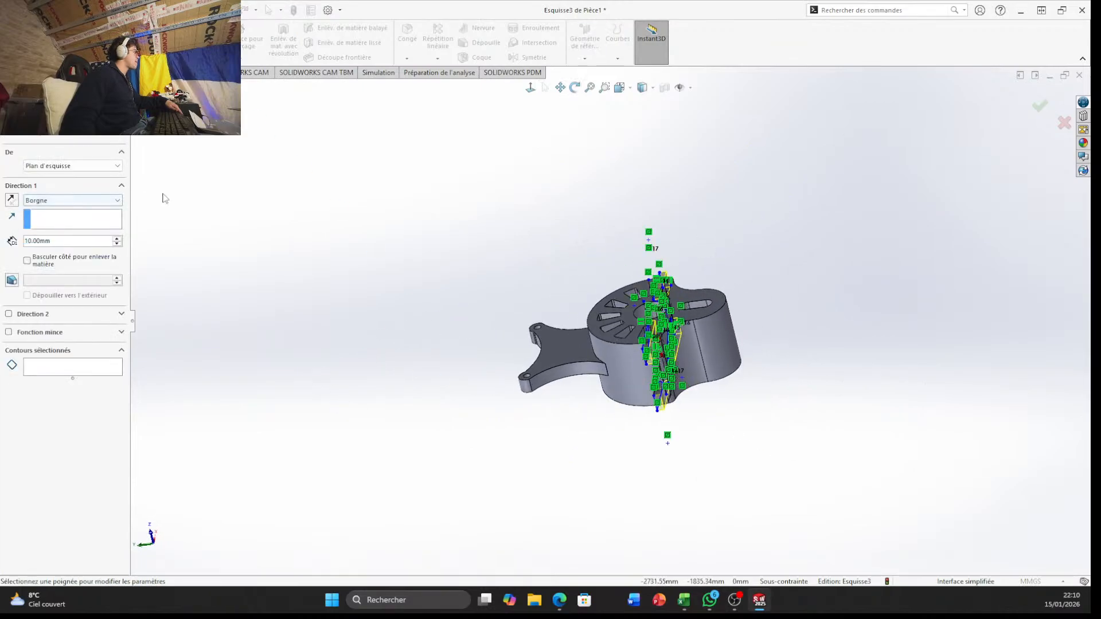
pyautogui.moveTo(350, 212); pyautogui.dragTo(404, 246, button='middle')
pyautogui.scroll(-3, 405, 246)
pyautogui.click(86, 200)
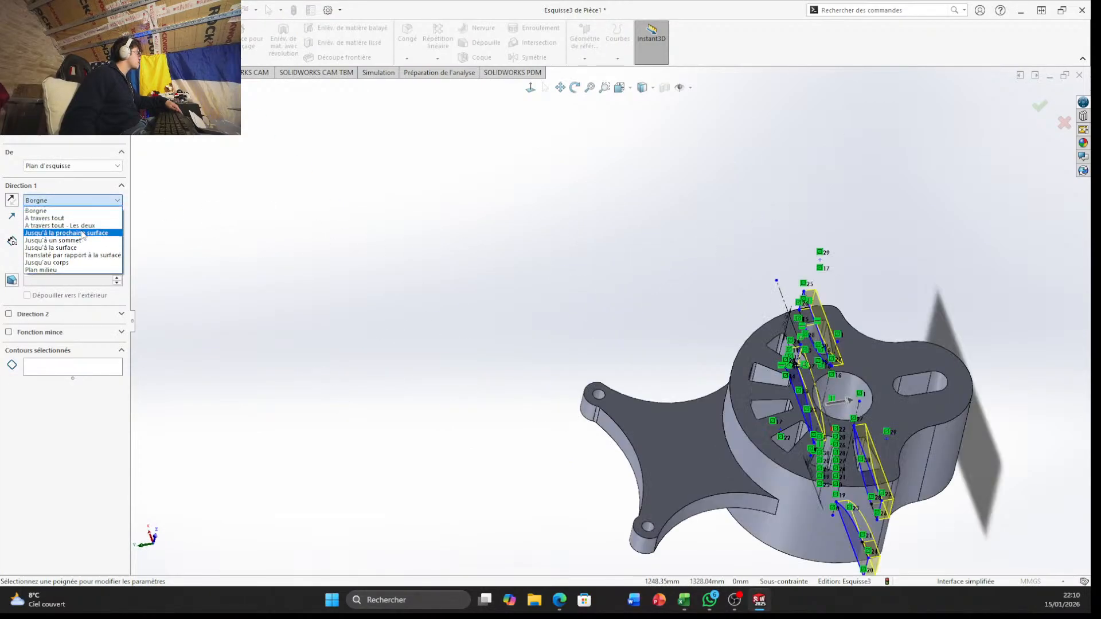
pyautogui.click(90, 226)
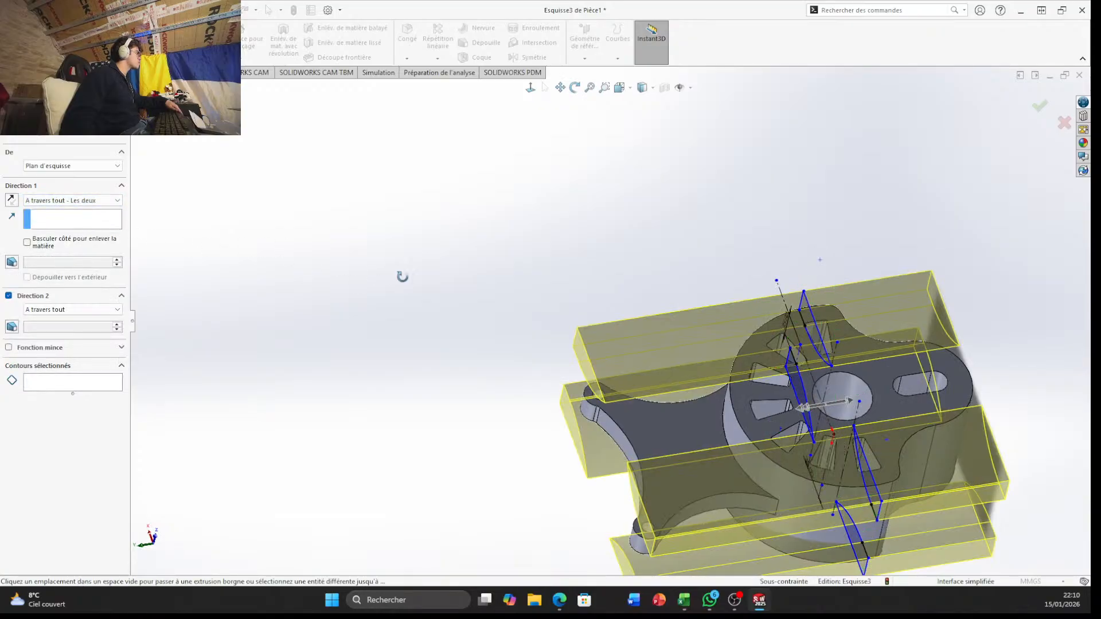
pyautogui.moveTo(401, 275); pyautogui.dragTo(315, 172, button='middle')
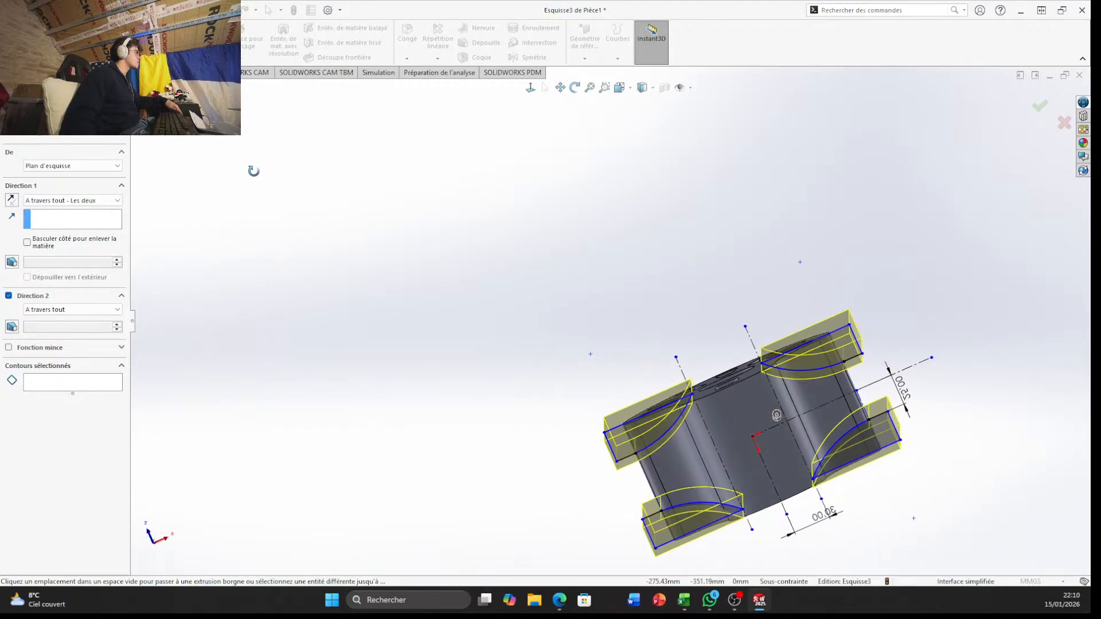
pyautogui.moveTo(300, 179)
pyautogui.mouseDown(button='middle')
pyautogui.moveTo(320, 184)
pyautogui.moveTo(270, 157)
pyautogui.moveTo(244, 164)
pyautogui.moveTo(253, 167)
pyautogui.mouseUp(button='middle')
pyautogui.click(1065, 119)
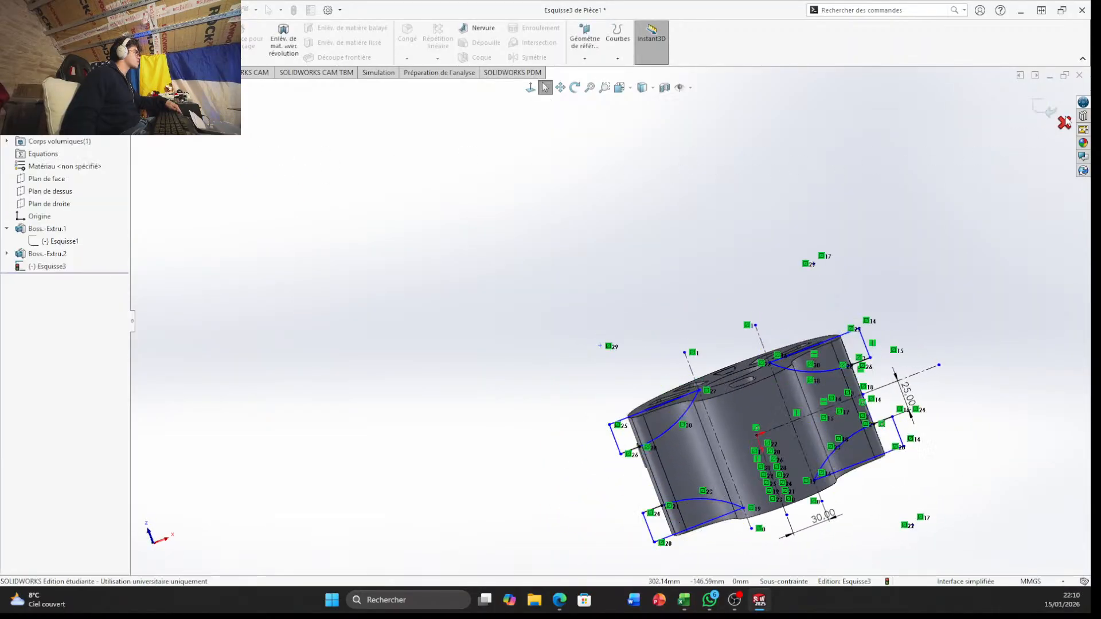
# From the underside view, trim away the two right-hand corner profiles and undo the last trim of the 25 mm dimensioned line
pyautogui.scroll(3, 585, 346)
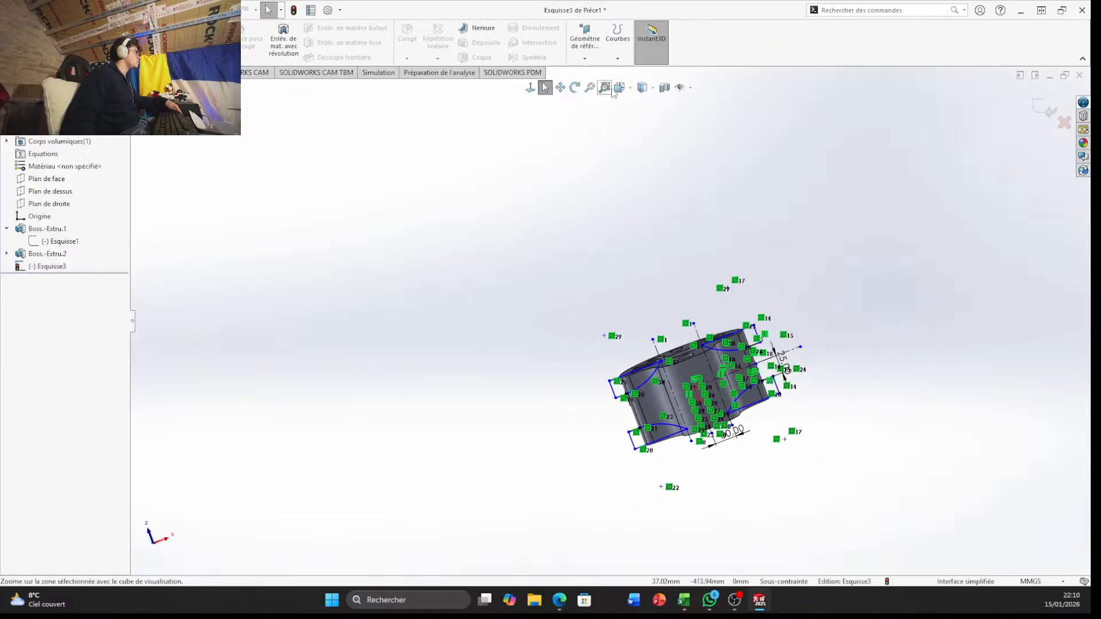
pyautogui.click(620, 89)
pyautogui.click(511, 447)
pyautogui.scroll(-4, 664, 319)
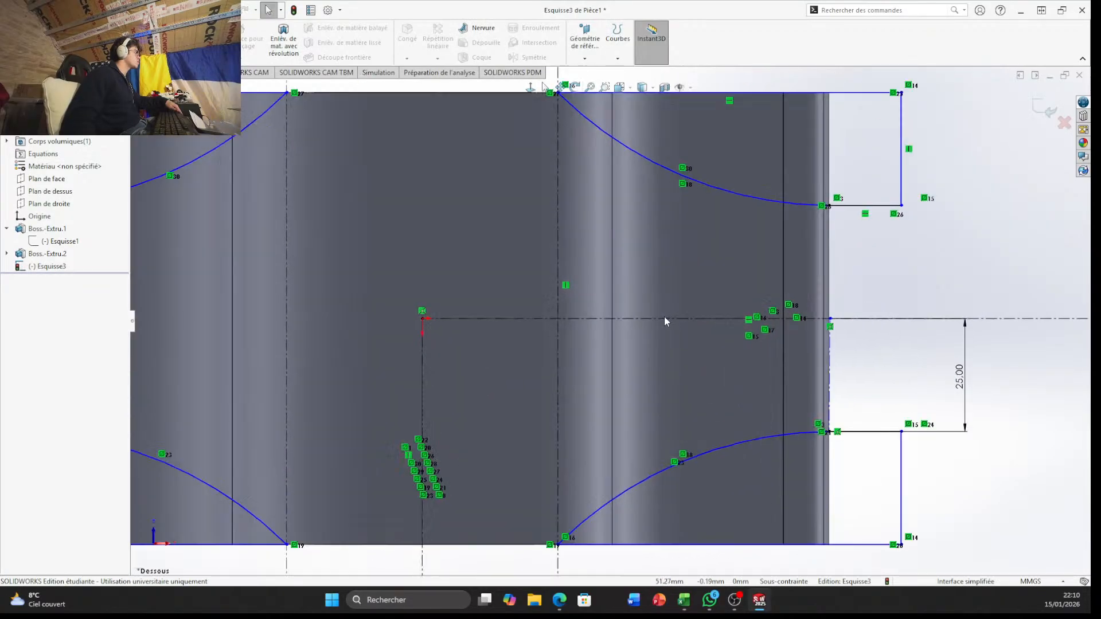
pyautogui.scroll(3, 664, 315)
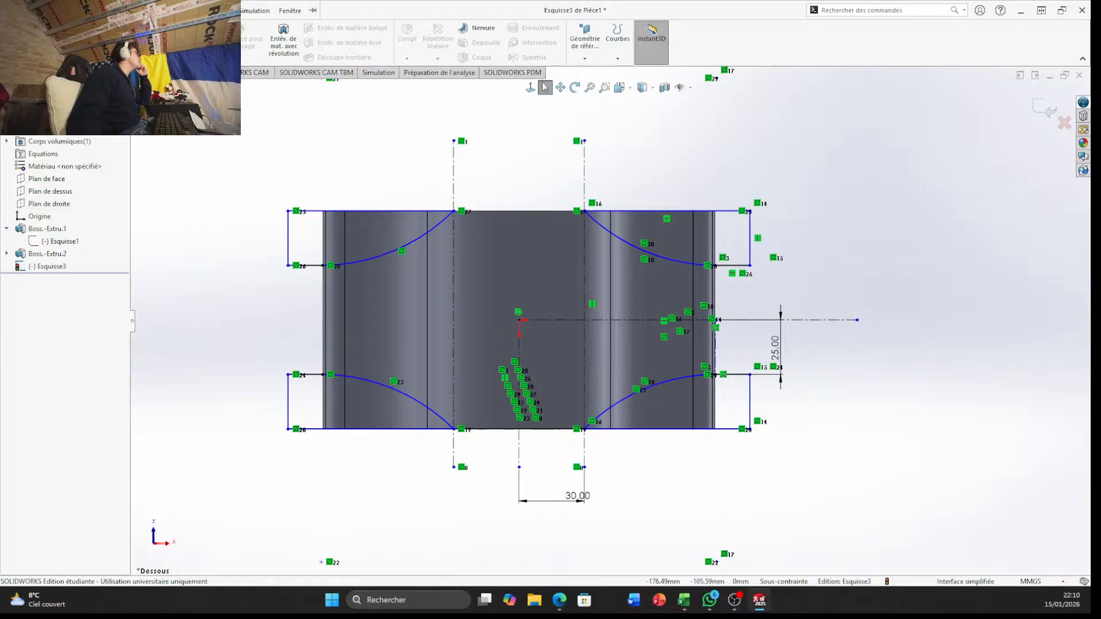
pyautogui.click(59, 72)
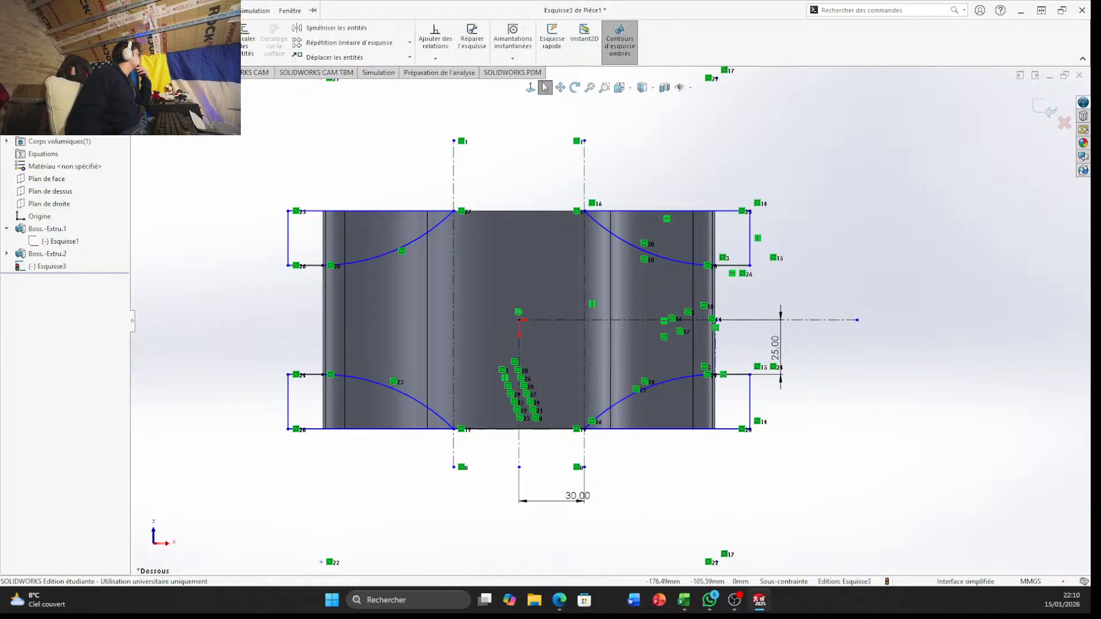
pyautogui.click(186, 39)
pyautogui.moveTo(654, 137)
pyautogui.mouseDown()
pyautogui.moveTo(655, 313)
pyautogui.moveTo(769, 243)
pyautogui.moveTo(760, 359)
pyautogui.moveTo(739, 281)
pyautogui.moveTo(648, 458)
pyautogui.moveTo(763, 396)
pyautogui.mouseUp()
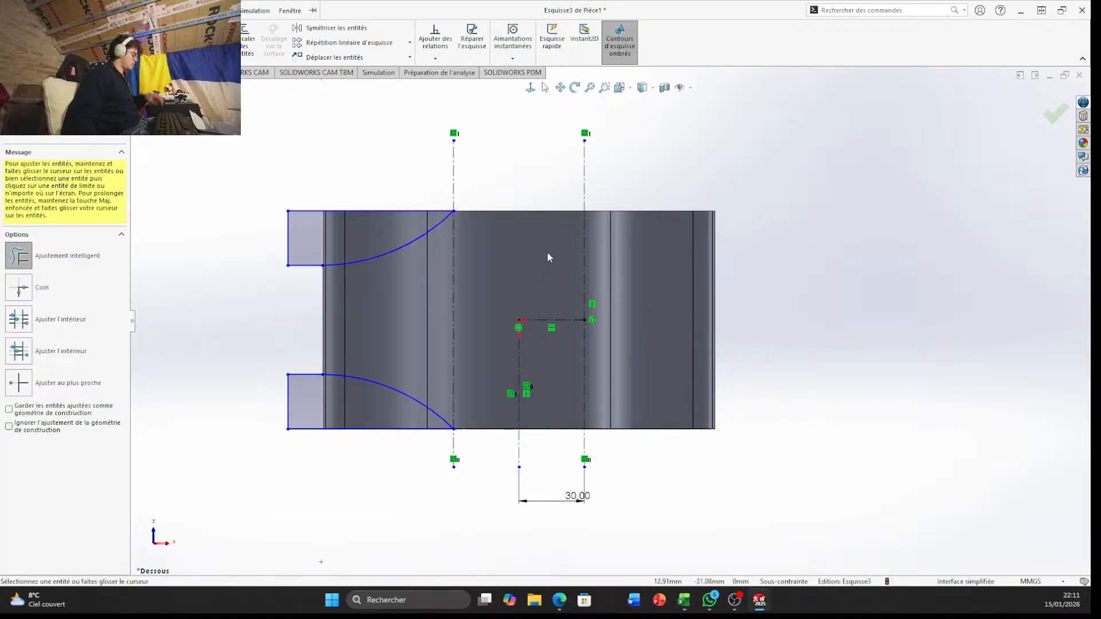
pyautogui.hotkey('ctrl', 'z')
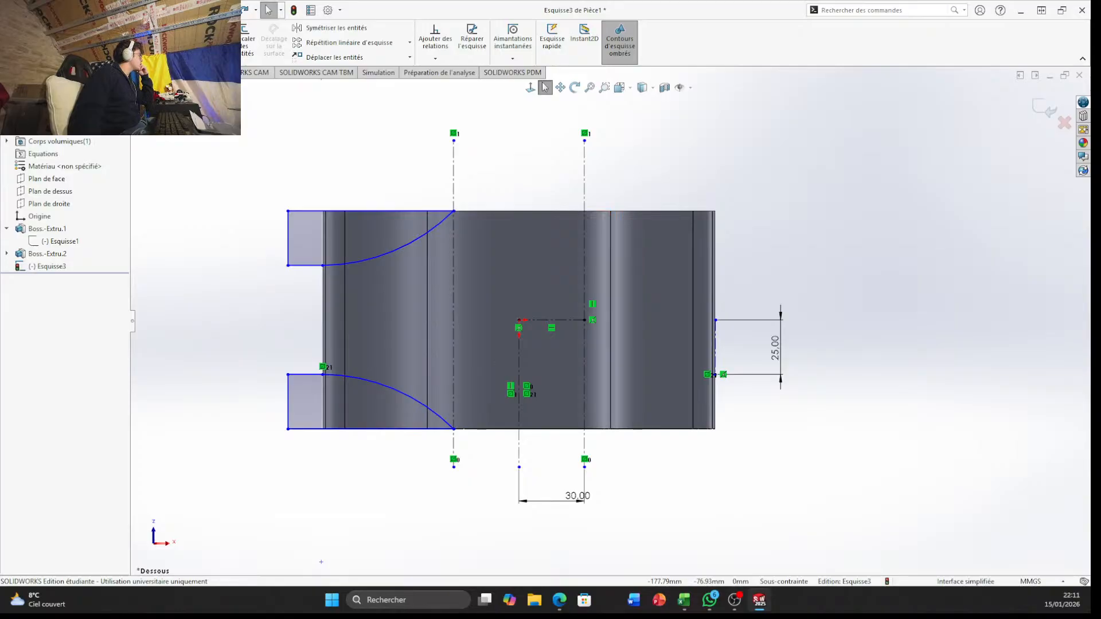
pyautogui.click(18, 73)
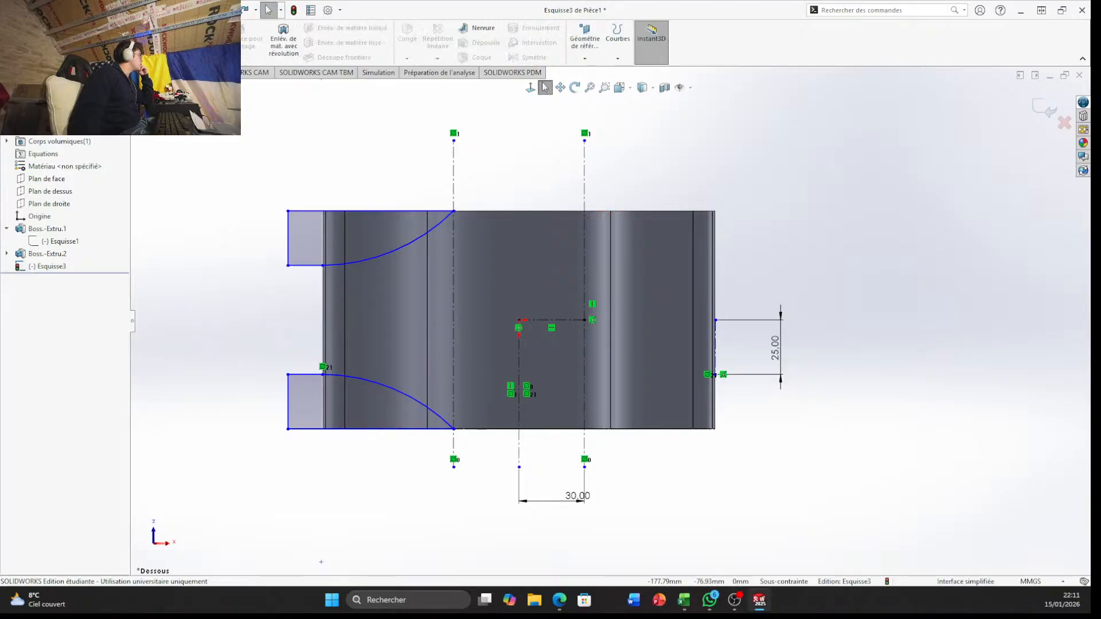
# Revolve-cut the two corner arc profiles 360° around the vertical construction line through the origin
pyautogui.click(299, 57)
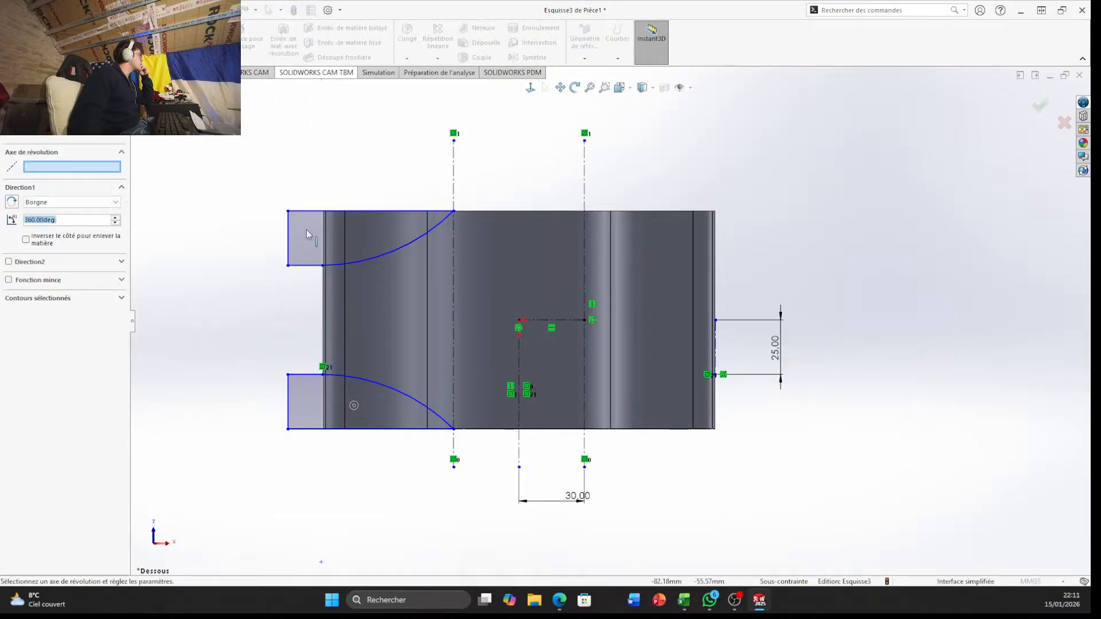
pyautogui.moveTo(186, 239)
pyautogui.mouseDown(button='middle')
pyautogui.moveTo(192, 322)
pyautogui.moveTo(176, 239)
pyautogui.mouseUp(button='middle')
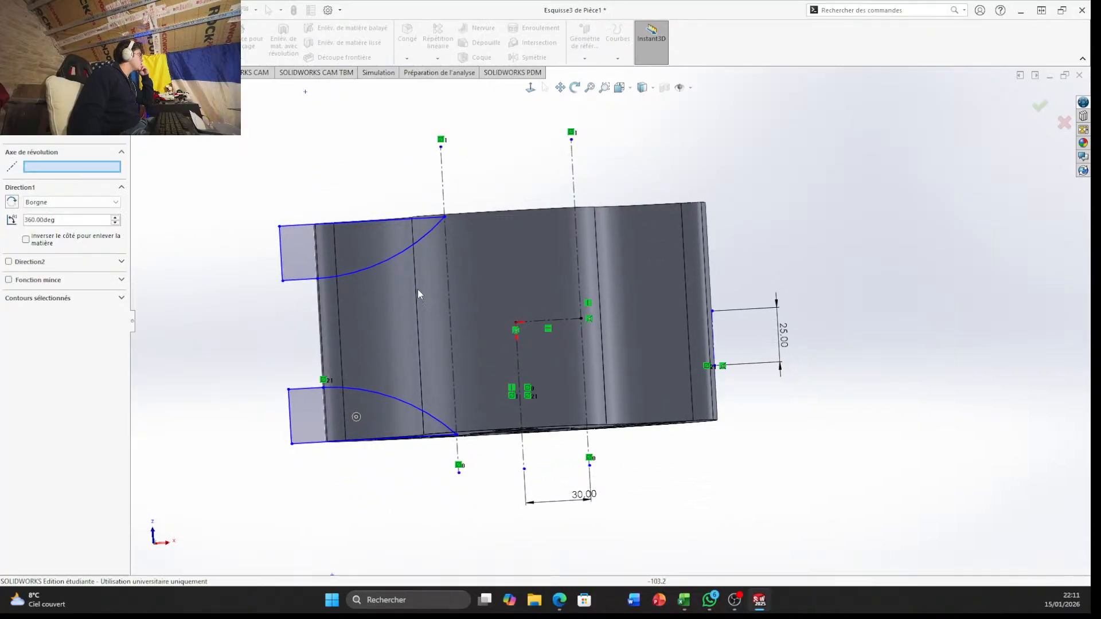
pyautogui.click(522, 434)
pyautogui.moveTo(692, 525)
pyautogui.mouseDown(button='middle')
pyautogui.moveTo(664, 456)
pyautogui.moveTo(677, 389)
pyautogui.moveTo(745, 522)
pyautogui.moveTo(826, 504)
pyautogui.moveTo(895, 452)
pyautogui.moveTo(322, 363)
pyautogui.mouseUp(button='middle')
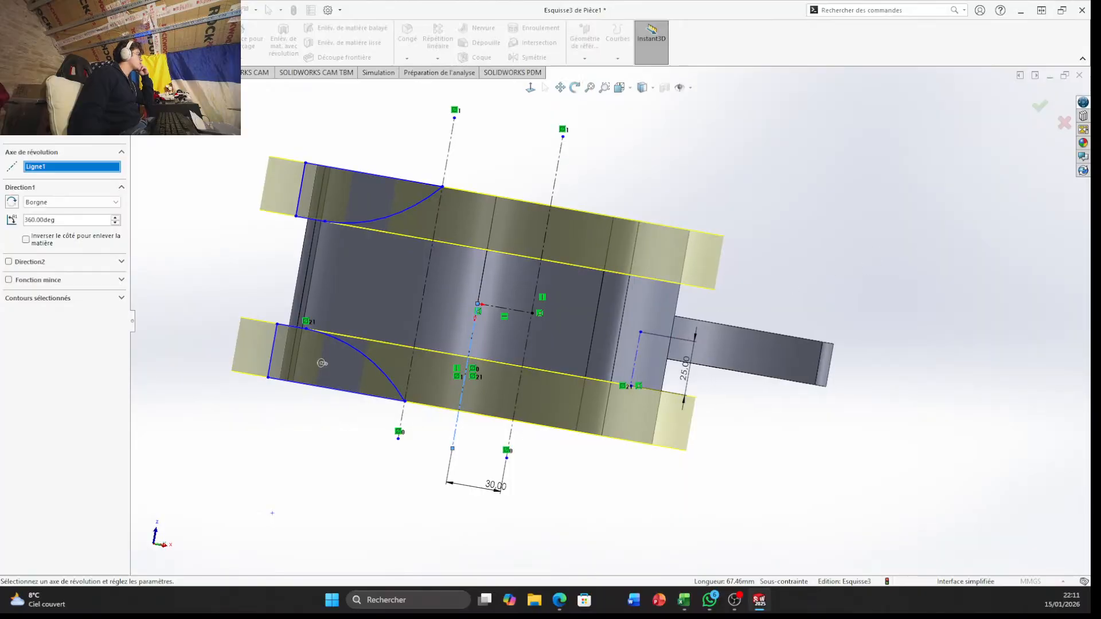
pyautogui.click(1043, 106)
# Examine the revolved cut, its sketch and the leftover tab on the outer end of the slotted lobe
pyautogui.moveTo(846, 219)
pyautogui.mouseDown(button='middle')
pyautogui.moveTo(614, 383)
pyautogui.moveTo(597, 455)
pyautogui.moveTo(467, 457)
pyautogui.moveTo(670, 358)
pyautogui.moveTo(619, 321)
pyautogui.moveTo(539, 349)
pyautogui.moveTo(590, 378)
pyautogui.moveTo(563, 477)
pyautogui.mouseUp(button='middle')
pyautogui.scroll(-4, 263, 297)
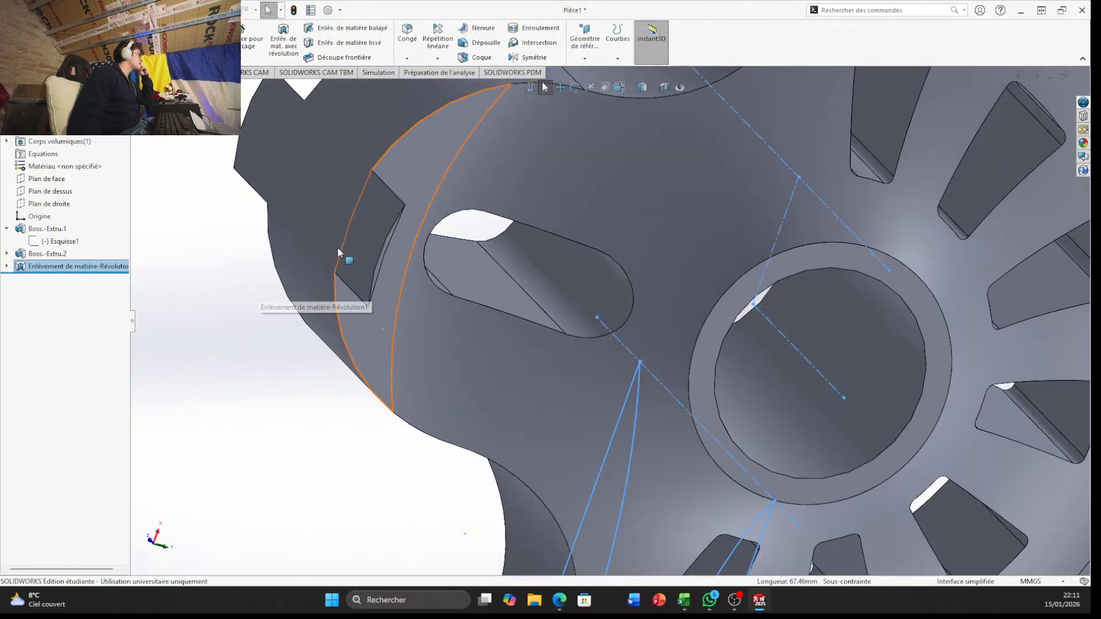
pyautogui.moveTo(337, 249); pyautogui.dragTo(295, 253, button='middle')
pyautogui.click(310, 233)
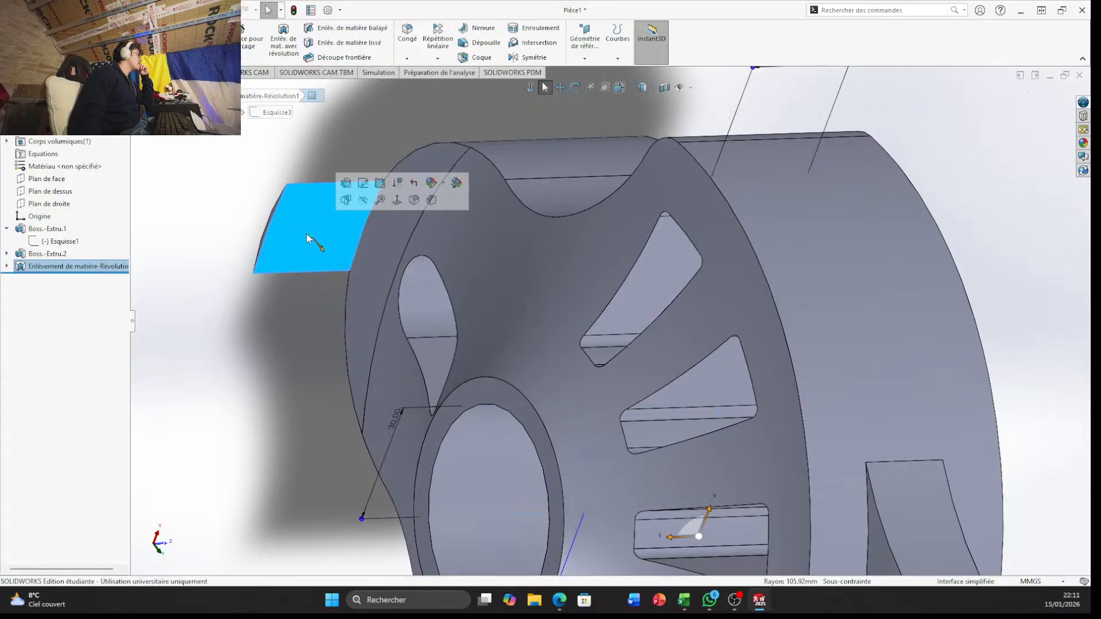
pyautogui.click(10, 266)
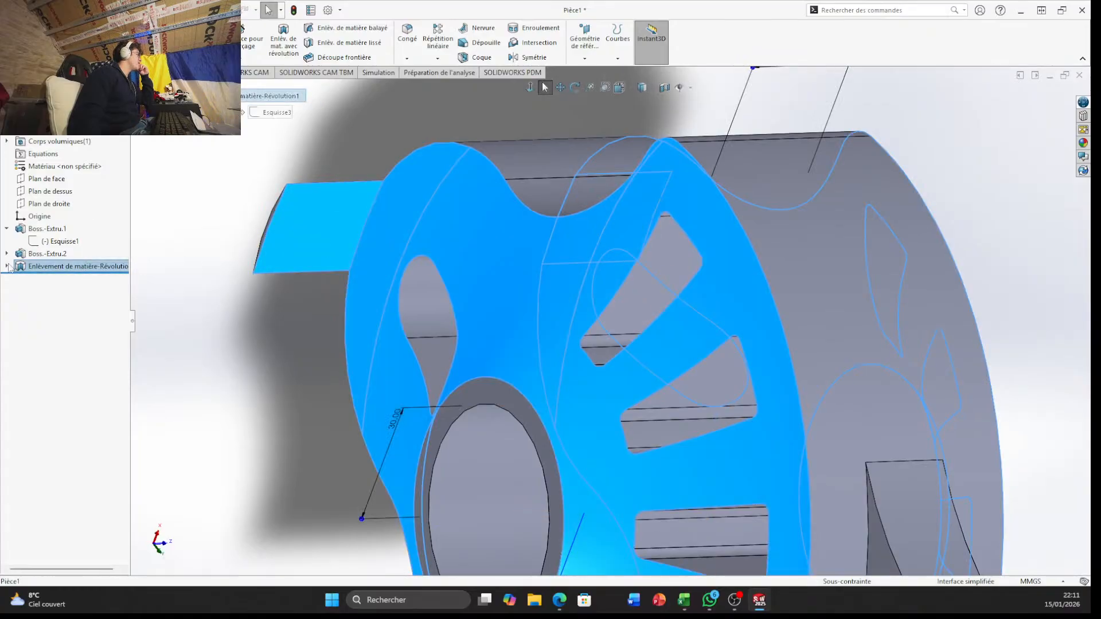
pyautogui.click(7, 268)
pyautogui.click(60, 279)
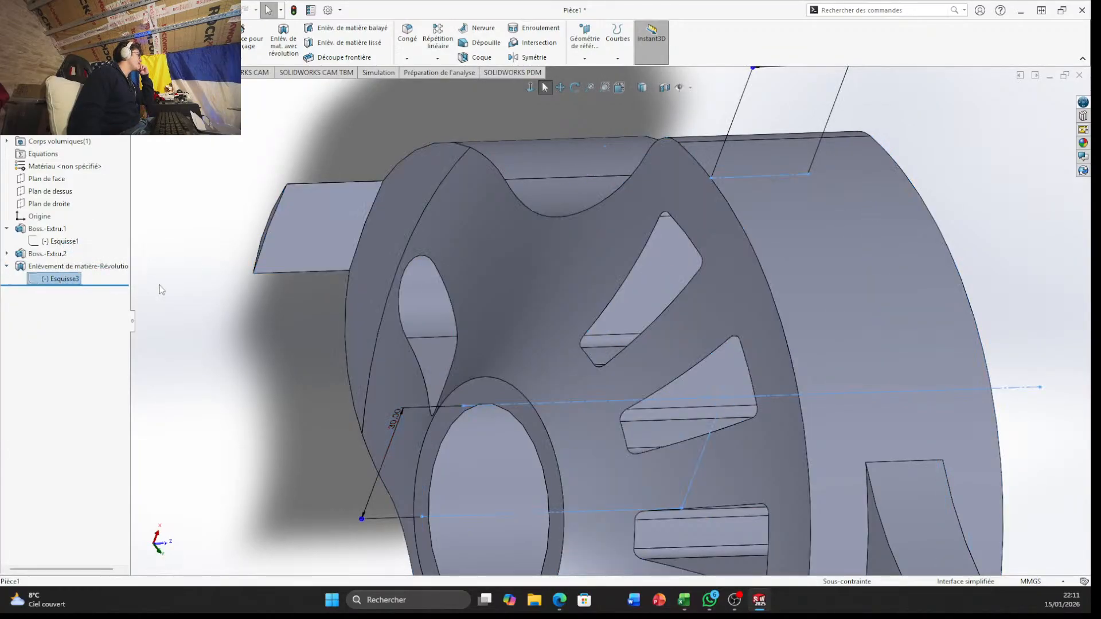
pyautogui.moveTo(189, 344)
pyautogui.mouseDown(button='middle')
pyautogui.moveTo(250, 382)
pyautogui.moveTo(344, 316)
pyautogui.moveTo(509, 239)
pyautogui.moveTo(533, 204)
pyautogui.moveTo(416, 251)
pyautogui.moveTo(283, 94)
pyautogui.moveTo(149, 109)
pyautogui.moveTo(98, 86)
pyautogui.moveTo(457, 43)
pyautogui.moveTo(496, 25)
pyautogui.moveTo(342, 369)
pyautogui.moveTo(418, 379)
pyautogui.moveTo(361, 431)
pyautogui.moveTo(345, 423)
pyautogui.mouseUp(button='middle')
pyautogui.scroll(-2, 172, 261)
pyautogui.click(217, 185)
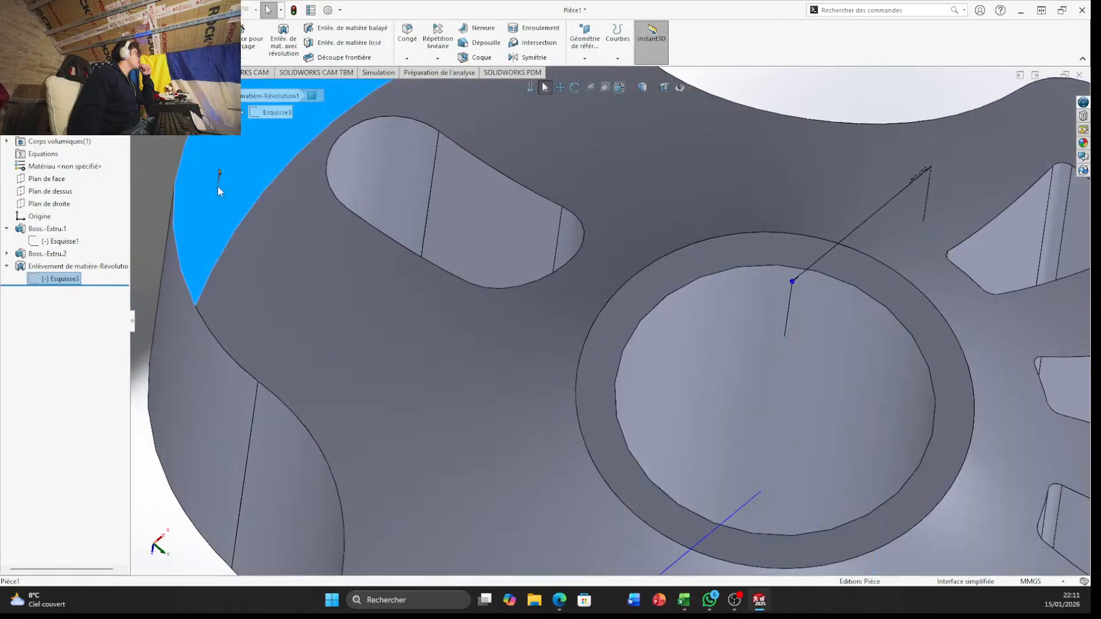
pyautogui.scroll(2, 224, 207)
pyautogui.scroll(2, 224, 206)
pyautogui.click(432, 225)
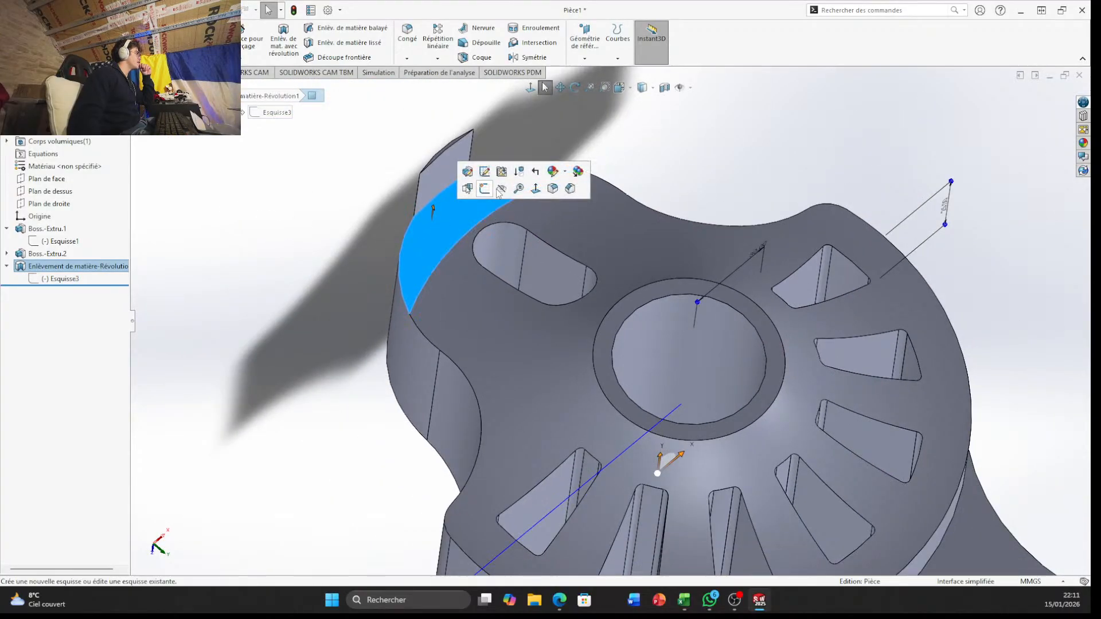
# Sketch on the thin end face of the leftover tab beside the slotted lobe and convert the face's edges into sketch entities
pyautogui.scroll(-5, 413, 138)
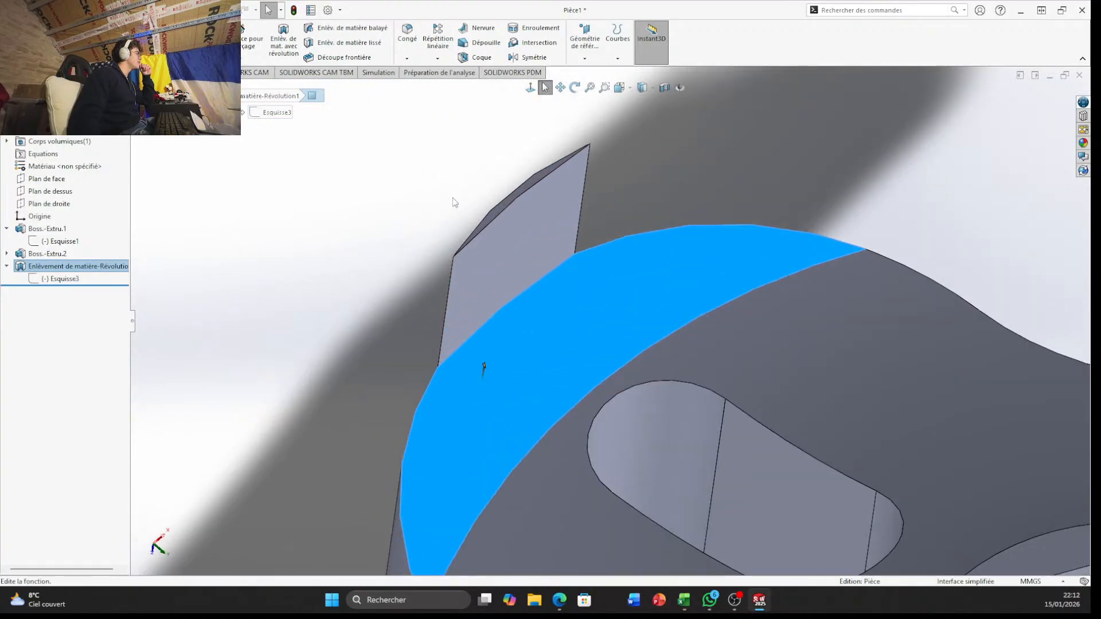
pyautogui.click(498, 209)
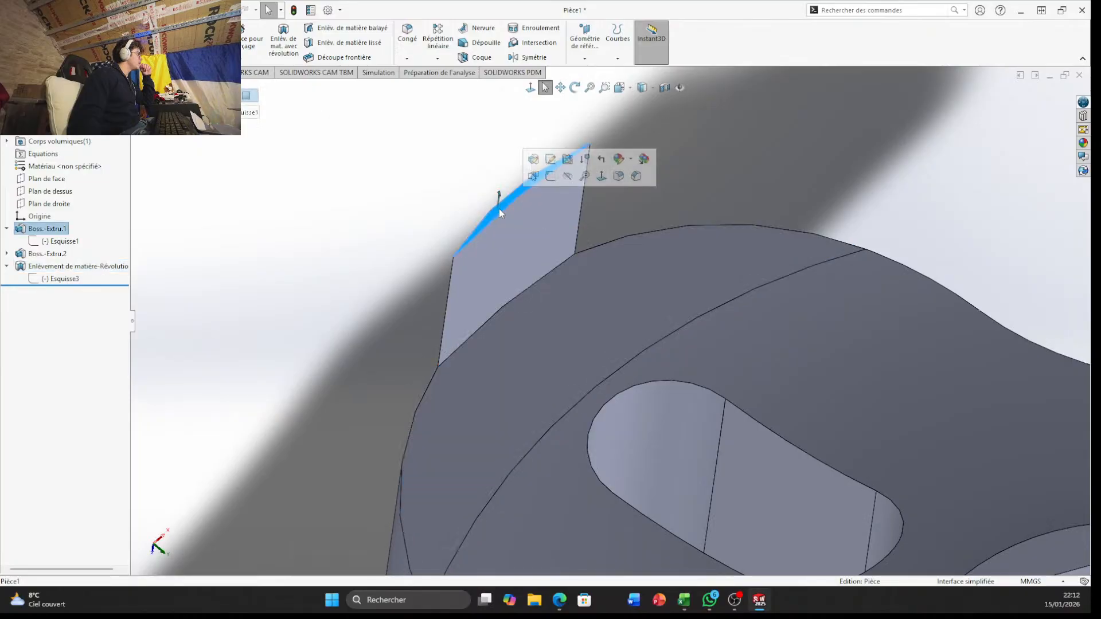
pyautogui.click(550, 176)
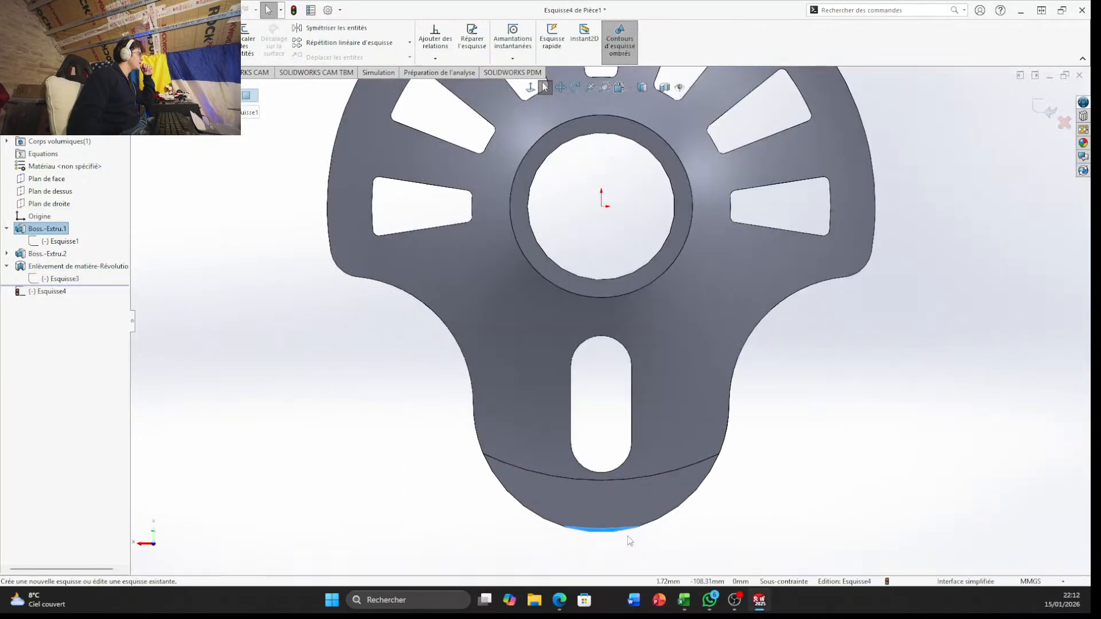
pyautogui.scroll(-3, 627, 535)
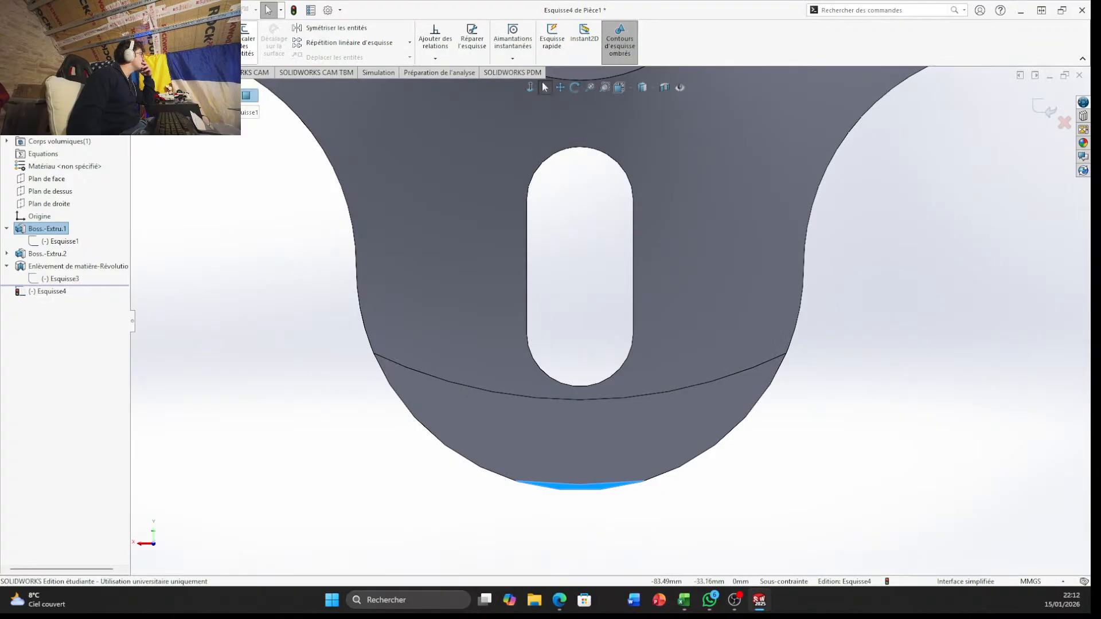
pyautogui.click(212, 39)
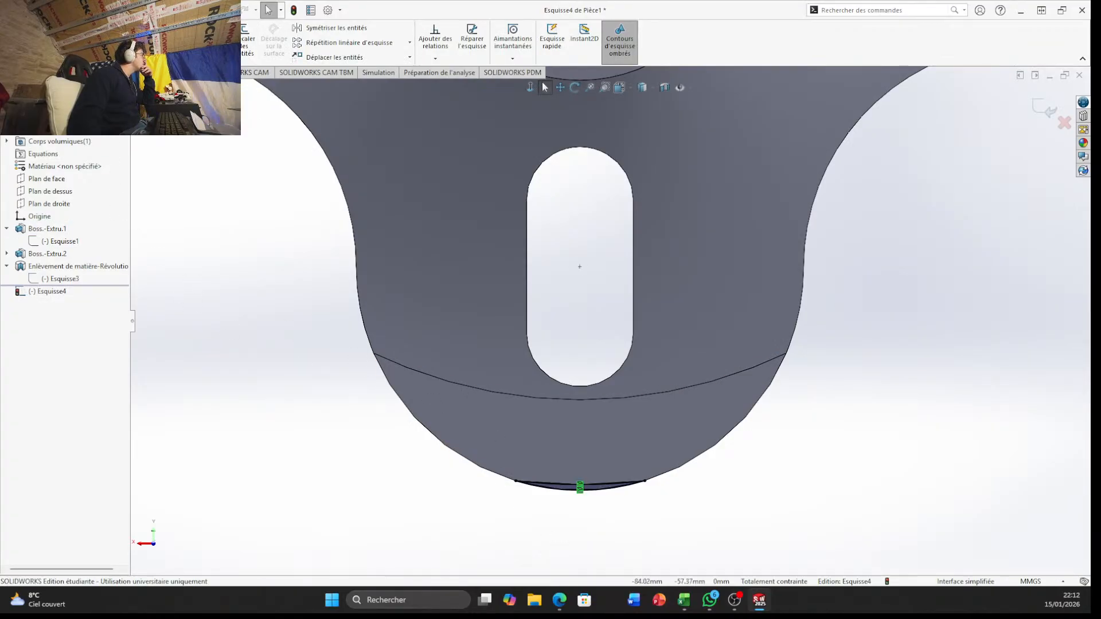
# Extrude-cut the converted tab profile up to the crescent-shaped flat face of the slotted lobe
pyautogui.click(18, 72)
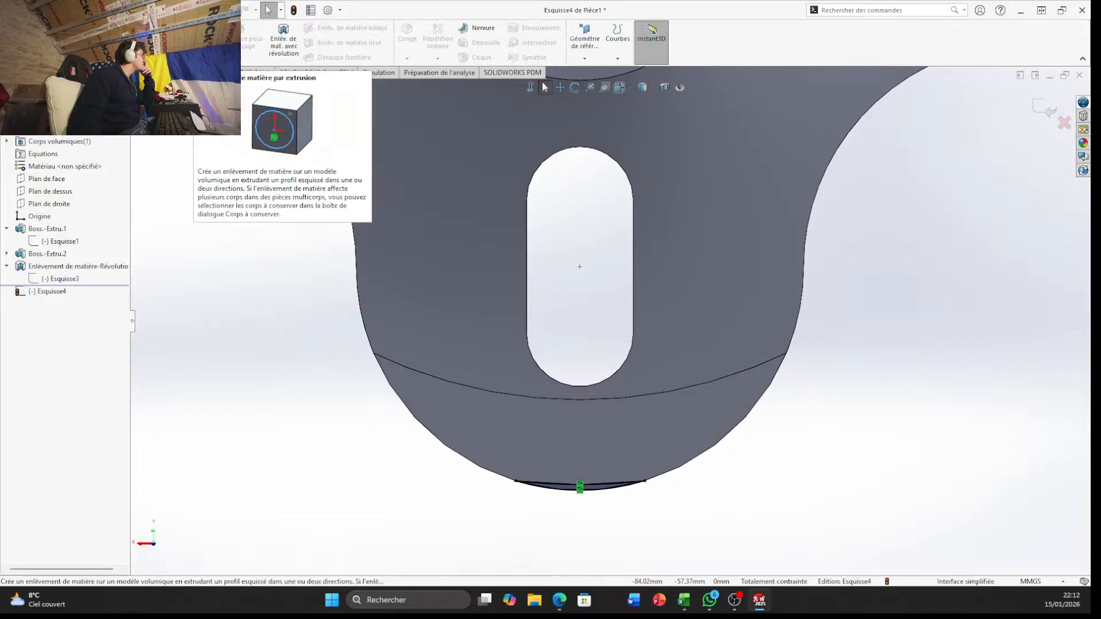
pyautogui.click(212, 39)
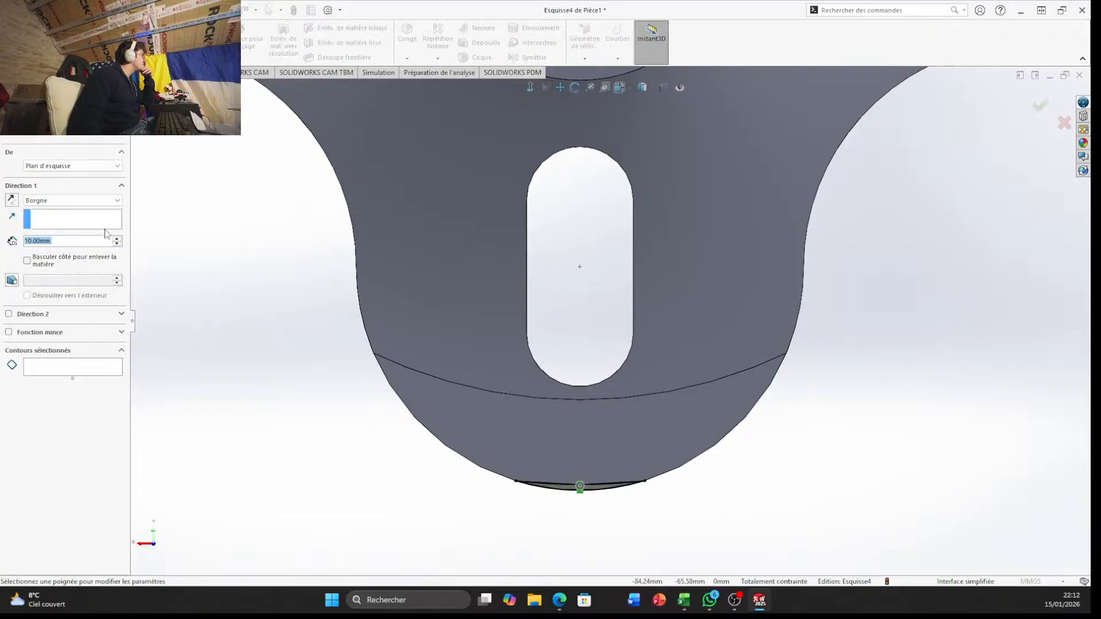
pyautogui.click(117, 200)
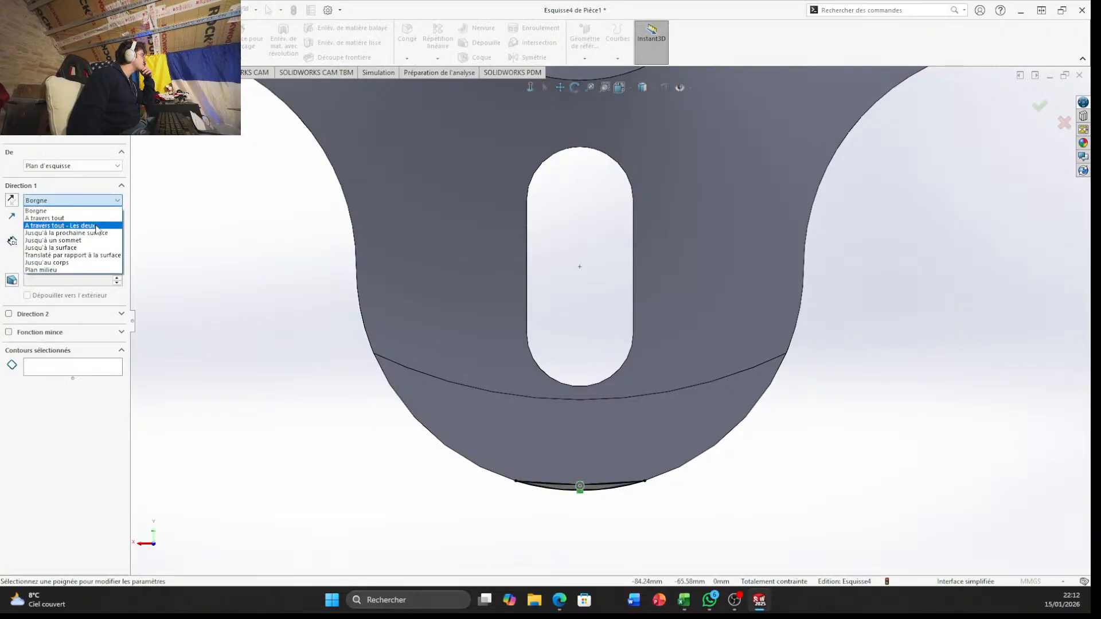
pyautogui.click(101, 248)
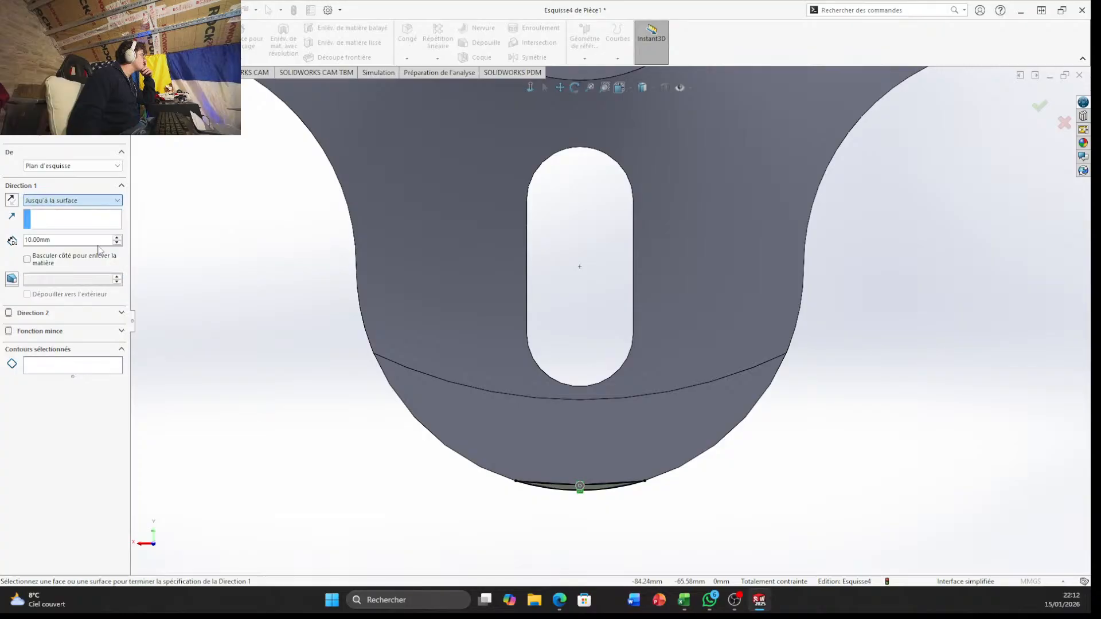
pyautogui.click(504, 438)
pyautogui.moveTo(702, 512); pyautogui.dragTo(816, 312, button='middle')
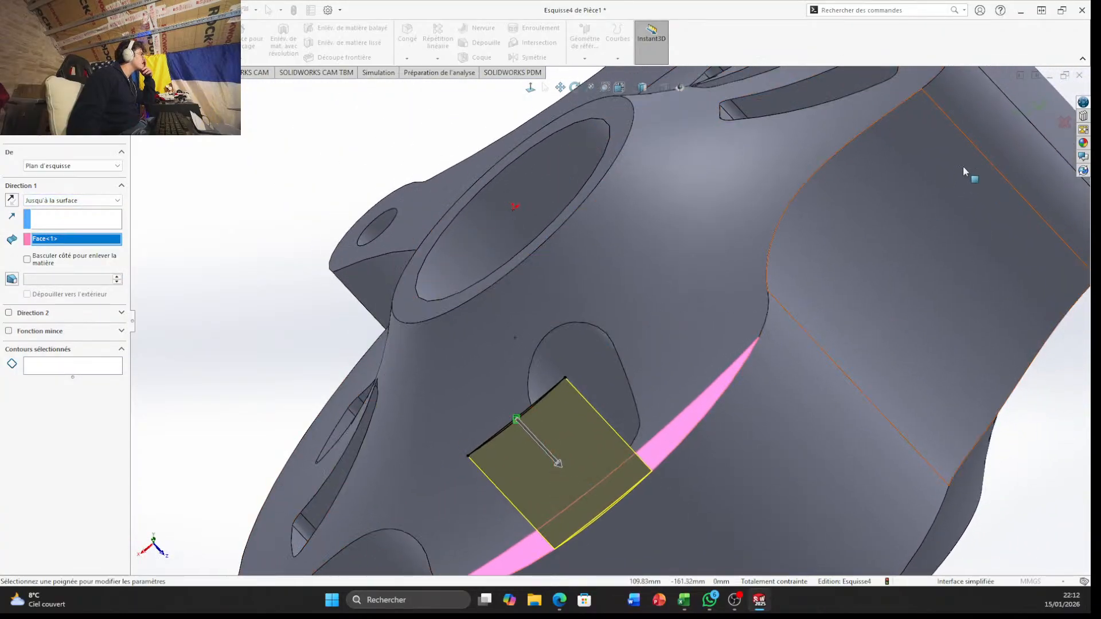
pyautogui.click(1040, 108)
# On the opposite side of the body, sketch on the leftover tab's thin end face and convert its edges
pyautogui.moveTo(725, 401); pyautogui.dragTo(709, 202, button='middle')
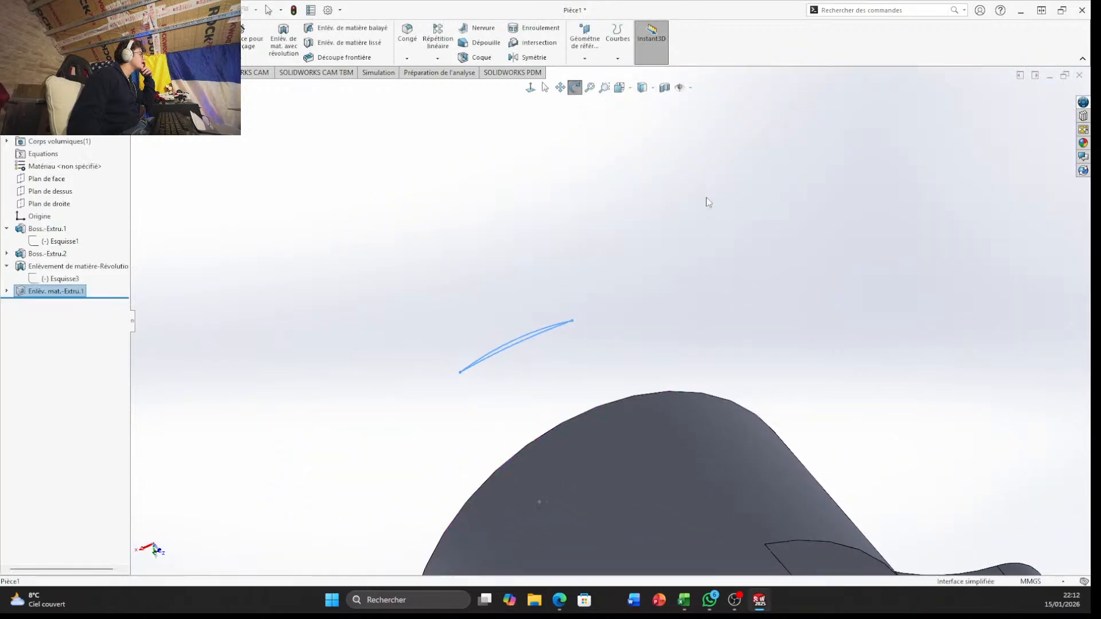
pyautogui.scroll(4, 691, 321)
pyautogui.moveTo(661, 487); pyautogui.dragTo(610, 209, button='middle')
pyautogui.scroll(-5, 635, 393)
pyautogui.click(608, 207)
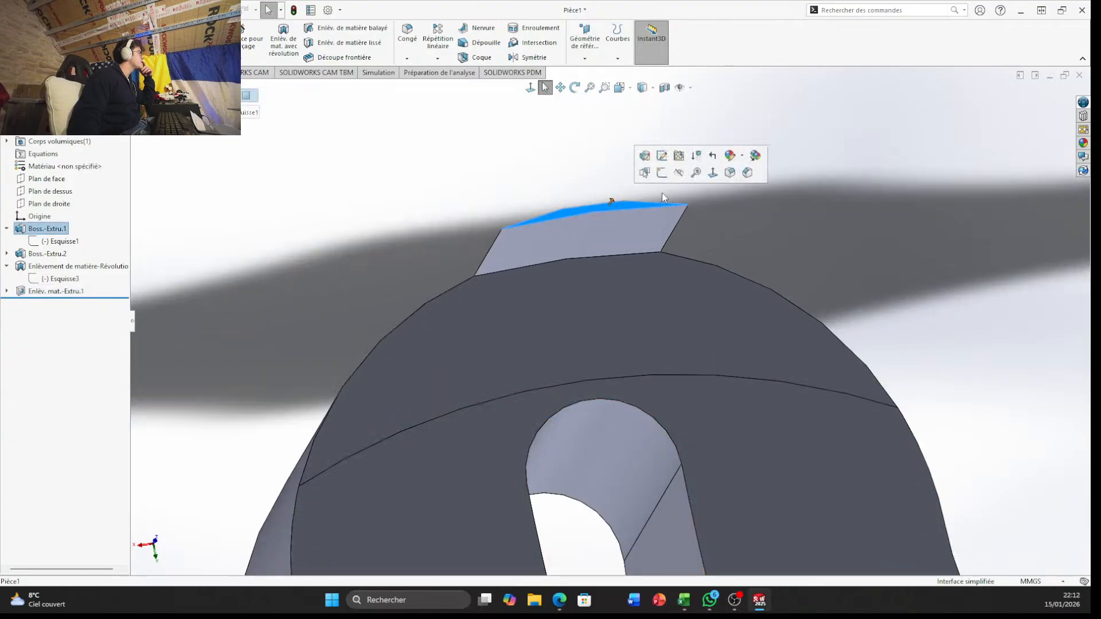
pyautogui.click(662, 172)
pyautogui.scroll(-5, 614, 397)
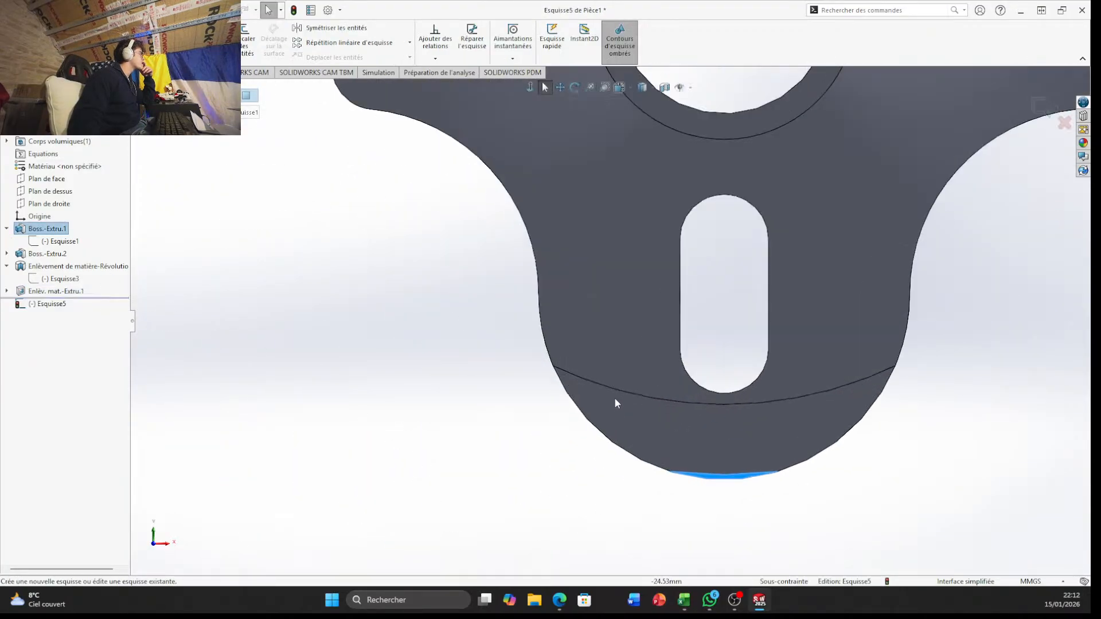
pyautogui.click(214, 39)
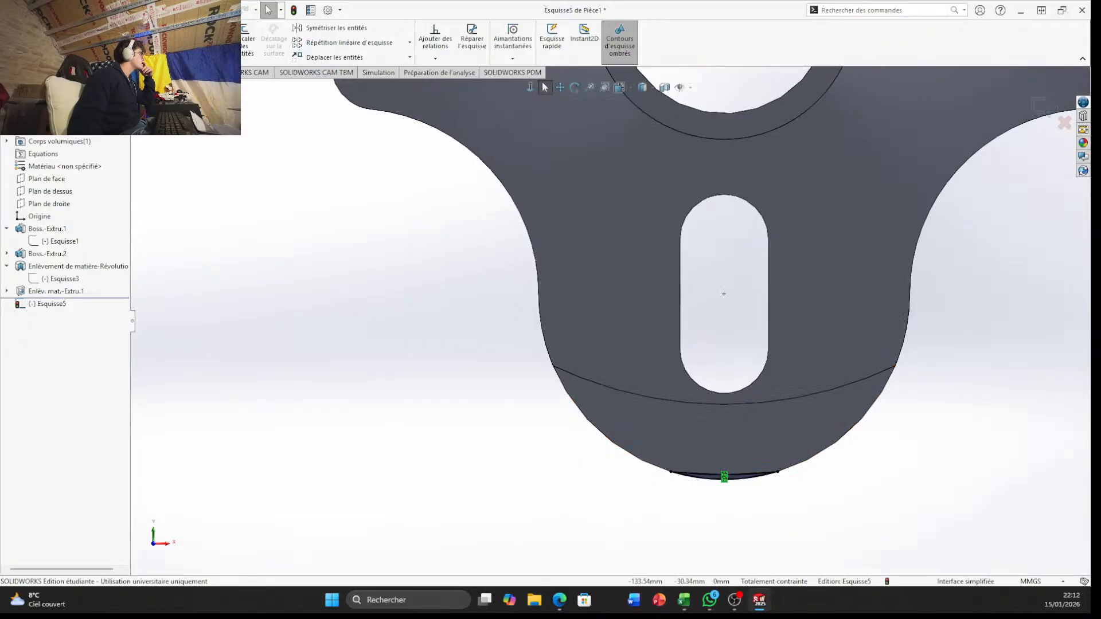
# Extrude-cut the opposite tab's profile up to that side's crescent-shaped lobe face and check the part all around
pyautogui.click(19, 72)
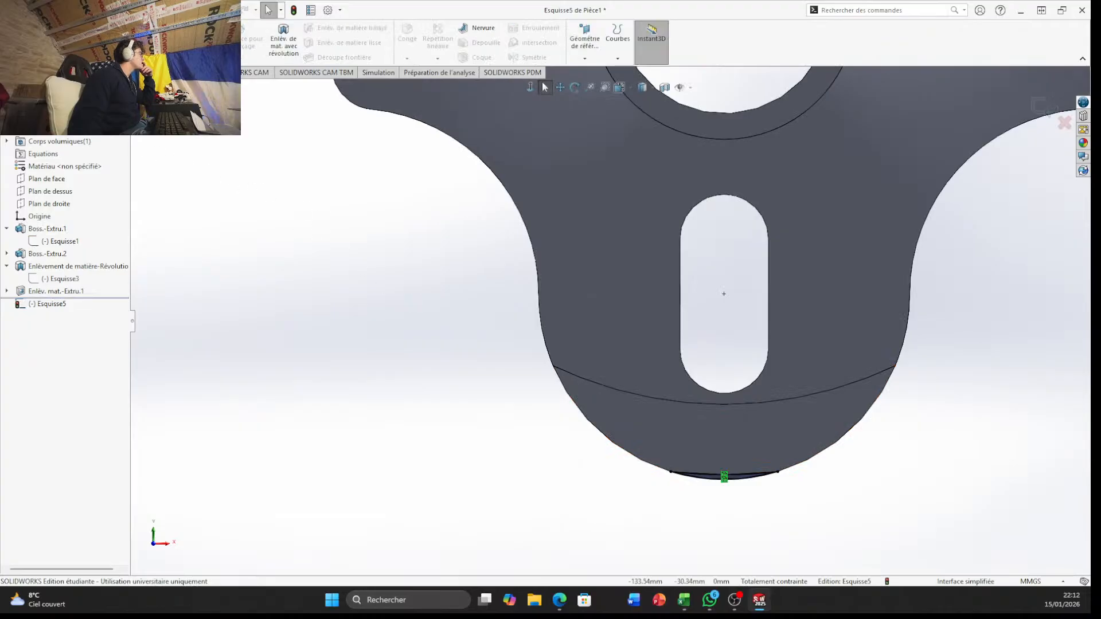
pyautogui.click(211, 40)
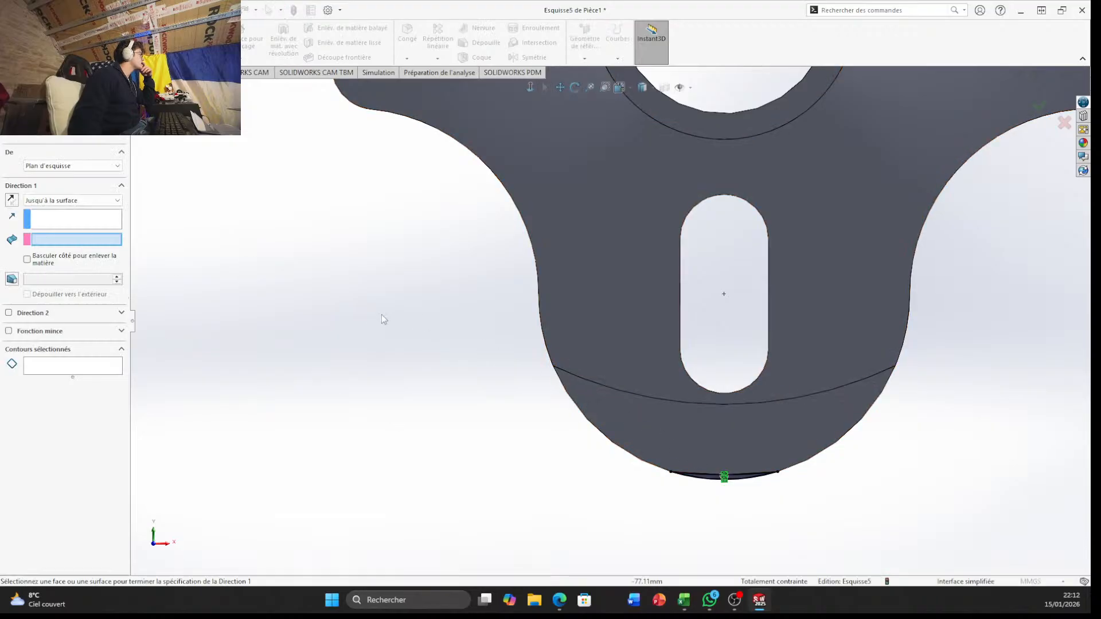
pyautogui.click(652, 447)
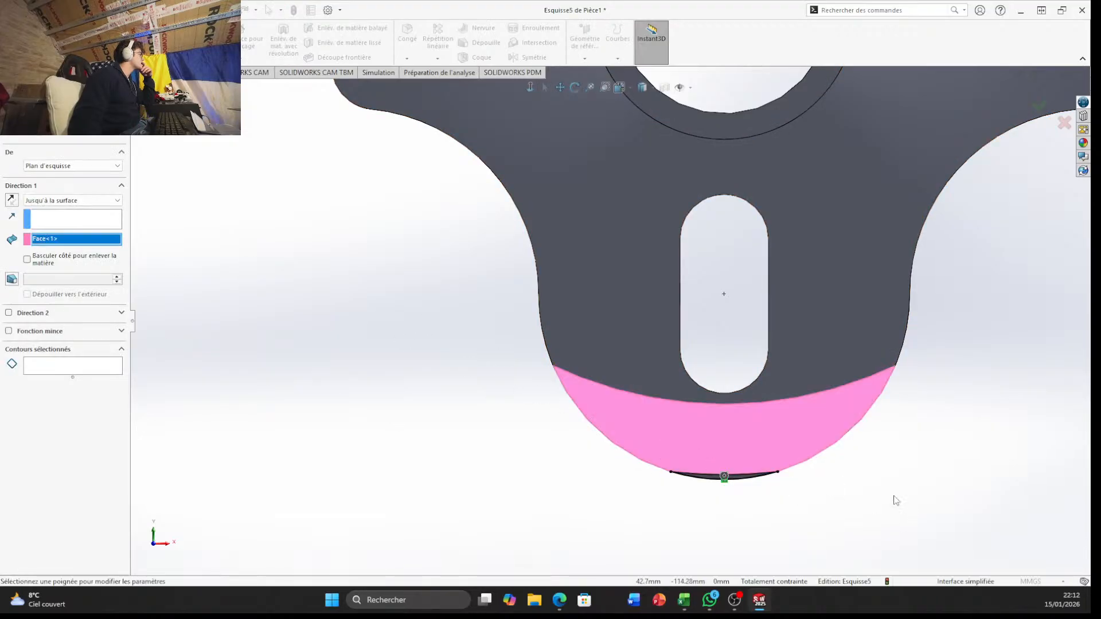
pyautogui.click(1053, 103)
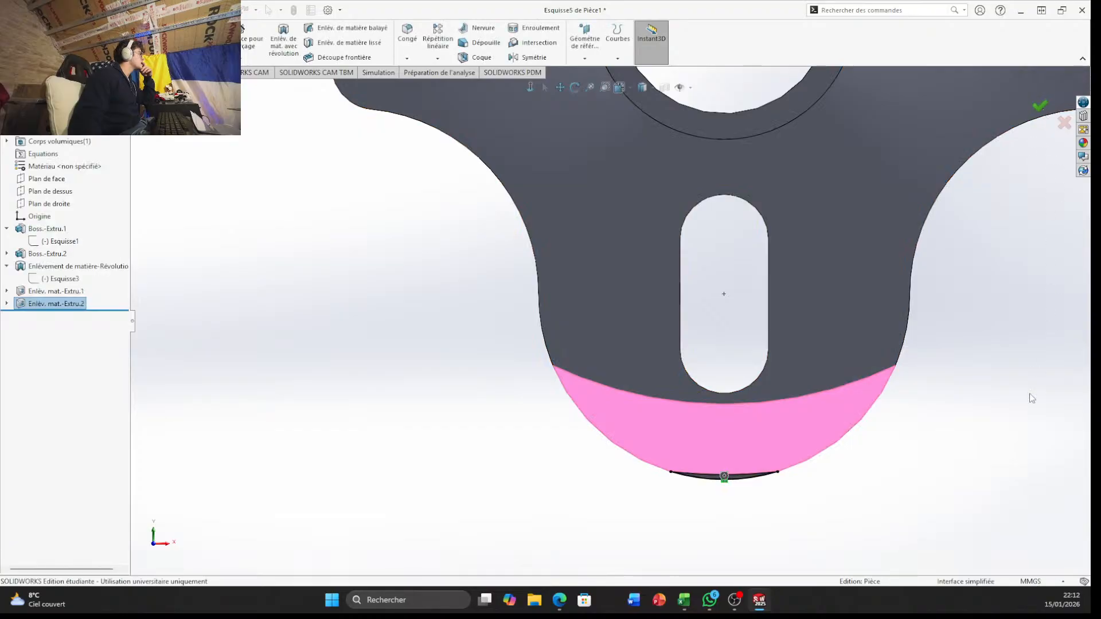
pyautogui.moveTo(929, 230); pyautogui.dragTo(879, 281, button='middle')
pyautogui.click(532, 497)
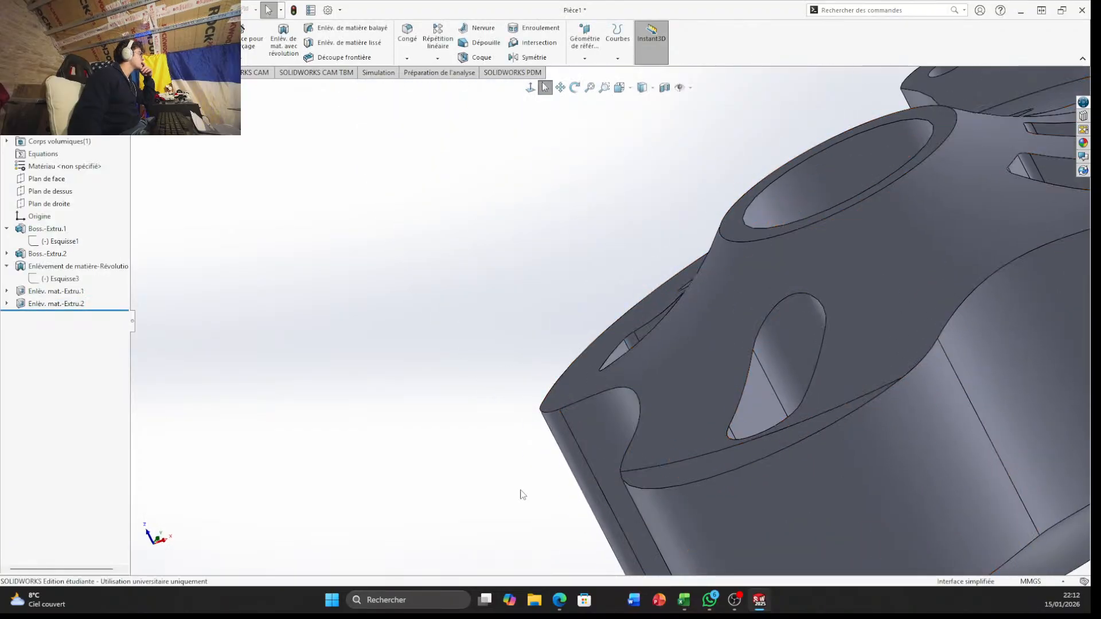
pyautogui.scroll(4, 804, 411)
pyautogui.moveTo(804, 411); pyautogui.dragTo(794, 279, button='middle')
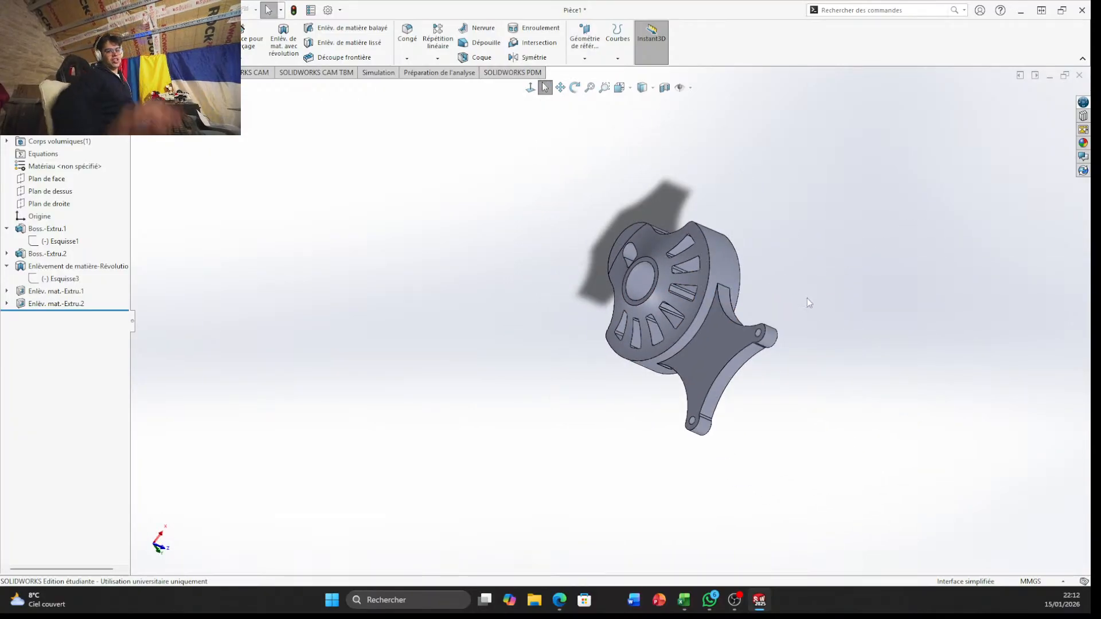
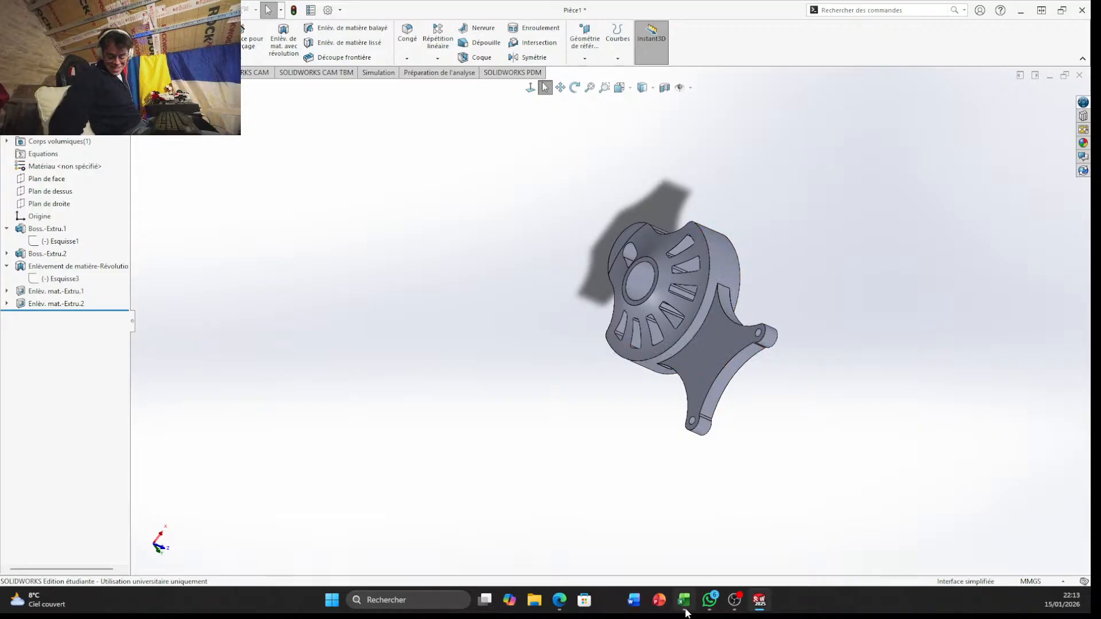
# Examine the bracket from several angles, including its slotted dished face, central bore, side walls and two-lug arm
pyautogui.moveTo(686, 614)
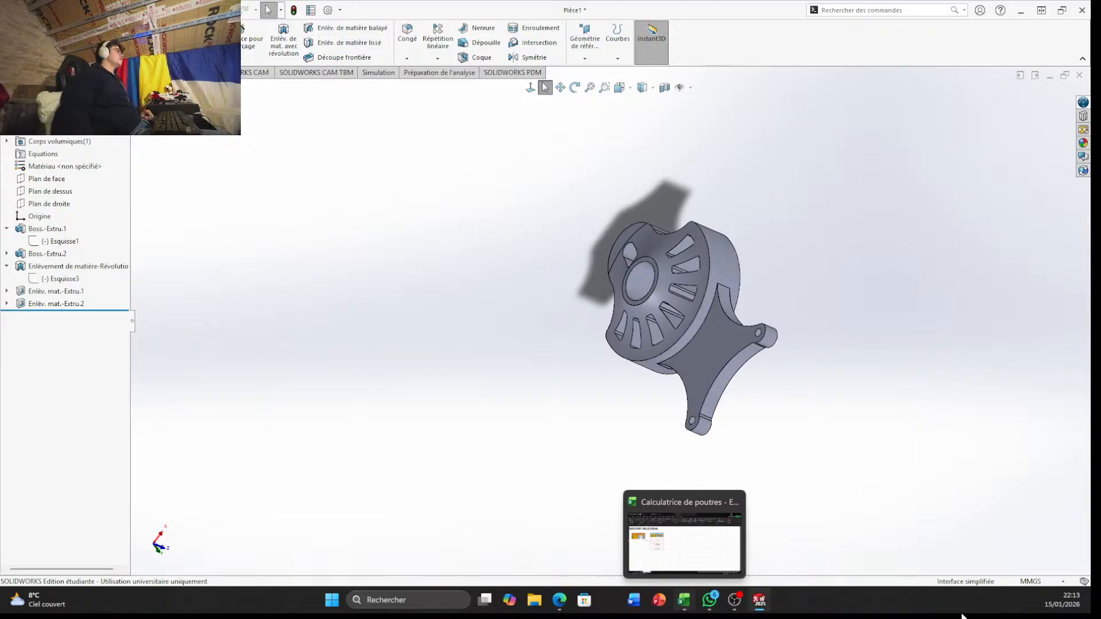
pyautogui.moveTo(610, 262); pyautogui.dragTo(720, 313, button='middle')
pyautogui.scroll(-7, 708, 313)
pyautogui.moveTo(666, 252); pyautogui.dragTo(679, 138, button='middle')
pyautogui.scroll(-4, 912, 261)
pyautogui.moveTo(900, 263); pyautogui.dragTo(835, 197, button='middle')
pyautogui.scroll(4, 835, 196)
pyautogui.moveTo(786, 291); pyautogui.dragTo(1087, 476, button='middle')
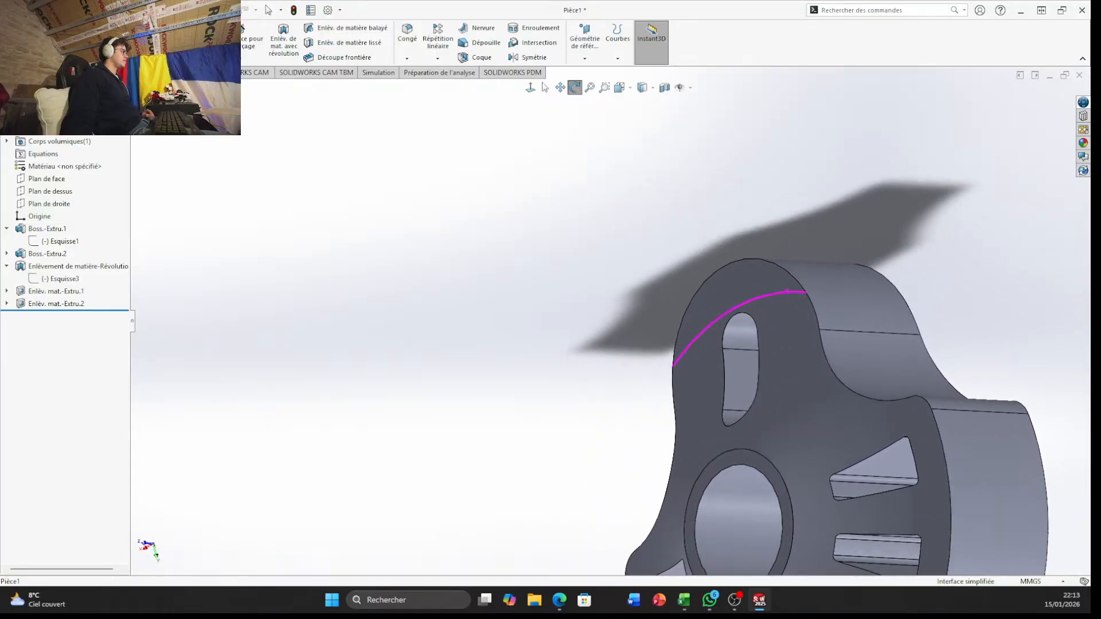
pyautogui.moveTo(736, 346); pyautogui.dragTo(762, 344, button='middle')
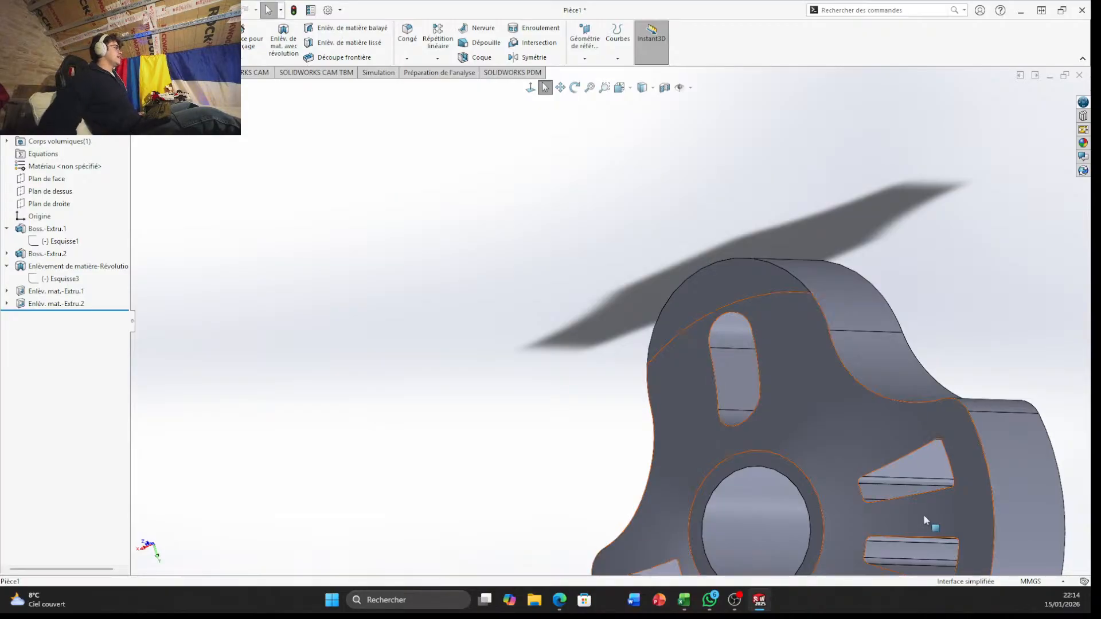
pyautogui.moveTo(941, 446); pyautogui.dragTo(818, 405, button='middle')
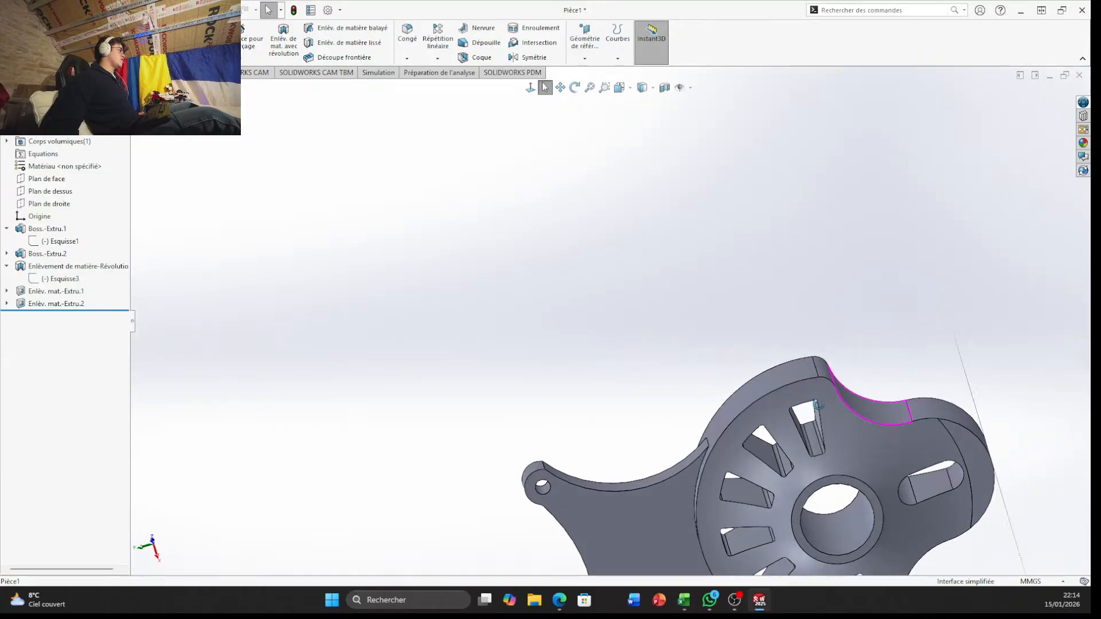
pyautogui.scroll(-6, 861, 504)
pyautogui.moveTo(760, 497); pyautogui.dragTo(578, 201, button='middle')
pyautogui.scroll(4, 698, 406)
pyautogui.scroll(-5, 576, 199)
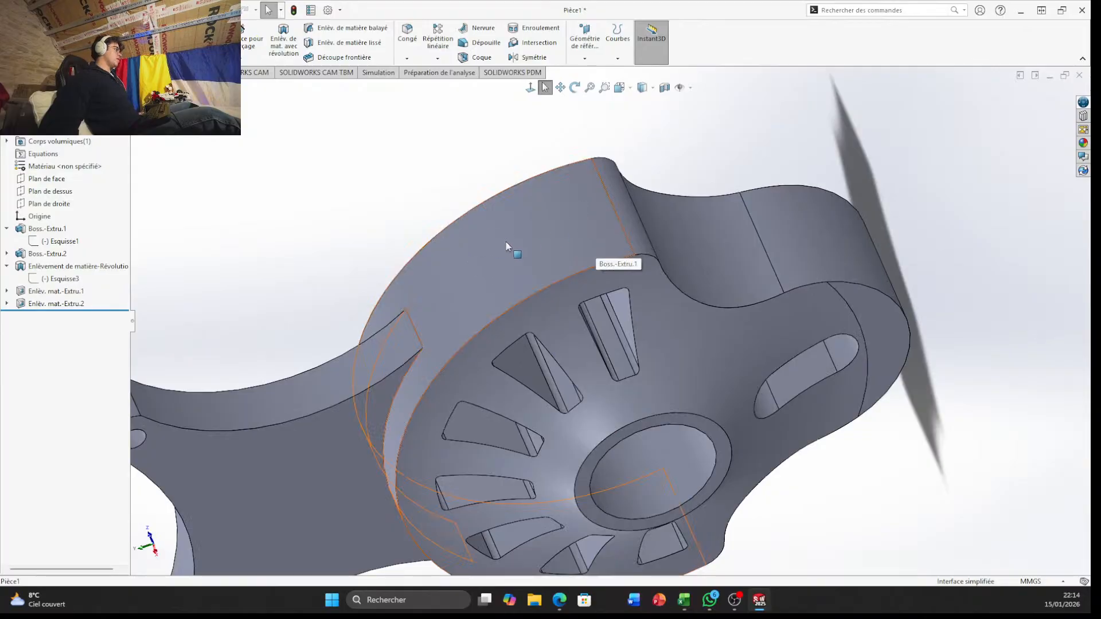
pyautogui.scroll(5, 507, 246)
pyautogui.moveTo(585, 147); pyautogui.dragTo(725, 381, button='middle')
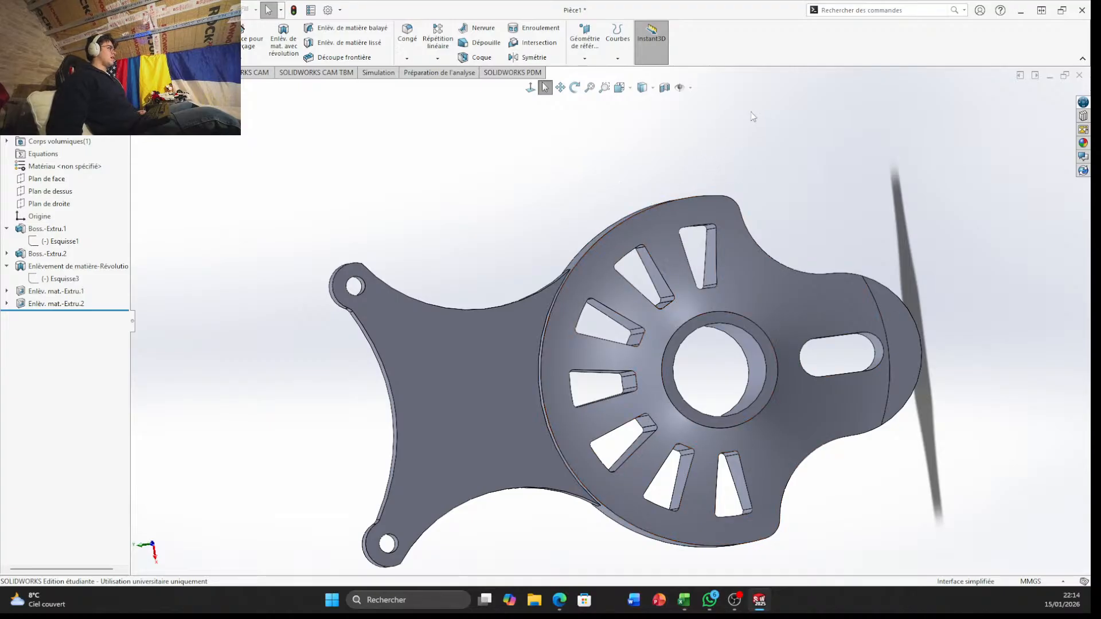
pyautogui.moveTo(700, 219); pyautogui.dragTo(661, 351, button='middle')
pyautogui.scroll(-6, 656, 265)
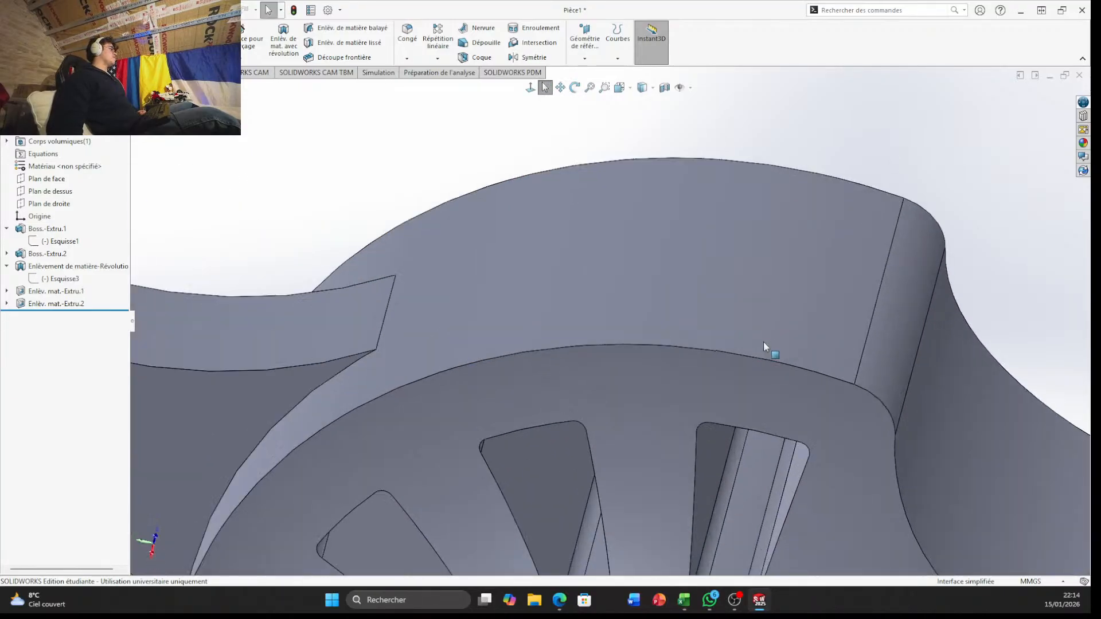
pyautogui.scroll(8, 763, 344)
pyautogui.moveTo(764, 344); pyautogui.dragTo(605, 310, button='middle')
pyautogui.scroll(-7, 597, 378)
pyautogui.middleClick(585, 394)
pyautogui.scroll(3, 585, 394)
pyautogui.moveTo(585, 393); pyautogui.dragTo(593, 441, button='middle')
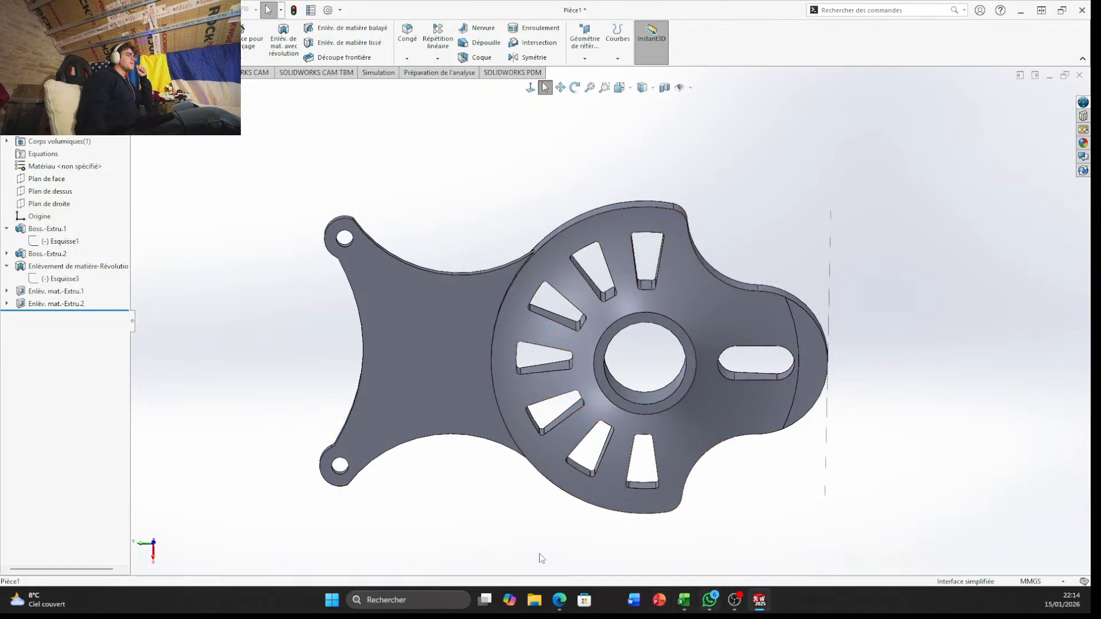
pyautogui.scroll(-5, 626, 277)
pyautogui.moveTo(631, 289); pyautogui.dragTo(611, 288, button='middle')
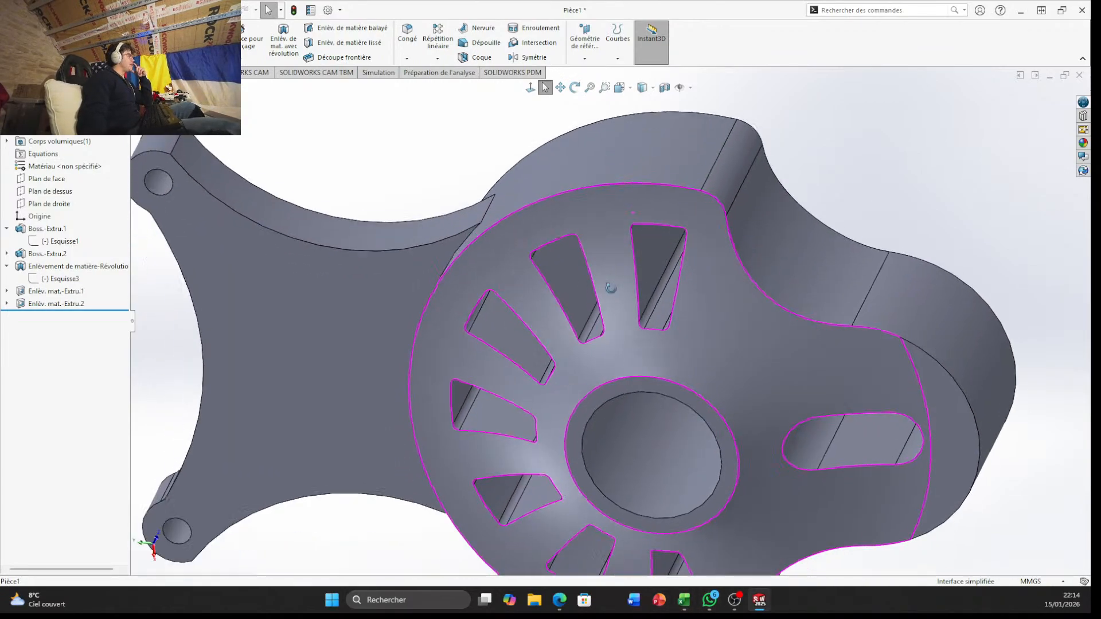
pyautogui.scroll(5, 806, 382)
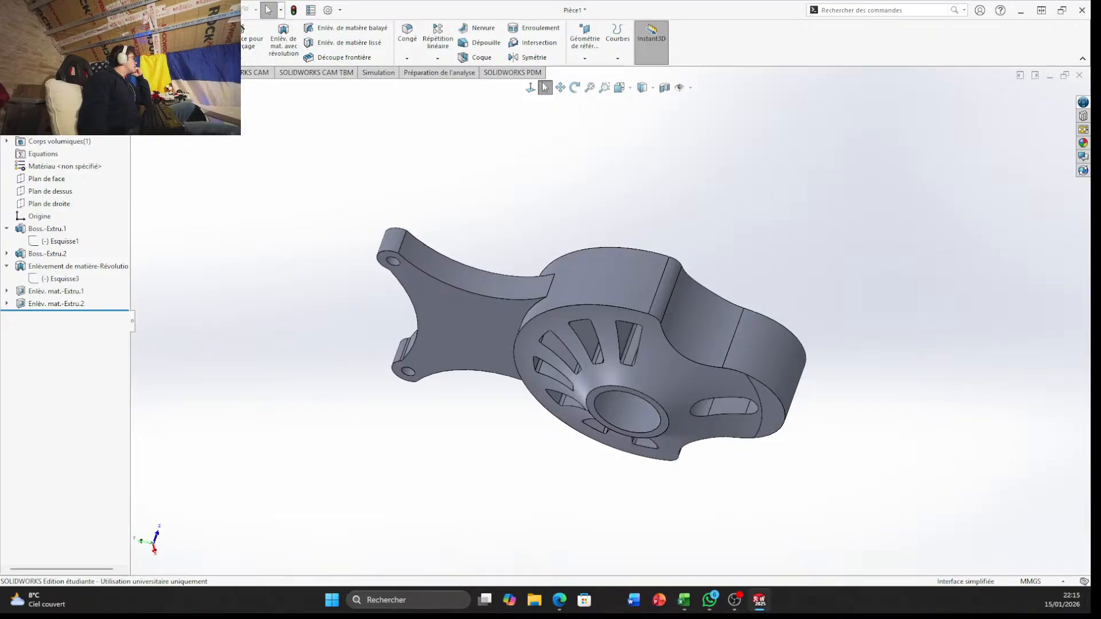
pyautogui.click(51, 72)
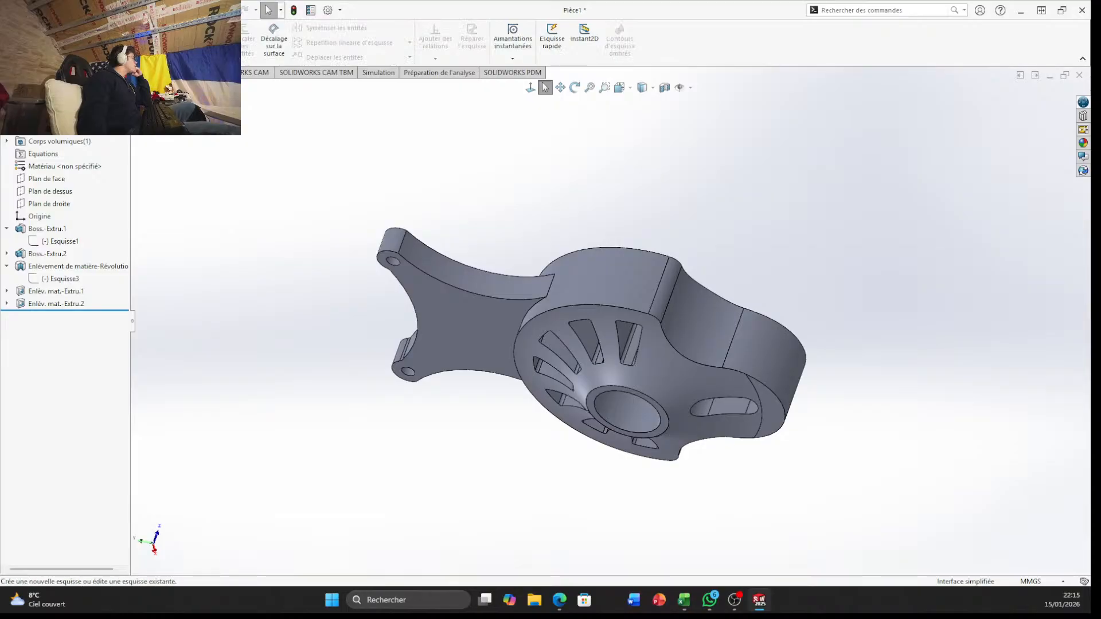
pyautogui.click(14, 36)
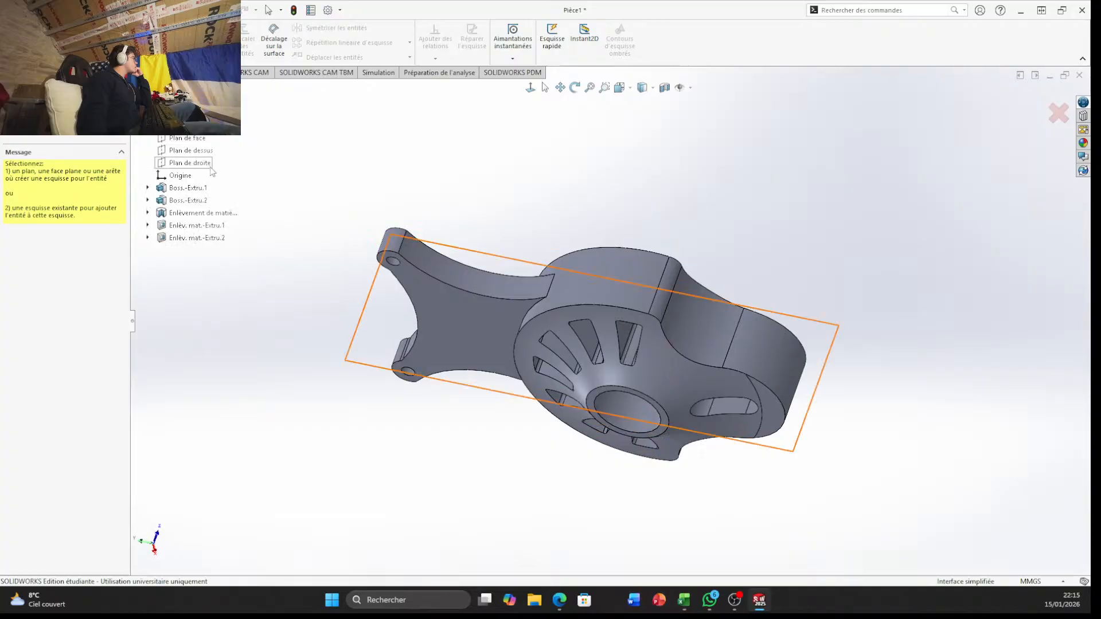
pyautogui.click(211, 166)
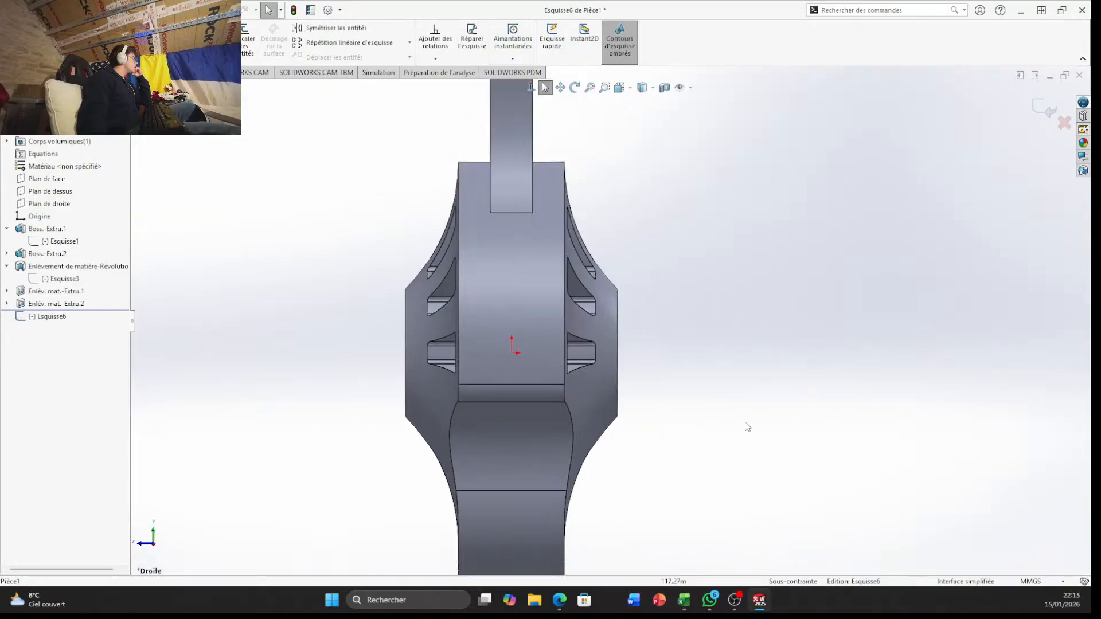
pyautogui.scroll(3, 597, 494)
pyautogui.scroll(-3, 543, 381)
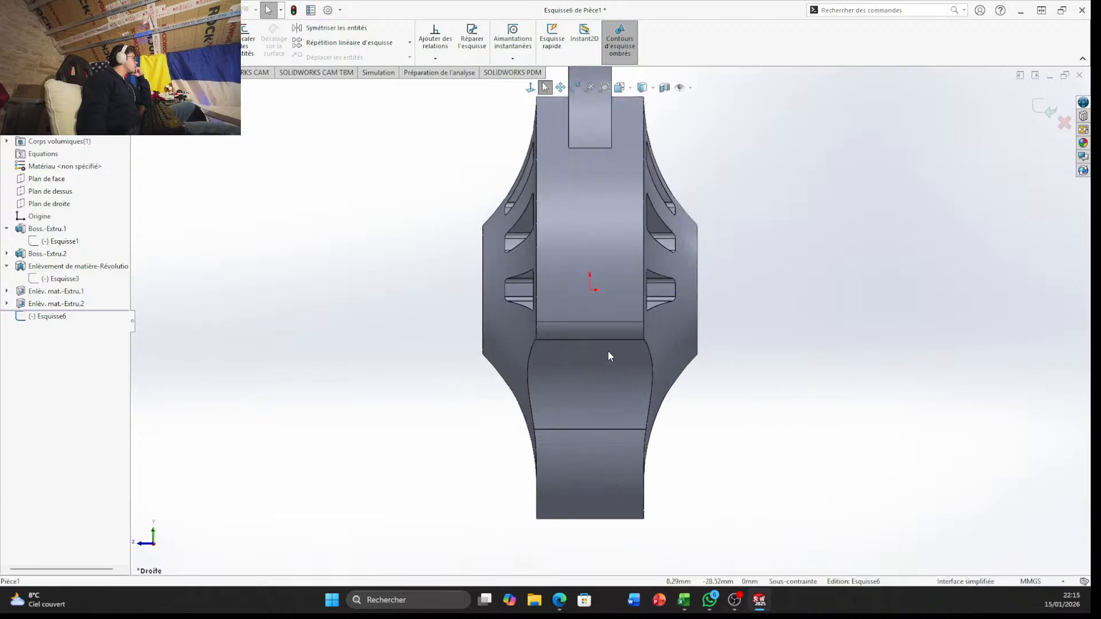
pyautogui.scroll(-1, 608, 351)
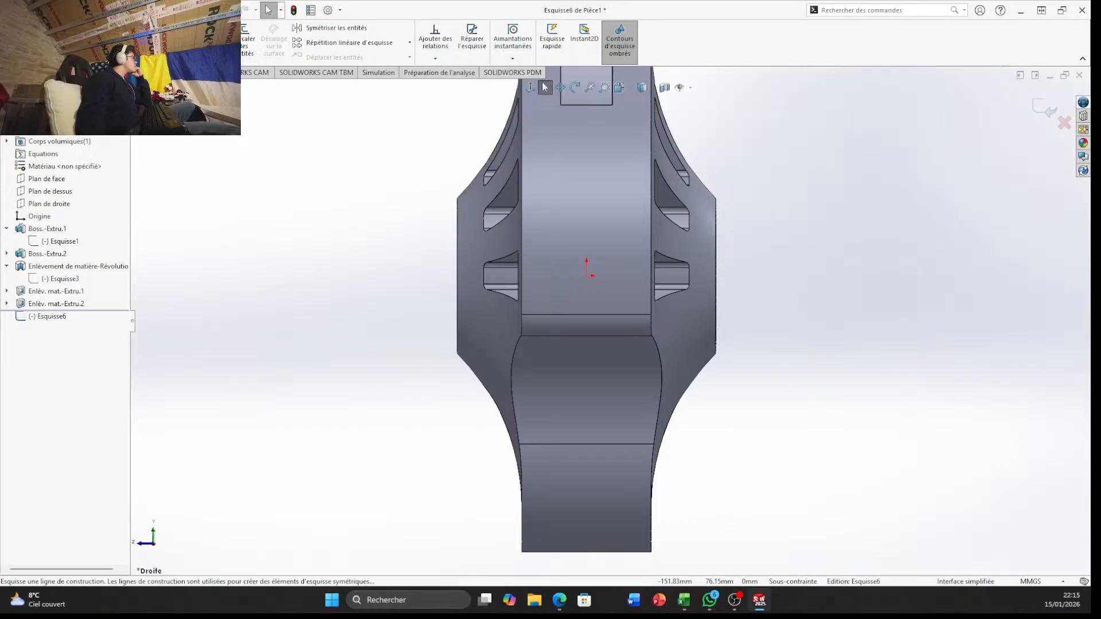
pyautogui.click(587, 276)
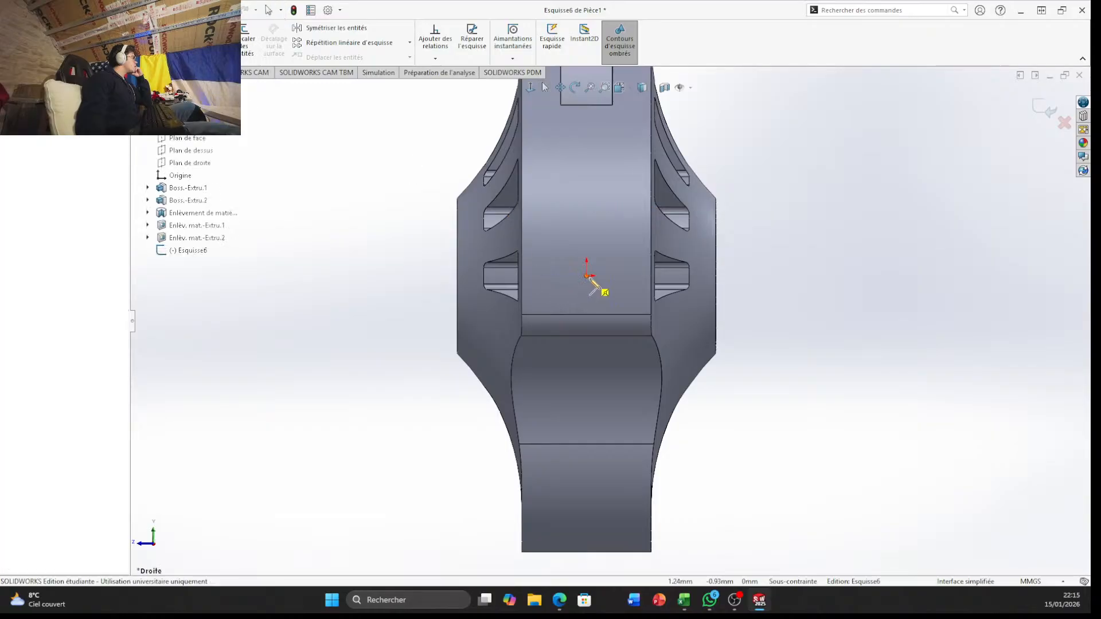
pyautogui.click(837, 277)
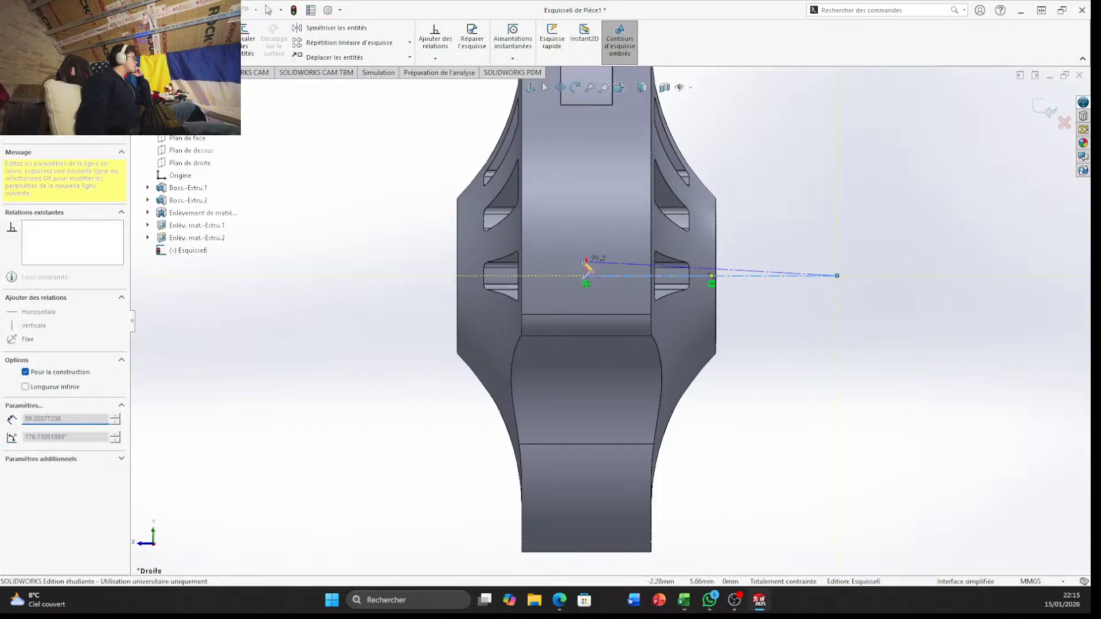
pyautogui.press('Escape')
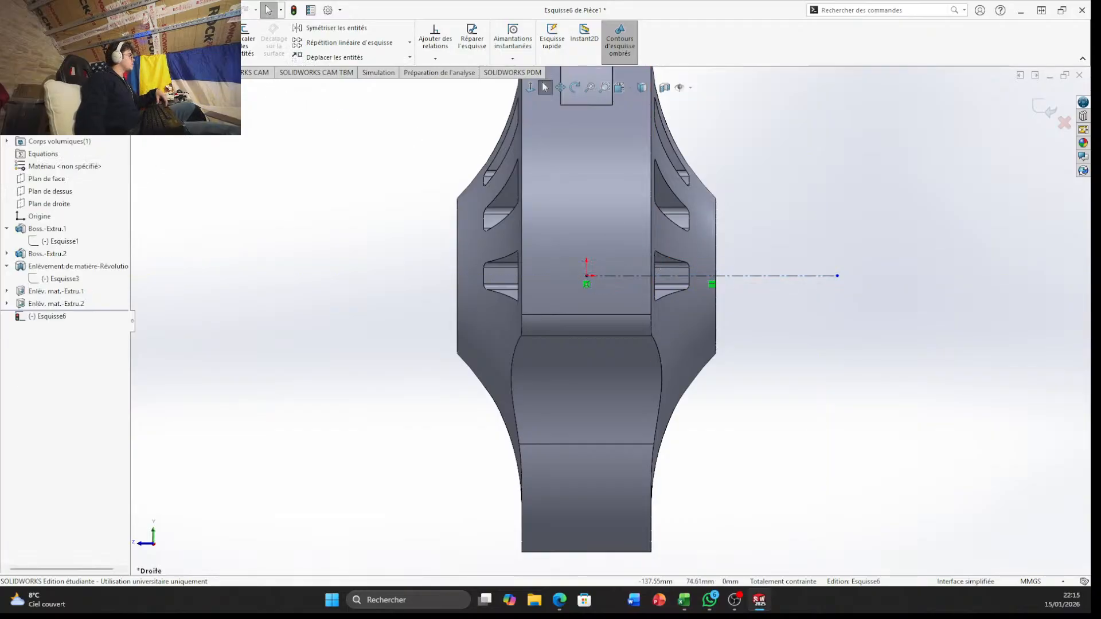
pyautogui.click(86, 55)
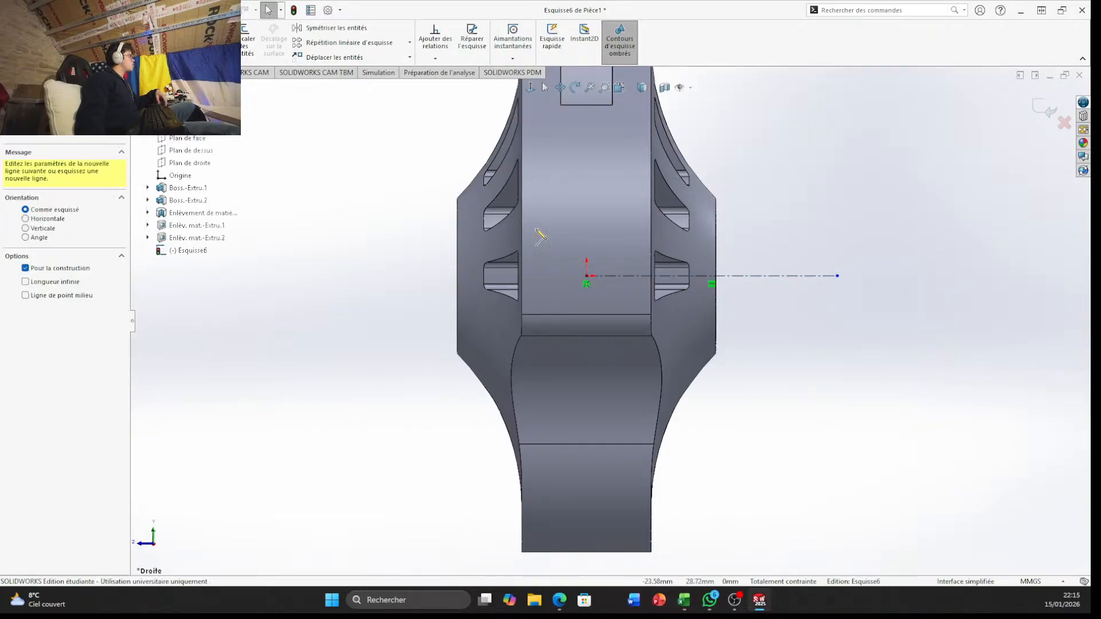
pyautogui.click(586, 277)
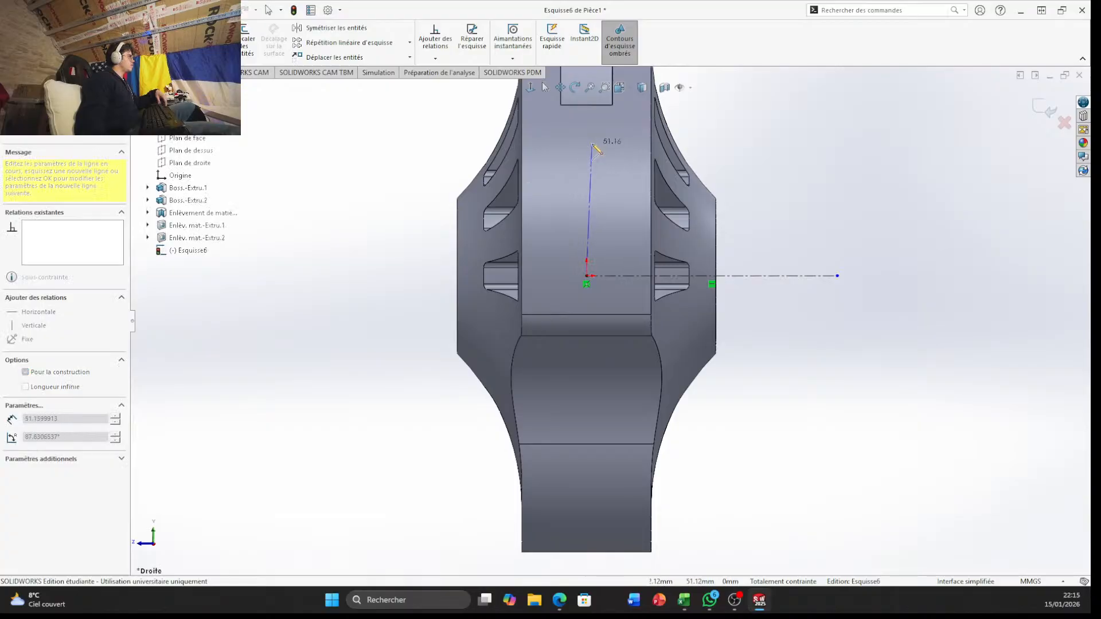
pyautogui.click(586, 143)
pyautogui.press('Escape')
pyautogui.scroll(-3, 688, 327)
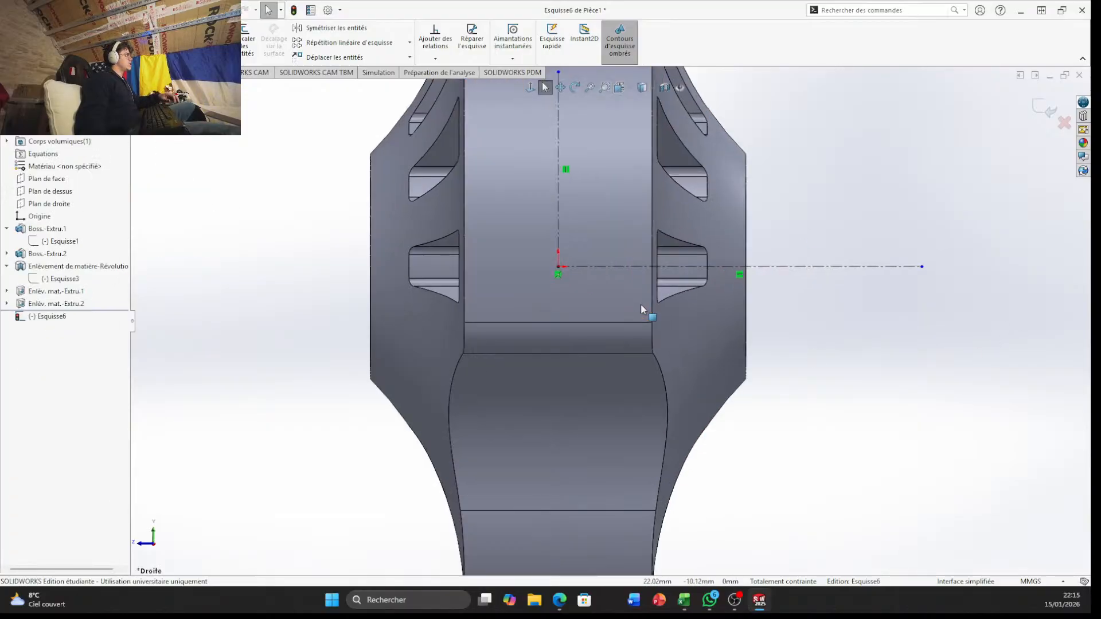
pyautogui.scroll(4, 573, 310)
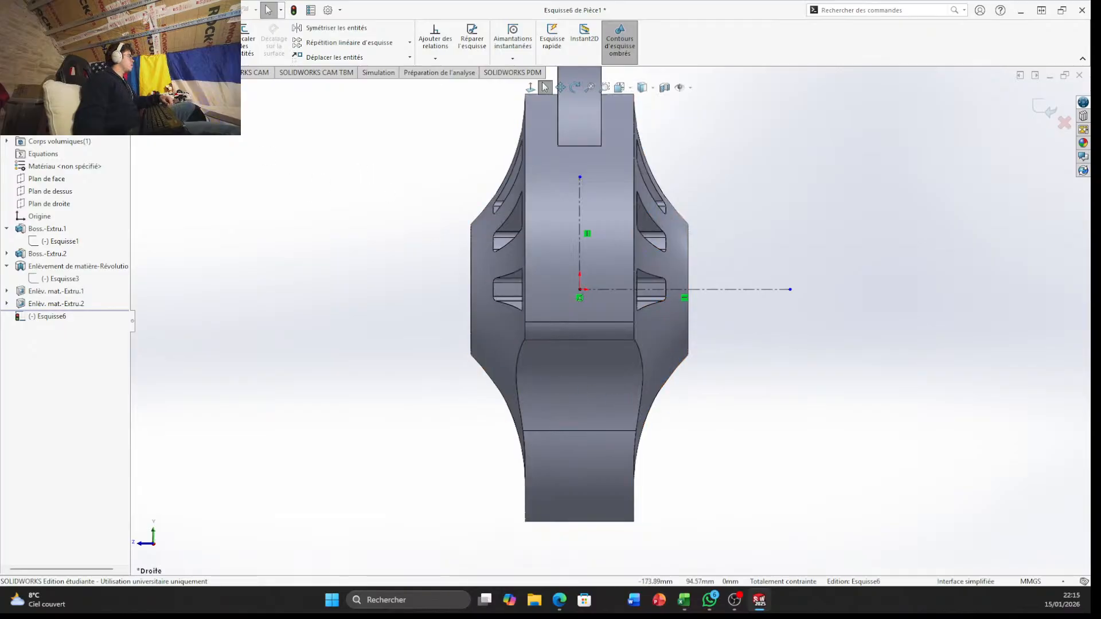
pyautogui.click(70, 27)
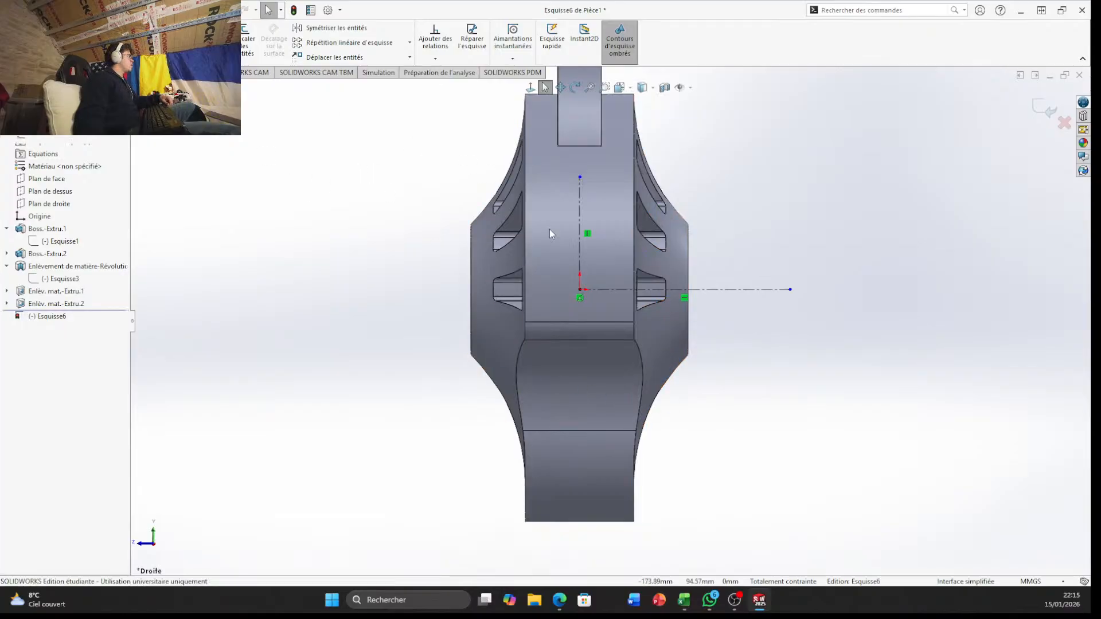
pyautogui.click(579, 297)
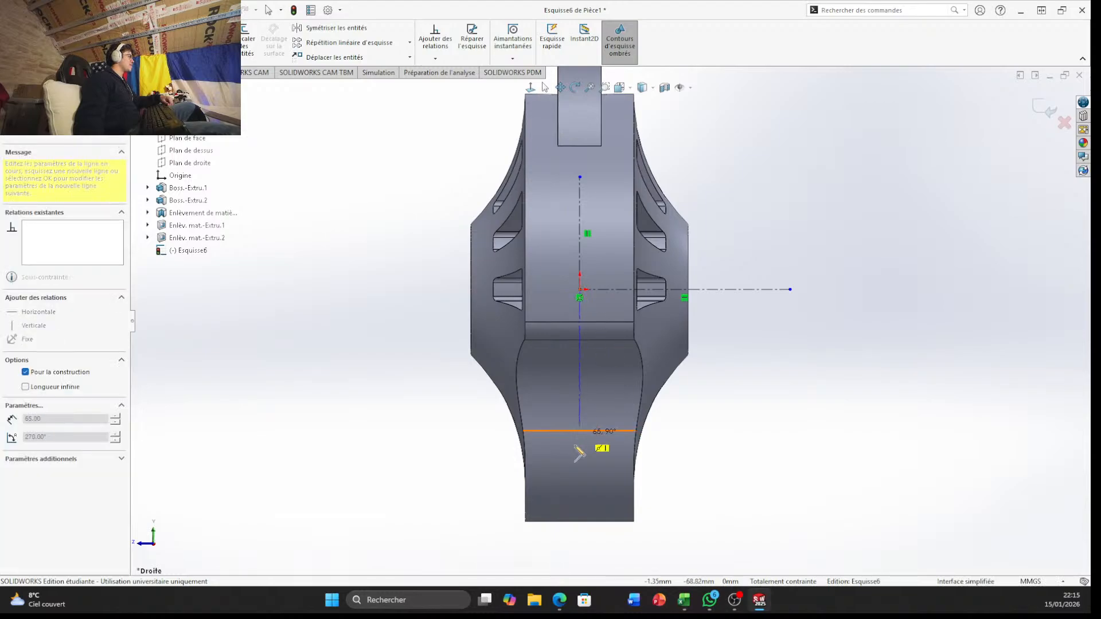
pyautogui.click(580, 485)
pyautogui.press('Escape')
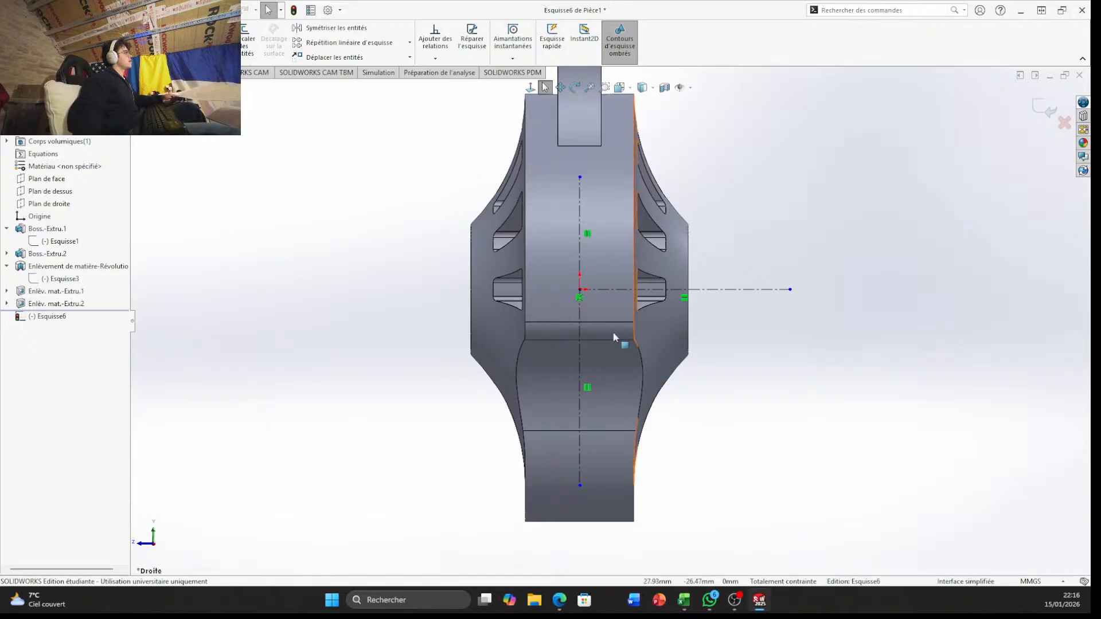
pyautogui.moveTo(614, 342); pyautogui.dragTo(700, 111, button='middle')
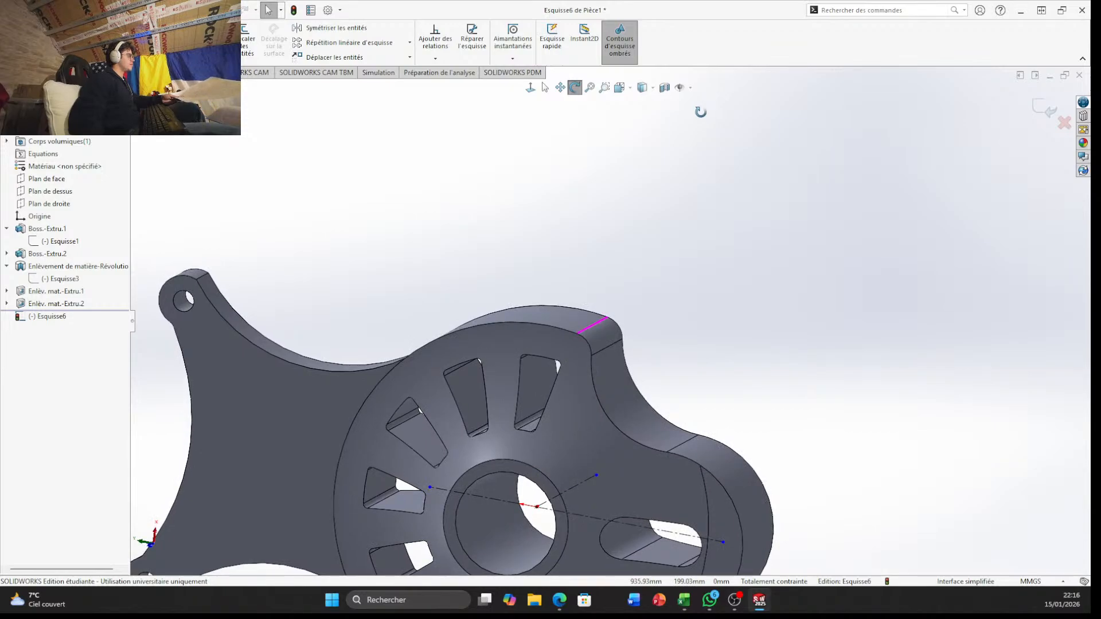
pyautogui.moveTo(700, 112); pyautogui.dragTo(700, 111, button='middle')
pyautogui.click(1064, 122)
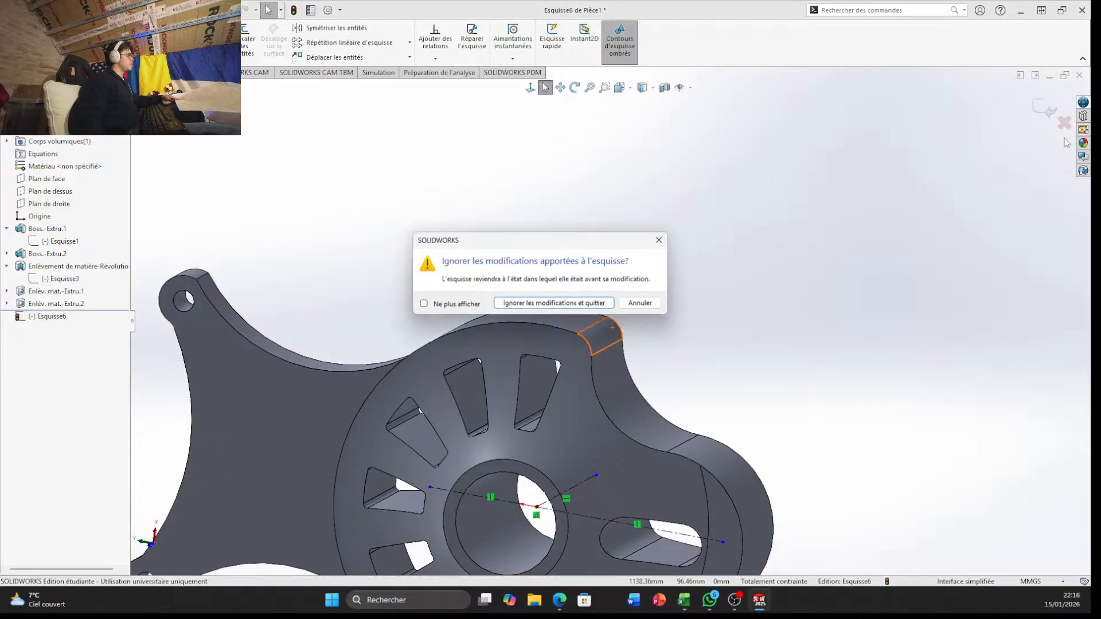
pyautogui.click(601, 305)
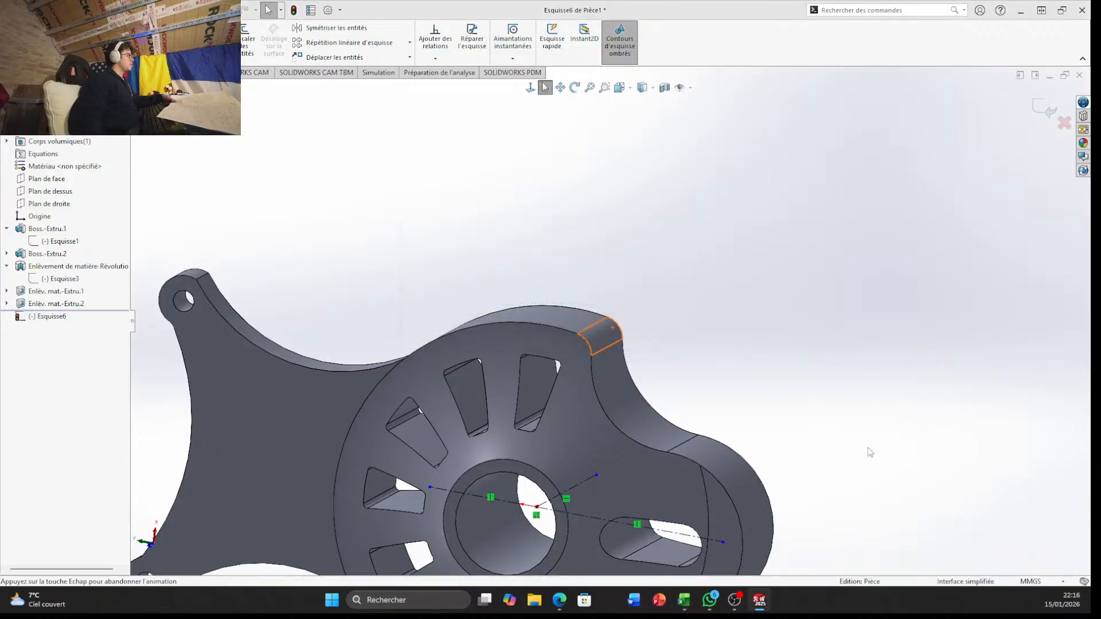
# Search the commands for "géo" and run the reference geometry result (Géométrie de référence)
pyautogui.moveTo(694, 293); pyautogui.dragTo(701, 268, button='middle')
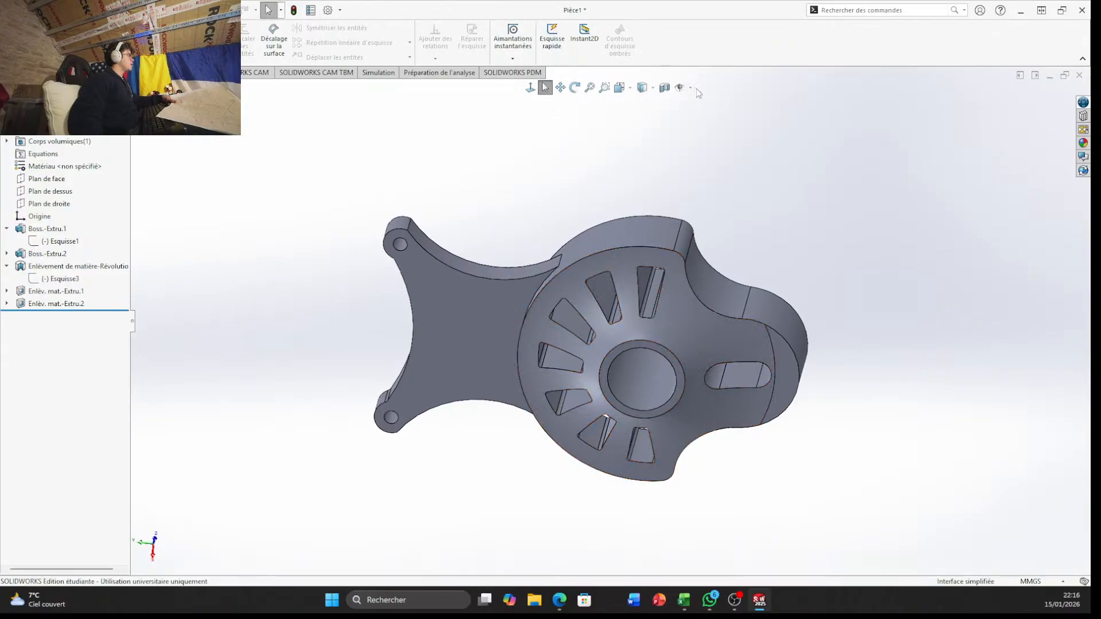
pyautogui.click(903, 11)
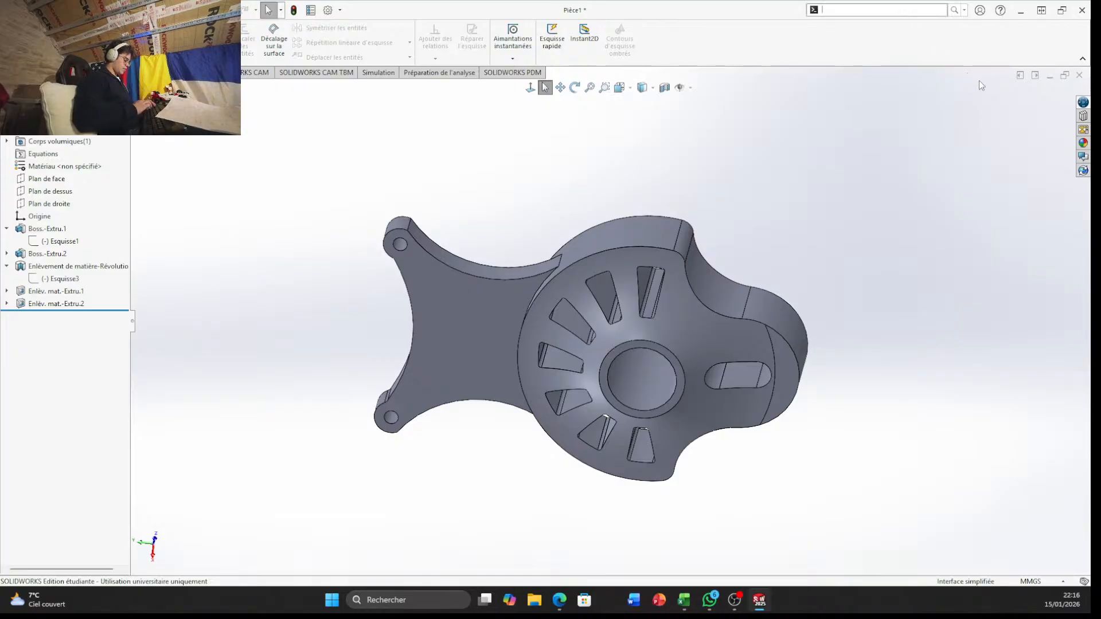
pyautogui.write('géo')
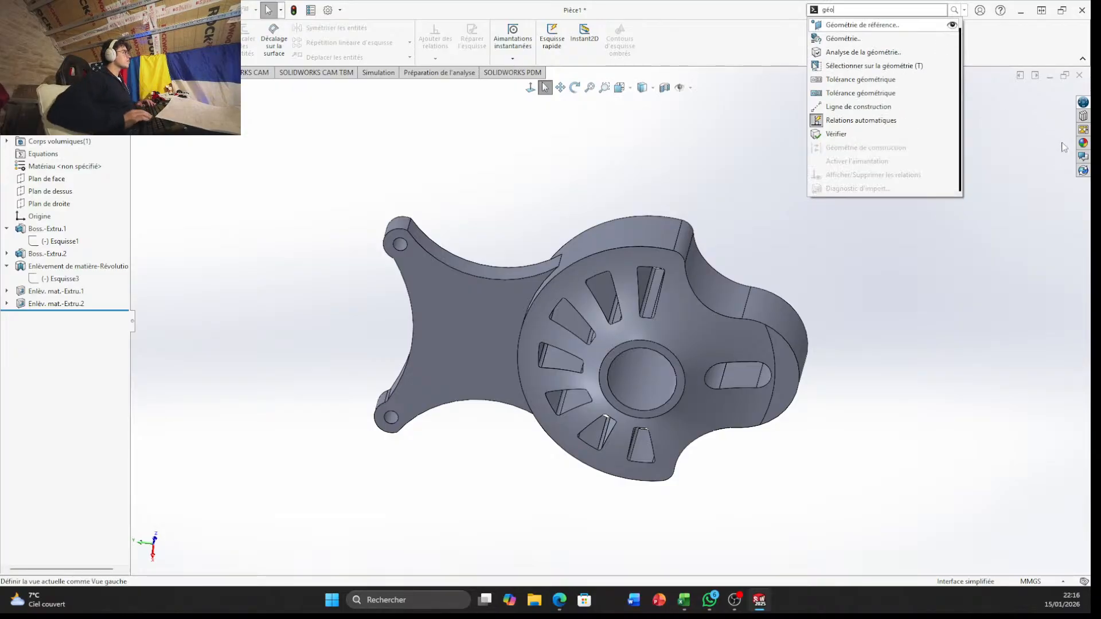
pyautogui.press('Return')
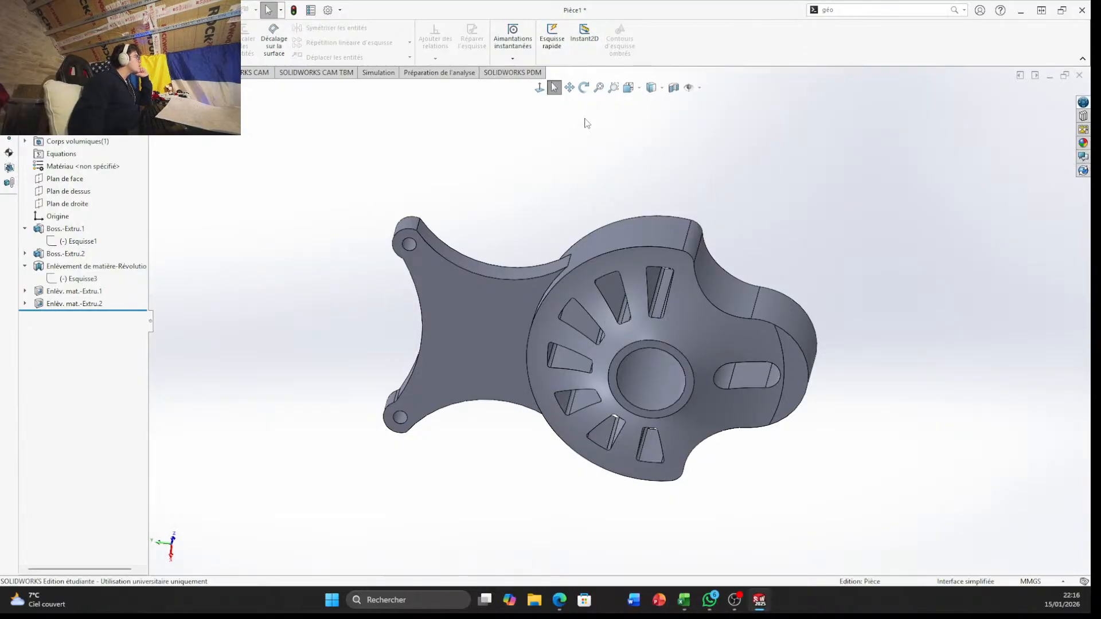
# Start a new reference plane with Plan de droite as its first reference
pyautogui.click(19, 72)
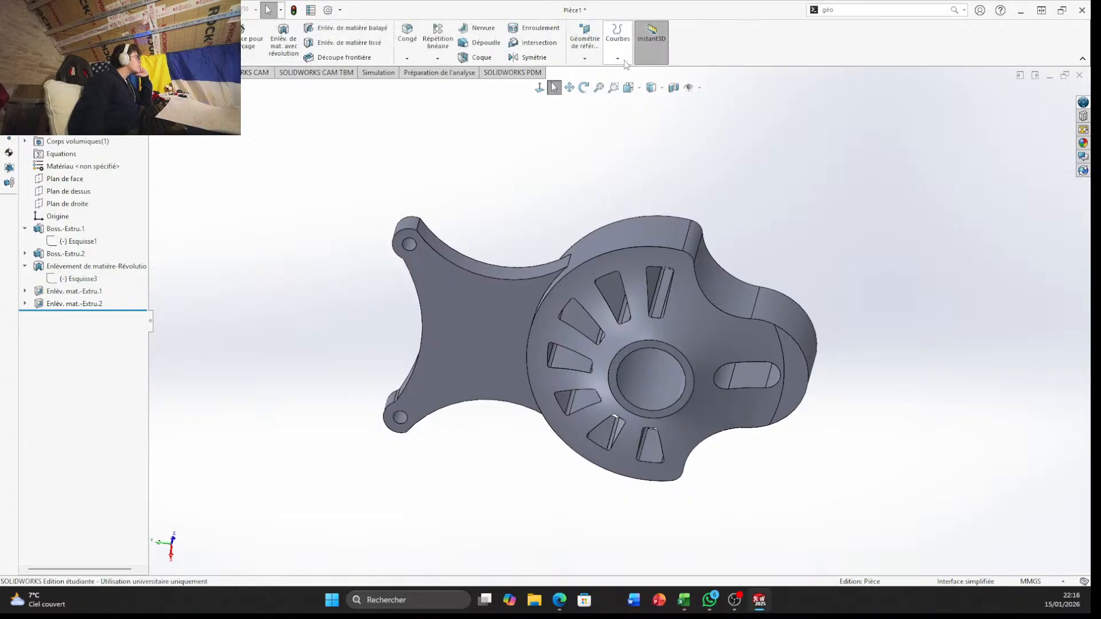
pyautogui.click(585, 35)
pyautogui.click(585, 29)
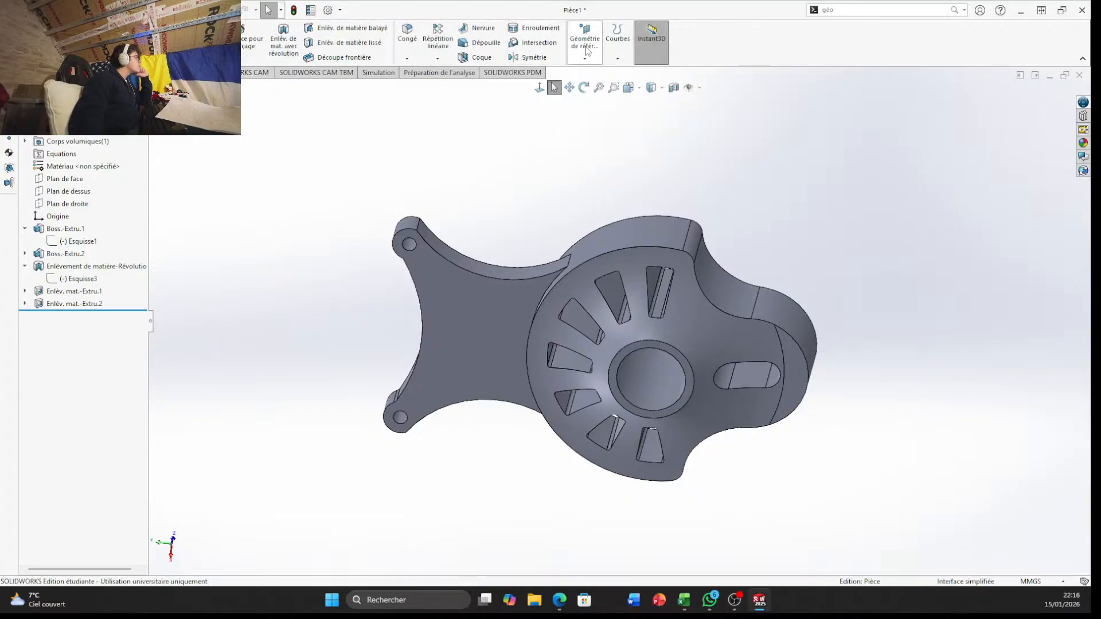
pyautogui.click(586, 57)
pyautogui.click(589, 74)
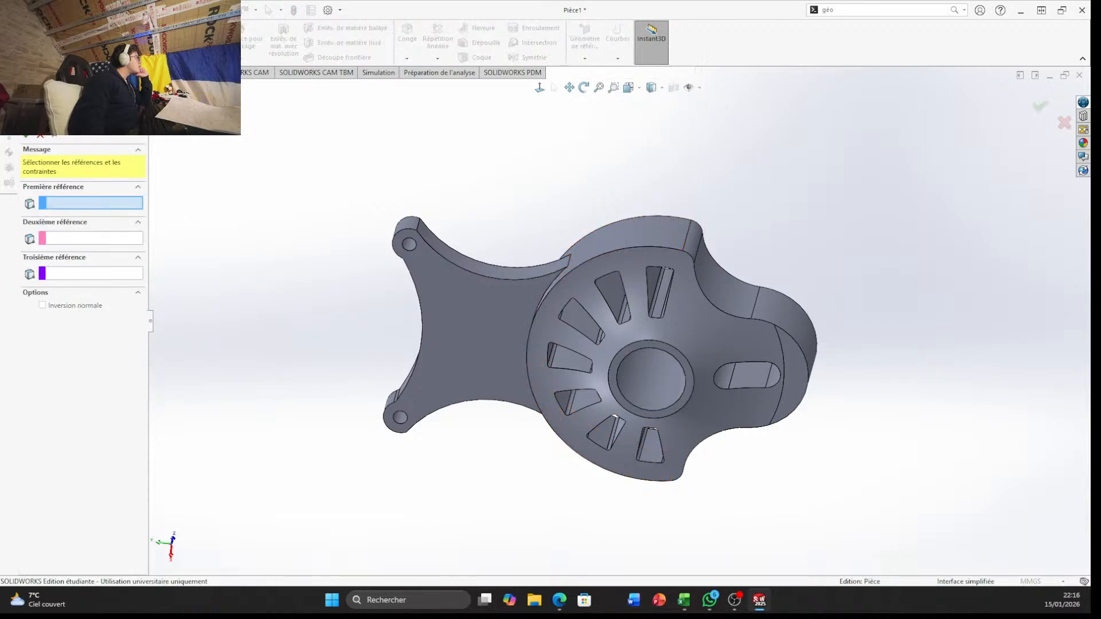
pyautogui.click(209, 163)
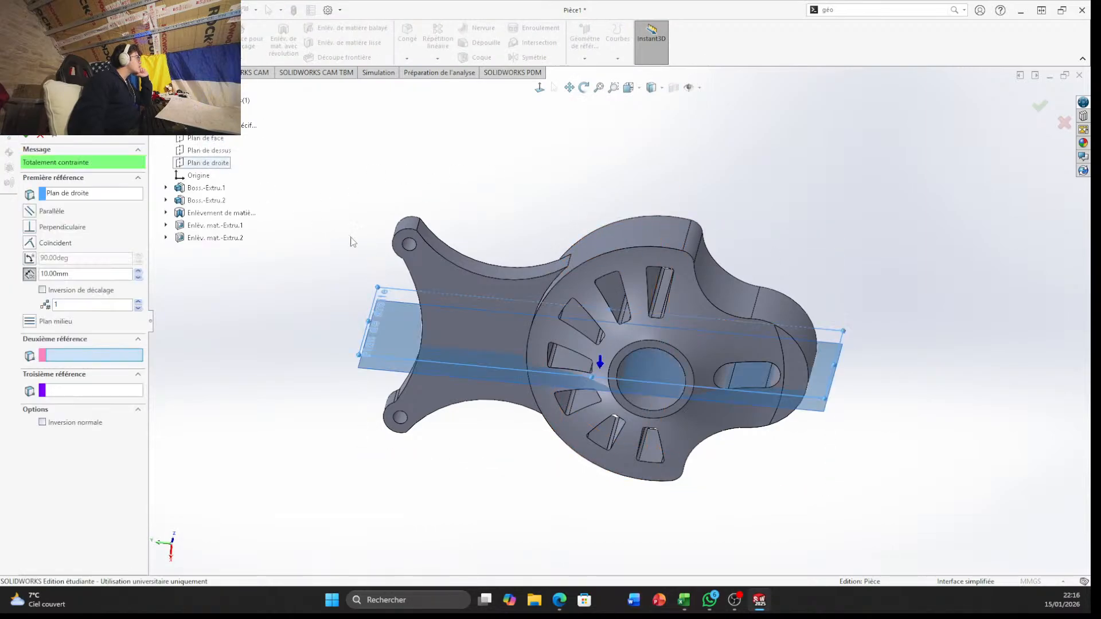
# Set the reference plane's offset distance to 90 mm and create the plane
pyautogui.click(111, 272)
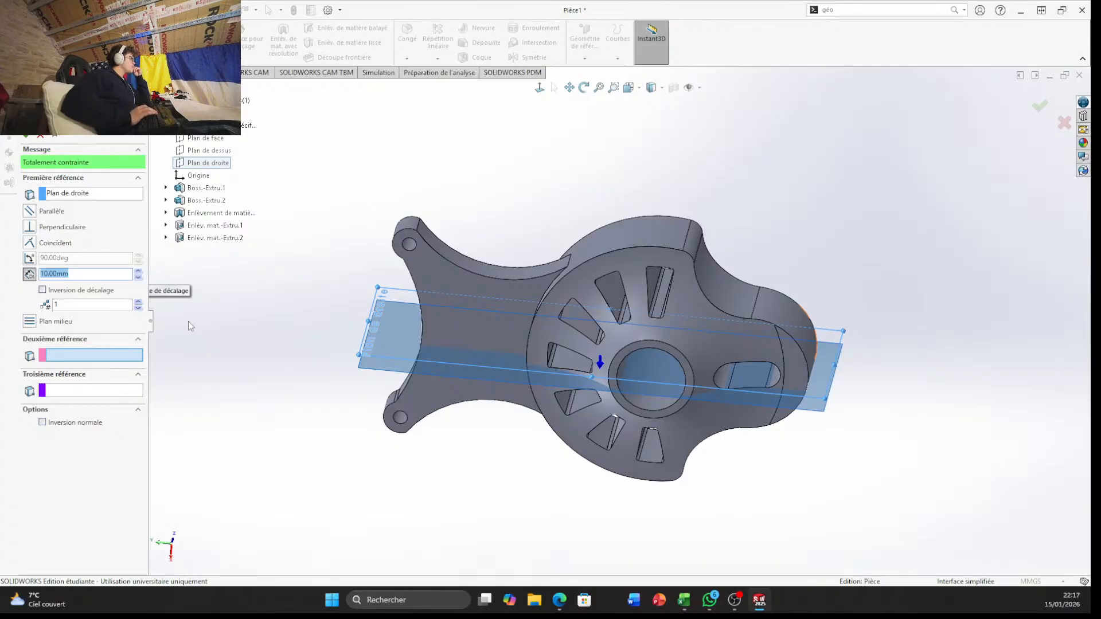
pyautogui.press('BackSpace')
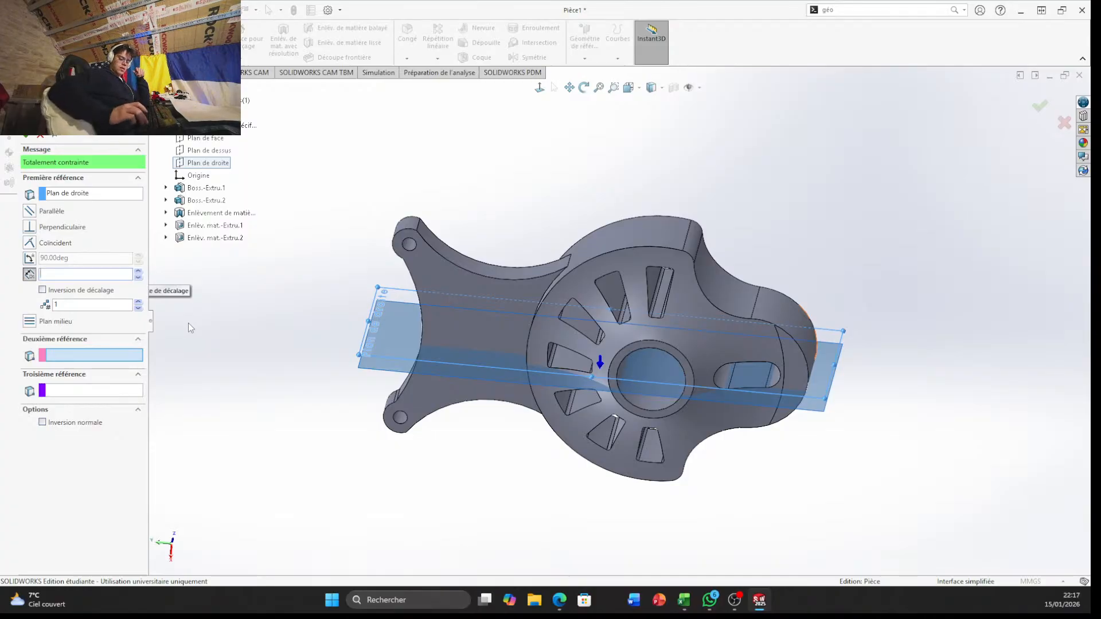
pyautogui.write('90')
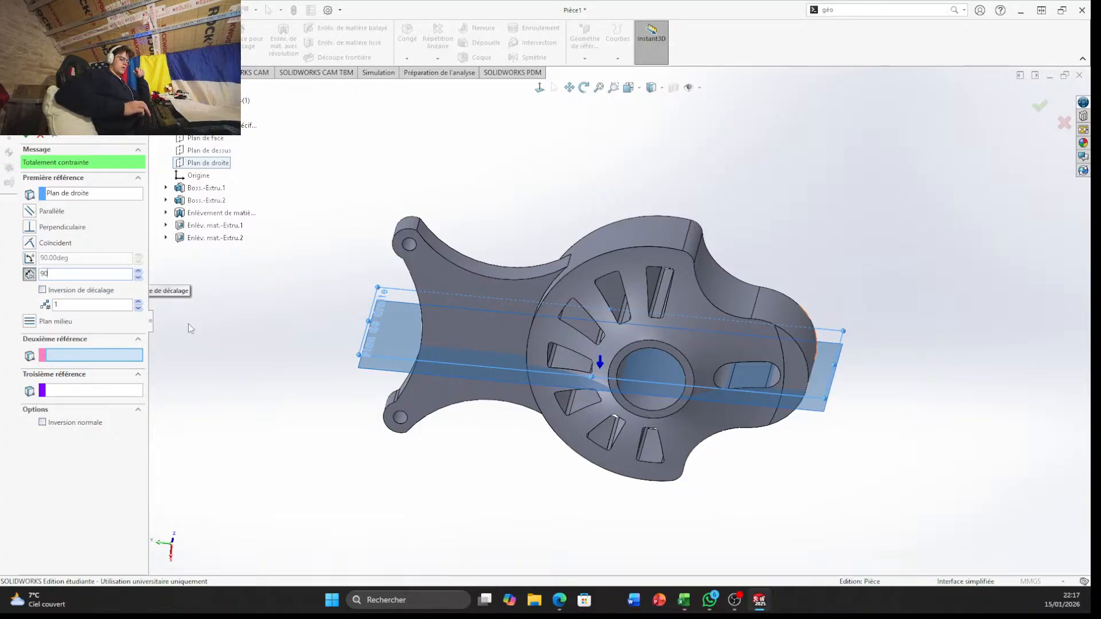
pyautogui.press('Return')
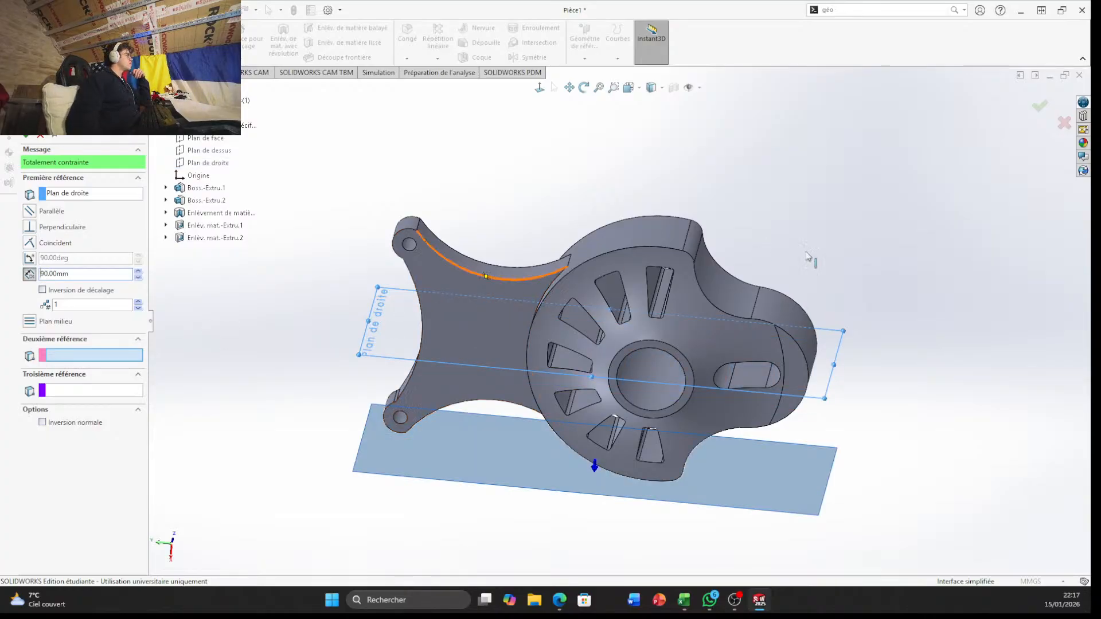
pyautogui.moveTo(811, 258); pyautogui.dragTo(1012, 207, button='middle')
pyautogui.moveTo(854, 149); pyautogui.dragTo(945, 161, button='middle')
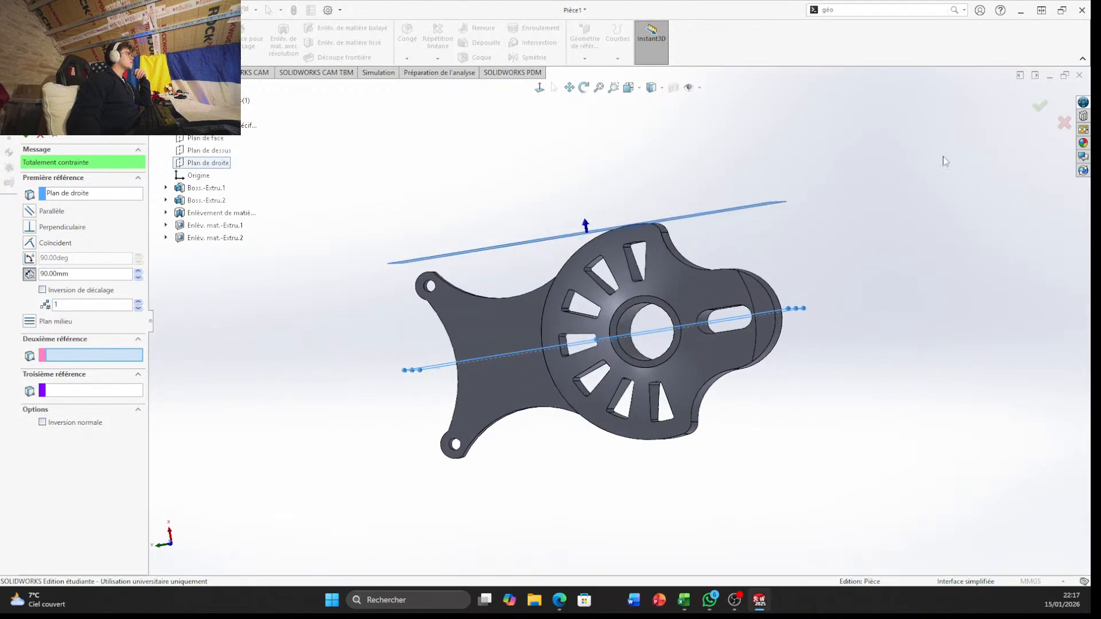
pyautogui.click(1050, 111)
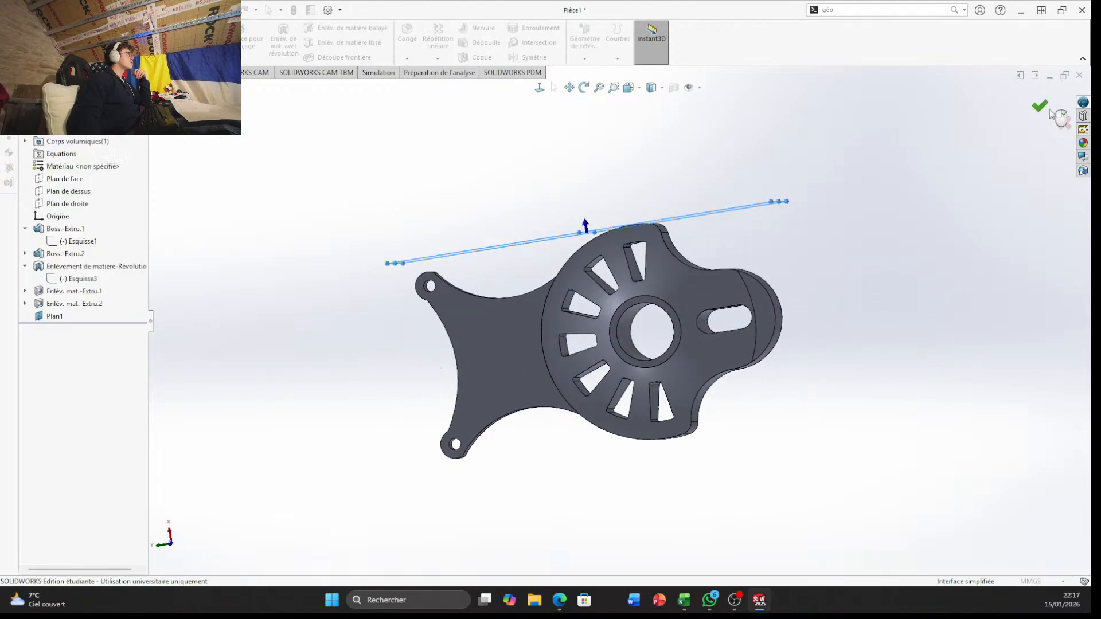
# Open a sketch on the new offset plane and draw a vertical centreline about 138 mm long through the origin
pyautogui.rightClick(56, 317)
pyautogui.click(62, 303)
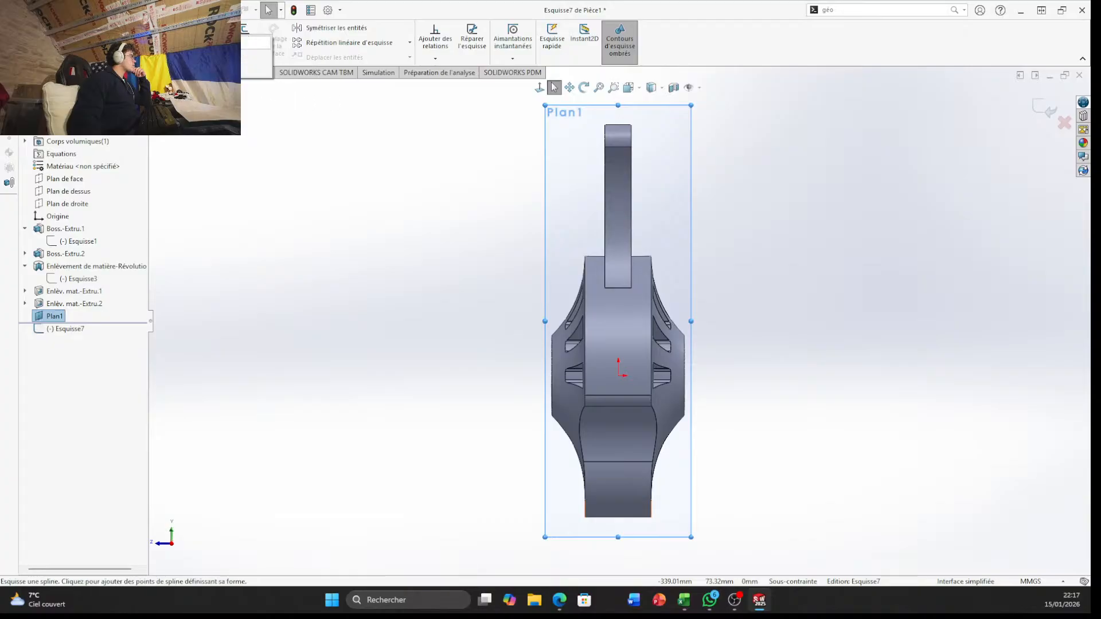
pyautogui.click(106, 55)
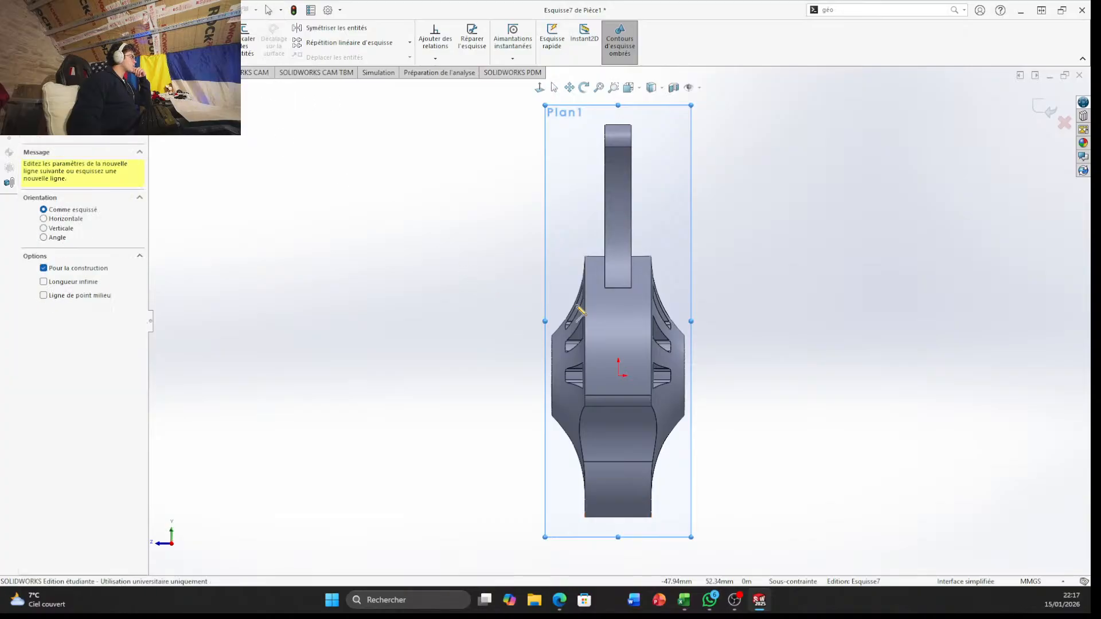
pyautogui.click(618, 305)
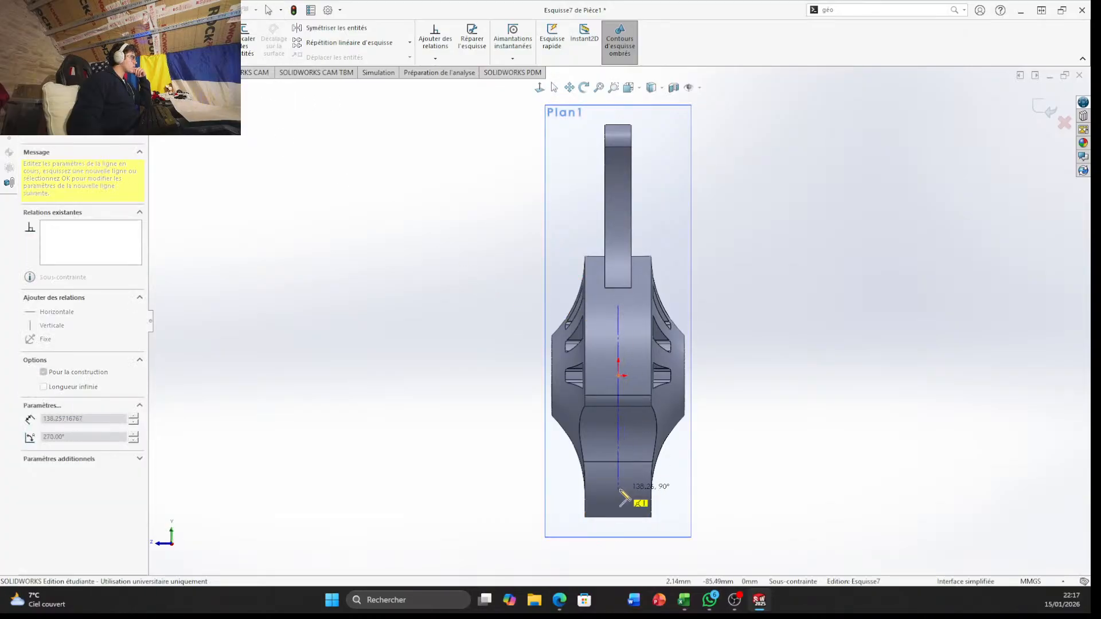
pyautogui.click(618, 491)
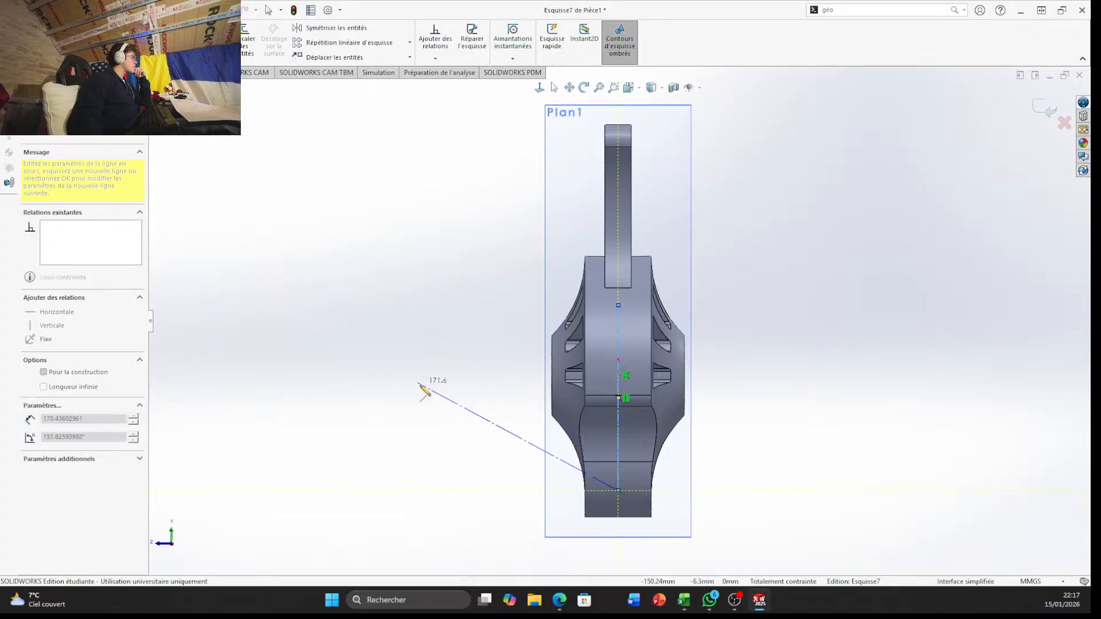
pyautogui.press('Escape')
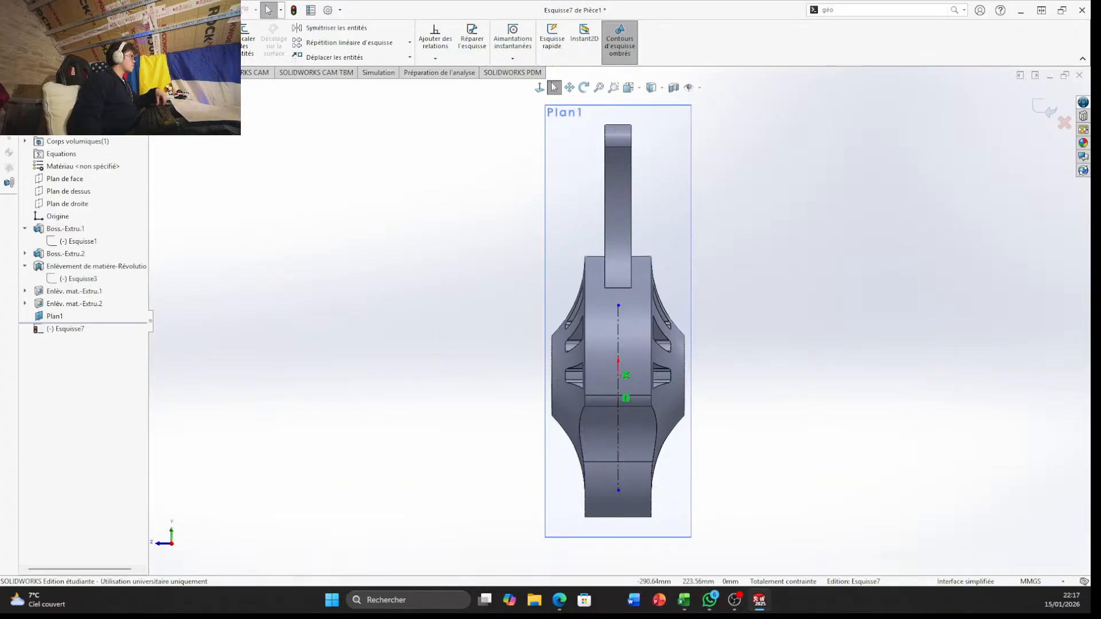
# Draw a horizontal centreline about 181 mm long through the origin, crossing the vertical one
pyautogui.press('Return')
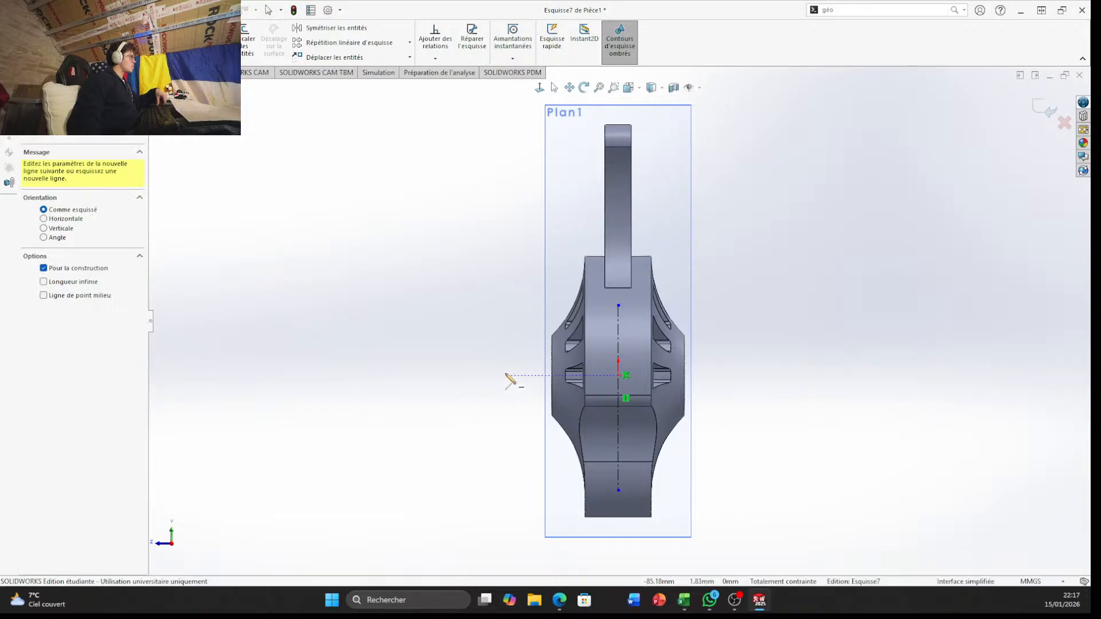
pyautogui.click(506, 375)
pyautogui.click(745, 376)
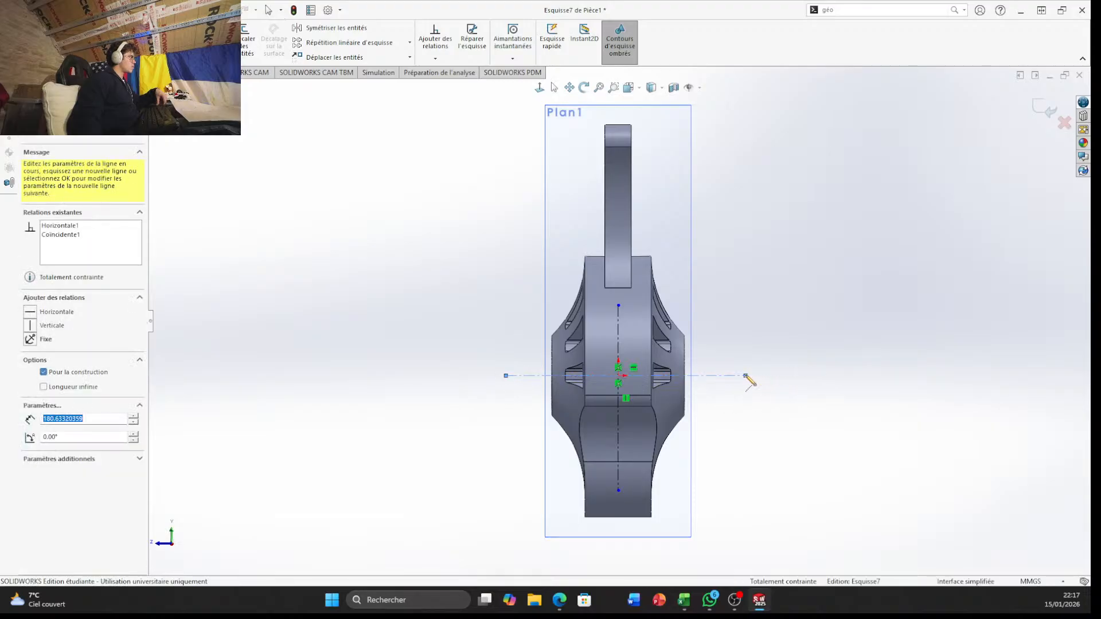
pyautogui.press('Escape')
# Sketch a circle centred on the origin with a radius of about 9.8 mm
pyautogui.scroll(-3, 573, 441)
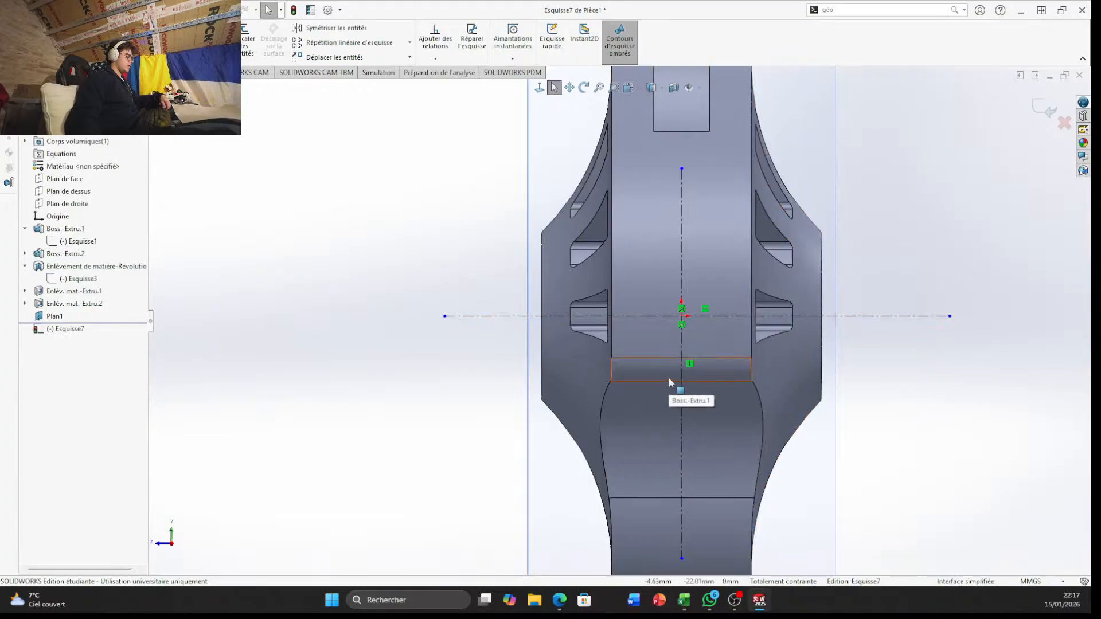
pyautogui.click(91, 10)
pyautogui.click(409, 207)
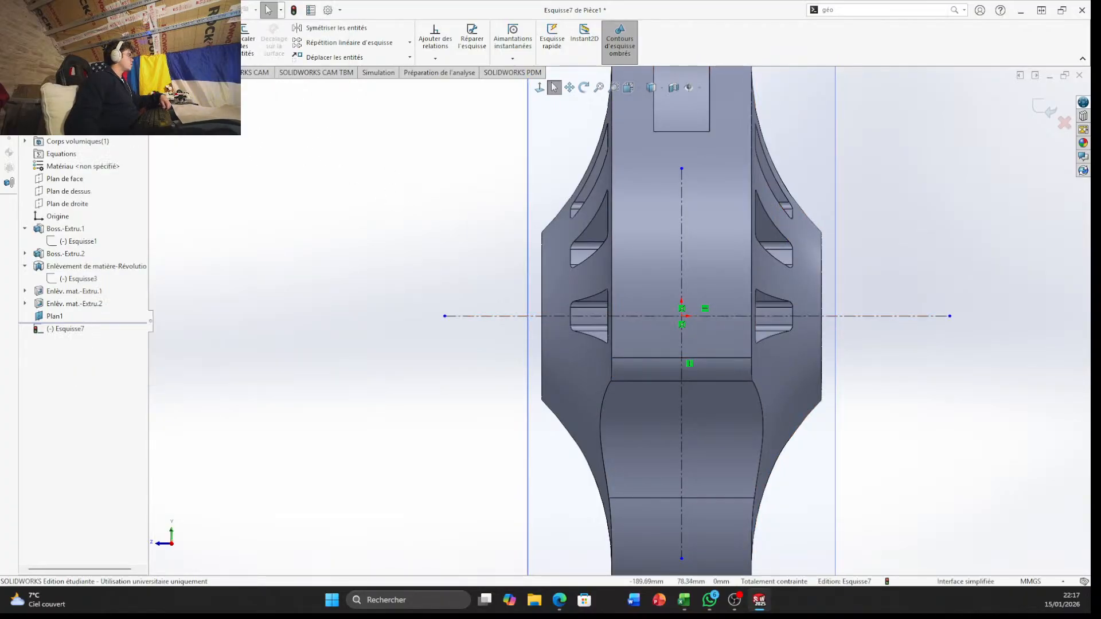
pyautogui.click(101, 27)
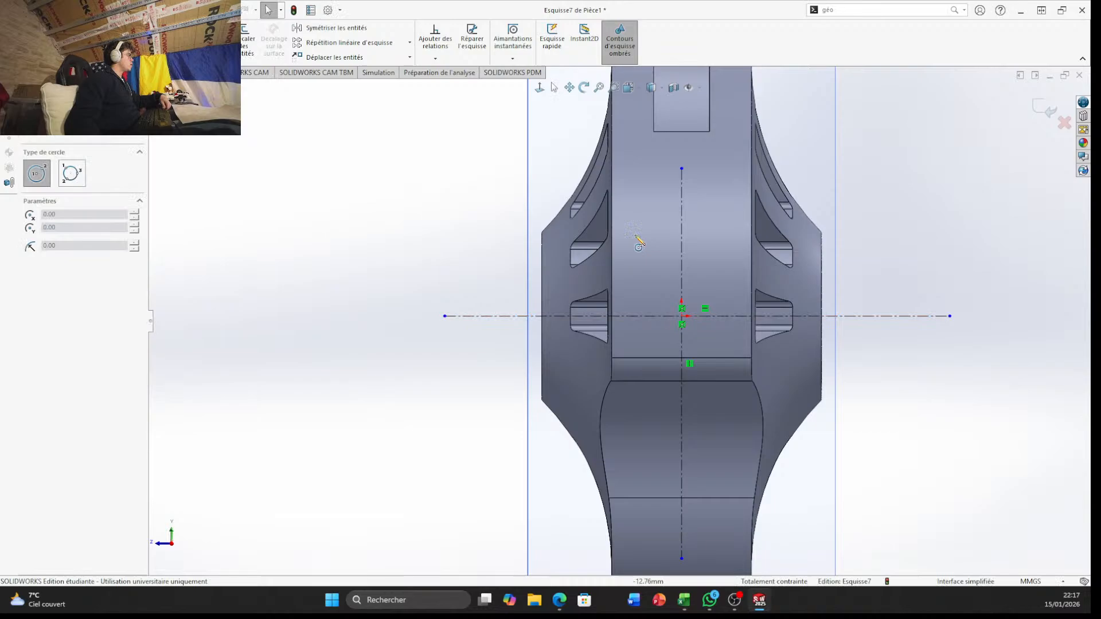
pyautogui.click(682, 316)
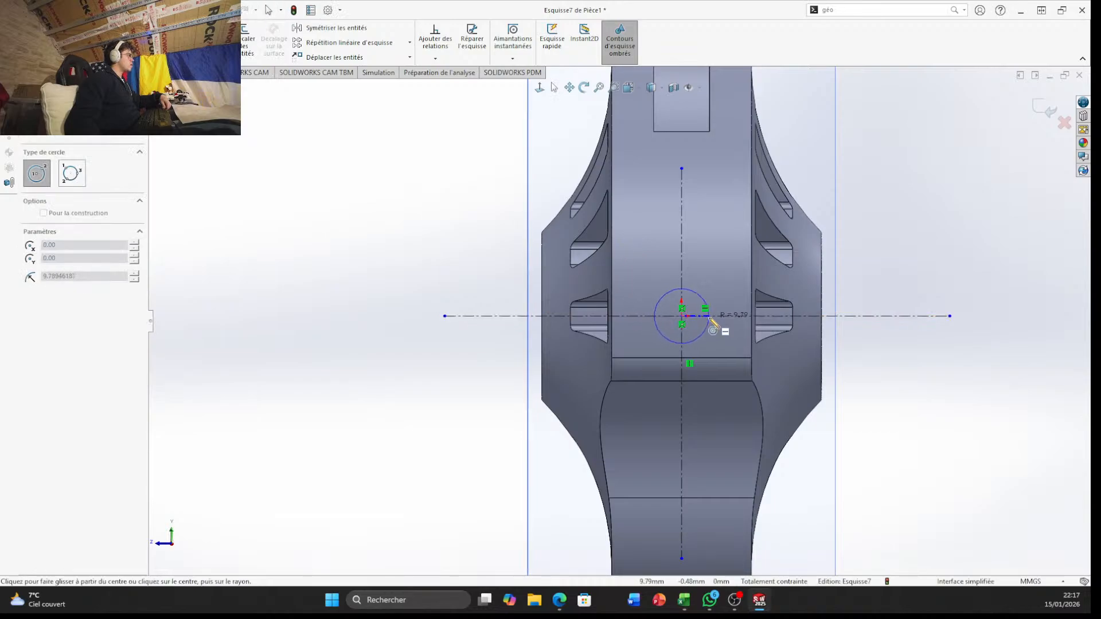
pyautogui.click(709, 318)
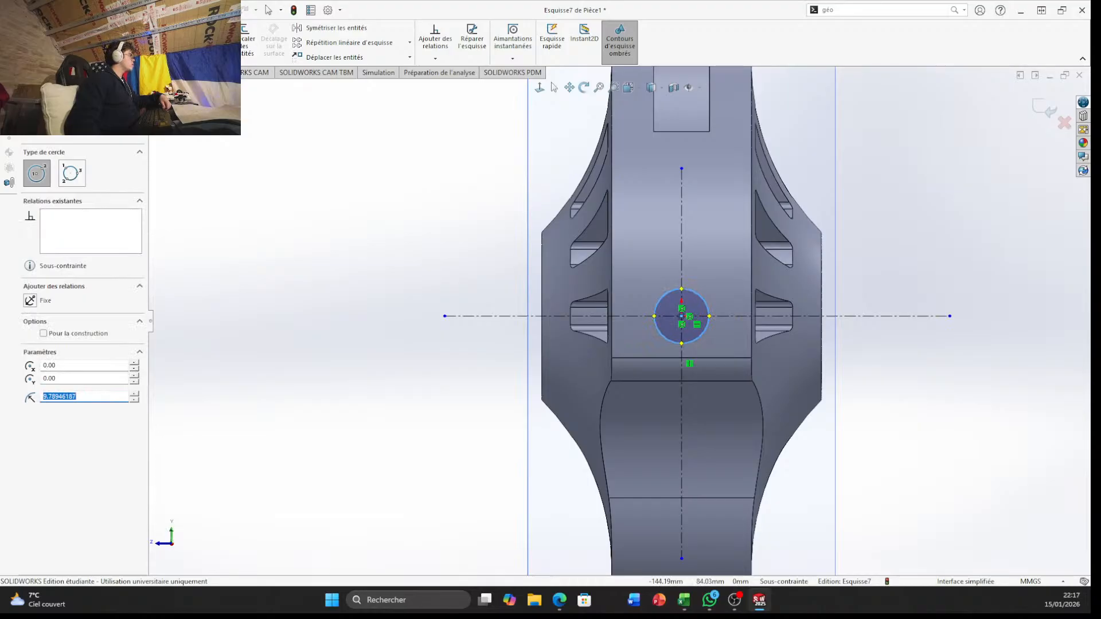
# Dimension the circle's diameter and set it to 14 mm
pyautogui.click(45, 36)
pyautogui.click(705, 300)
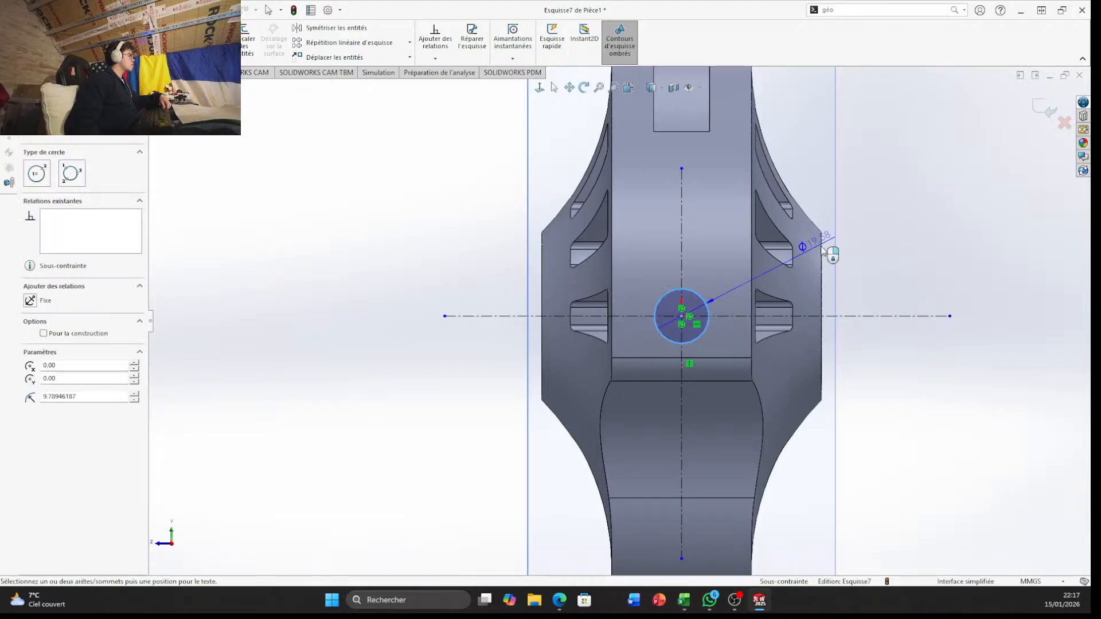
pyautogui.click(824, 314)
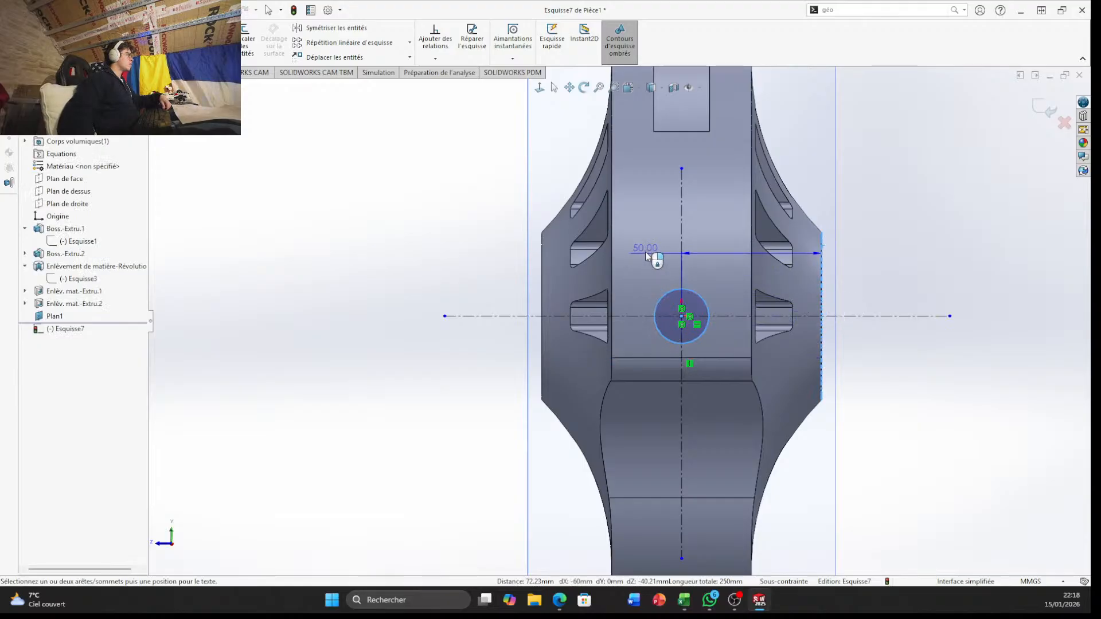
pyautogui.press('Escape')
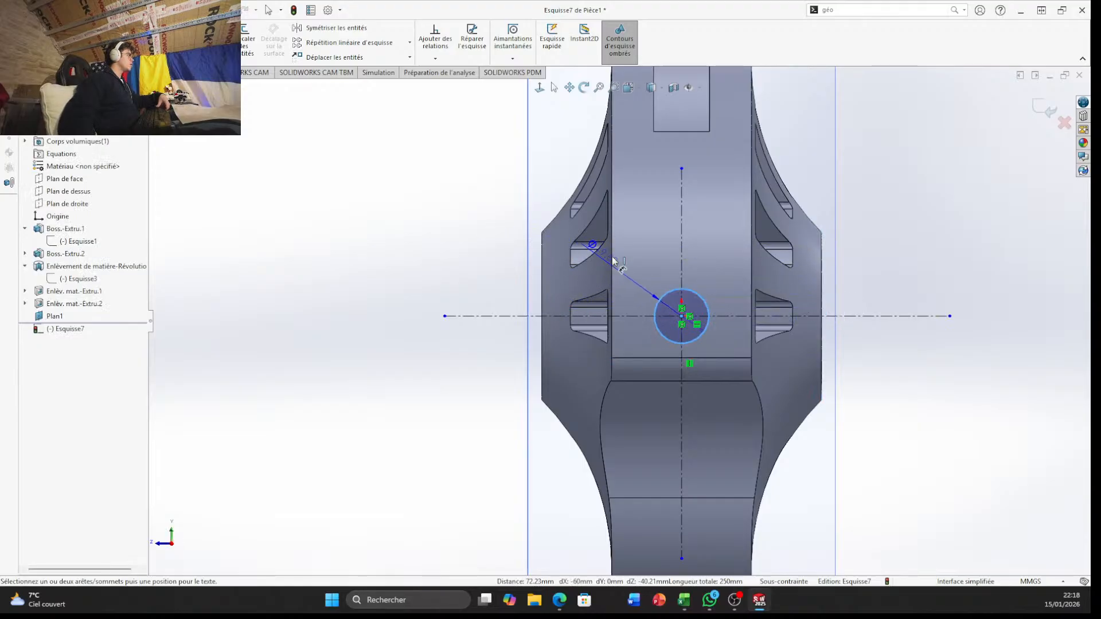
pyautogui.click(631, 265)
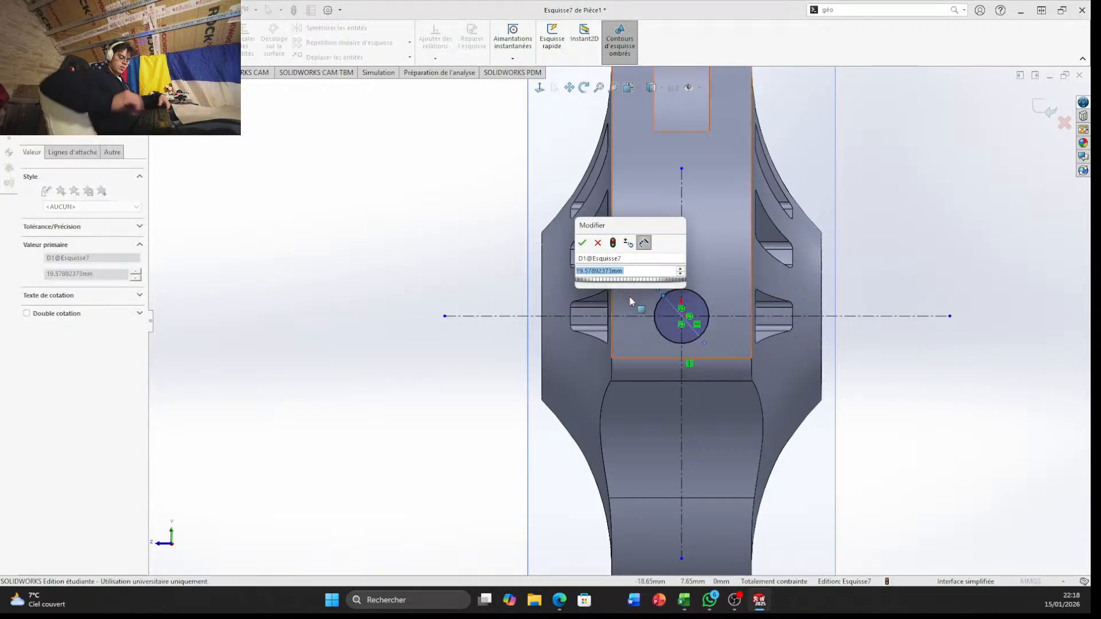
pyautogui.write('14')
pyautogui.press('Return')
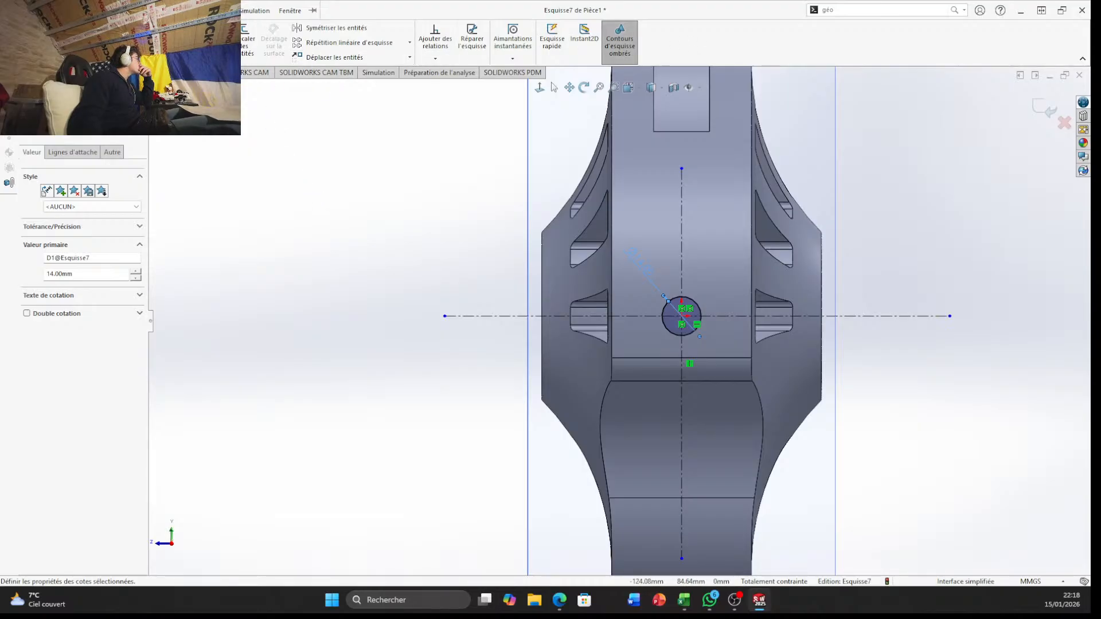
# Extrude the circle outward from the sketch plane as a blind boss 50 mm deep, with the result merged
pyautogui.click(19, 73)
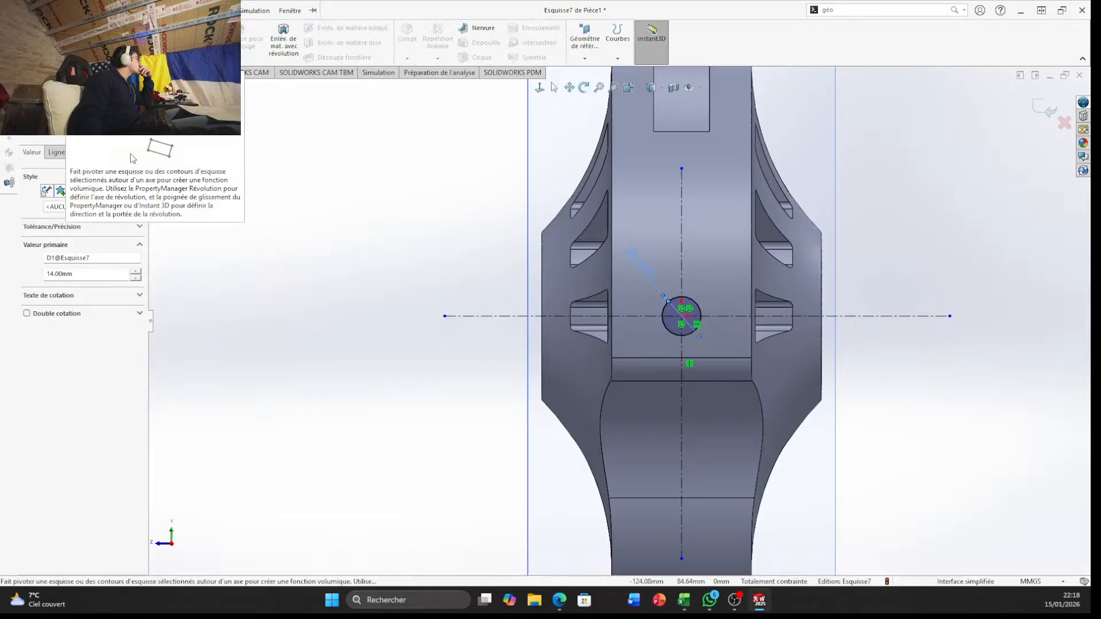
pyautogui.click(19, 42)
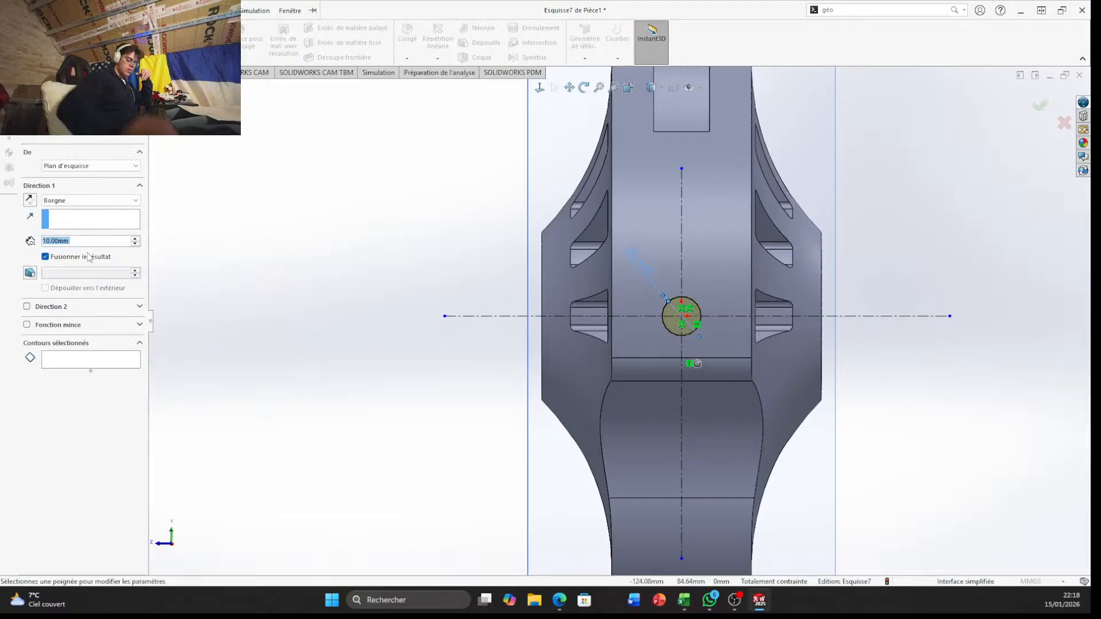
pyautogui.write('50')
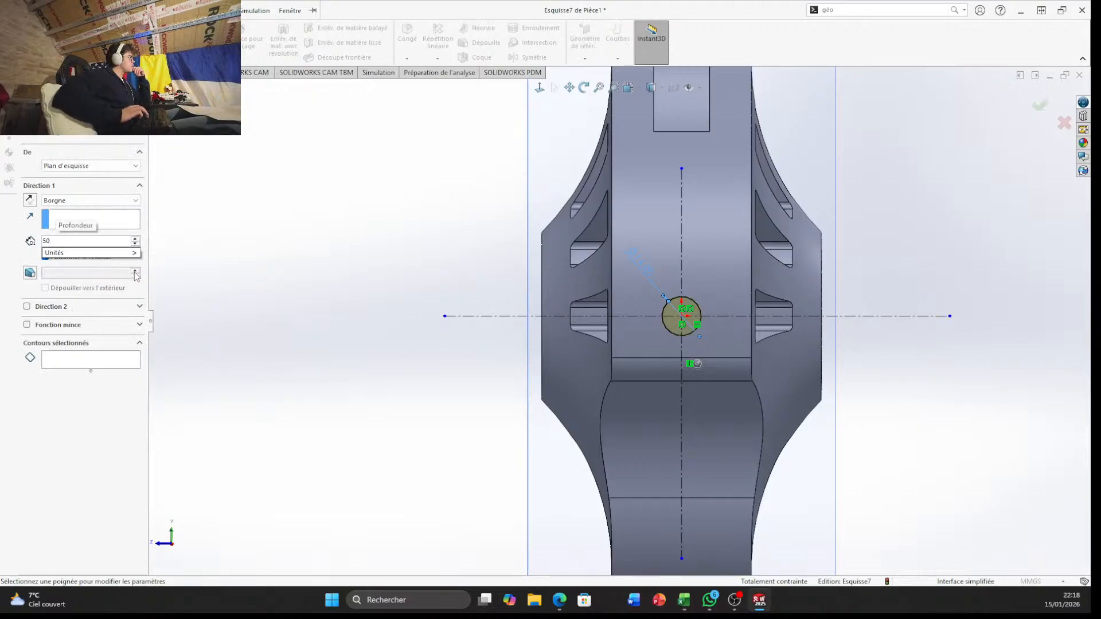
pyautogui.press('Return')
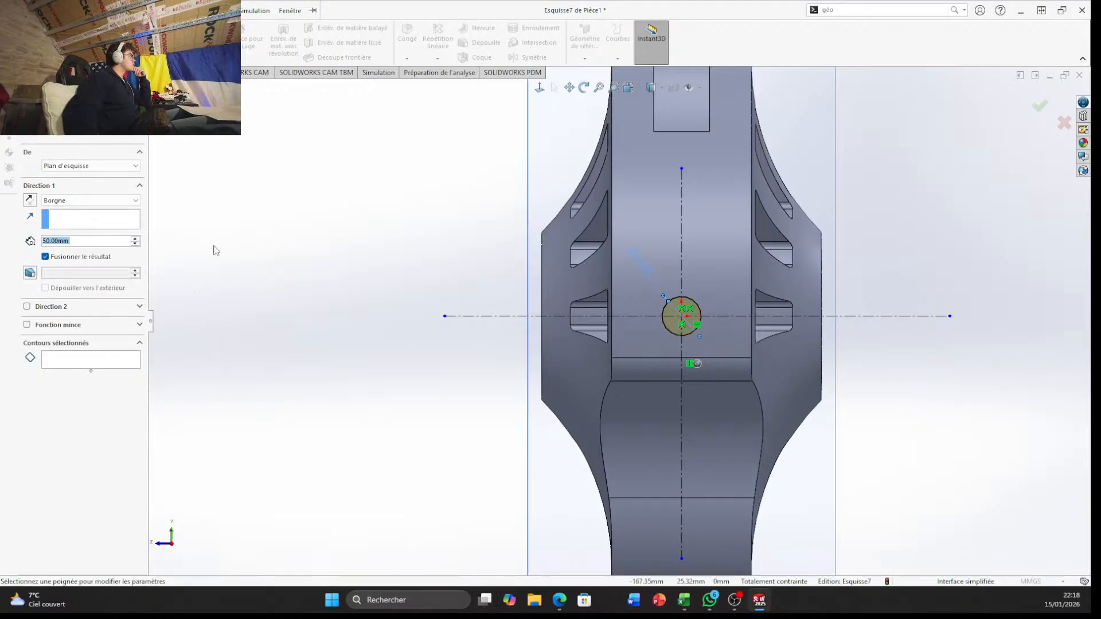
pyautogui.moveTo(214, 249); pyautogui.dragTo(390, 143, button='middle')
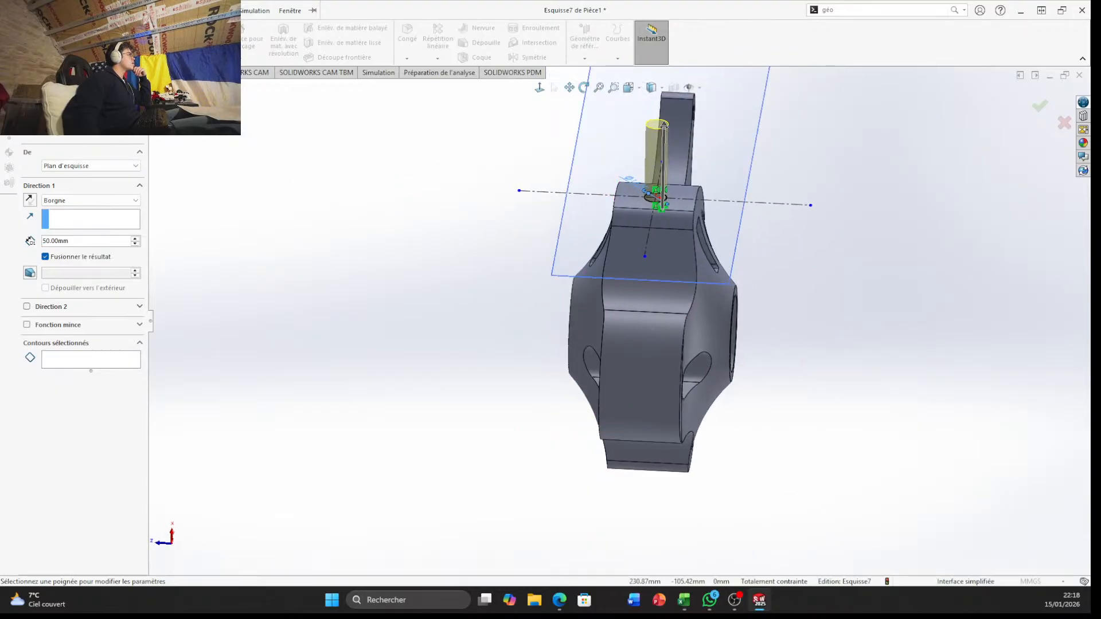
pyautogui.click(1040, 107)
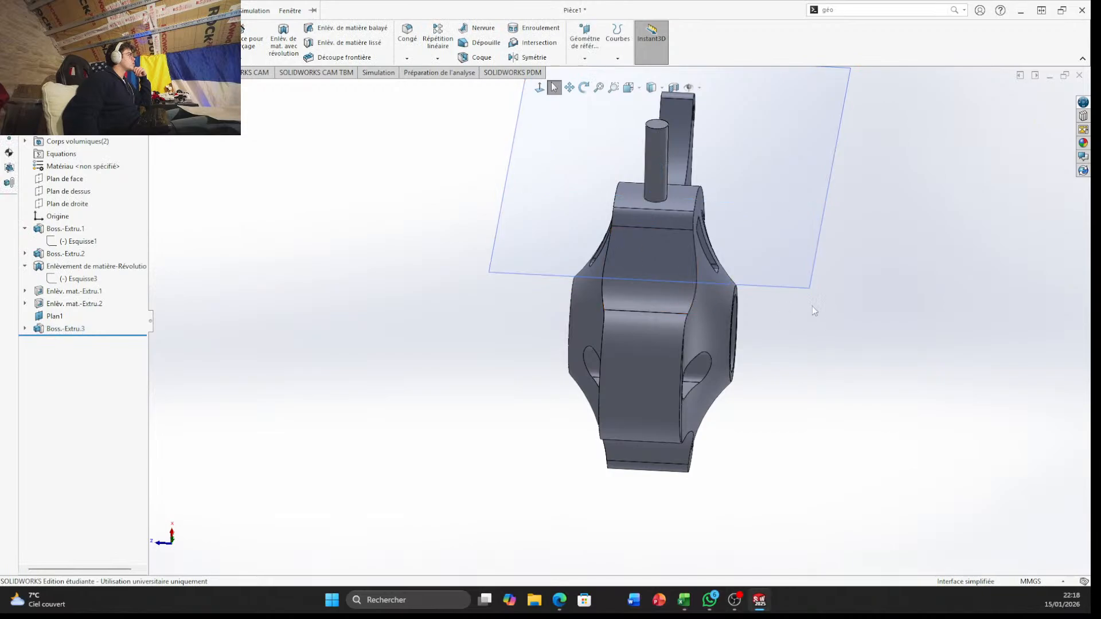
# Try to fillet the circular edge at the base of the cylindrical boss with a 40 mm radius
pyautogui.scroll(-5, 614, 185)
pyautogui.scroll(-7, 524, 216)
pyautogui.click(90, 10)
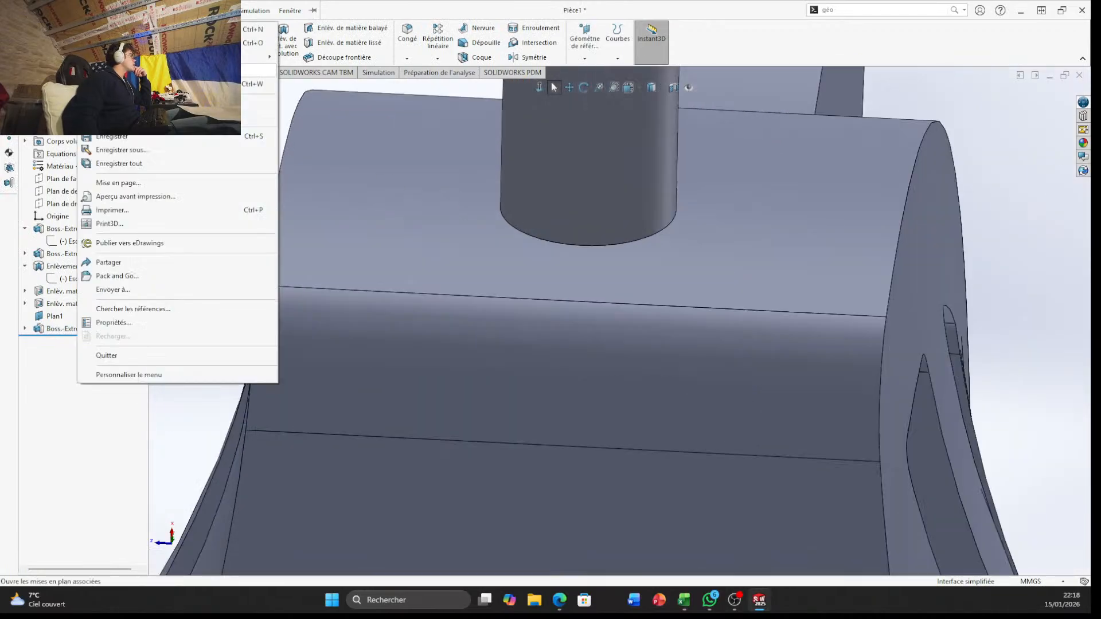
pyautogui.click(997, 266)
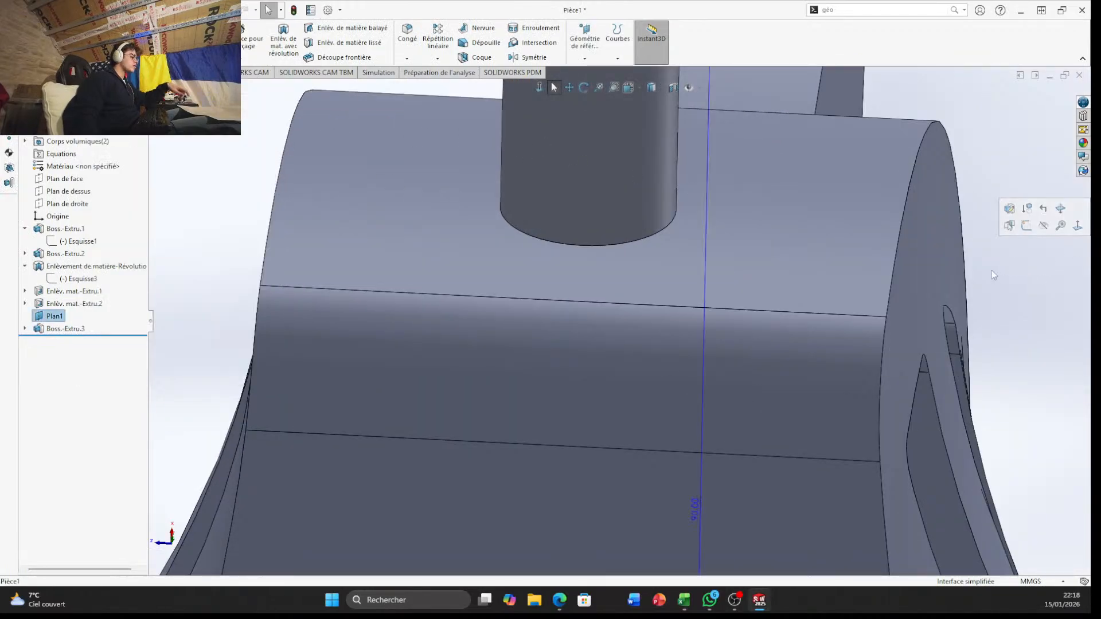
pyautogui.click(647, 240)
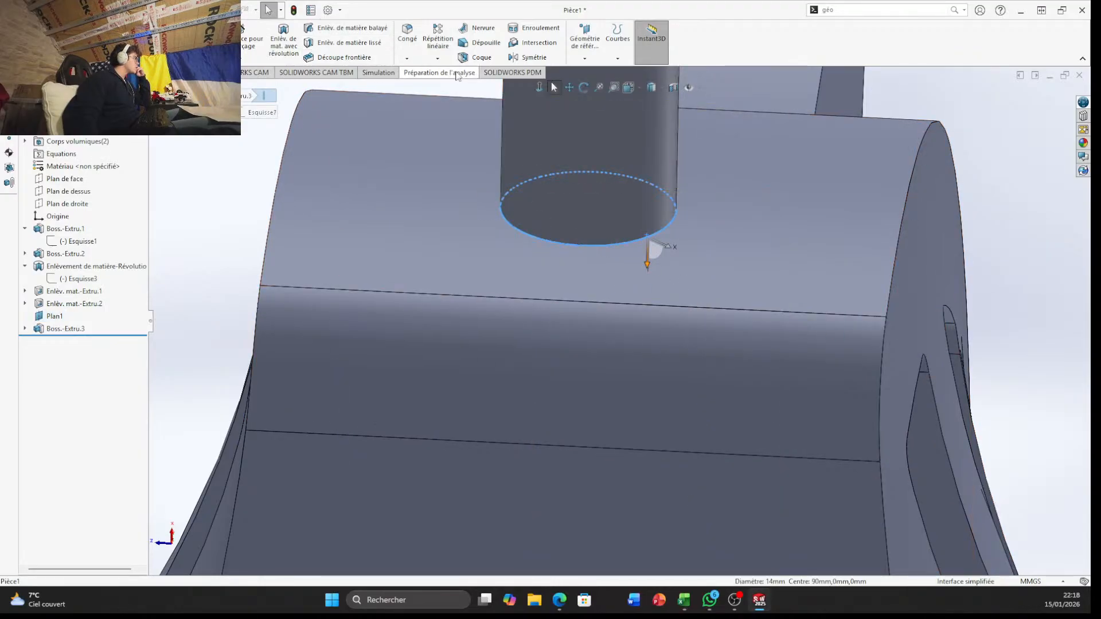
pyautogui.click(407, 34)
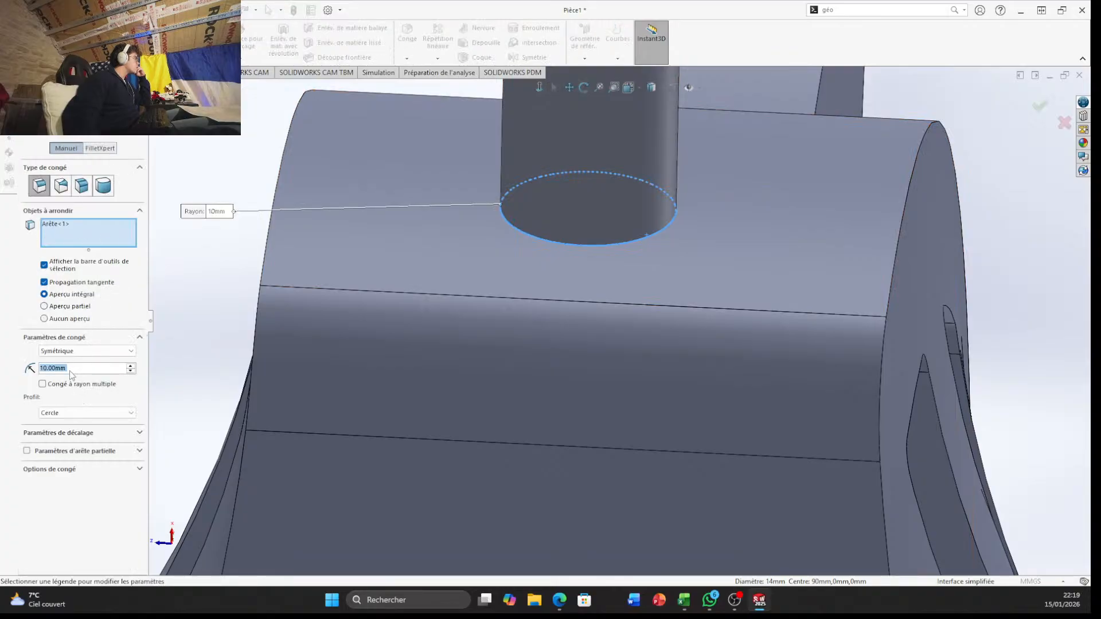
pyautogui.click(89, 370)
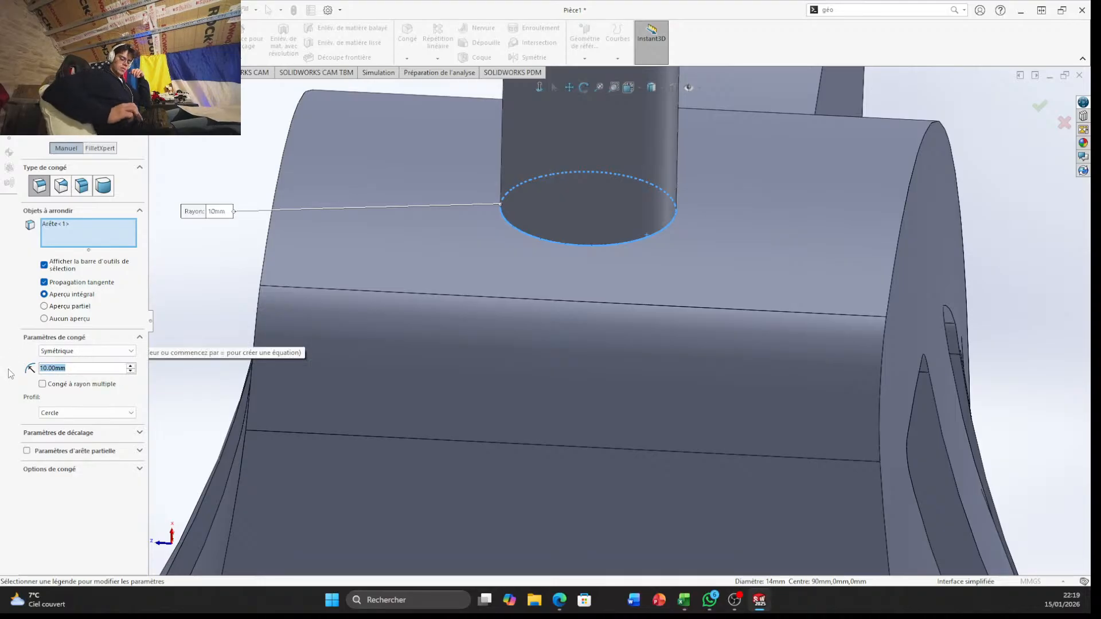
pyautogui.write('40')
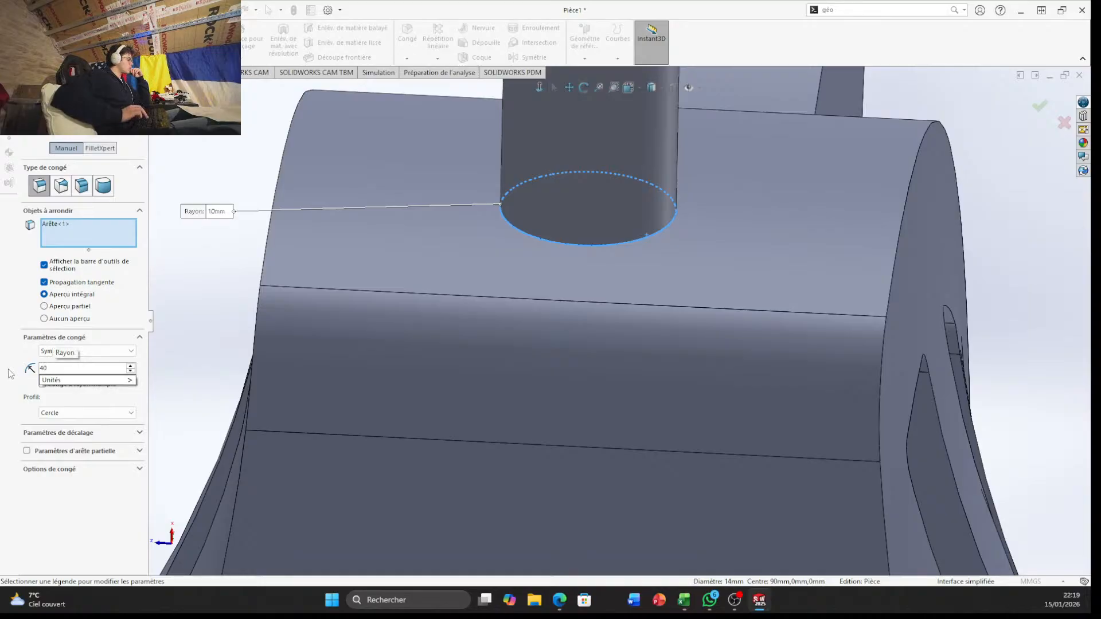
pyautogui.press('Return')
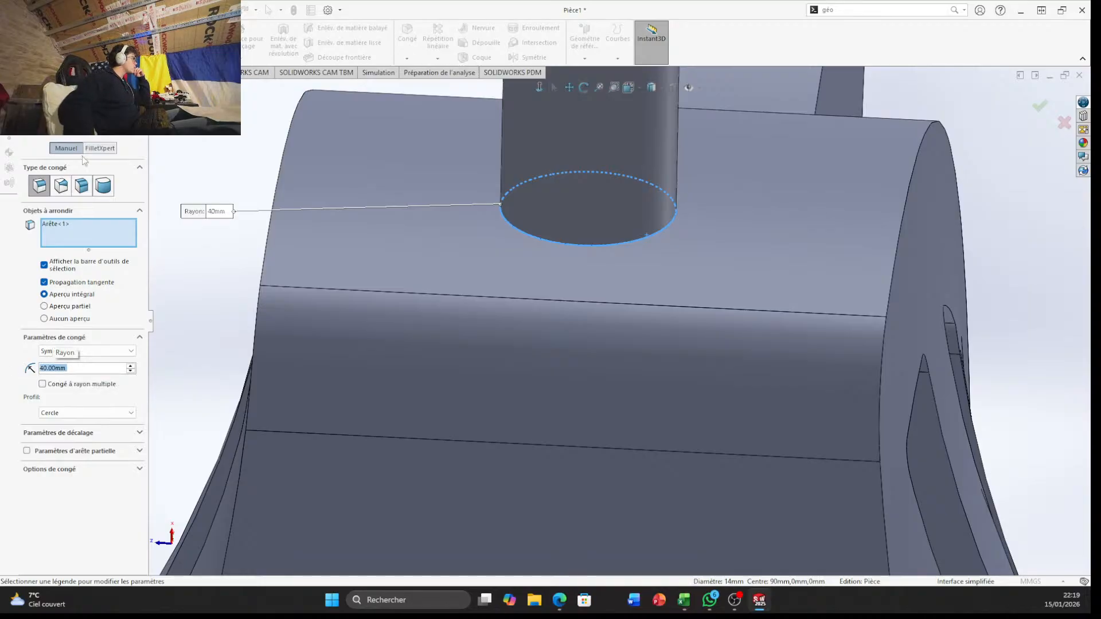
pyautogui.click(1040, 106)
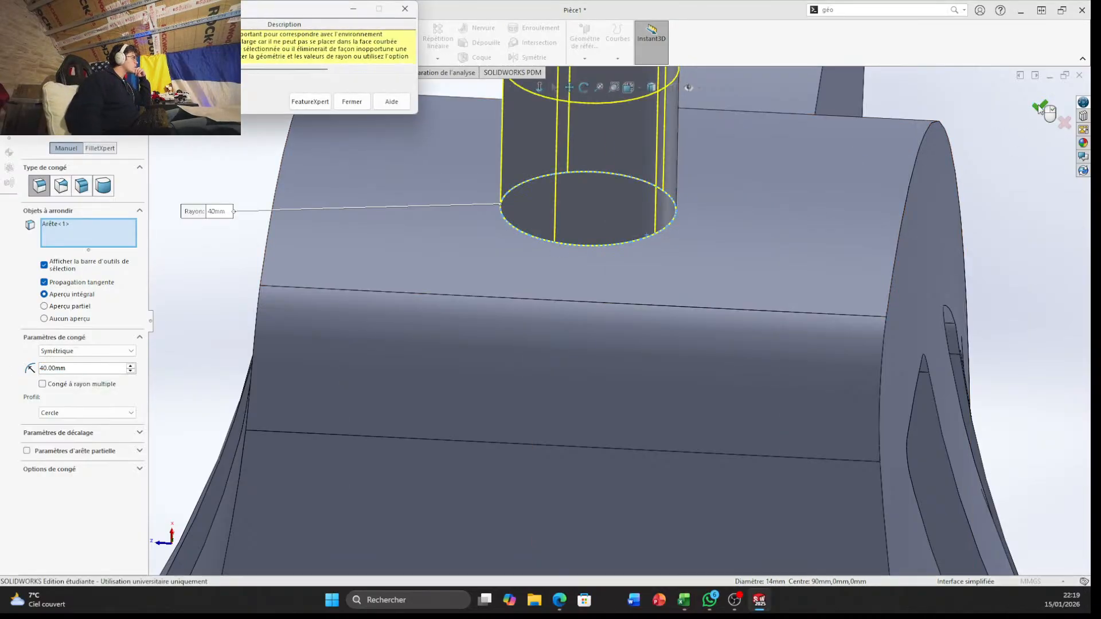
pyautogui.scroll(5, 600, 230)
pyautogui.scroll(3, 591, 172)
pyautogui.scroll(-4, 580, 189)
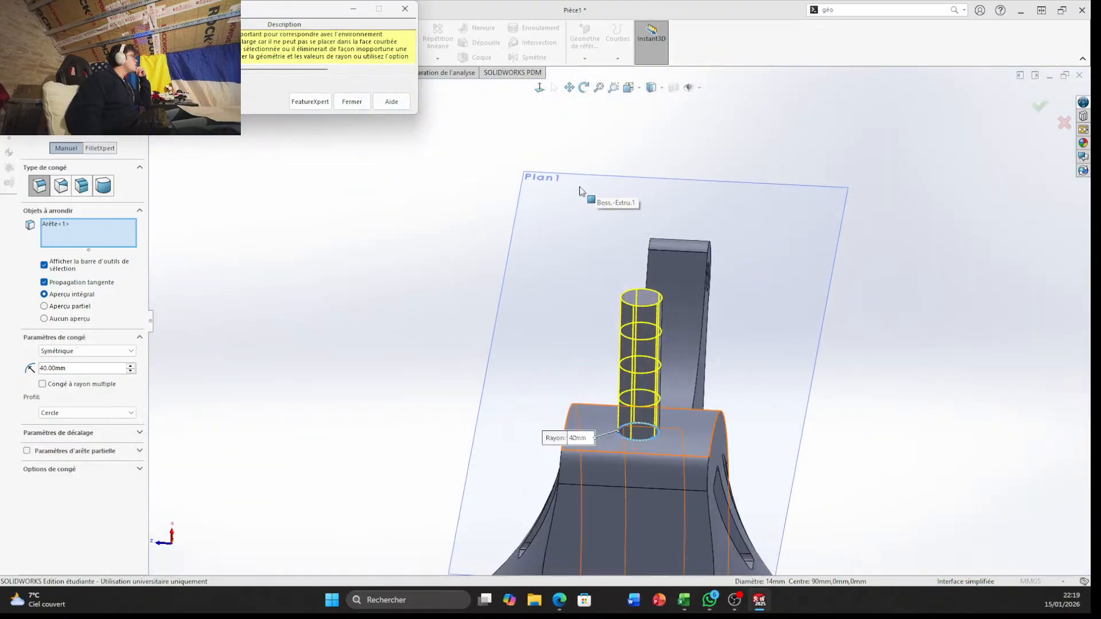
pyautogui.click(352, 101)
# Try the block's curved face and then the boss's cylindrical face as the fillet selection instead of the edge, and cancel the fillet
pyautogui.scroll(-6, 620, 453)
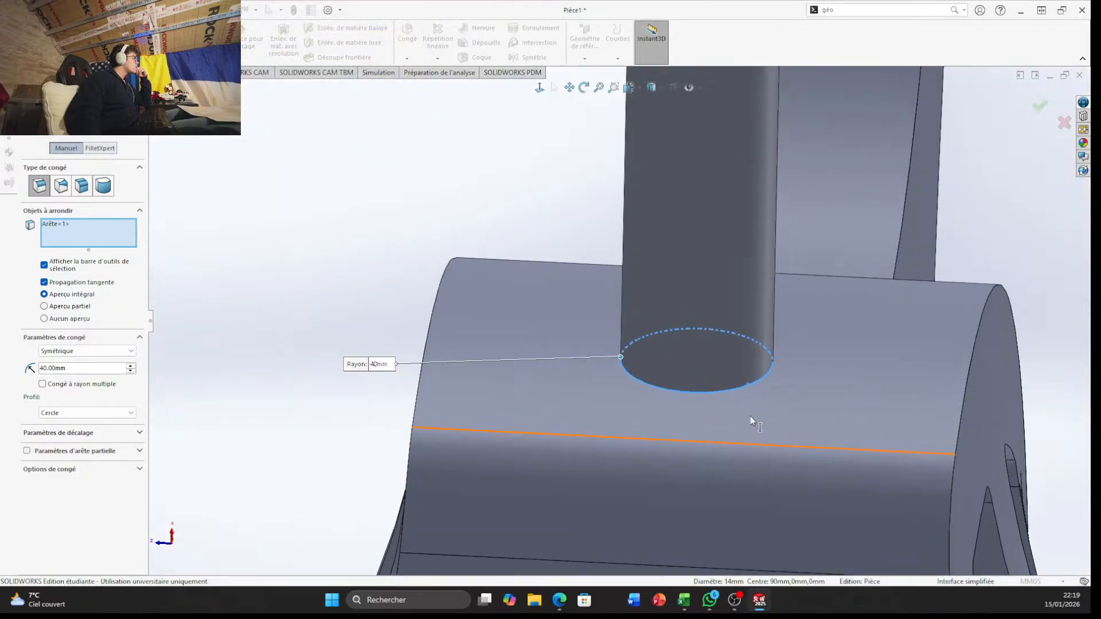
pyautogui.click(746, 386)
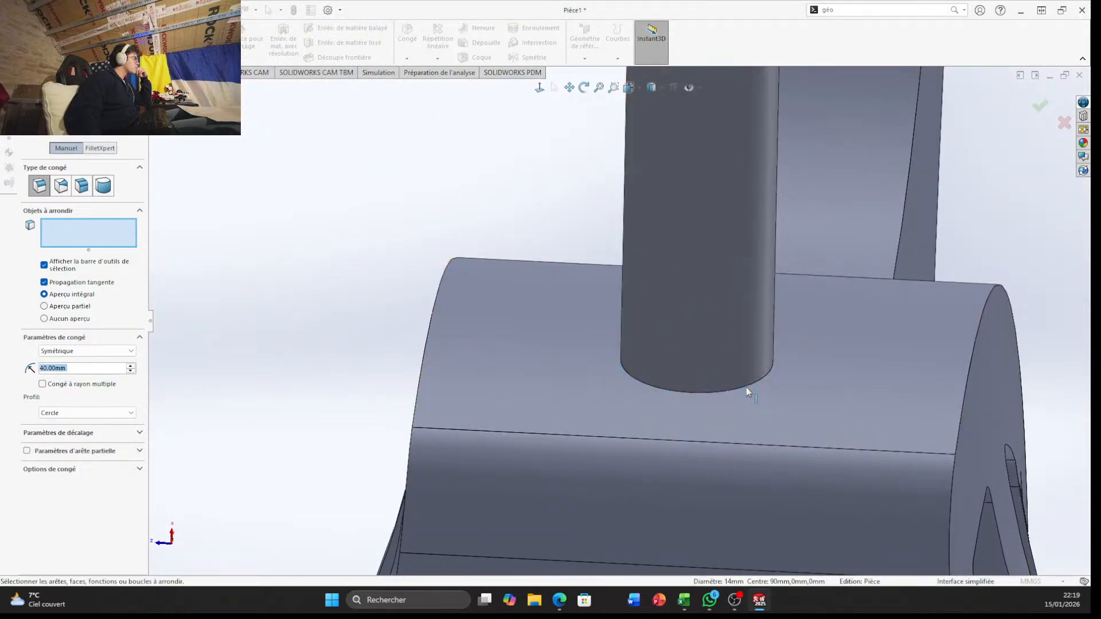
pyautogui.click(789, 404)
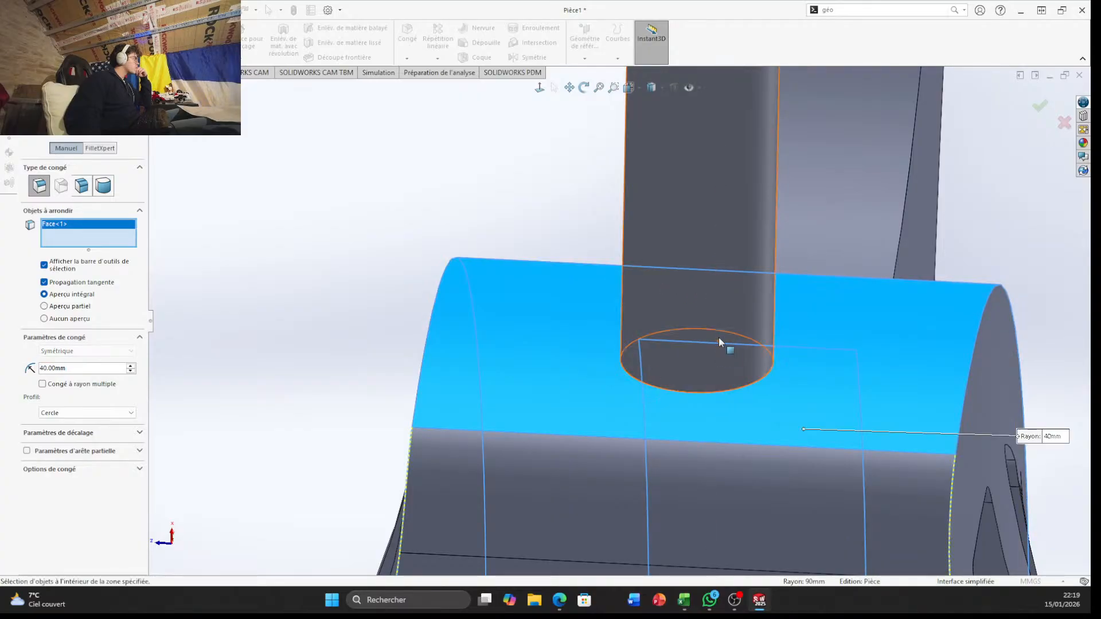
pyautogui.click(856, 404)
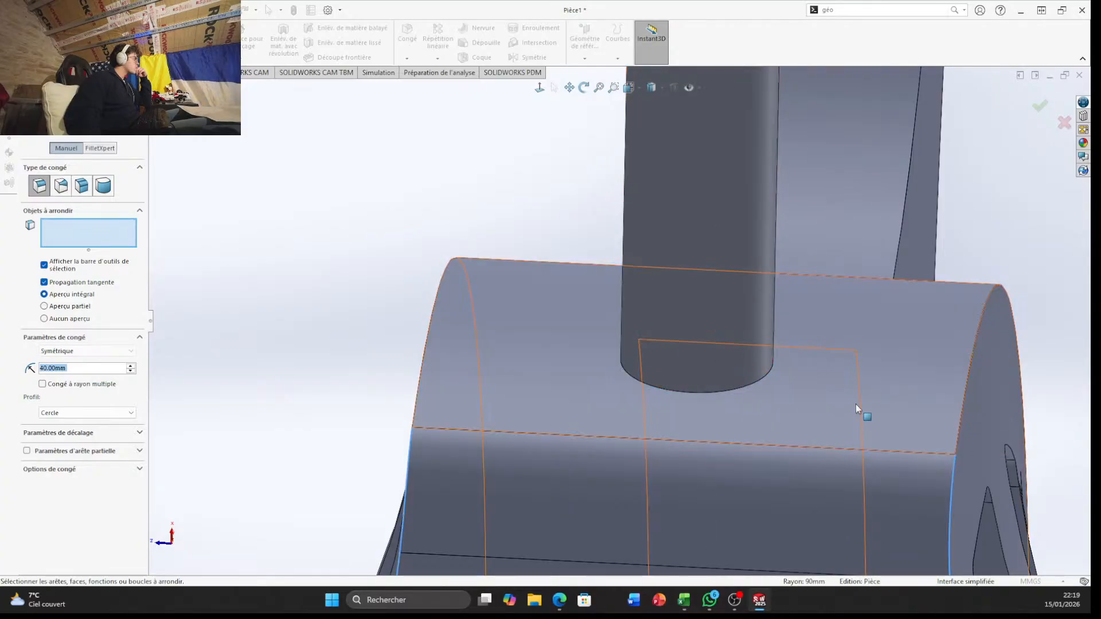
pyautogui.click(731, 363)
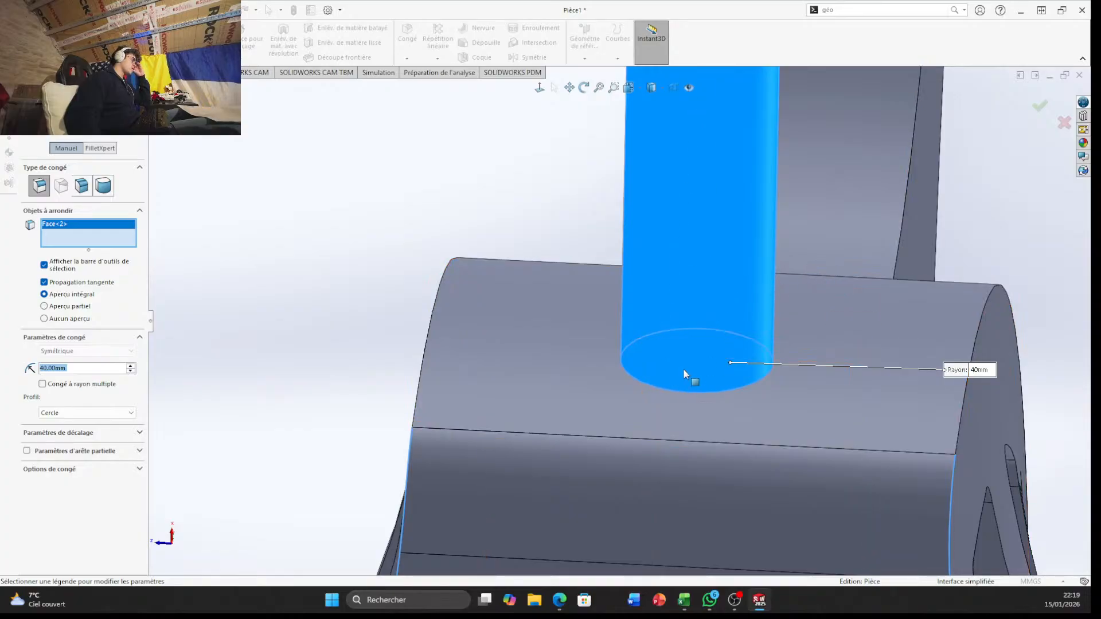
pyautogui.moveTo(689, 373); pyautogui.dragTo(680, 282, button='middle')
pyautogui.scroll(-4, 653, 267)
pyautogui.scroll(-4, 622, 235)
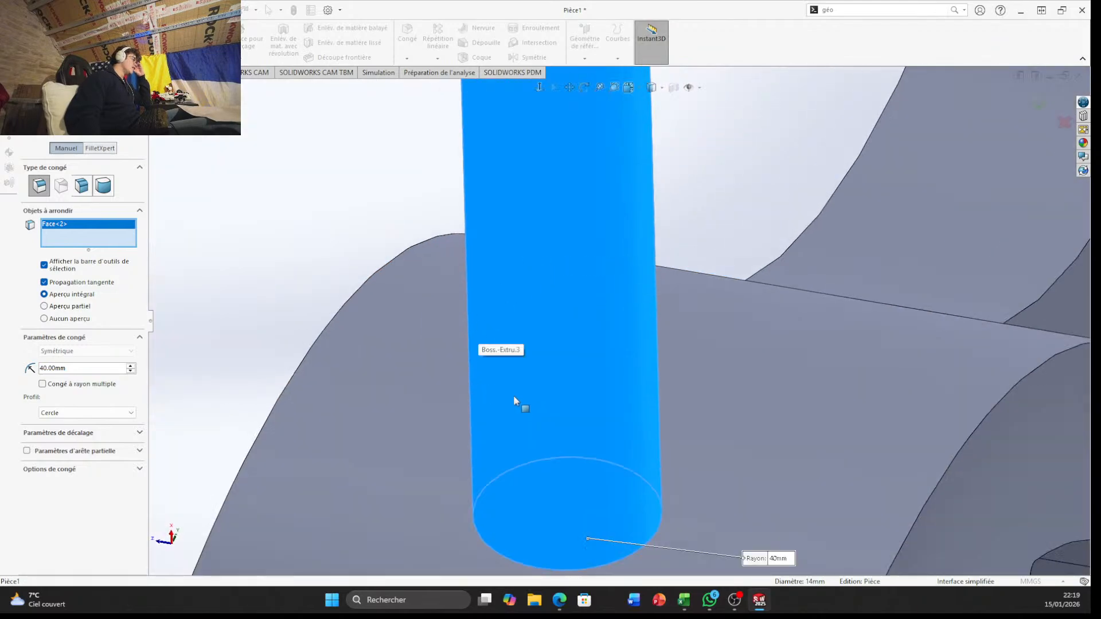
pyautogui.scroll(3, 528, 418)
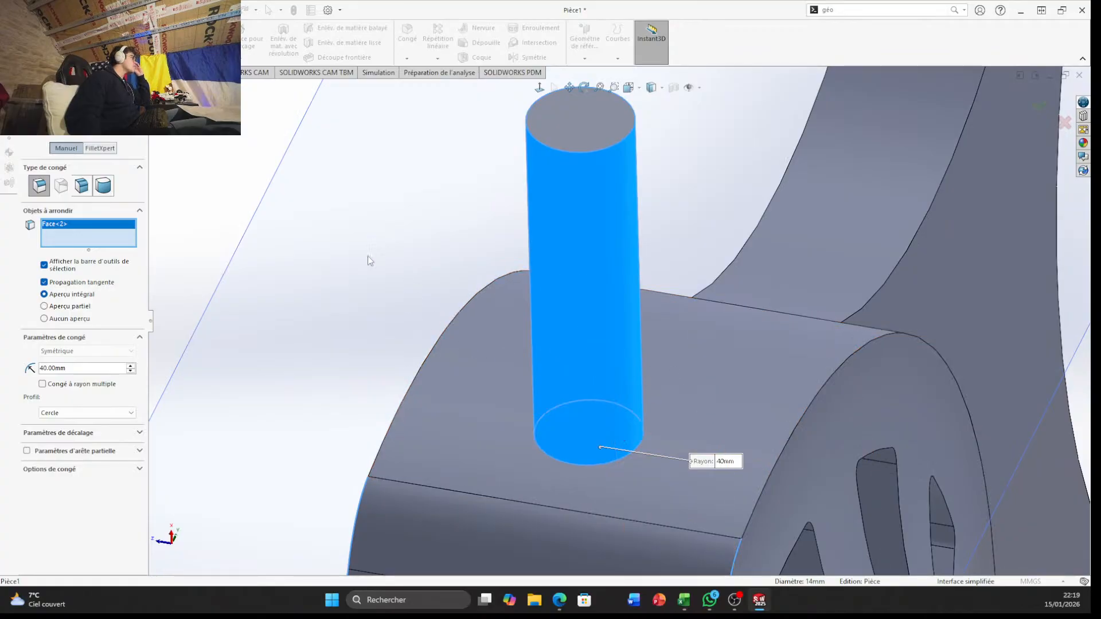
pyautogui.click(42, 137)
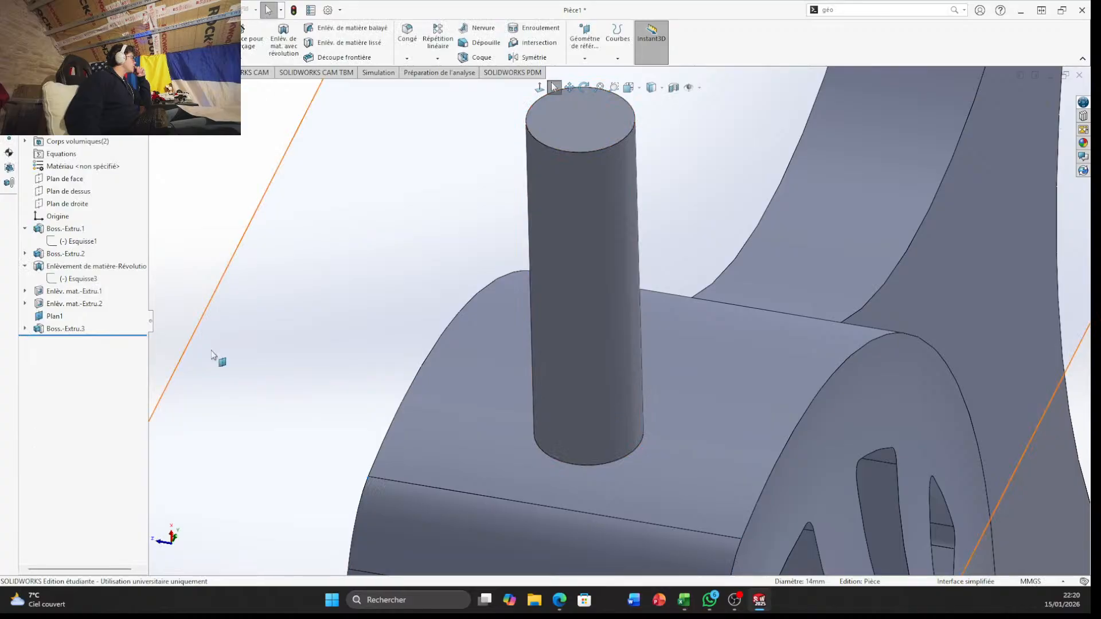
# Sketch a circle of 7 mm radius on Plan1, centred on the origin and matching the boss's outline
pyautogui.click(59, 316)
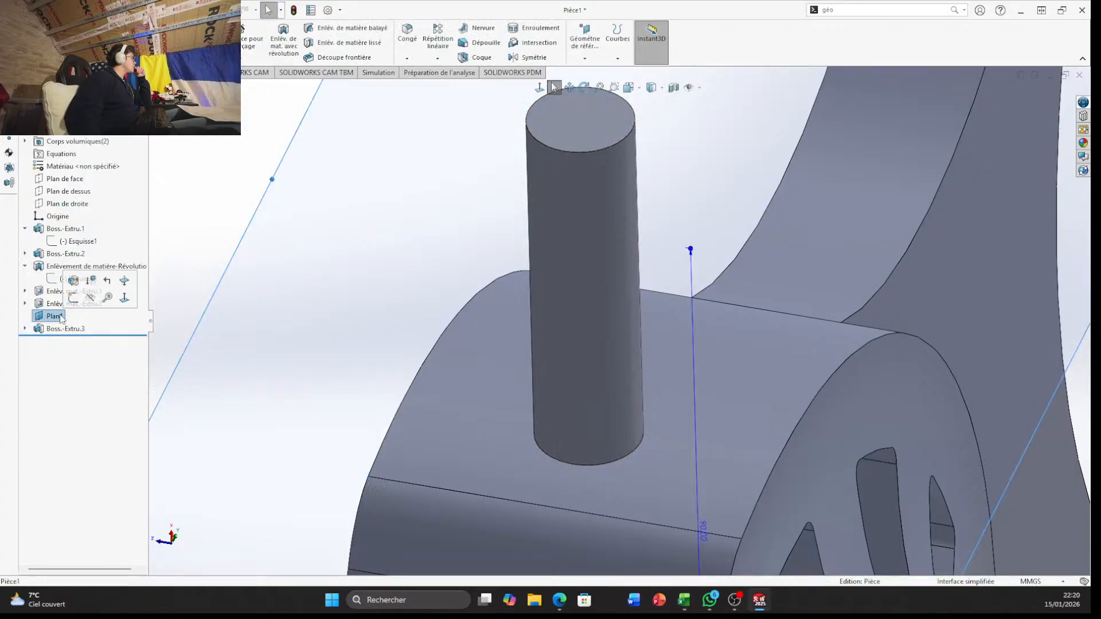
pyautogui.click(73, 298)
pyautogui.scroll(-5, 631, 411)
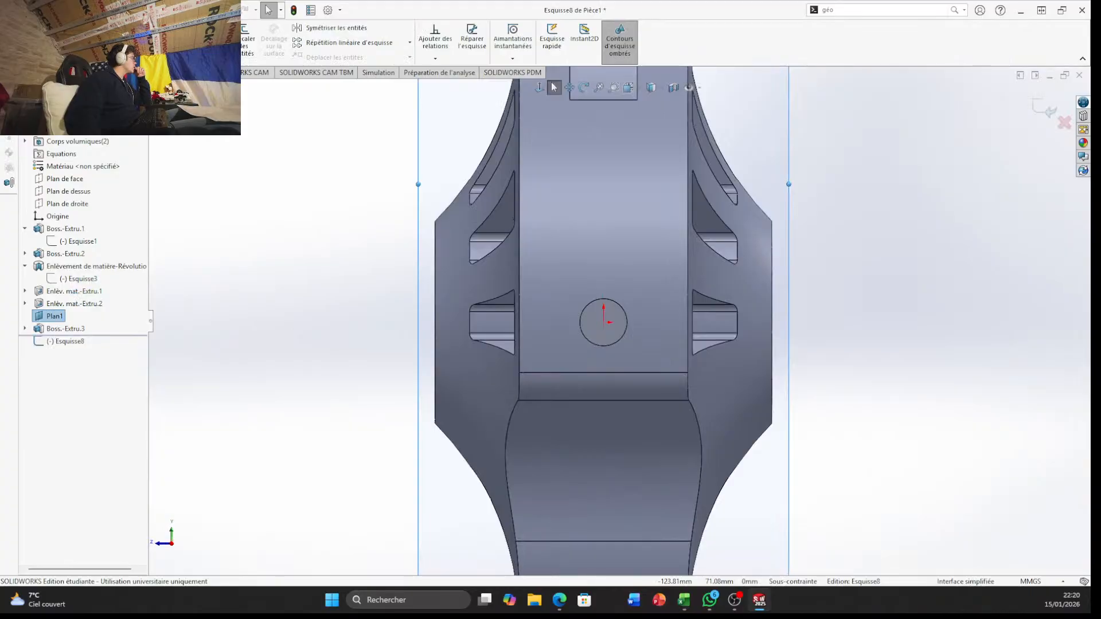
pyautogui.click(94, 27)
pyautogui.scroll(-6, 603, 314)
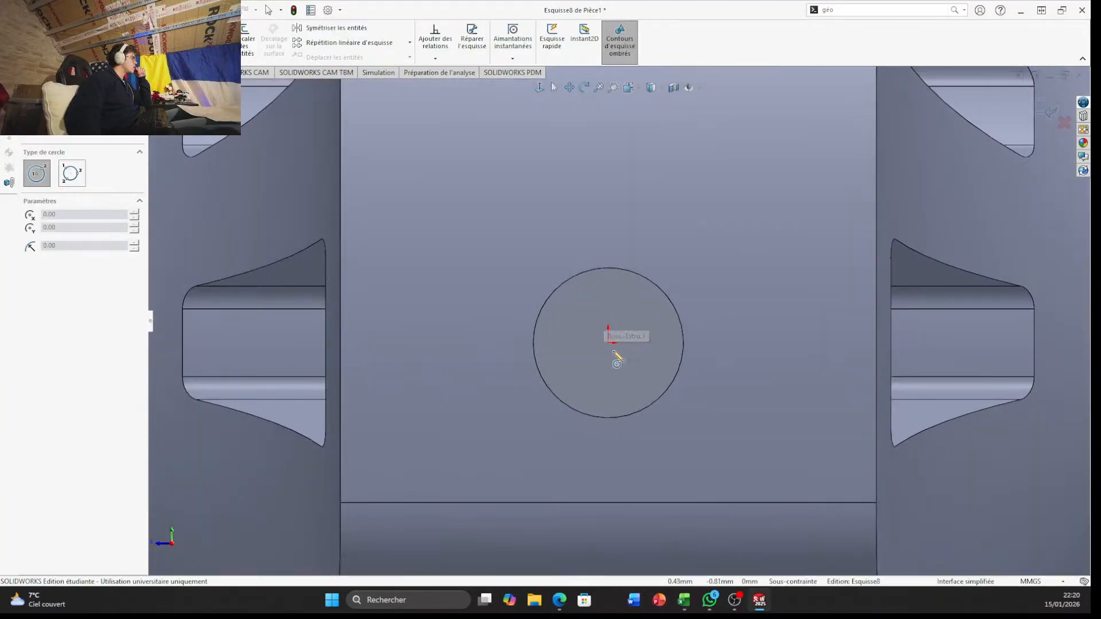
pyautogui.click(609, 343)
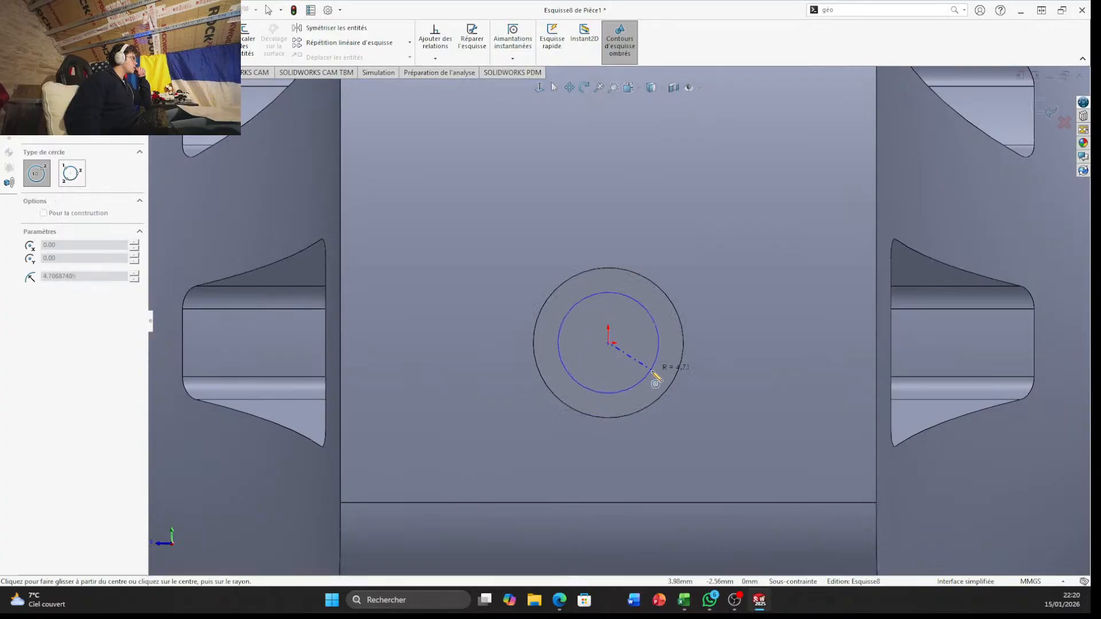
pyautogui.click(668, 403)
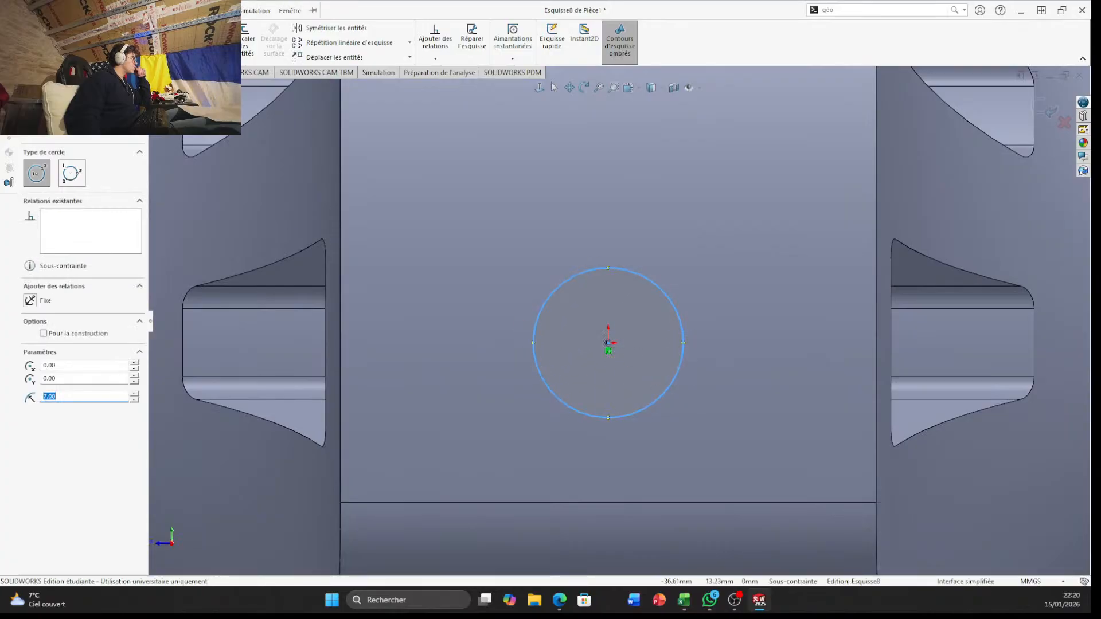
pyautogui.click(118, 10)
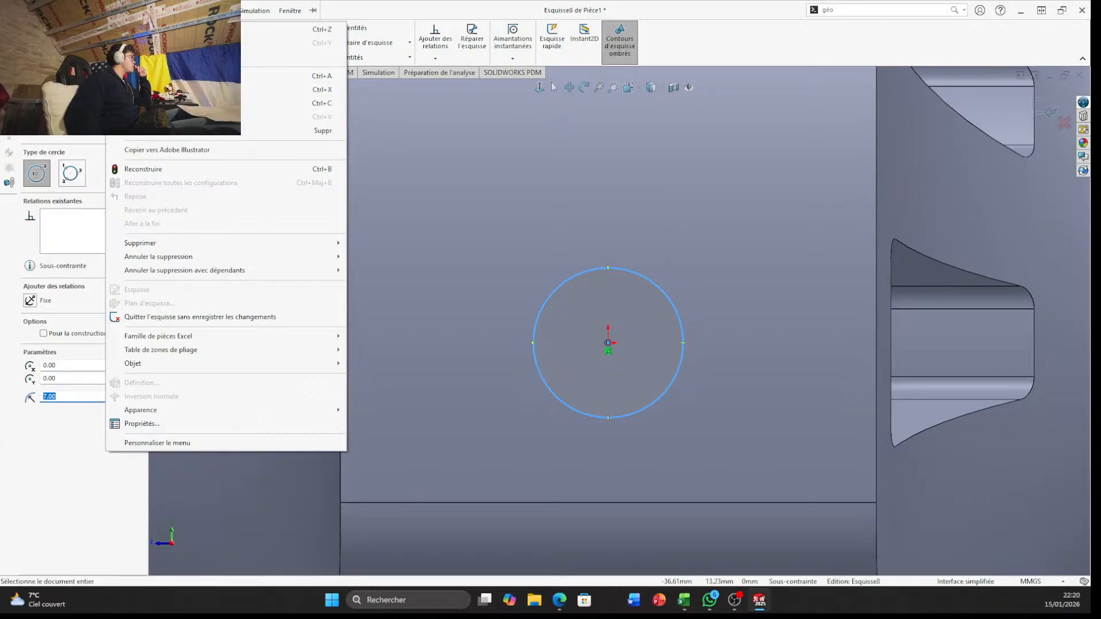
pyautogui.click(949, 55)
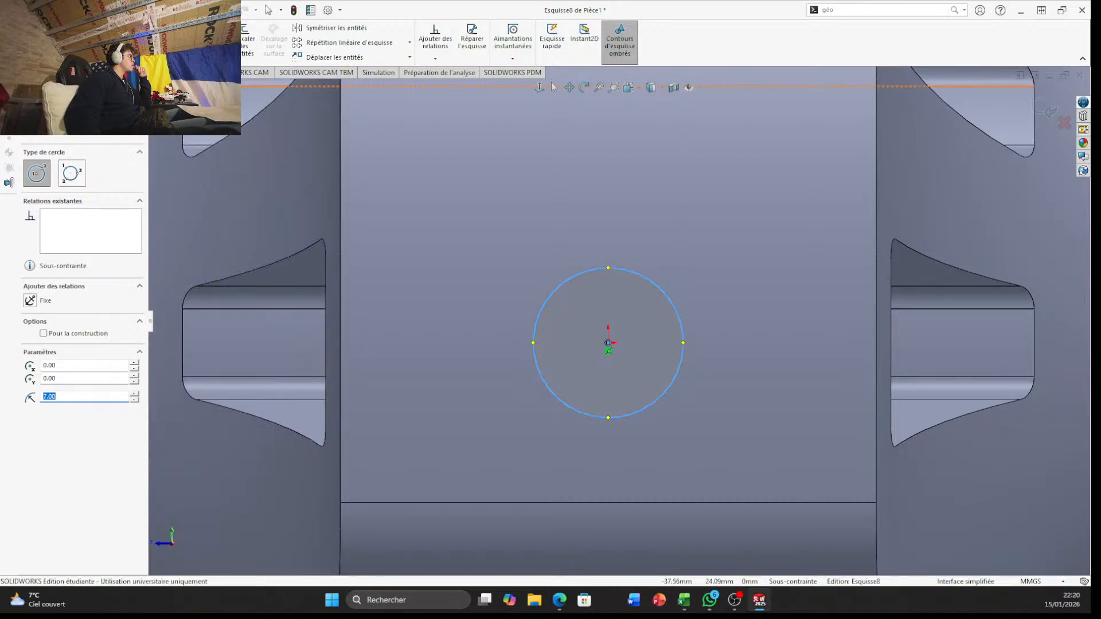
# Cut-extrude the circle through the base of the boss as a blind cut 10 mm deep, with the direction reversed away from the block
pyautogui.click(17, 73)
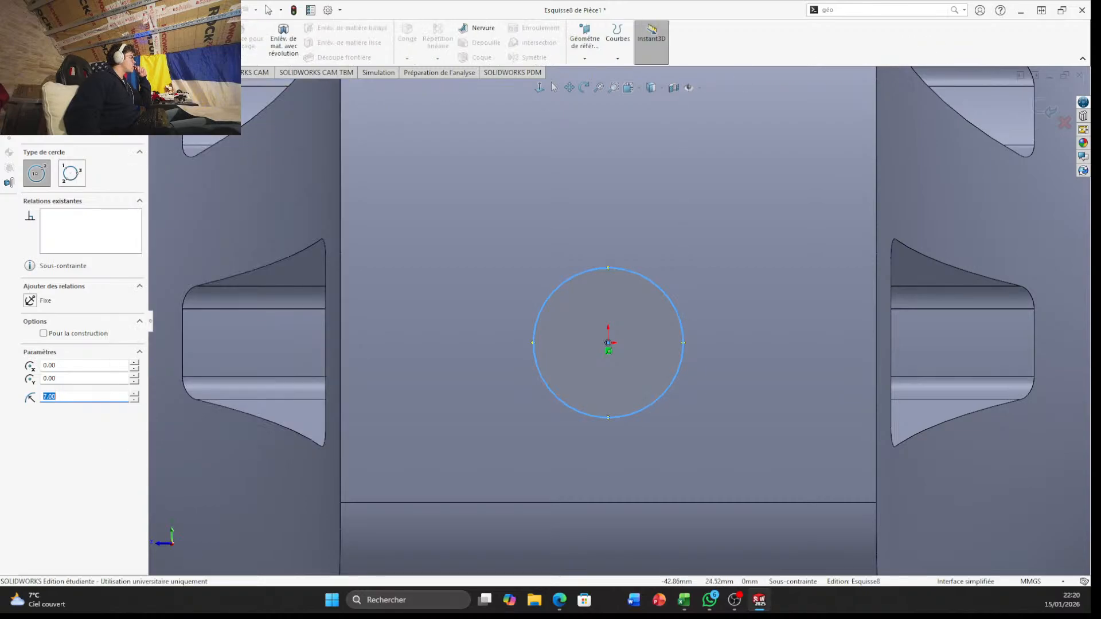
pyautogui.click(215, 41)
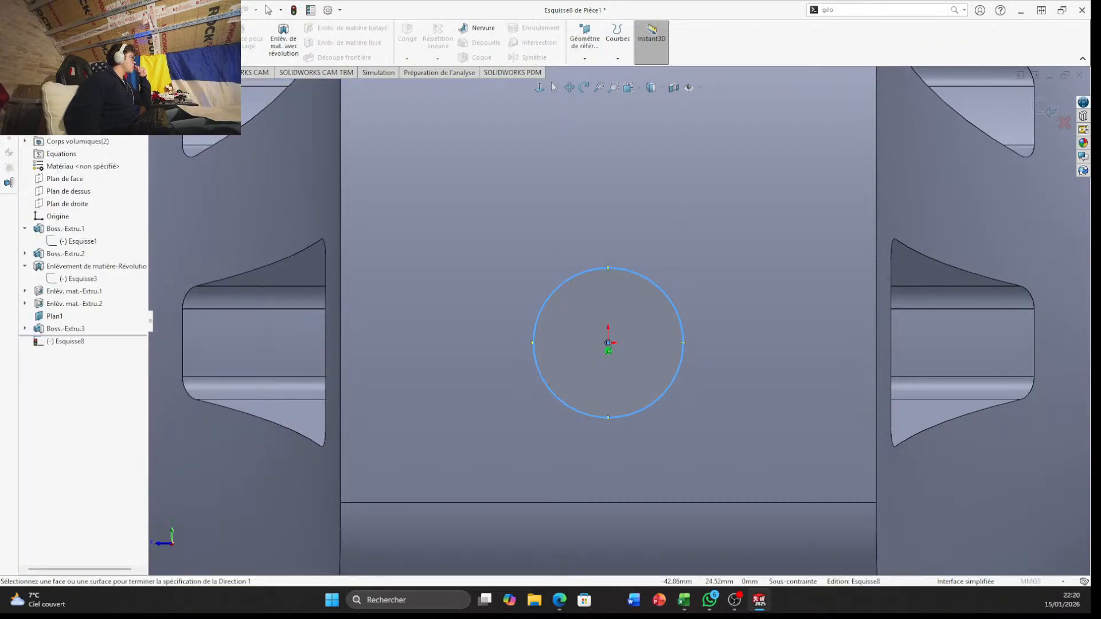
pyautogui.moveTo(383, 378); pyautogui.dragTo(410, 144, button='middle')
pyautogui.scroll(1, 455, 207)
pyautogui.scroll(1, 454, 207)
pyautogui.moveTo(455, 208); pyautogui.dragTo(484, 310, button='middle')
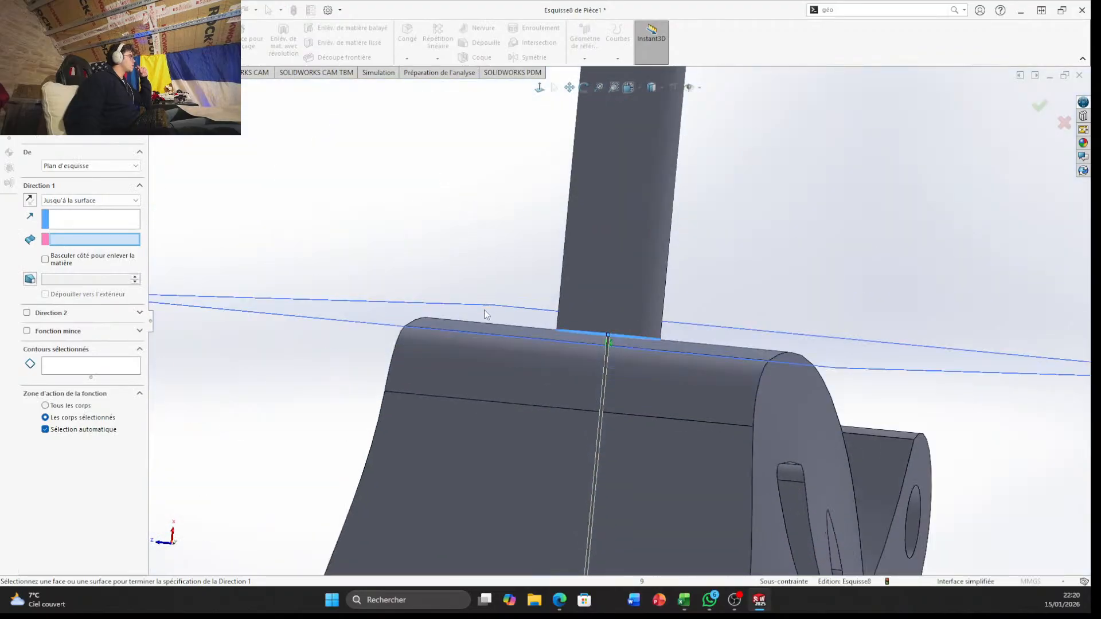
pyautogui.scroll(3, 484, 311)
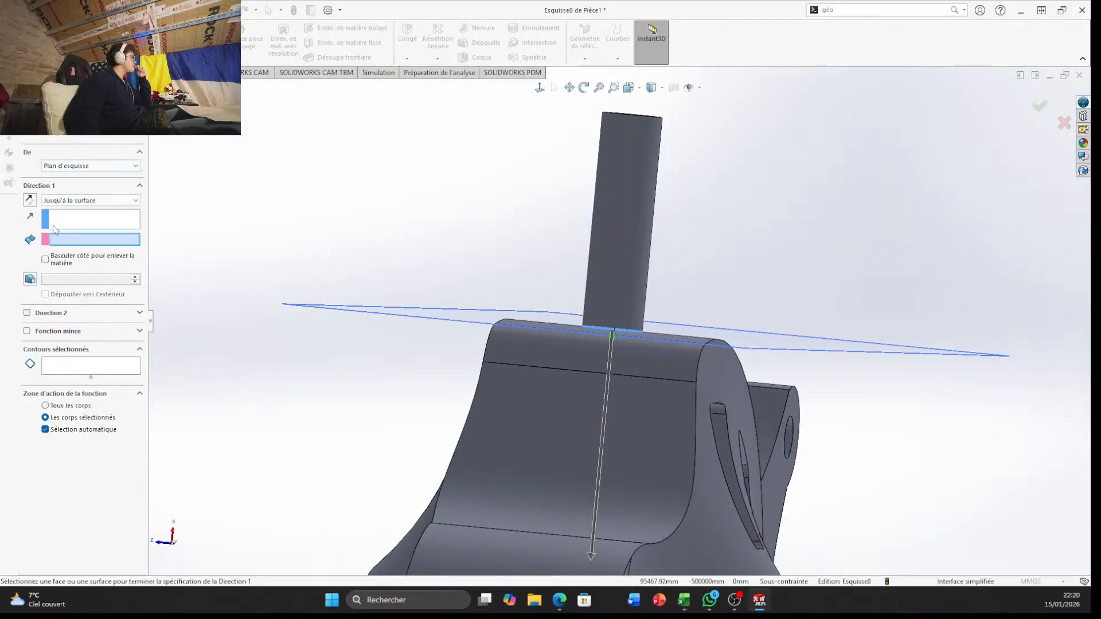
pyautogui.click(34, 204)
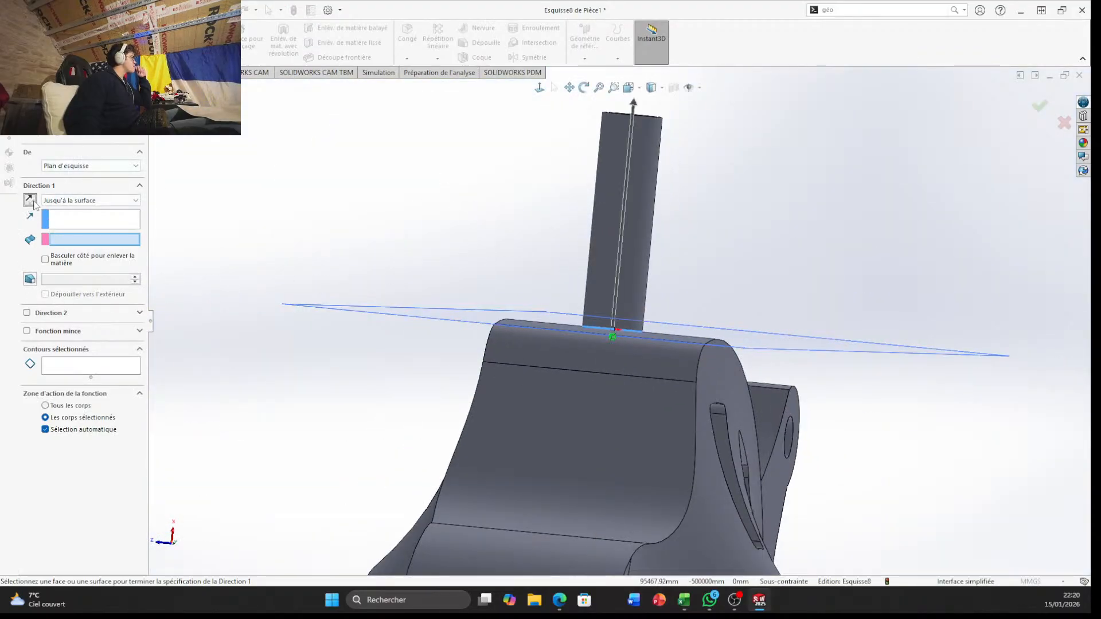
pyautogui.click(92, 201)
pyautogui.click(92, 211)
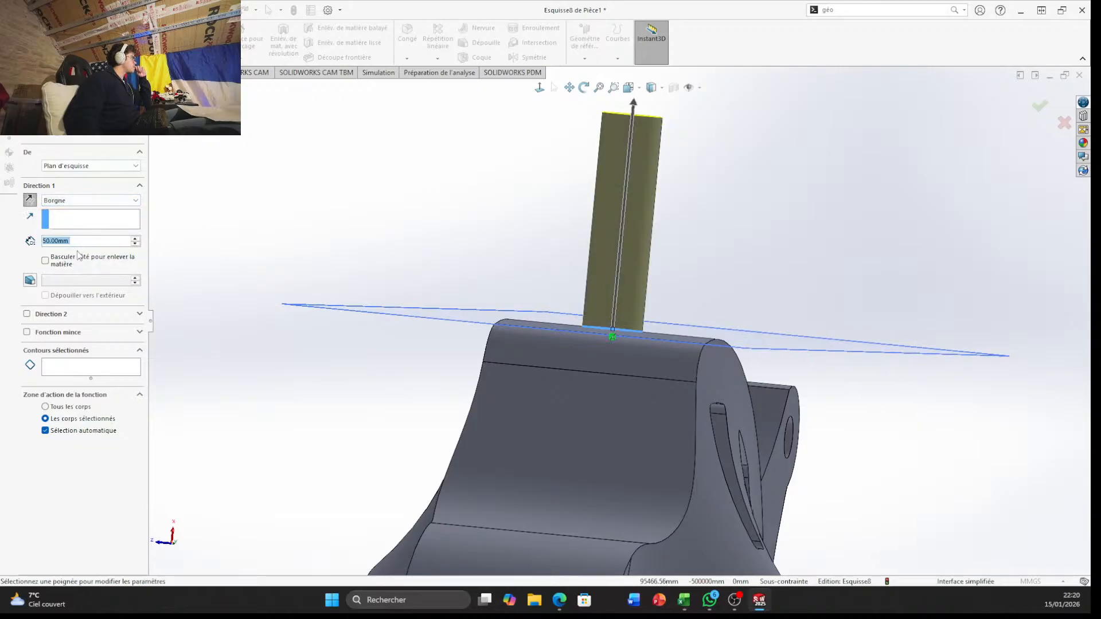
pyautogui.write('10')
pyautogui.press('Return')
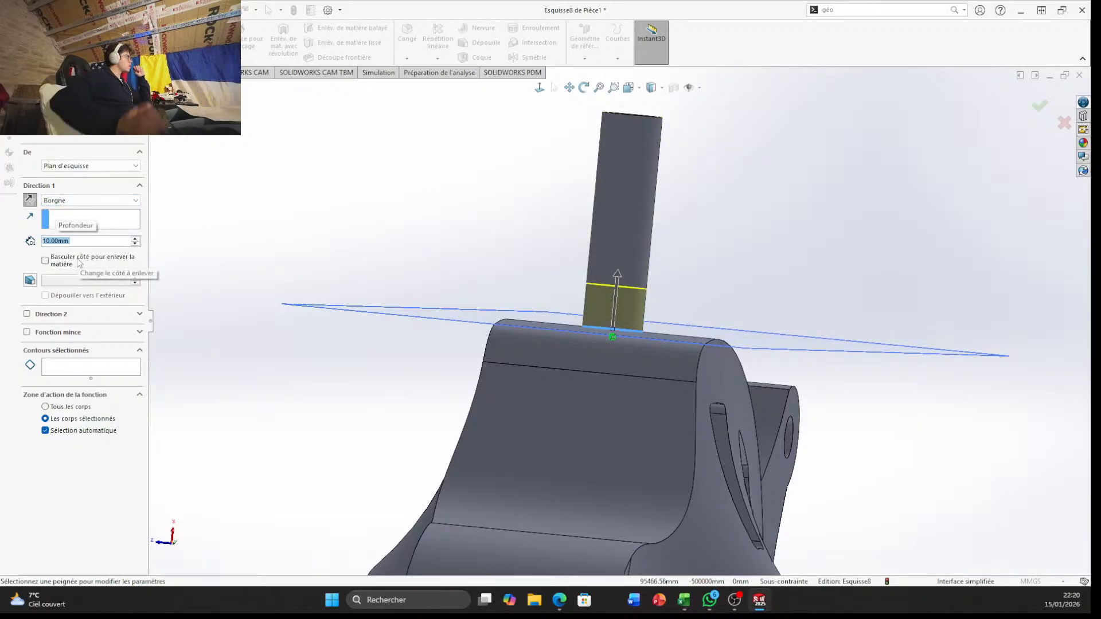
pyautogui.click(1041, 106)
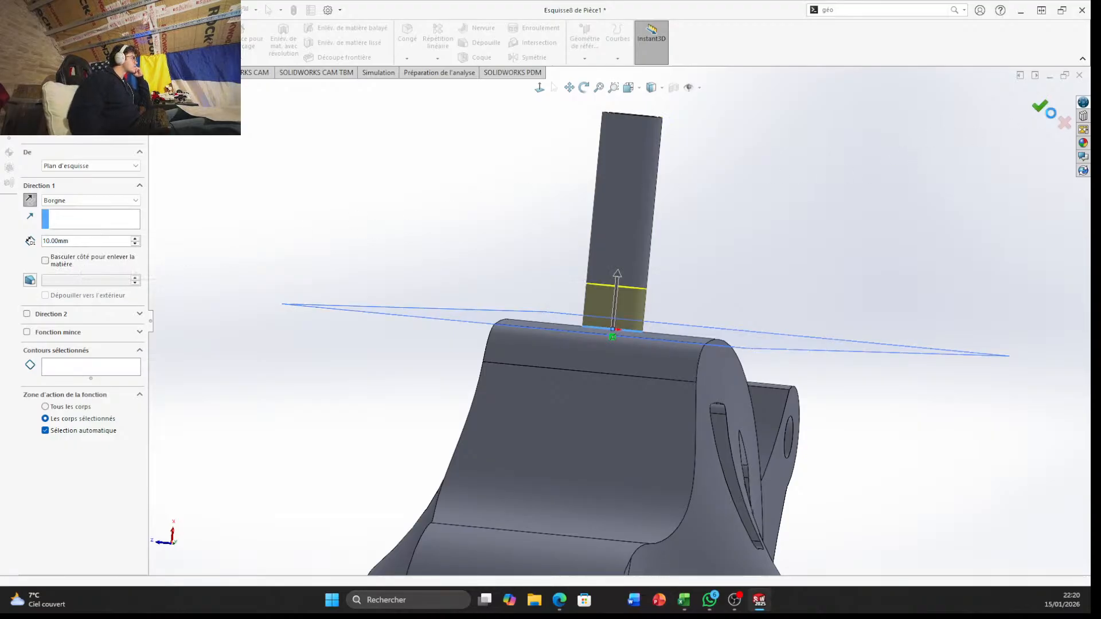
# Sketch a circle of 20 mm radius on Plan1, centred on the origin around the boss, and close the sketch
pyautogui.moveTo(538, 243); pyautogui.dragTo(532, 346, button='middle')
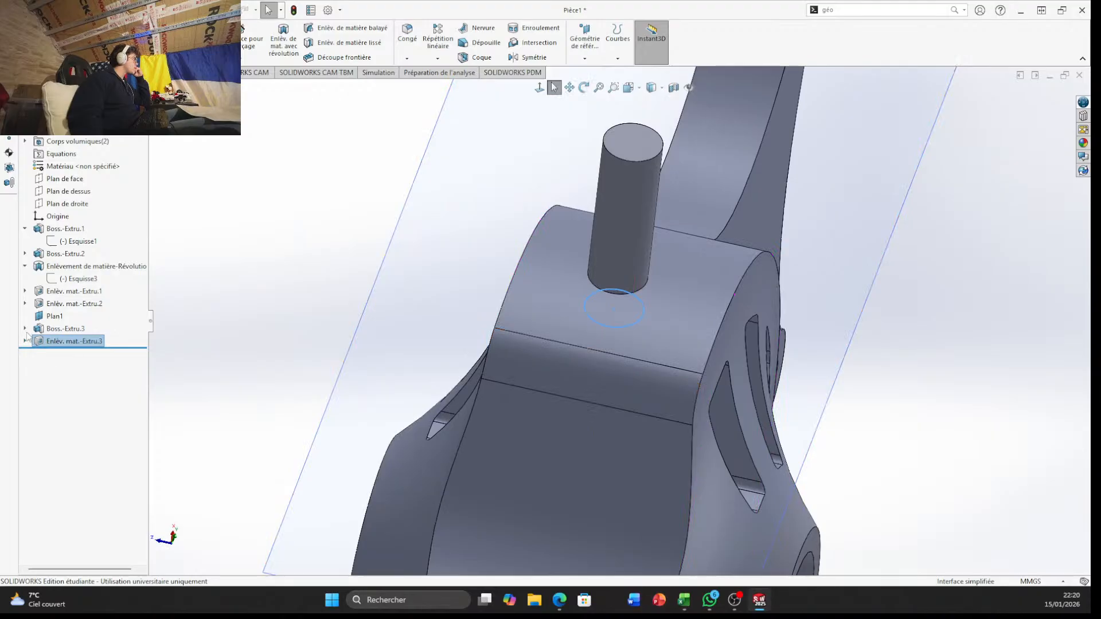
pyautogui.click(60, 315)
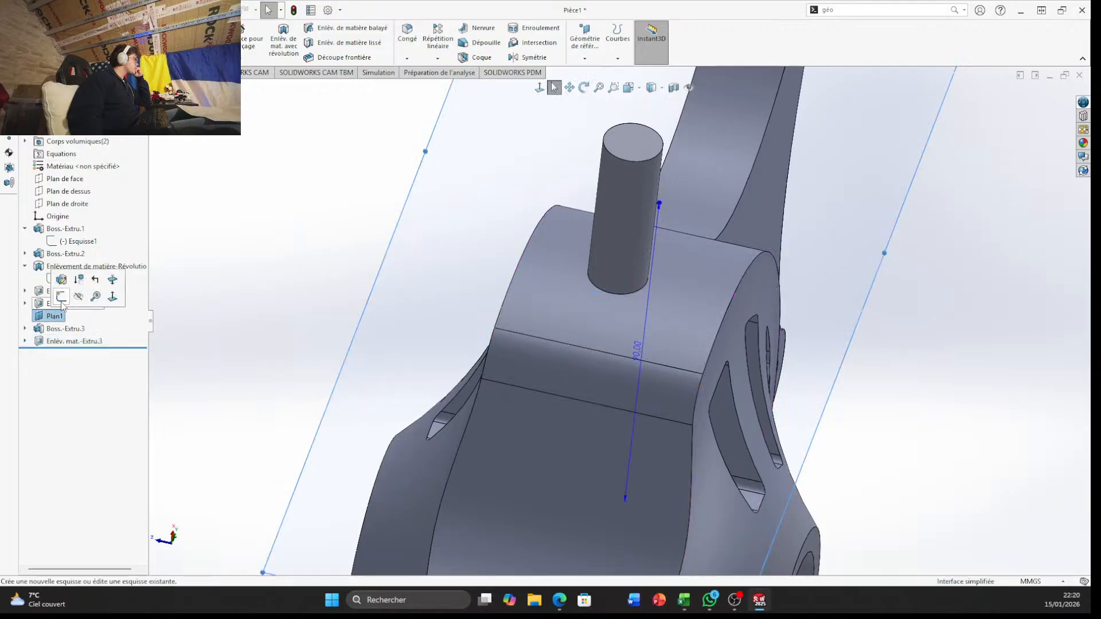
pyautogui.click(61, 298)
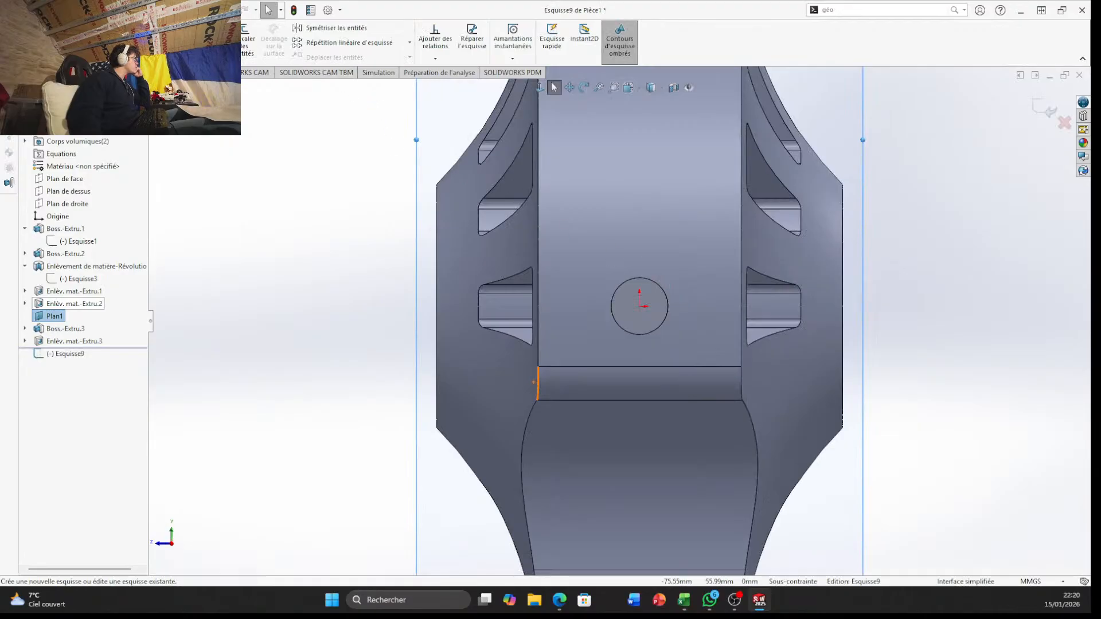
pyautogui.click(97, 27)
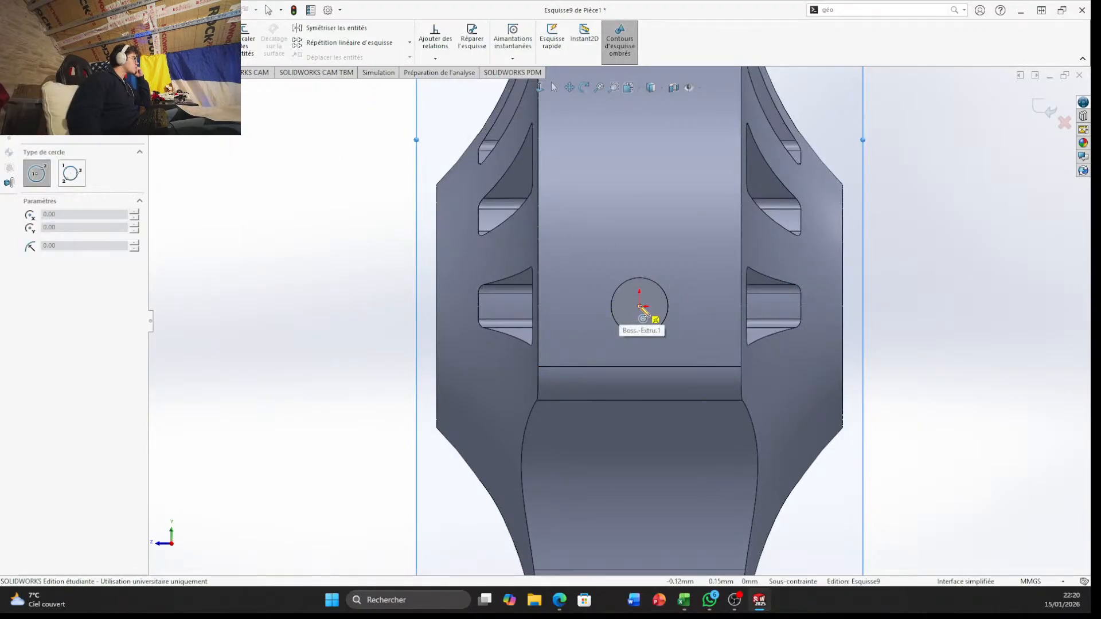
pyautogui.click(640, 306)
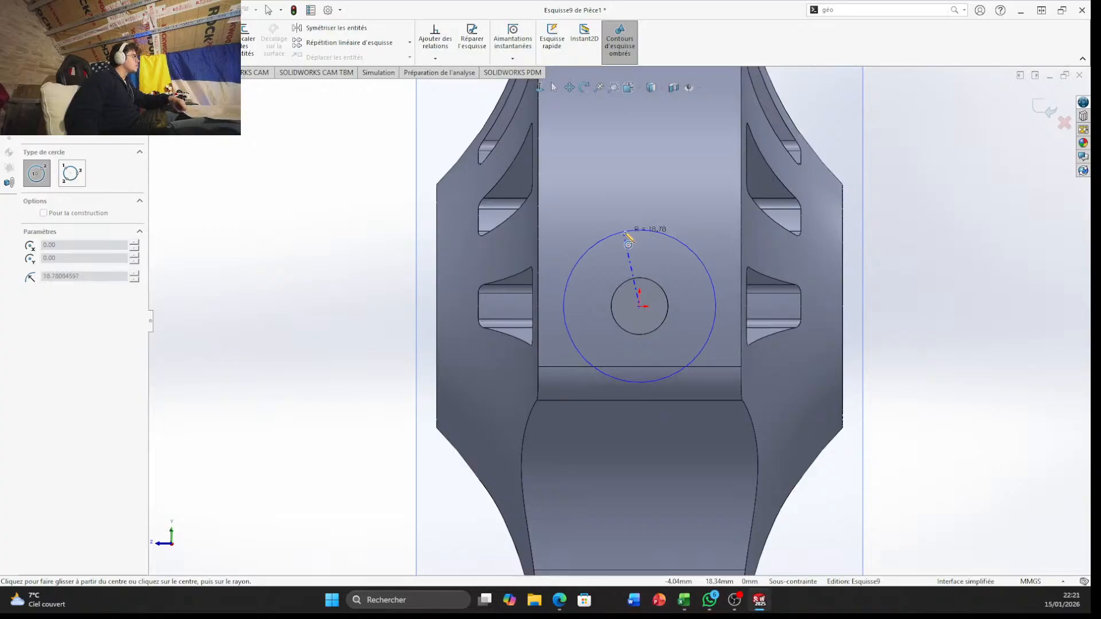
pyautogui.click(634, 229)
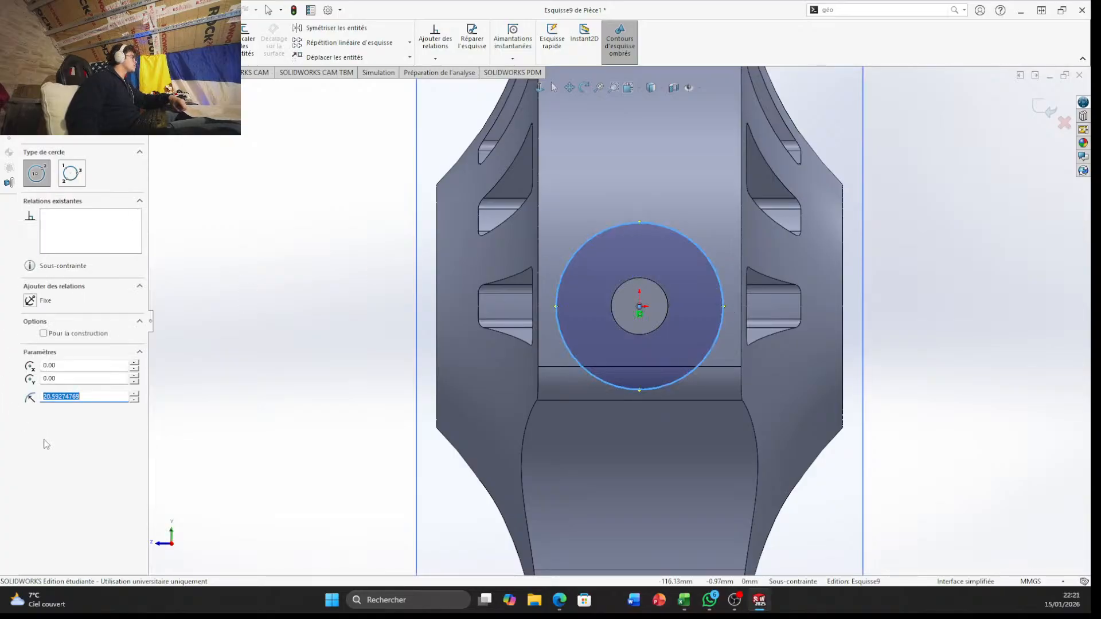
pyautogui.write('2')
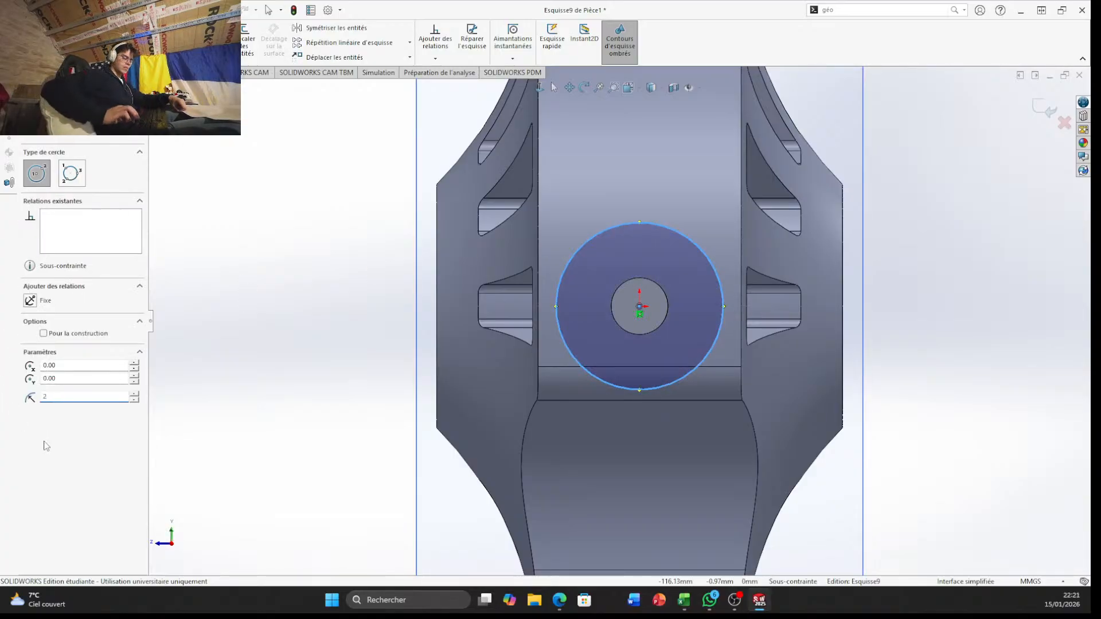
pyautogui.write('0')
pyautogui.press('Return')
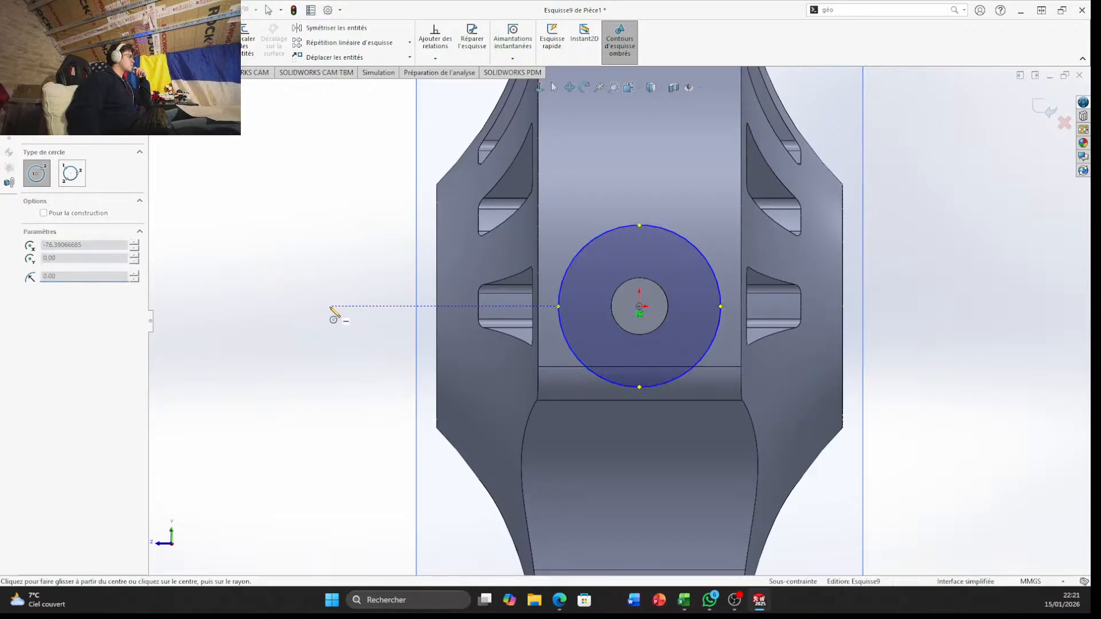
pyautogui.moveTo(327, 310); pyautogui.dragTo(307, 140, button='middle')
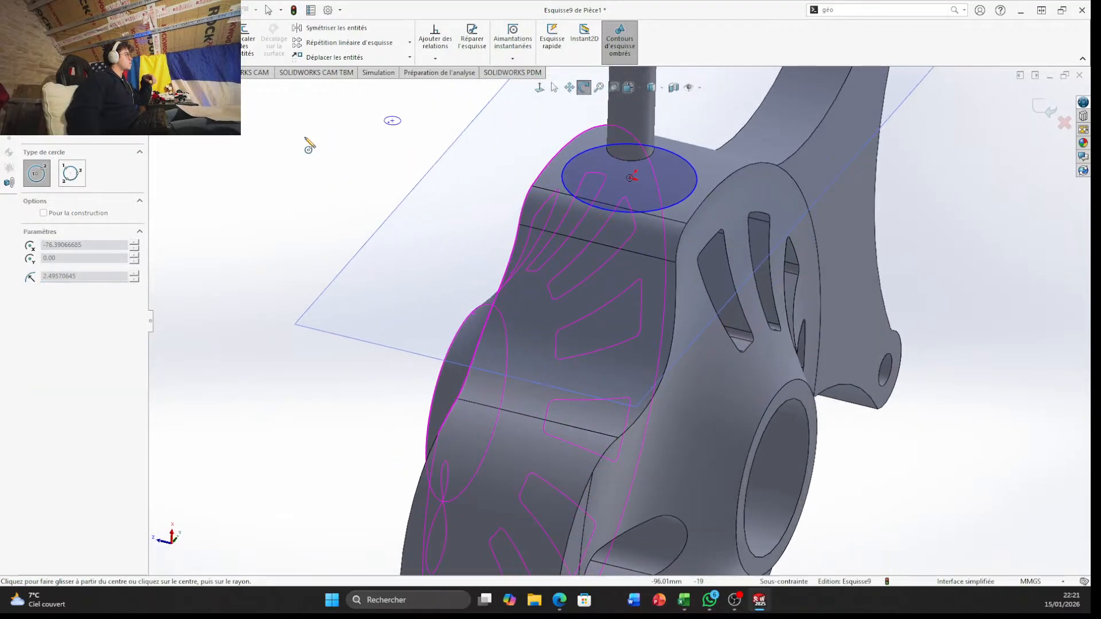
pyautogui.press('Escape')
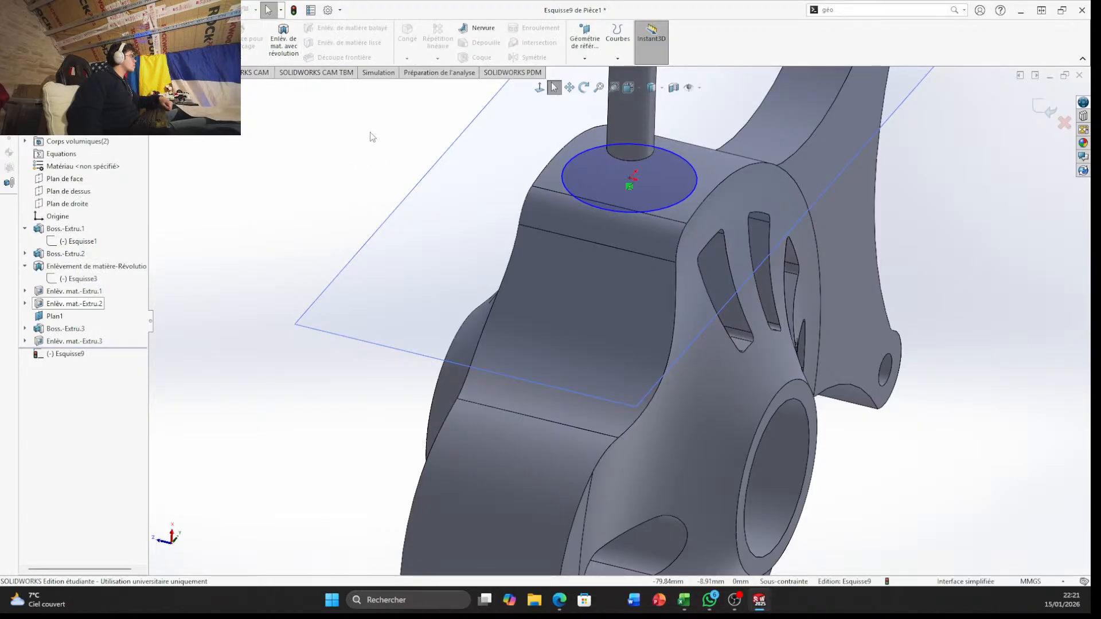
pyautogui.click(1048, 112)
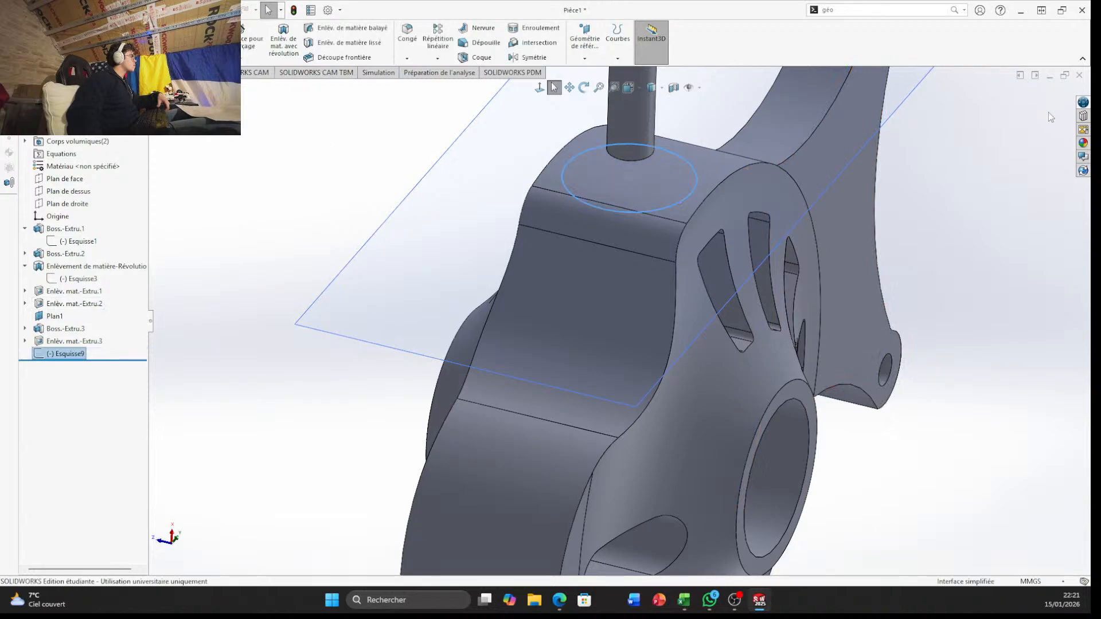
# Loft a solid from the 20 mm radius circle to the circular edge at the boss's lower end, realigning the connector between the profiles
pyautogui.scroll(-3, 195, 57)
pyautogui.scroll(4, 195, 57)
pyautogui.scroll(-1, 195, 58)
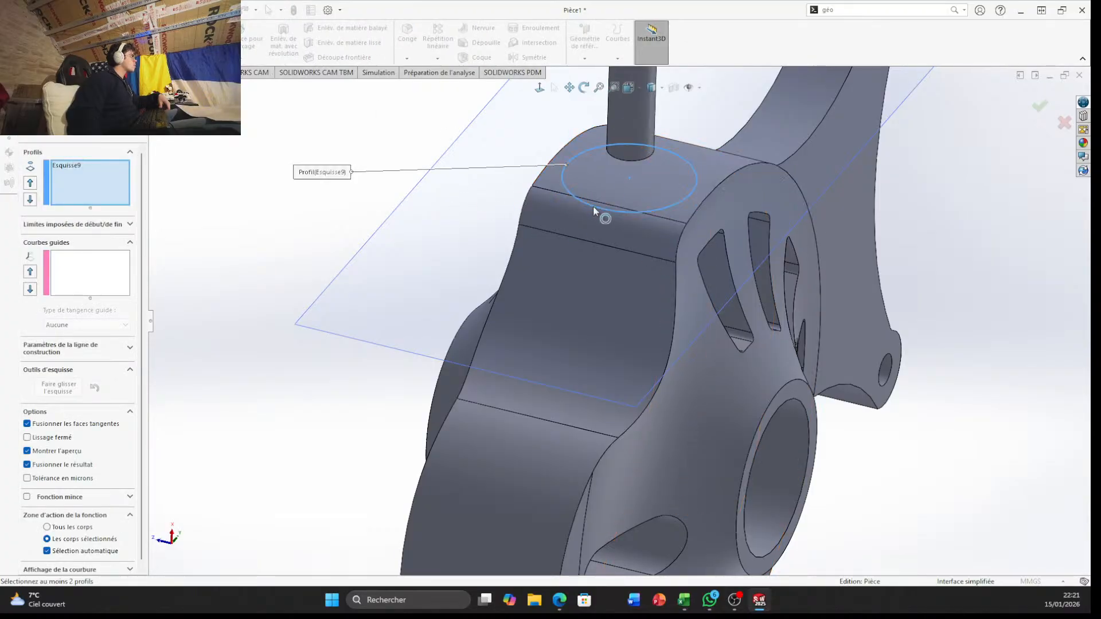
pyautogui.scroll(-5, 608, 189)
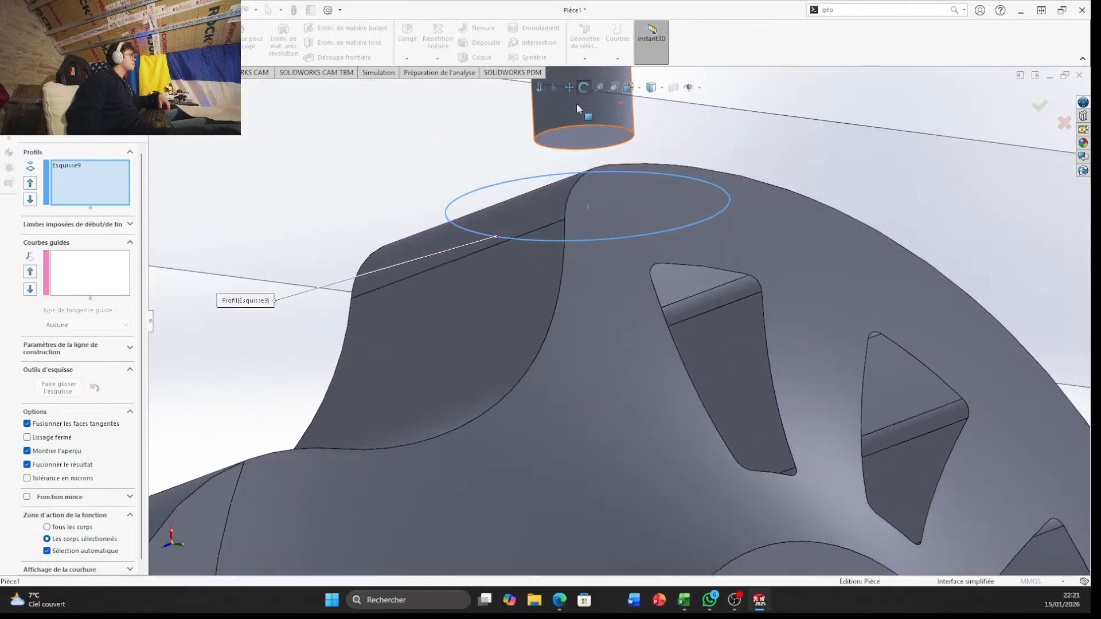
pyautogui.click(581, 124)
pyautogui.moveTo(582, 124); pyautogui.dragTo(382, 181, button='middle')
pyautogui.moveTo(481, 147); pyautogui.dragTo(637, 261, button='middle')
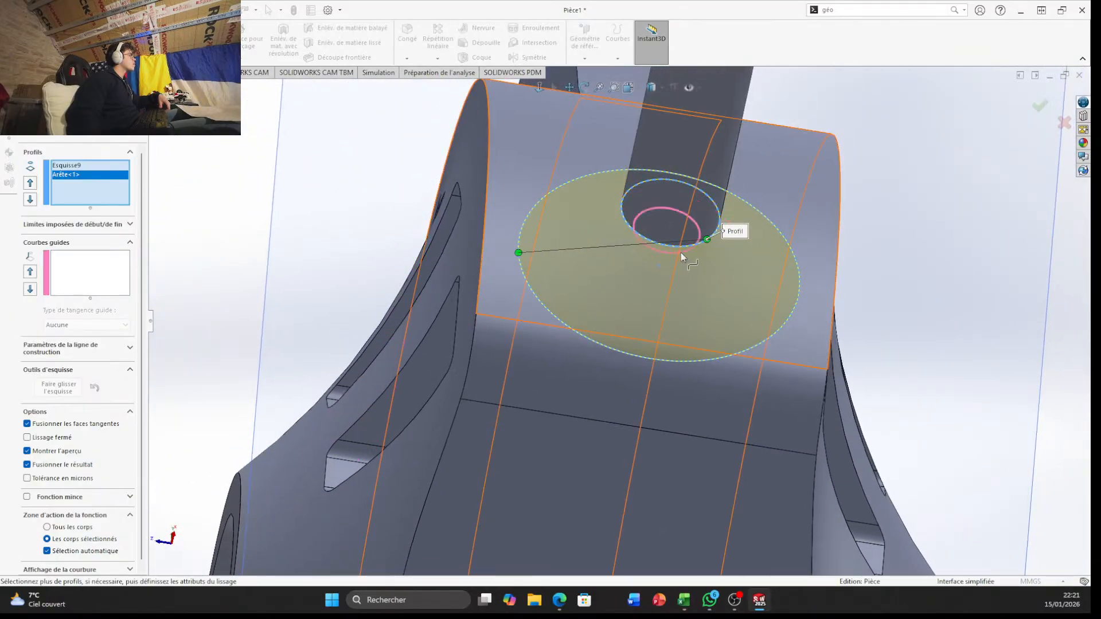
pyautogui.moveTo(603, 225); pyautogui.dragTo(601, 215)
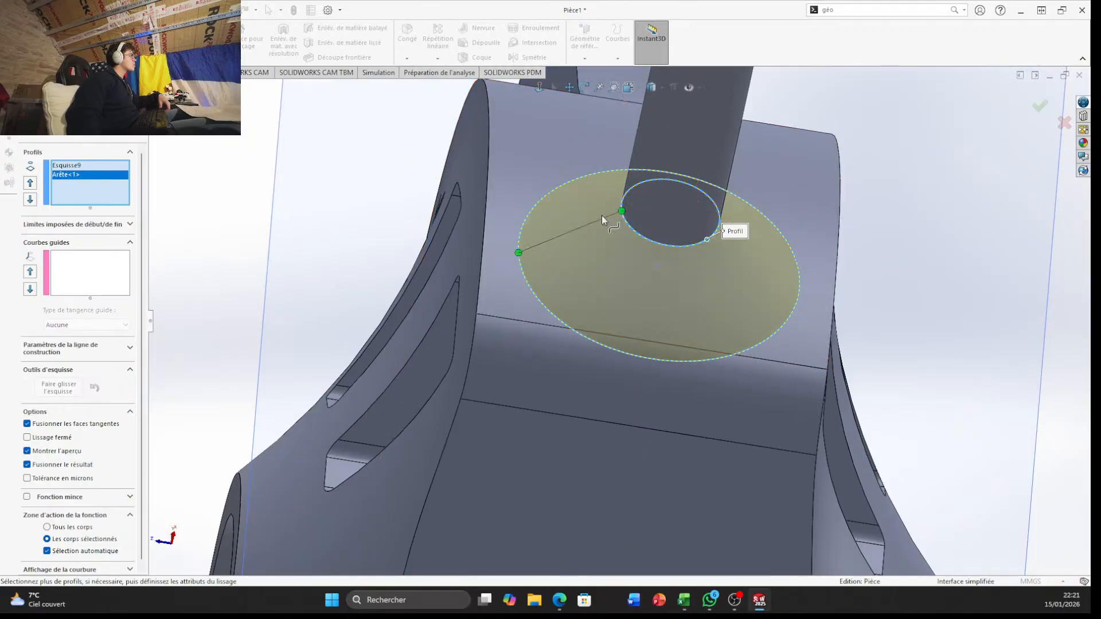
pyautogui.click(1039, 105)
pyautogui.moveTo(914, 333); pyautogui.dragTo(780, 306, button='middle')
pyautogui.click(143, 42)
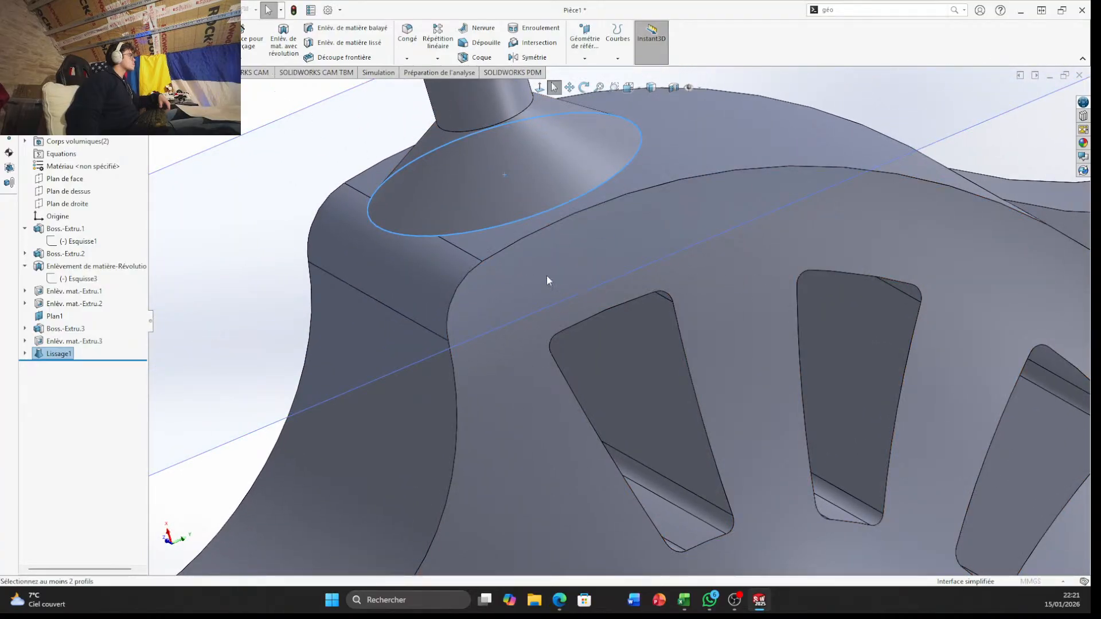
pyautogui.moveTo(512, 238); pyautogui.dragTo(495, 216, button='middle')
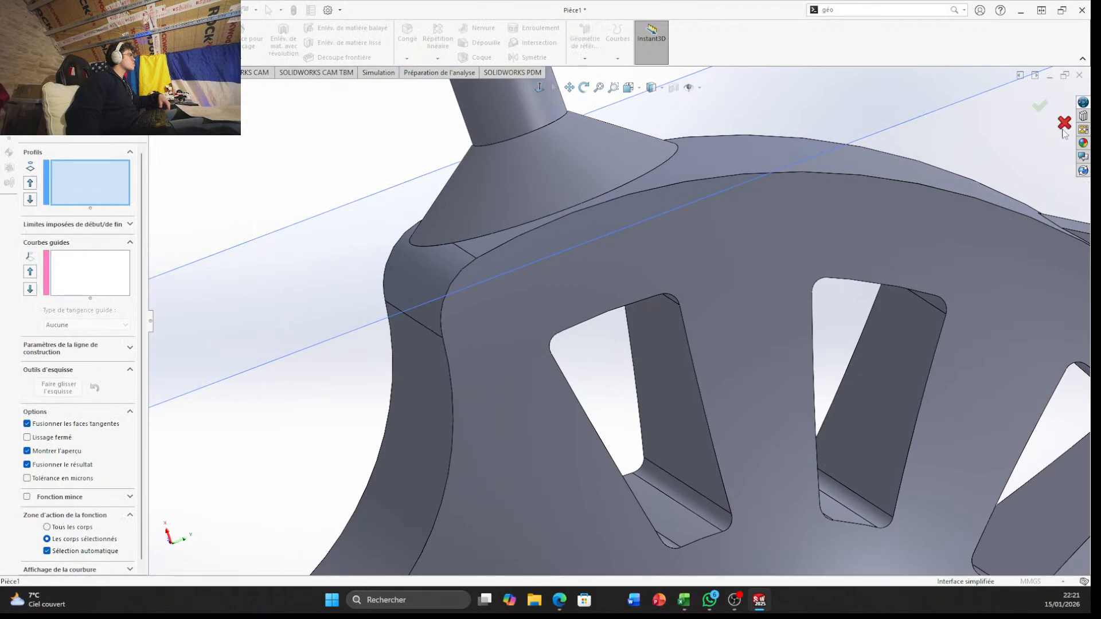
pyautogui.moveTo(602, 202); pyautogui.dragTo(469, 224, button='middle')
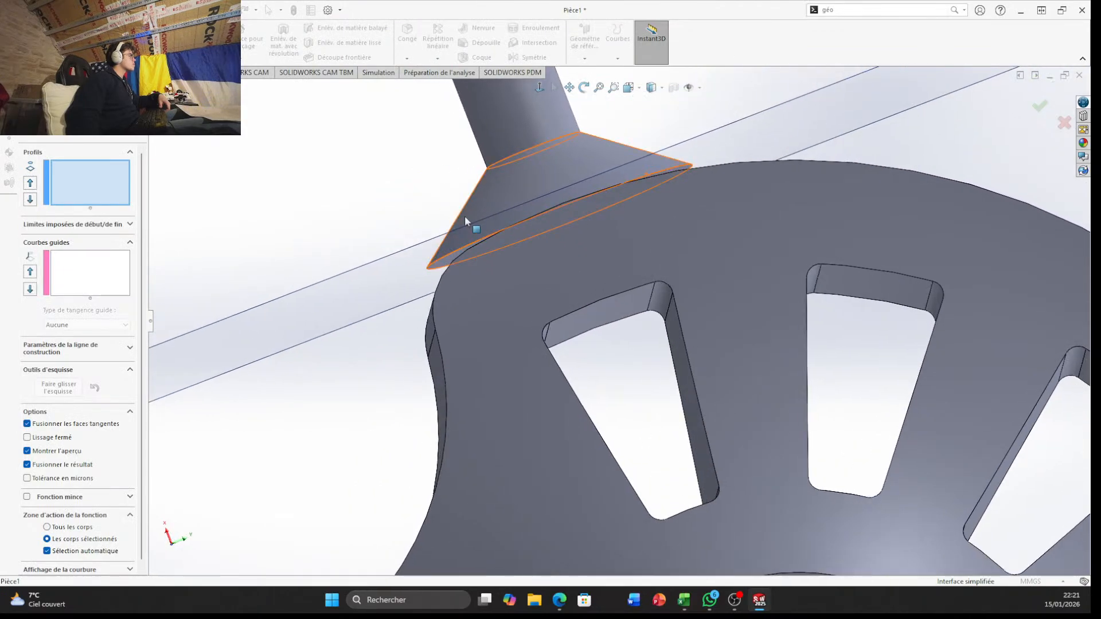
pyautogui.click(1065, 124)
# Try to start a sketch from the circular edge at the base of the lofted cone
pyautogui.scroll(-3, 458, 247)
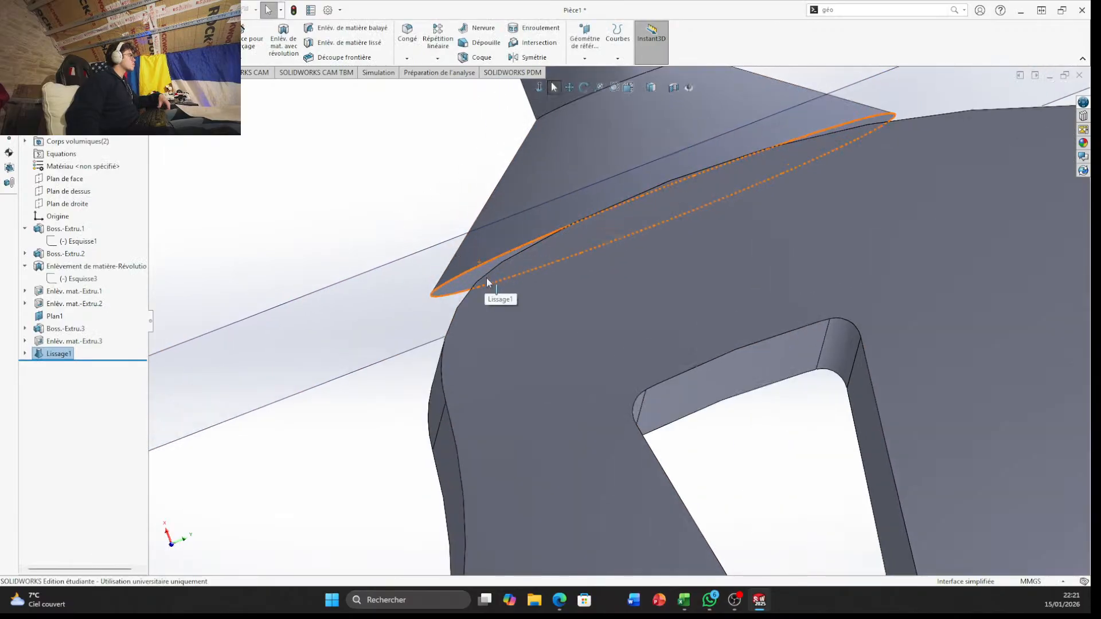
pyautogui.click(468, 276)
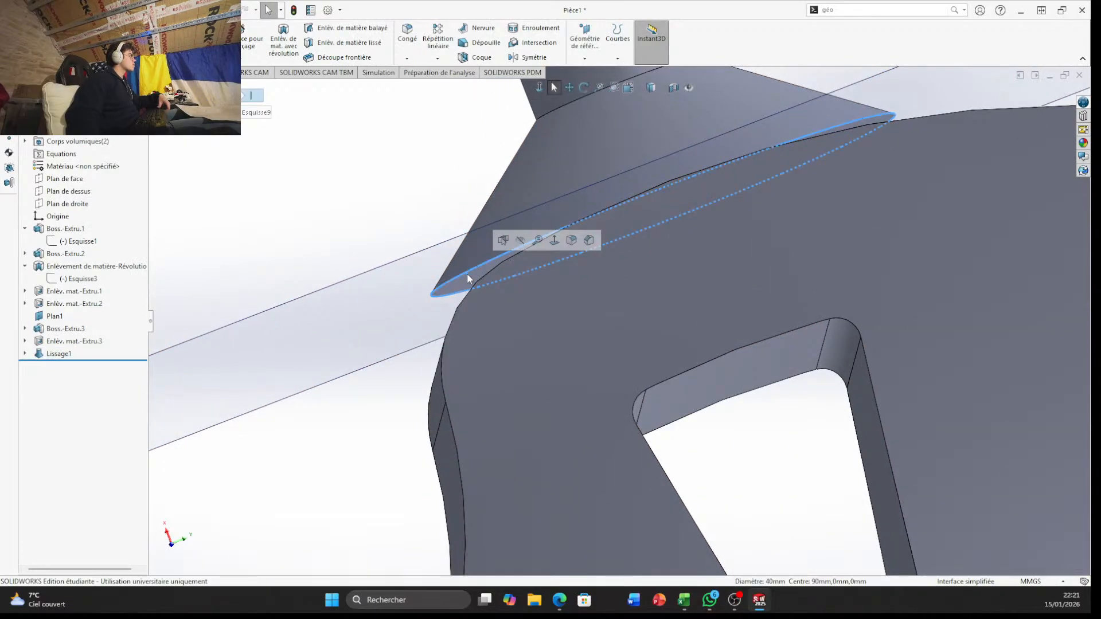
pyautogui.click(504, 241)
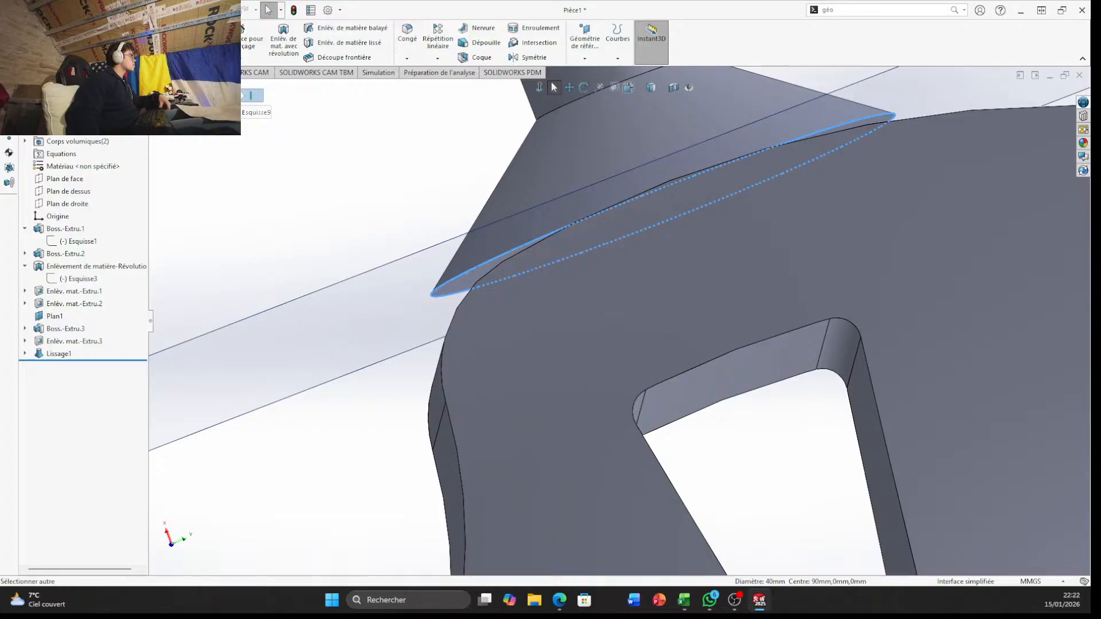
pyautogui.click(55, 72)
pyautogui.click(12, 38)
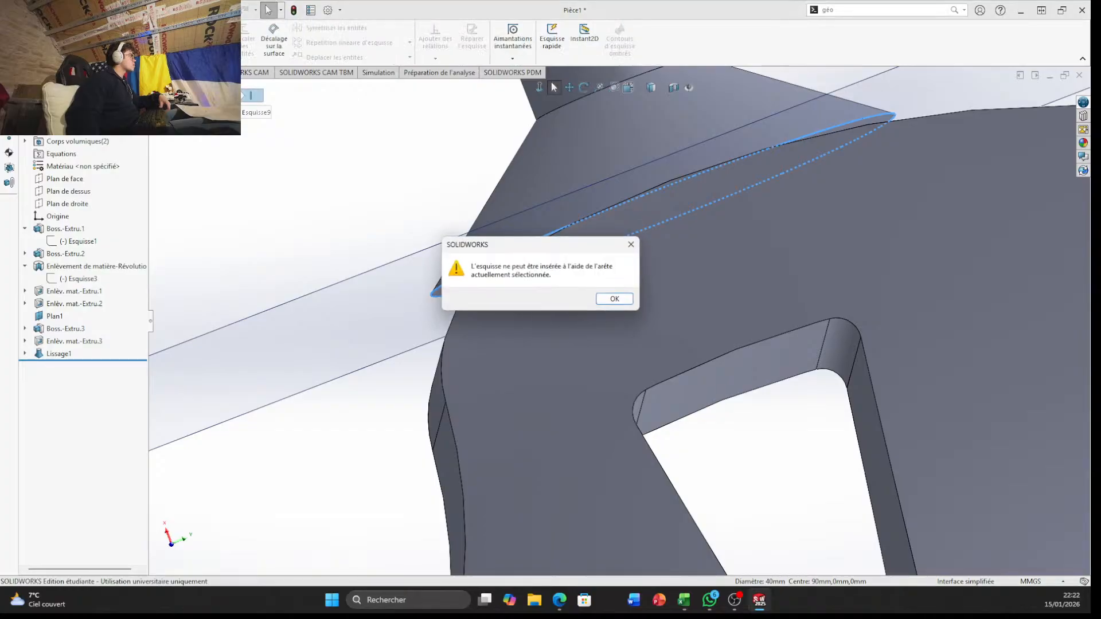
pyautogui.click(625, 303)
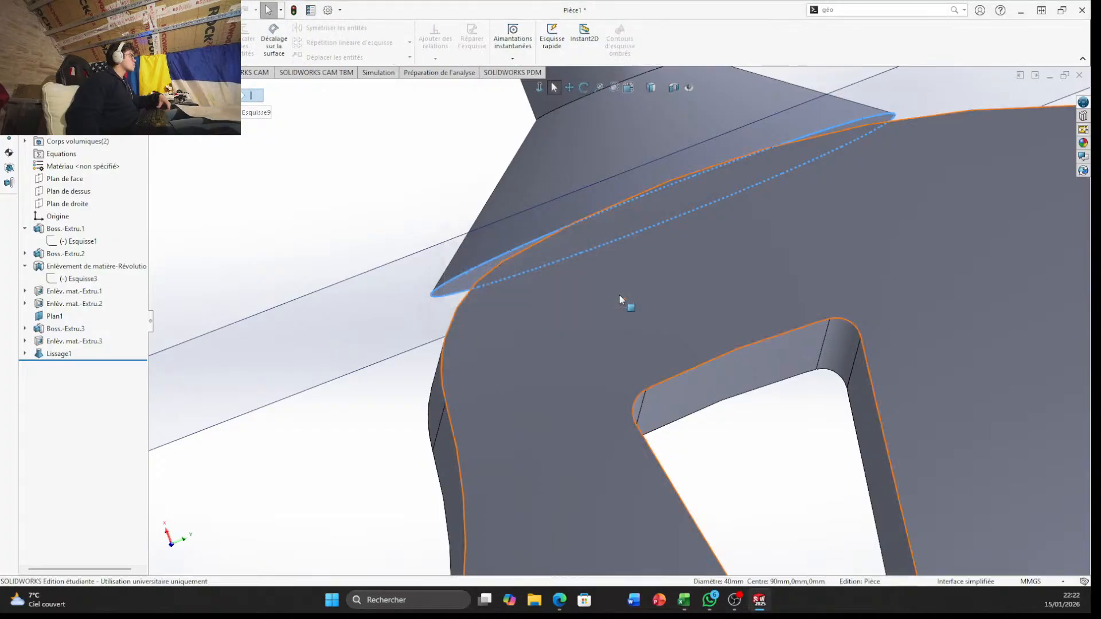
# Start a sketch on the flat underside of the lofted cone and convert its circular edge into sketch geometry
pyautogui.moveTo(391, 201); pyautogui.dragTo(516, 315, button='middle')
pyautogui.scroll(4, 466, 220)
pyautogui.scroll(-5, 727, 287)
pyautogui.moveTo(727, 286); pyautogui.dragTo(845, 203, button='middle')
pyautogui.scroll(-3, 845, 203)
pyautogui.moveTo(720, 201); pyautogui.dragTo(843, 145, button='middle')
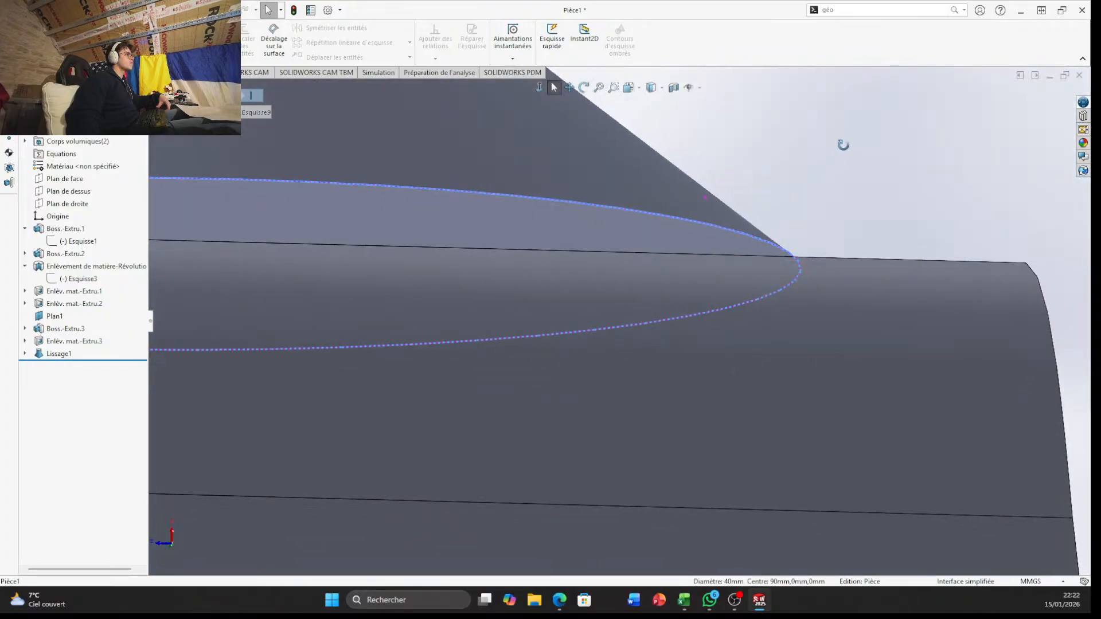
pyautogui.scroll(4, 649, 233)
pyautogui.moveTo(649, 234); pyautogui.dragTo(499, 228, button='middle')
pyautogui.click(367, 273)
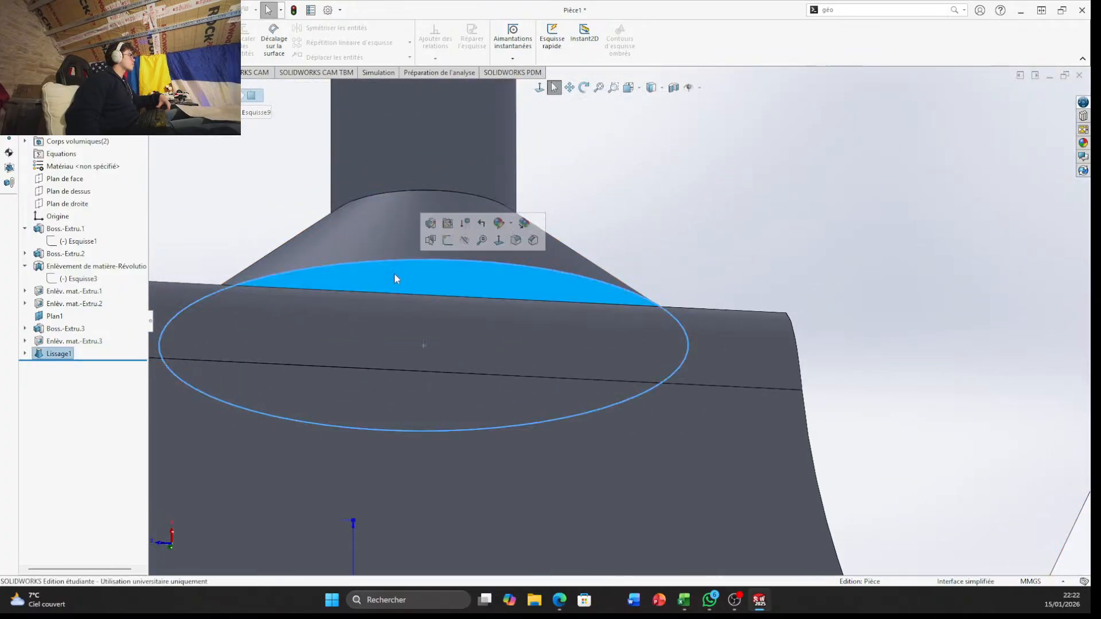
pyautogui.click(448, 246)
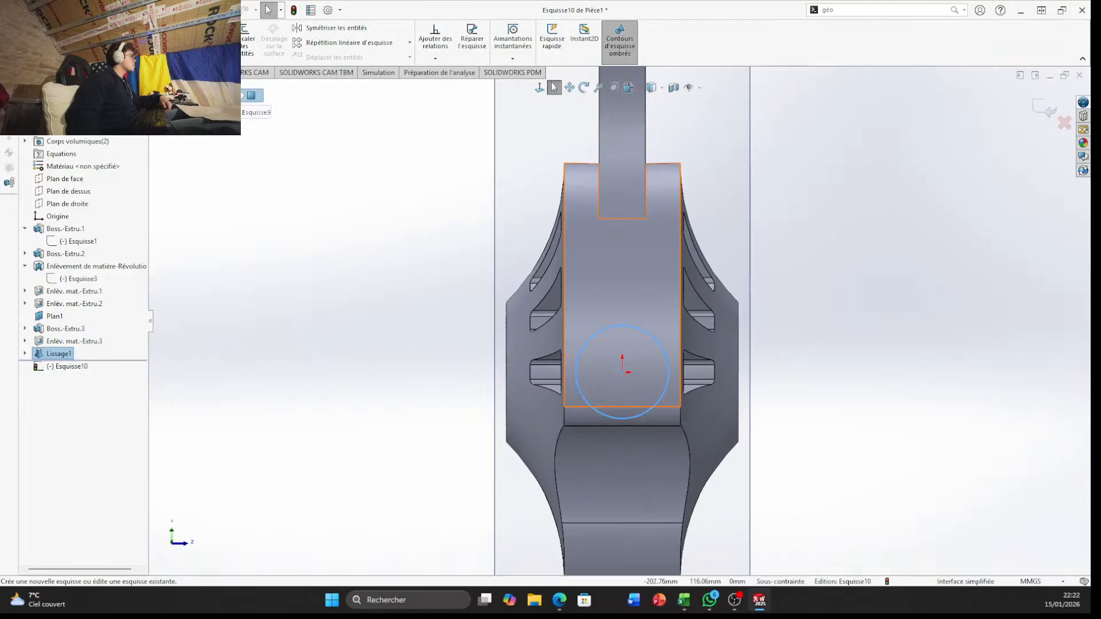
pyautogui.click(216, 41)
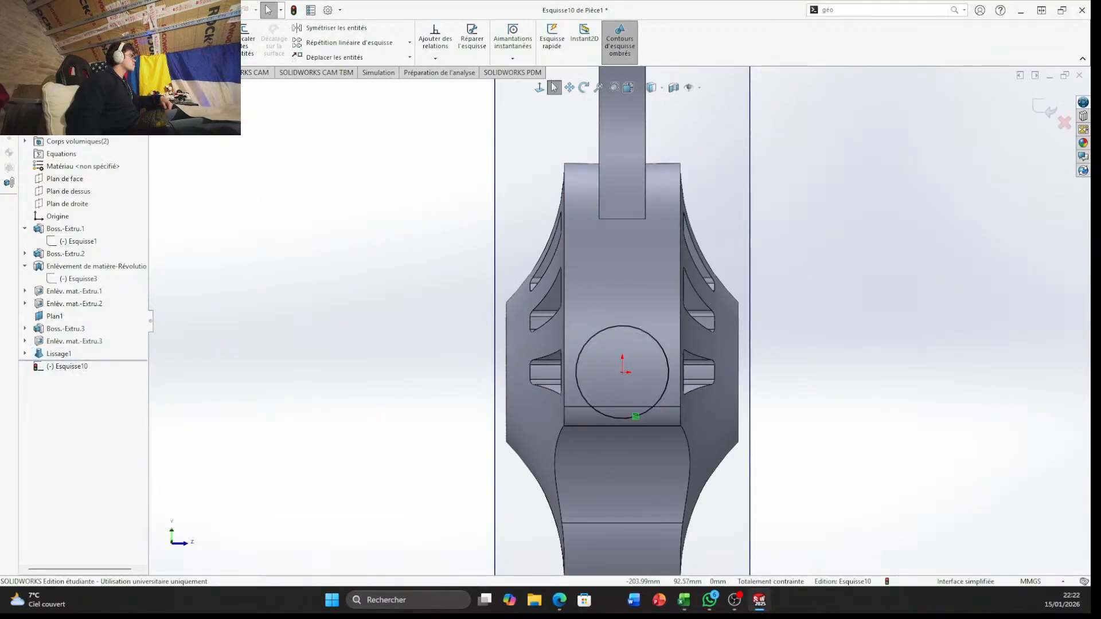
# Start a boss extrusion of the converted circle towards the block, trying the end condition Jusqu'à la prochaine surface
pyautogui.click(18, 73)
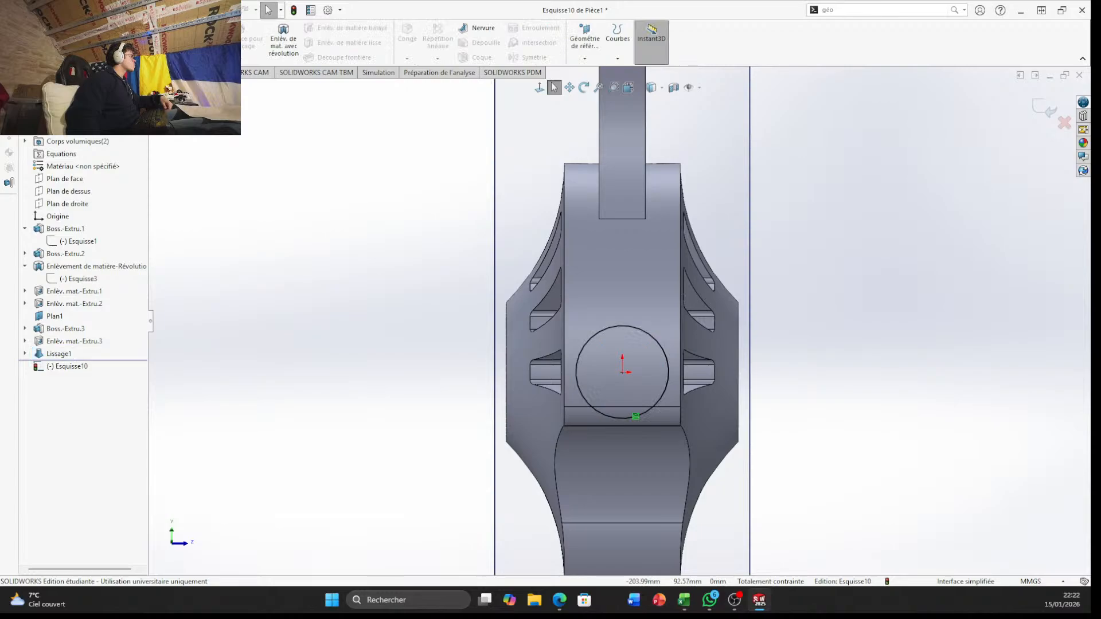
pyautogui.click(18, 40)
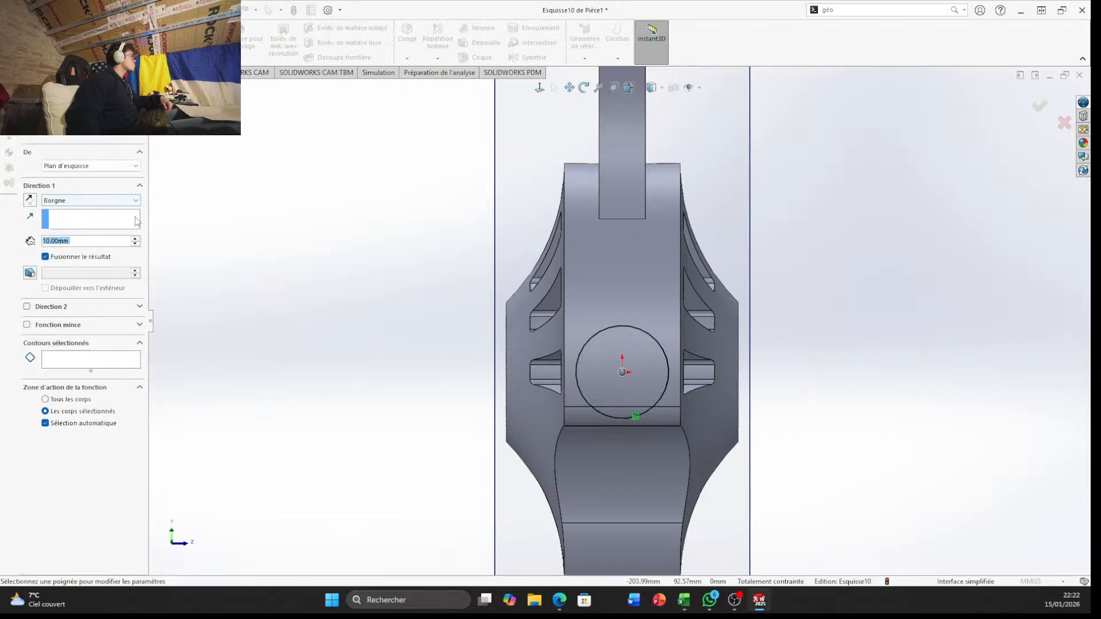
pyautogui.click(137, 202)
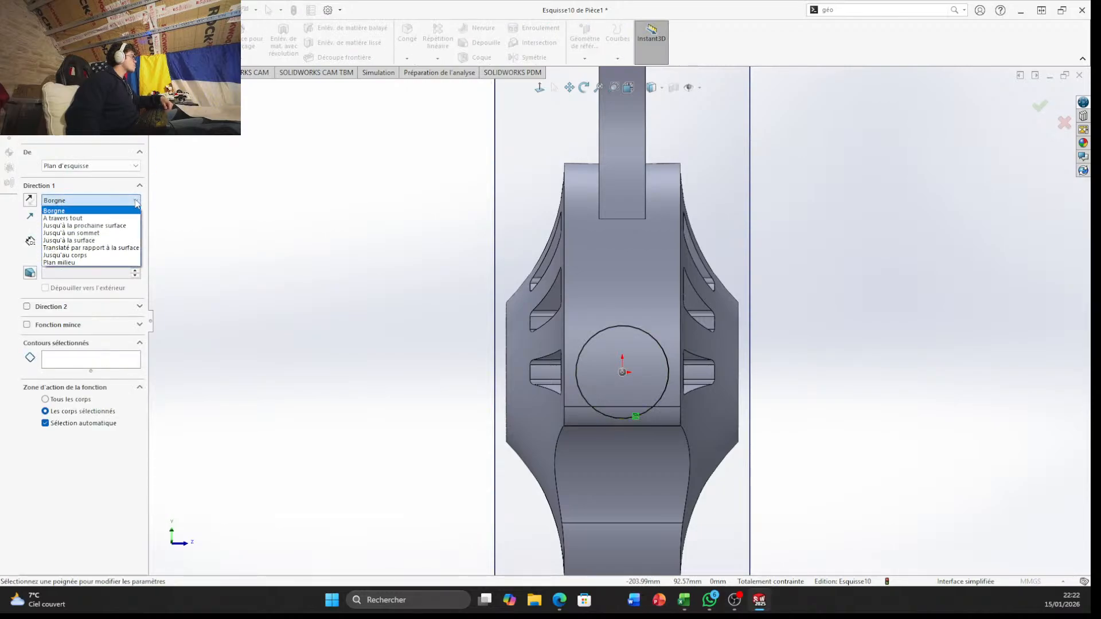
pyautogui.click(127, 229)
pyautogui.moveTo(215, 274); pyautogui.dragTo(390, 258, button='middle')
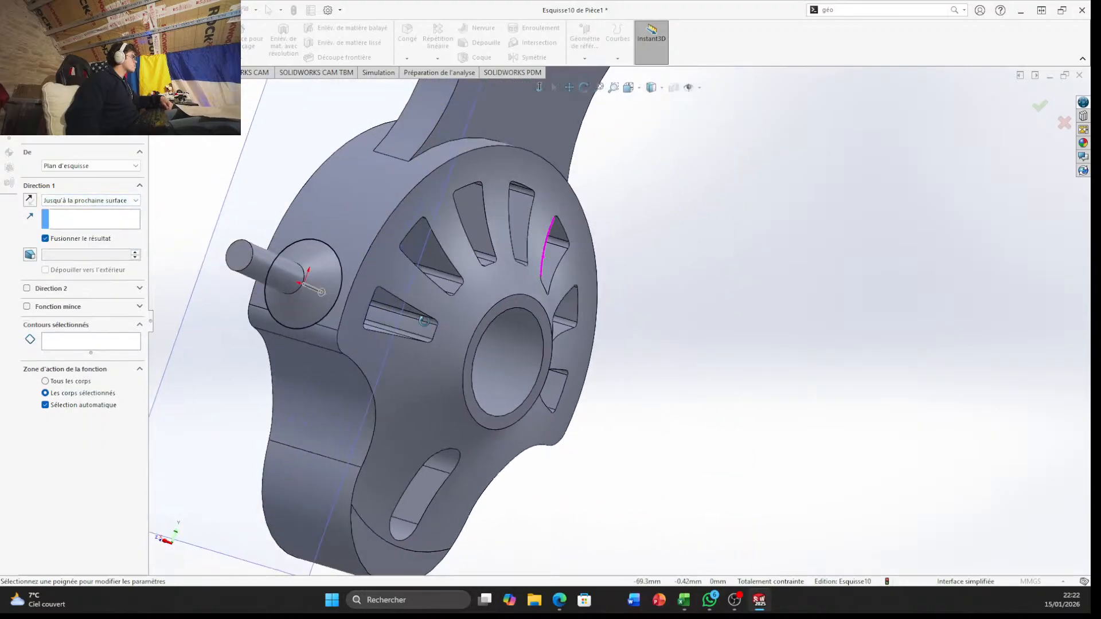
pyautogui.scroll(-4, 297, 304)
pyautogui.moveTo(297, 302); pyautogui.dragTo(244, 199, button='middle')
# Set the extrusion's end condition to Jusqu'à la surface, end it on the block's curved outer face with results merged, and create it
pyautogui.click(112, 201)
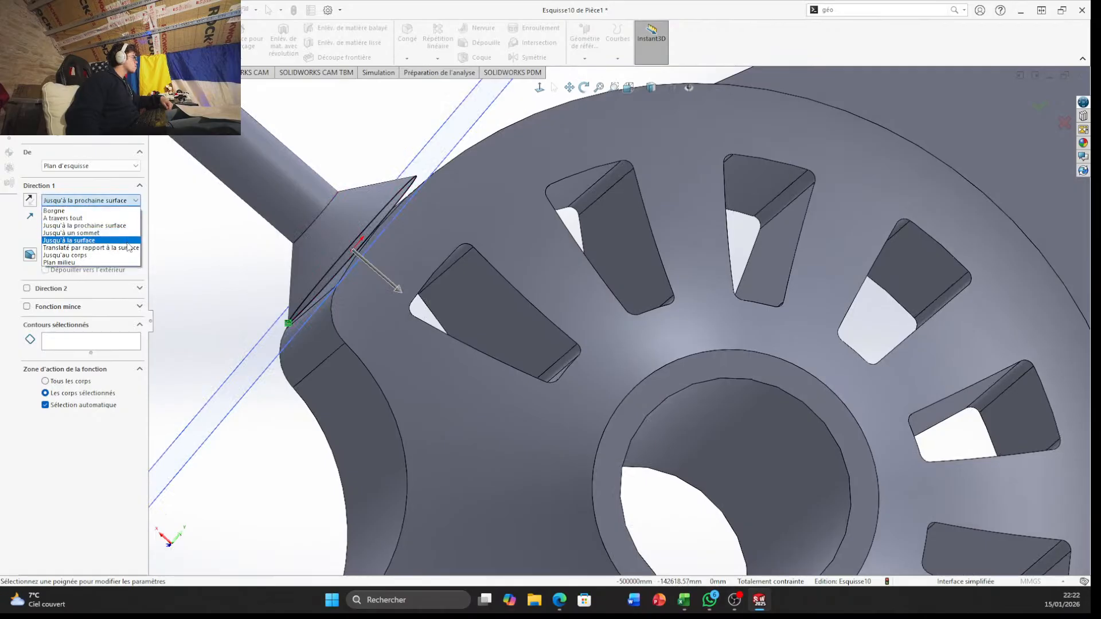
pyautogui.click(128, 242)
pyautogui.moveTo(192, 244); pyautogui.dragTo(235, 307, button='middle')
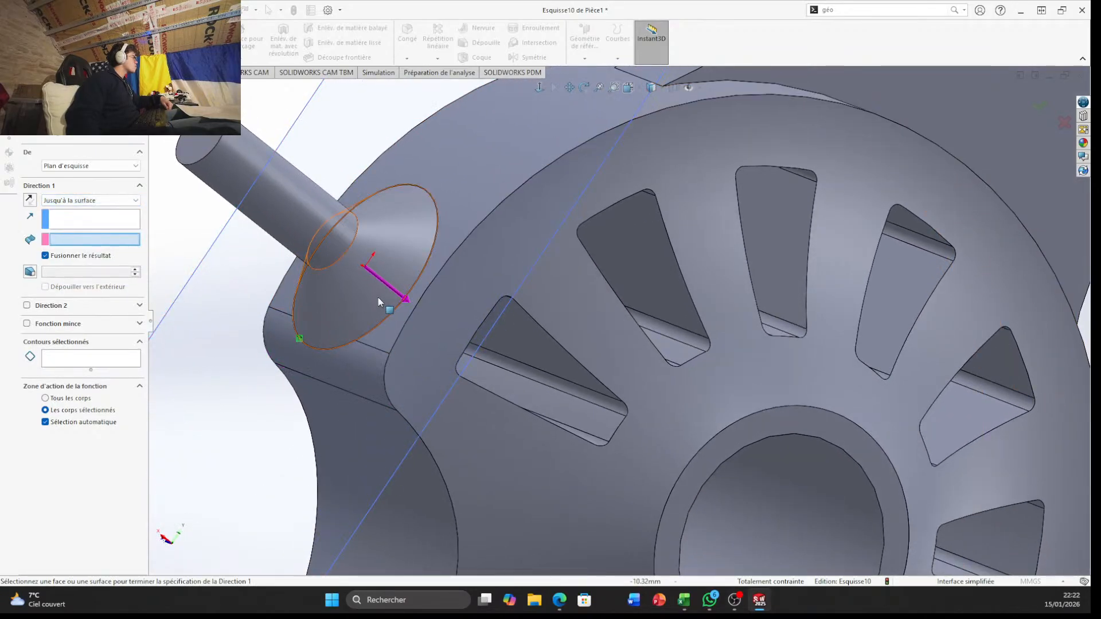
pyautogui.click(396, 339)
pyautogui.moveTo(411, 373); pyautogui.dragTo(422, 319, button='middle')
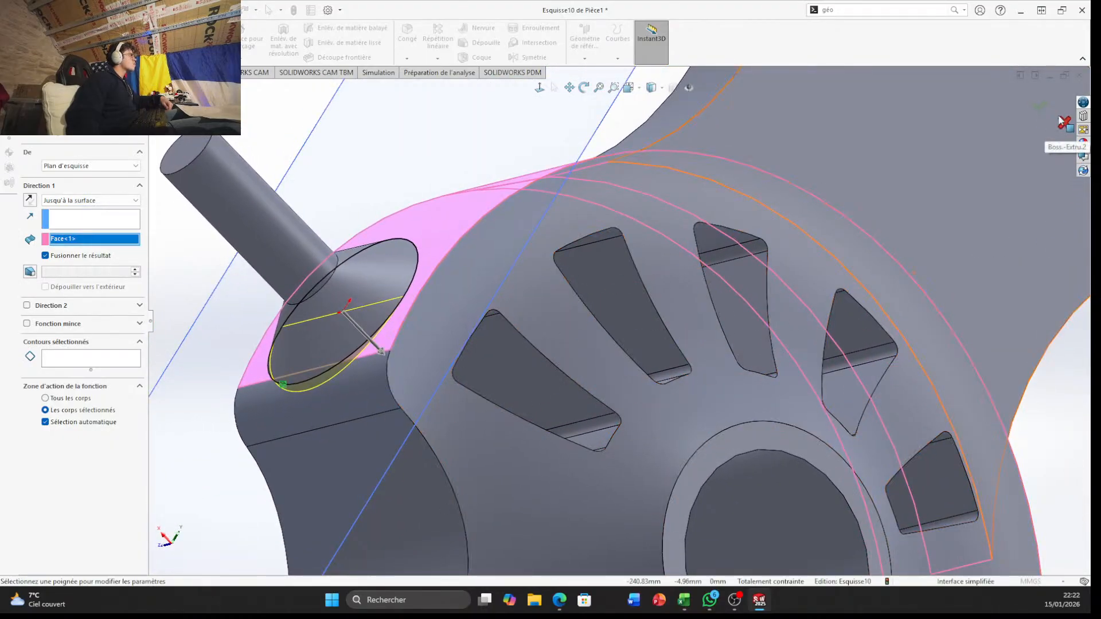
pyautogui.click(1040, 108)
pyautogui.moveTo(602, 353); pyautogui.dragTo(711, 169, button='middle')
pyautogui.scroll(2, 600, 180)
pyautogui.scroll(-7, 600, 181)
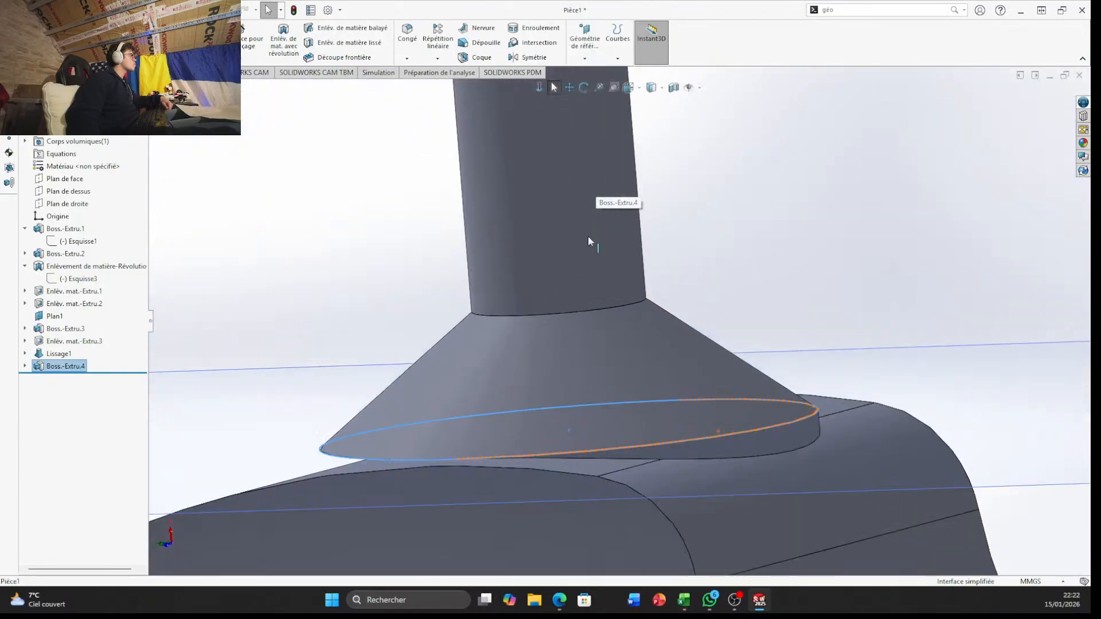
# Hide the reference plane Plan1 that crosses the top of the block
pyautogui.click(615, 309)
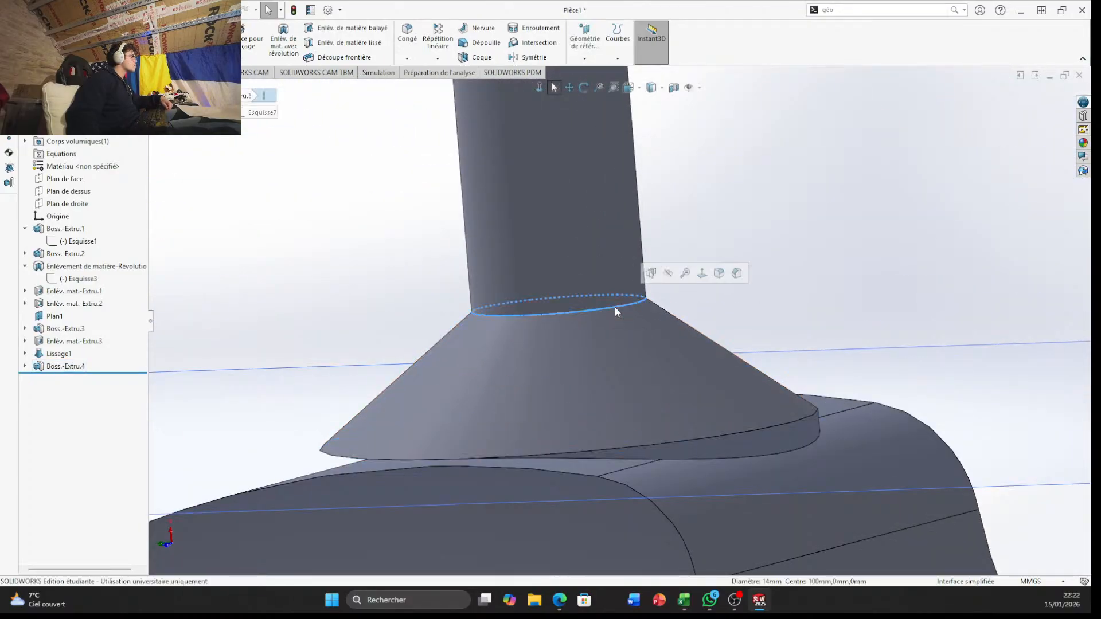
pyautogui.moveTo(615, 308); pyautogui.dragTo(539, 356, button='middle')
pyautogui.scroll(5, 539, 357)
pyautogui.moveTo(337, 450); pyautogui.dragTo(396, 451, button='middle')
pyautogui.click(524, 238)
pyautogui.click(566, 387)
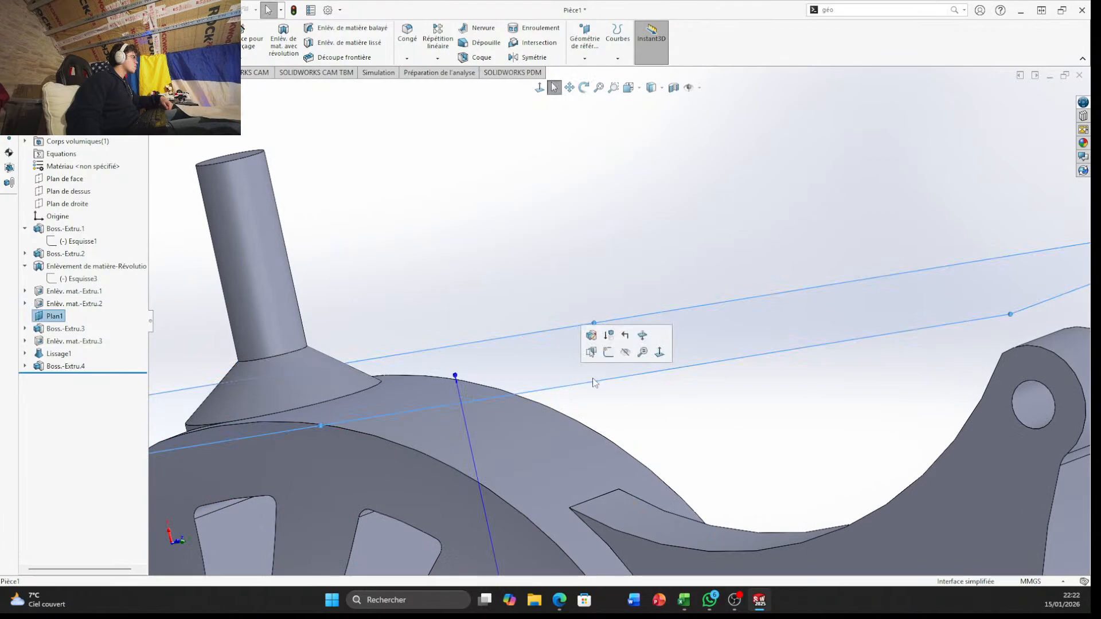
pyautogui.click(625, 353)
# Examine how the lofted cone and its extruded base meet the block's curved outer face from several sides
pyautogui.moveTo(504, 405); pyautogui.dragTo(444, 418, button='middle')
pyautogui.scroll(-7, 327, 401)
pyautogui.moveTo(304, 400); pyautogui.dragTo(242, 411, button='middle')
pyautogui.scroll(3, 305, 387)
pyautogui.scroll(3, 197, 393)
pyautogui.scroll(5, 243, 411)
pyautogui.scroll(-6, 438, 314)
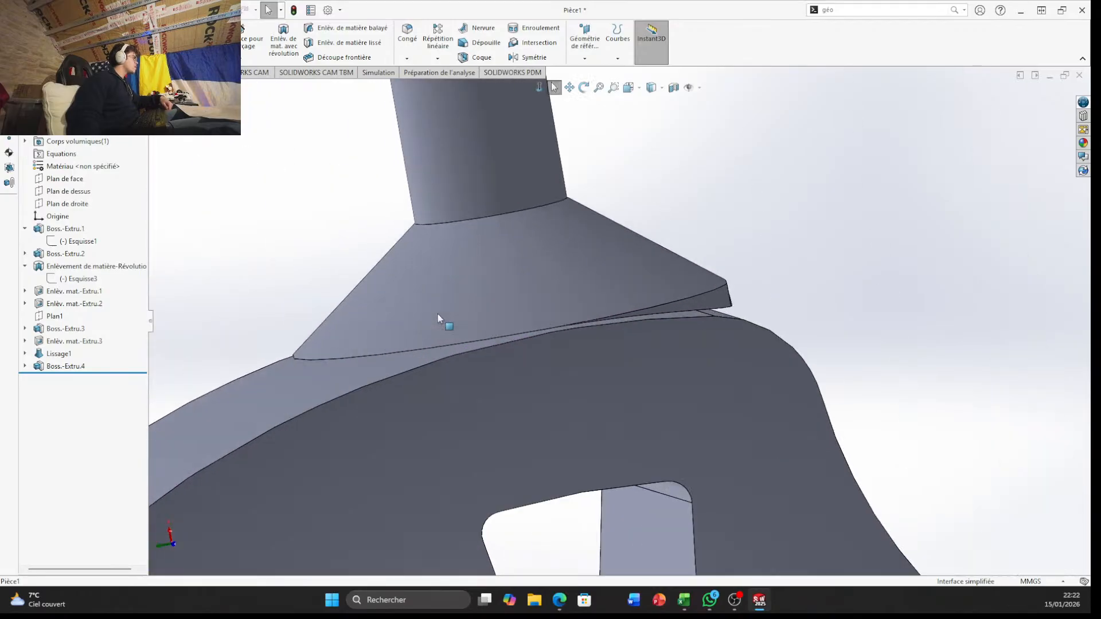
pyautogui.moveTo(440, 315); pyautogui.dragTo(300, 408, button='middle')
pyautogui.scroll(5, 400, 312)
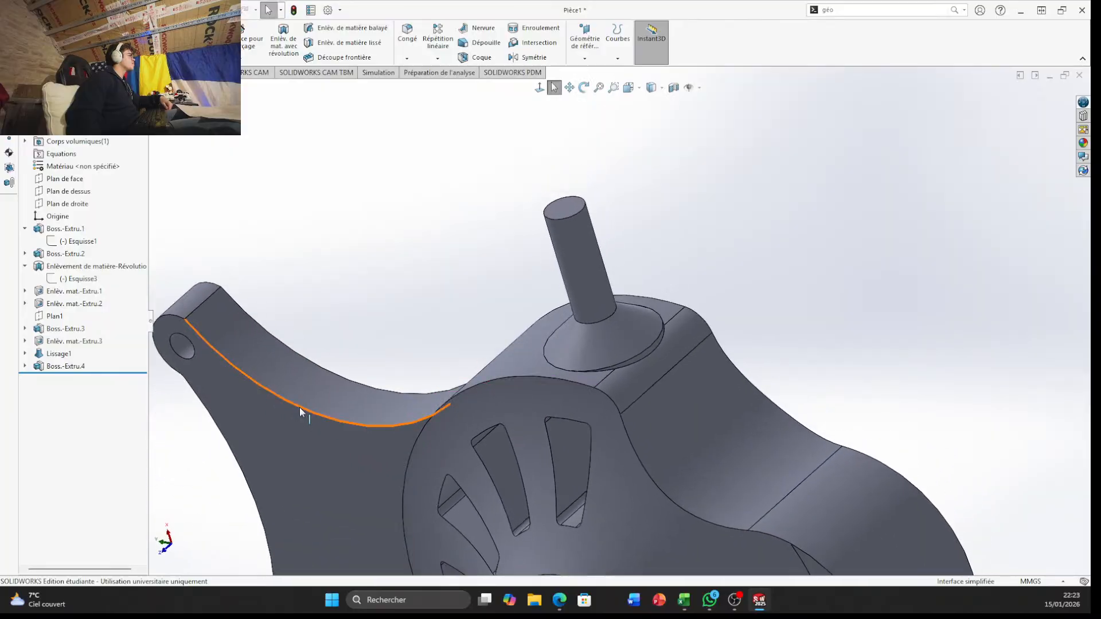
pyautogui.scroll(-3, 341, 349)
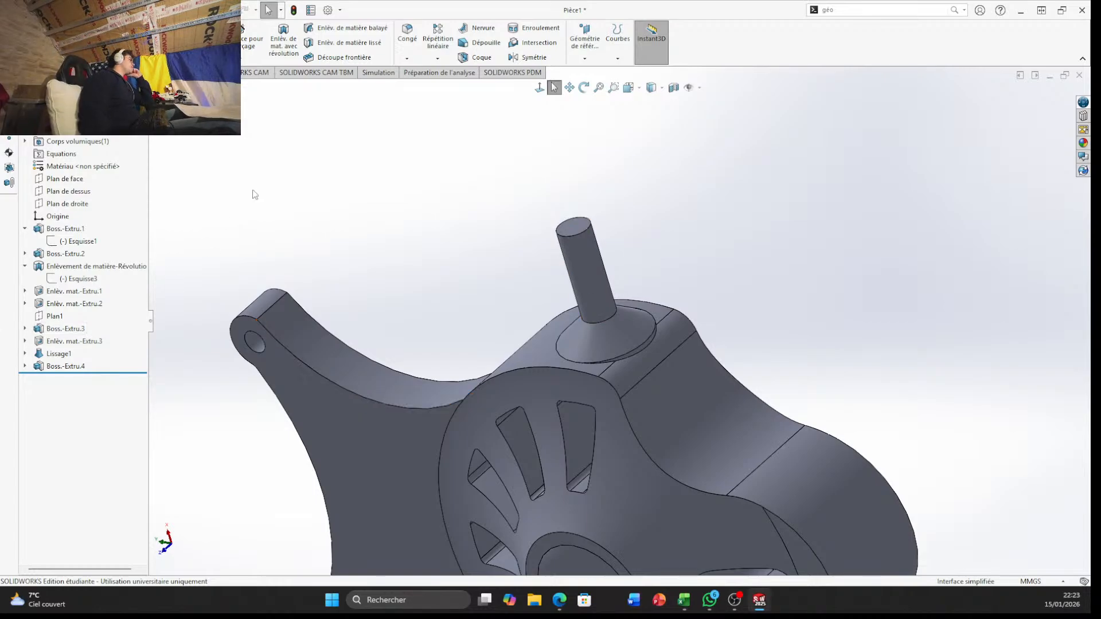
pyautogui.scroll(-3, 313, 377)
pyautogui.scroll(-3, 763, 222)
pyautogui.moveTo(762, 222); pyautogui.dragTo(730, 266, button='middle')
pyautogui.scroll(5, 755, 211)
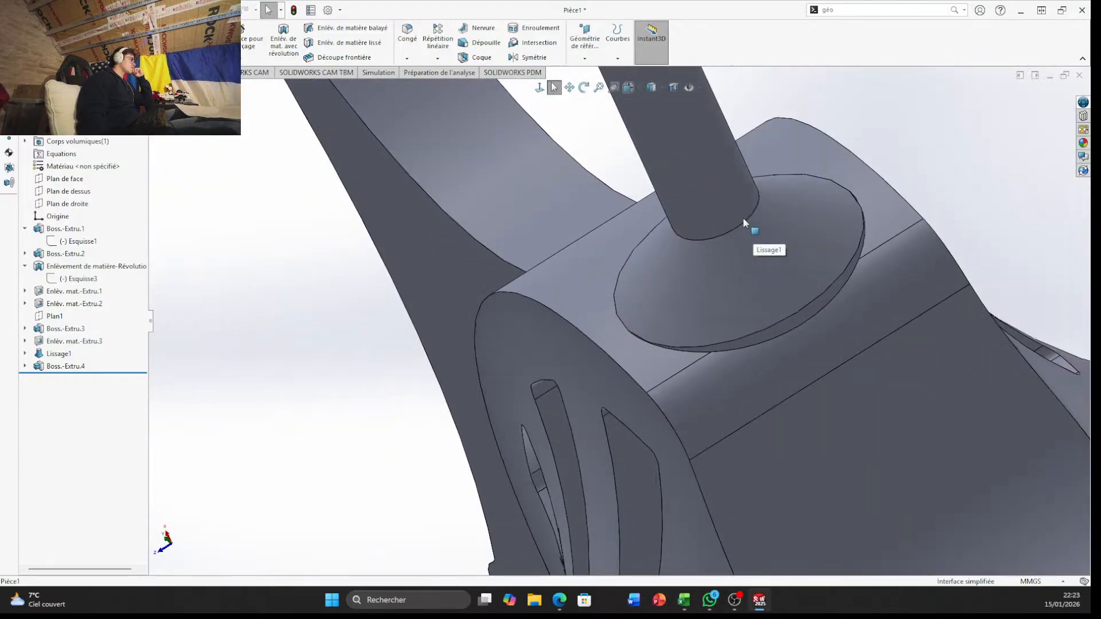
pyautogui.moveTo(744, 218); pyautogui.dragTo(744, 175, button='middle')
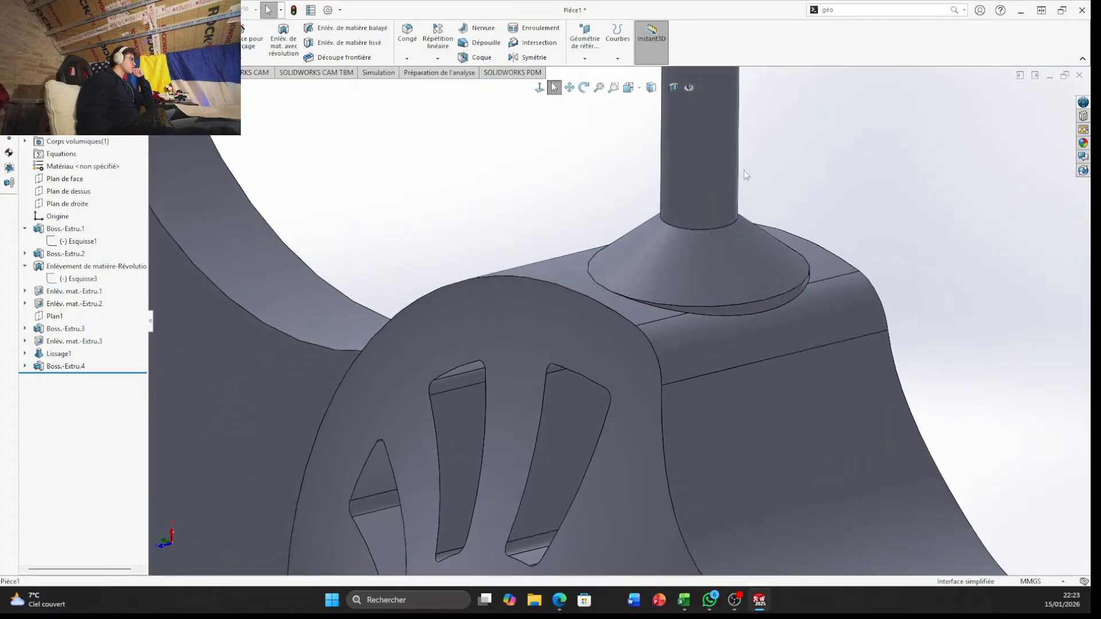
# Delete the extrusion Boss.-Extru.4 beneath the cone together with its leftover sketch Esquisse10
pyautogui.click(63, 368)
pyautogui.rightClick(68, 370)
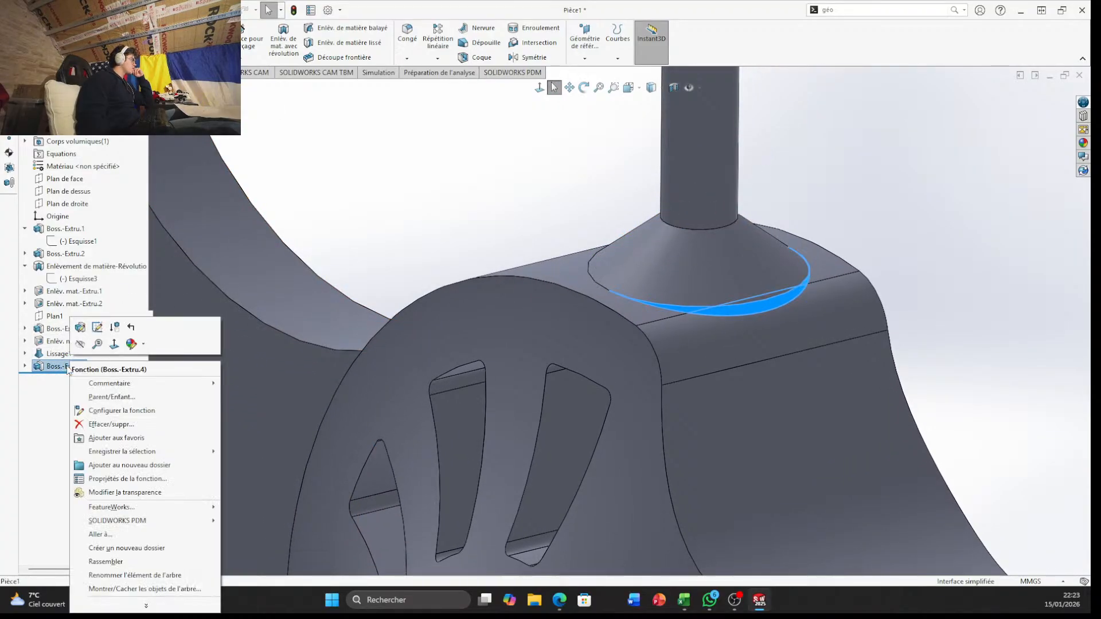
pyautogui.click(94, 425)
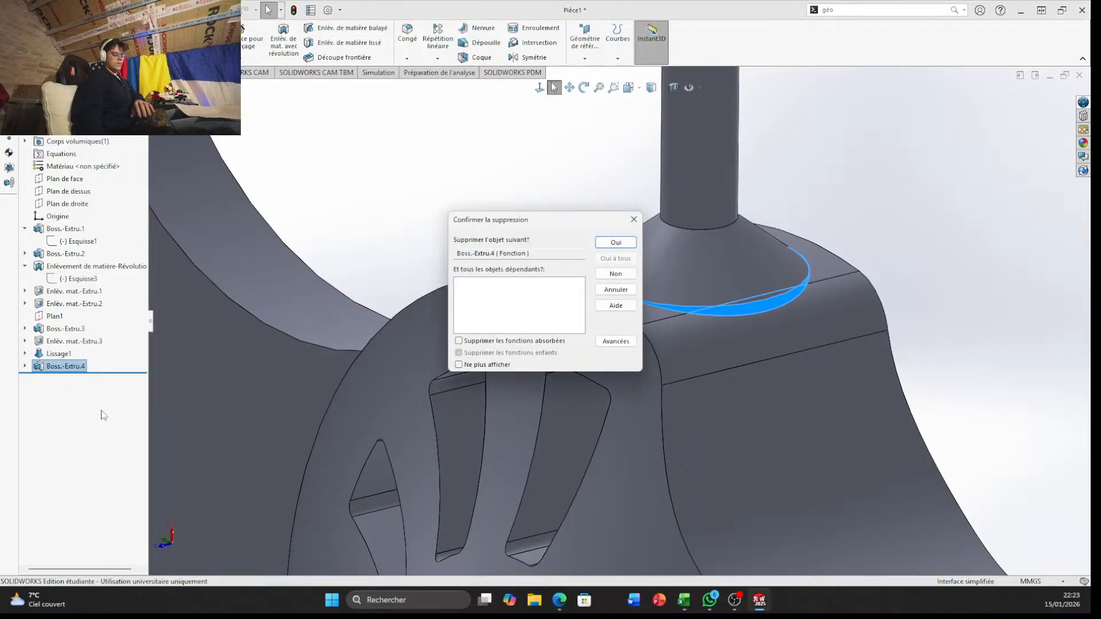
pyautogui.press('Return')
pyautogui.click(62, 370)
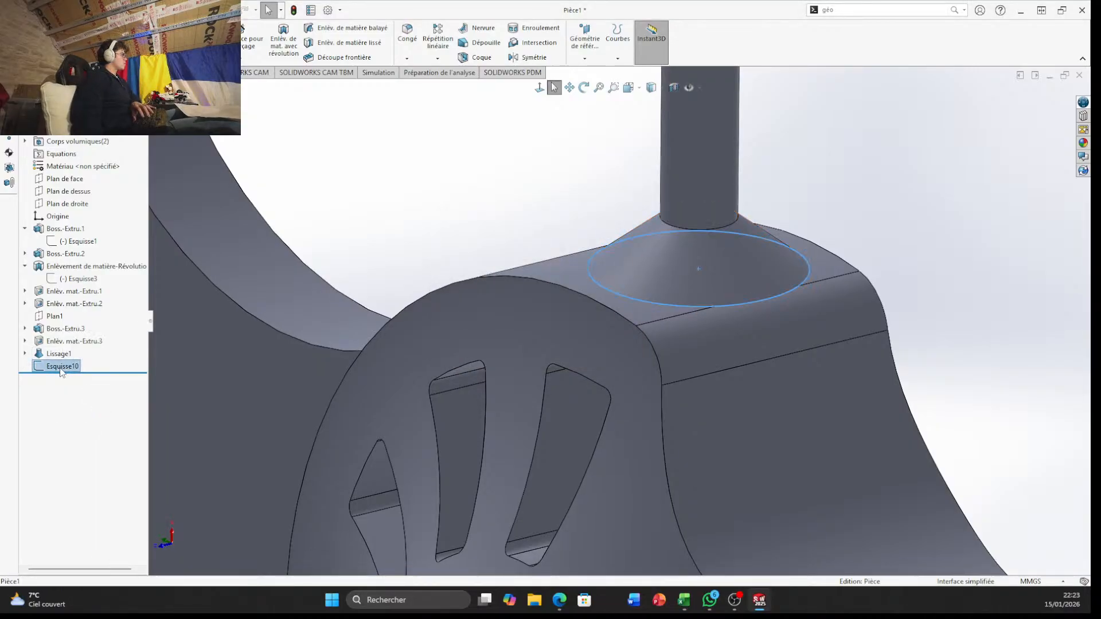
pyautogui.rightClick(62, 370)
pyautogui.click(103, 445)
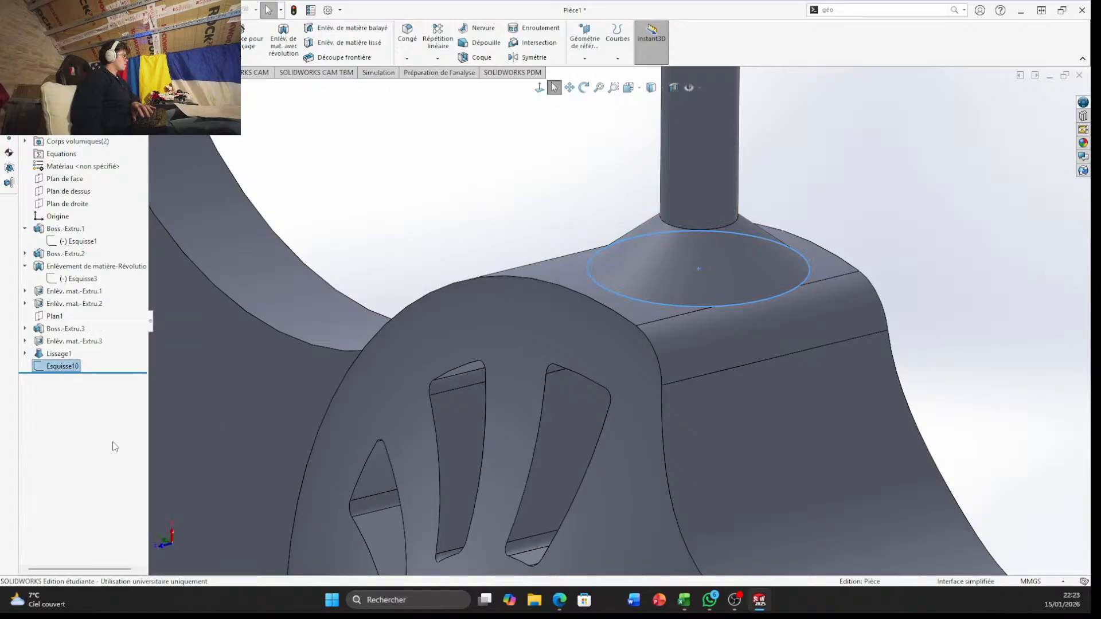
pyautogui.press('Return')
# Delete the conical loft Lissage1 and its leftover base circle sketch Esquisse9
pyautogui.click(59, 356)
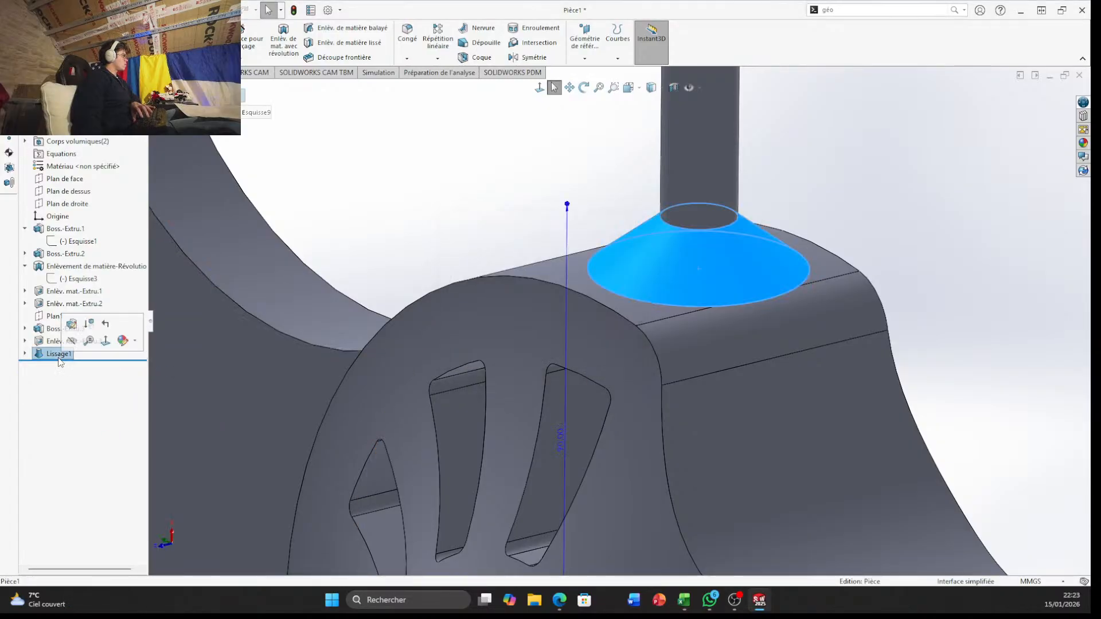
pyautogui.rightClick(60, 357)
pyautogui.click(100, 411)
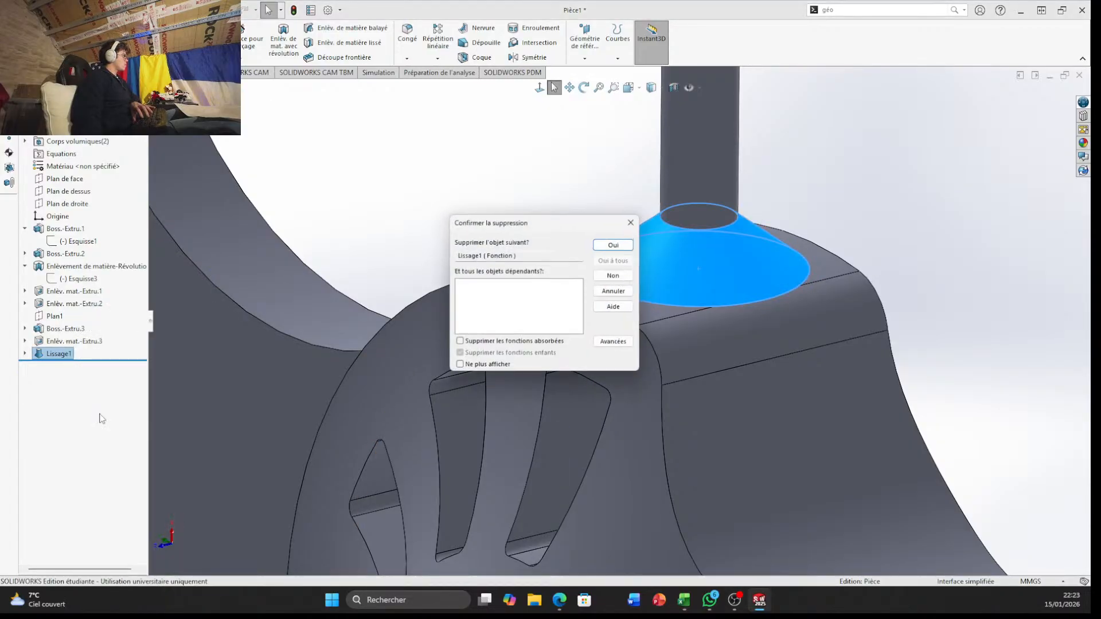
pyautogui.press('Return')
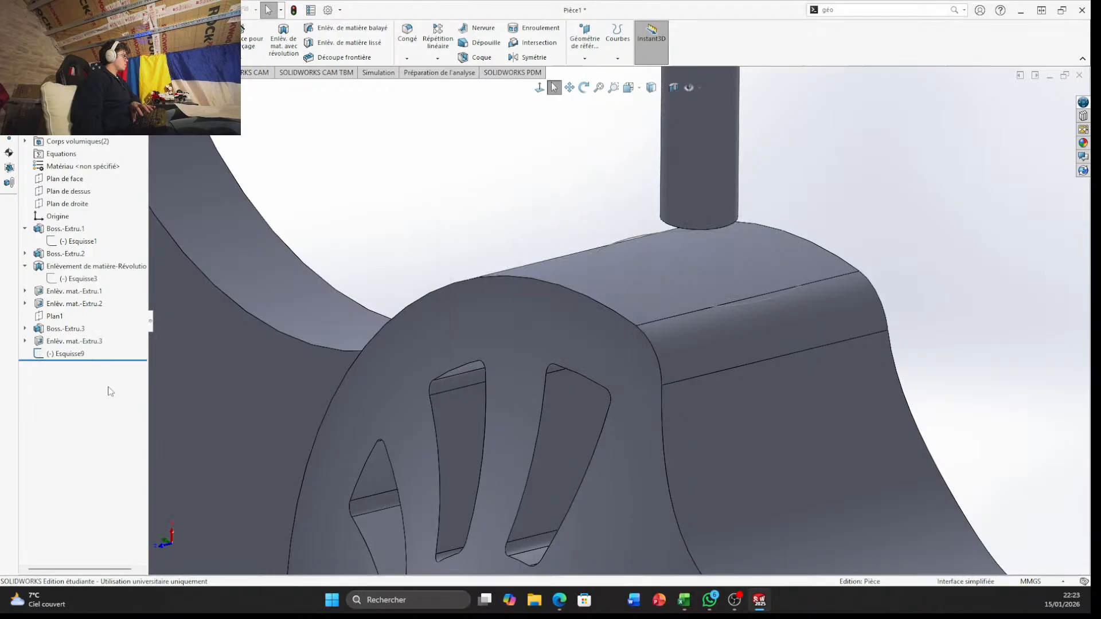
pyautogui.rightClick(71, 357)
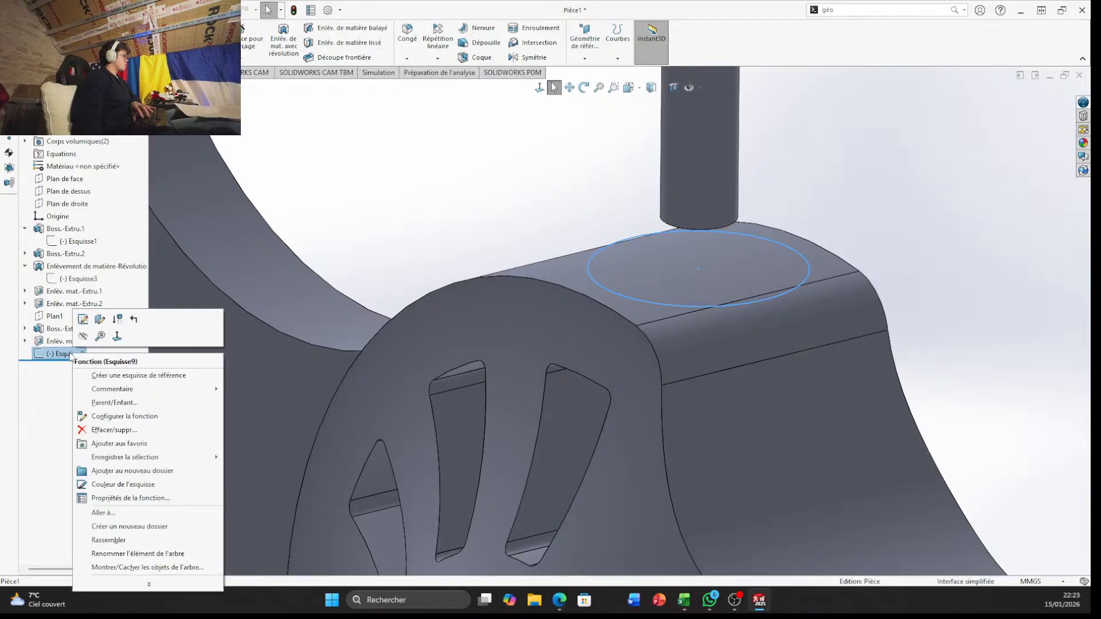
pyautogui.click(104, 429)
pyautogui.press('Return')
# Delete the extruded cut Enlèv. mat.-Extru.3 at the lower end of the cylindrical boss
pyautogui.click(86, 341)
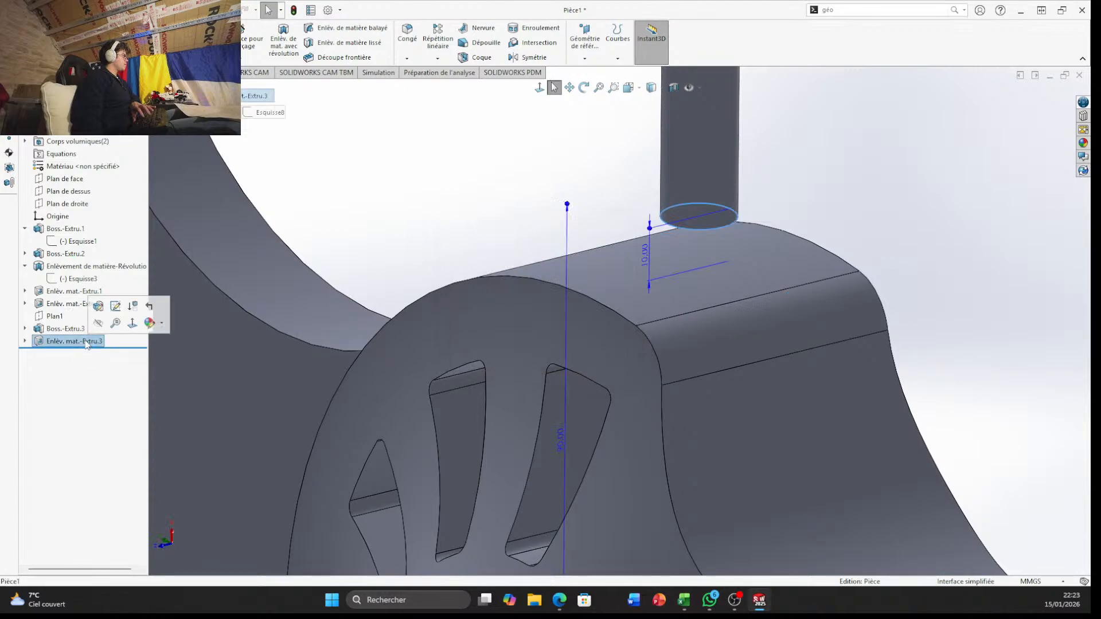
pyautogui.rightClick(88, 342)
pyautogui.click(112, 404)
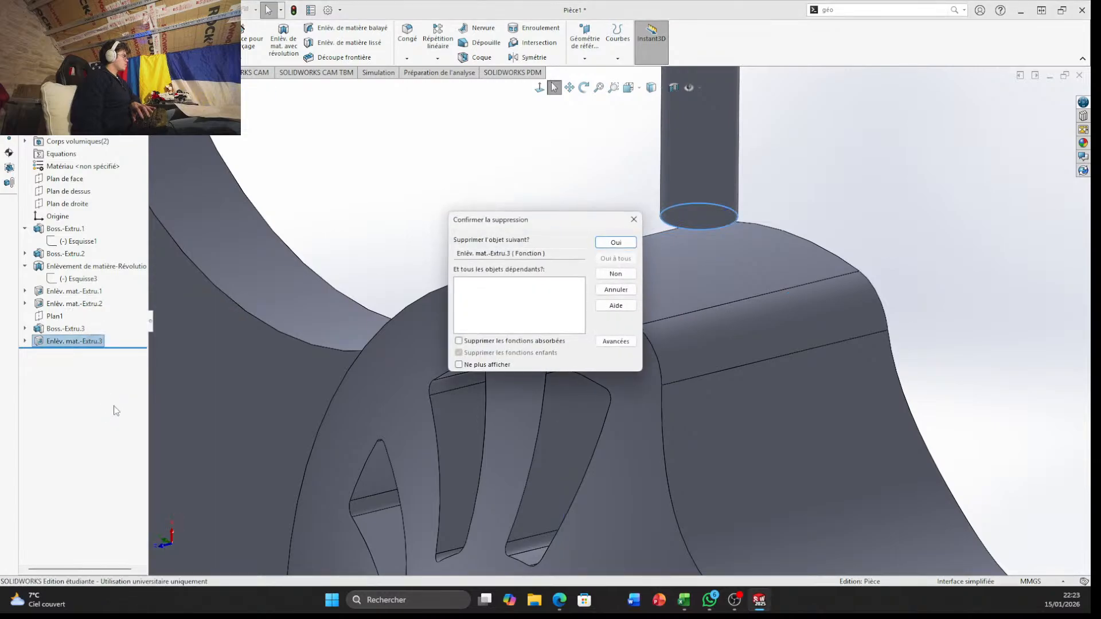
pyautogui.press('Return')
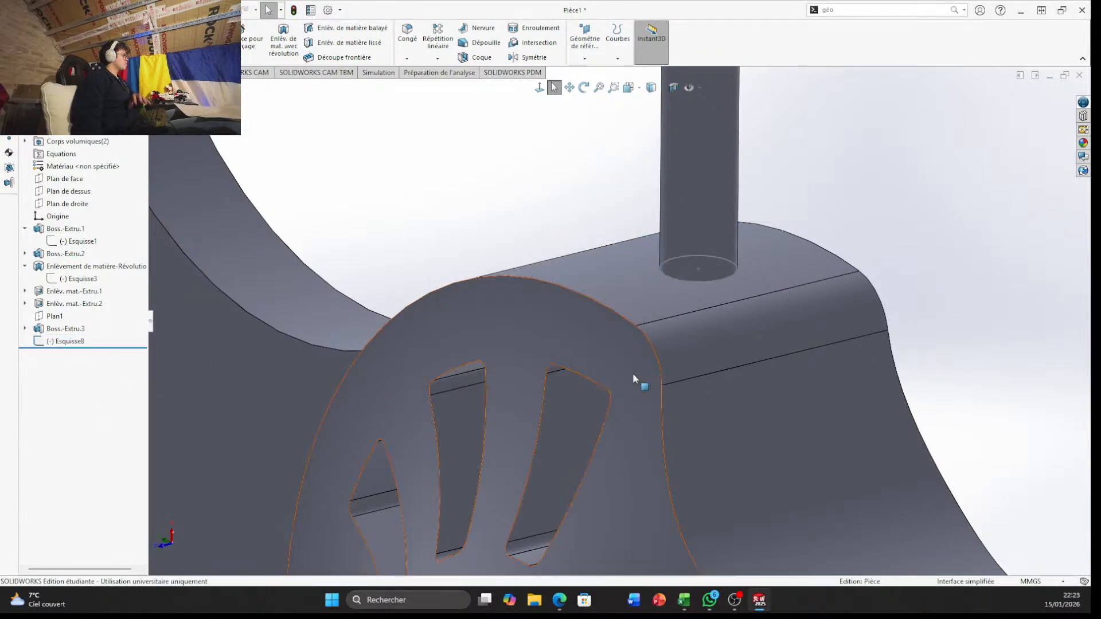
# Examine the cylindrical boss, its junction with the block's curved face and the whole bracket from several angles
pyautogui.scroll(-4, 893, 185)
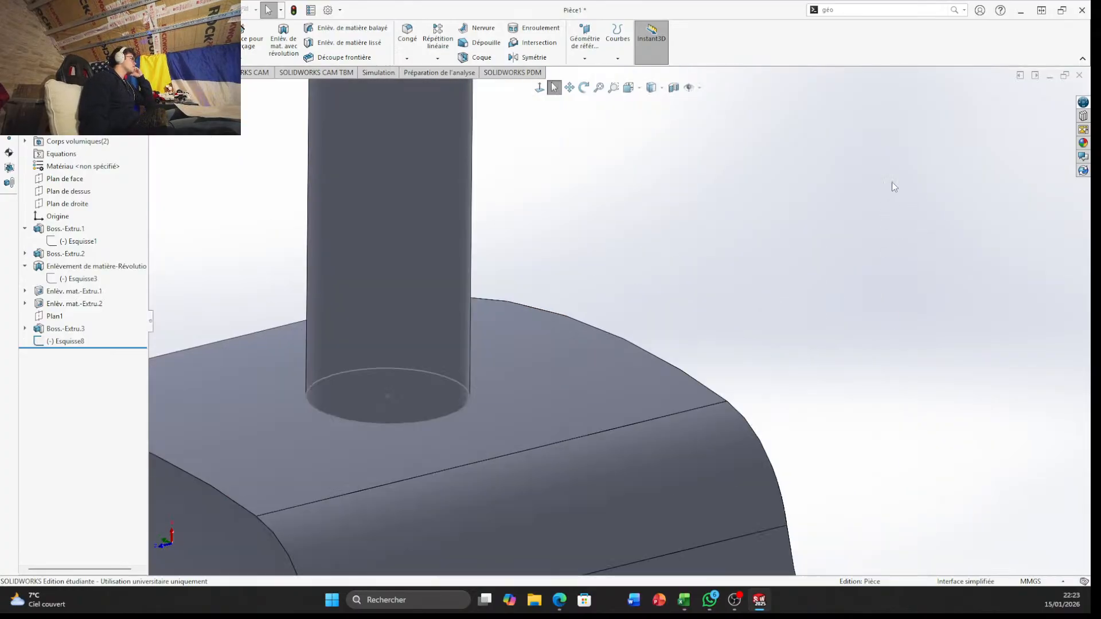
pyautogui.moveTo(892, 184); pyautogui.dragTo(763, 230, button='middle')
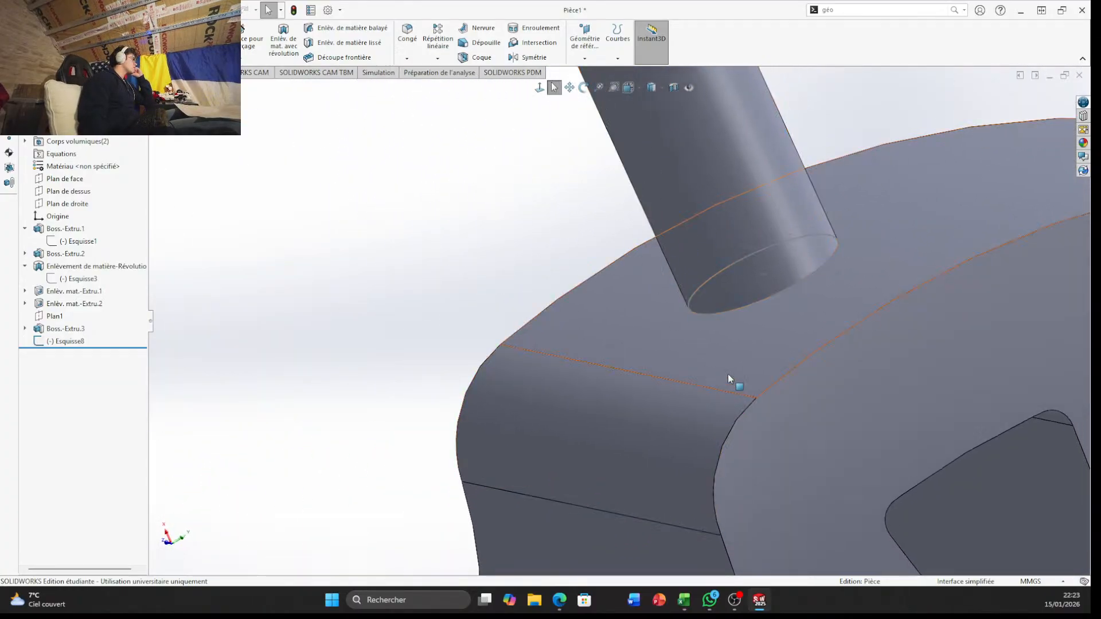
pyautogui.scroll(6, 727, 367)
pyautogui.moveTo(695, 281); pyautogui.dragTo(667, 189, button='middle')
pyautogui.moveTo(611, 291); pyautogui.dragTo(662, 333, button='middle')
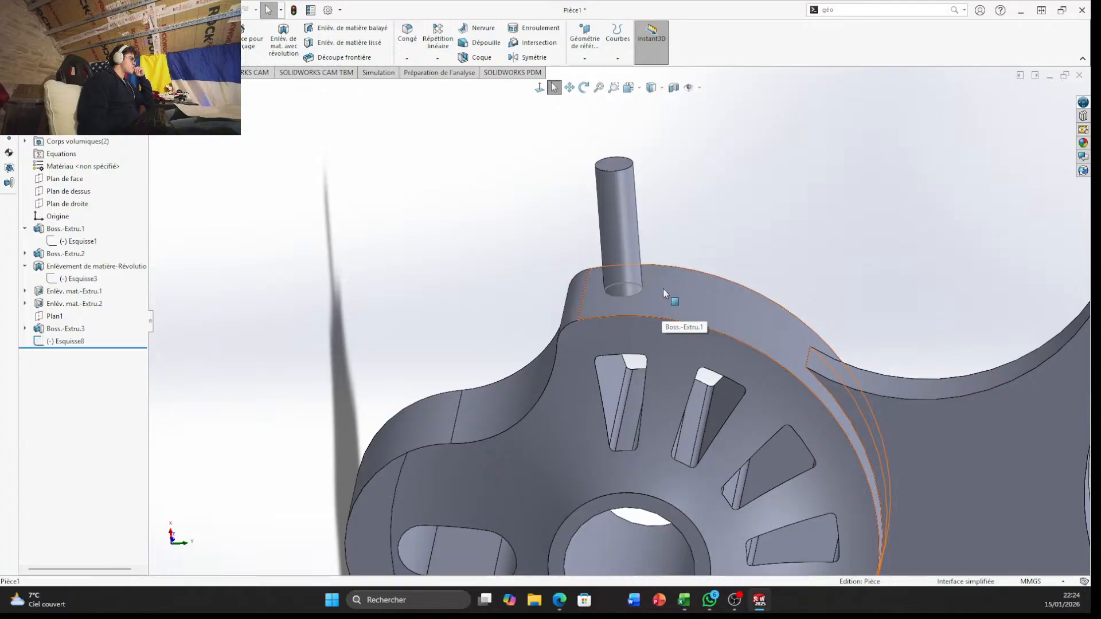
pyautogui.scroll(4, 674, 316)
pyautogui.moveTo(677, 319); pyautogui.dragTo(631, 361, button='middle')
pyautogui.scroll(-5, 625, 356)
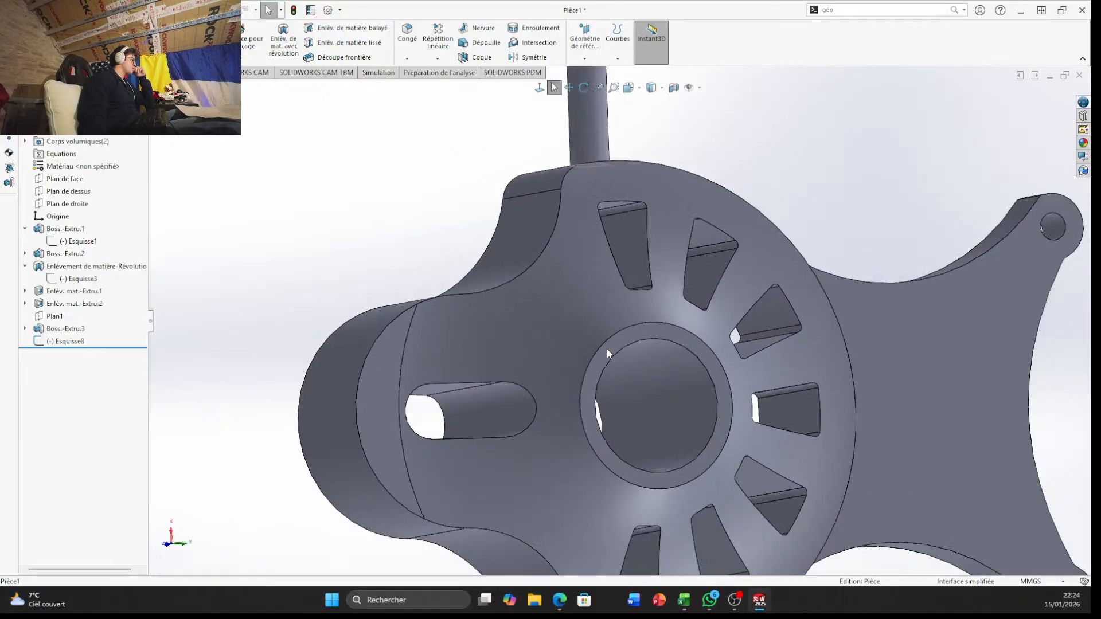
pyautogui.scroll(5, 607, 351)
pyautogui.moveTo(558, 327); pyautogui.dragTo(533, 379, button='middle')
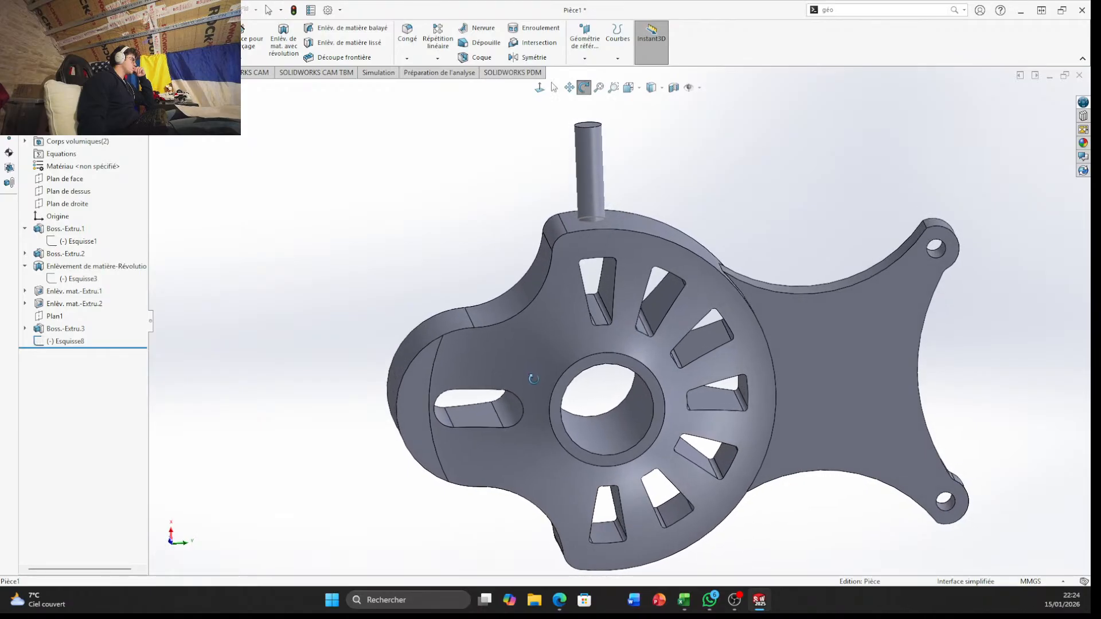
pyautogui.scroll(-2, 534, 379)
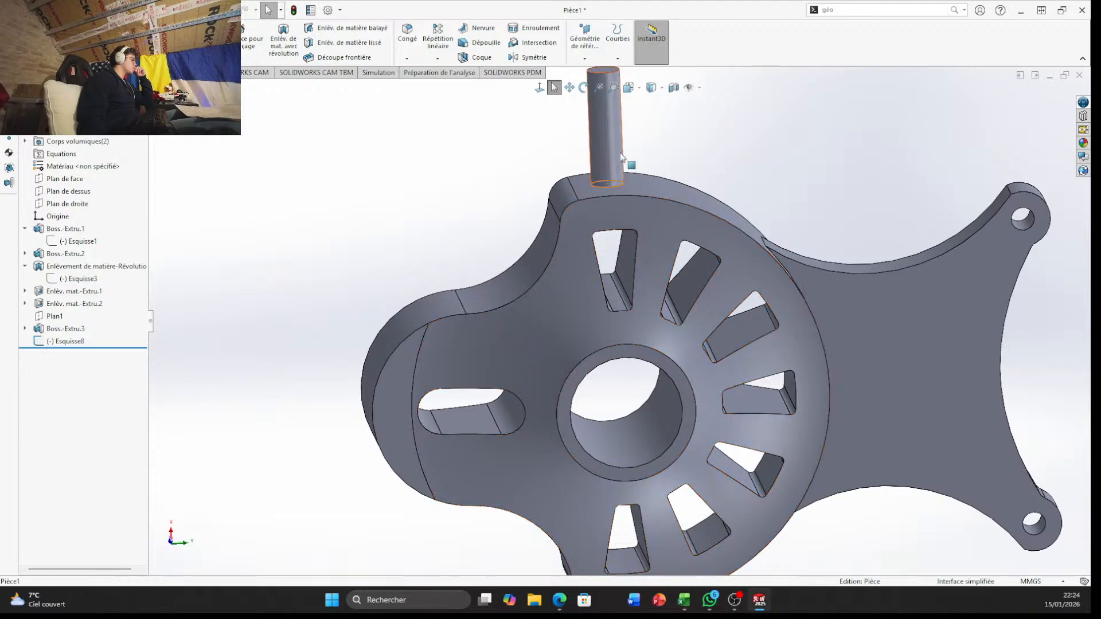
pyautogui.scroll(-3, 608, 167)
pyautogui.moveTo(589, 189); pyautogui.dragTo(600, 285, button='middle')
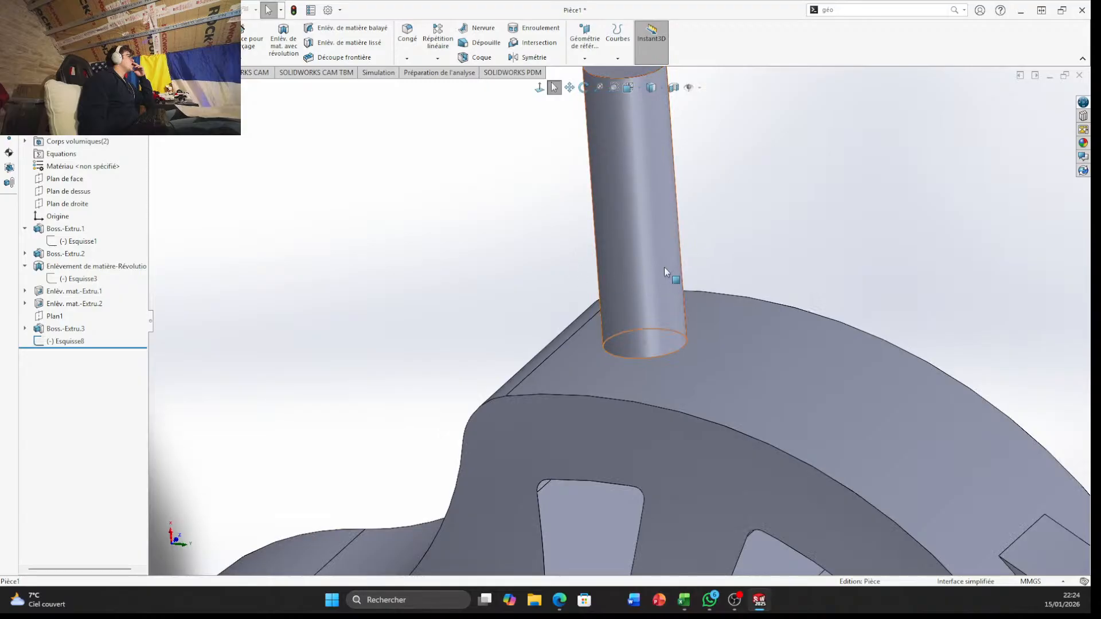
pyautogui.moveTo(607, 277); pyautogui.dragTo(634, 247, button='middle')
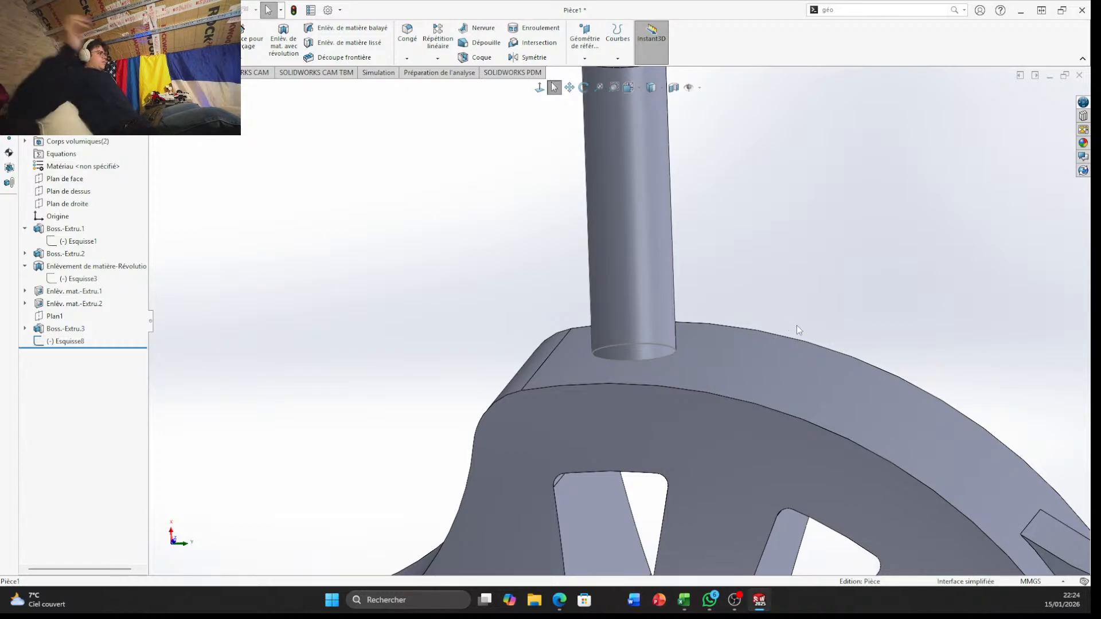
pyautogui.scroll(5, 629, 273)
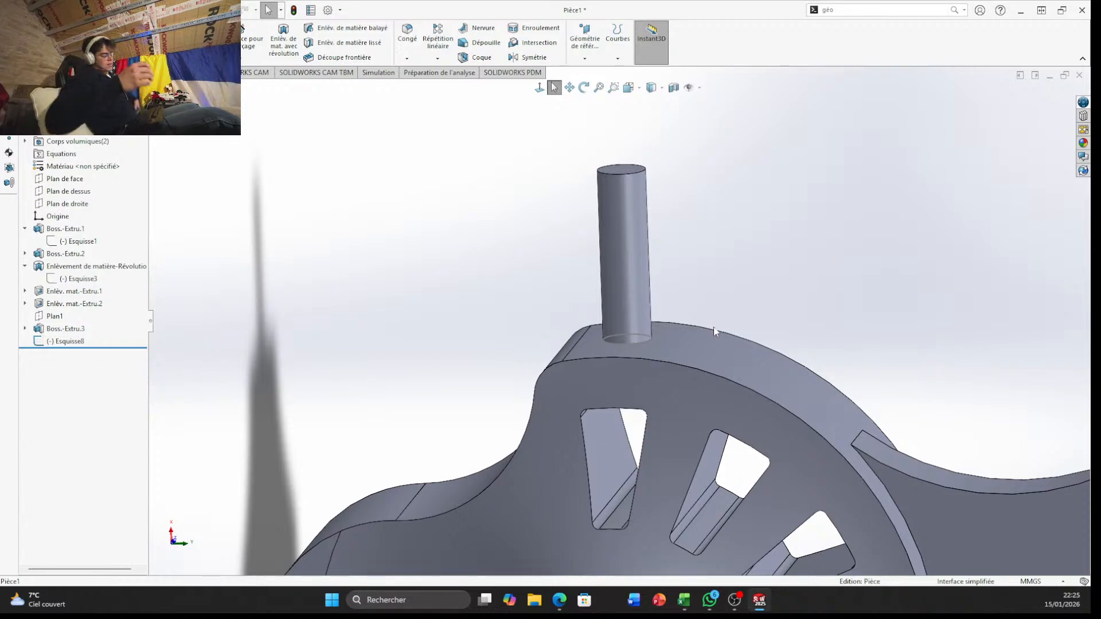
pyautogui.scroll(-5, 603, 201)
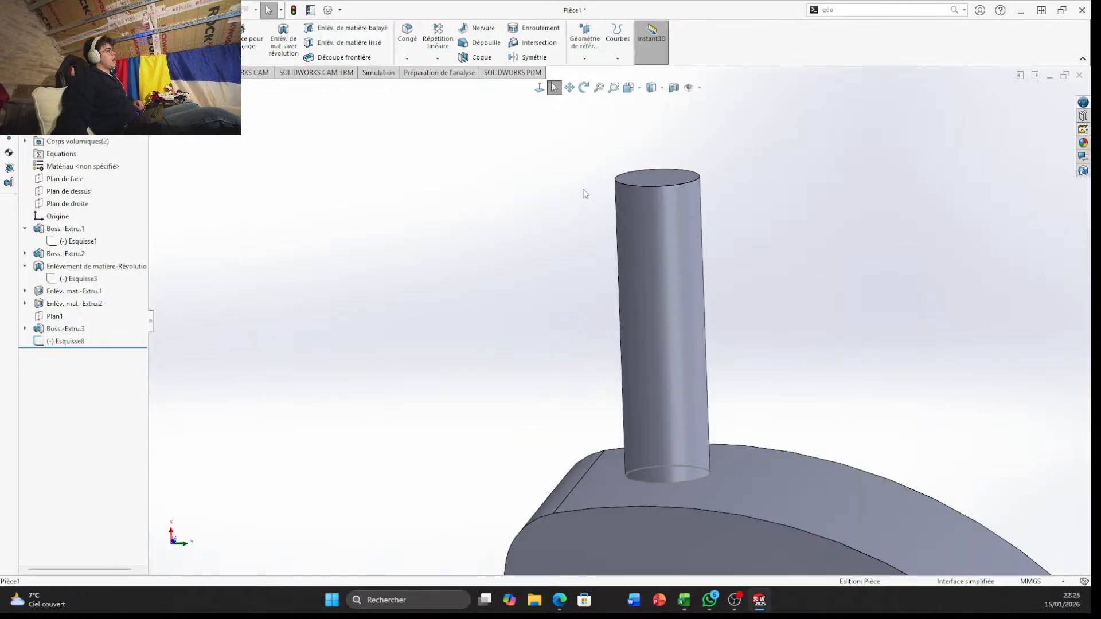
pyautogui.scroll(-2, 700, 401)
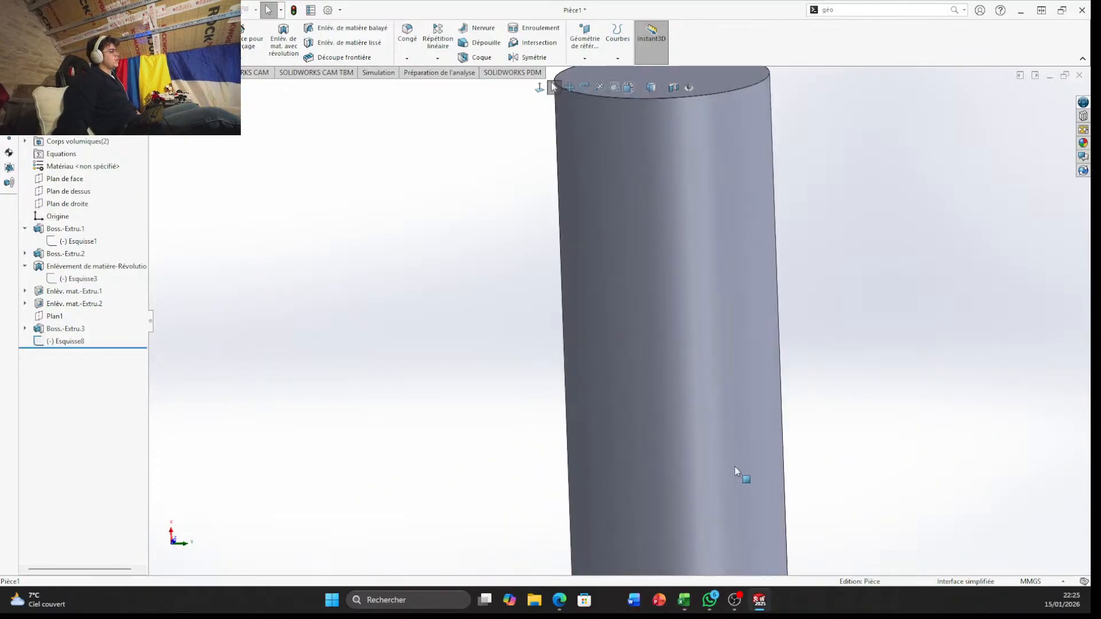
pyautogui.scroll(6, 738, 472)
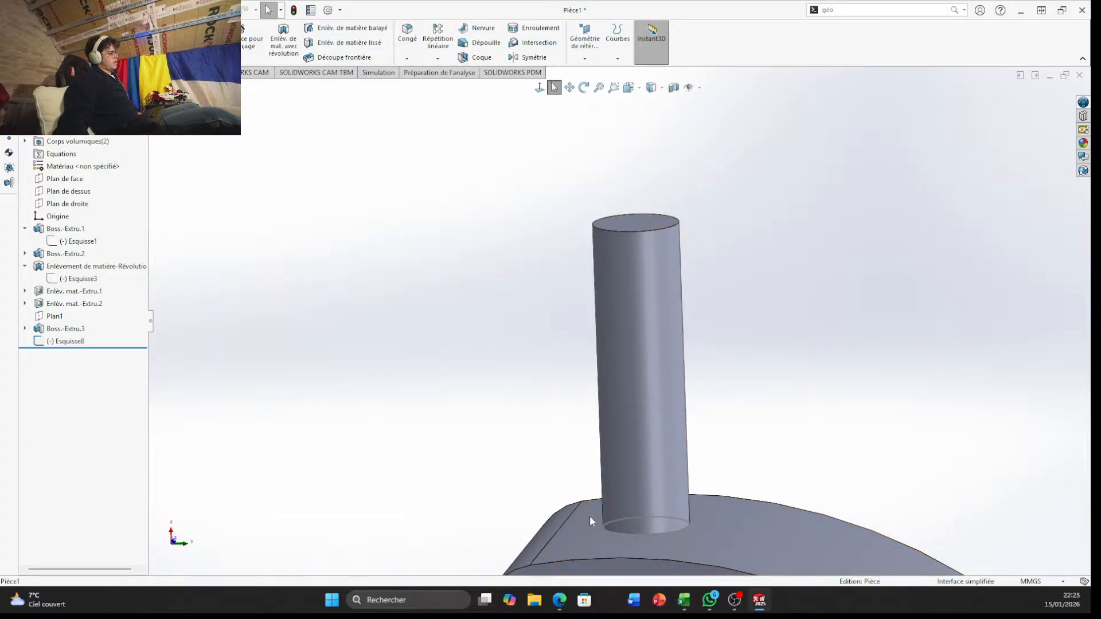
pyautogui.scroll(10, 642, 445)
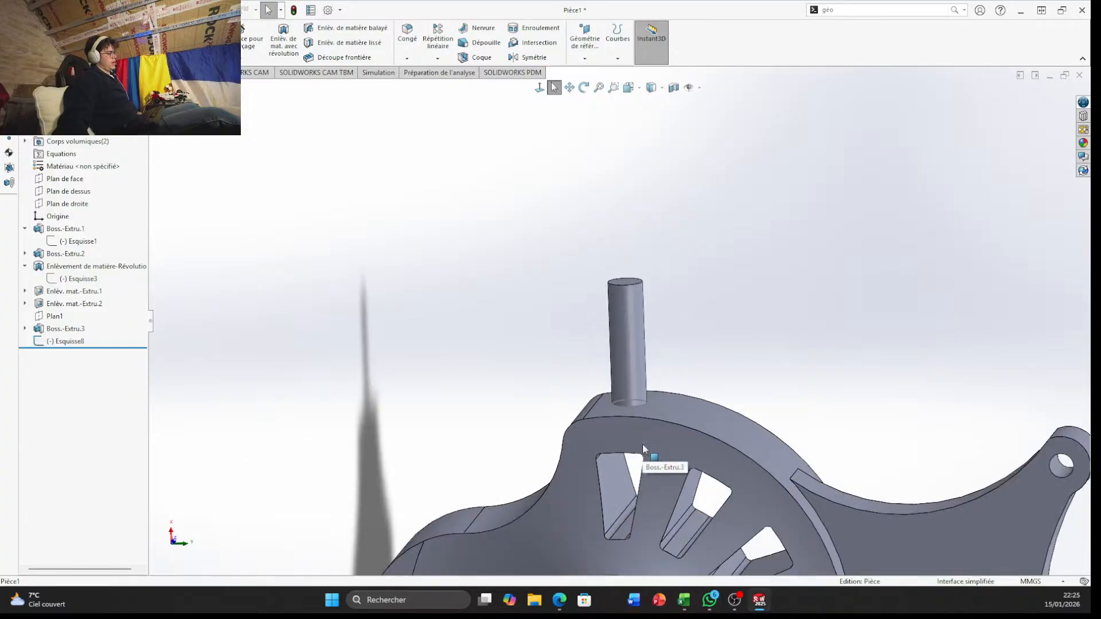
pyautogui.scroll(-4, 608, 355)
pyautogui.scroll(-3, 564, 230)
pyautogui.scroll(3, 694, 317)
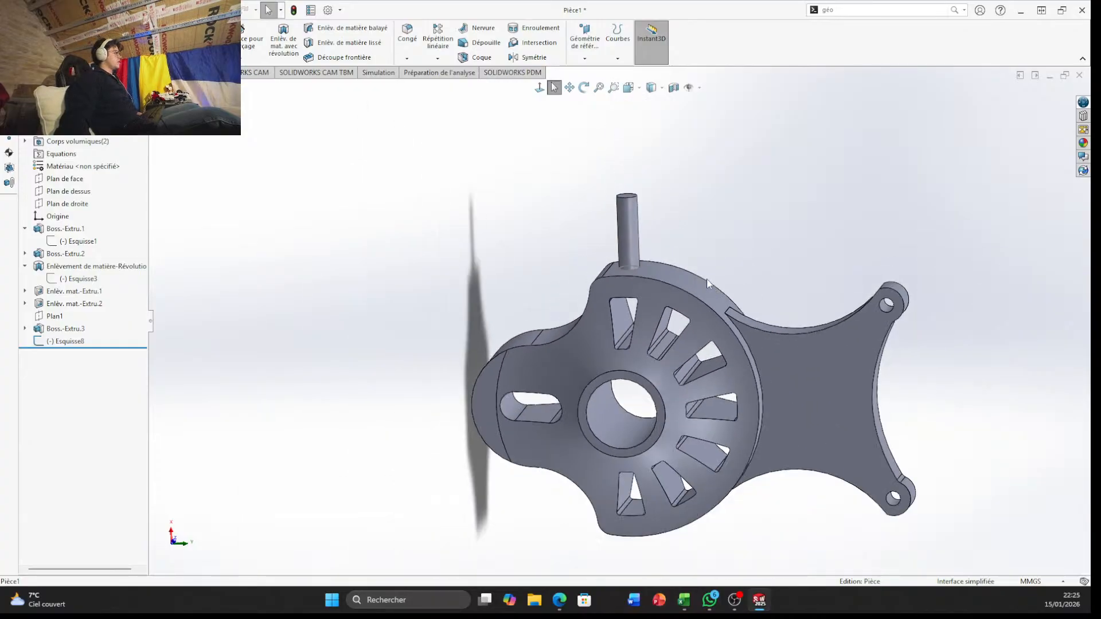
# Try to mirror the cylindrical boss extrusion Boss.-Extru.3 about Plan de droite
pyautogui.scroll(-3, 704, 279)
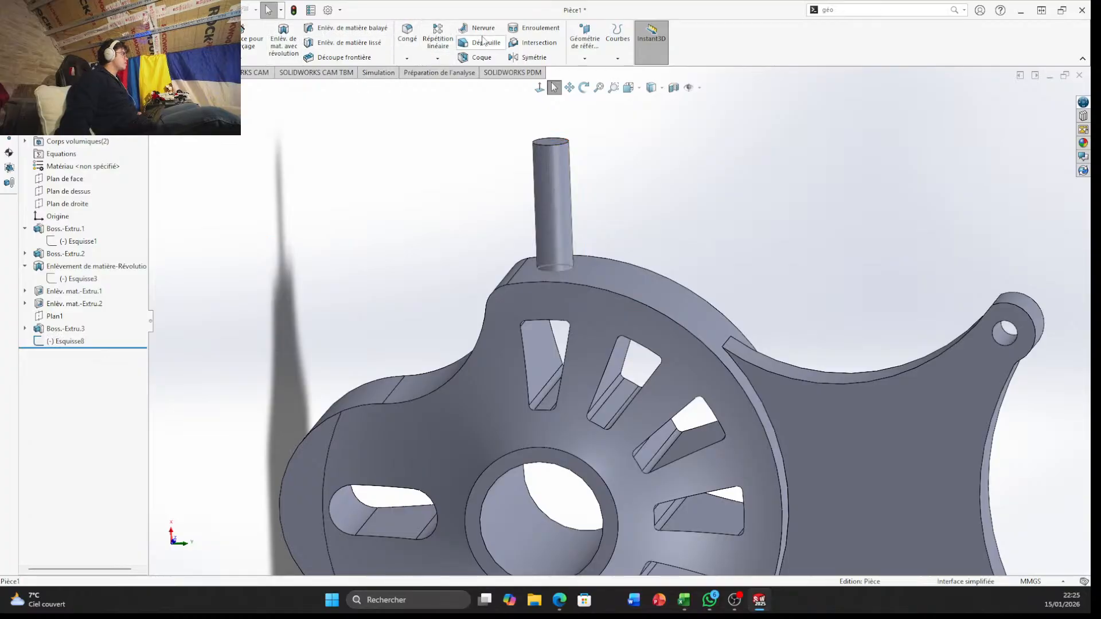
pyautogui.click(437, 59)
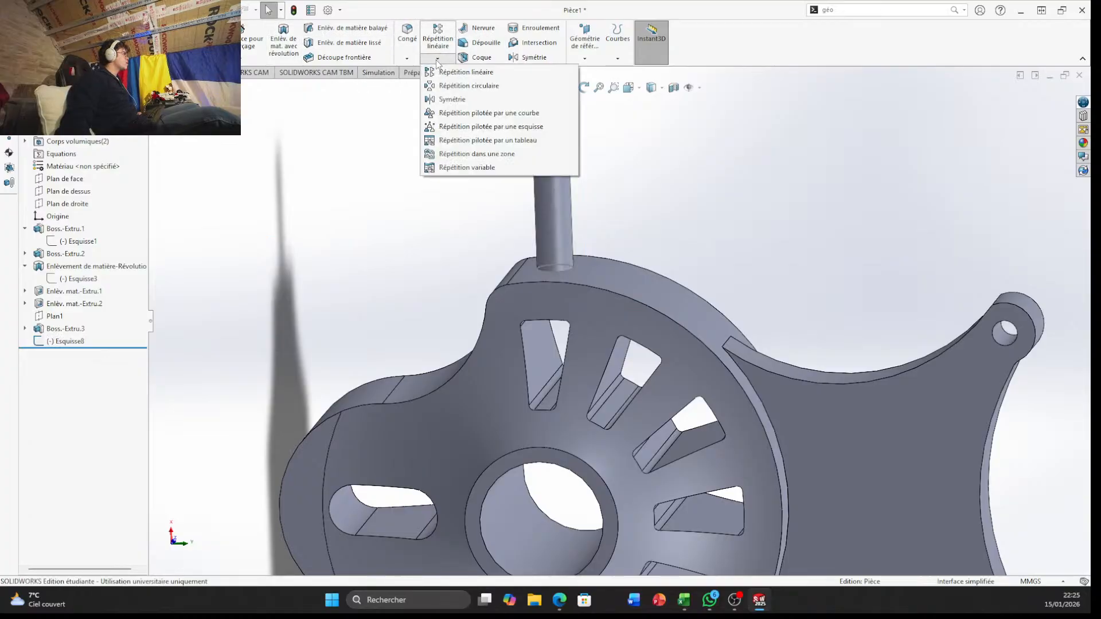
pyautogui.click(468, 101)
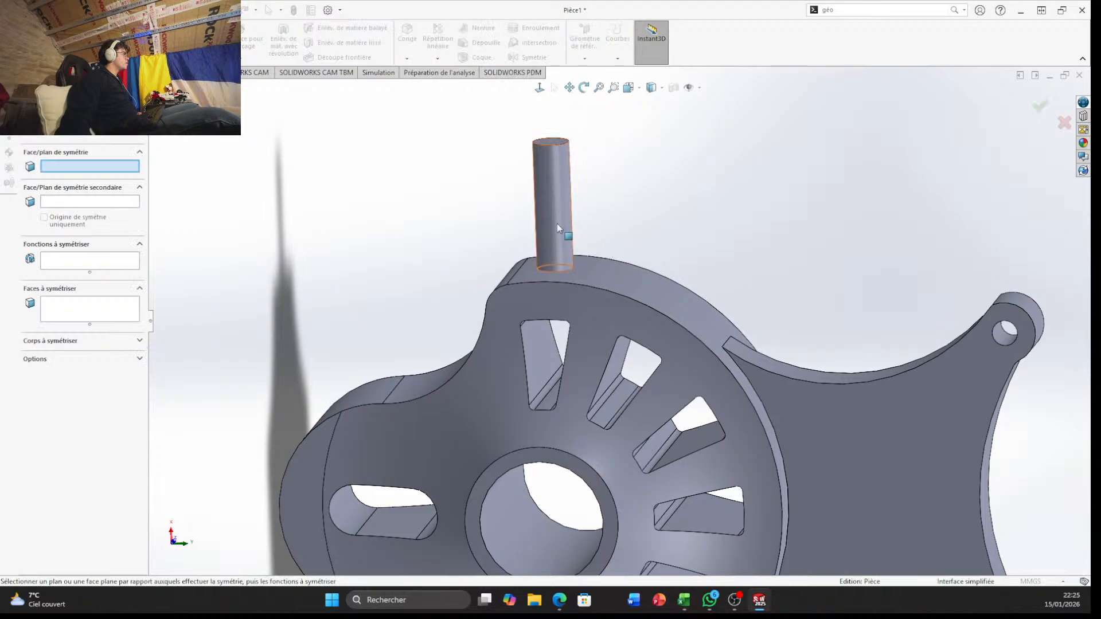
pyautogui.moveTo(535, 163); pyautogui.dragTo(548, 148, button='middle')
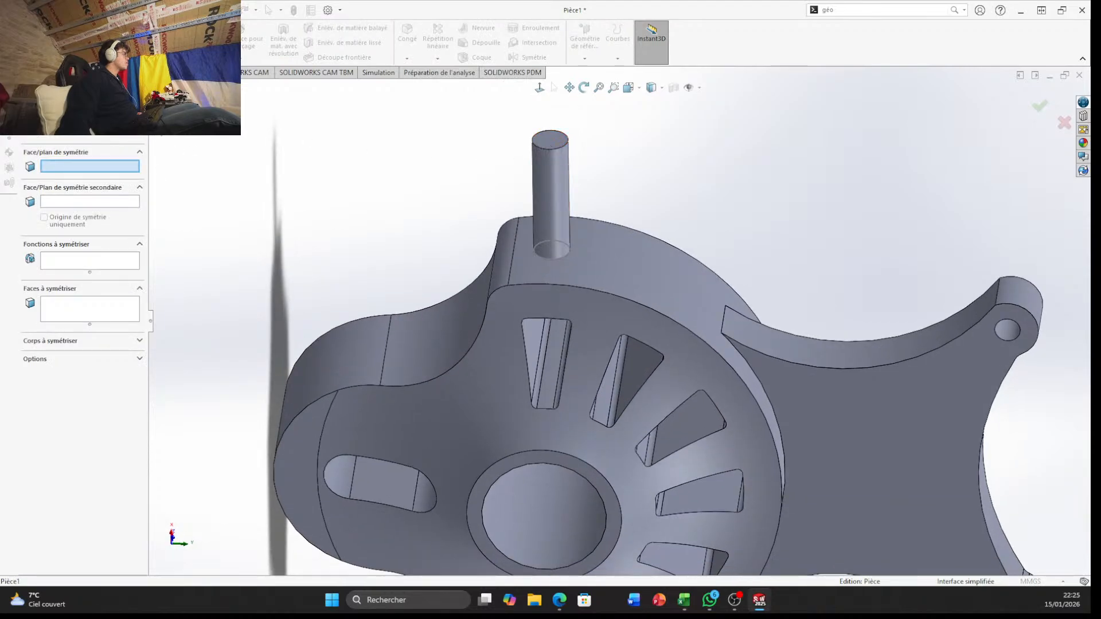
pyautogui.click(156, 75)
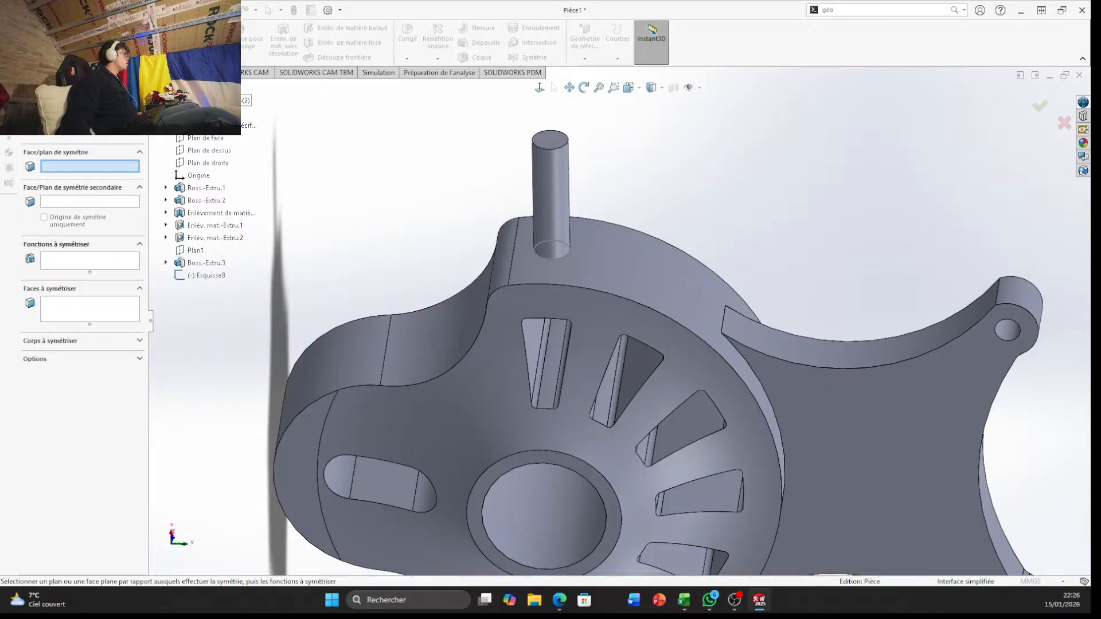
pyautogui.scroll(5, 570, 504)
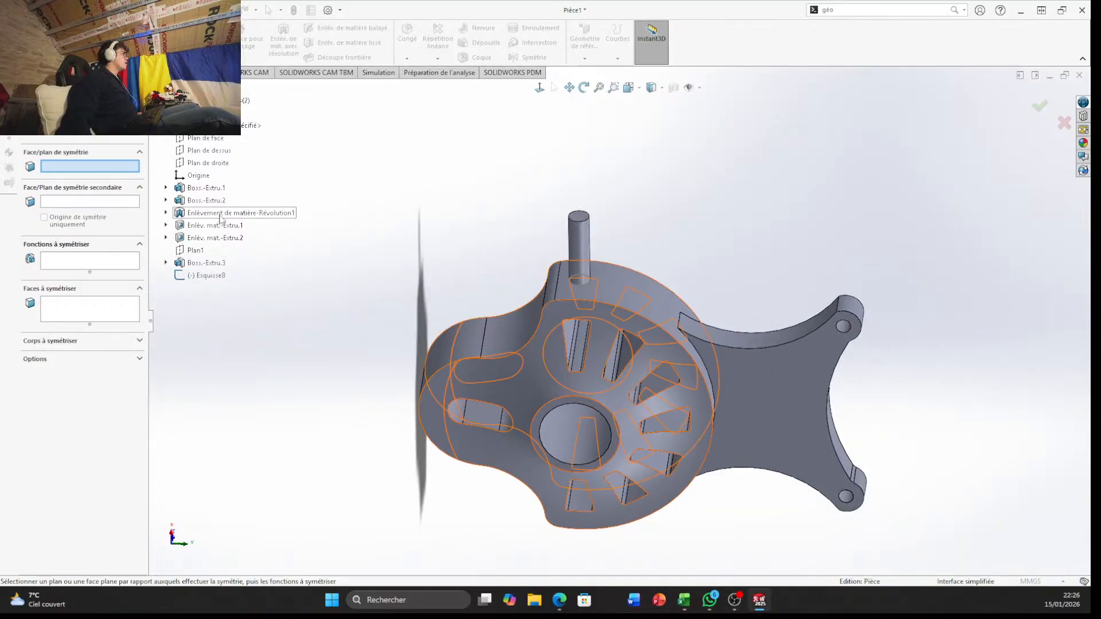
pyautogui.moveTo(363, 254); pyautogui.dragTo(353, 286, button='middle')
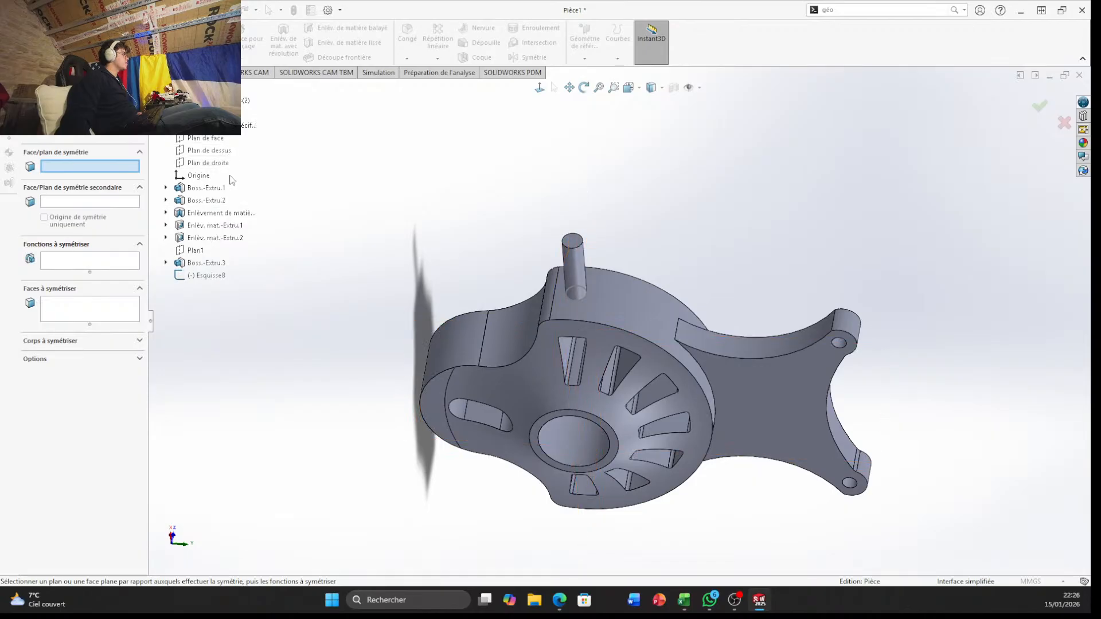
pyautogui.click(207, 163)
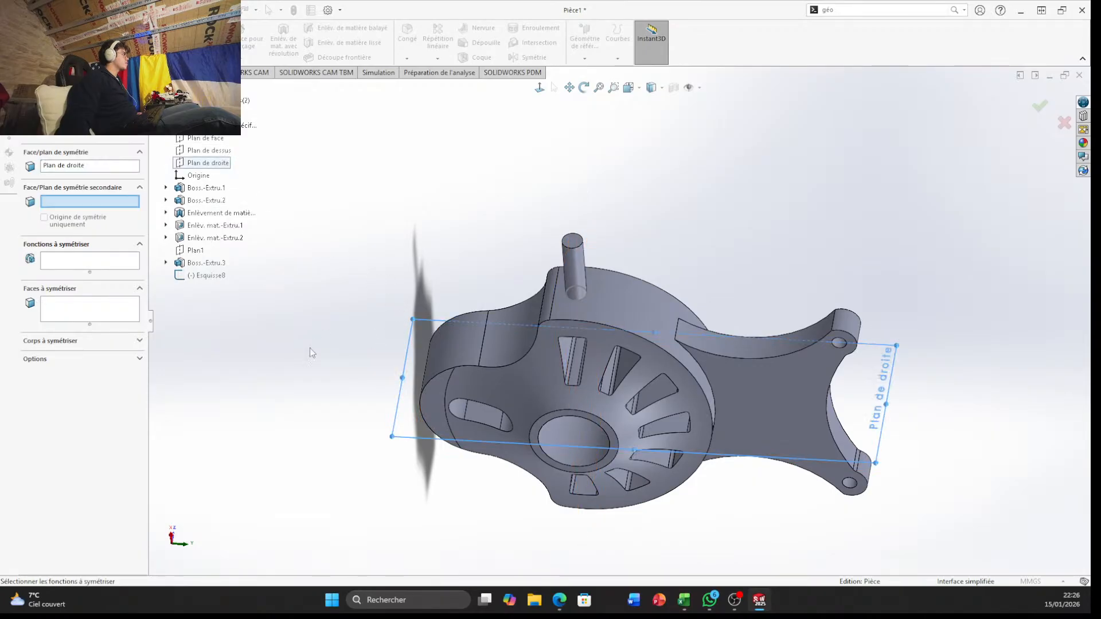
pyautogui.click(80, 264)
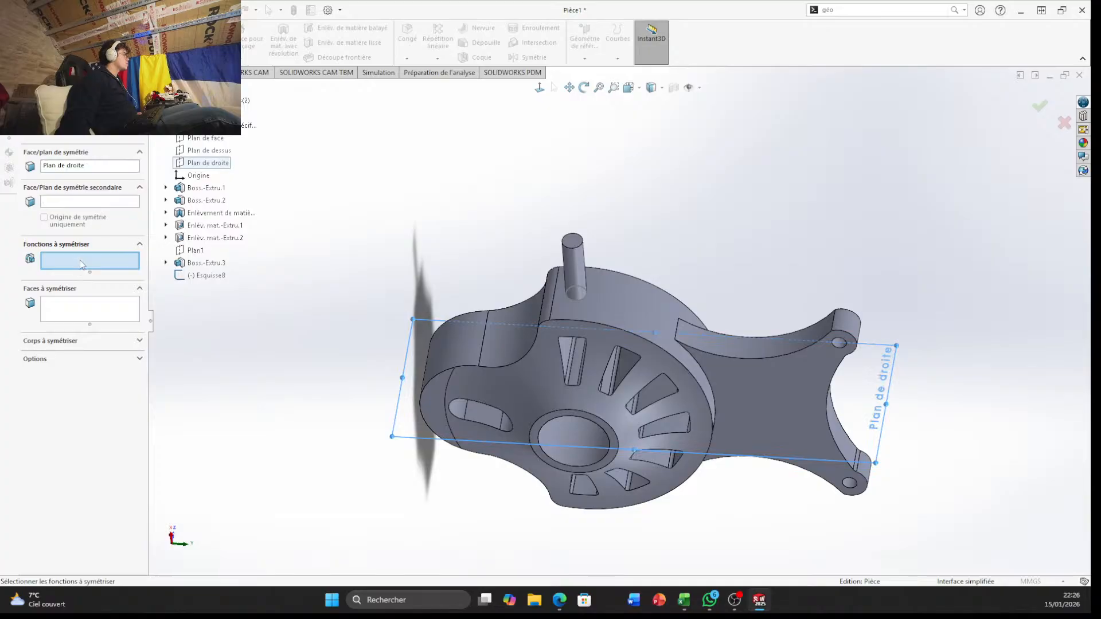
pyautogui.click(207, 265)
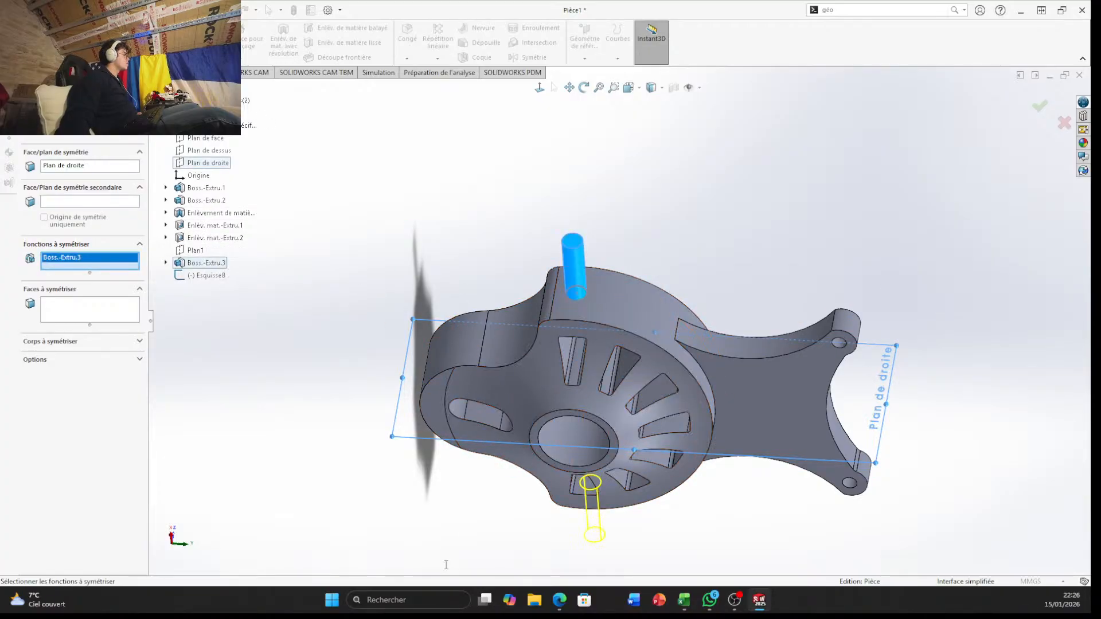
pyautogui.moveTo(476, 509); pyautogui.dragTo(487, 350, button='middle')
pyautogui.scroll(3, 533, 370)
pyautogui.moveTo(534, 447); pyautogui.dragTo(568, 241, button='middle')
pyautogui.scroll(4, 612, 460)
pyautogui.moveTo(630, 443); pyautogui.dragTo(619, 99, button='middle')
pyautogui.scroll(-8, 579, 310)
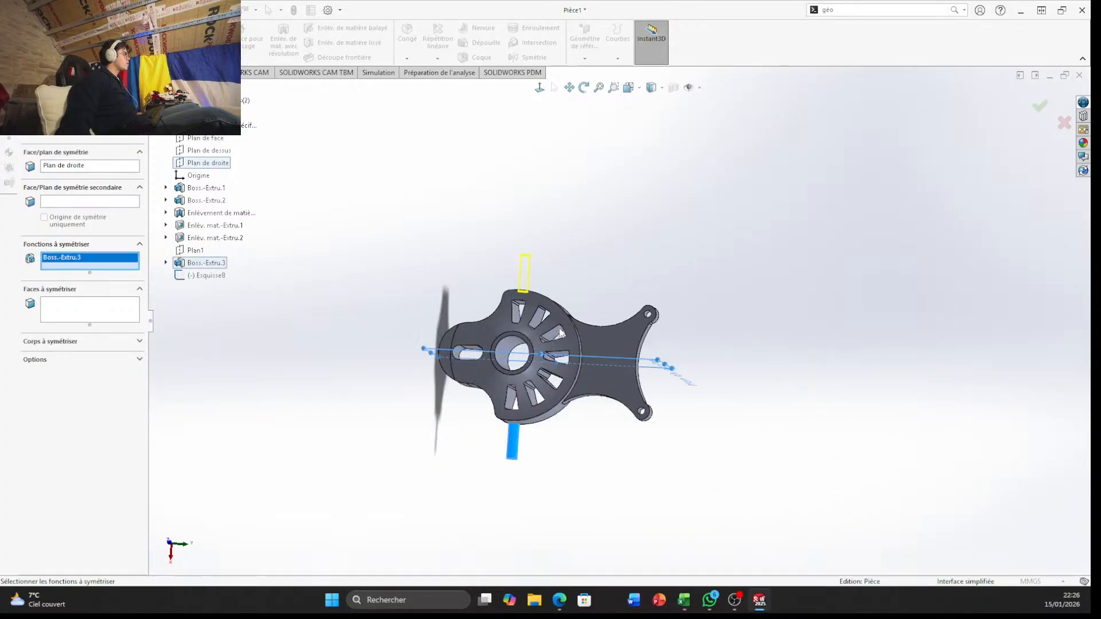
pyautogui.moveTo(347, 301); pyautogui.dragTo(367, 313, button='middle')
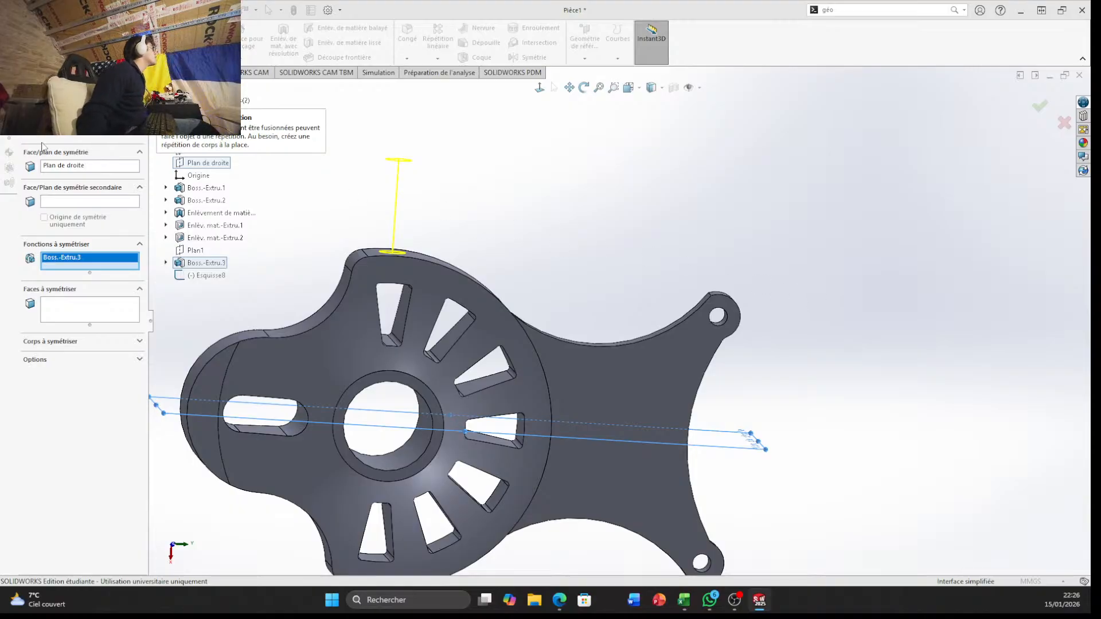
pyautogui.click(44, 137)
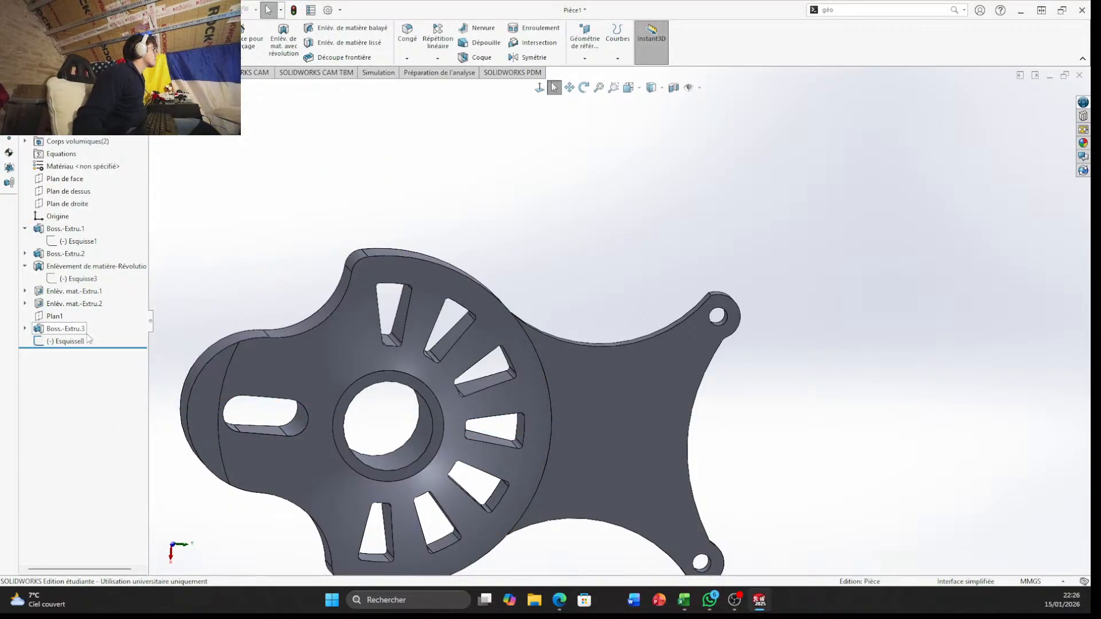
pyautogui.scroll(3, 437, 359)
pyautogui.scroll(-3, 411, 342)
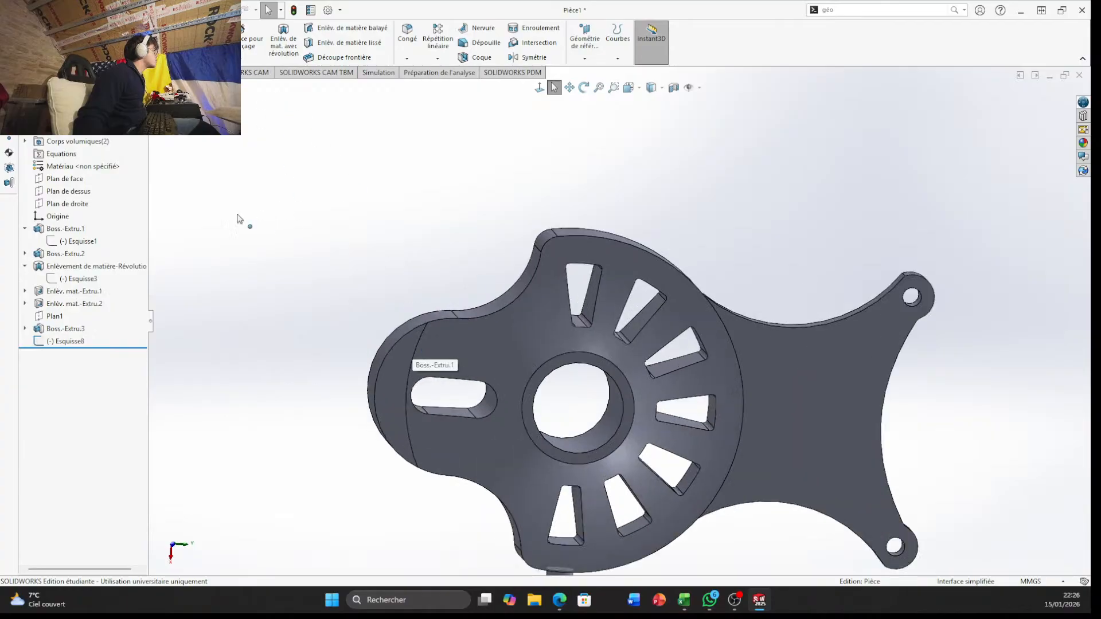
pyautogui.scroll(1, 538, 193)
pyautogui.click(585, 58)
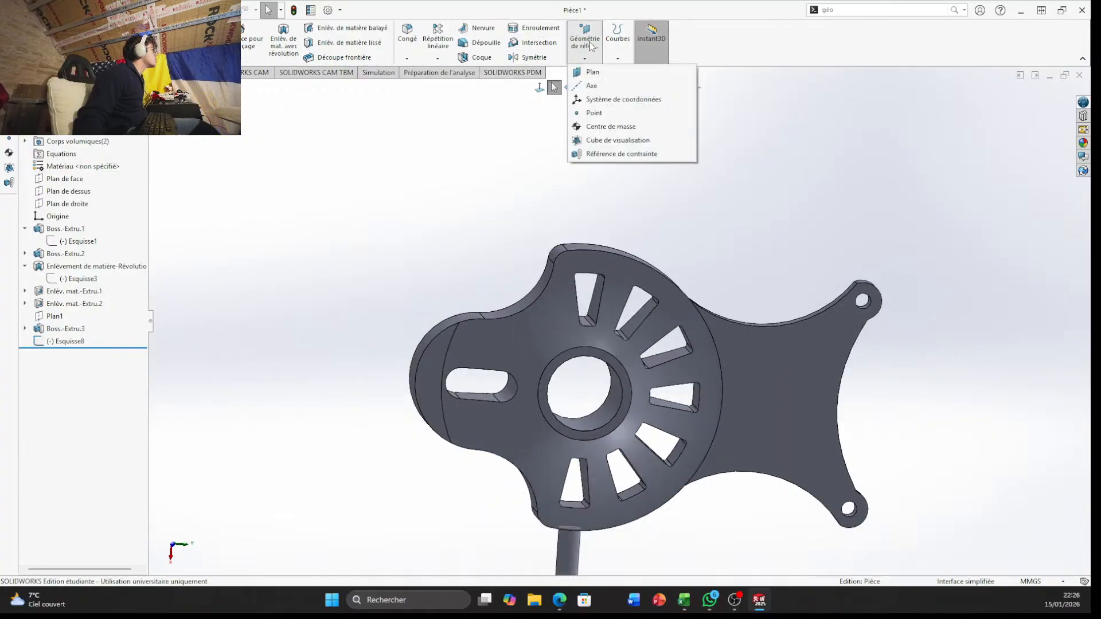
pyautogui.click(598, 86)
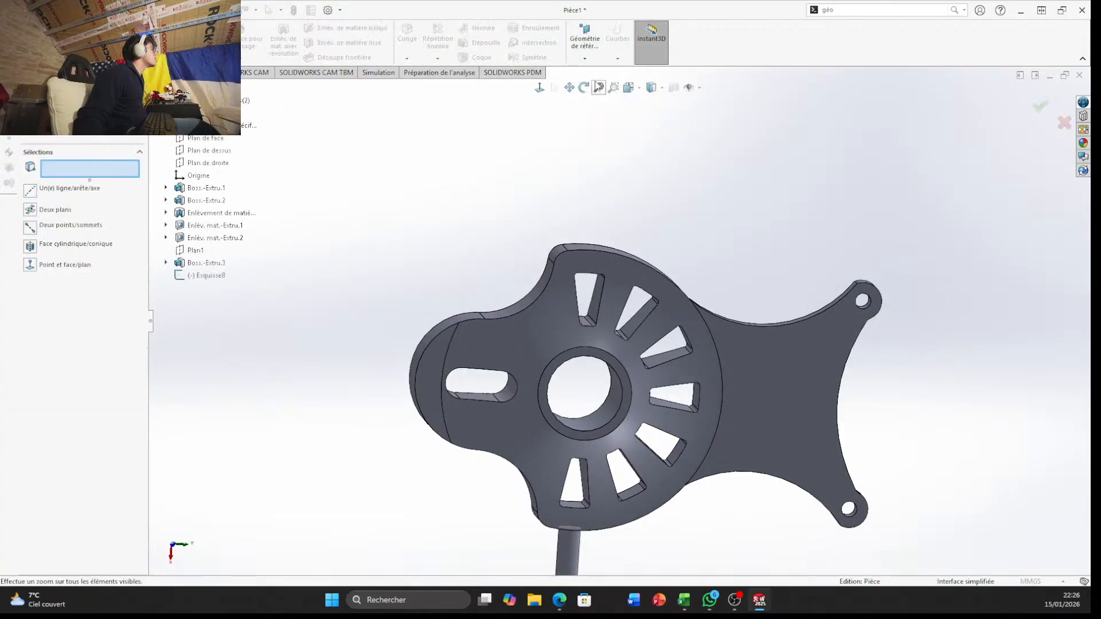
pyautogui.click(1064, 122)
# Create a reference plane offset 90 mm from Plan de droite, flipped to the side opposite the existing cylindrical boss
pyautogui.click(585, 58)
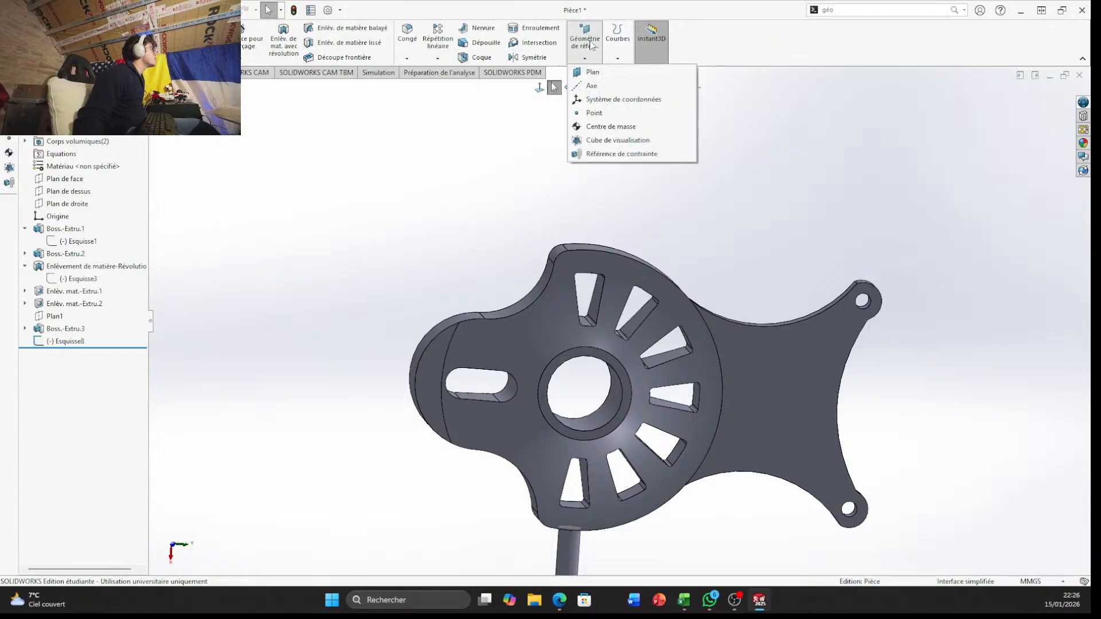
pyautogui.click(595, 72)
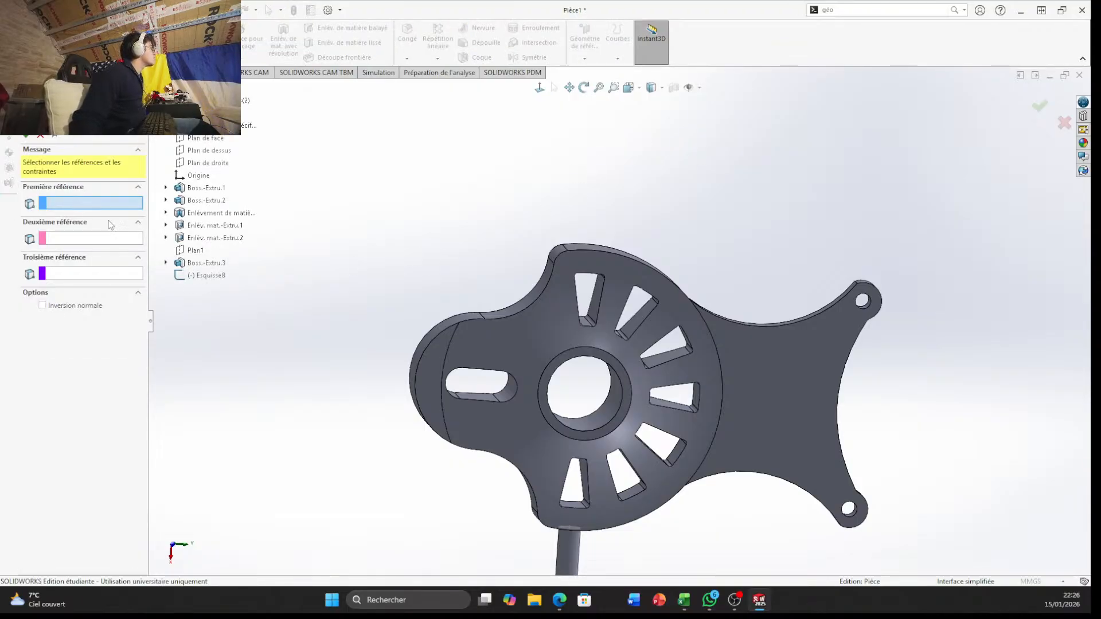
pyautogui.click(208, 162)
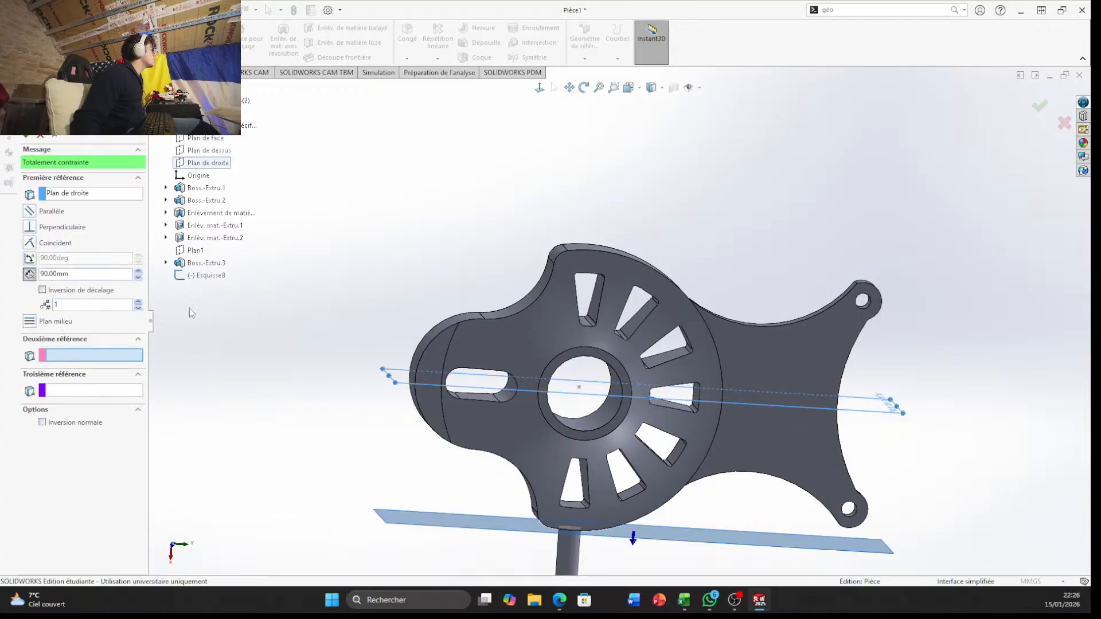
pyautogui.click(42, 290)
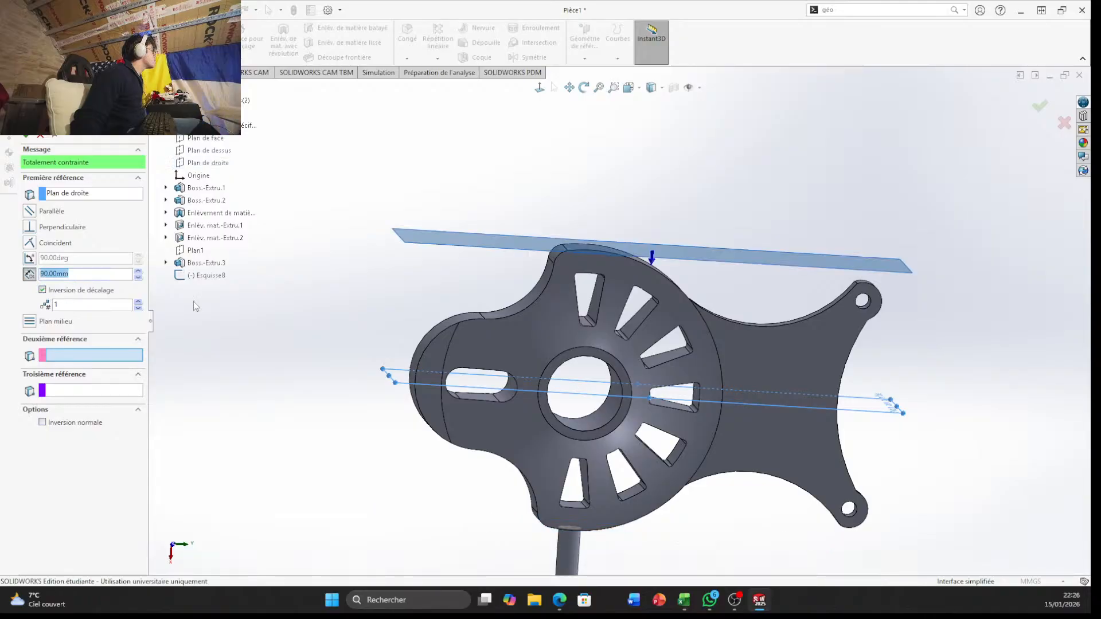
pyautogui.click(1043, 109)
# Sketch a circle of 7 mm radius centred on the origin on the new offset plane
pyautogui.moveTo(956, 236); pyautogui.dragTo(701, 354, button='middle')
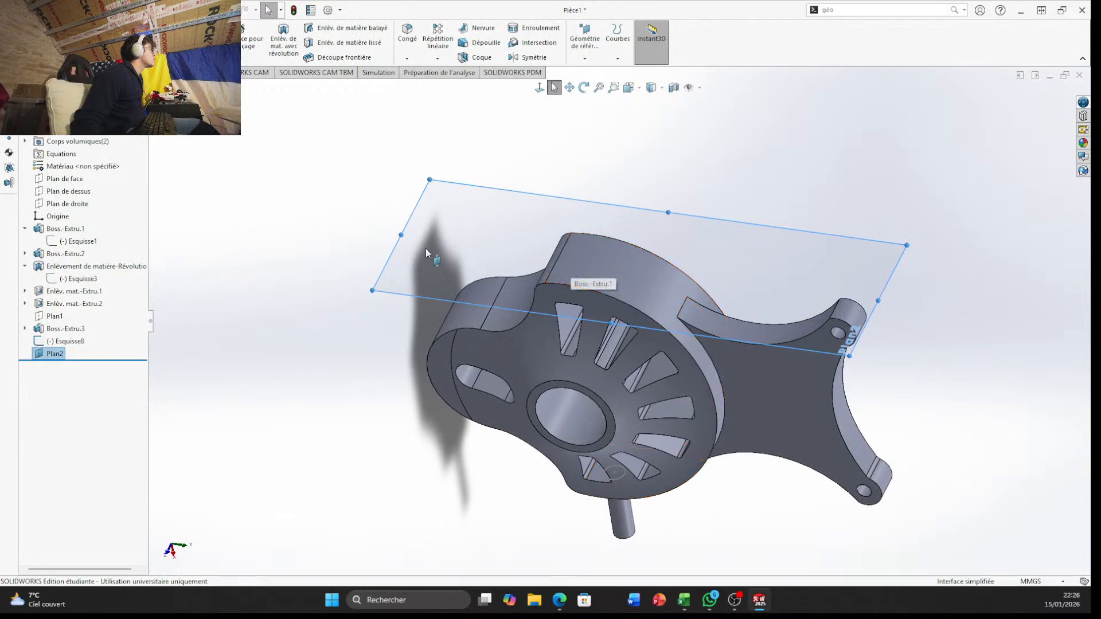
pyautogui.rightClick(418, 283)
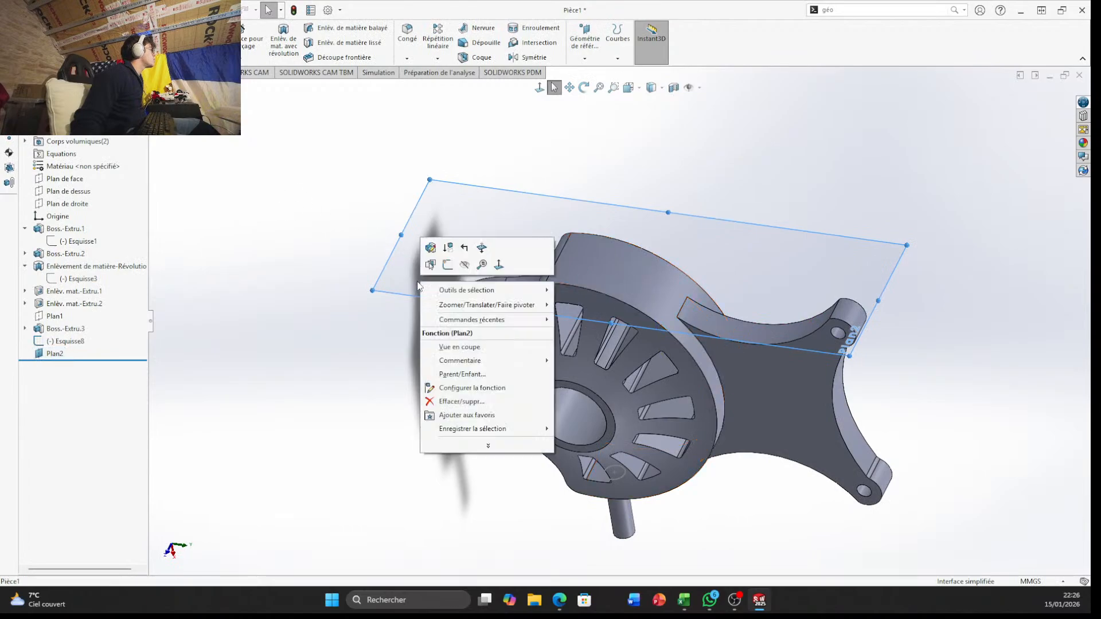
pyautogui.click(448, 265)
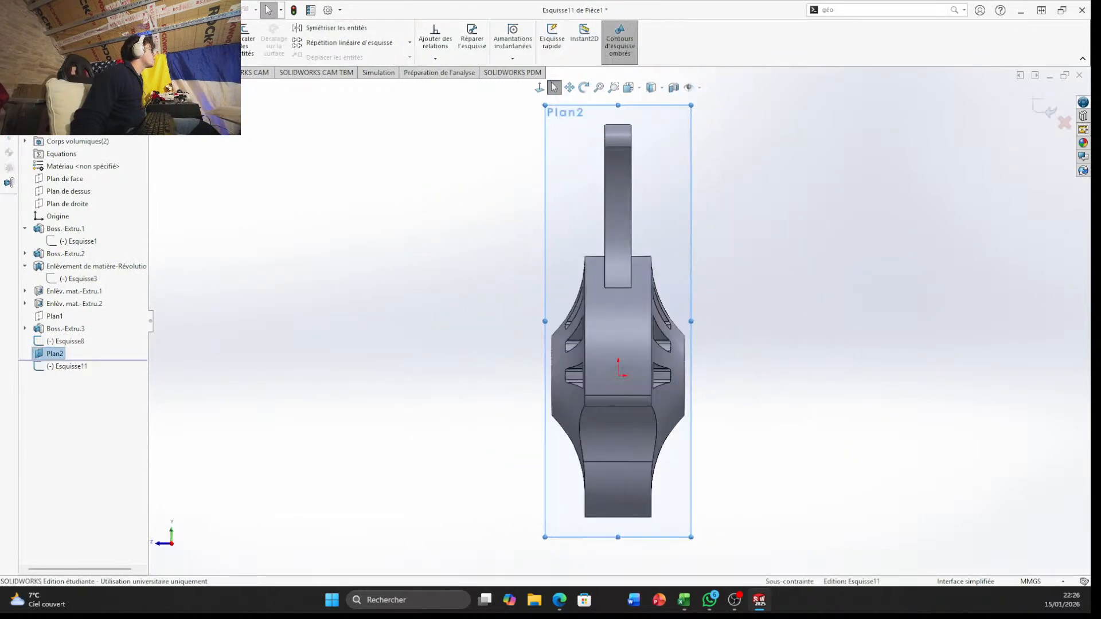
pyautogui.click(98, 28)
pyautogui.scroll(-3, 635, 380)
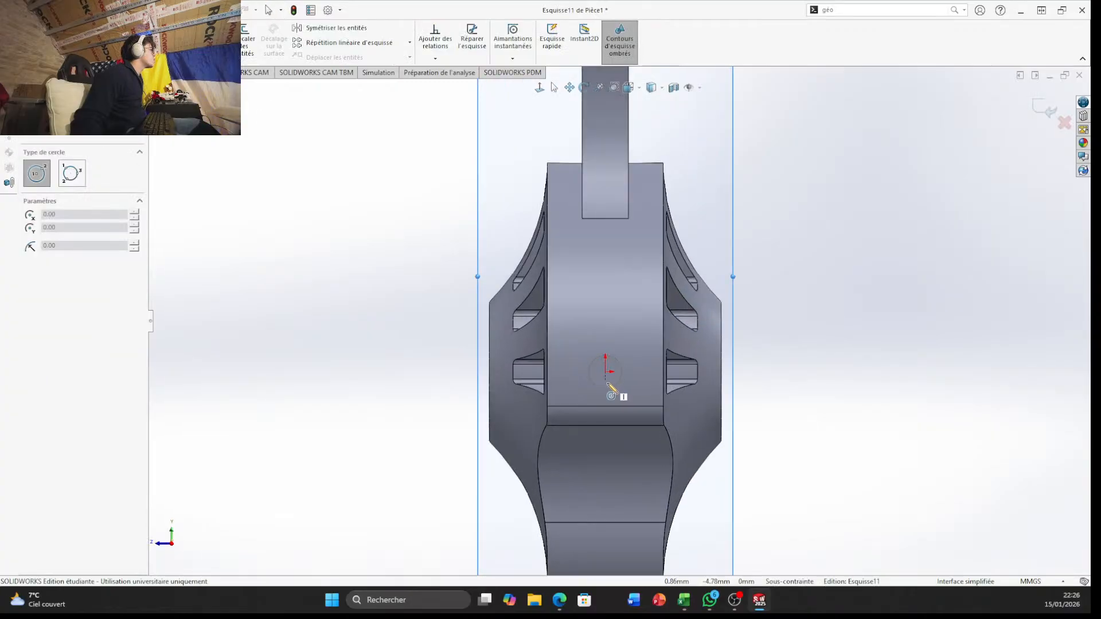
pyautogui.click(605, 372)
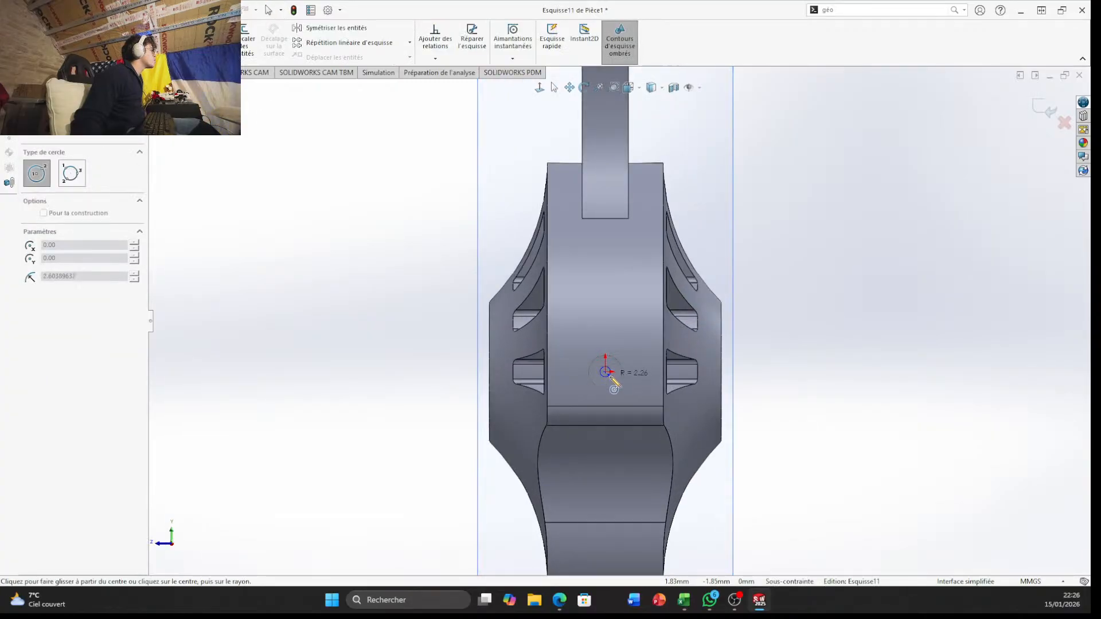
pyautogui.click(617, 384)
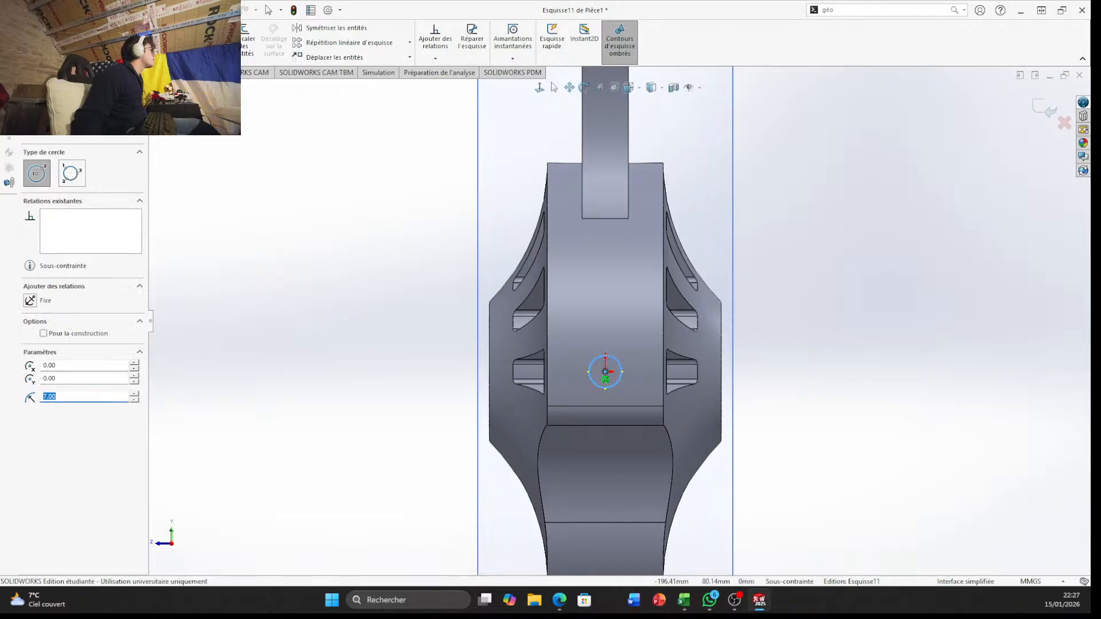
# Extrude the circle as a blind boss 50 mm long, reversed to point outward from the bracket
pyautogui.click(18, 73)
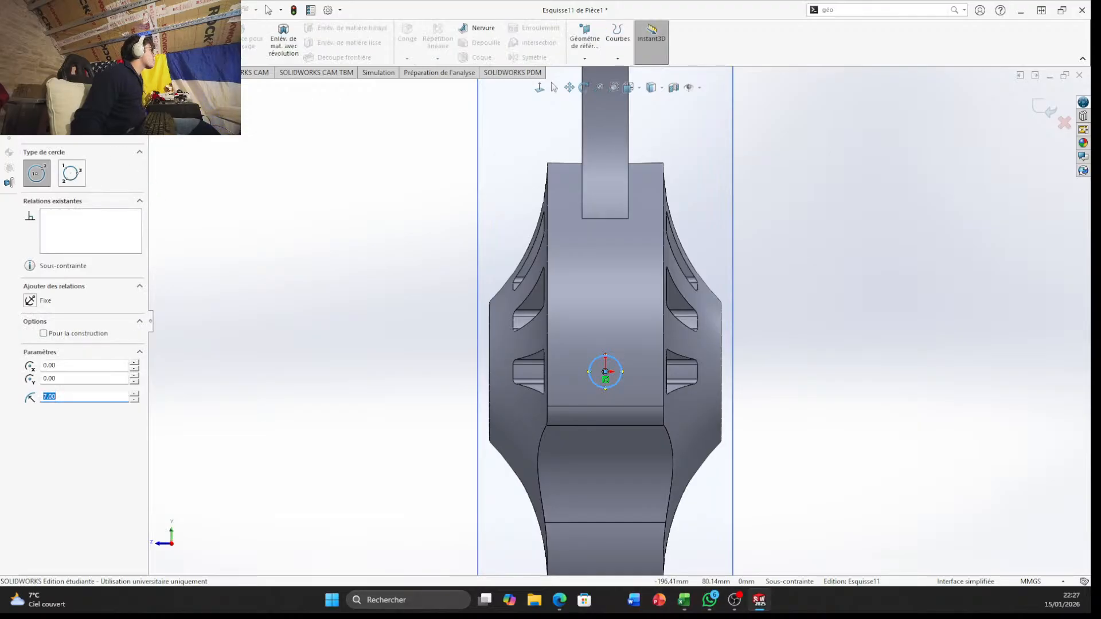
pyautogui.click(18, 41)
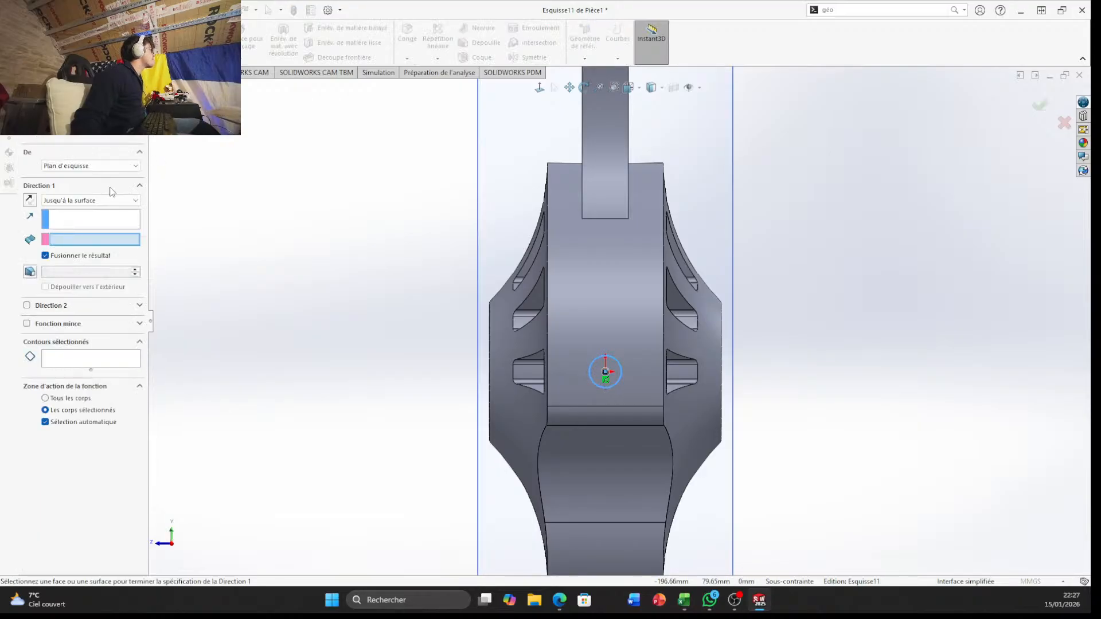
pyautogui.click(100, 201)
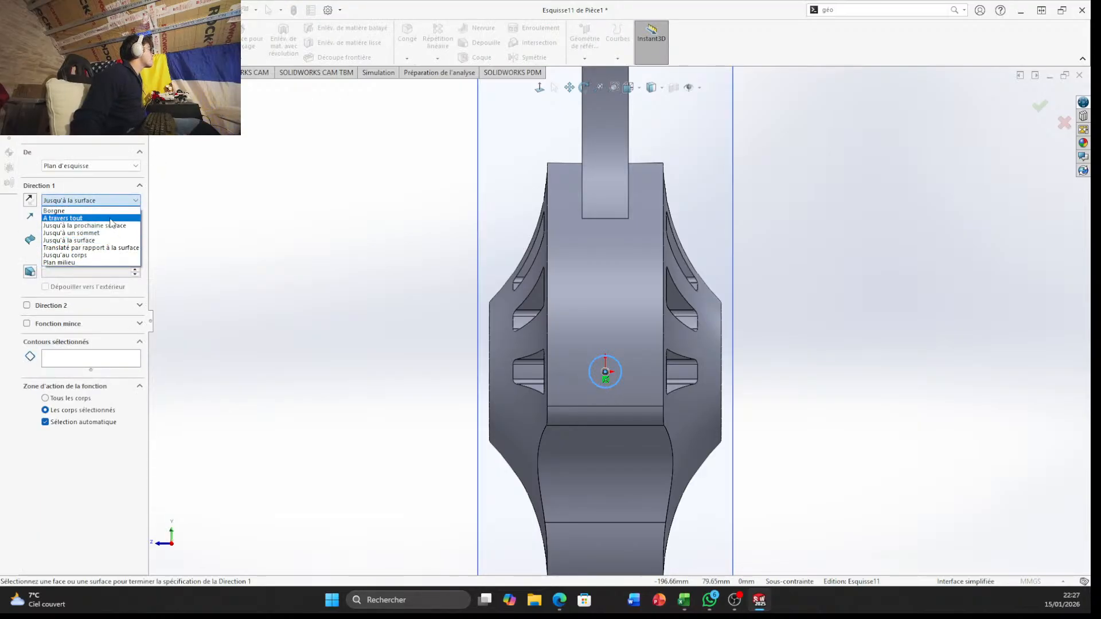
pyautogui.click(111, 218)
pyautogui.click(109, 200)
pyautogui.click(109, 211)
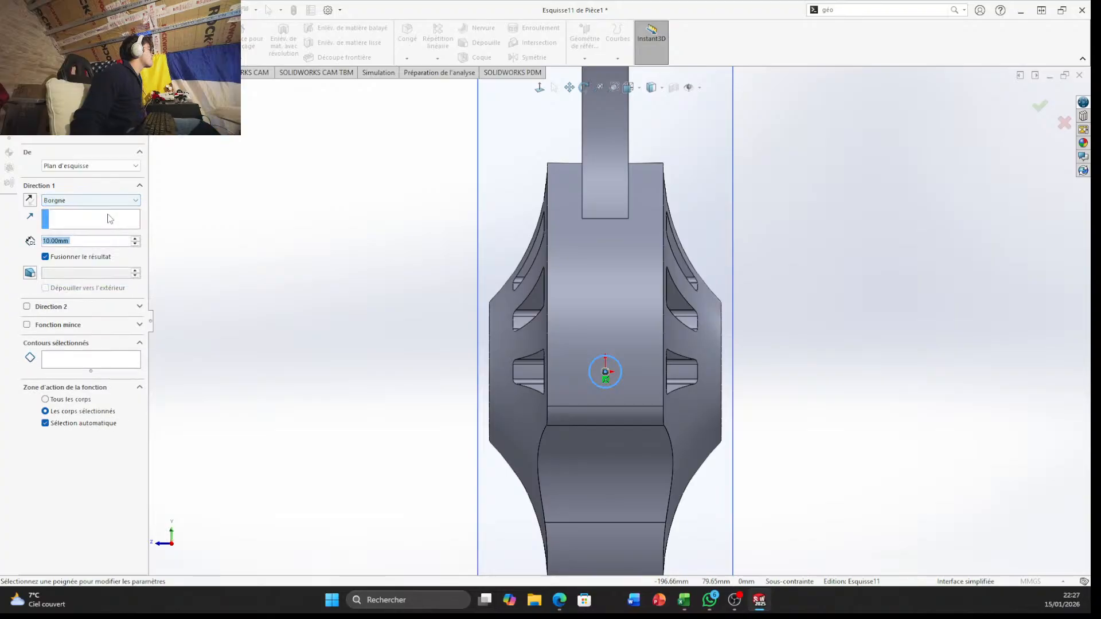
pyautogui.write('5')
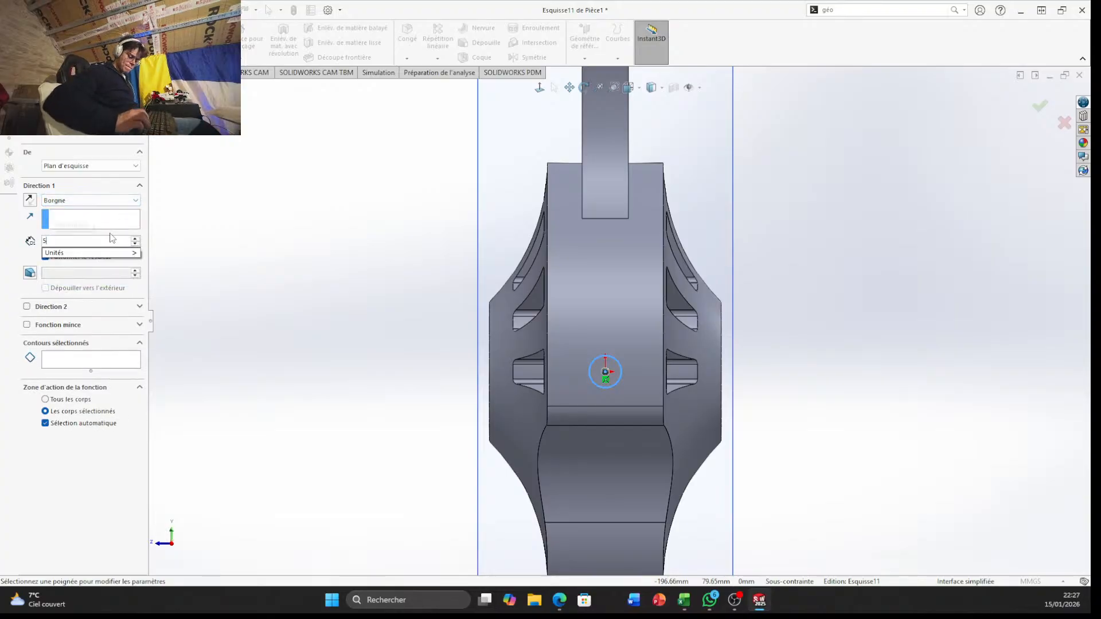
pyautogui.write('0')
pyautogui.press('Return')
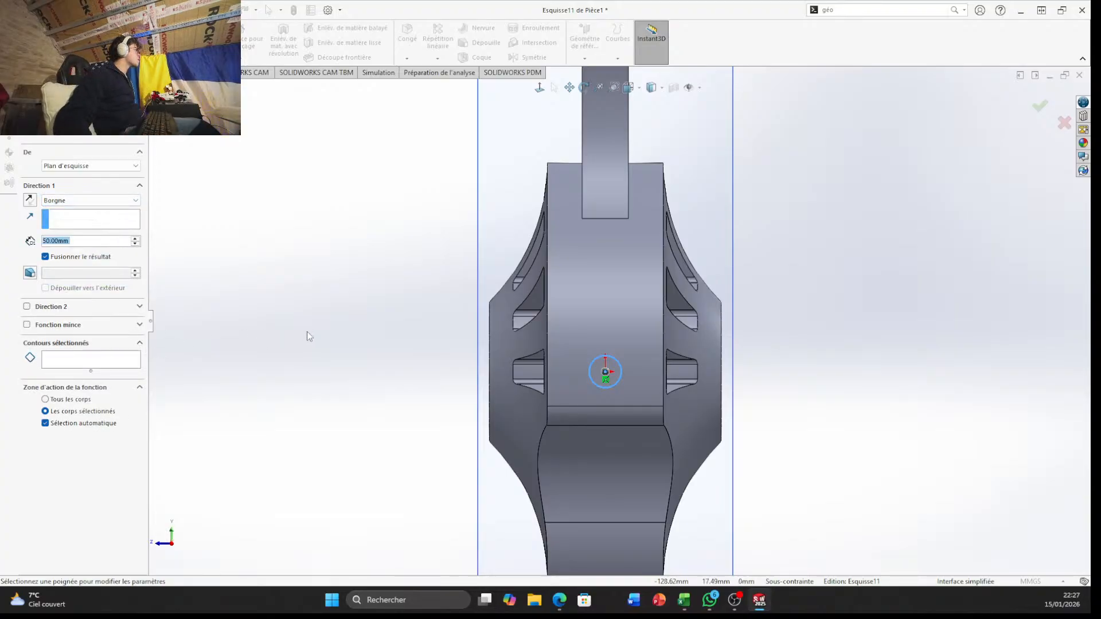
pyautogui.moveTo(307, 331); pyautogui.dragTo(3, 240, button='middle')
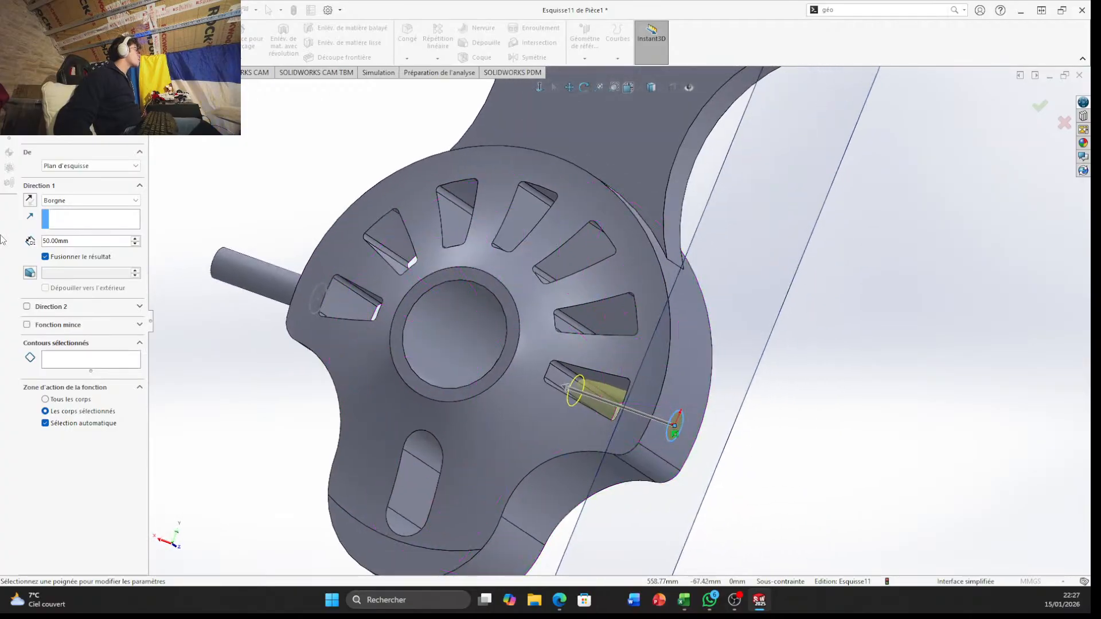
pyautogui.click(29, 200)
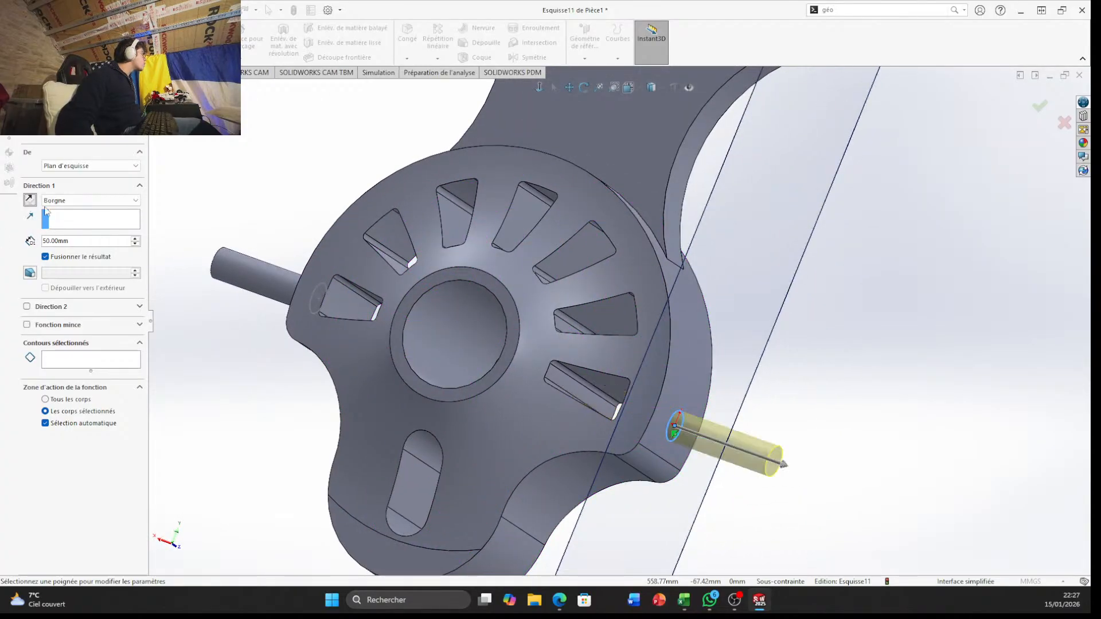
pyautogui.click(1047, 109)
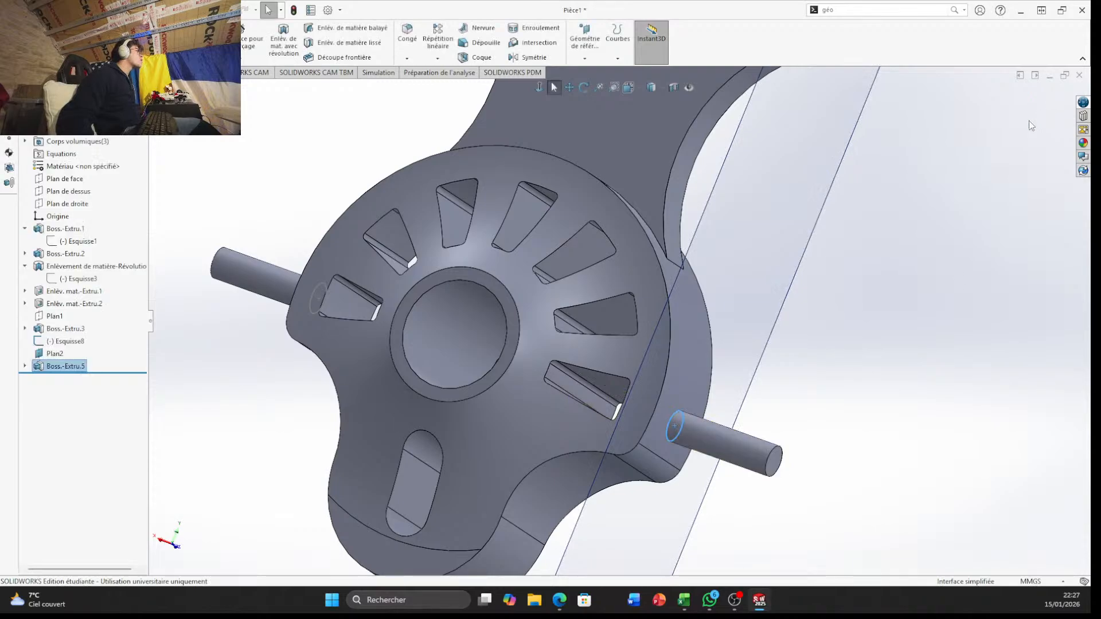
# Hide the reference plane Plan2 used for the second cylindrical boss
pyautogui.moveTo(1003, 189); pyautogui.dragTo(622, 221, button='middle')
pyautogui.scroll(-2, 483, 205)
pyautogui.click(493, 210)
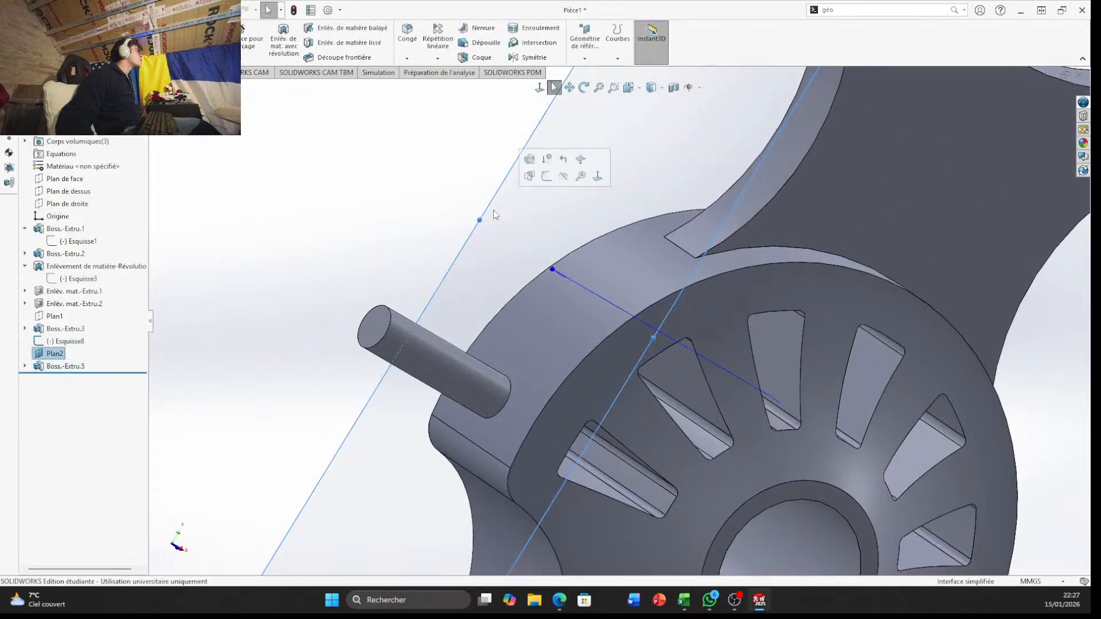
pyautogui.rightClick(493, 211)
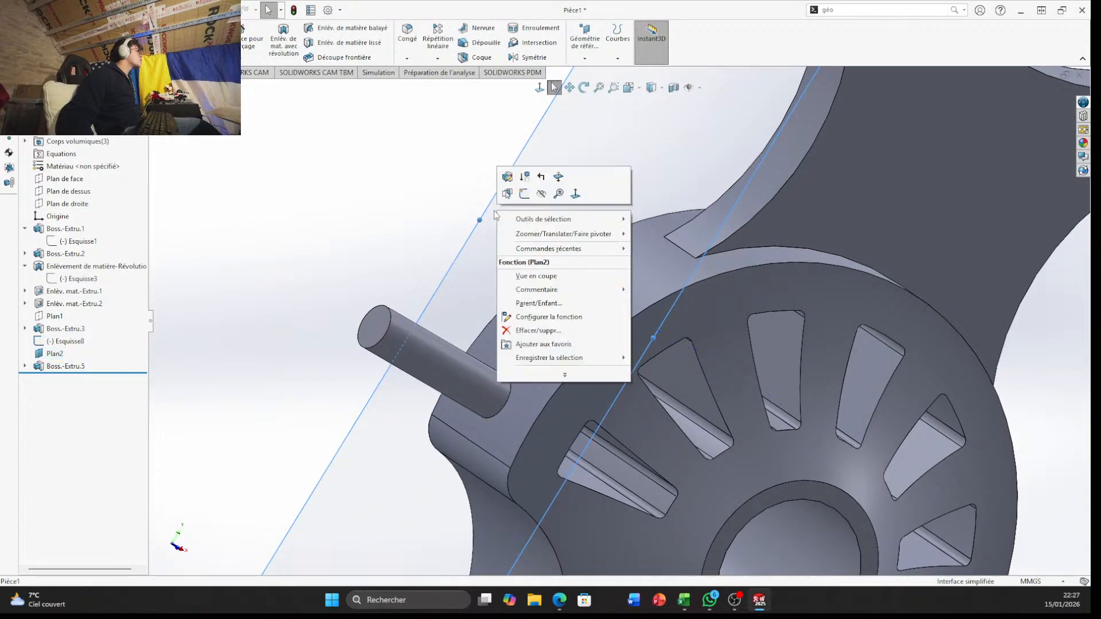
pyautogui.click(524, 194)
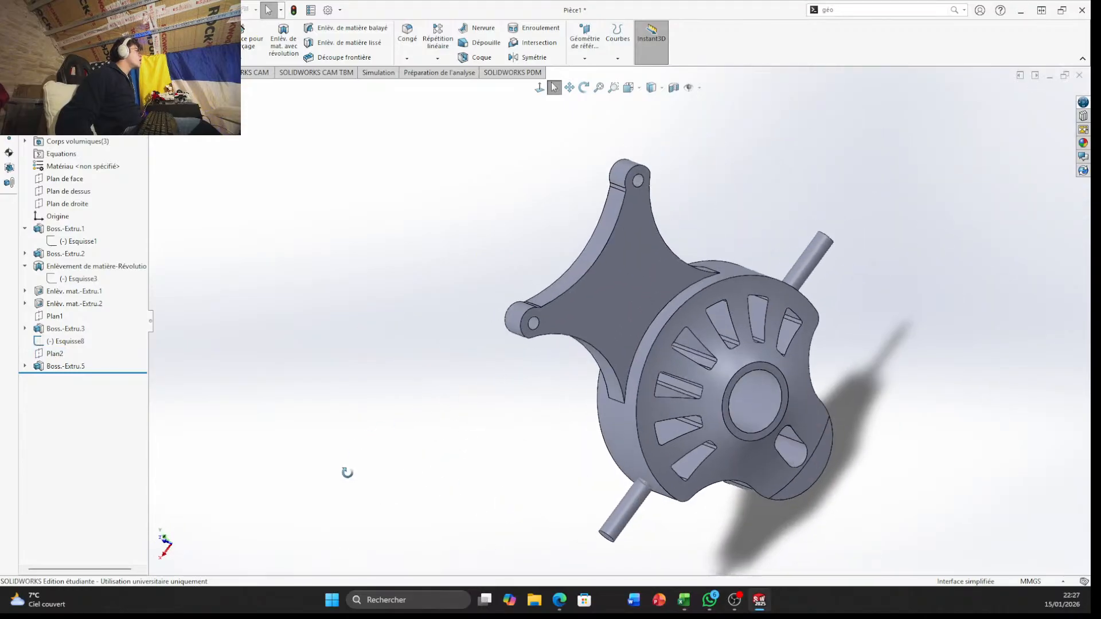
# Create a reference plane offset 42 mm from Plan de droite
pyautogui.moveTo(347, 473); pyautogui.dragTo(563, 321, button='middle')
pyautogui.scroll(-5, 696, 376)
pyautogui.moveTo(696, 376); pyautogui.dragTo(612, 383, button='middle')
pyautogui.scroll(4, 615, 388)
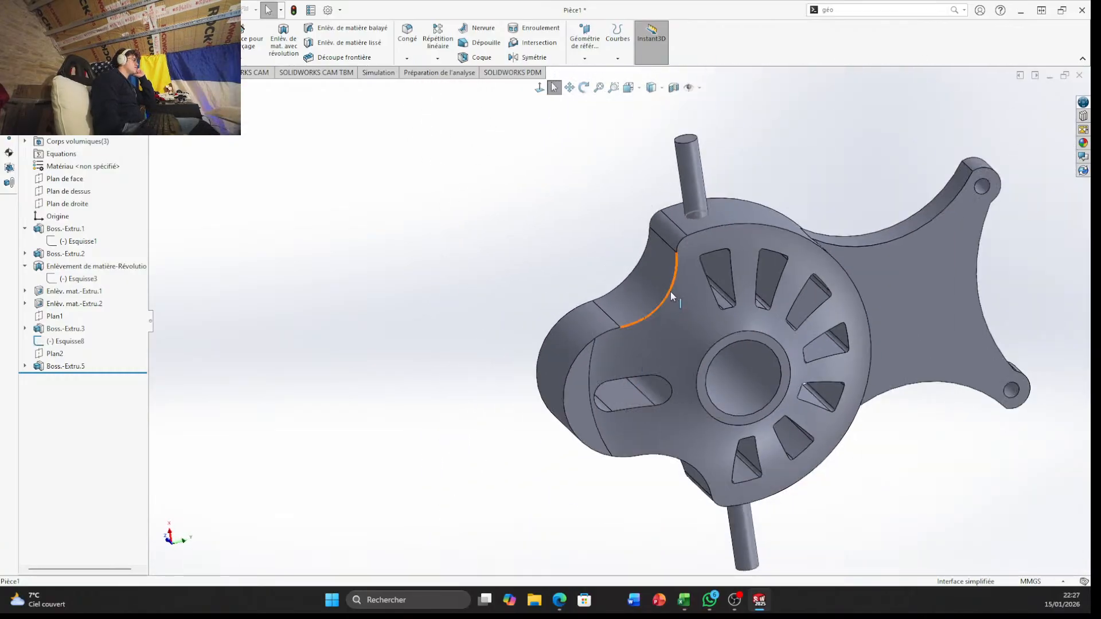
pyautogui.scroll(-3, 643, 386)
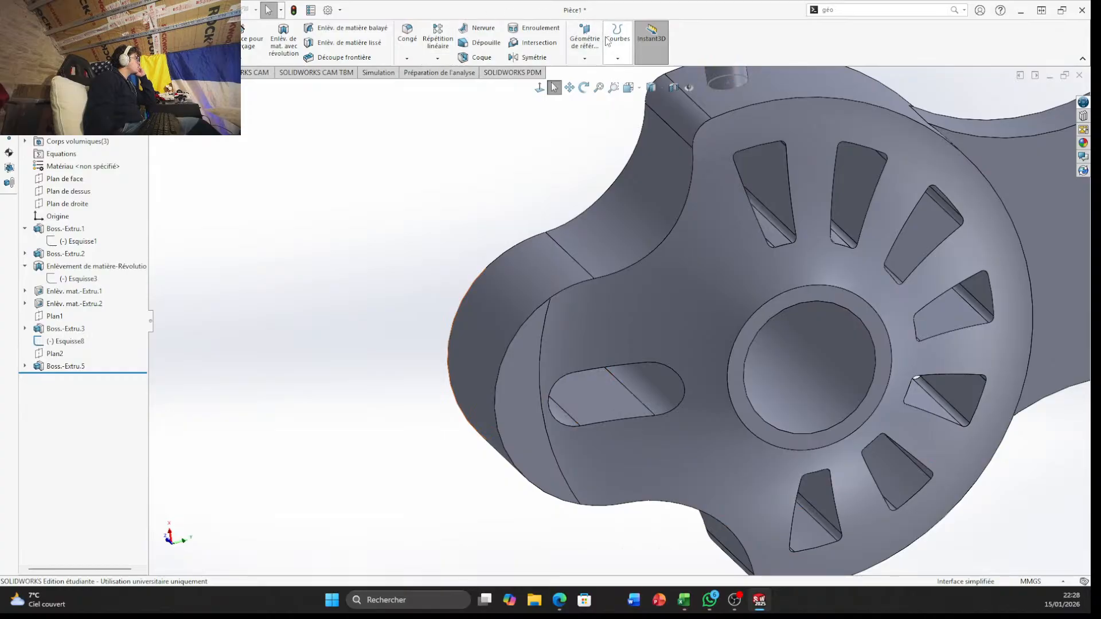
pyautogui.click(584, 39)
pyautogui.click(609, 73)
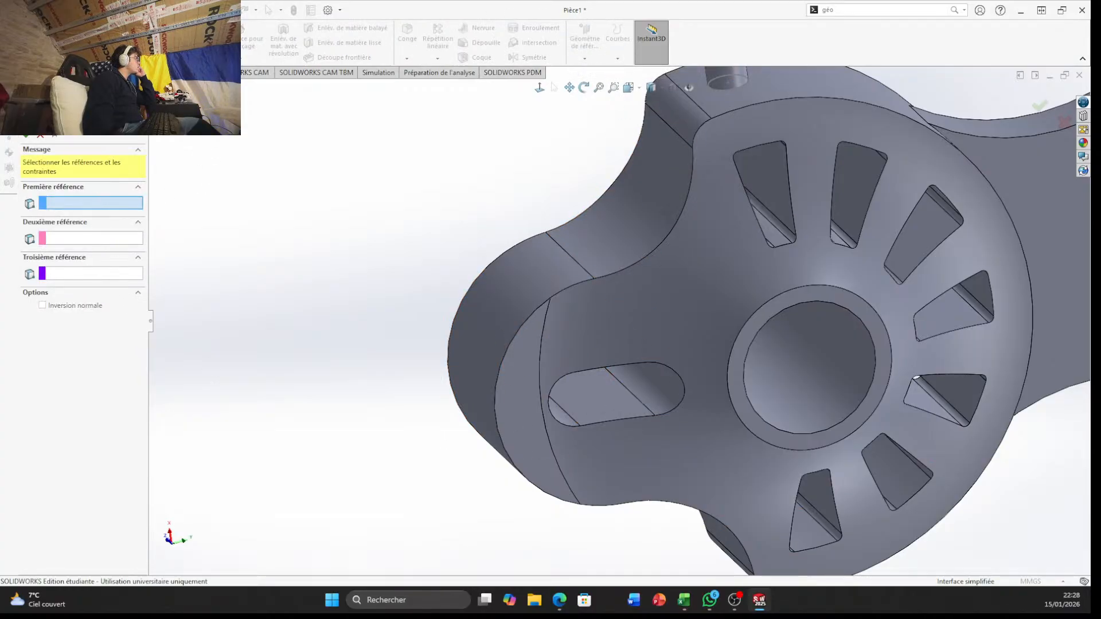
pyautogui.click(155, 87)
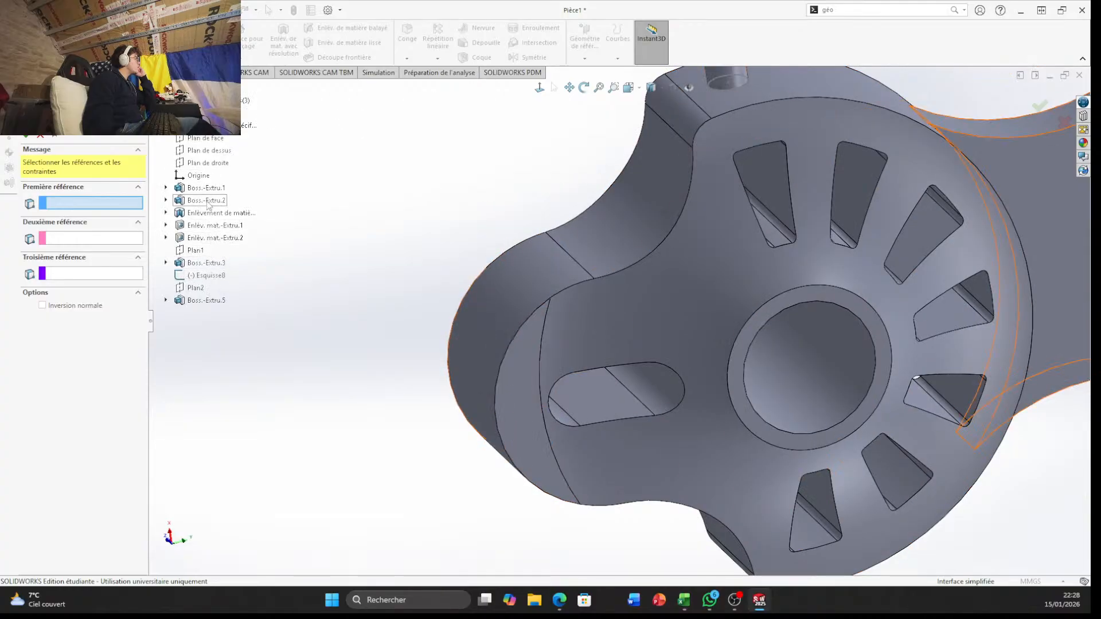
pyautogui.click(205, 164)
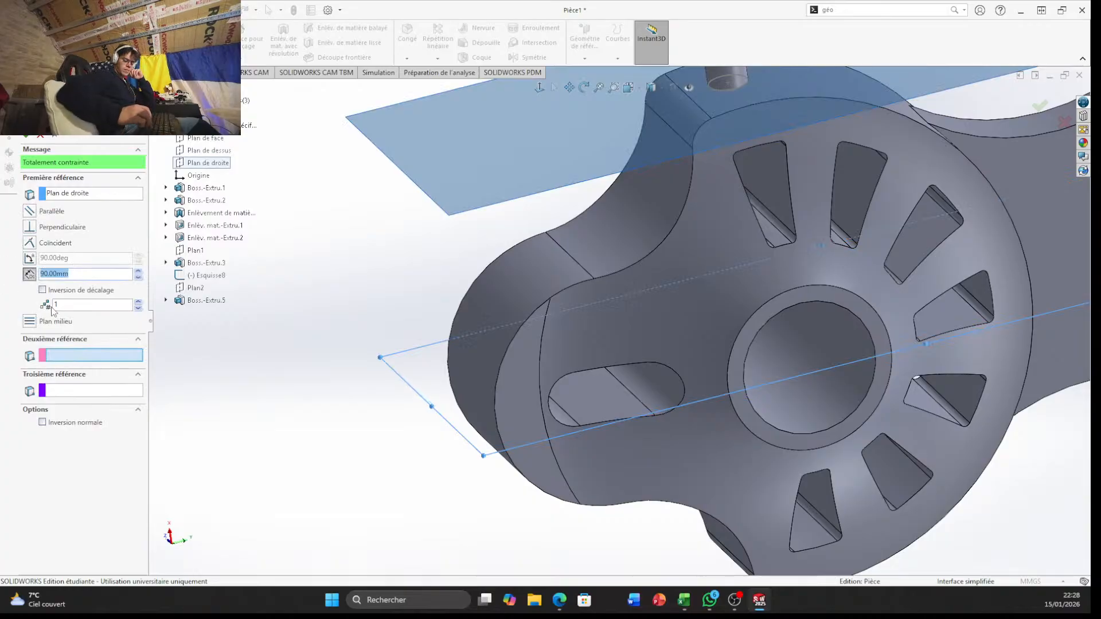
pyautogui.write('42')
pyautogui.press('Return')
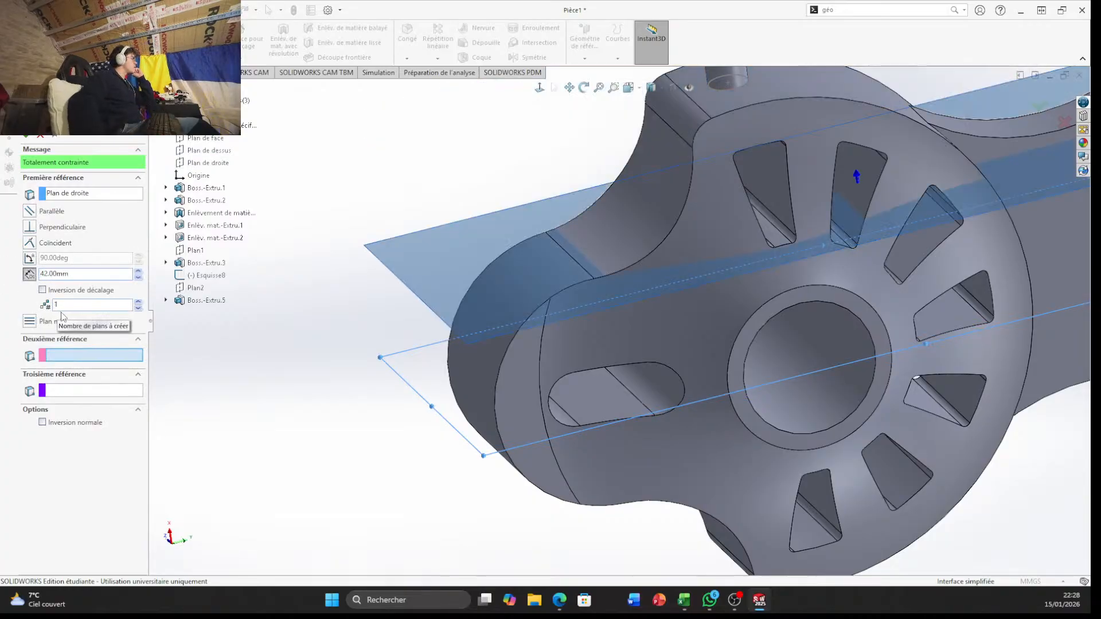
pyautogui.click(1042, 106)
# Cut the part with a section view based on Plan3, with the section offset by -43 mm
pyautogui.moveTo(556, 296); pyautogui.dragTo(579, 450, button='middle')
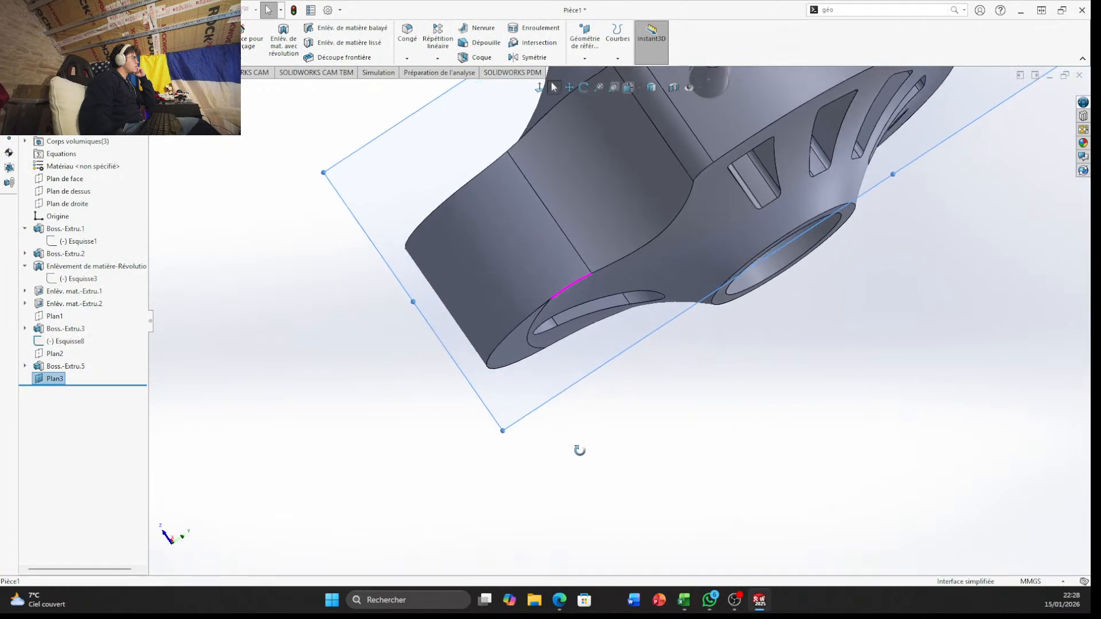
pyautogui.scroll(4, 693, 339)
pyautogui.moveTo(693, 339); pyautogui.dragTo(690, 287, button='middle')
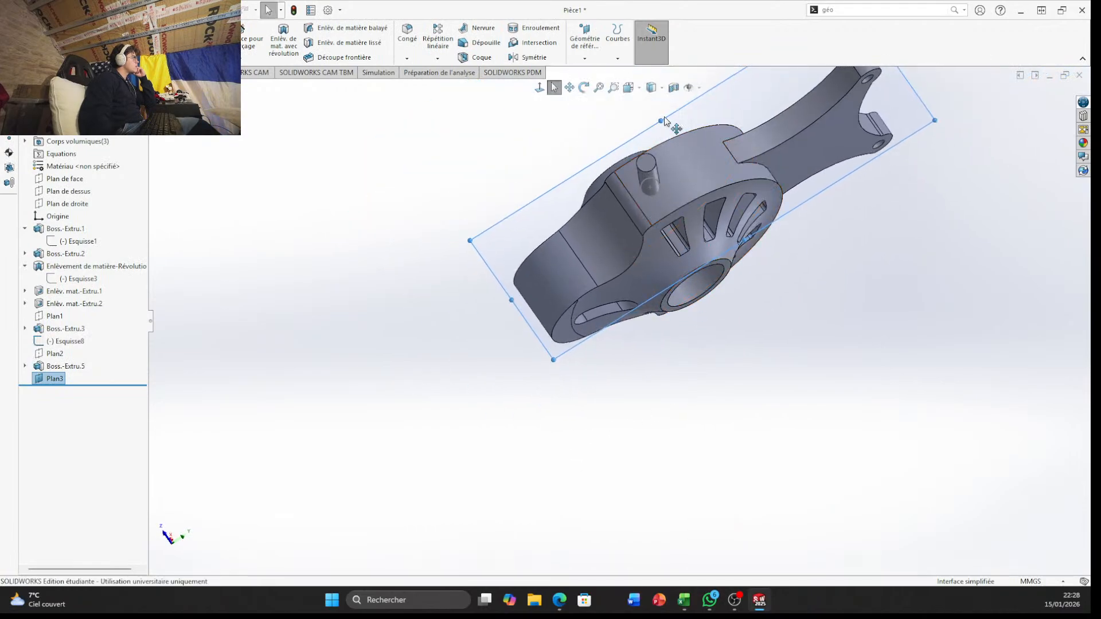
pyautogui.click(674, 87)
pyautogui.moveTo(769, 373); pyautogui.dragTo(651, 123, button='middle')
pyautogui.moveTo(685, 128); pyautogui.dragTo(709, 184)
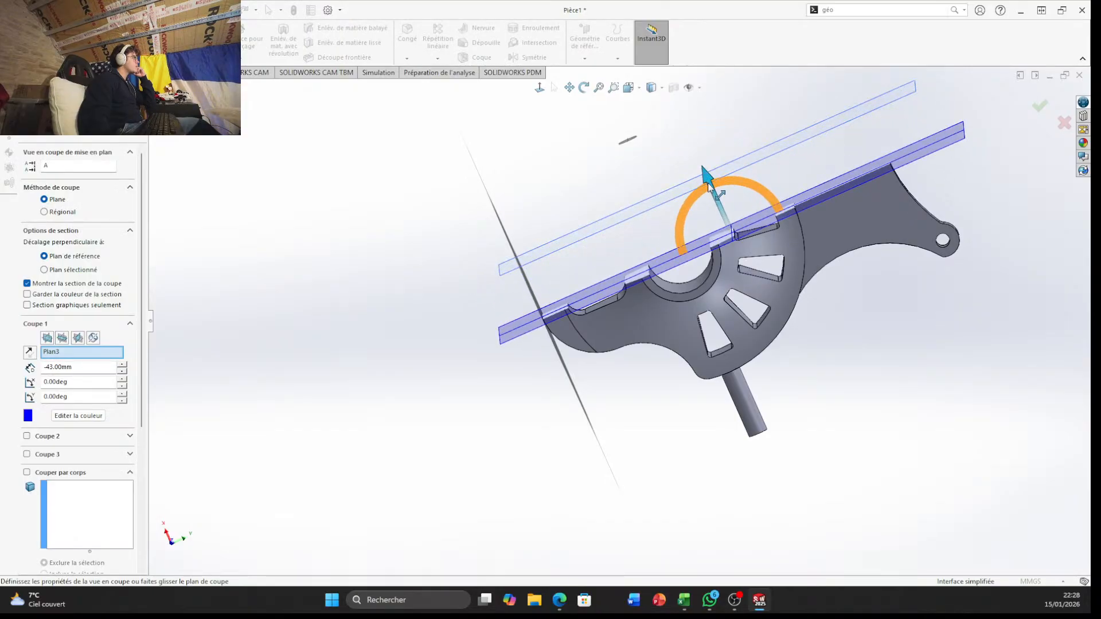
pyautogui.click(1040, 103)
# Face Plan3 straight on and open a new sketch on it
pyautogui.hotkey('ctrl', '8')
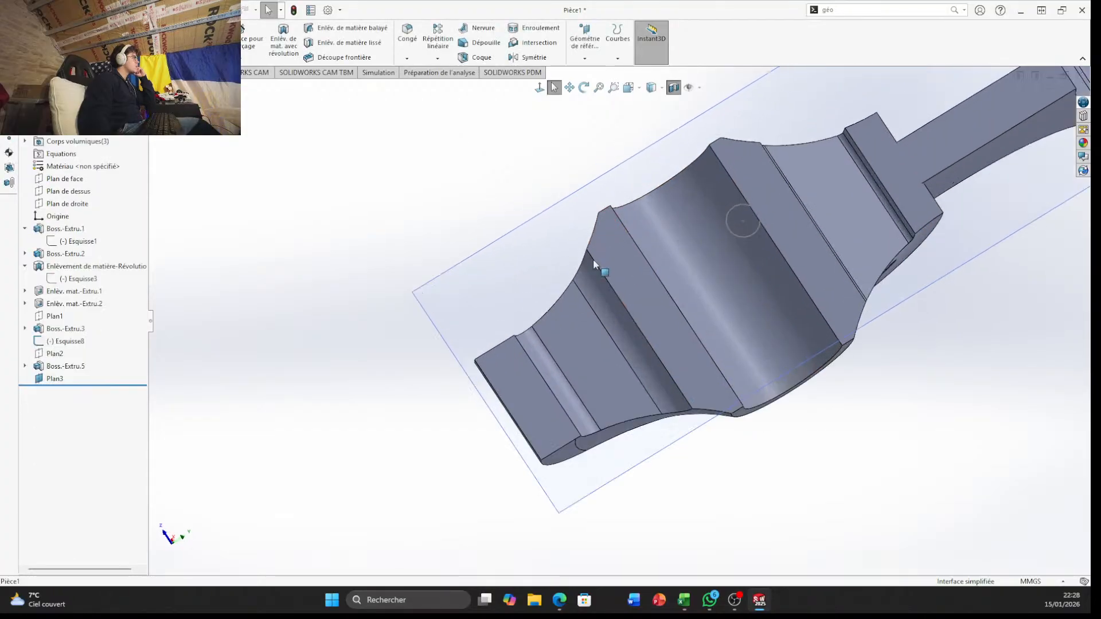
pyautogui.scroll(-3, 580, 433)
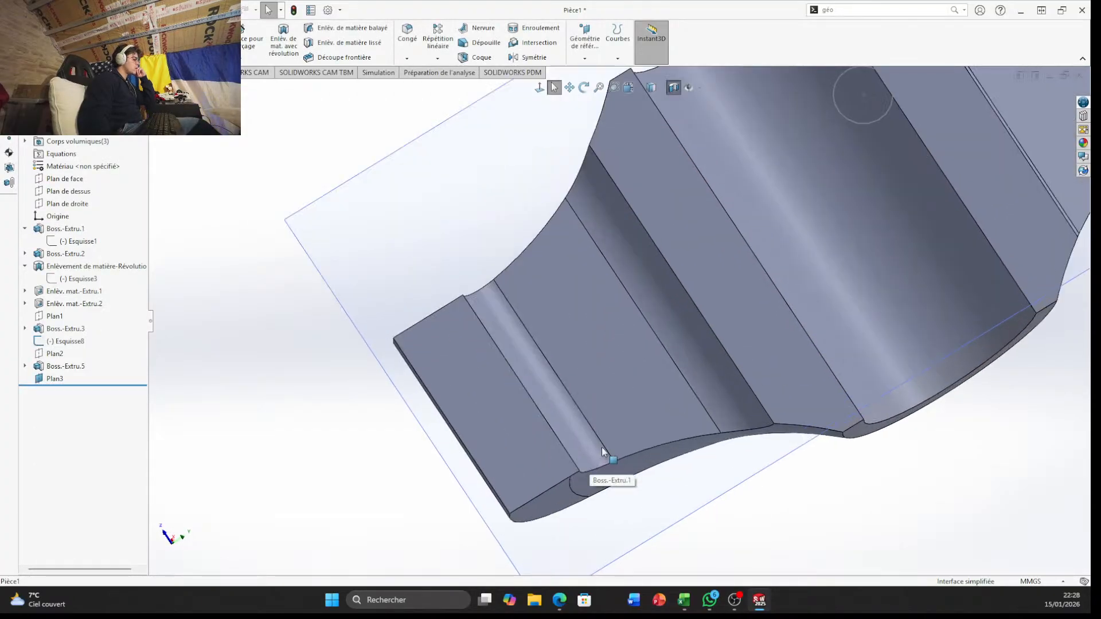
pyautogui.moveTo(603, 445); pyautogui.dragTo(562, 443, button='middle')
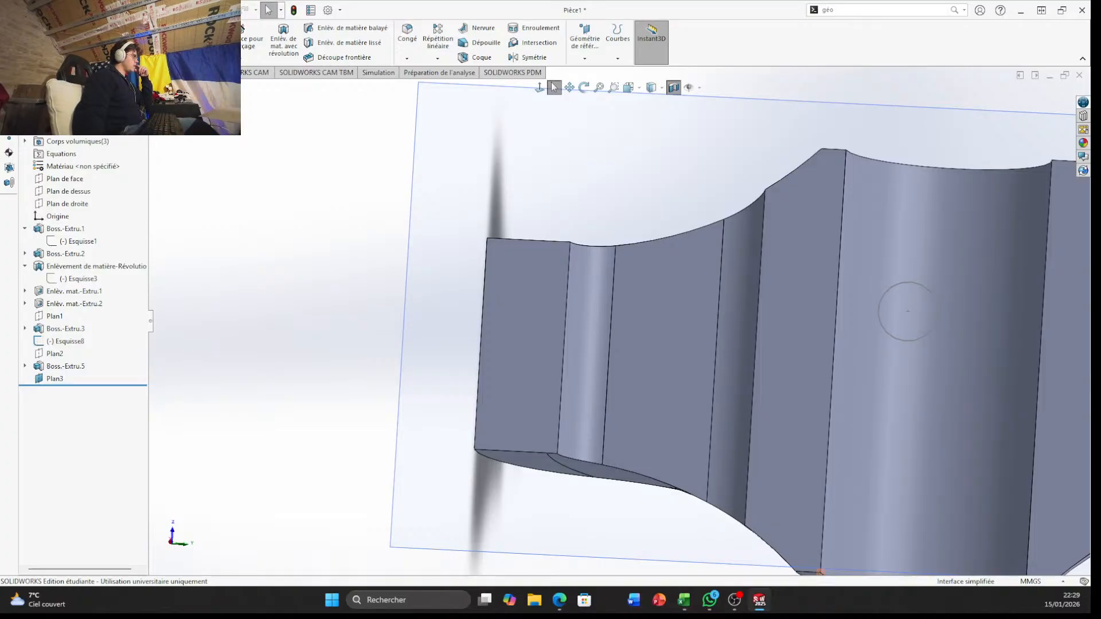
pyautogui.scroll(7, 851, 458)
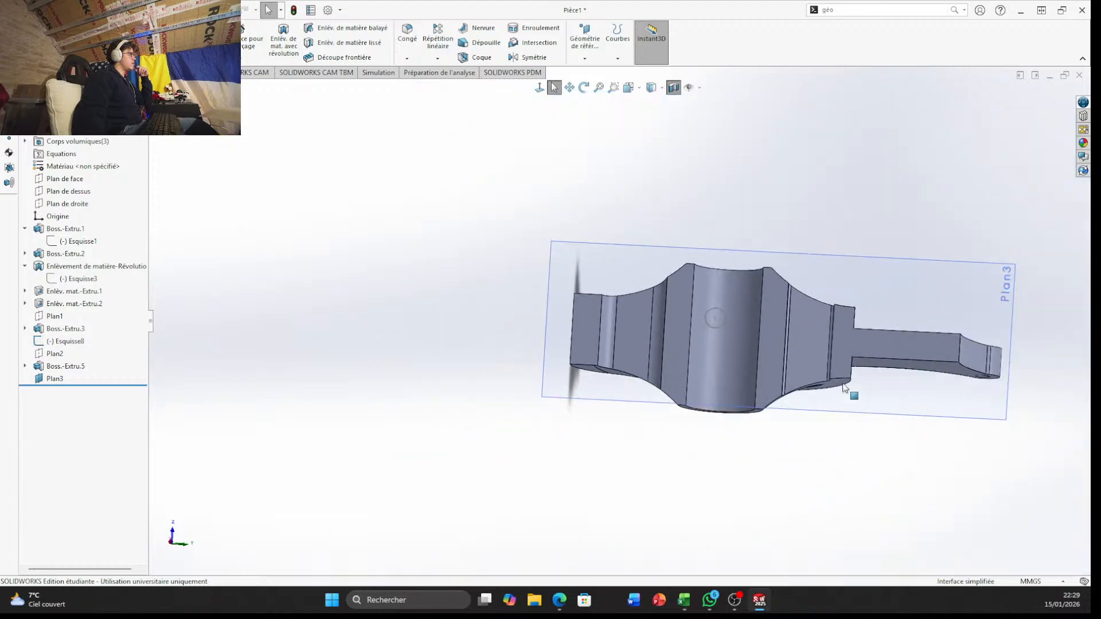
pyautogui.moveTo(847, 390); pyautogui.dragTo(862, 409, button='middle')
pyautogui.click(862, 408)
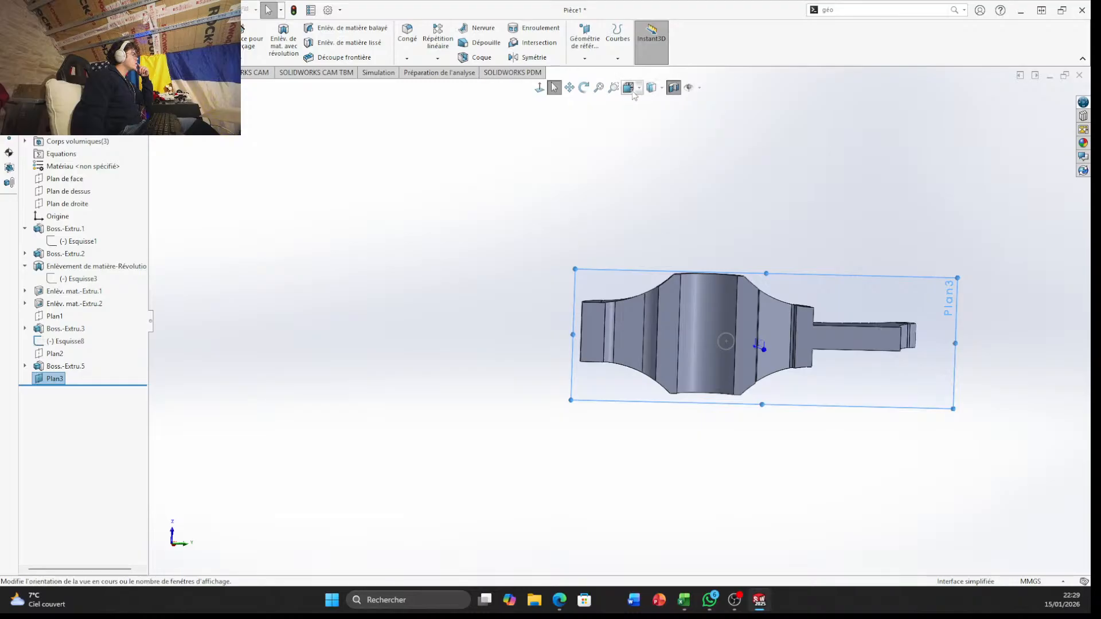
pyautogui.click(628, 87)
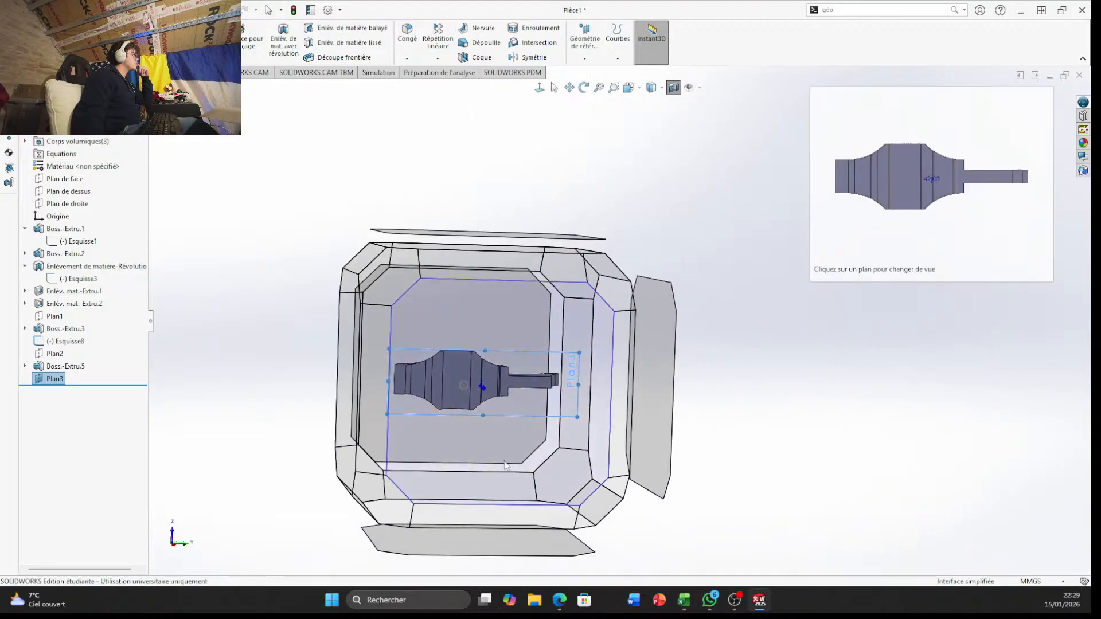
pyautogui.click(617, 338)
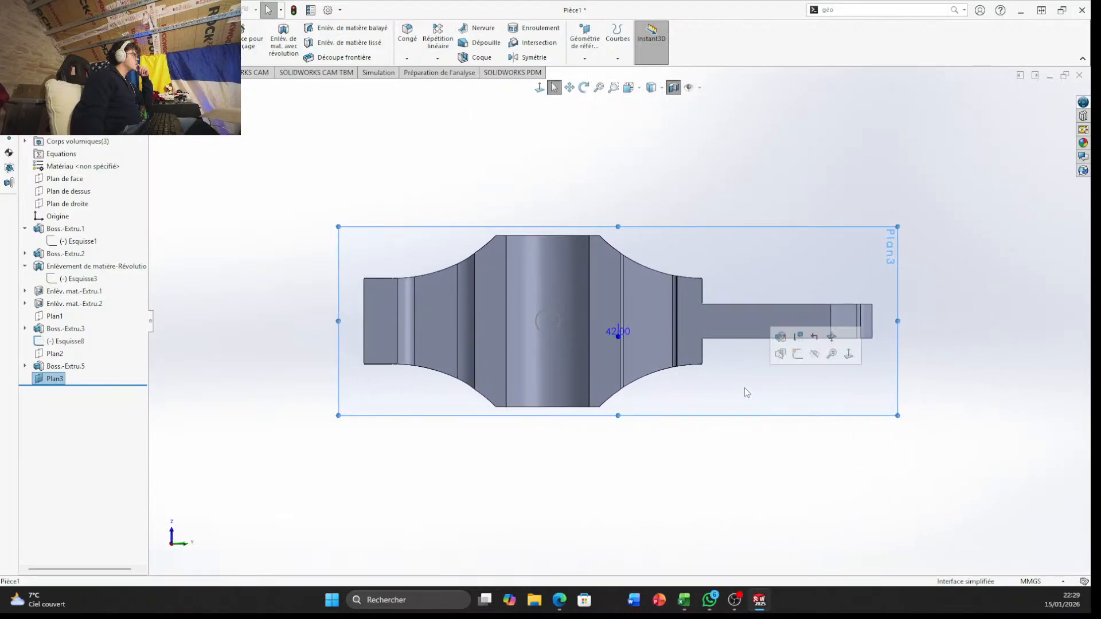
pyautogui.click(798, 354)
pyautogui.scroll(-5, 655, 486)
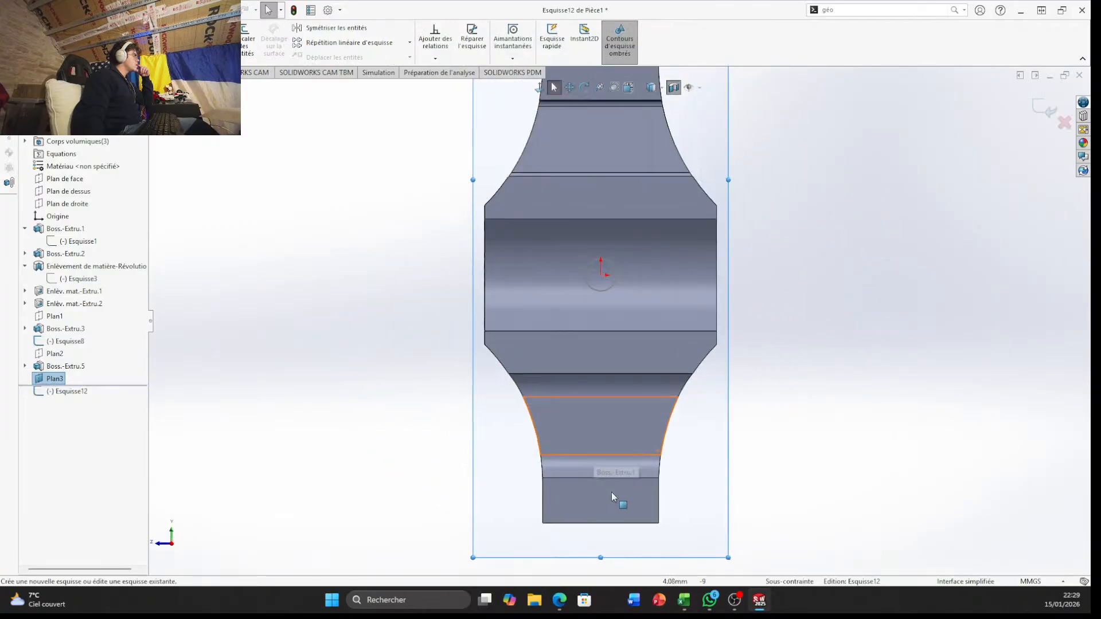
pyautogui.scroll(1, 604, 430)
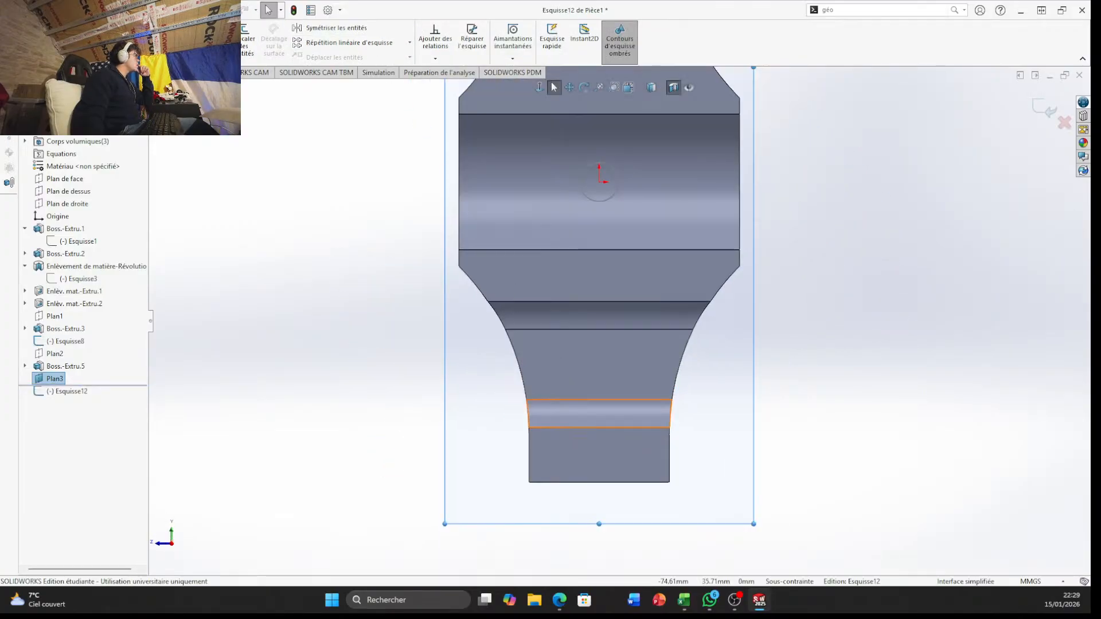
# Draw a vertical construction line about 120 mm long from the origin down past the narrow end of the sectioned part
pyautogui.click(89, 40)
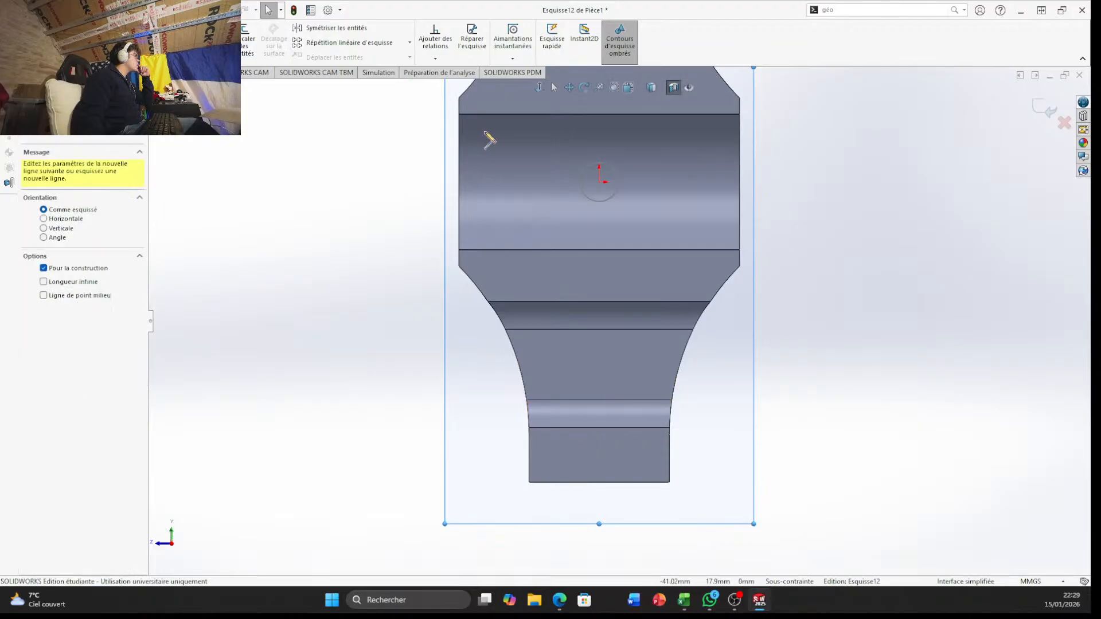
pyautogui.click(599, 182)
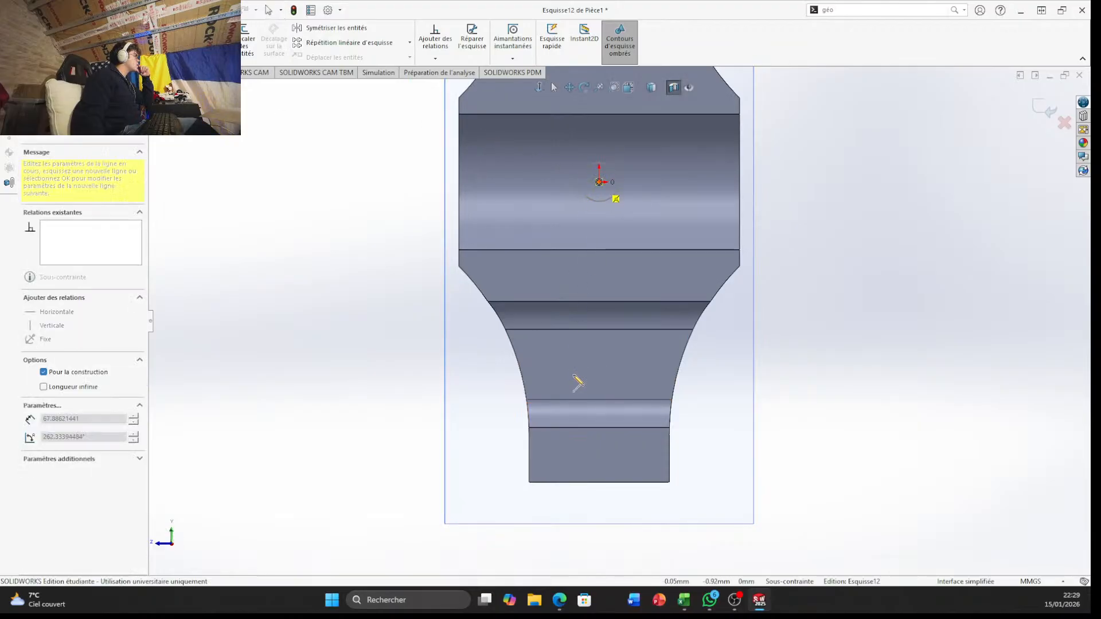
pyautogui.click(598, 522)
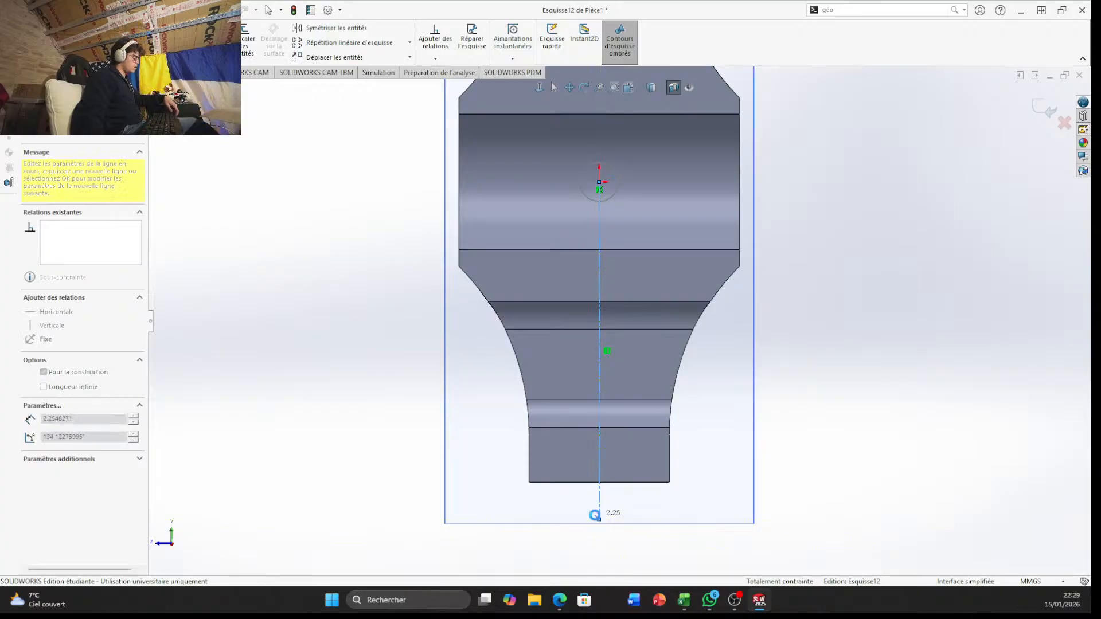
pyautogui.press('Escape')
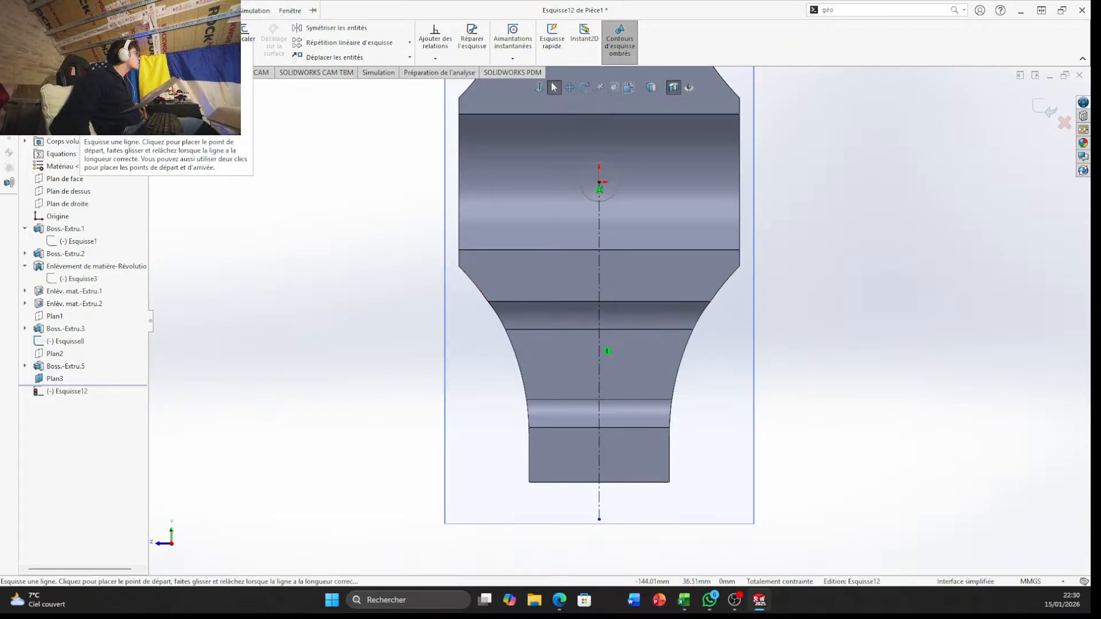
# Draw a construction line about 98 mm long across the narrow end of the part, crossing the vertical centreline, and make it horizontal
pyautogui.click(86, 28)
pyautogui.click(109, 53)
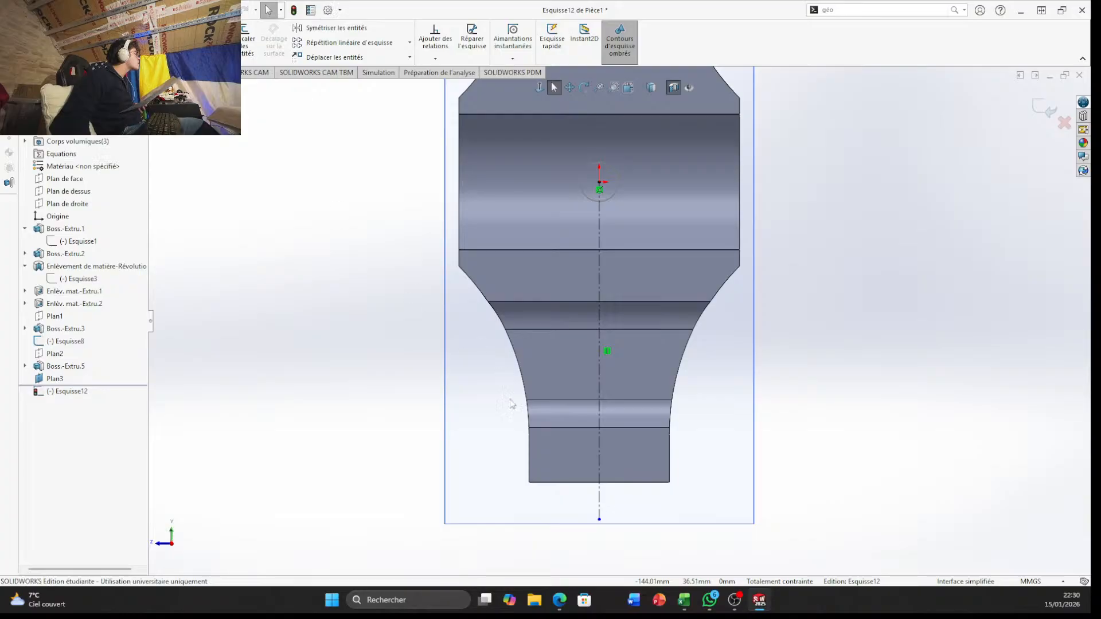
pyautogui.click(453, 389)
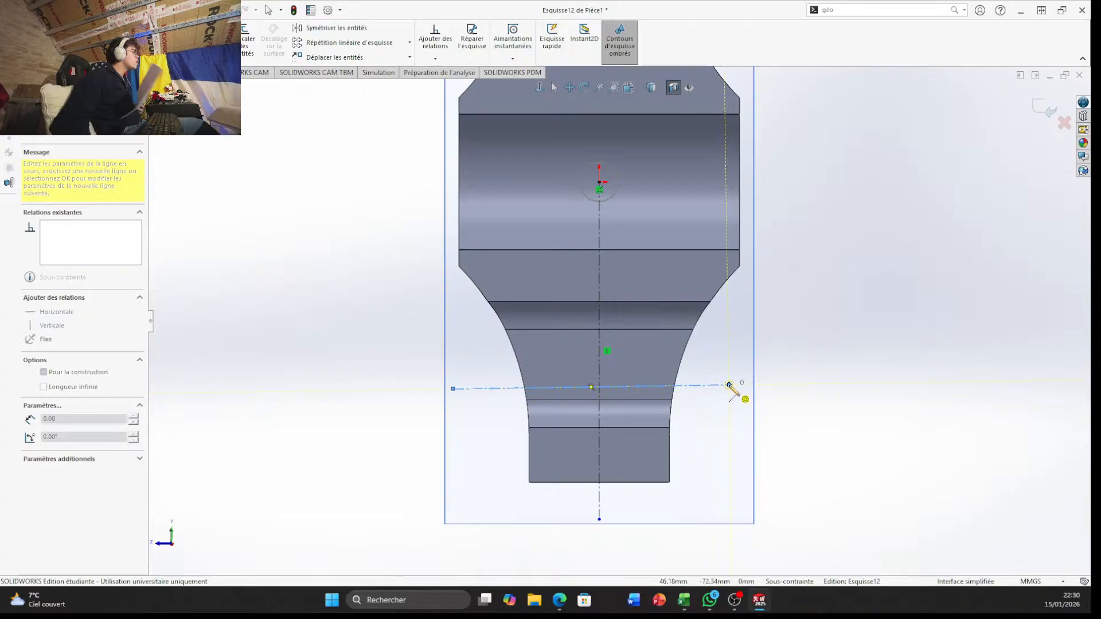
pyautogui.click(729, 385)
pyautogui.press('Escape')
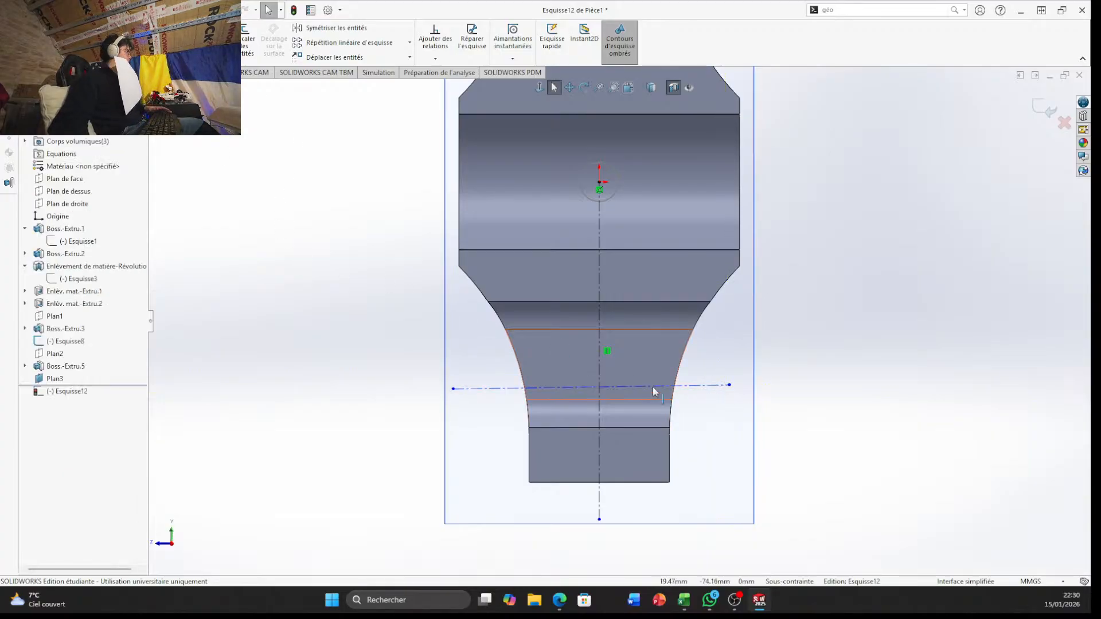
pyautogui.click(689, 385)
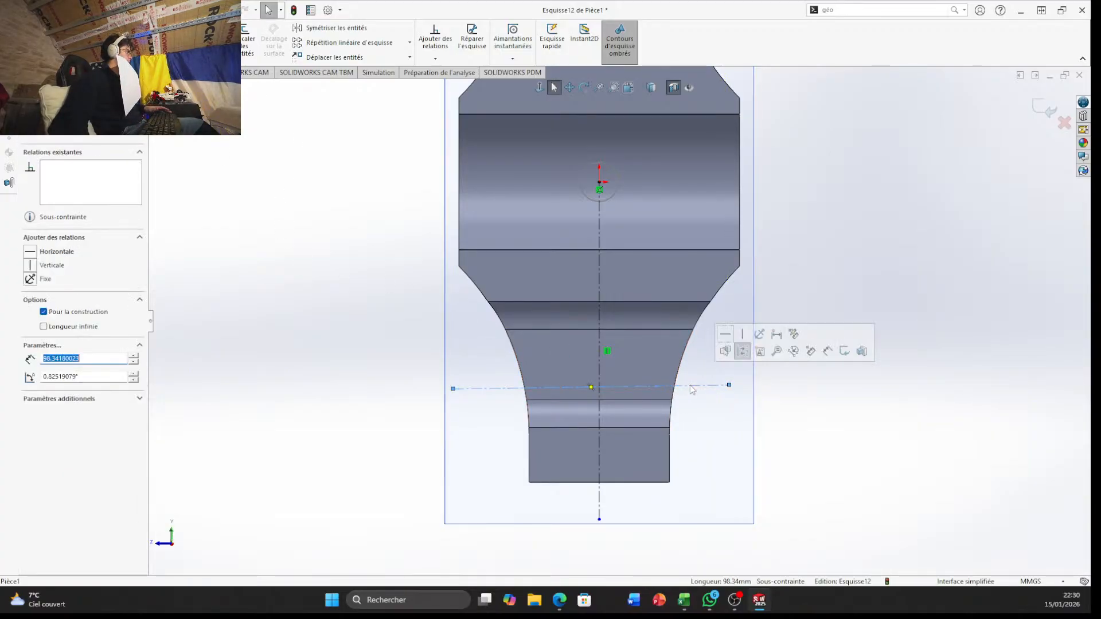
pyautogui.click(725, 334)
pyautogui.click(677, 450)
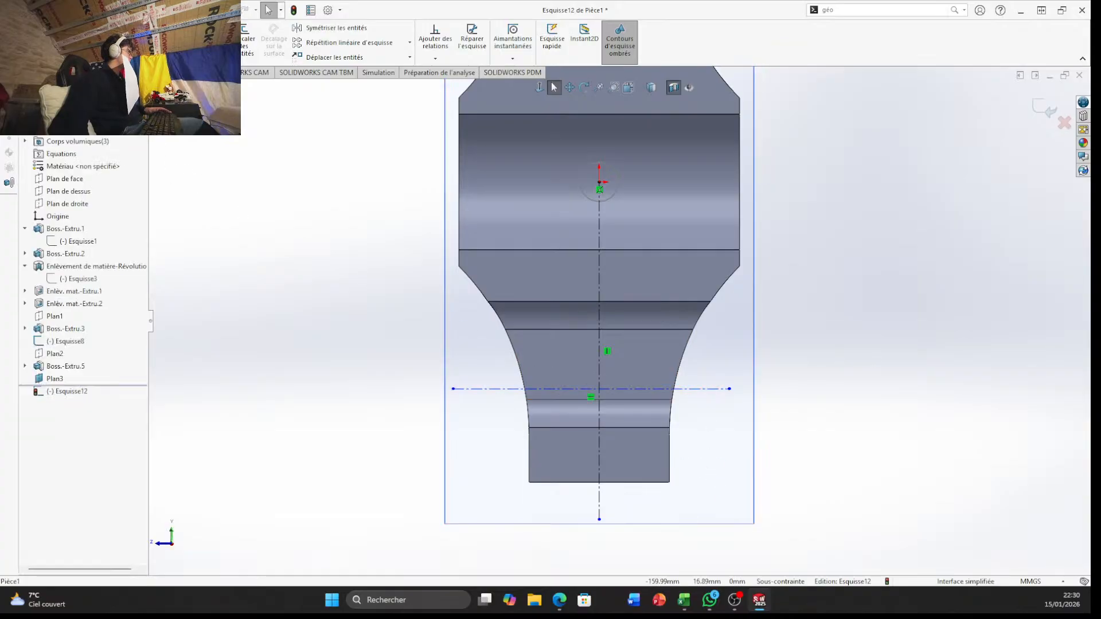
pyautogui.press('d')
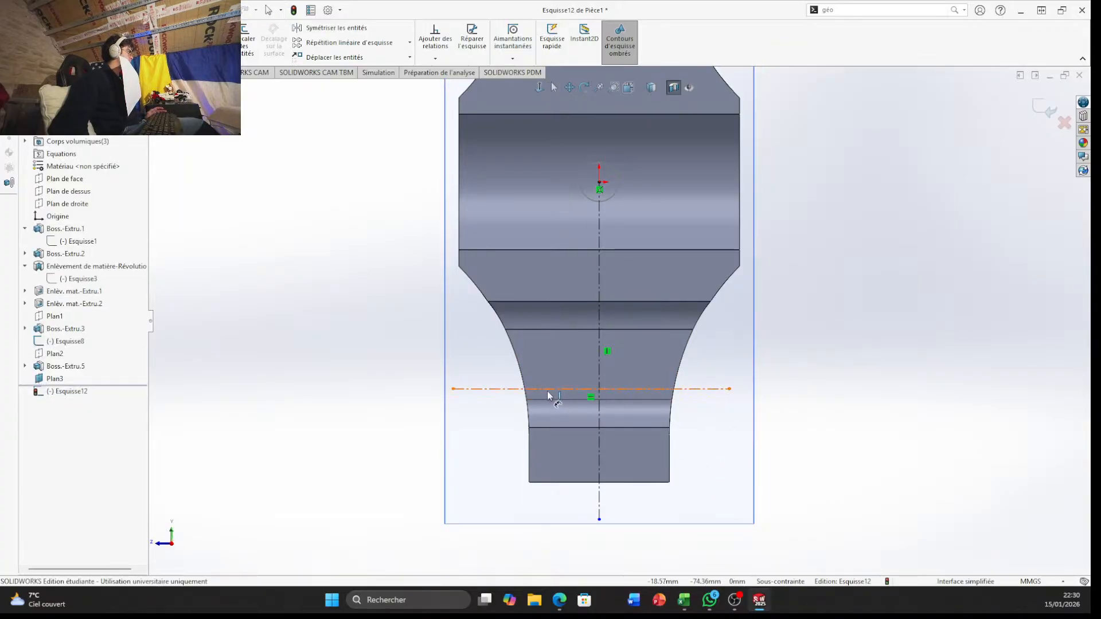
pyautogui.click(547, 390)
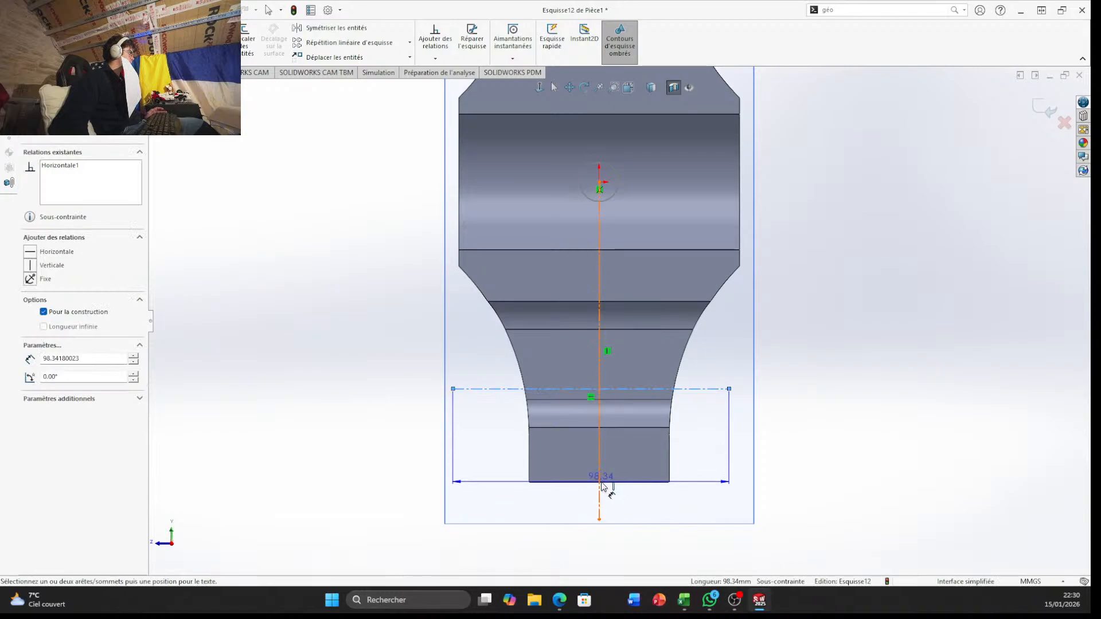
pyautogui.press('Escape')
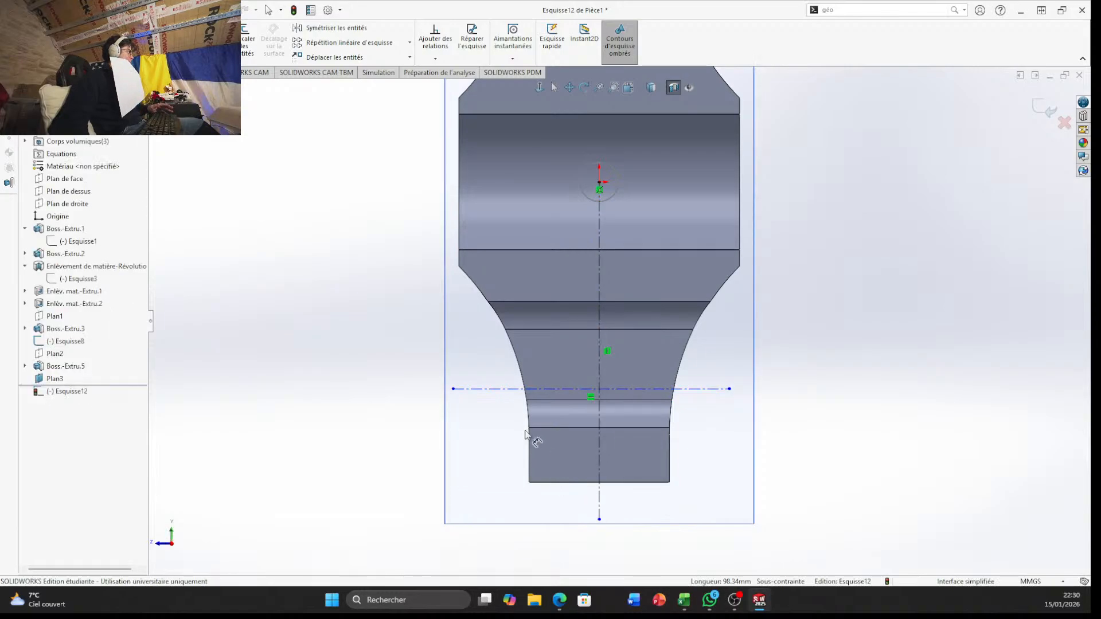
# Turn off the section view and show the whole part straight on in the Droite orientation
pyautogui.scroll(-4, 528, 437)
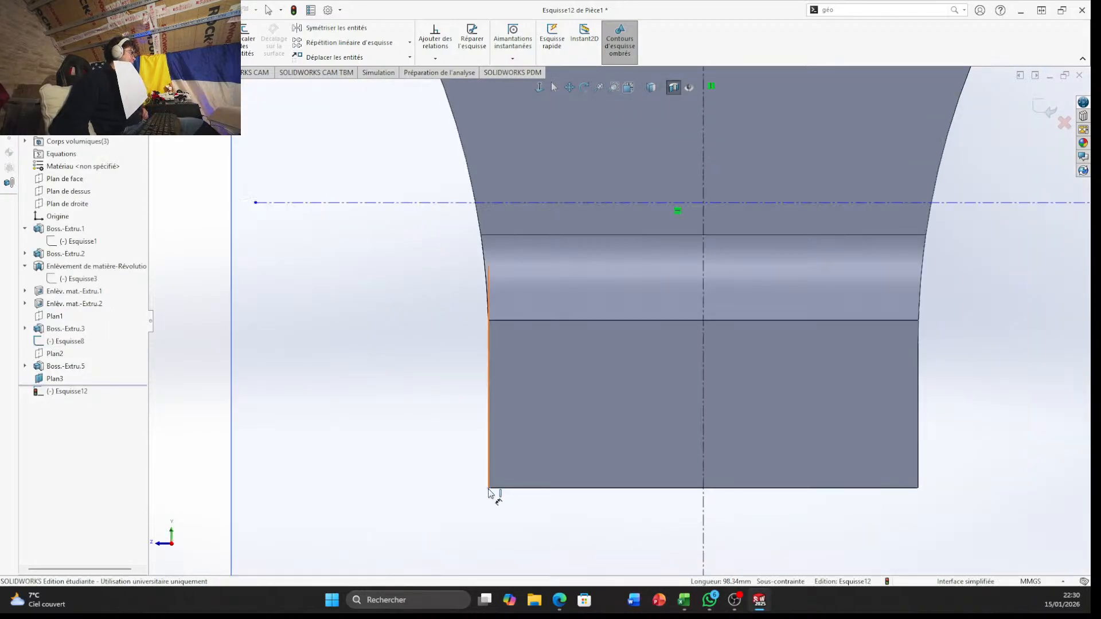
pyautogui.scroll(5, 838, 450)
pyautogui.moveTo(837, 424)
pyautogui.mouseDown(button='middle')
pyautogui.moveTo(782, 386)
pyautogui.moveTo(637, 407)
pyautogui.moveTo(695, 386)
pyautogui.moveTo(703, 425)
pyautogui.mouseUp(button='middle')
pyautogui.click(629, 87)
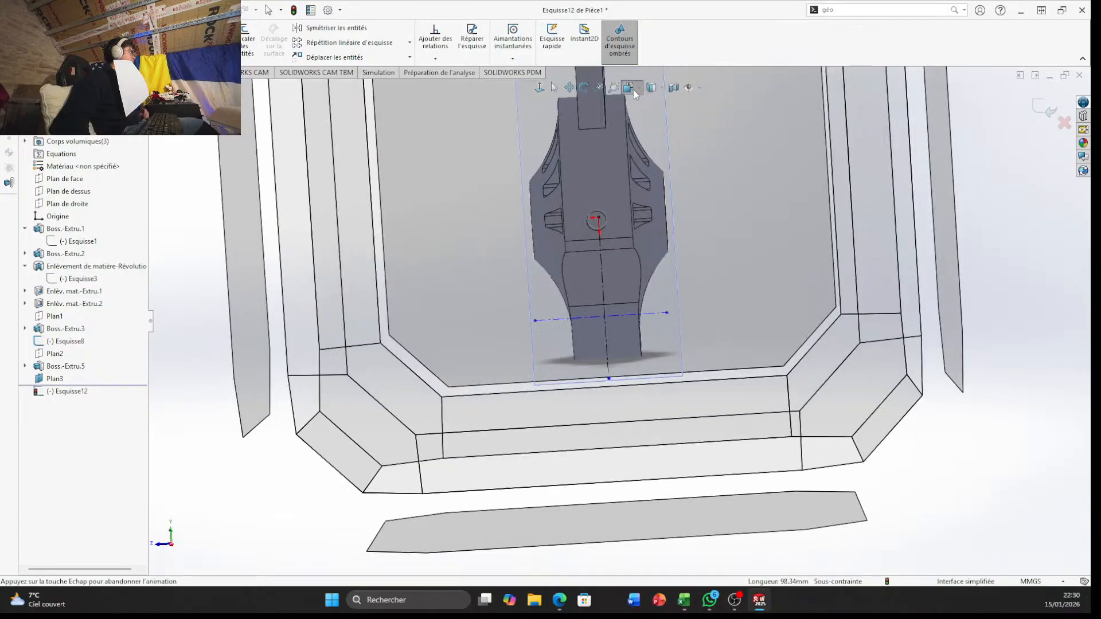
pyautogui.click(556, 388)
pyautogui.scroll(-6, 631, 482)
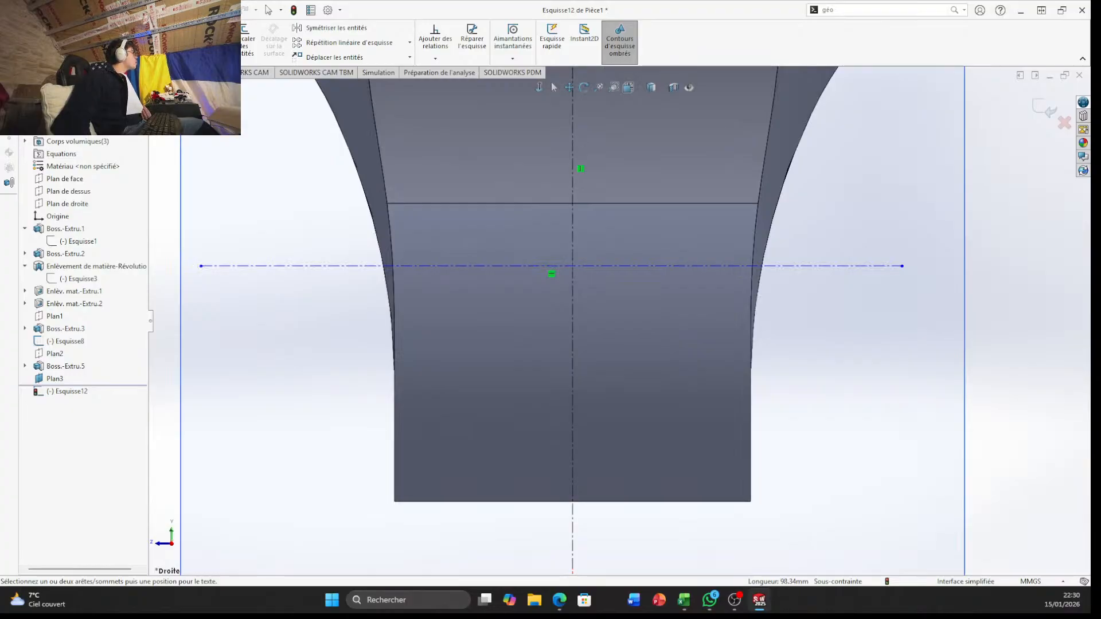
# Dimension the length of the horizontal construction line across the narrow end, accepting its drawn value
pyautogui.press('Escape')
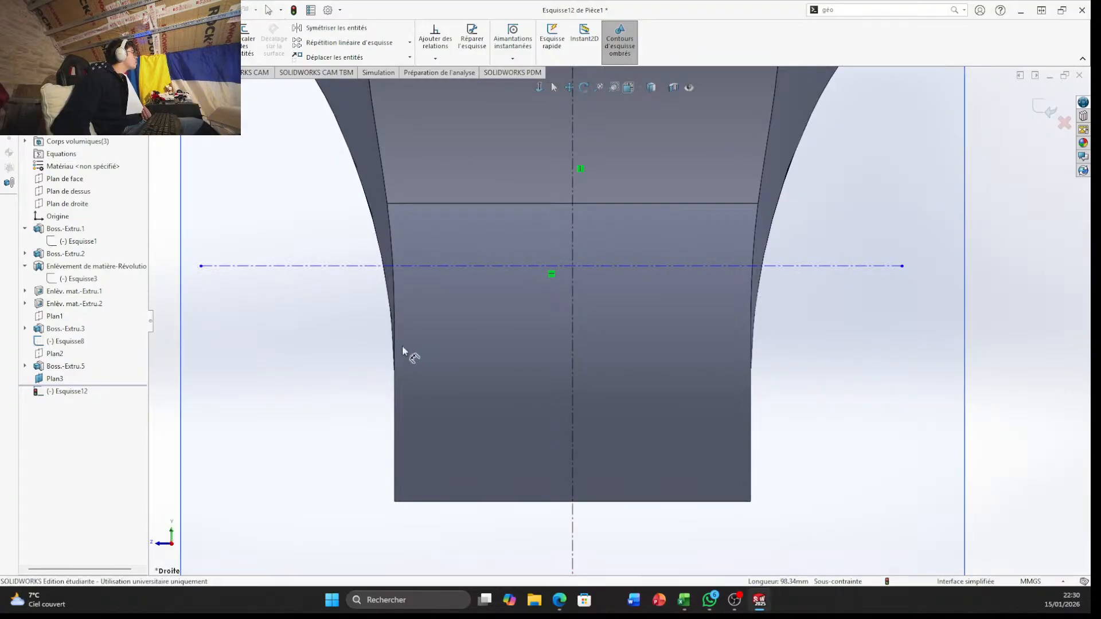
pyautogui.click(333, 267)
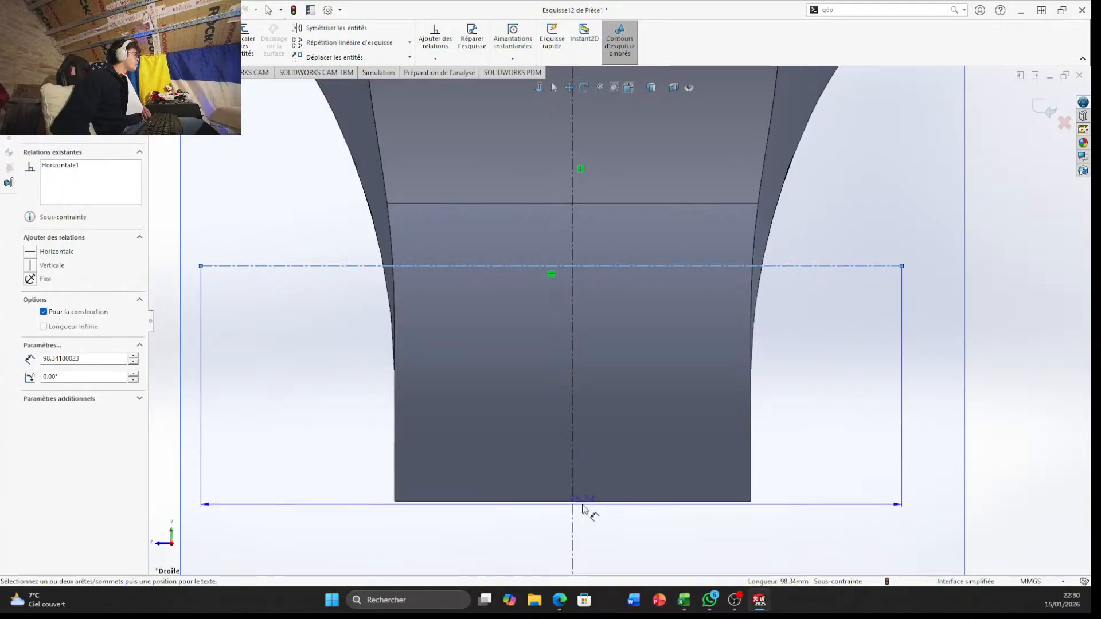
pyautogui.click(414, 505)
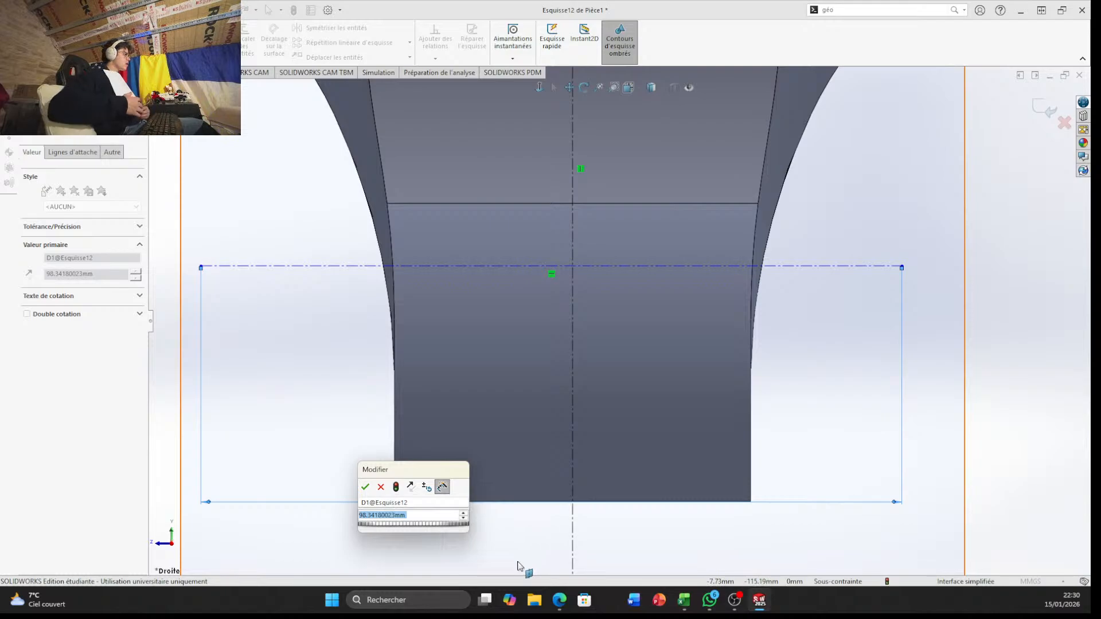
pyautogui.press('Return')
pyautogui.press('Escape')
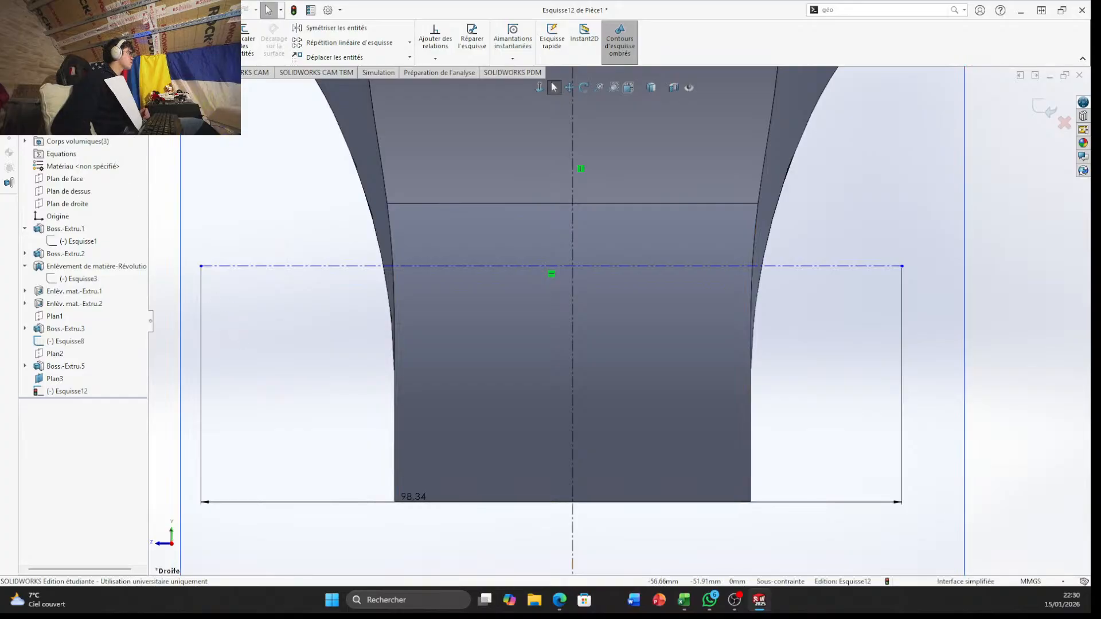
pyautogui.scroll(5, 597, 524)
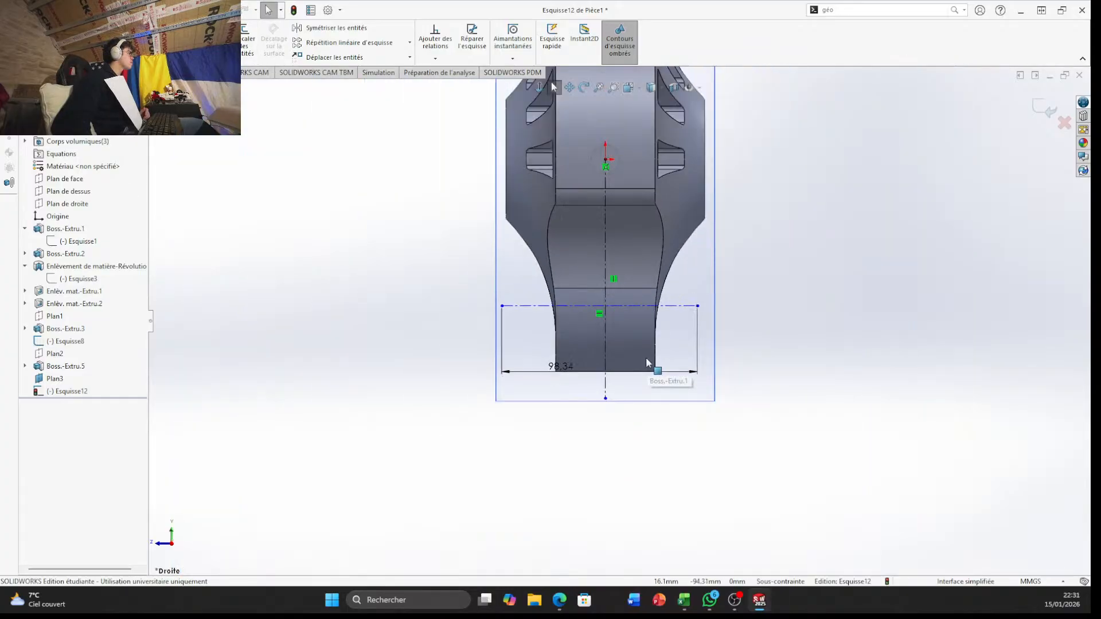
pyautogui.scroll(-3, 597, 263)
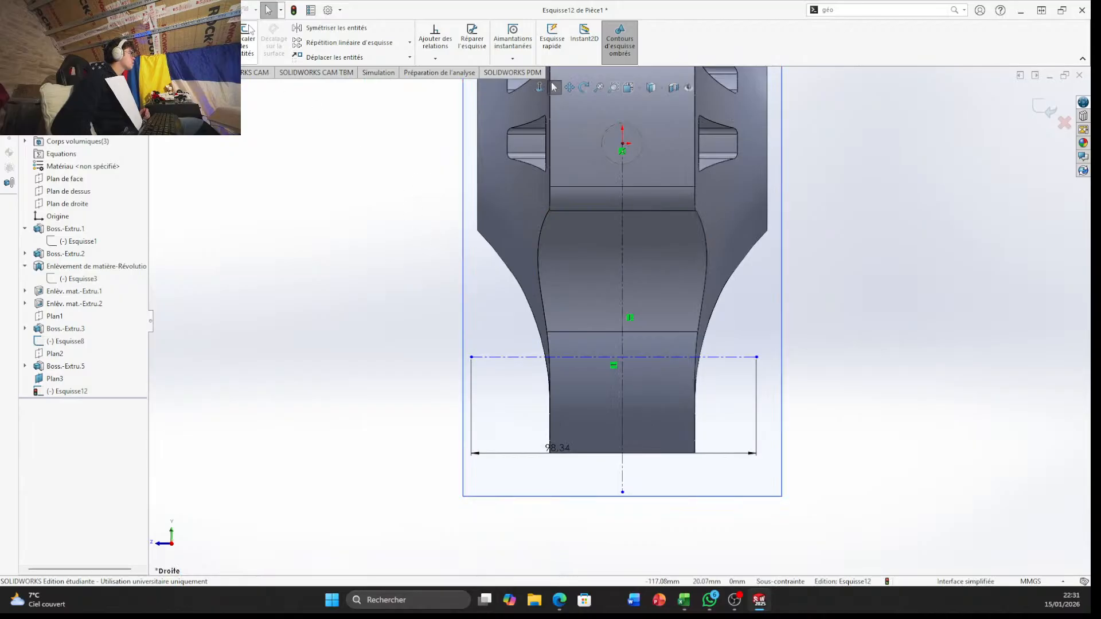
# Trim away both the horizontal and the vertical construction lines from the sketch
pyautogui.click(183, 39)
pyautogui.moveTo(539, 330)
pyautogui.mouseDown()
pyautogui.moveTo(546, 383)
pyautogui.moveTo(657, 417)
pyautogui.mouseUp()
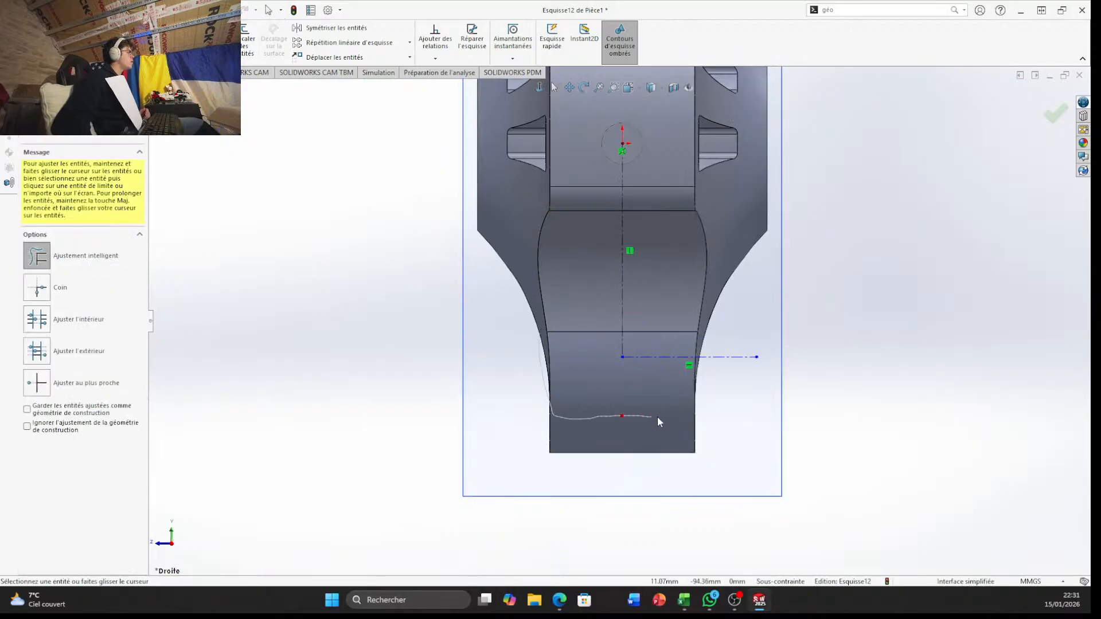
pyautogui.moveTo(624, 285); pyautogui.dragTo(601, 273)
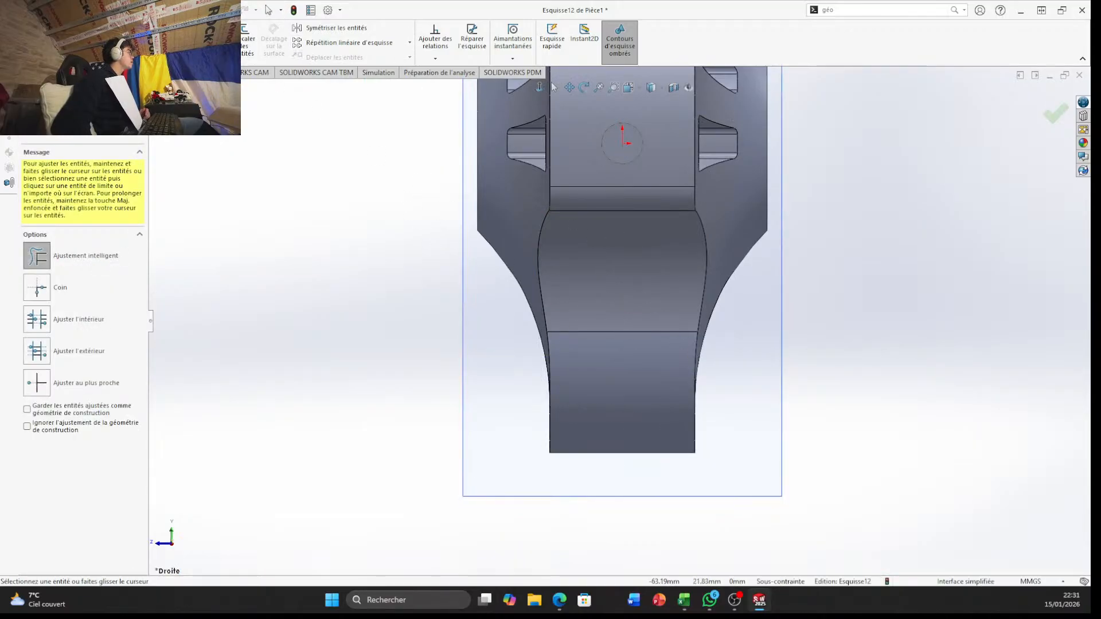
pyautogui.click(90, 10)
pyautogui.click(354, 307)
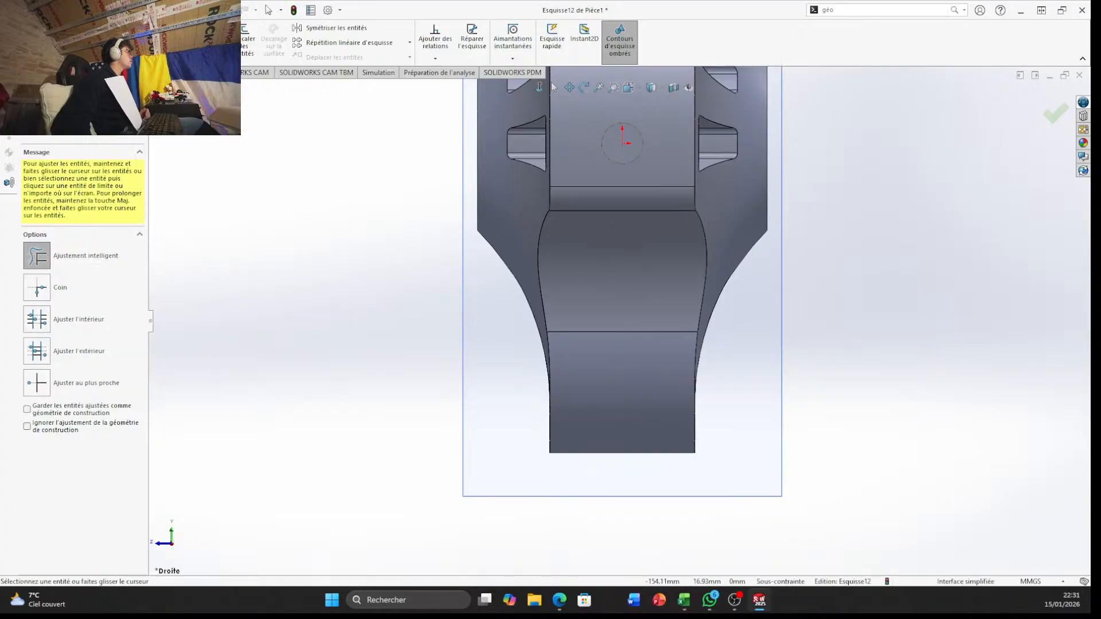
# Draw a vertical construction line about 107 mm long from the origin to the midpoint of the narrow end's edge
pyautogui.click(83, 28)
pyautogui.click(99, 53)
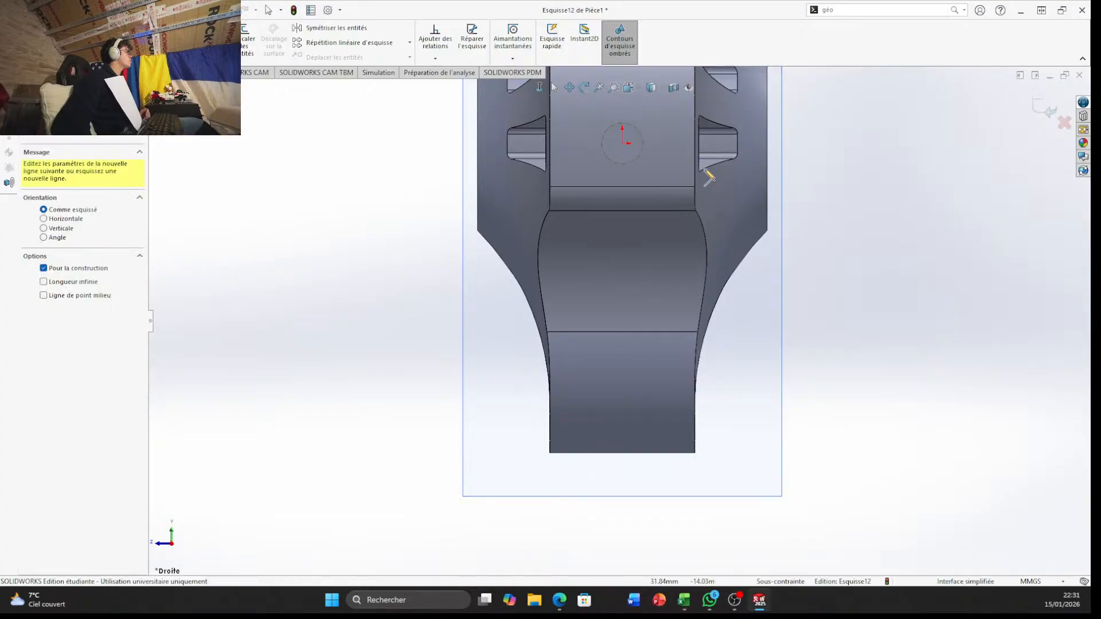
pyautogui.click(623, 144)
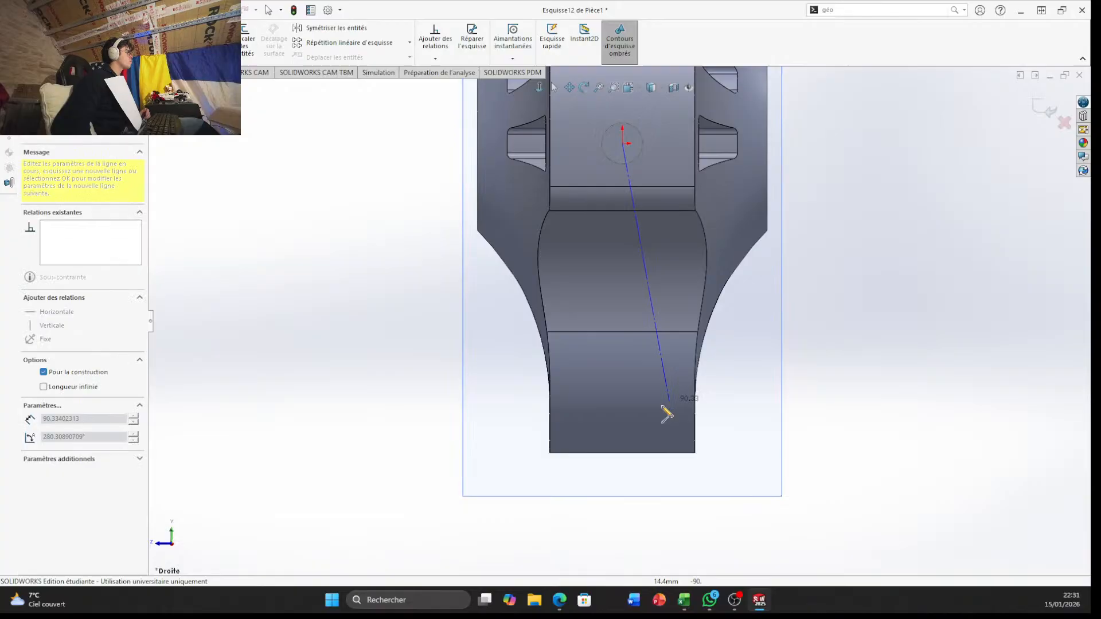
pyautogui.click(622, 453)
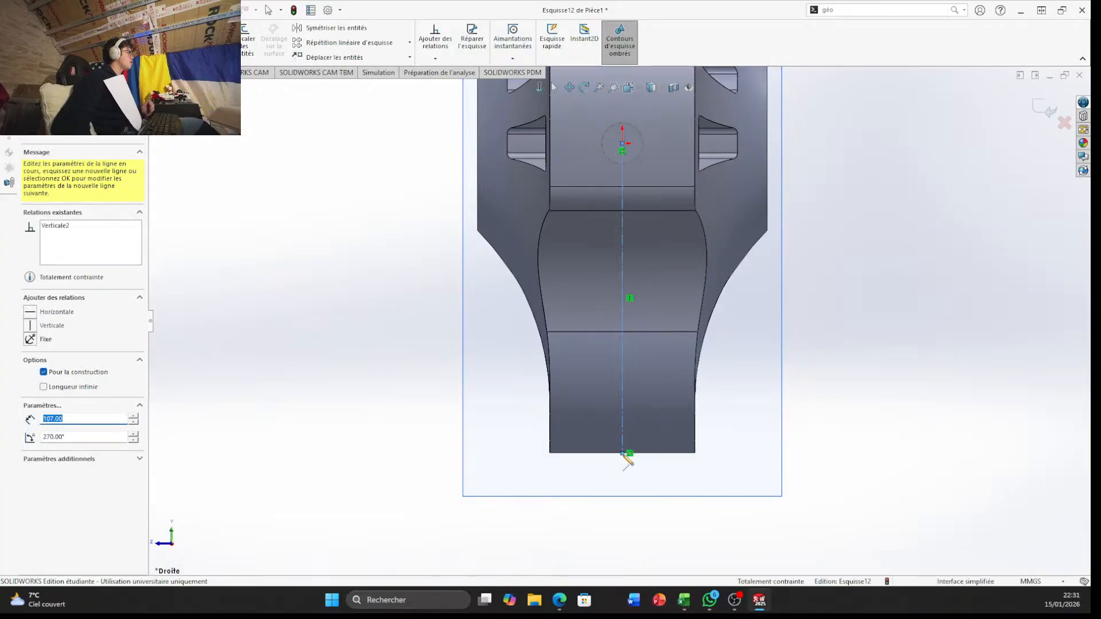
pyautogui.press('Escape')
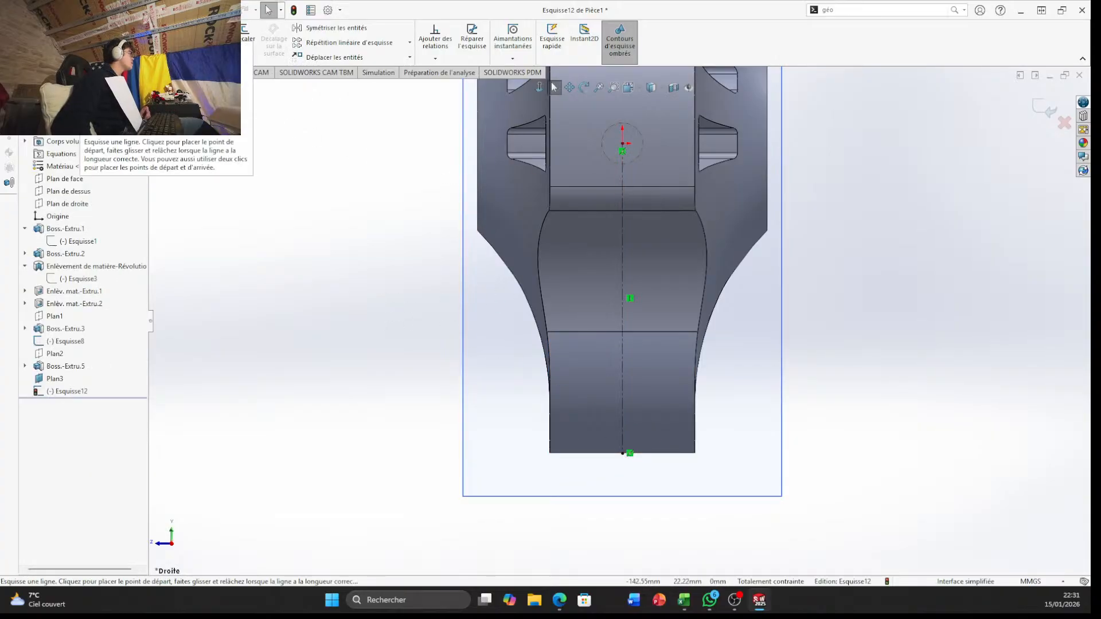
# Draw a construction line about 95 mm long across the narrow end, crossing the vertical centreline, and make it horizontal
pyautogui.click(94, 28)
pyautogui.click(115, 55)
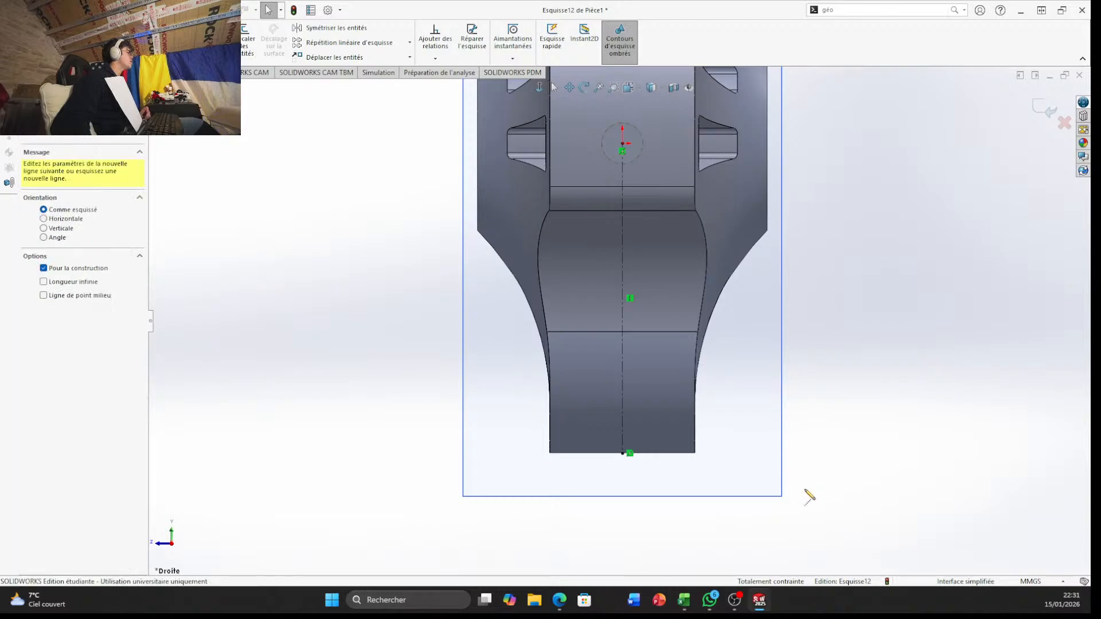
pyautogui.click(486, 384)
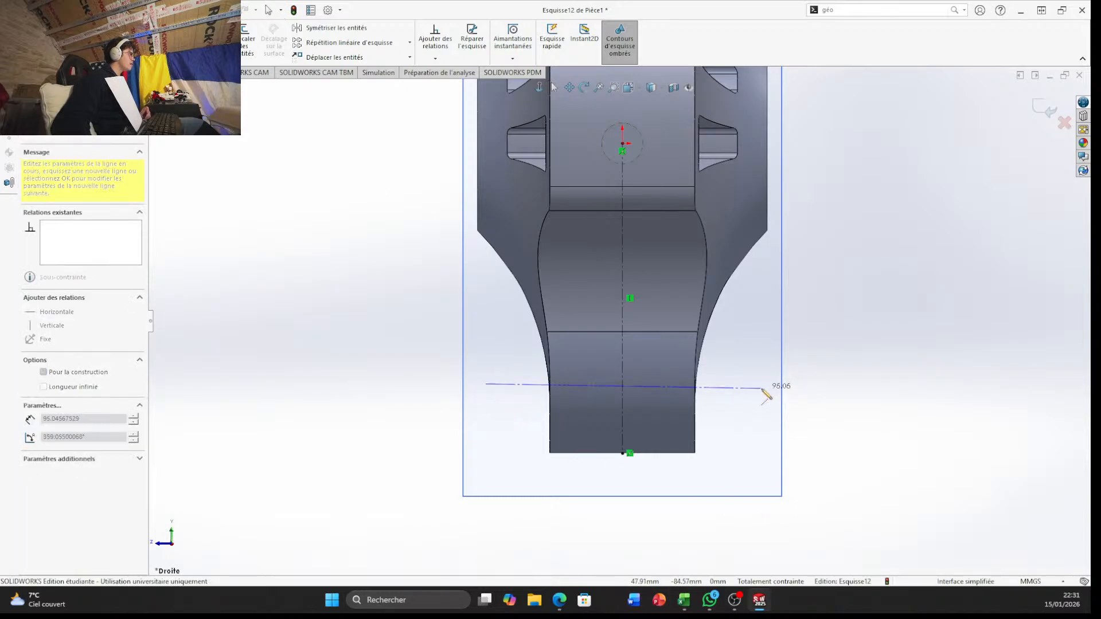
pyautogui.click(762, 389)
pyautogui.press('Escape')
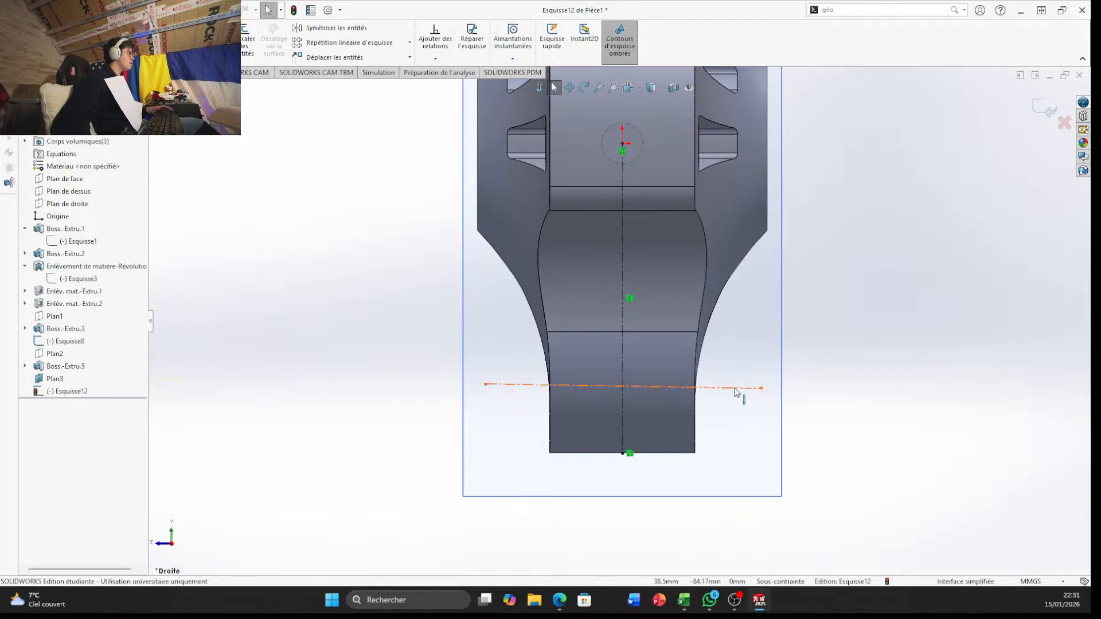
pyautogui.click(737, 388)
pyautogui.click(770, 337)
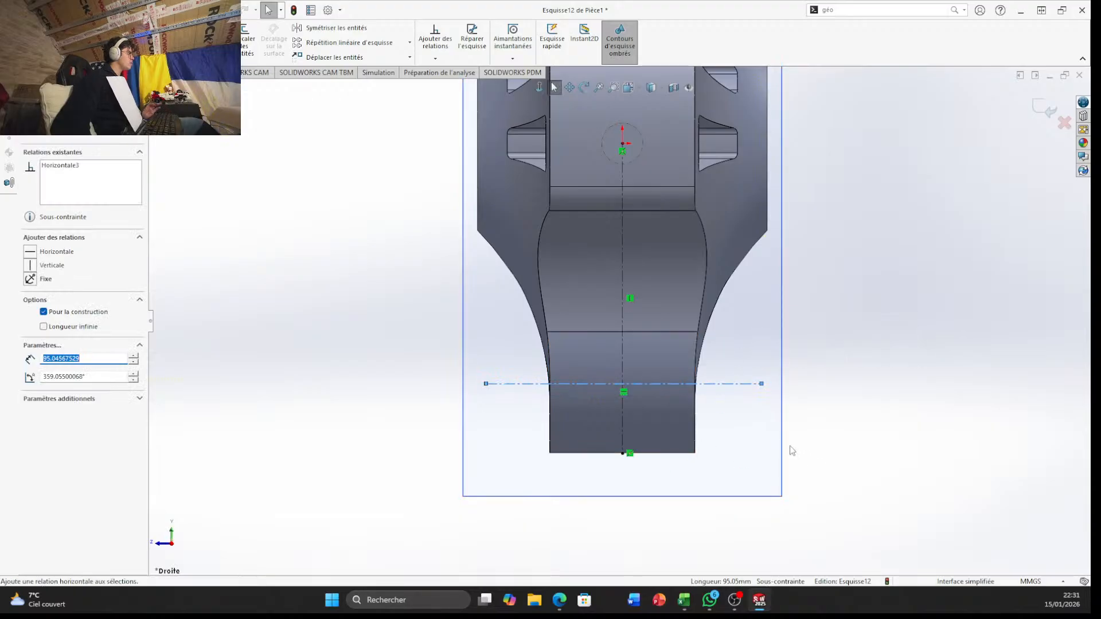
# Dimension the horizontal construction line 42 mm from the centreline's endpoint at the narrow end's edge
pyautogui.scroll(-2, 689, 423)
pyautogui.scroll(-1, 457, 445)
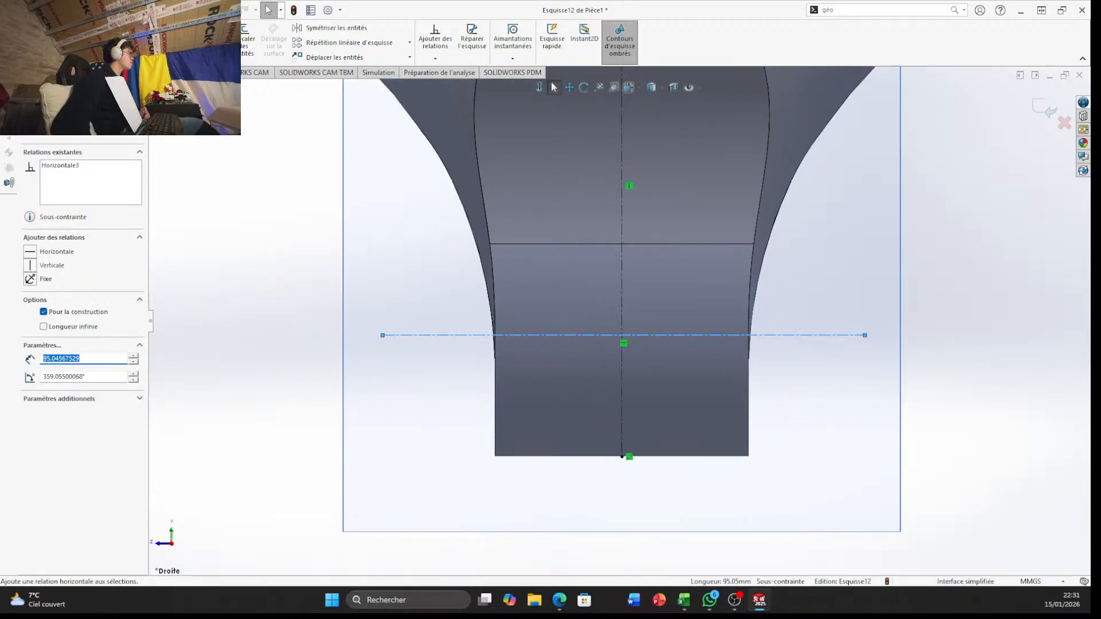
pyautogui.click(51, 39)
pyautogui.click(518, 334)
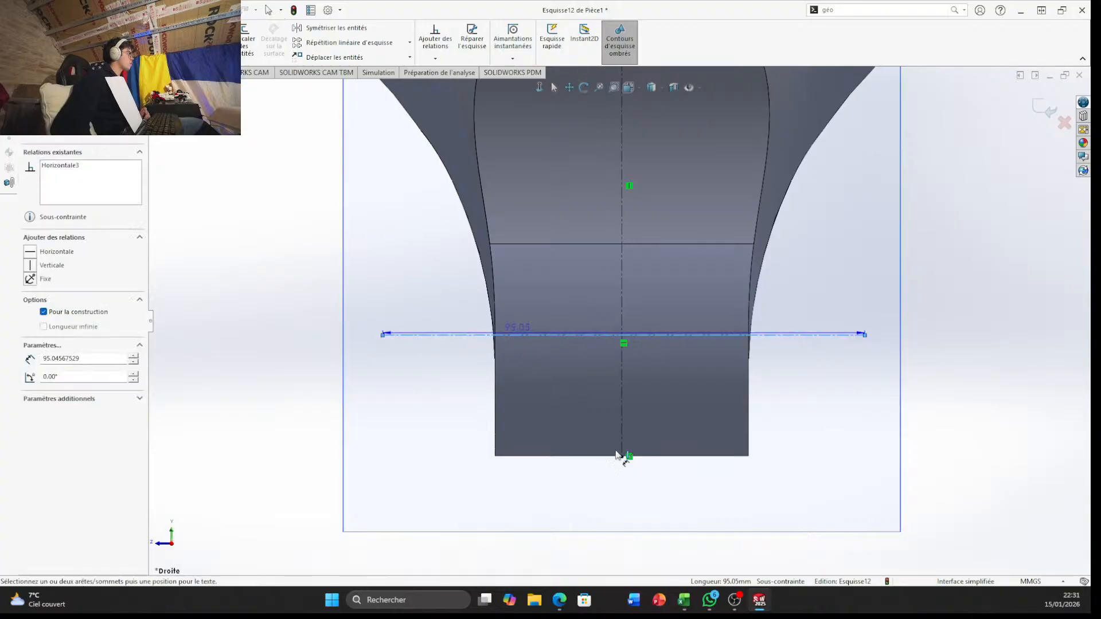
pyautogui.click(623, 457)
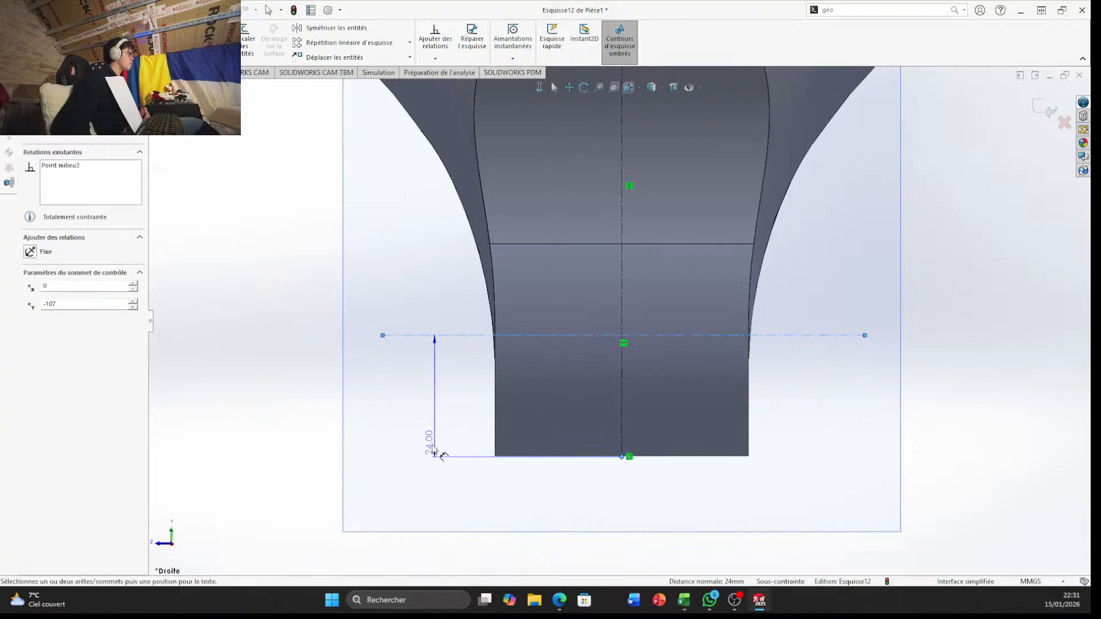
pyautogui.click(419, 450)
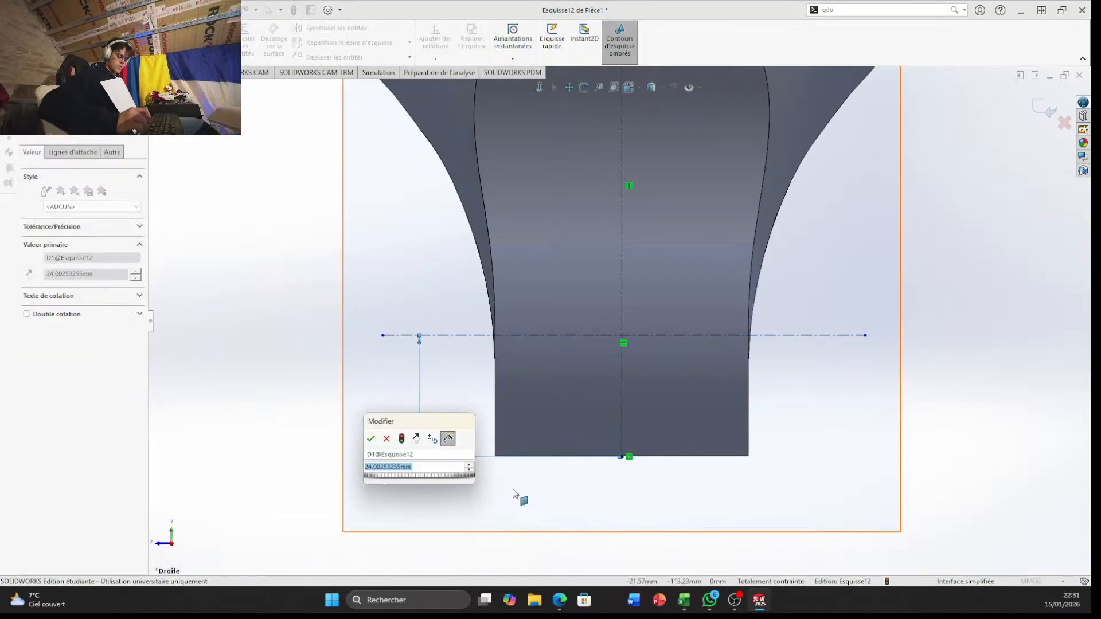
pyautogui.write('42')
pyautogui.press('Return')
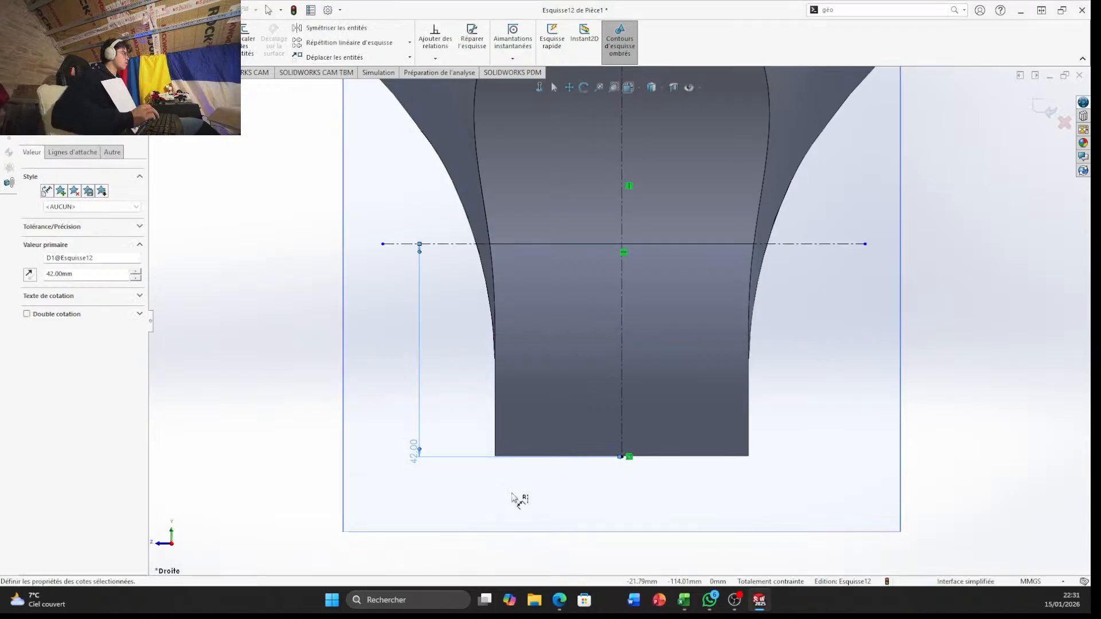
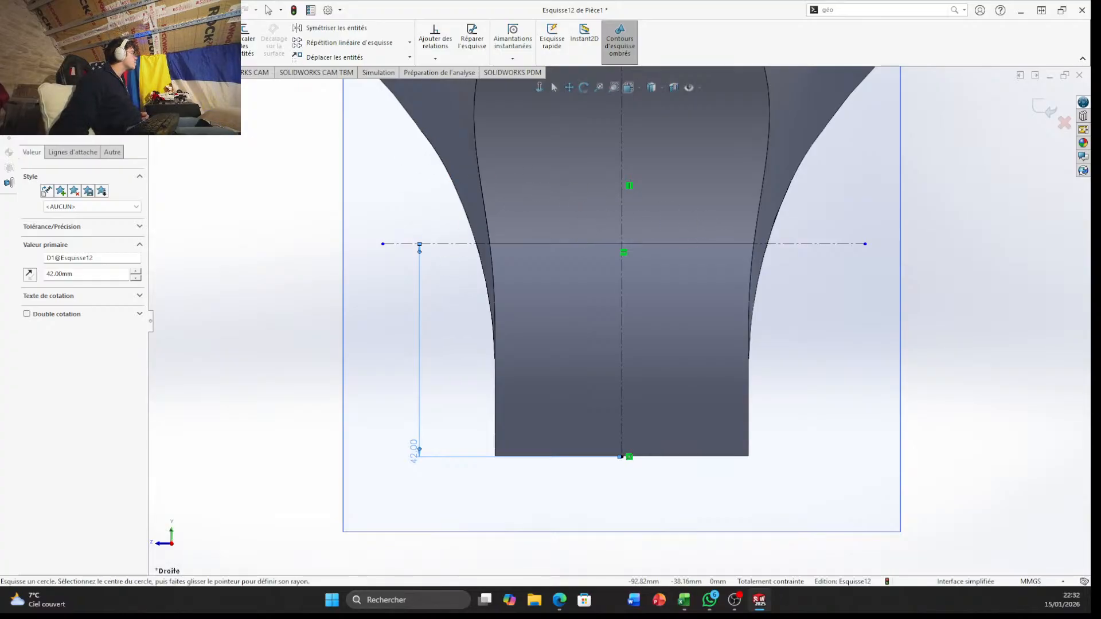
# Draw a circle of 7 mm radius centred where the two construction lines cross
pyautogui.click(99, 28)
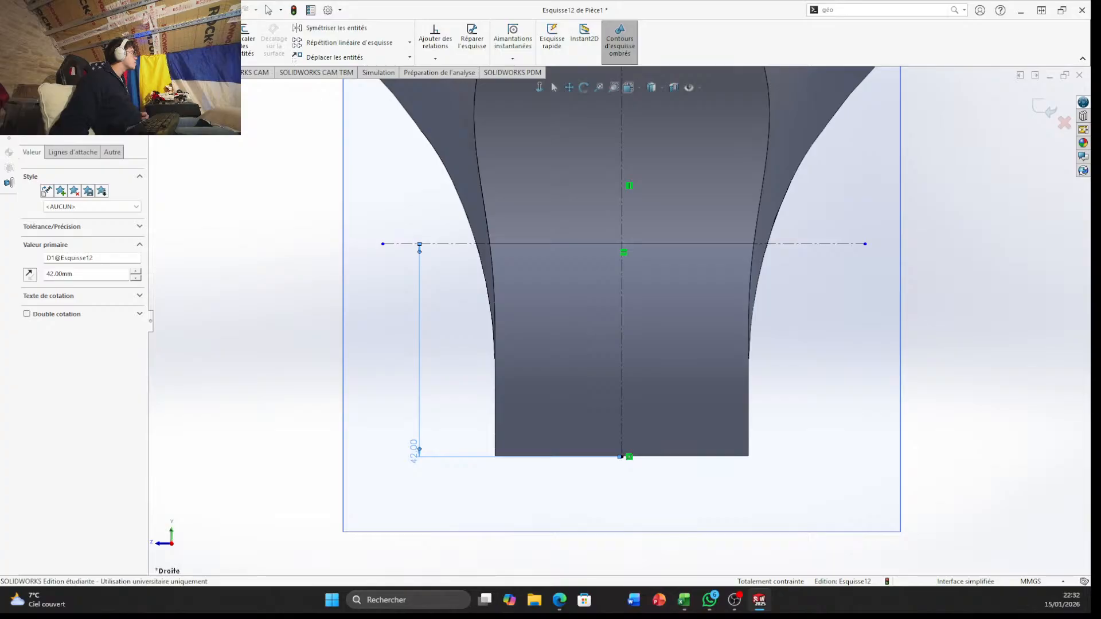
pyautogui.click(624, 245)
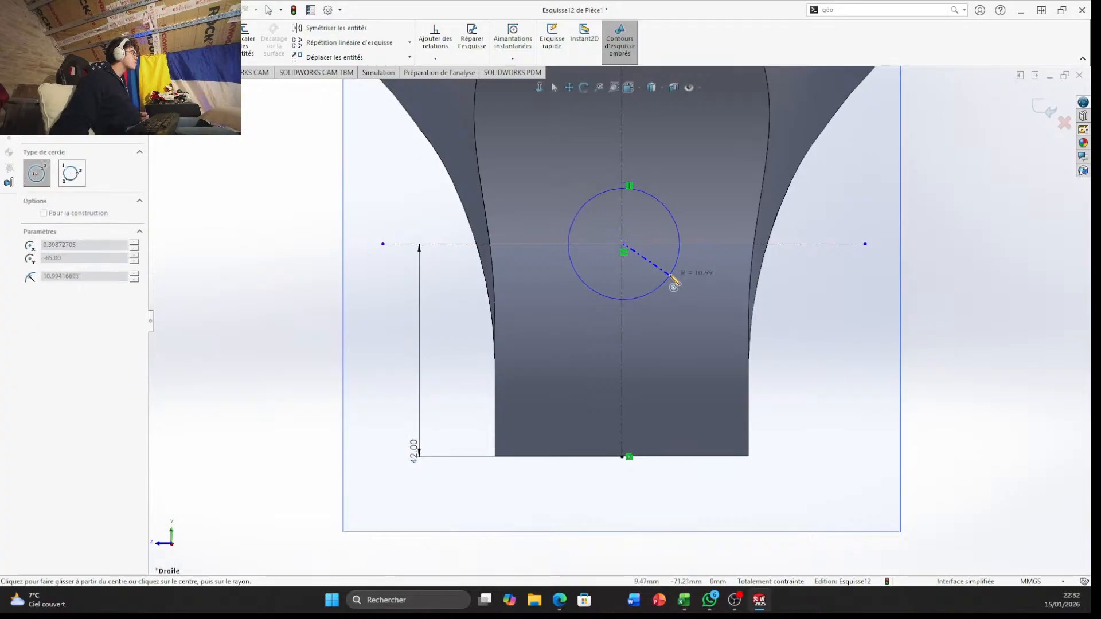
pyautogui.click(674, 244)
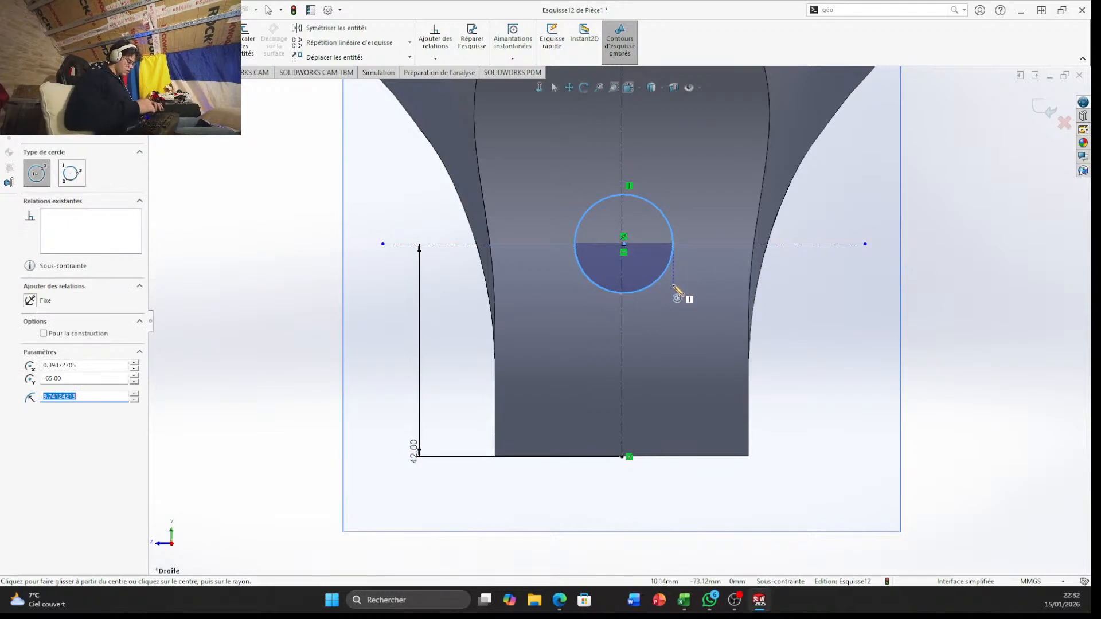
pyautogui.press('BackSpace')
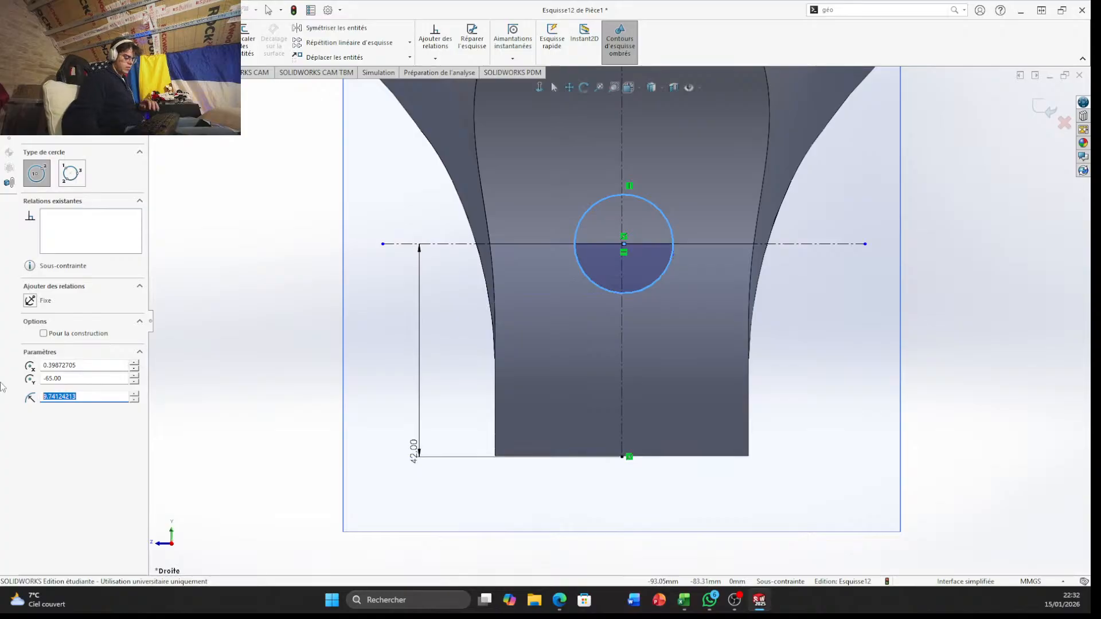
pyautogui.write('7')
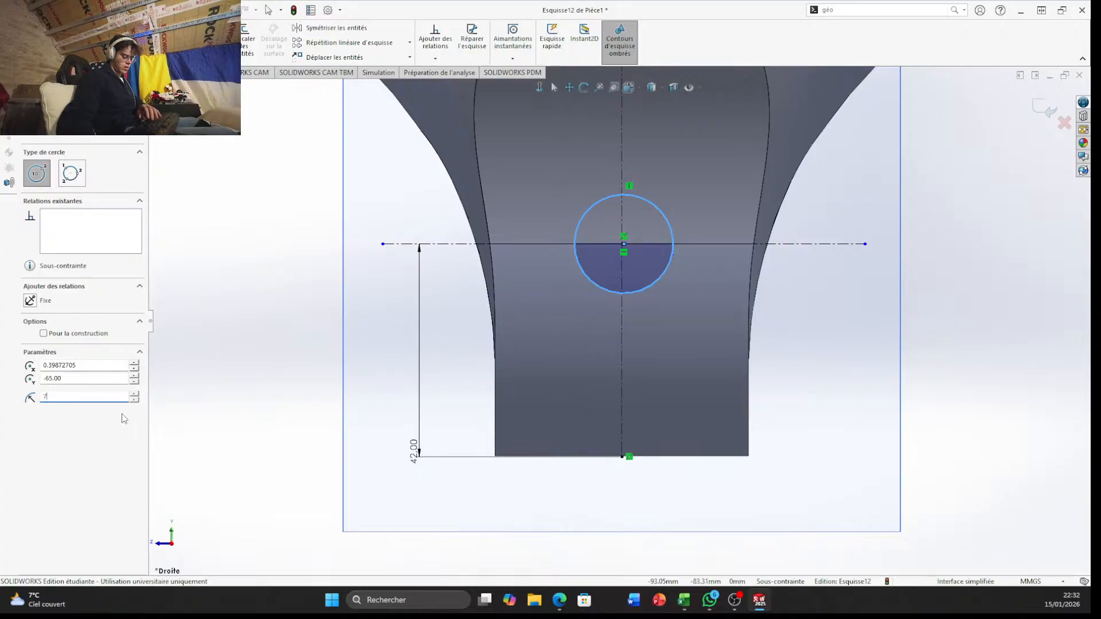
pyautogui.press('Return')
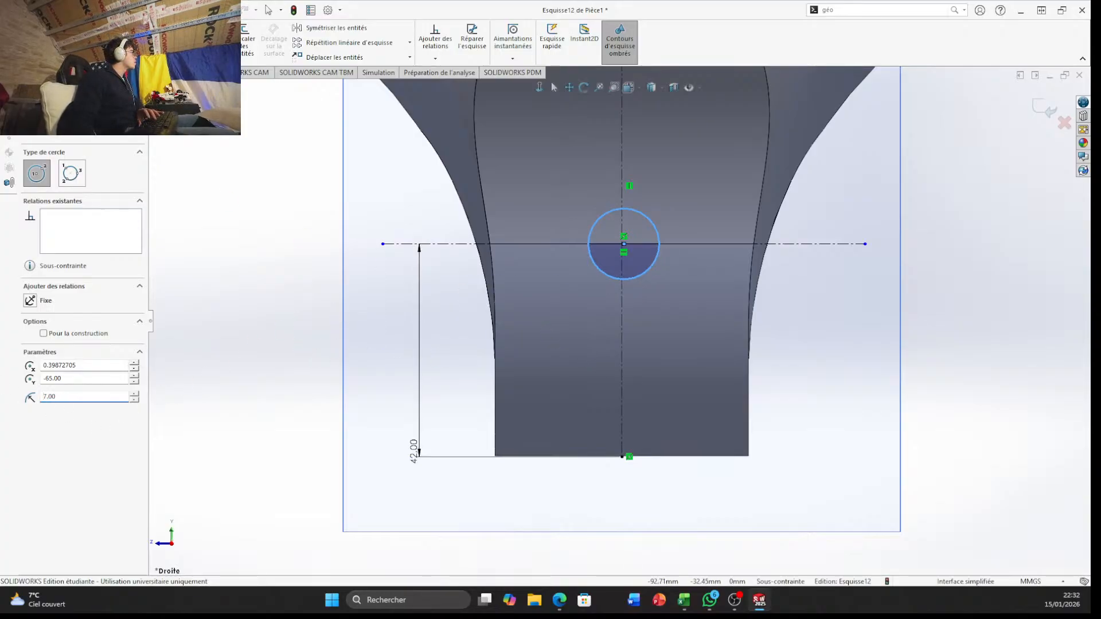
# Draw a second circle of 12 mm radius concentric with the 7 mm radius circle
pyautogui.click(624, 245)
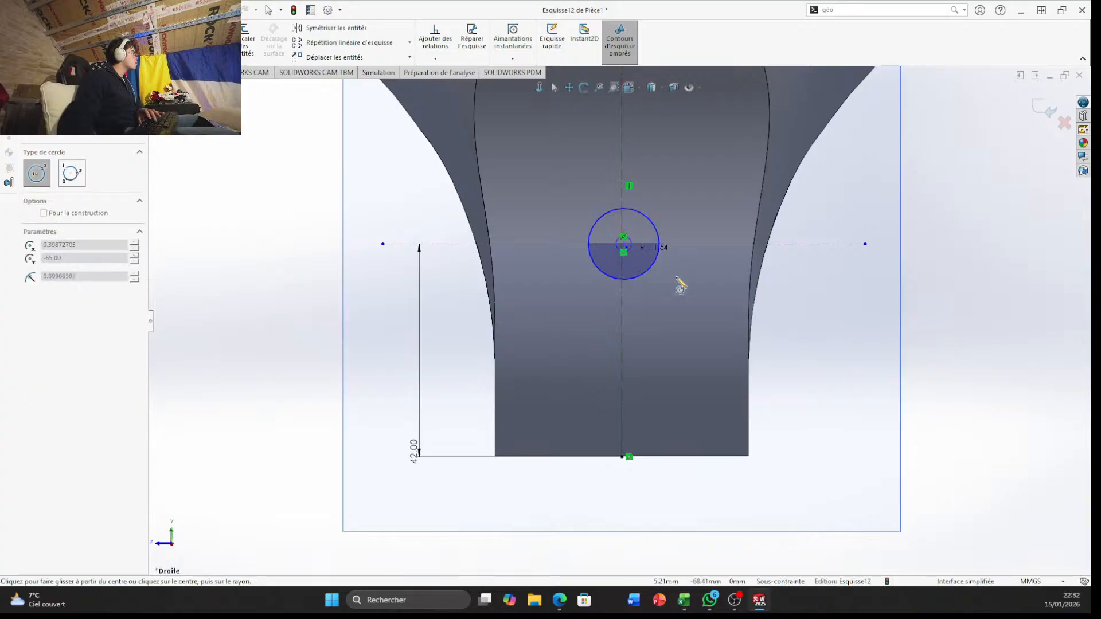
pyautogui.write('1')
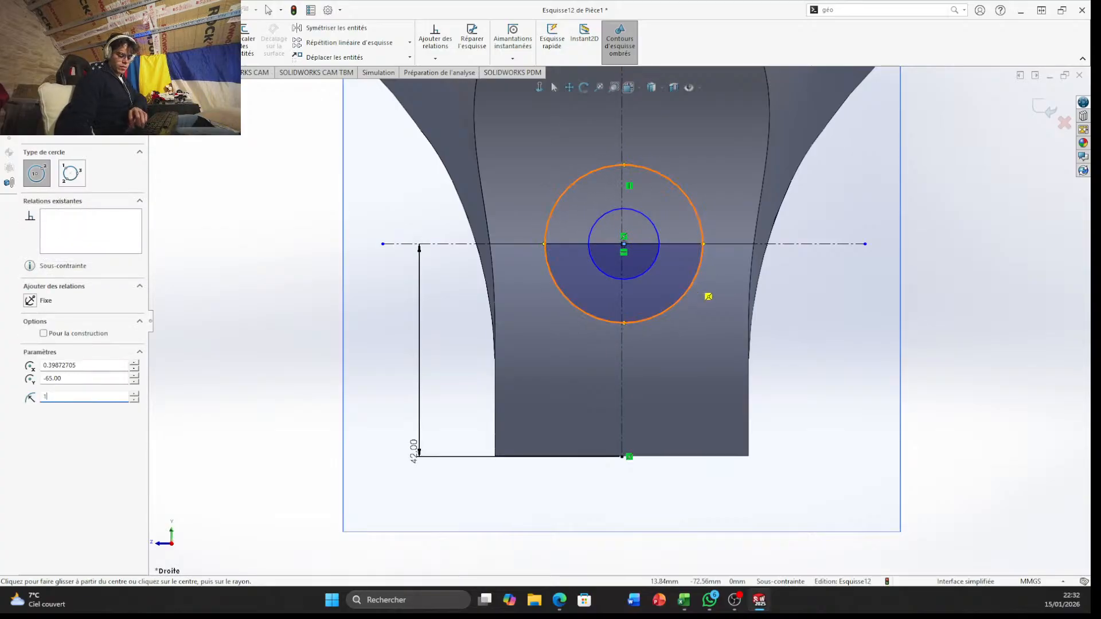
pyautogui.write('2')
pyautogui.press('Return')
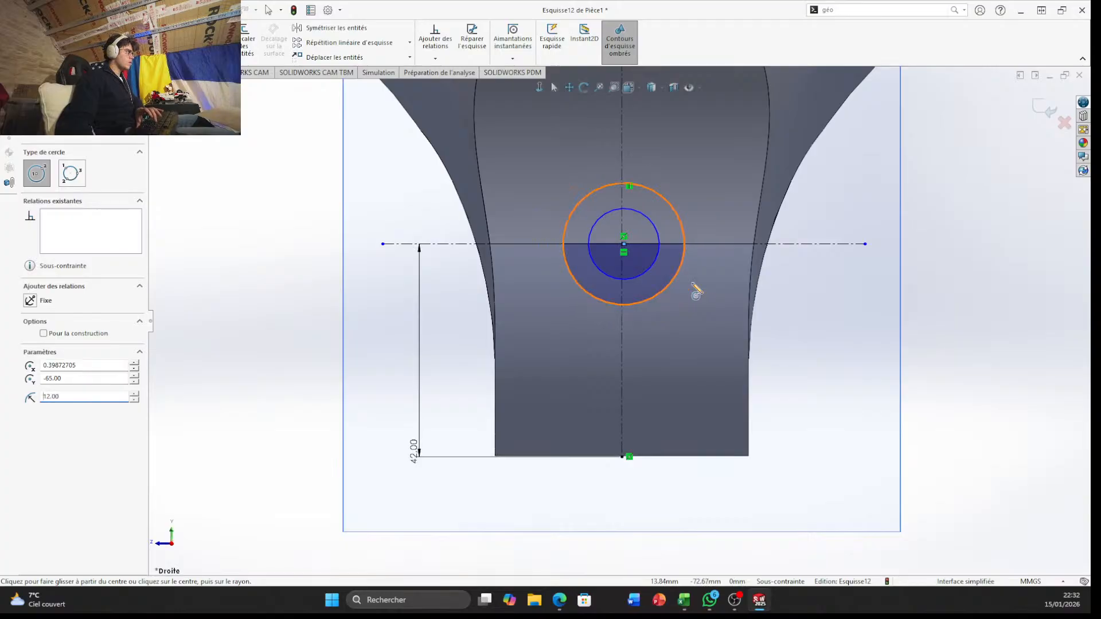
# Cut-extrude the inner circle through all (A travers tout) to make a hole across the narrow end
pyautogui.moveTo(983, 307)
pyautogui.mouseDown(button='middle')
pyautogui.moveTo(962, 296)
pyautogui.moveTo(669, 319)
pyautogui.moveTo(1059, 369)
pyautogui.mouseUp(button='middle')
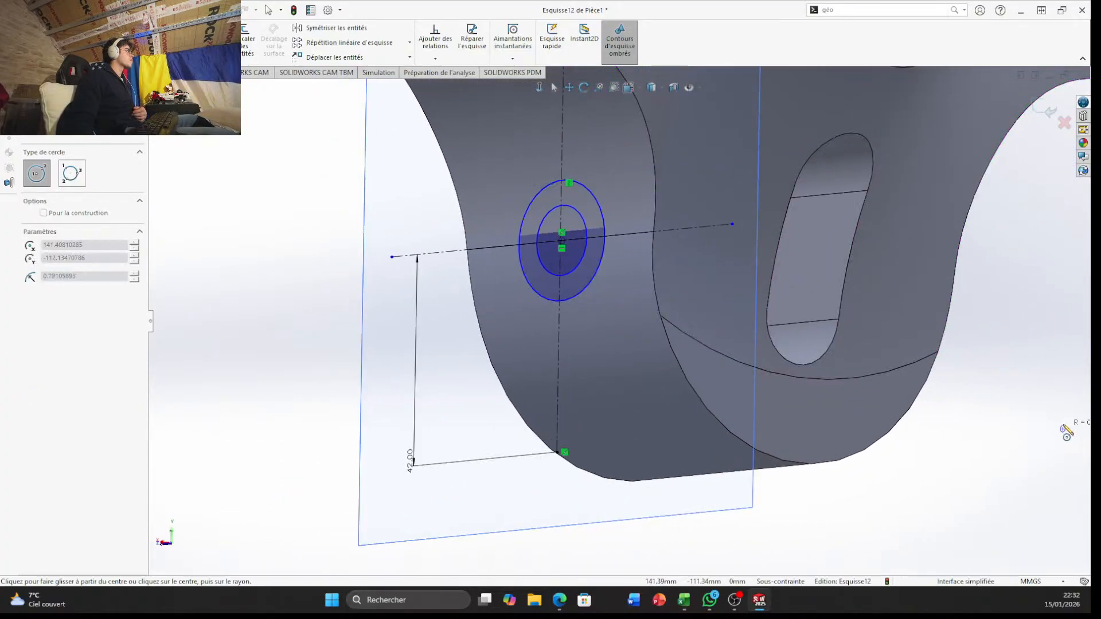
pyautogui.moveTo(1066, 430)
pyautogui.mouseDown(button='middle')
pyautogui.moveTo(1020, 423)
pyautogui.moveTo(963, 468)
pyautogui.moveTo(1006, 484)
pyautogui.moveTo(1022, 509)
pyautogui.moveTo(957, 456)
pyautogui.moveTo(993, 472)
pyautogui.moveTo(623, 497)
pyautogui.mouseUp(button='middle')
pyautogui.click(18, 72)
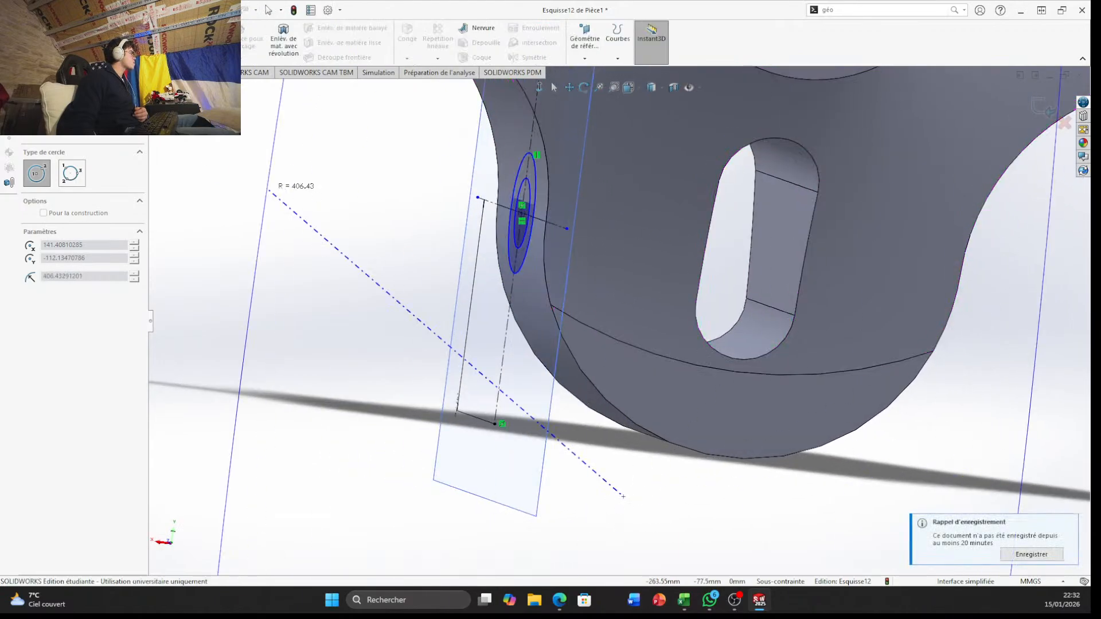
pyautogui.press('Escape')
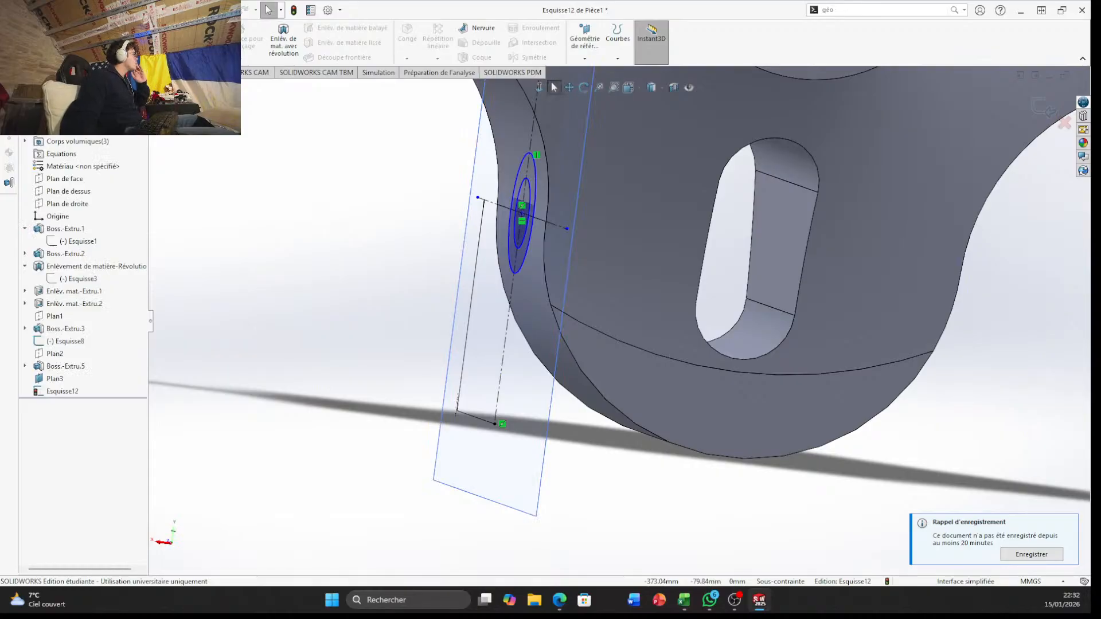
pyautogui.click(216, 41)
pyautogui.moveTo(427, 256)
pyautogui.mouseDown(button='middle')
pyautogui.moveTo(565, 270)
pyautogui.moveTo(591, 265)
pyautogui.moveTo(602, 239)
pyautogui.moveTo(608, 285)
pyautogui.moveTo(574, 281)
pyautogui.mouseUp(button='middle')
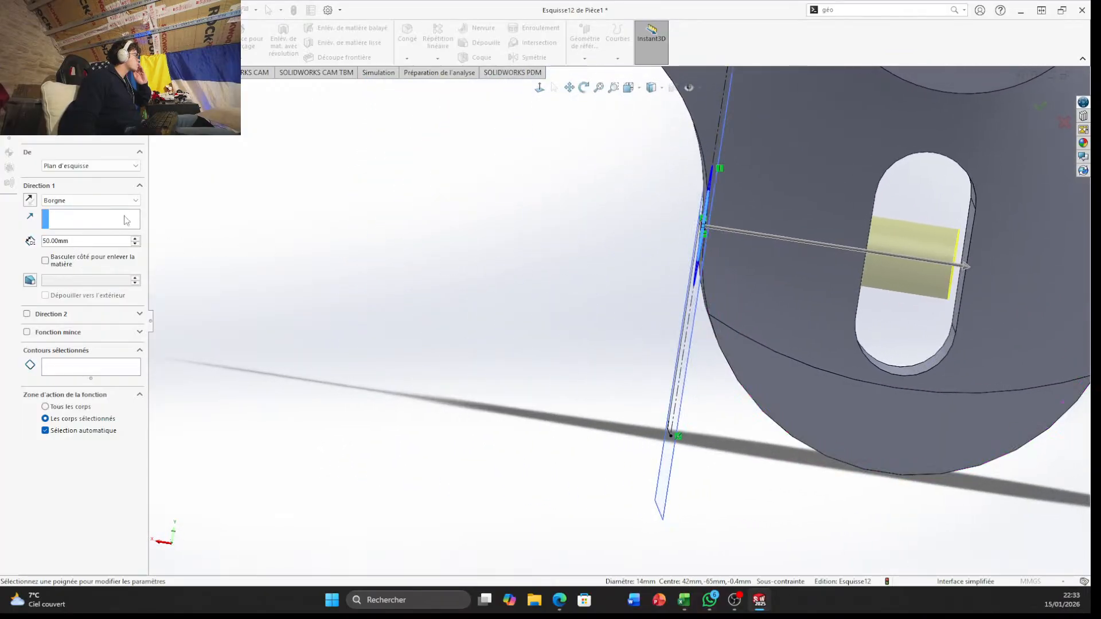
pyautogui.click(135, 200)
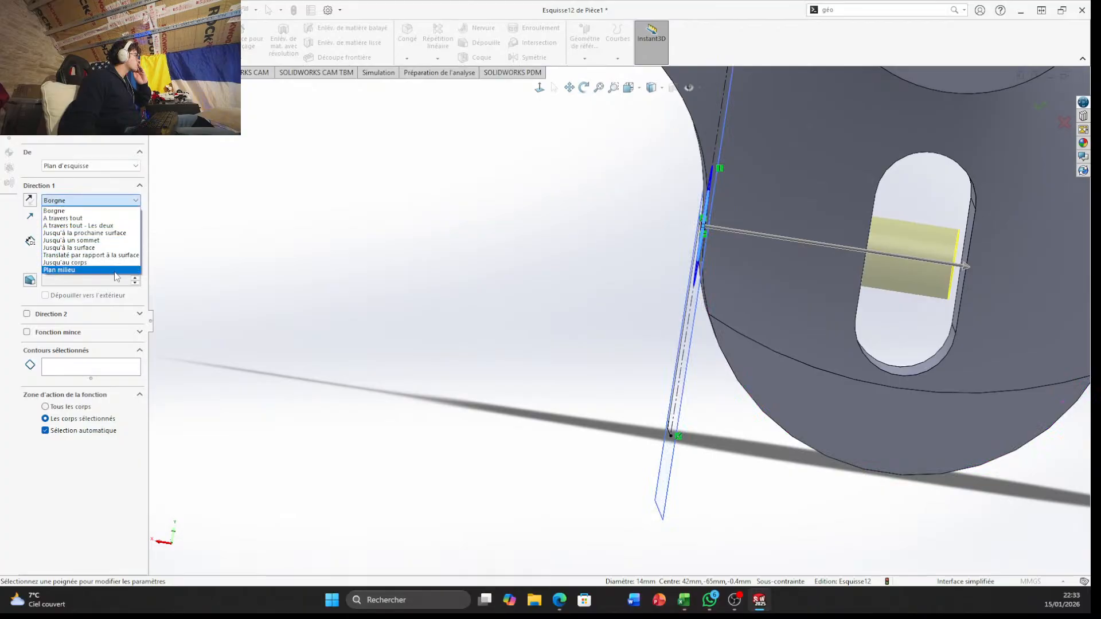
pyautogui.click(99, 219)
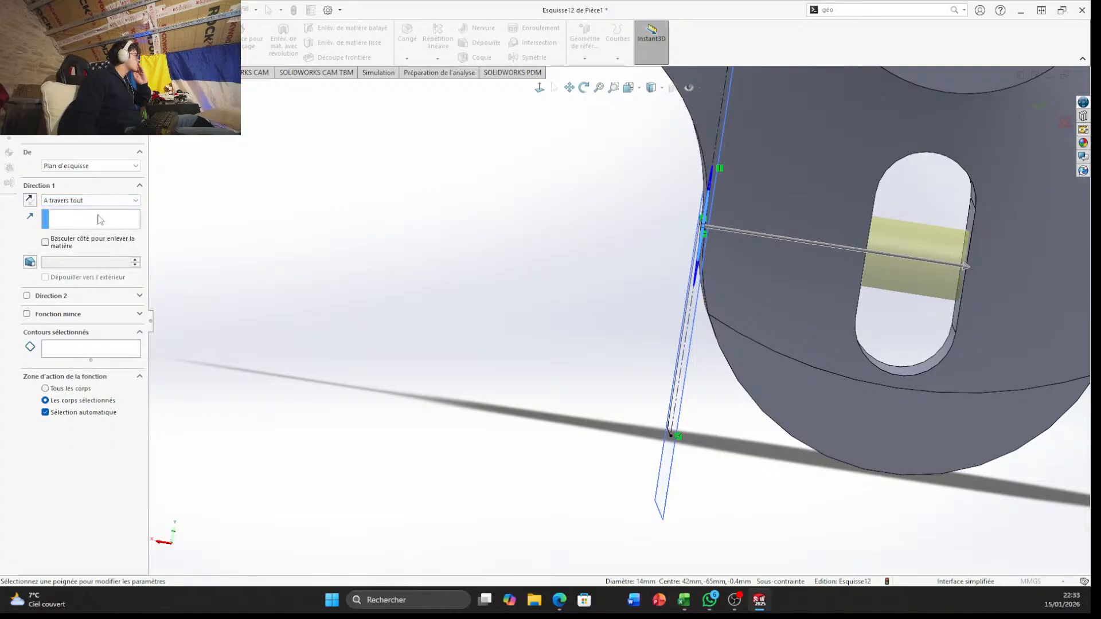
pyautogui.moveTo(422, 301)
pyautogui.mouseDown(button='middle')
pyautogui.moveTo(295, 253)
pyautogui.moveTo(393, 287)
pyautogui.moveTo(462, 293)
pyautogui.mouseUp(button='middle')
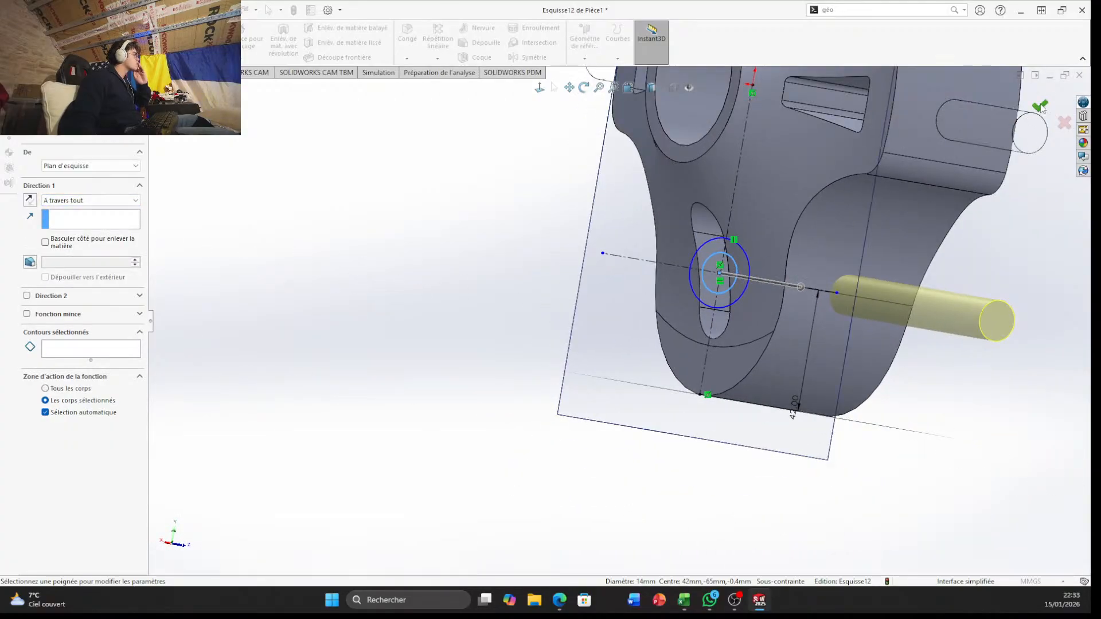
pyautogui.click(1042, 108)
pyautogui.moveTo(918, 264); pyautogui.dragTo(888, 312, button='middle')
pyautogui.scroll(-6, 605, 321)
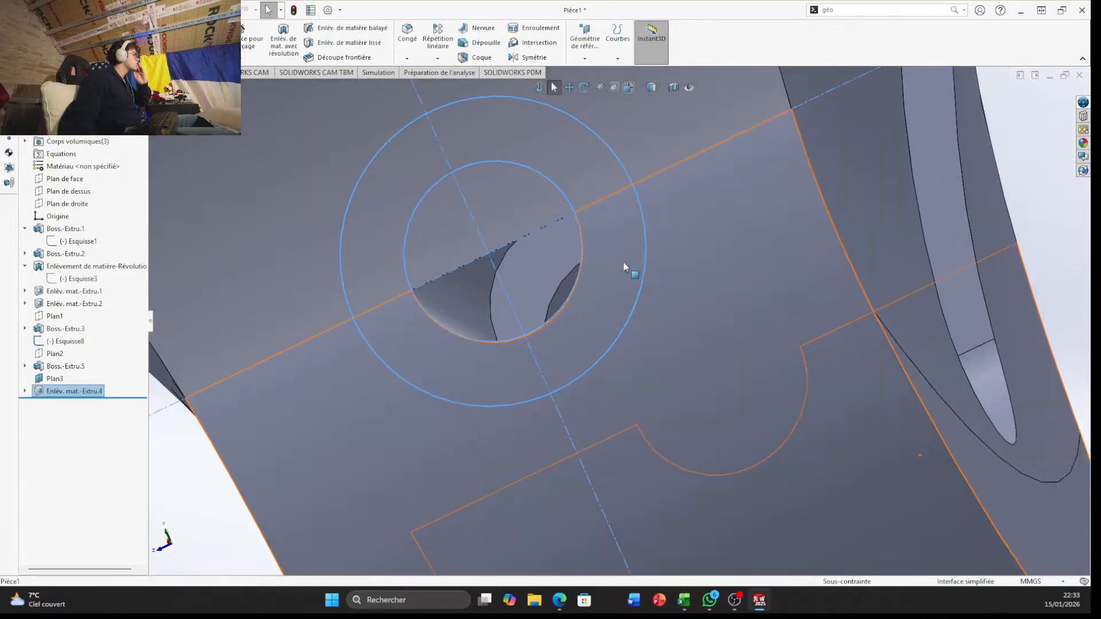
pyautogui.moveTo(623, 260); pyautogui.dragTo(523, 361, button='middle')
pyautogui.scroll(5, 662, 304)
pyautogui.moveTo(681, 302); pyautogui.dragTo(710, 321, button='middle')
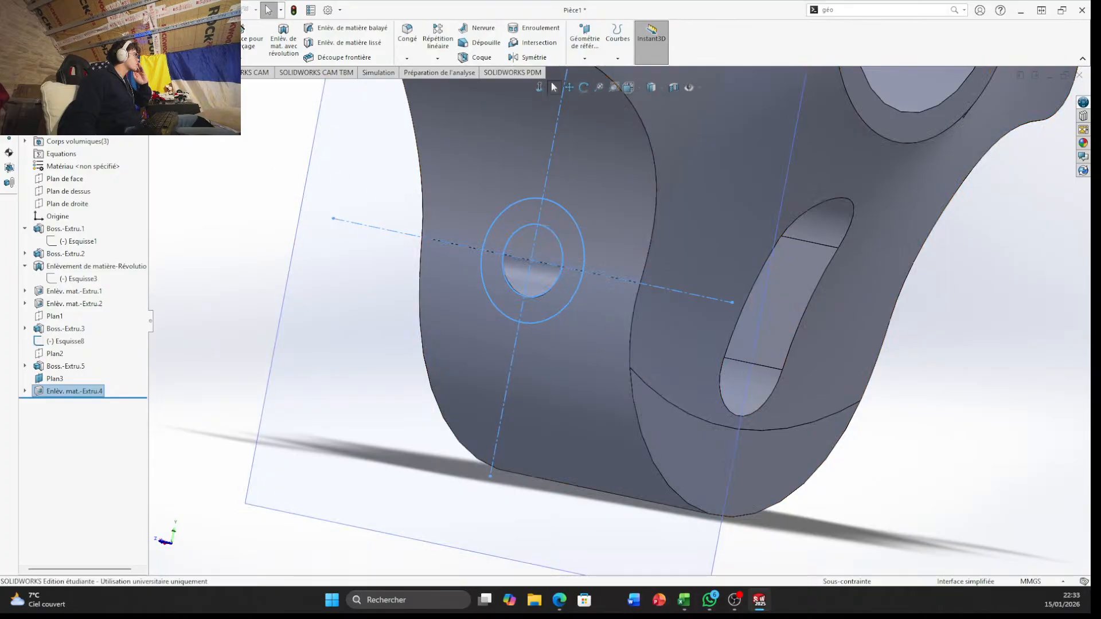
pyautogui.click(25, 391)
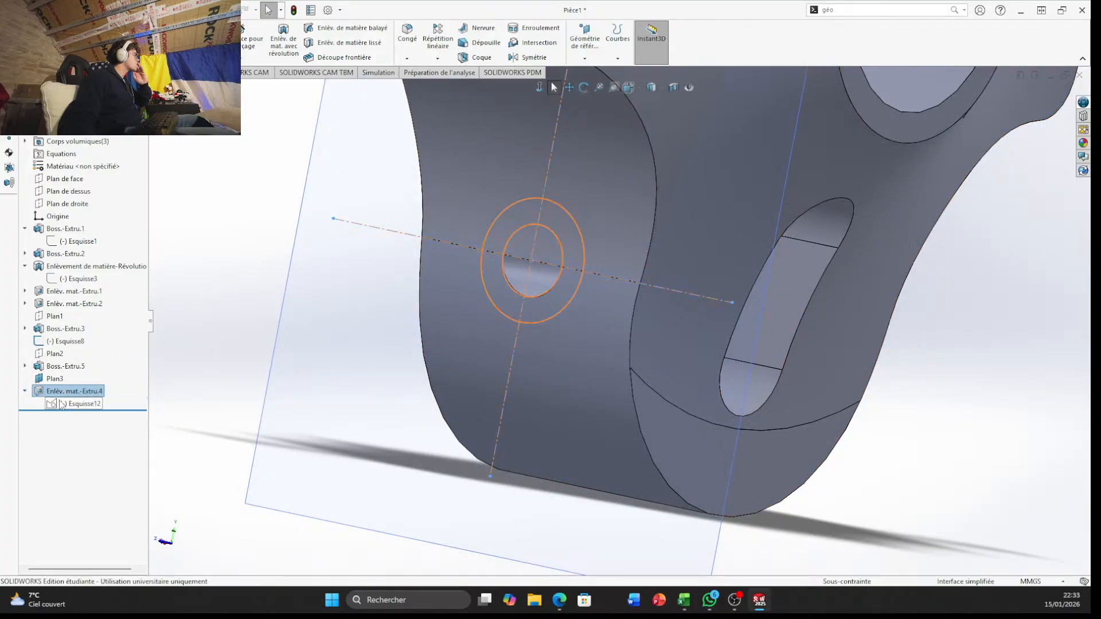
pyautogui.click(80, 404)
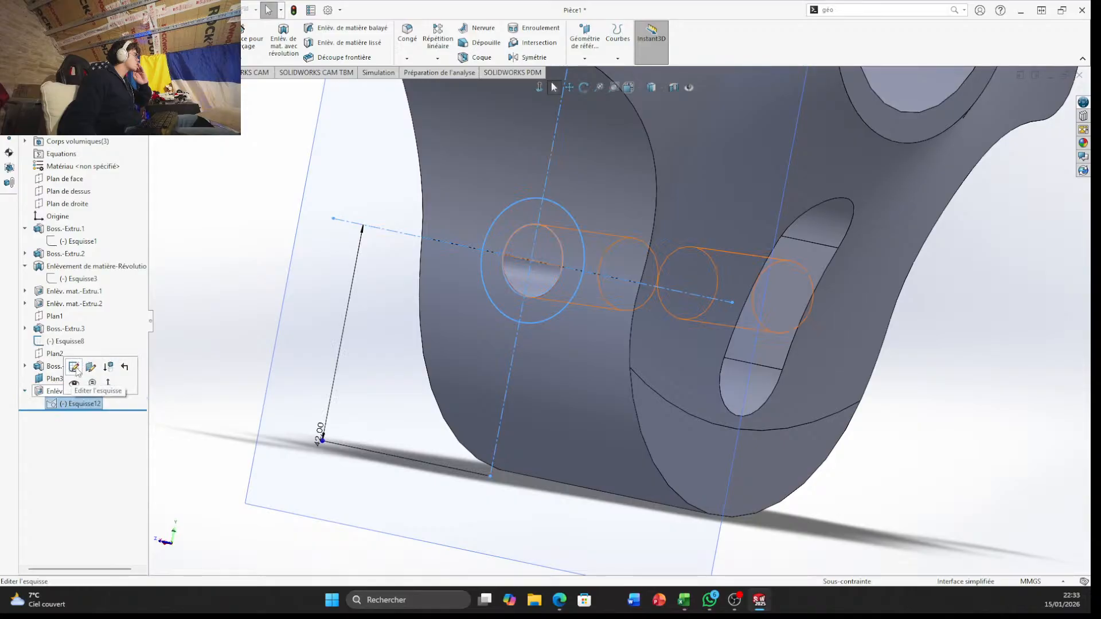
pyautogui.click(74, 367)
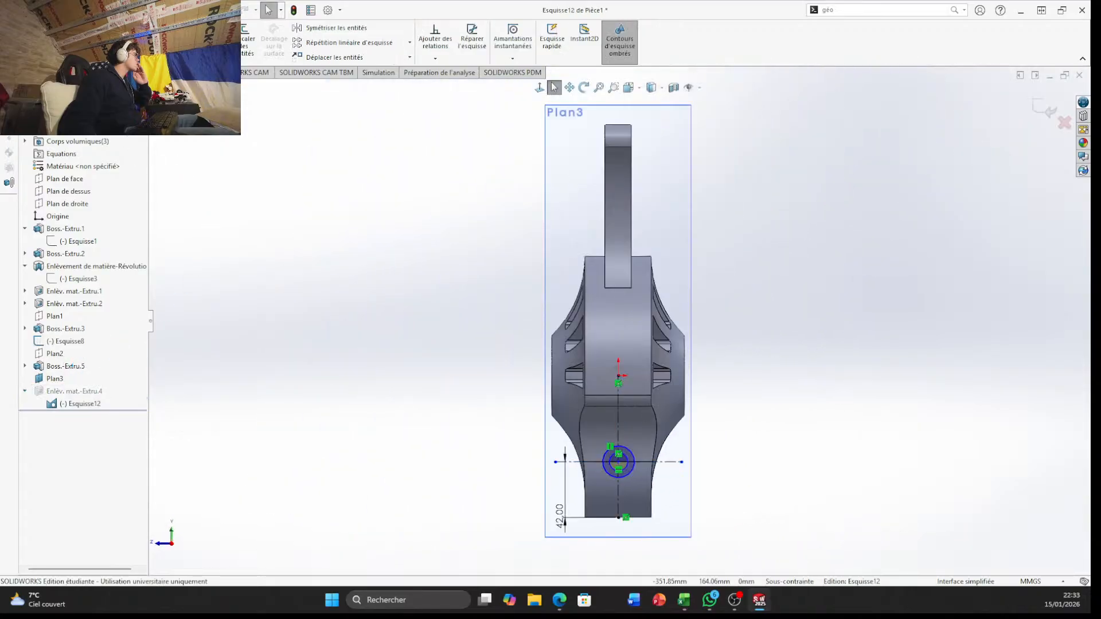
pyautogui.click(20, 73)
pyautogui.scroll(-3, 401, 481)
pyautogui.scroll(-4, 598, 500)
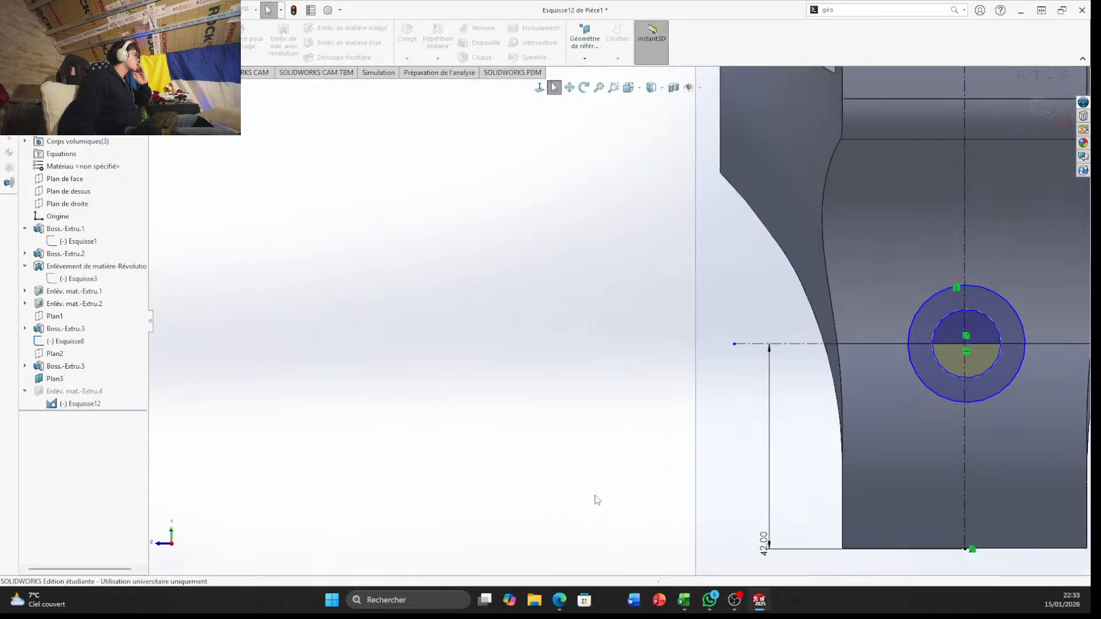
pyautogui.moveTo(597, 500)
pyautogui.mouseDown(button='middle')
pyautogui.moveTo(668, 449)
pyautogui.moveTo(590, 437)
pyautogui.moveTo(663, 447)
pyautogui.moveTo(680, 405)
pyautogui.moveTo(634, 314)
pyautogui.mouseUp(button='middle')
pyautogui.click(585, 273)
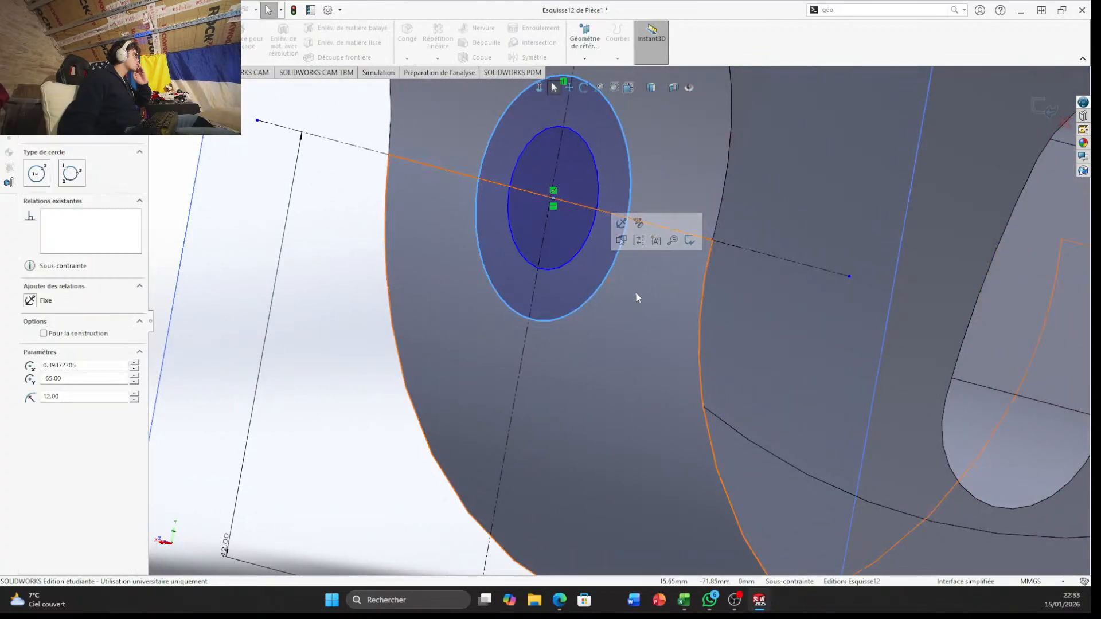
pyautogui.click(1066, 122)
pyautogui.click(573, 304)
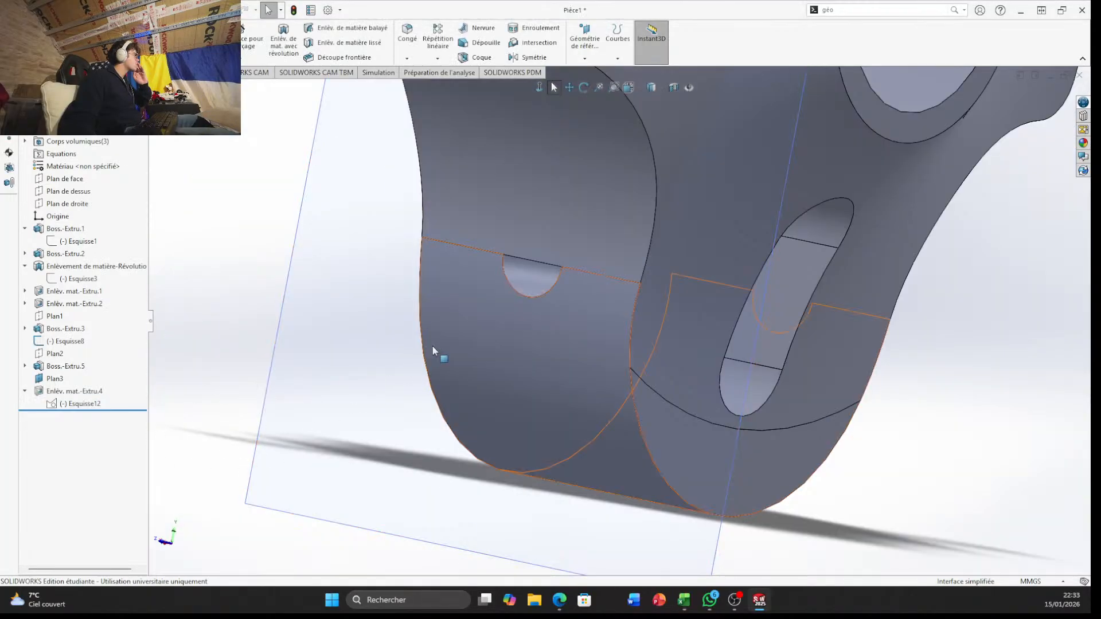
# Reopen the hole's sketch for editing and trim away the outer circle and the vertical construction line below it
pyautogui.moveTo(433, 349)
pyautogui.mouseDown(button='middle')
pyautogui.moveTo(458, 352)
pyautogui.moveTo(446, 278)
pyautogui.moveTo(507, 287)
pyautogui.moveTo(496, 275)
pyautogui.moveTo(493, 289)
pyautogui.mouseUp(button='middle')
pyautogui.click(83, 404)
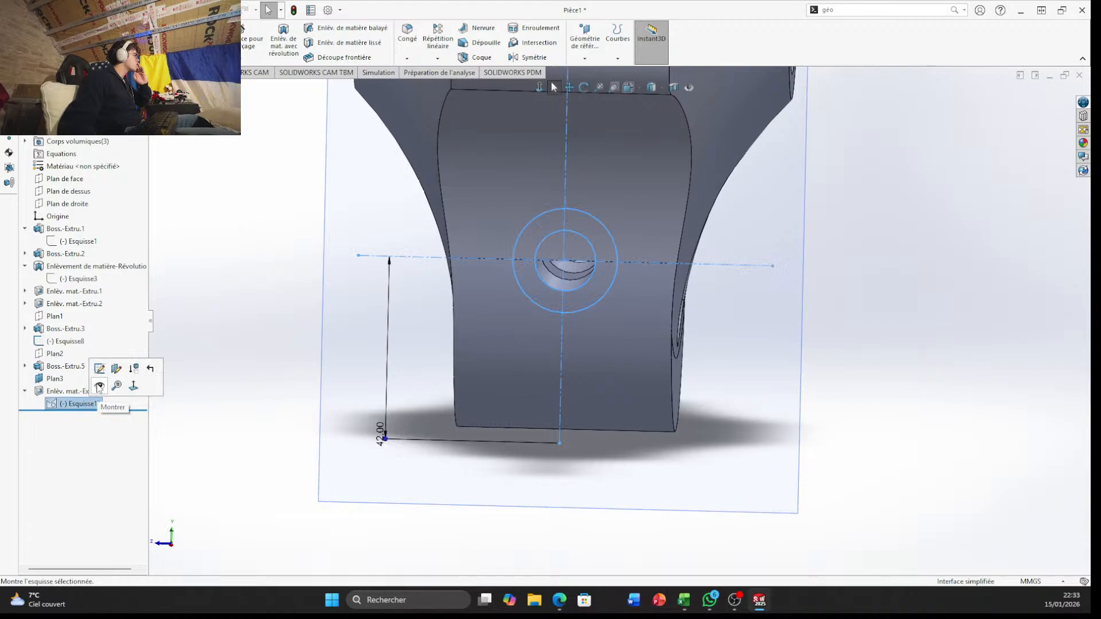
pyautogui.click(99, 369)
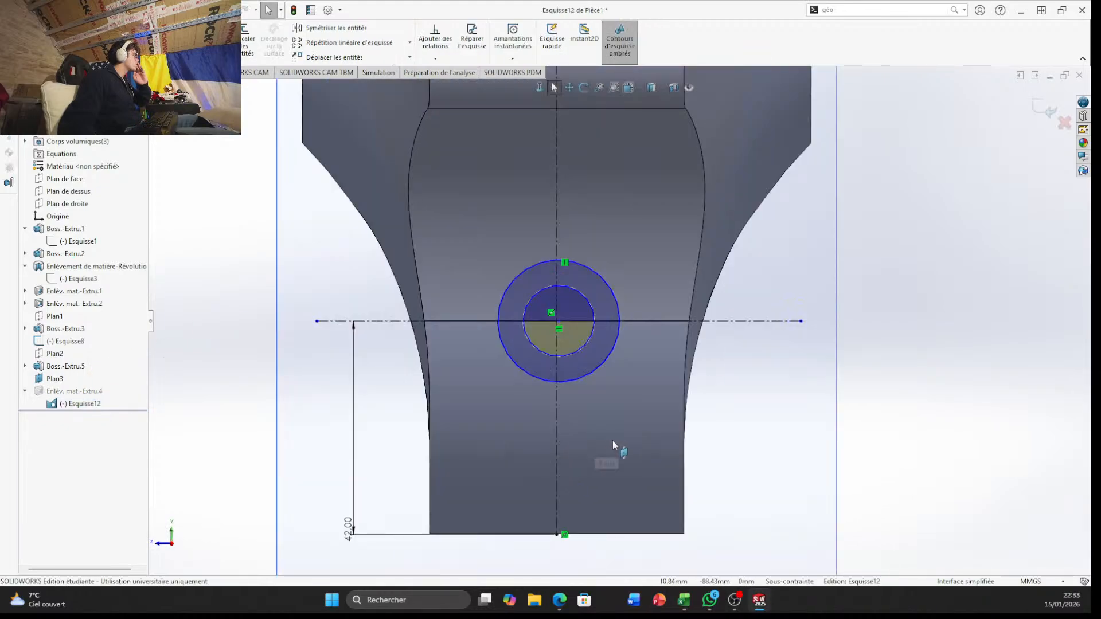
pyautogui.scroll(-6, 611, 410)
pyautogui.scroll(2, 299, 244)
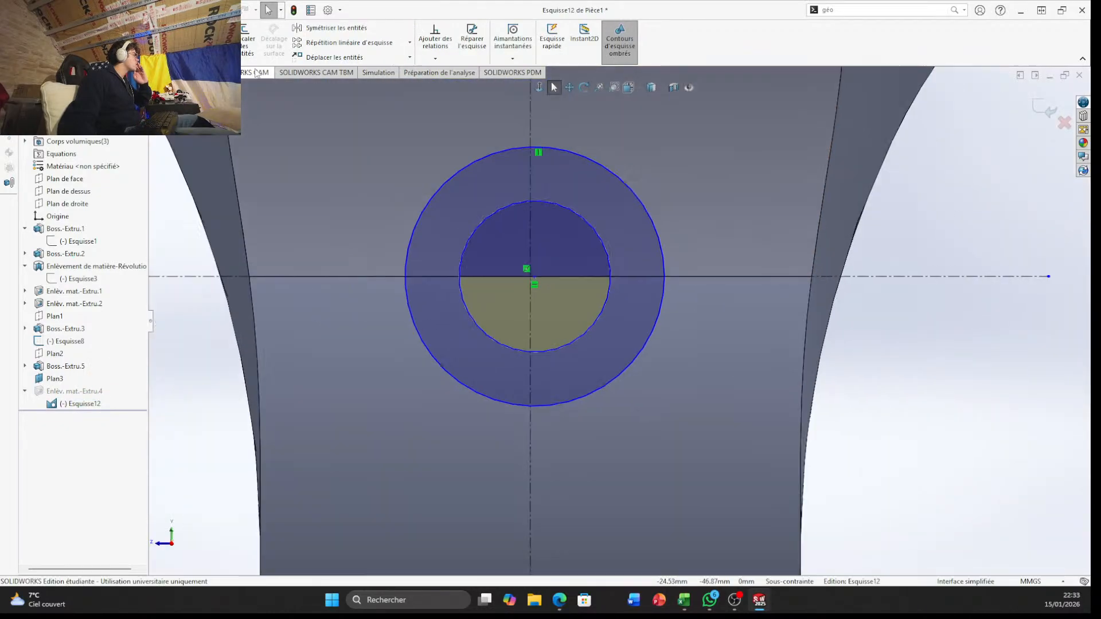
pyautogui.click(181, 39)
pyautogui.moveTo(450, 167); pyautogui.dragTo(490, 177)
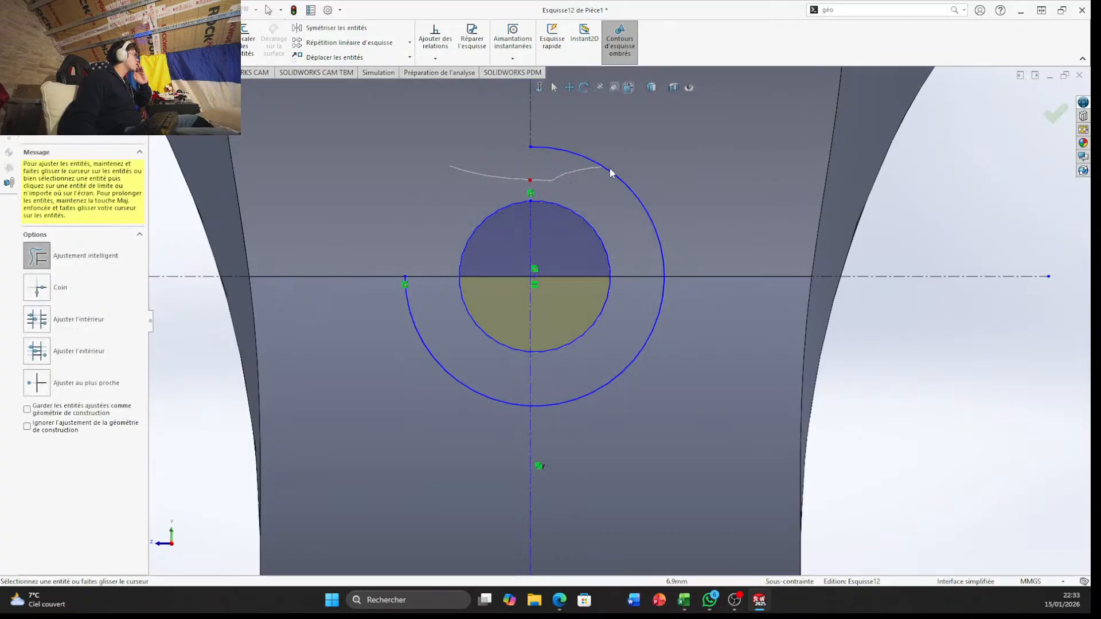
pyautogui.moveTo(611, 172)
pyautogui.mouseDown()
pyautogui.moveTo(690, 358)
pyautogui.moveTo(505, 434)
pyautogui.mouseUp()
pyautogui.moveTo(455, 372); pyautogui.dragTo(460, 369)
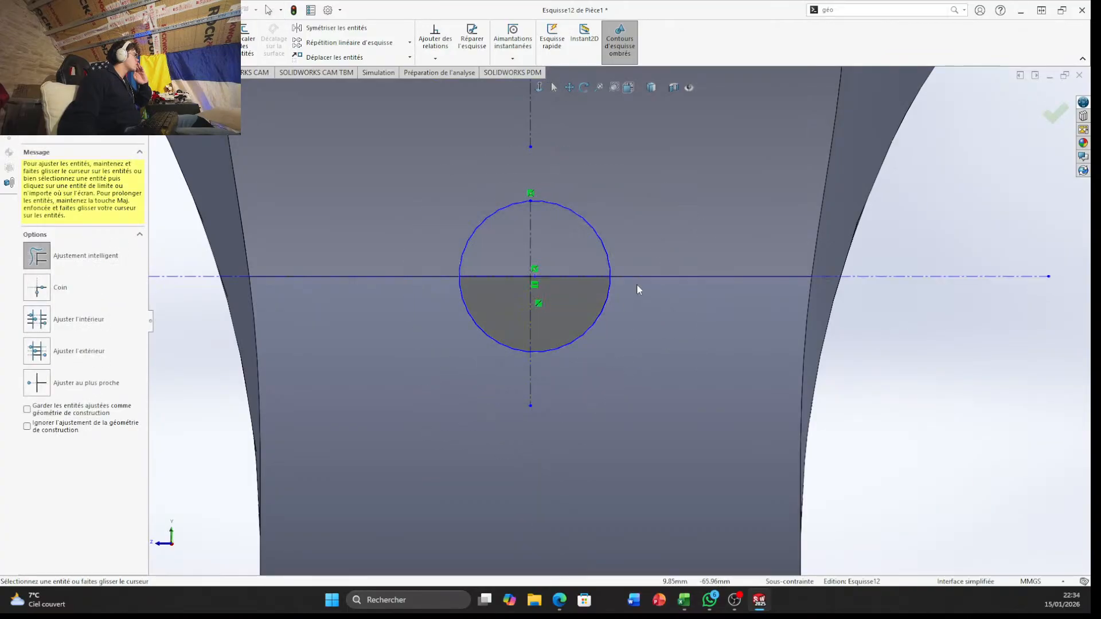
# Trim away the construction line segments that run inside the remaining circle
pyautogui.click(17, 73)
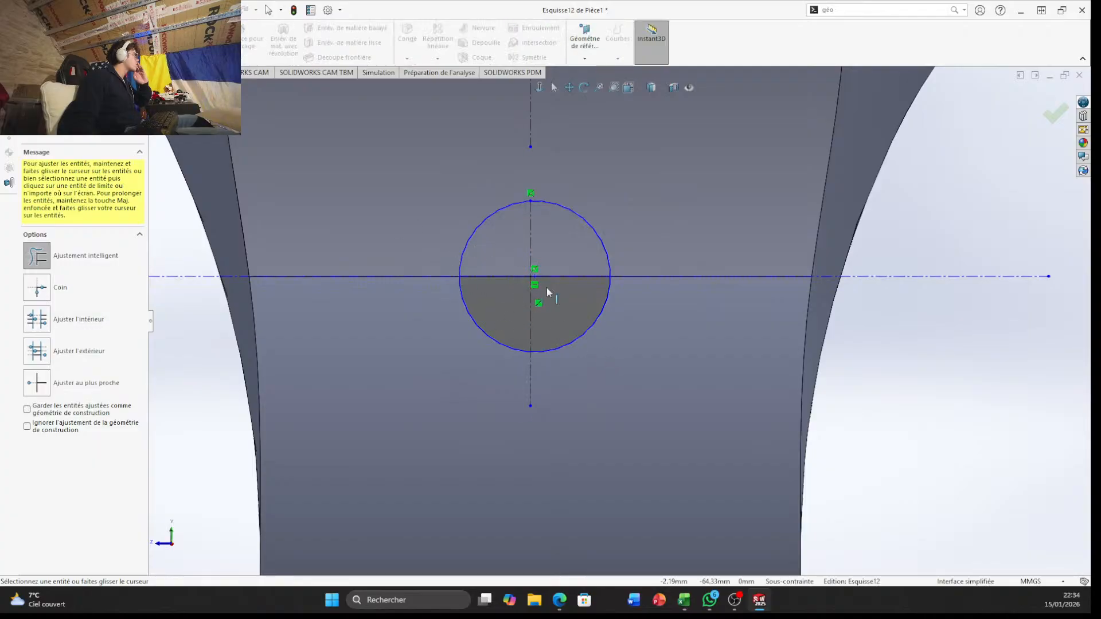
pyautogui.scroll(-3, 547, 291)
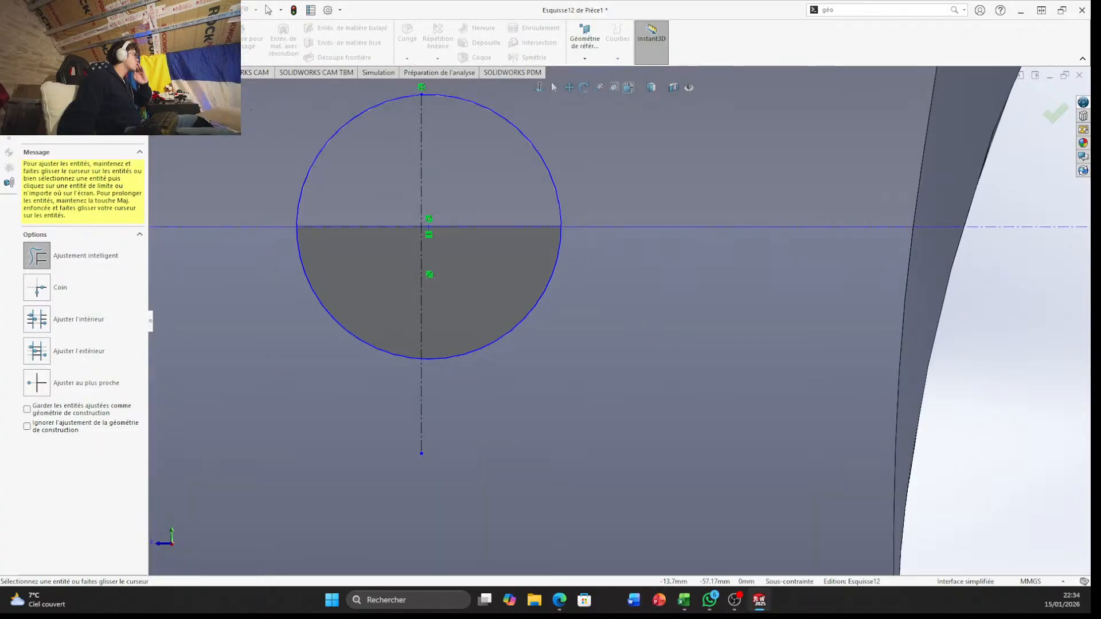
pyautogui.click(53, 73)
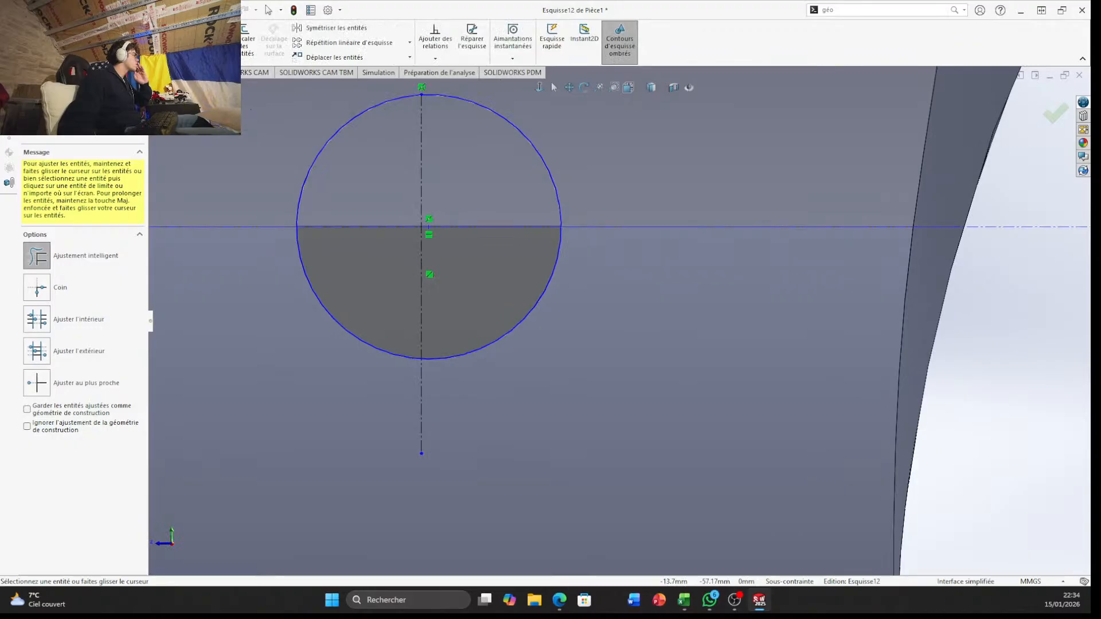
pyautogui.press('Escape')
pyautogui.moveTo(339, 167)
pyautogui.mouseDown()
pyautogui.moveTo(442, 252)
pyautogui.moveTo(467, 225)
pyautogui.mouseUp()
pyautogui.click(184, 38)
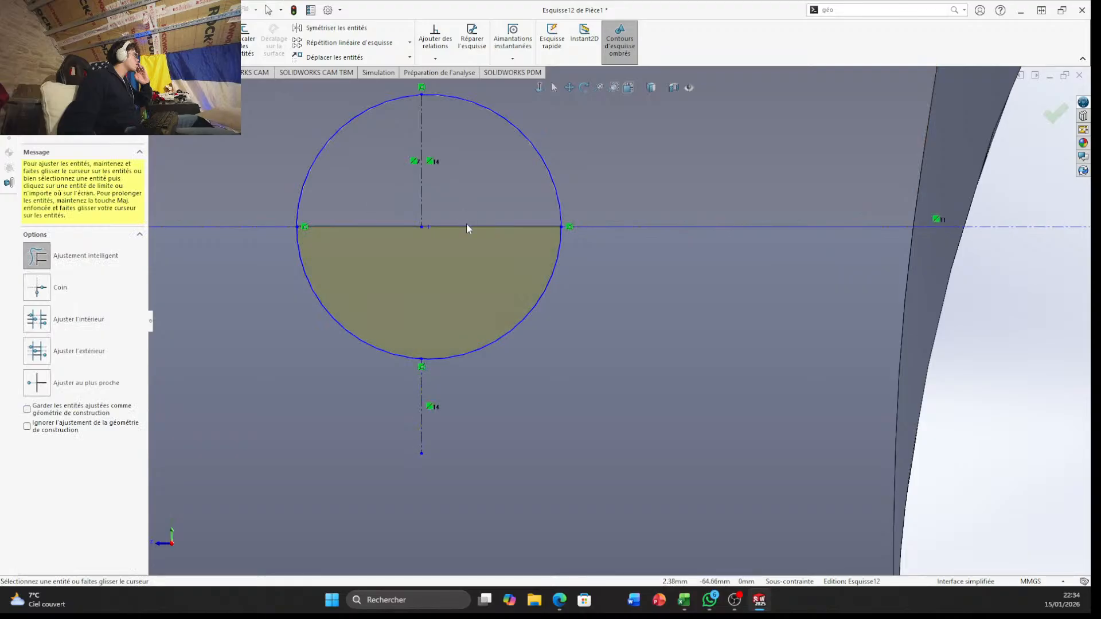
pyautogui.scroll(3, 451, 271)
pyautogui.moveTo(451, 271); pyautogui.dragTo(973, 281, button='middle')
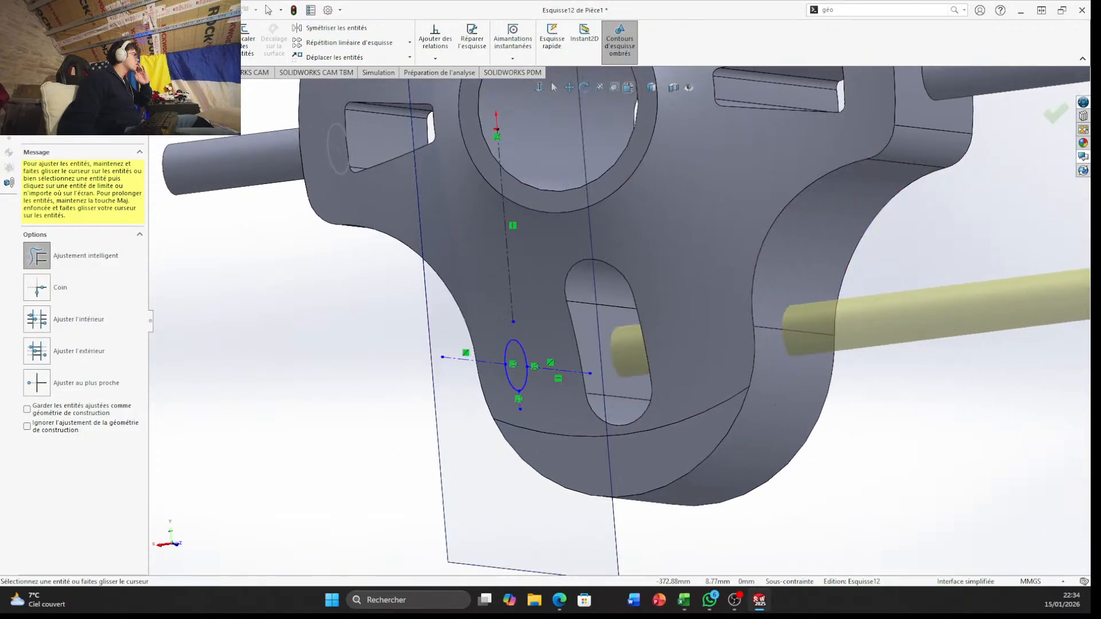
pyautogui.click(1055, 120)
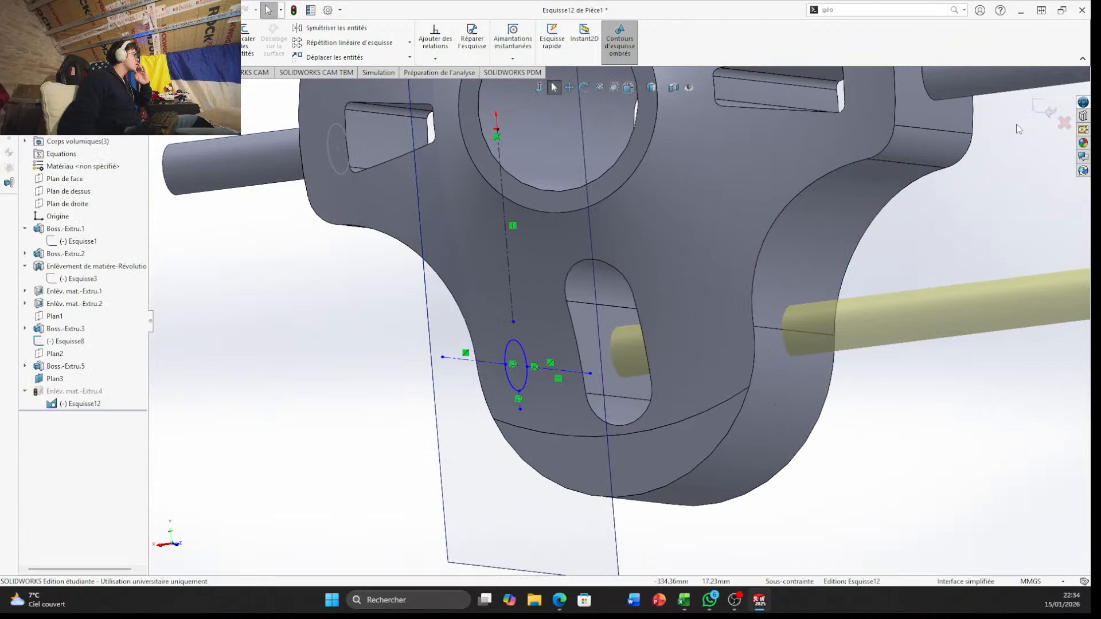
# Exit the trimmed hole sketch to rebuild the cut through the narrow end
pyautogui.moveTo(700, 374)
pyautogui.mouseDown(button='middle')
pyautogui.moveTo(843, 327)
pyautogui.moveTo(908, 249)
pyautogui.mouseUp(button='middle')
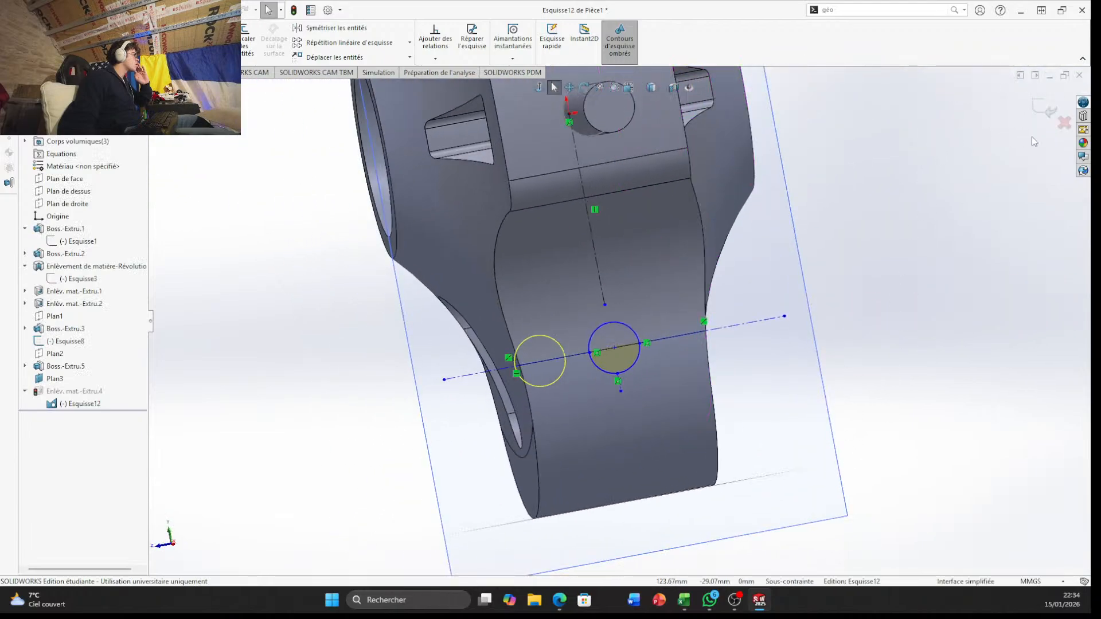
pyautogui.click(1045, 107)
pyautogui.moveTo(895, 386)
pyautogui.mouseDown(button='middle')
pyautogui.moveTo(841, 359)
pyautogui.moveTo(619, 349)
pyautogui.moveTo(692, 378)
pyautogui.moveTo(677, 373)
pyautogui.mouseUp(button='middle')
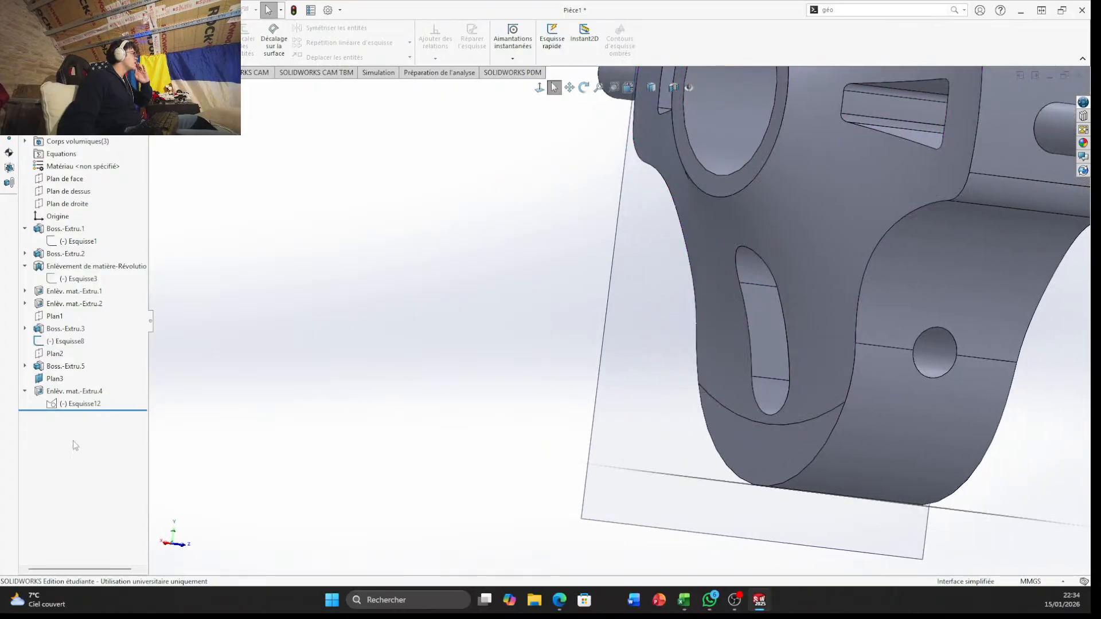
# Reopen the hole's cut-extrude feature, examine its preview from the plane side and accept its current settings
pyautogui.click(79, 391)
pyautogui.click(91, 354)
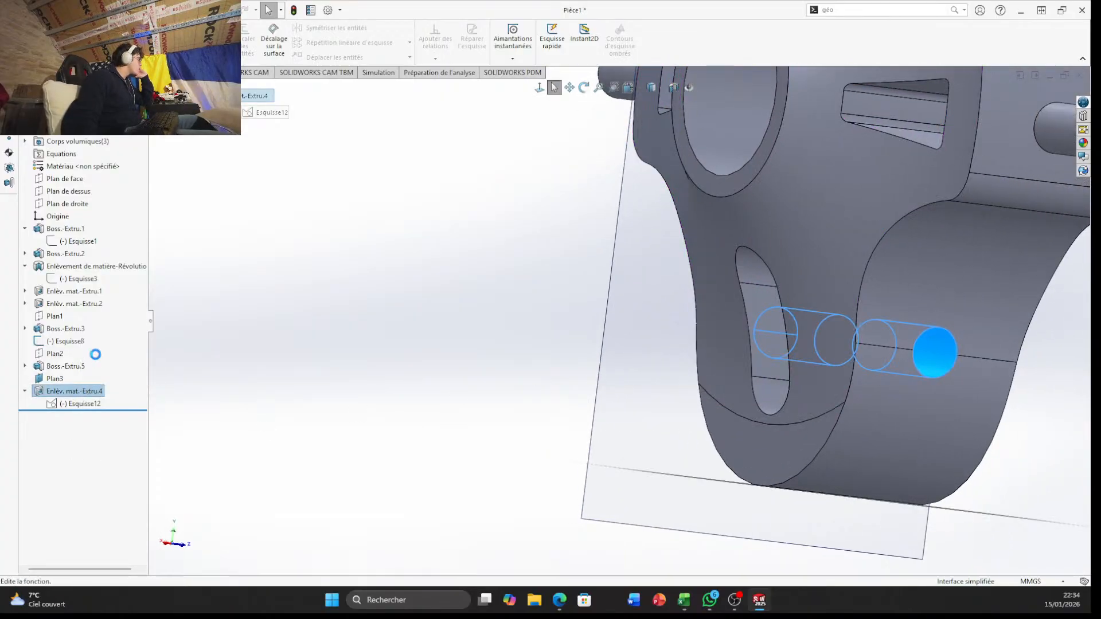
pyautogui.moveTo(499, 384); pyautogui.dragTo(502, 334, button='middle')
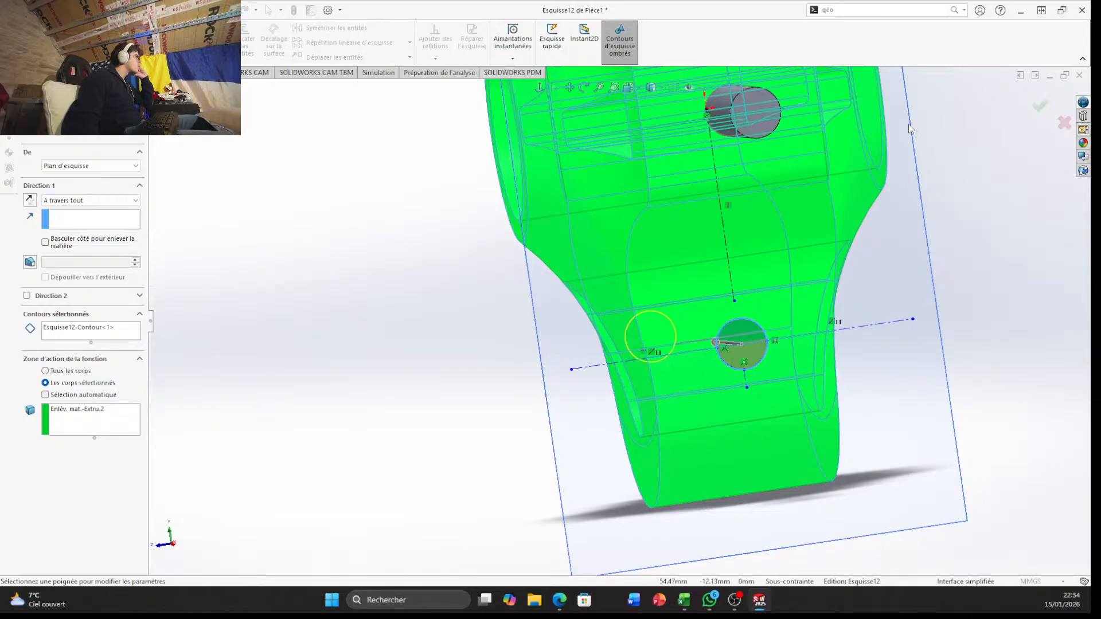
pyautogui.click(1039, 105)
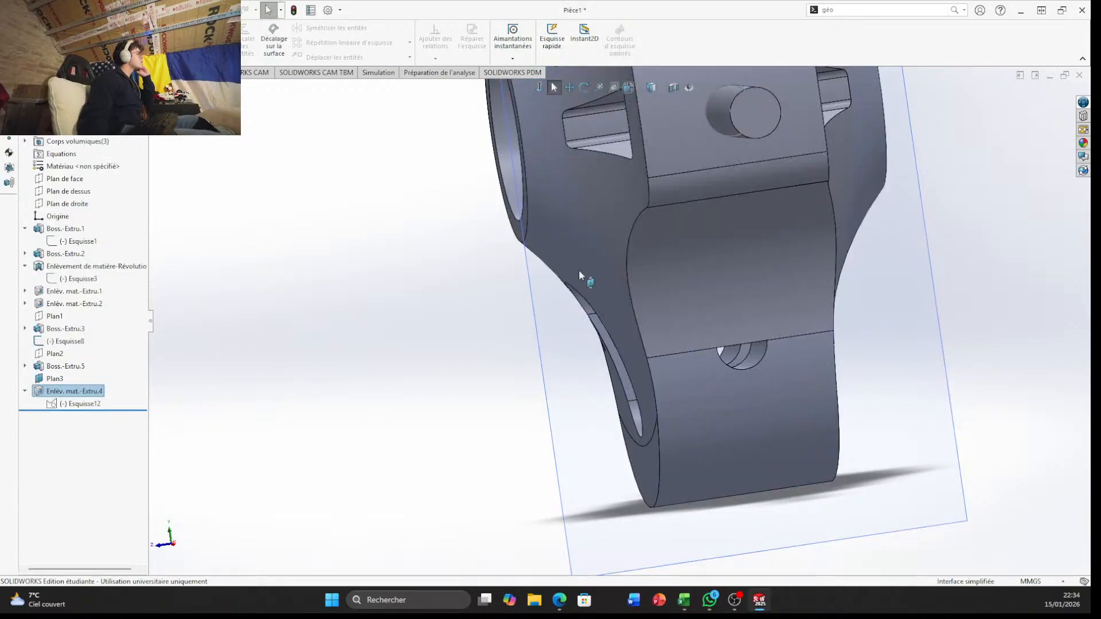
# Show the hole's sketch Esquisse12 and reopen it for editing
pyautogui.scroll(-5, 580, 275)
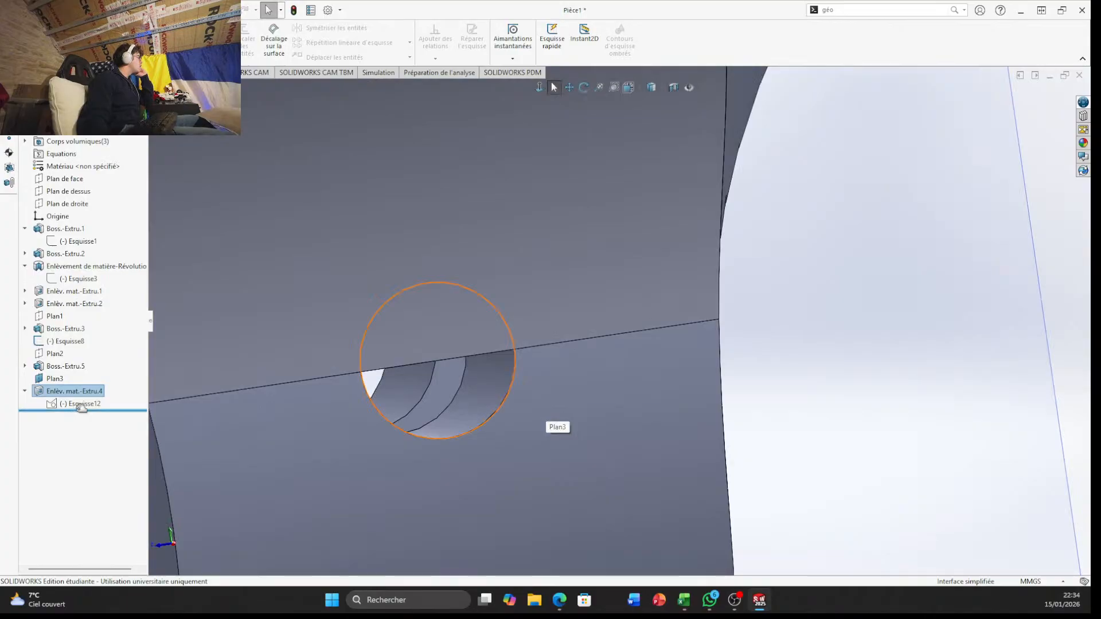
pyautogui.click(80, 405)
pyautogui.click(119, 368)
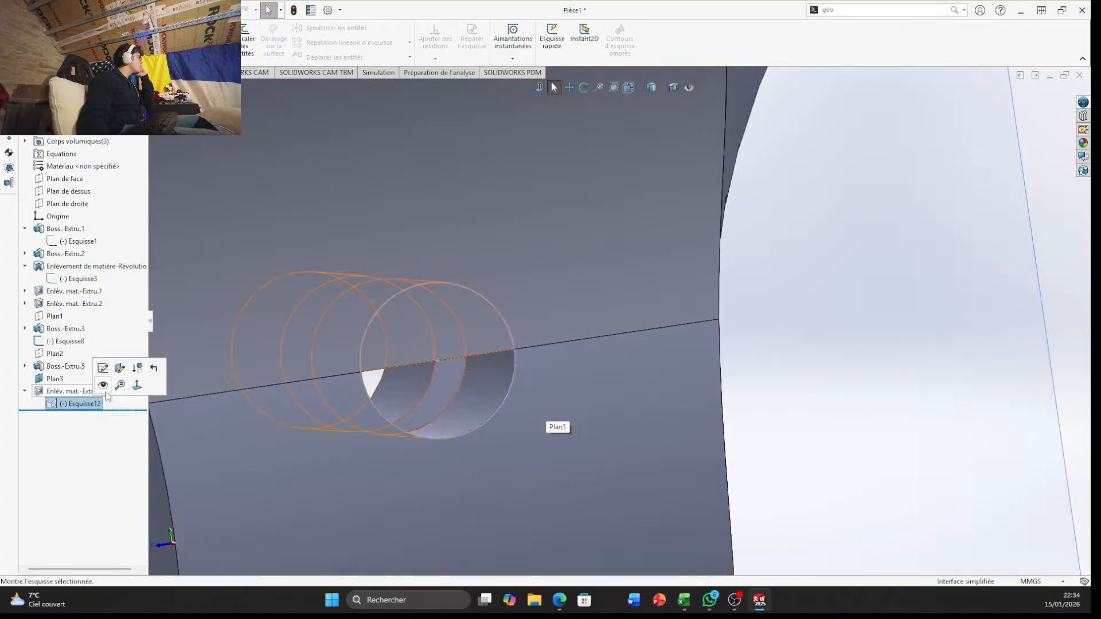
pyautogui.click(100, 407)
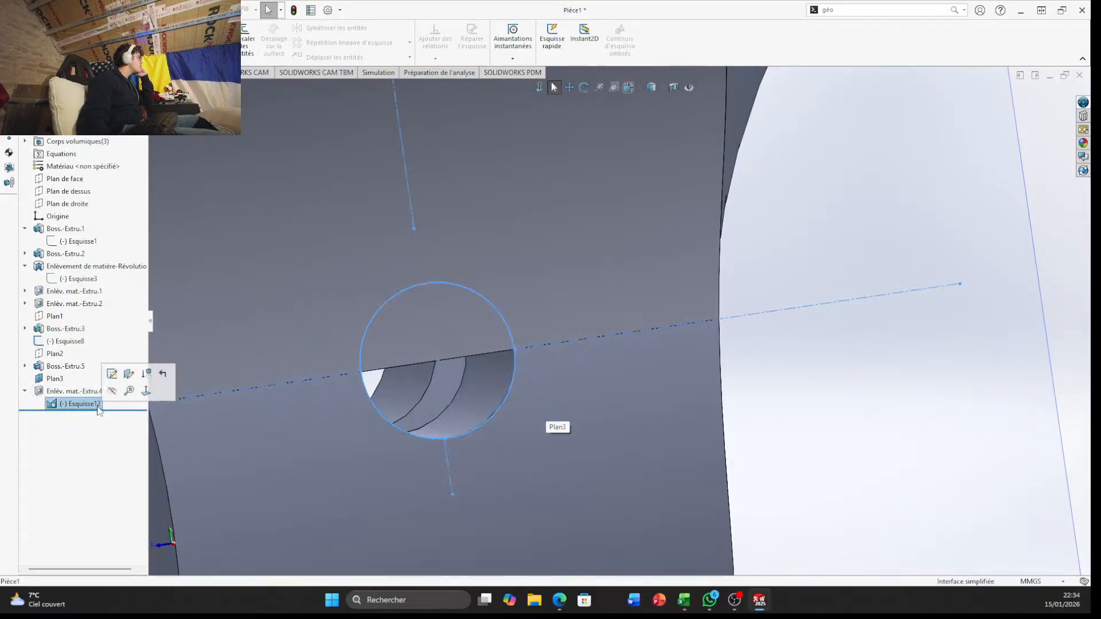
pyautogui.click(111, 374)
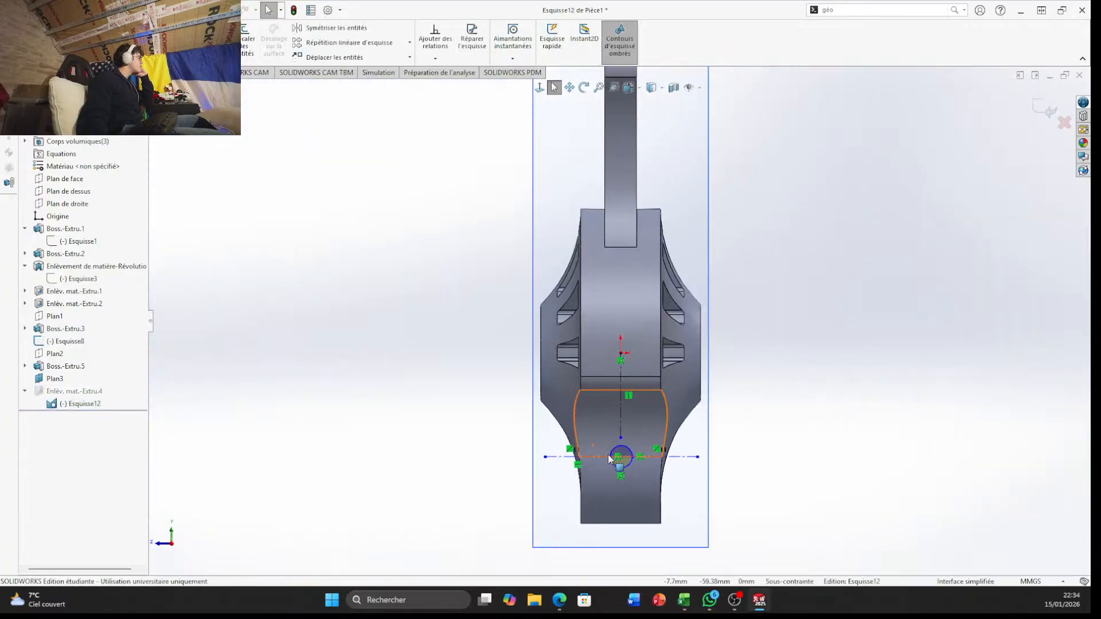
pyautogui.scroll(-7, 651, 455)
pyautogui.click(542, 313)
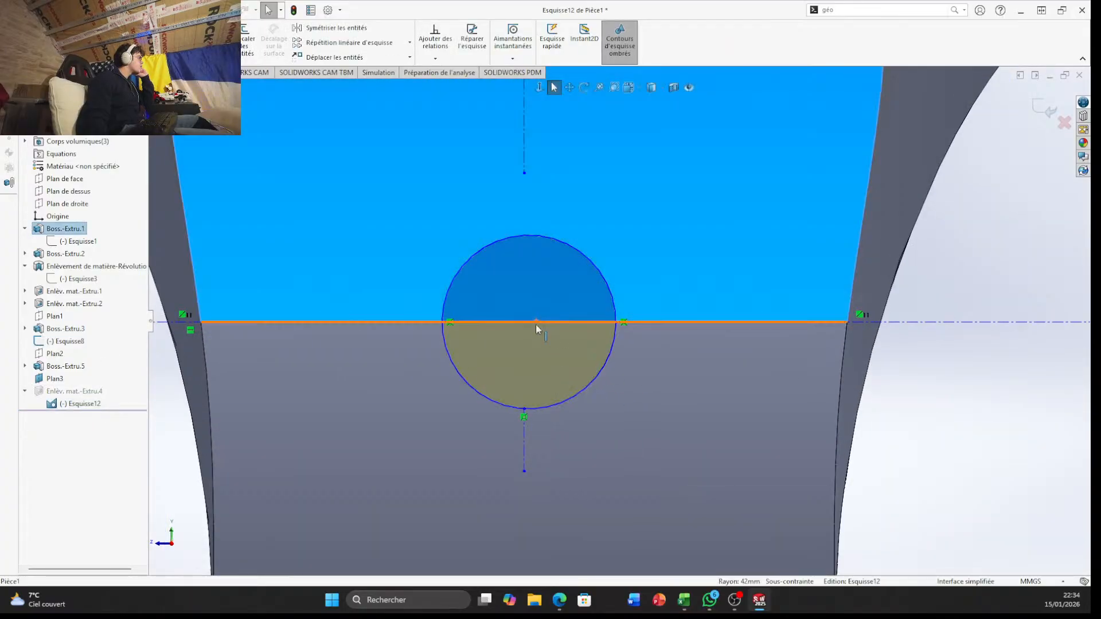
pyautogui.click(580, 372)
pyautogui.click(949, 423)
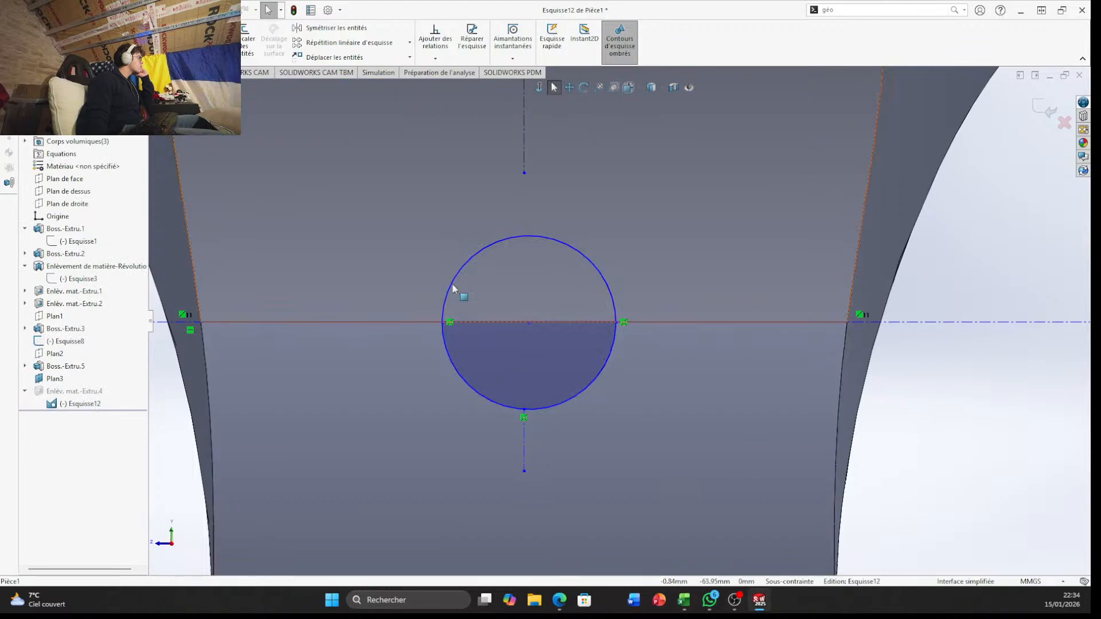
# Trim away the hole's circle and draw a replacement of about 7.4 mm radius centred on the horizontal construction line
pyautogui.press('t')
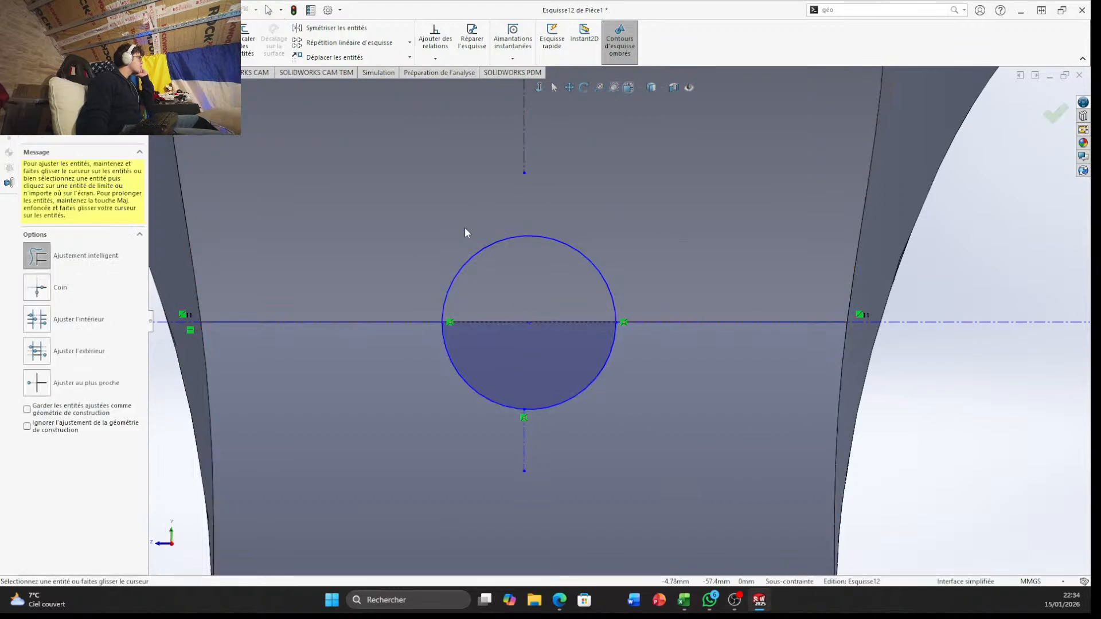
pyautogui.moveTo(464, 227)
pyautogui.mouseDown()
pyautogui.moveTo(566, 383)
pyautogui.moveTo(516, 364)
pyautogui.moveTo(443, 374)
pyautogui.mouseUp()
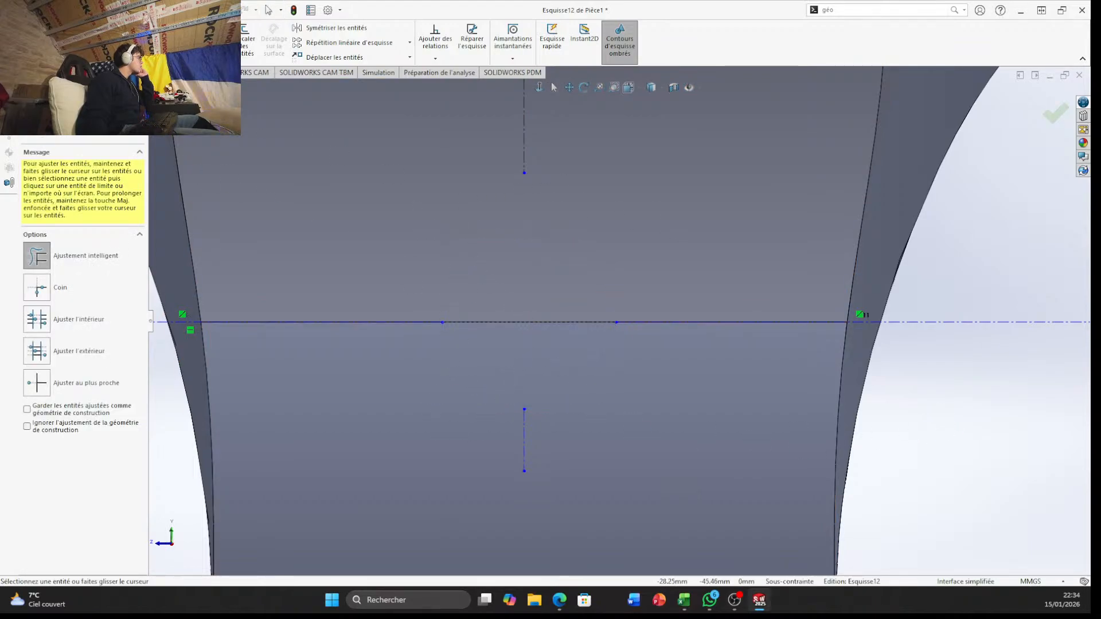
pyautogui.press('c')
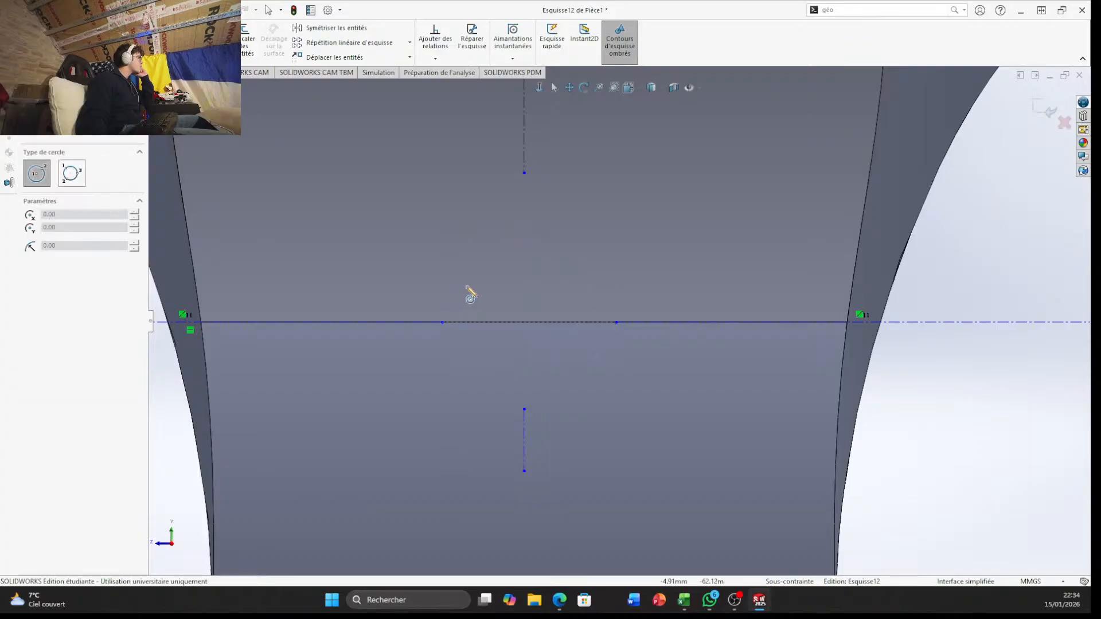
pyautogui.click(524, 322)
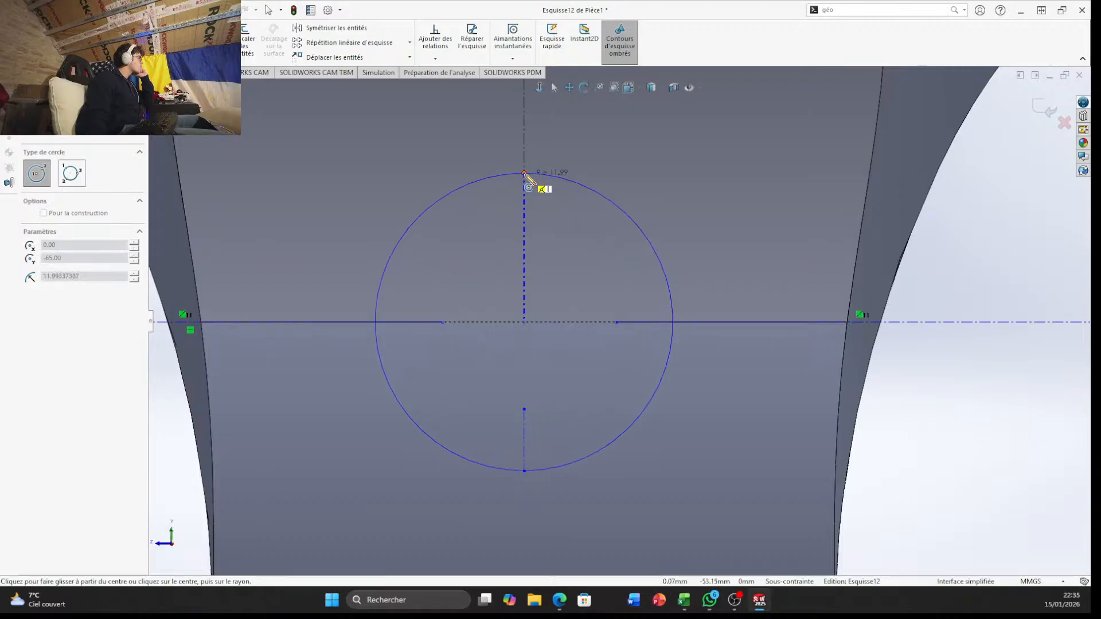
pyautogui.click(616, 323)
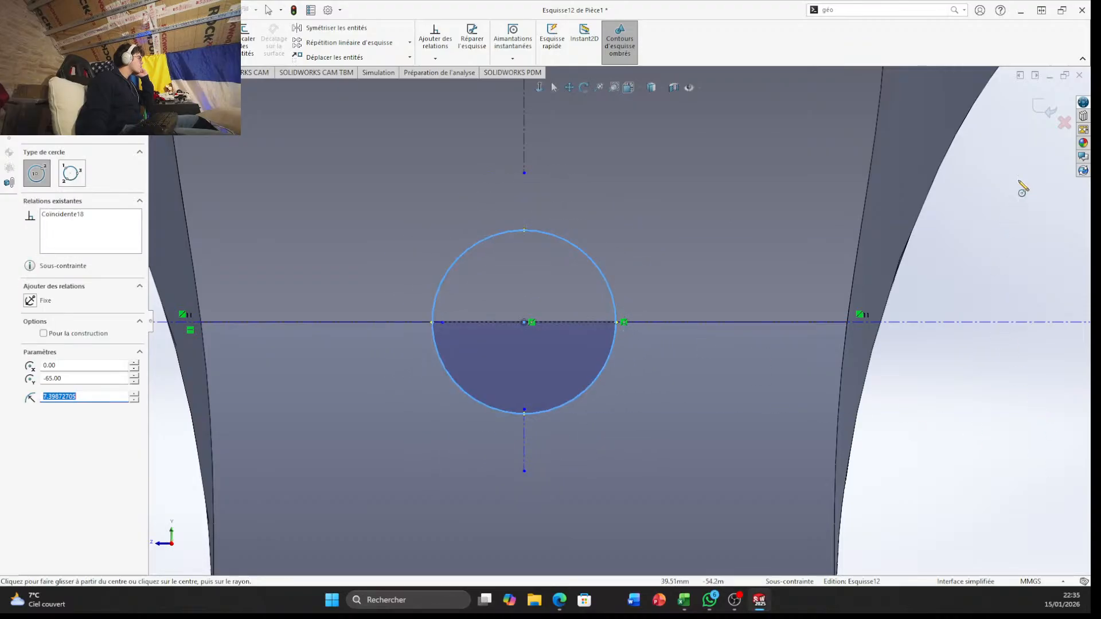
# Try to exit the sketch, checking it for the feature and attempting the proposed sketch repair
pyautogui.moveTo(1061, 337)
pyautogui.mouseDown(button='middle')
pyautogui.moveTo(1008, 305)
pyautogui.moveTo(929, 287)
pyautogui.moveTo(991, 312)
pyautogui.mouseUp(button='middle')
pyautogui.scroll(3, 979, 411)
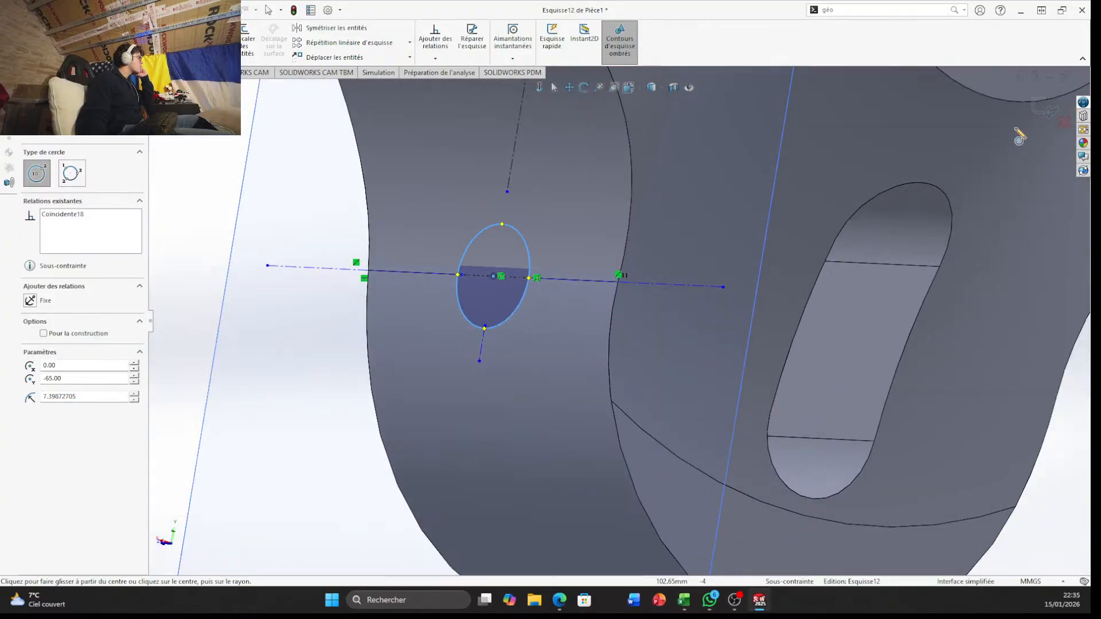
pyautogui.click(1045, 110)
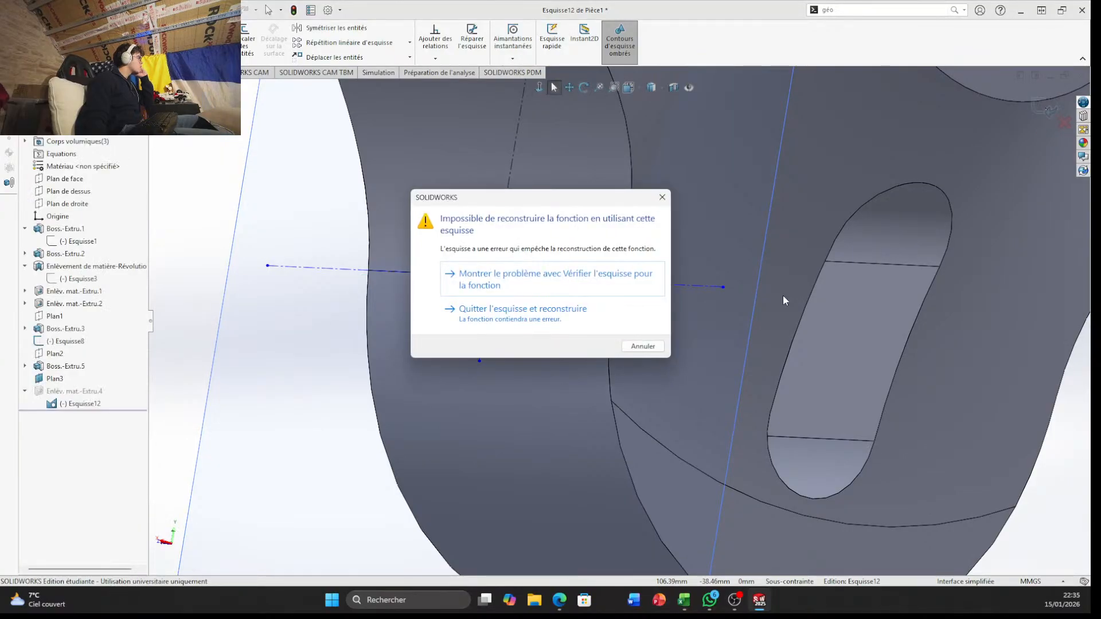
pyautogui.click(568, 280)
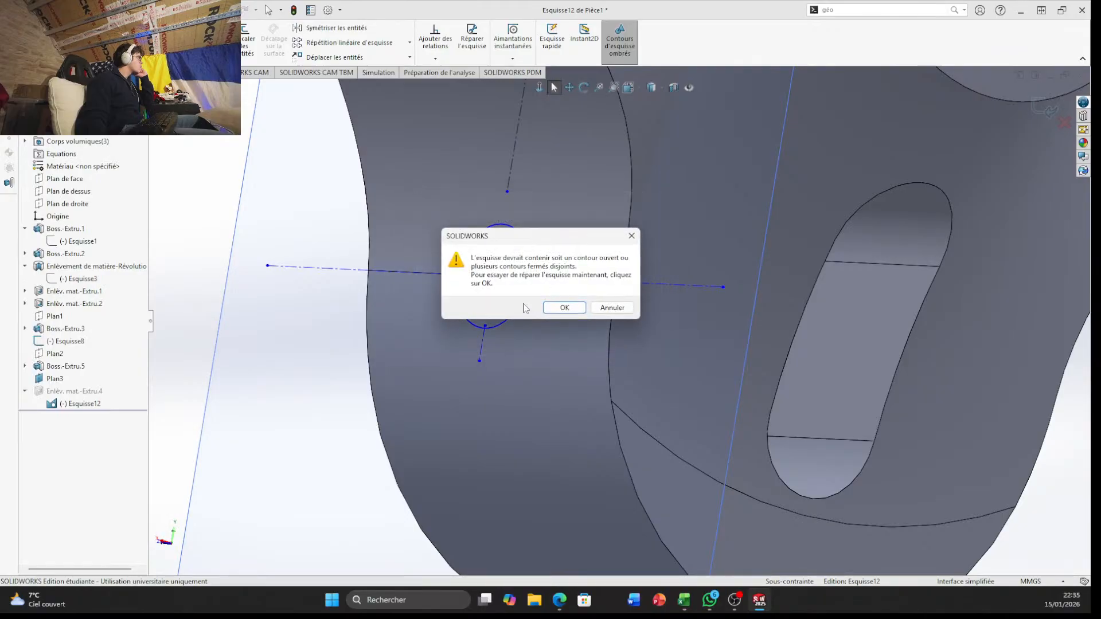
pyautogui.click(564, 308)
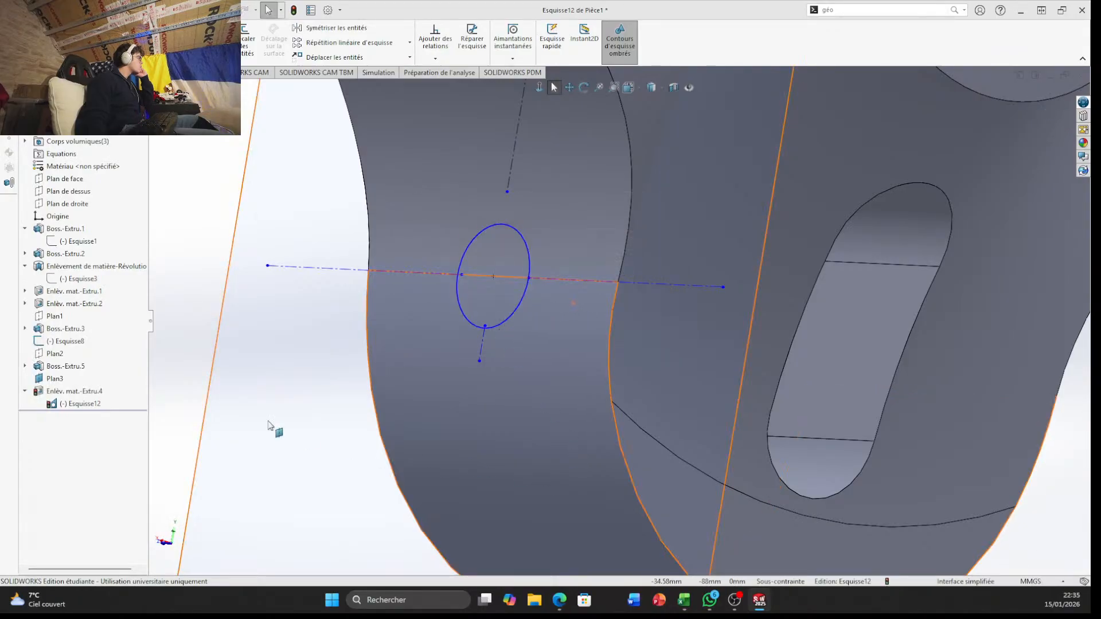
# Undo the replacement circle and the trimming of the hole's original circle
pyautogui.click(80, 404)
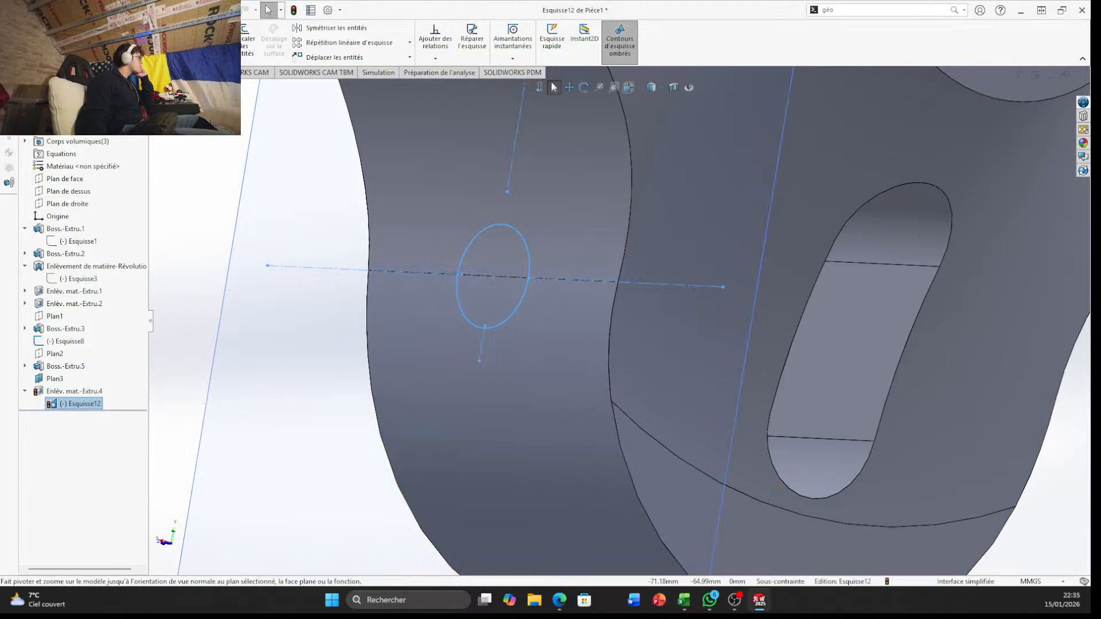
pyautogui.rightClick(95, 393)
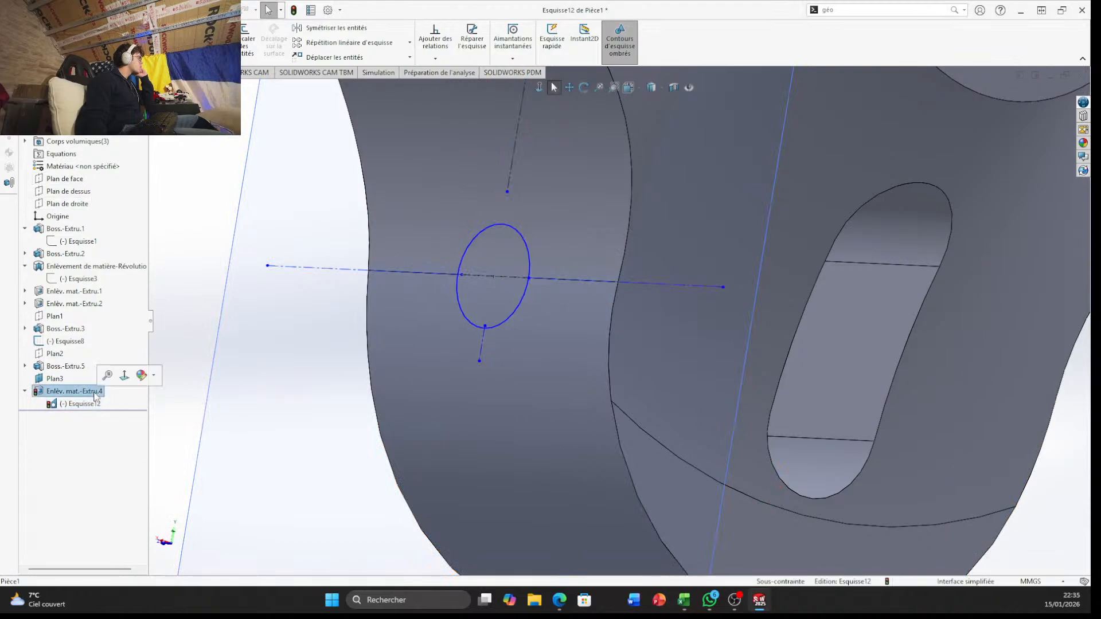
pyautogui.click(186, 282)
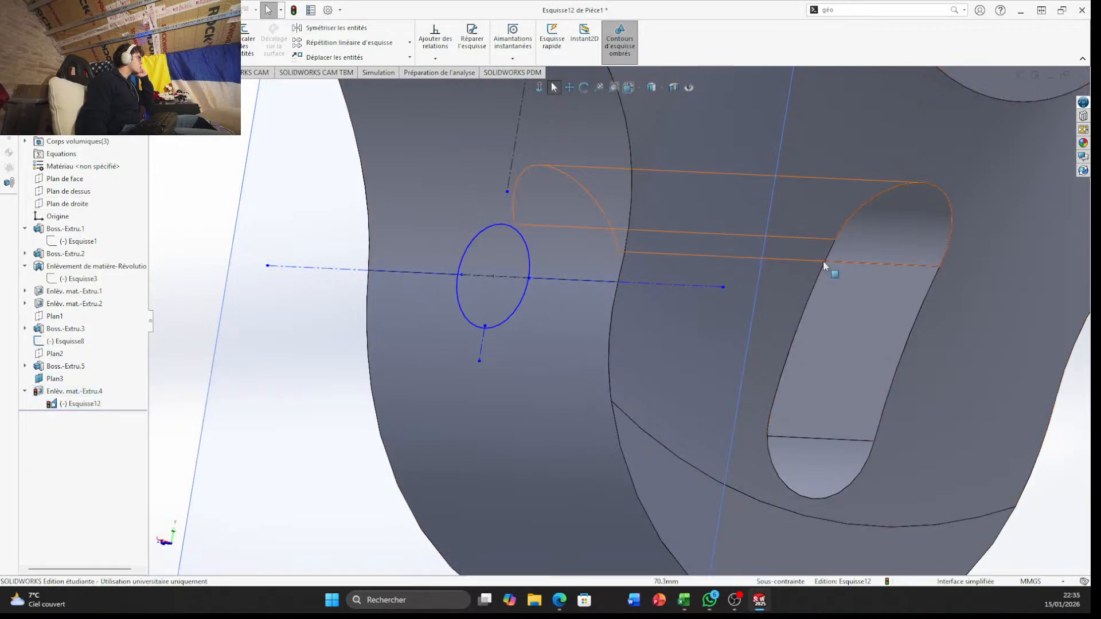
pyautogui.scroll(6, 730, 332)
pyautogui.hotkey('ctrl', 'z')
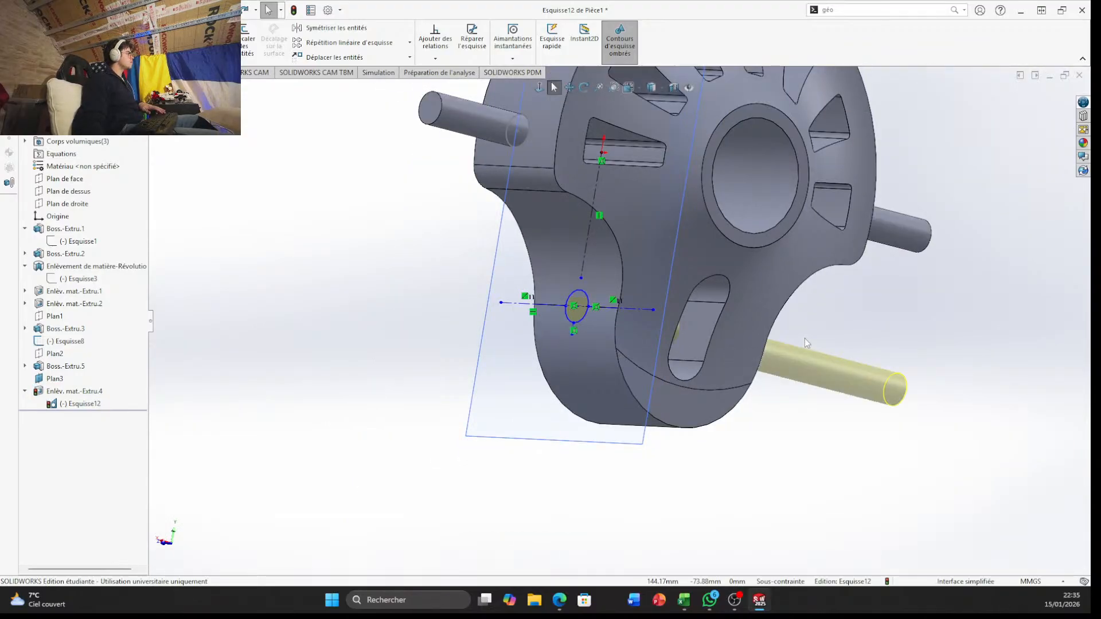
# Exit the sketch and set the hole's cut to run through all in both directions (A travers tout - Les deux)
pyautogui.scroll(-3, 540, 372)
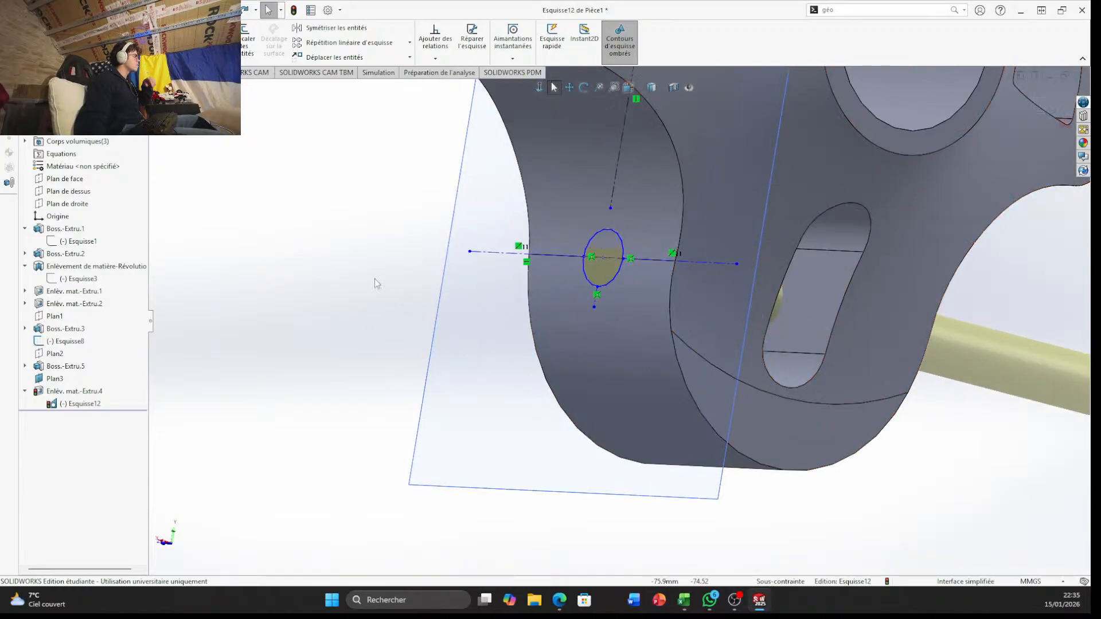
pyautogui.click(1051, 112)
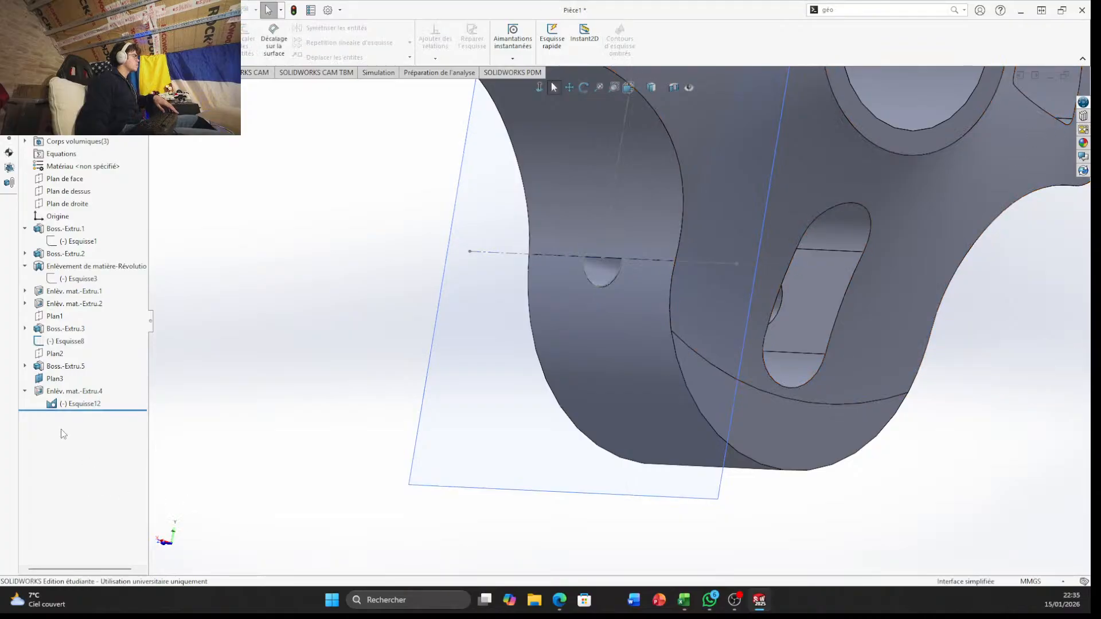
pyautogui.click(72, 395)
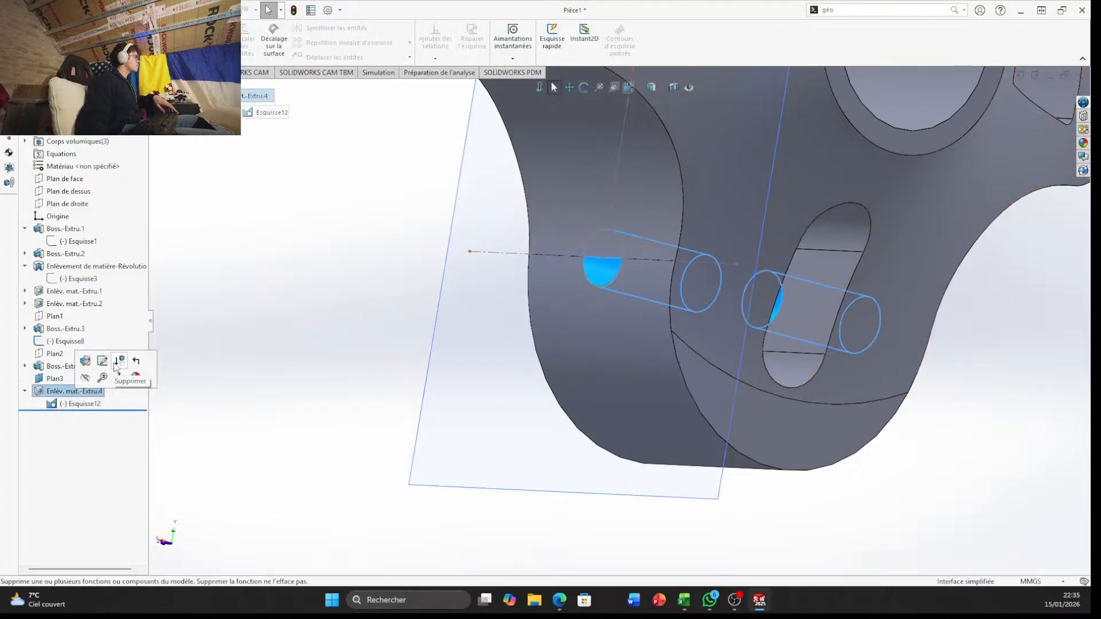
pyautogui.click(84, 361)
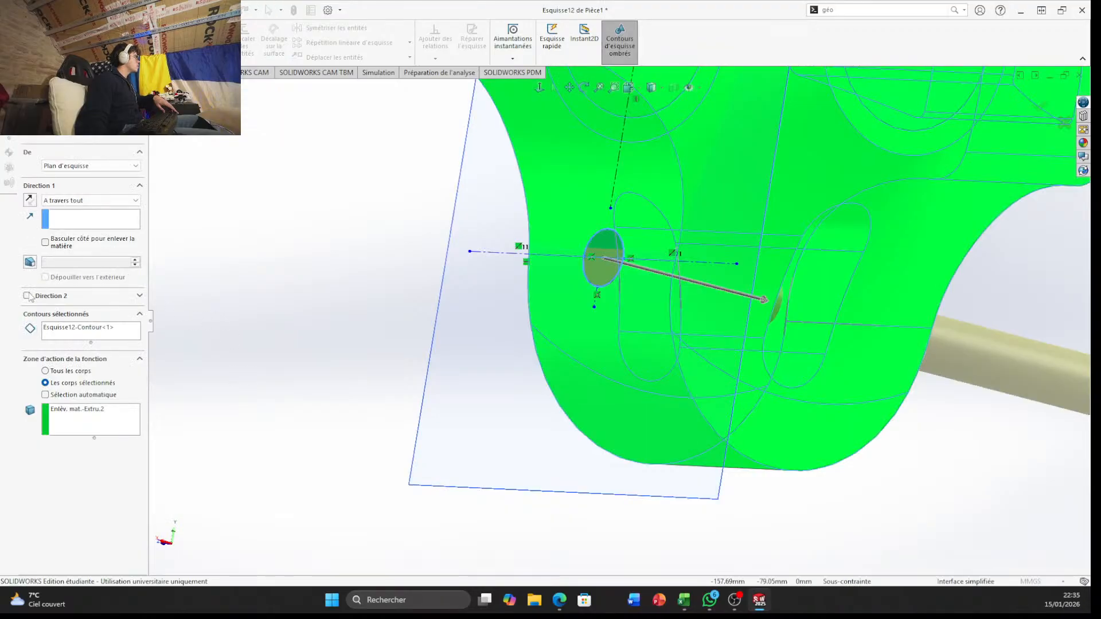
pyautogui.click(112, 202)
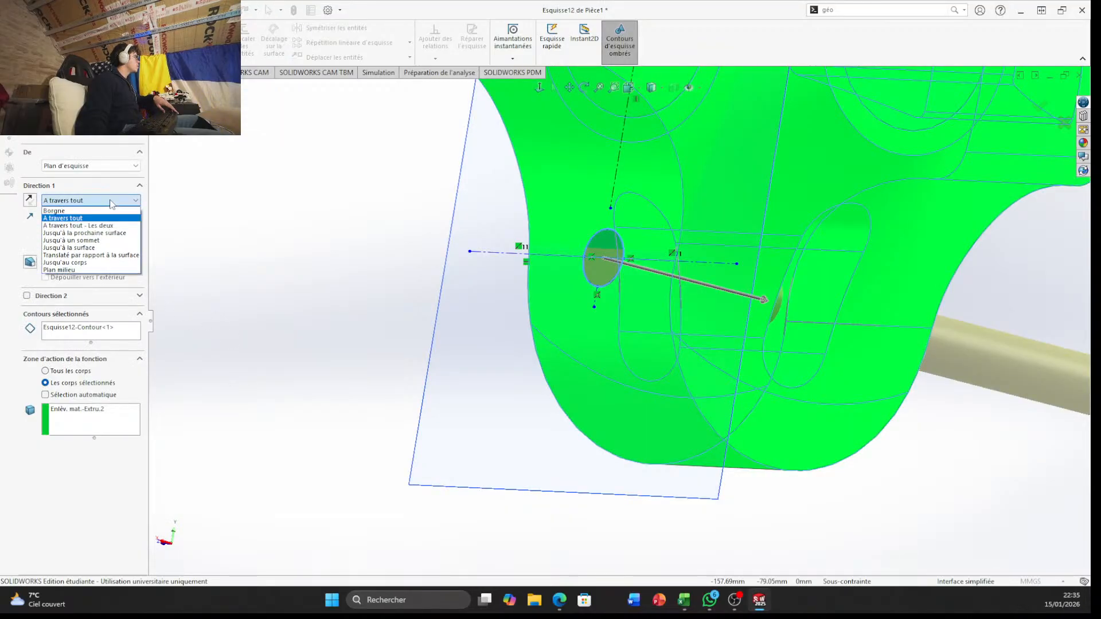
pyautogui.click(101, 226)
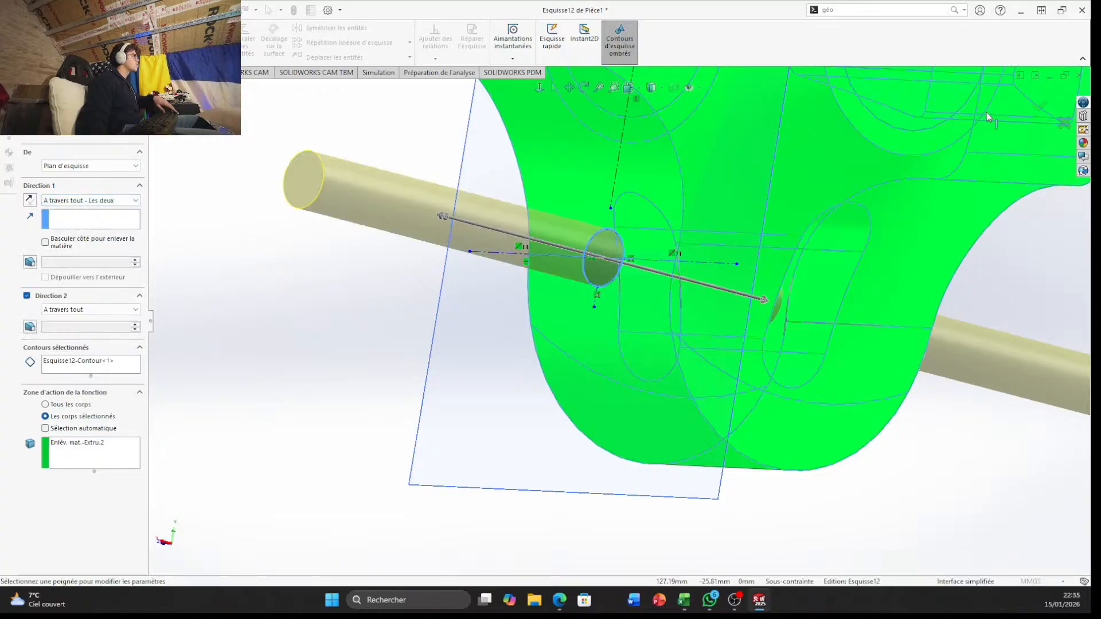
pyautogui.click(1041, 107)
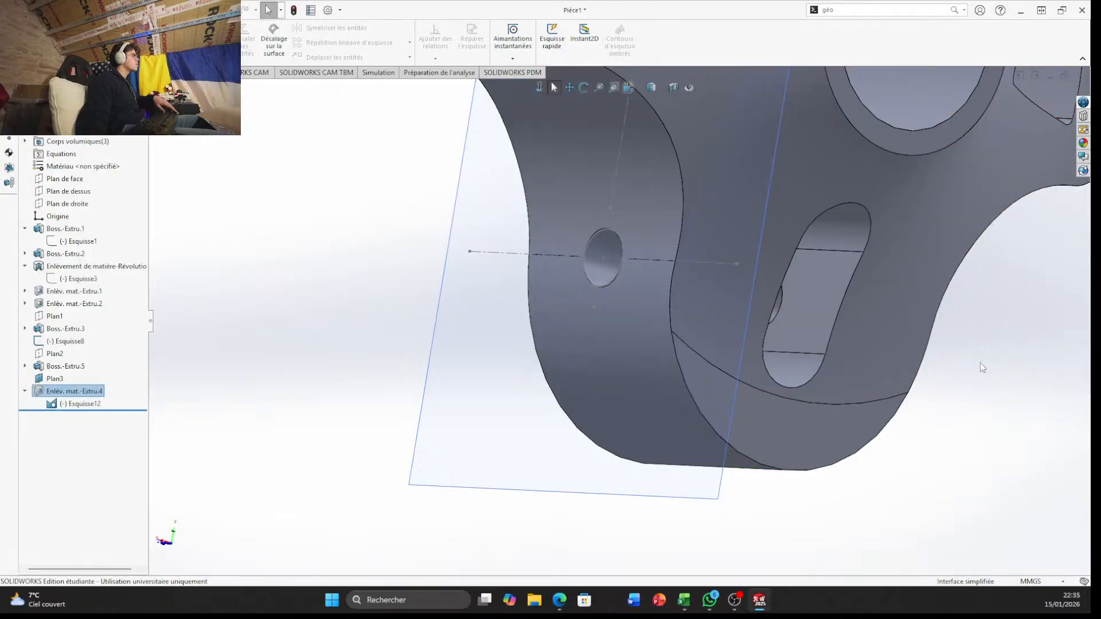
# Examine the hole where it crosses the curved outer face and the slot of the narrow end
pyautogui.moveTo(983, 367); pyautogui.dragTo(658, 337, button='middle')
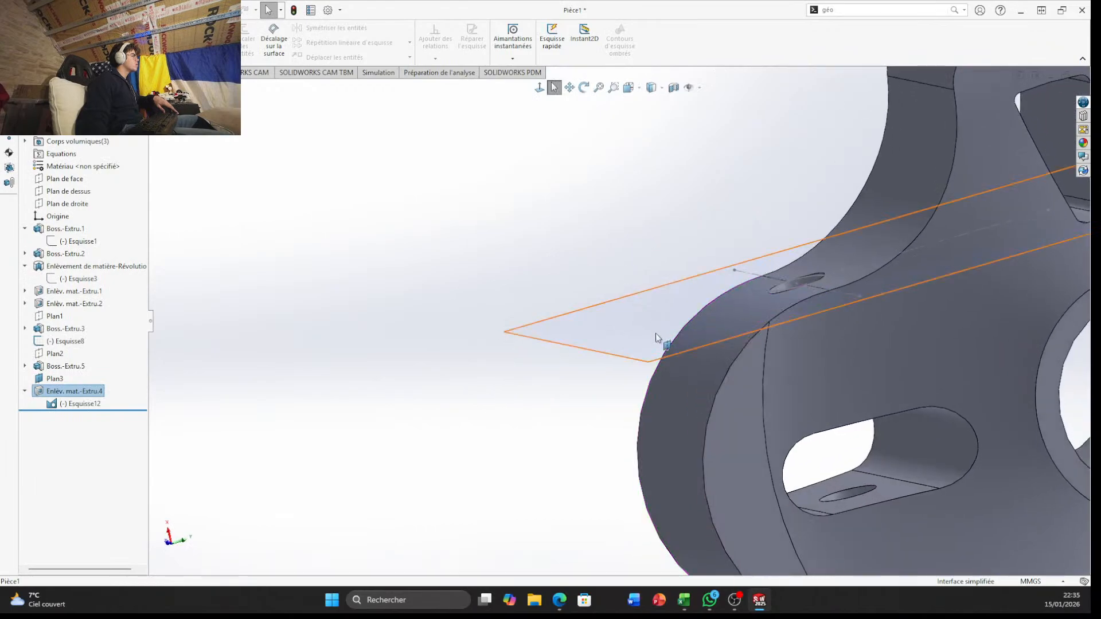
pyautogui.scroll(4, 656, 334)
pyautogui.moveTo(700, 378); pyautogui.dragTo(734, 497, button='middle')
pyautogui.scroll(-10, 704, 293)
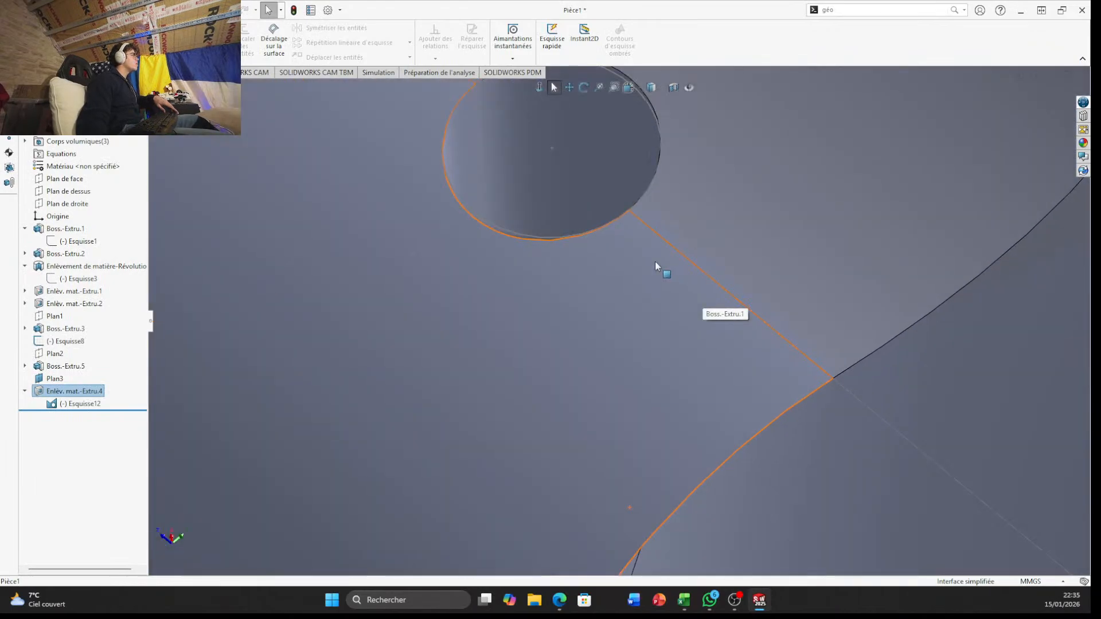
pyautogui.moveTo(655, 262); pyautogui.dragTo(710, 373, button='middle')
pyautogui.scroll(4, 700, 480)
pyautogui.scroll(2, 706, 411)
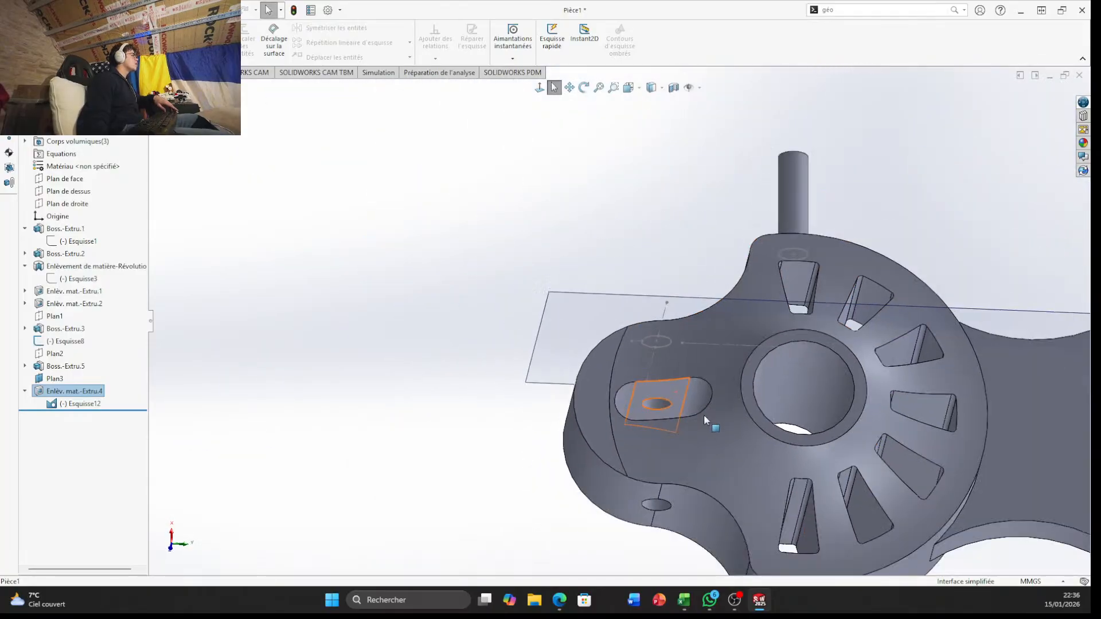
pyautogui.scroll(-6, 662, 503)
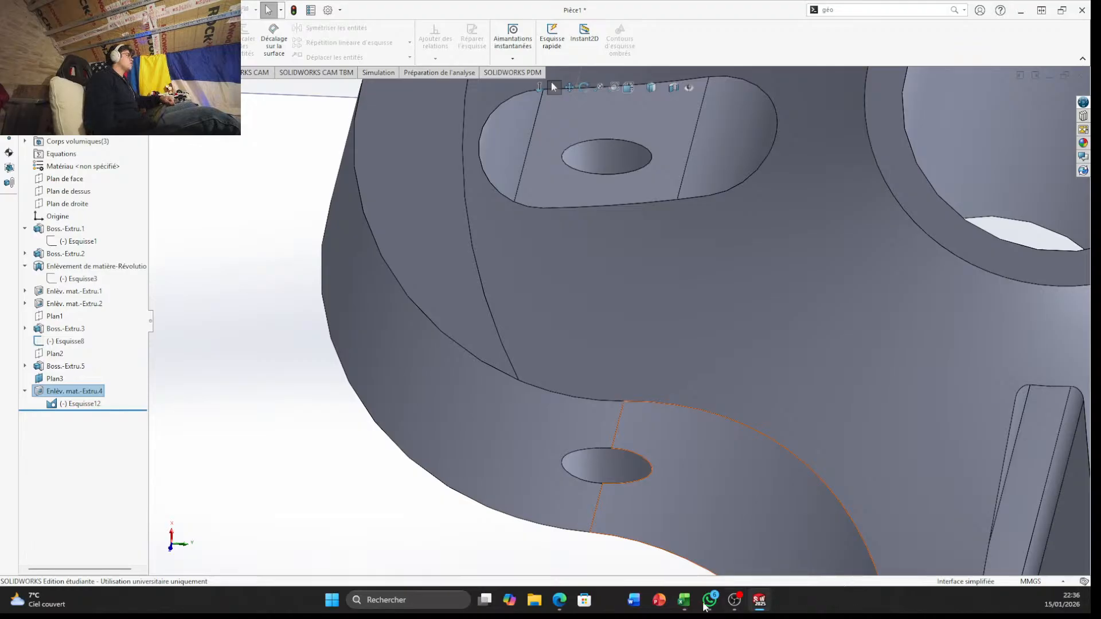
# Inspect the hole through the narrow end from the slotted face and from the opposite curved side
pyautogui.moveTo(618, 379); pyautogui.dragTo(631, 241, button='middle')
pyautogui.scroll(-5, 601, 201)
pyautogui.moveTo(601, 201); pyautogui.dragTo(566, 310, button='middle')
pyautogui.scroll(-3, 487, 277)
pyautogui.scroll(6, 483, 279)
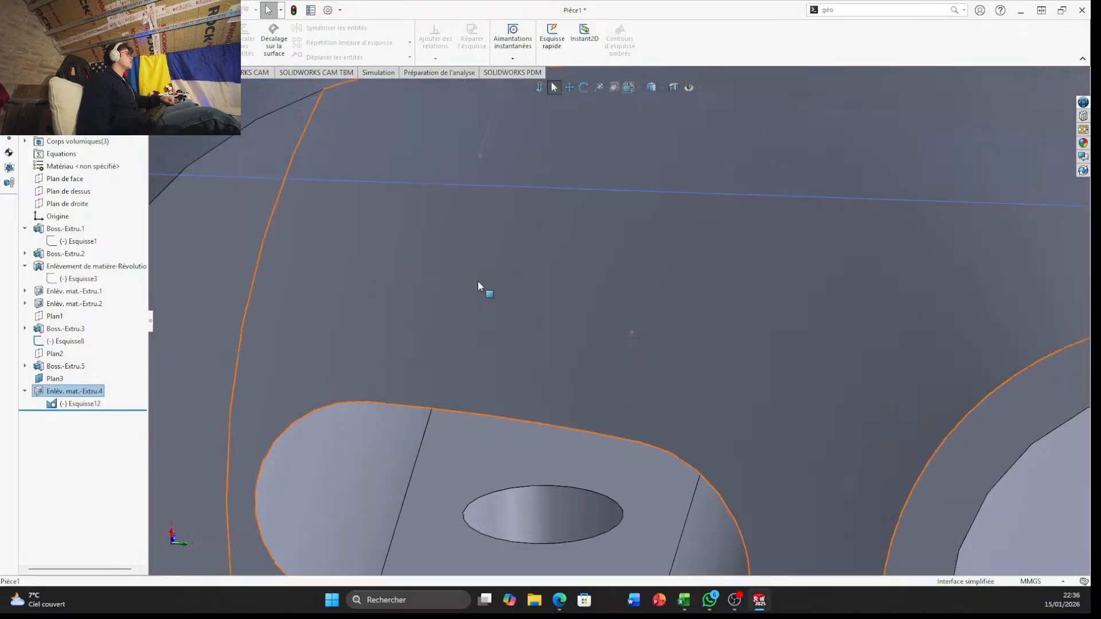
pyautogui.moveTo(477, 281); pyautogui.dragTo(553, 264, button='middle')
pyautogui.scroll(2, 553, 259)
pyautogui.scroll(-6, 555, 245)
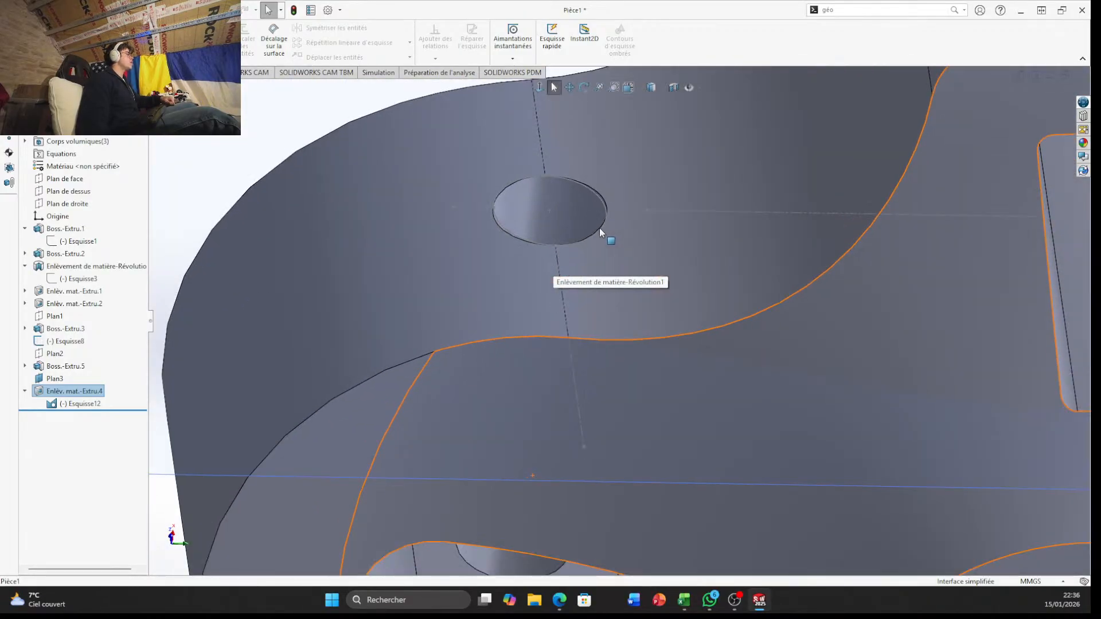
pyautogui.moveTo(600, 228); pyautogui.dragTo(587, 387, button='middle')
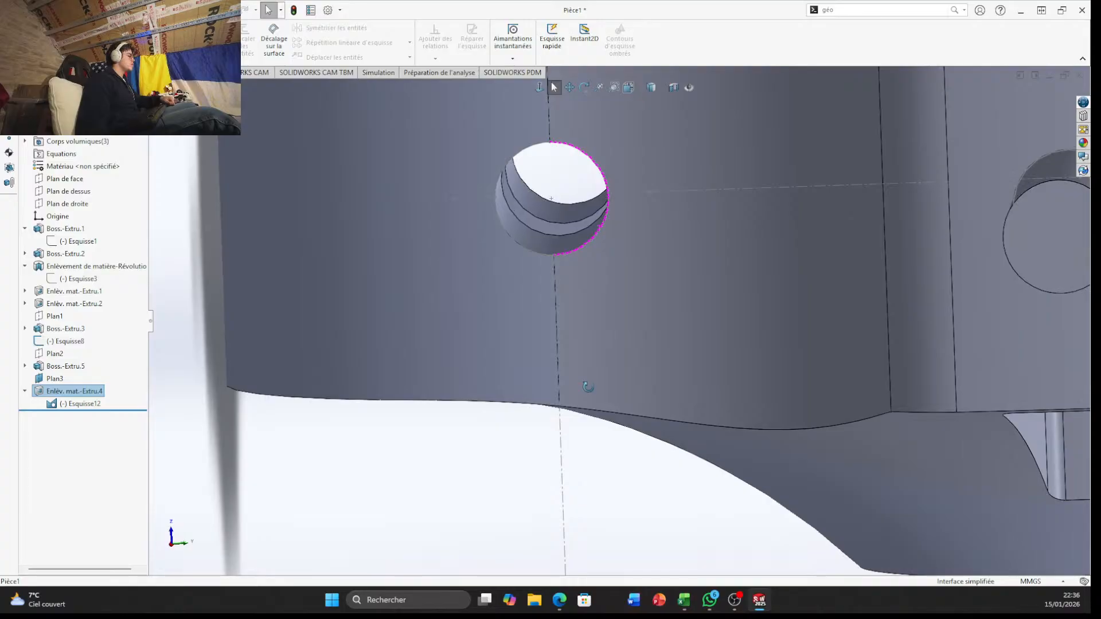
pyautogui.moveTo(588, 386); pyautogui.dragTo(579, 218, button='middle')
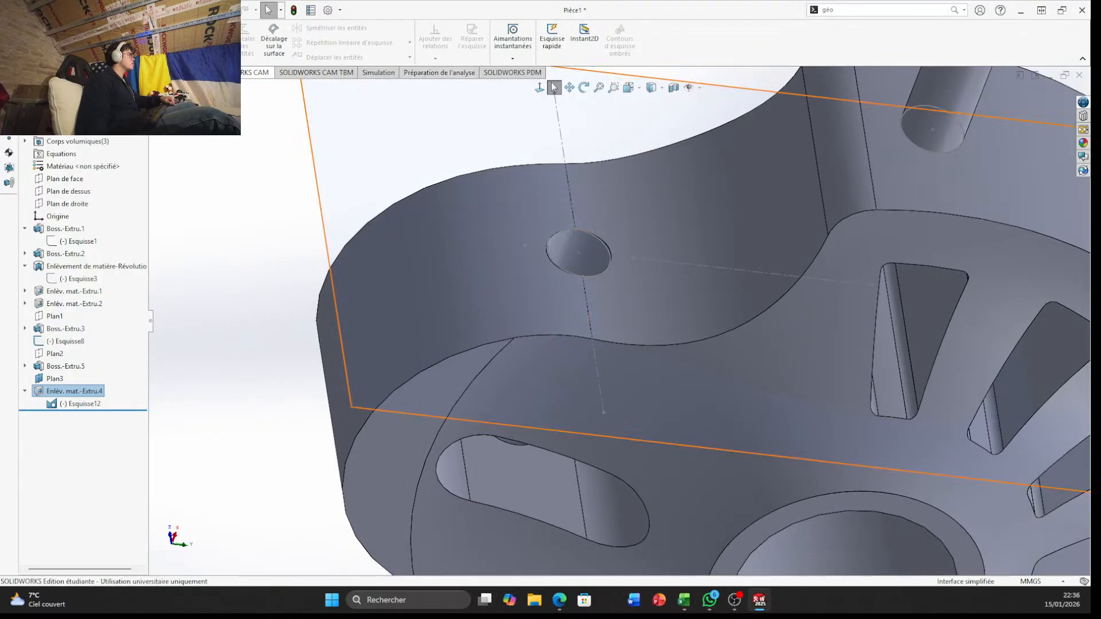
# Measure the distance from the centreline on the narrow end's curved outer face to the slot's flat inner wall
pyautogui.click(89, 73)
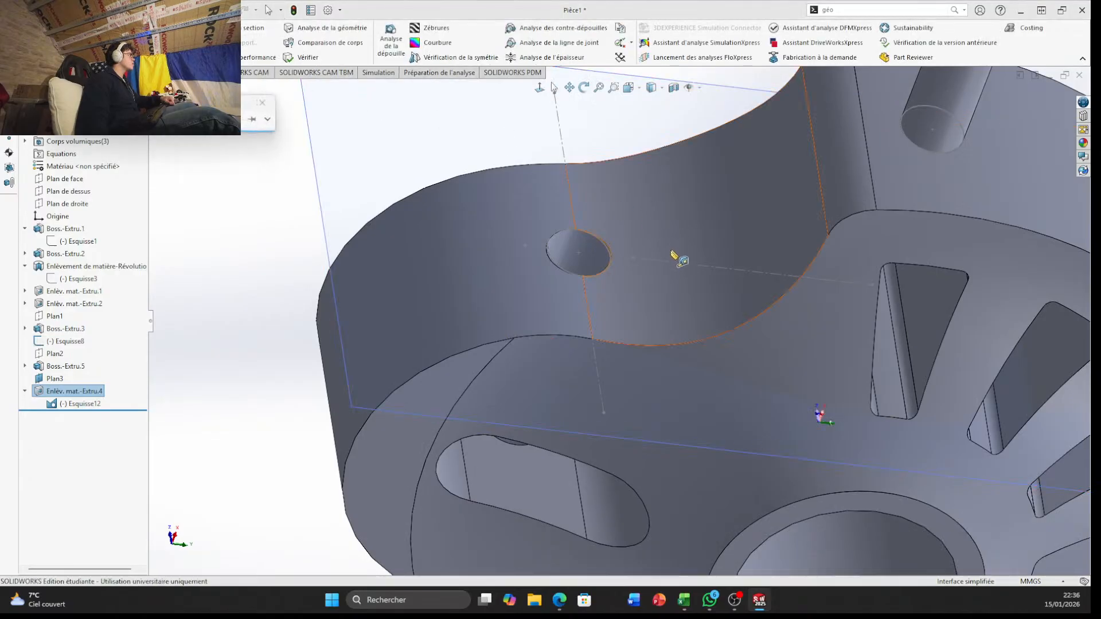
pyautogui.click(592, 322)
pyautogui.moveTo(651, 408); pyautogui.dragTo(565, 525, button='middle')
pyautogui.scroll(-4, 567, 524)
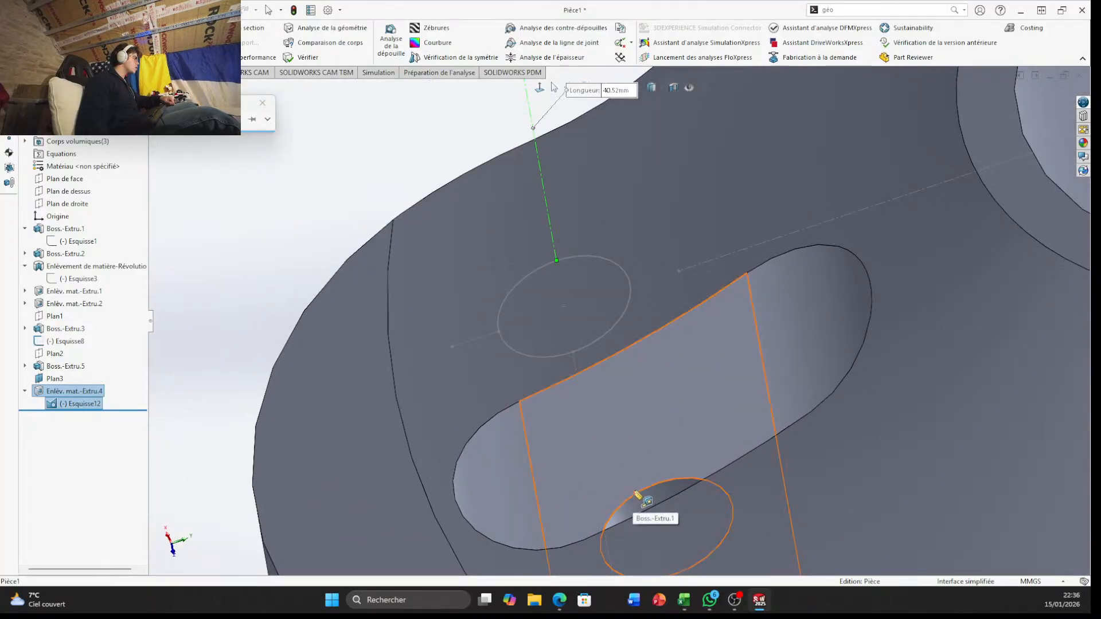
pyautogui.click(636, 491)
pyautogui.moveTo(625, 404); pyautogui.dragTo(628, 515, button='middle')
pyautogui.scroll(3, 616, 402)
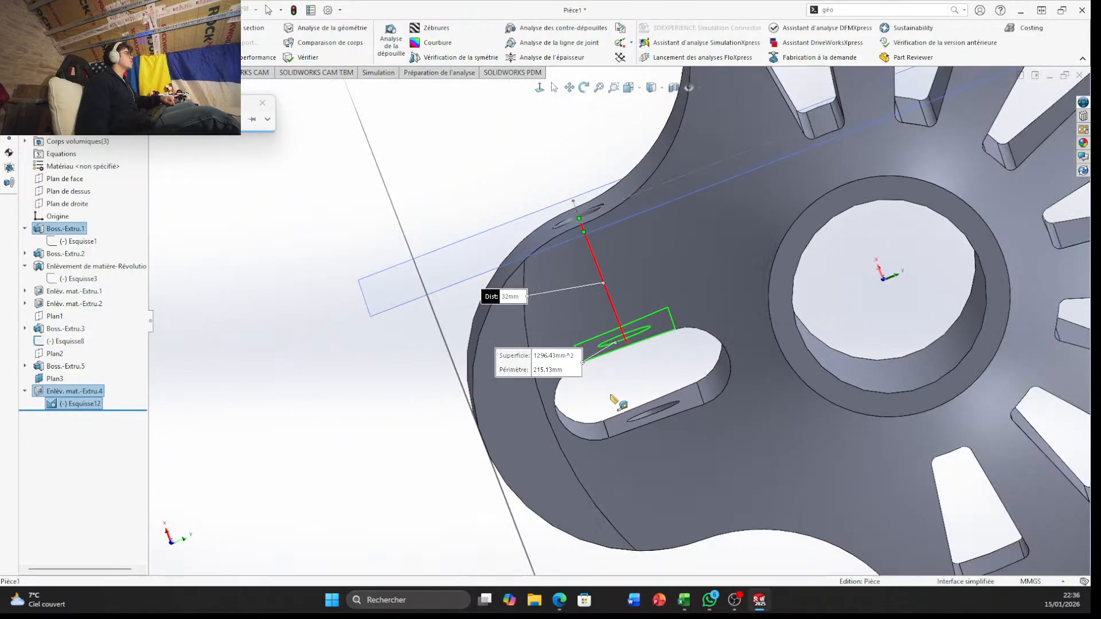
pyautogui.press('Escape')
# Start a sketch on Plan3 and draw a circle of 12 mm radius centred on the hole
pyautogui.moveTo(517, 265); pyautogui.dragTo(480, 406, button='middle')
pyautogui.click(434, 386)
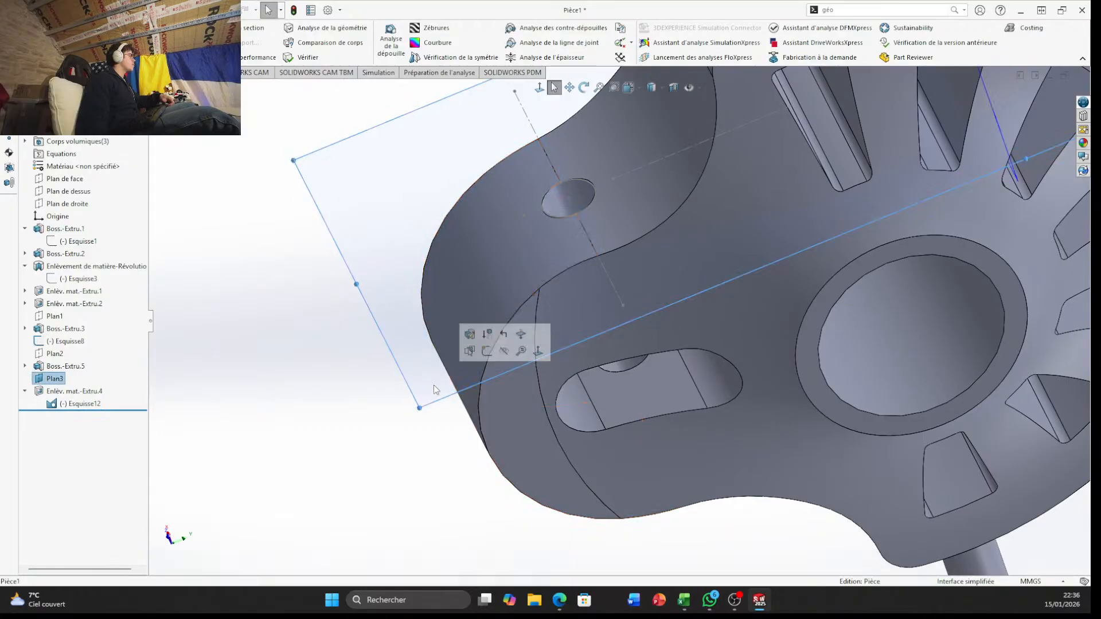
pyautogui.click(487, 352)
pyautogui.scroll(-10, 629, 474)
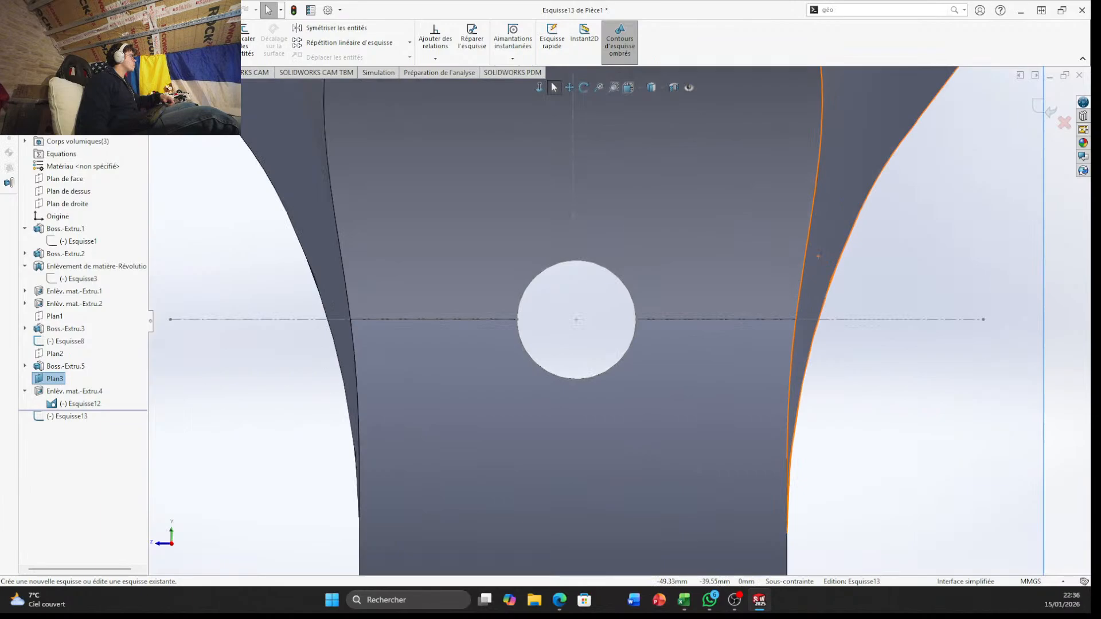
pyautogui.press('c')
pyautogui.click(577, 320)
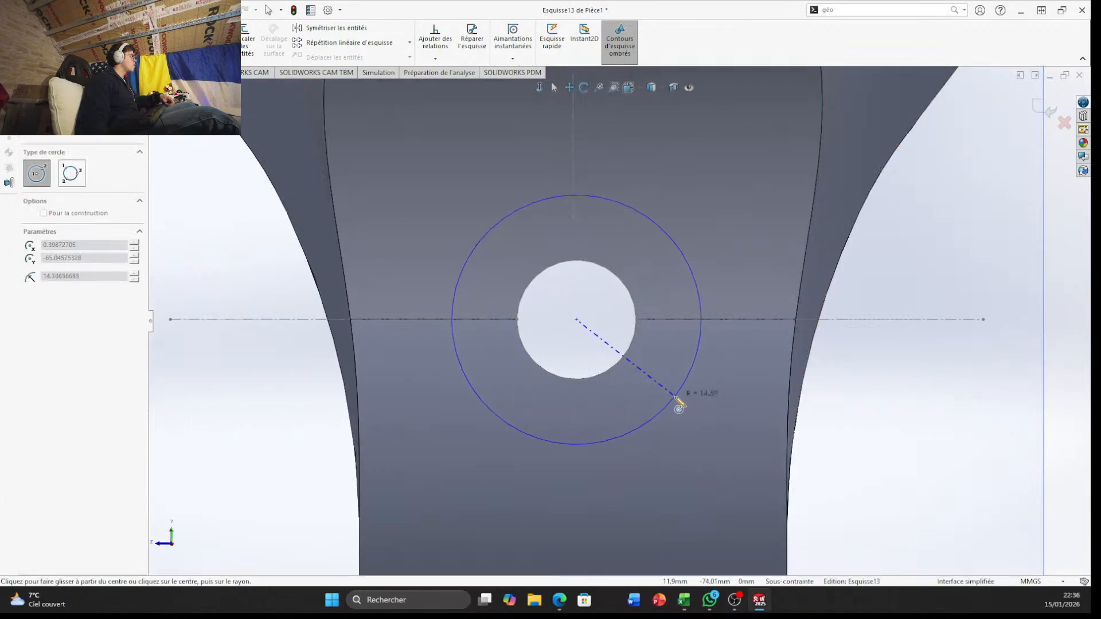
pyautogui.click(676, 398)
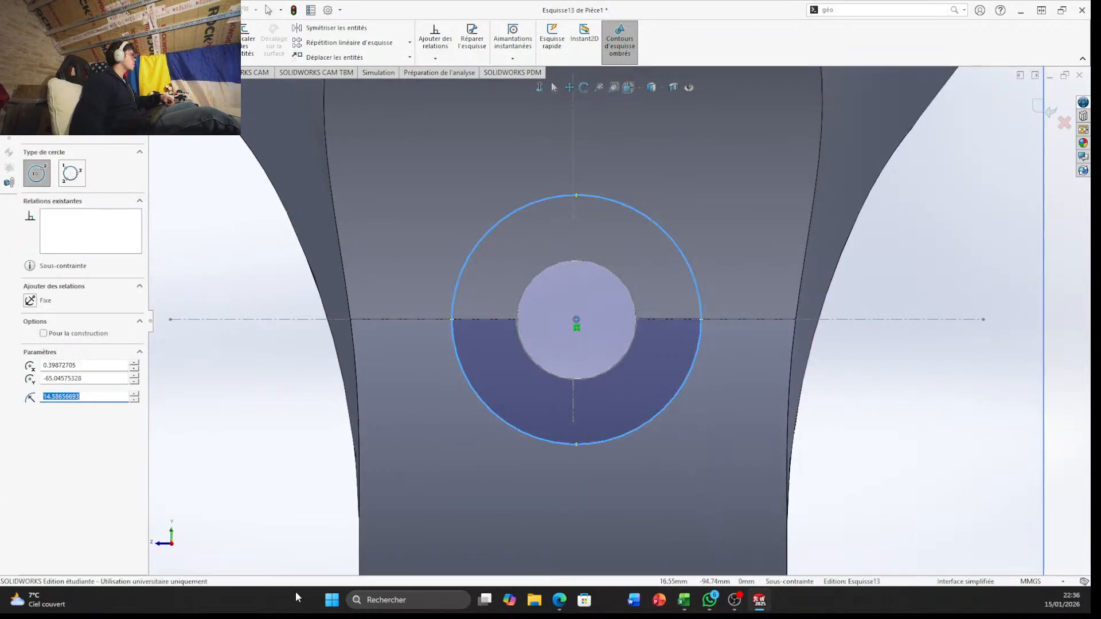
pyautogui.write('12')
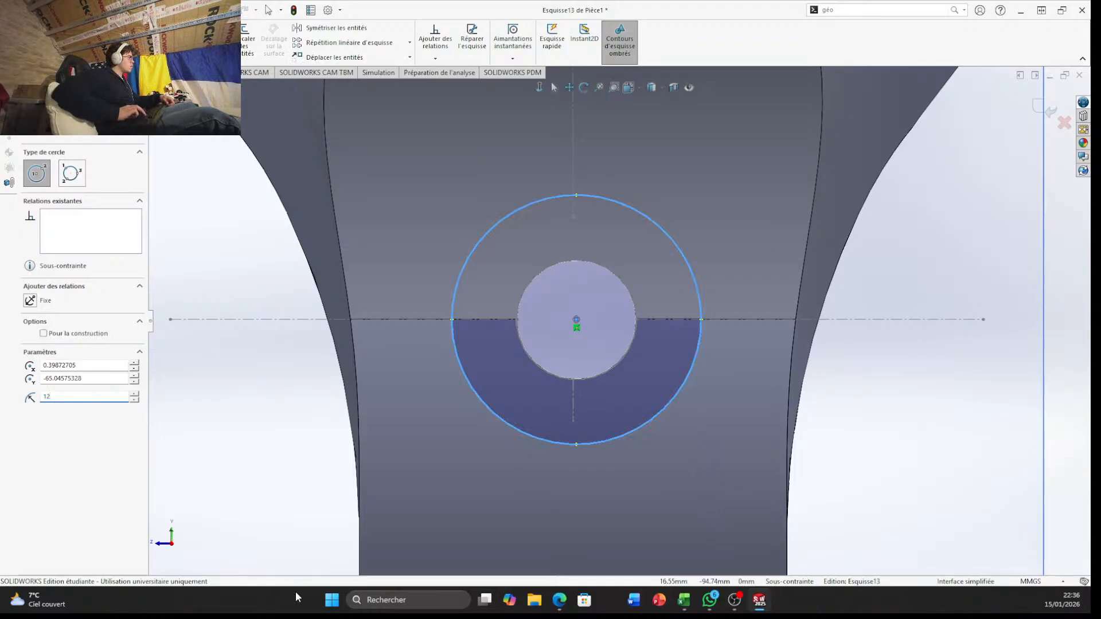
pyautogui.press('Return')
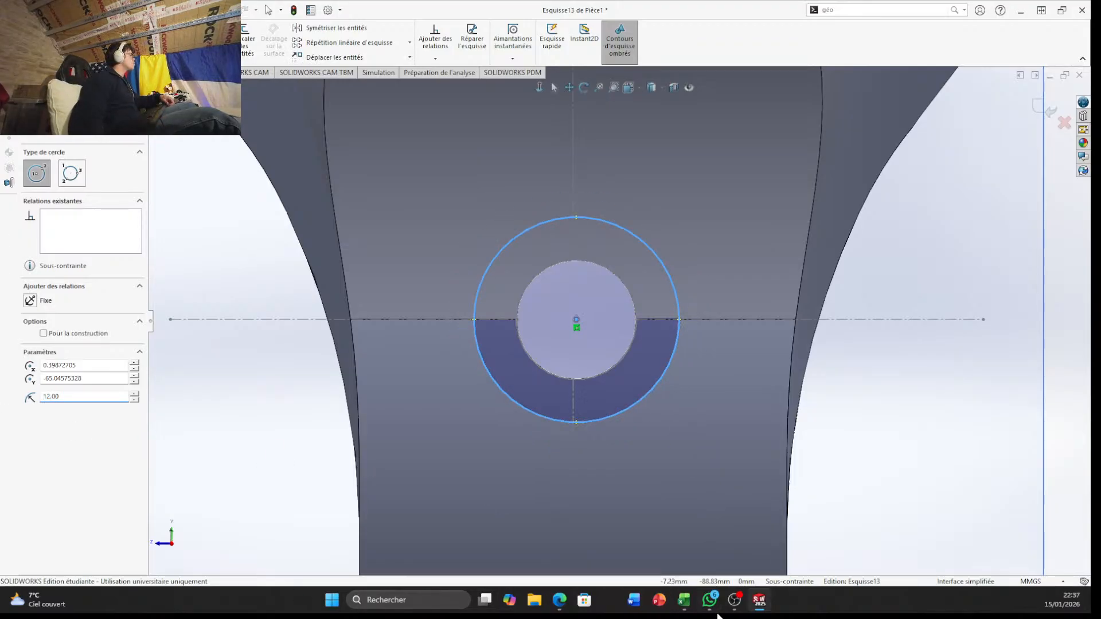
# Make an extruded cut from the circle, blind (Borgne) 10 mm in direction 1 and blind 50 mm in direction 2
pyautogui.click(18, 72)
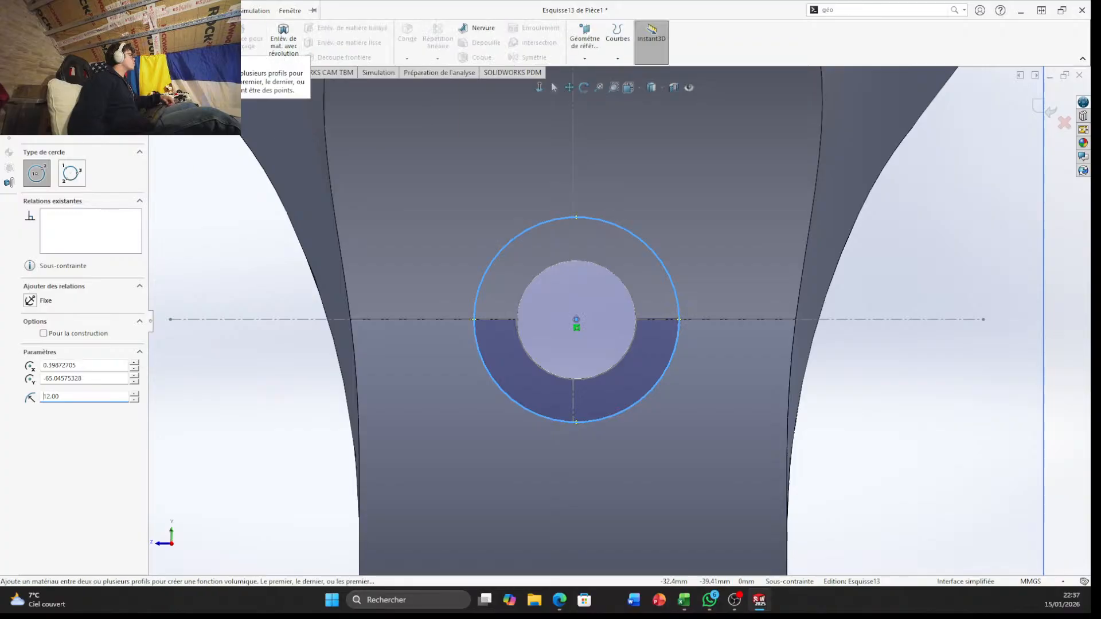
pyautogui.click(221, 40)
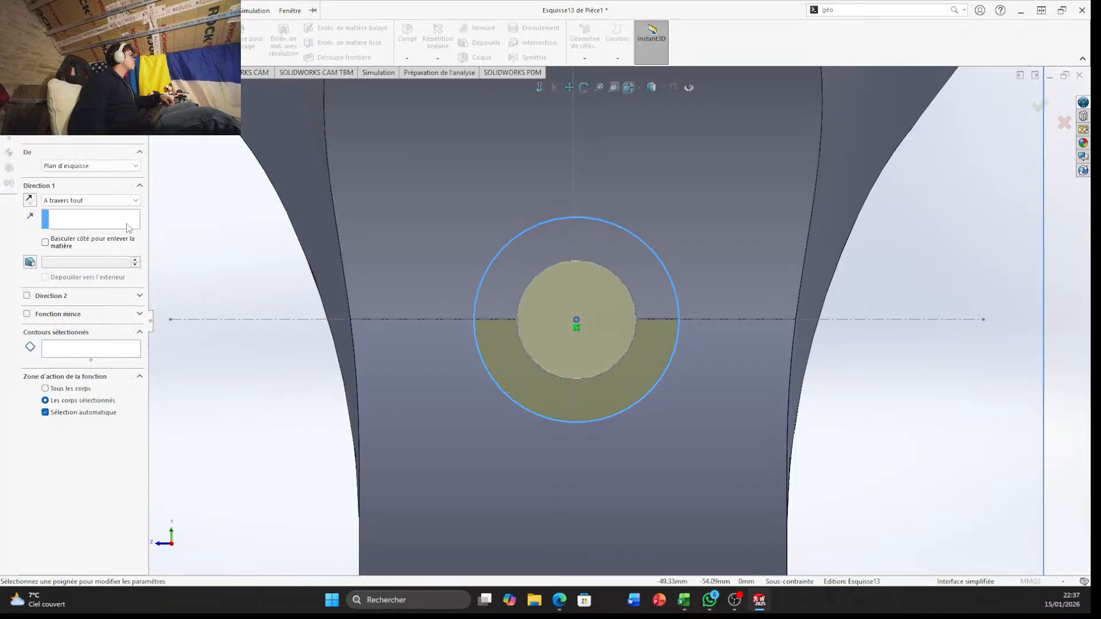
pyautogui.click(83, 200)
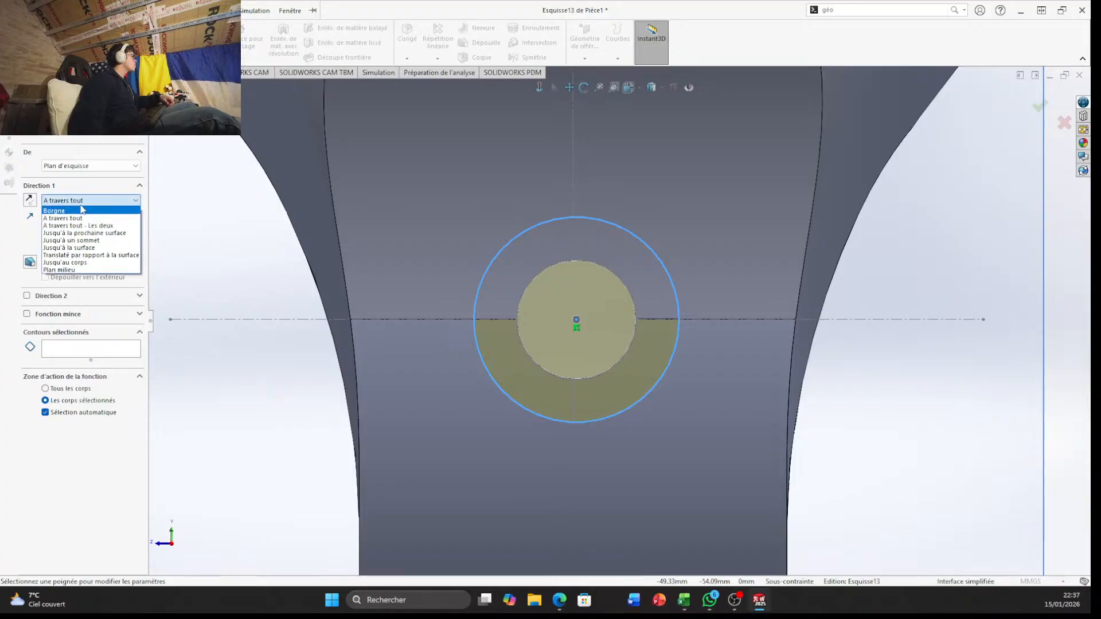
pyautogui.click(84, 216)
pyautogui.click(92, 200)
pyautogui.click(94, 217)
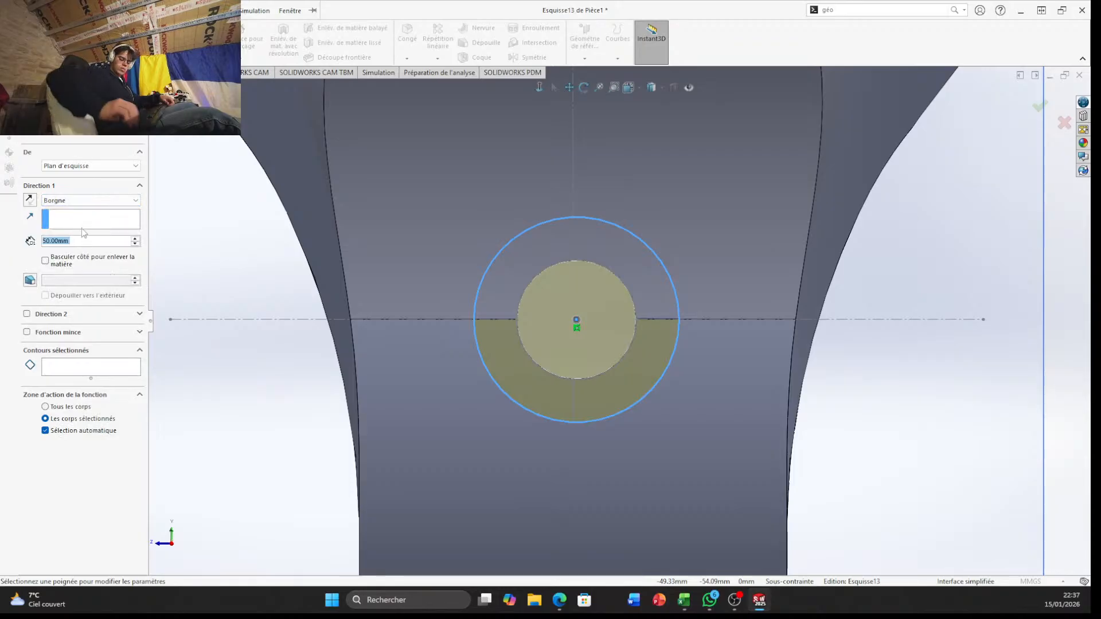
pyautogui.write('10')
pyautogui.press('Return')
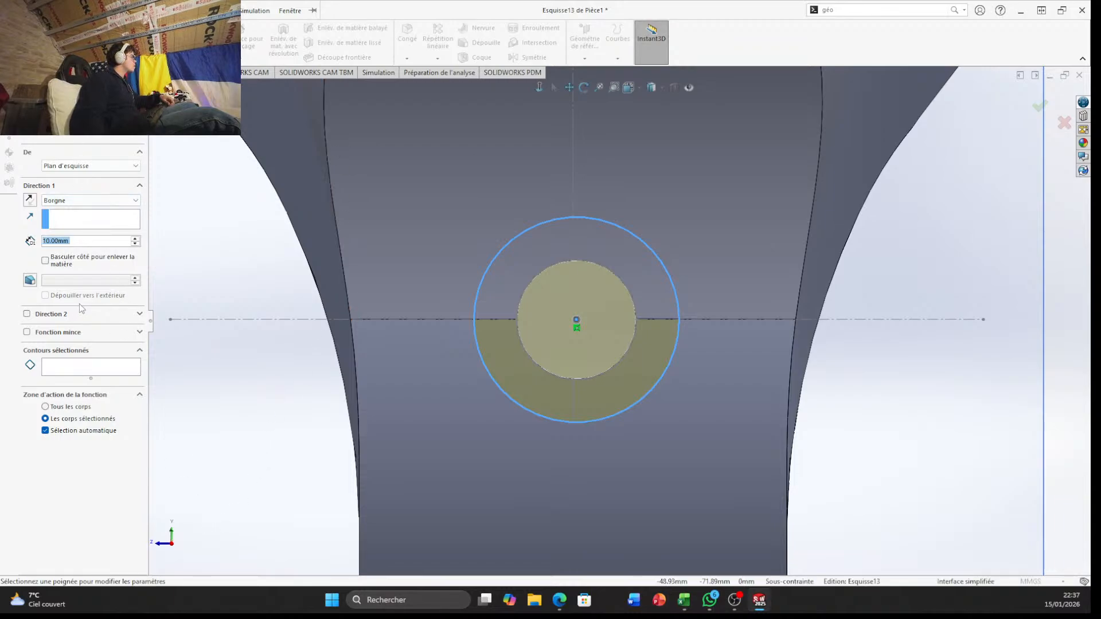
pyautogui.click(27, 315)
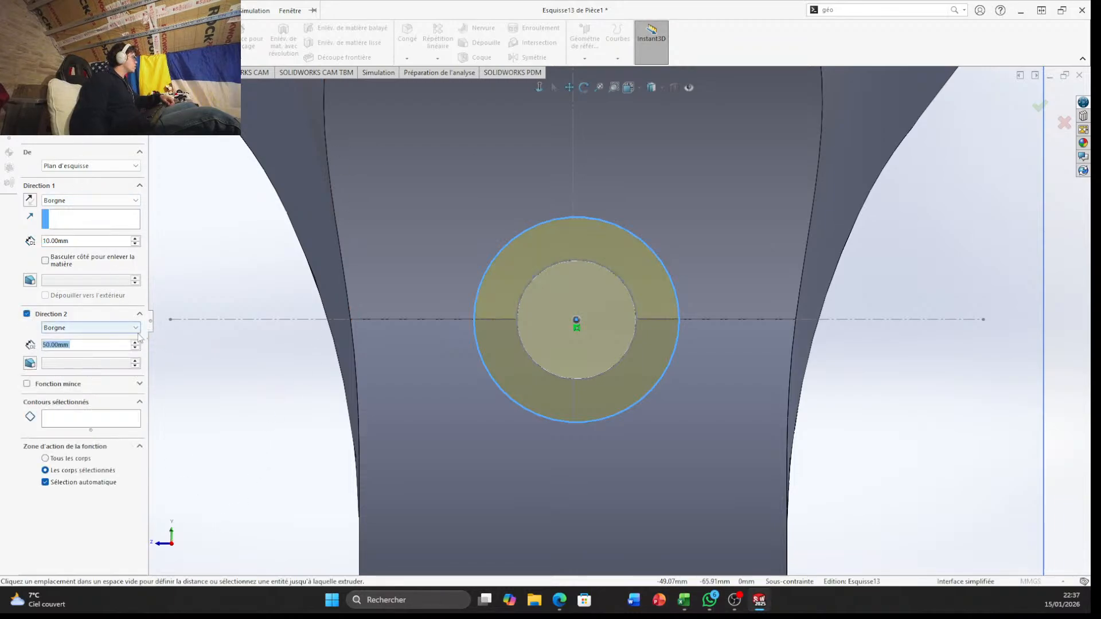
pyautogui.click(1040, 106)
# Hide the Plan3 reference plane
pyautogui.moveTo(959, 381); pyautogui.dragTo(766, 156, button='middle')
pyautogui.scroll(5, 766, 158)
pyautogui.moveTo(746, 262); pyautogui.dragTo(679, 229, button='middle')
pyautogui.scroll(4, 696, 432)
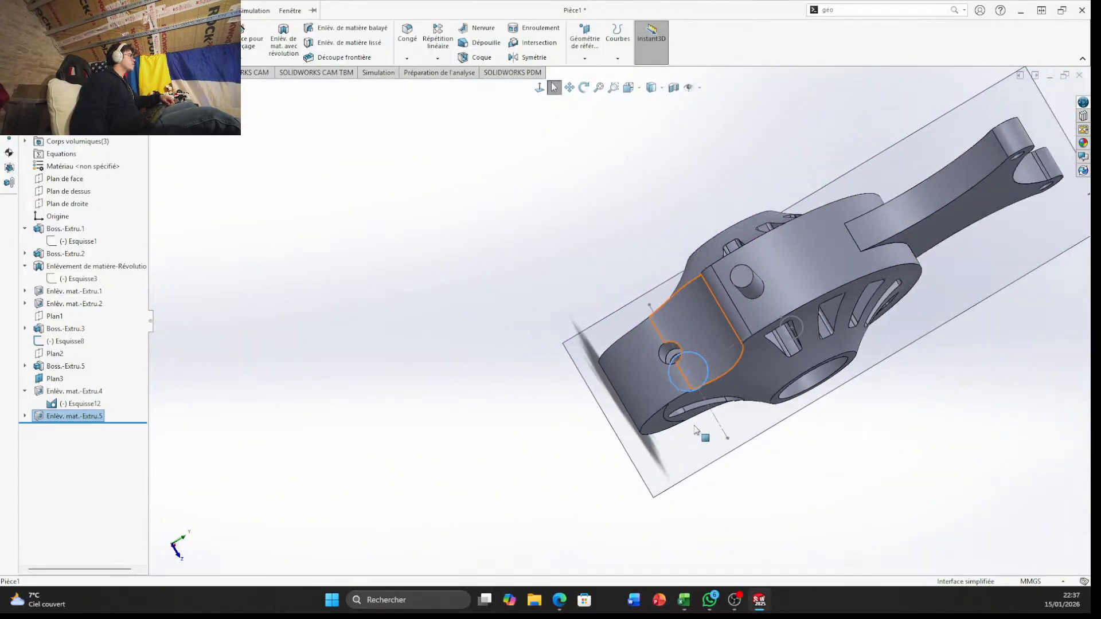
pyautogui.scroll(-5, 683, 450)
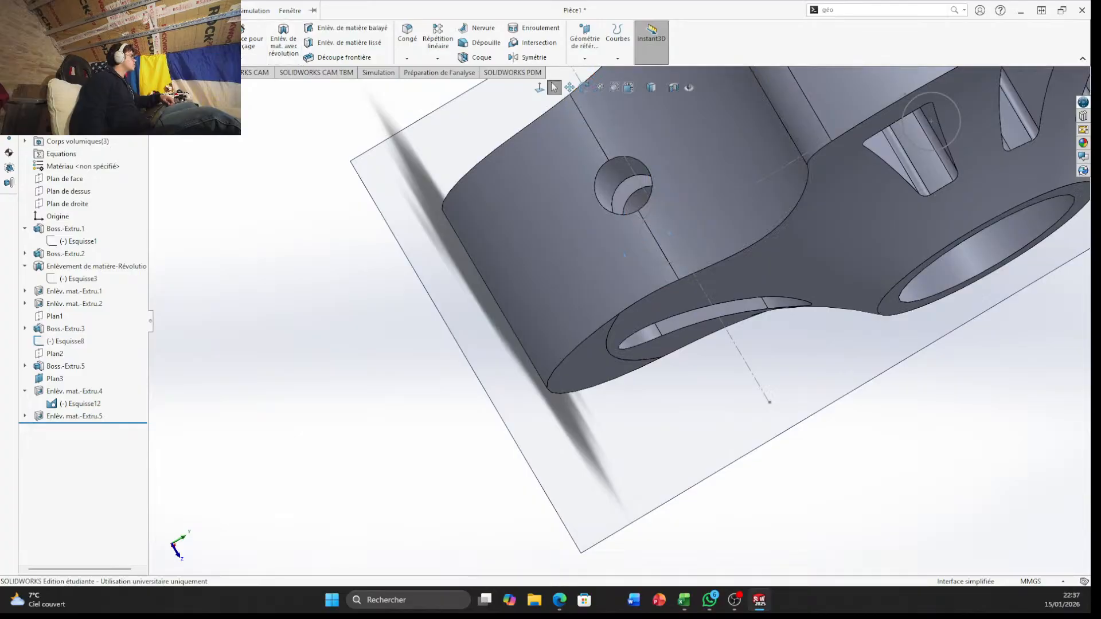
pyautogui.scroll(5, 343, 202)
pyautogui.moveTo(403, 201); pyautogui.dragTo(453, 276, button='middle')
pyautogui.click(549, 228)
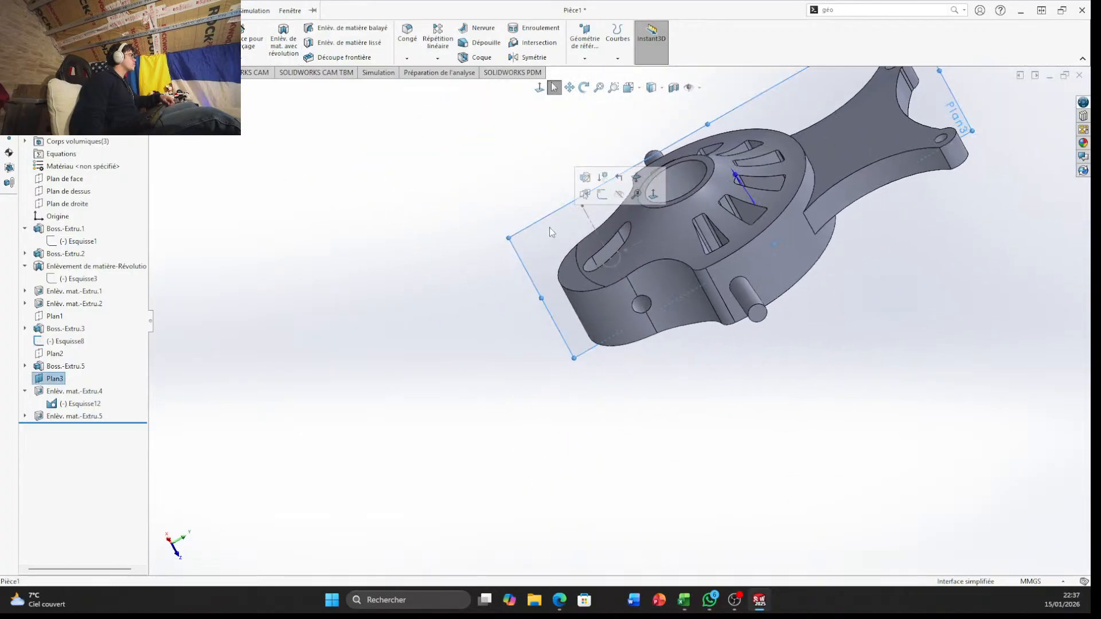
pyautogui.click(620, 194)
# Create a reference plane offset 42 mm from Plan de droite, with the offset direction reversed
pyautogui.click(442, 73)
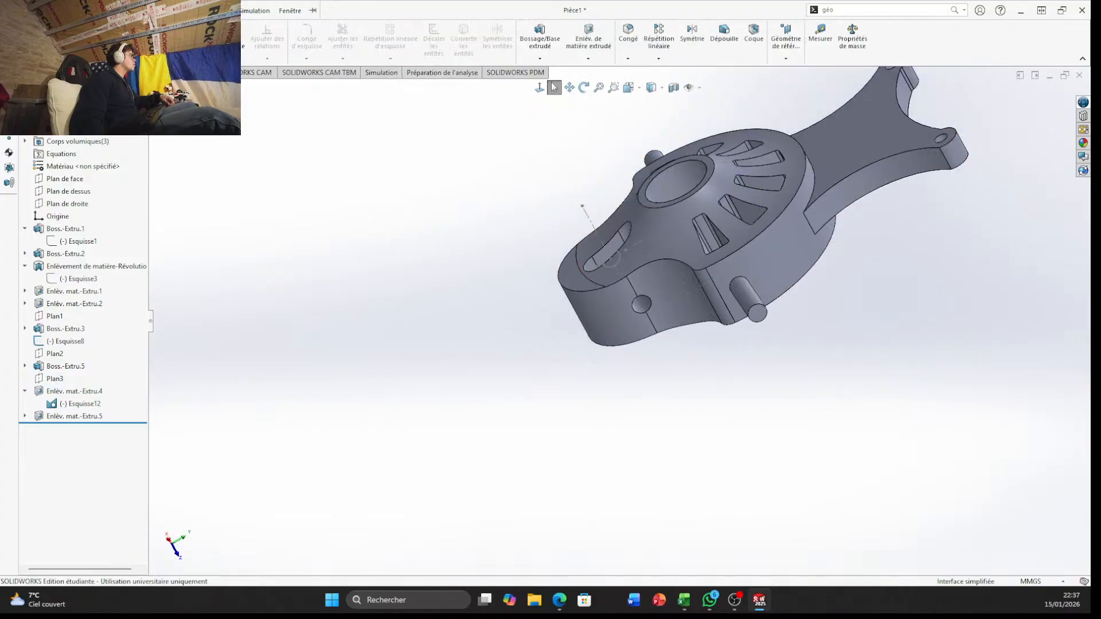
pyautogui.click(17, 73)
pyautogui.click(583, 47)
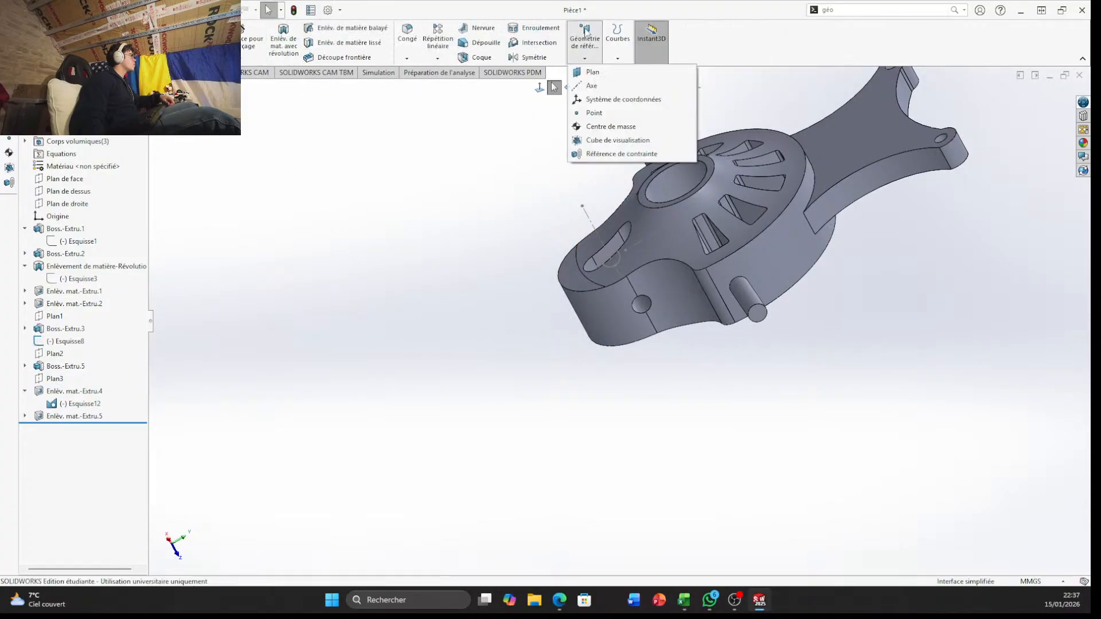
pyautogui.click(592, 72)
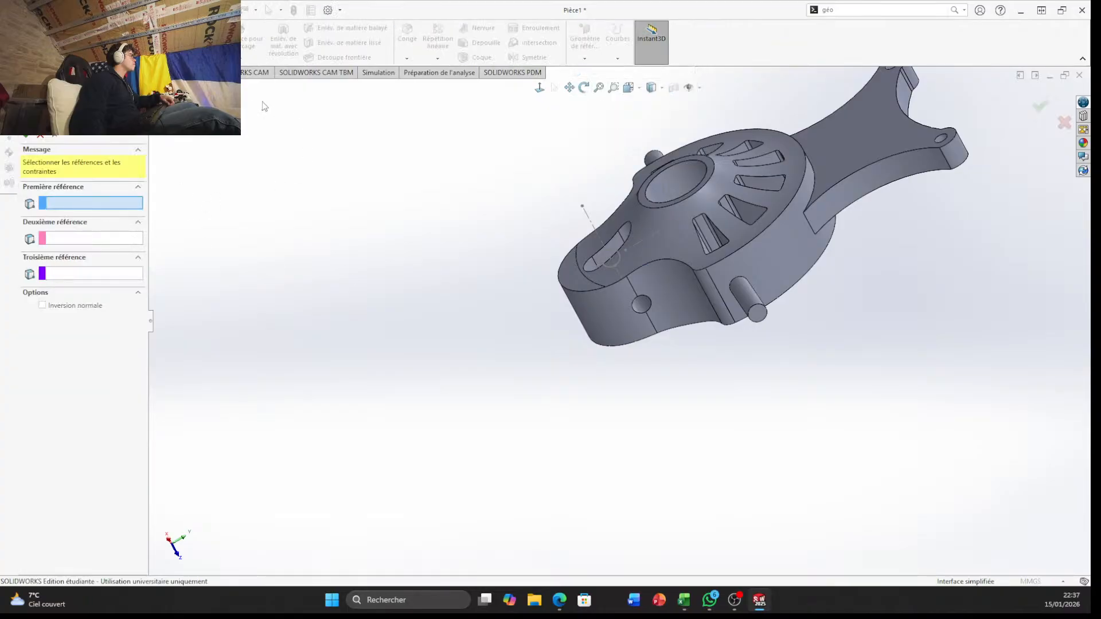
pyautogui.click(156, 88)
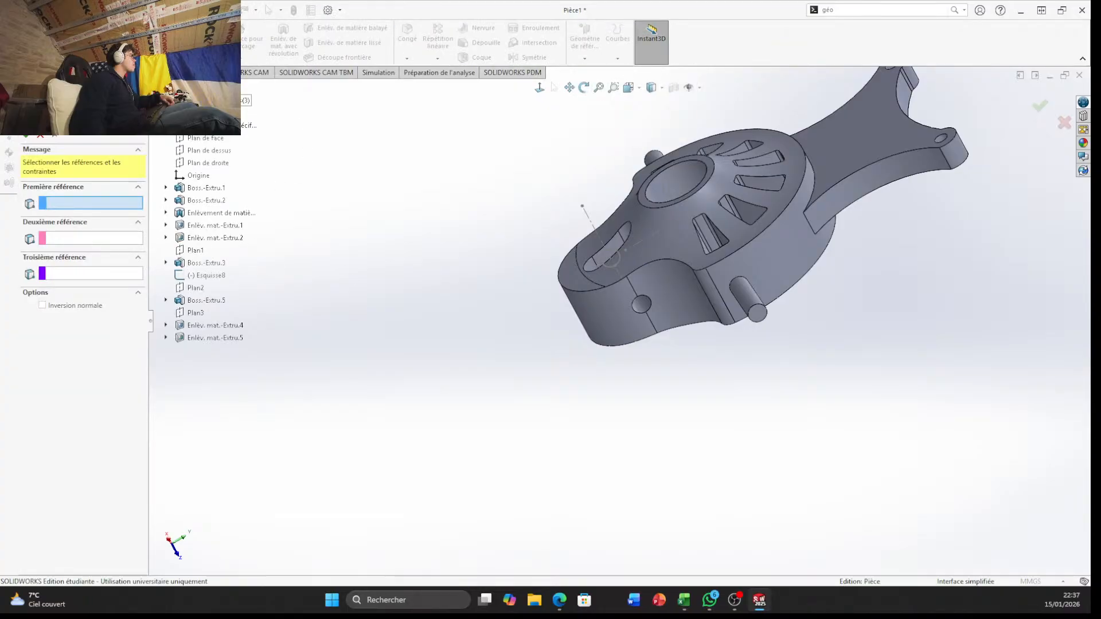
pyautogui.click(201, 139)
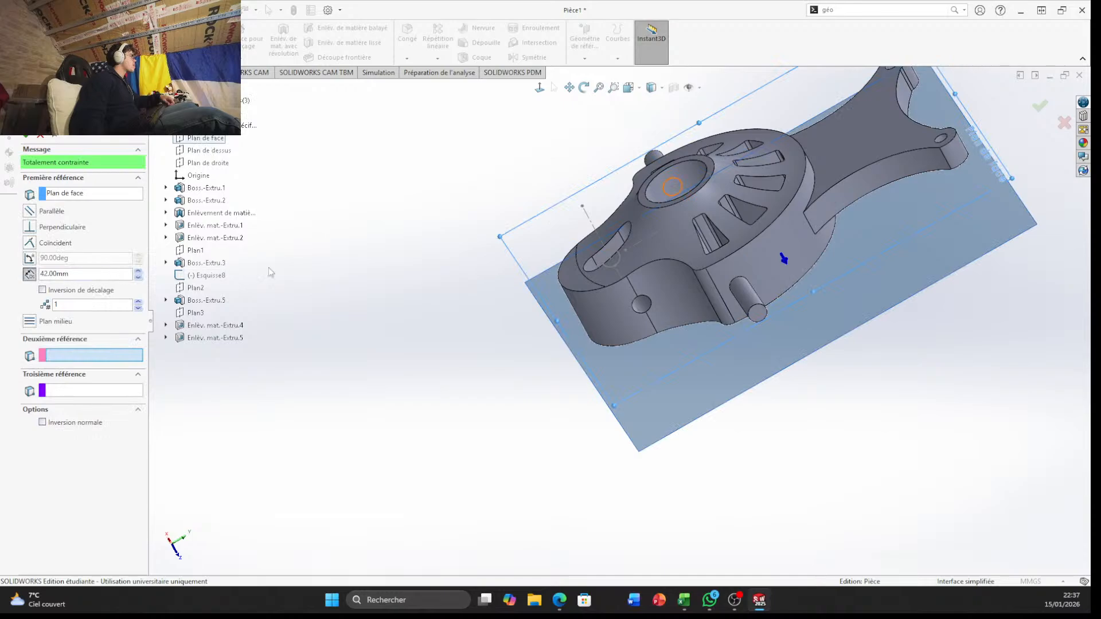
pyautogui.moveTo(355, 295); pyautogui.dragTo(367, 318, button='middle')
pyautogui.click(87, 193)
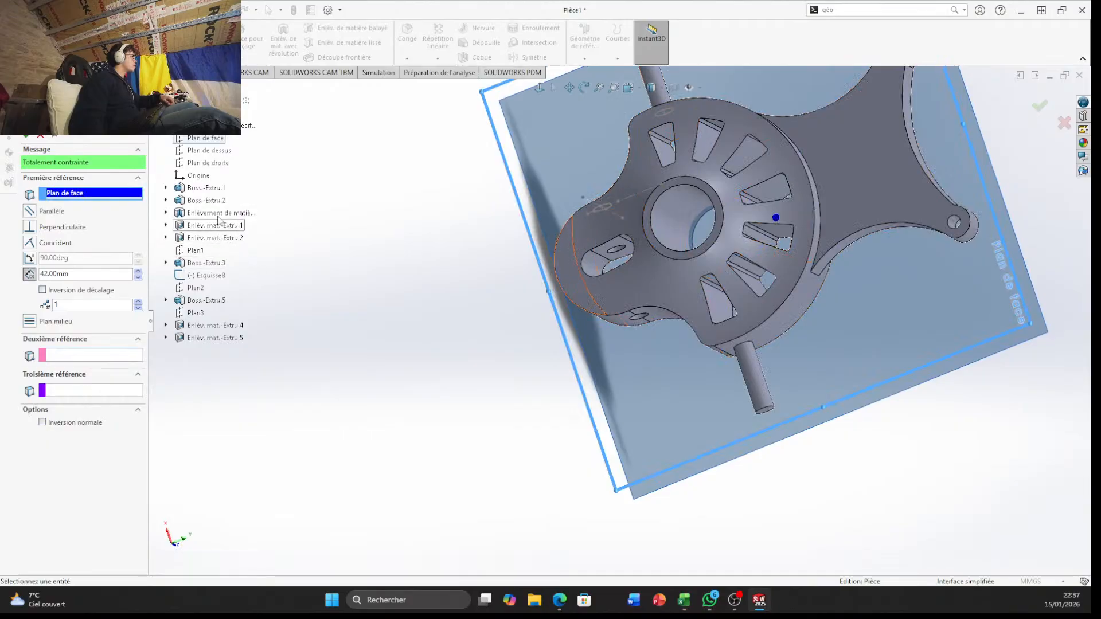
pyautogui.click(202, 163)
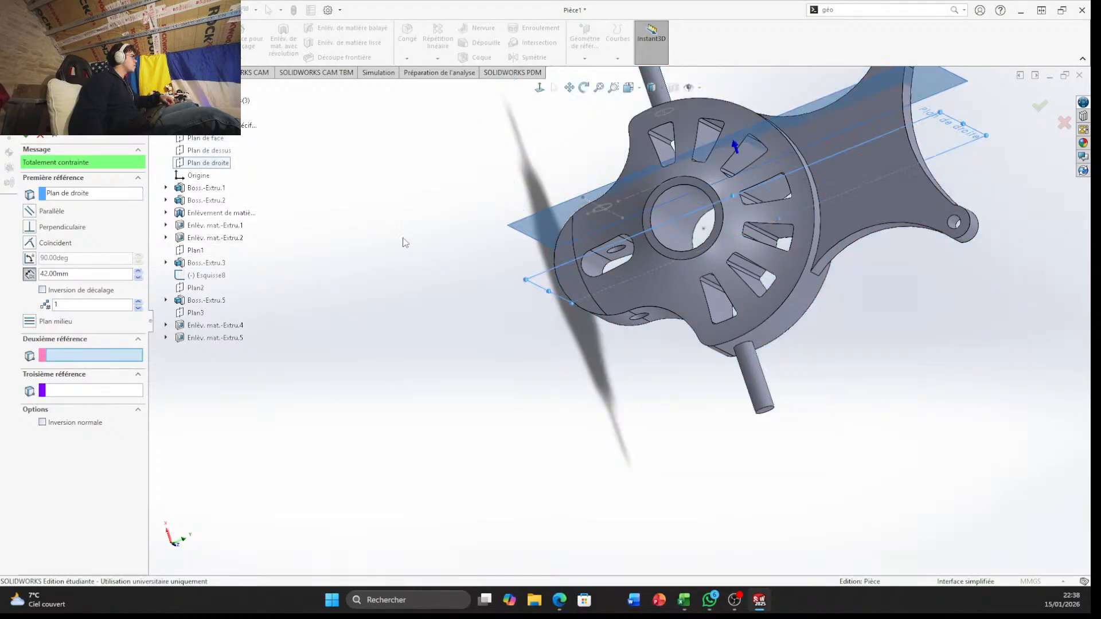
pyautogui.click(42, 290)
pyautogui.click(1040, 108)
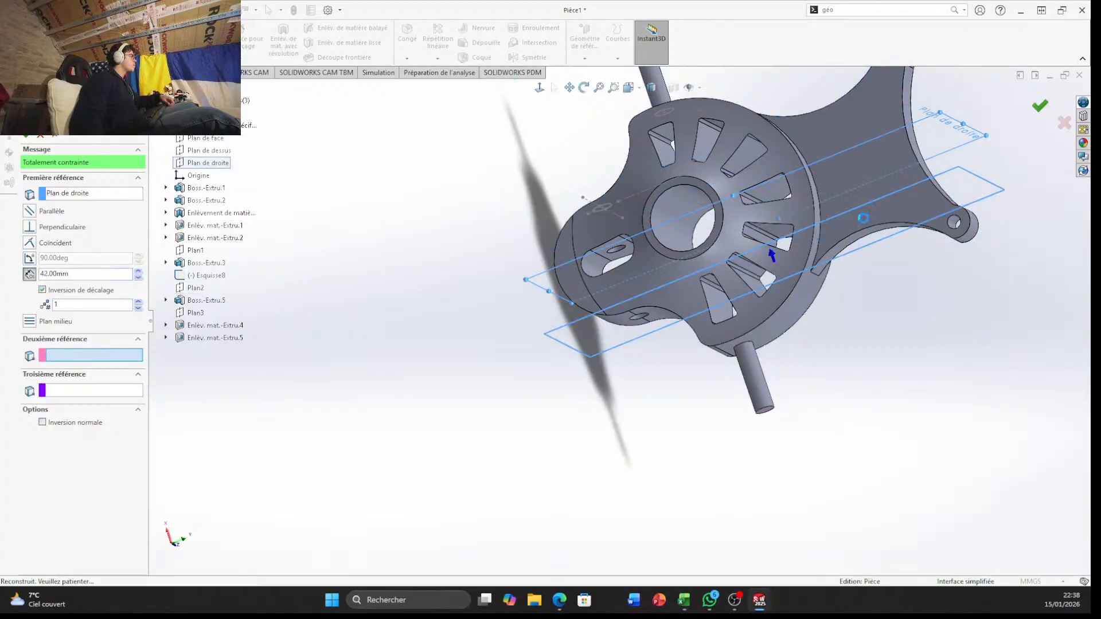
# Start a sketch on the new offset plane and draw a circle of 12 mm radius centred on the hole
pyautogui.click(613, 347)
pyautogui.click(655, 312)
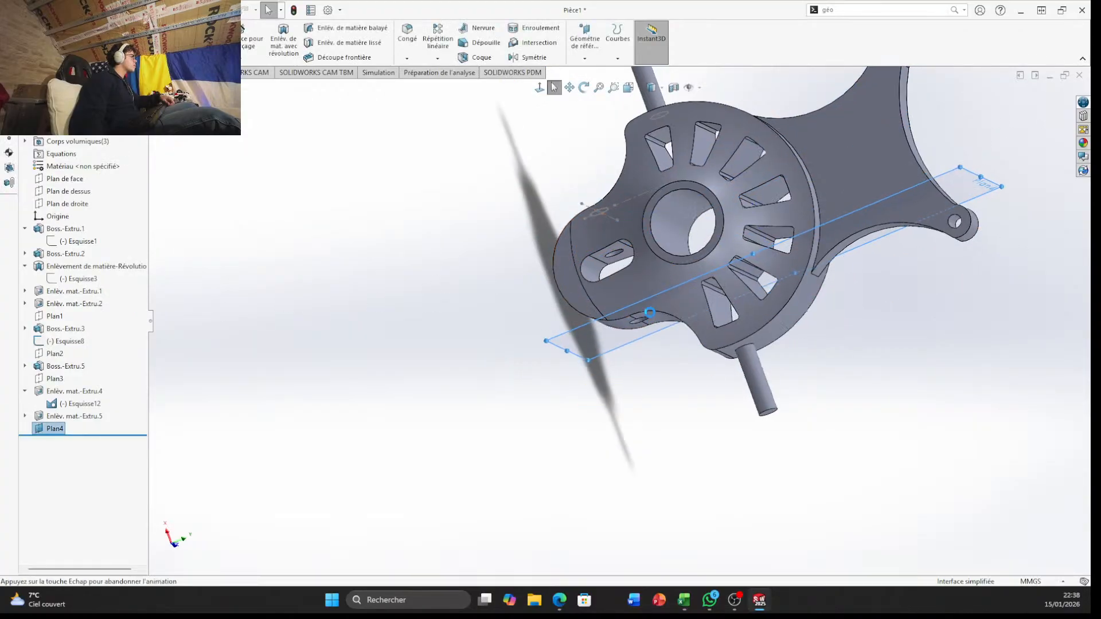
pyautogui.scroll(-3, 612, 459)
pyautogui.scroll(-3, 612, 459)
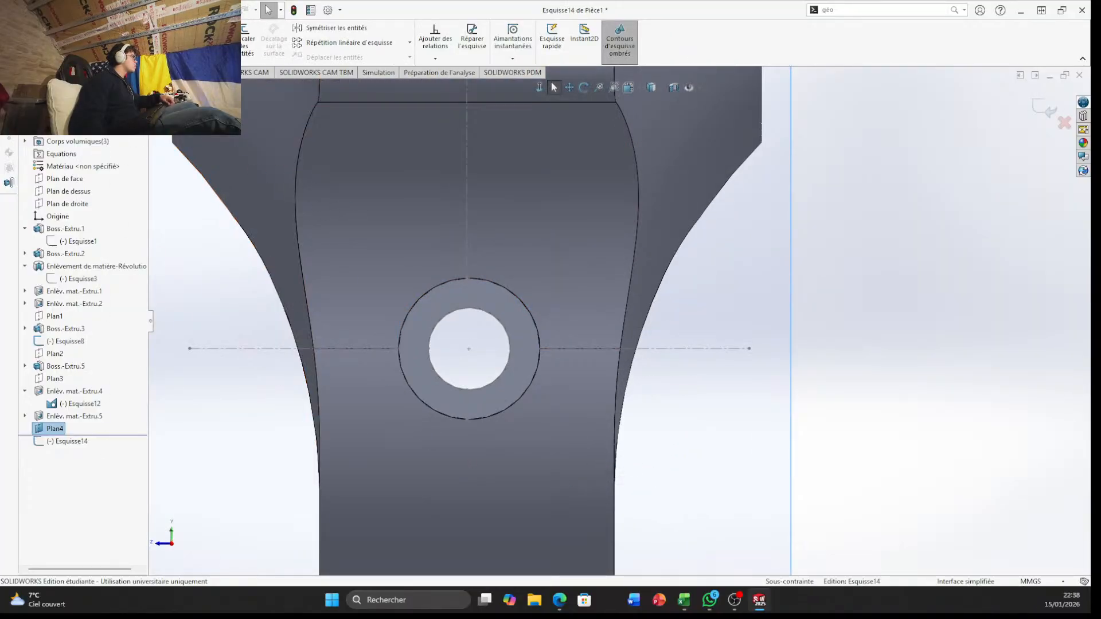
pyautogui.click(102, 27)
pyautogui.click(469, 349)
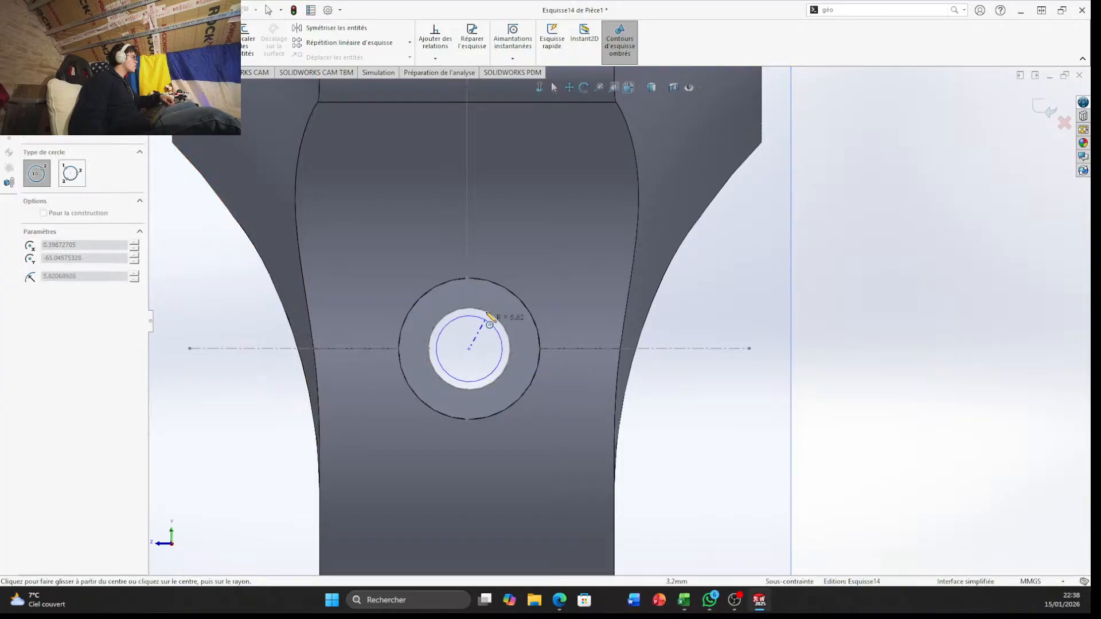
pyautogui.click(500, 287)
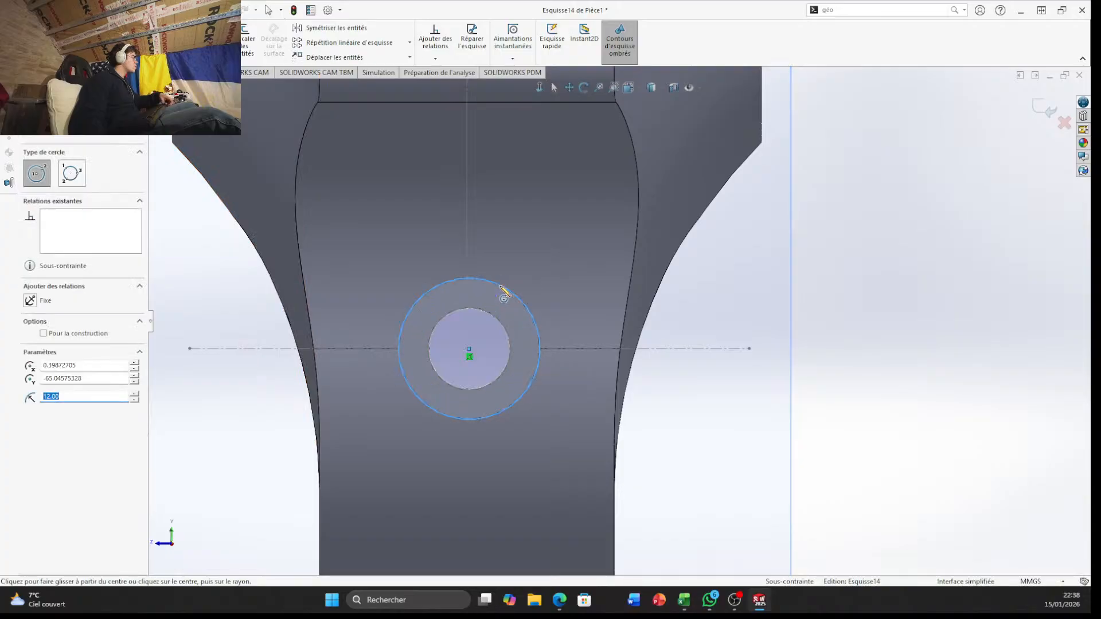
pyautogui.press('Escape')
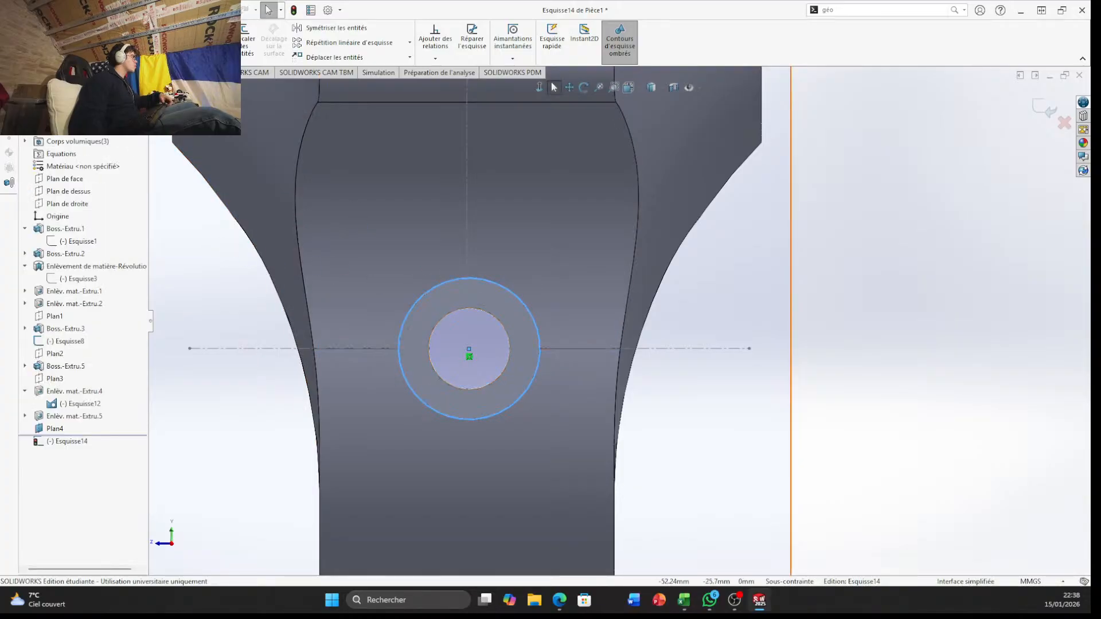
# Make an extruded cut from the 12 mm radius circle, blind (Borgne) 10 mm in both direction 1 and direction 2
pyautogui.click(18, 73)
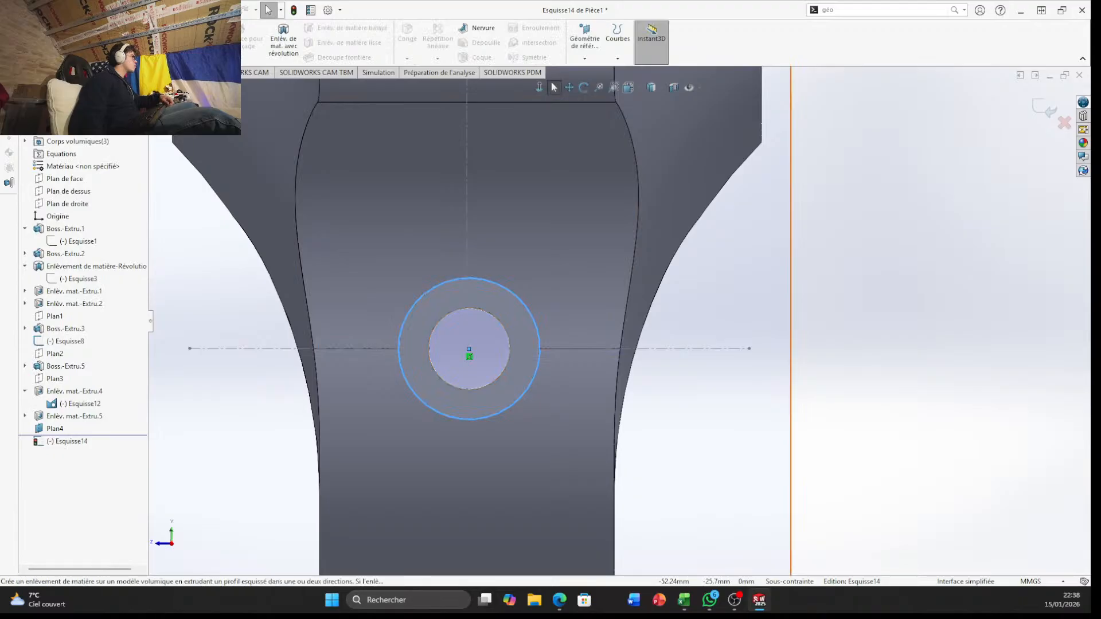
pyautogui.click(211, 41)
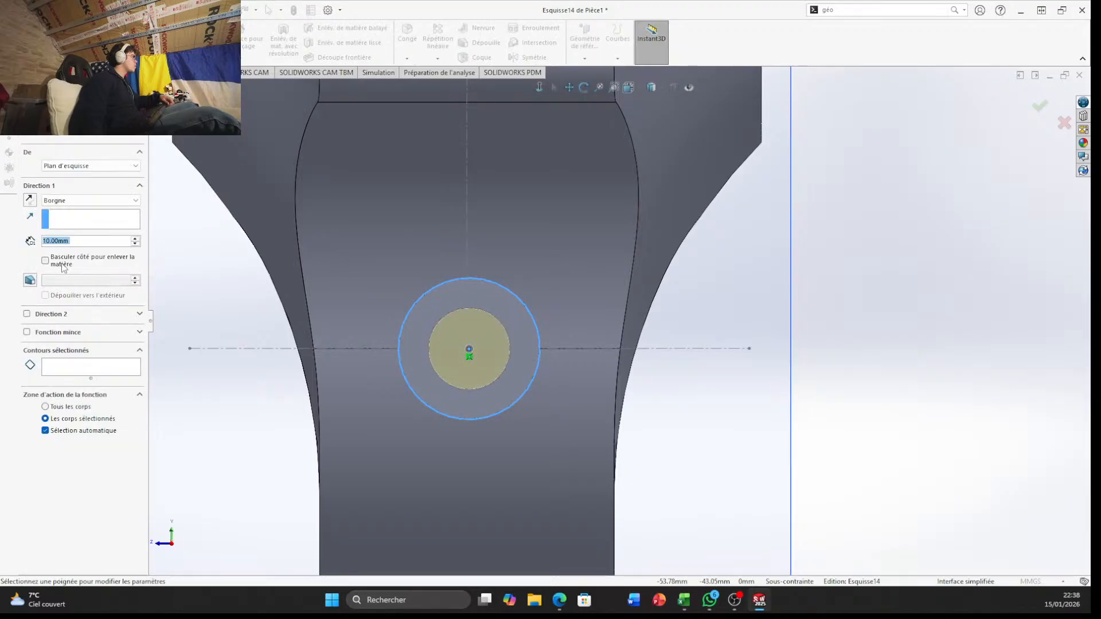
pyautogui.click(27, 315)
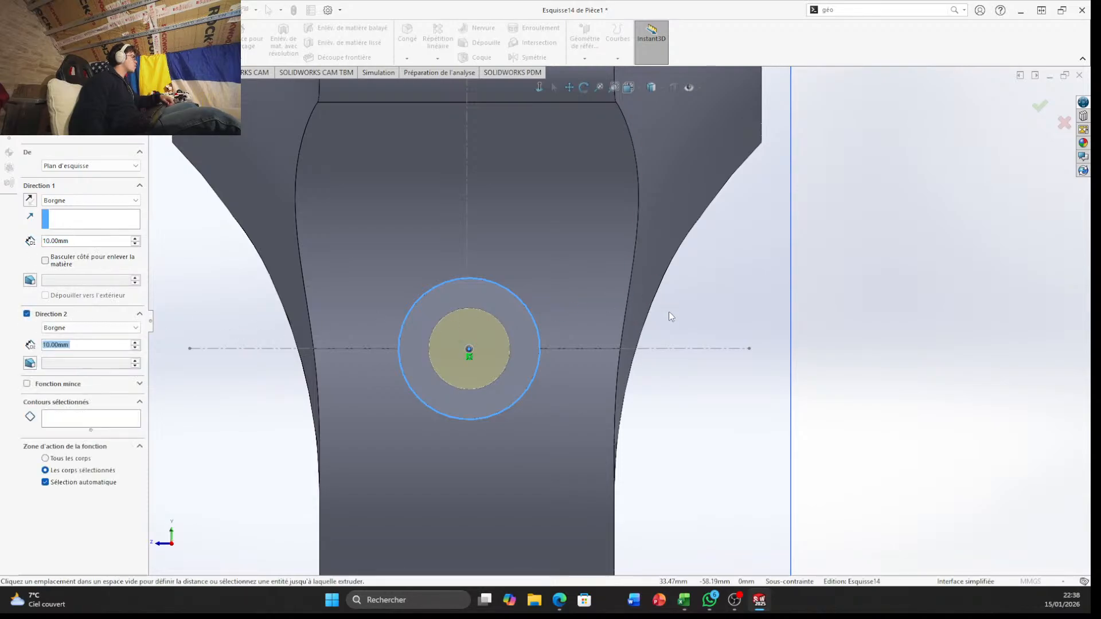
pyautogui.scroll(-3, 668, 315)
pyautogui.moveTo(686, 325); pyautogui.dragTo(546, 324, button='middle')
pyautogui.scroll(6, 699, 319)
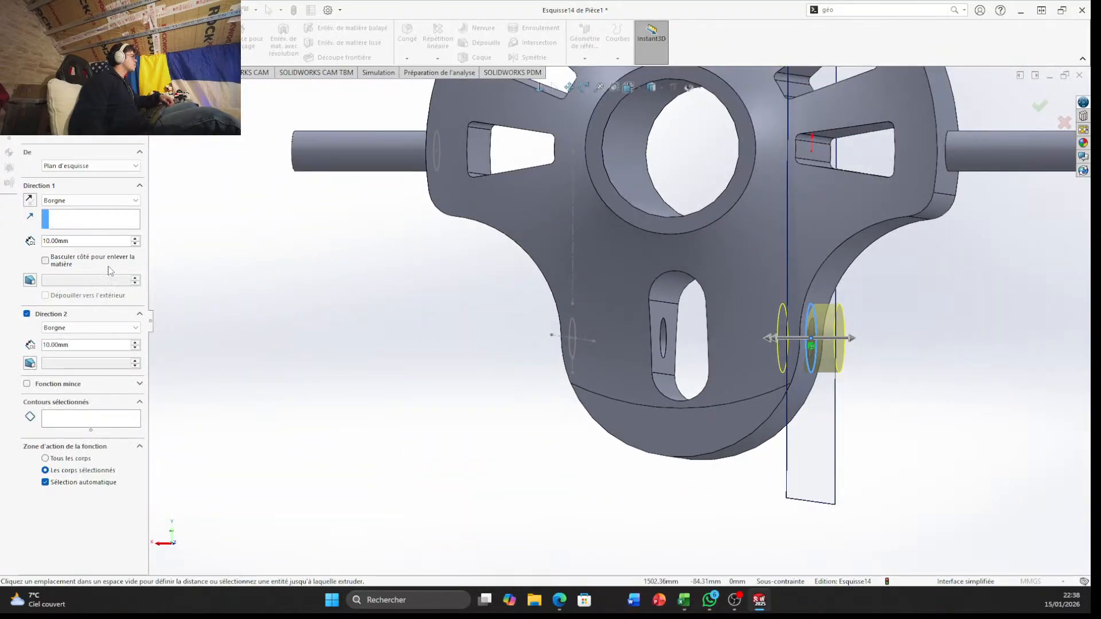
pyautogui.scroll(-3, 846, 379)
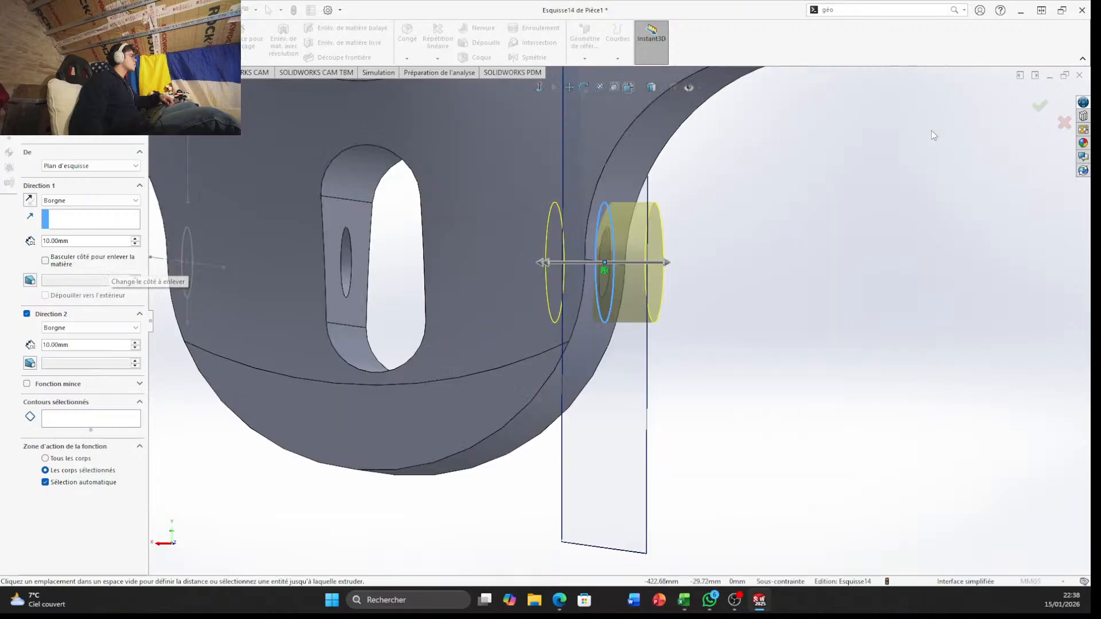
pyautogui.click(1039, 105)
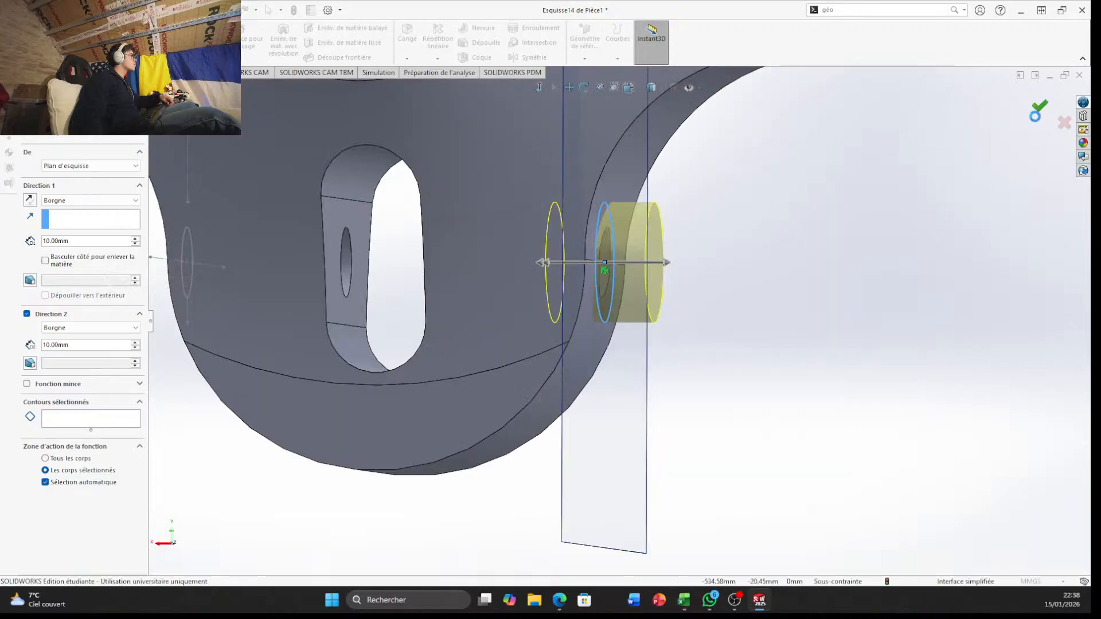
# Start a sketch on the flat inner face of the lower slot, around the small hole
pyautogui.moveTo(710, 258); pyautogui.dragTo(576, 533, button='middle')
pyautogui.scroll(-4, 607, 419)
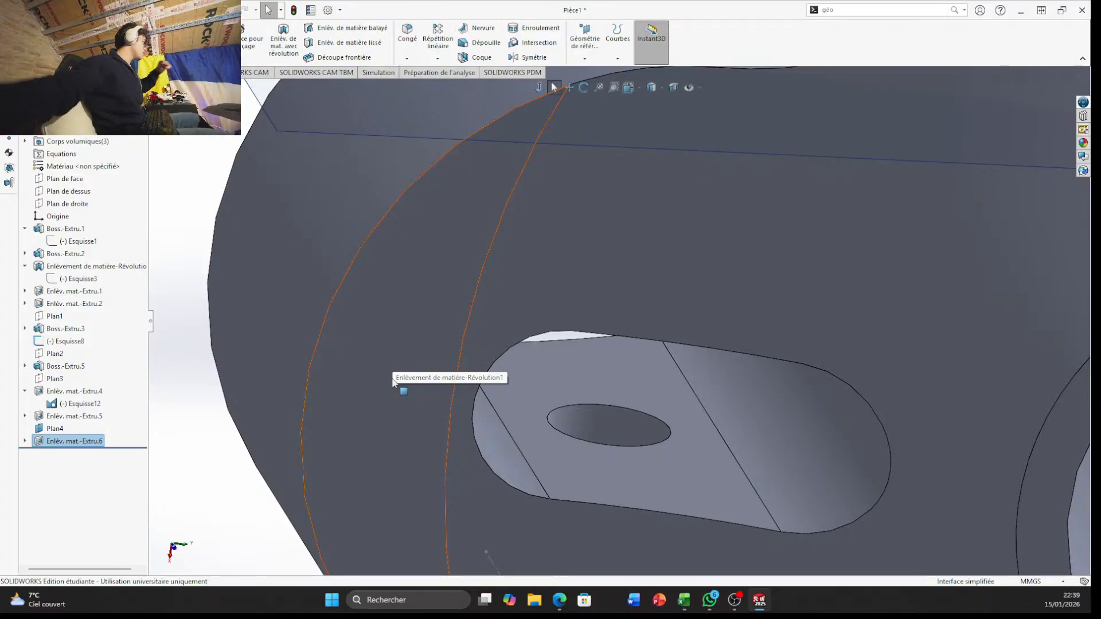
pyautogui.click(639, 477)
pyautogui.click(697, 445)
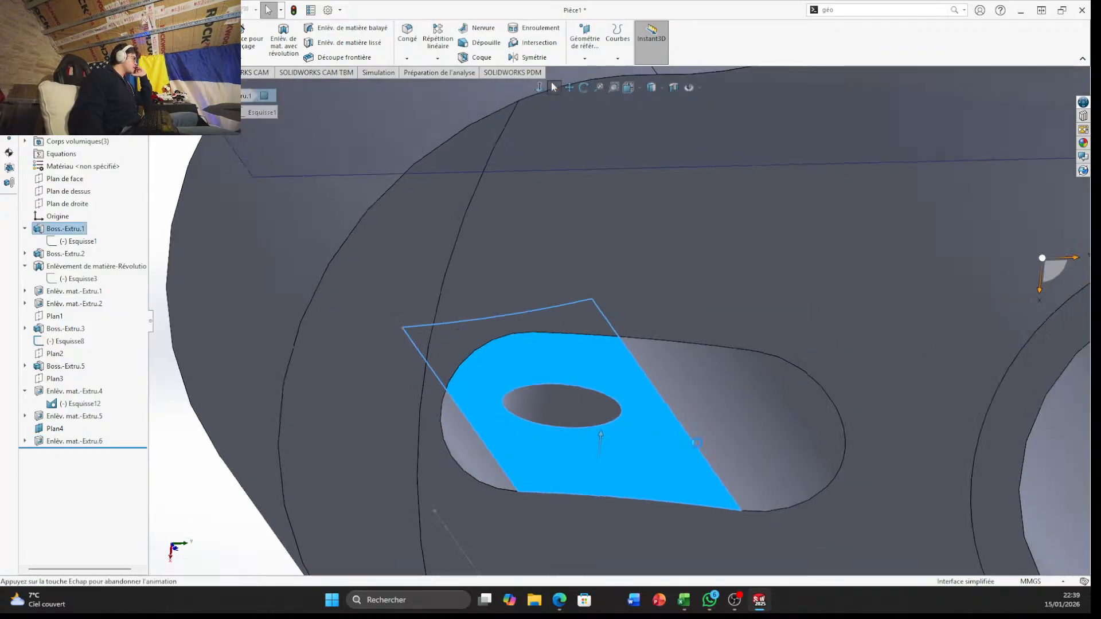
pyautogui.scroll(-5, 686, 444)
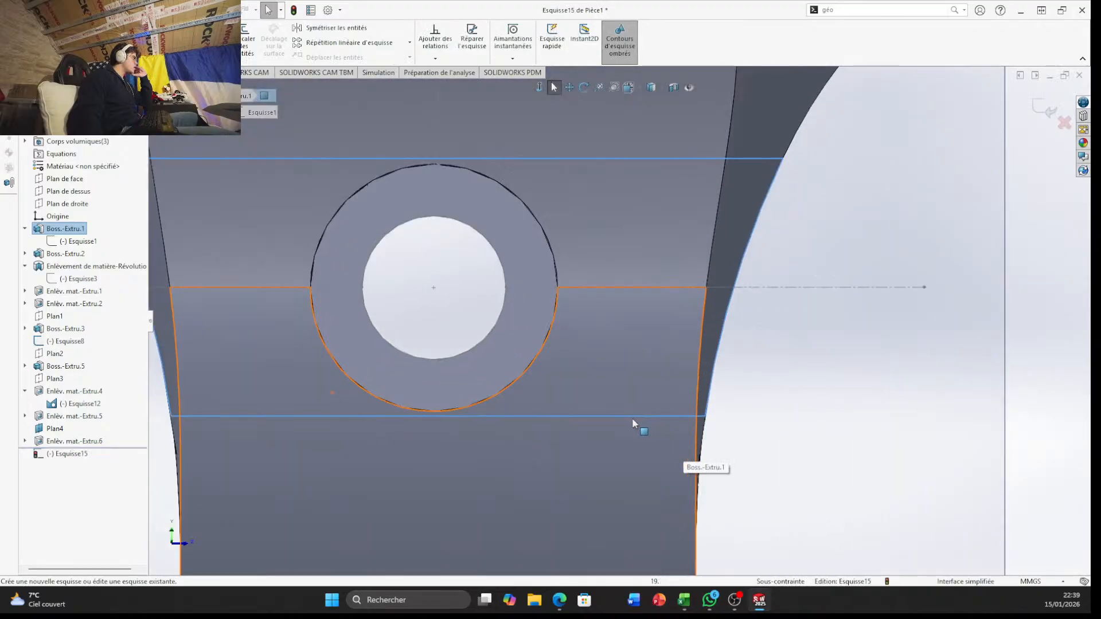
pyautogui.scroll(-4, 400, 312)
pyautogui.scroll(6, 424, 280)
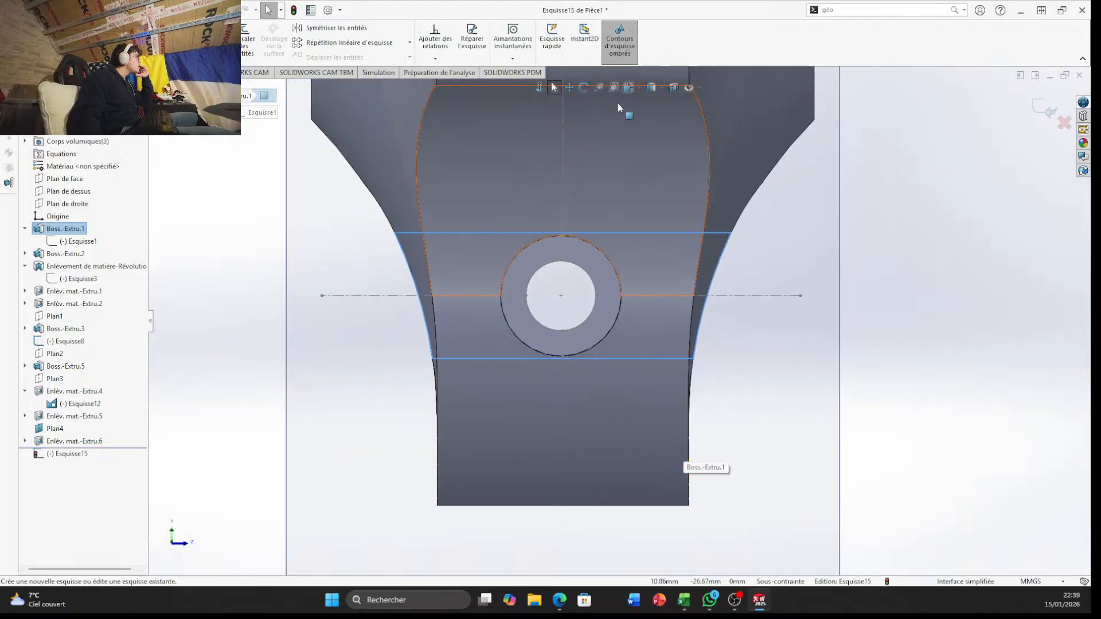
# Apply a planar section view based on the slot's inner face, with the section plane offset 8 mm
pyautogui.click(667, 87)
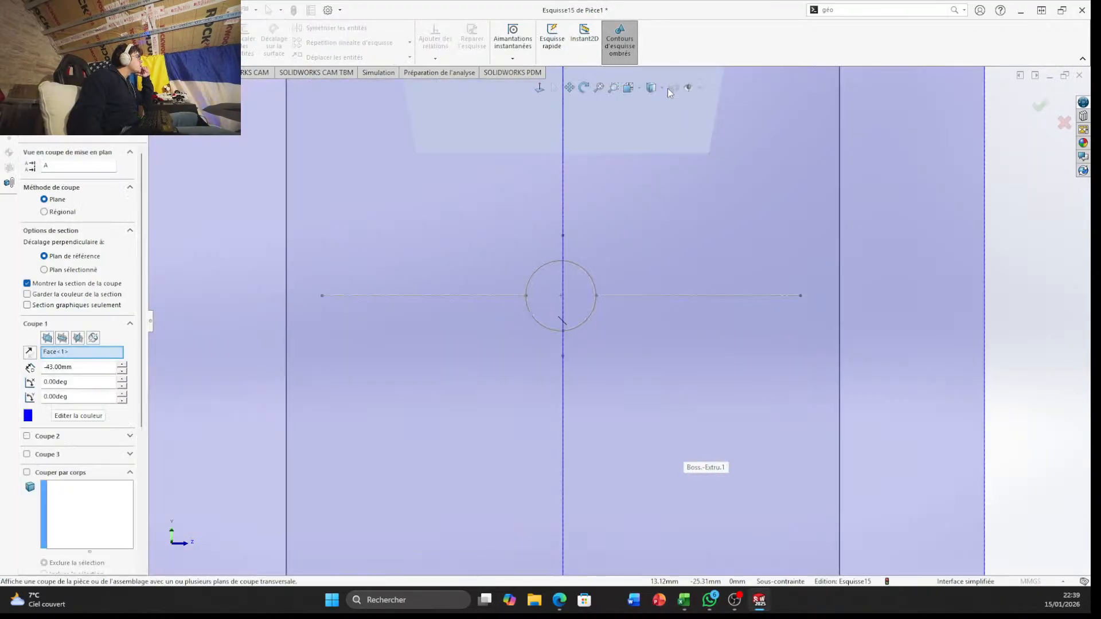
pyautogui.moveTo(811, 410); pyautogui.dragTo(678, 310, button='middle')
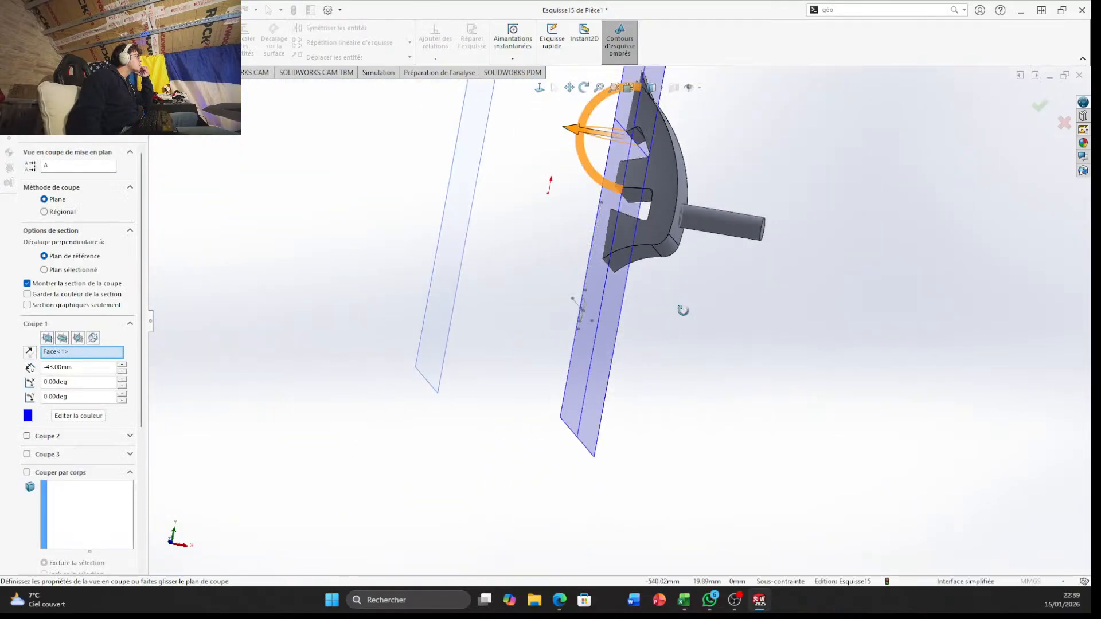
pyautogui.moveTo(594, 148); pyautogui.dragTo(509, 151)
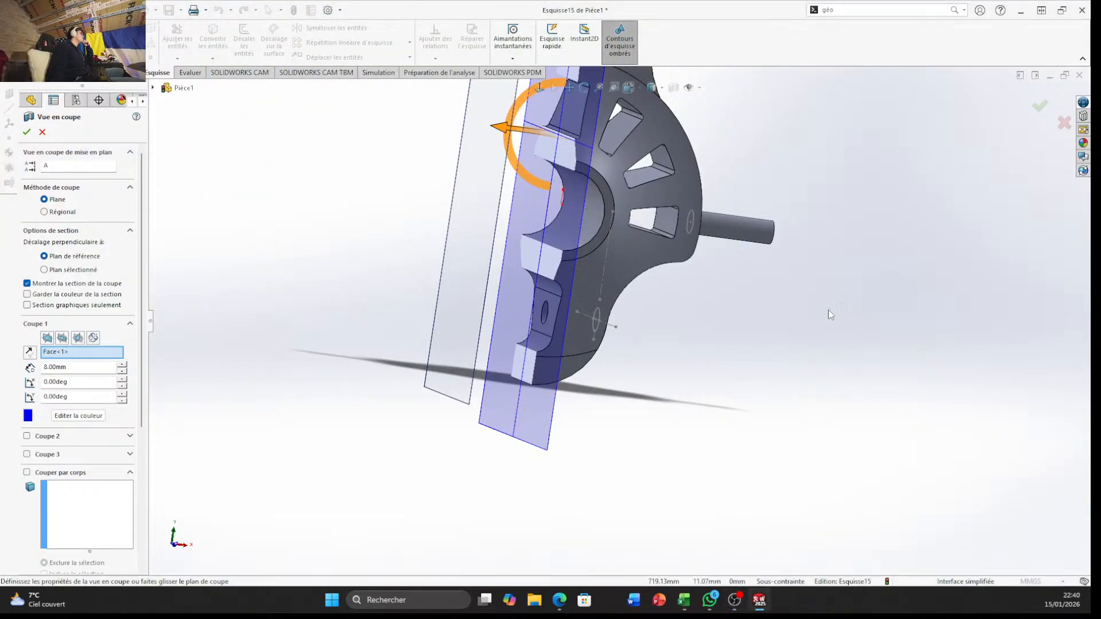
pyautogui.scroll(-4, 662, 339)
pyautogui.scroll(4, 804, 291)
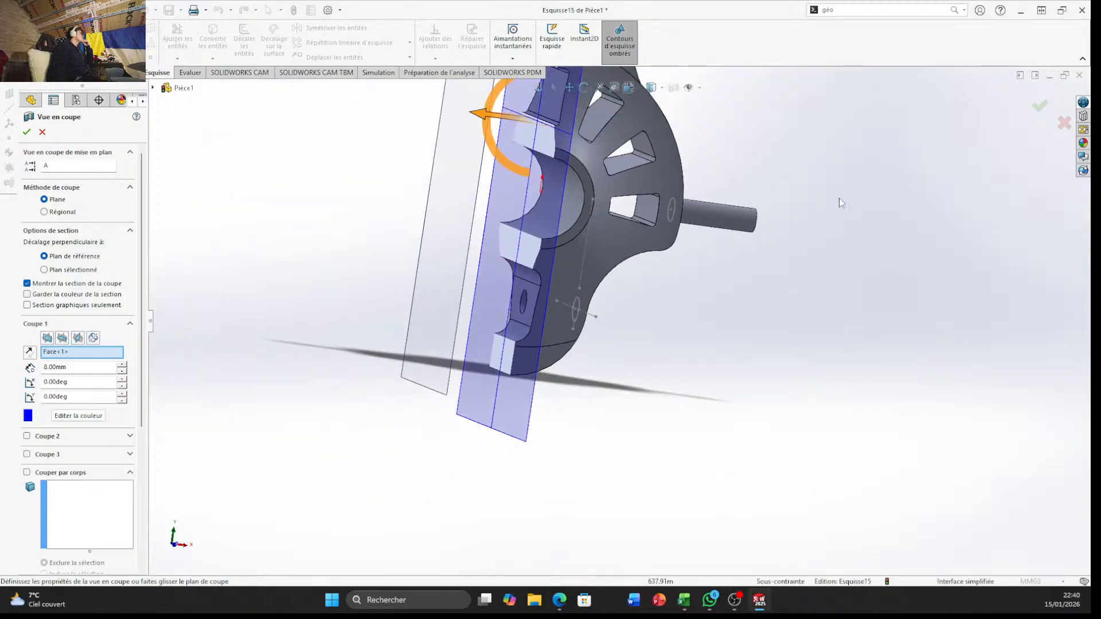
pyautogui.click(1041, 107)
# Examine the sectioned bracket around the hole in the slot's flat inner face
pyautogui.moveTo(571, 183); pyautogui.dragTo(462, 167, button='middle')
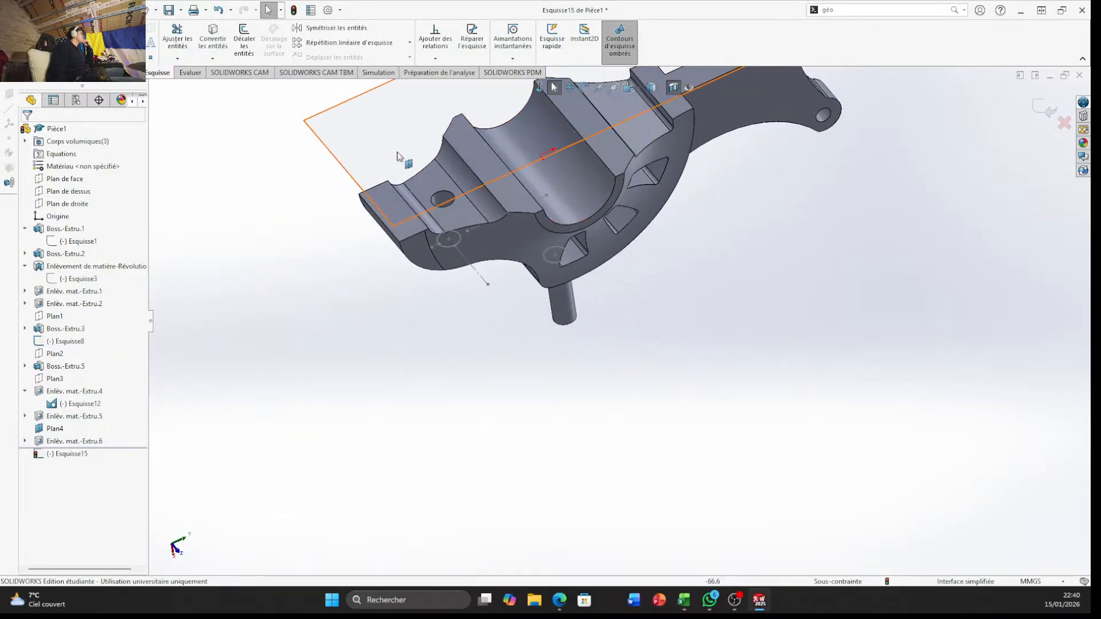
pyautogui.scroll(-4, 390, 151)
pyautogui.scroll(-4, 597, 300)
pyautogui.click(631, 301)
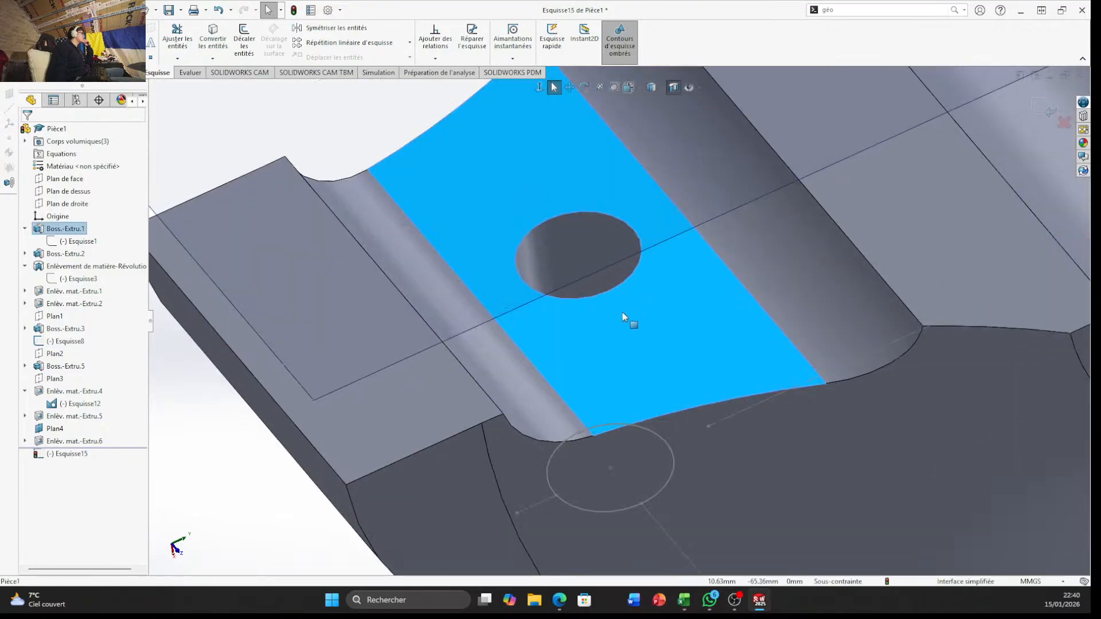
pyautogui.click(77, 452)
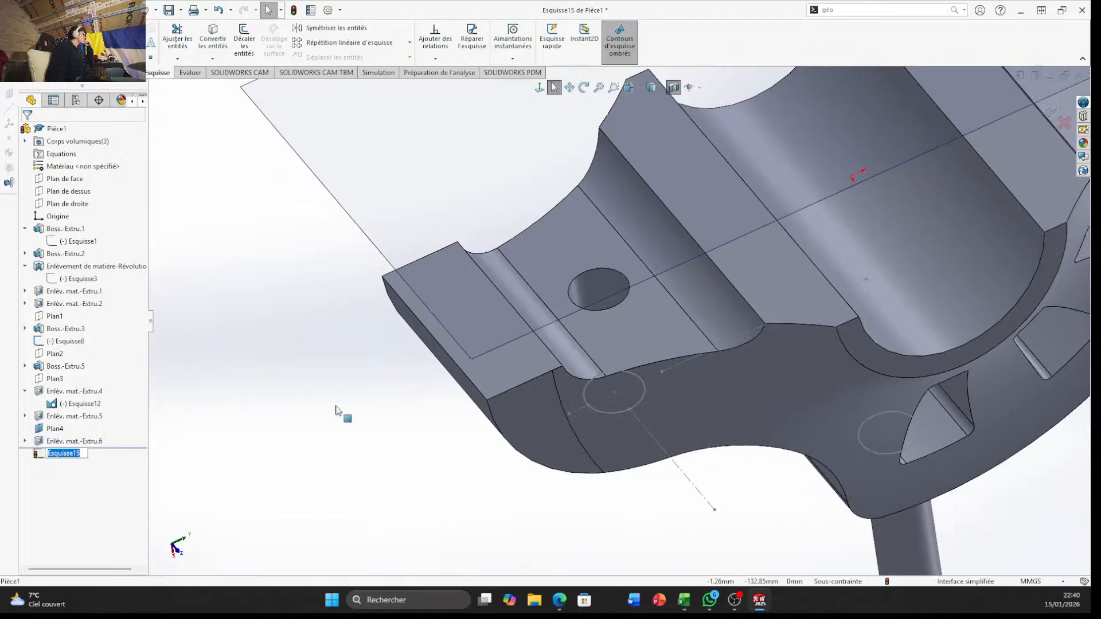
pyautogui.click(446, 443)
pyautogui.moveTo(566, 472); pyautogui.dragTo(568, 599, button='middle')
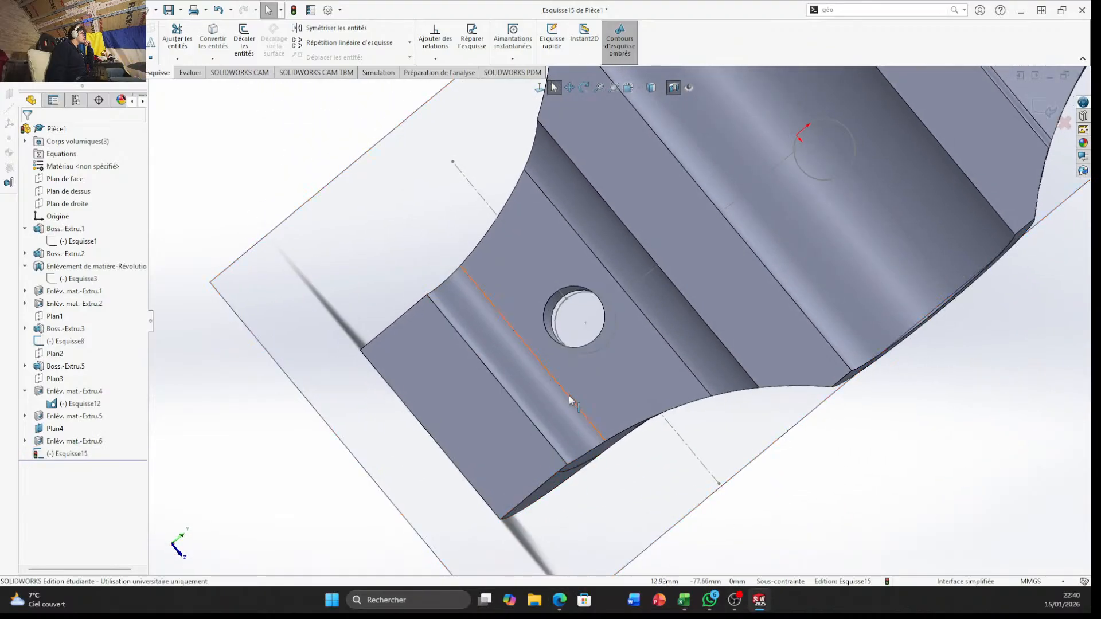
pyautogui.click(588, 343)
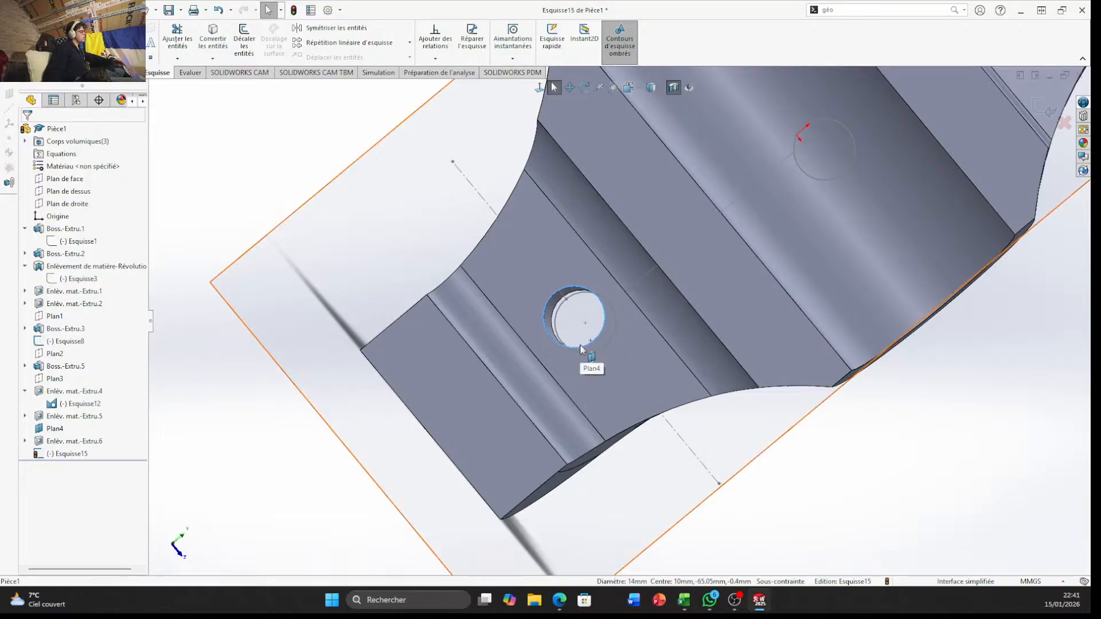
pyautogui.scroll(-6, 569, 354)
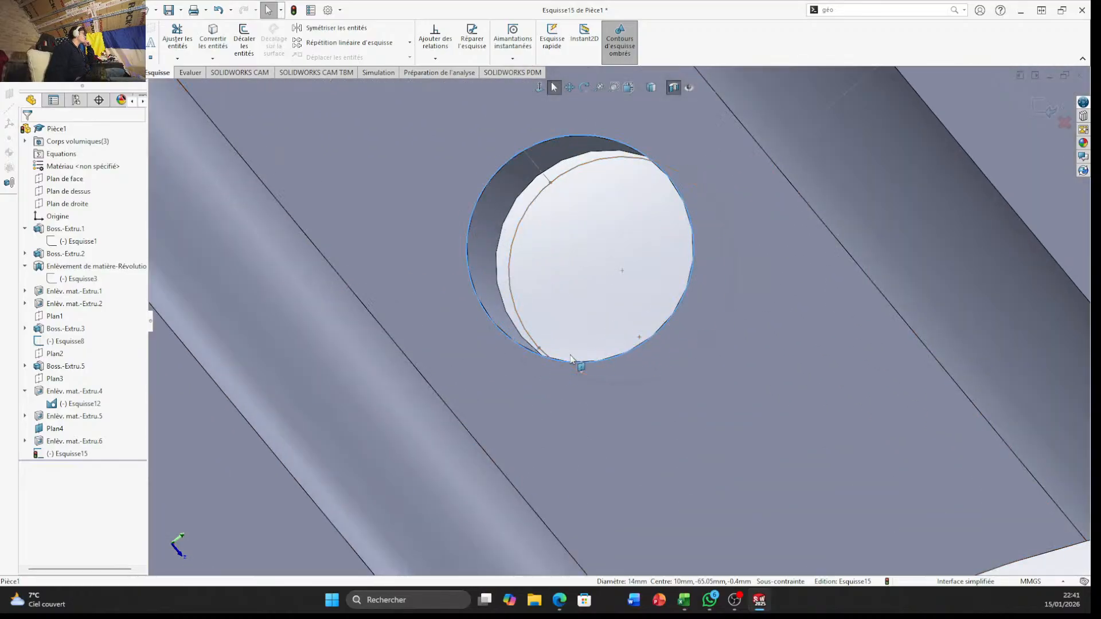
pyautogui.scroll(8, 575, 354)
pyautogui.moveTo(576, 348)
pyautogui.mouseDown(button='middle')
pyautogui.moveTo(573, 297)
pyautogui.moveTo(581, 329)
pyautogui.mouseUp(button='middle')
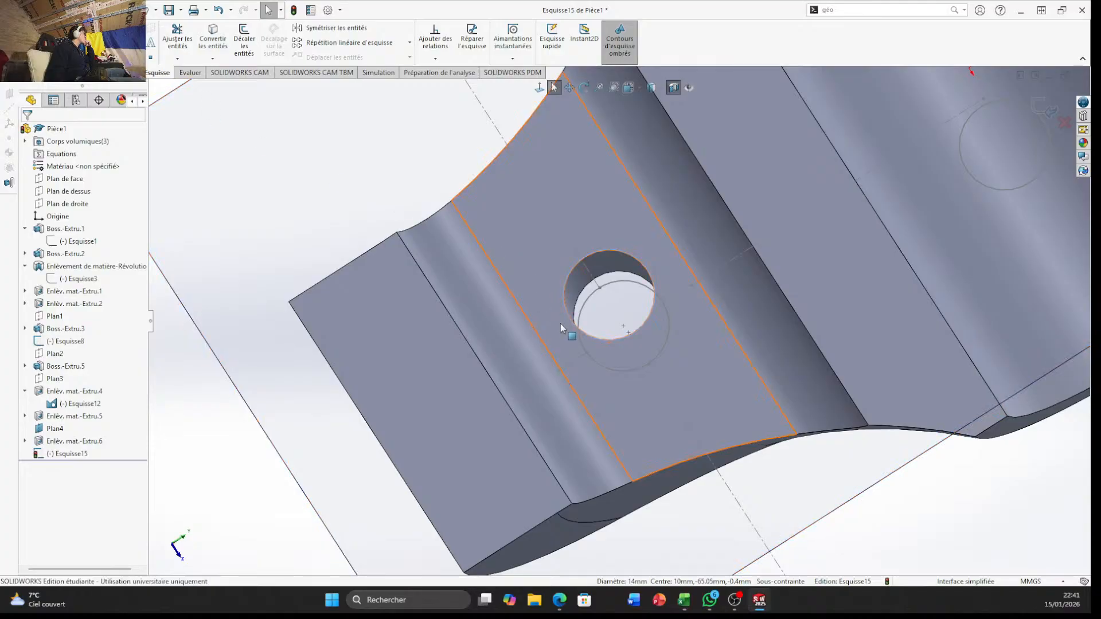
pyautogui.scroll(4, 560, 325)
pyautogui.scroll(-1, 698, 286)
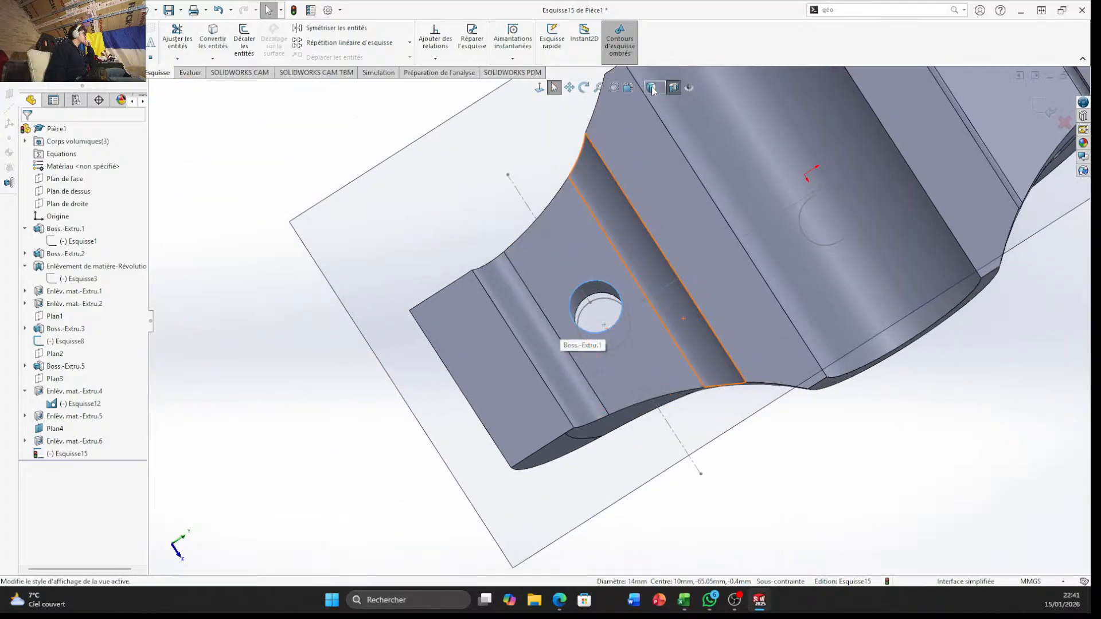
# Draw two concentric circles centred on the hole, with radii of 10 mm and about 7 mm
pyautogui.press('space')
pyautogui.click(460, 430)
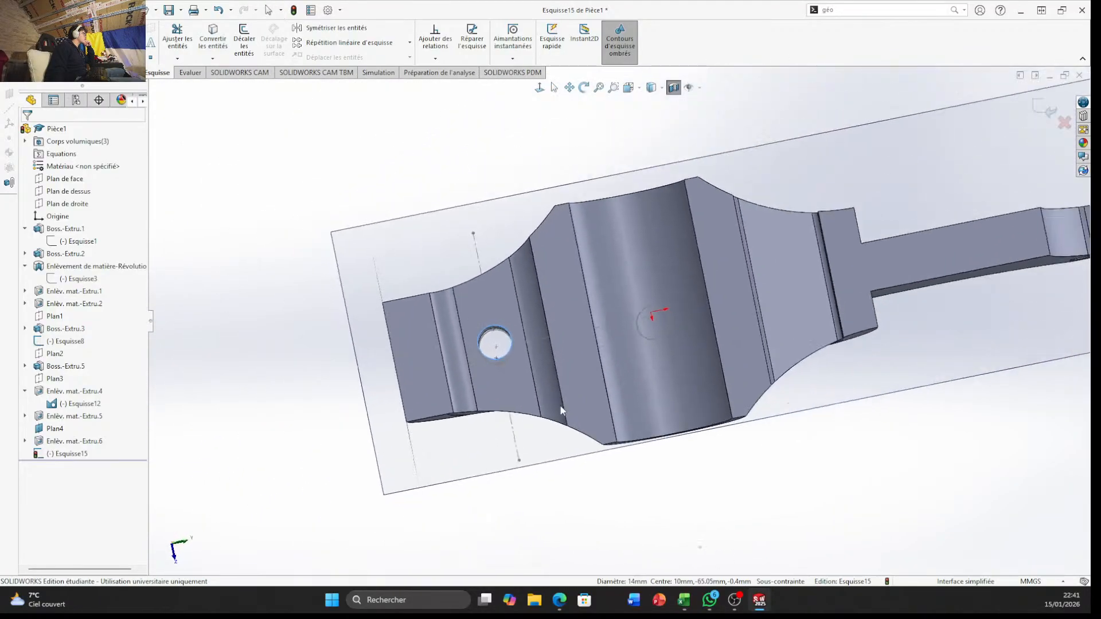
pyautogui.scroll(-6, 446, 312)
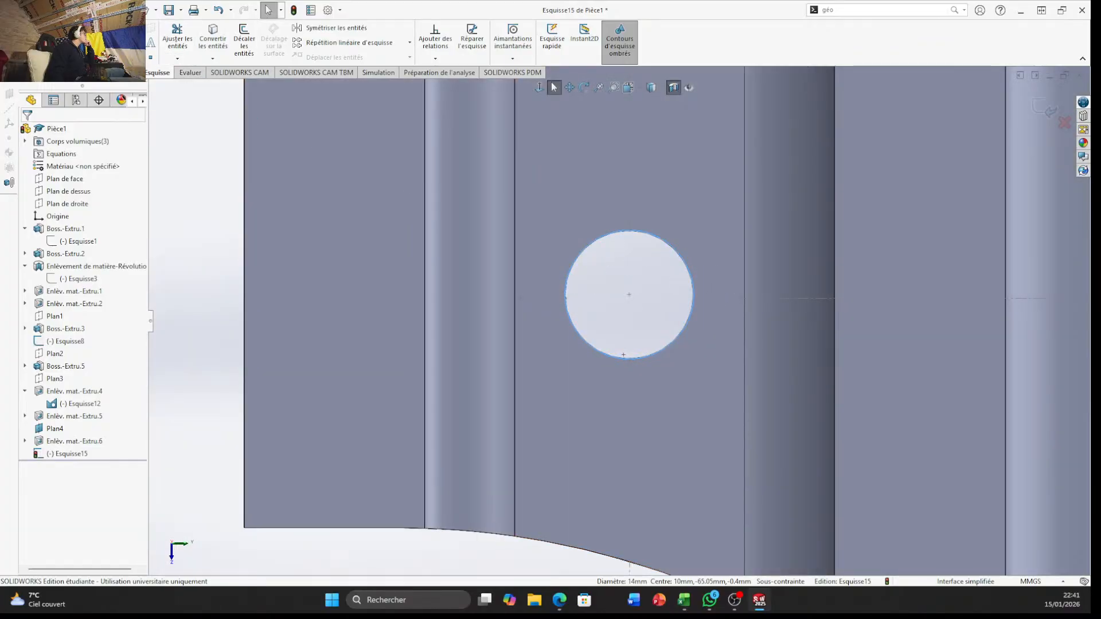
pyautogui.click(102, 27)
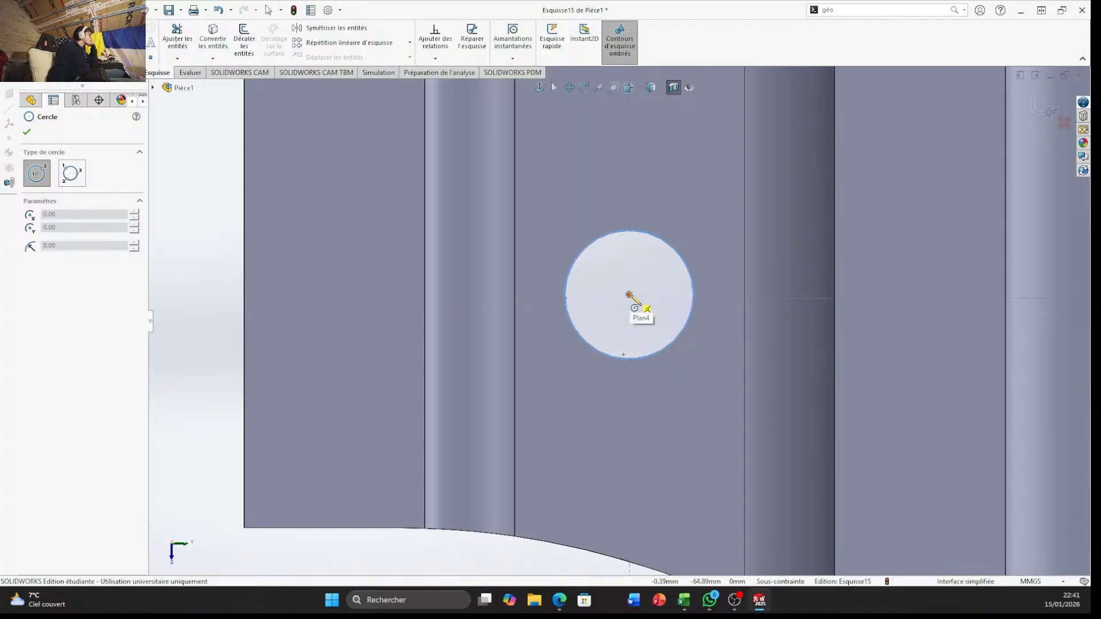
pyautogui.click(629, 295)
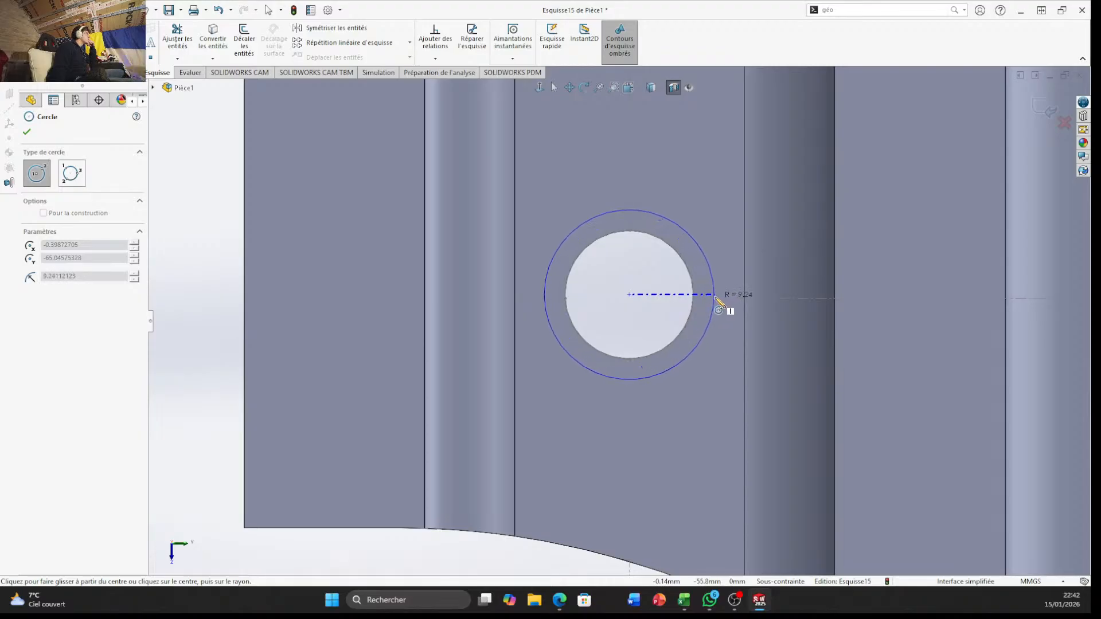
pyautogui.click(716, 298)
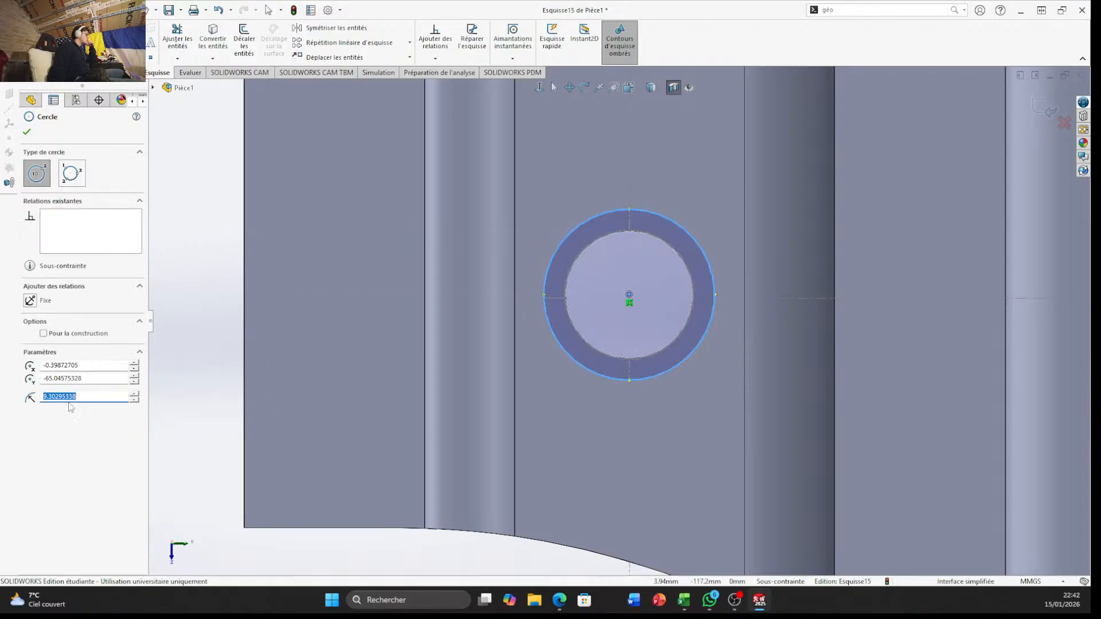
pyautogui.write('10')
pyautogui.press('Return')
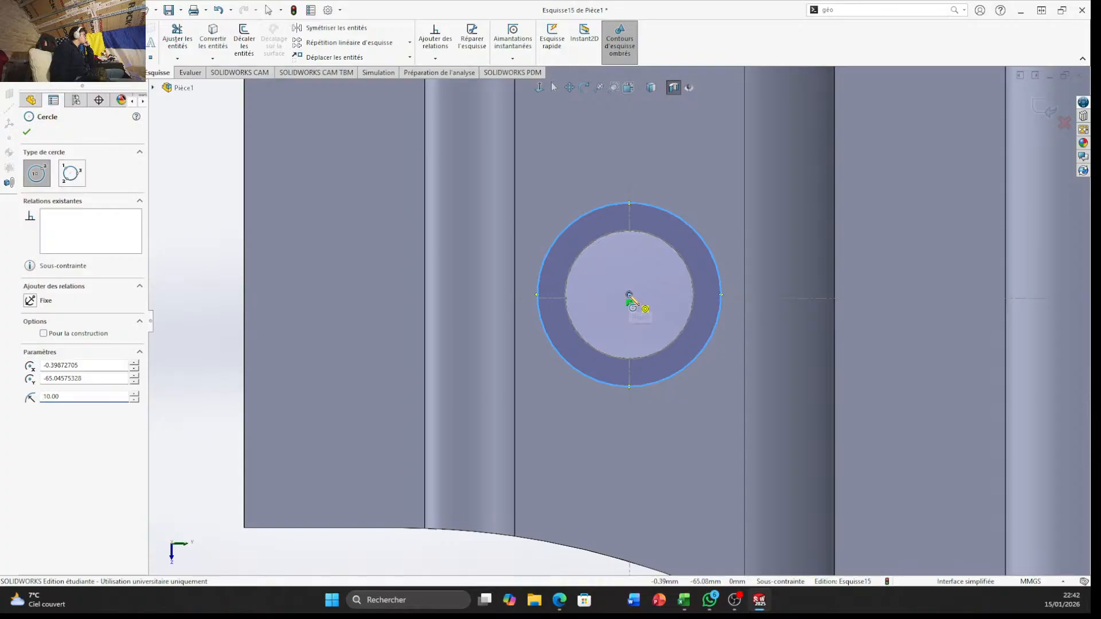
pyautogui.click(629, 295)
pyautogui.click(694, 305)
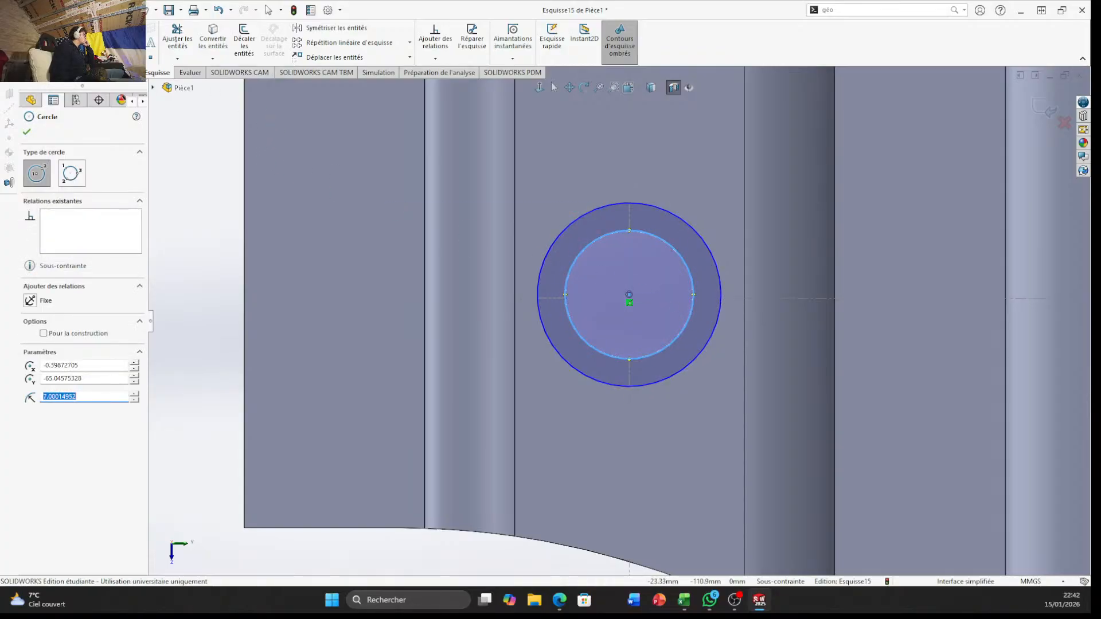
# Extrude the ring between the two concentric circles 0.9 mm from the slot's inner face, merging the result
pyautogui.click(121, 73)
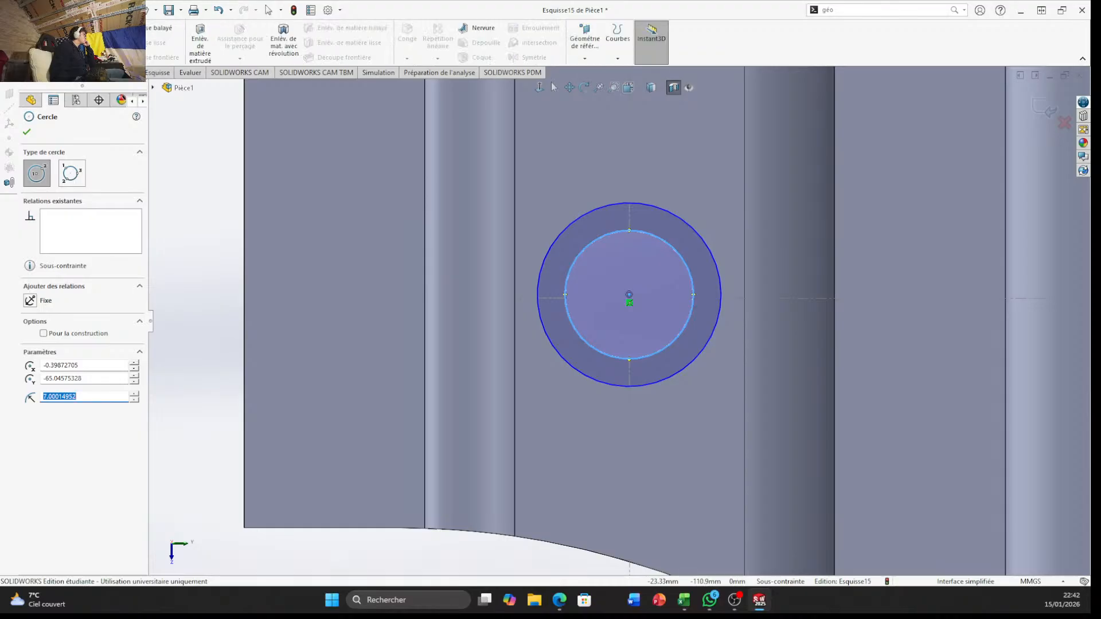
pyautogui.click(27, 41)
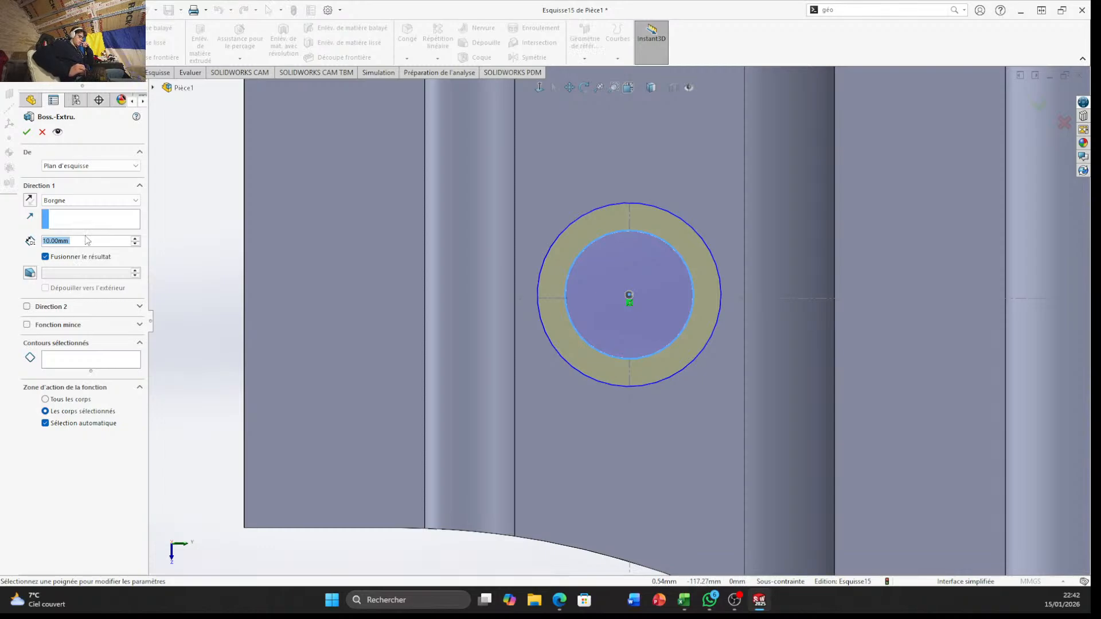
pyautogui.write('0')
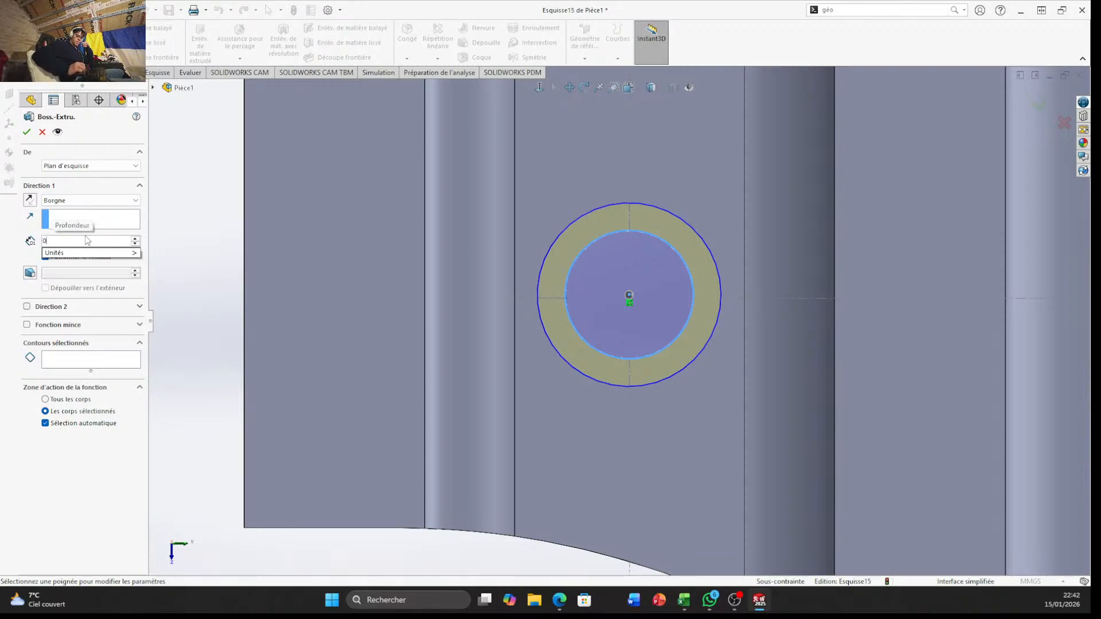
pyautogui.write('.9')
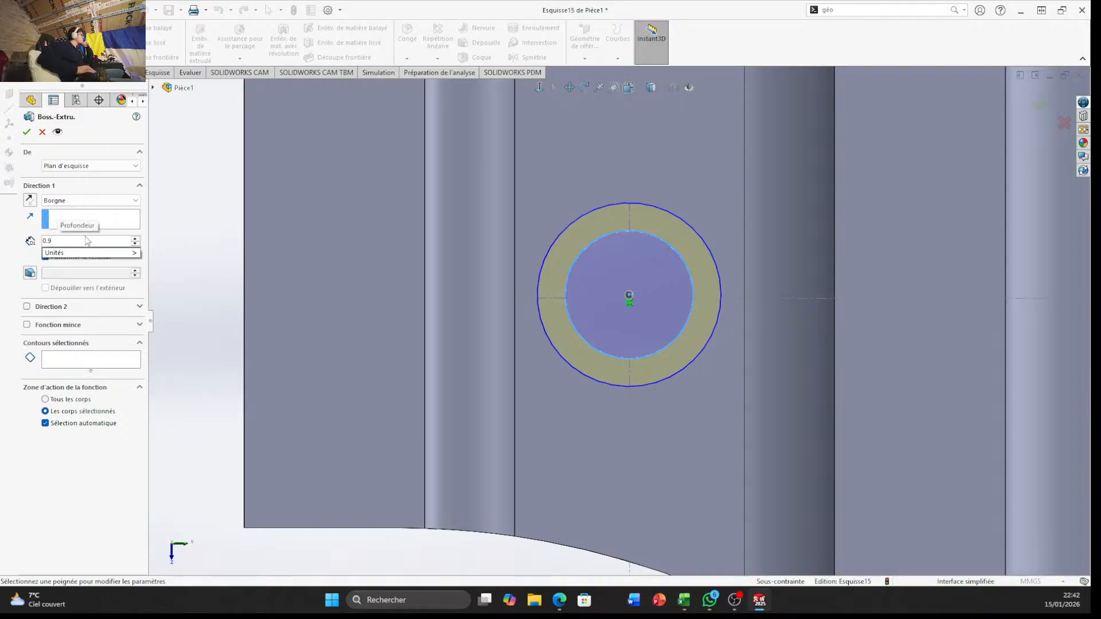
pyautogui.press('Return')
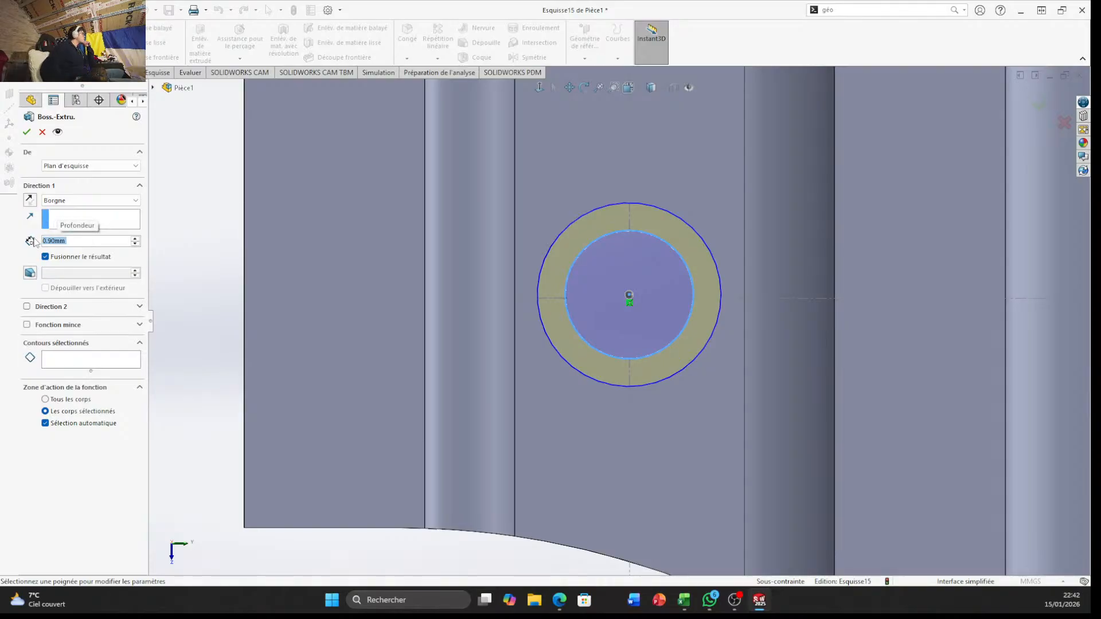
pyautogui.moveTo(562, 386)
pyautogui.mouseDown(button='middle')
pyautogui.moveTo(549, 134)
pyautogui.moveTo(554, 158)
pyautogui.mouseUp(button='middle')
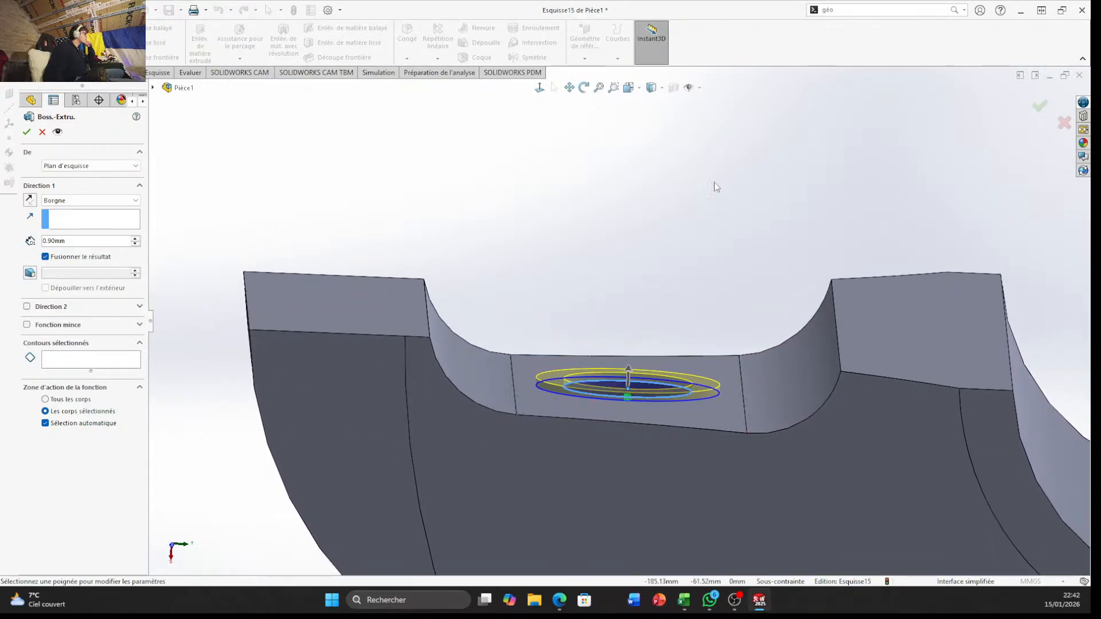
pyautogui.click(1036, 108)
# Redefine the section view from the same face with the cut direction reversed and an offset of 11 mm
pyautogui.moveTo(978, 128); pyautogui.dragTo(569, 382, button='middle')
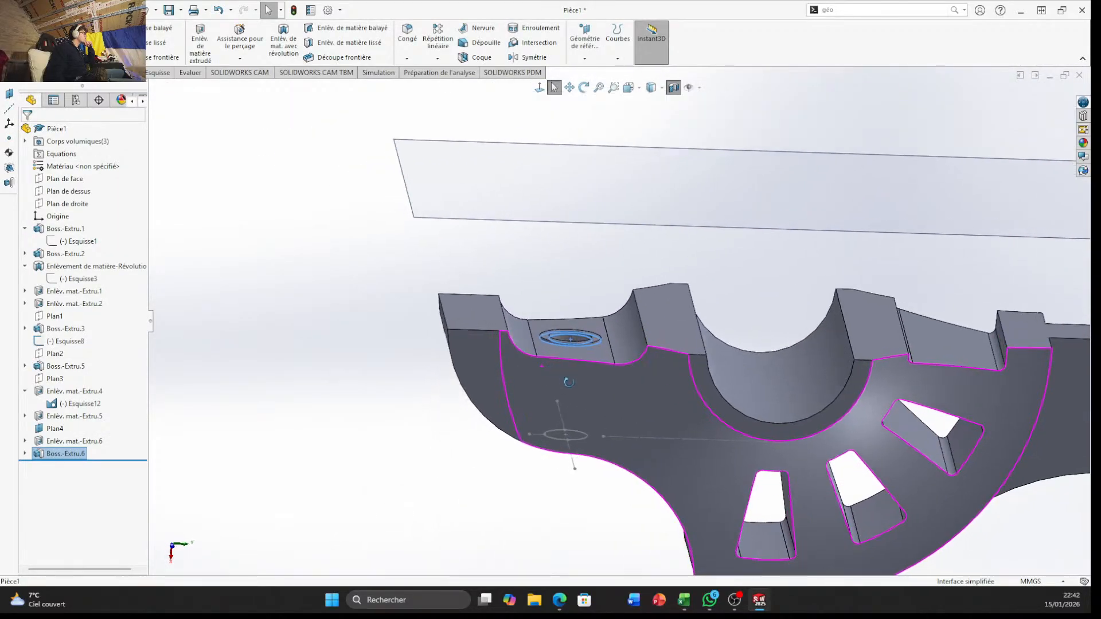
pyautogui.scroll(5, 627, 356)
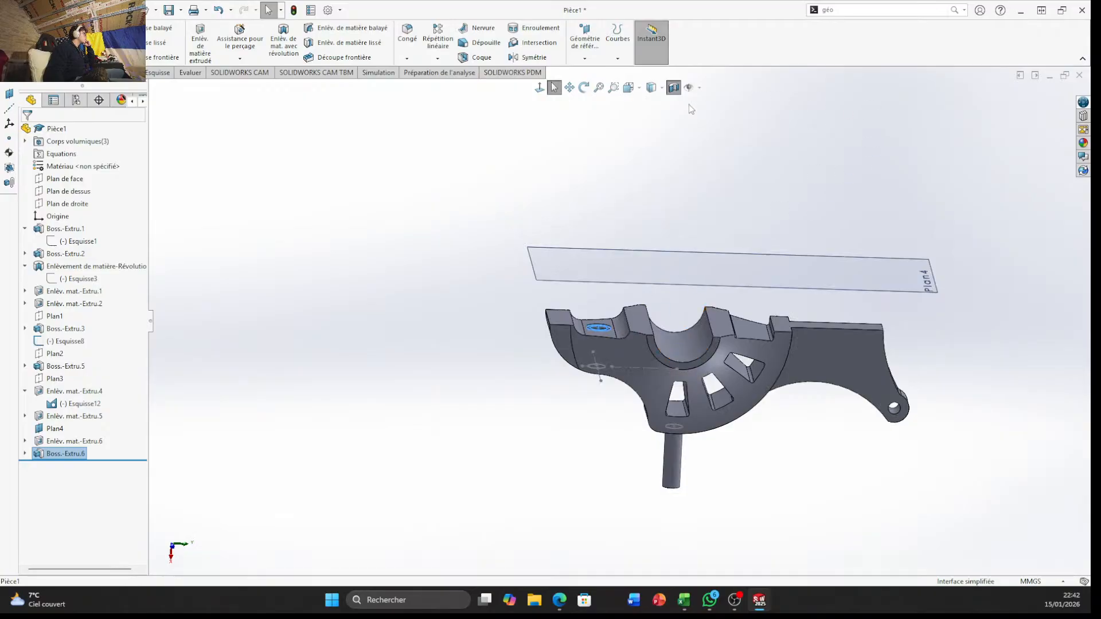
pyautogui.click(674, 87)
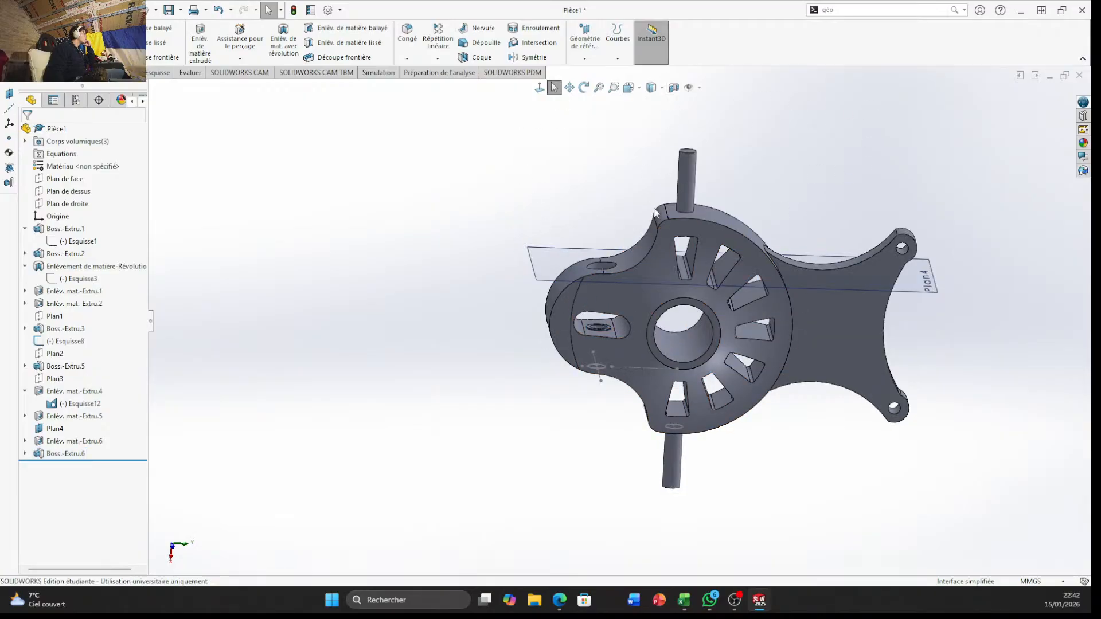
pyautogui.click(674, 87)
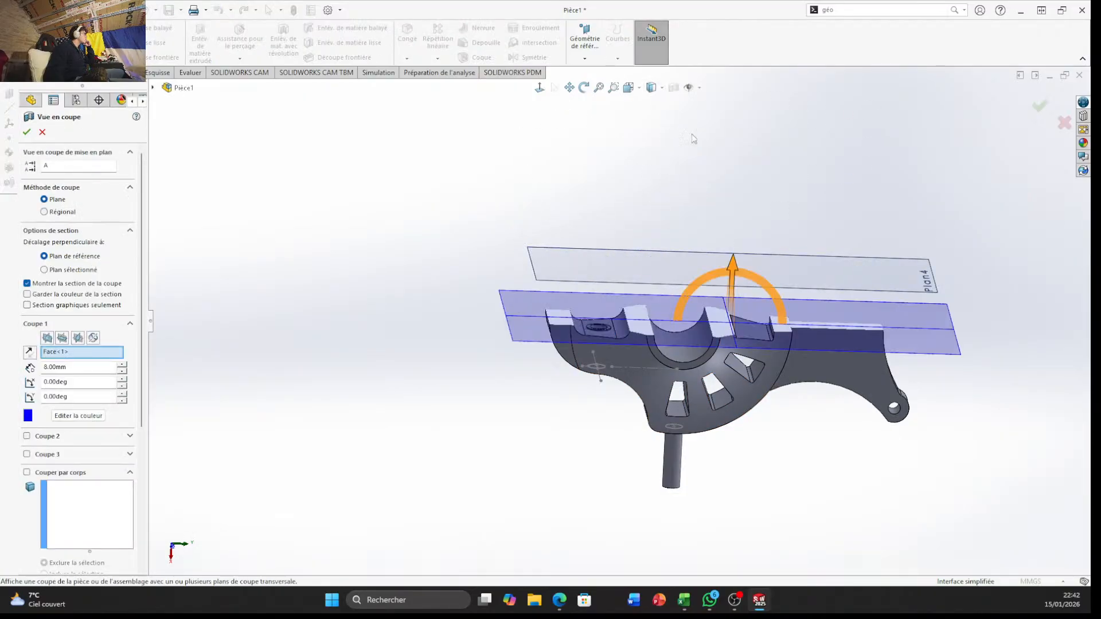
pyautogui.moveTo(732, 266); pyautogui.dragTo(776, 155)
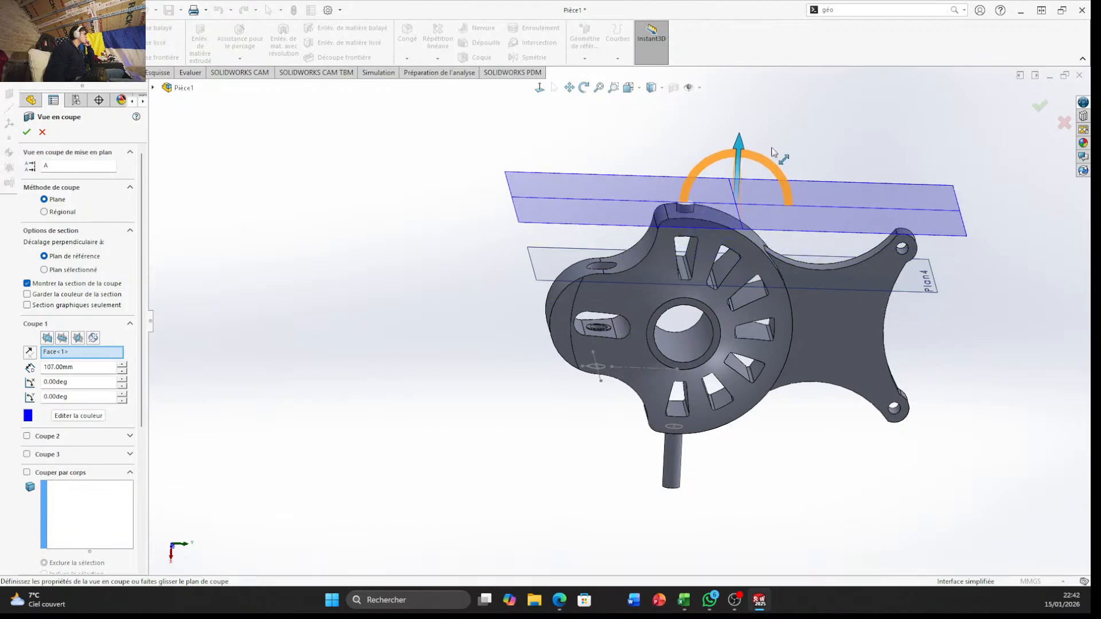
pyautogui.click(30, 352)
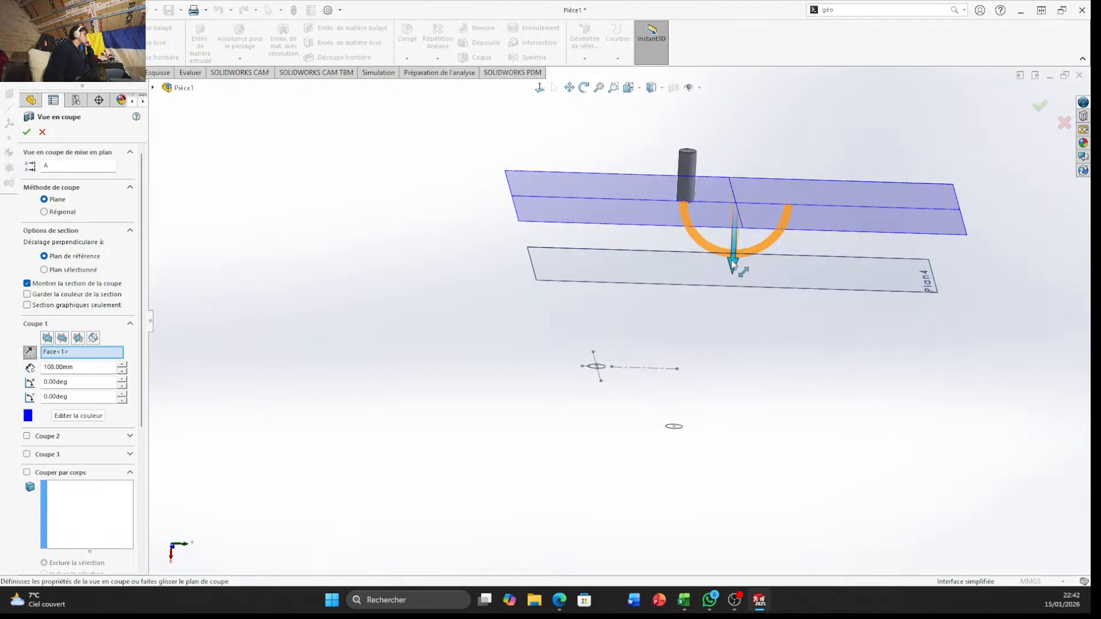
pyautogui.moveTo(733, 269); pyautogui.dragTo(736, 384)
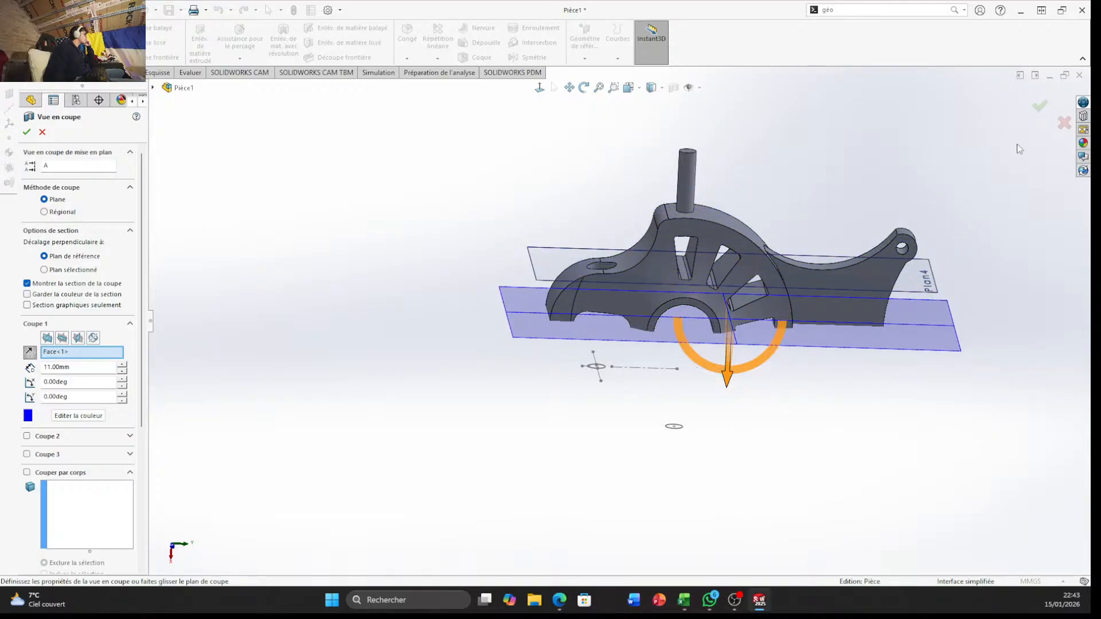
pyautogui.click(1040, 106)
# Start a sketch on the opposite flat inner face of the slot, around its hole
pyautogui.moveTo(961, 252); pyautogui.dragTo(667, 202, button='middle')
pyautogui.scroll(-5, 592, 343)
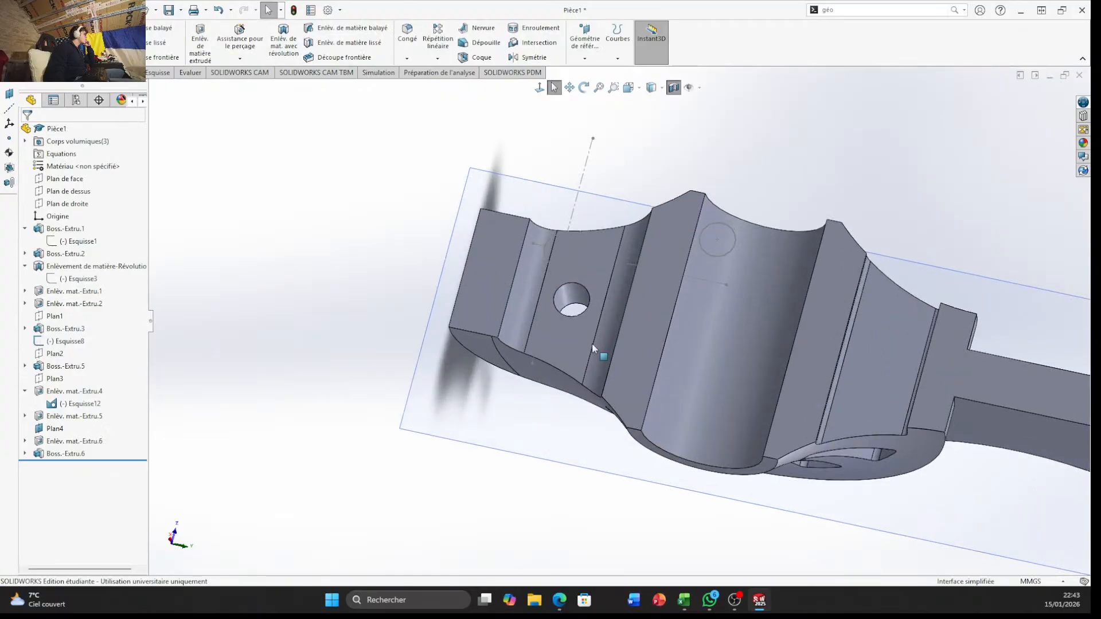
pyautogui.scroll(-2, 592, 343)
pyautogui.click(547, 339)
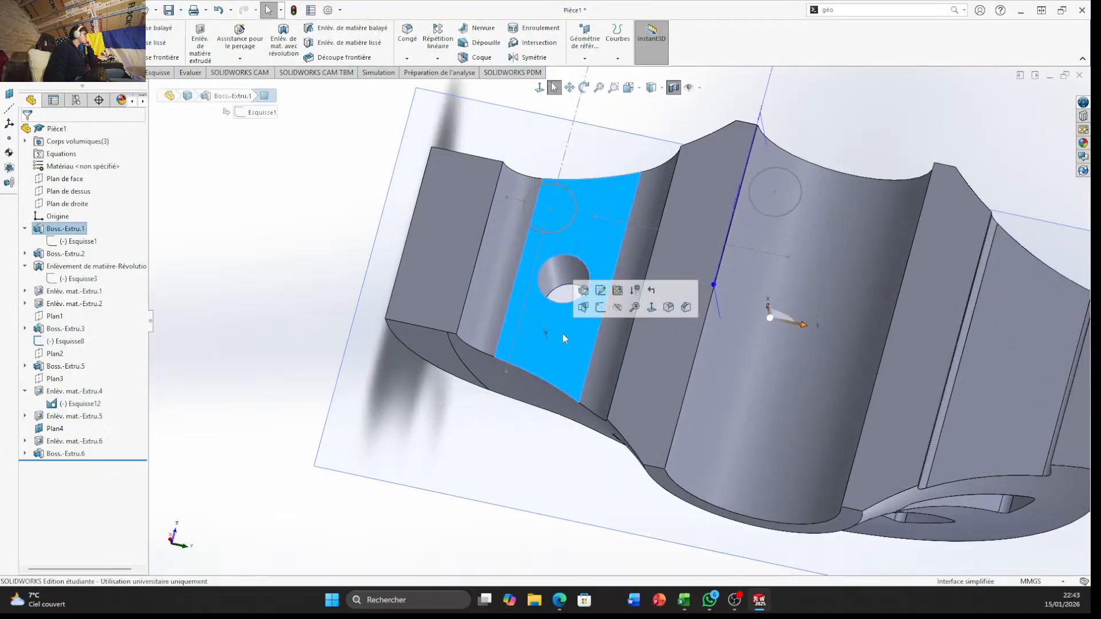
pyautogui.click(601, 310)
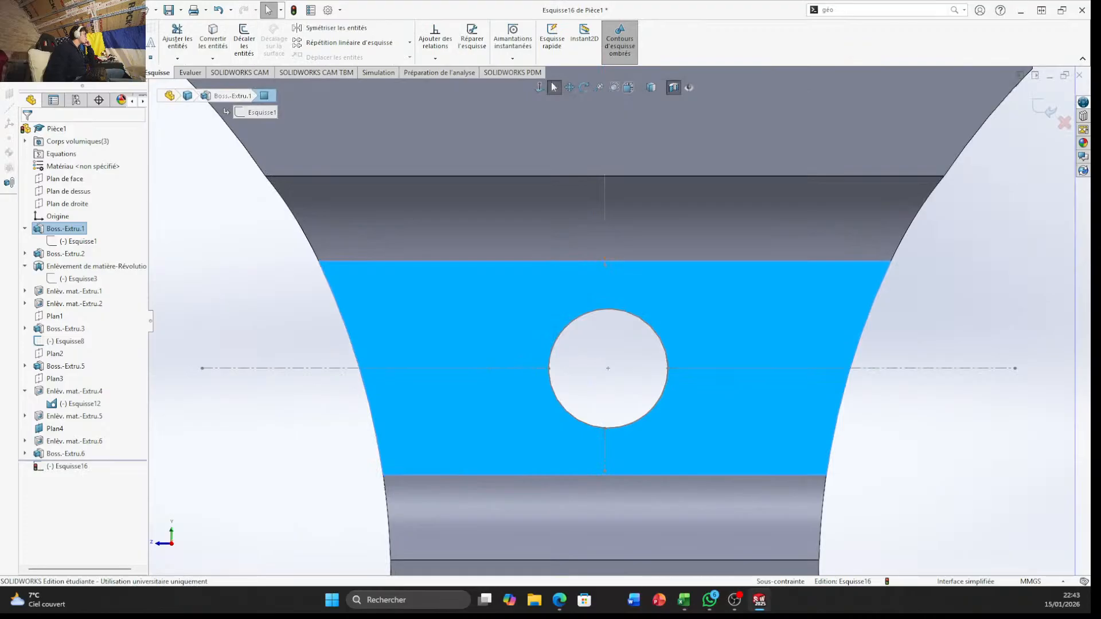
# Draw two concentric circles centred on the hole, with radii of about 7 mm and 10 mm
pyautogui.click(107, 28)
pyautogui.click(608, 369)
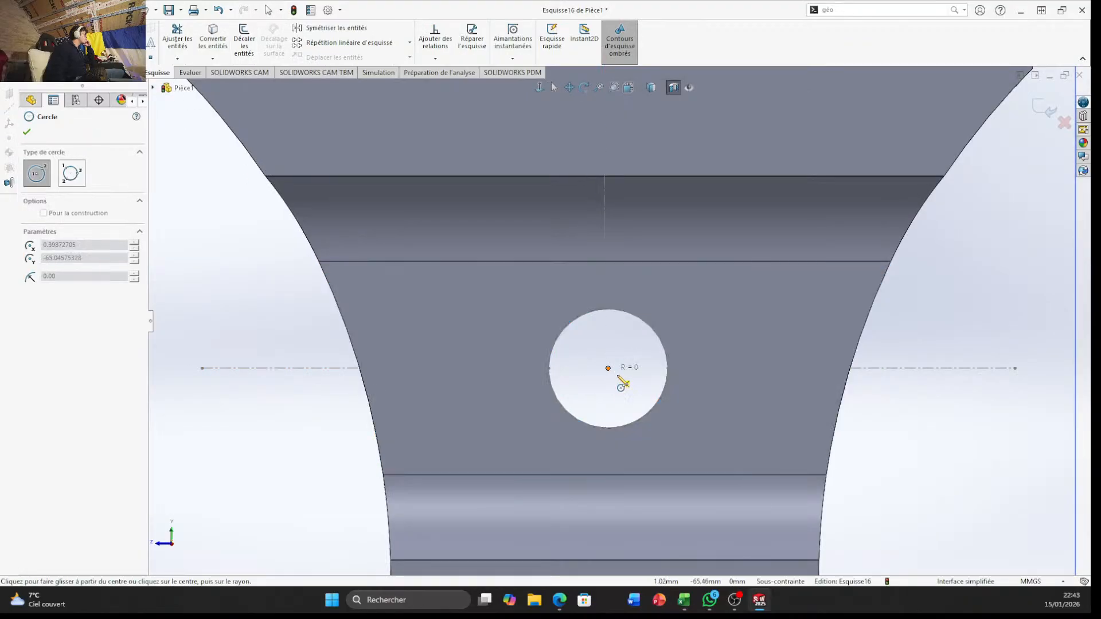
pyautogui.click(666, 403)
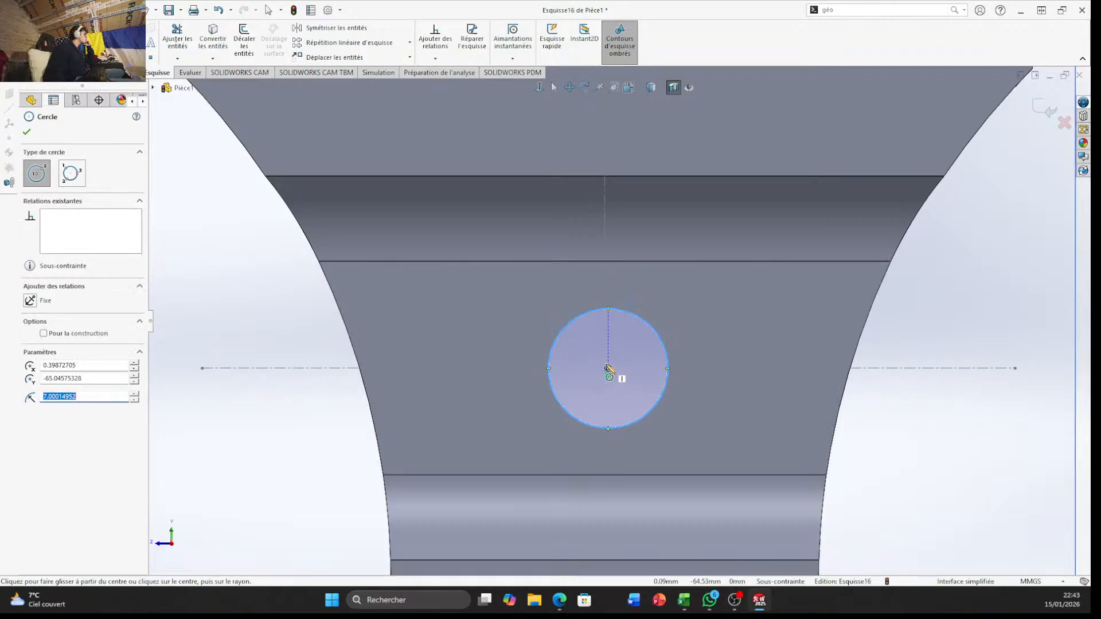
pyautogui.click(608, 369)
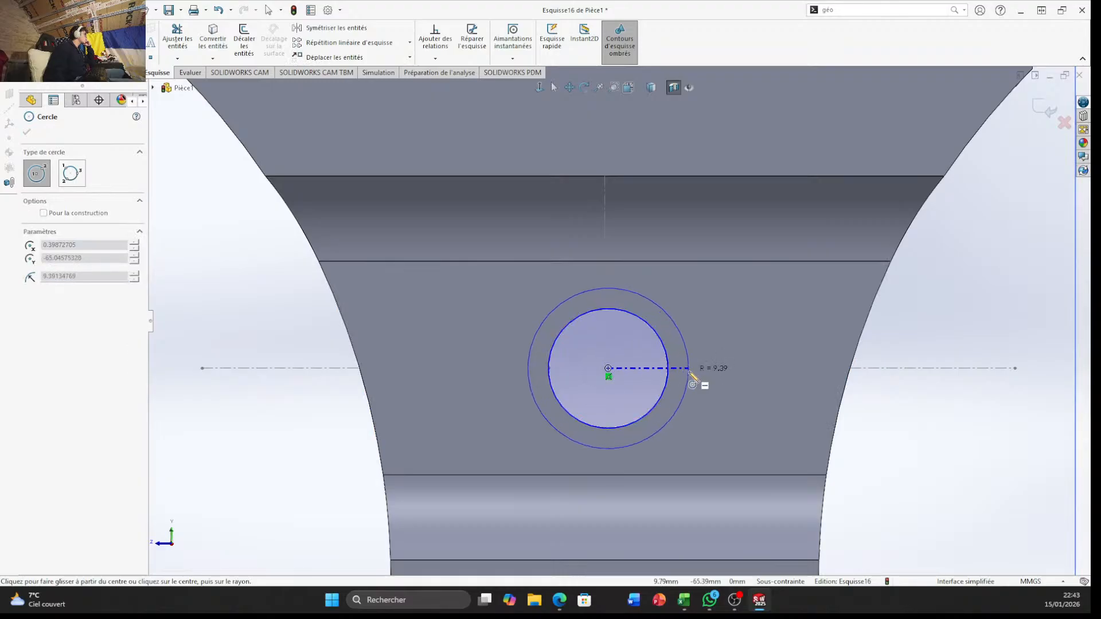
pyautogui.write('10')
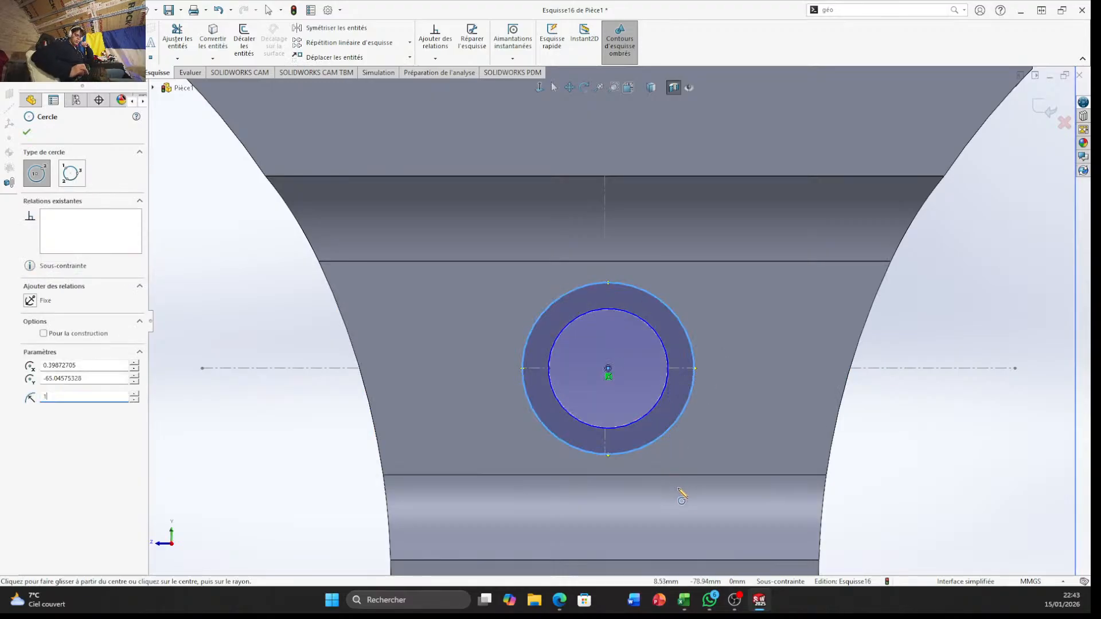
pyautogui.press('Return')
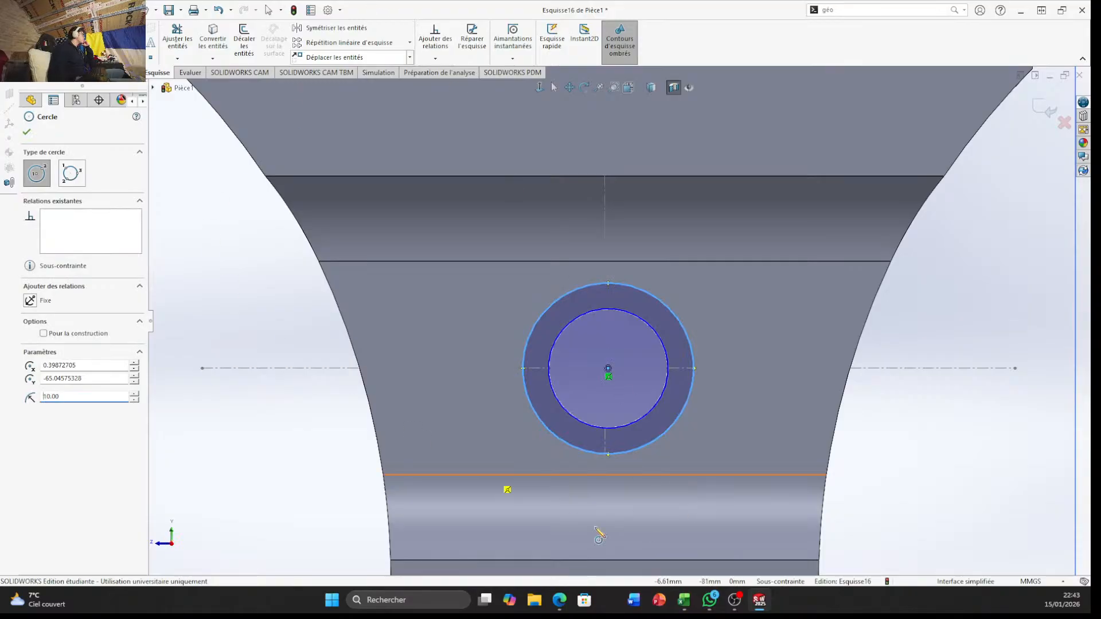
# Extrude the ring on the opposite slot face 0.90 mm, merging it with the bracket
pyautogui.click(121, 73)
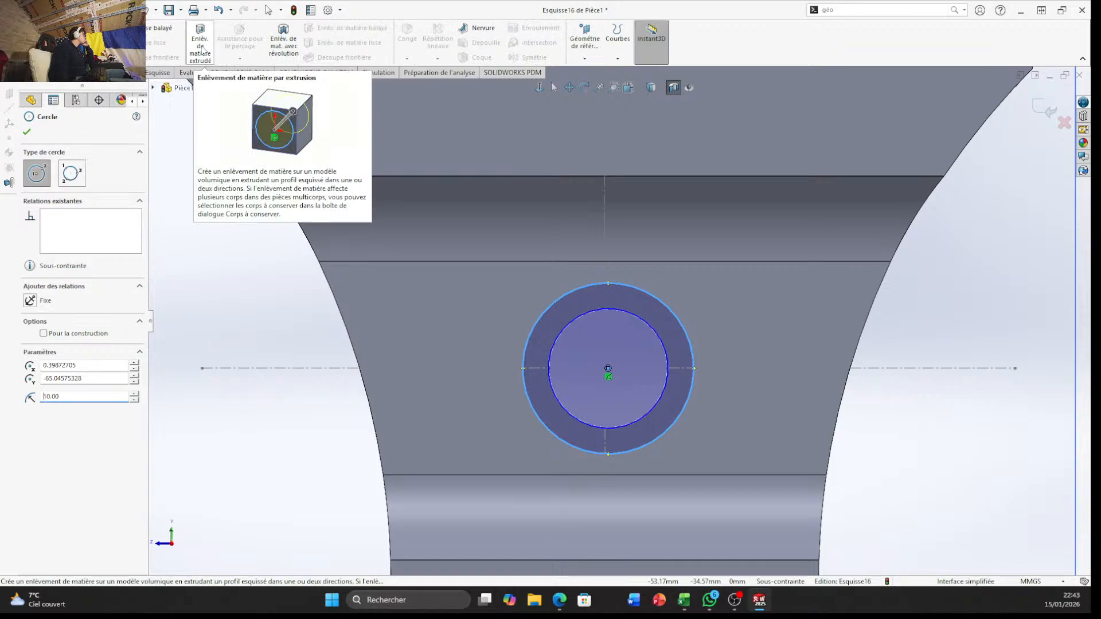
pyautogui.click(33, 43)
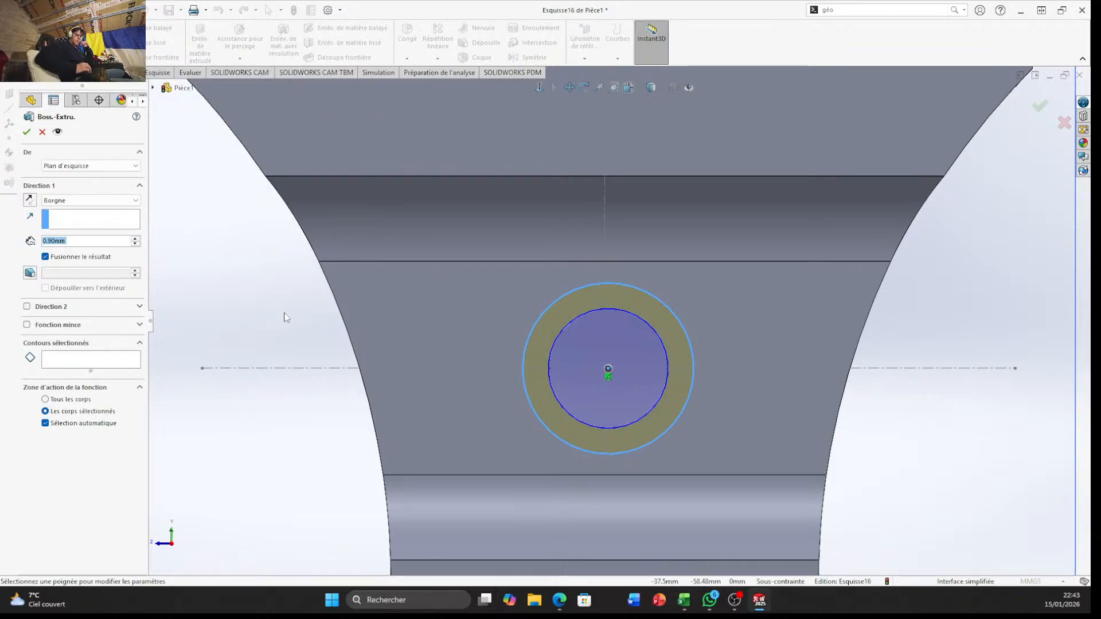
pyautogui.press('Return')
pyautogui.moveTo(614, 419); pyautogui.dragTo(743, 389, button='middle')
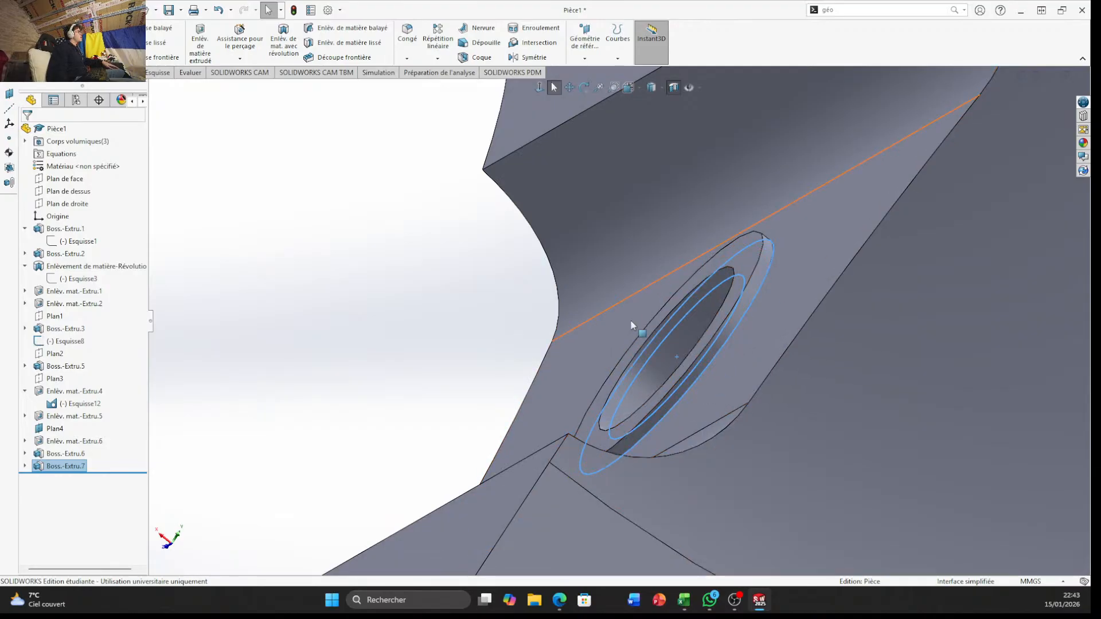
pyautogui.click(699, 369)
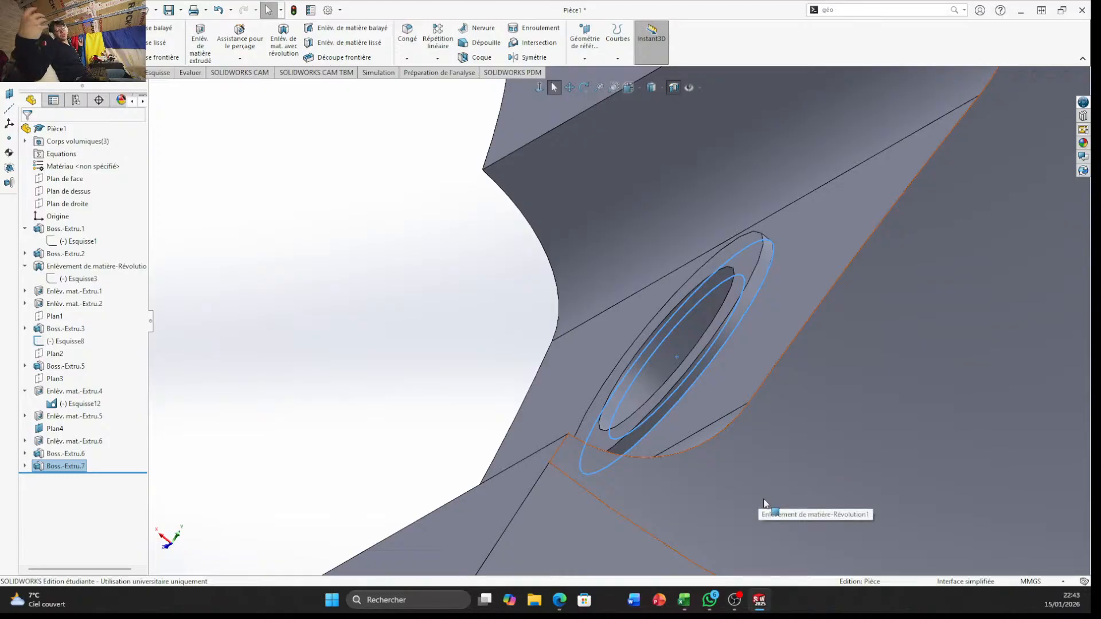
# Turn off the section view to show the complete bracket
pyautogui.moveTo(777, 511); pyautogui.dragTo(710, 369, button='middle')
pyautogui.scroll(8, 710, 369)
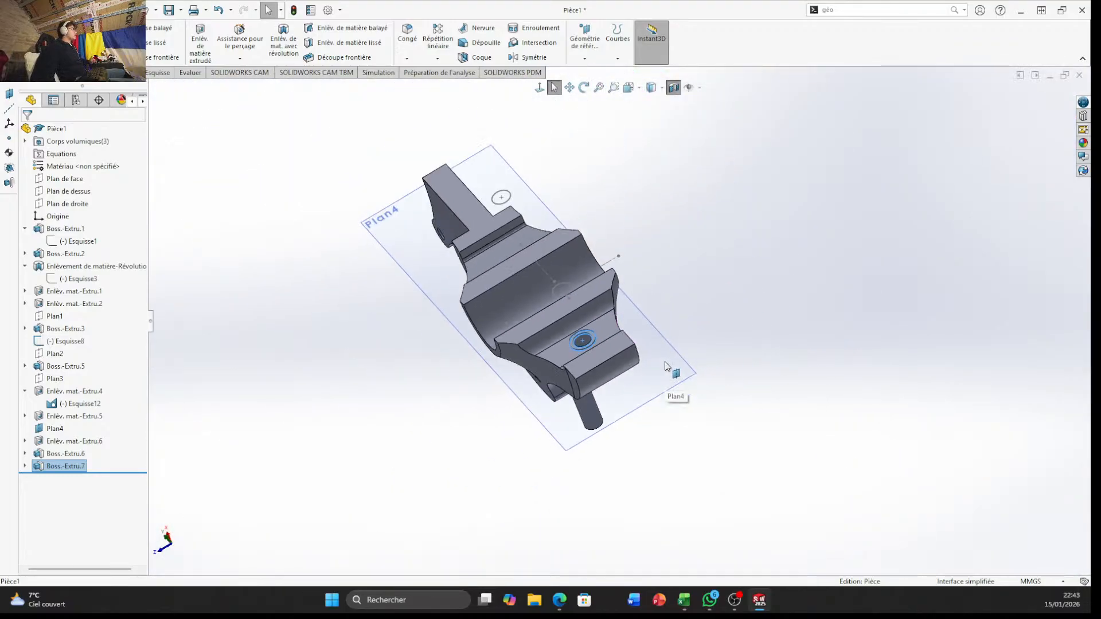
pyautogui.click(674, 89)
# Examine the complete bracket from several sides, including the slot with its rings and the forked arm with its lug holes
pyautogui.moveTo(561, 351); pyautogui.dragTo(593, 223, button='middle')
pyautogui.scroll(-4, 588, 334)
pyautogui.scroll(7, 314, 370)
pyautogui.moveTo(313, 370); pyautogui.dragTo(615, 299, button='middle')
pyautogui.moveTo(522, 482); pyautogui.dragTo(457, 450, button='middle')
pyautogui.scroll(-4, 527, 333)
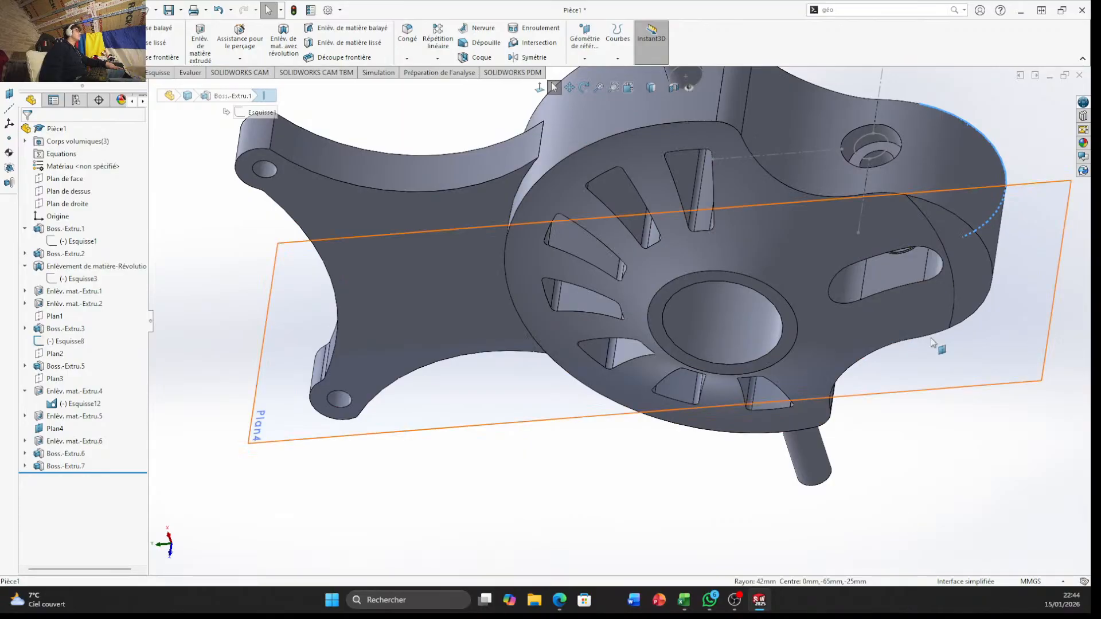
pyautogui.scroll(4, 835, 351)
pyautogui.moveTo(820, 351); pyautogui.dragTo(788, 213, button='middle')
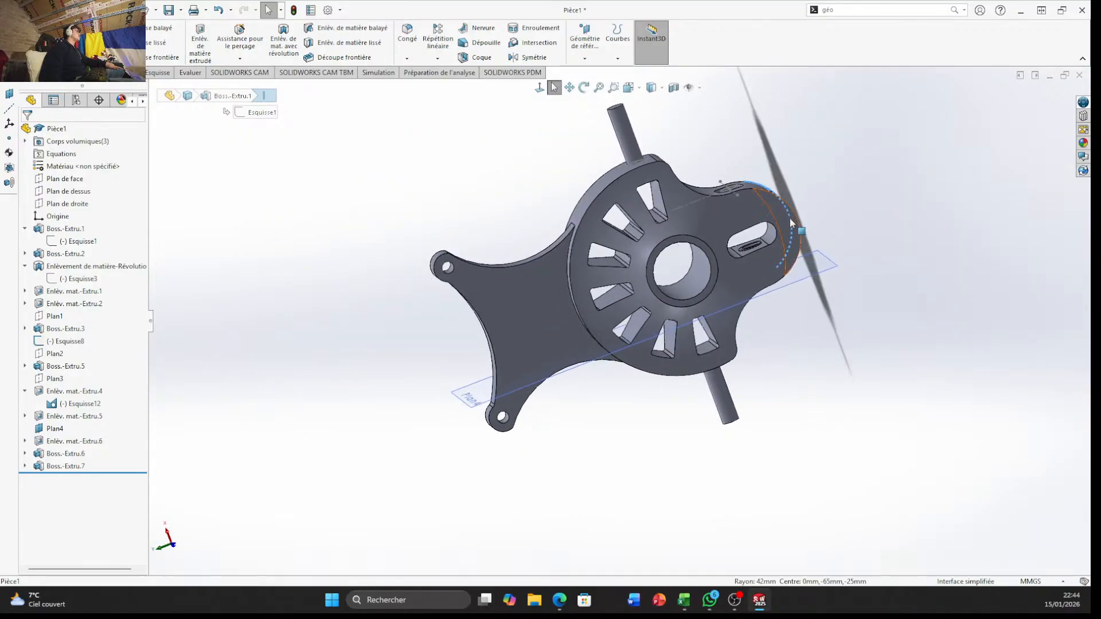
pyautogui.scroll(-3, 688, 215)
pyautogui.scroll(-4, 342, 377)
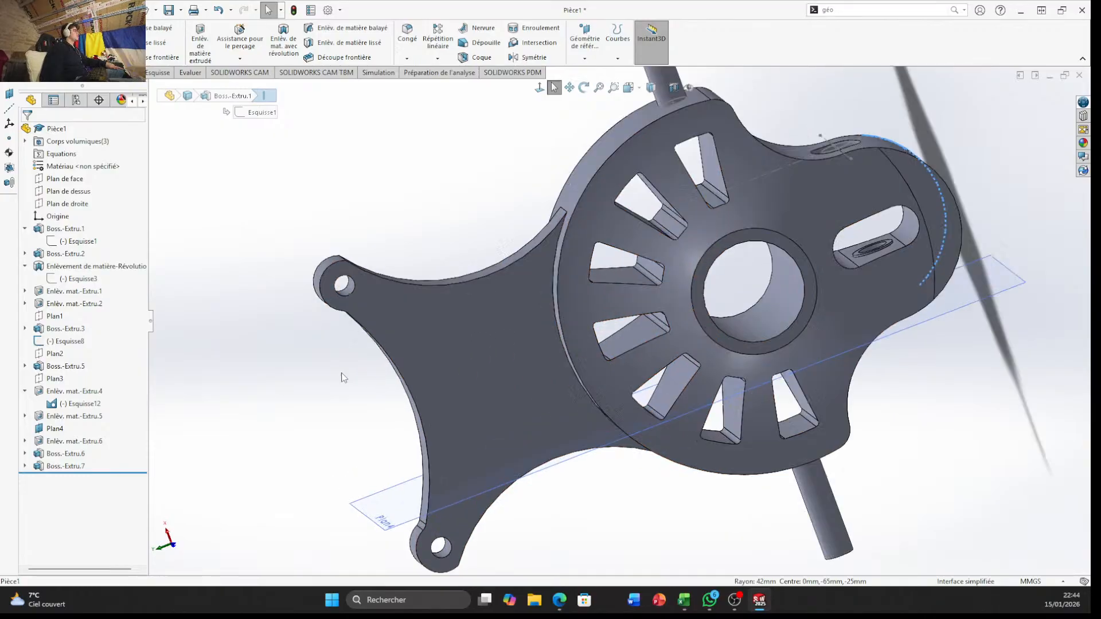
pyautogui.moveTo(423, 207); pyautogui.dragTo(370, 252, button='middle')
pyautogui.scroll(-6, 370, 253)
pyautogui.moveTo(528, 236); pyautogui.dragTo(546, 304, button='middle')
pyautogui.scroll(4, 620, 324)
pyautogui.moveTo(656, 365); pyautogui.dragTo(607, 302, button='middle')
pyautogui.scroll(3, 676, 383)
pyautogui.scroll(3, 677, 384)
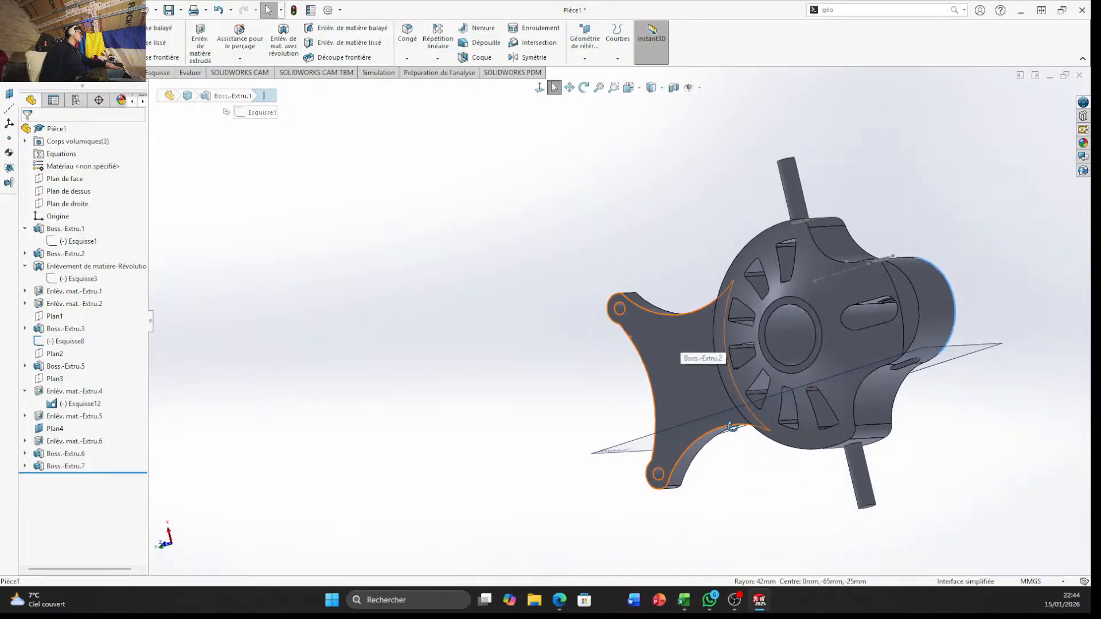
pyautogui.moveTo(676, 384); pyautogui.dragTo(778, 435, button='middle')
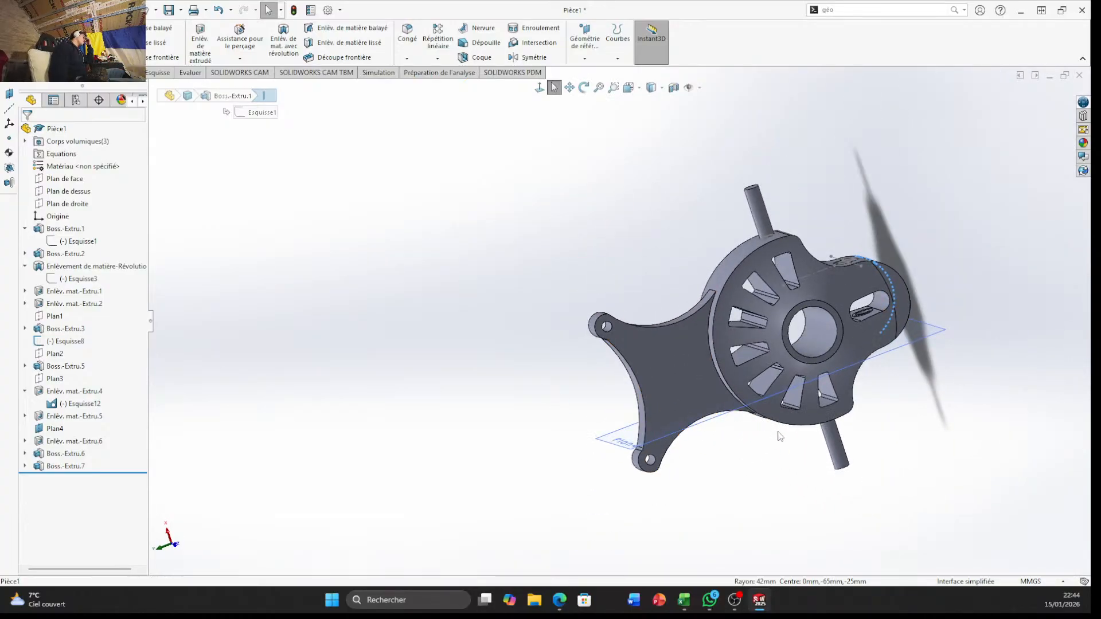
pyautogui.scroll(-5, 733, 405)
pyautogui.scroll(-6, 665, 342)
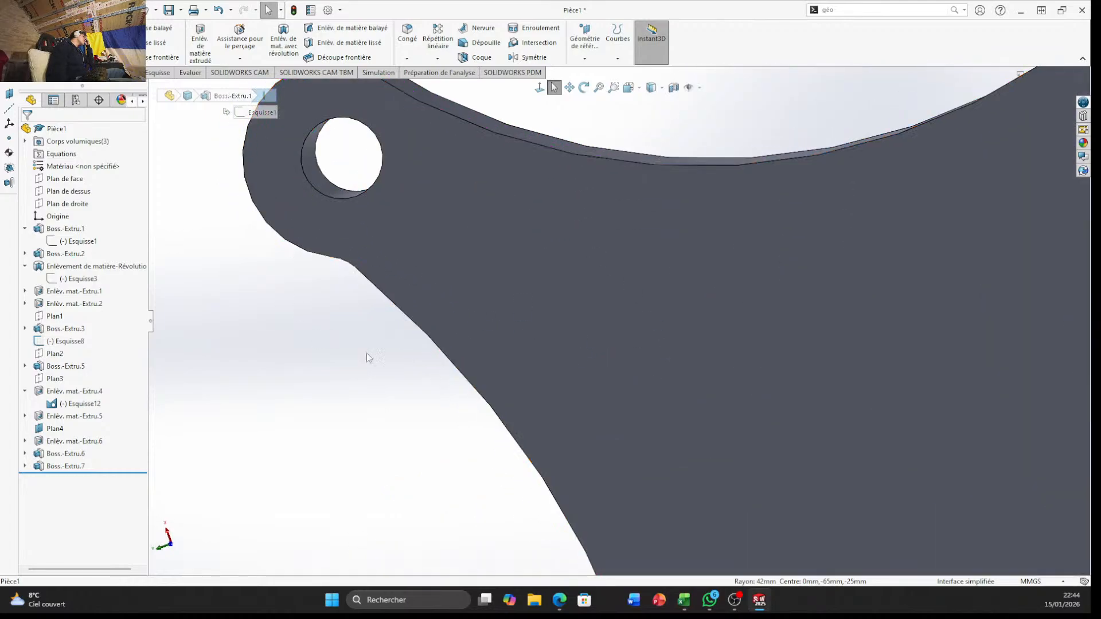
pyautogui.scroll(8, 599, 419)
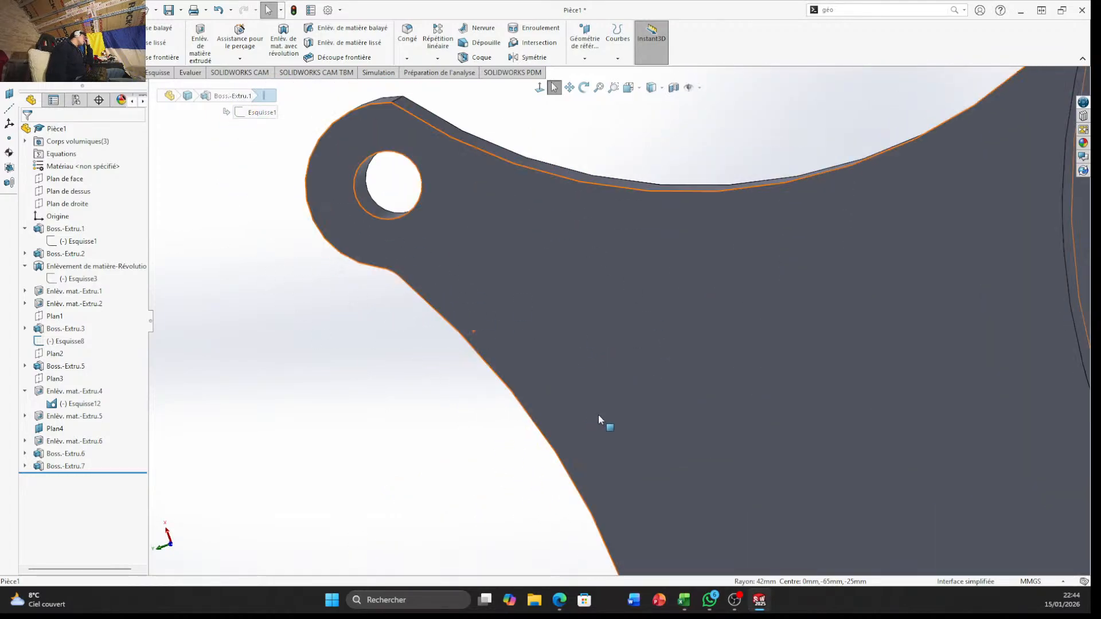